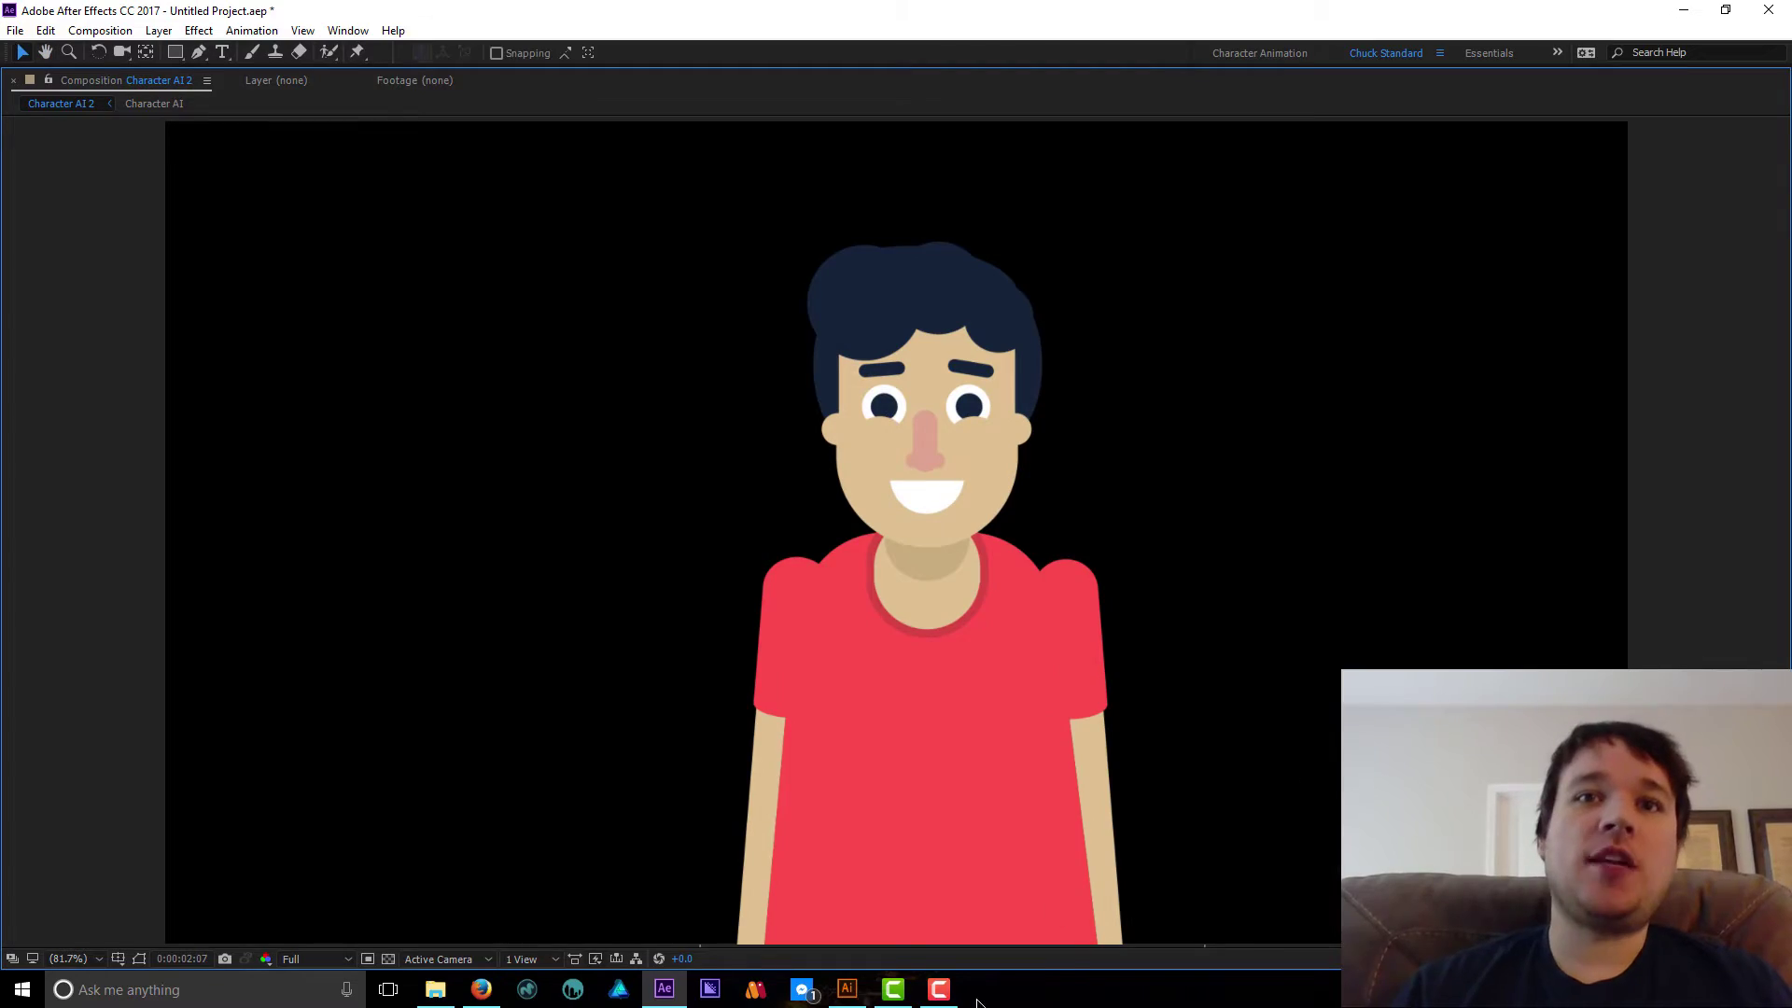
- Look through the Animation Composer page on misterhorse.tv, from the download options to the preset and illustration categories
{"action": "left_click", "coordinate": [939, 990]}
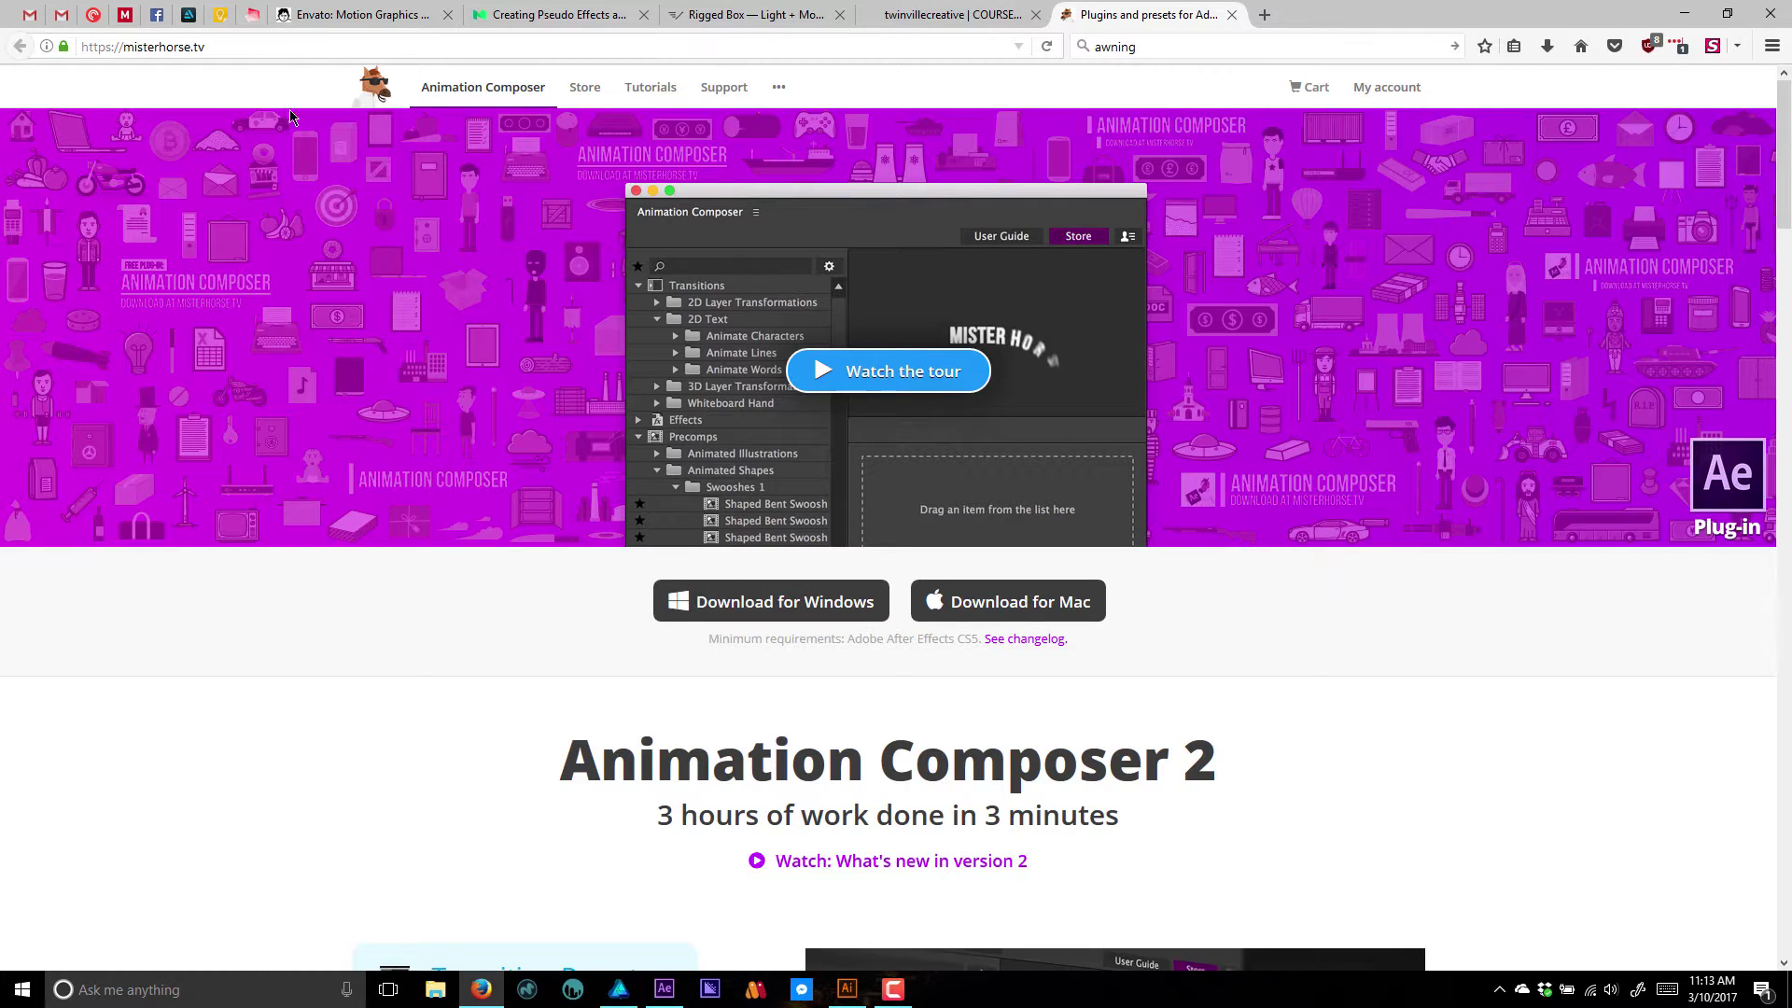
{"action": "scroll", "coordinate": [1786, 204], "scroll_direction": "down", "scroll_amount": 1}
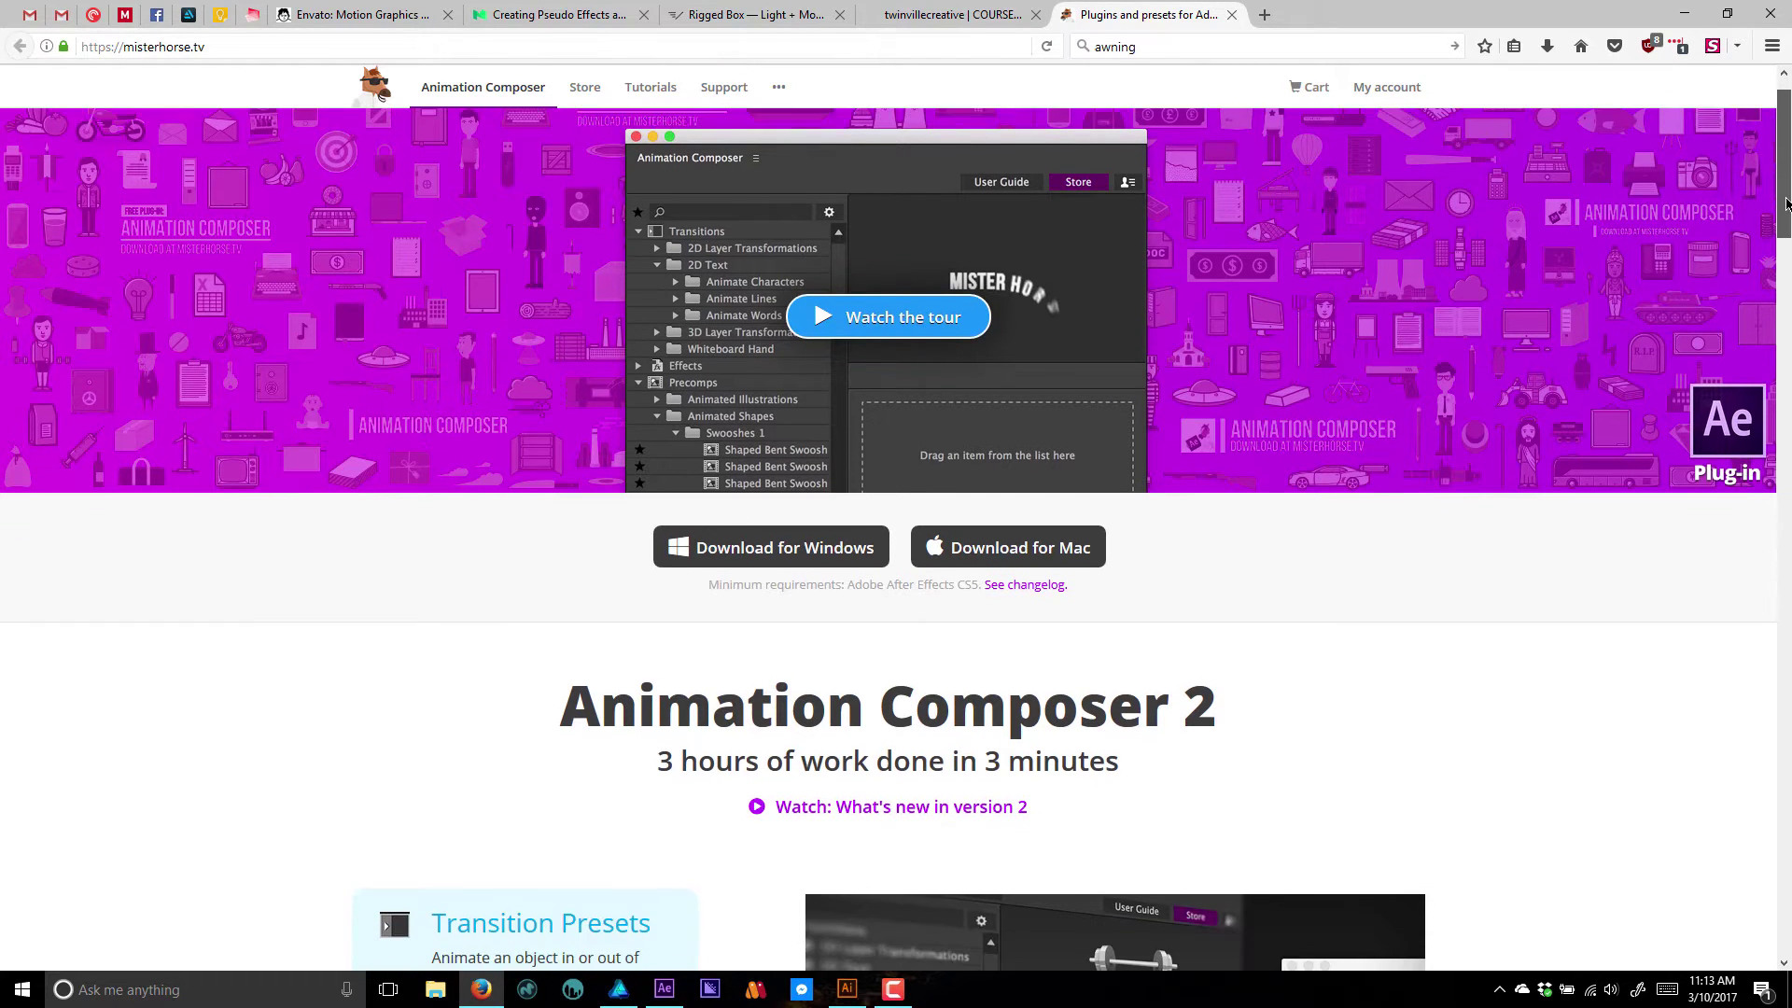
{"action": "scroll", "coordinate": [1785, 203], "scroll_direction": "down", "scroll_amount": 5}
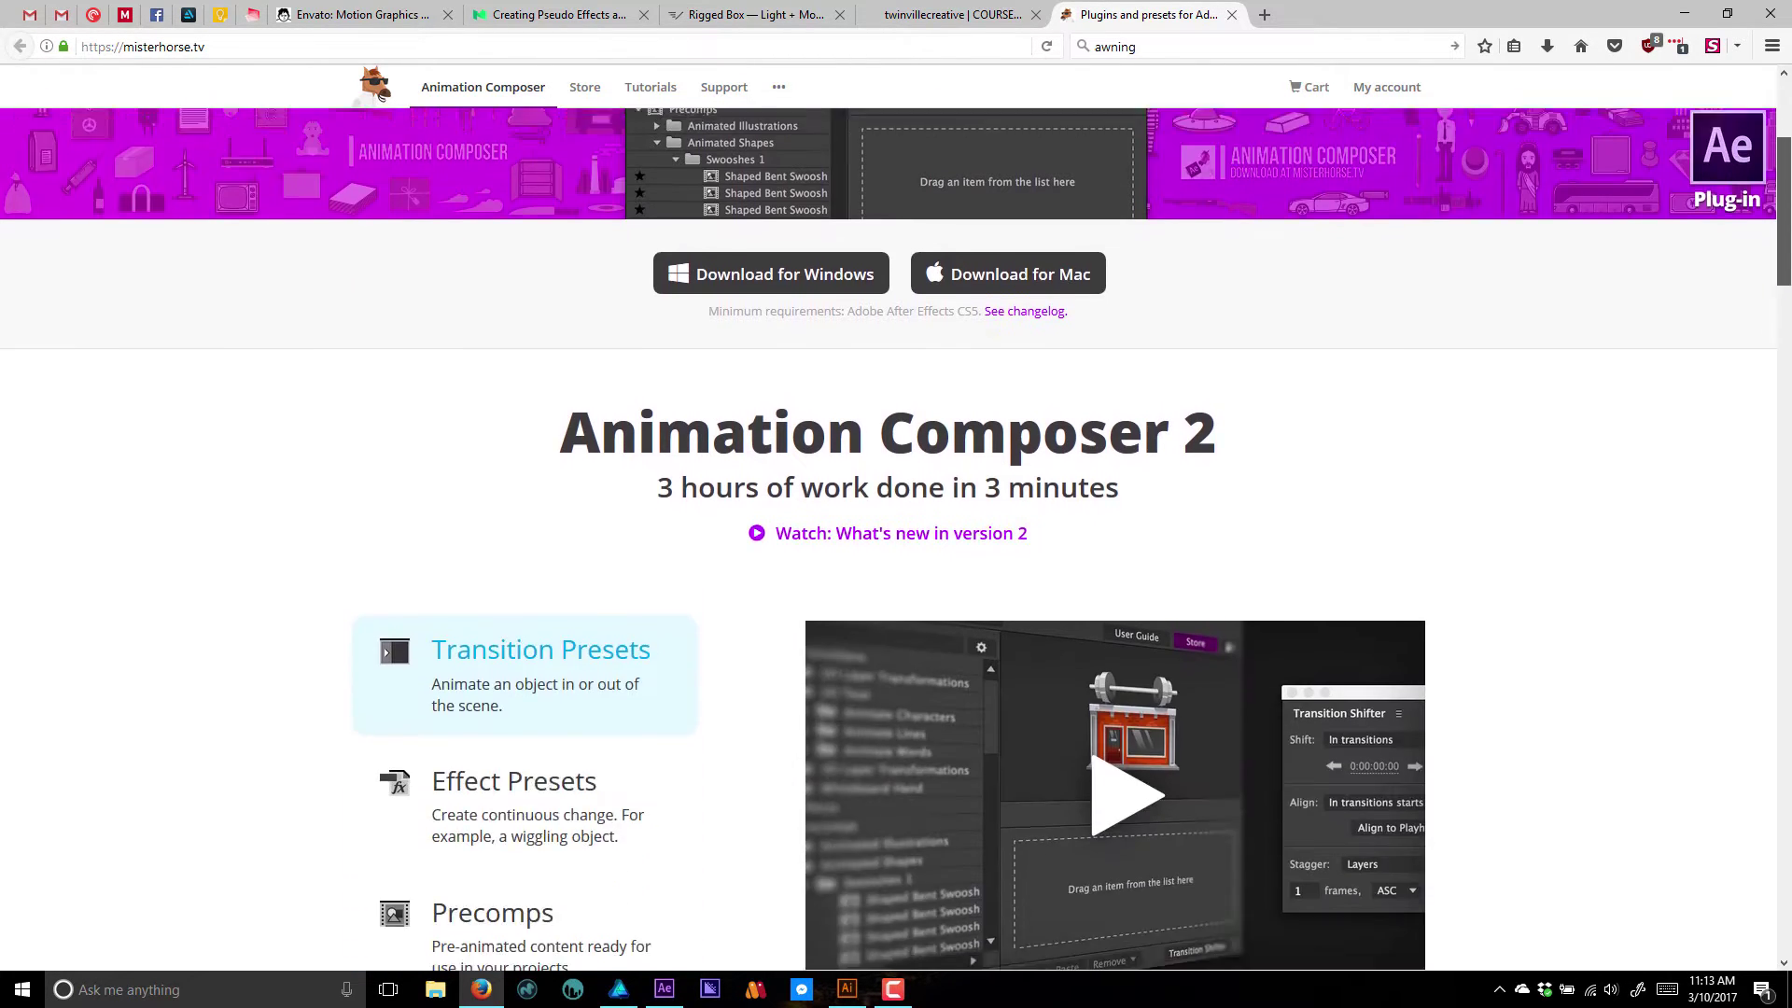
{"action": "scroll", "coordinate": [1786, 204], "scroll_direction": "down", "scroll_amount": 5}
{"action": "scroll", "coordinate": [1785, 203], "scroll_direction": "down", "scroll_amount": 19}
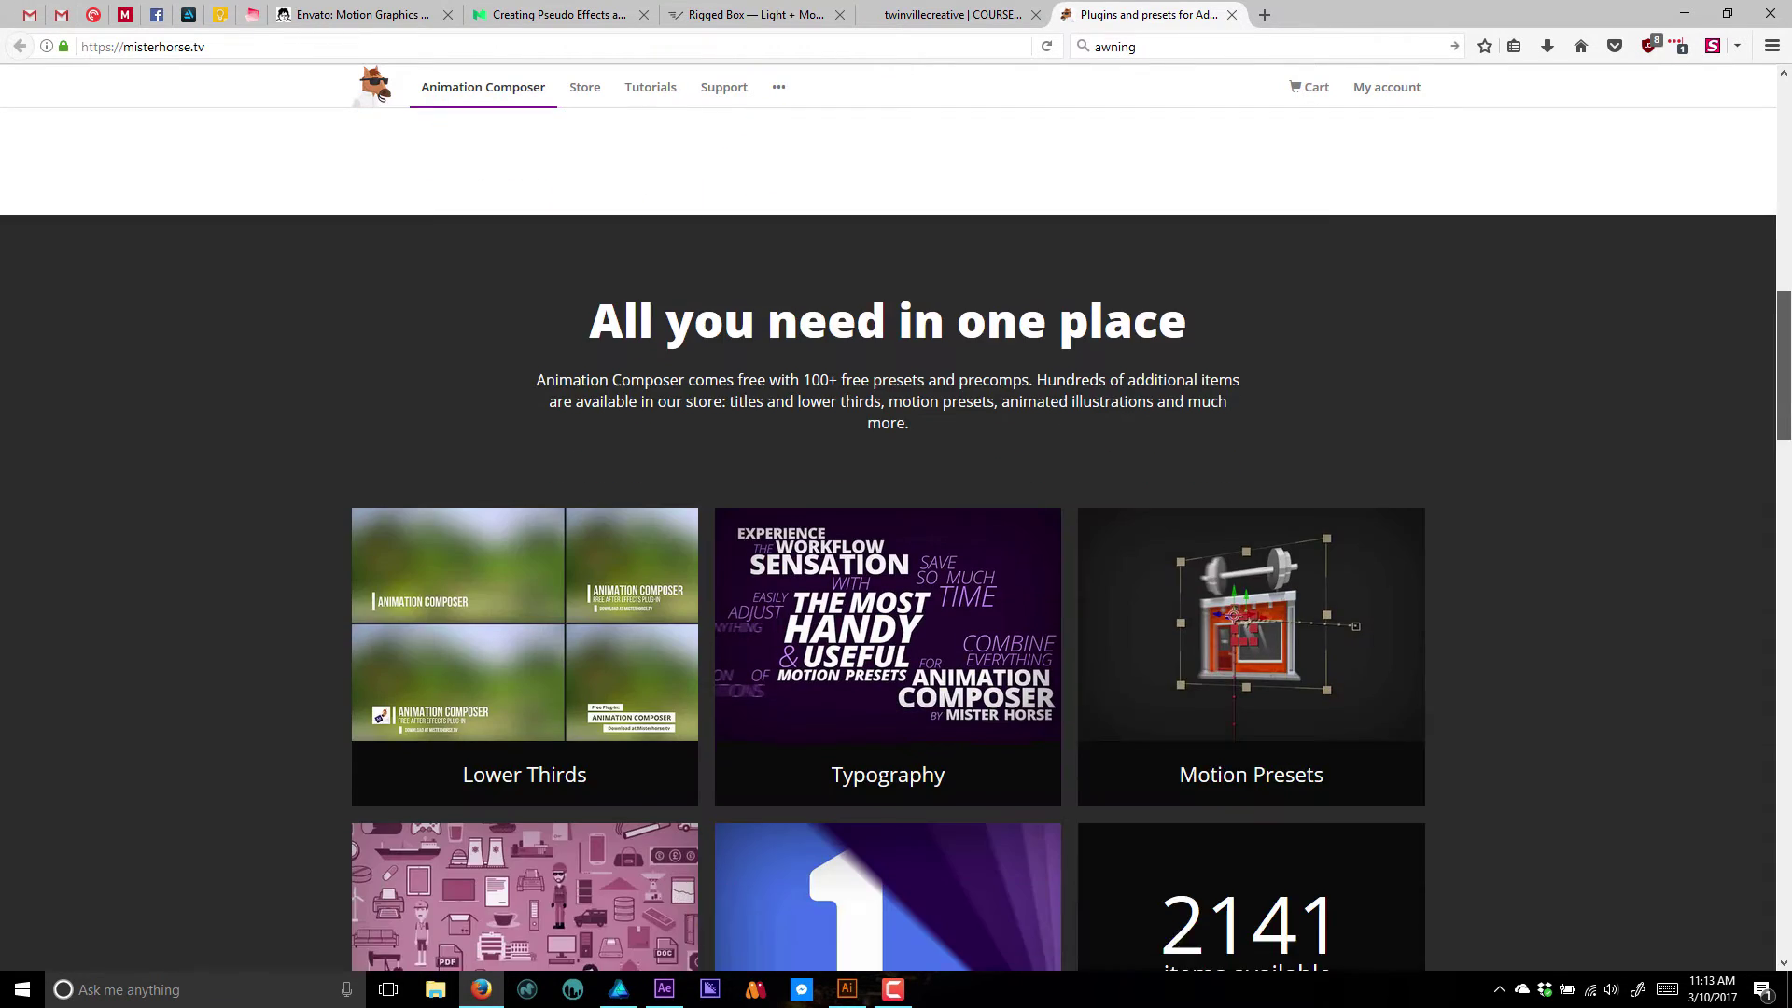
{"action": "scroll", "coordinate": [896, 539], "scroll_direction": "up", "scroll_amount": 4}
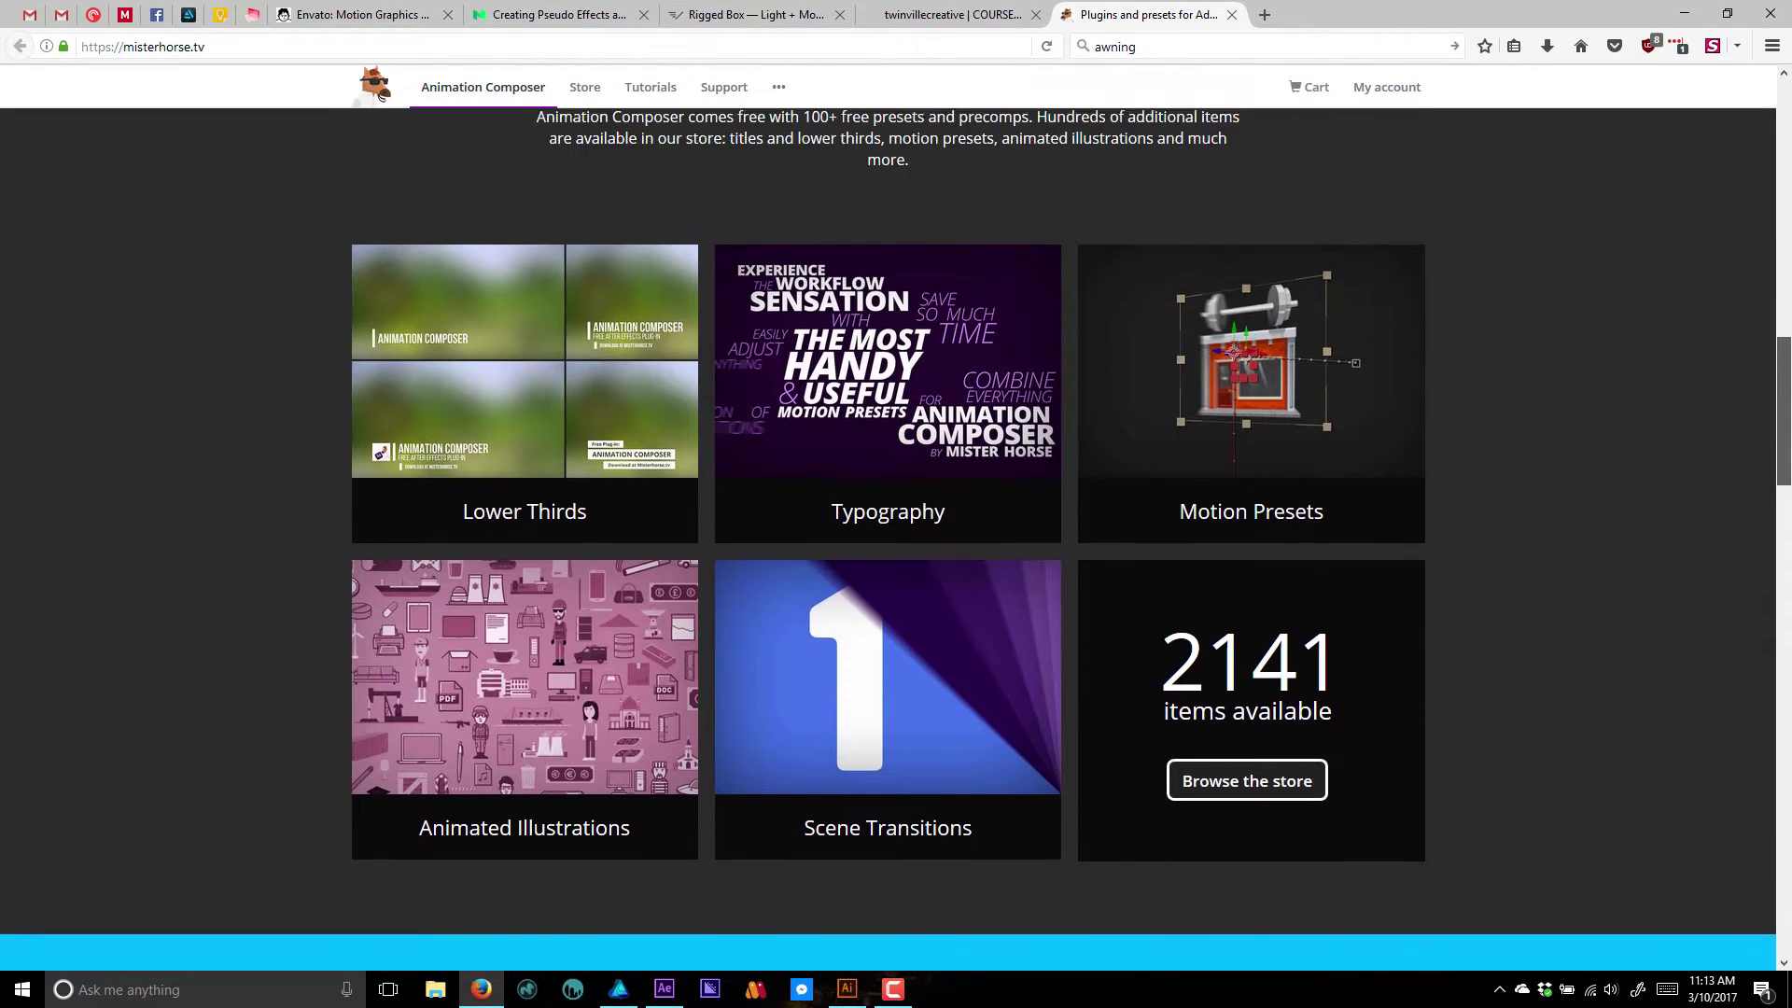
{"action": "scroll", "coordinate": [896, 539], "scroll_direction": "down", "scroll_amount": 1}
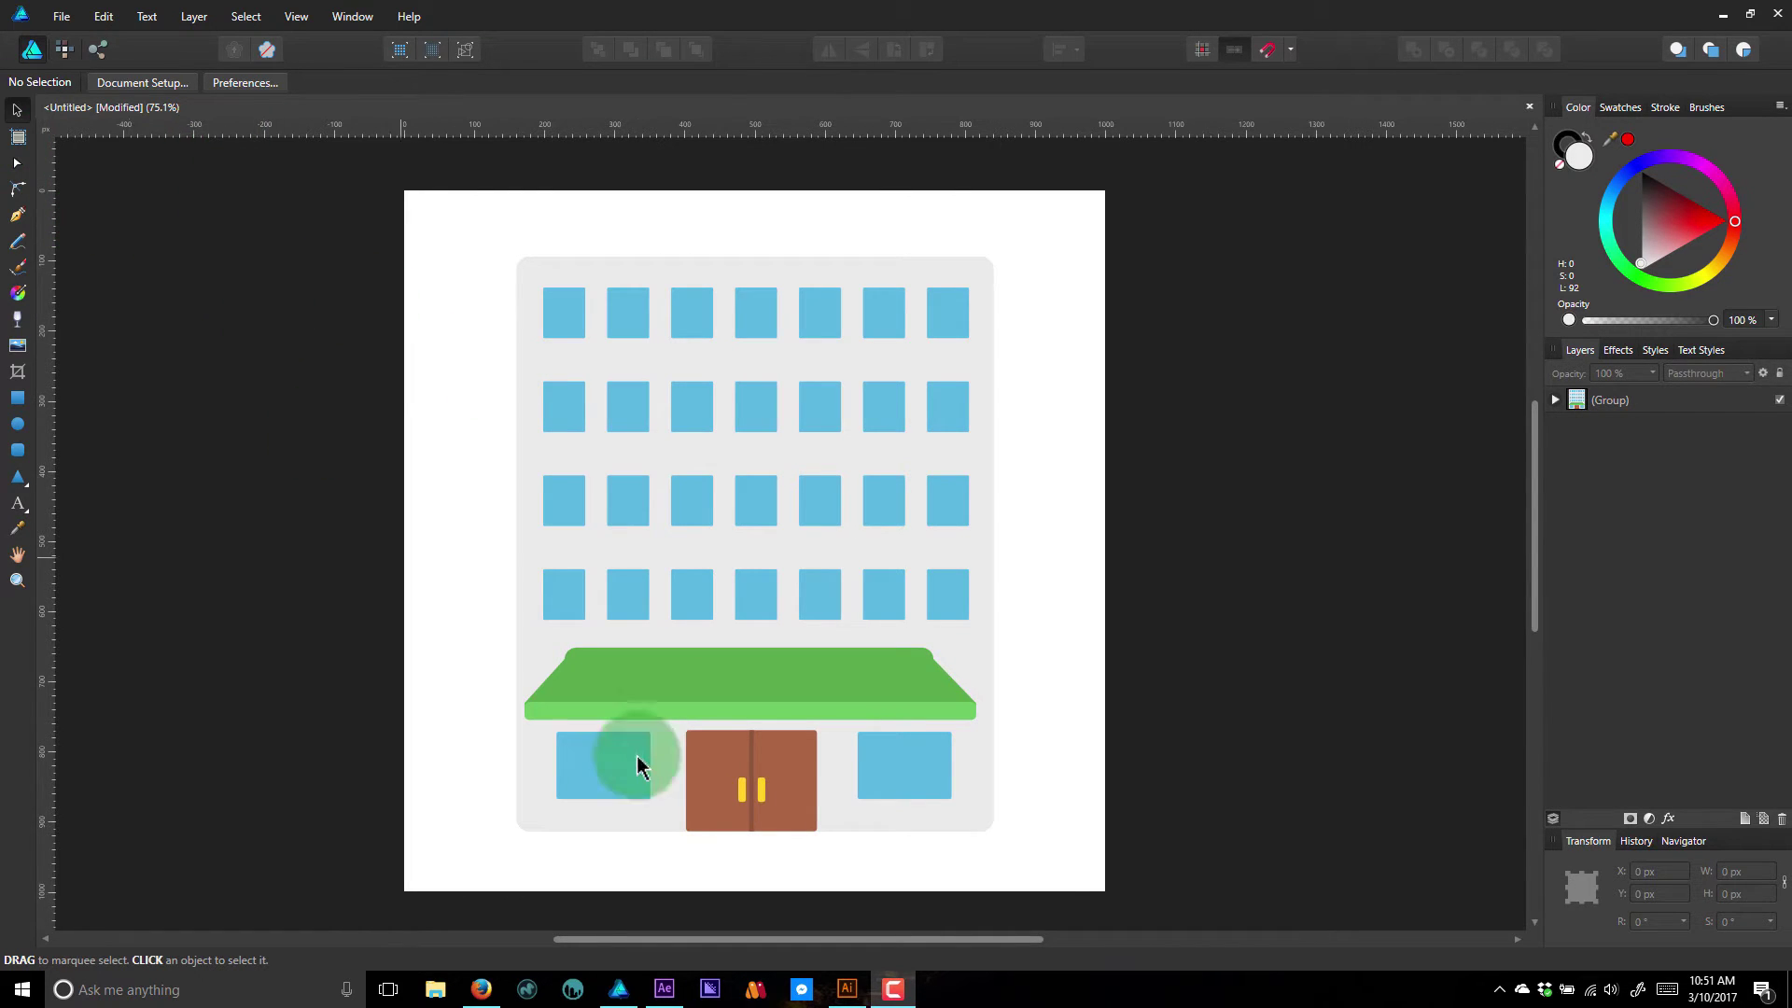
- Switch to Illustrator and enlarge the Layers panel so that most of the building's layers fit in it
{"action": "left_click", "coordinate": [857, 996]}
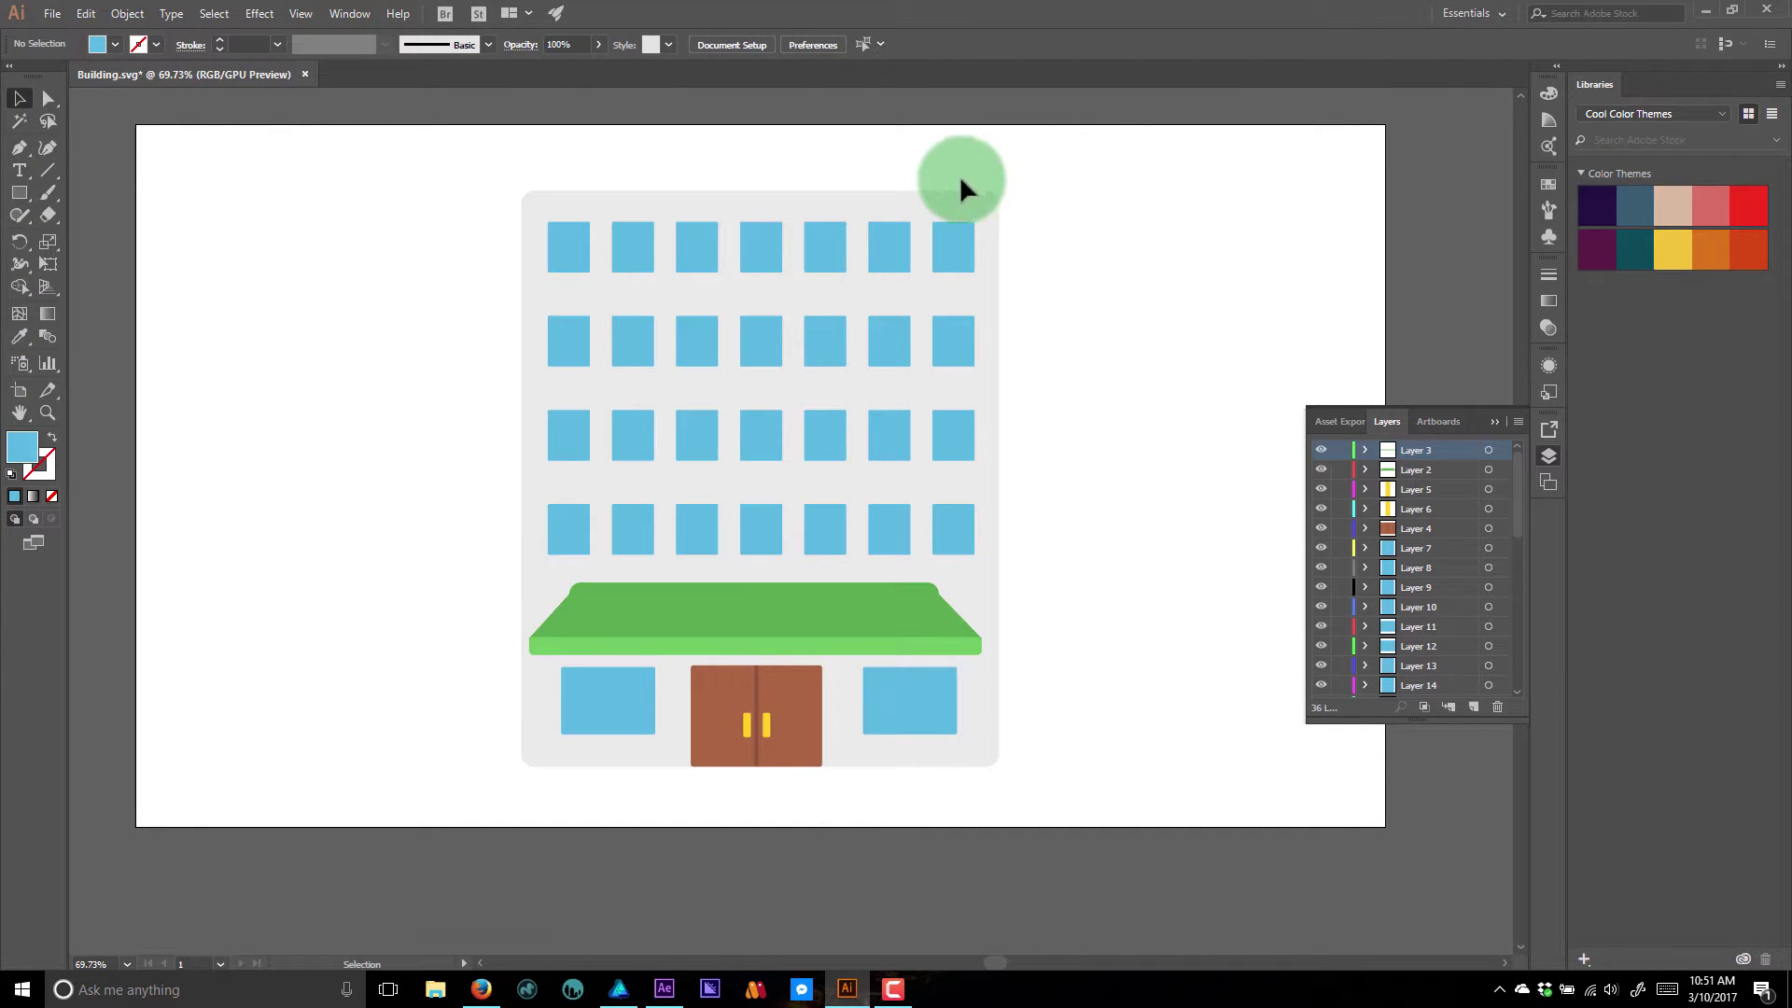
{"action": "mouse_move", "coordinate": [1516, 468]}
{"action": "left_mouse_down"}
{"action": "mouse_move", "coordinate": [1512, 660]}
{"action": "mouse_move", "coordinate": [1491, 447]}
{"action": "mouse_move", "coordinate": [1491, 552]}
{"action": "mouse_move", "coordinate": [1512, 532]}
{"action": "mouse_move", "coordinate": [1514, 446]}
{"action": "left_mouse_up"}
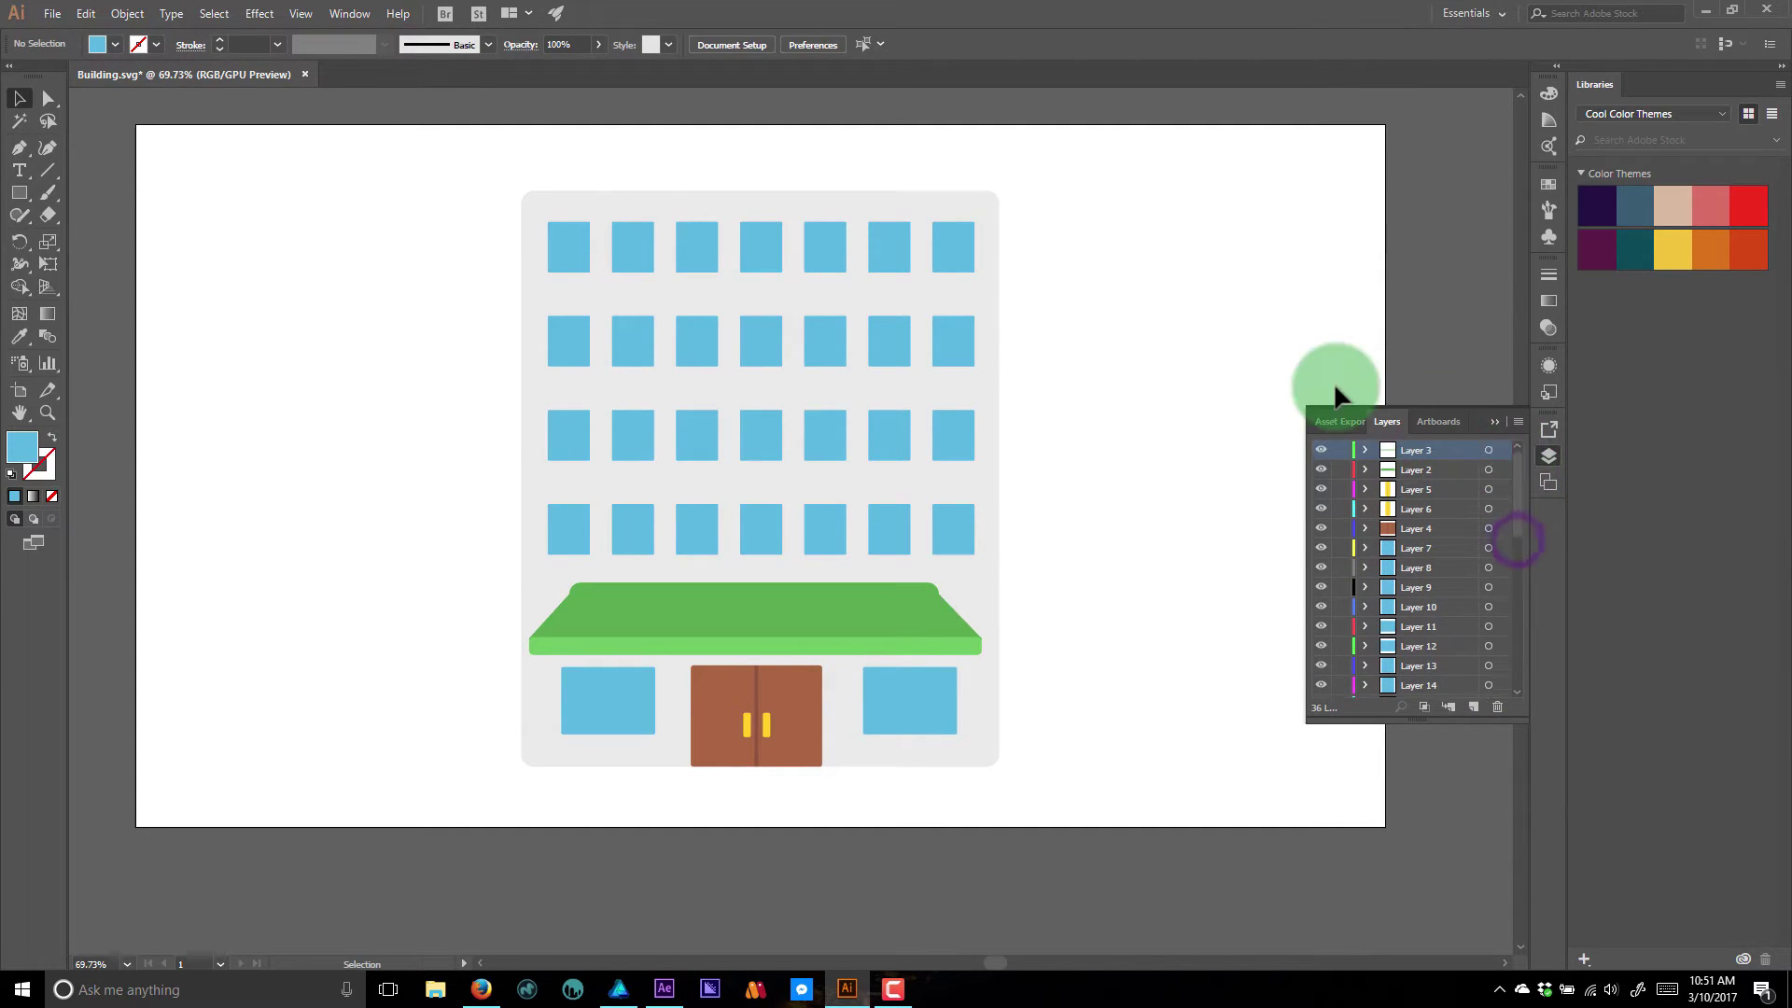
{"action": "left_click_drag", "start_coordinate": [1376, 405], "coordinate": [1367, 173]}
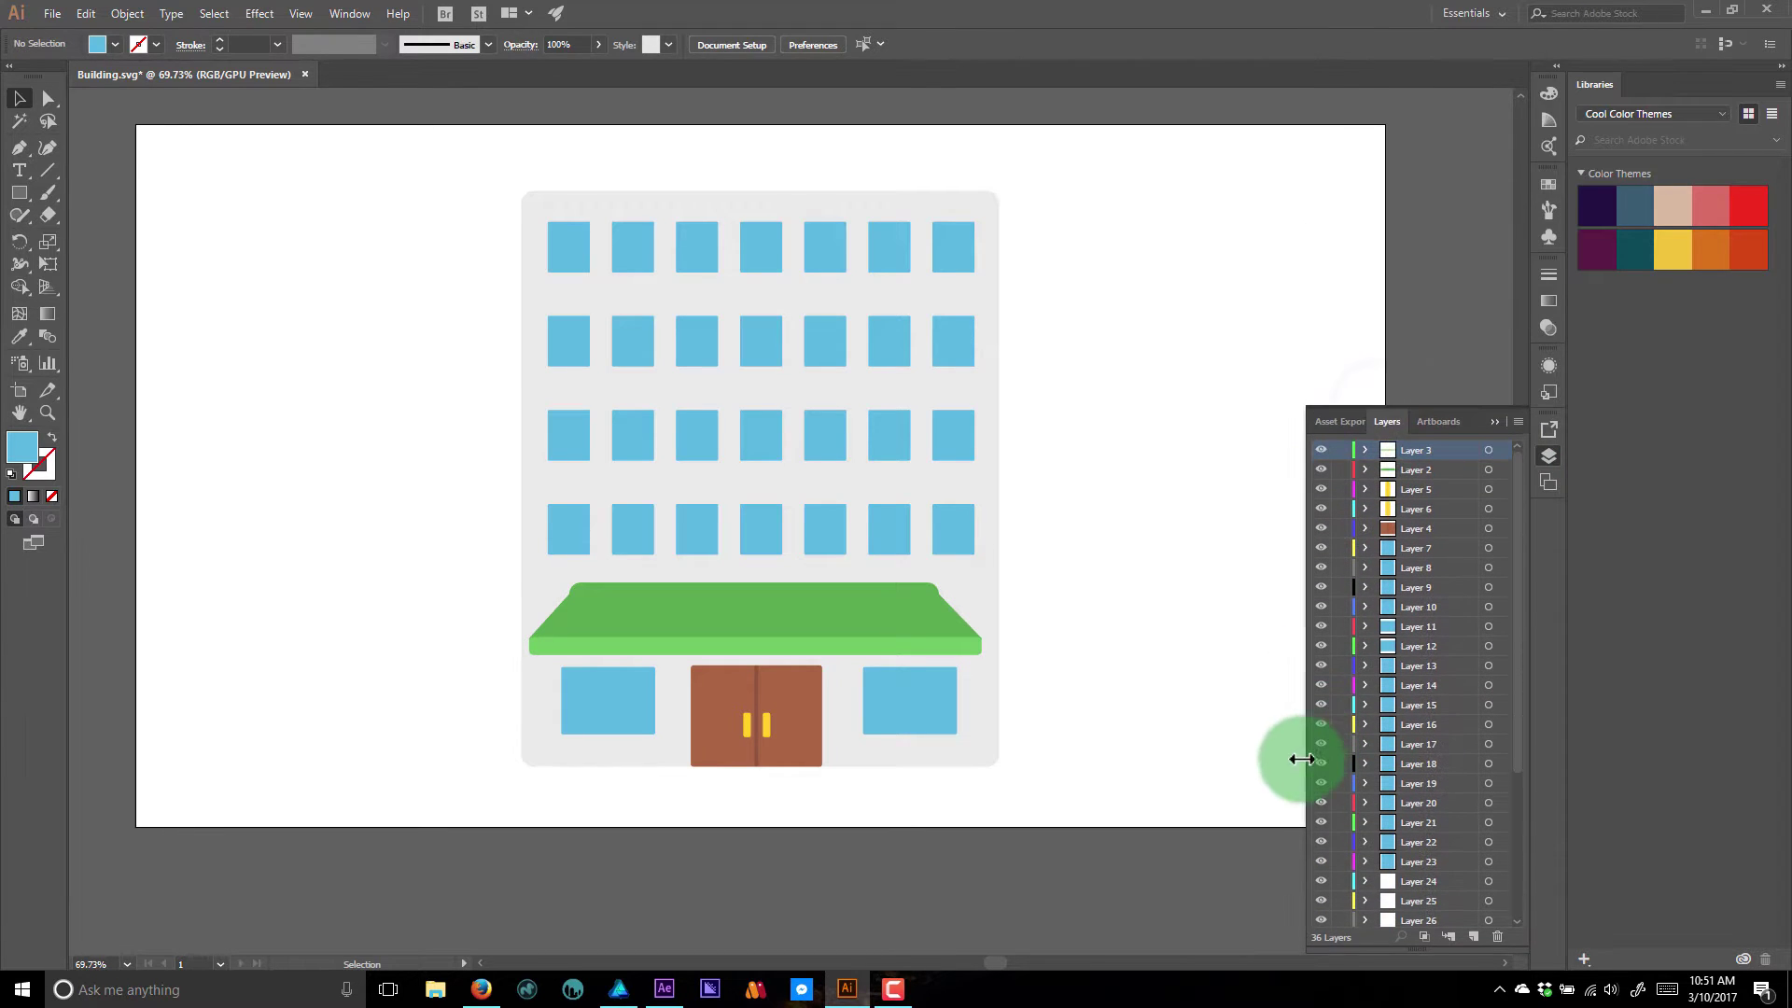
{"action": "left_click_drag", "start_coordinate": [1393, 406], "coordinate": [1200, 326]}
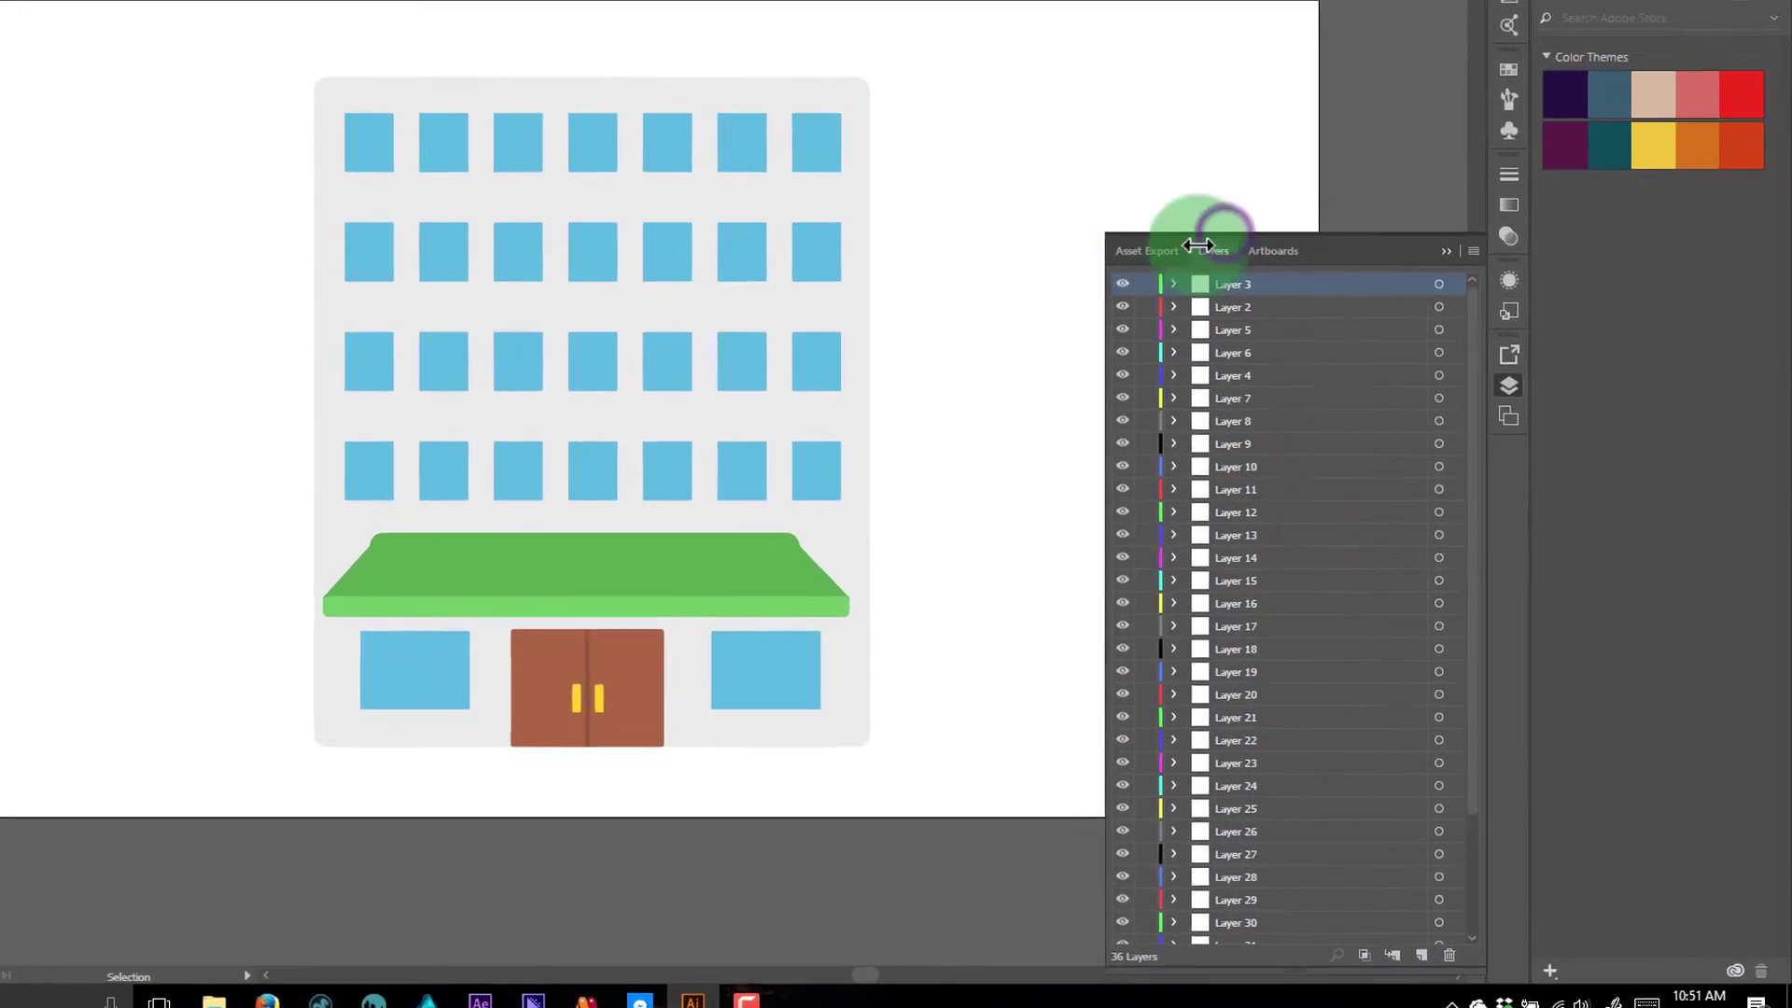
{"action": "left_click_drag", "start_coordinate": [1520, 800], "coordinate": [1509, 708]}
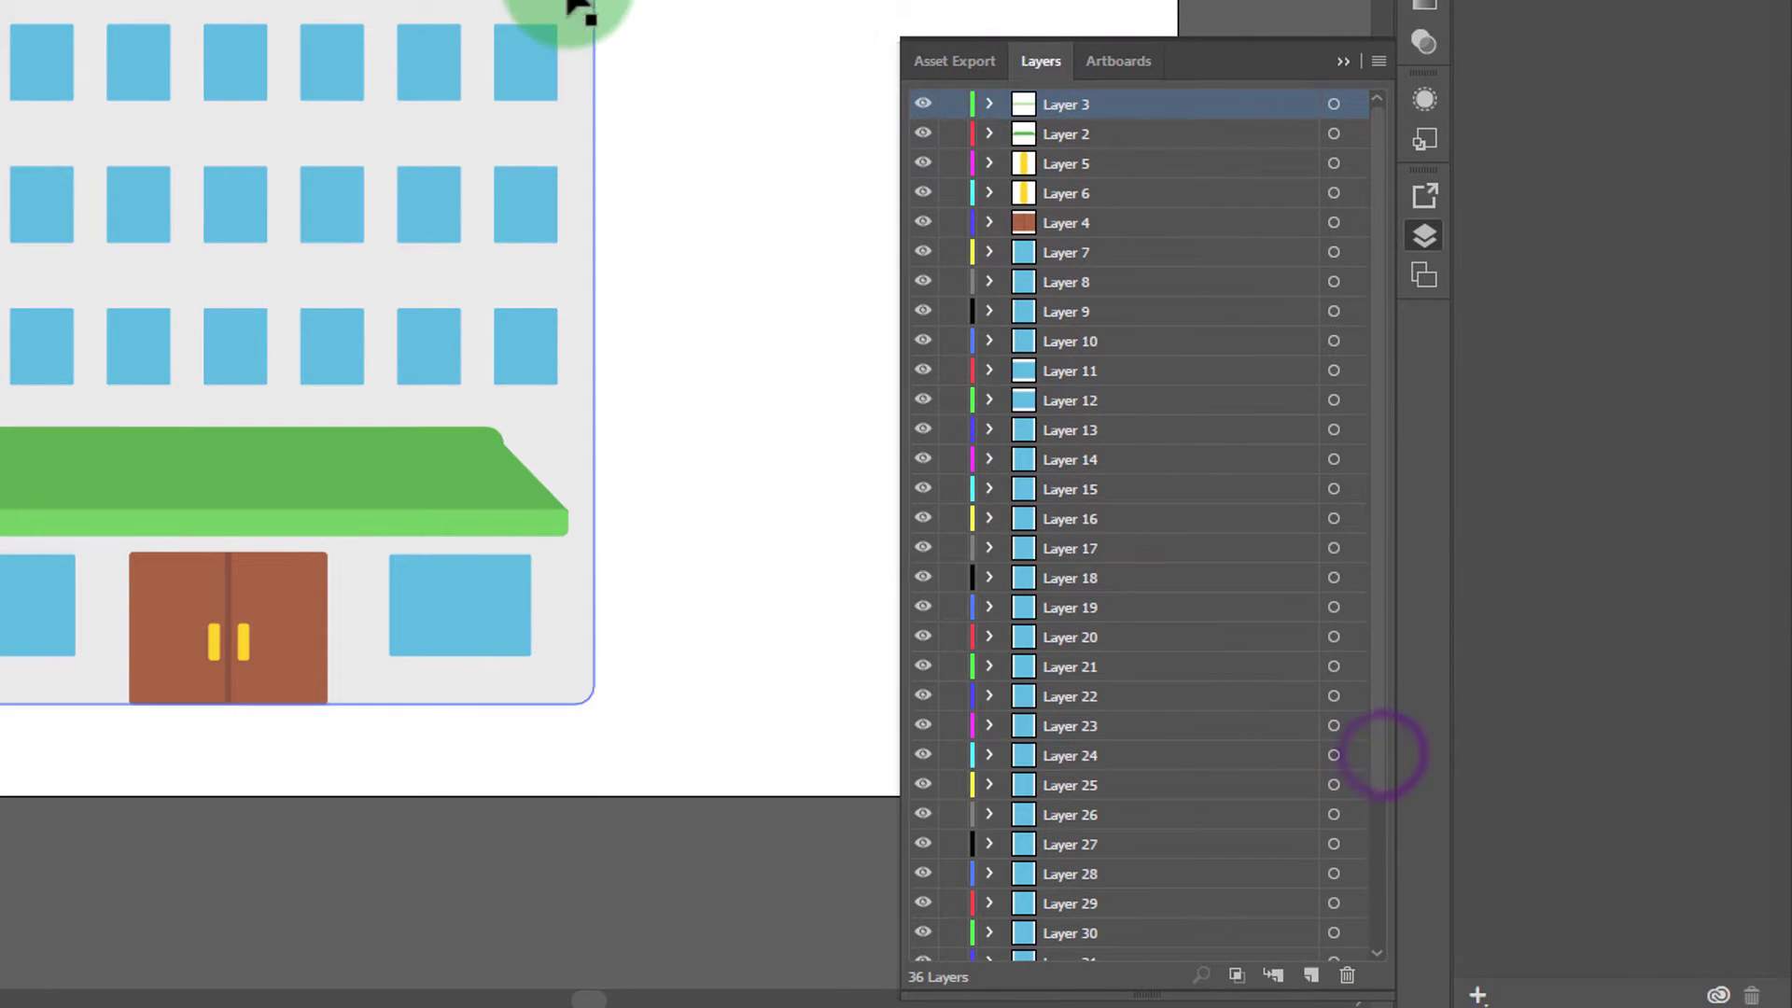
- Look over the available layer commands and go through the building's first few layers one by one
{"action": "left_click", "coordinate": [1379, 60]}
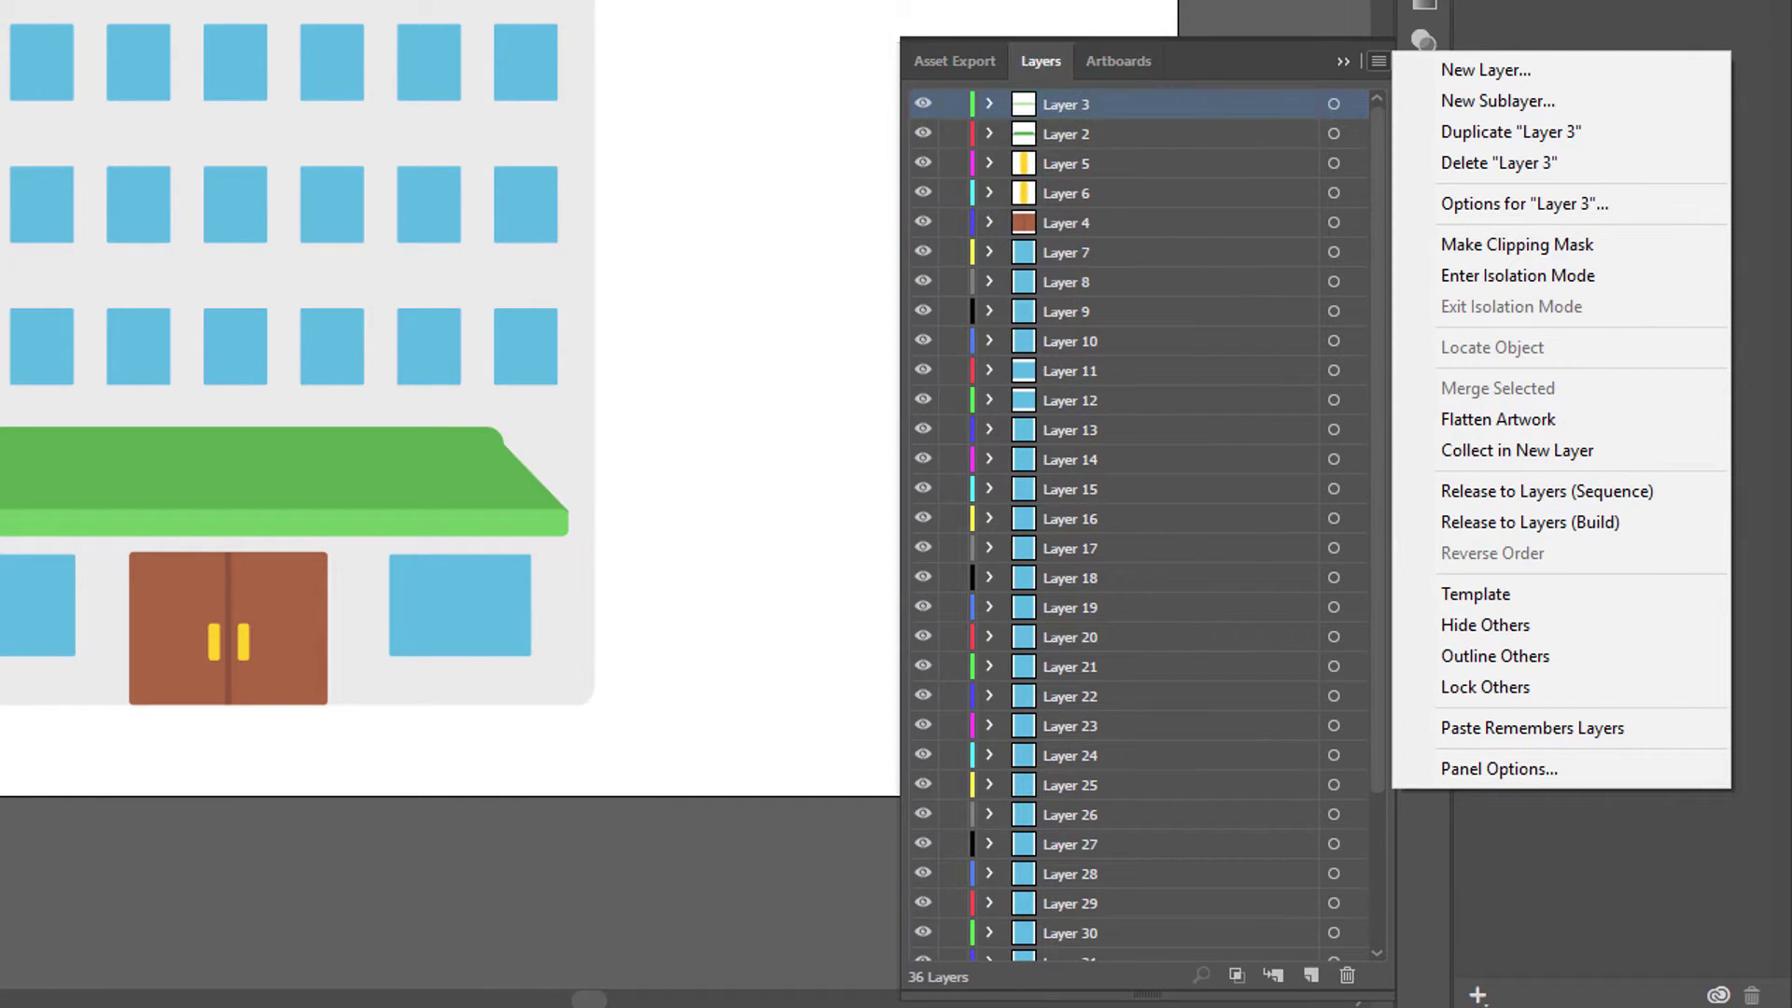
{"action": "left_click", "coordinate": [1246, 2]}
{"action": "left_click", "coordinate": [1104, 105]}
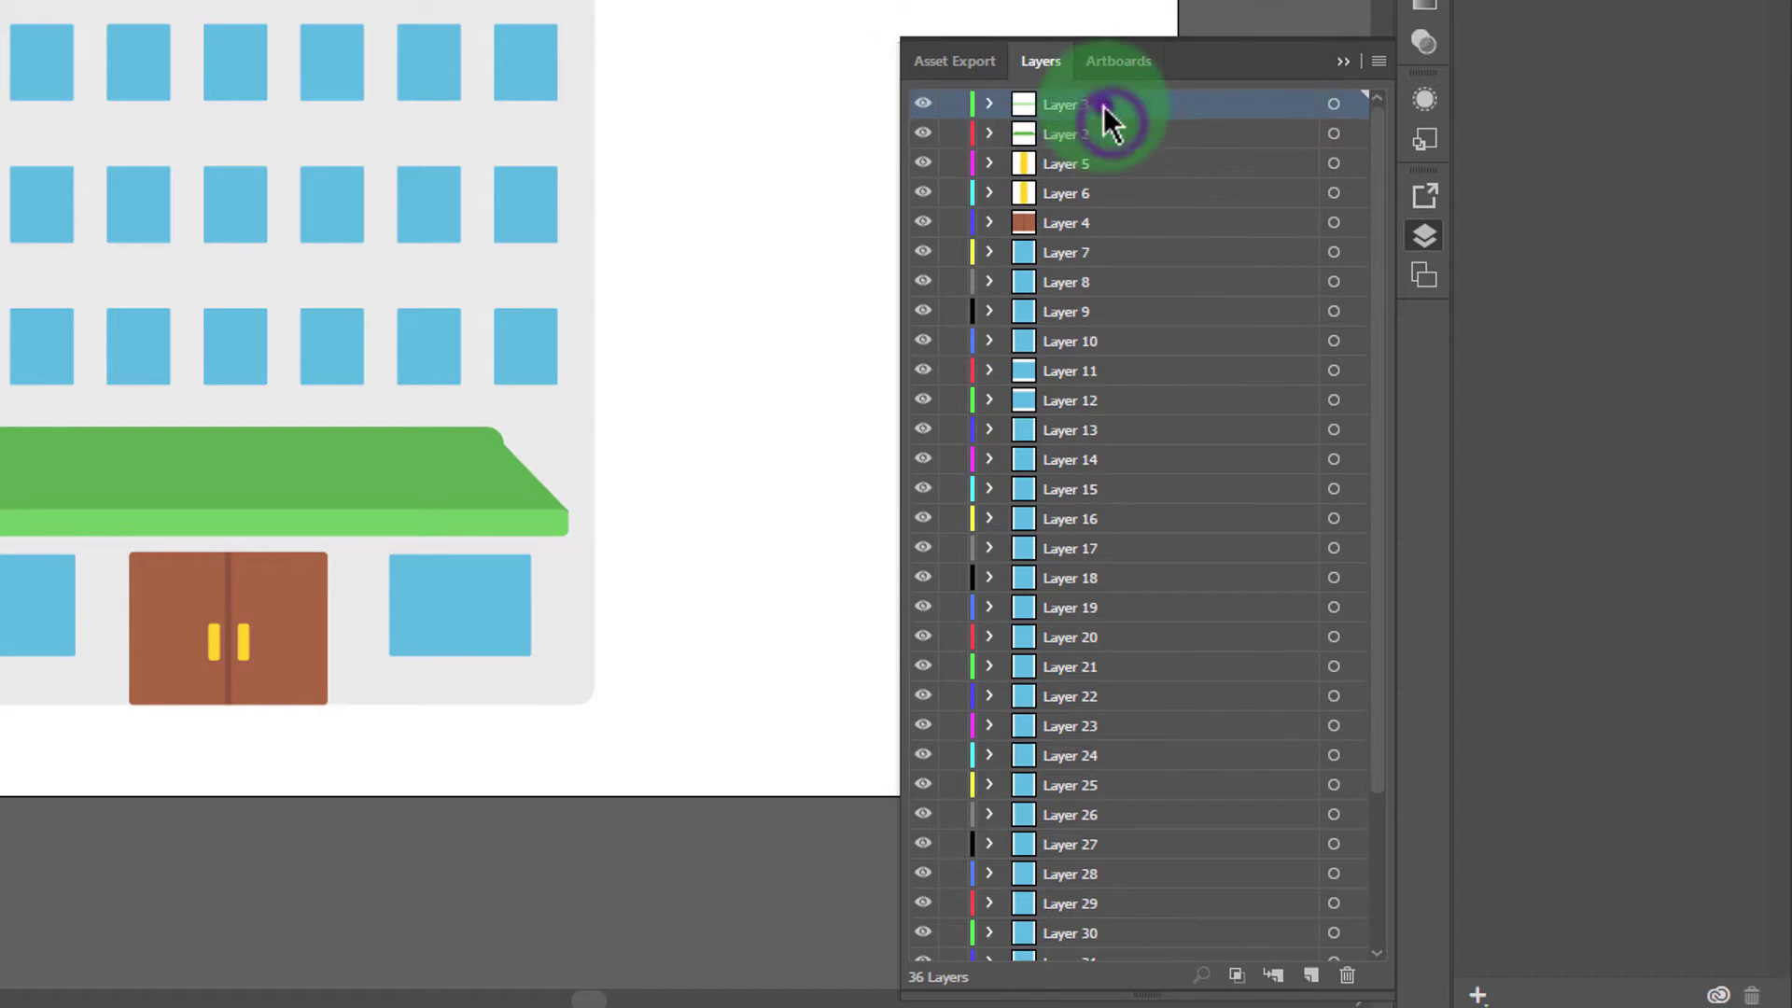
{"action": "left_click", "coordinate": [1098, 166]}
{"action": "left_click", "coordinate": [1099, 196]}
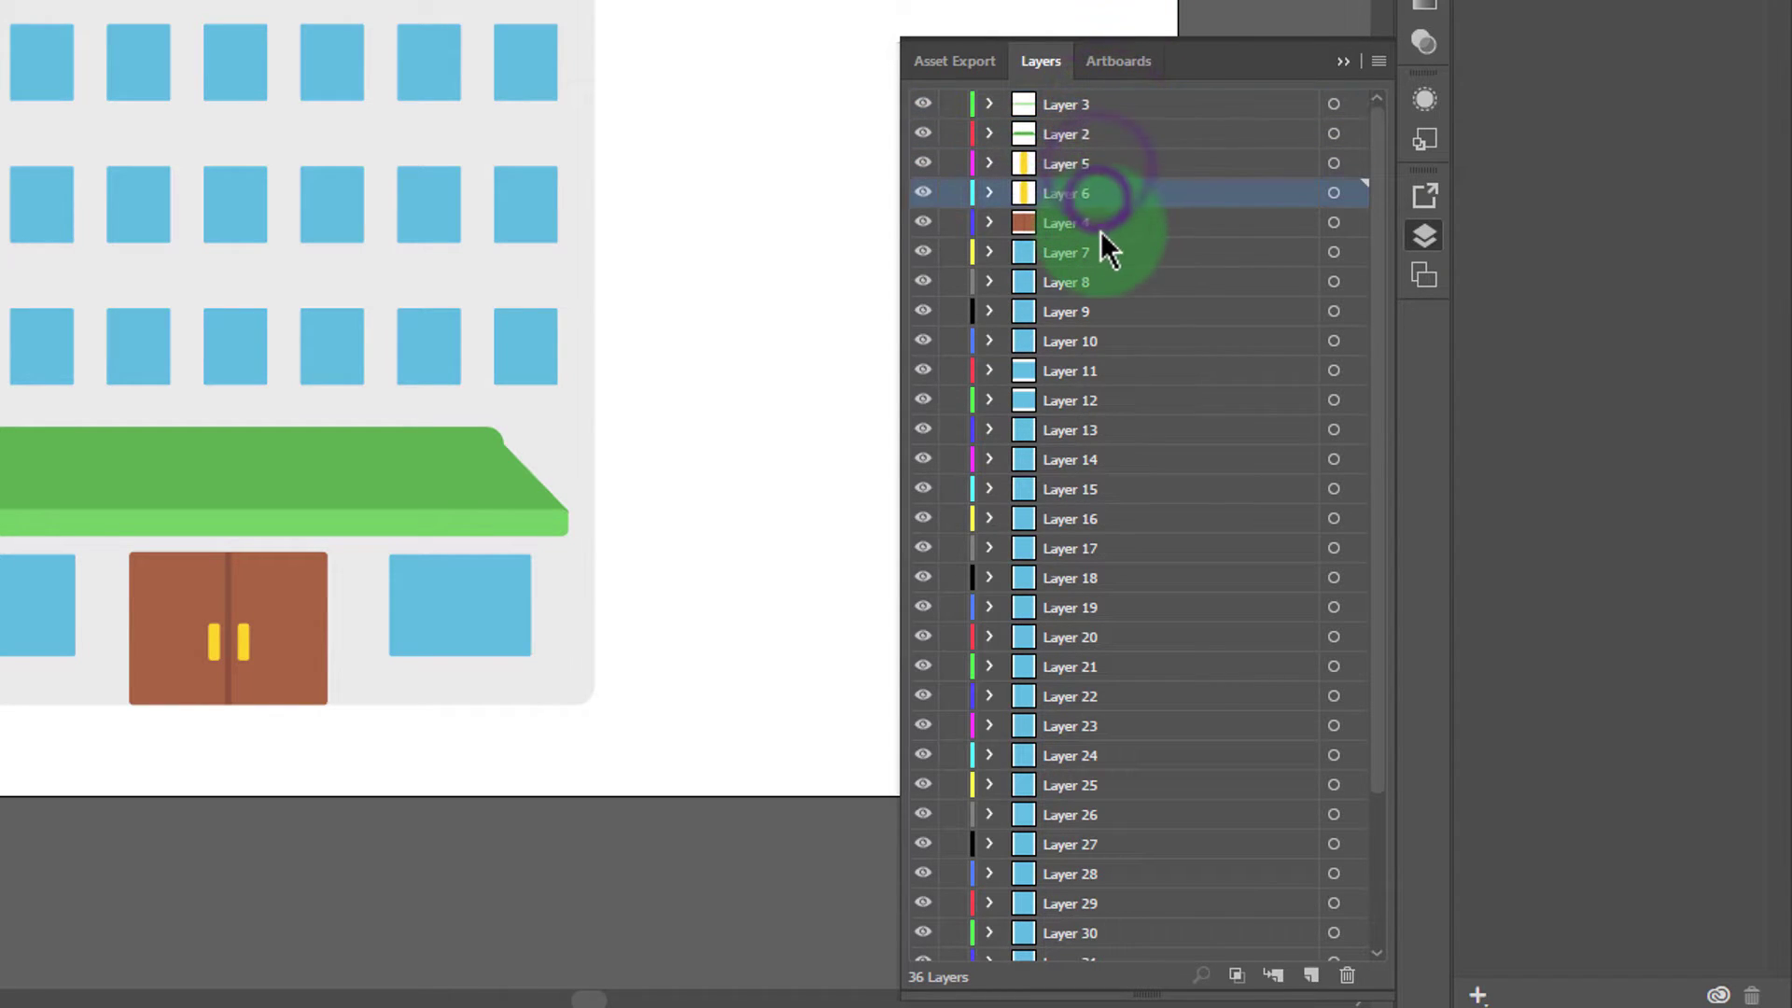
{"action": "left_click", "coordinate": [1101, 224]}
{"action": "left_click", "coordinate": [1101, 253]}
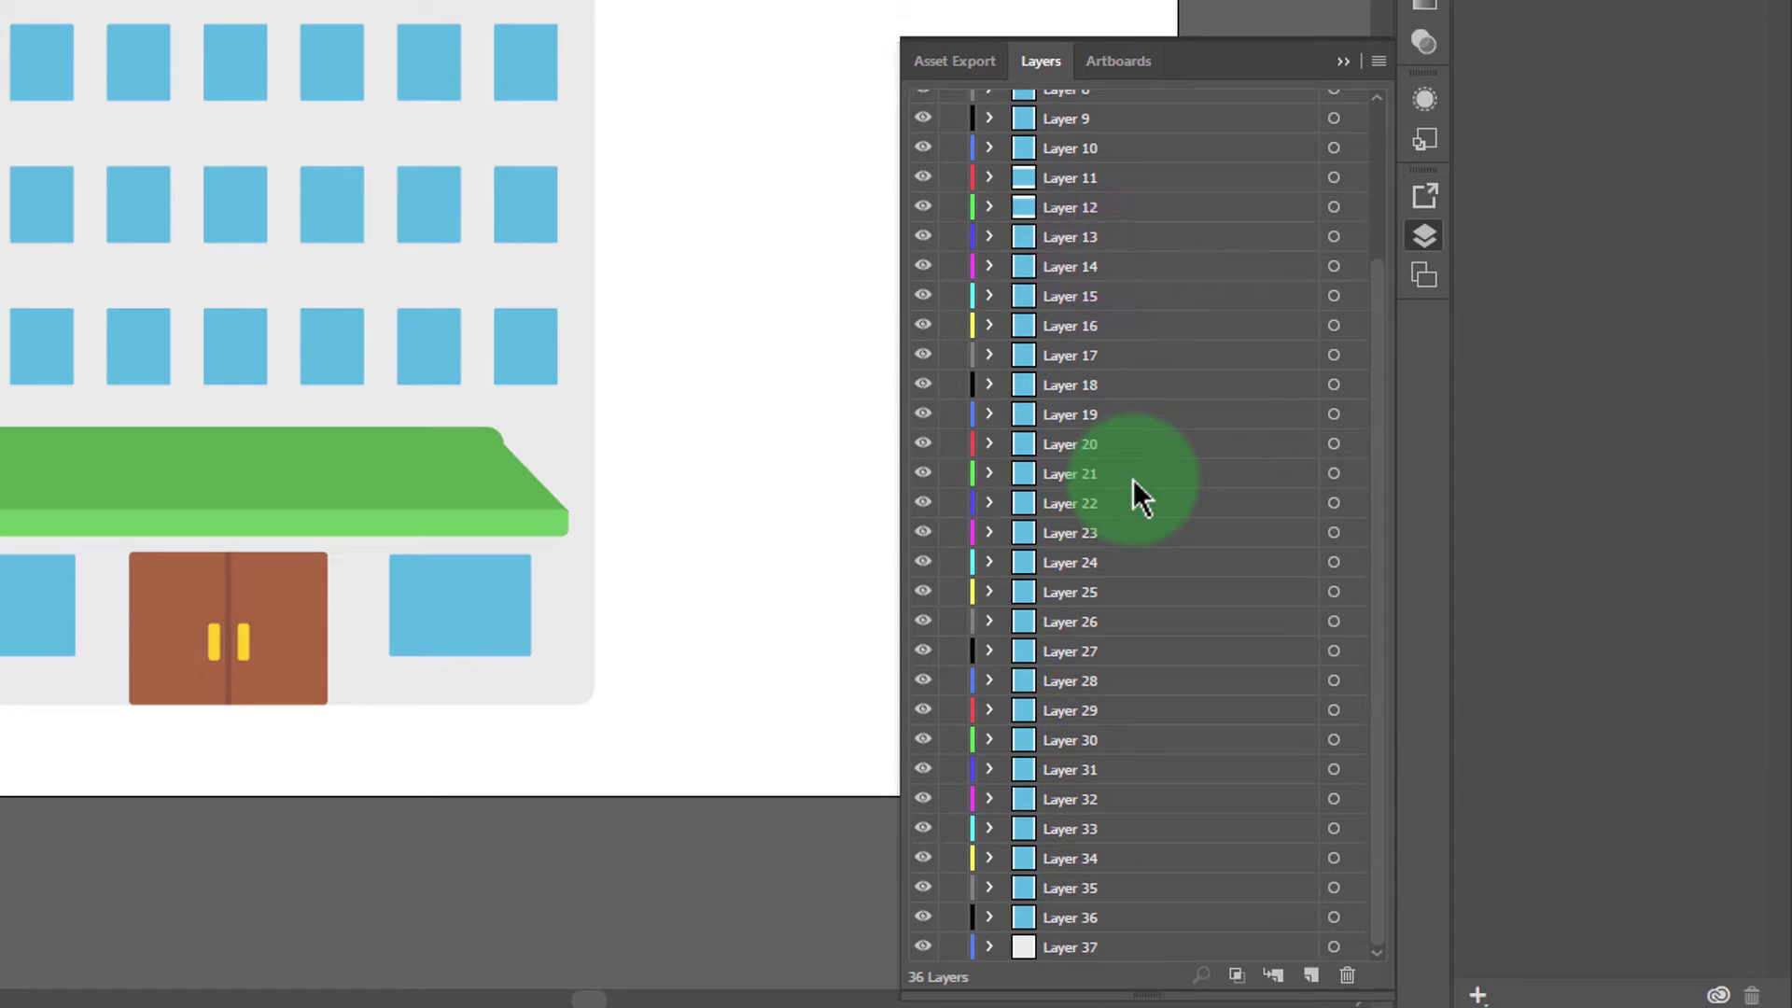
- Rename the brown door layer, Layer 4, as Door
{"action": "left_click", "coordinate": [1082, 224]}
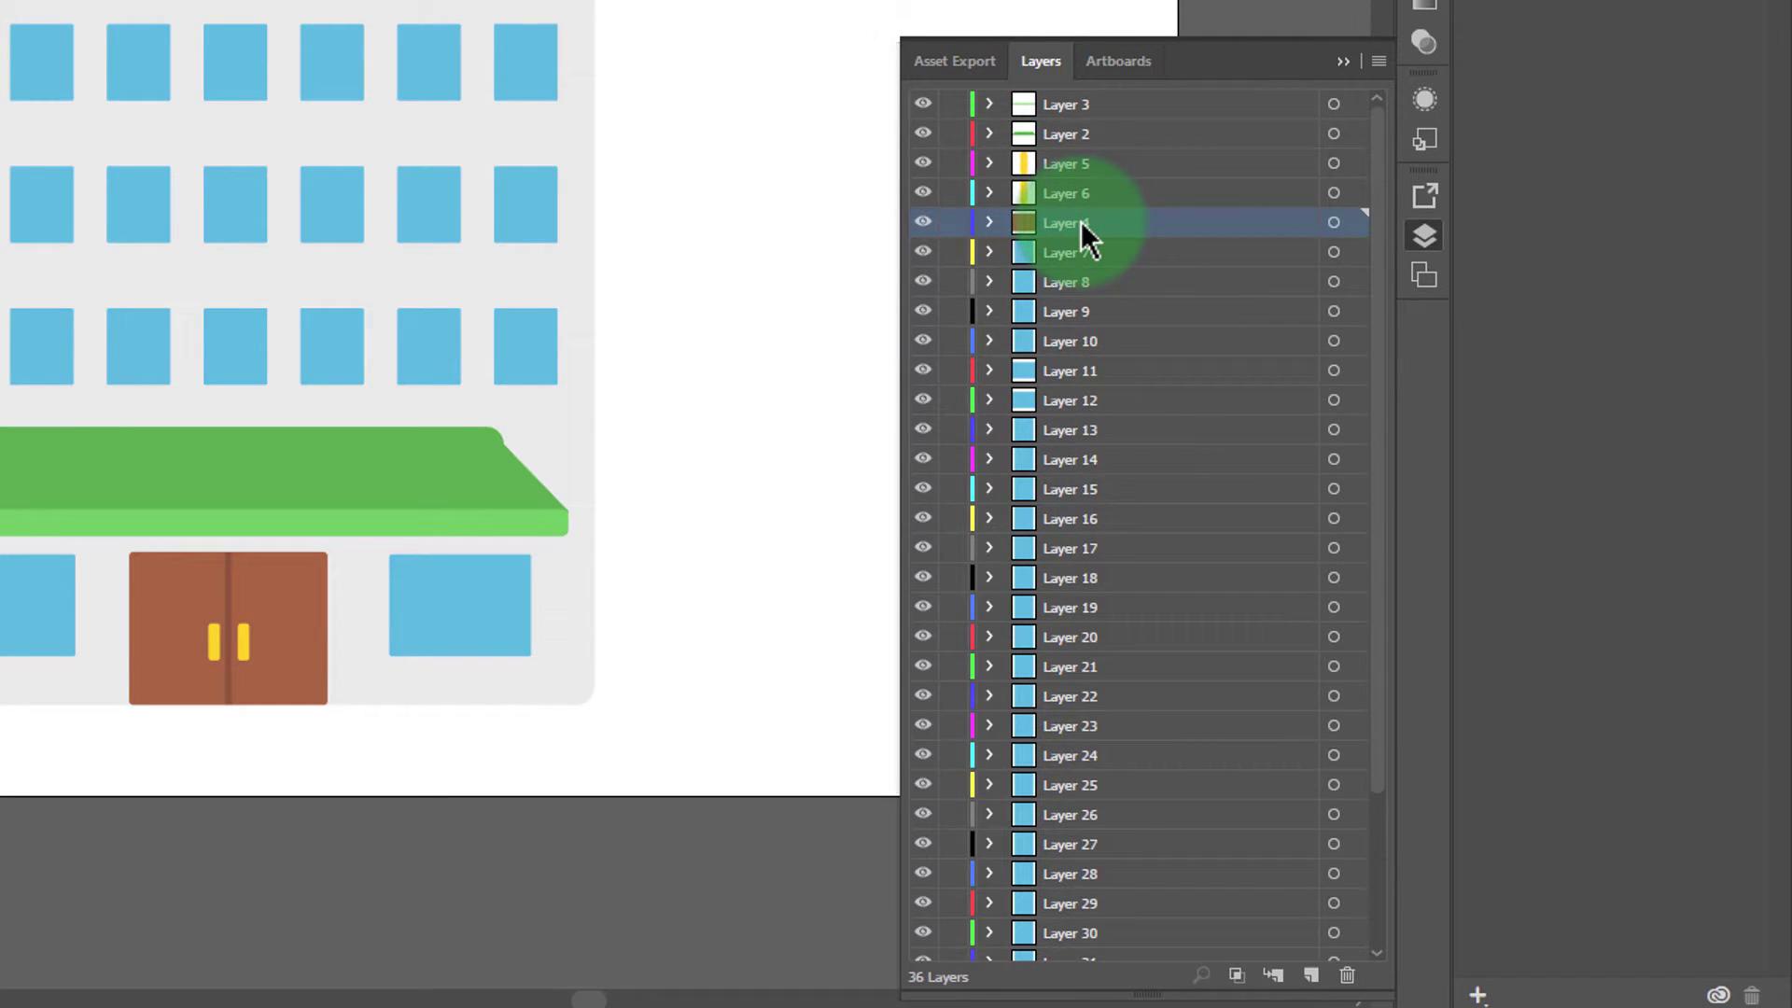
{"action": "double_click", "coordinate": [1080, 223]}
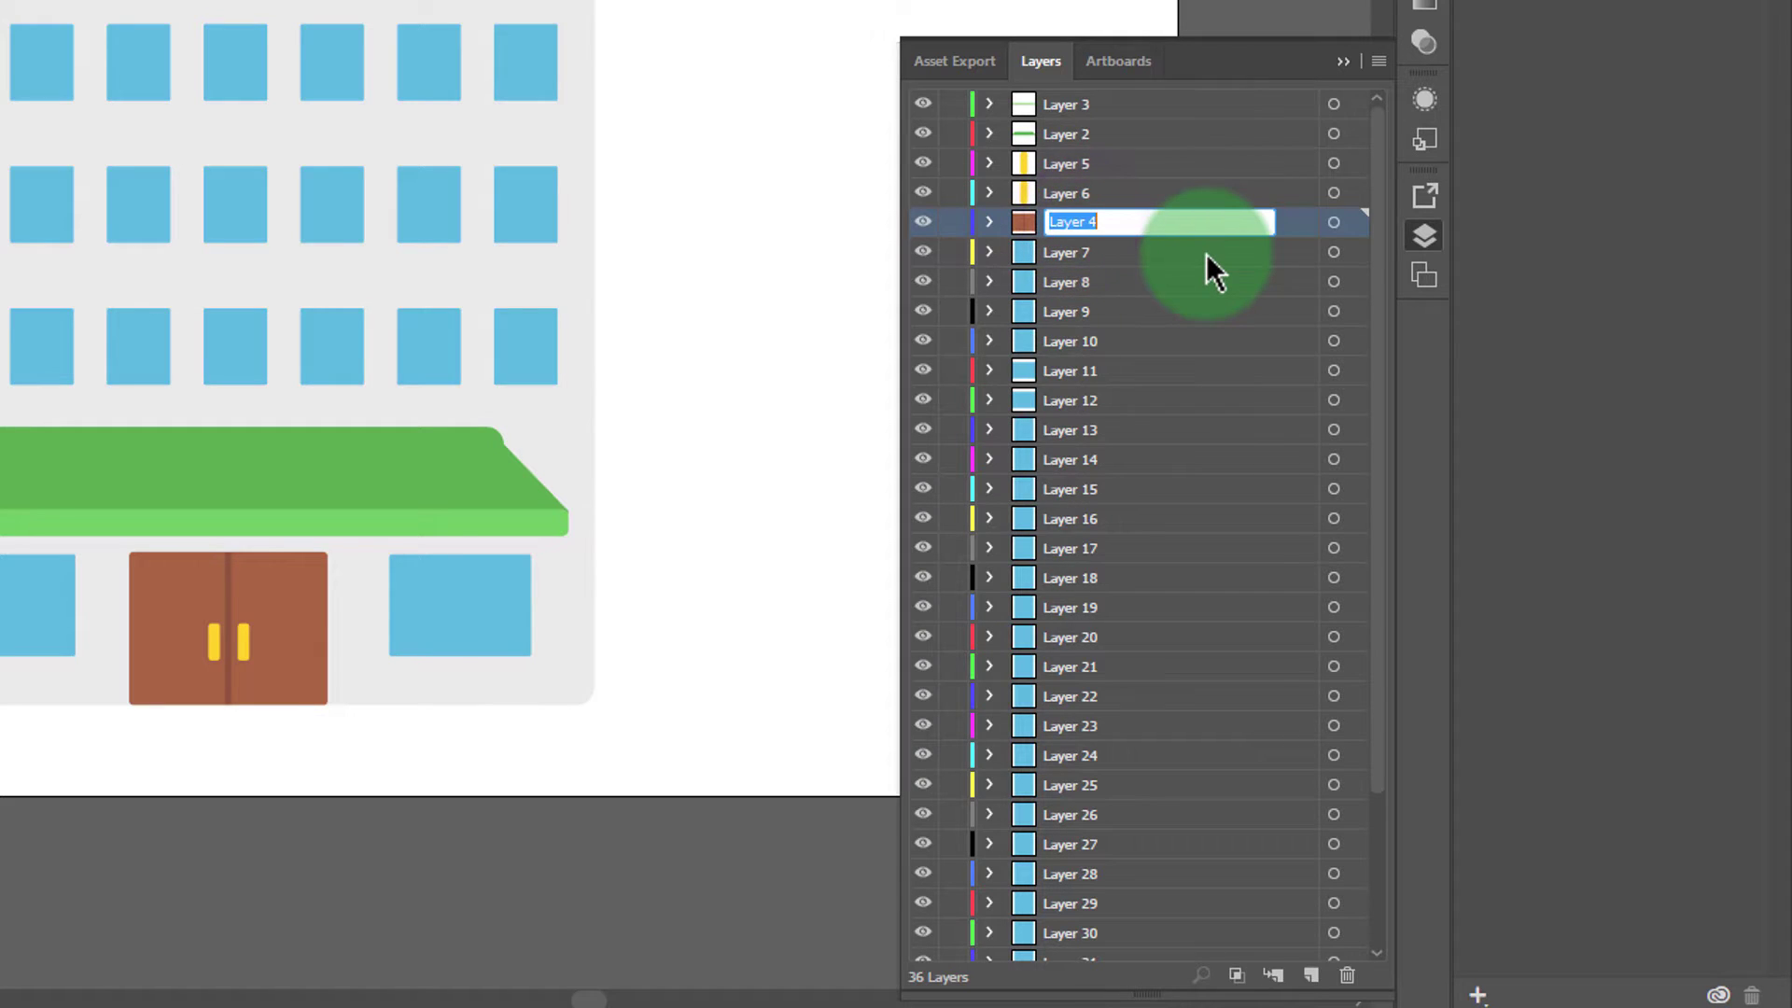
{"action": "type", "text": "Door"}
{"action": "key", "text": "Return"}
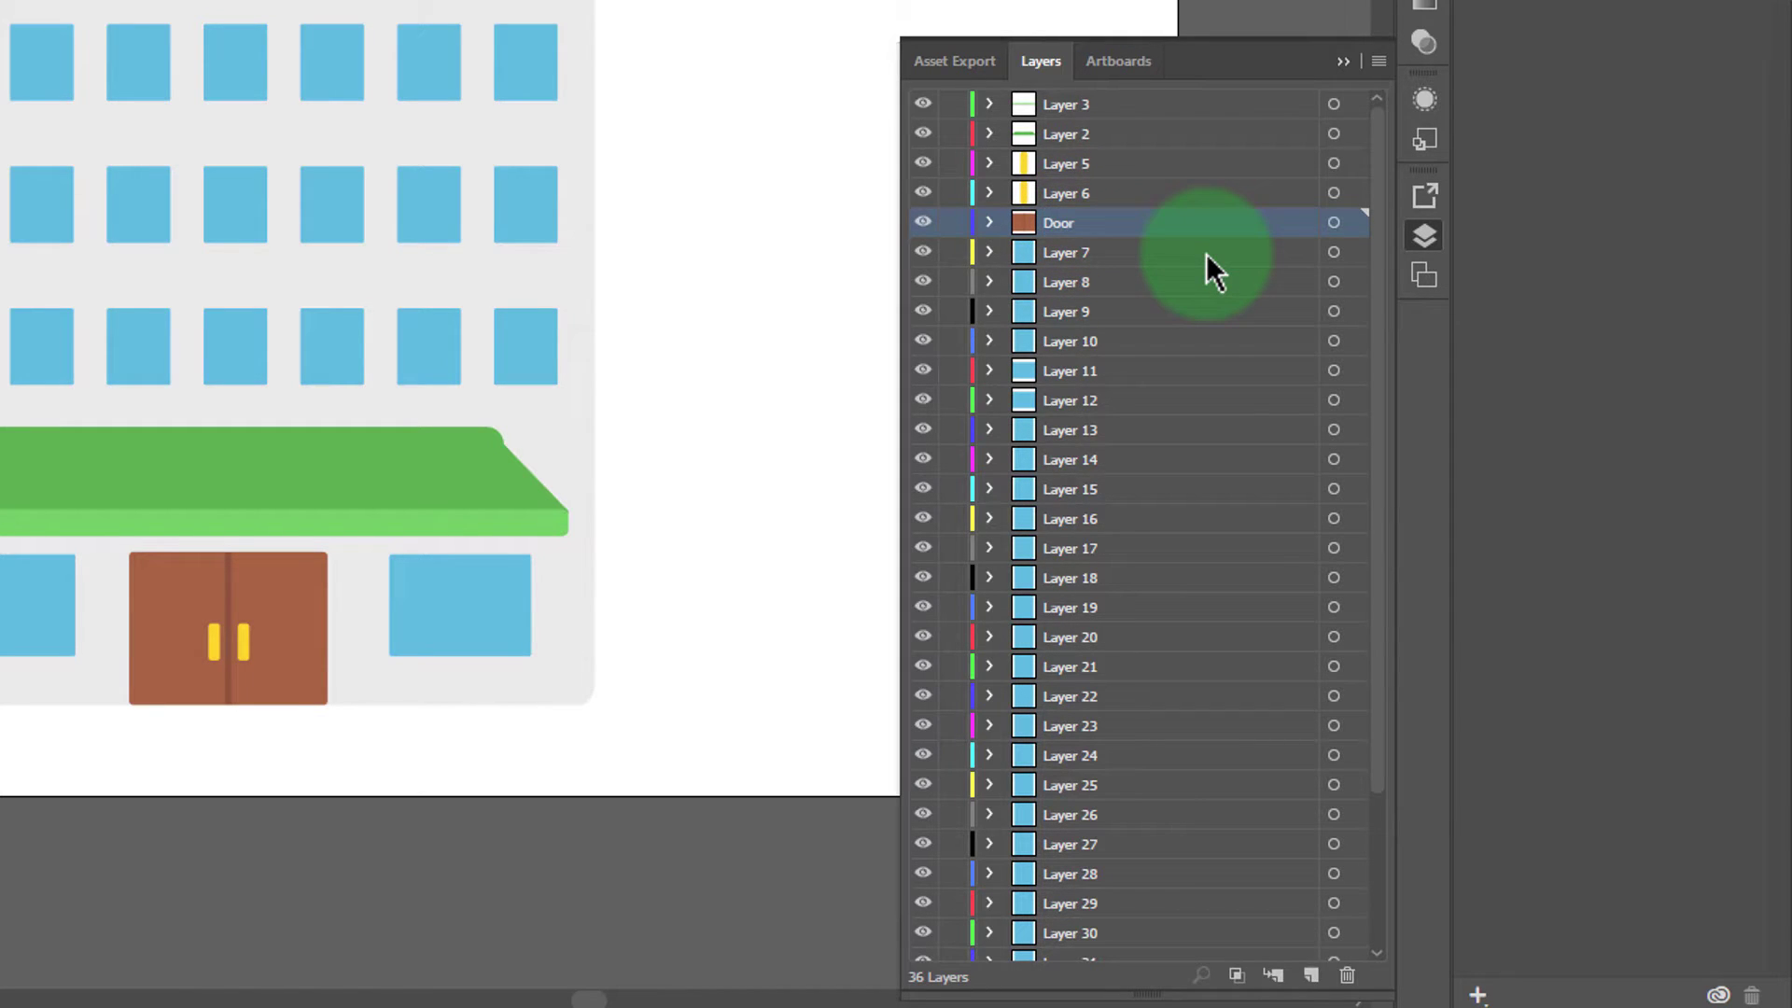
- Rename the two yellow handle layers, Layer 6 as Door Handle and Layer 5 as Door Handle 2
{"action": "double_click", "coordinate": [1067, 192]}
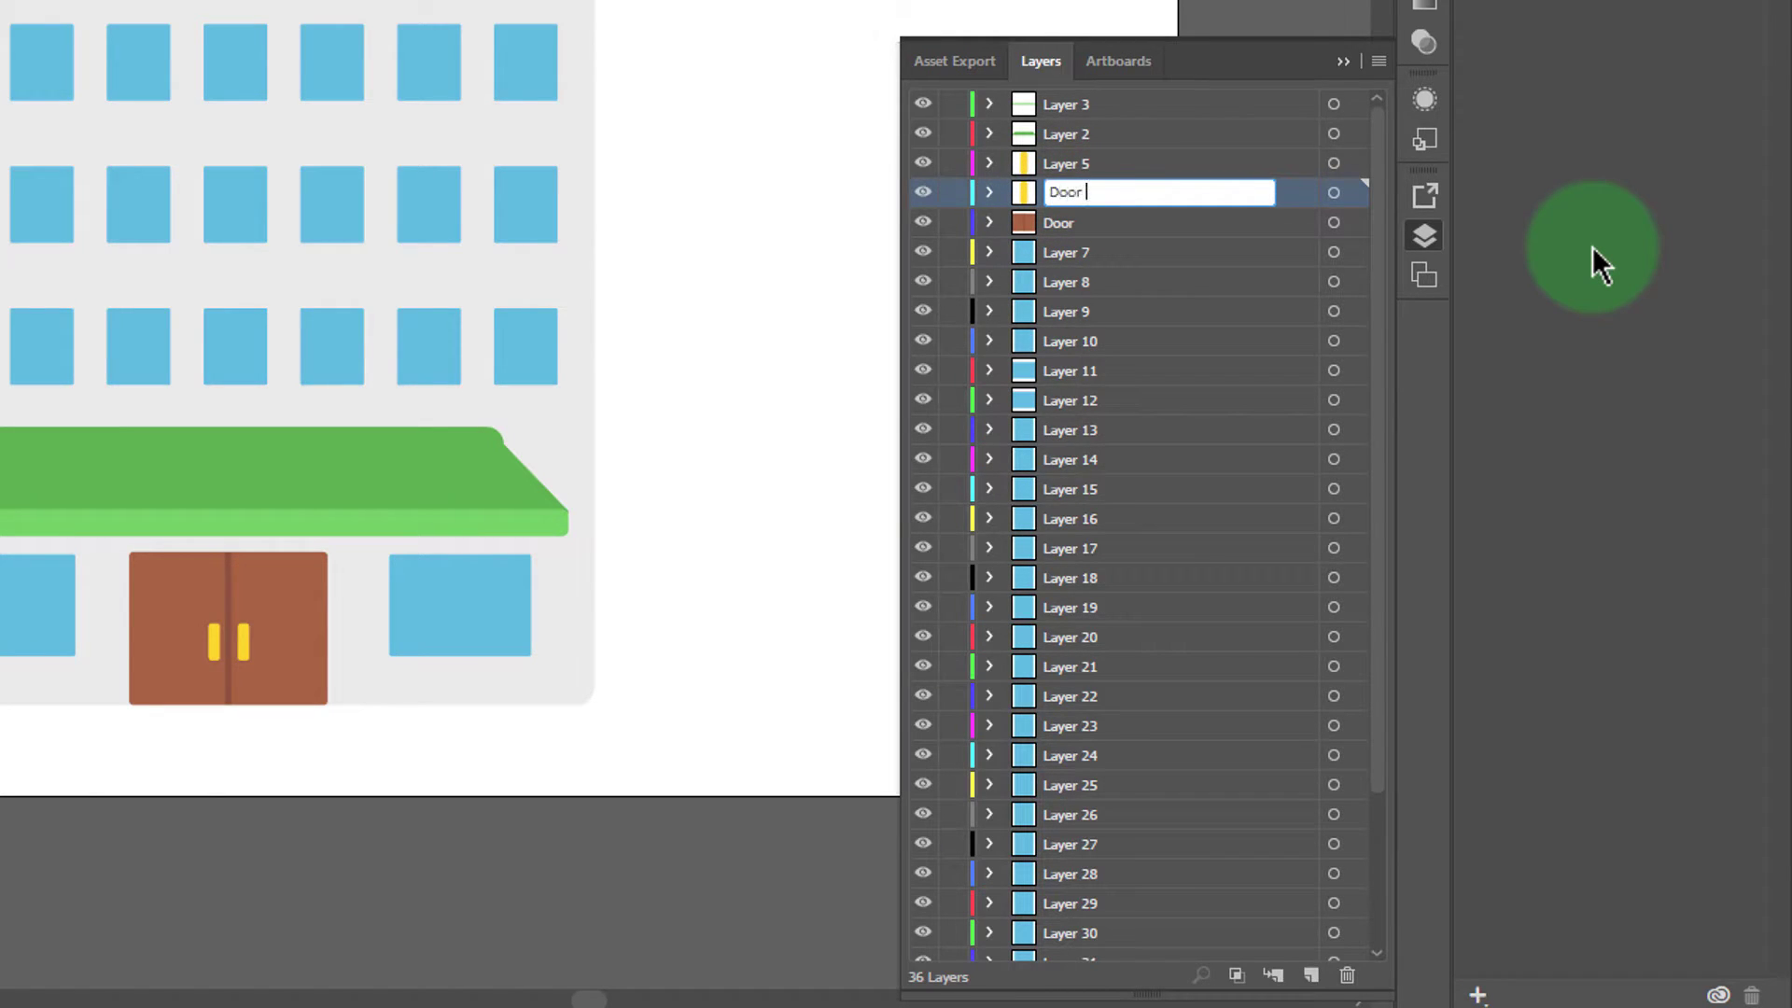
{"action": "type", "text": "Door Handle"}
{"action": "key", "text": "Return"}
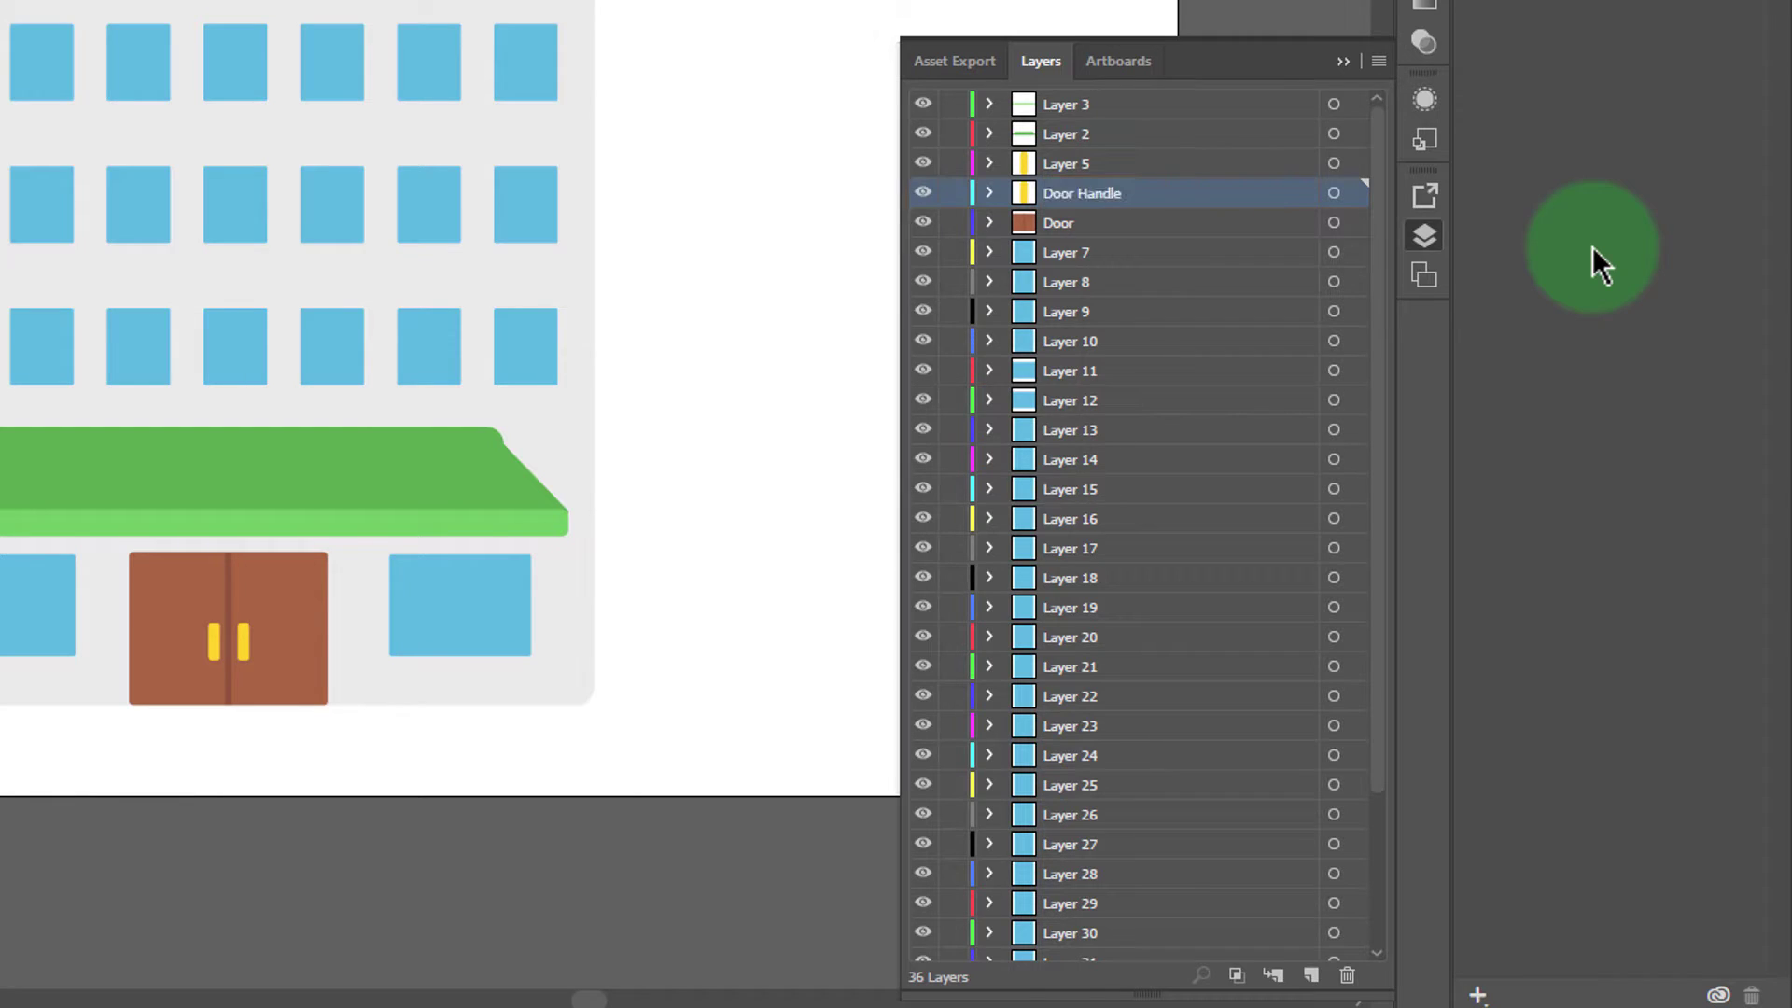
{"action": "double_click", "coordinate": [1074, 161]}
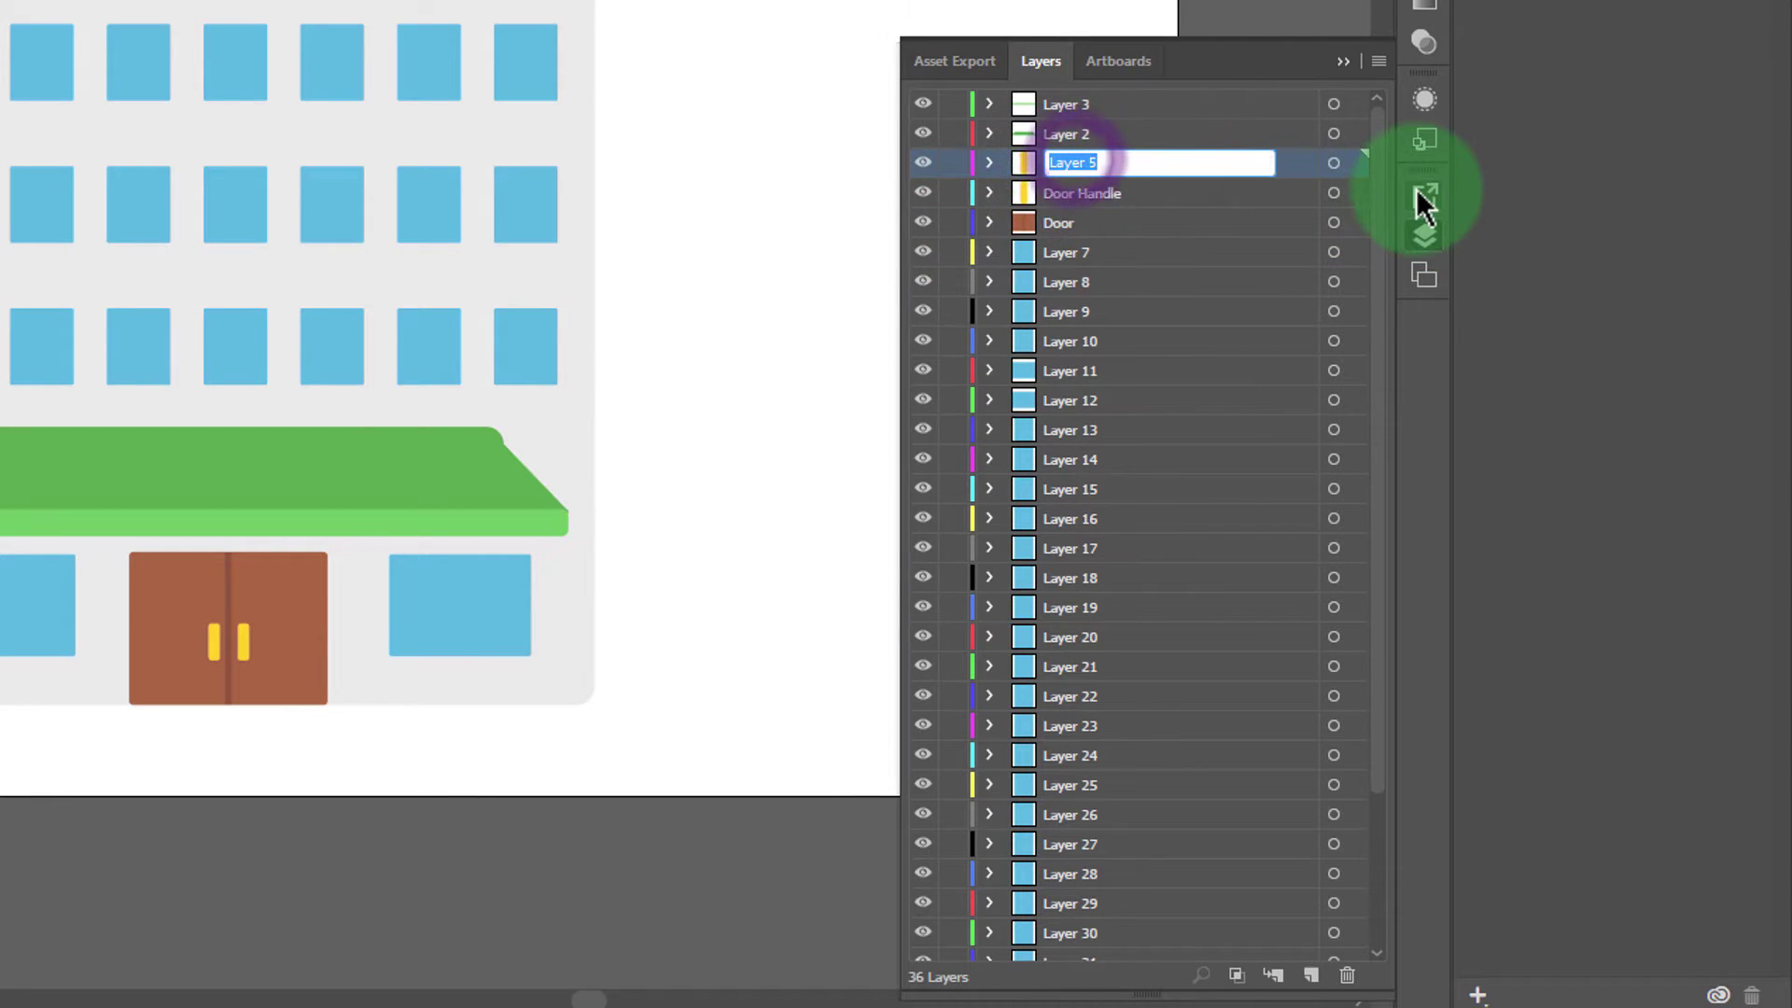
{"action": "type", "text": "Door Handle 2"}
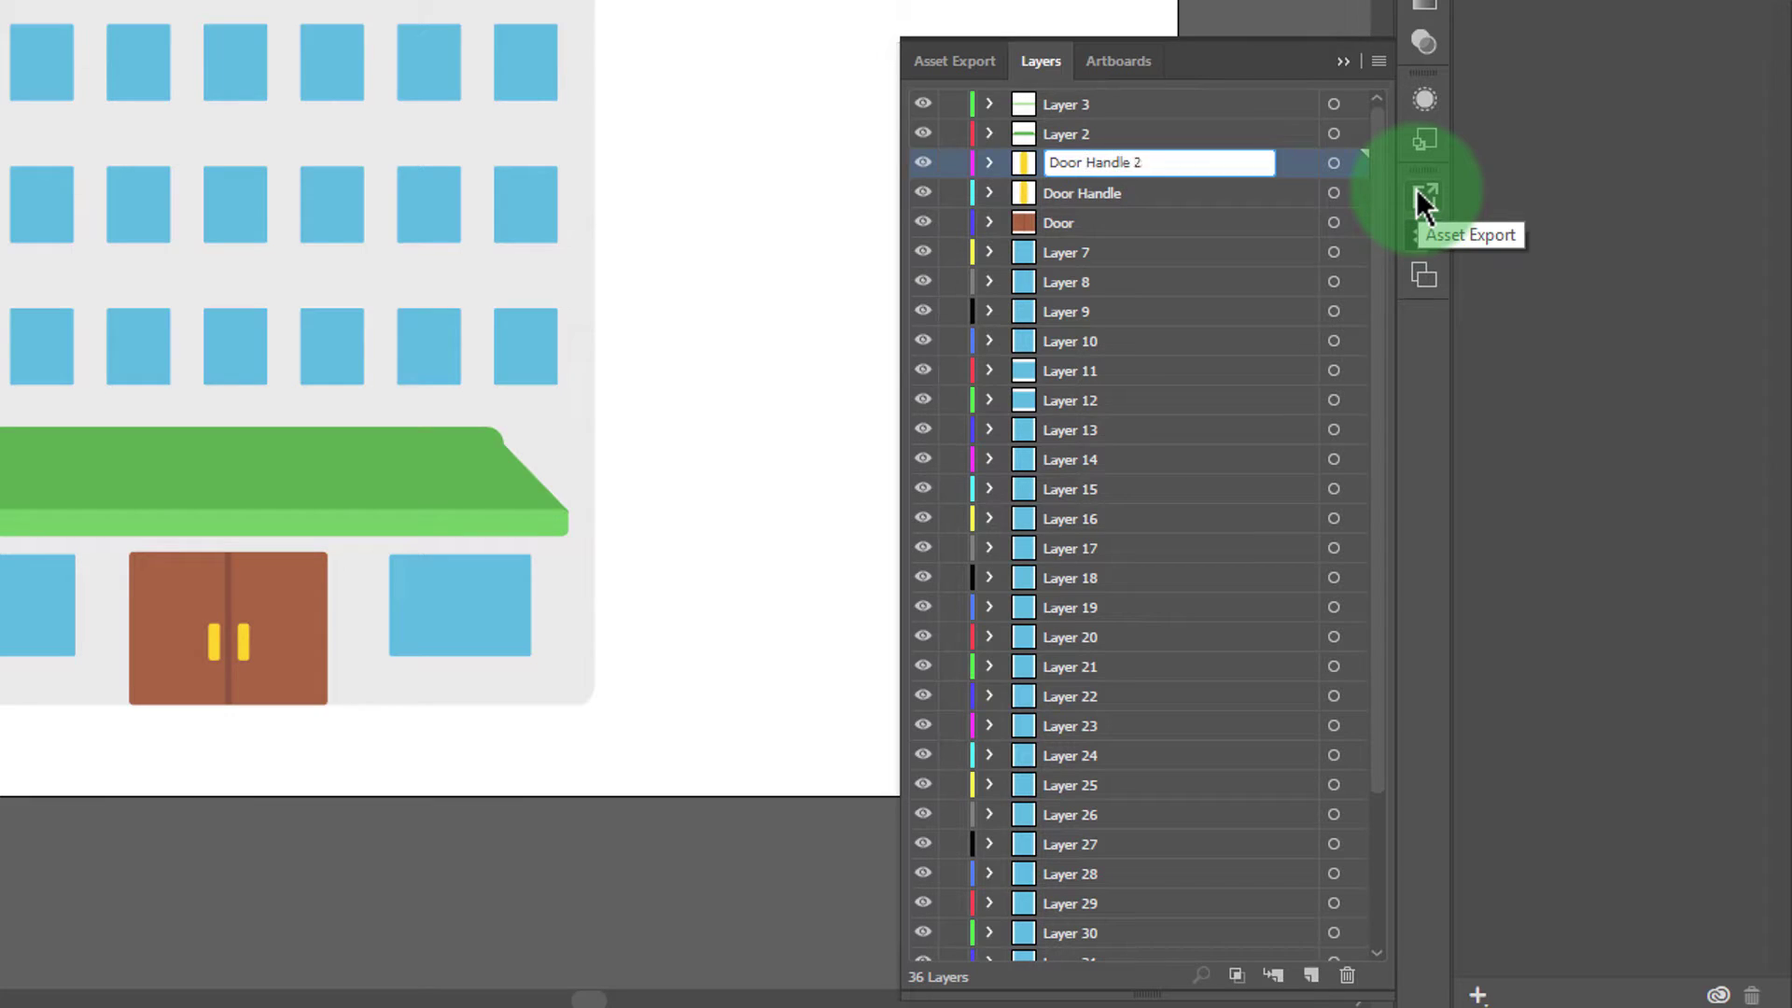
{"action": "key", "text": "Return"}
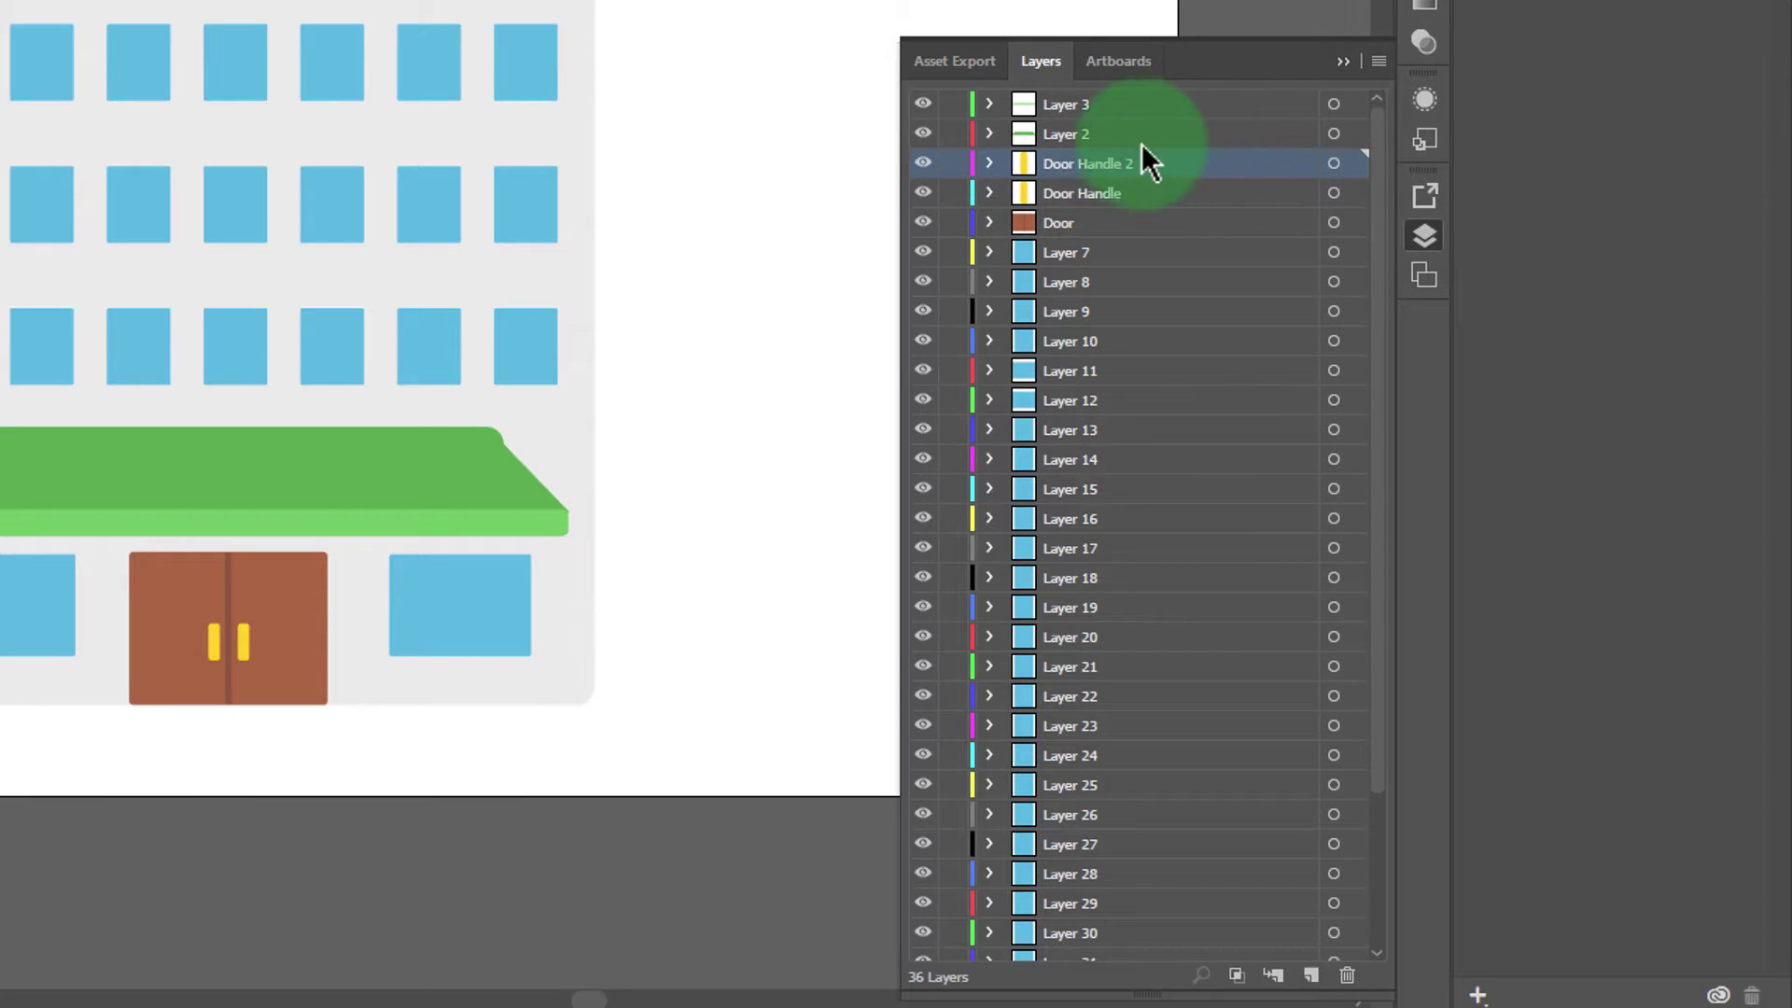
- Identify Layer 2 by toggling its visibility and rename it as Awning Main
{"action": "left_click", "coordinate": [921, 133]}
{"action": "left_click", "coordinate": [922, 134]}
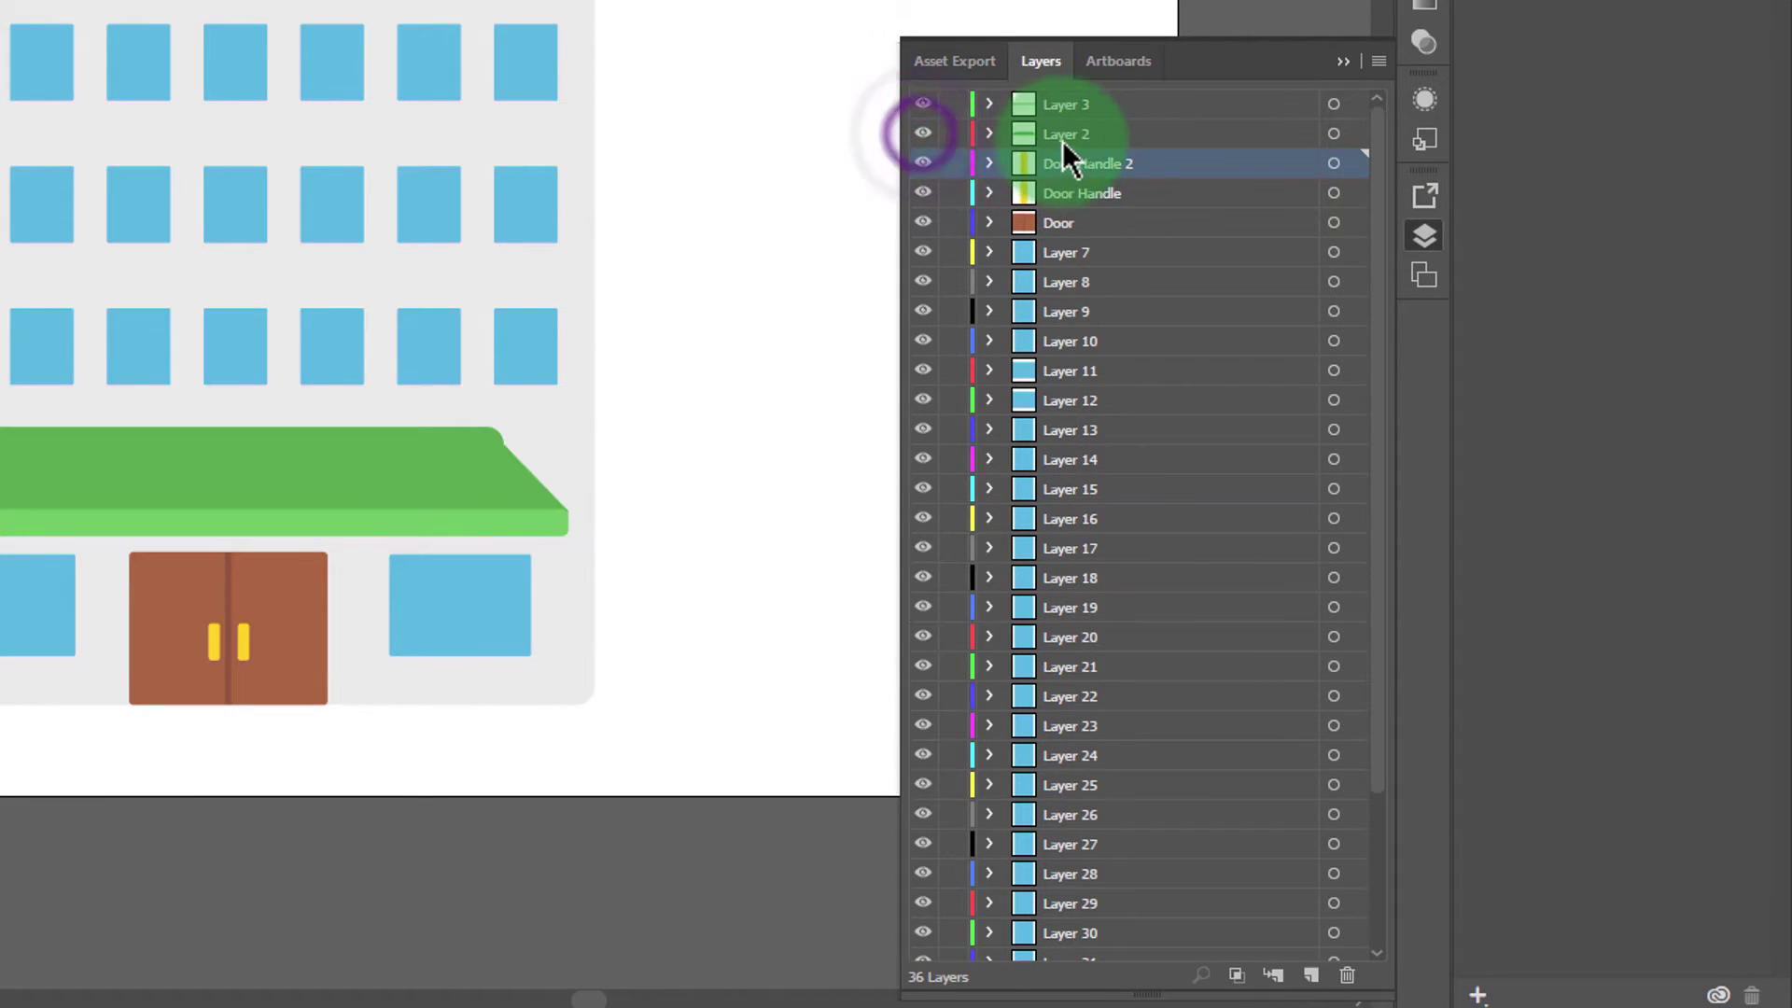
{"action": "double_click", "coordinate": [1073, 133]}
{"action": "type", "text": "A"}
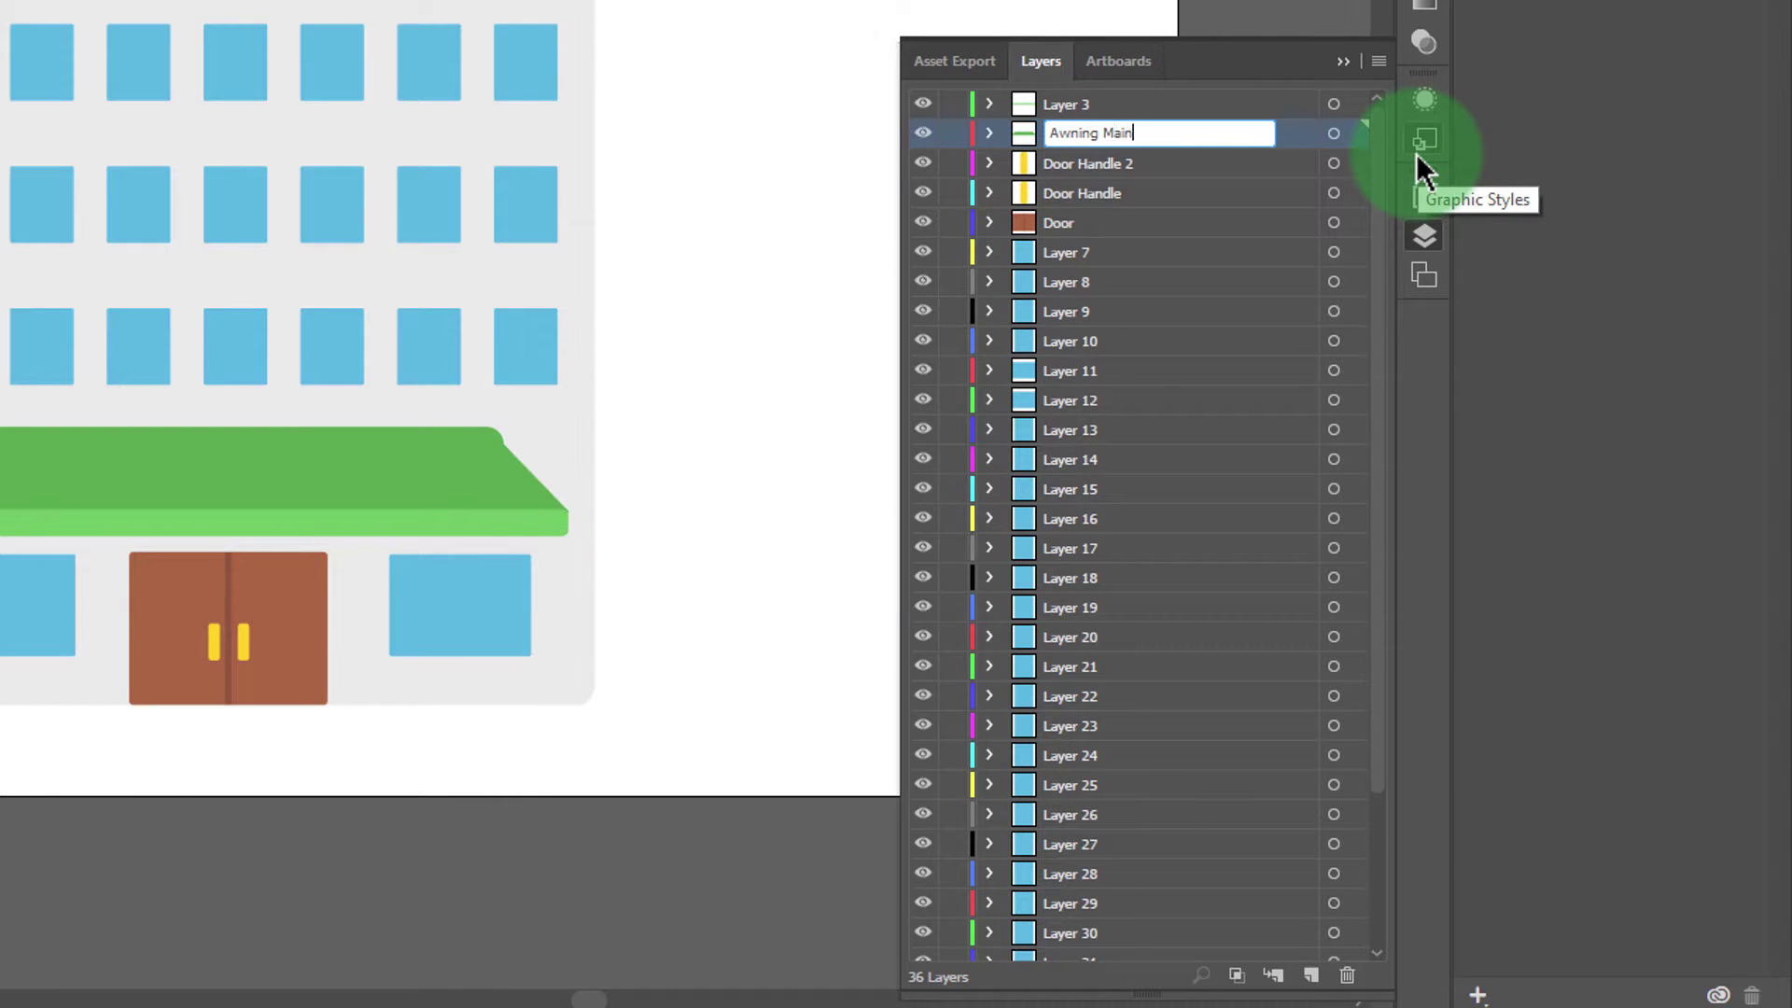
{"action": "type", "text": "wning Main"}
{"action": "key", "text": "Return"}
- Rename Layer 3, the light green edge of the awning, as Awning Front
{"action": "double_click", "coordinate": [1074, 104]}
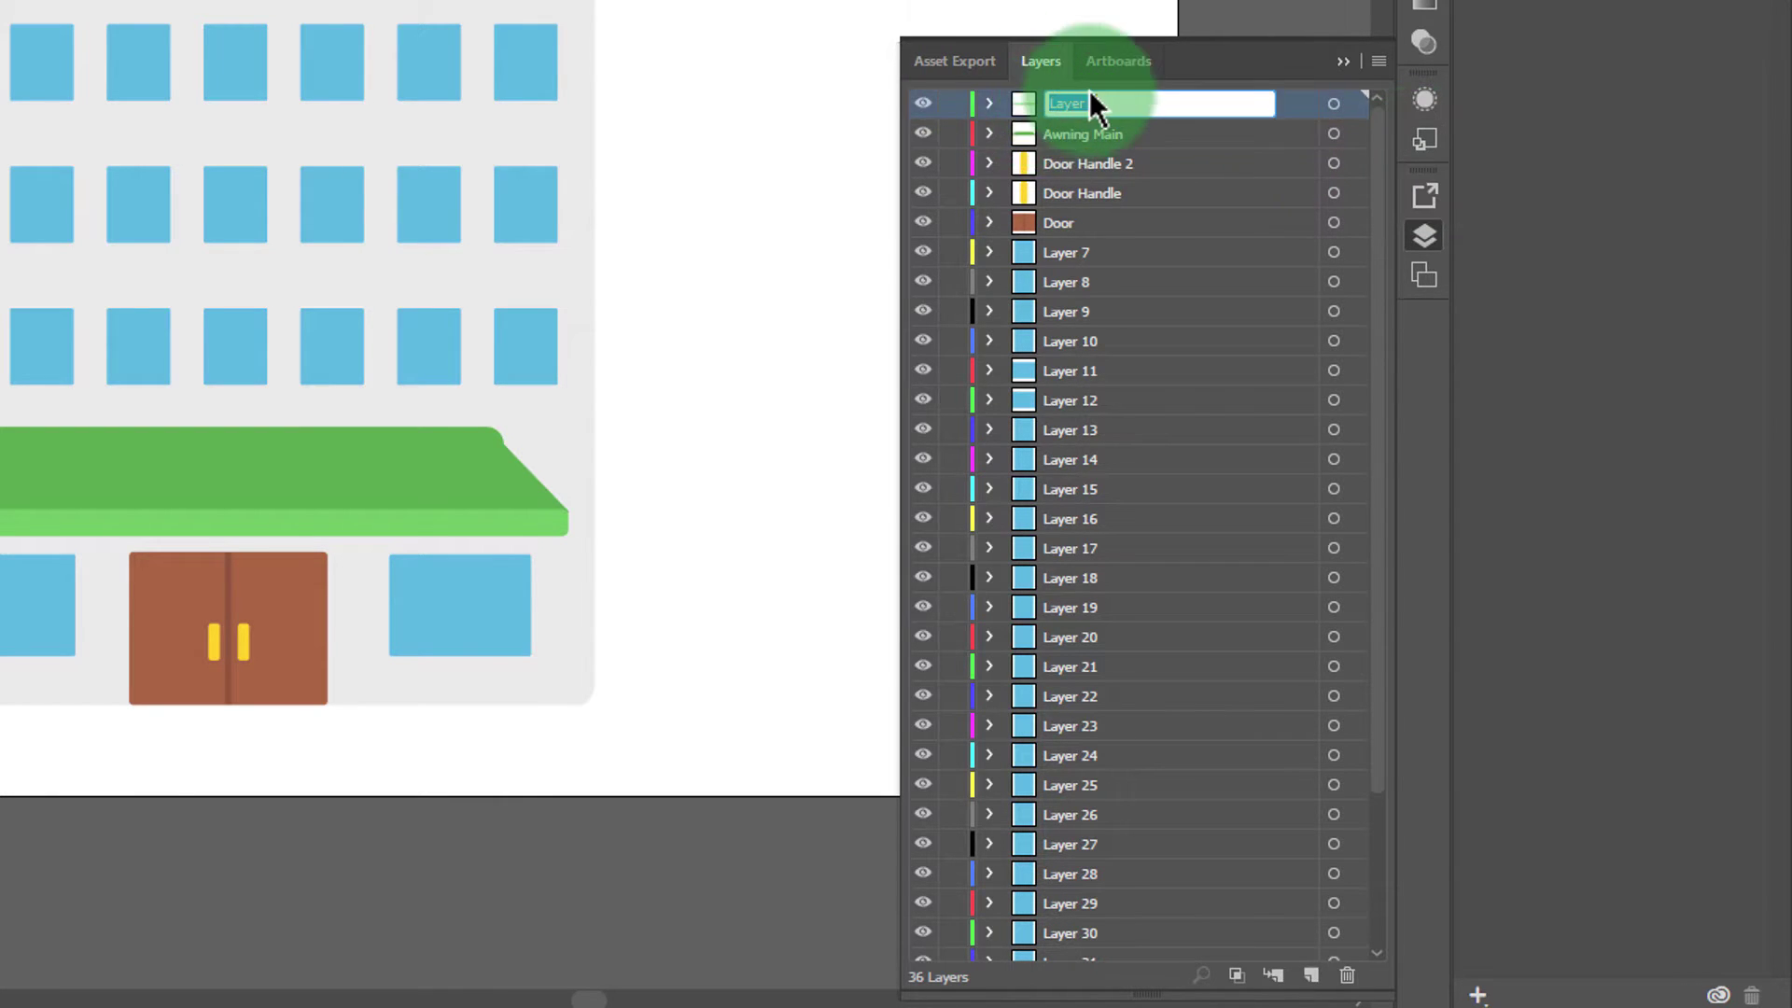
{"action": "type", "text": "Awning Front"}
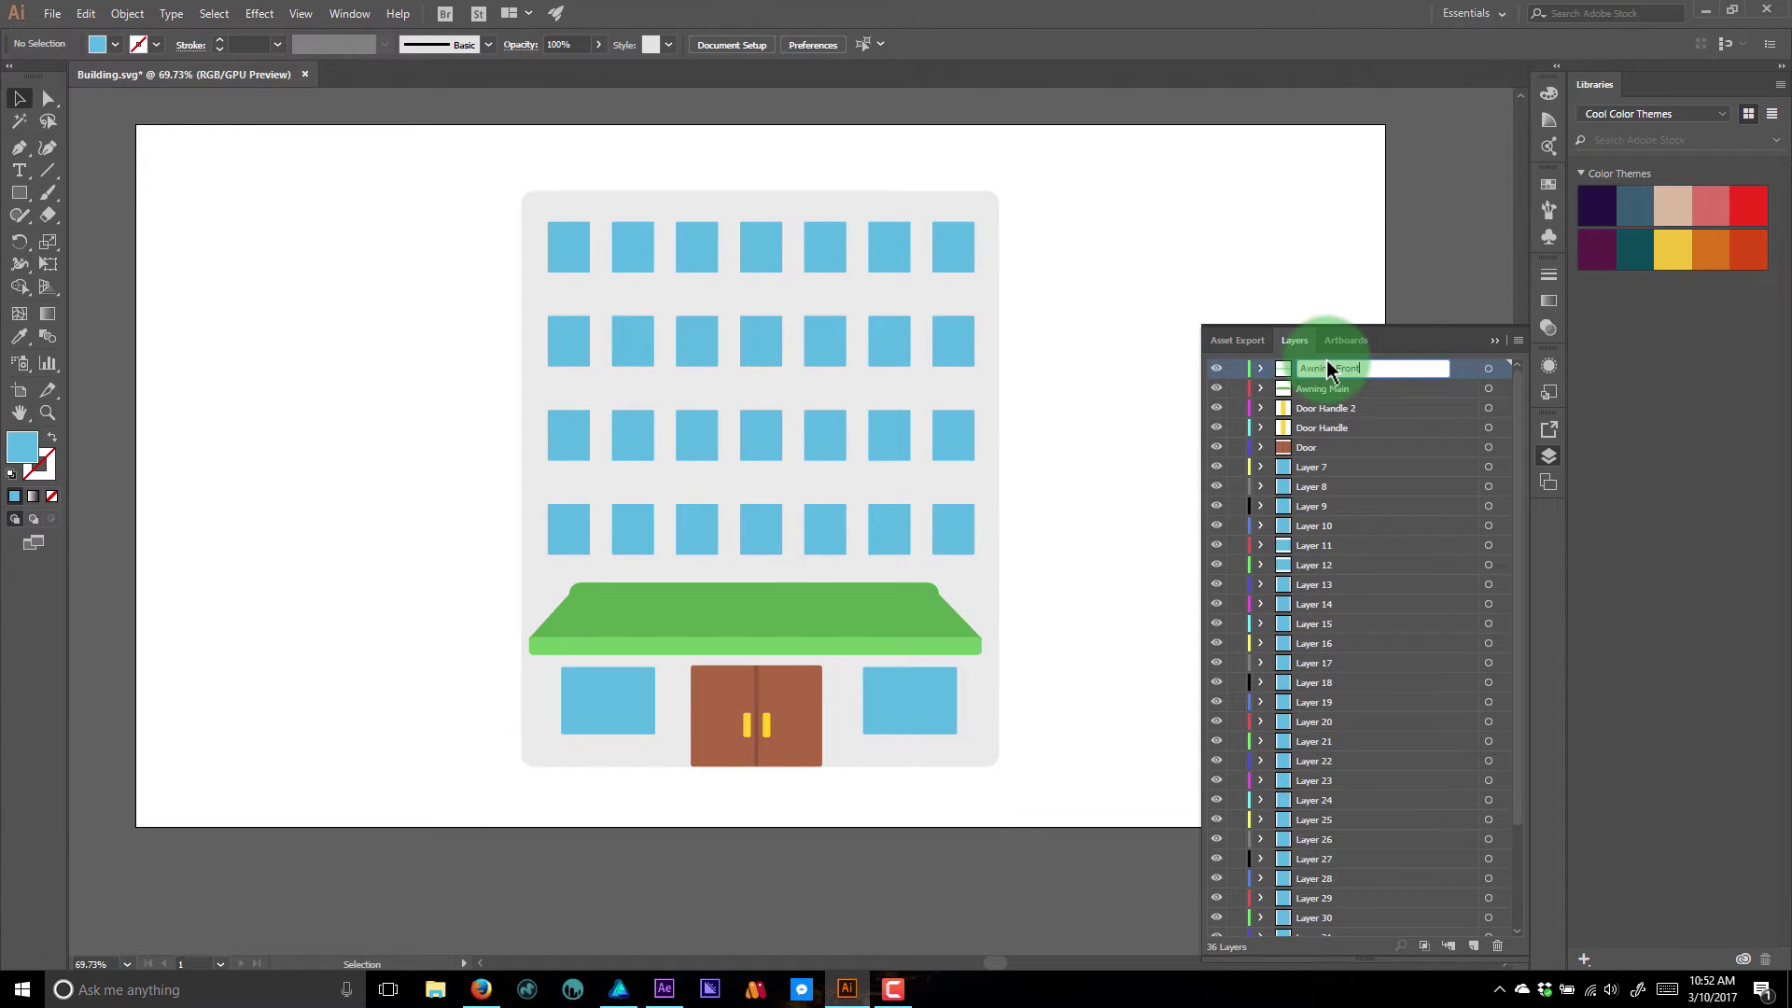
{"action": "key", "text": "Return"}
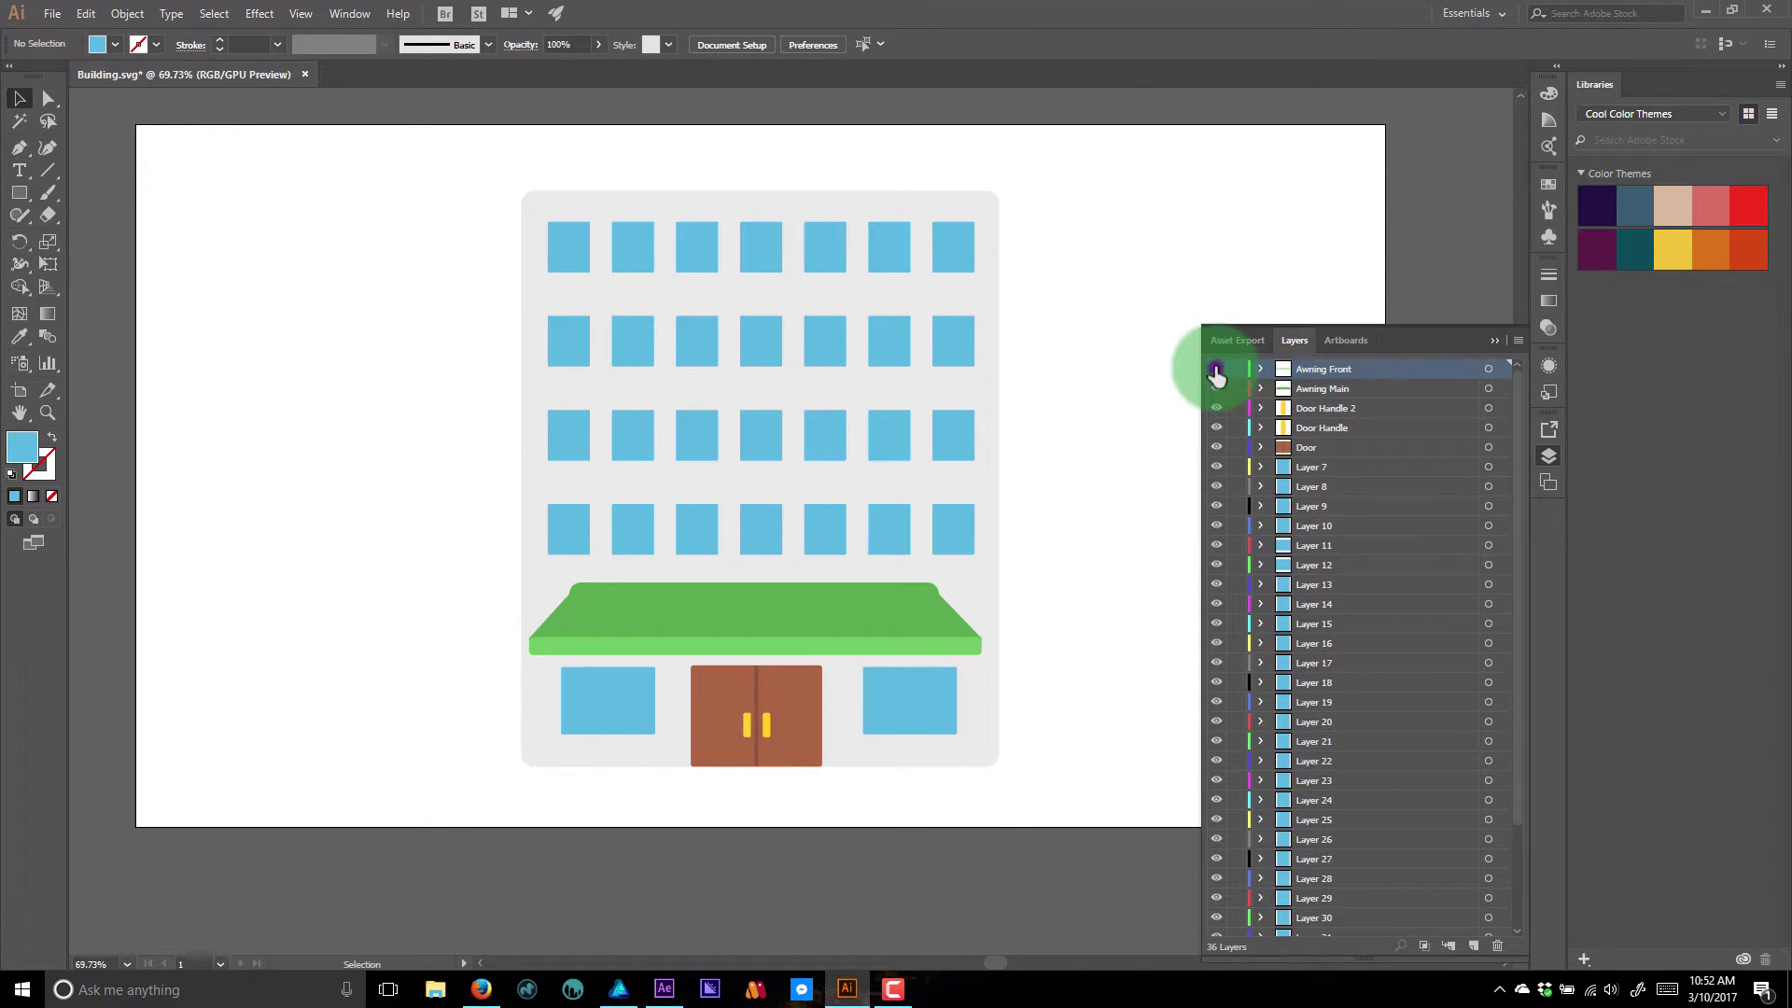
- Check the renamed awning, door handle and door layers by hiding them one after another and showing them all again
{"action": "left_click", "coordinate": [1217, 369]}
{"action": "left_click", "coordinate": [1217, 388]}
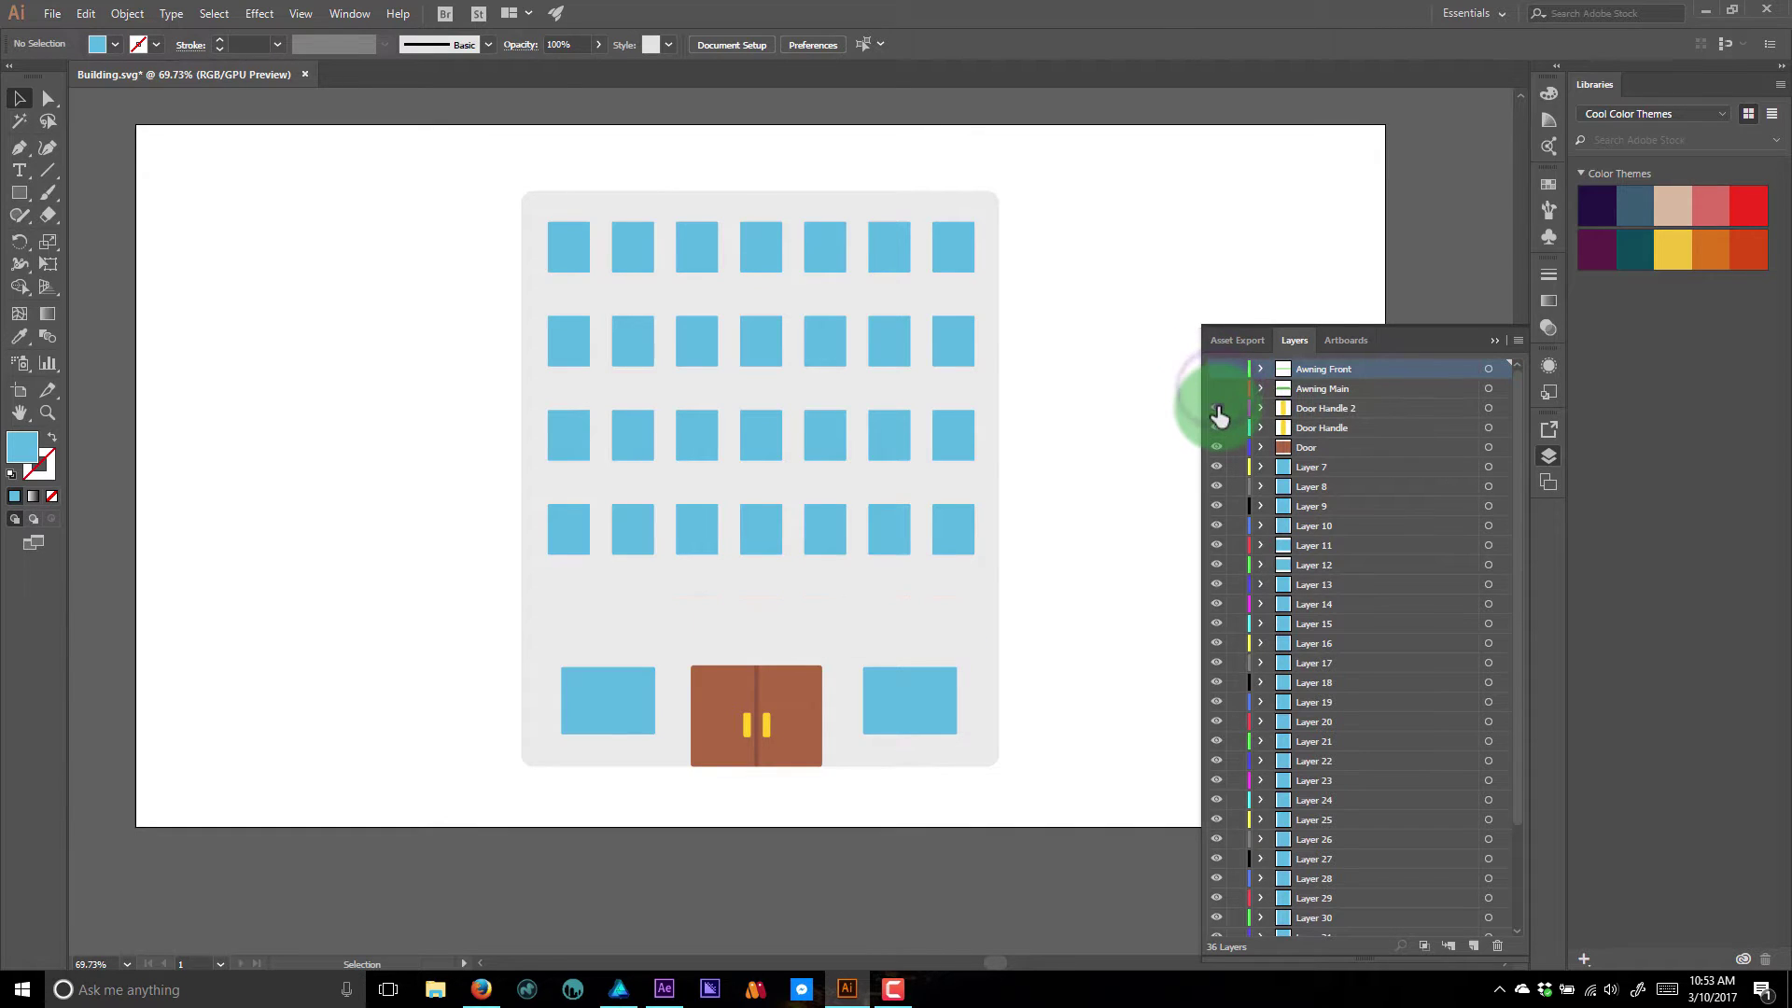
{"action": "left_click", "coordinate": [1217, 408]}
{"action": "left_click", "coordinate": [1216, 426]}
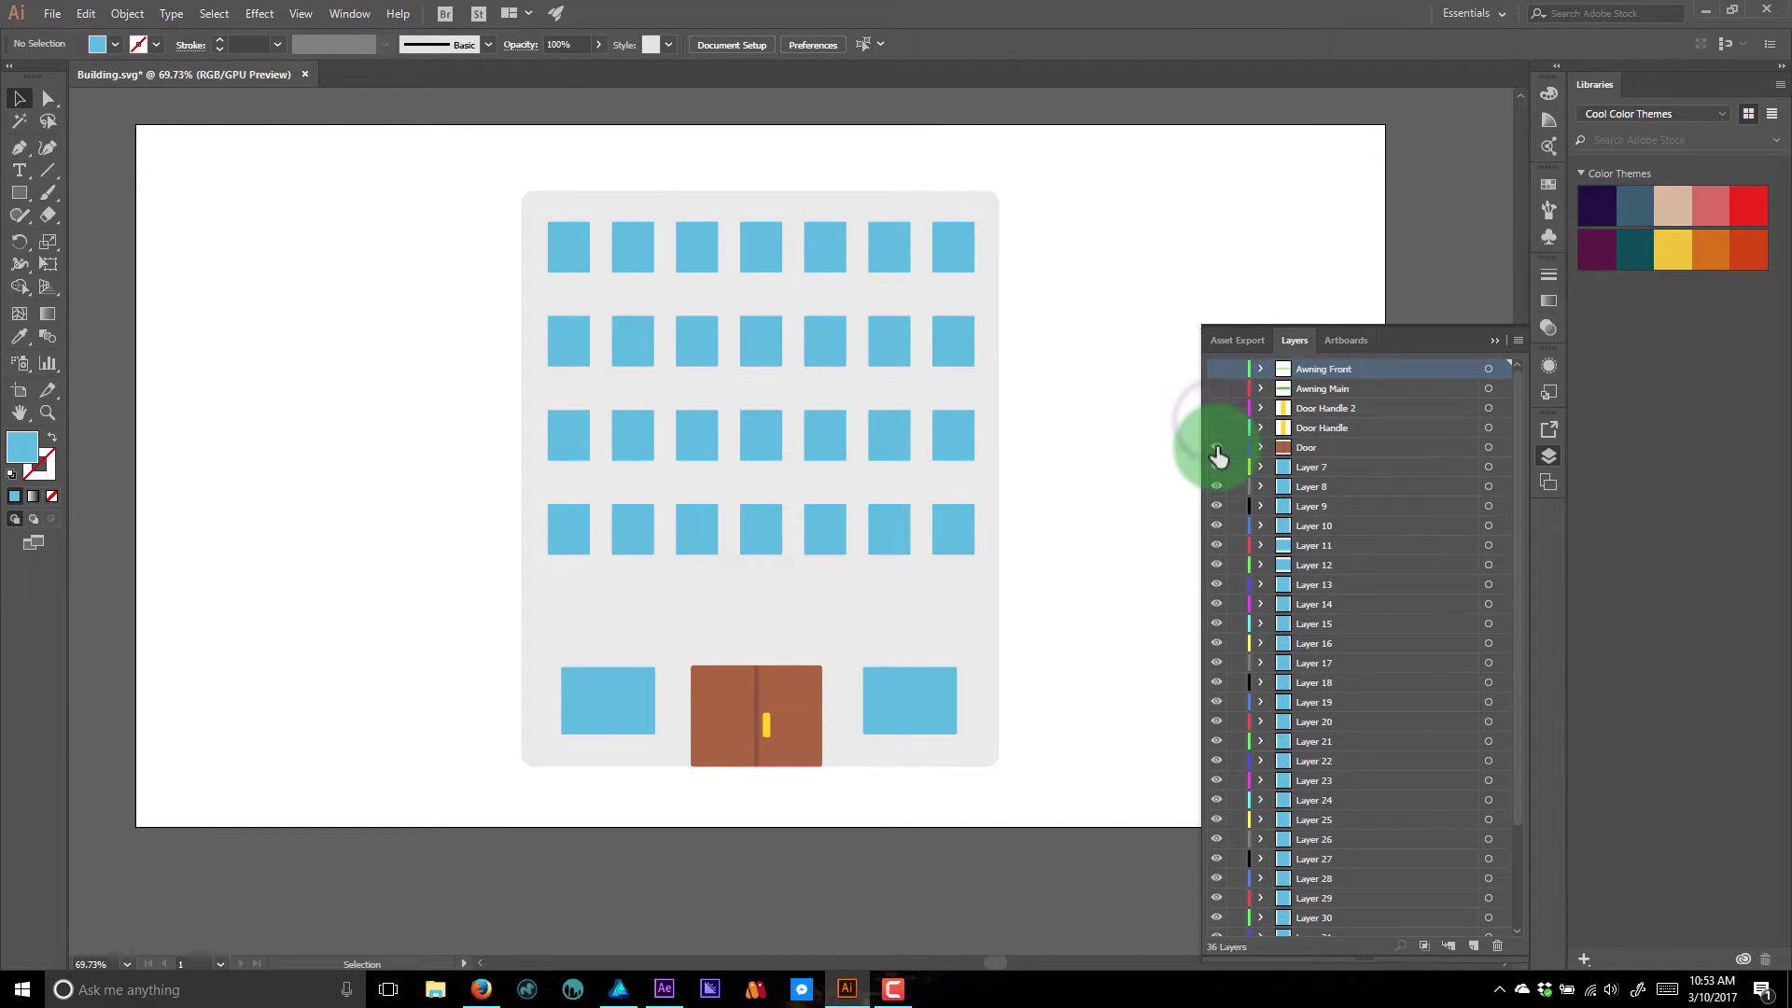
{"action": "left_click", "coordinate": [1216, 448]}
{"action": "left_click", "coordinate": [1218, 447]}
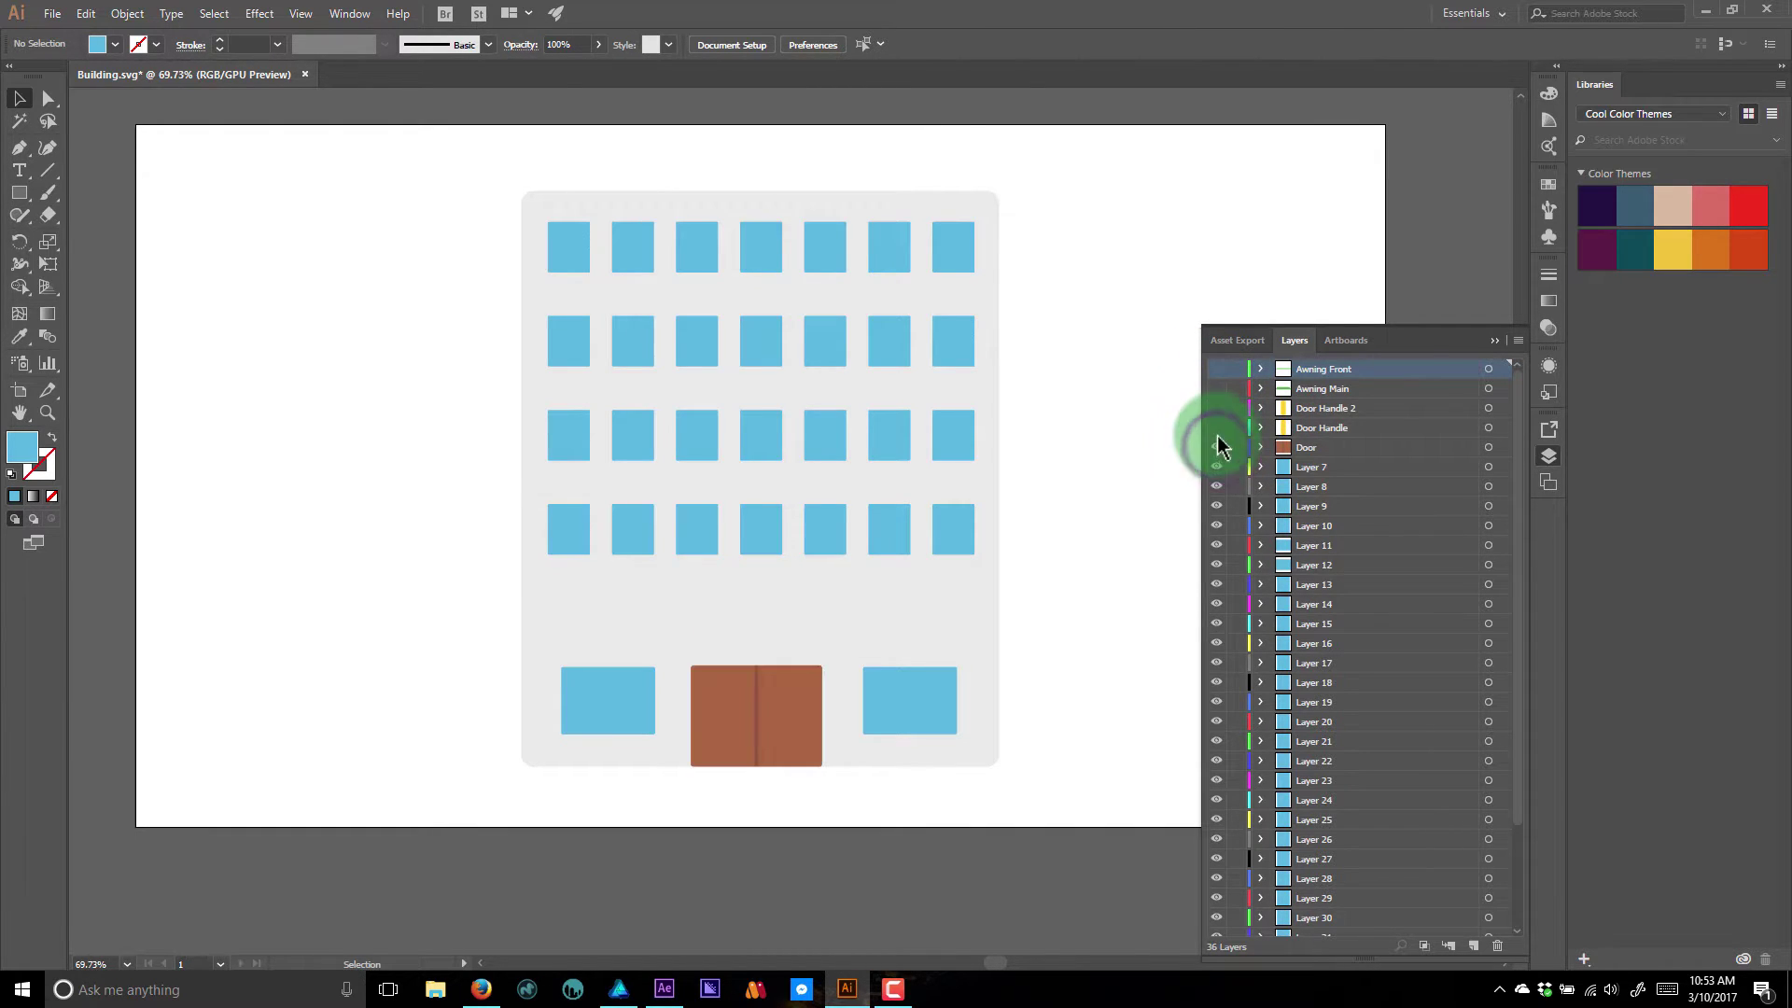
{"action": "left_click_drag", "start_coordinate": [1218, 431], "coordinate": [1216, 369]}
- Move Layer 11 and Layer 12 together to directly below the Door layer, and check Layer 11 by toggling its visibility
{"action": "scroll", "coordinate": [1330, 482], "scroll_direction": "down", "scroll_amount": 3}
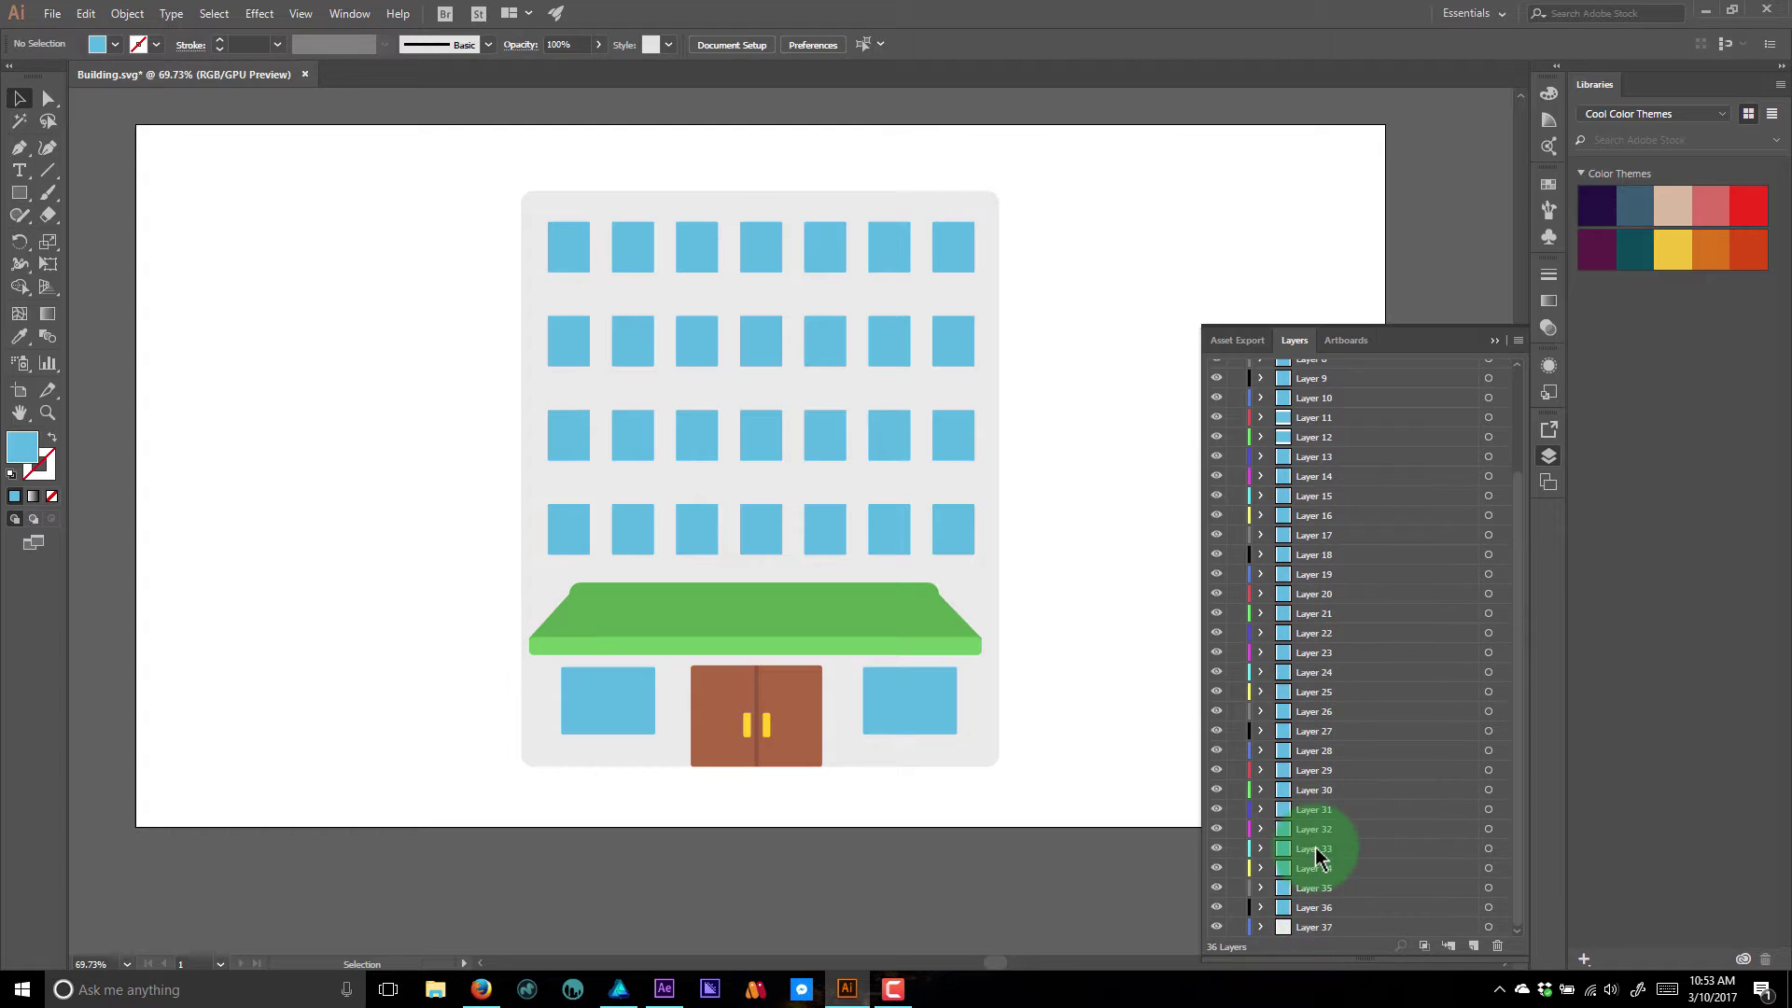
{"action": "scroll", "coordinate": [1319, 851], "scroll_direction": "up", "scroll_amount": 1}
{"action": "left_click", "coordinate": [1310, 479]}
{"action": "left_click", "coordinate": [1312, 496], "text": "shift"}
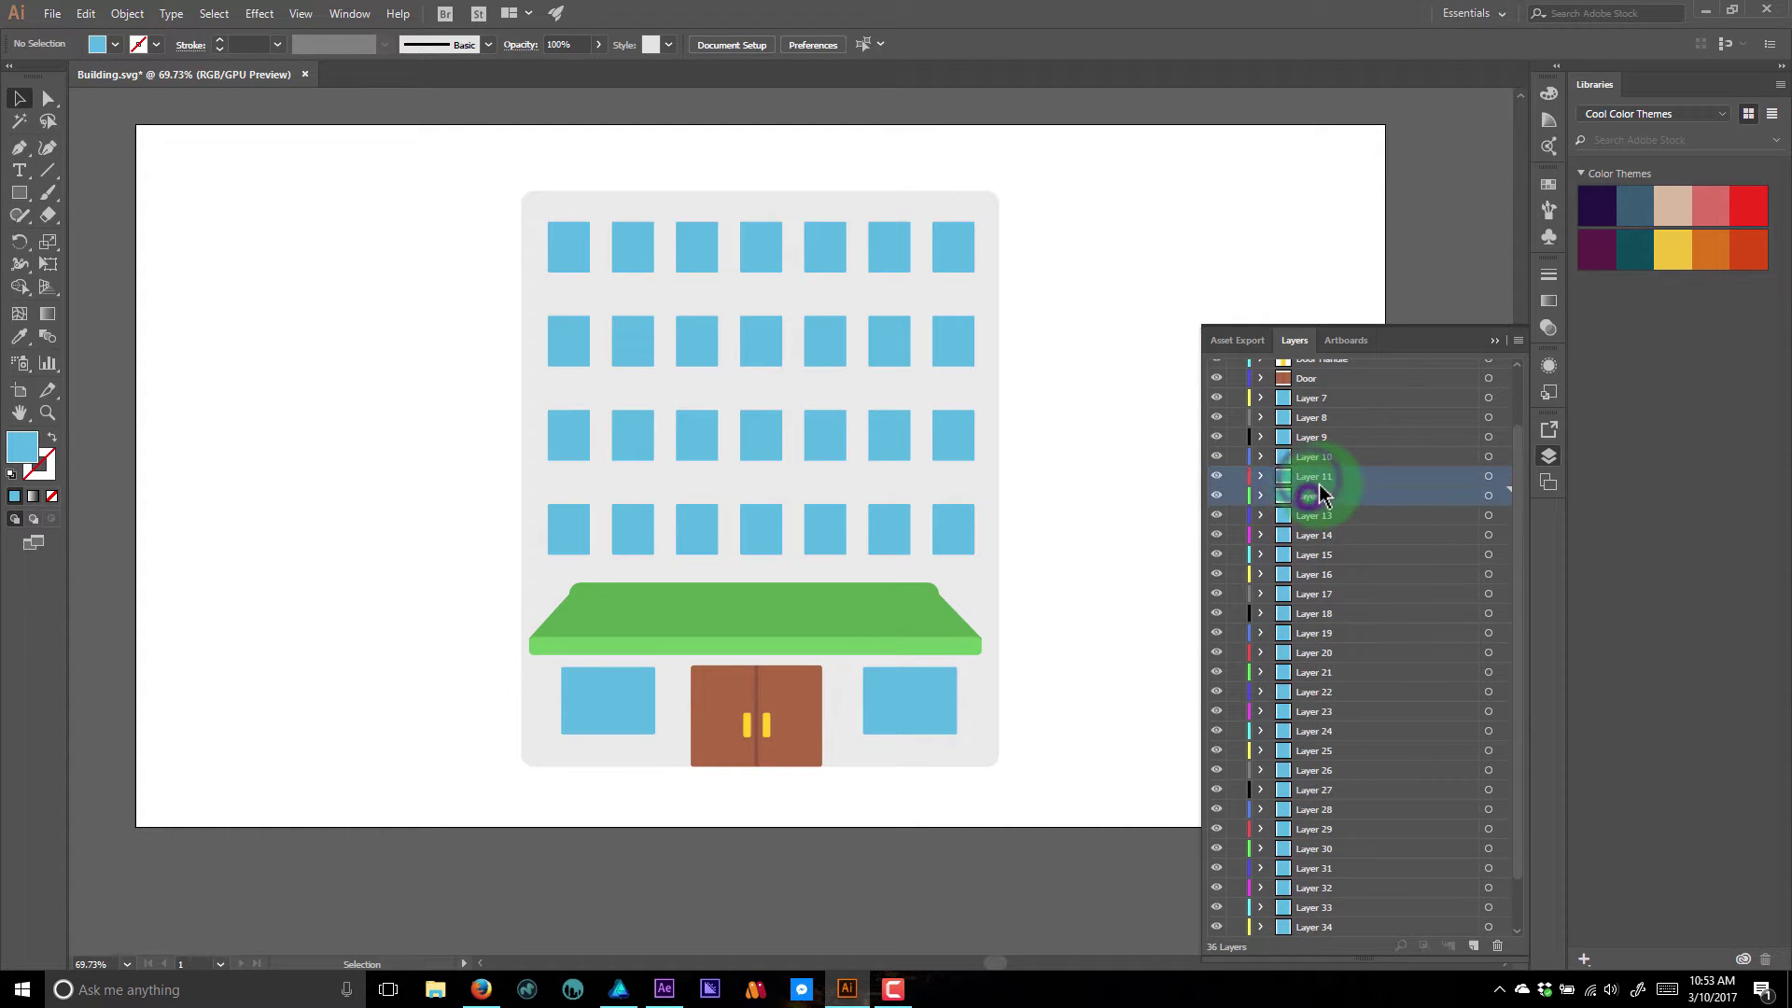
{"action": "left_click_drag", "start_coordinate": [1321, 485], "coordinate": [1310, 390]}
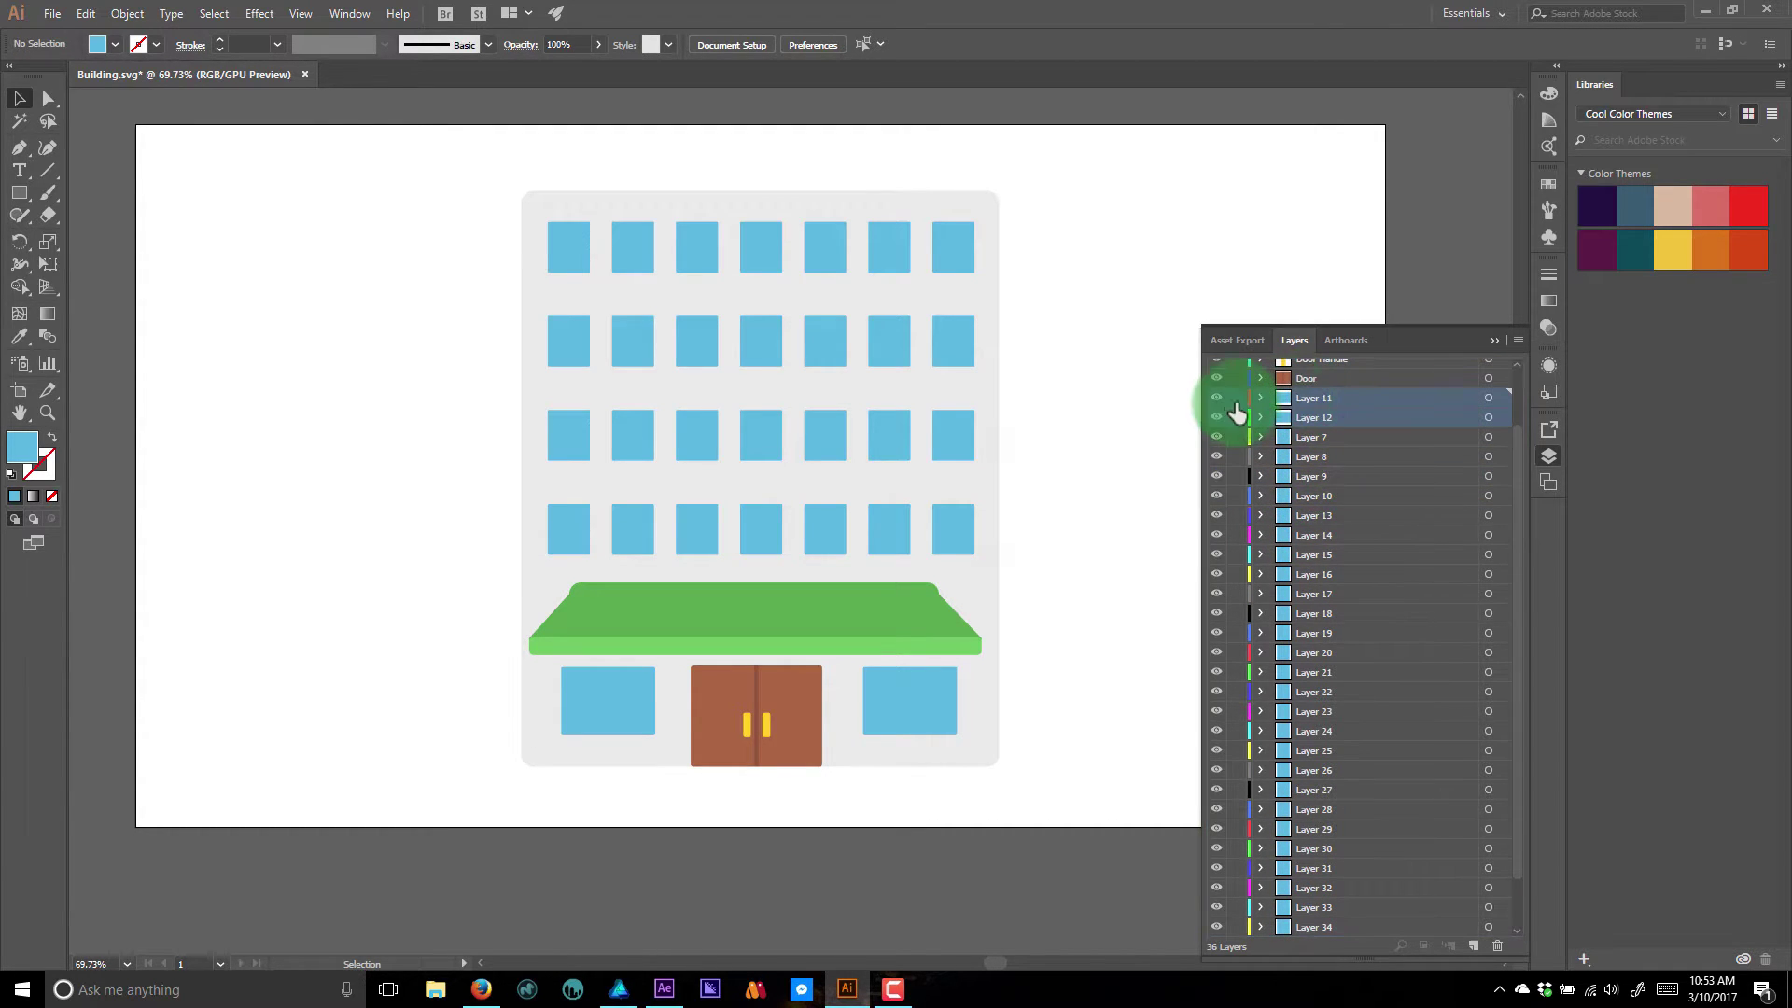
{"action": "left_click", "coordinate": [1216, 399]}
{"action": "left_click", "coordinate": [1217, 399]}
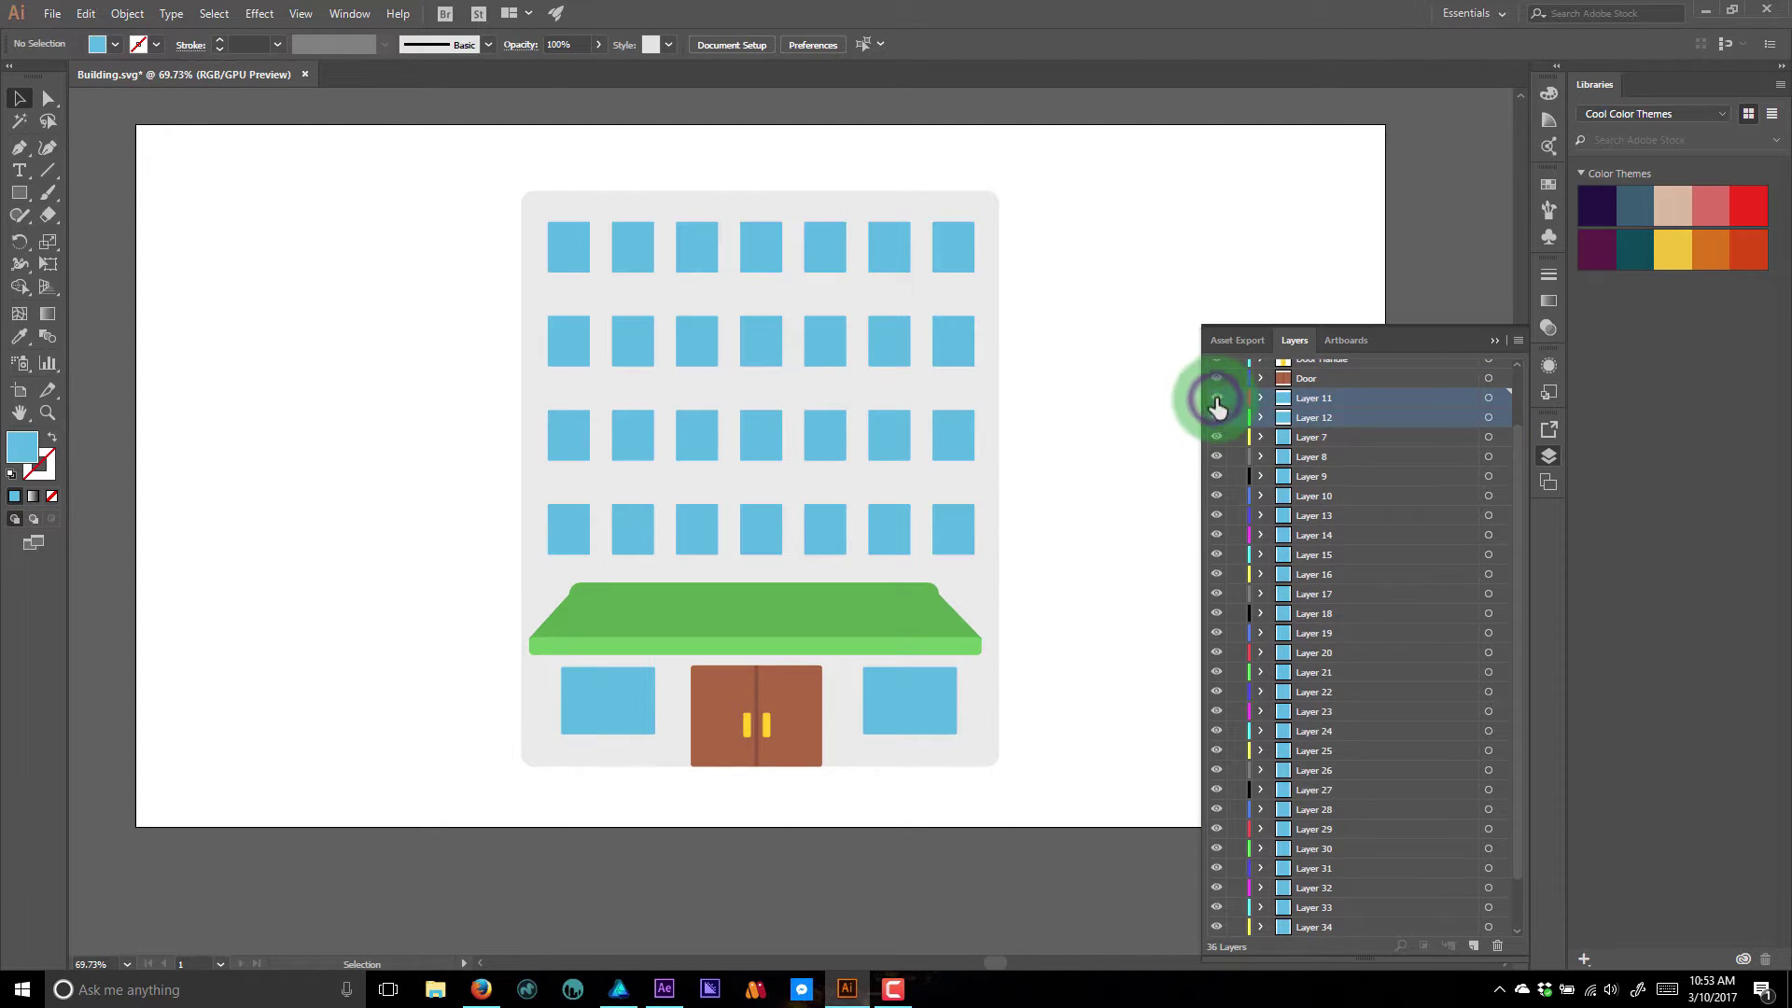
- Check Layer 12 by toggling its visibility, and rename Layer 11 as Window L and Layer 12 as Window R
{"action": "left_click", "coordinate": [1216, 417]}
{"action": "left_click", "coordinate": [1216, 417]}
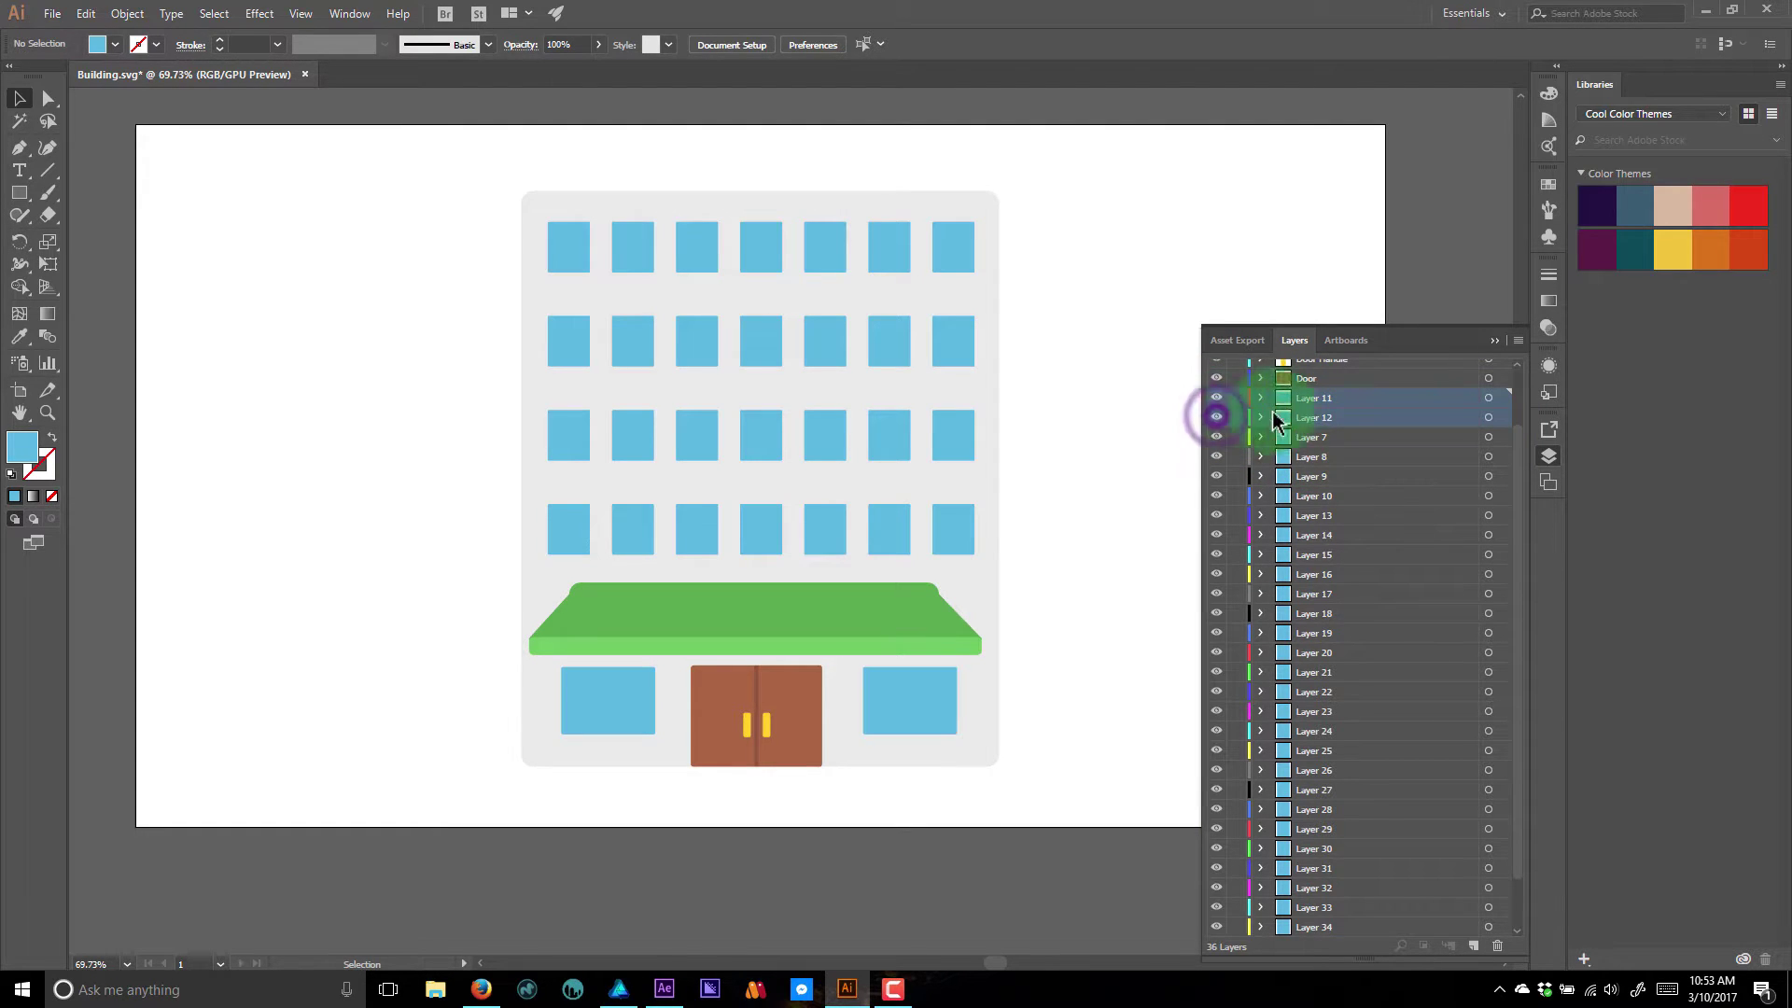
{"action": "double_click", "coordinate": [1403, 402]}
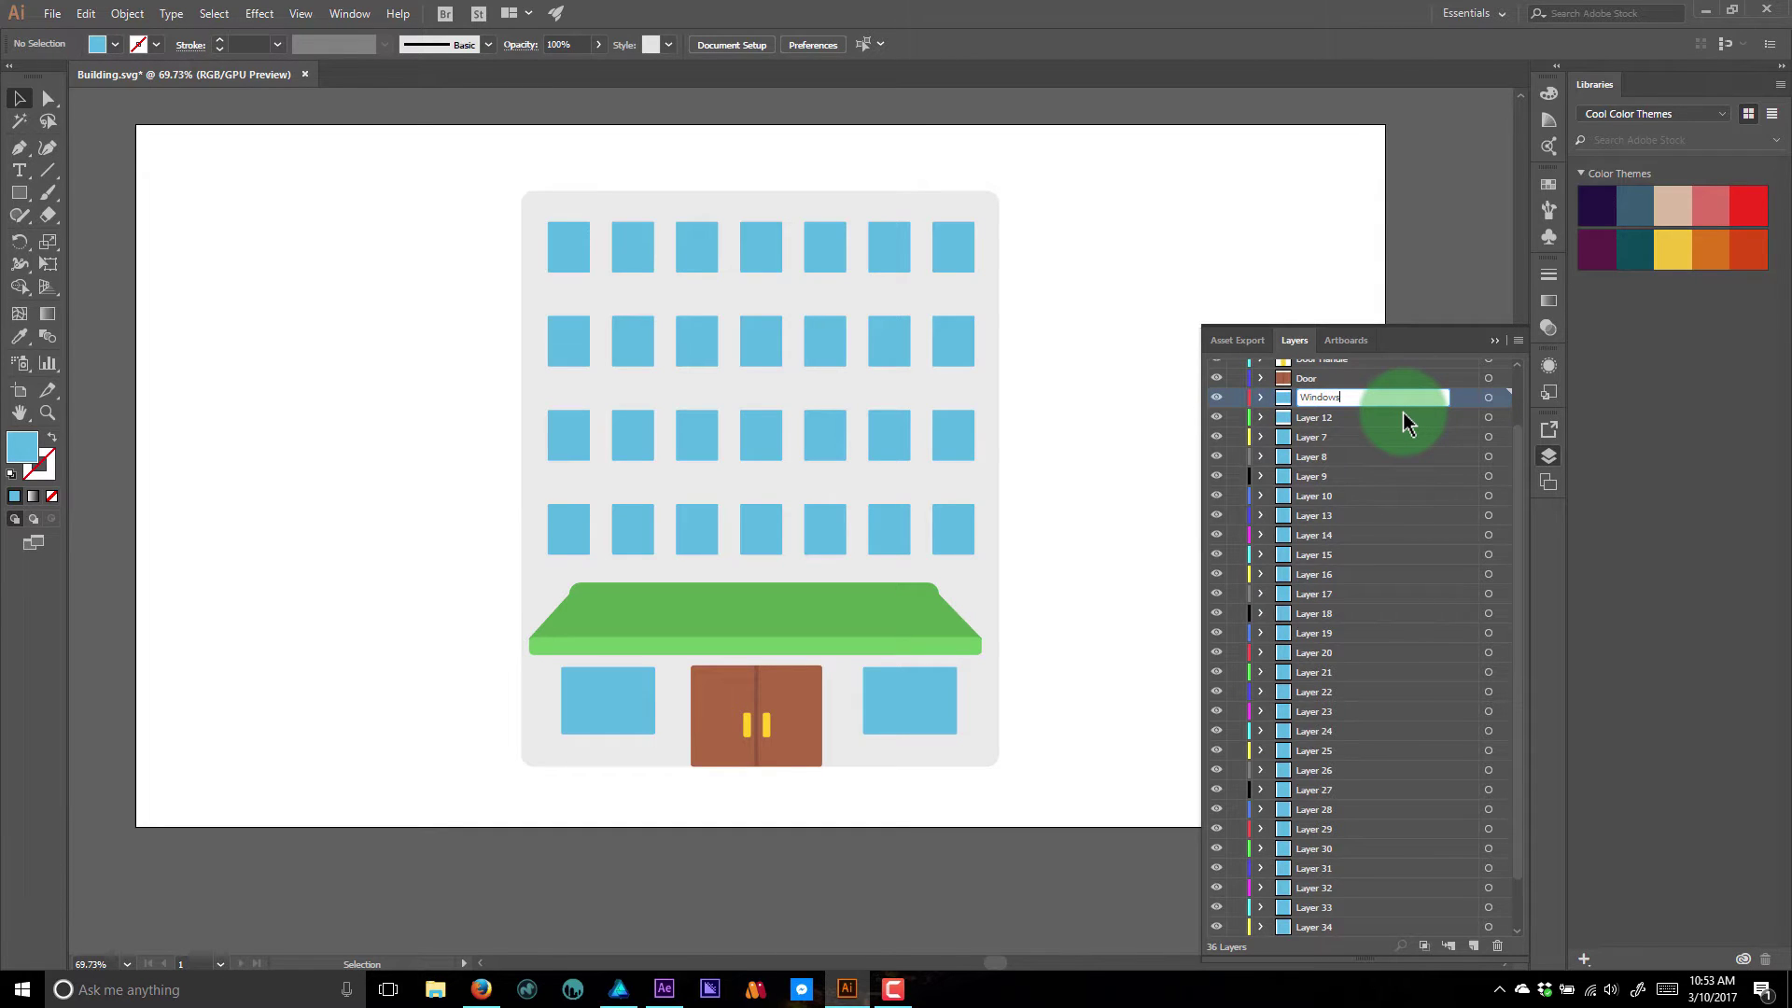
{"action": "type", "text": "Window L"}
{"action": "key", "text": "Return"}
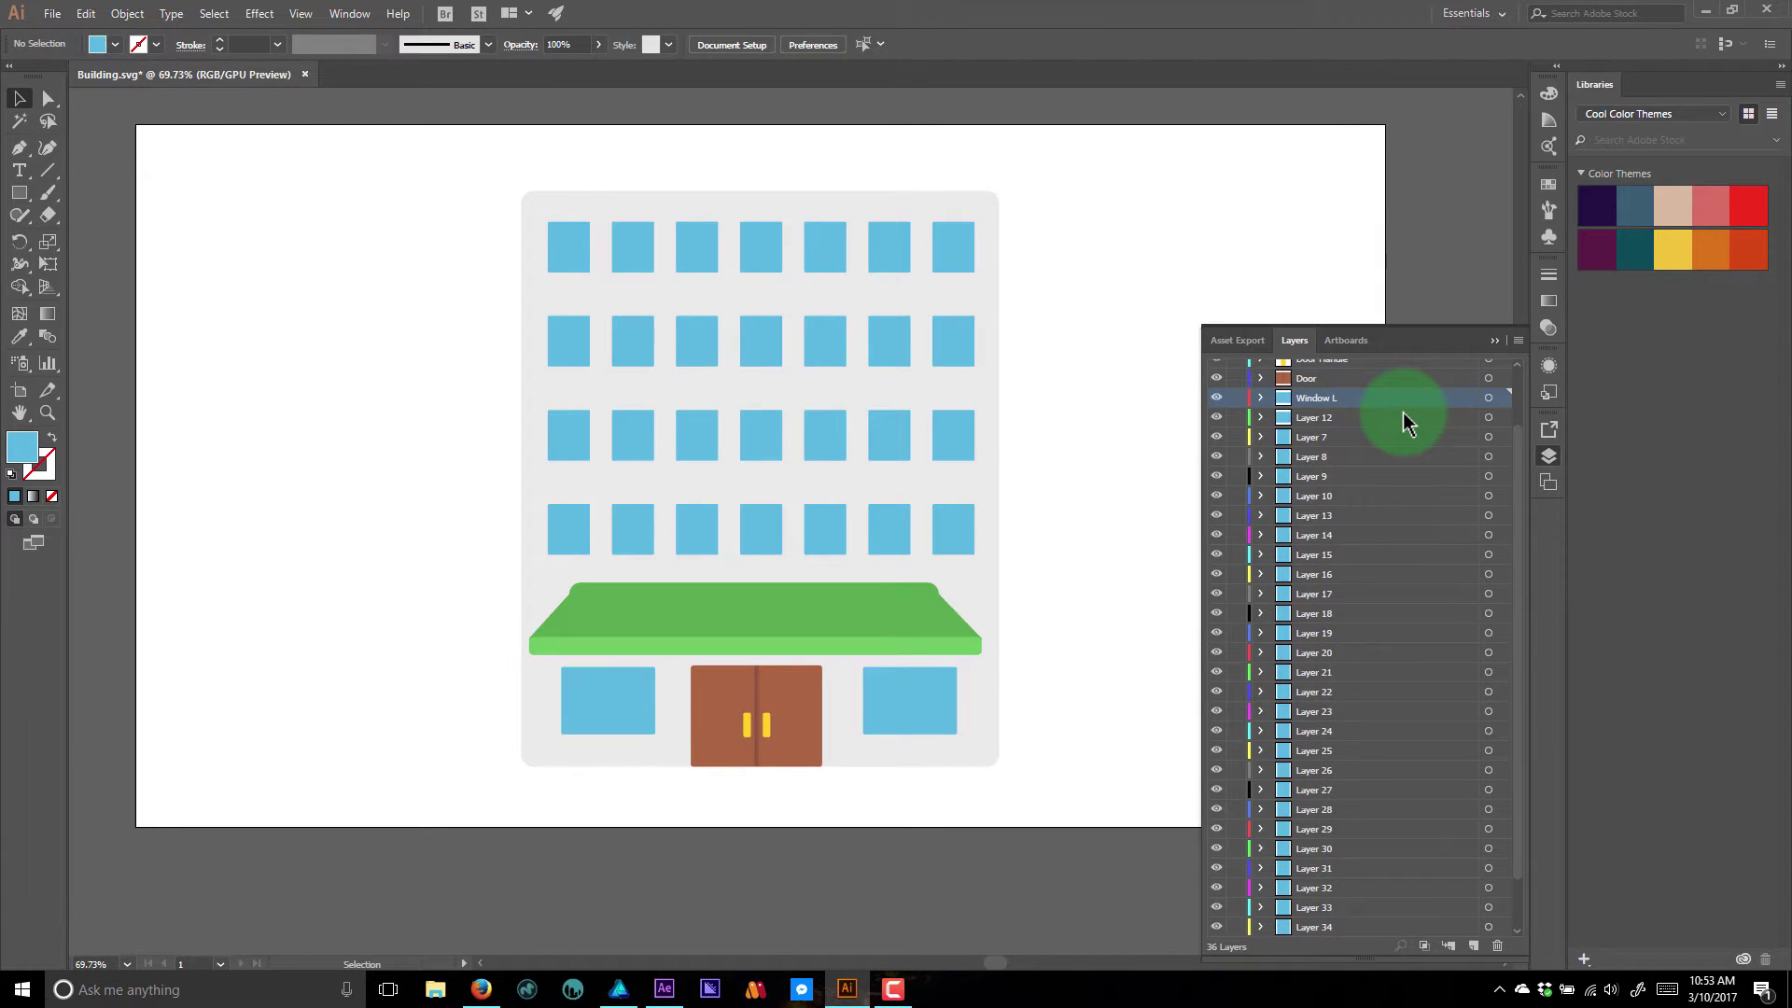
{"action": "double_click", "coordinate": [1340, 421]}
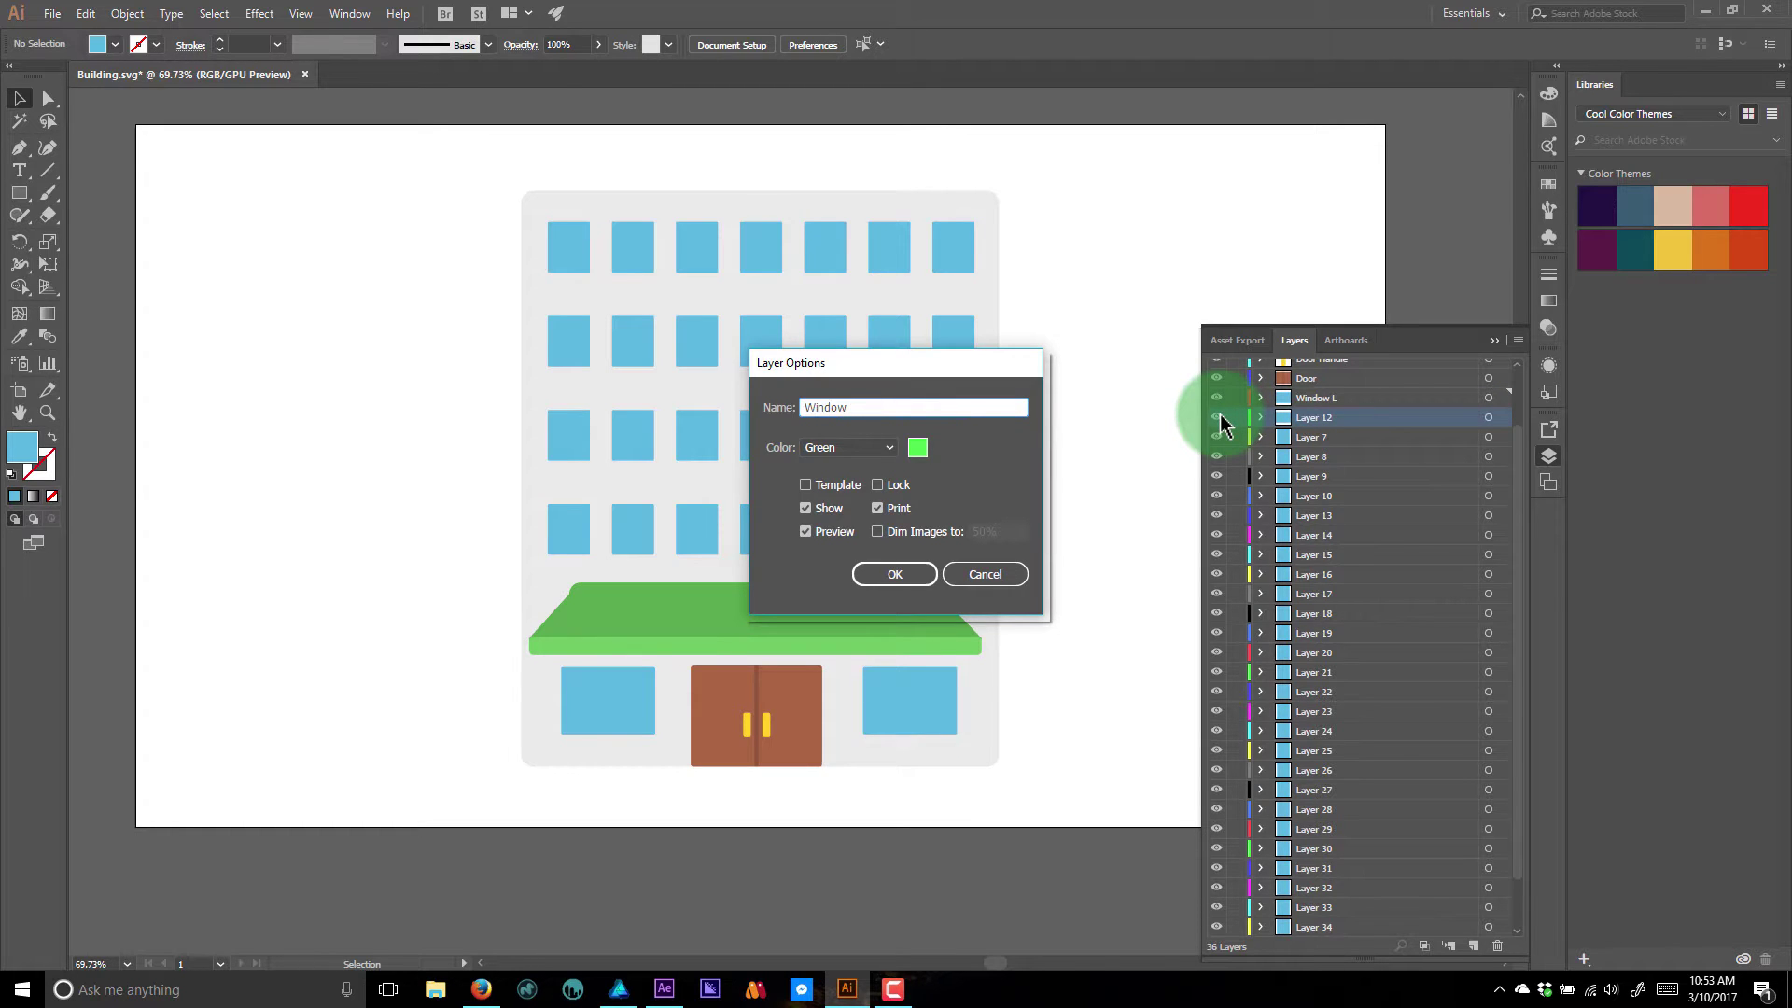
{"action": "key", "text": "Return"}
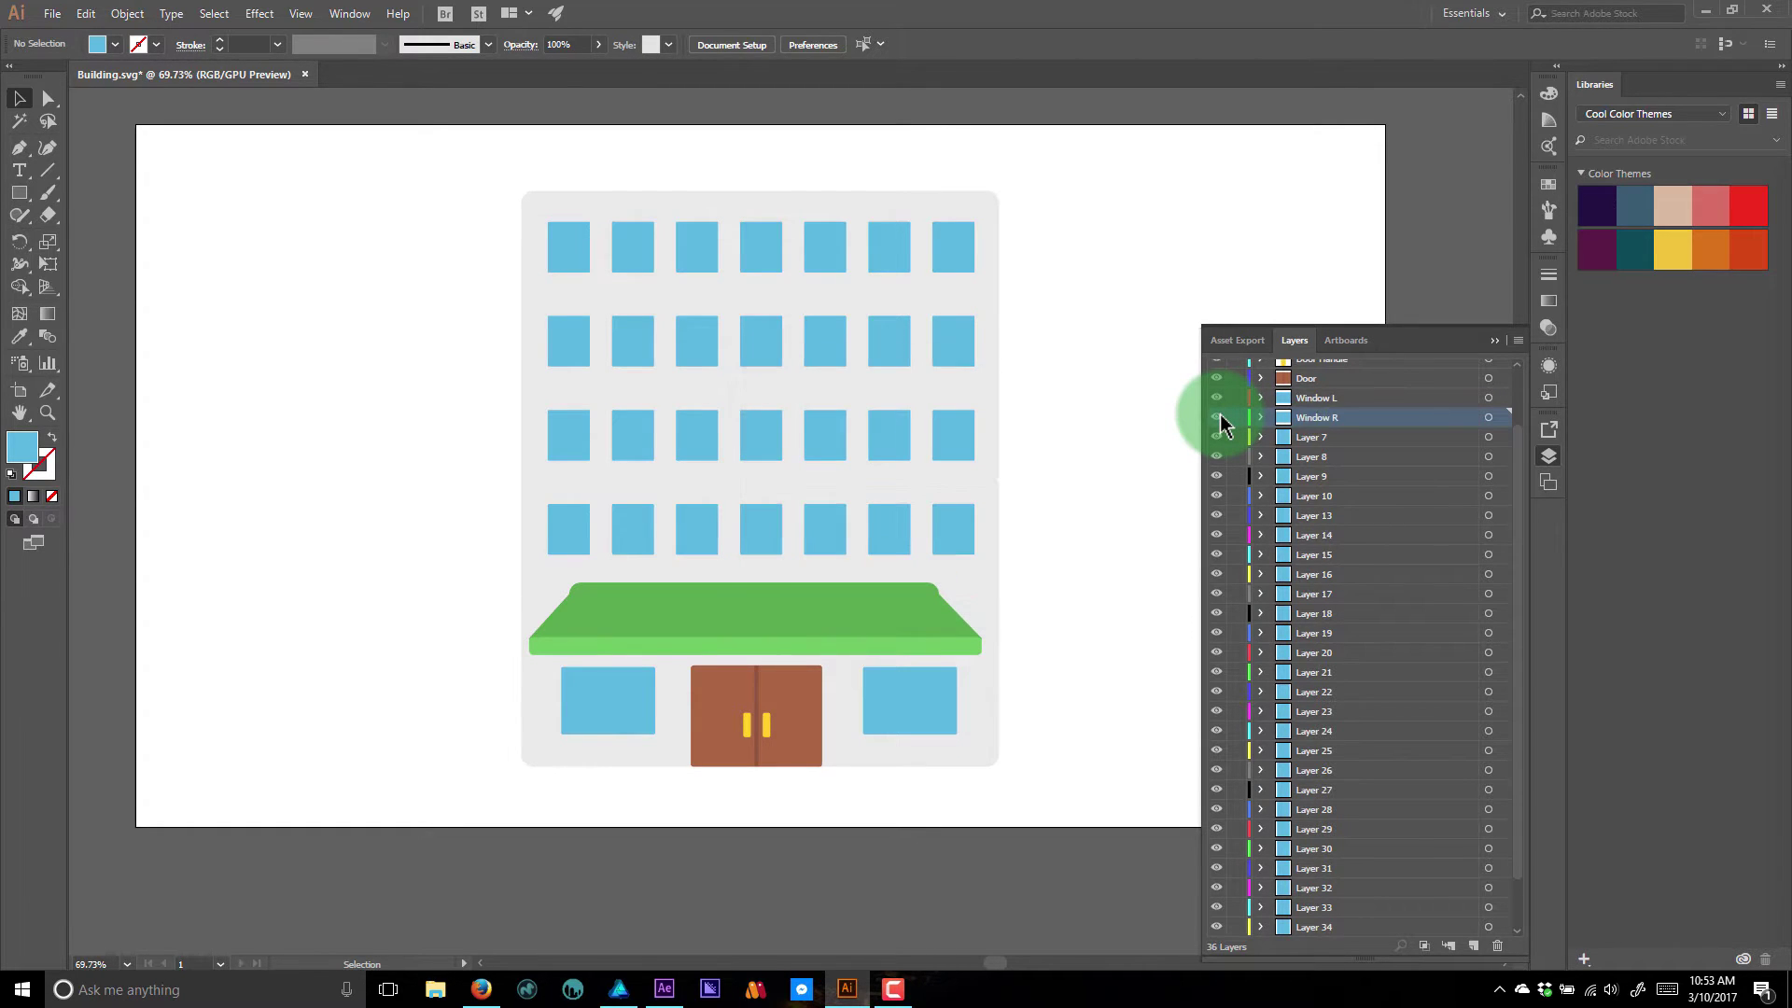
- Identify which windows Layers 7 to 10 hold by hiding them briefly and showing them again
{"action": "left_click", "coordinate": [1317, 435]}
{"action": "left_click", "coordinate": [1216, 438]}
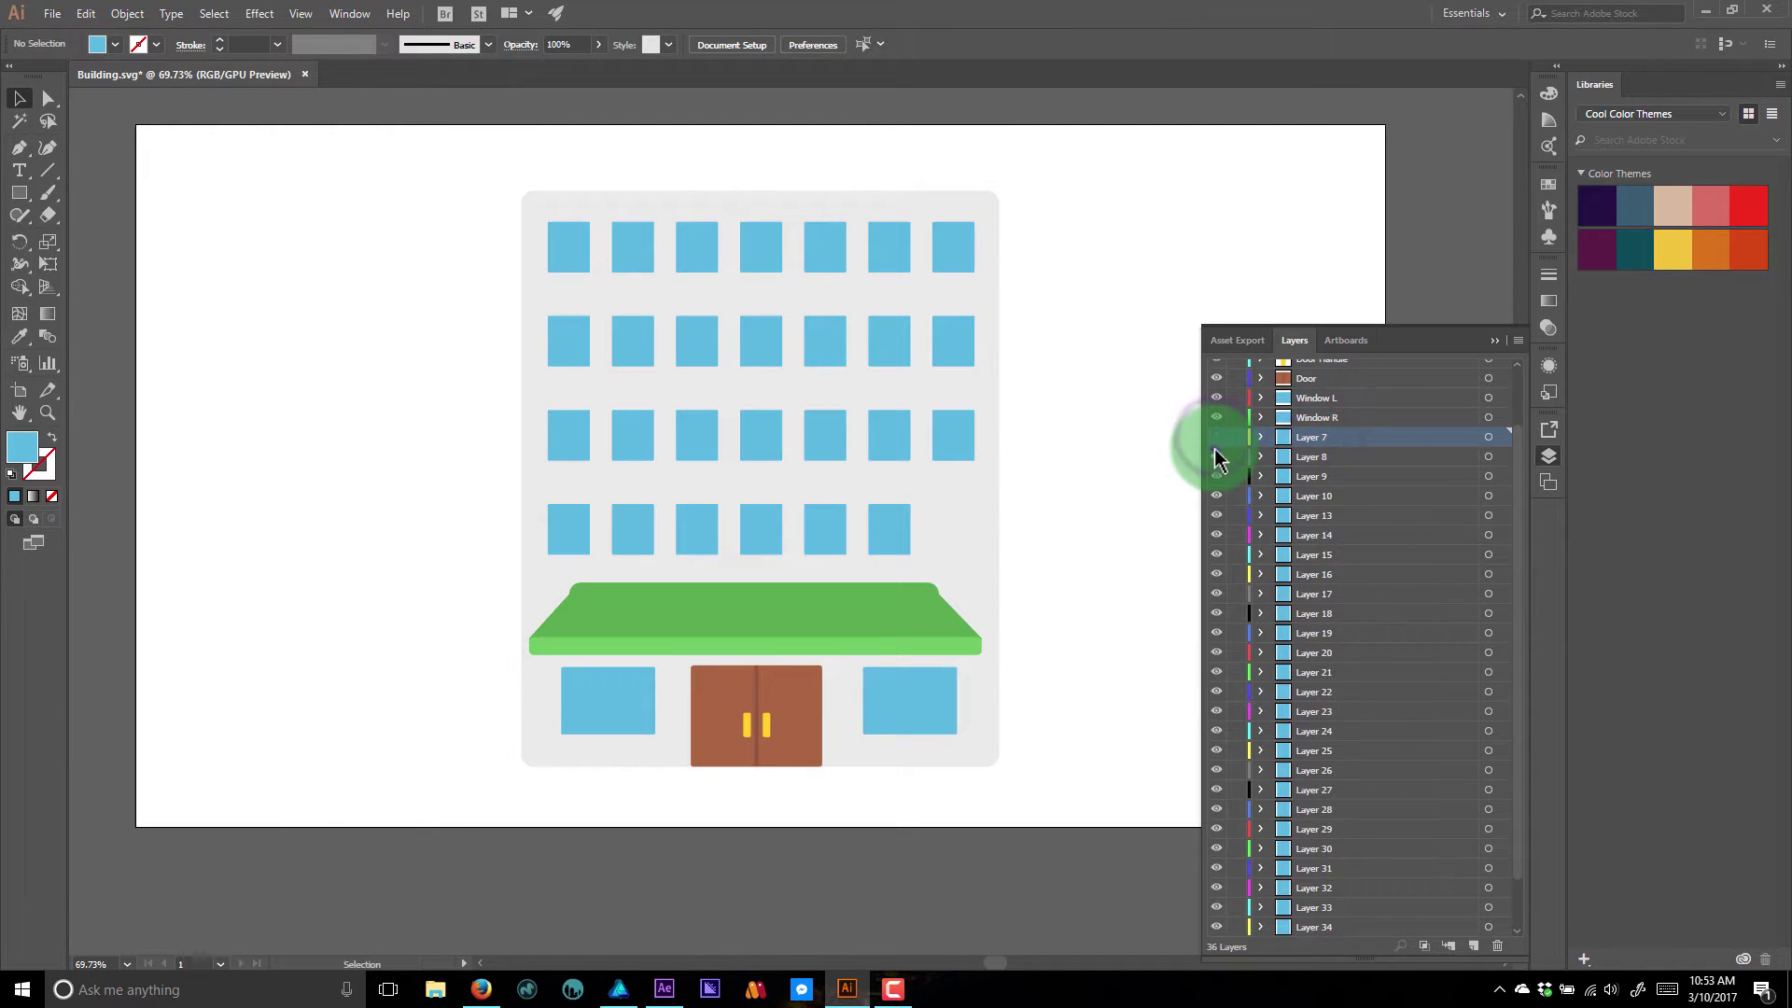
{"action": "left_click", "coordinate": [1216, 457]}
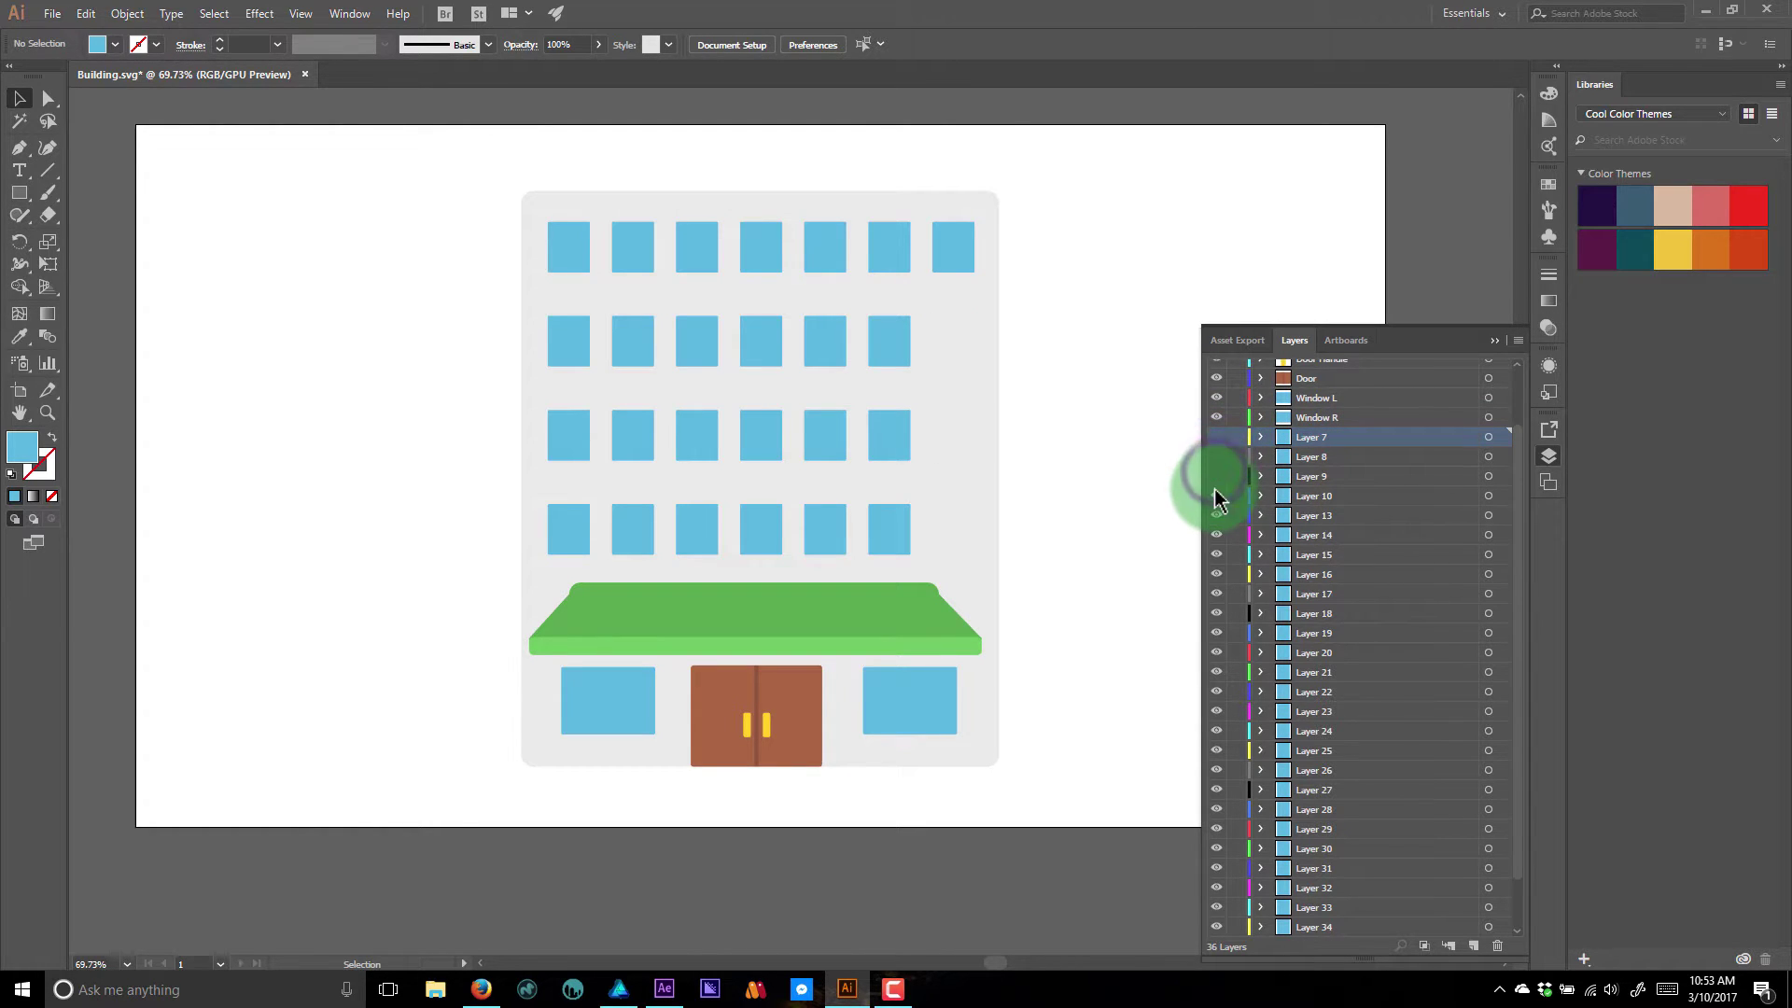
{"action": "left_click", "coordinate": [1217, 439]}
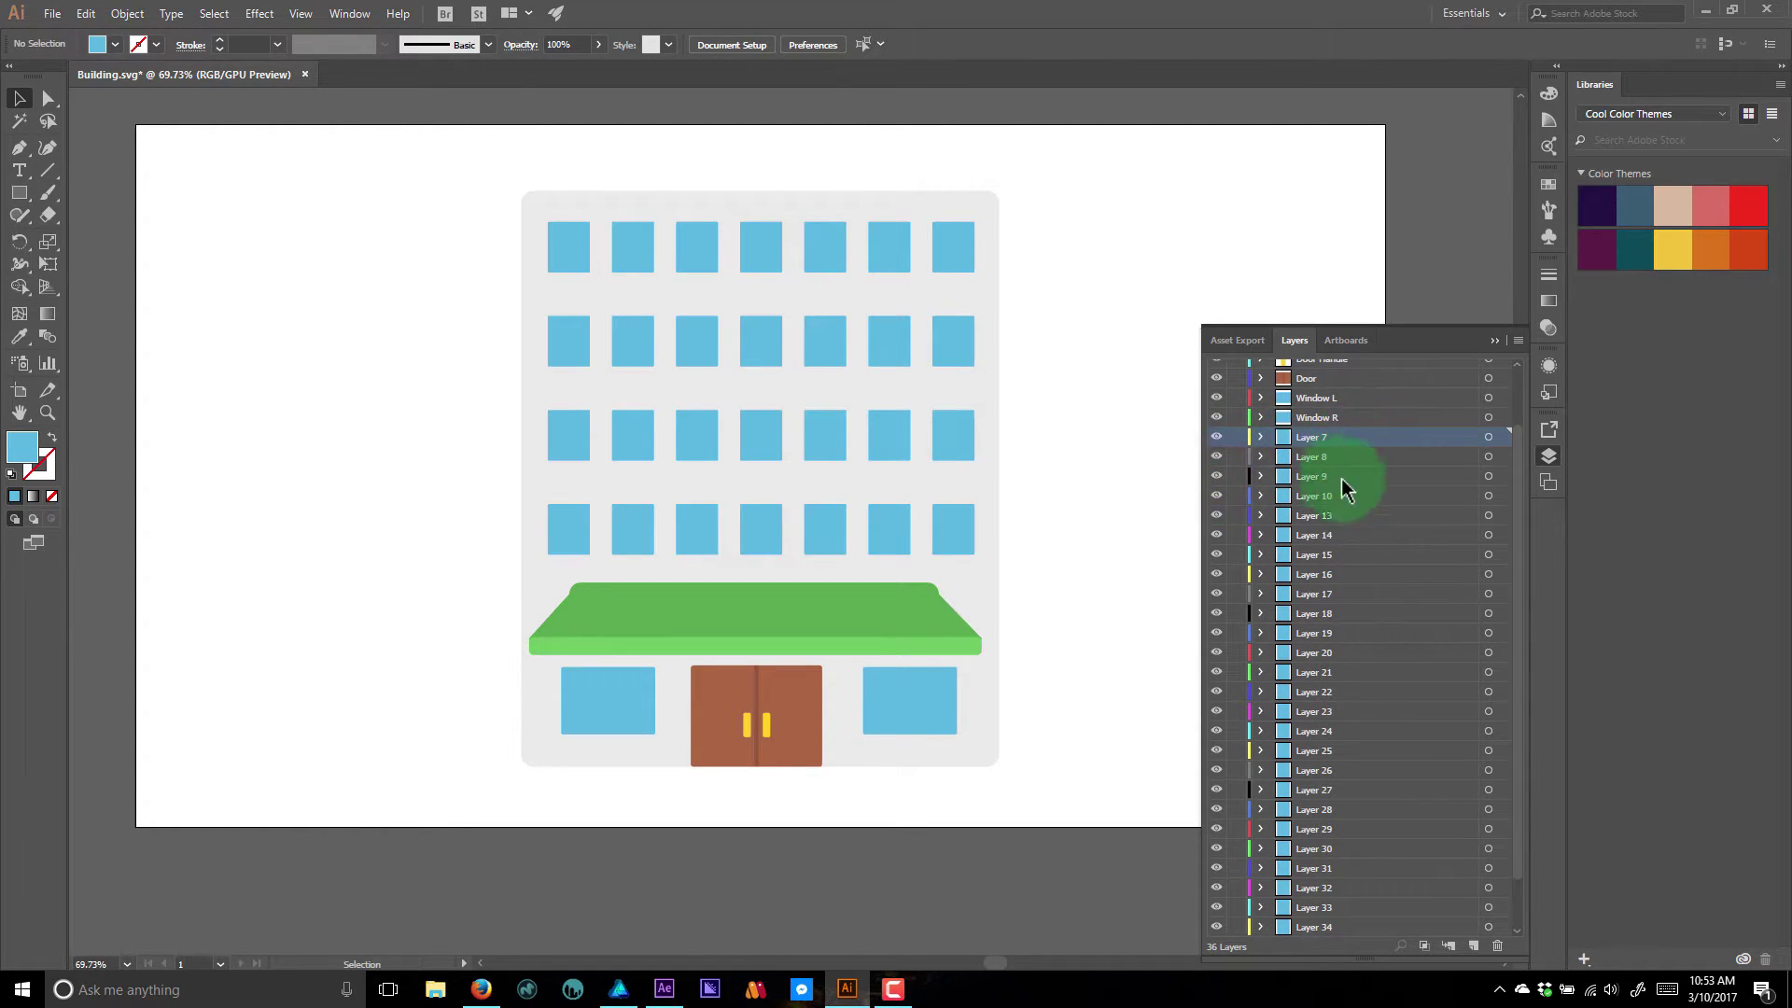
- Hide the two awning layers, the two door handle layers and the Door layer
{"action": "scroll", "coordinate": [1341, 600], "scroll_direction": "up", "scroll_amount": 3}
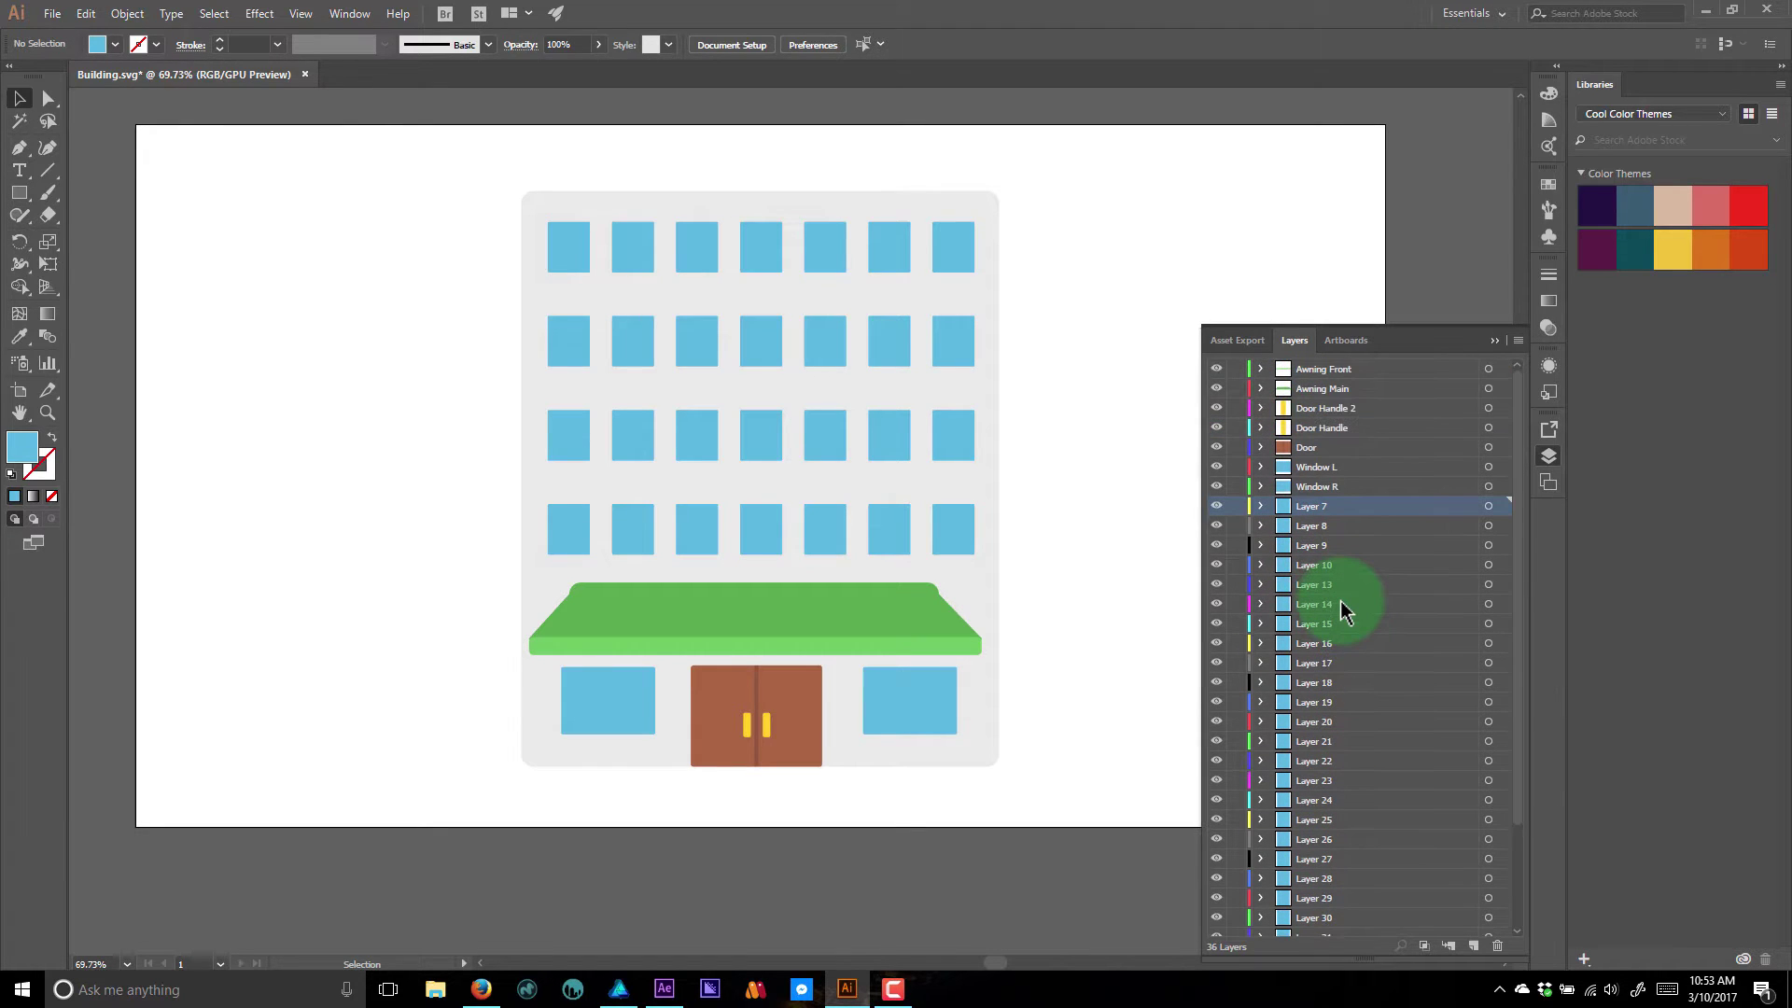
{"action": "left_click_drag", "start_coordinate": [1217, 447], "coordinate": [1217, 369]}
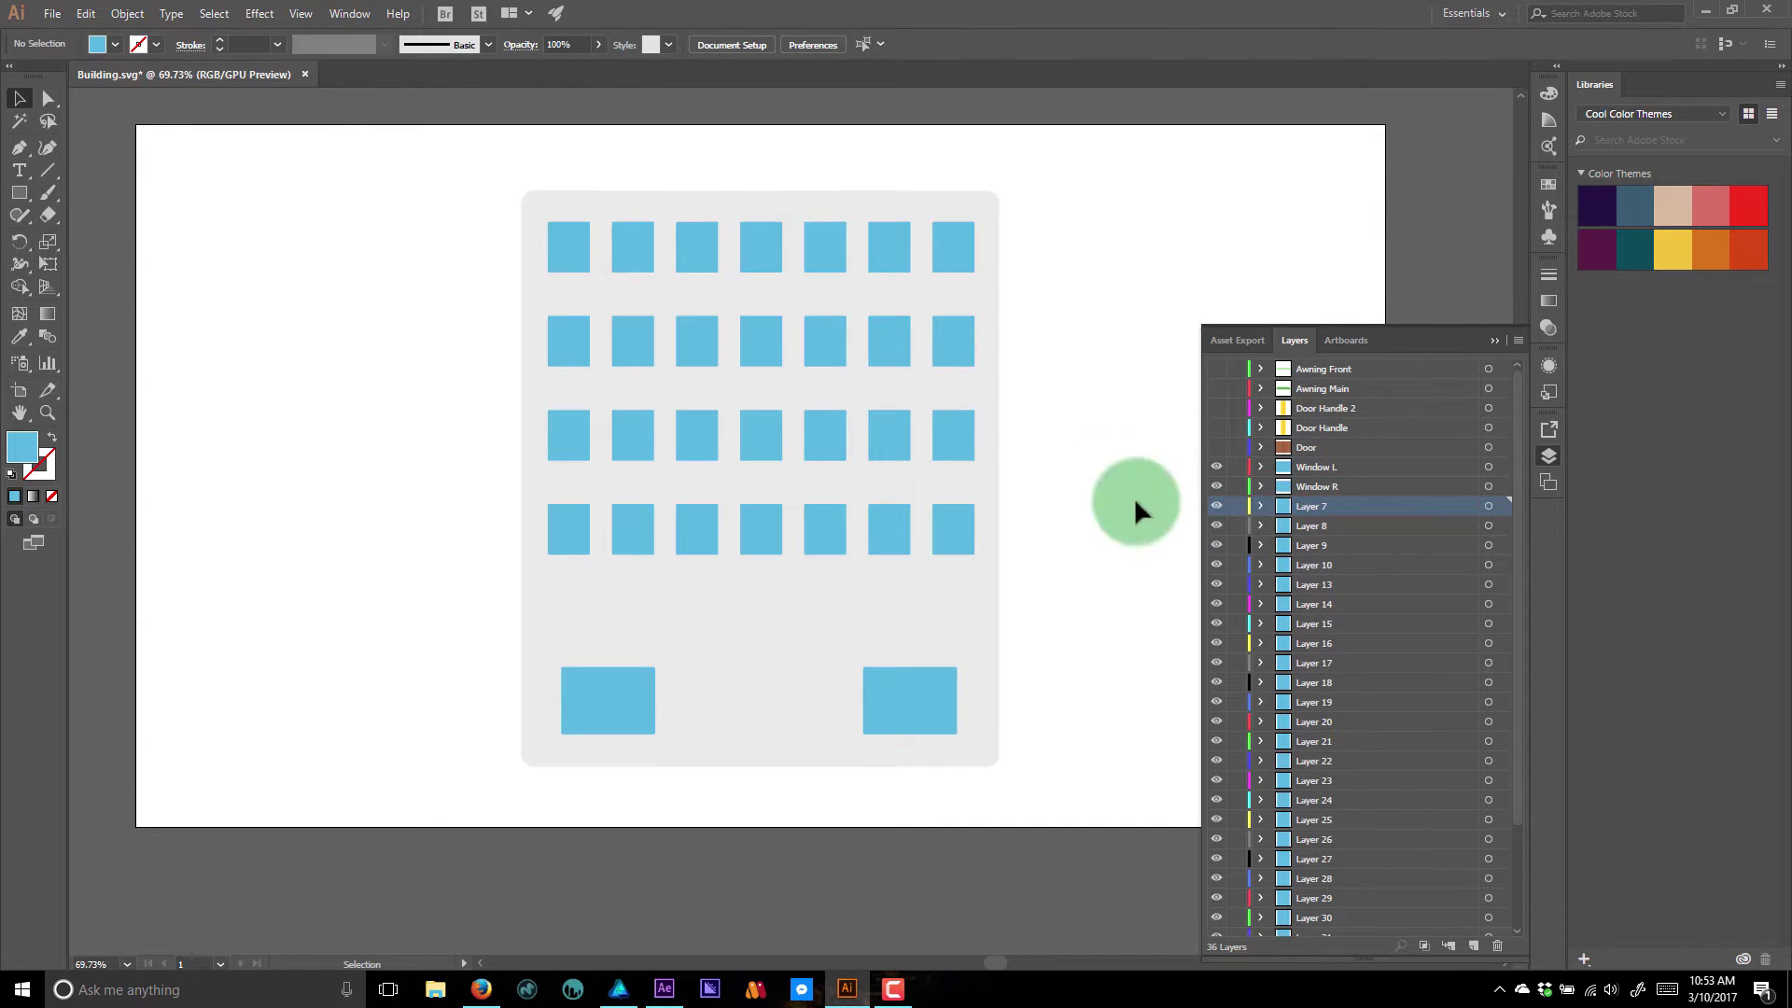
- Find the layers of the first two top-row windows, enlarge the layer list, and move Layer 36 directly below Door
{"action": "scroll", "coordinate": [1381, 551], "scroll_direction": "down", "scroll_amount": 3}
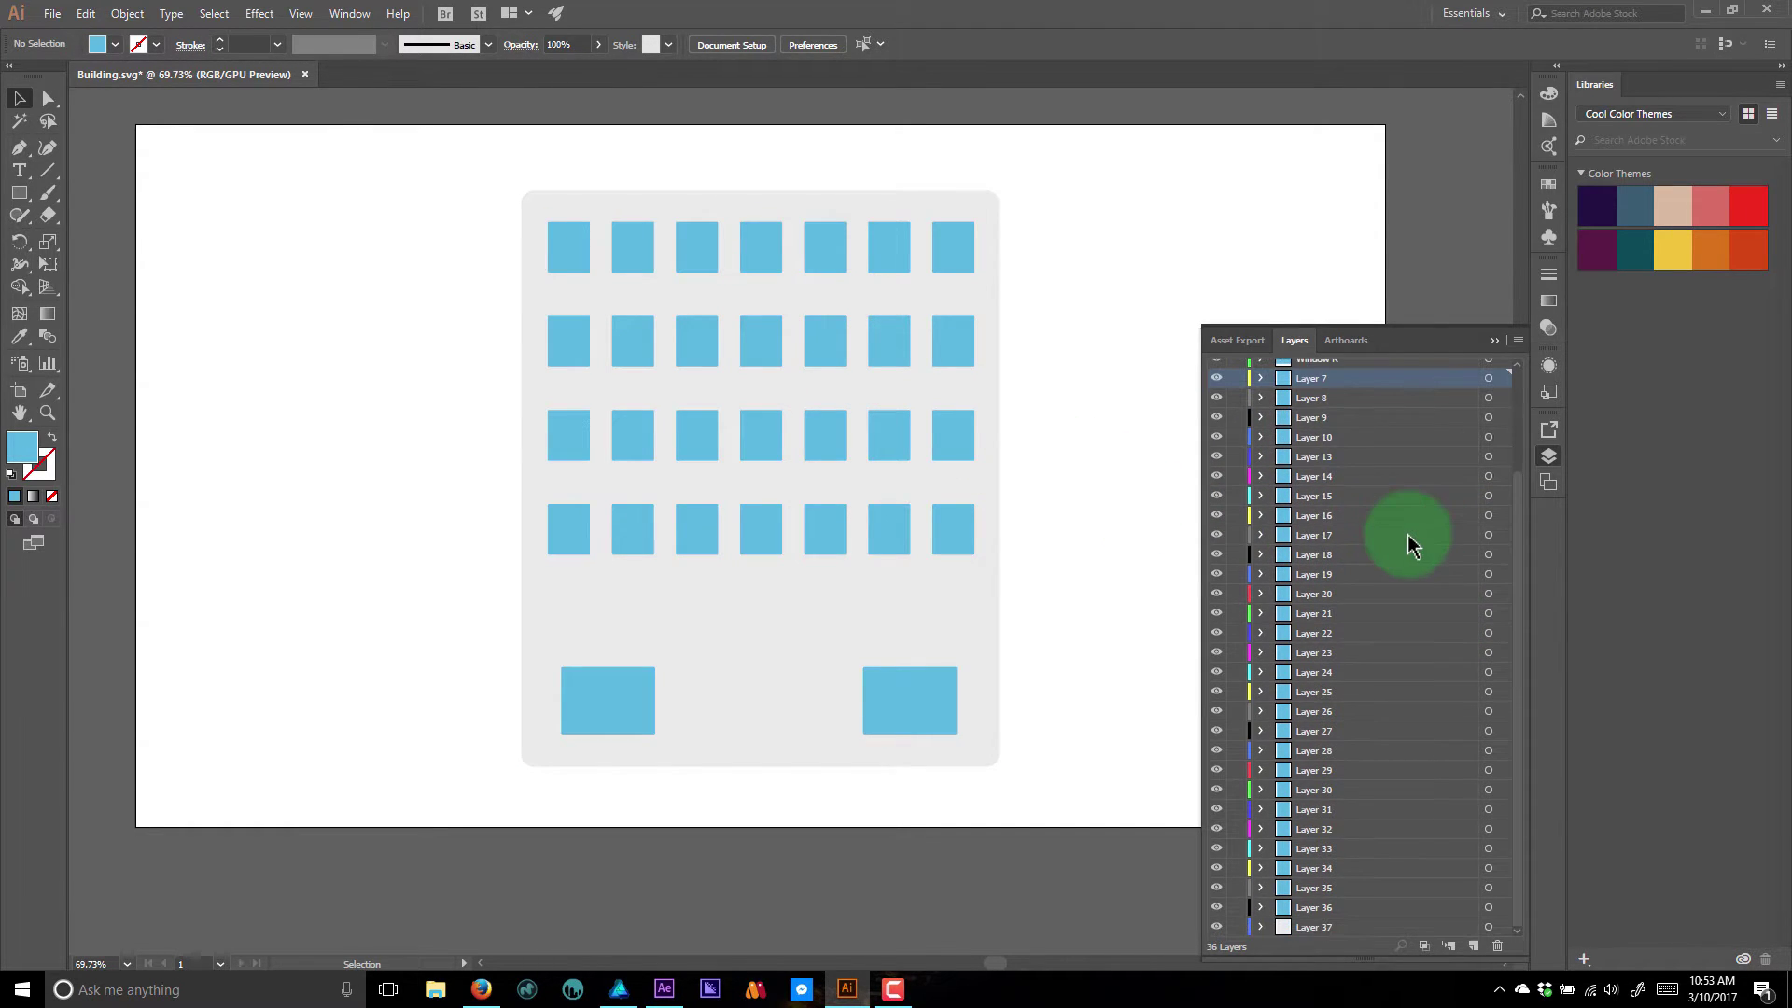
{"action": "left_click", "coordinate": [571, 245]}
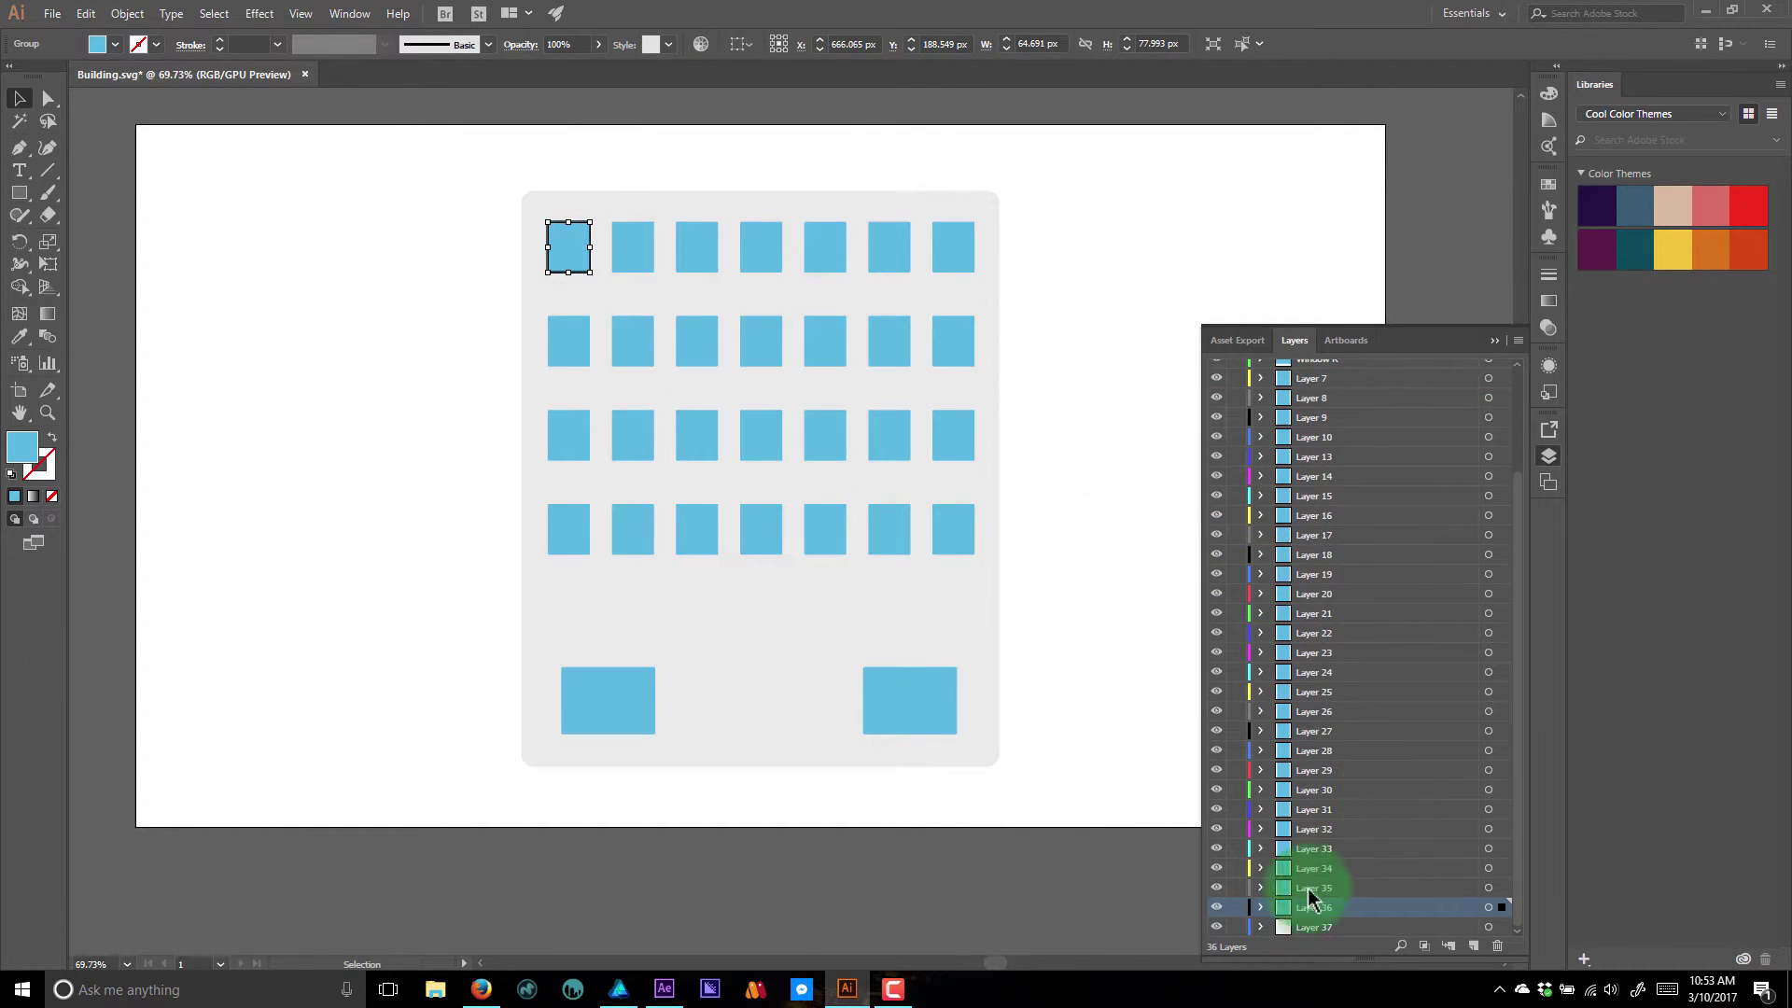
{"action": "left_click", "coordinate": [643, 247]}
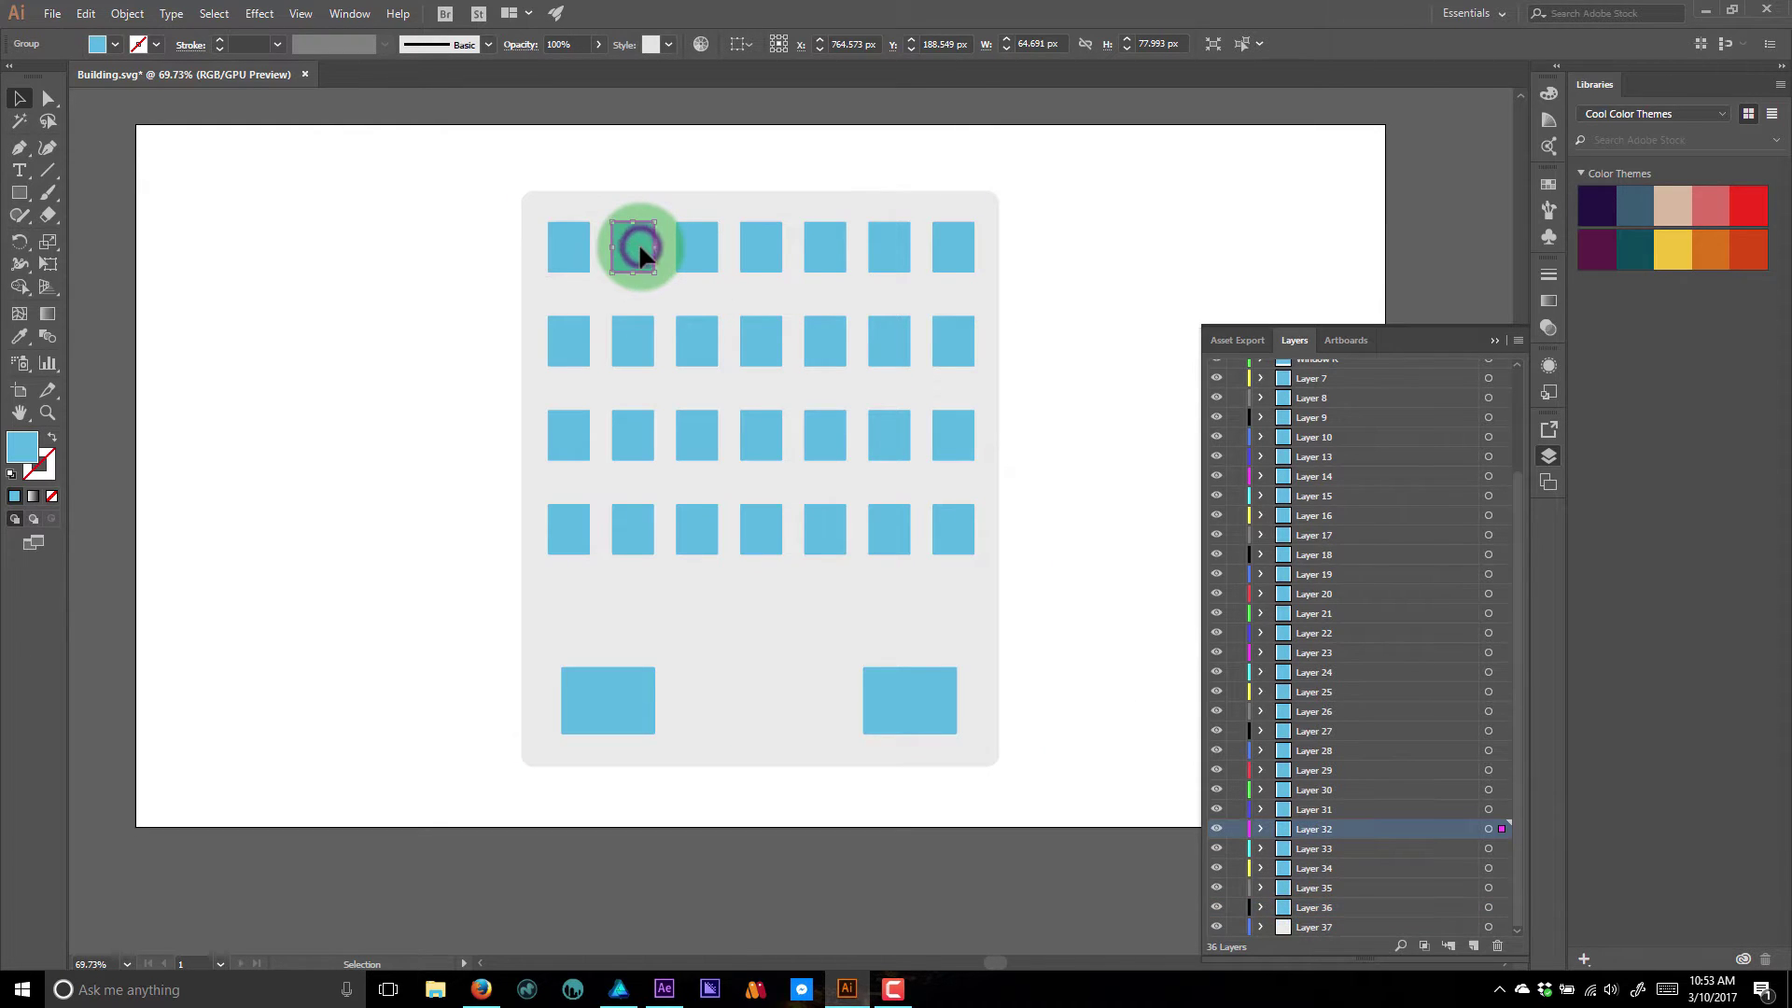
{"action": "left_click", "coordinate": [1316, 910]}
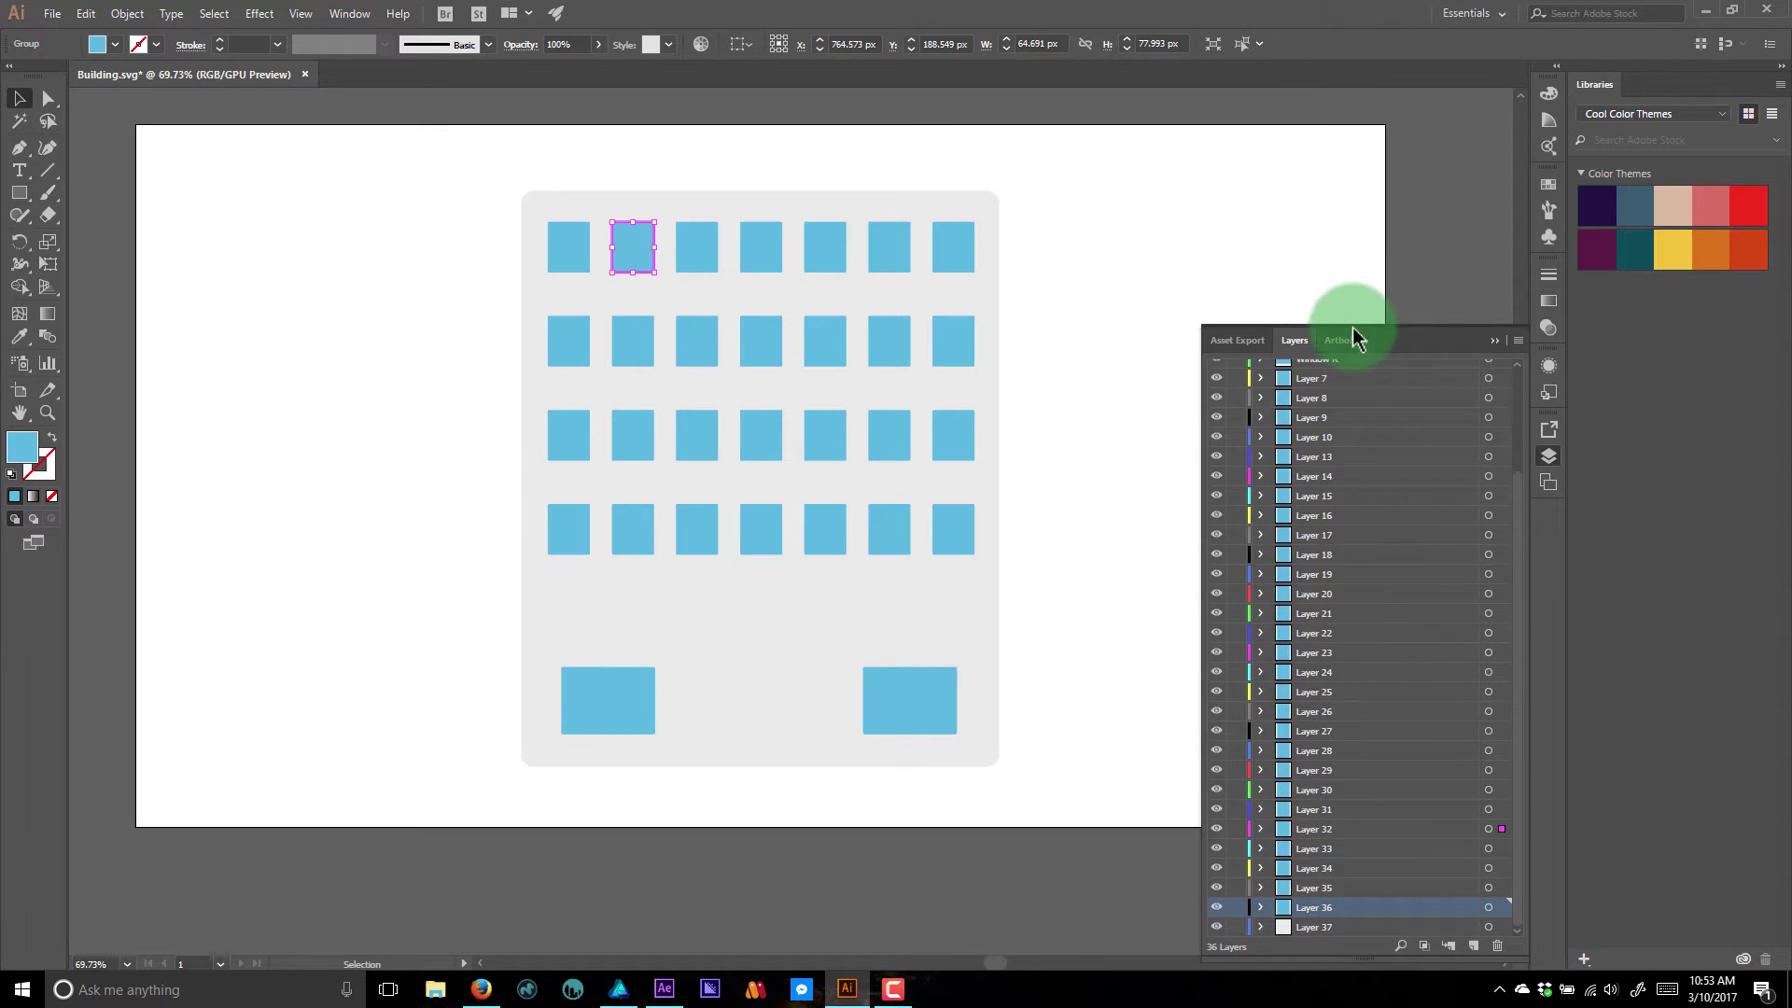
{"action": "left_click_drag", "start_coordinate": [1473, 311], "coordinate": [1448, 148]}
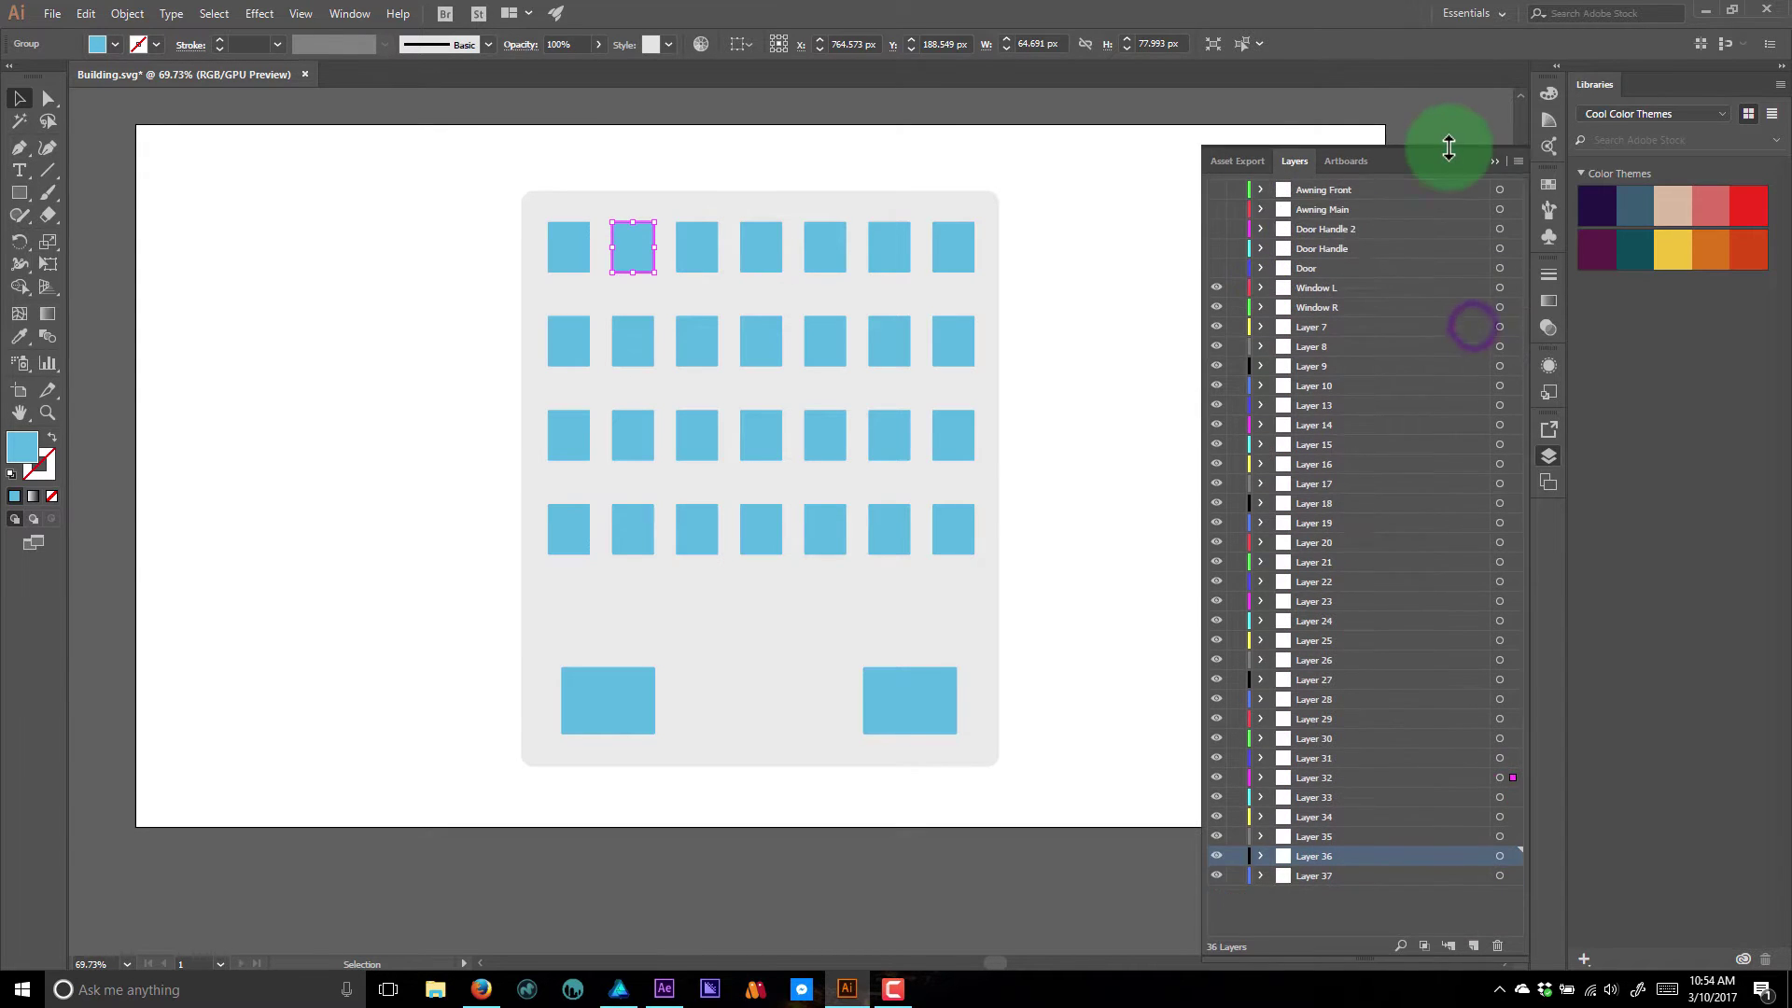
{"action": "left_click_drag", "start_coordinate": [1324, 863], "coordinate": [1320, 281]}
- Arrange Layers 36, 32, 28 and 24, the first four top-row windows, in that order directly below Window R
{"action": "left_click", "coordinate": [614, 268]}
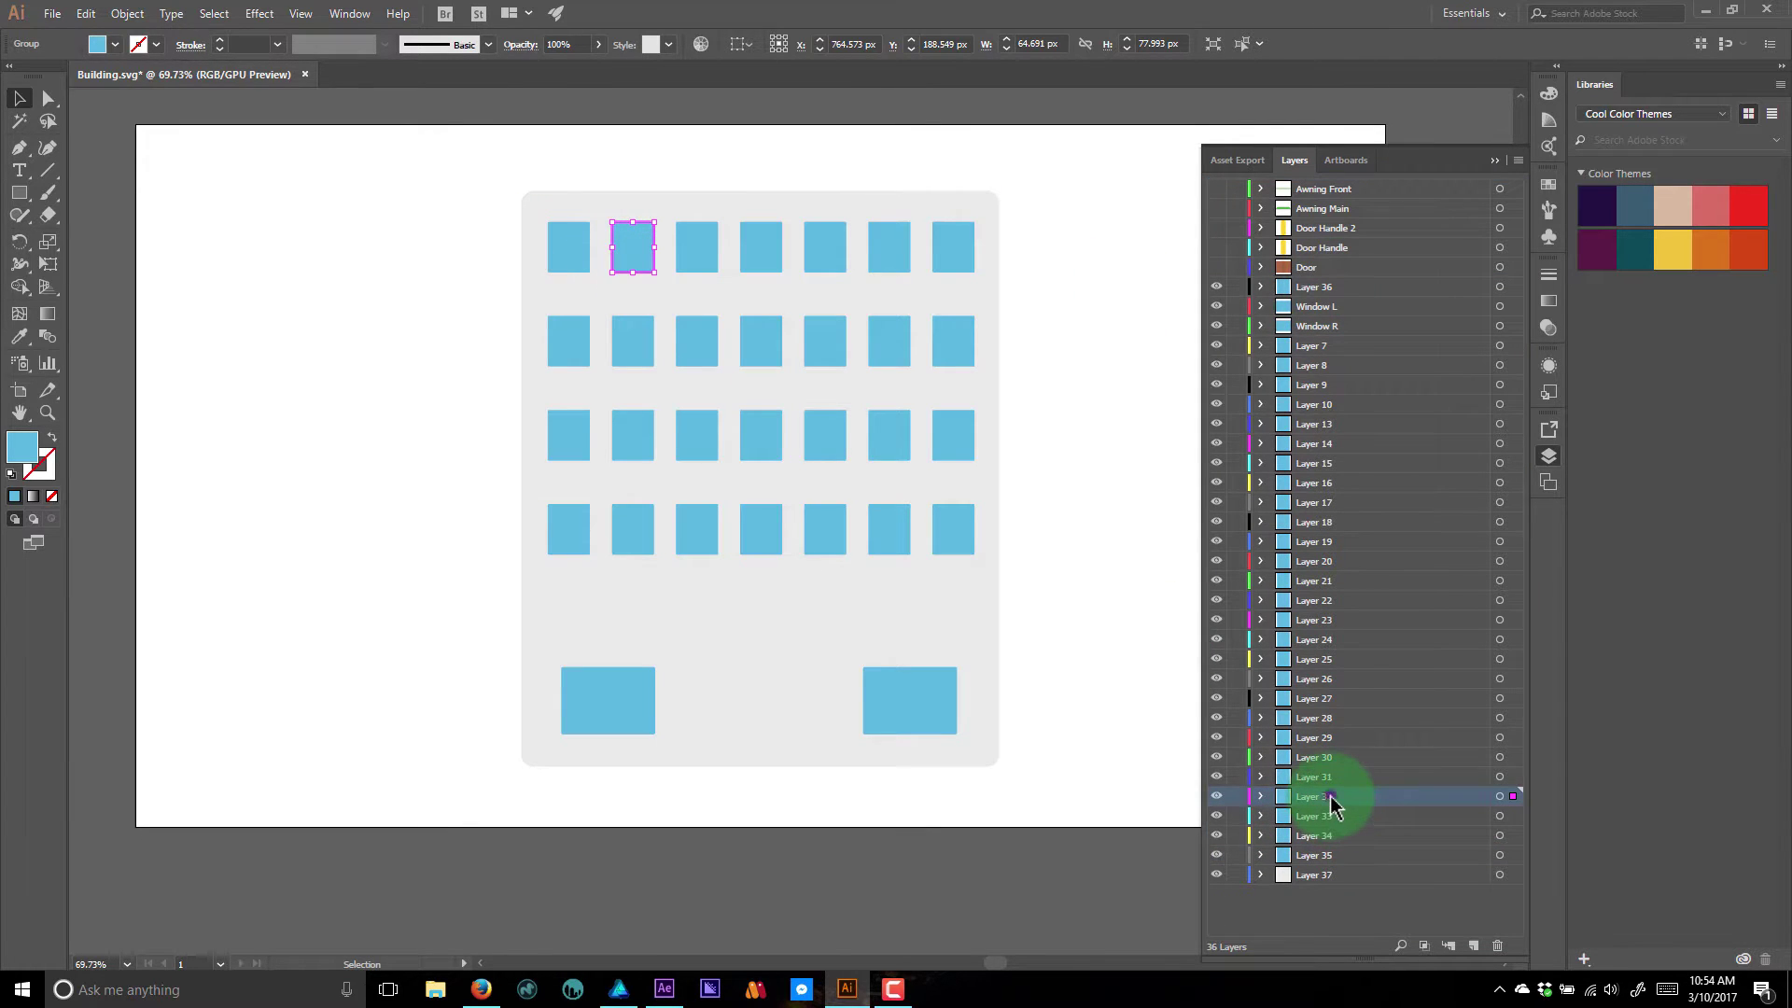
{"action": "left_click_drag", "start_coordinate": [1331, 804], "coordinate": [1322, 355]}
{"action": "left_click", "coordinate": [573, 245]}
{"action": "left_click", "coordinate": [632, 253]}
{"action": "left_click", "coordinate": [706, 251]}
{"action": "left_click_drag", "start_coordinate": [1328, 737], "coordinate": [1320, 355]}
{"action": "left_click", "coordinate": [757, 249]}
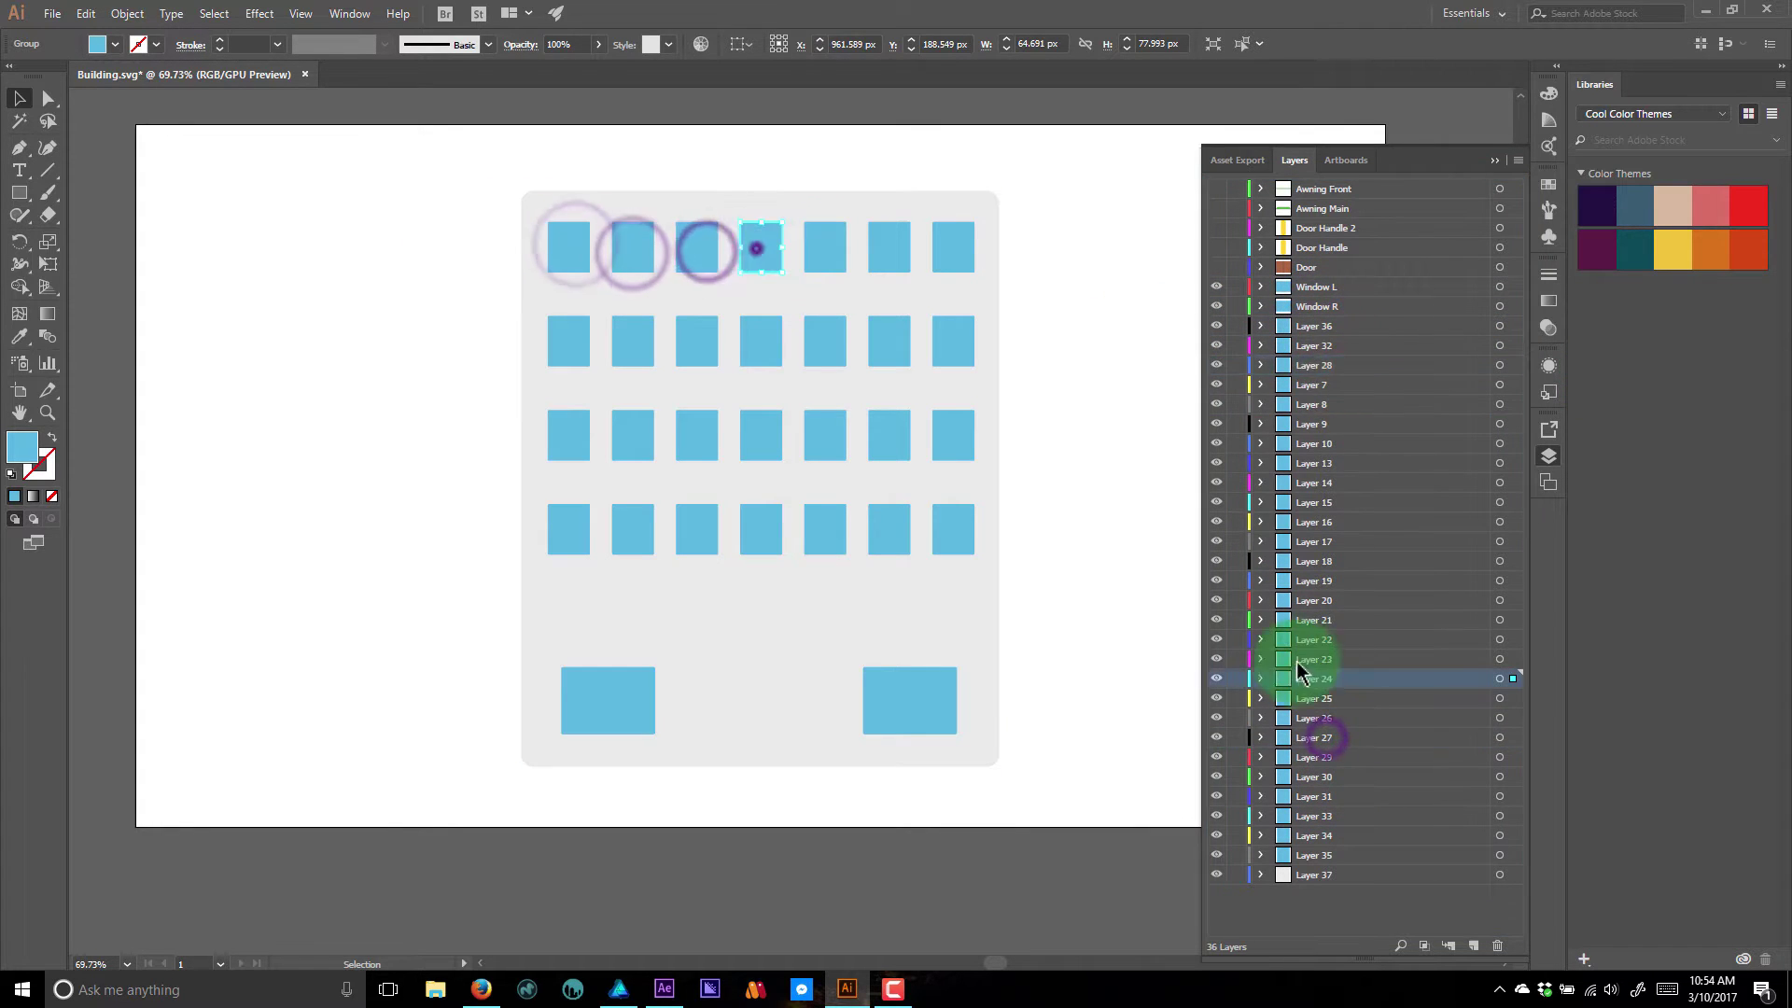
{"action": "left_click_drag", "start_coordinate": [1307, 678], "coordinate": [1308, 393]}
- Hide Layers 36, 32, 28 and 24, the already sorted top-row windows
{"action": "left_click", "coordinate": [1217, 365]}
{"action": "left_click", "coordinate": [1217, 345]}
{"action": "left_click", "coordinate": [1217, 326]}
{"action": "left_click", "coordinate": [1218, 385]}
- Move Layers 20, 16 and 10, the last three top-row windows, in order below Layer 24, hiding each one
{"action": "left_click", "coordinate": [820, 243]}
{"action": "left_click_drag", "start_coordinate": [1294, 620], "coordinate": [1296, 395]}
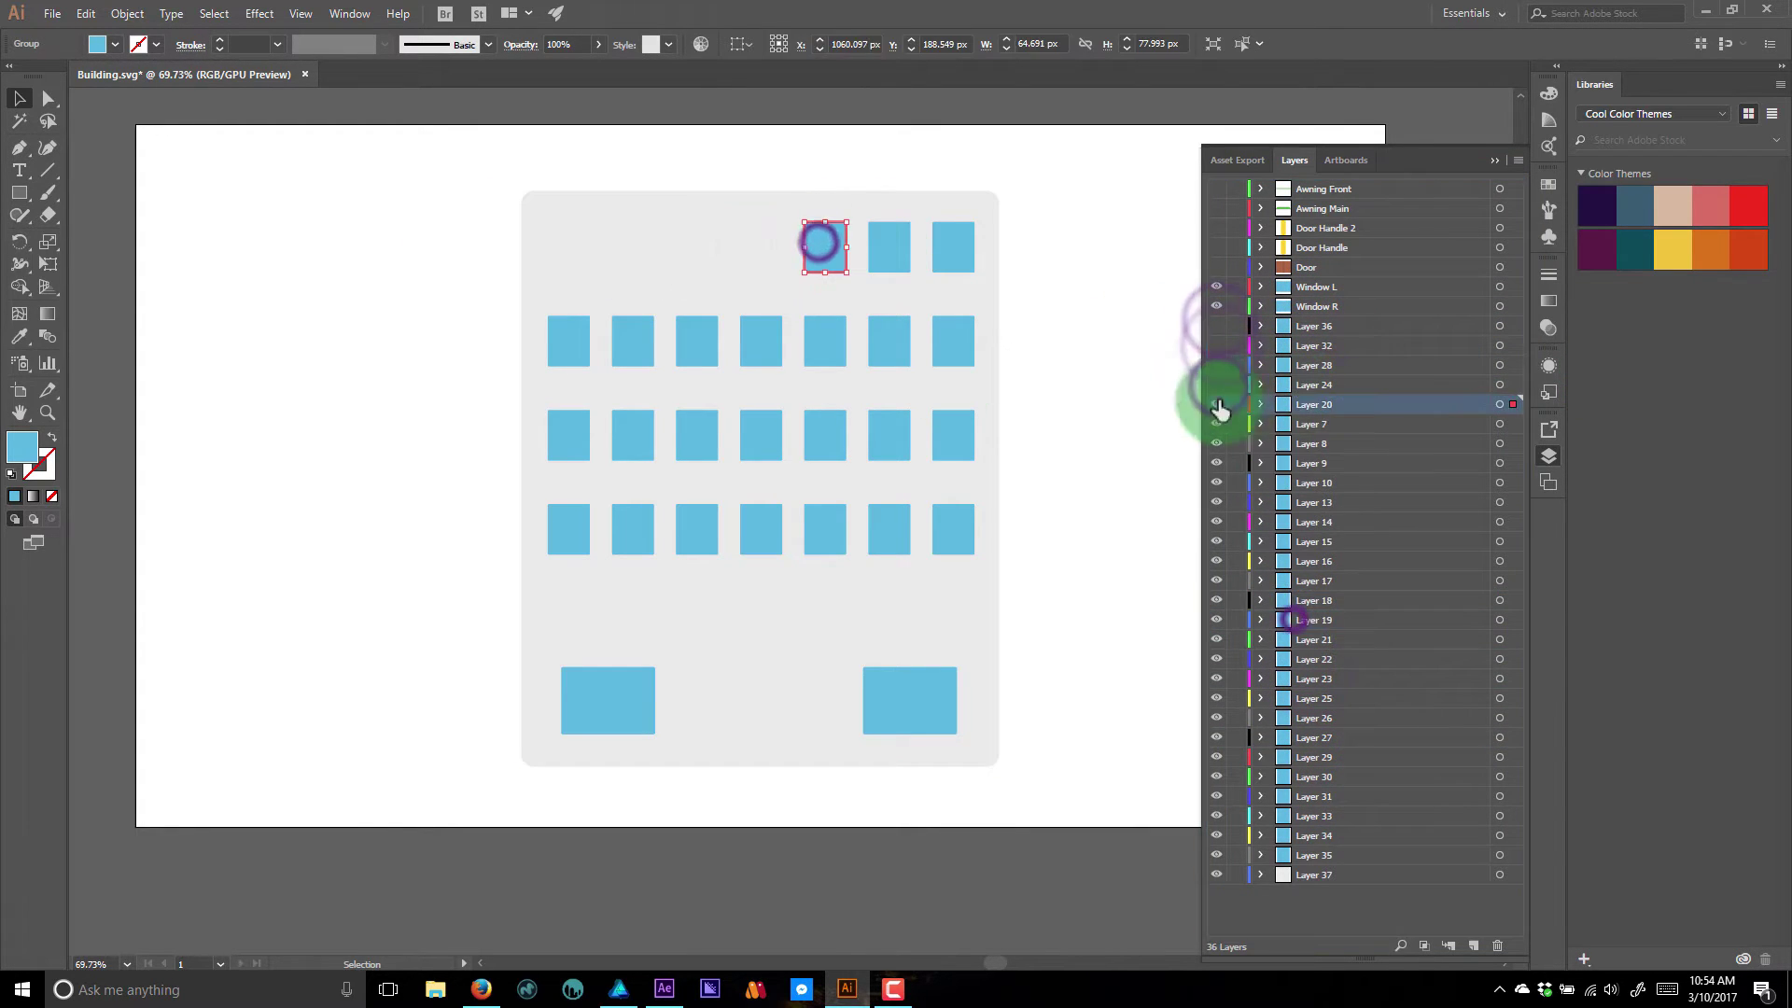
{"action": "left_click", "coordinate": [1217, 405]}
{"action": "left_click", "coordinate": [897, 249]}
{"action": "left_click_drag", "start_coordinate": [1300, 561], "coordinate": [1285, 415]}
{"action": "left_click", "coordinate": [1216, 424]}
{"action": "left_click", "coordinate": [955, 247]}
{"action": "left_click_drag", "start_coordinate": [1302, 503], "coordinate": [1296, 434]}
{"action": "left_click", "coordinate": [1220, 447]}
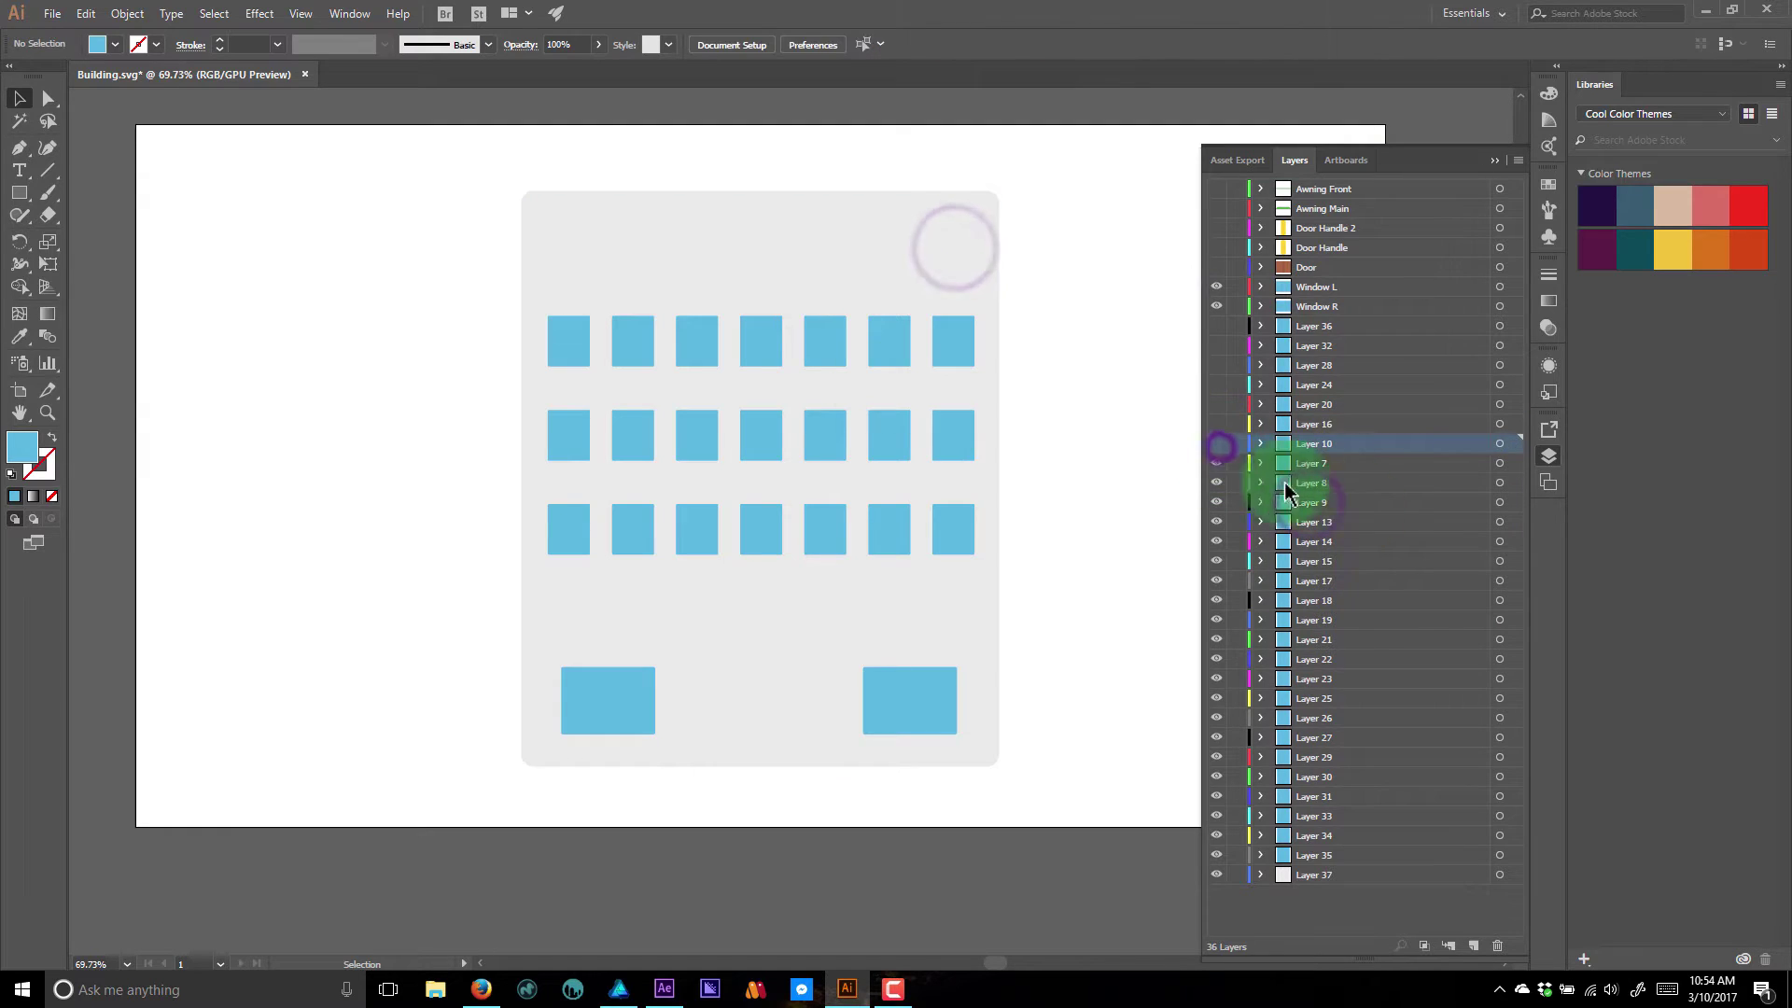
- Move Layers 35, 31 and 27, the first three second-row windows, in order below Layer 10, hiding each one
{"action": "left_click", "coordinate": [1322, 331]}
{"action": "left_click", "coordinate": [1309, 442], "text": "shift"}
{"action": "left_click", "coordinate": [1311, 464]}
{"action": "left_click", "coordinate": [575, 337]}
{"action": "left_click_drag", "start_coordinate": [1319, 851], "coordinate": [1300, 453]}
{"action": "left_click", "coordinate": [627, 337]}
{"action": "left_click_drag", "start_coordinate": [1324, 818], "coordinate": [1217, 465]}
{"action": "left_click", "coordinate": [691, 345]}
{"action": "left_click_drag", "start_coordinate": [1320, 777], "coordinate": [1299, 494]}
{"action": "left_click", "coordinate": [1215, 501]}
- Move Layers 23, 19, 15 and 9, the remaining second-row windows, in order below Layer 27, hiding each one
{"action": "left_click", "coordinate": [763, 332]}
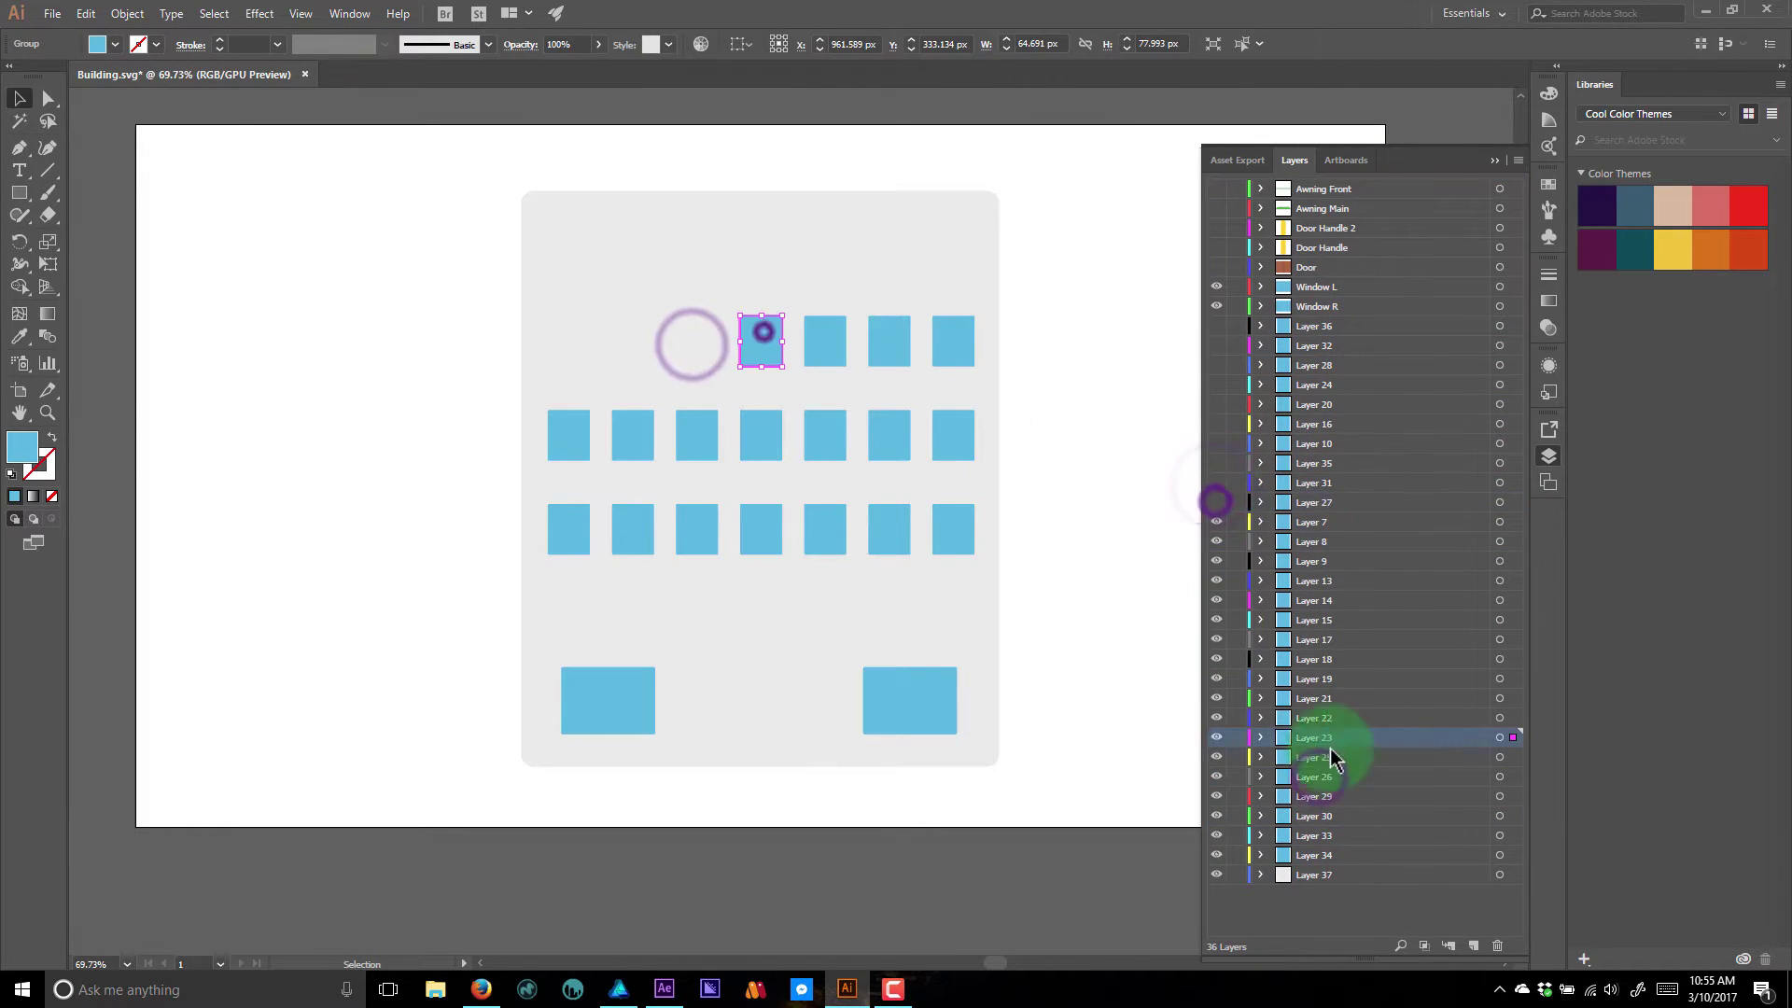
{"action": "left_click_drag", "start_coordinate": [1332, 740], "coordinate": [1296, 514]}
{"action": "left_click", "coordinate": [1217, 523]}
{"action": "left_click", "coordinate": [832, 337]}
{"action": "left_click_drag", "start_coordinate": [1312, 700], "coordinate": [1292, 533]}
{"action": "left_click", "coordinate": [1216, 542]}
{"action": "left_click", "coordinate": [899, 345]}
{"action": "left_click_drag", "start_coordinate": [1312, 660], "coordinate": [1285, 552]}
{"action": "left_click", "coordinate": [1214, 561]}
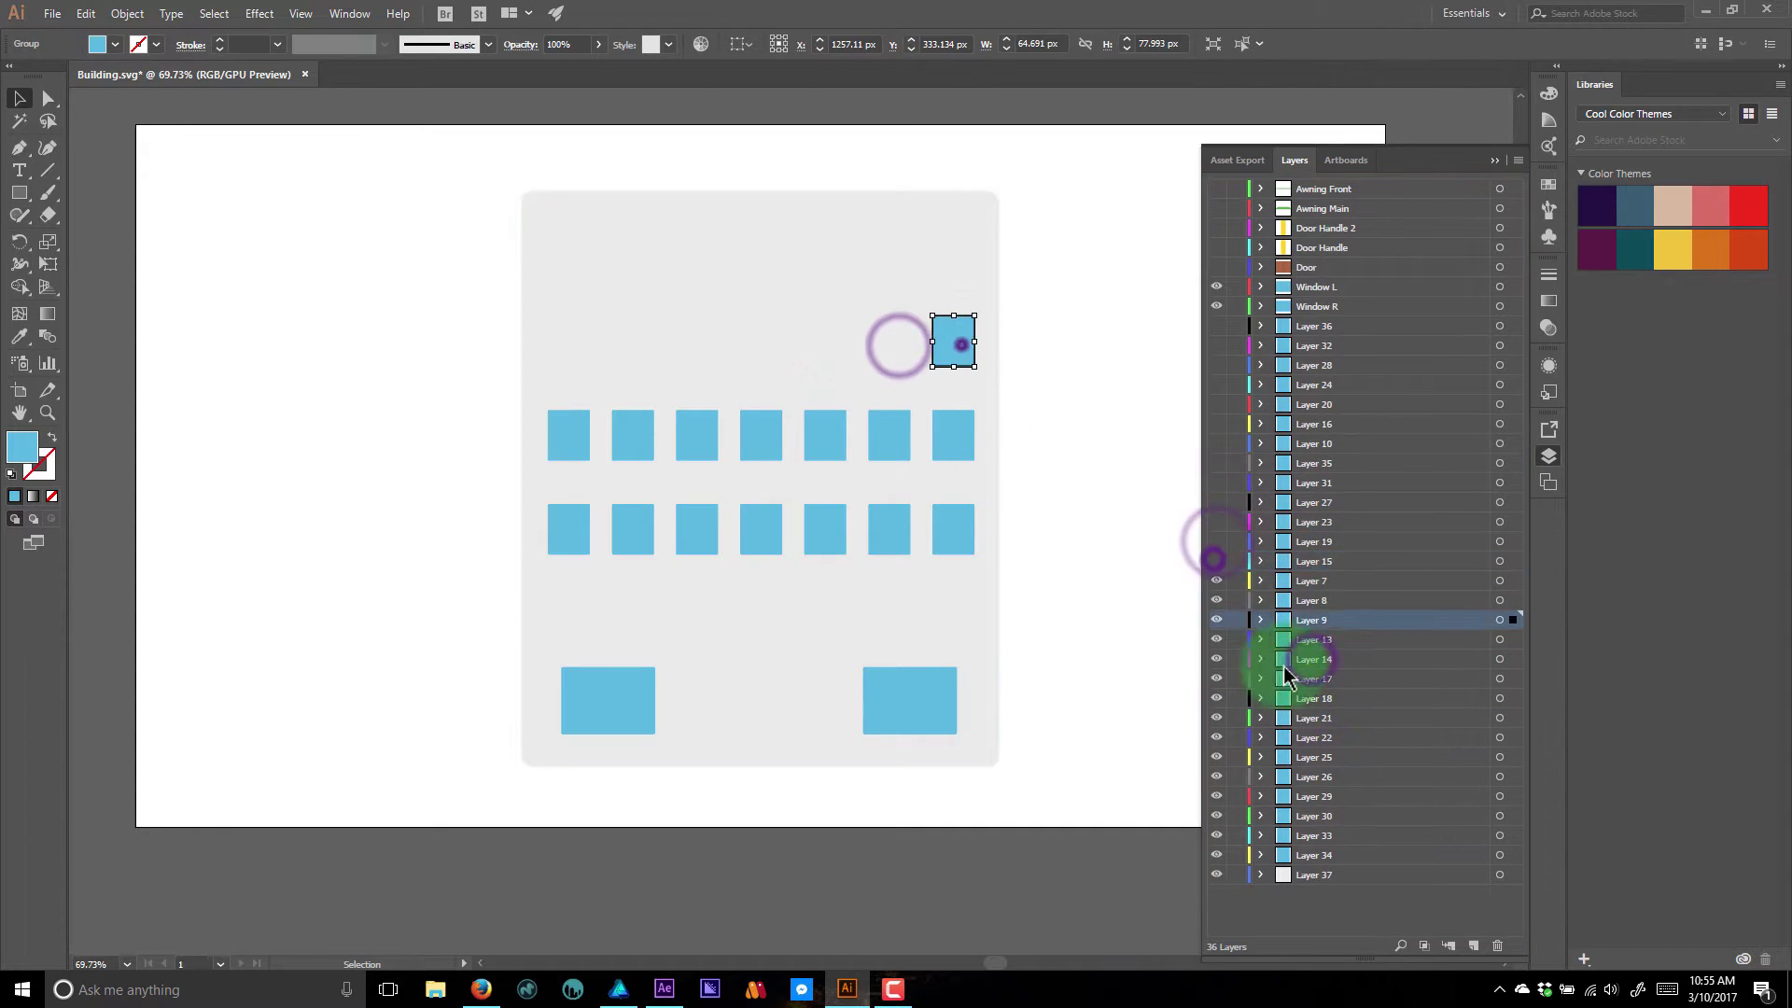
{"action": "left_click_drag", "start_coordinate": [1307, 619], "coordinate": [1292, 572]}
{"action": "left_click", "coordinate": [1216, 582]}
- Move Layers 34, 30 and 26, the first three third-row windows, in order below Layer 9, hiding each one
{"action": "left_click", "coordinate": [580, 436]}
{"action": "left_click_drag", "start_coordinate": [1325, 856], "coordinate": [1300, 592]}
{"action": "left_click", "coordinate": [1216, 602]}
{"action": "left_click", "coordinate": [628, 434]}
{"action": "left_click_drag", "start_coordinate": [1291, 833], "coordinate": [1293, 612]}
{"action": "left_click", "coordinate": [1220, 617]}
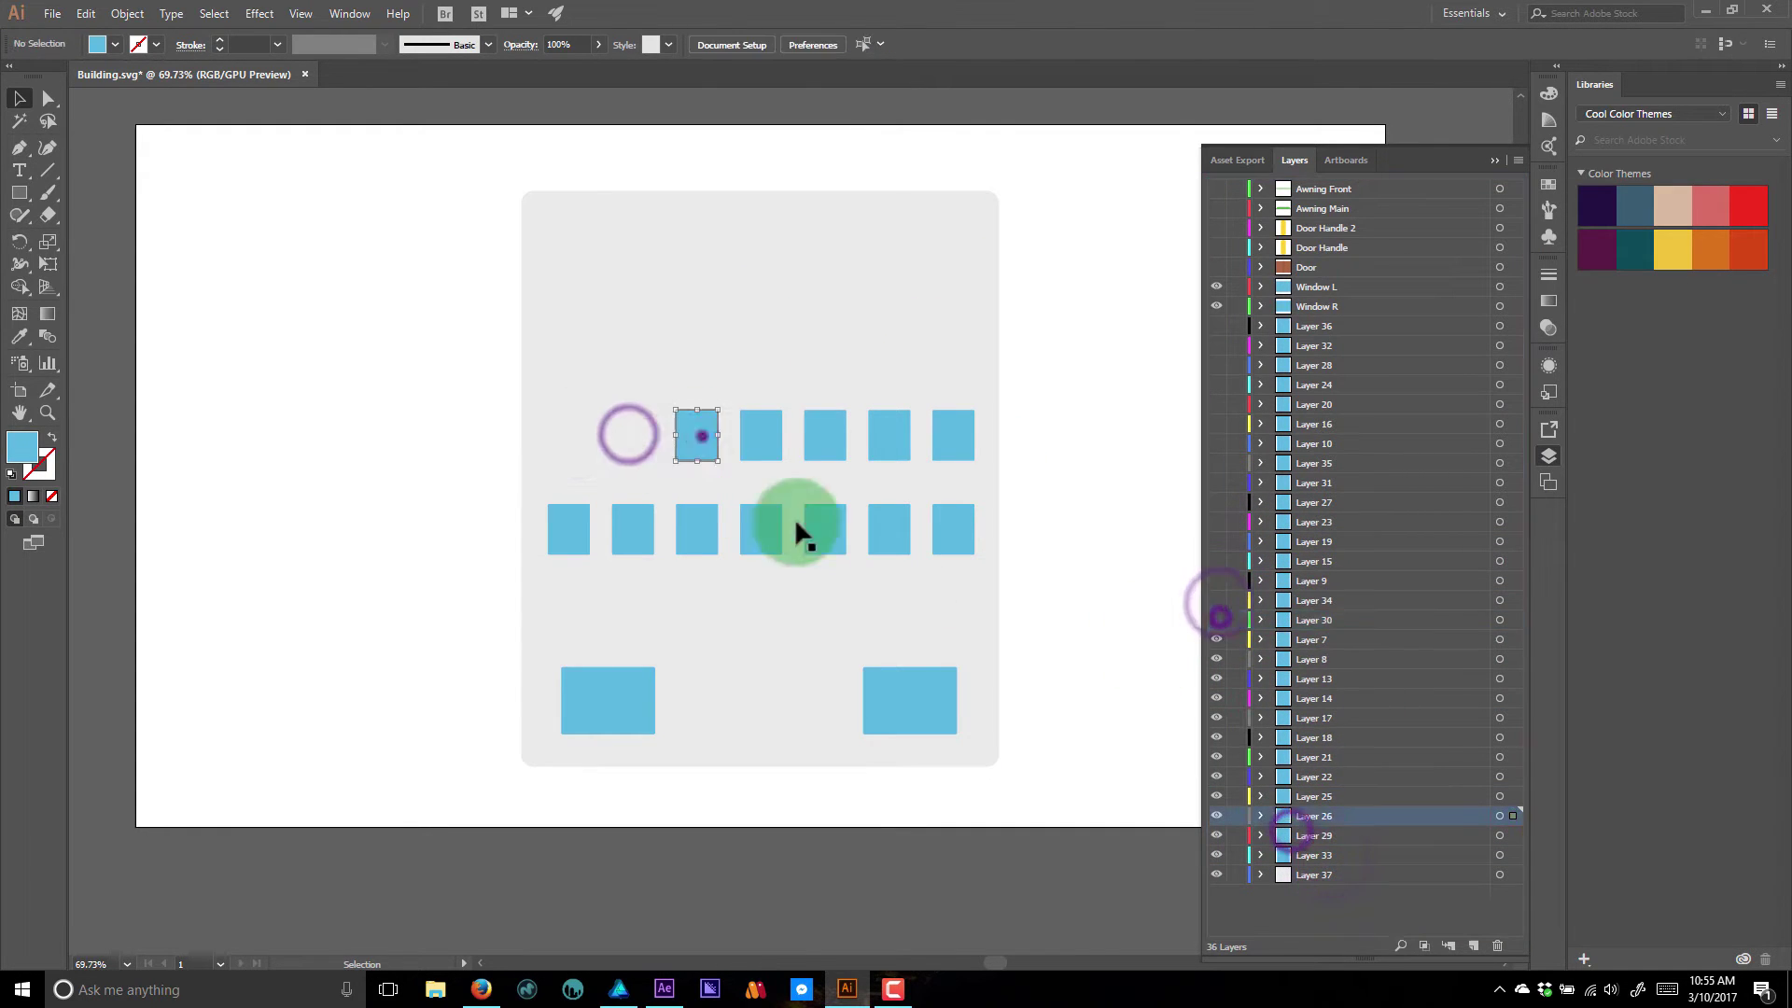
{"action": "left_click_drag", "start_coordinate": [1352, 816], "coordinate": [1293, 631]}
{"action": "left_click", "coordinate": [1215, 640]}
- Move Layers 22, 18, 14 and 8, the remaining third-row windows, in order below Layer 26, hiding each one
{"action": "left_click", "coordinate": [771, 436]}
{"action": "left_click", "coordinate": [1216, 662]}
{"action": "left_click_drag", "start_coordinate": [1330, 800], "coordinate": [1285, 671]}
{"action": "left_click", "coordinate": [830, 436]}
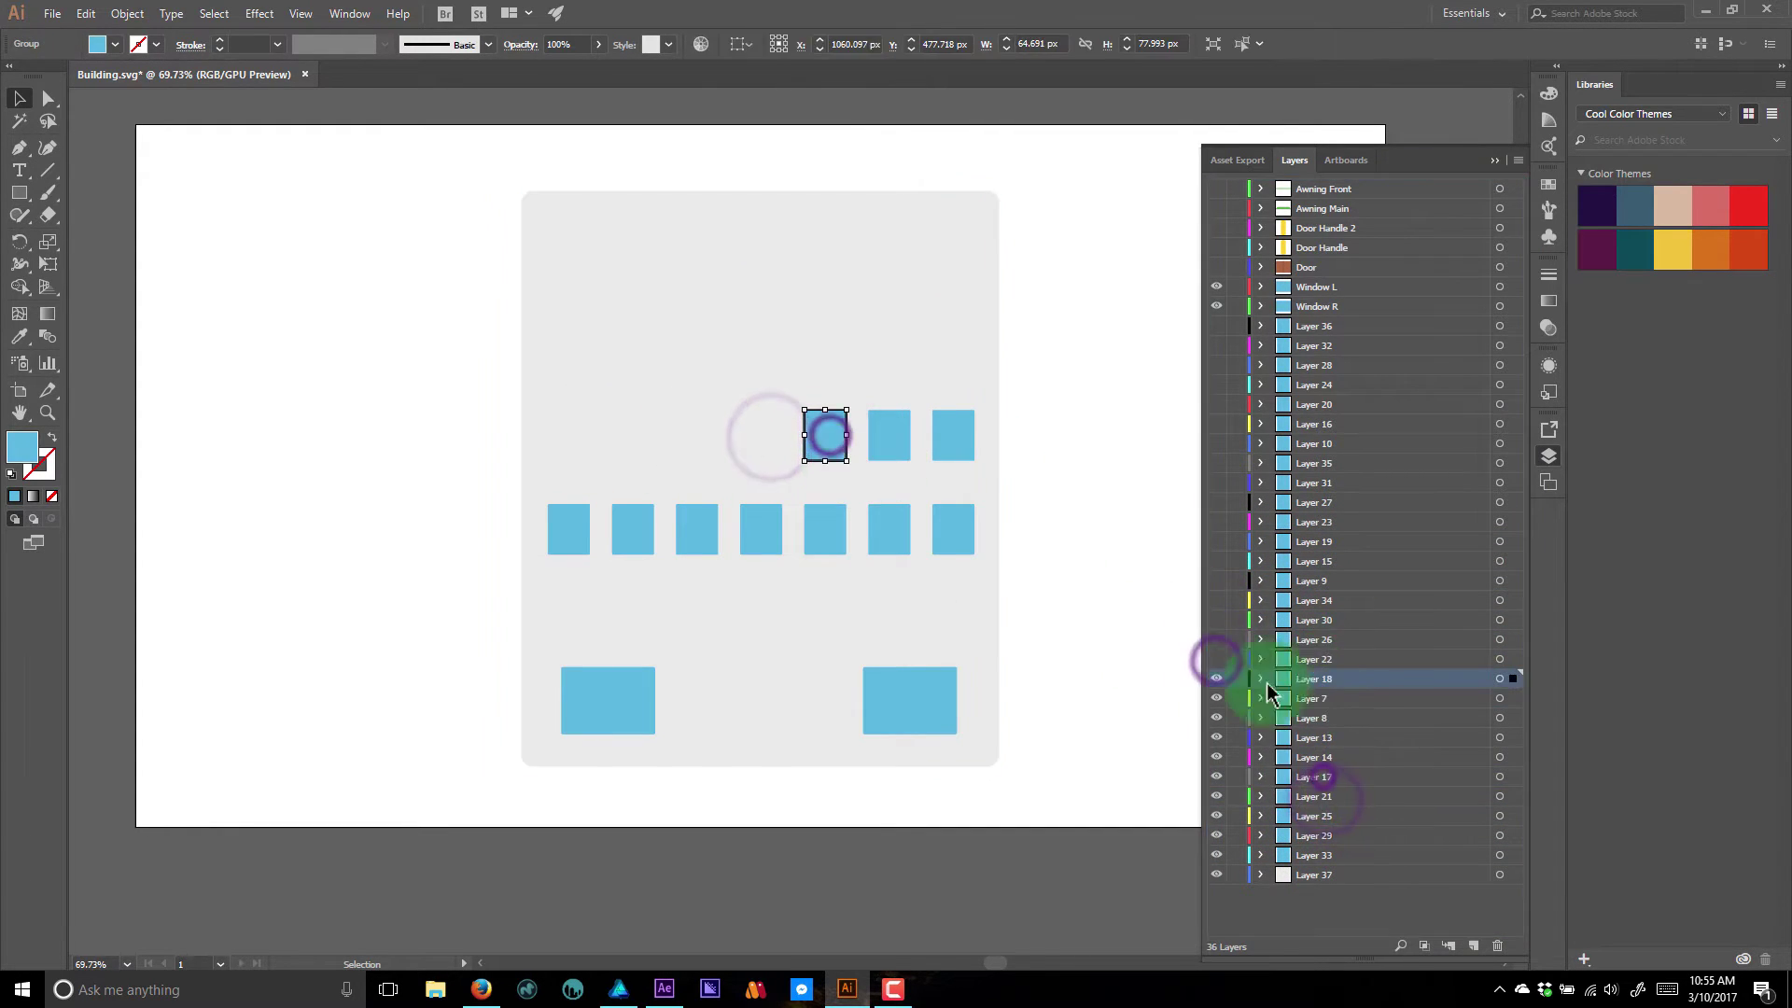
{"action": "left_click", "coordinate": [1217, 680]}
{"action": "left_click", "coordinate": [899, 438]}
{"action": "left_click", "coordinate": [1213, 697]}
{"action": "left_click_drag", "start_coordinate": [1301, 760], "coordinate": [1282, 729]}
{"action": "left_click", "coordinate": [962, 431]}
{"action": "left_click", "coordinate": [1216, 716]}
- Move Layers 33, 29 and 25, the first three bottom-row windows, in order below Layer 8, hiding each one
{"action": "left_click", "coordinate": [566, 532]}
{"action": "left_click", "coordinate": [1217, 736]}
{"action": "left_click", "coordinate": [632, 530]}
{"action": "left_click_drag", "start_coordinate": [1309, 855], "coordinate": [1293, 767]}
{"action": "left_click", "coordinate": [1218, 757]}
{"action": "left_click", "coordinate": [694, 536]}
{"action": "left_click", "coordinate": [1216, 777]}
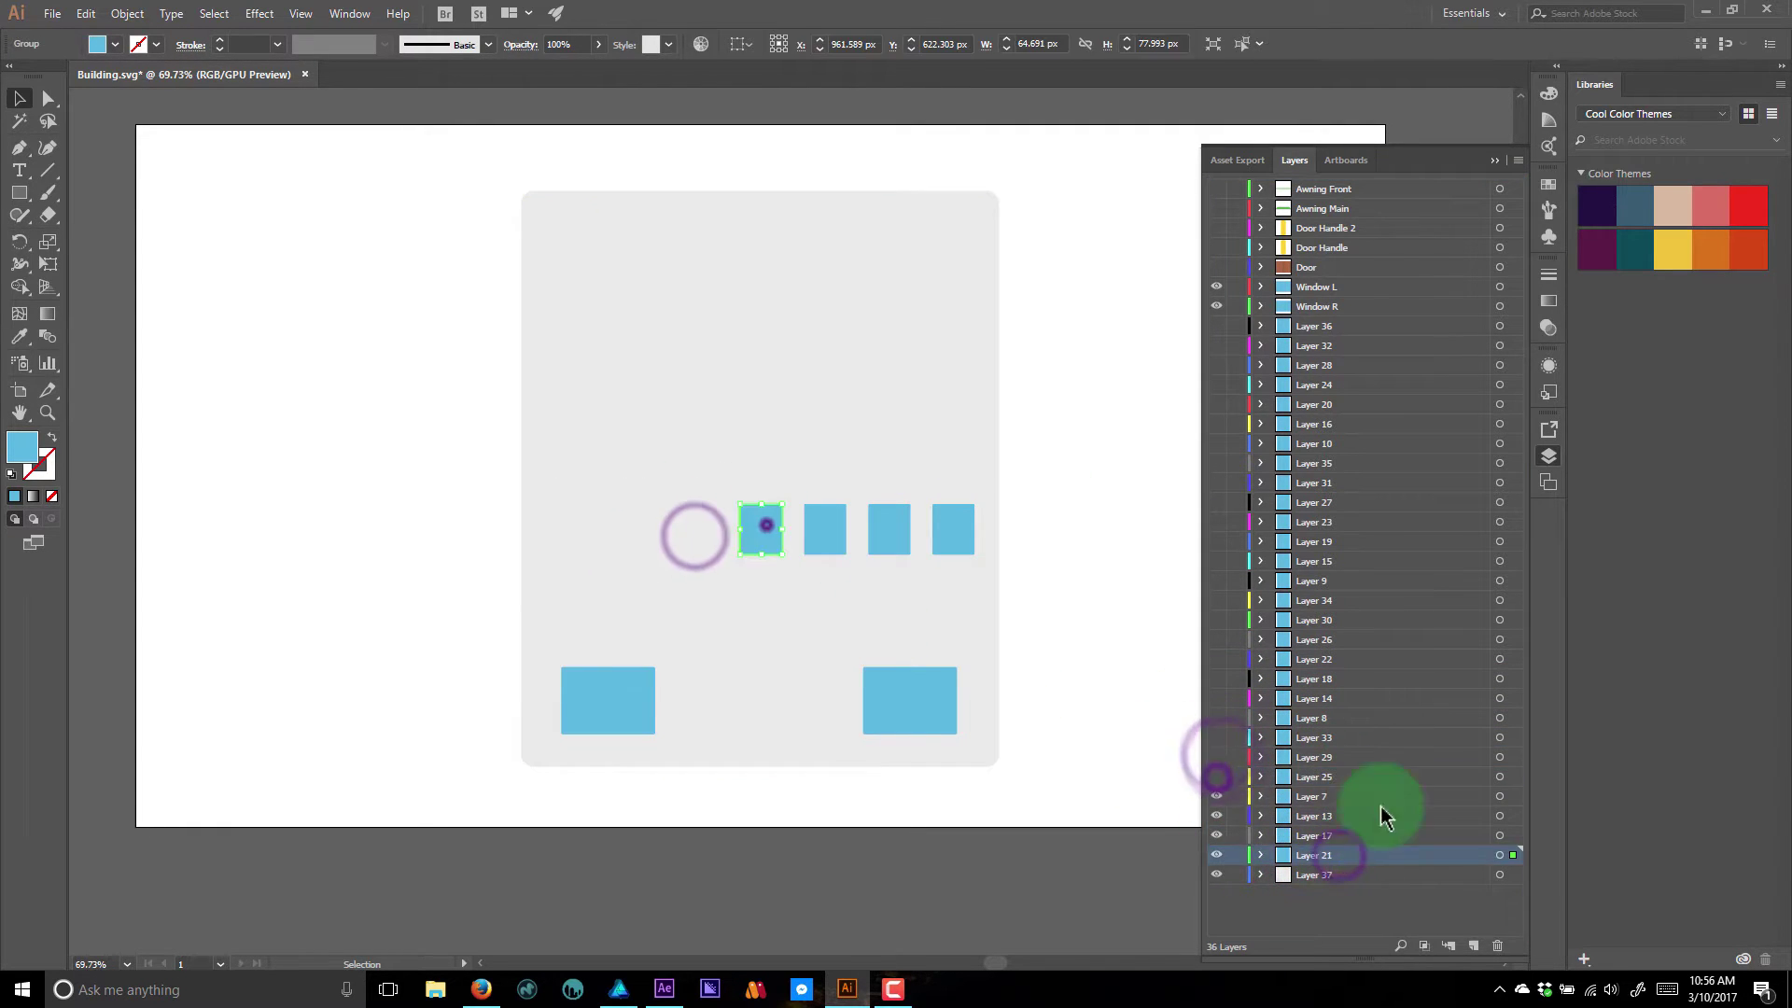
- Arrange Layers 21, 17 and 13 in order between Layer 25 and Layer 7, and show all hidden layers again
{"action": "left_click", "coordinate": [1216, 797]}
{"action": "left_click_drag", "start_coordinate": [1348, 854], "coordinate": [1297, 807]}
{"action": "left_click", "coordinate": [834, 540]}
{"action": "left_click_drag", "start_coordinate": [1324, 857], "coordinate": [1218, 326]}
{"action": "left_click_drag", "start_coordinate": [1215, 267], "coordinate": [1216, 189]}
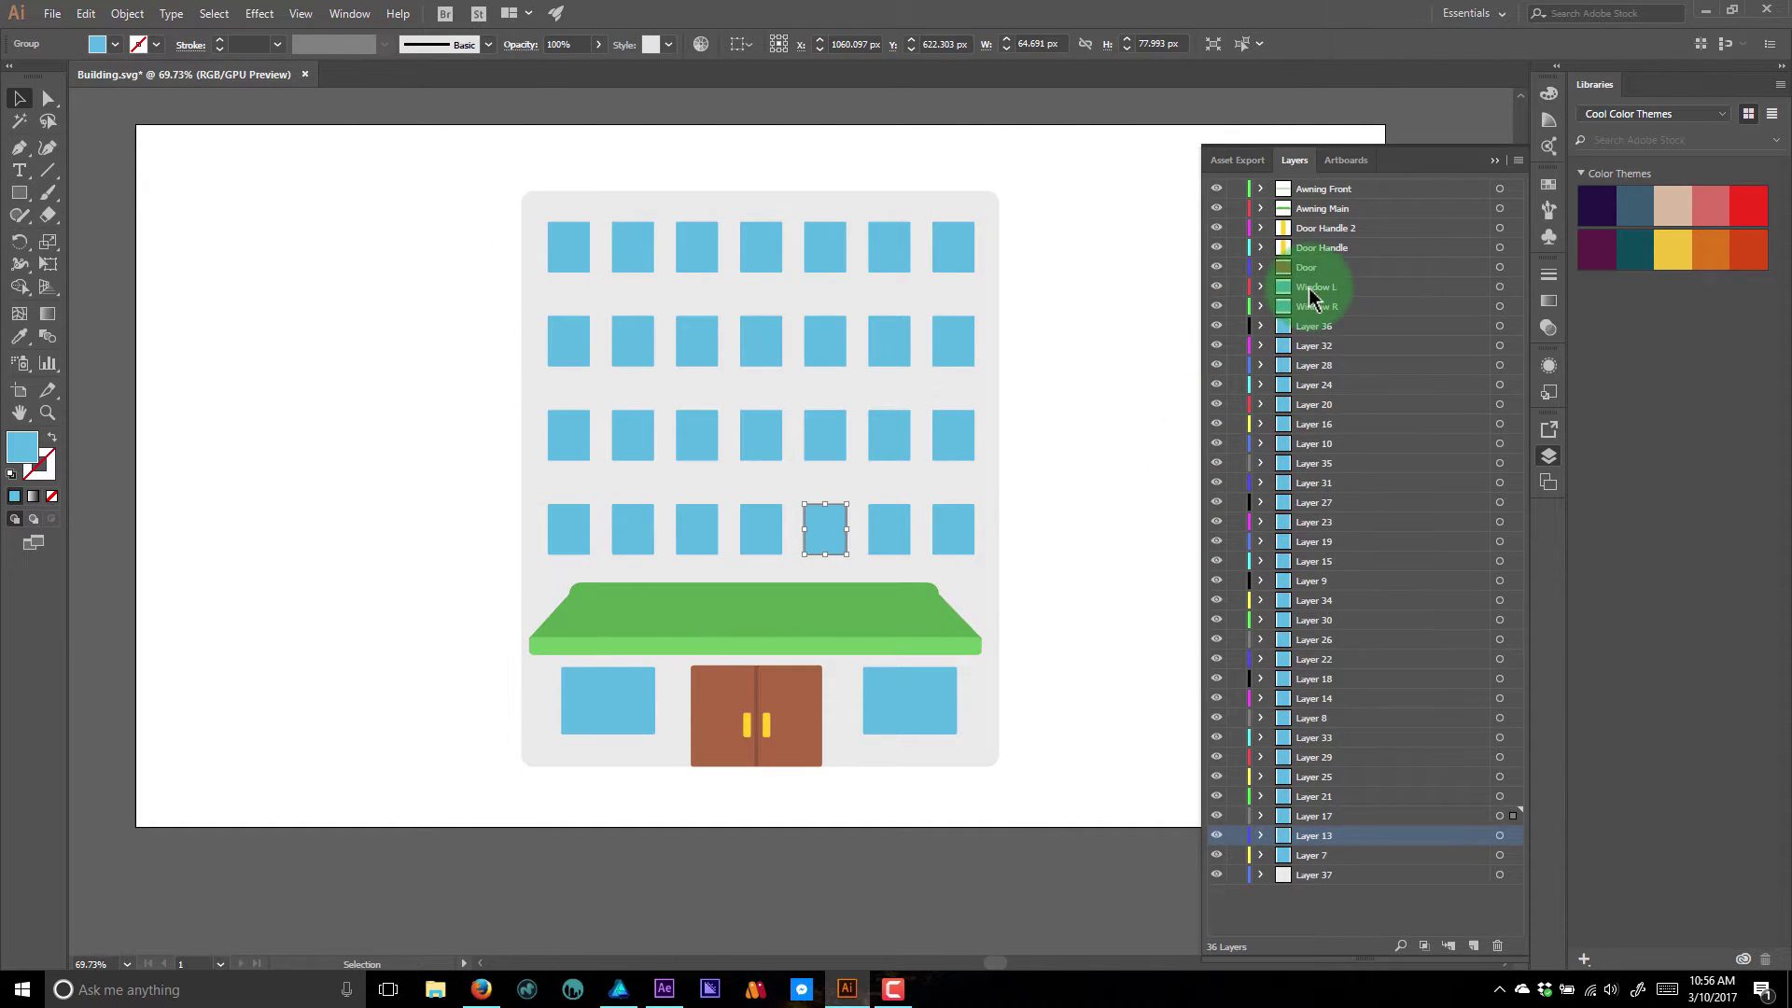
- Move Awning Front and Awning Main together to directly above Layer 37
{"action": "left_click", "coordinate": [1313, 188]}
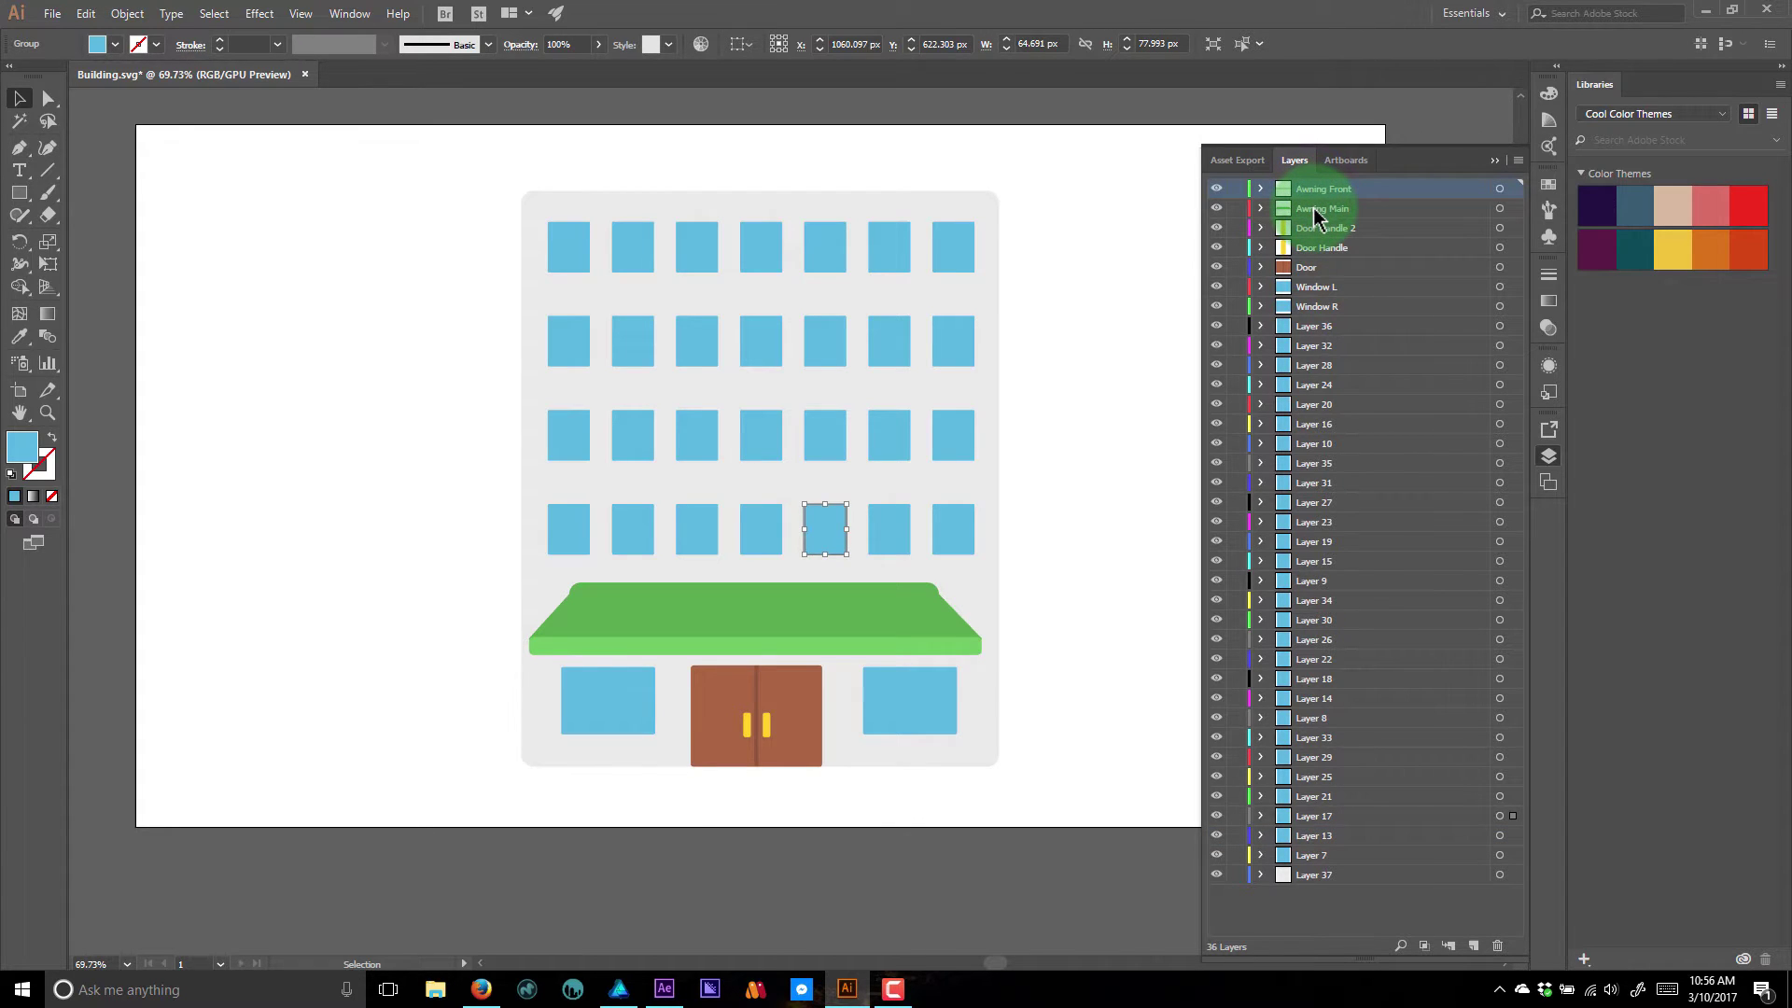
{"action": "left_click_drag", "start_coordinate": [1327, 213], "coordinate": [1310, 878]}
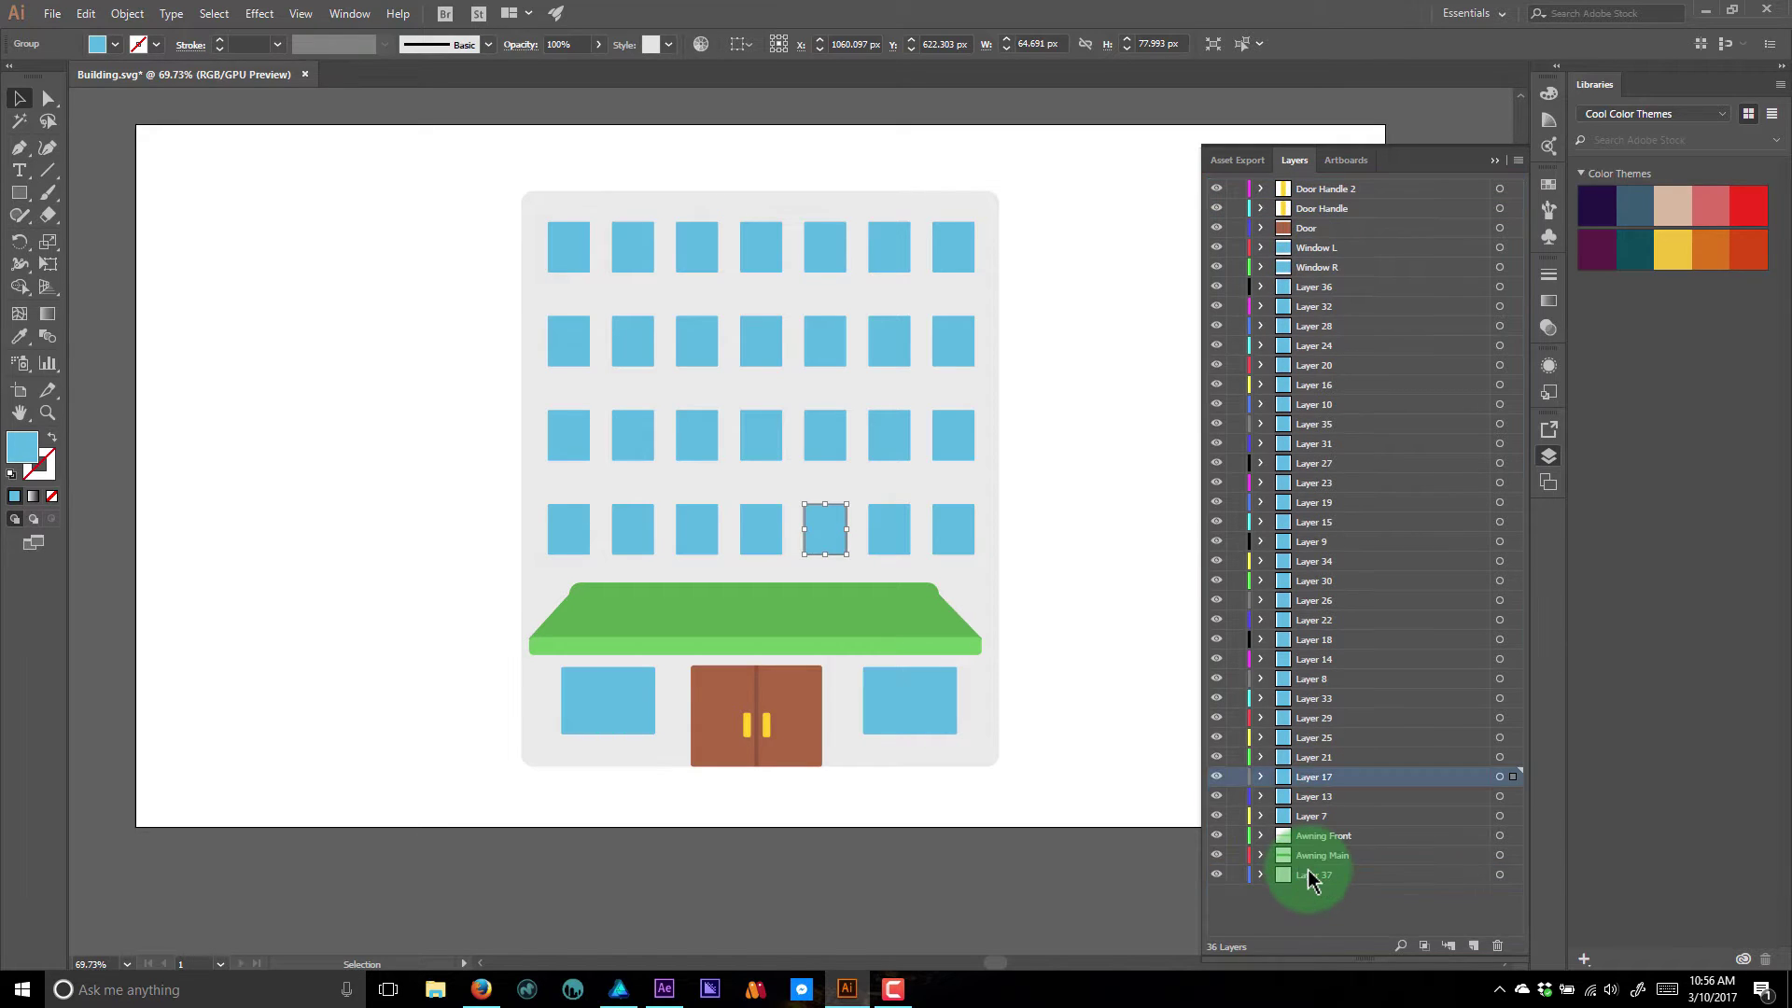
{"action": "left_click", "coordinate": [1286, 325]}
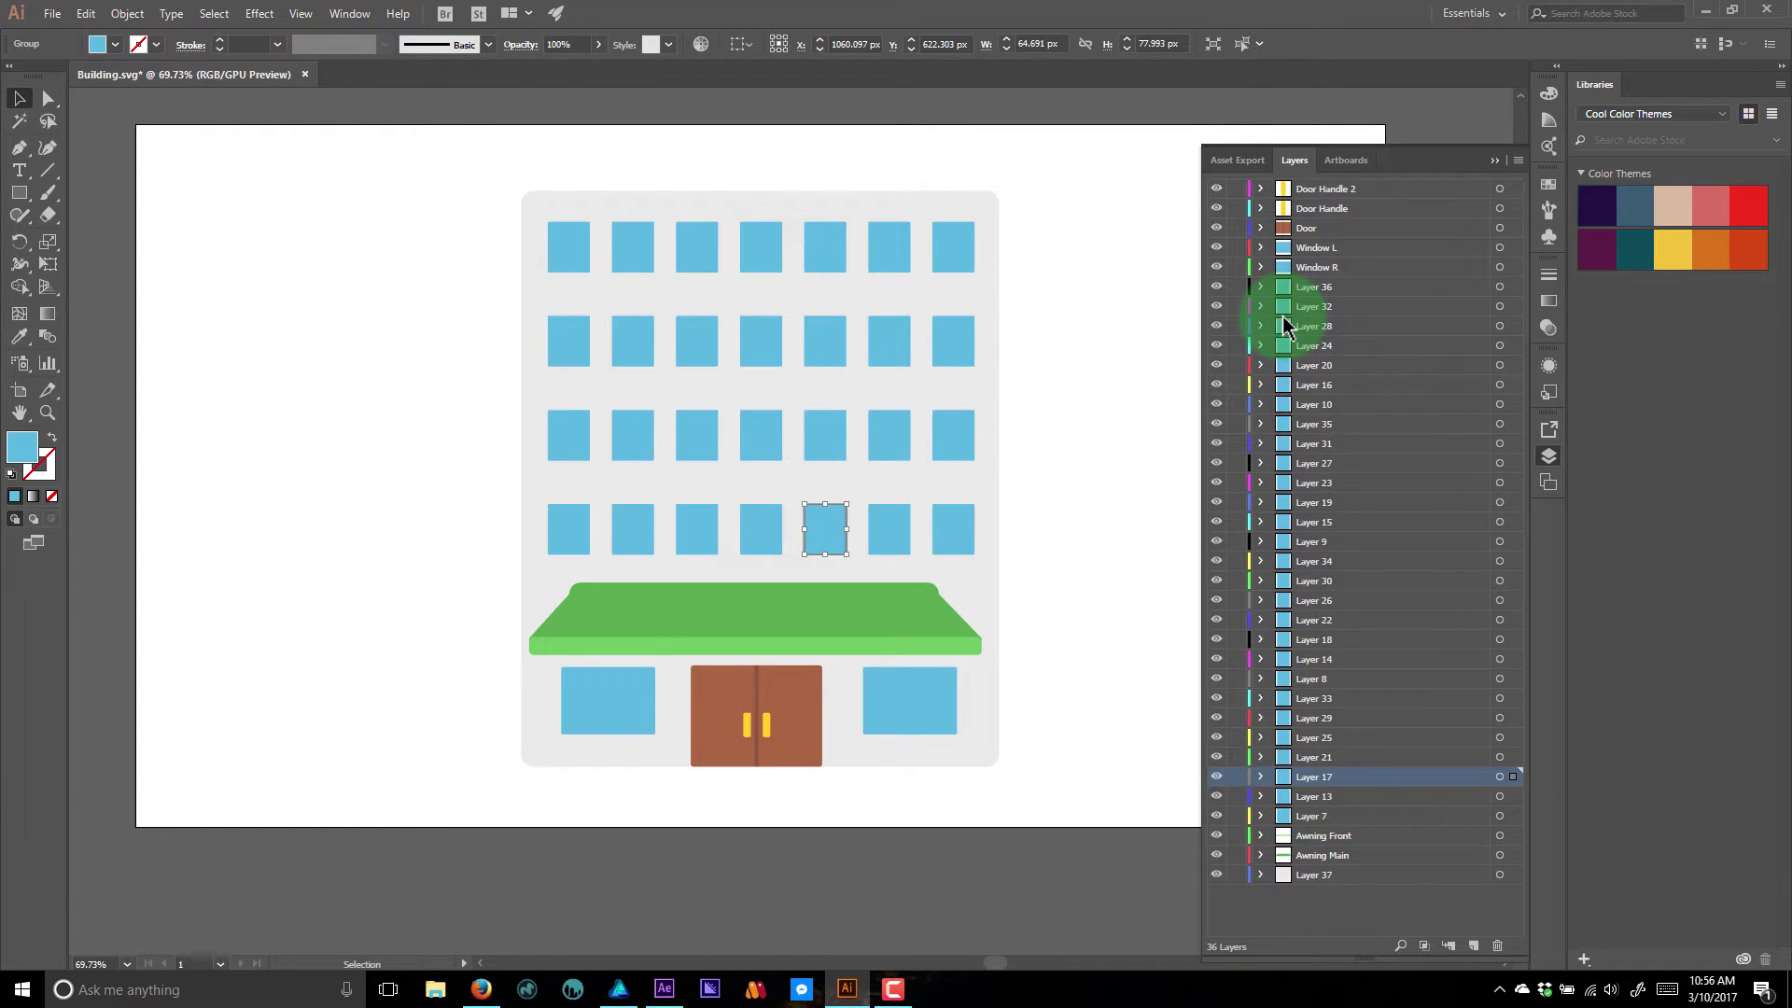
- Move Window L to the top of the layer stack and the Door layer directly below it
{"action": "left_click", "coordinate": [1297, 248]}
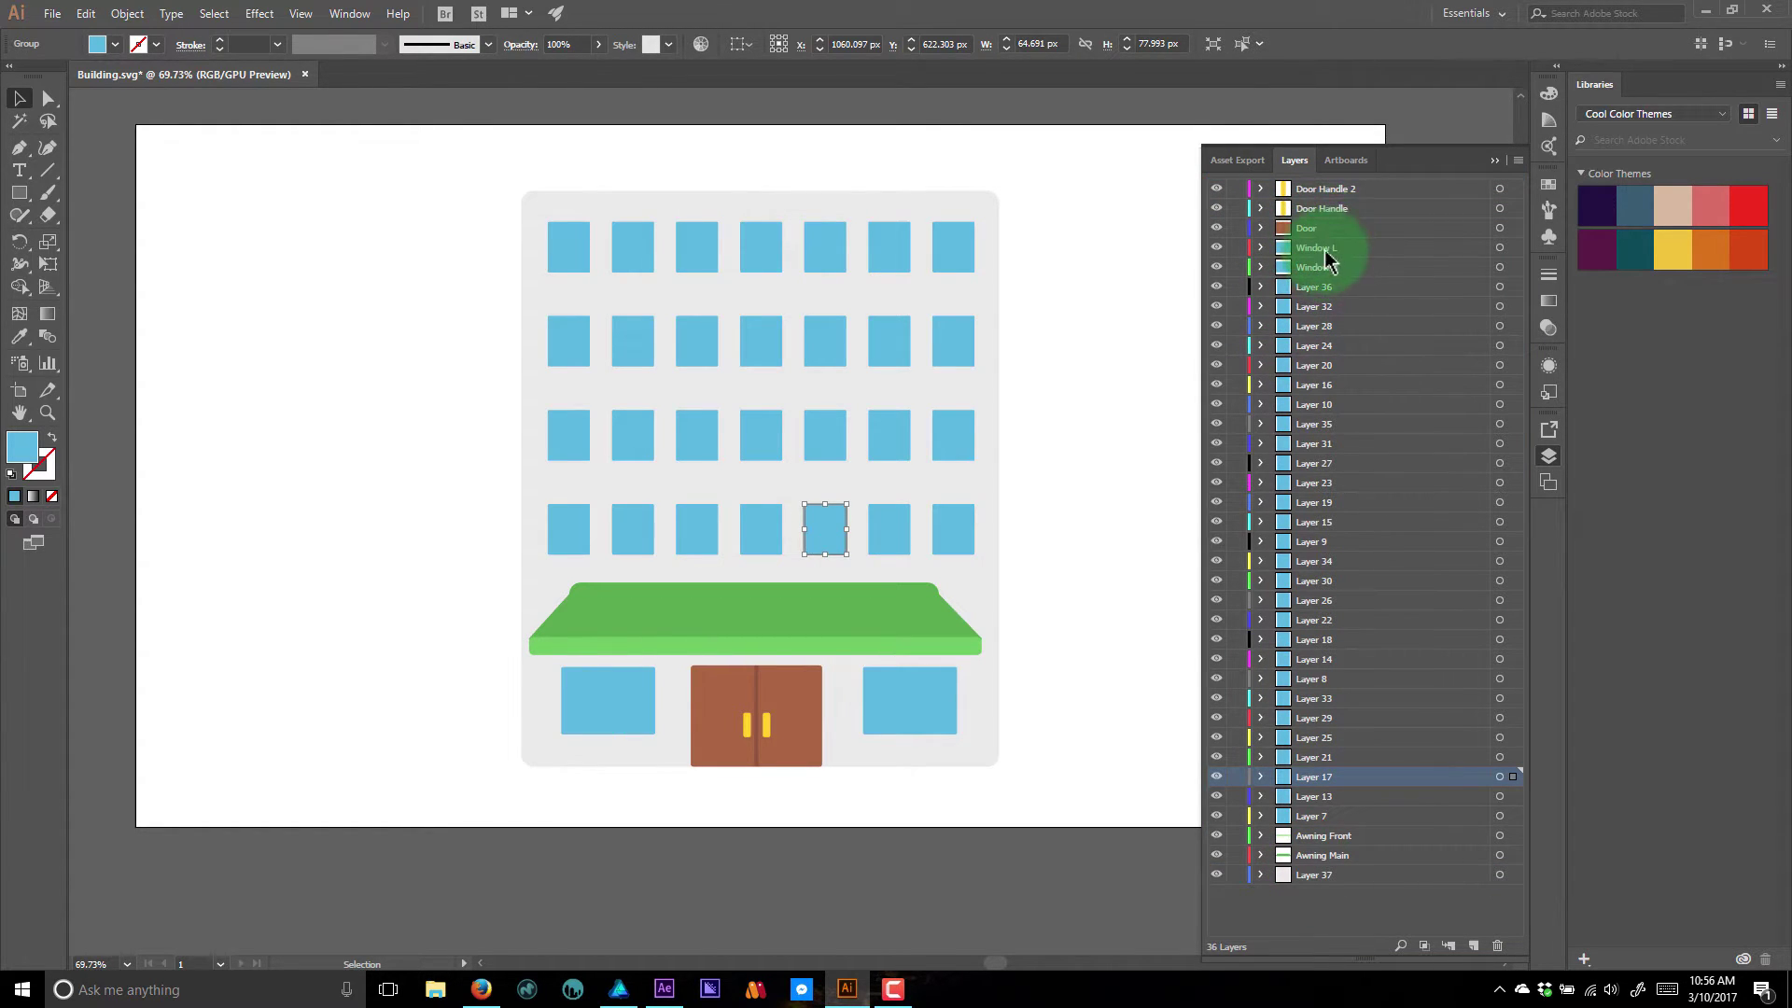
{"action": "left_click", "coordinate": [1331, 261]}
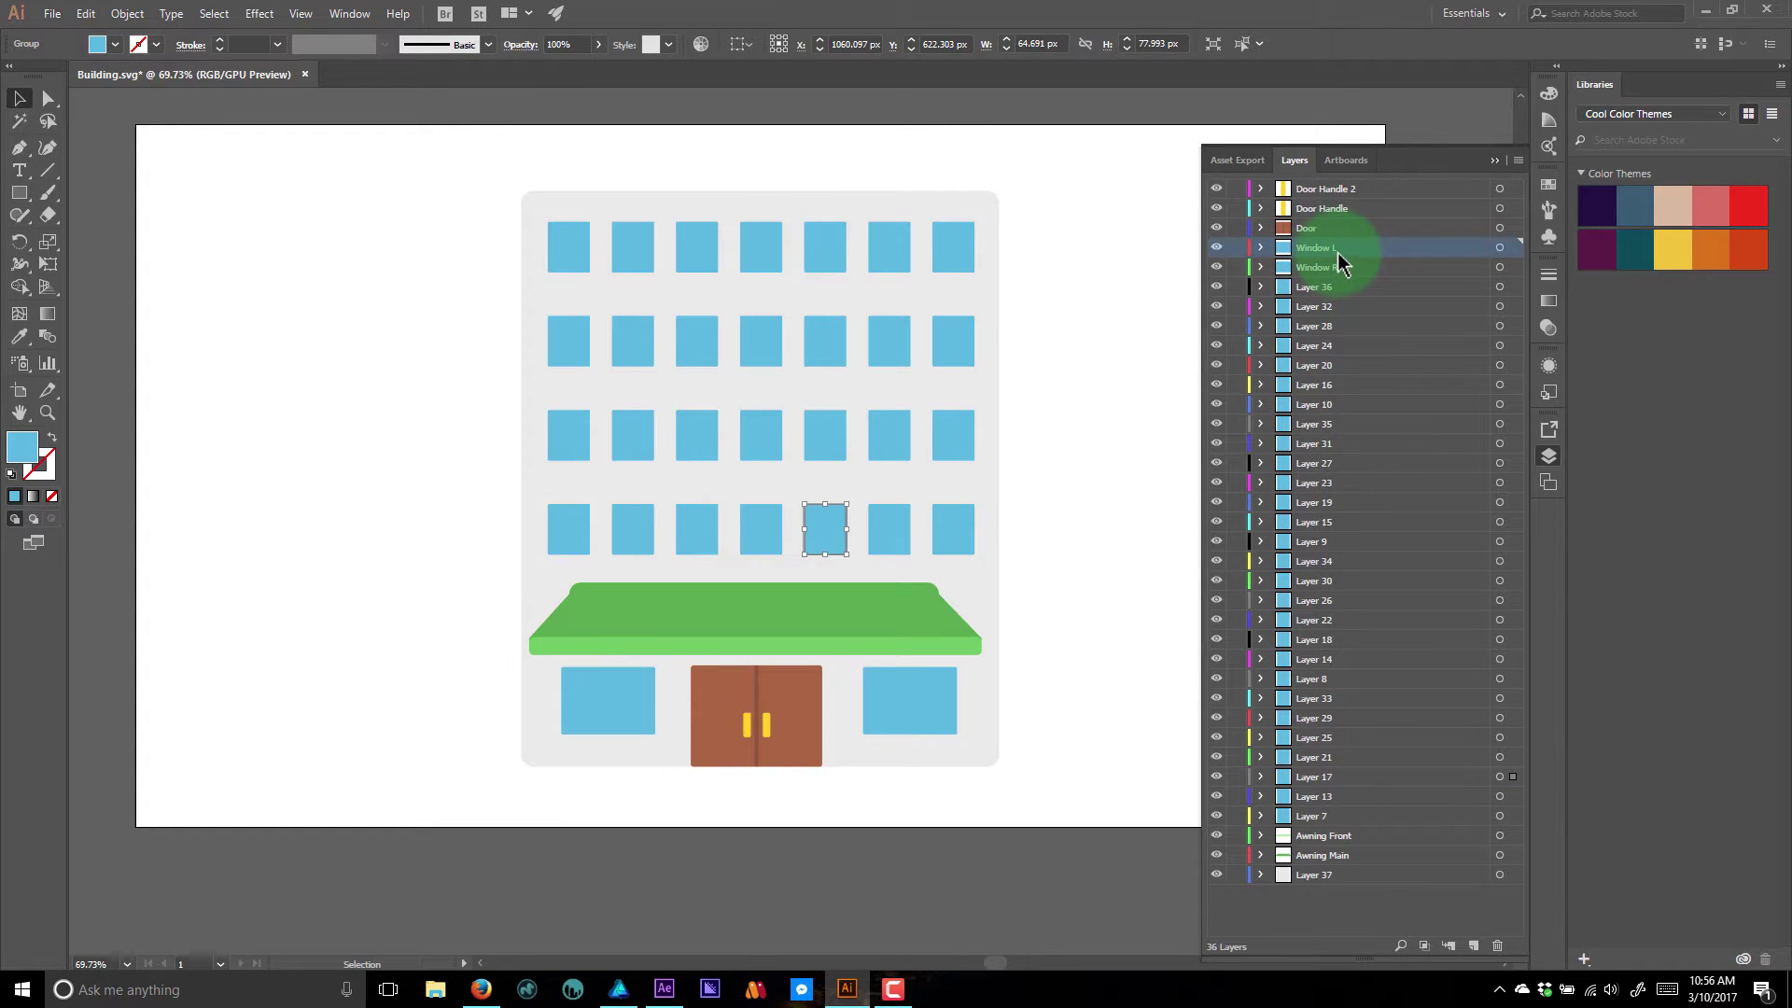
{"action": "left_click_drag", "start_coordinate": [1341, 262], "coordinate": [1325, 189]}
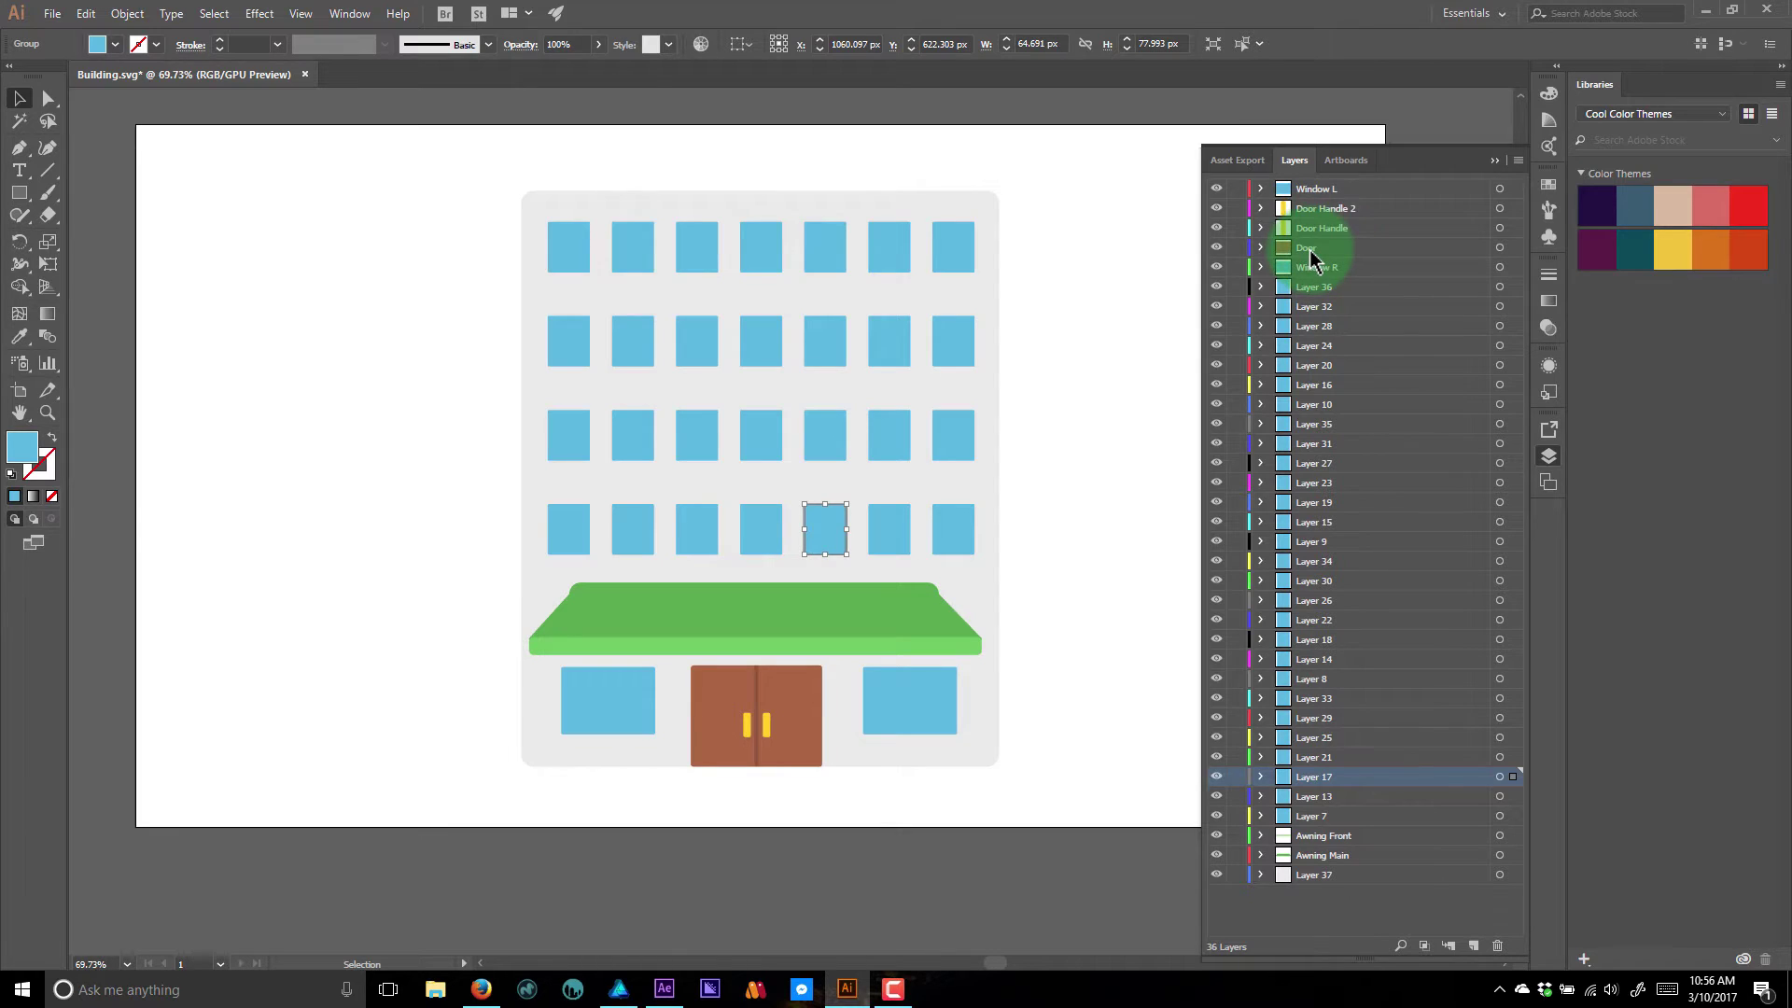
{"action": "mouse_move", "coordinate": [1311, 261]}
{"action": "left_mouse_down"}
{"action": "mouse_move", "coordinate": [1320, 200]}
{"action": "mouse_move", "coordinate": [1324, 245]}
{"action": "left_mouse_up"}
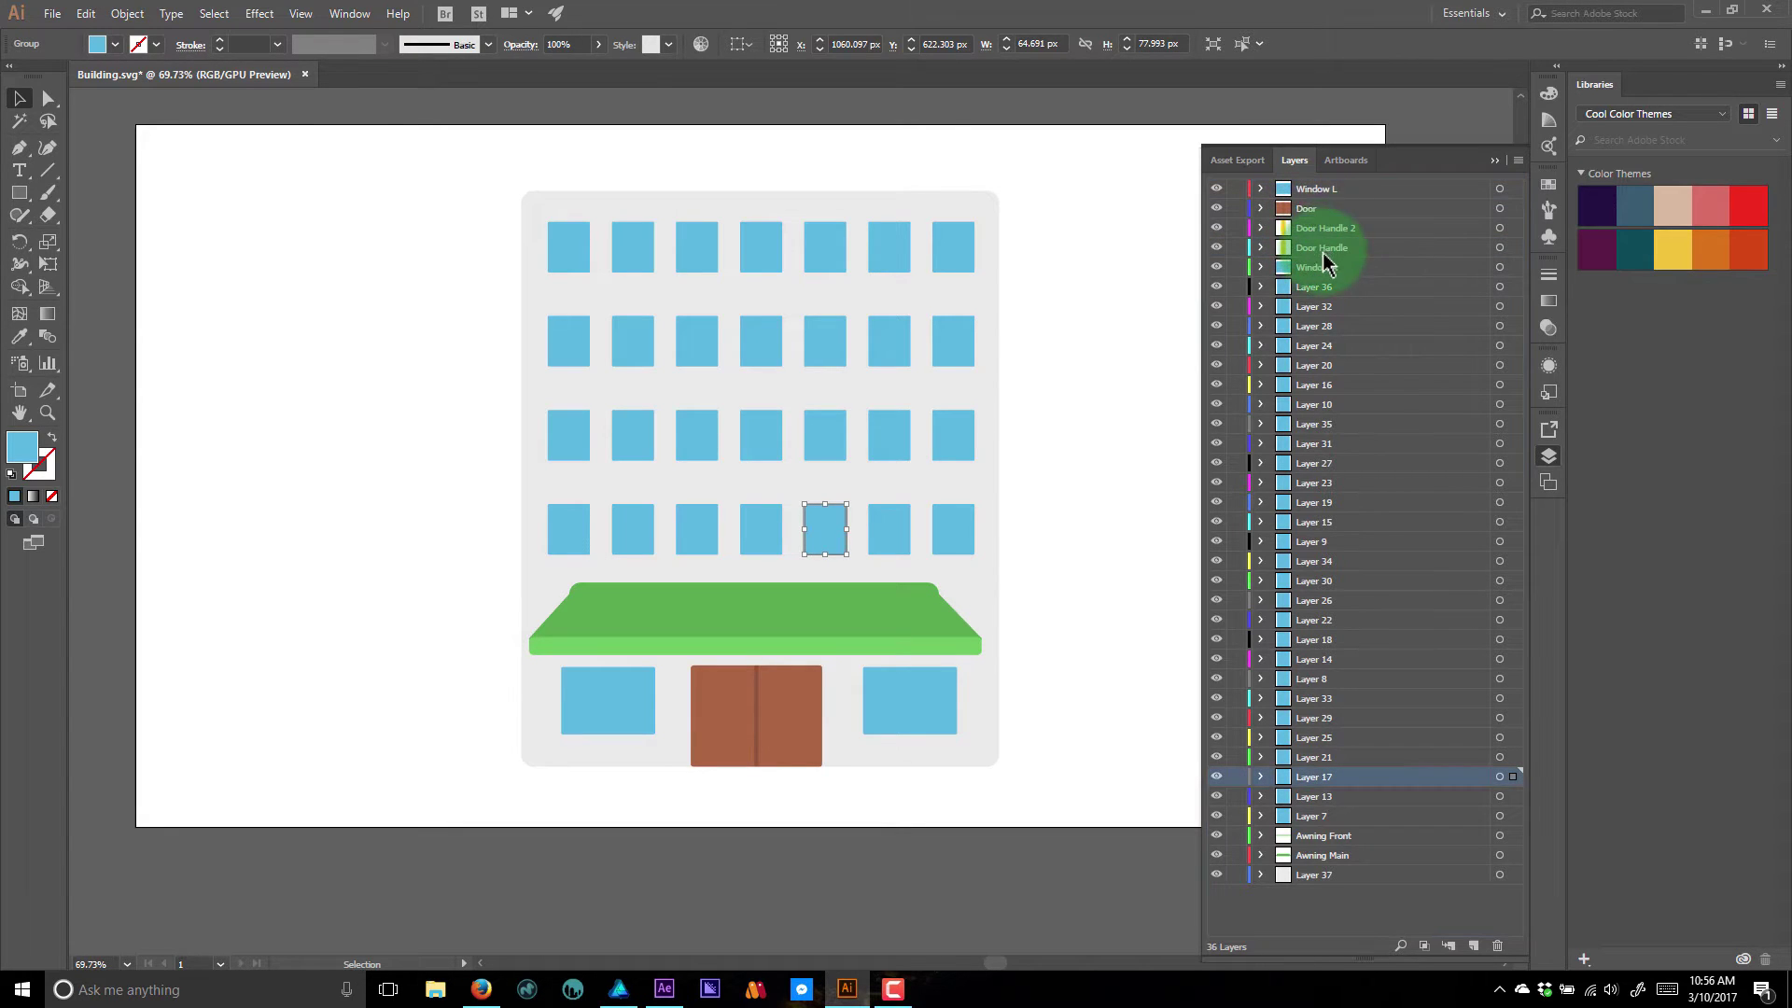
- Move the block of layers from Window L through Window R to between Awning Main and Layer 37
{"action": "left_click", "coordinate": [1310, 188]}
{"action": "left_click", "coordinate": [1320, 270], "text": "shift"}
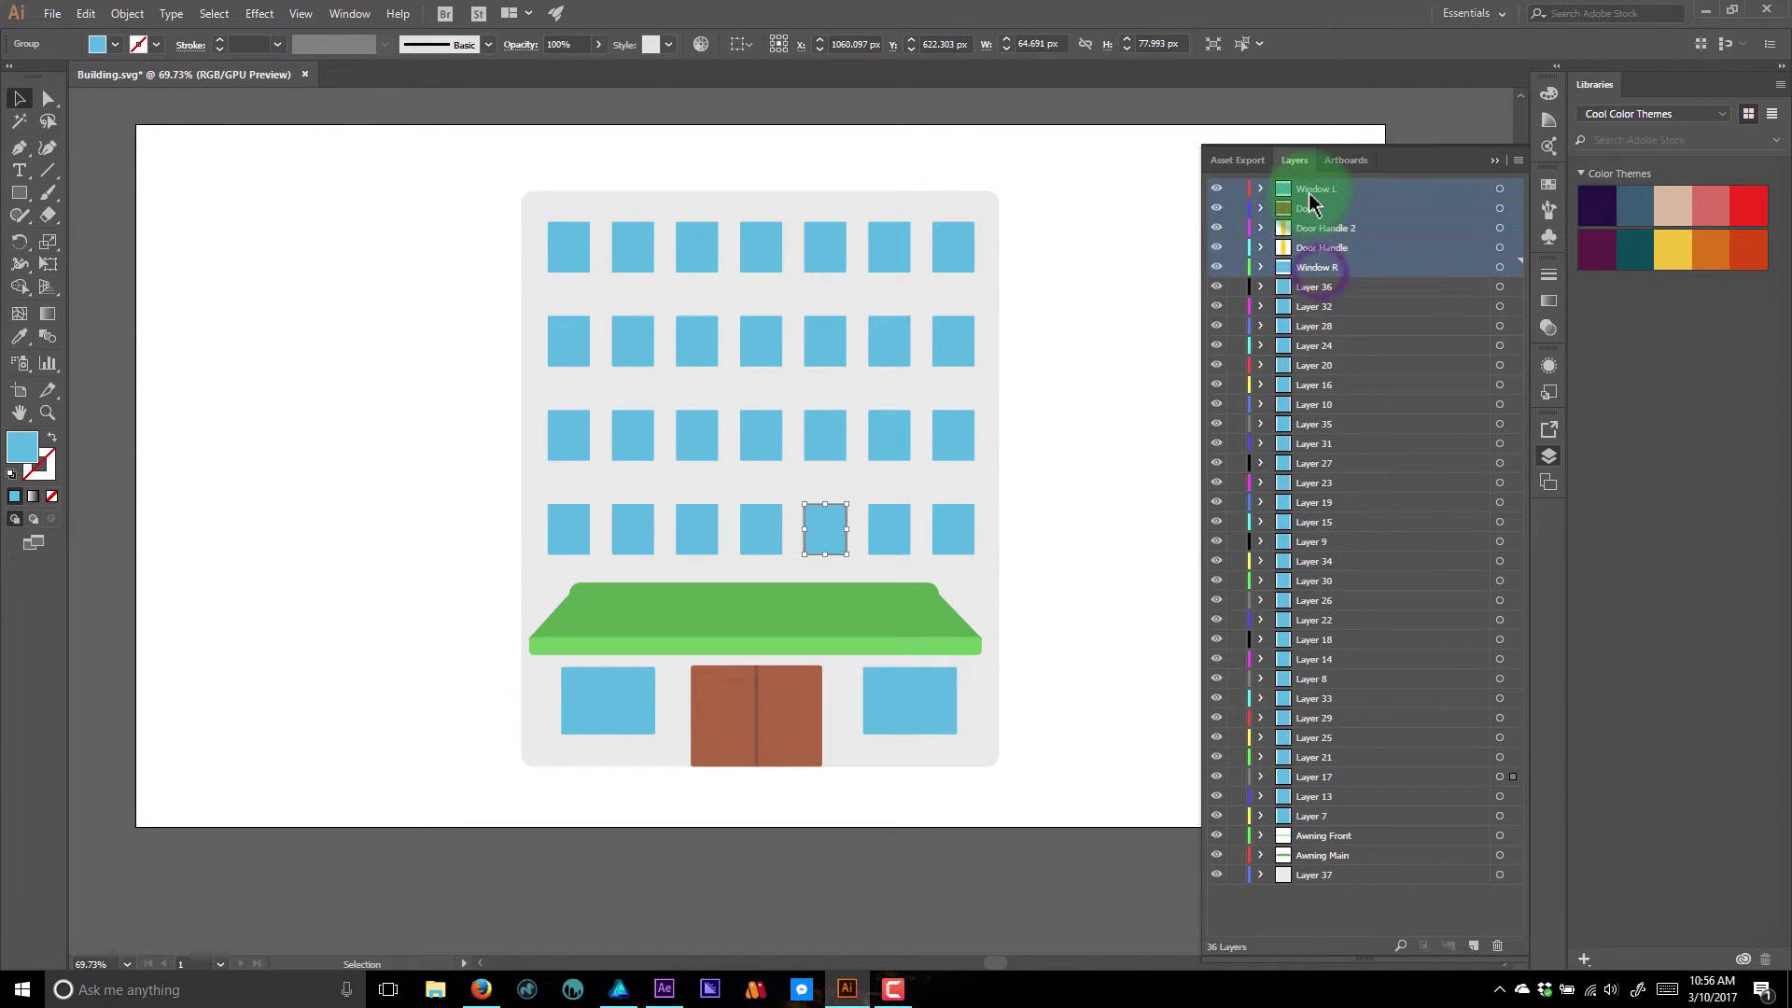
{"action": "left_click_drag", "start_coordinate": [1308, 189], "coordinate": [1332, 863]}
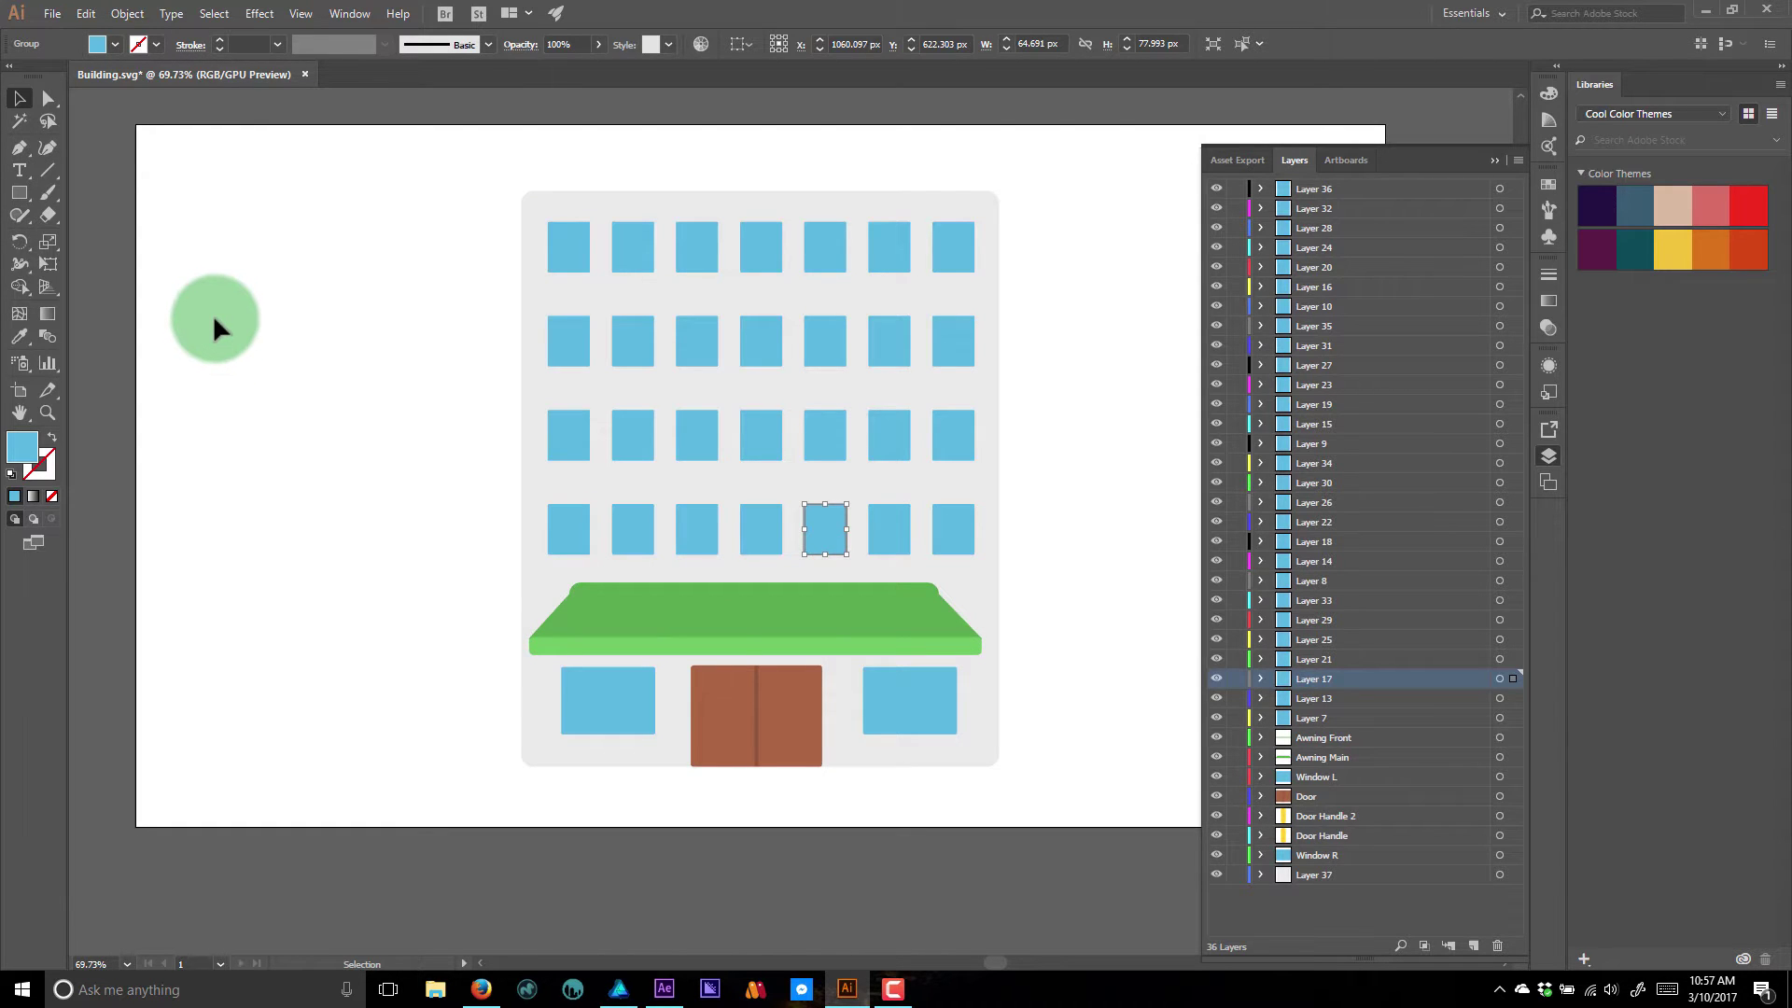
- Save the illustration to the Desktop as an Adobe Illustrator (*.AI) file named Building AI, accepting the Illustrator CC version options
{"action": "key", "text": "ctrl+shift+s"}
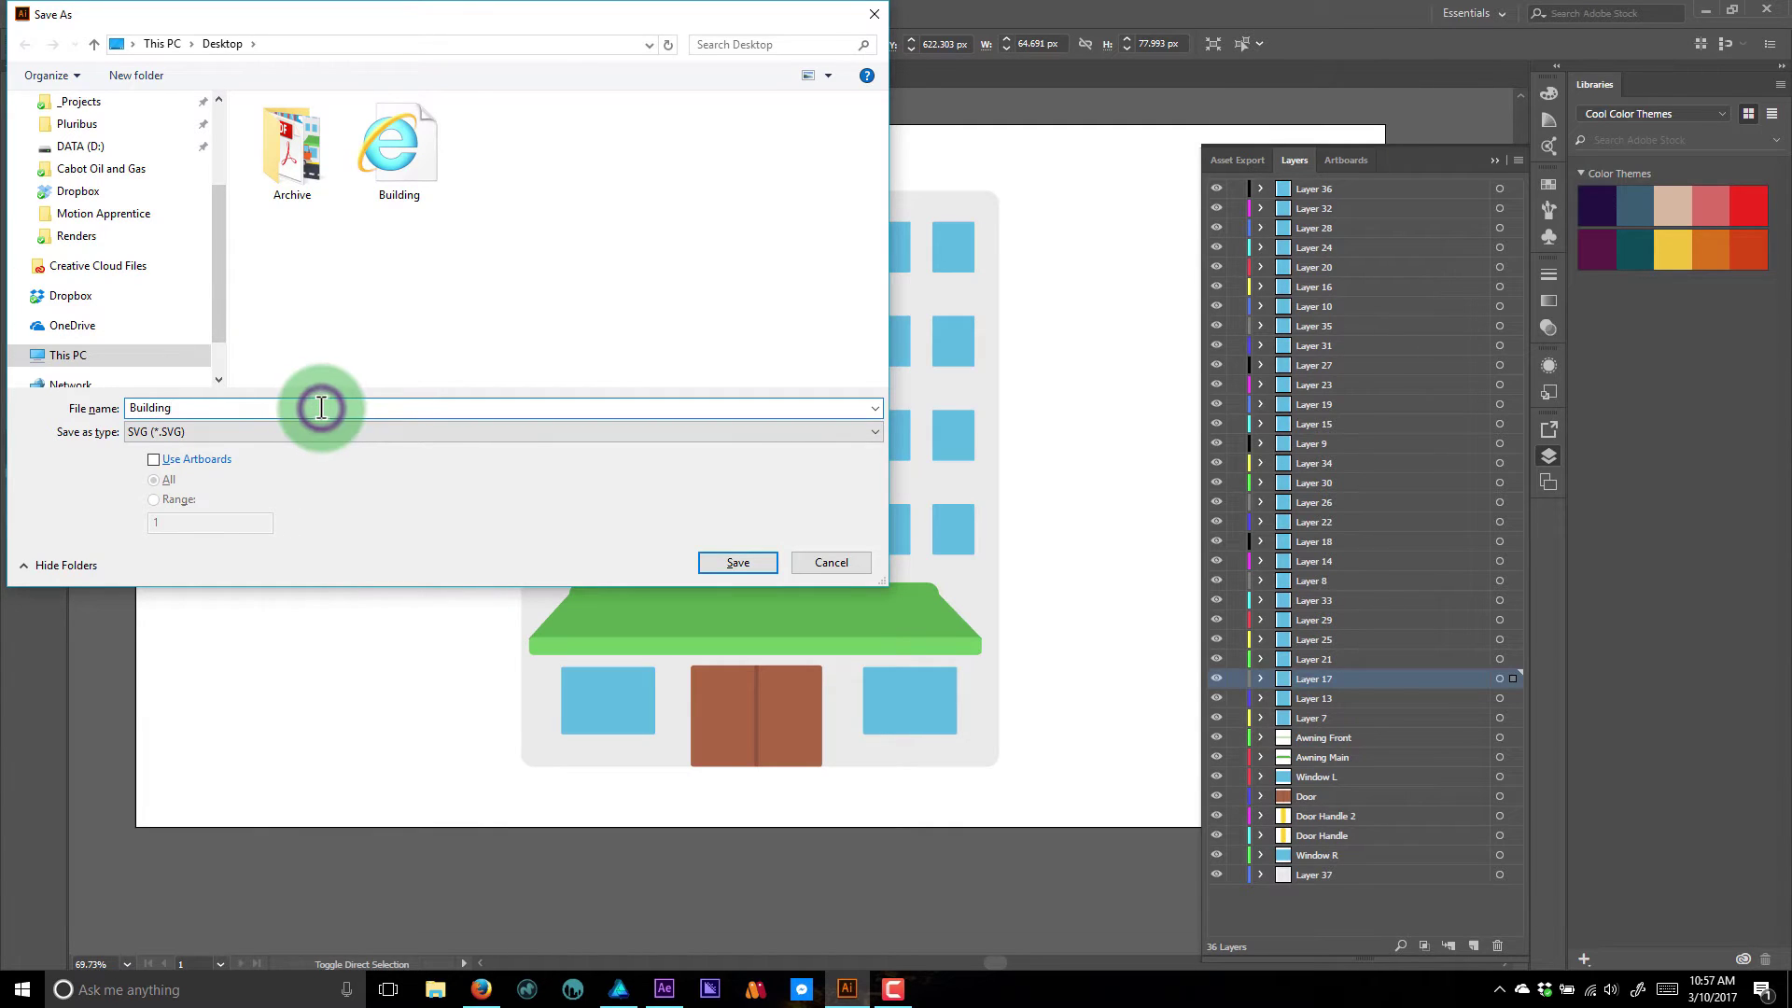
{"action": "left_click", "coordinate": [390, 432]}
{"action": "left_click", "coordinate": [388, 461]}
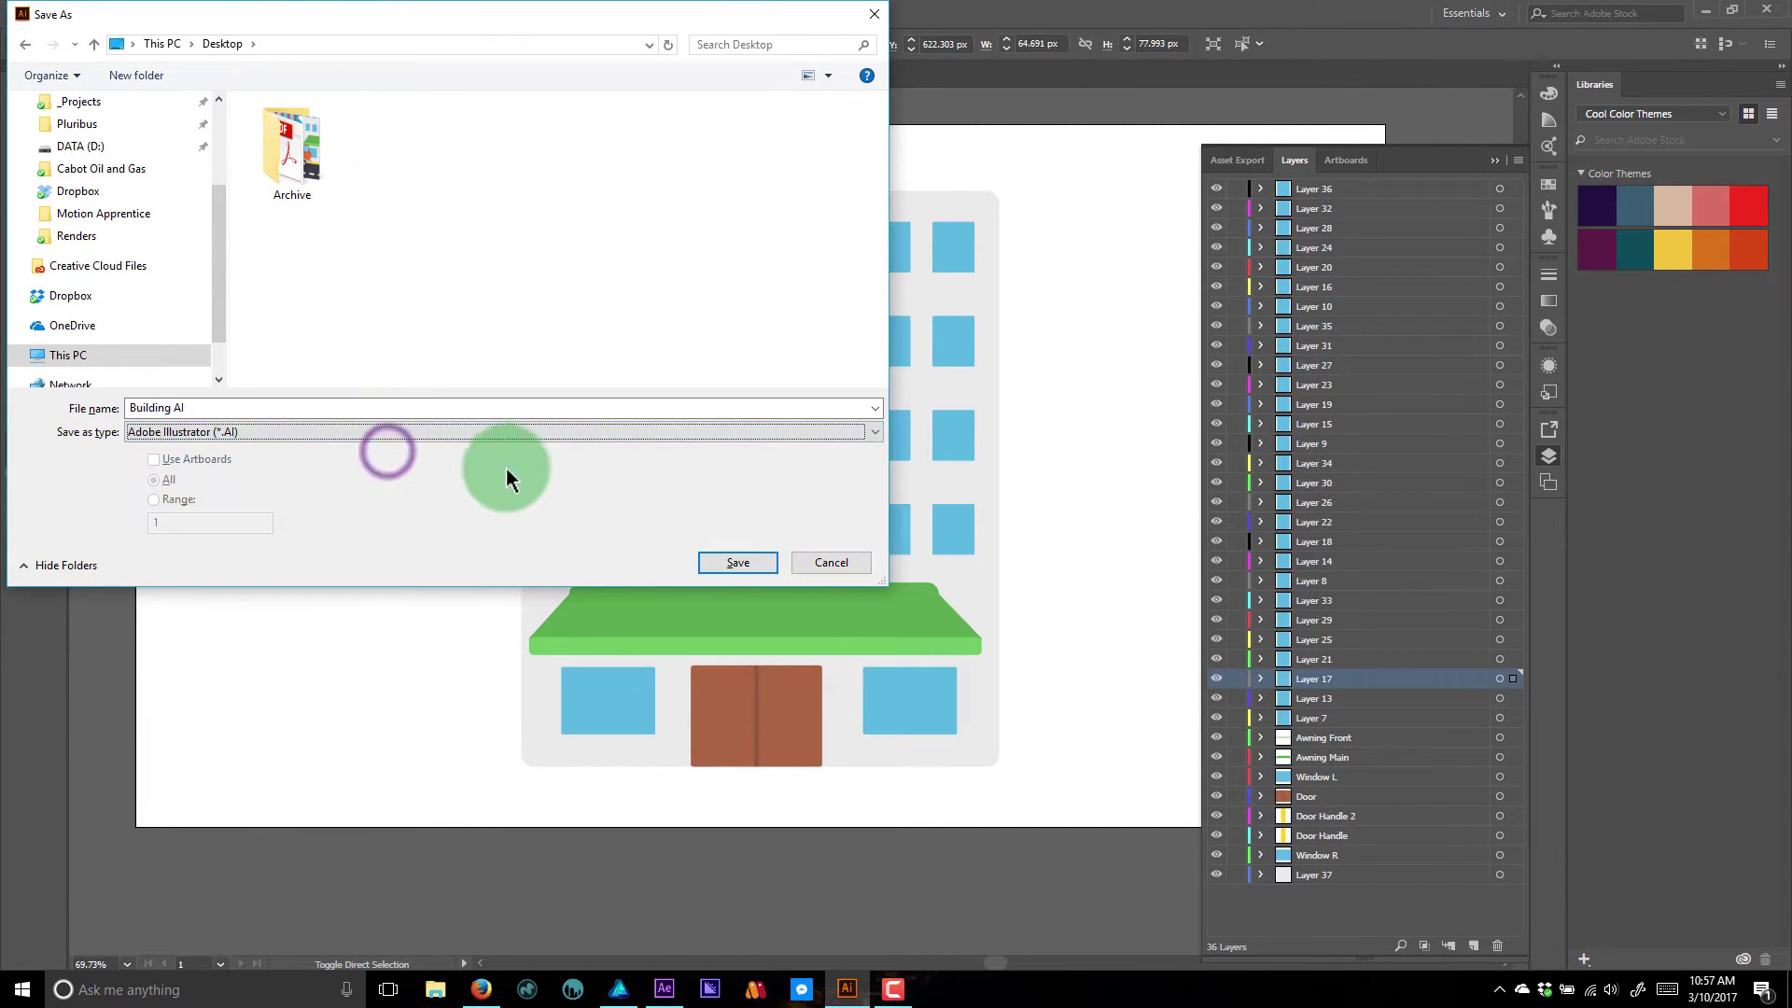
{"action": "left_click", "coordinate": [759, 565]}
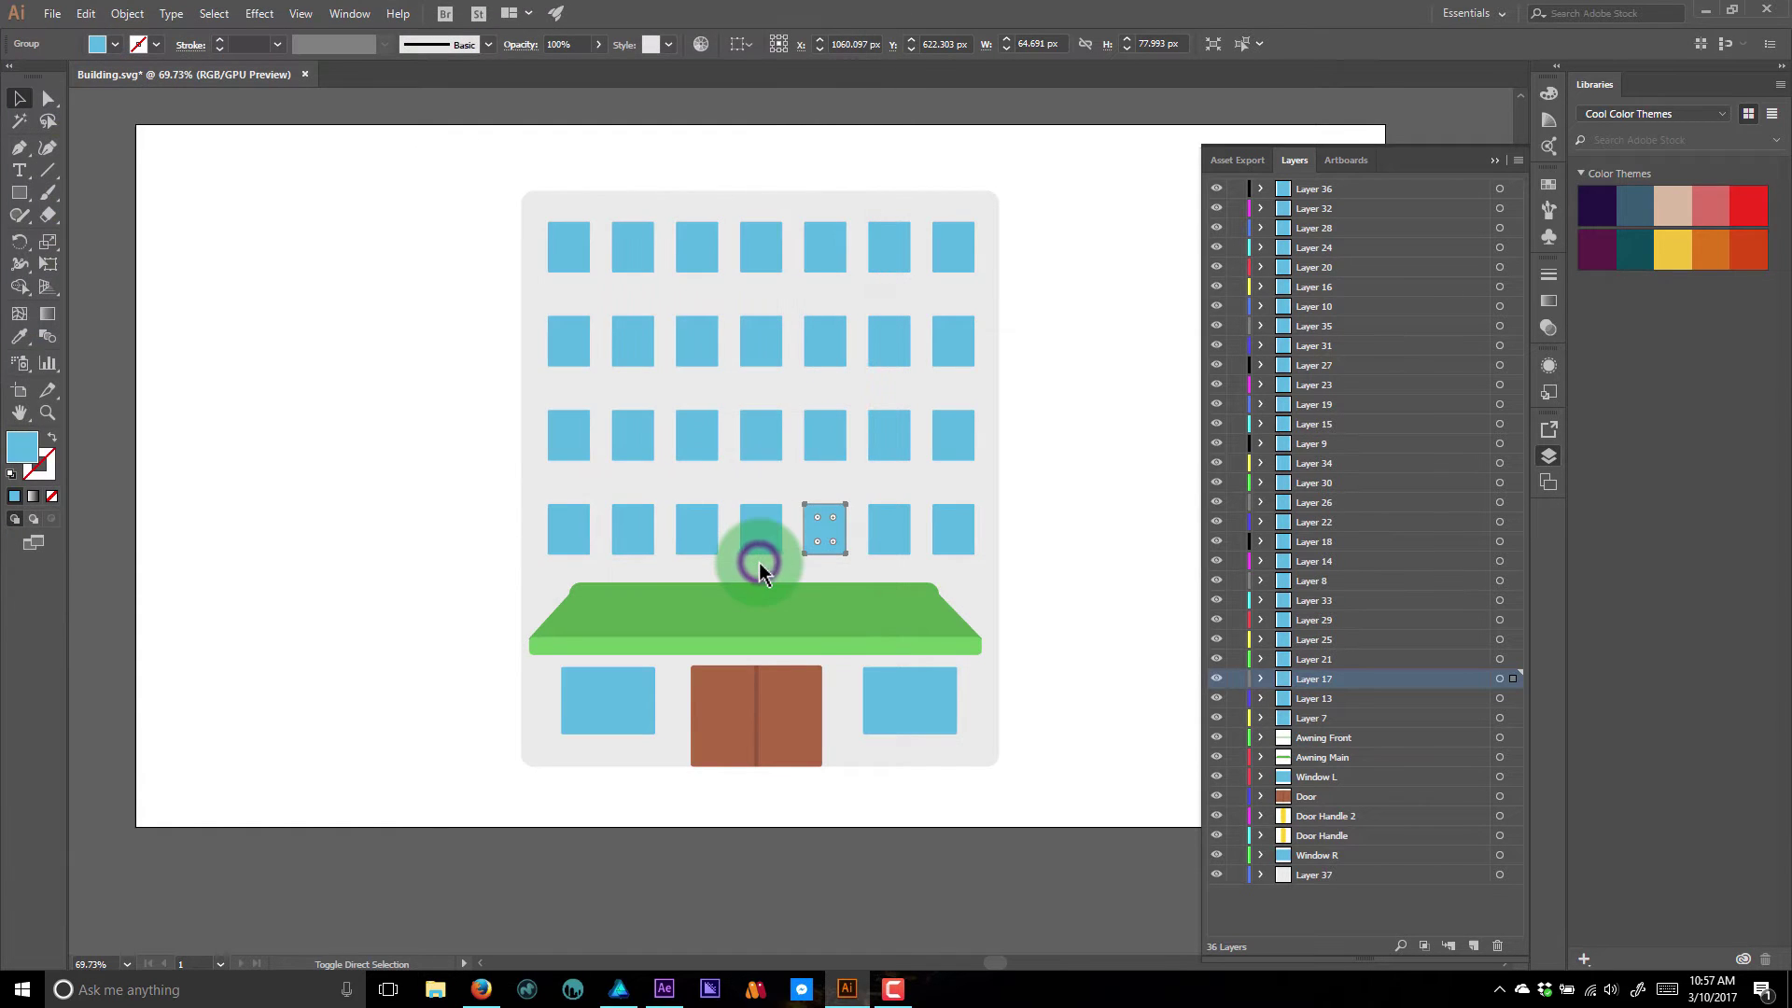
{"action": "left_click", "coordinate": [660, 658]}
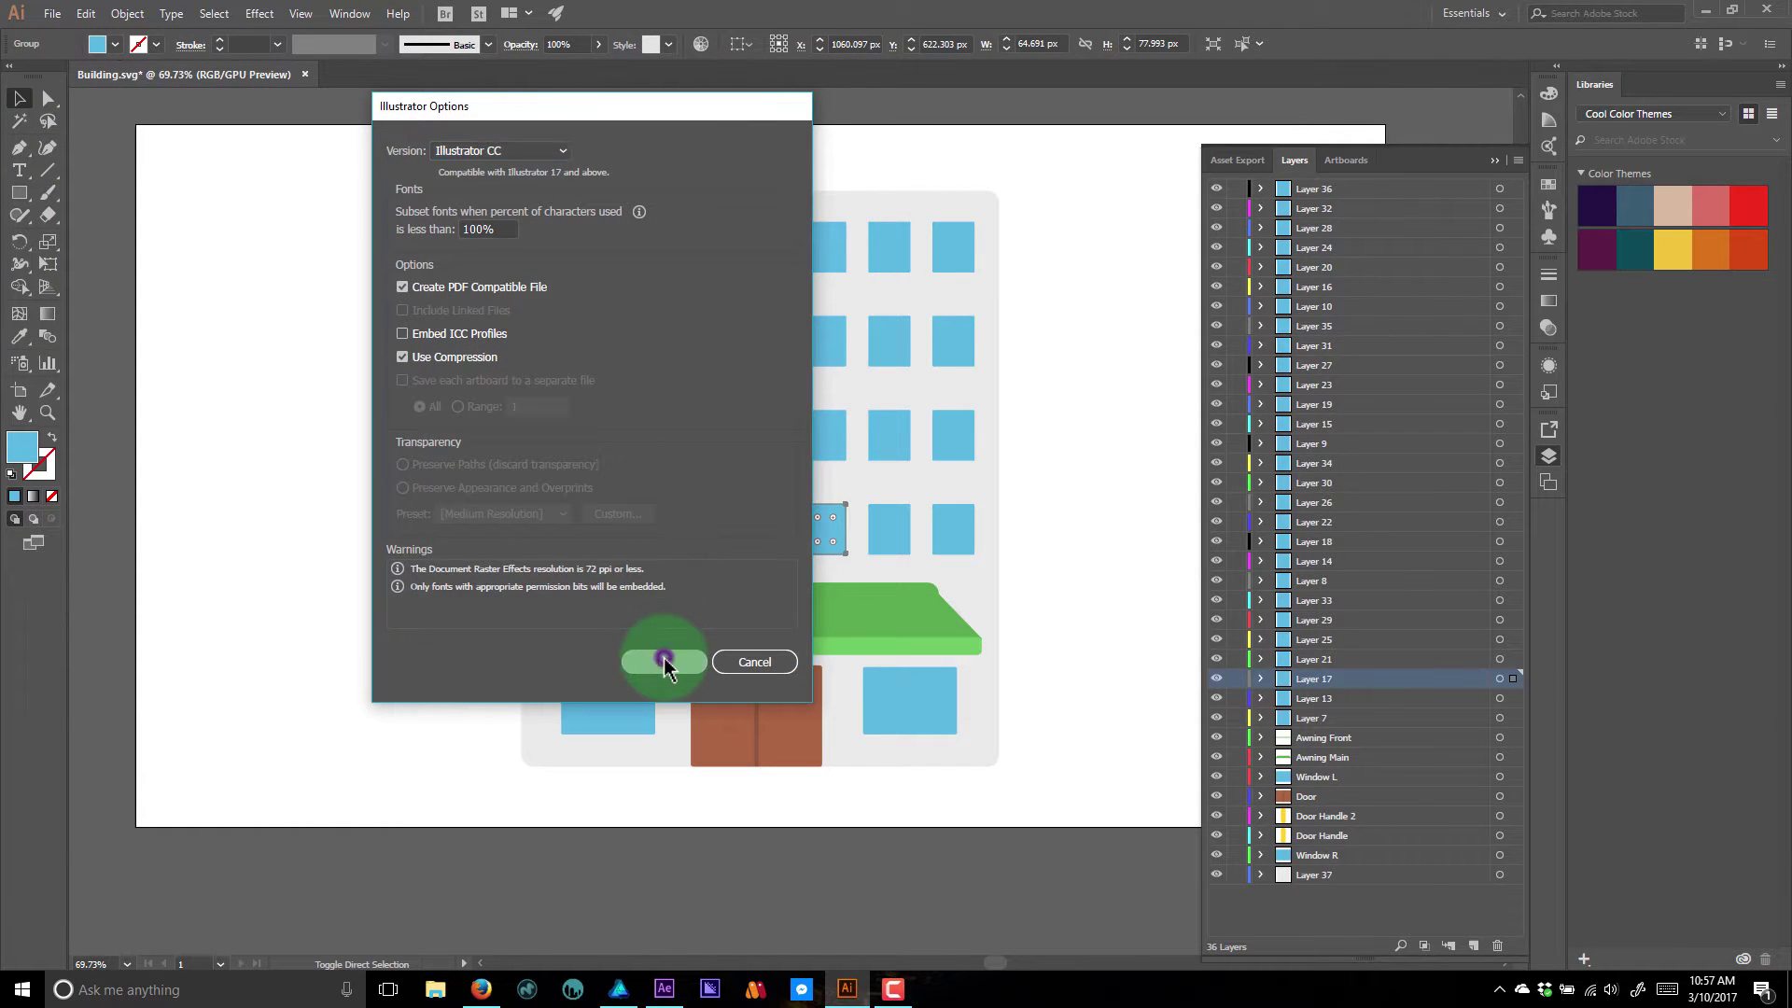
- Switch to After Effects, import the Building AI file as Composition - Retain Layer Sizes, and open the imported composition with a taller timeline
{"action": "left_click", "coordinate": [665, 990]}
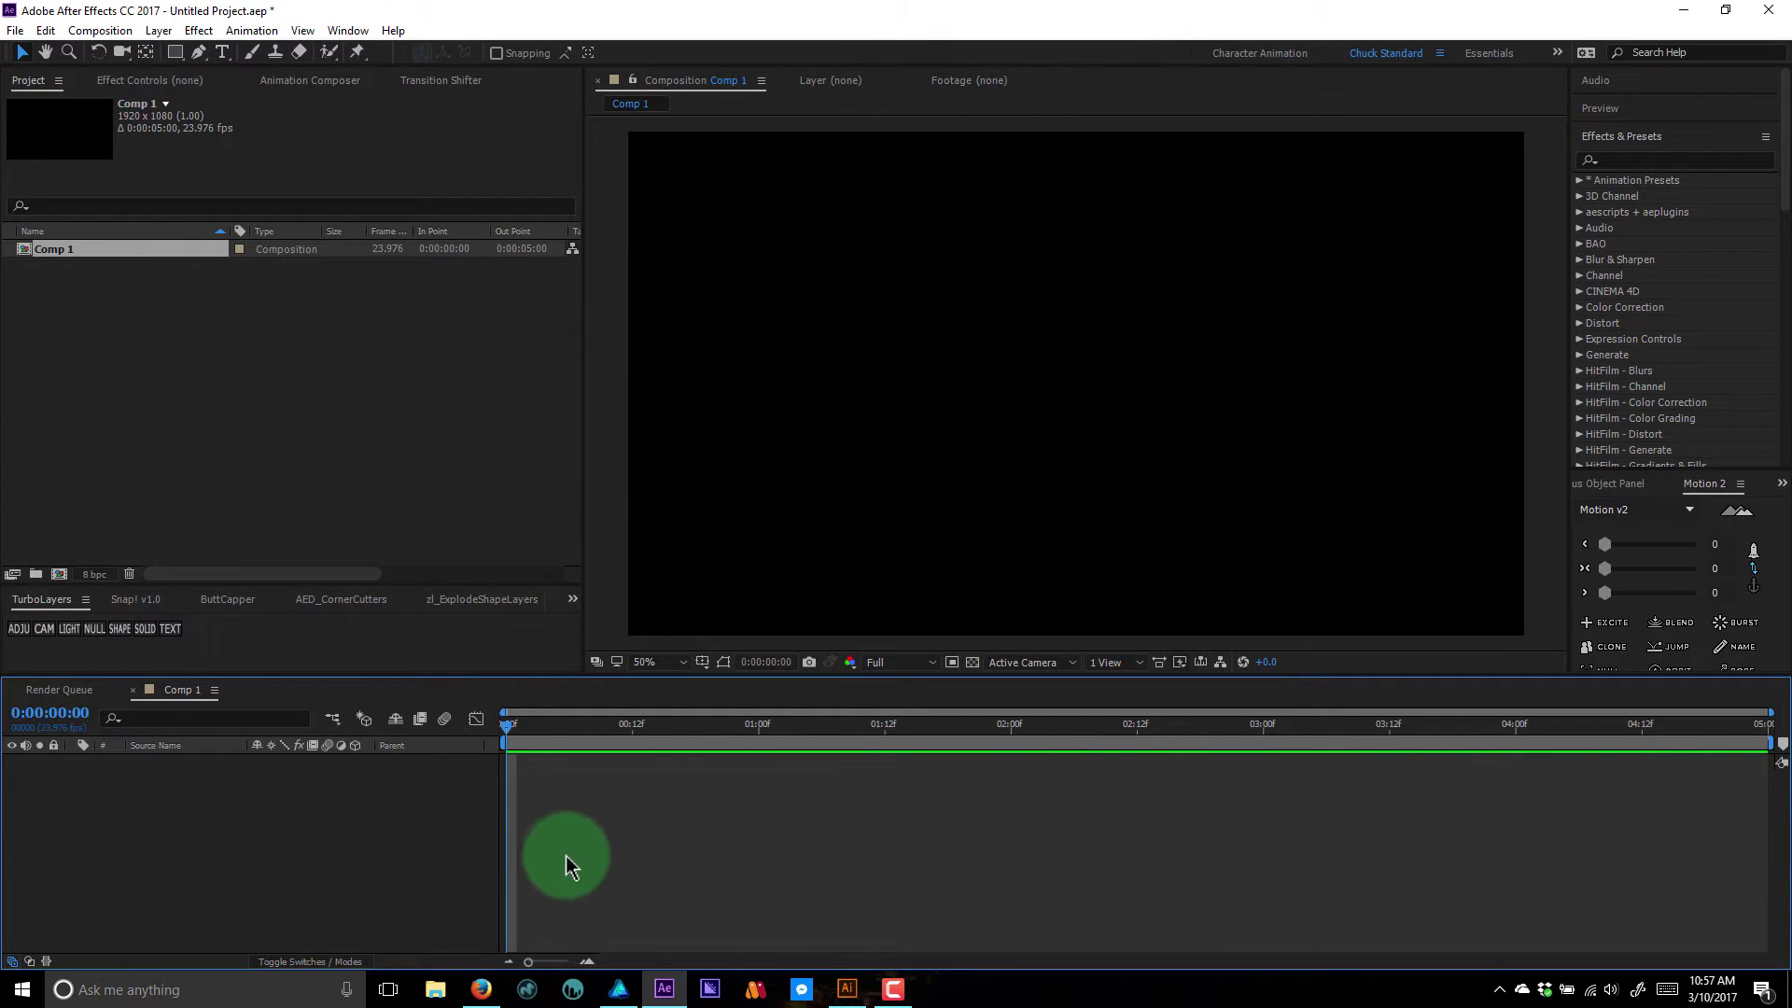
{"action": "double_click", "coordinate": [188, 366]}
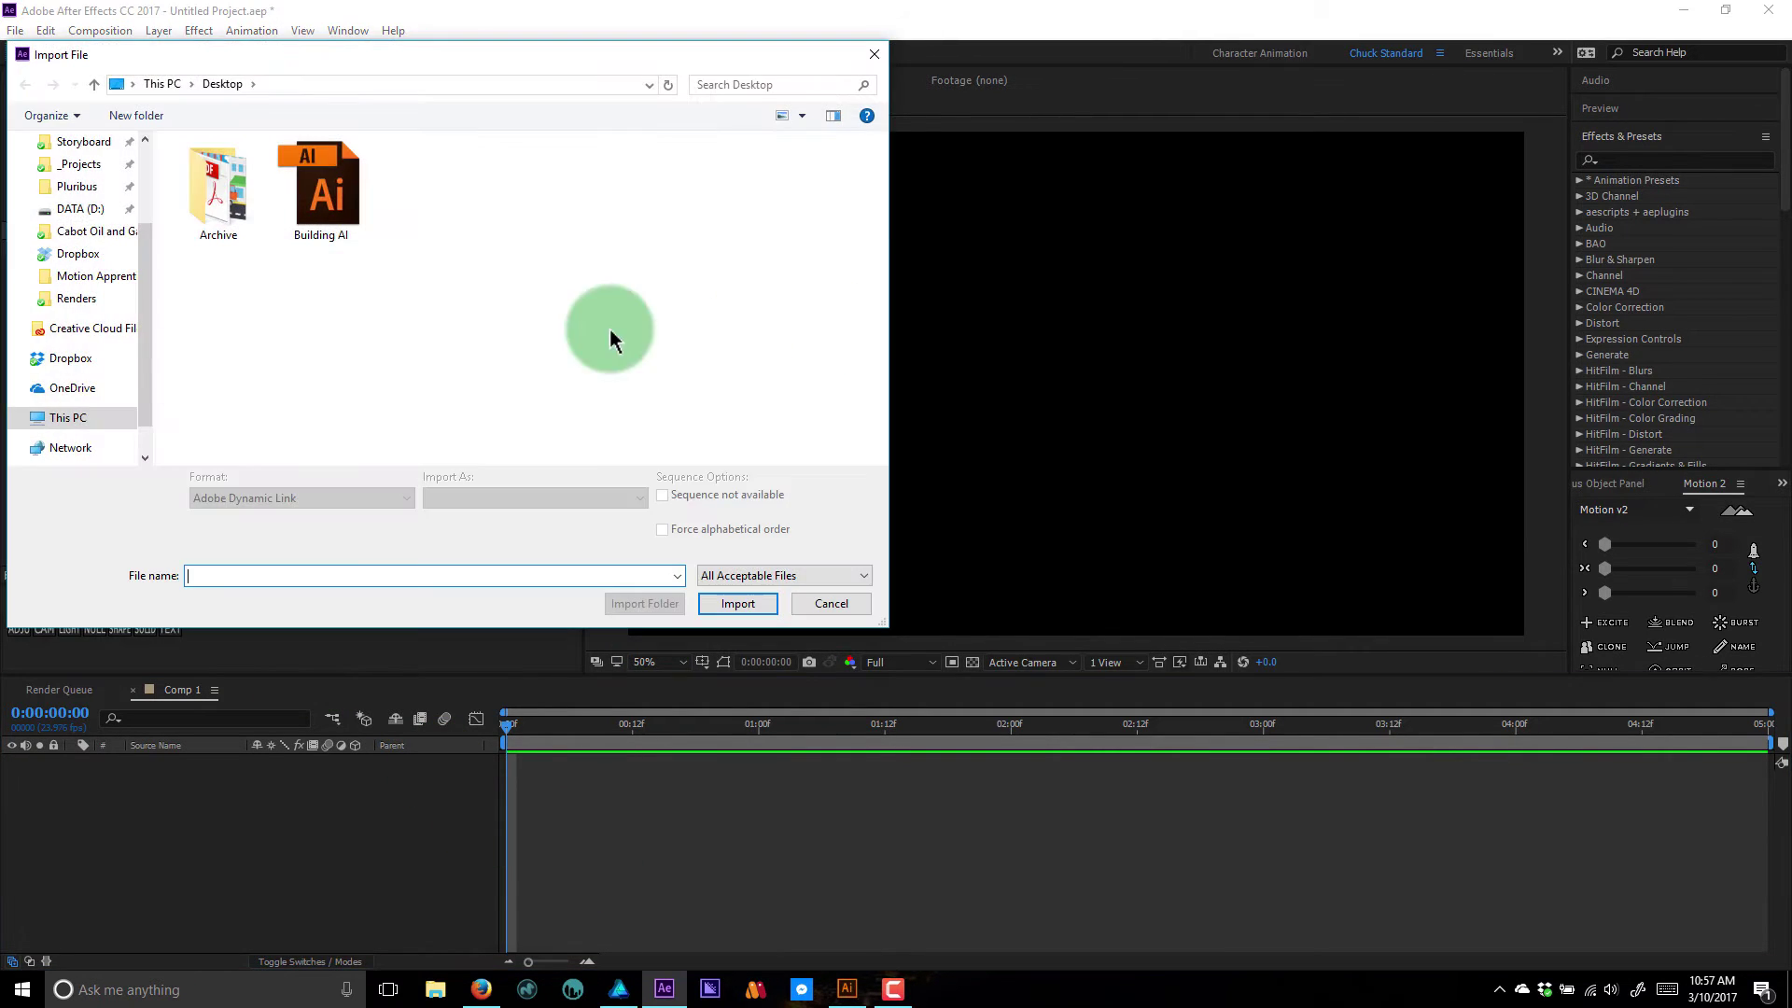
{"action": "left_click", "coordinate": [320, 191]}
{"action": "left_click", "coordinate": [594, 502]}
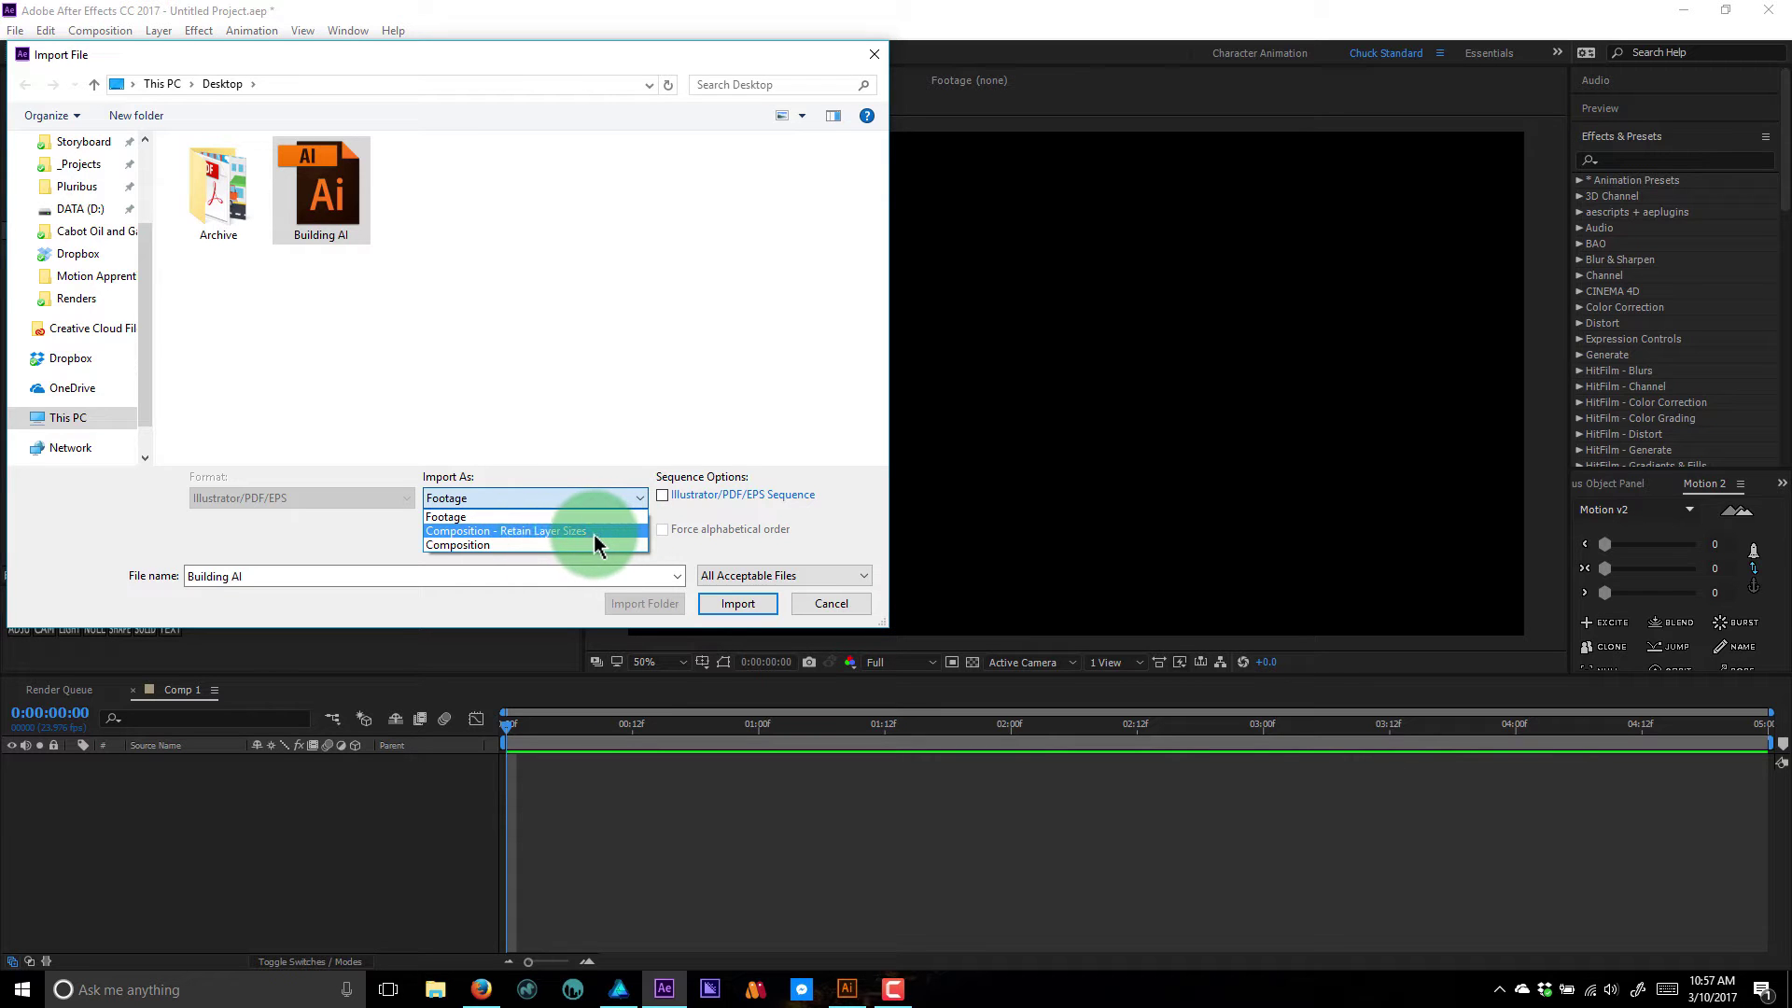
{"action": "left_click", "coordinate": [594, 534]}
{"action": "left_click", "coordinate": [747, 603]}
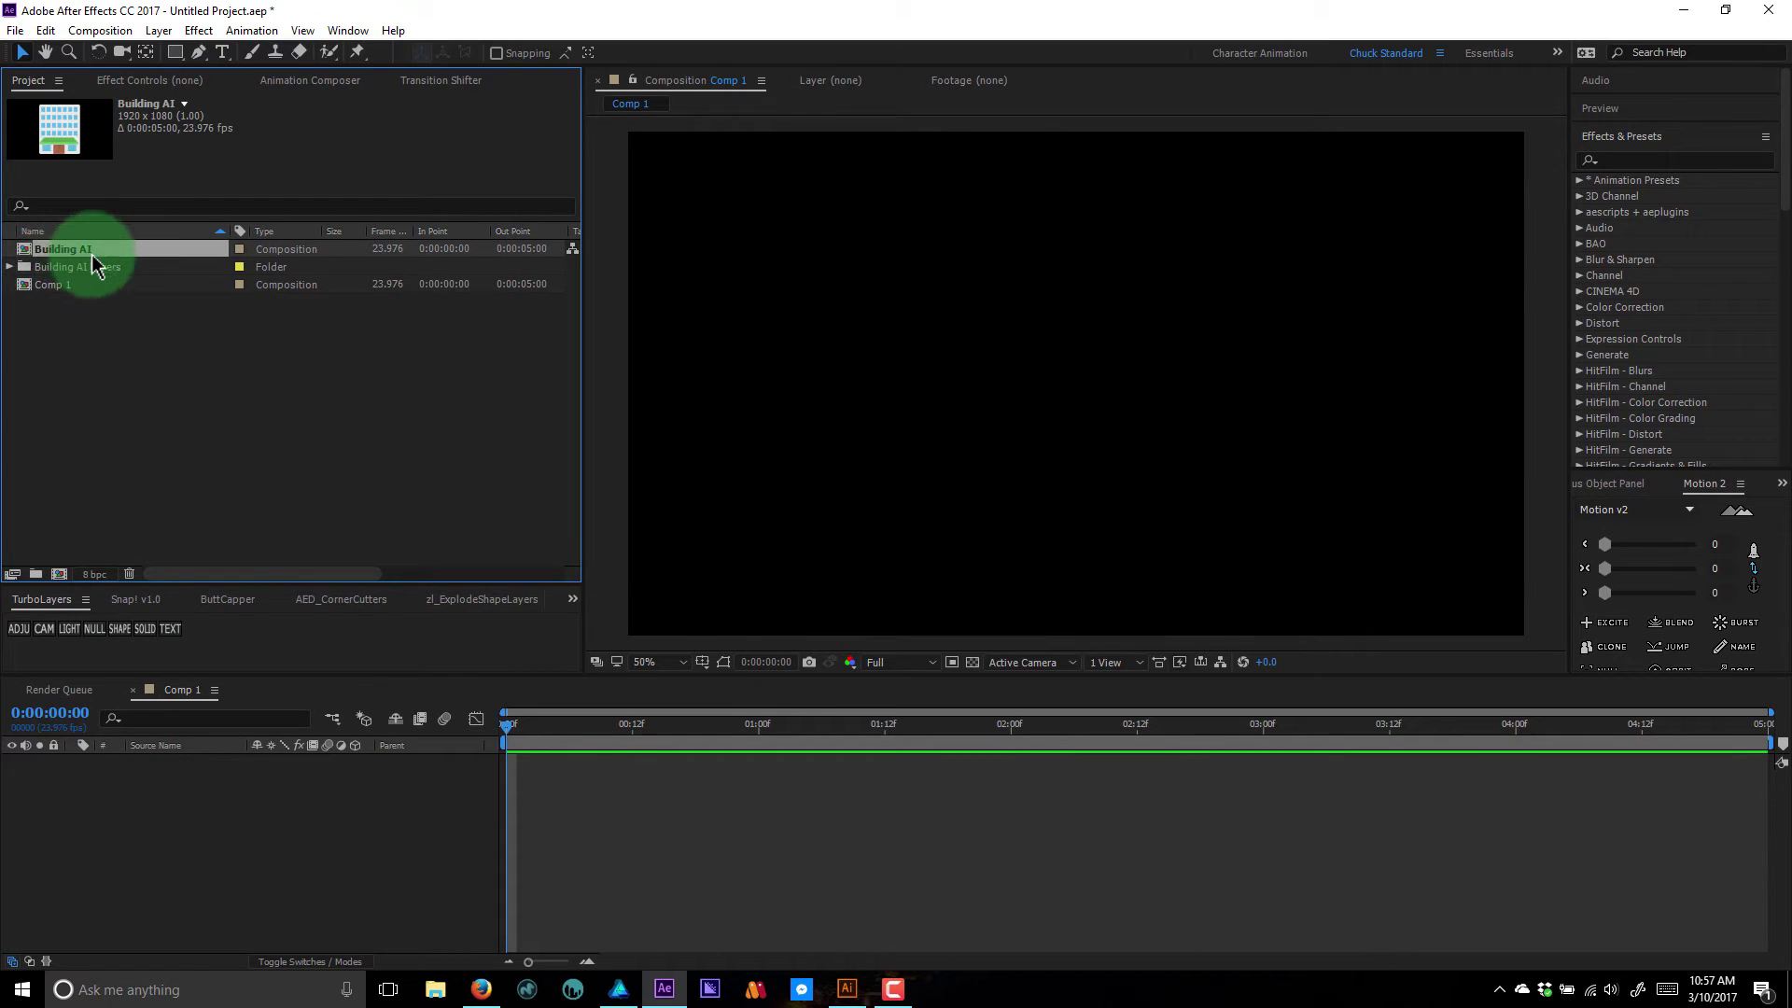
{"action": "double_click", "coordinate": [81, 252]}
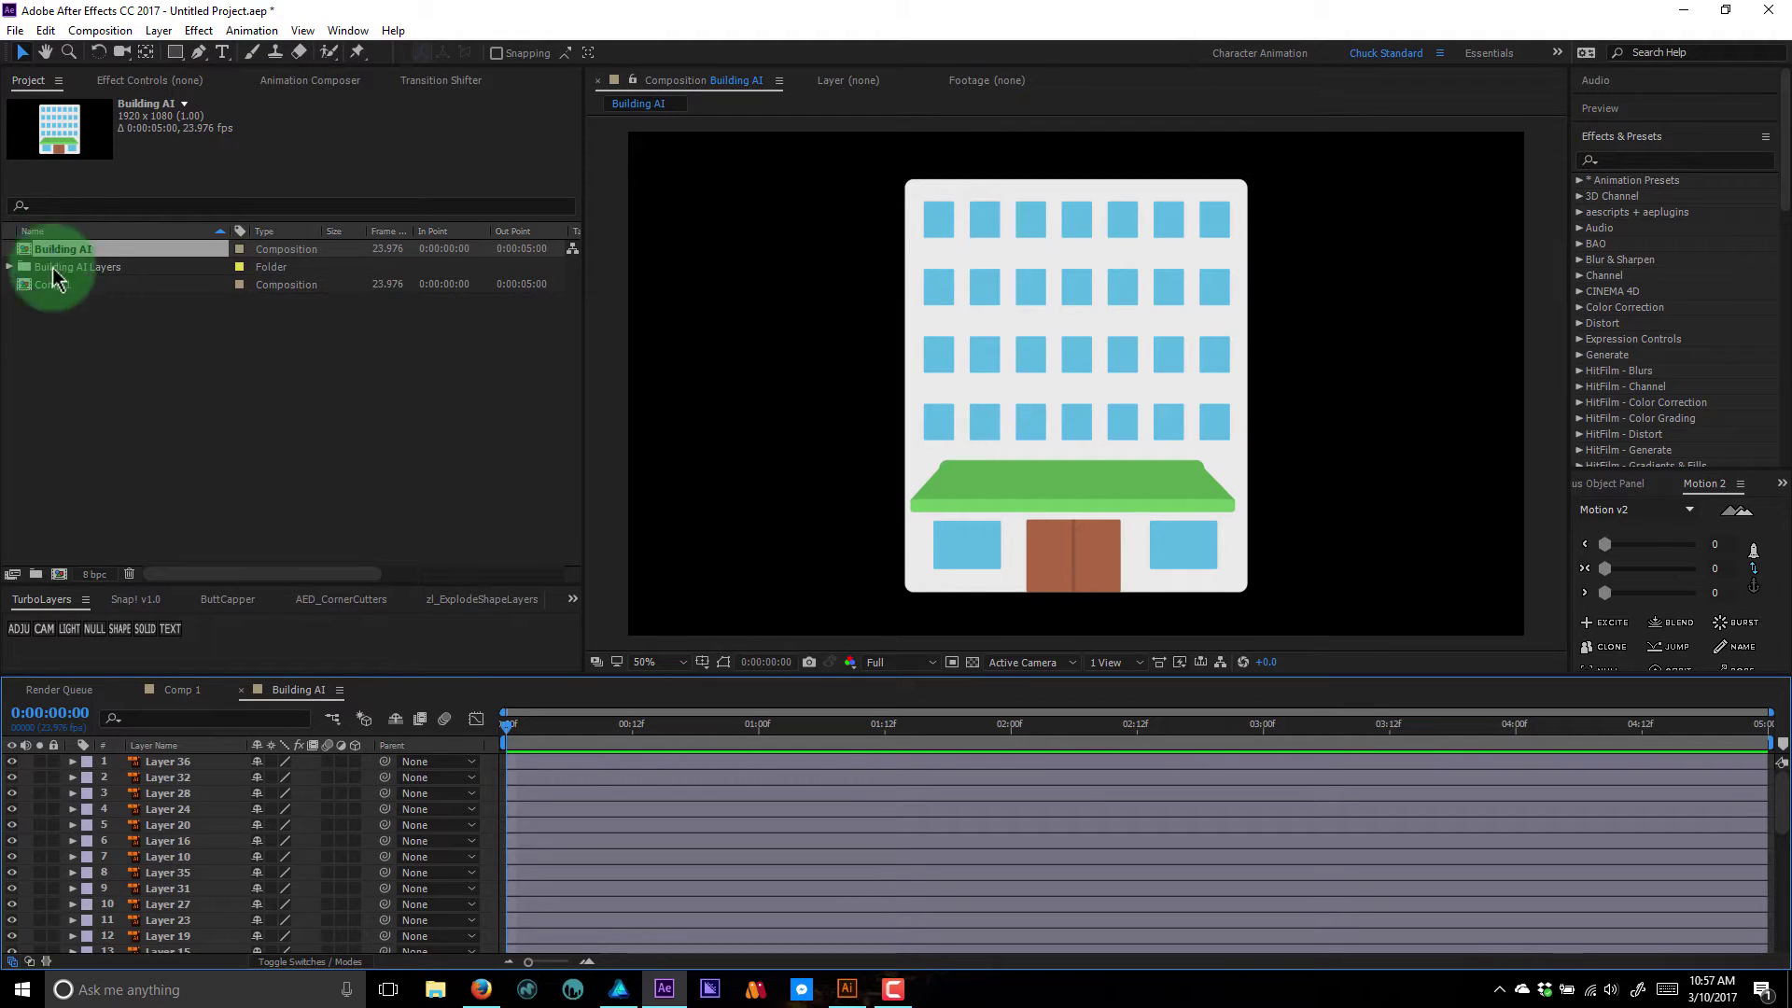
{"action": "left_click_drag", "start_coordinate": [54, 277], "coordinate": [368, 634]}
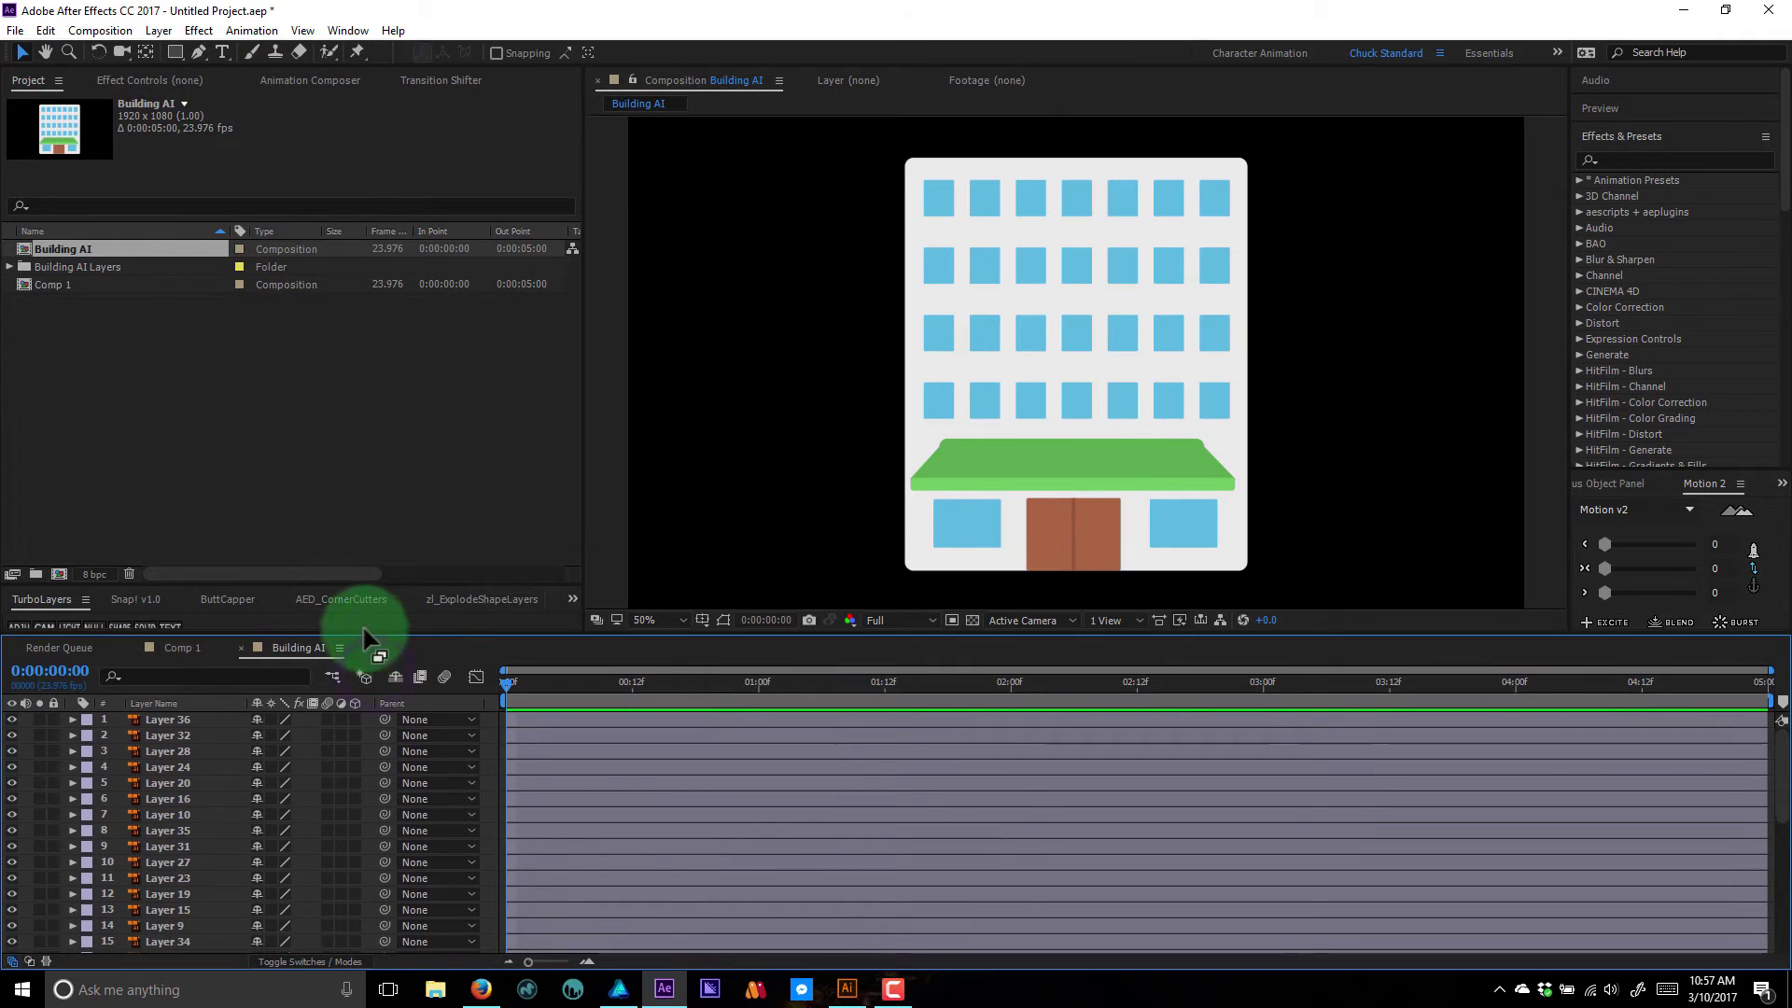
- In Animation Composer, find the Position transitions under 2D Layer Transformations and choose Ease InOut Position 1 - Quad
{"action": "left_click", "coordinate": [299, 83]}
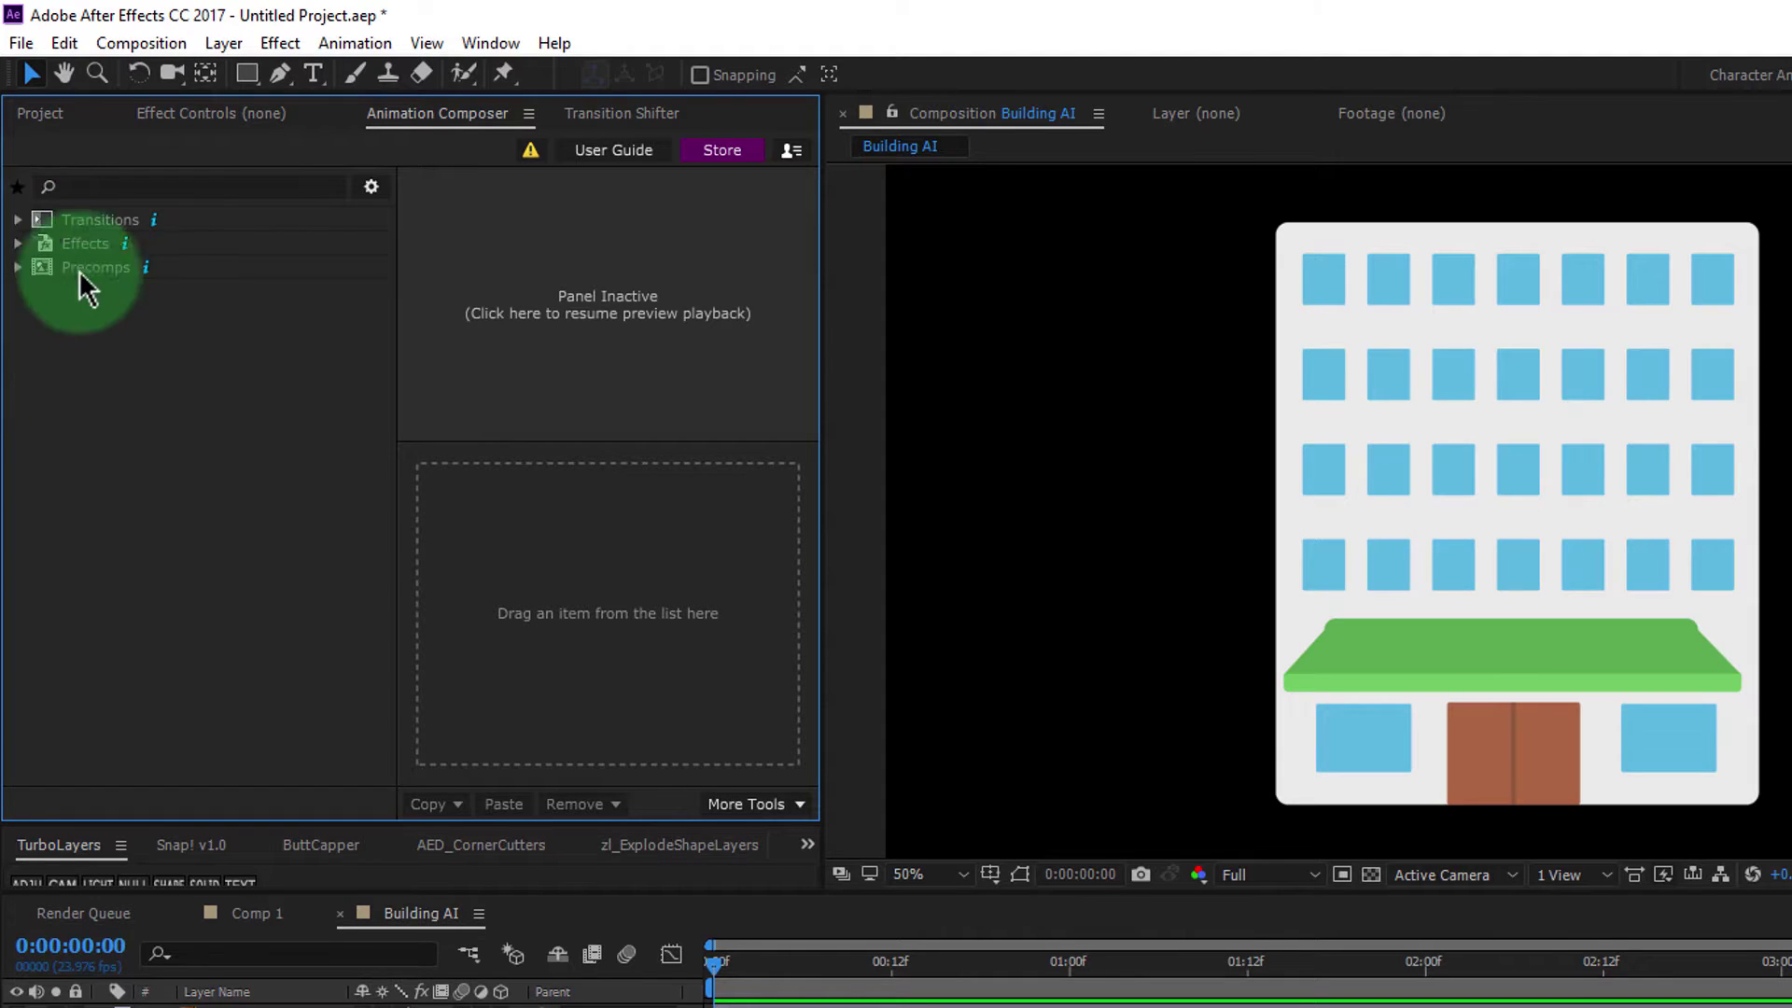
{"action": "left_click", "coordinate": [17, 221]}
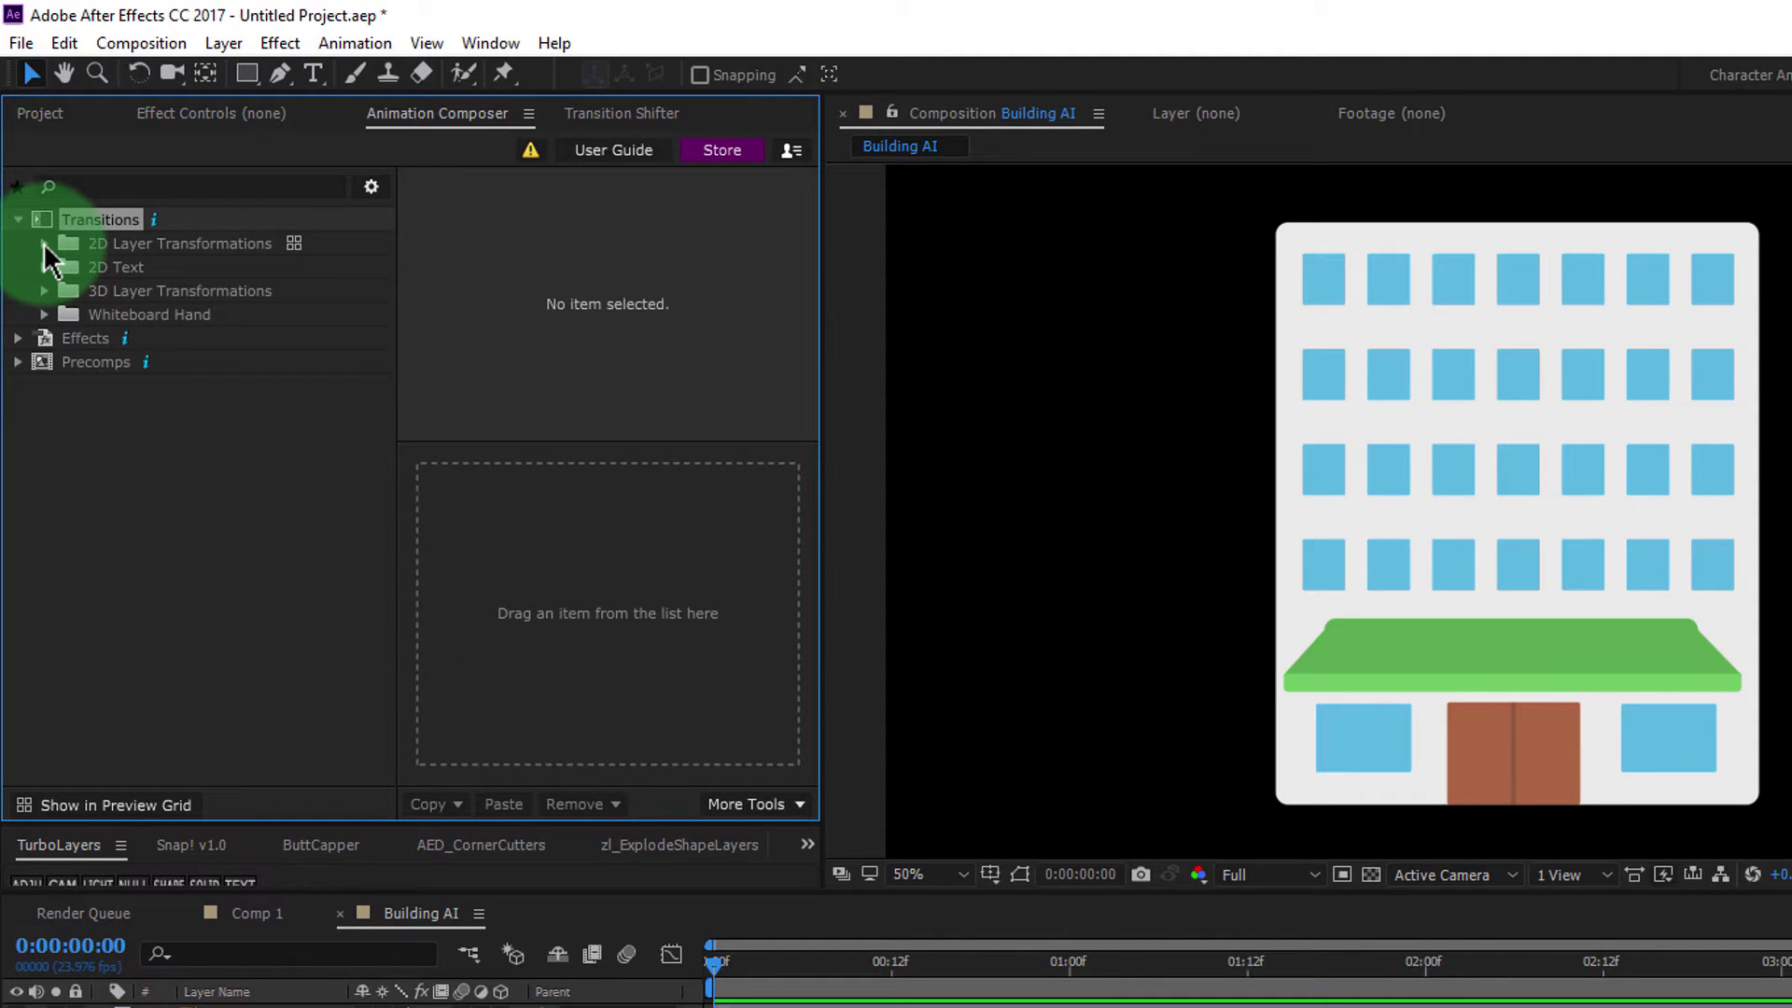
{"action": "left_click", "coordinate": [44, 244]}
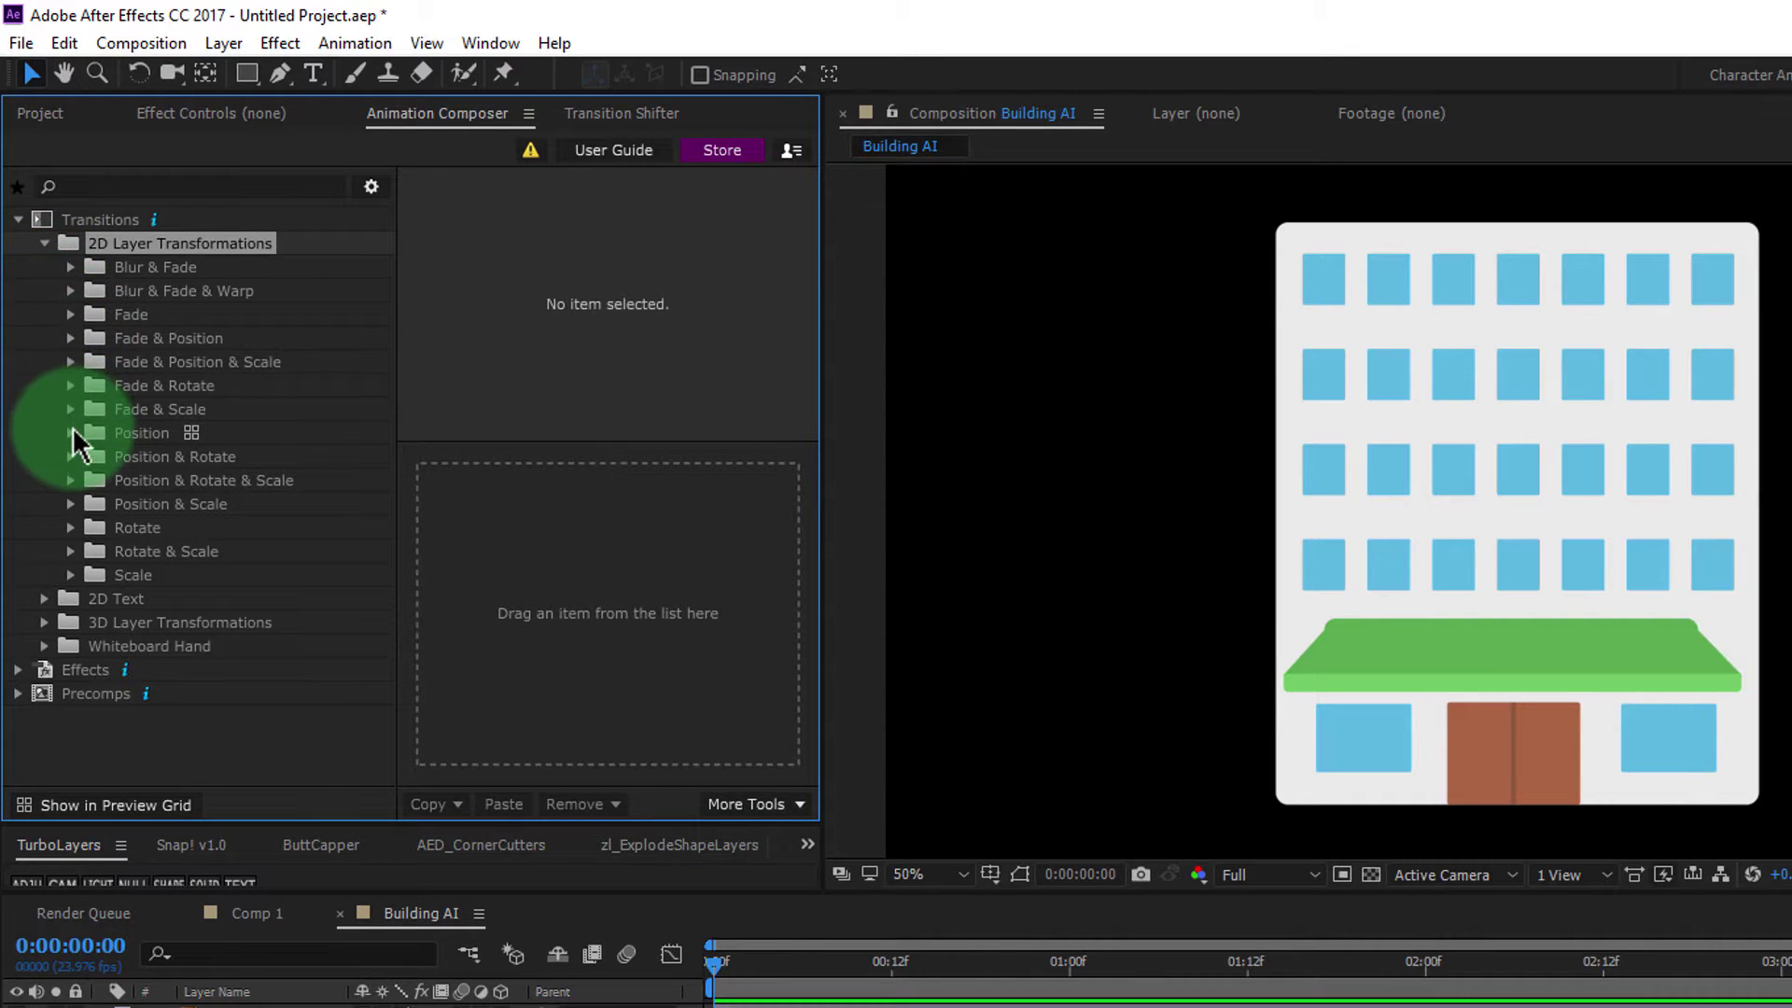
{"action": "left_click", "coordinate": [72, 433]}
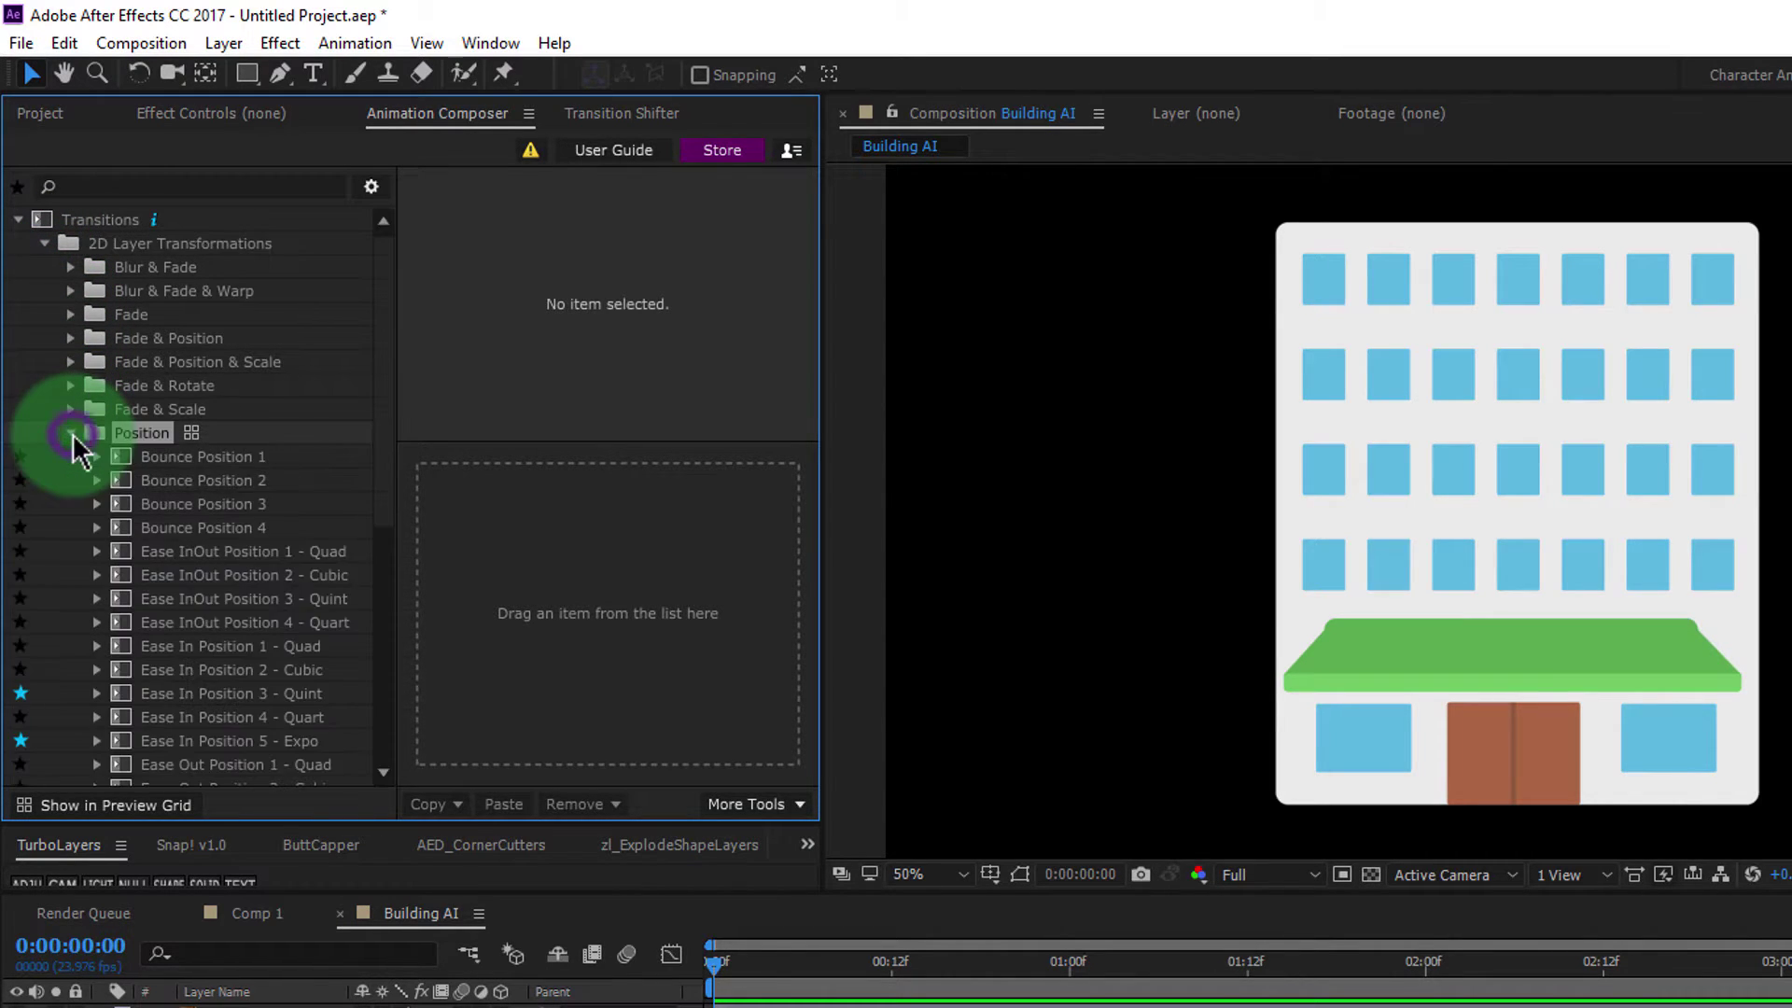
{"action": "scroll", "coordinate": [221, 535], "scroll_direction": "down", "scroll_amount": 3}
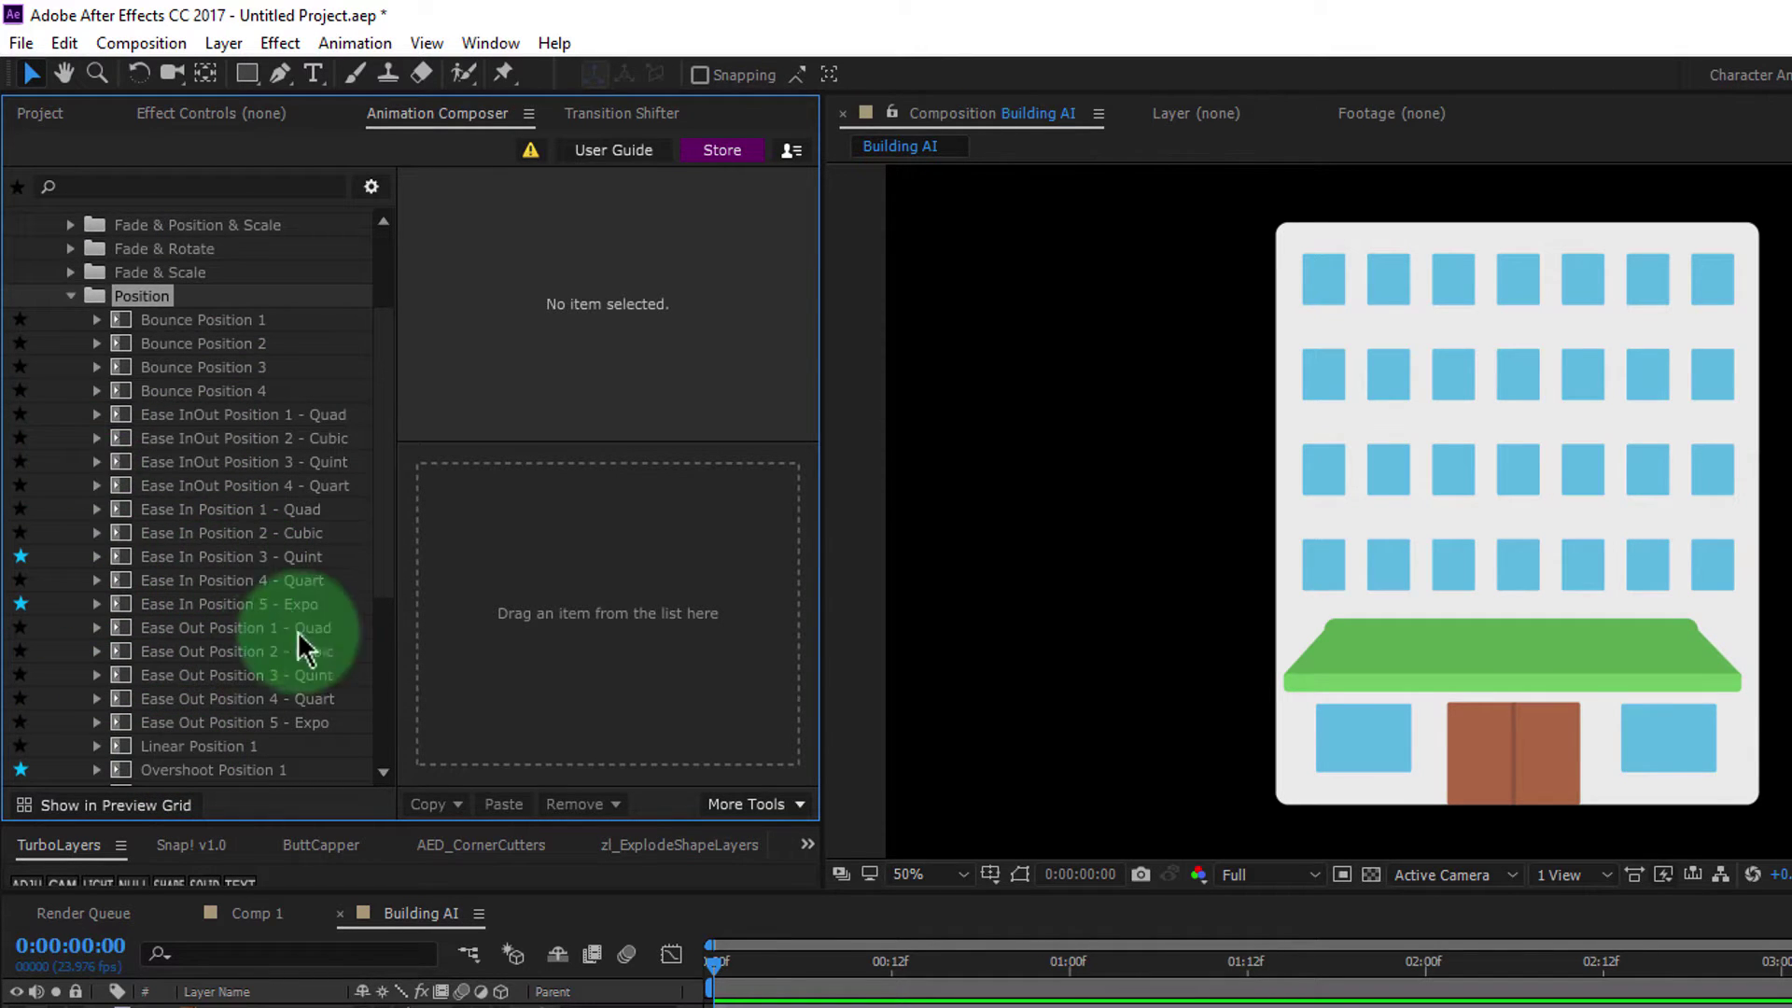
{"action": "left_click", "coordinate": [278, 418]}
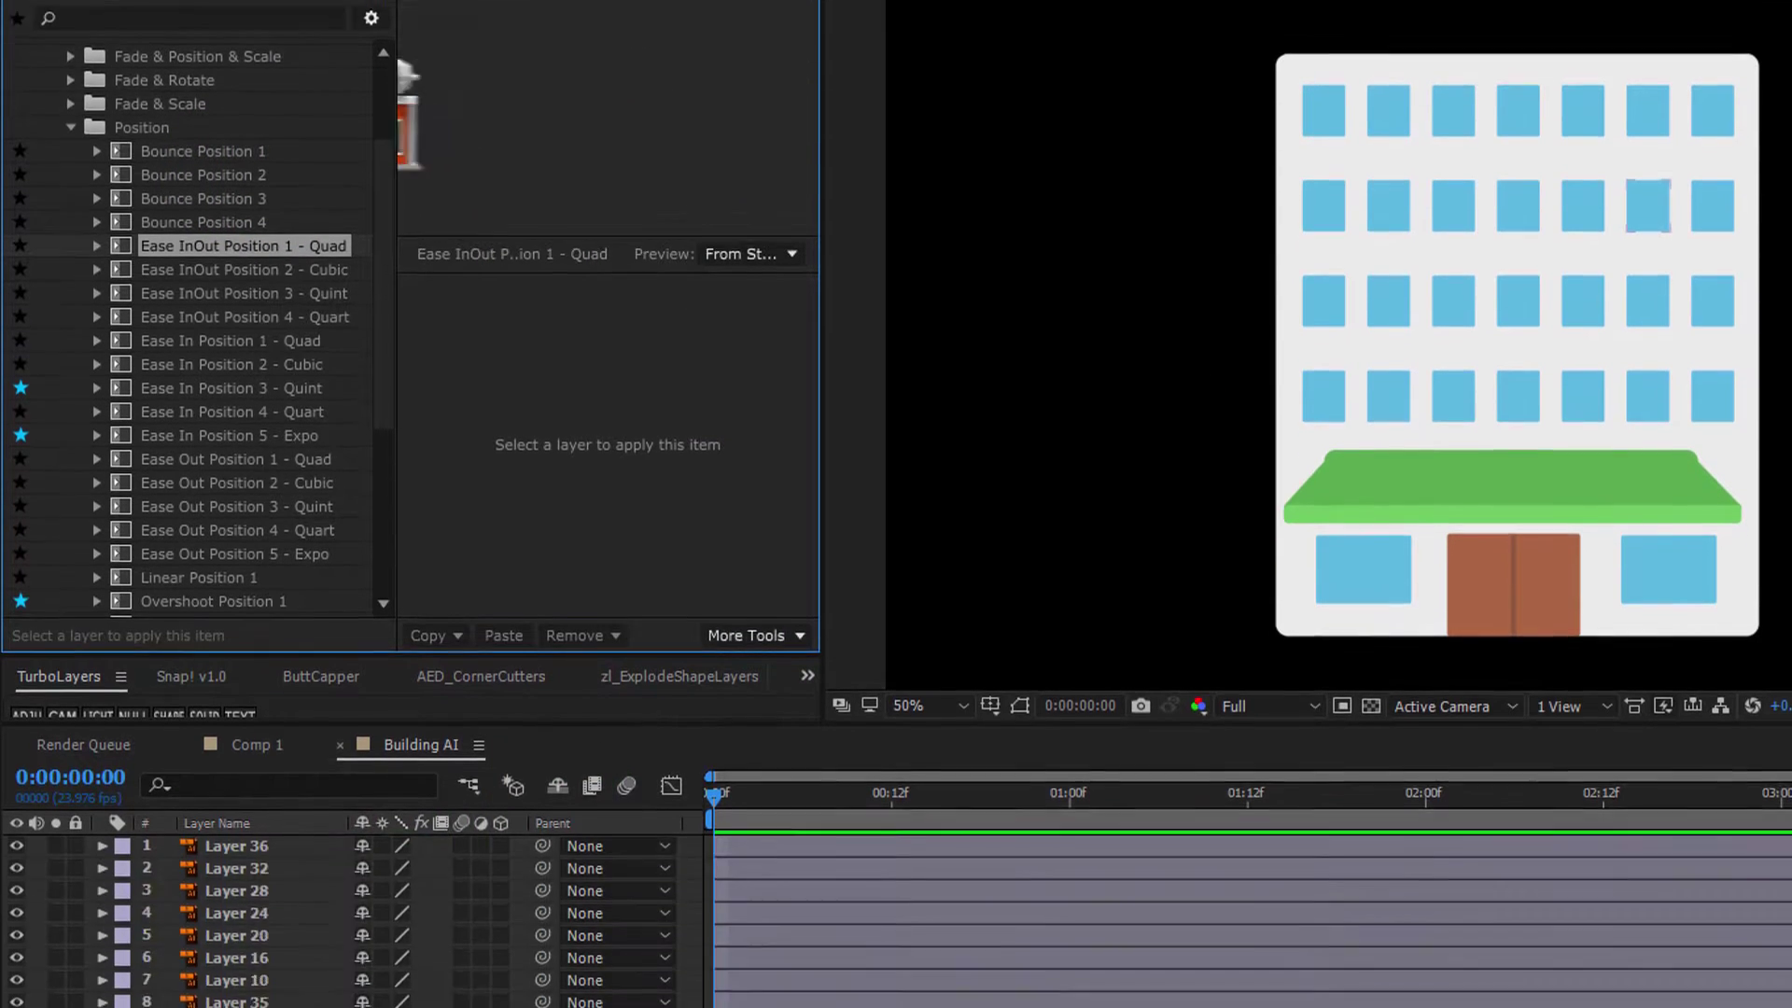
- Select Layer 37, the building's background shape, and solo it in the Building AI composition
{"action": "scroll", "coordinate": [1042, 827], "scroll_direction": "down", "scroll_amount": 7}
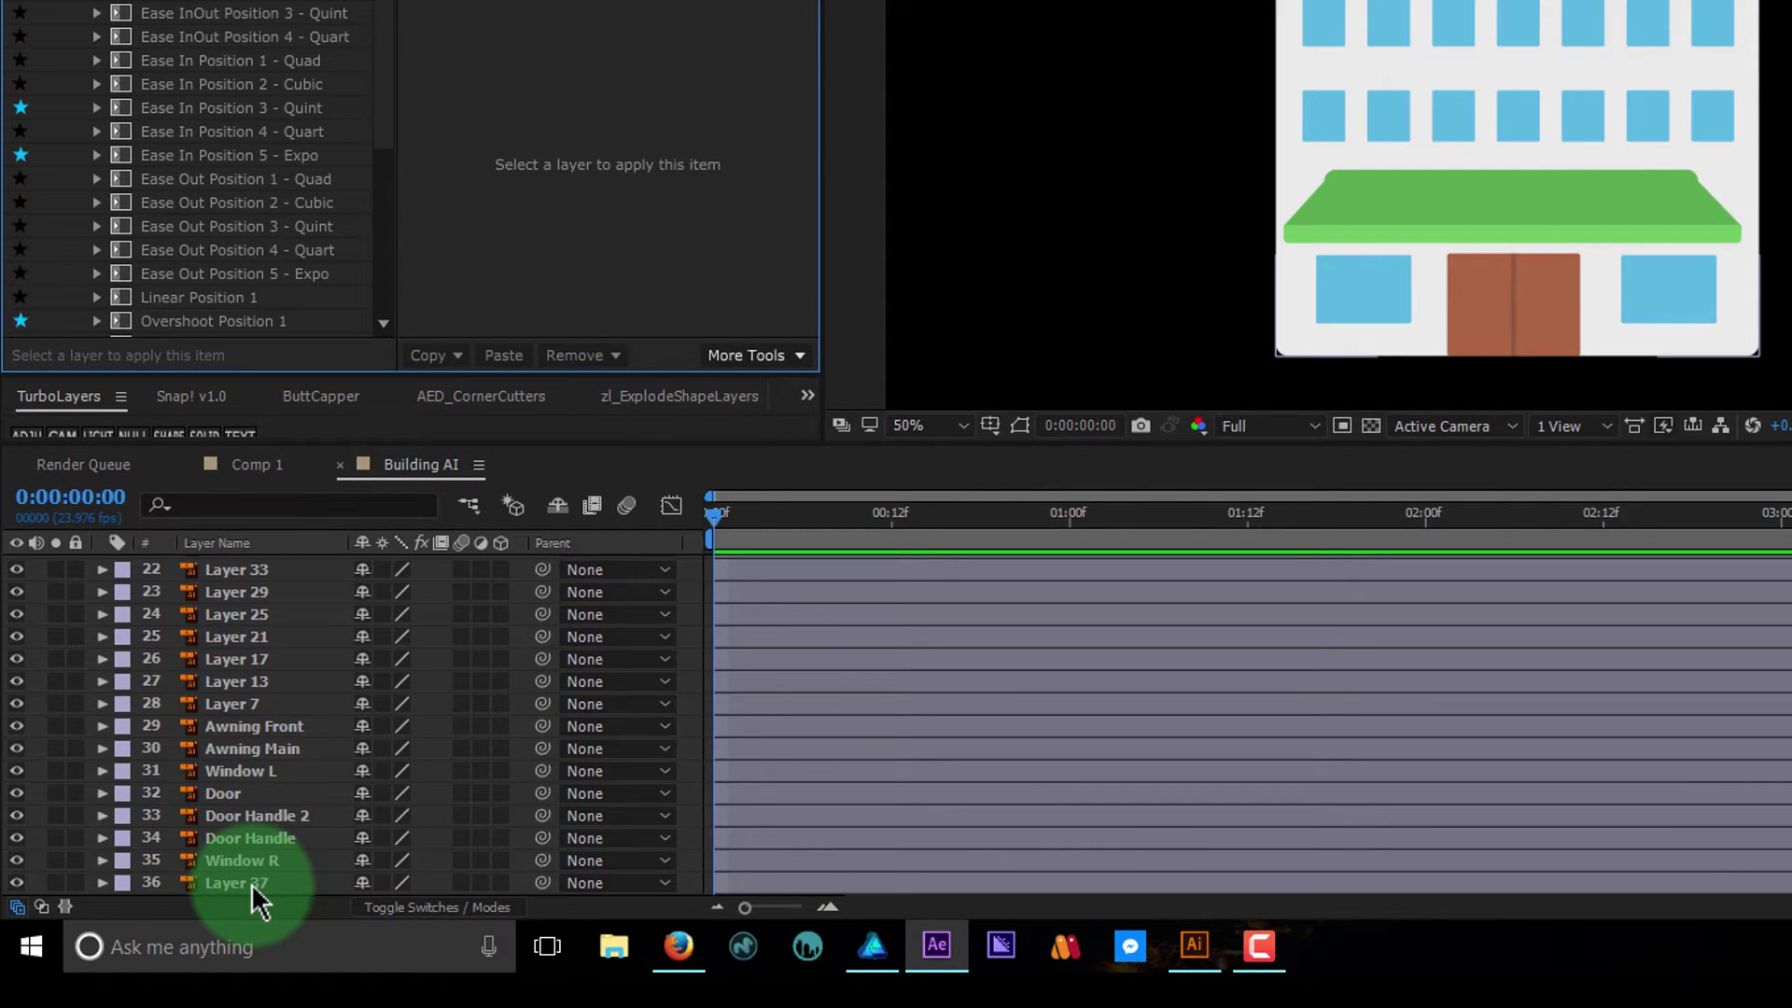
{"action": "left_click", "coordinate": [250, 883]}
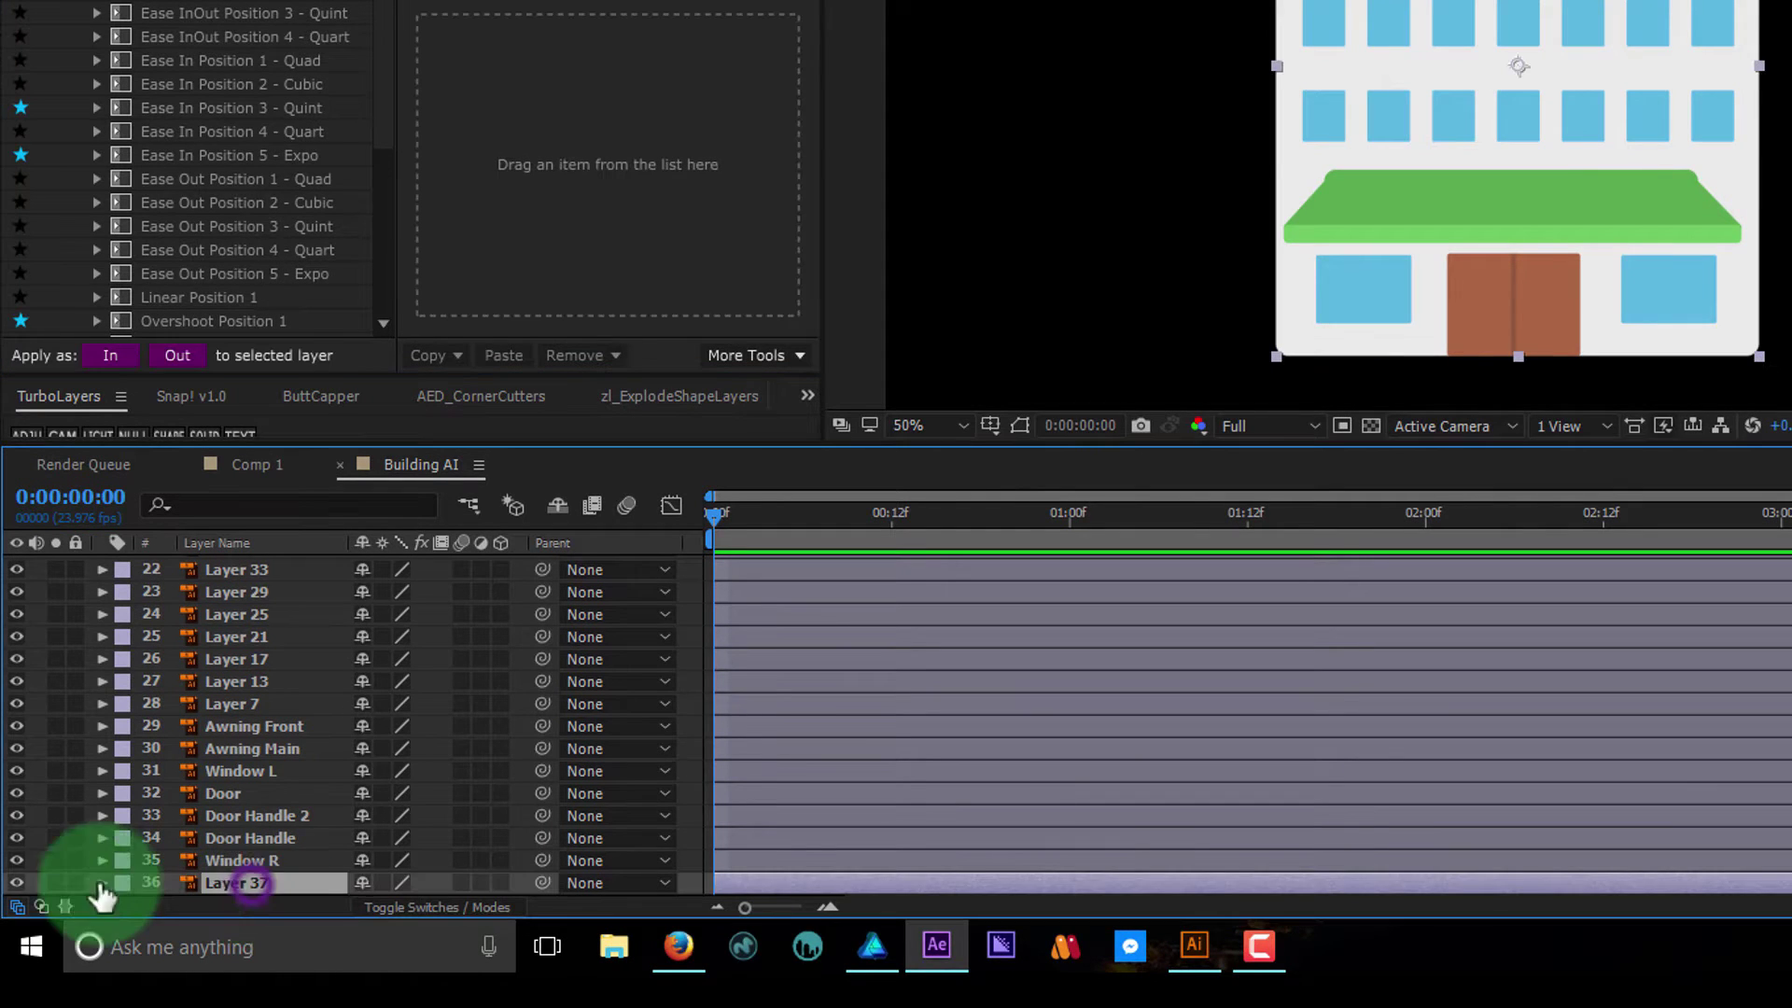
{"action": "left_click", "coordinate": [56, 884]}
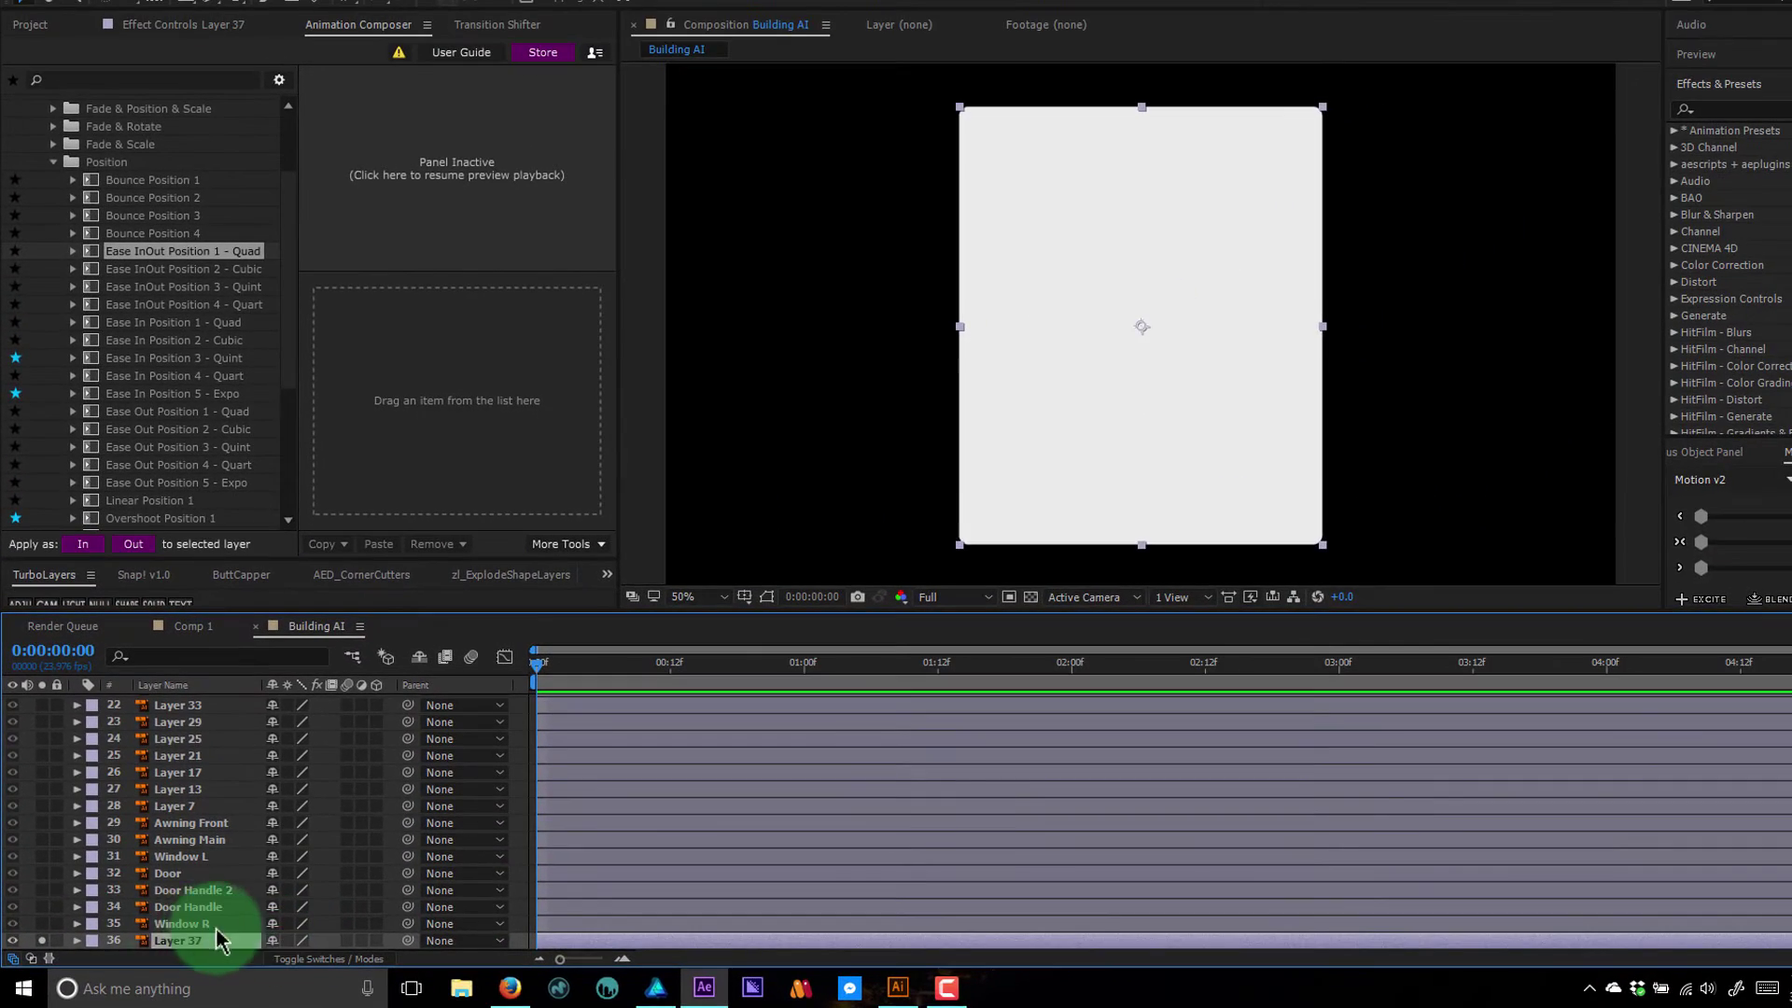
- Preview the four directions of Ease InOut Position 1 - Quad and apply the Bottom variant to Layer 37 as an In transition
{"action": "left_click", "coordinate": [243, 266]}
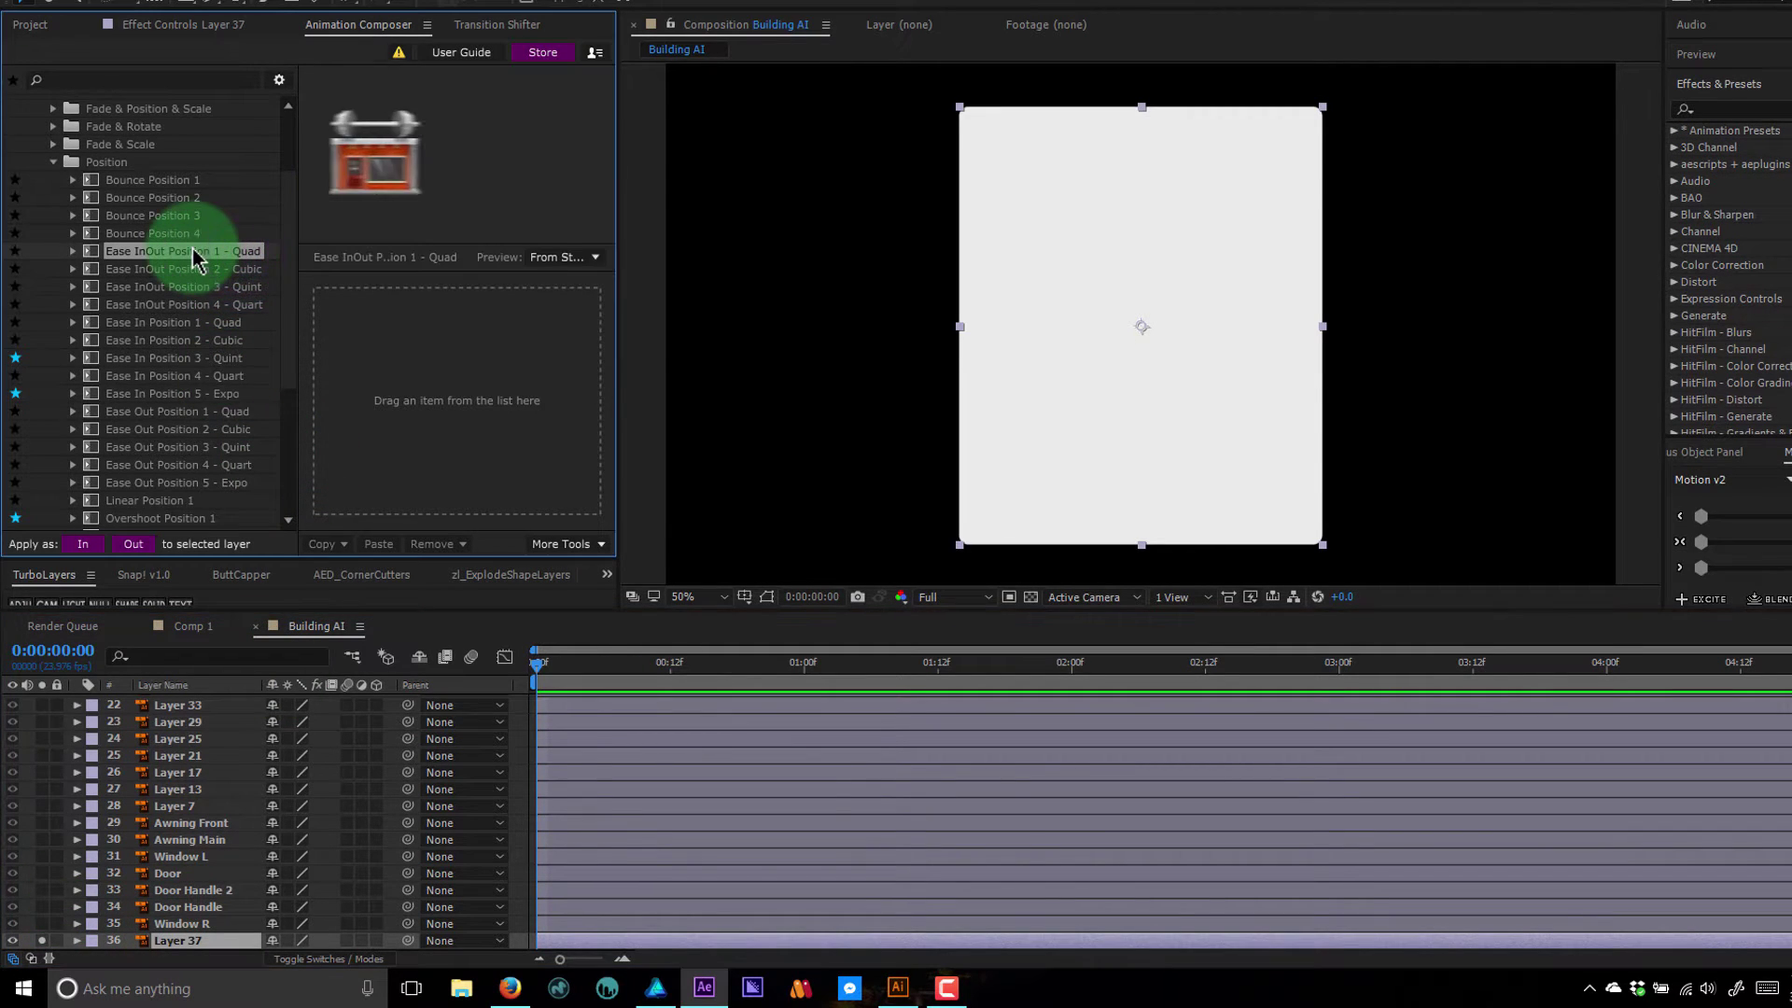
{"action": "left_click", "coordinate": [73, 251]}
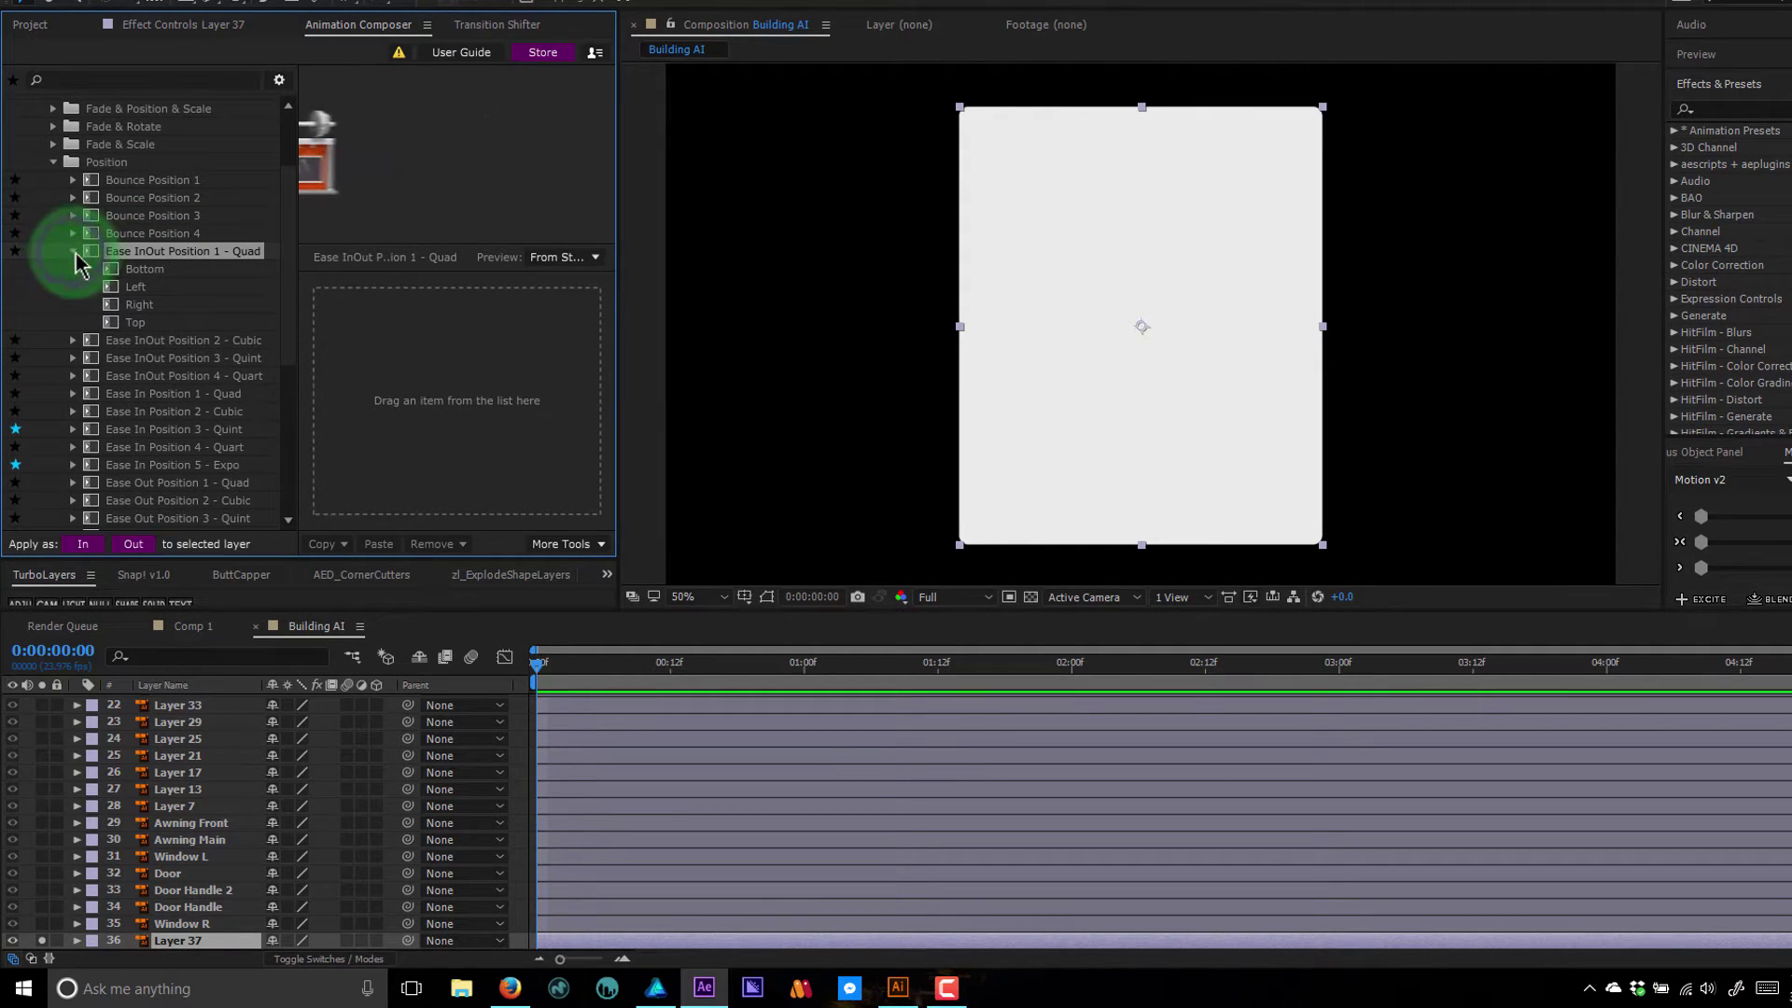
{"action": "left_click", "coordinate": [164, 271]}
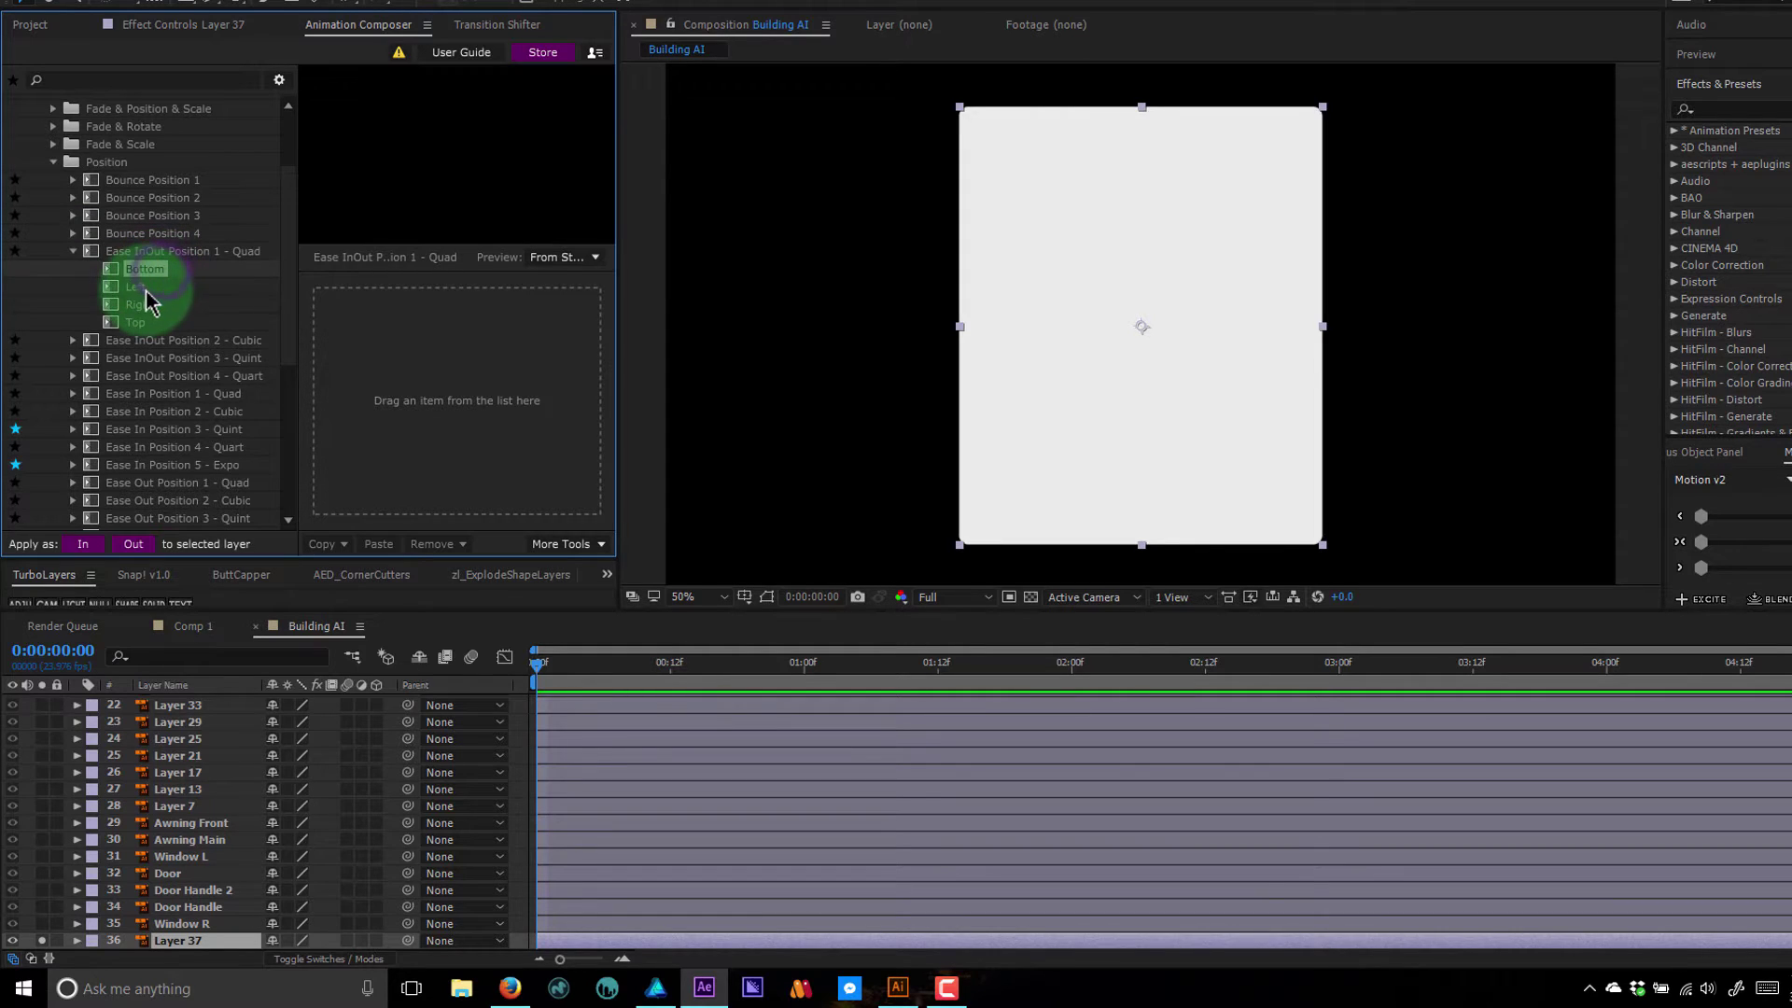
{"action": "left_click", "coordinate": [140, 287]}
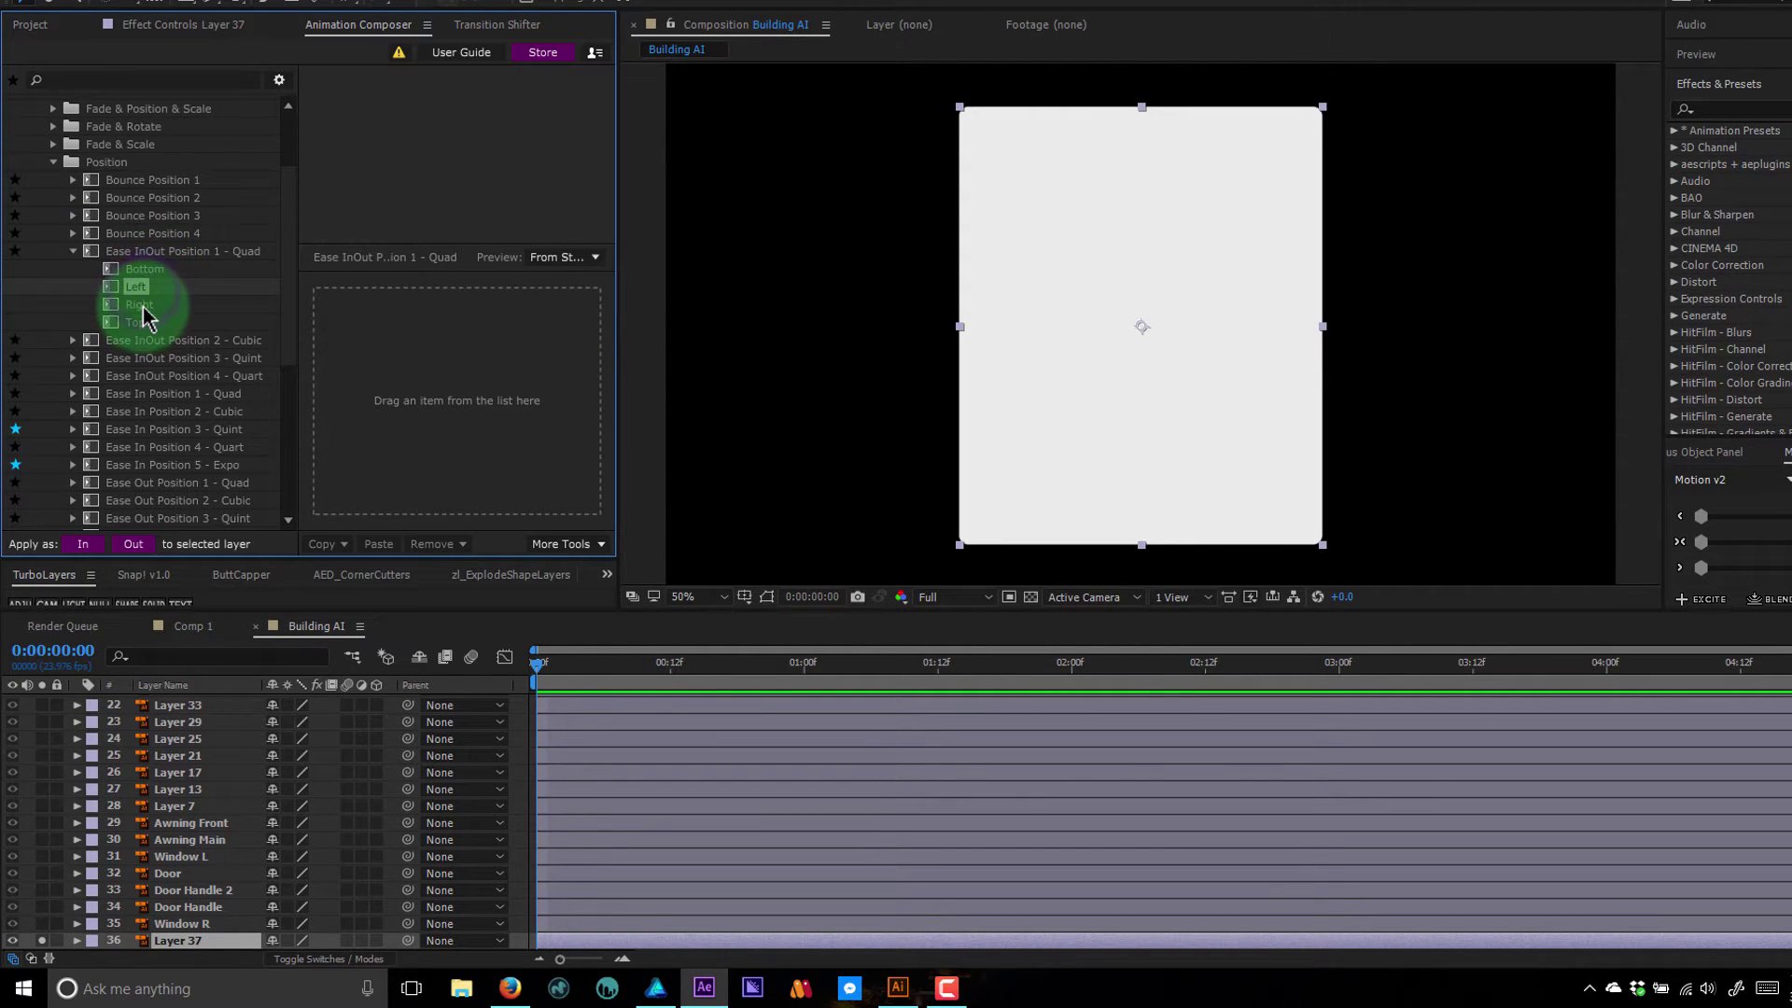
{"action": "left_click", "coordinate": [141, 306]}
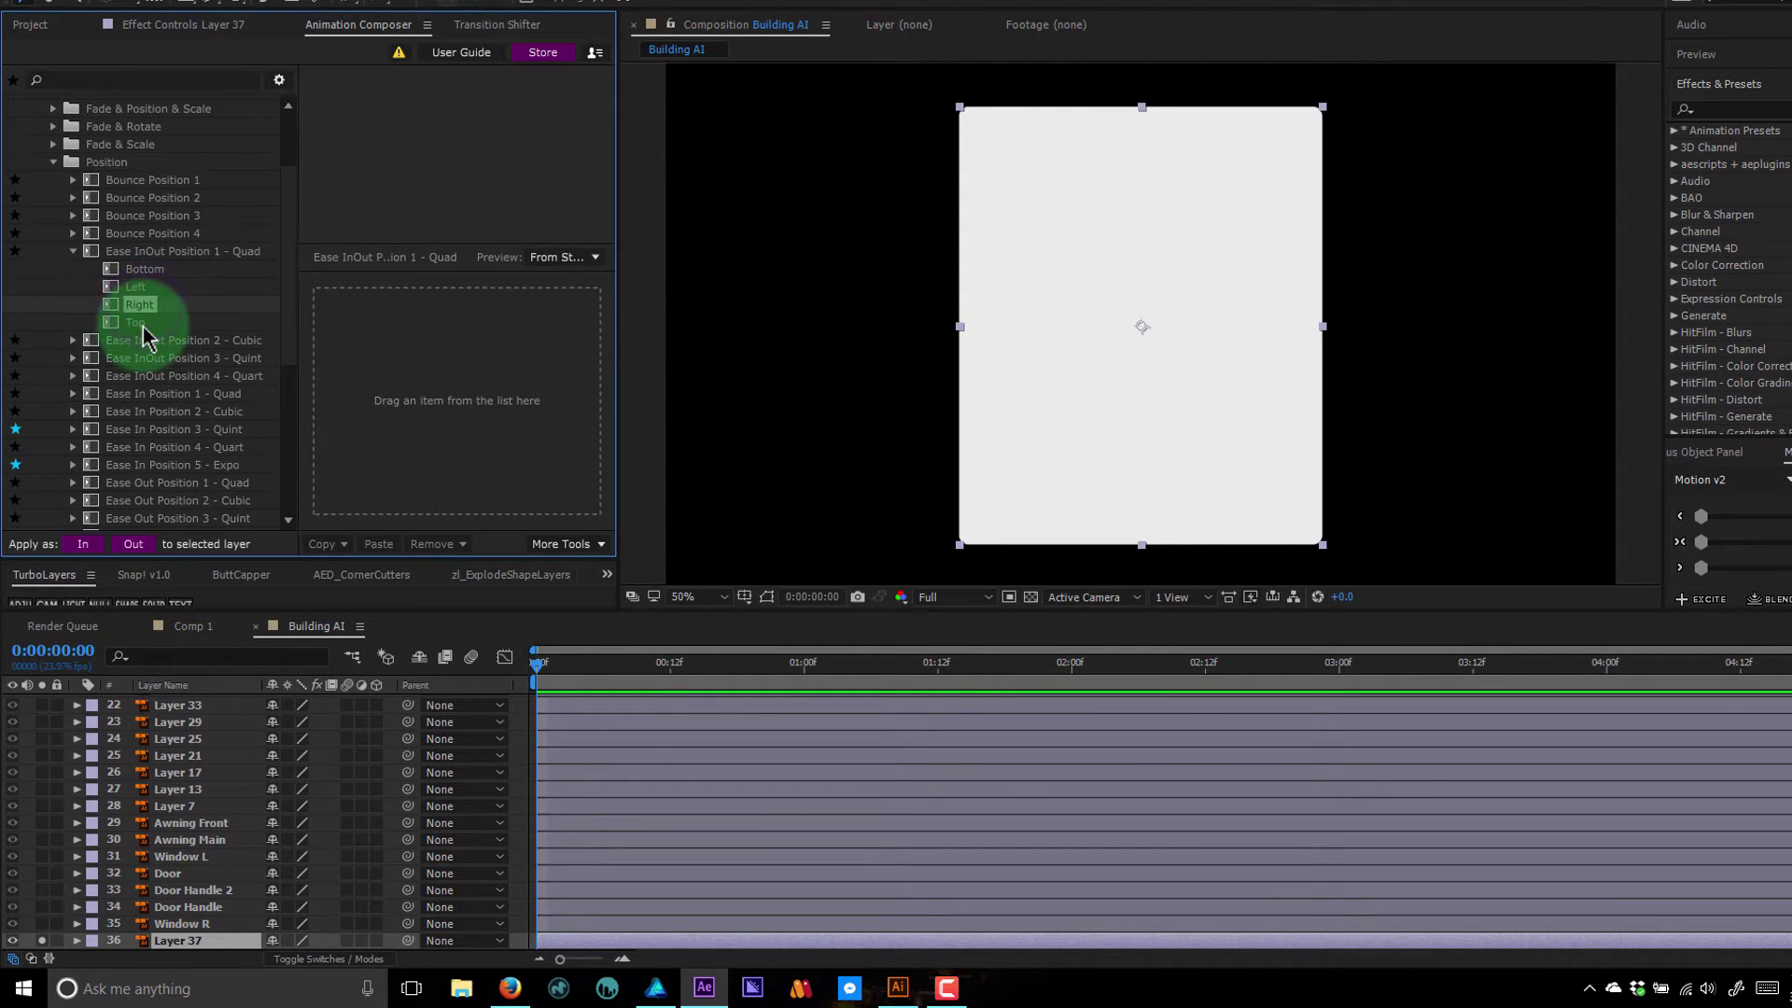
{"action": "left_click", "coordinate": [140, 323]}
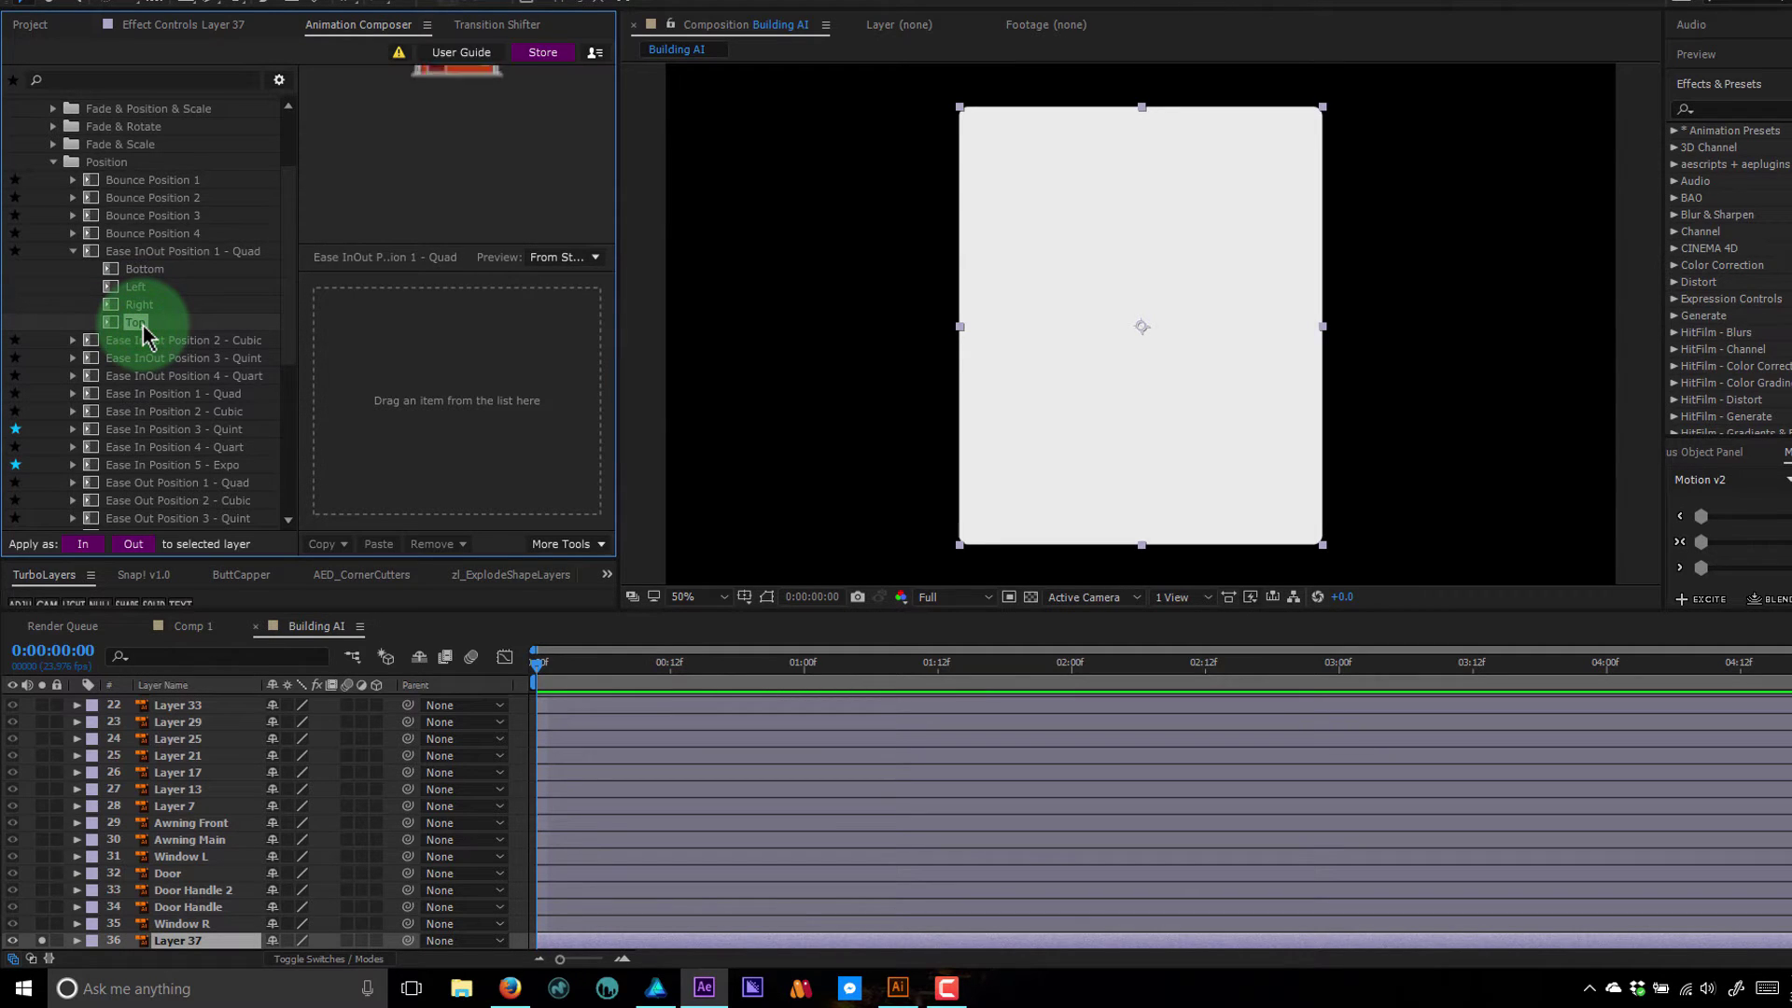
{"action": "left_click", "coordinate": [150, 270]}
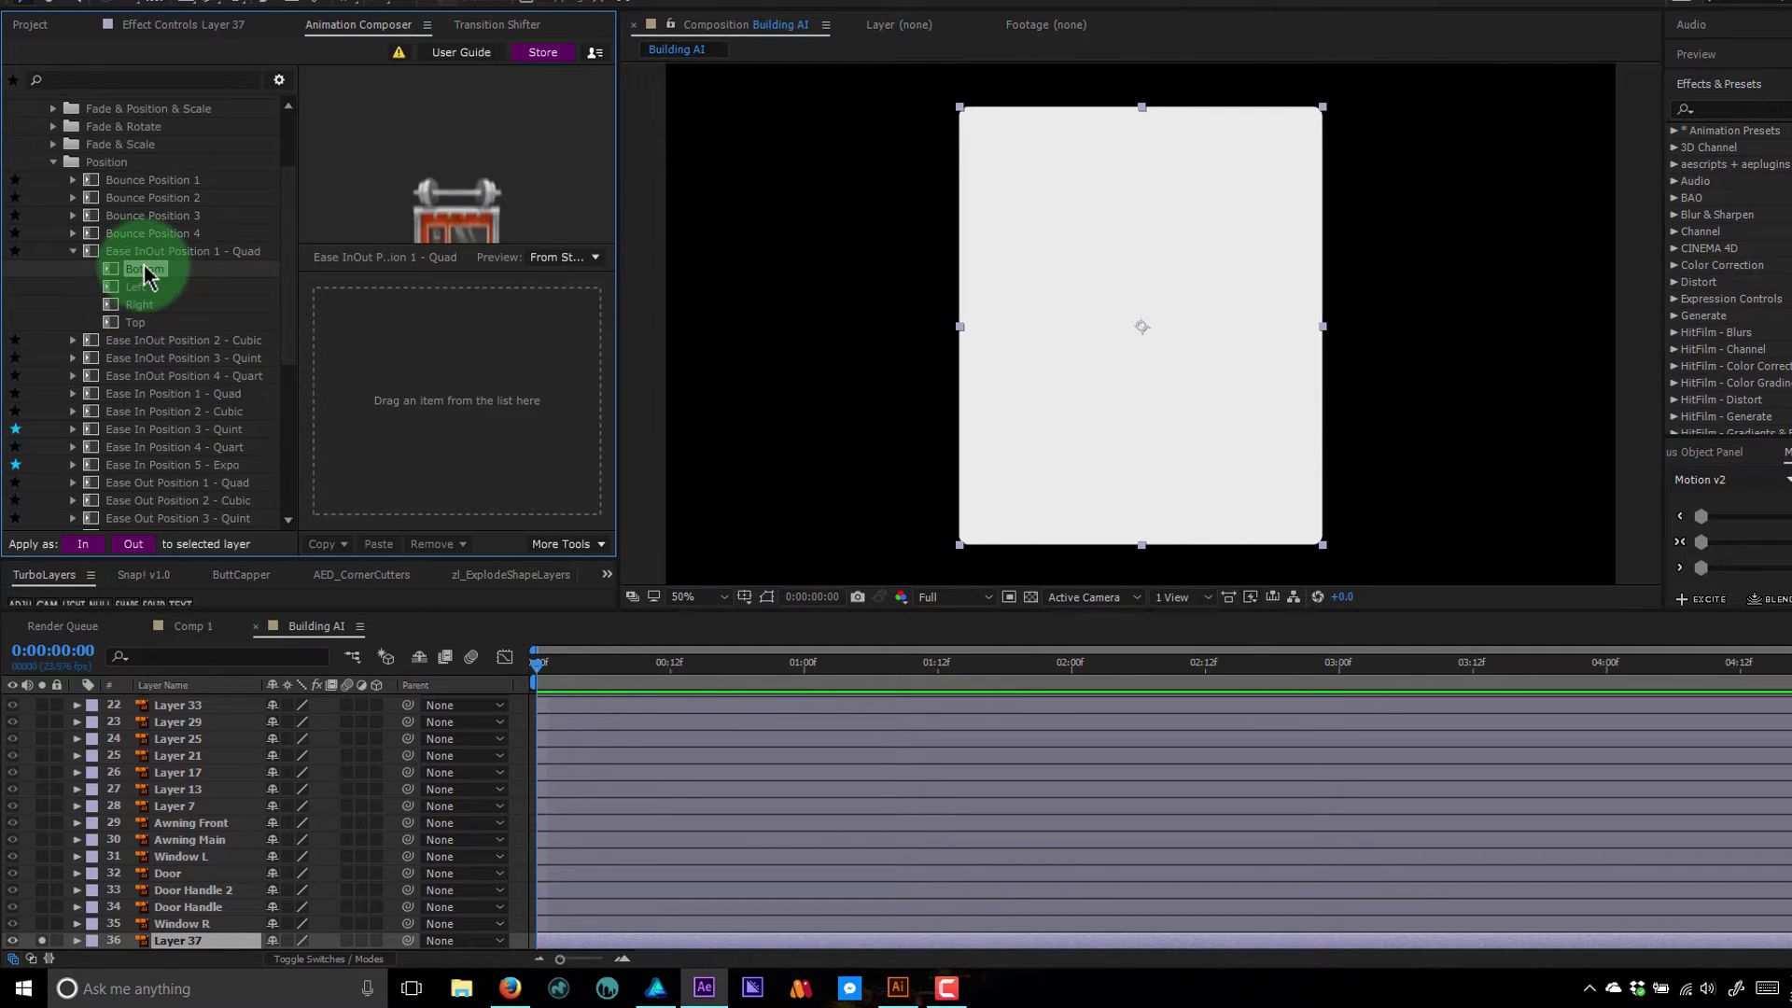
{"action": "left_click_drag", "start_coordinate": [145, 275], "coordinate": [397, 408]}
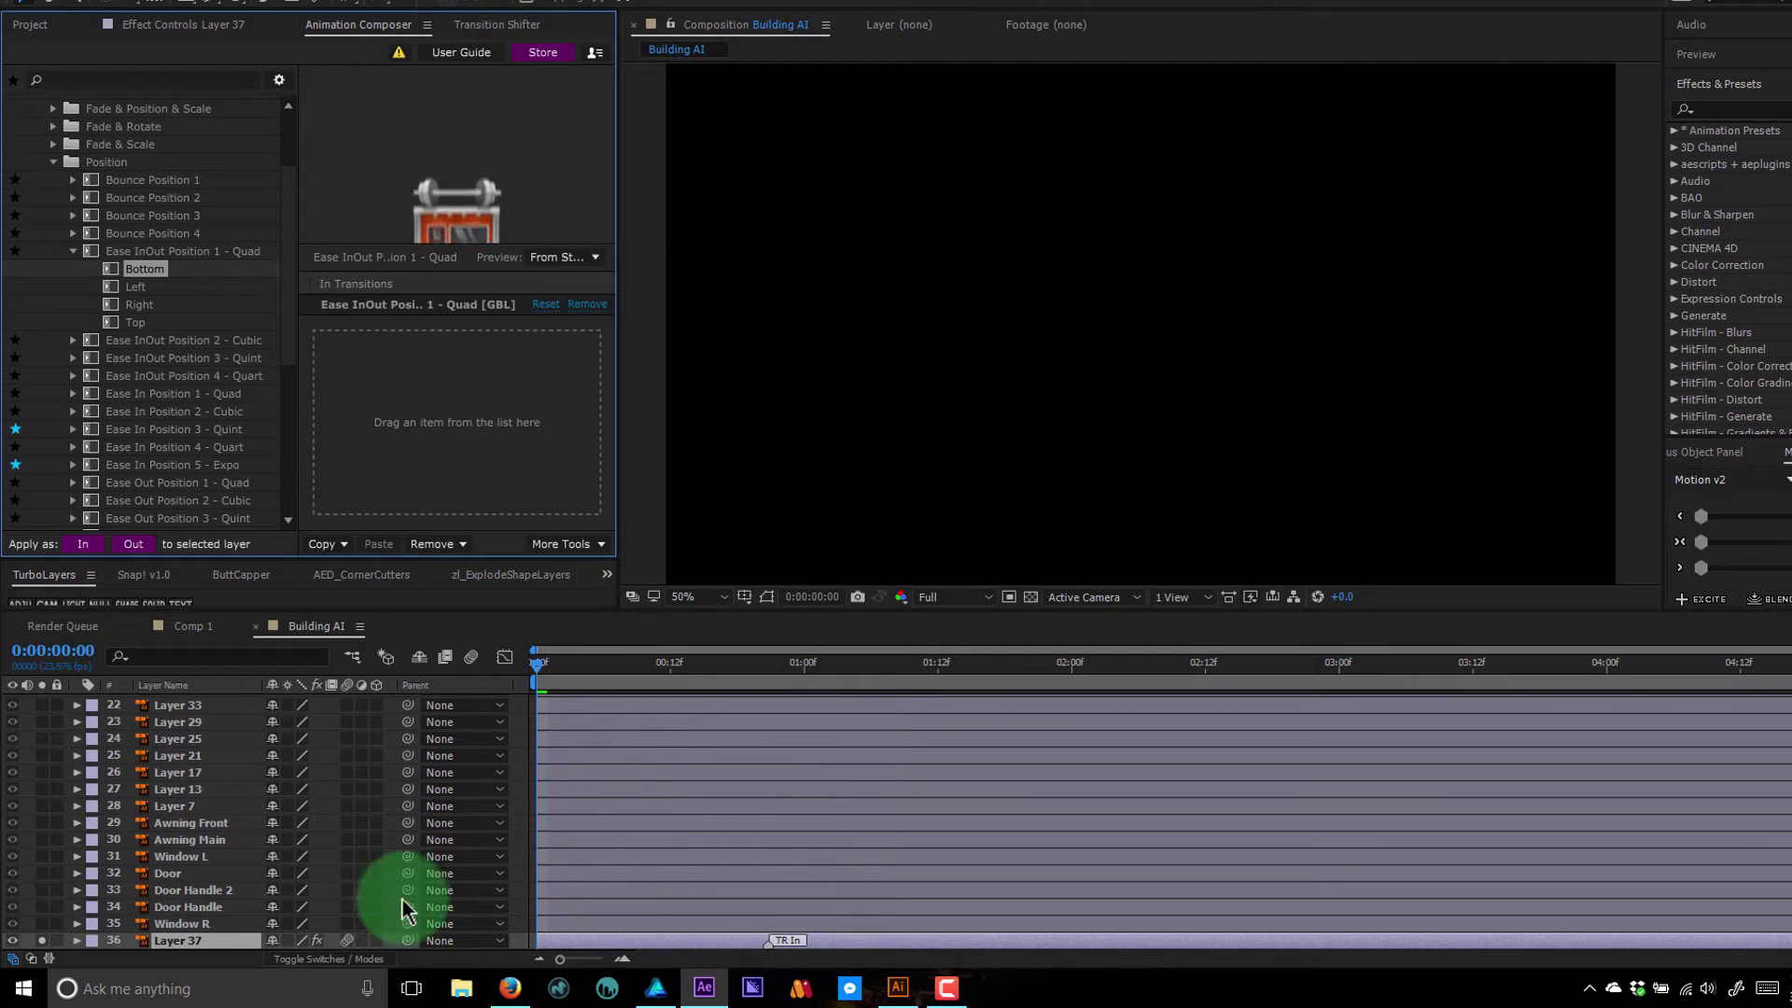
- Move Layer 37 to the top of the composition's layer stack and set its label colour to green
{"action": "left_click_drag", "start_coordinate": [220, 855], "coordinate": [213, 698]}
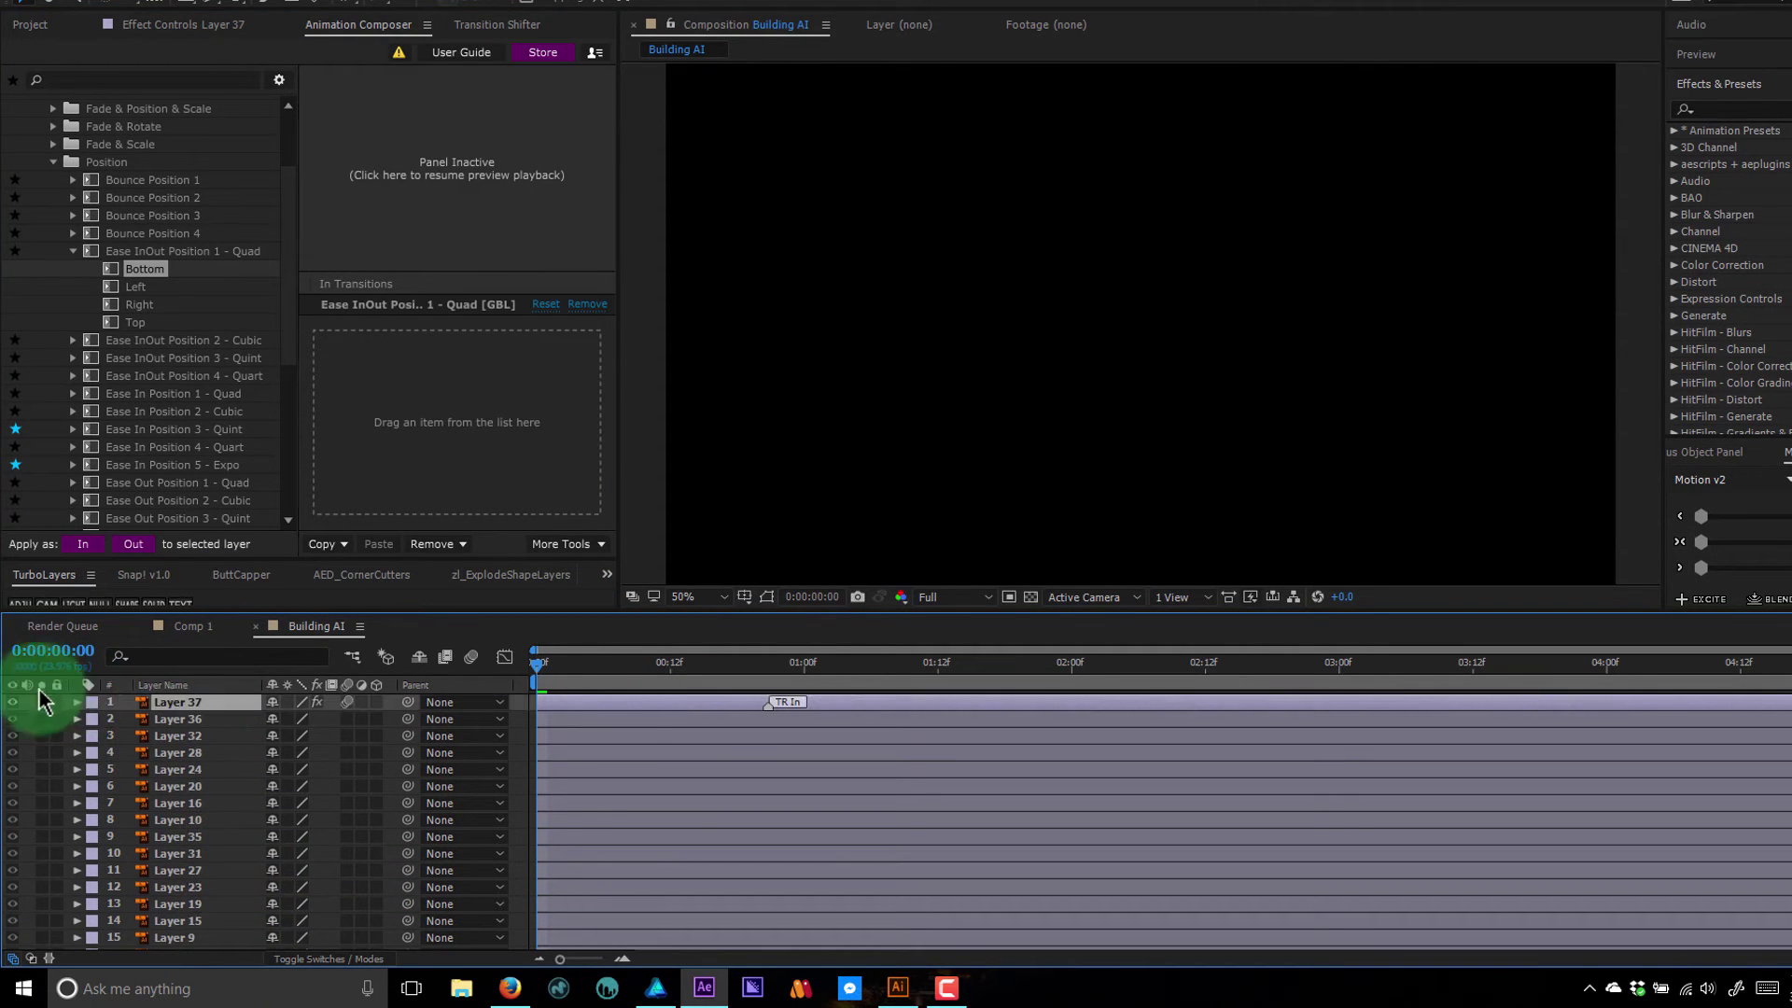
{"action": "left_click", "coordinate": [91, 702]}
{"action": "left_click", "coordinate": [120, 550]}
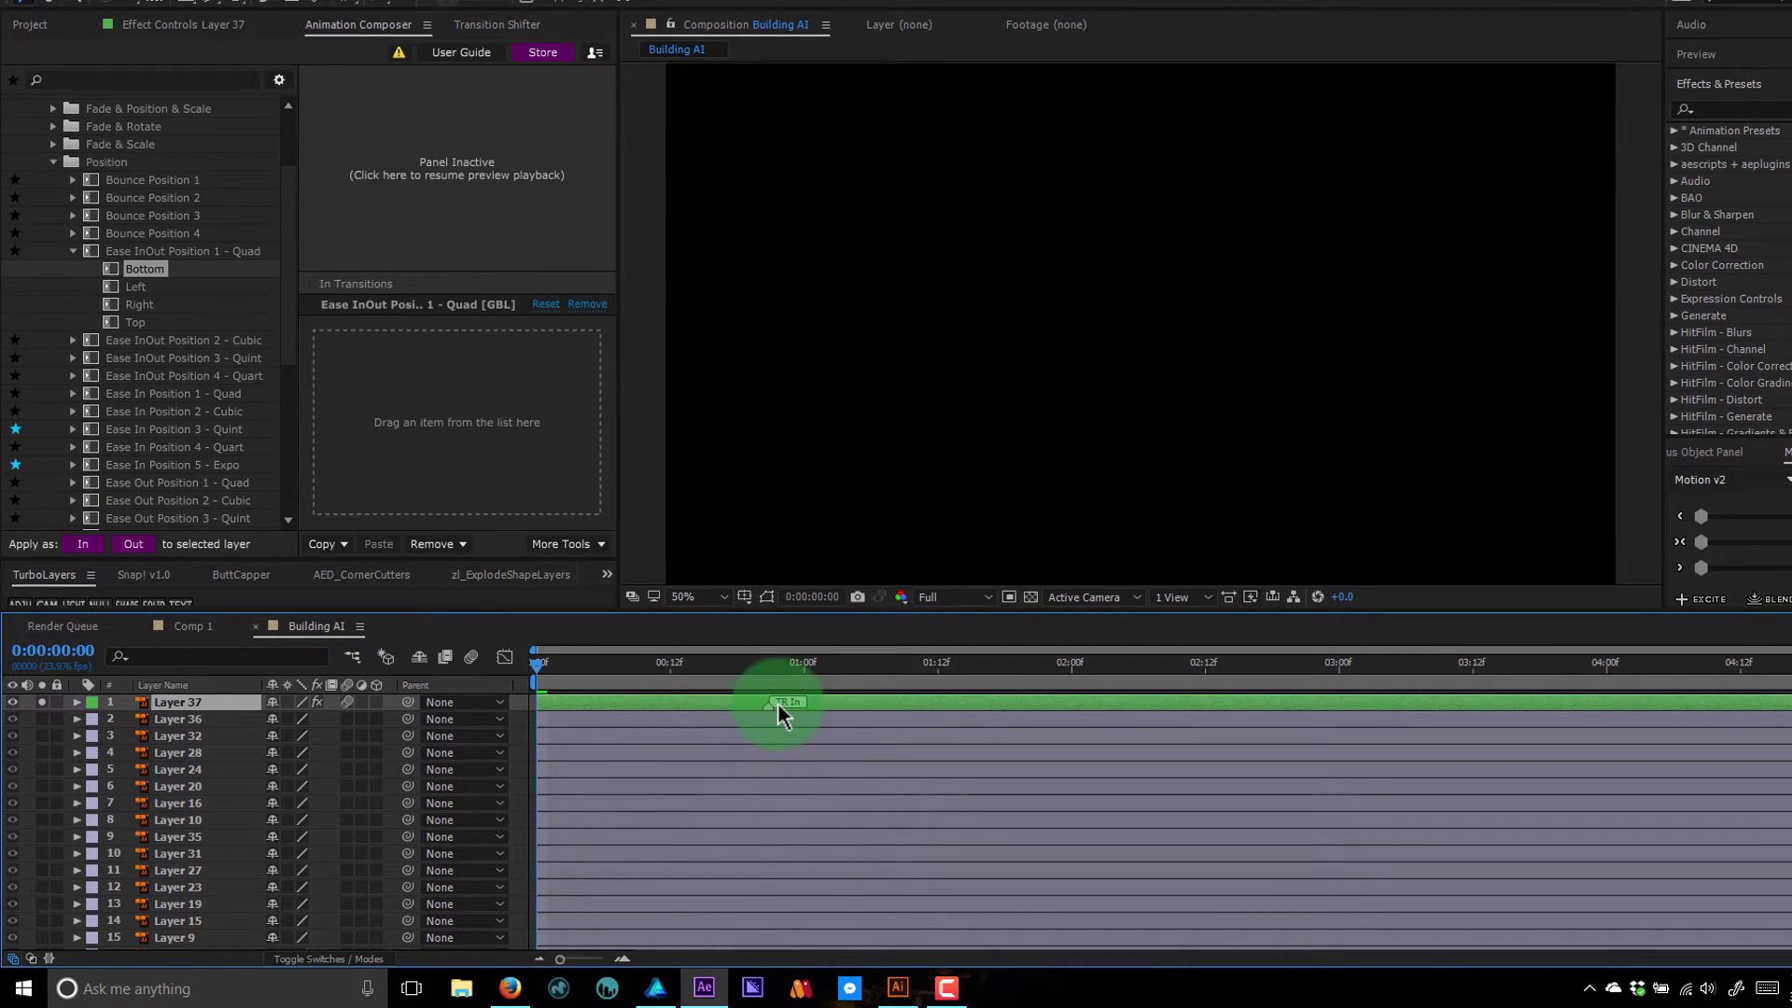
- Examine Layer 37's In transition between the first frame and the TR In marker, including its position effect's Point and the off-screen starting position
{"action": "left_click_drag", "start_coordinate": [536, 664], "coordinate": [773, 662]}
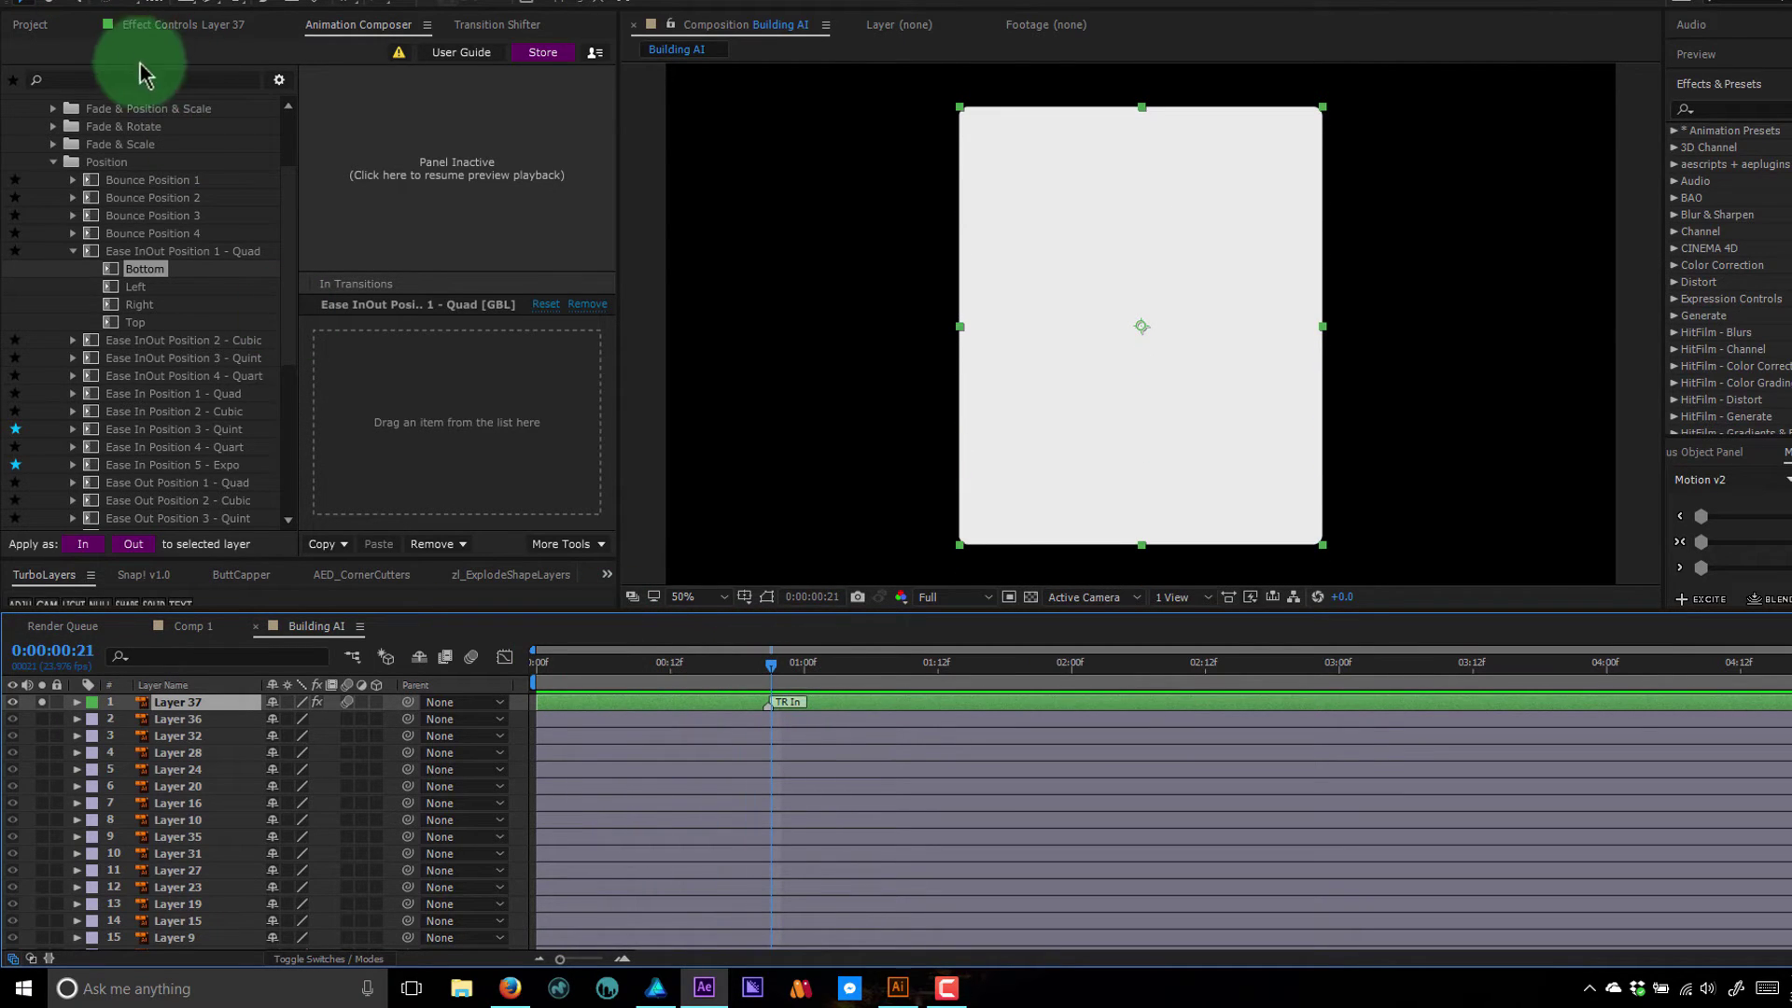
{"action": "left_click", "coordinate": [215, 28]}
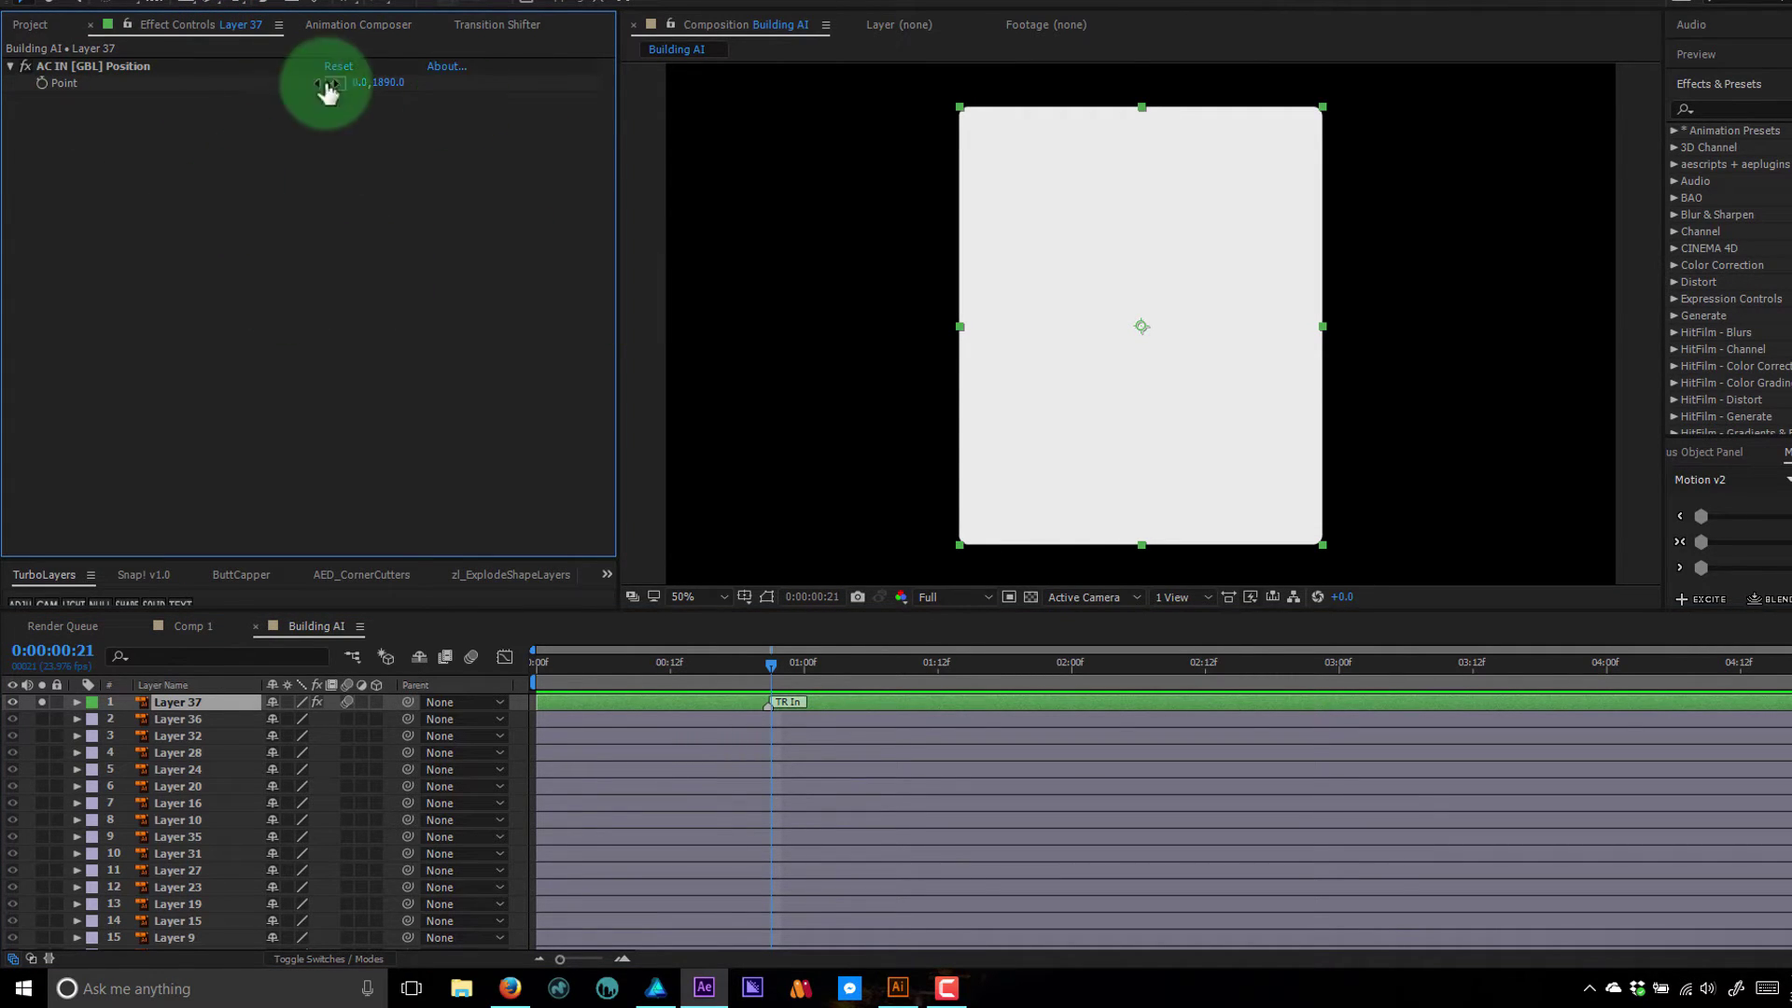
{"action": "scroll", "coordinate": [1028, 378], "scroll_direction": "down", "scroll_amount": 1}
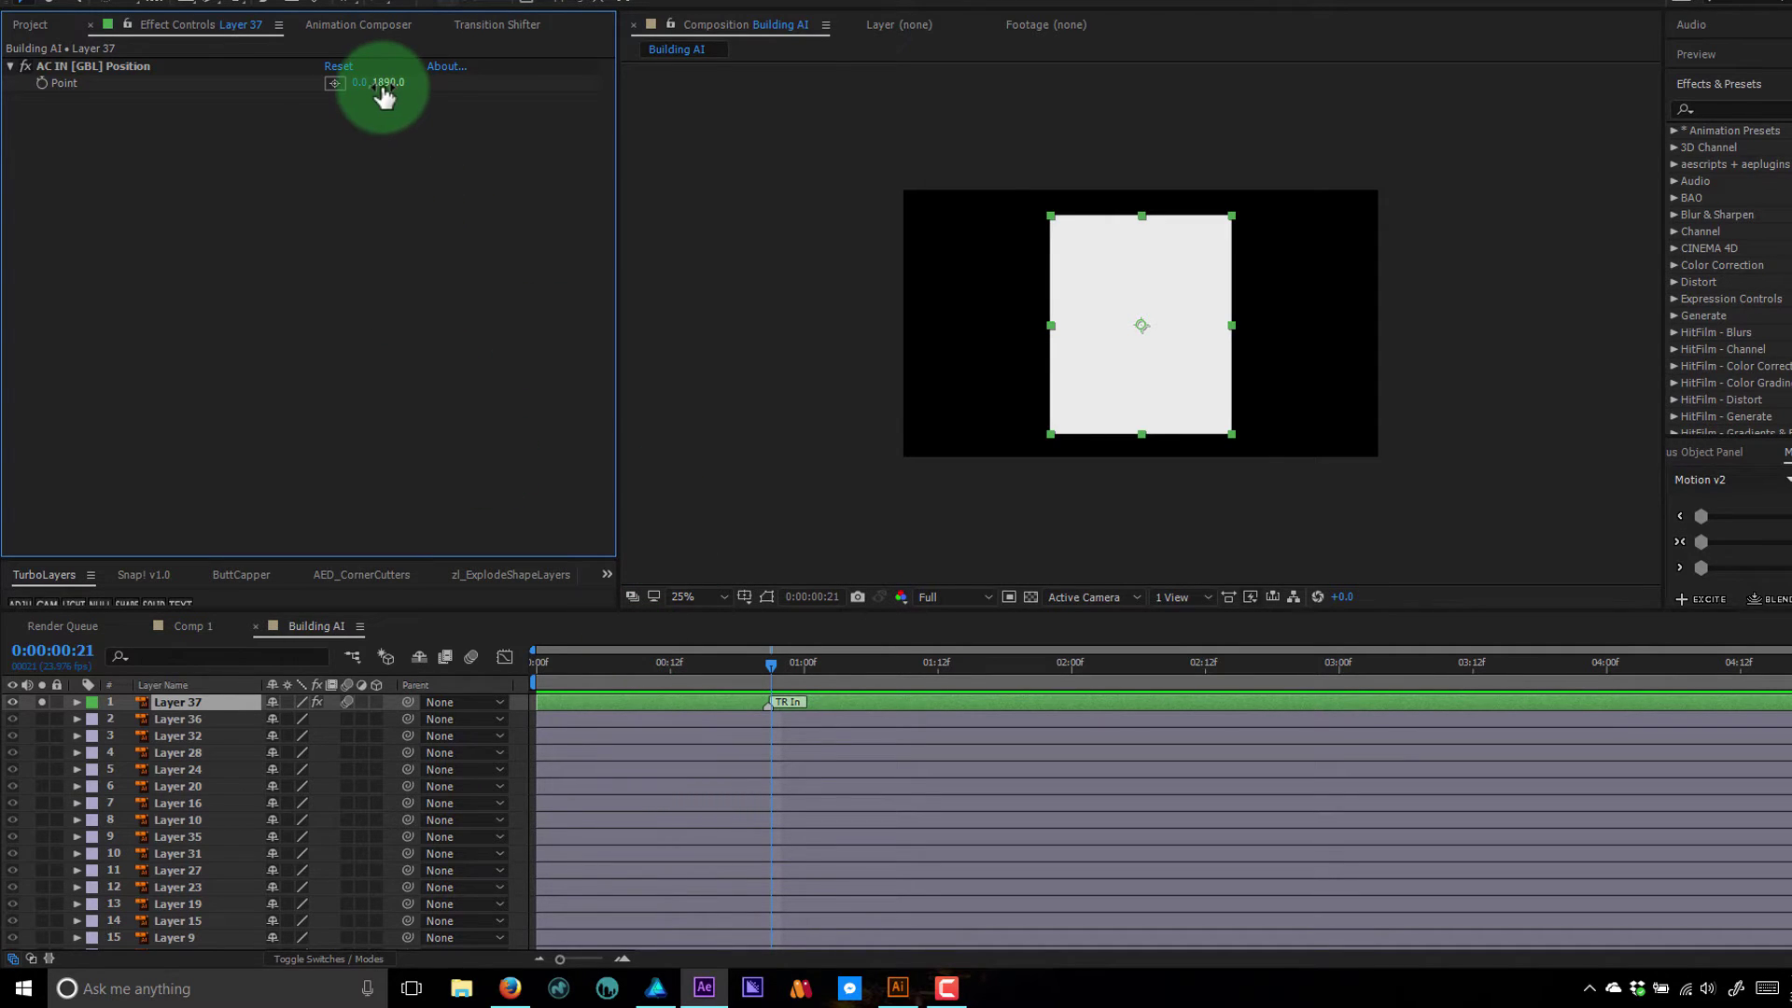
{"action": "left_click_drag", "start_coordinate": [668, 668], "coordinate": [527, 696]}
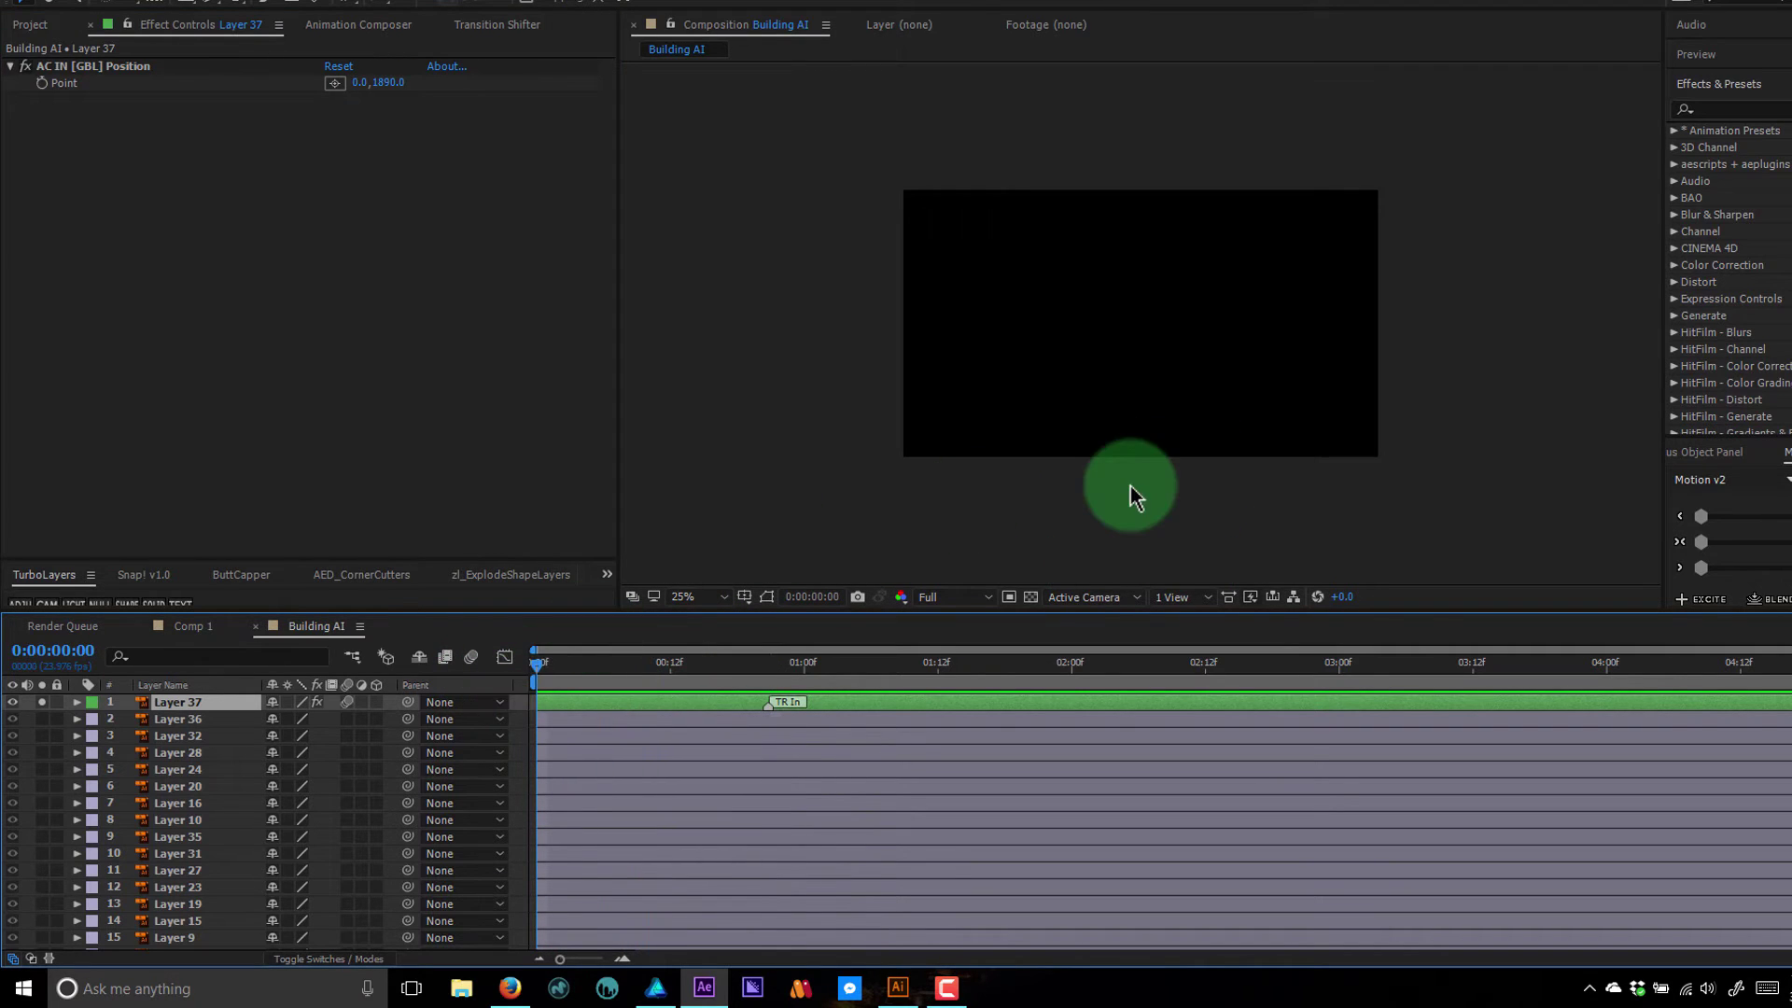
{"action": "key", "text": "comma"}
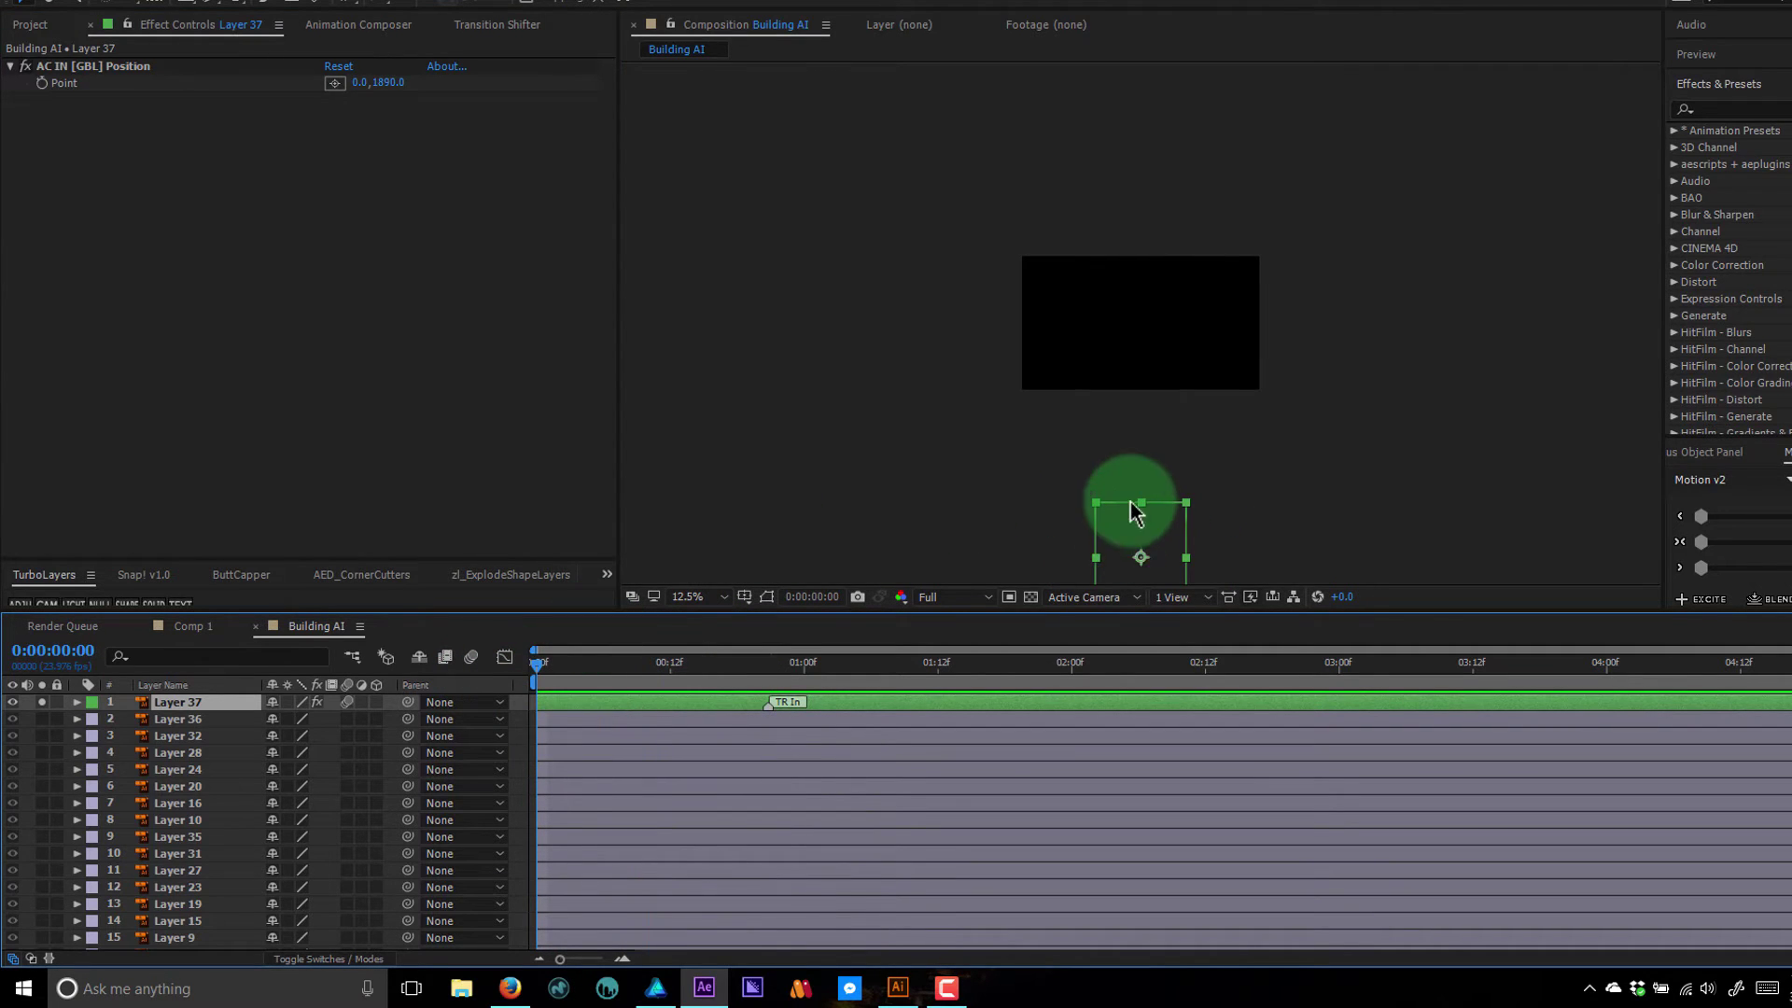
{"action": "key", "text": "period"}
{"action": "key", "text": "comma"}
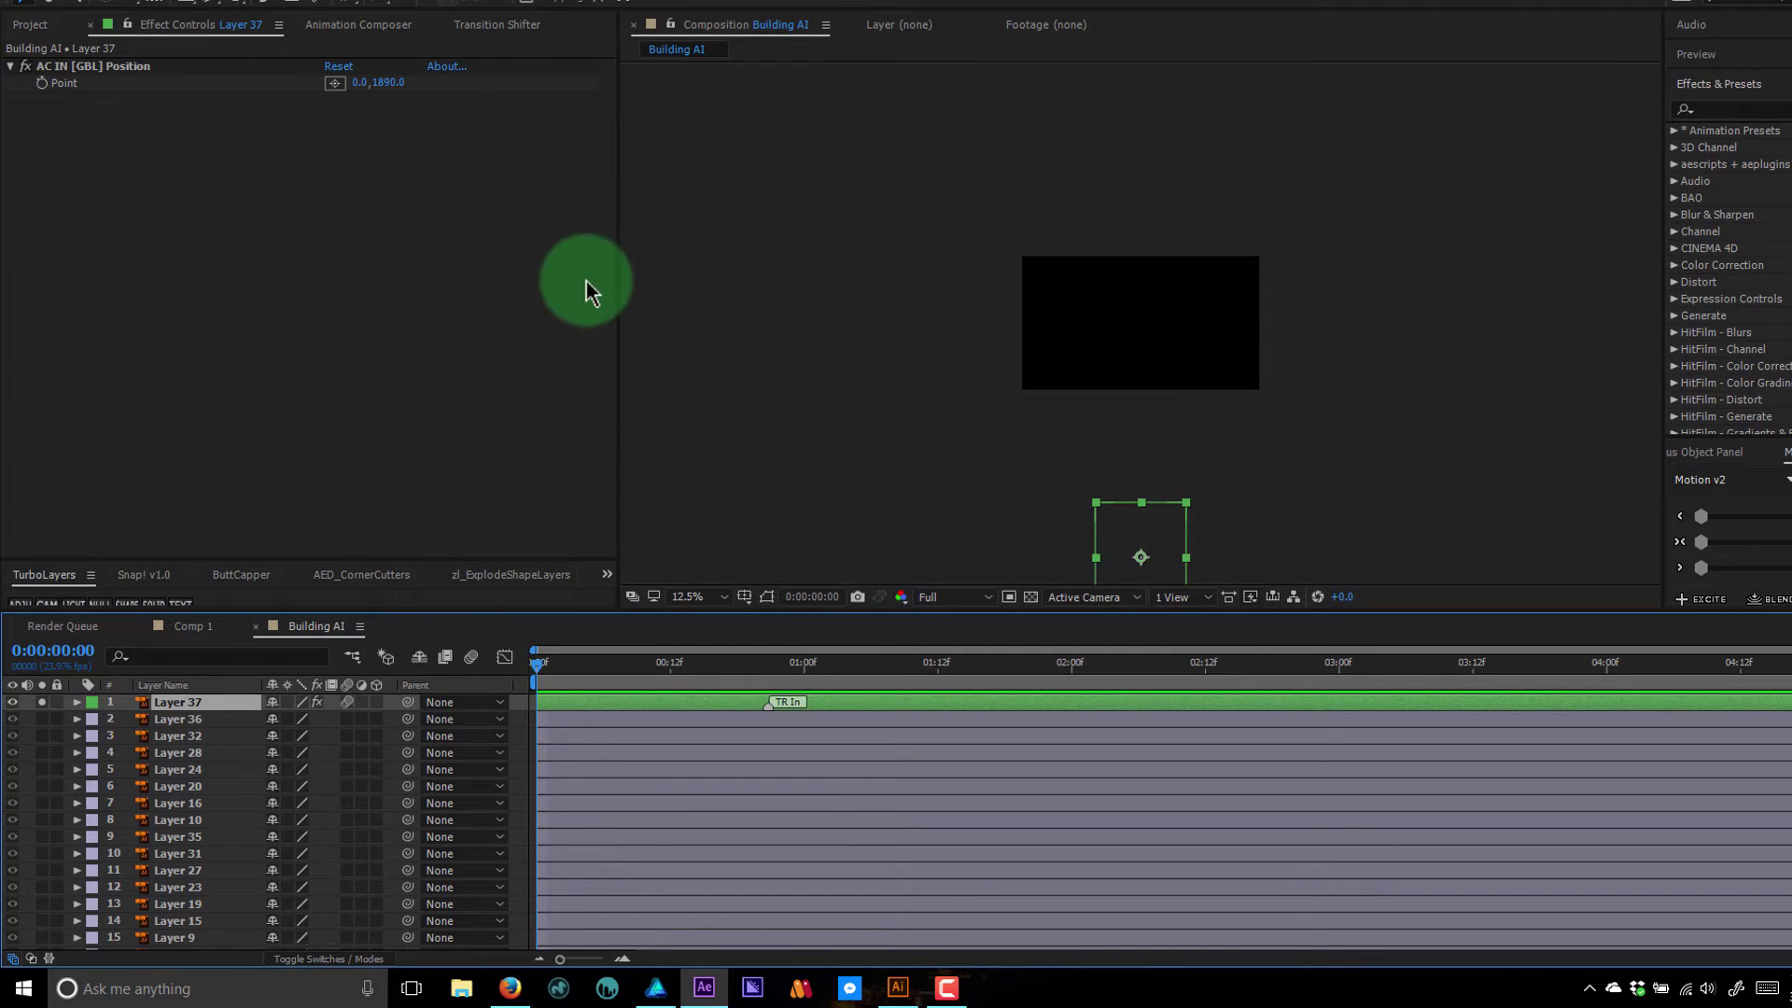
- Set the Point of Layer 37's In position effect to 0.0, 1023.0 and scrub the entrance up to the TR In marker
{"action": "left_click_drag", "start_coordinate": [388, 85], "coordinate": [310, 97]}
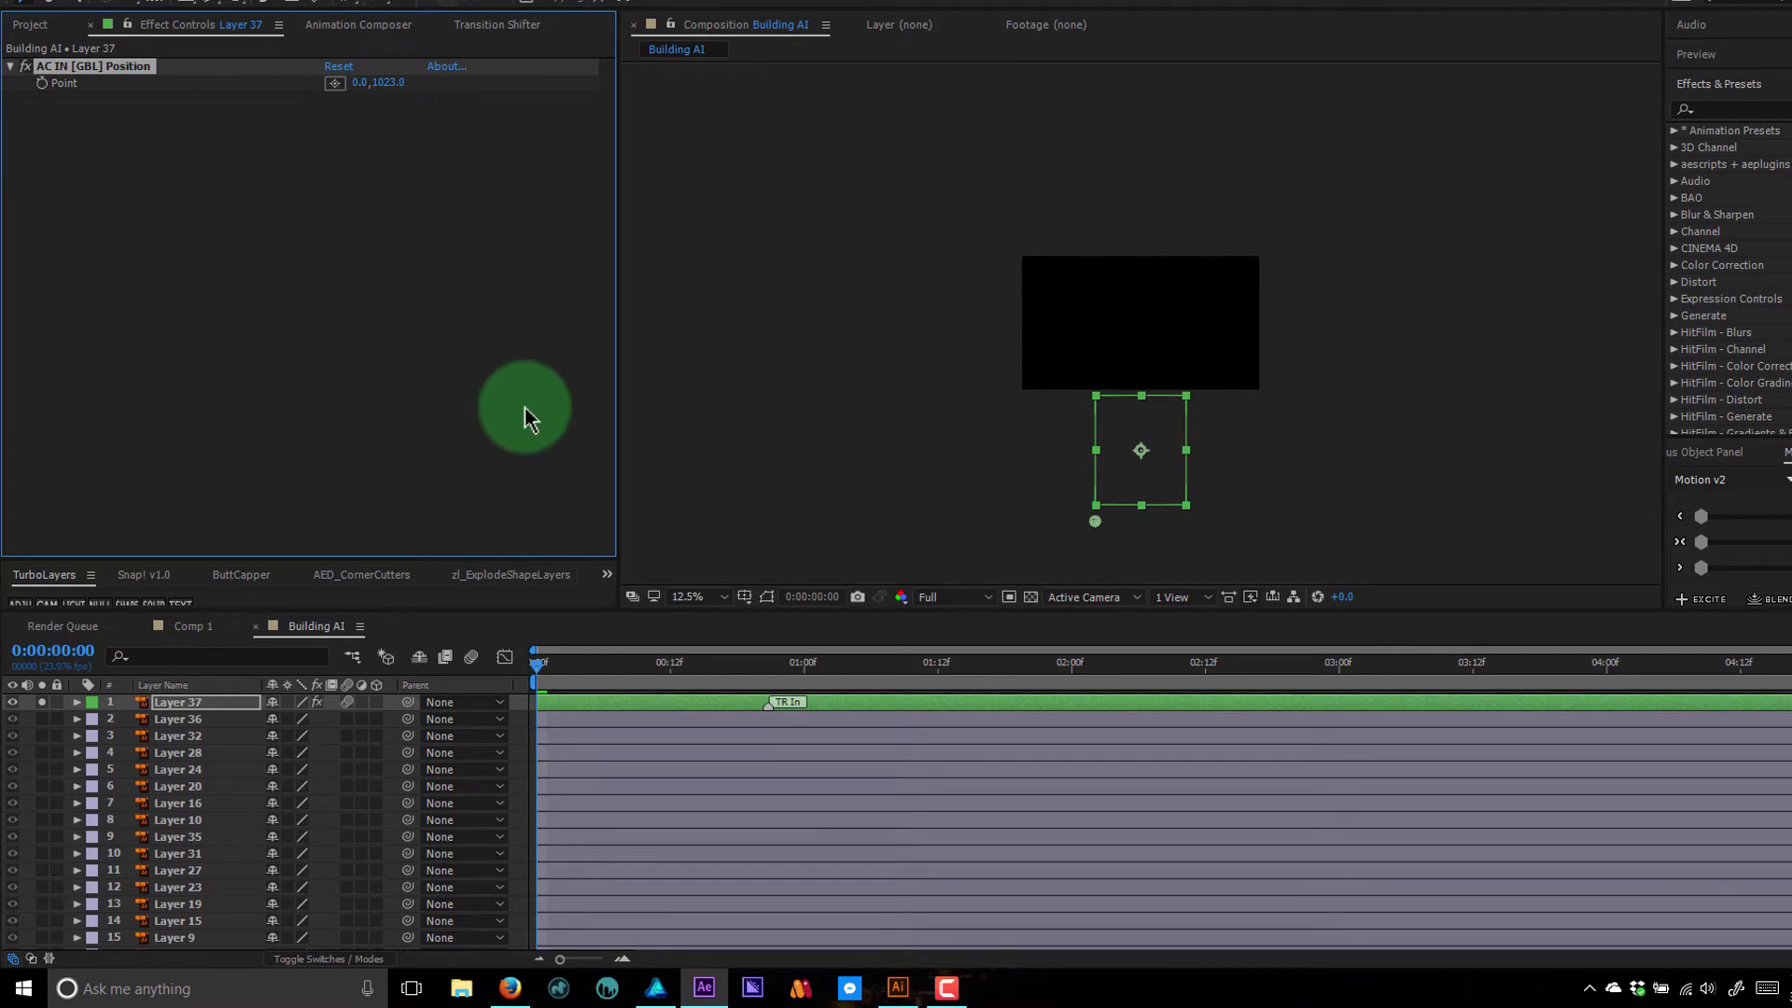
{"action": "left_click_drag", "start_coordinate": [541, 668], "coordinate": [763, 653]}
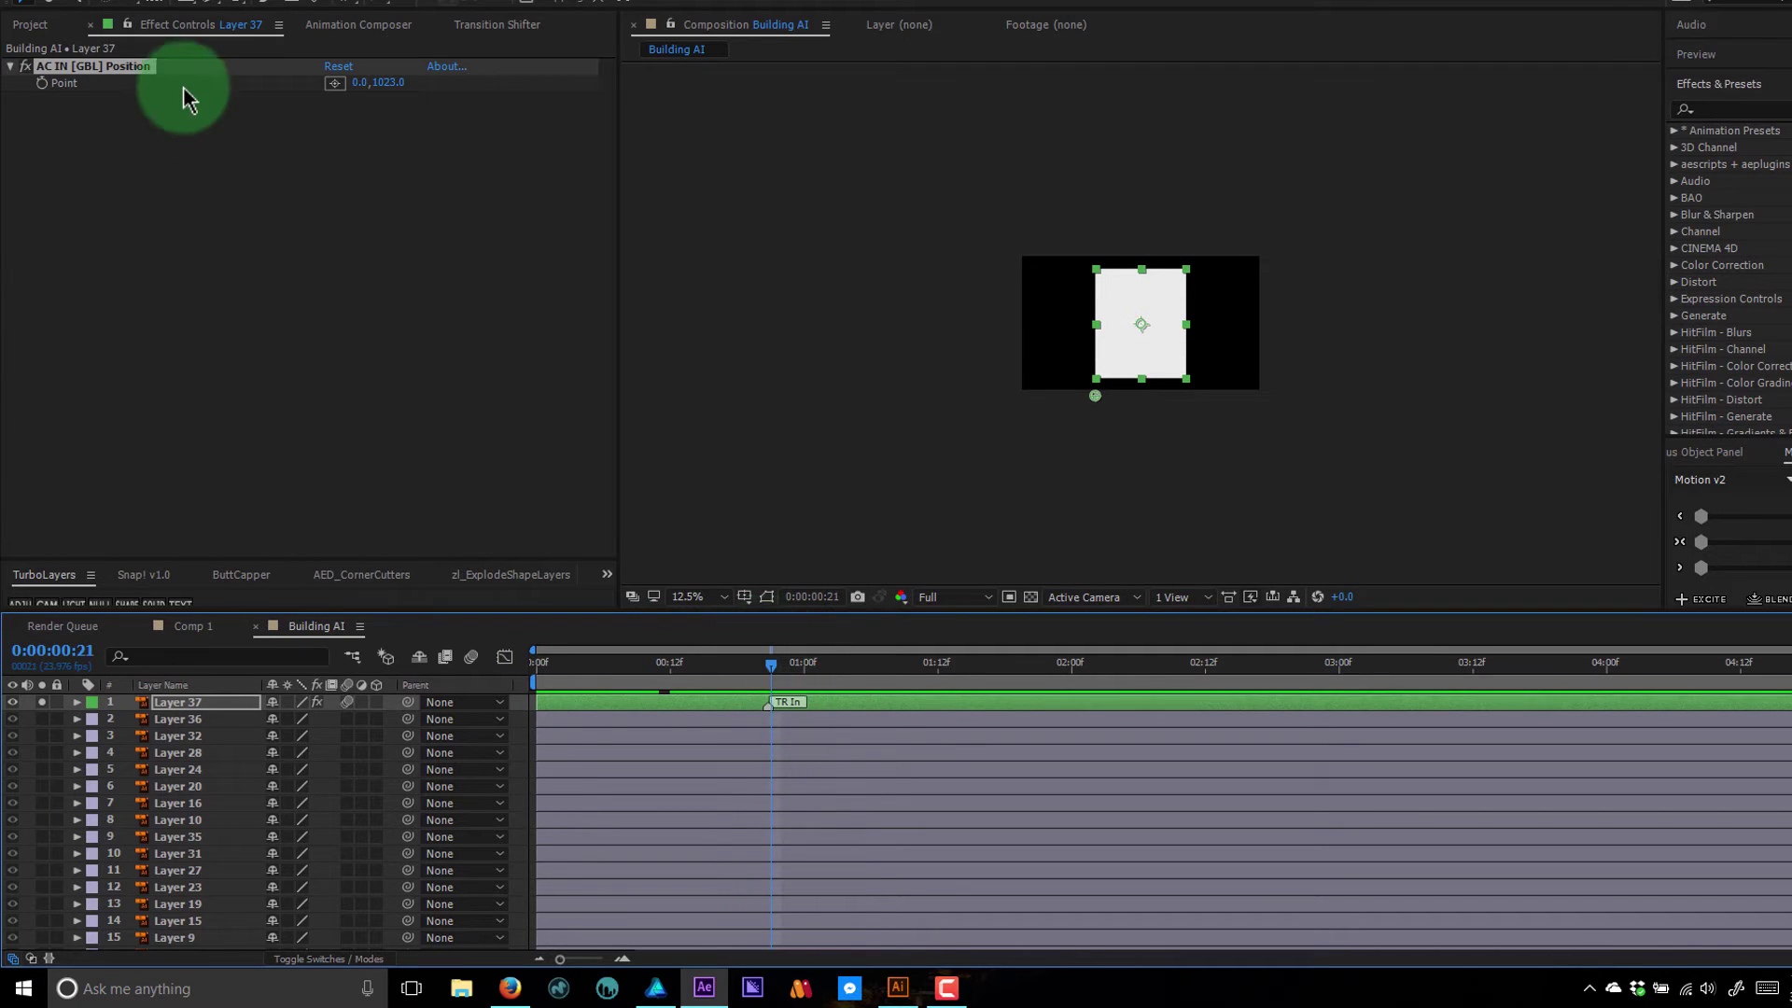
- Apply the Top variant of Ease InOut Position 1 - Quad to Layer 37 as an Out transition and scrub past the TR Out marker
{"action": "left_click", "coordinate": [364, 25]}
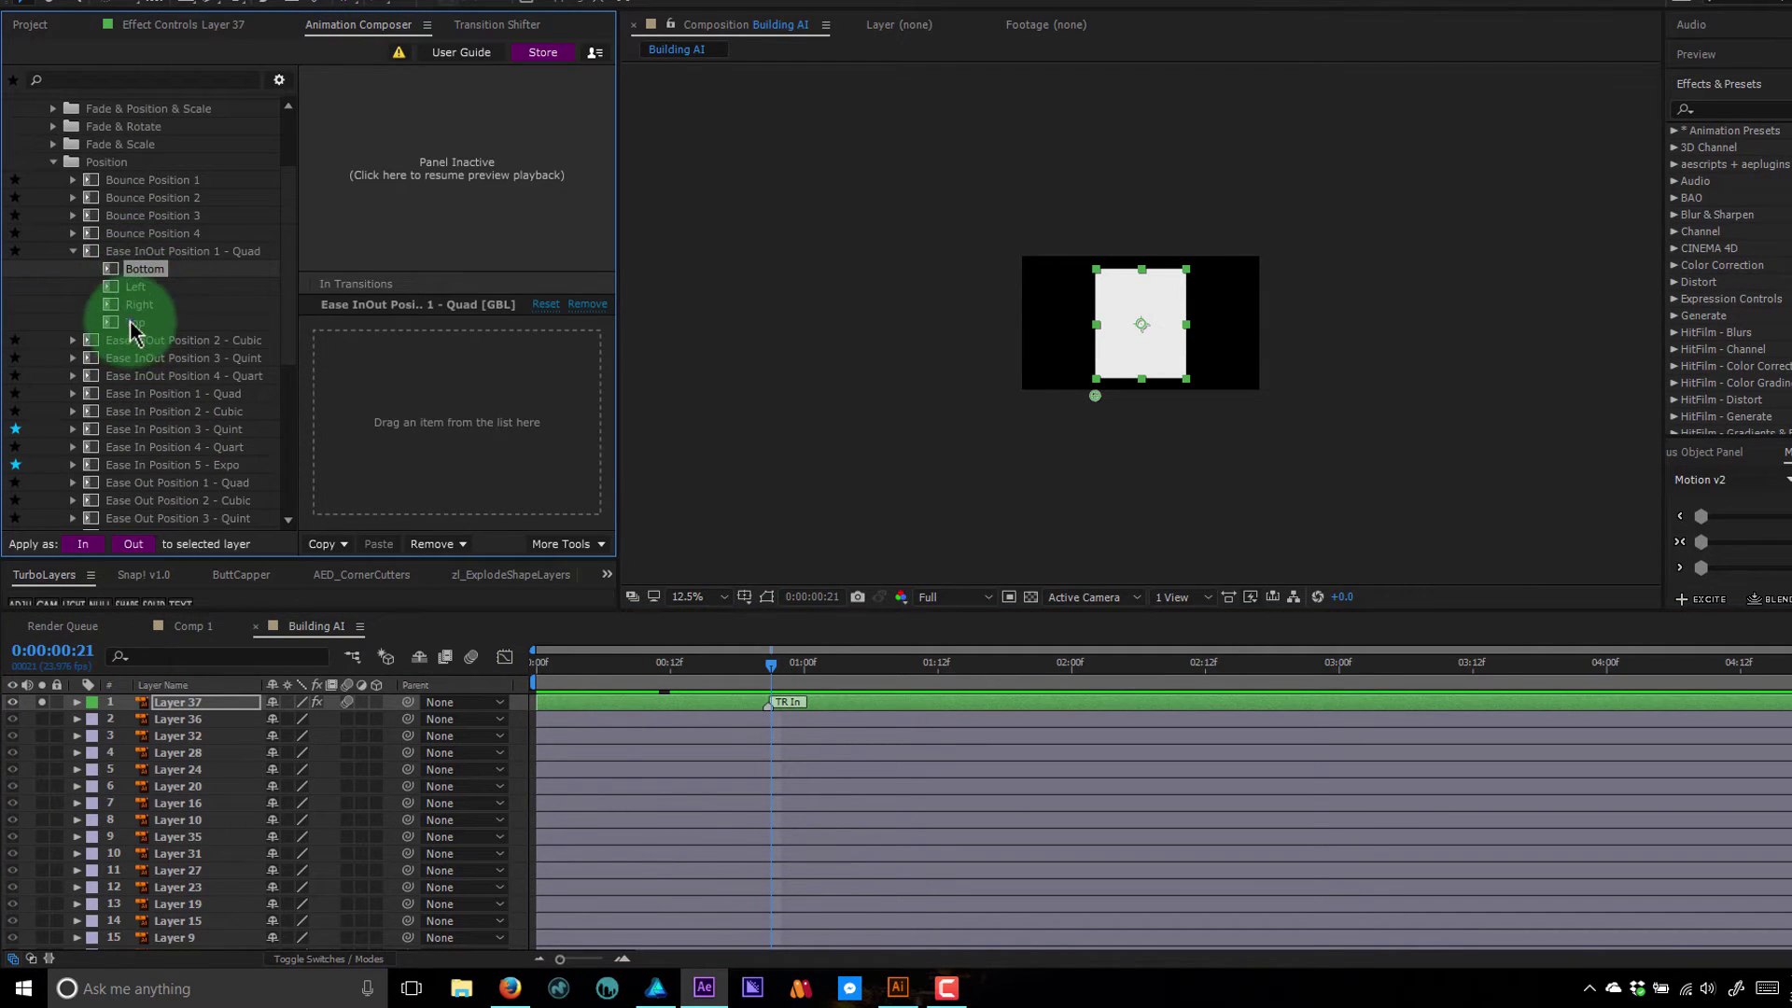
{"action": "mouse_move", "coordinate": [138, 325]}
{"action": "left_mouse_down"}
{"action": "mouse_move", "coordinate": [284, 347]}
{"action": "mouse_move", "coordinate": [525, 435]}
{"action": "left_mouse_up"}
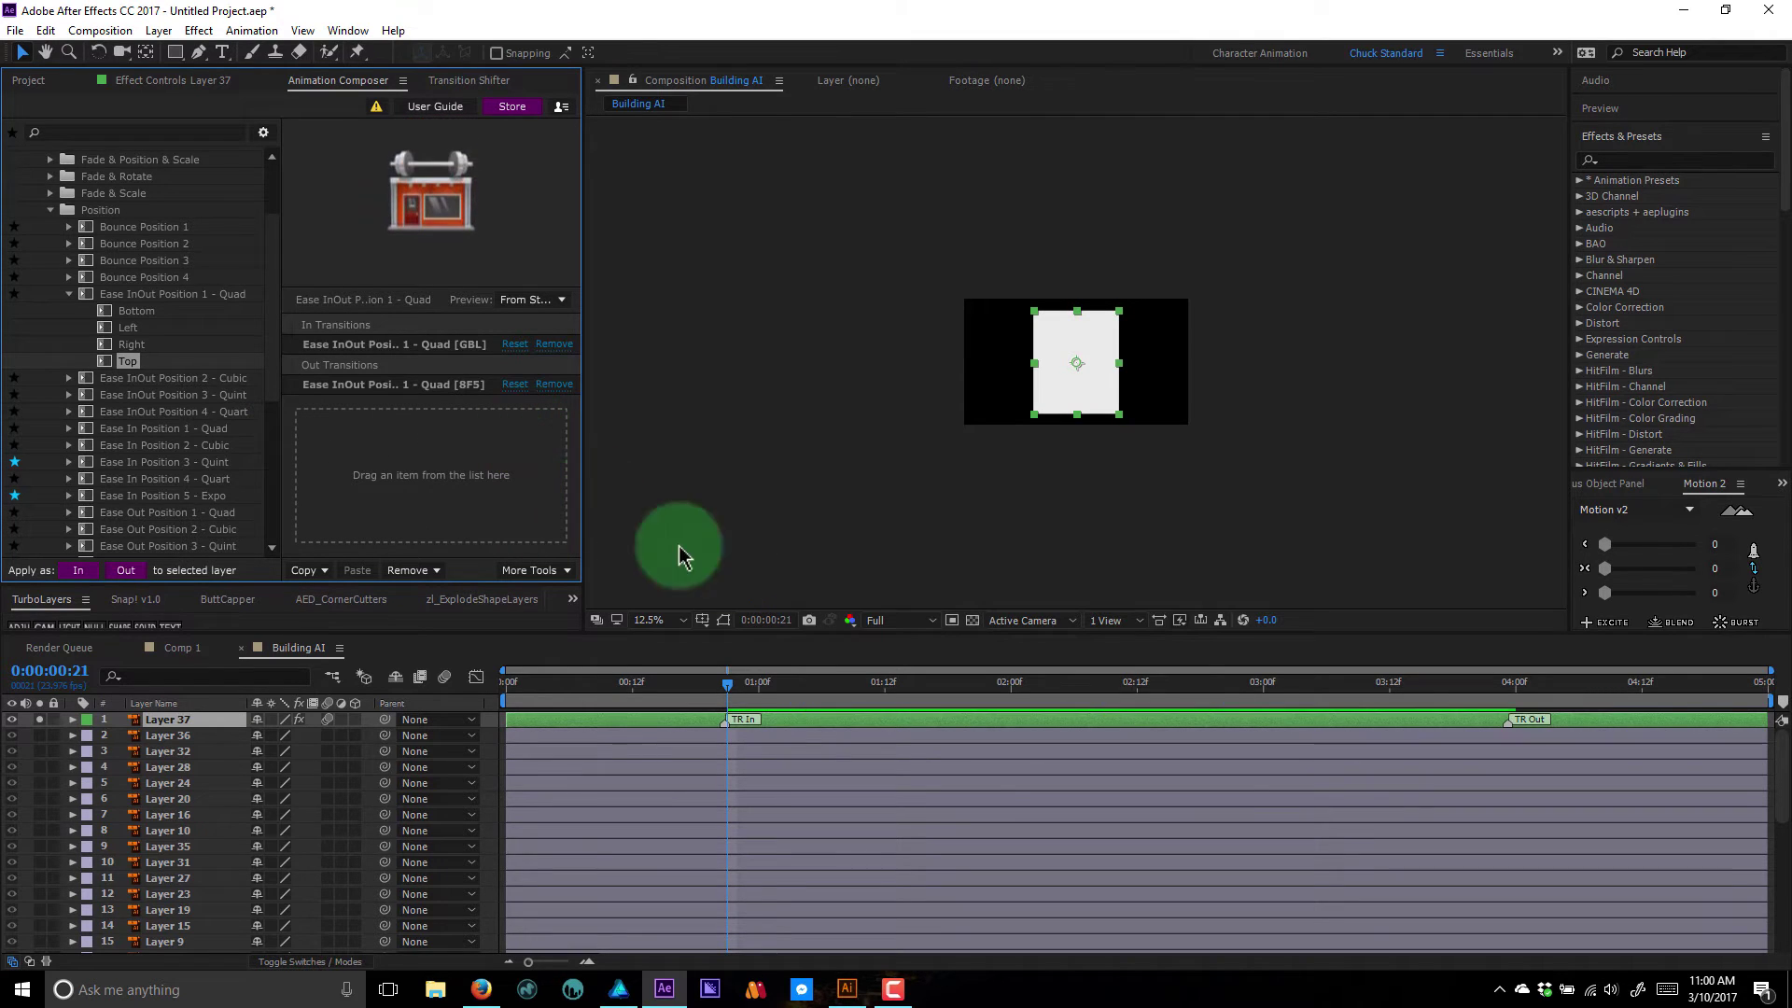
{"action": "mouse_move", "coordinate": [1512, 684]}
{"action": "left_mouse_down"}
{"action": "mouse_move", "coordinate": [1494, 686]}
{"action": "mouse_move", "coordinate": [1707, 702]}
{"action": "left_mouse_up"}
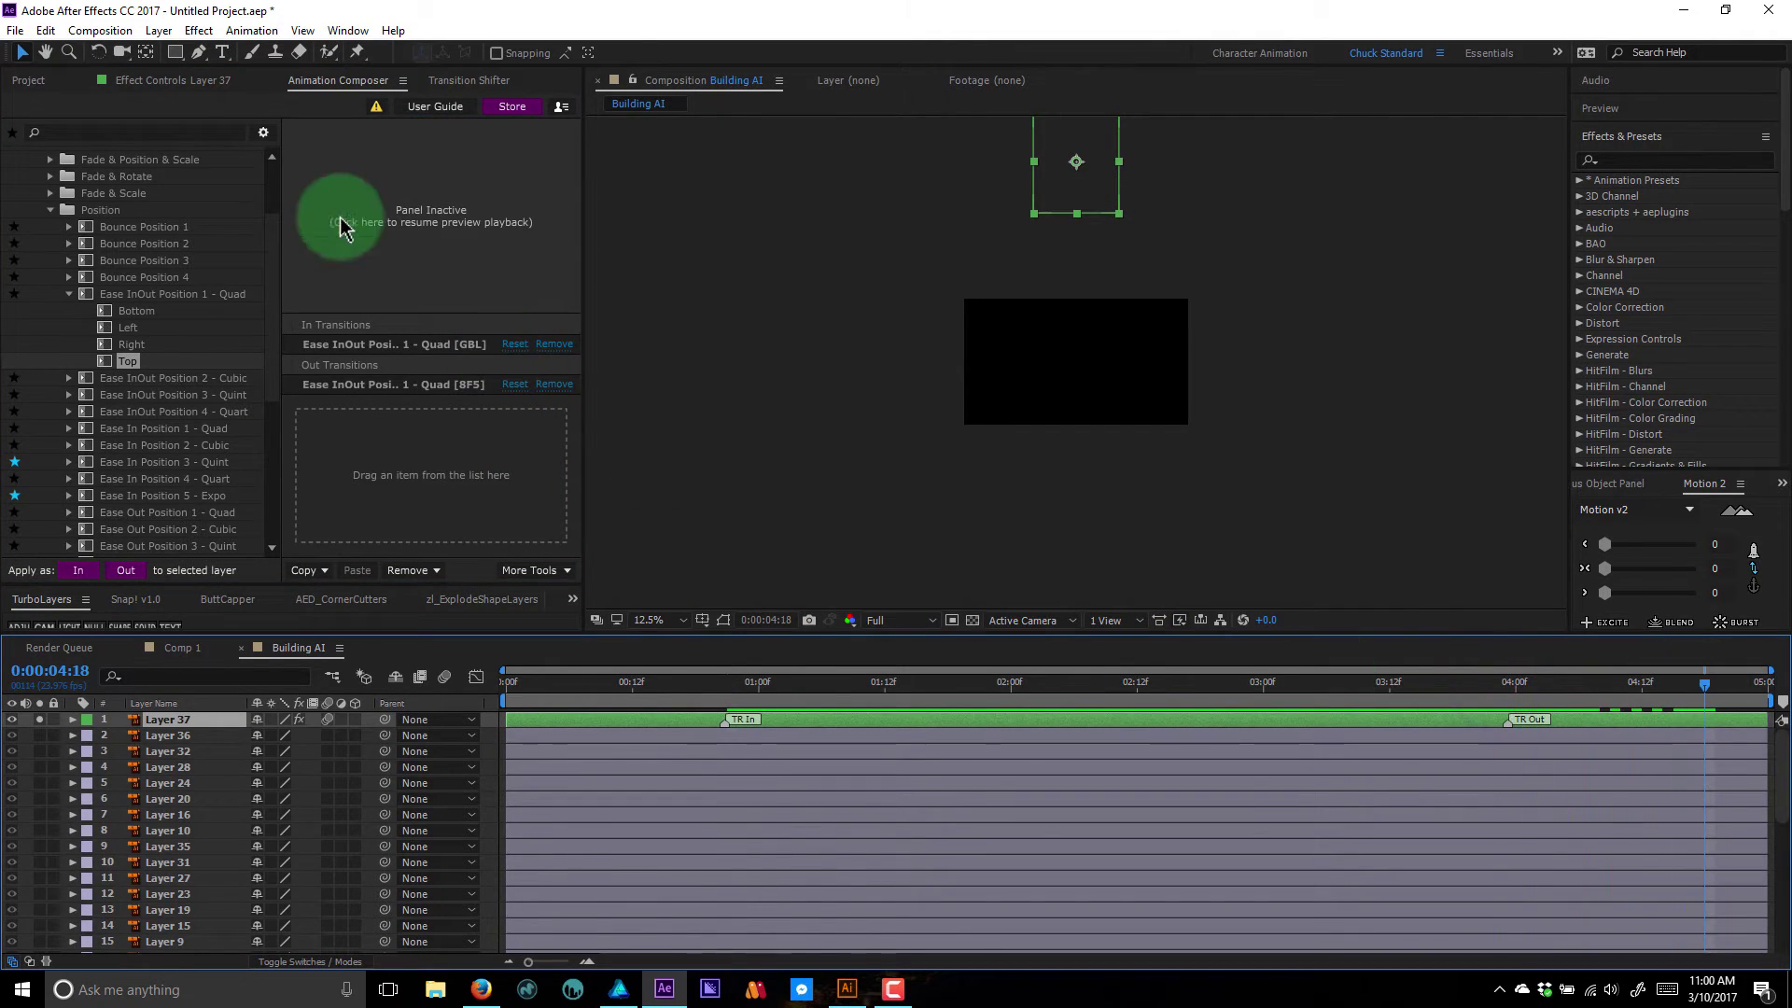
- Set the Point of Layer 37's Out position effect to 0.0, -1190.0 and play the animation from the first frame
{"action": "left_click", "coordinate": [141, 82]}
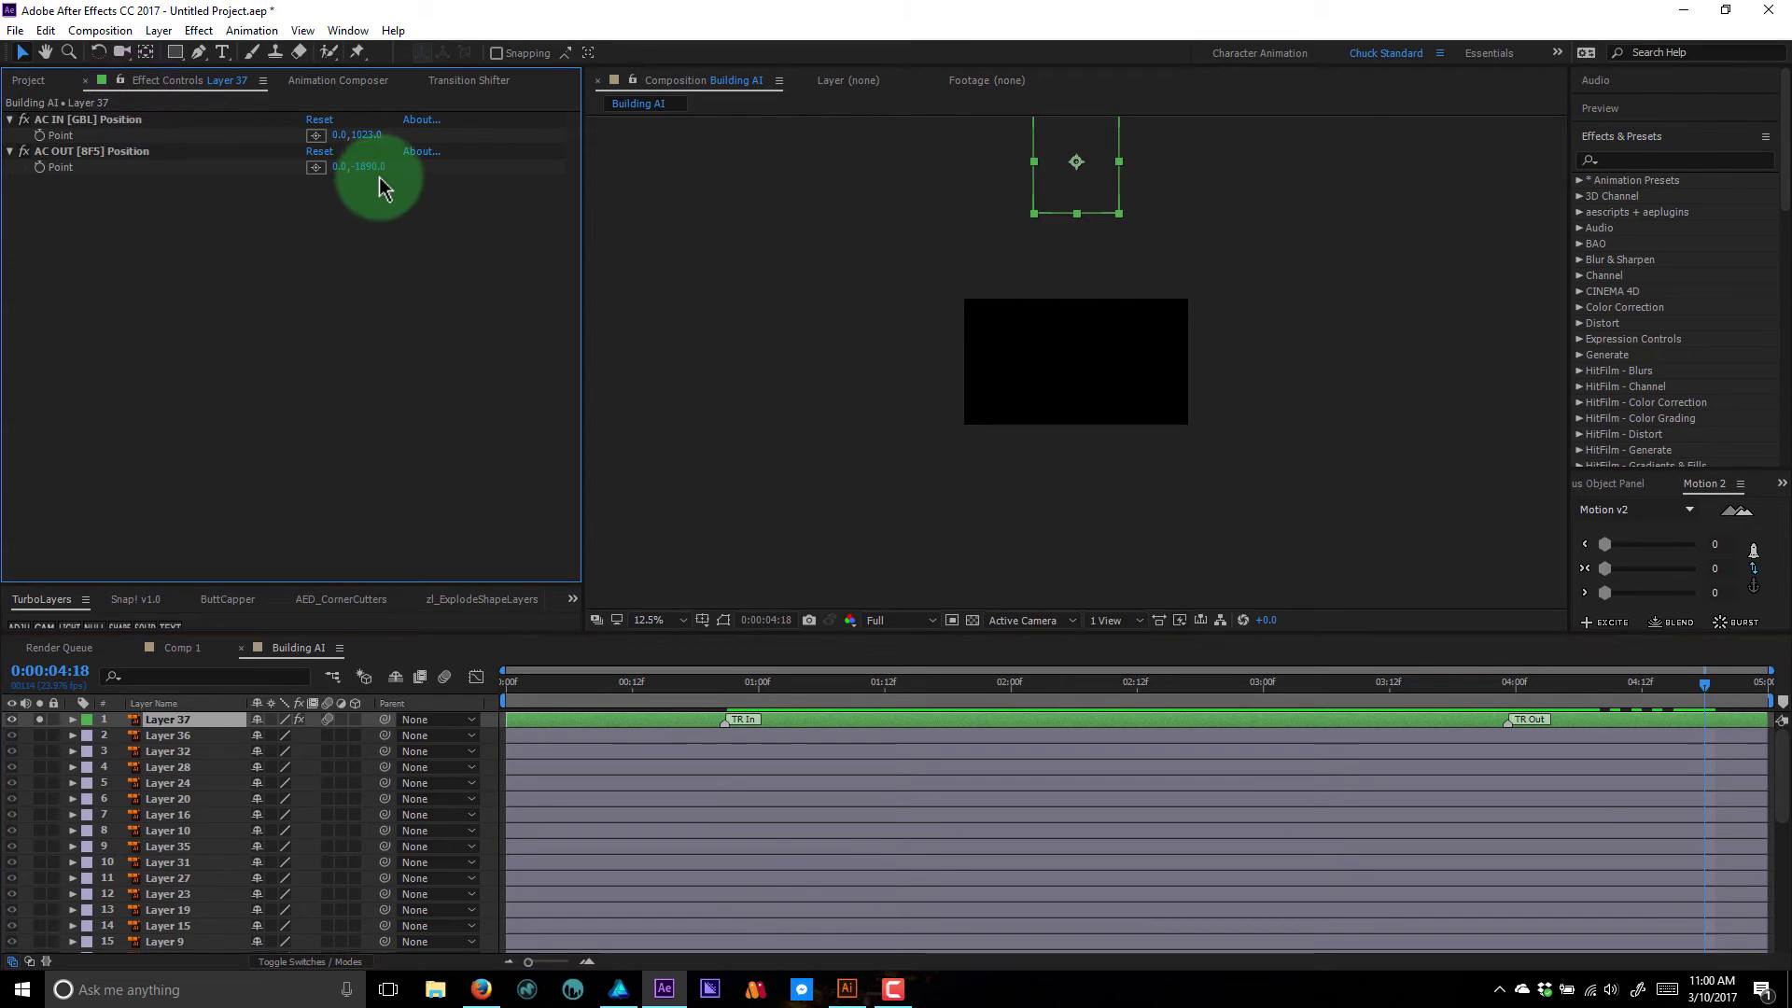
{"action": "left_click_drag", "start_coordinate": [379, 173], "coordinate": [460, 228]}
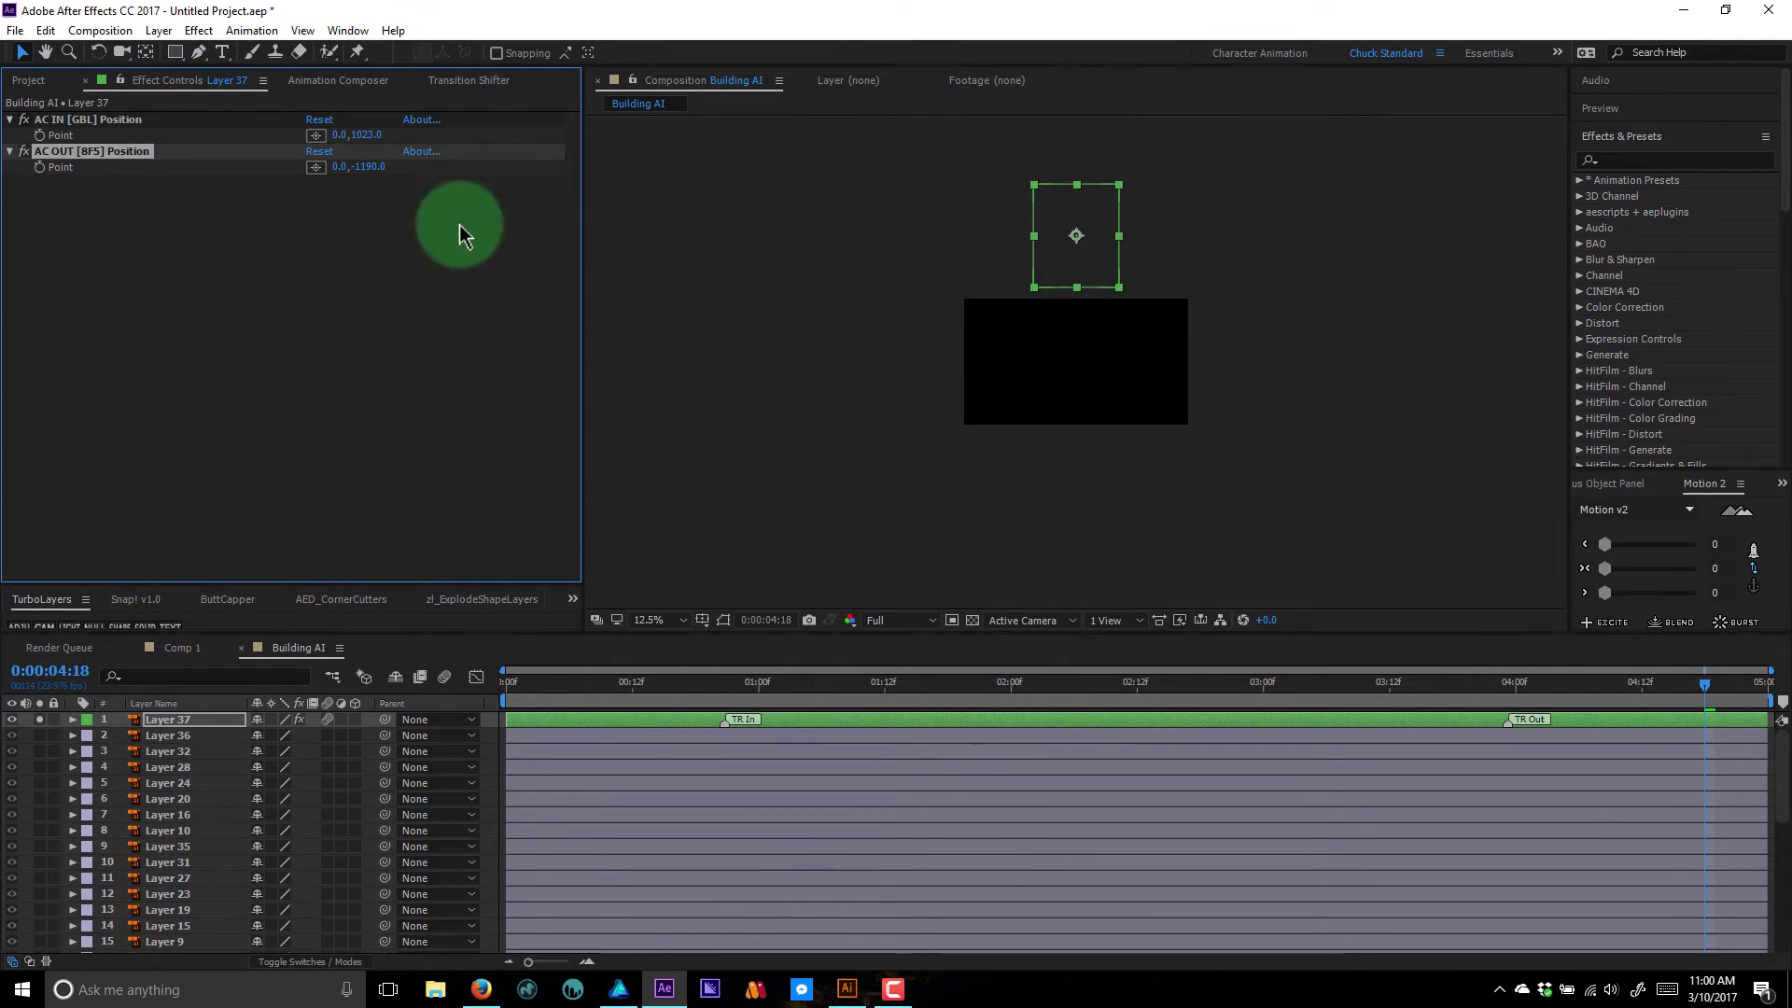
{"action": "left_click_drag", "start_coordinate": [1710, 688], "coordinate": [508, 709]}
{"action": "key", "text": "space"}
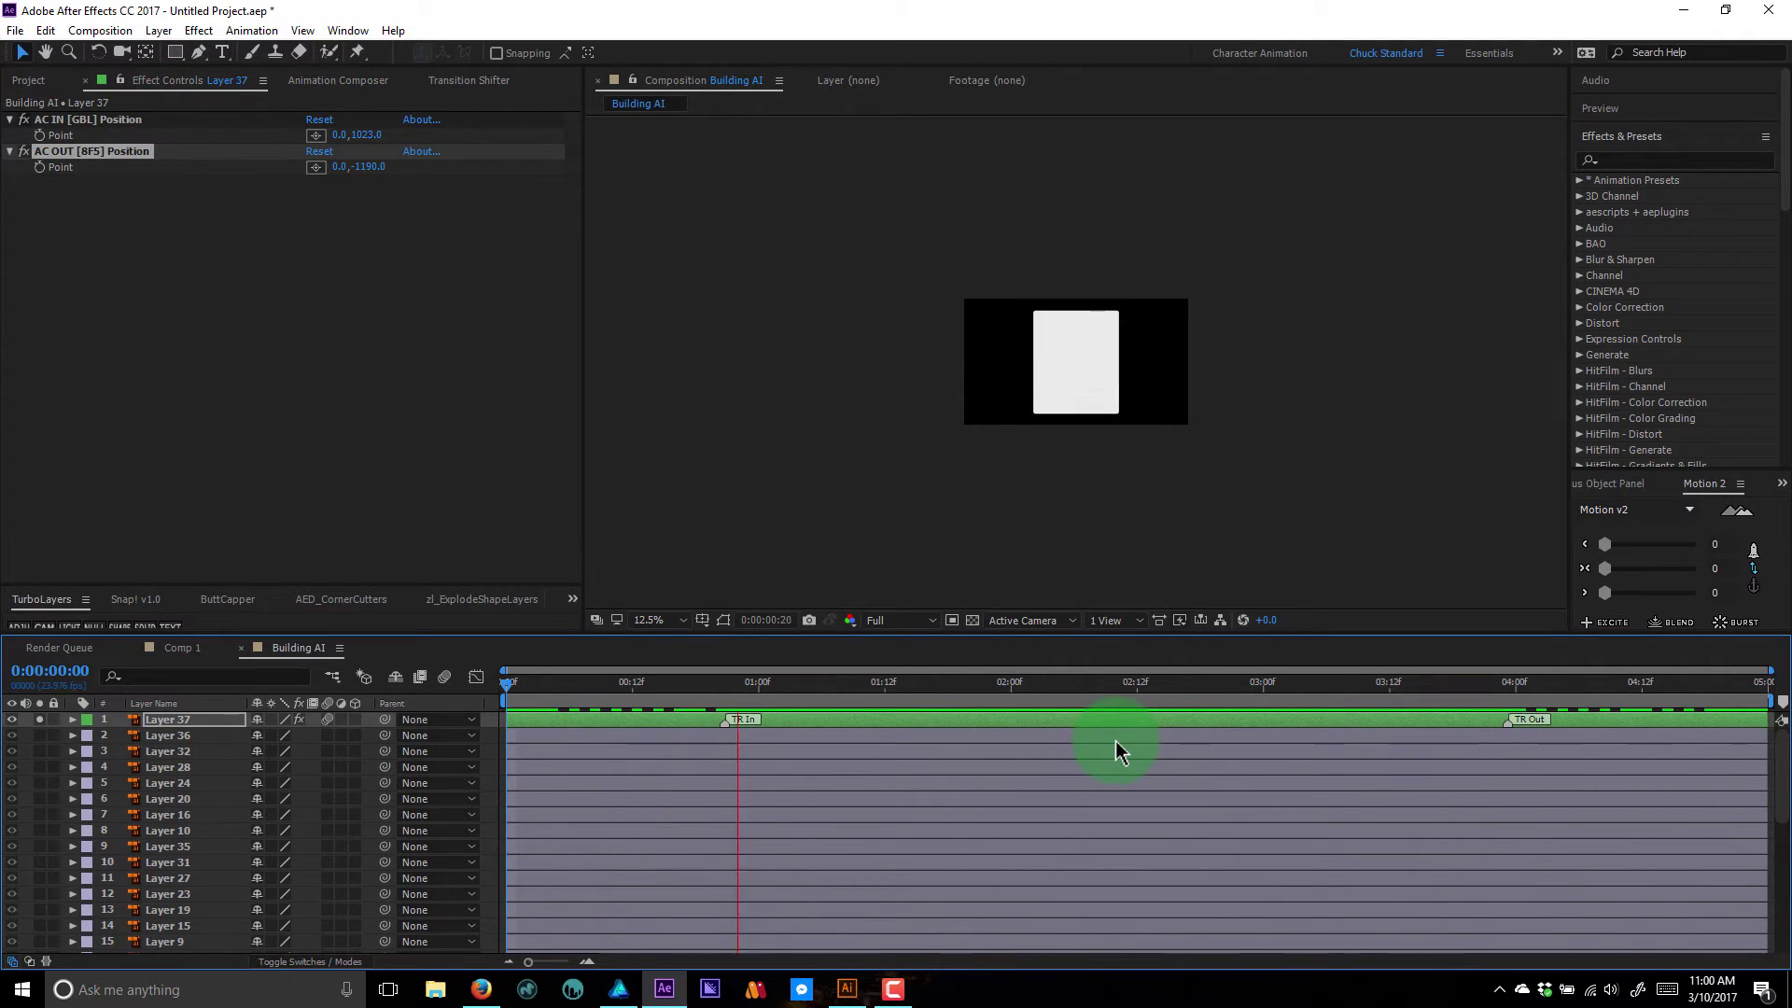
- Retime Layer 37's transitions by moving the TR In marker to about 1:17 and the TR Out marker to about 2:16, and play the result
{"action": "mouse_move", "coordinate": [731, 690]}
{"action": "left_mouse_down"}
{"action": "mouse_move", "coordinate": [681, 688]}
{"action": "mouse_move", "coordinate": [820, 725]}
{"action": "mouse_move", "coordinate": [759, 725]}
{"action": "left_mouse_up"}
{"action": "left_click_drag", "start_coordinate": [927, 721], "coordinate": [954, 722]}
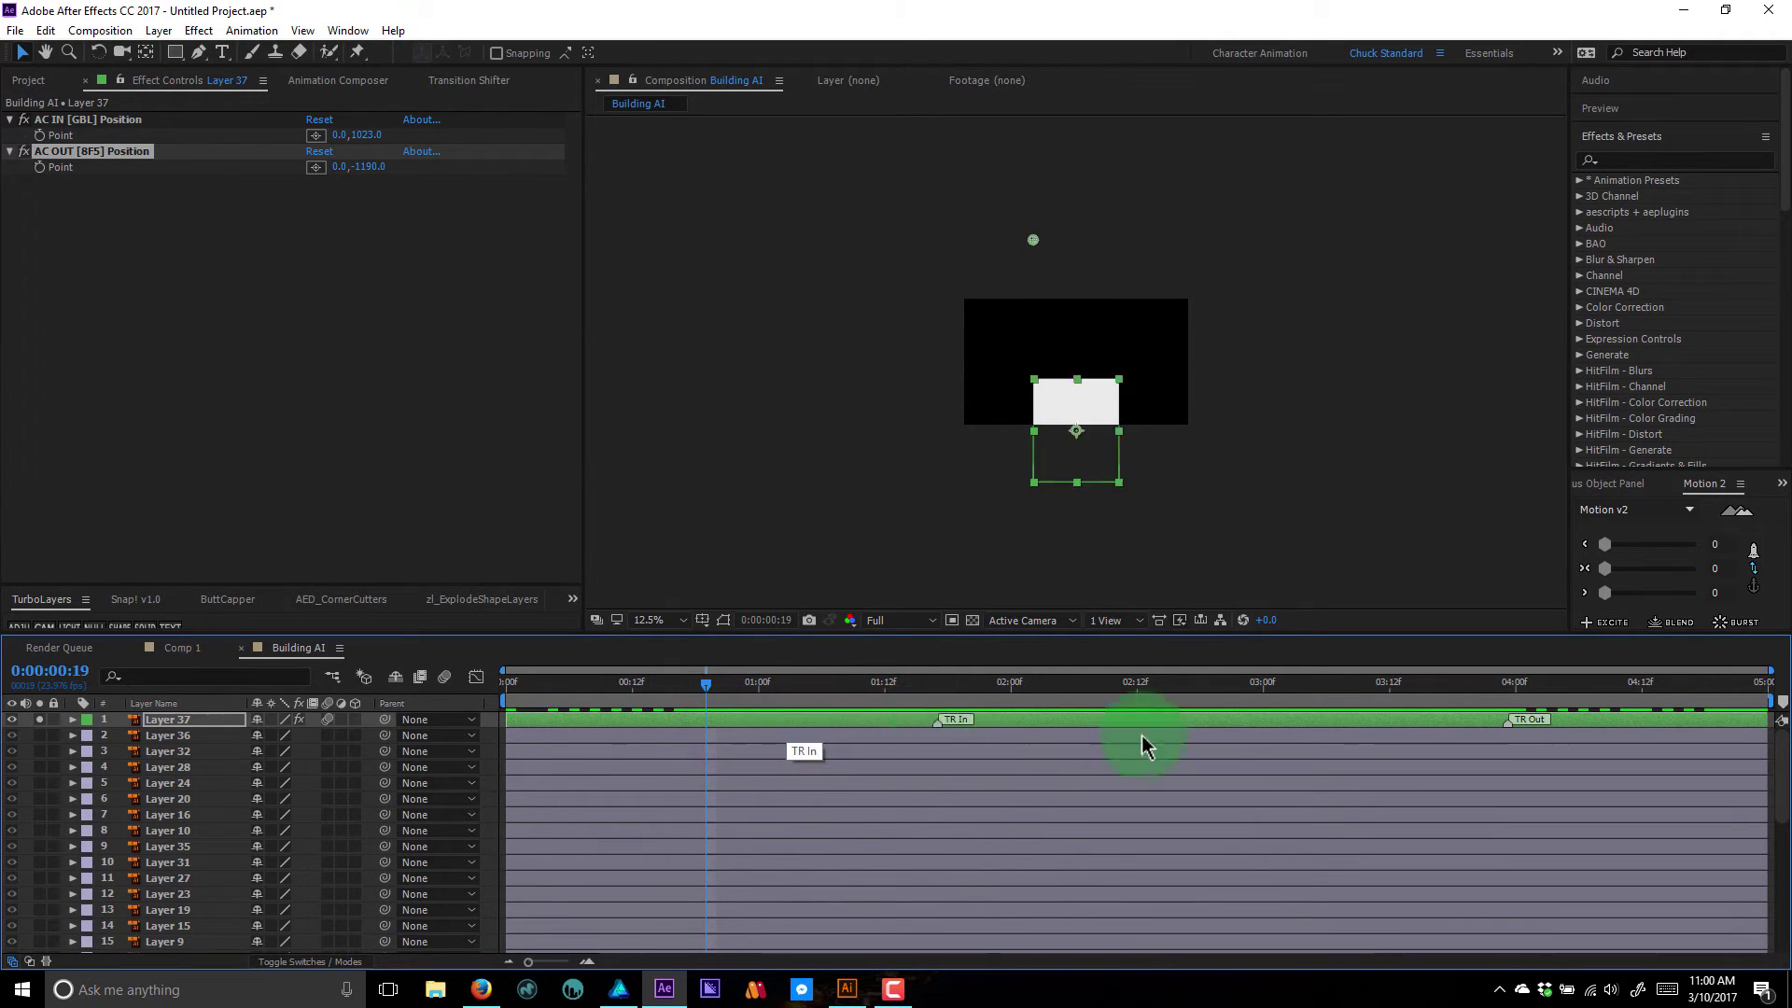
{"action": "left_click_drag", "start_coordinate": [1509, 721], "coordinate": [1223, 737]}
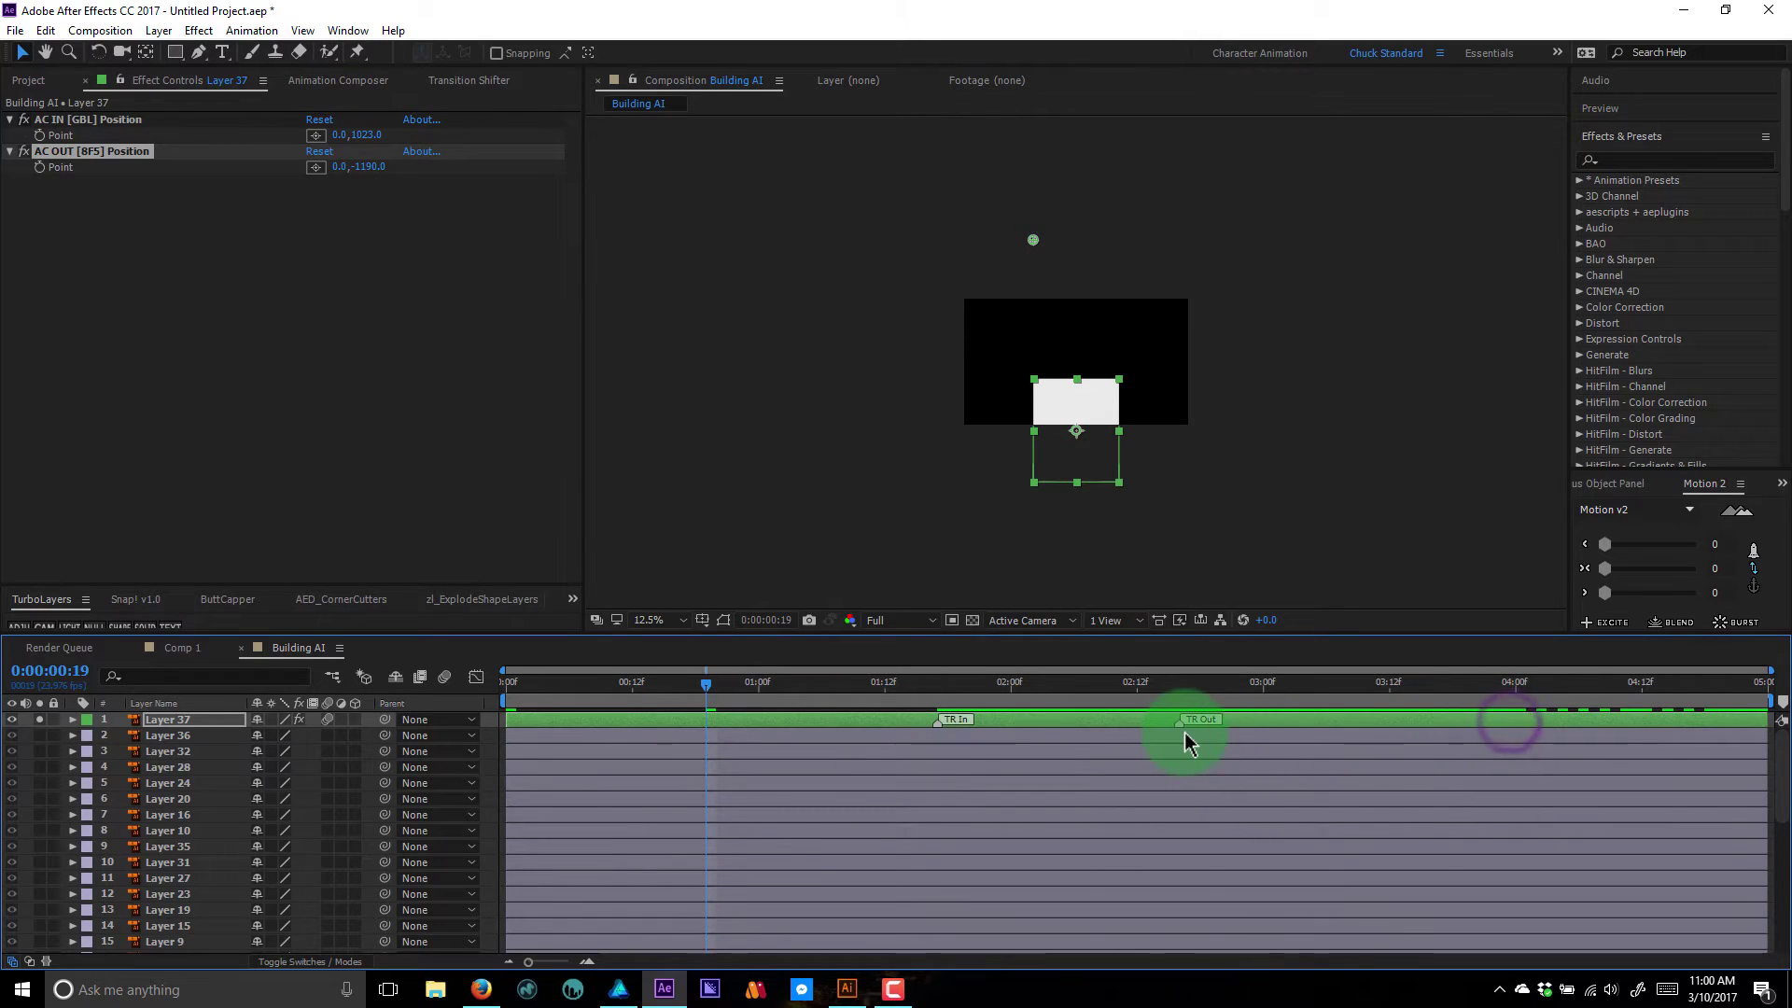
{"action": "key", "text": "space"}
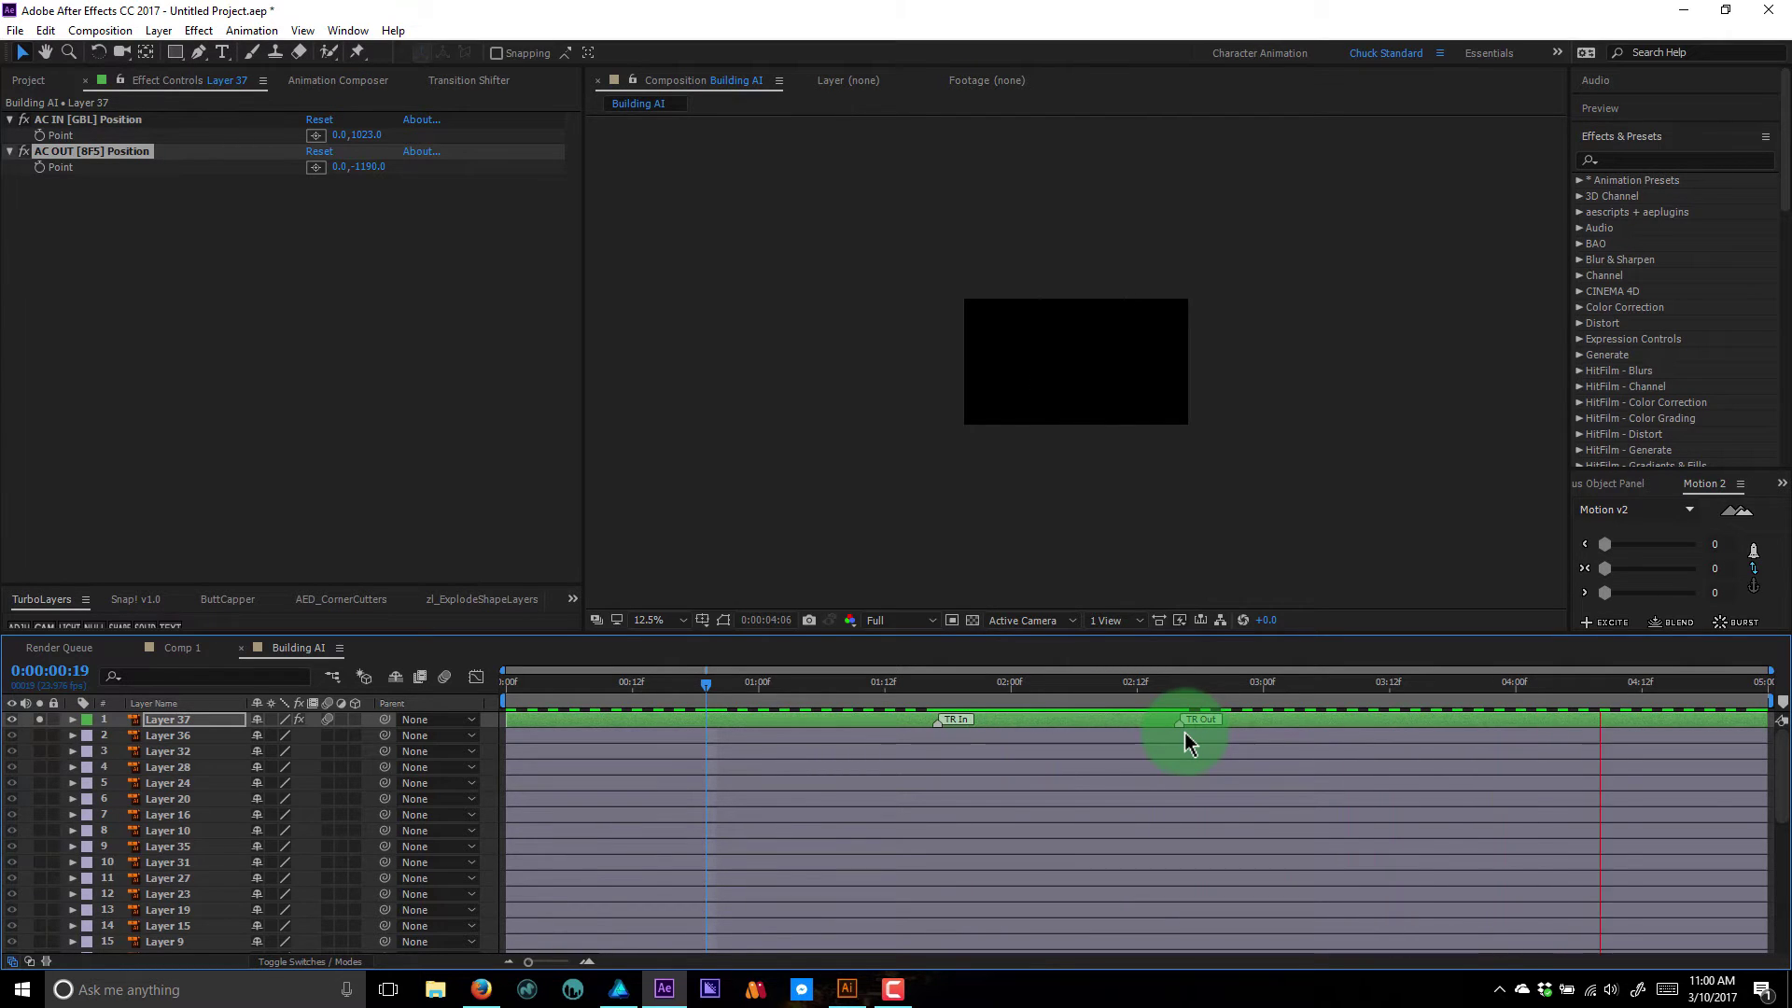
- Set the preview frame skip to 0, enlarge the Motion 2 panel and collapse the Preview panel
{"action": "left_click", "coordinate": [1636, 140]}
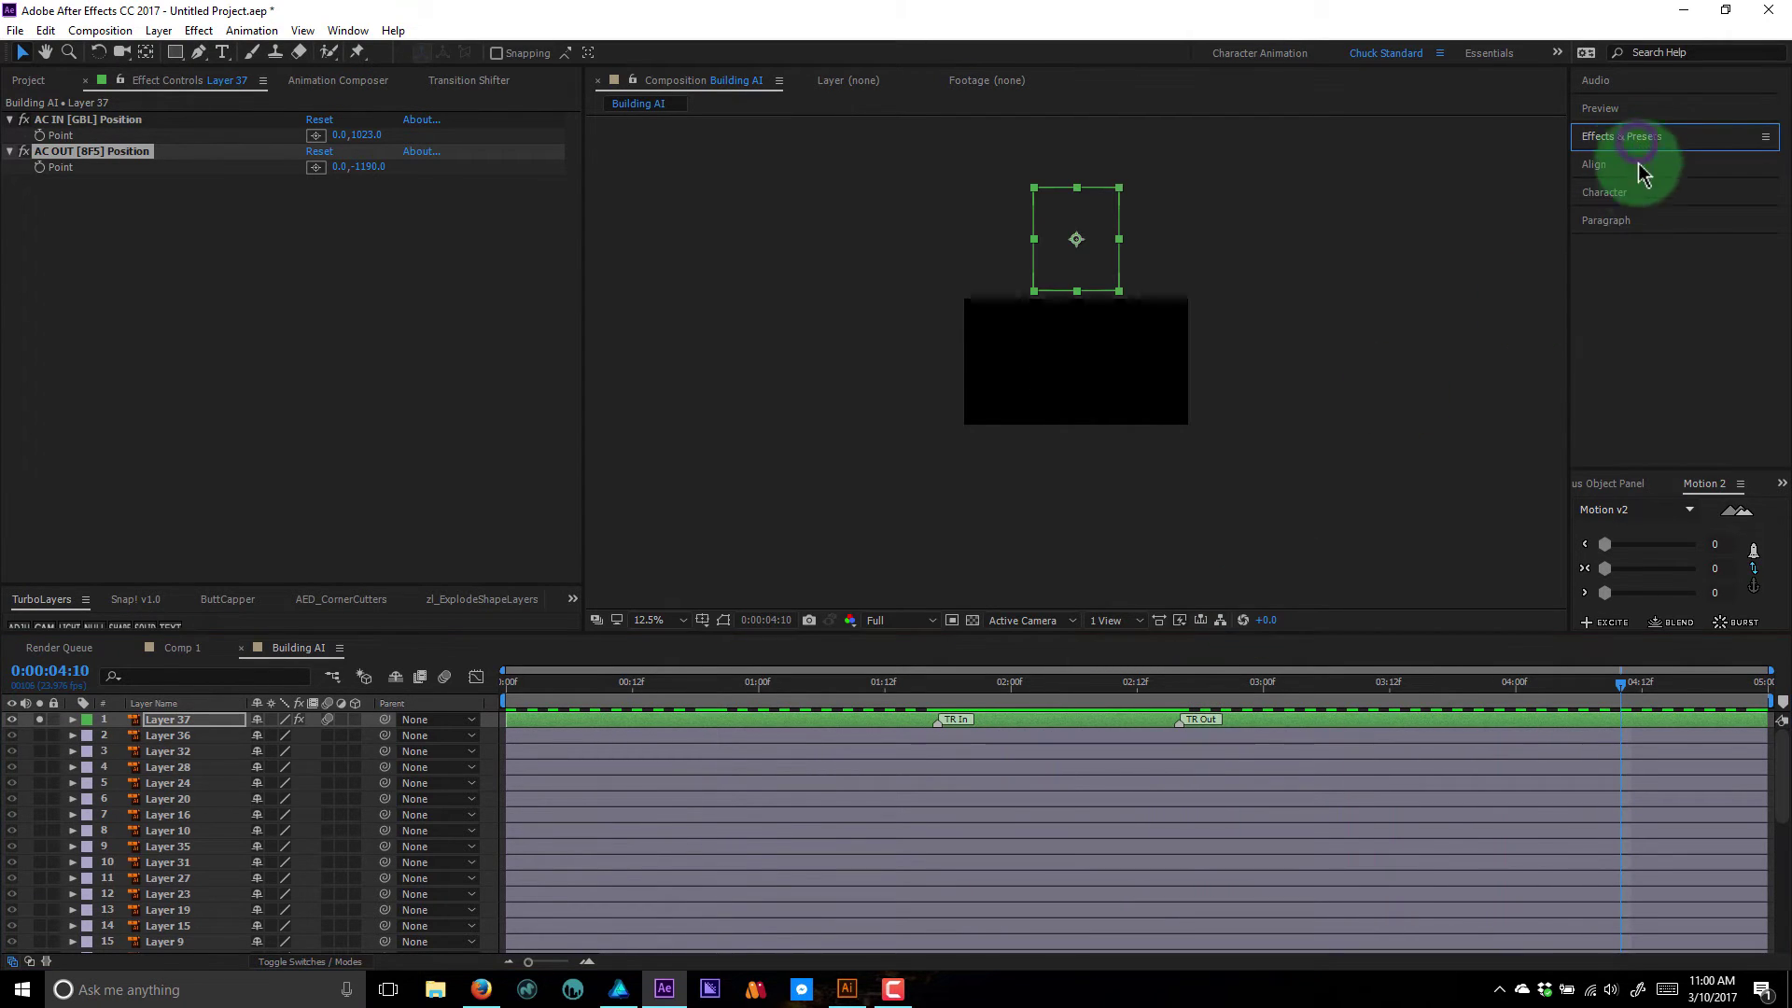
{"action": "left_click", "coordinate": [1634, 224]}
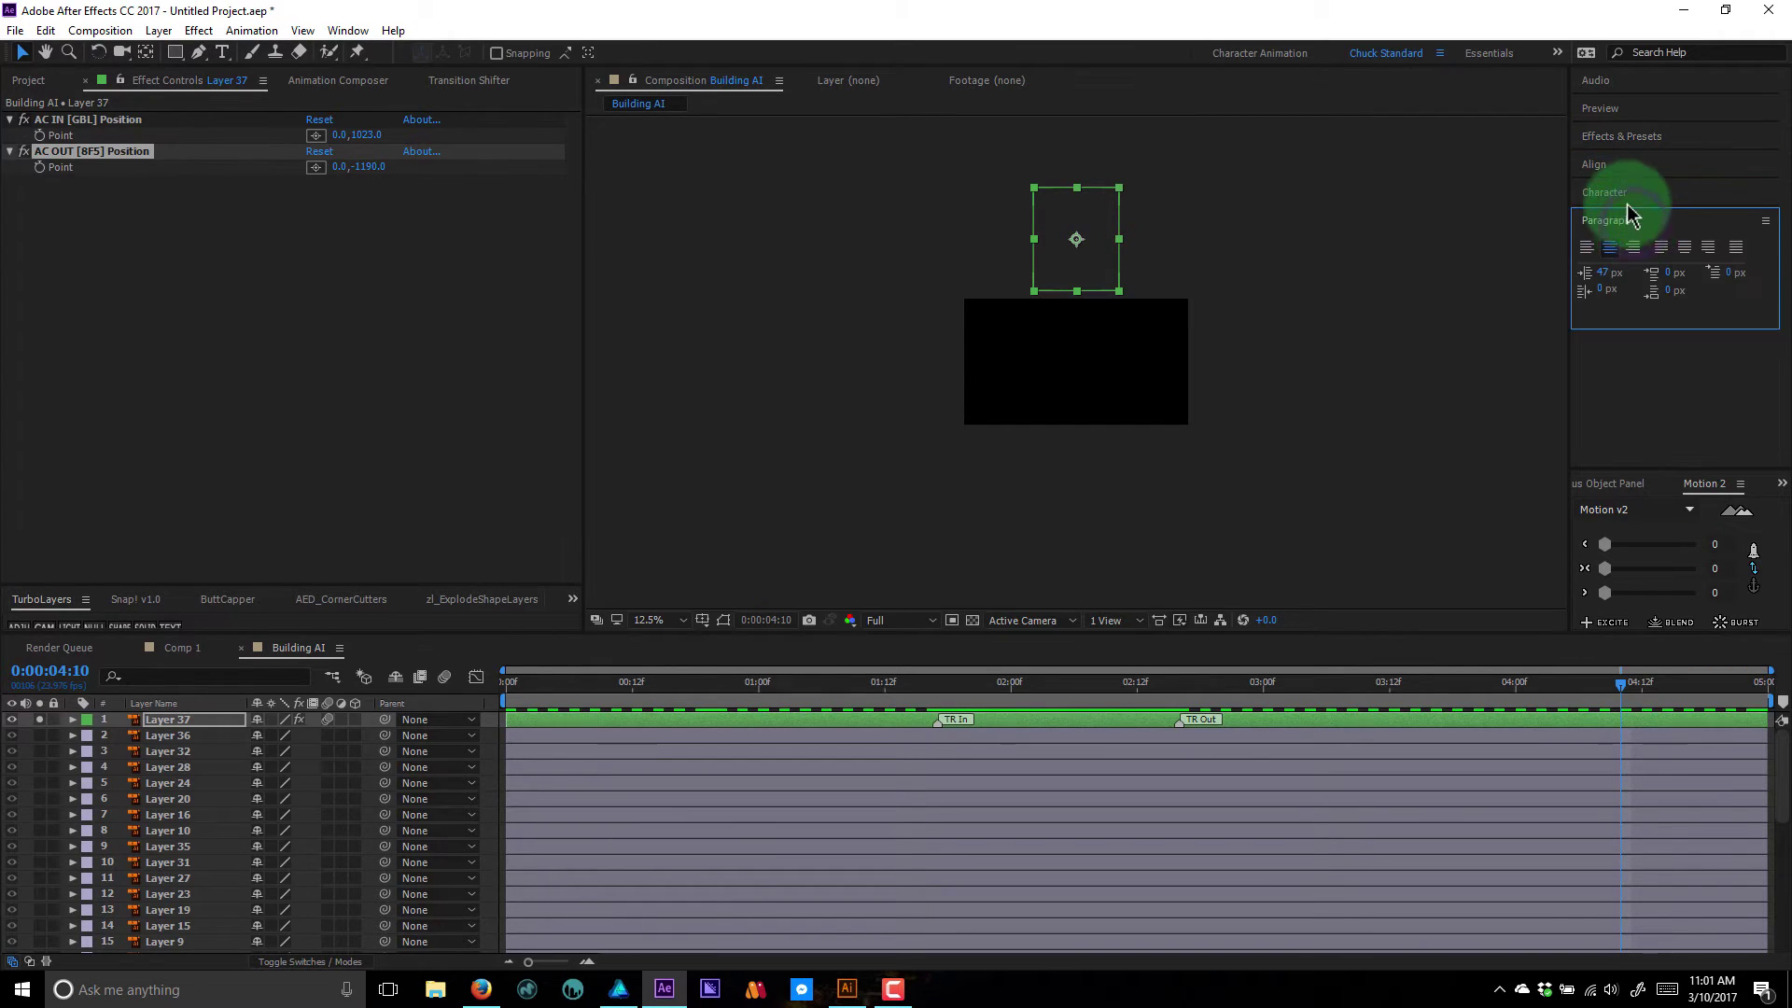
{"action": "left_click", "coordinate": [1640, 227]}
{"action": "left_click", "coordinate": [1626, 106]}
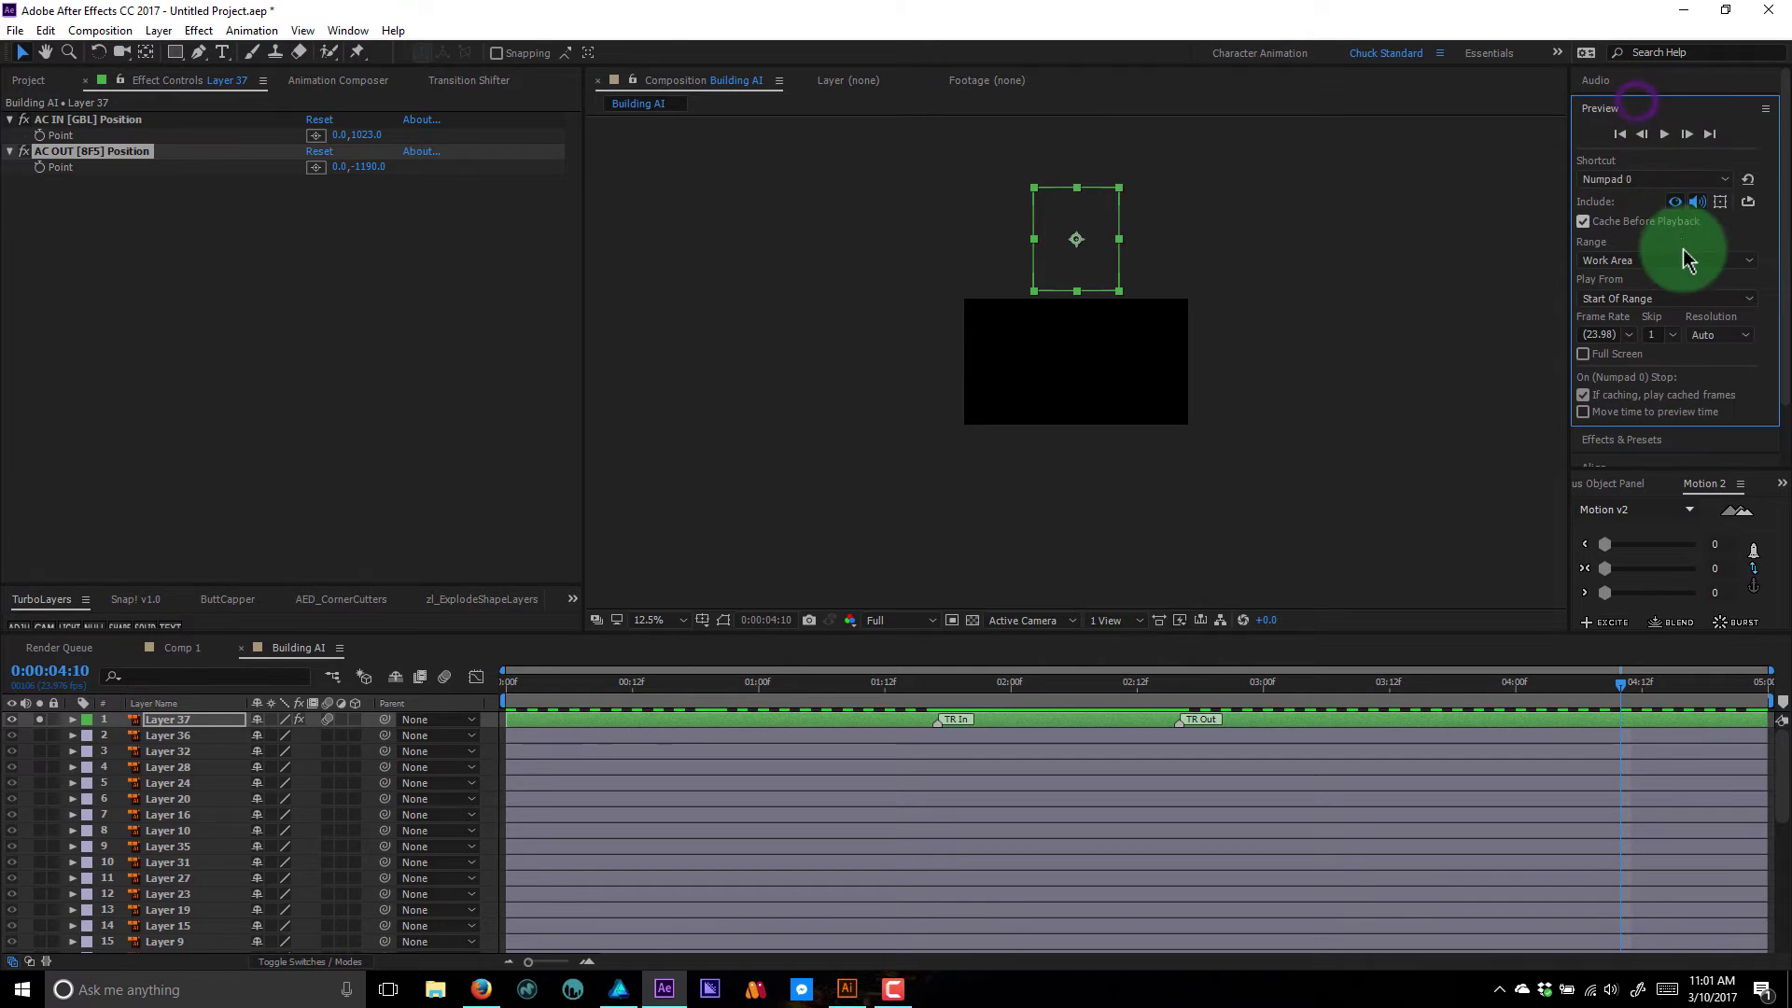
{"action": "left_click", "coordinate": [1675, 336]}
{"action": "left_click", "coordinate": [1677, 356]}
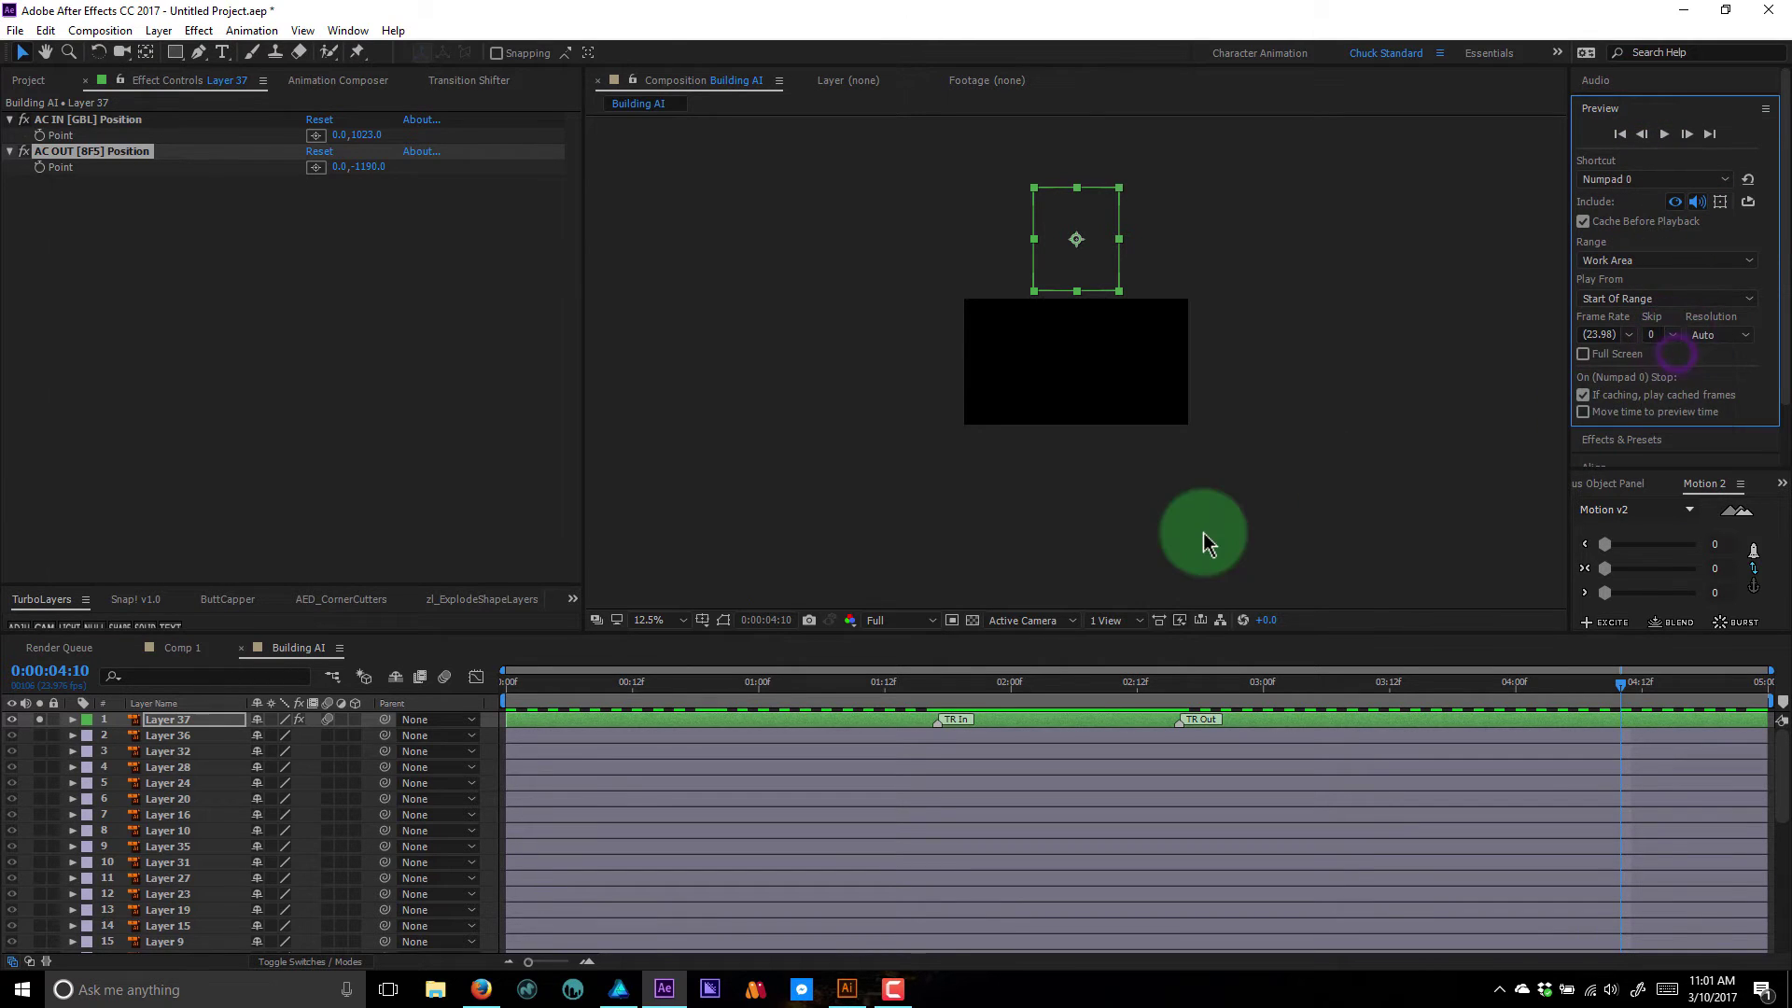
{"action": "left_click", "coordinate": [656, 686]}
{"action": "left_click_drag", "start_coordinate": [684, 696], "coordinate": [965, 690]}
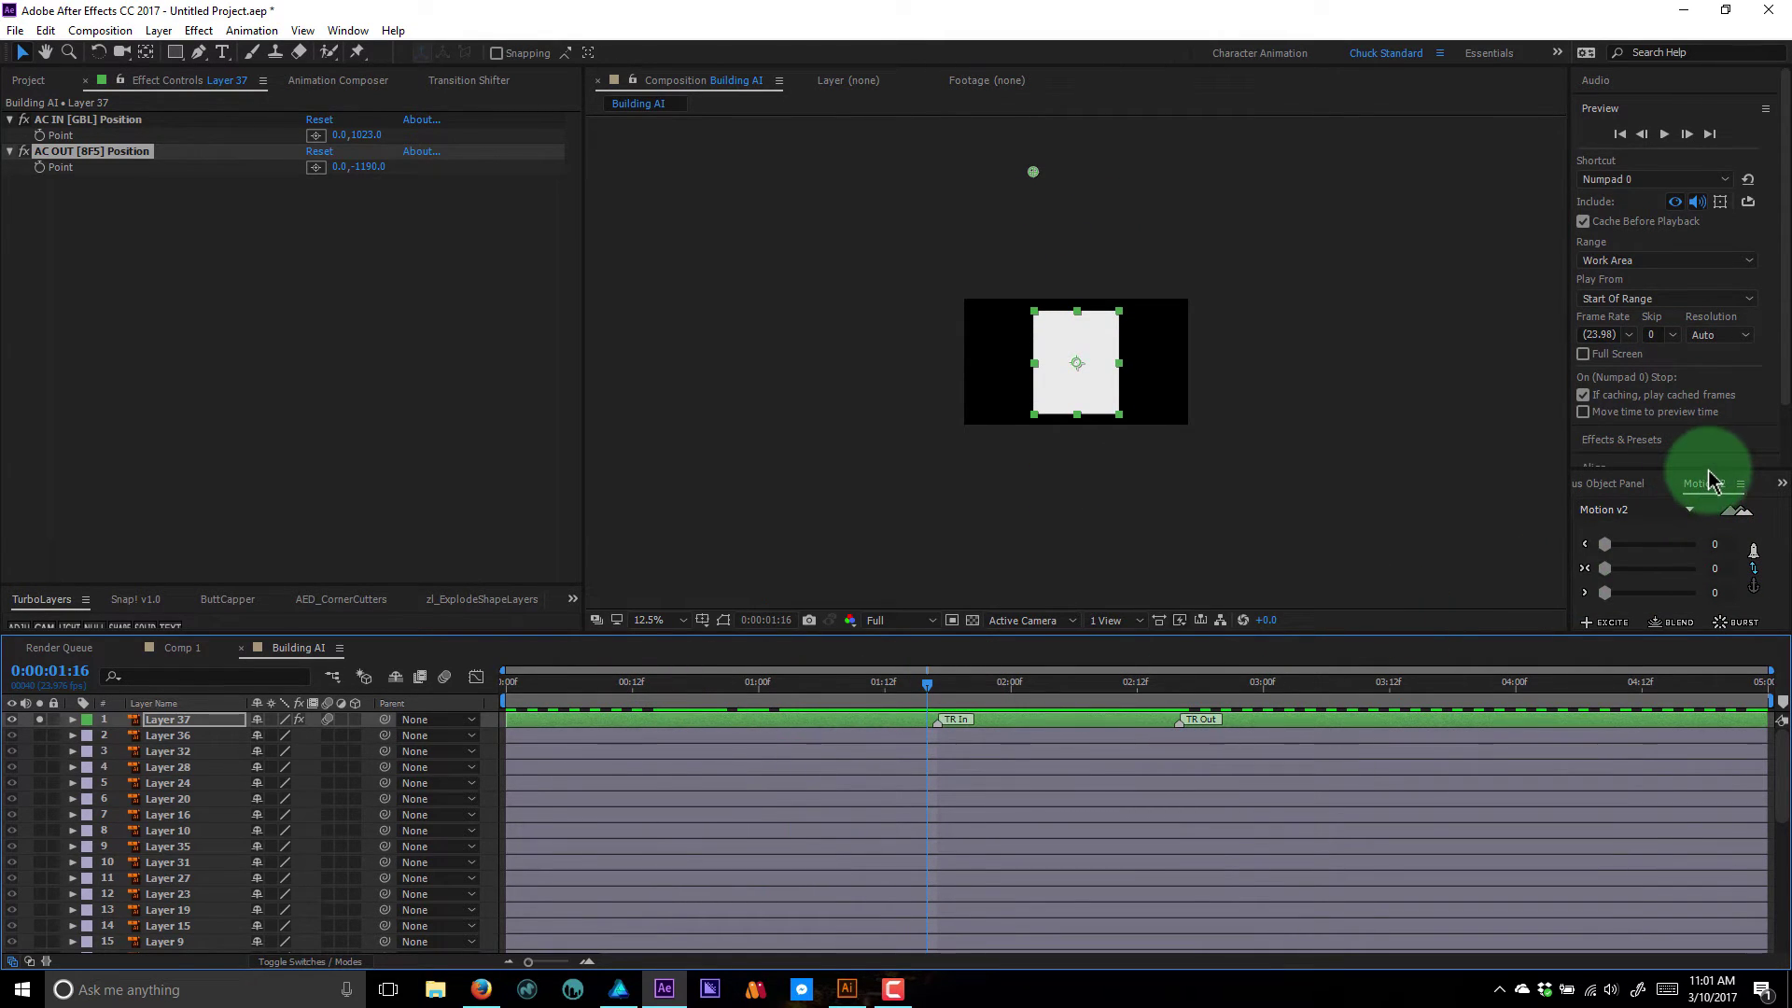
{"action": "left_click_drag", "start_coordinate": [1709, 472], "coordinate": [1659, 188]}
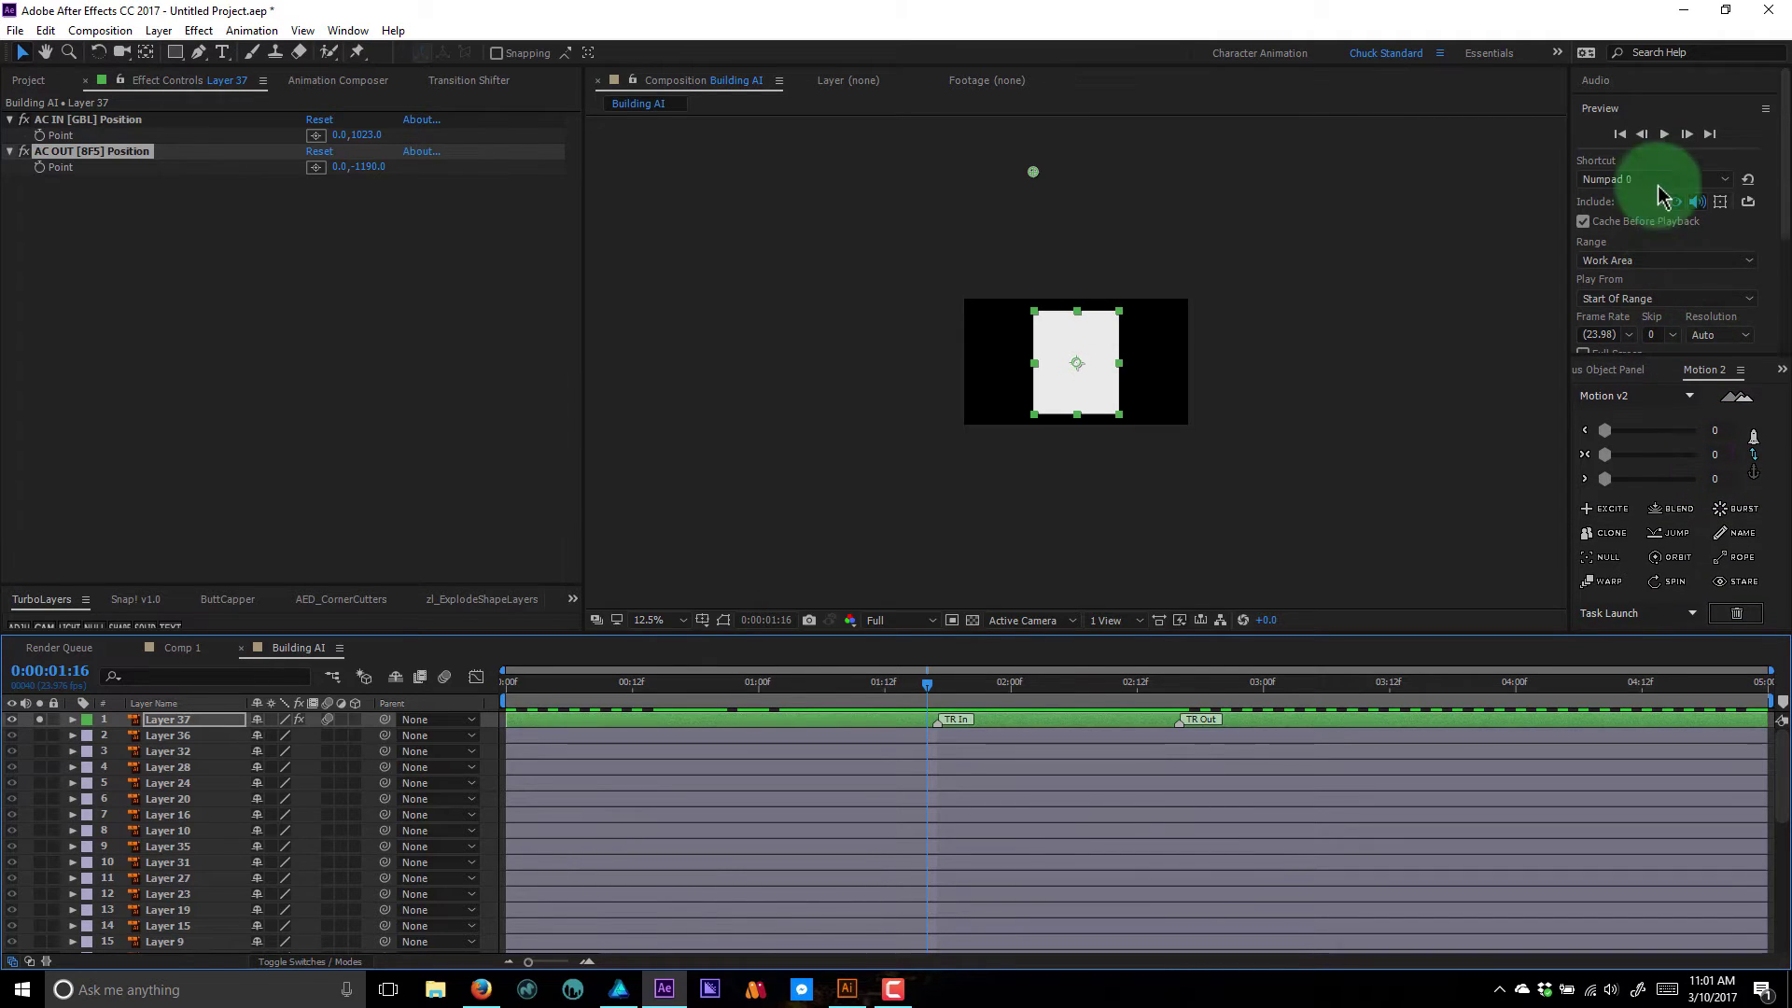
{"action": "left_click", "coordinate": [1640, 110]}
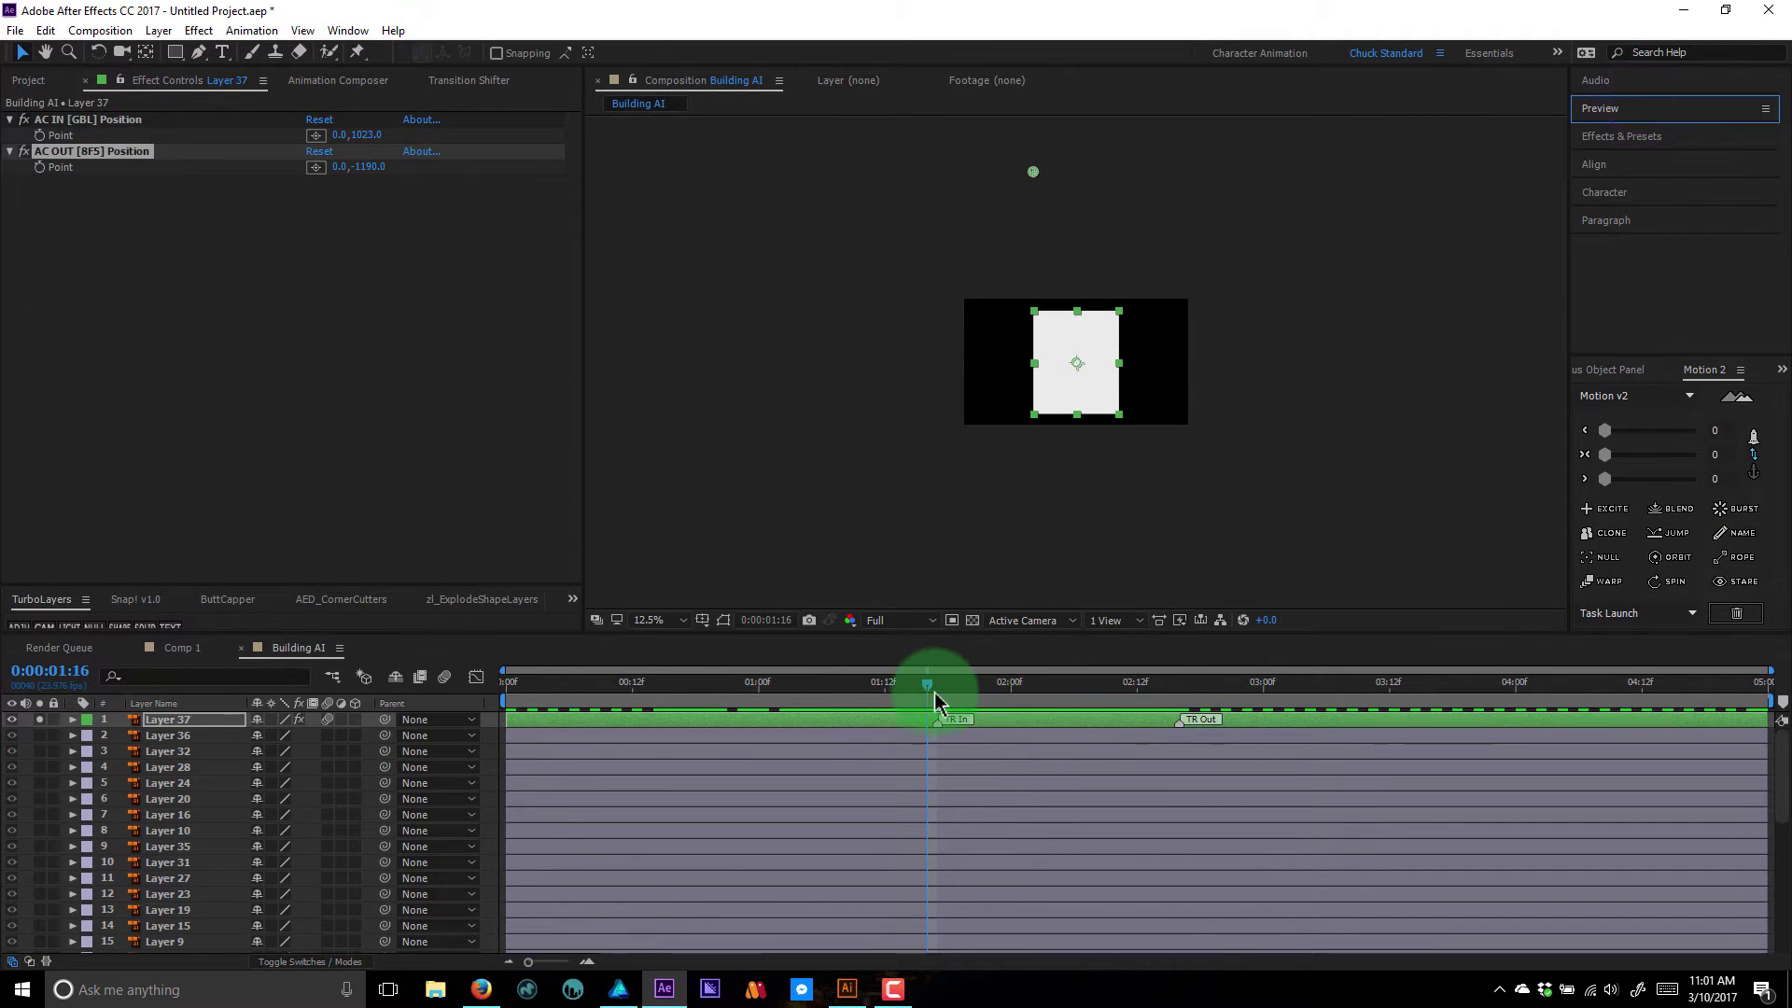
- Scrub through Layer 37's retimed Out and In transitions and return to the first frame
{"action": "left_click_drag", "start_coordinate": [936, 702], "coordinate": [1083, 724]}
{"action": "left_click_drag", "start_coordinate": [1363, 755], "coordinate": [1053, 725]}
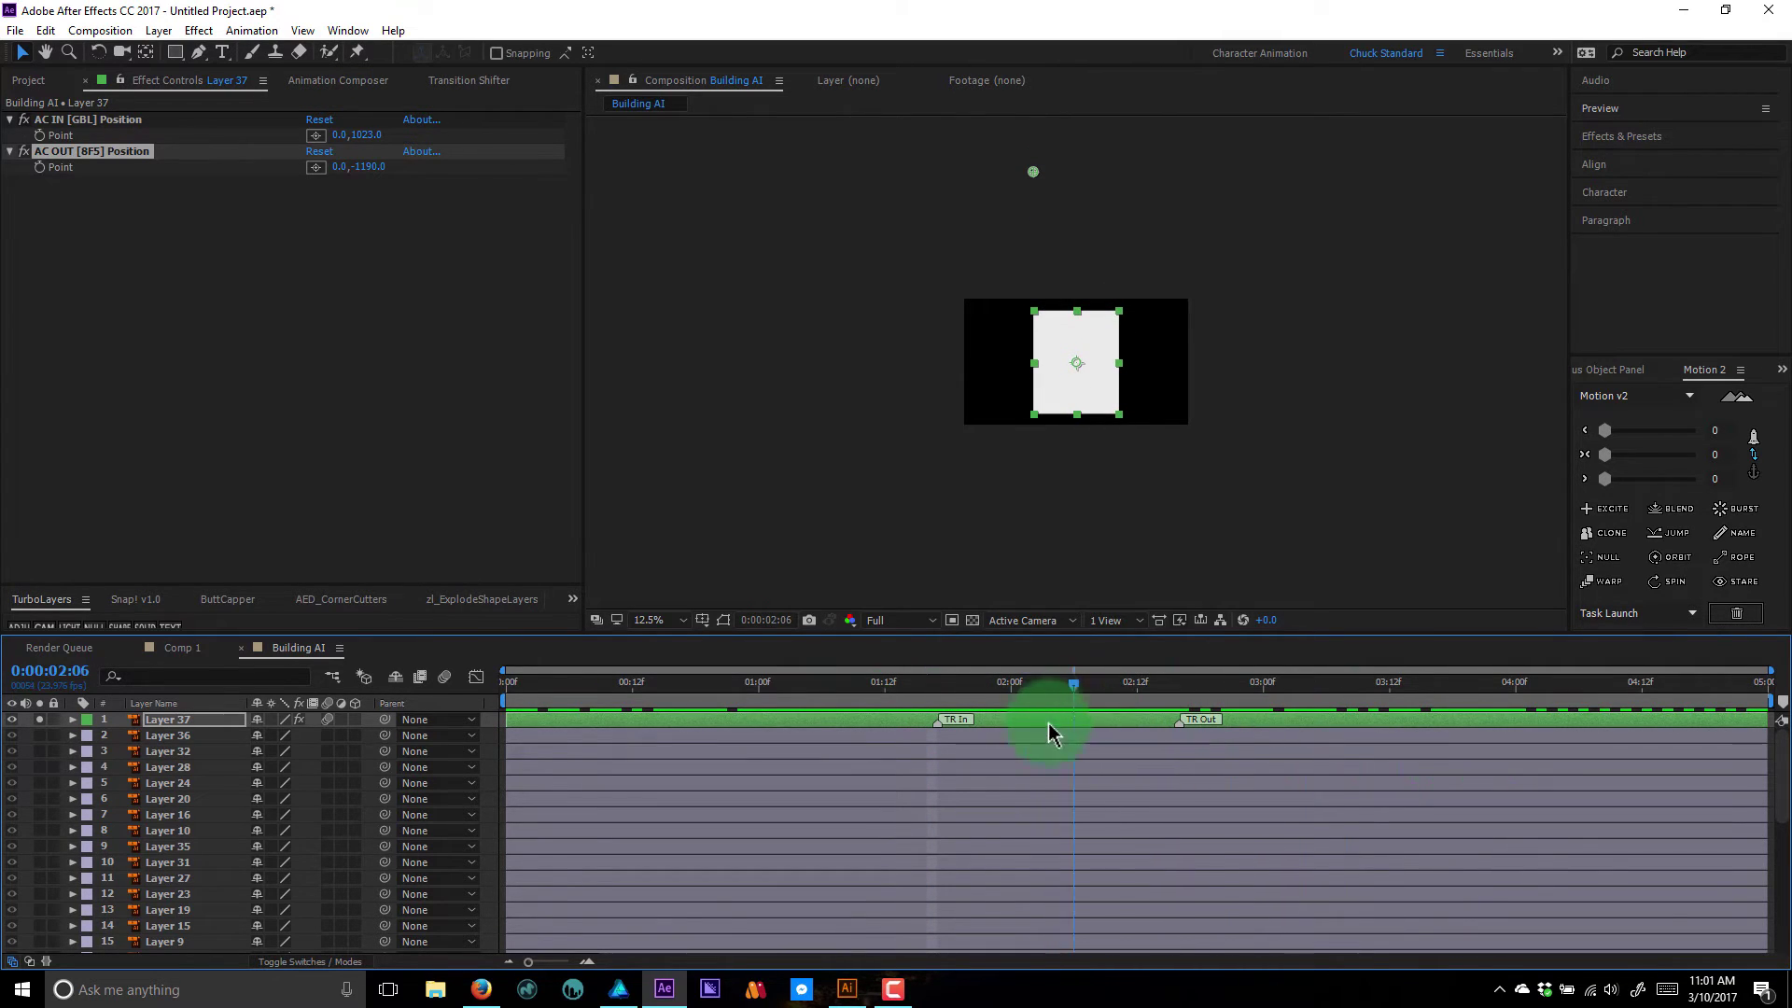
{"action": "left_click_drag", "start_coordinate": [840, 732], "coordinate": [348, 744]}
- Remove all transitions from Layer 37 and move the layer back to the bottom of the layer stack
{"action": "left_click", "coordinate": [301, 123]}
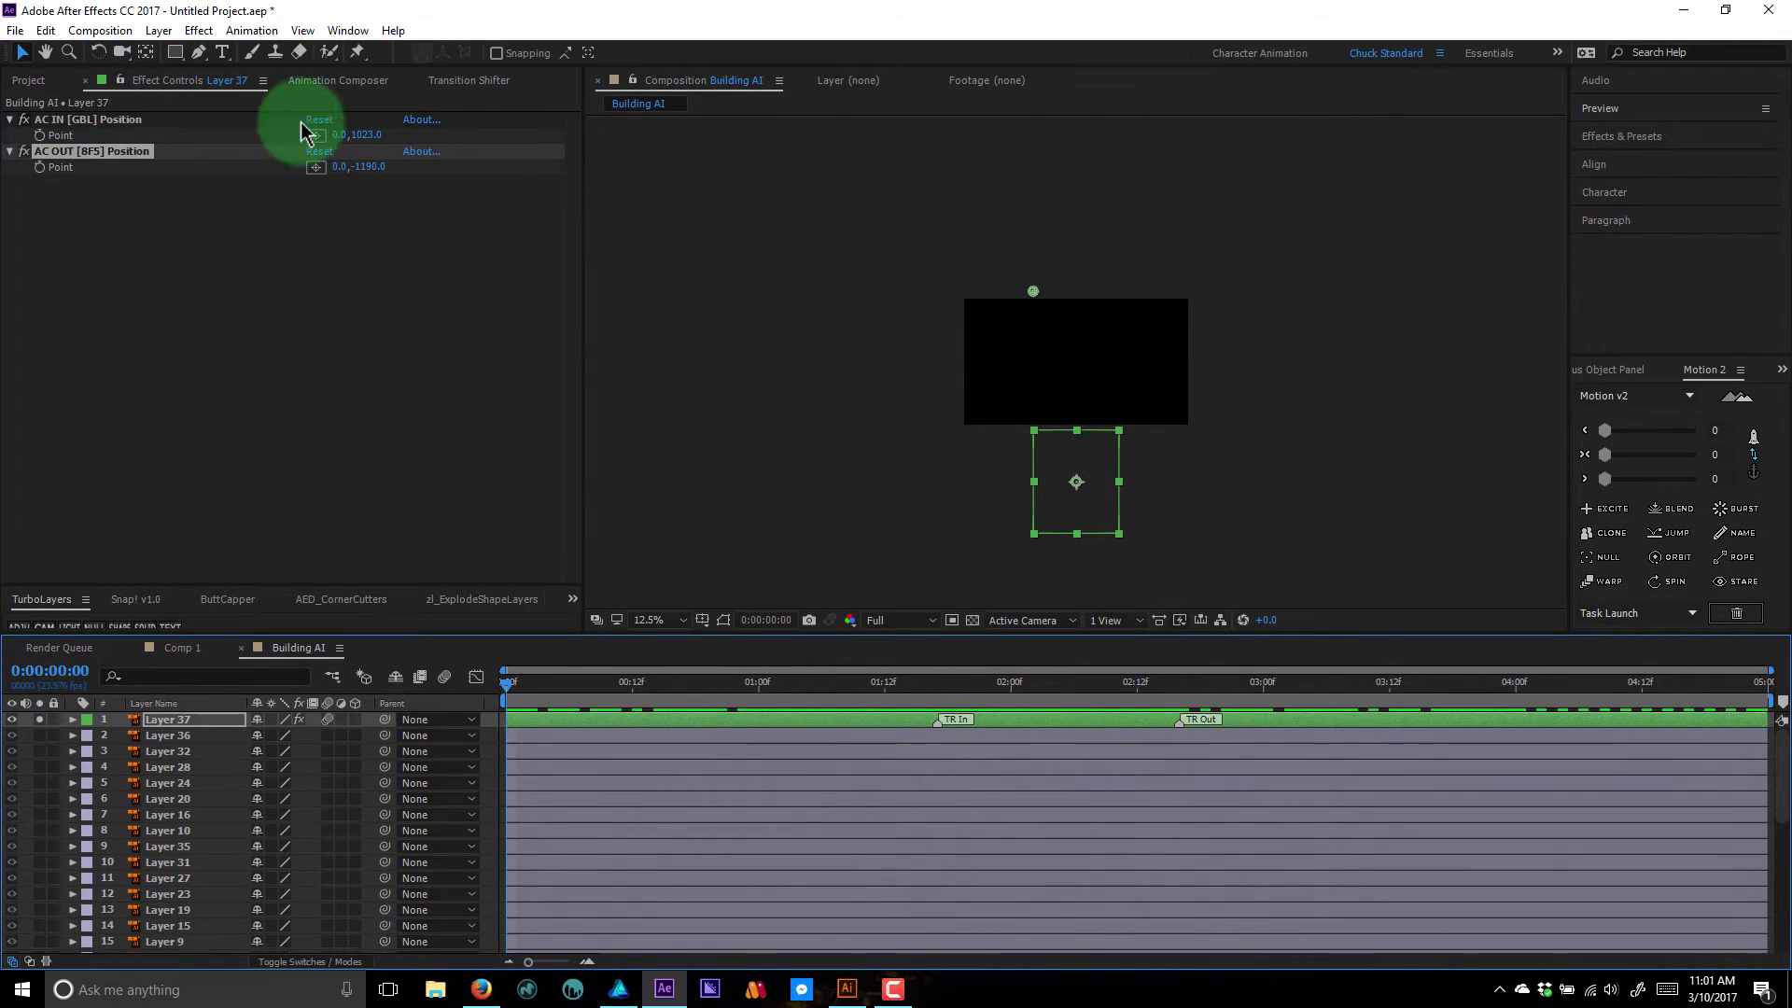
{"action": "left_click", "coordinate": [338, 80]}
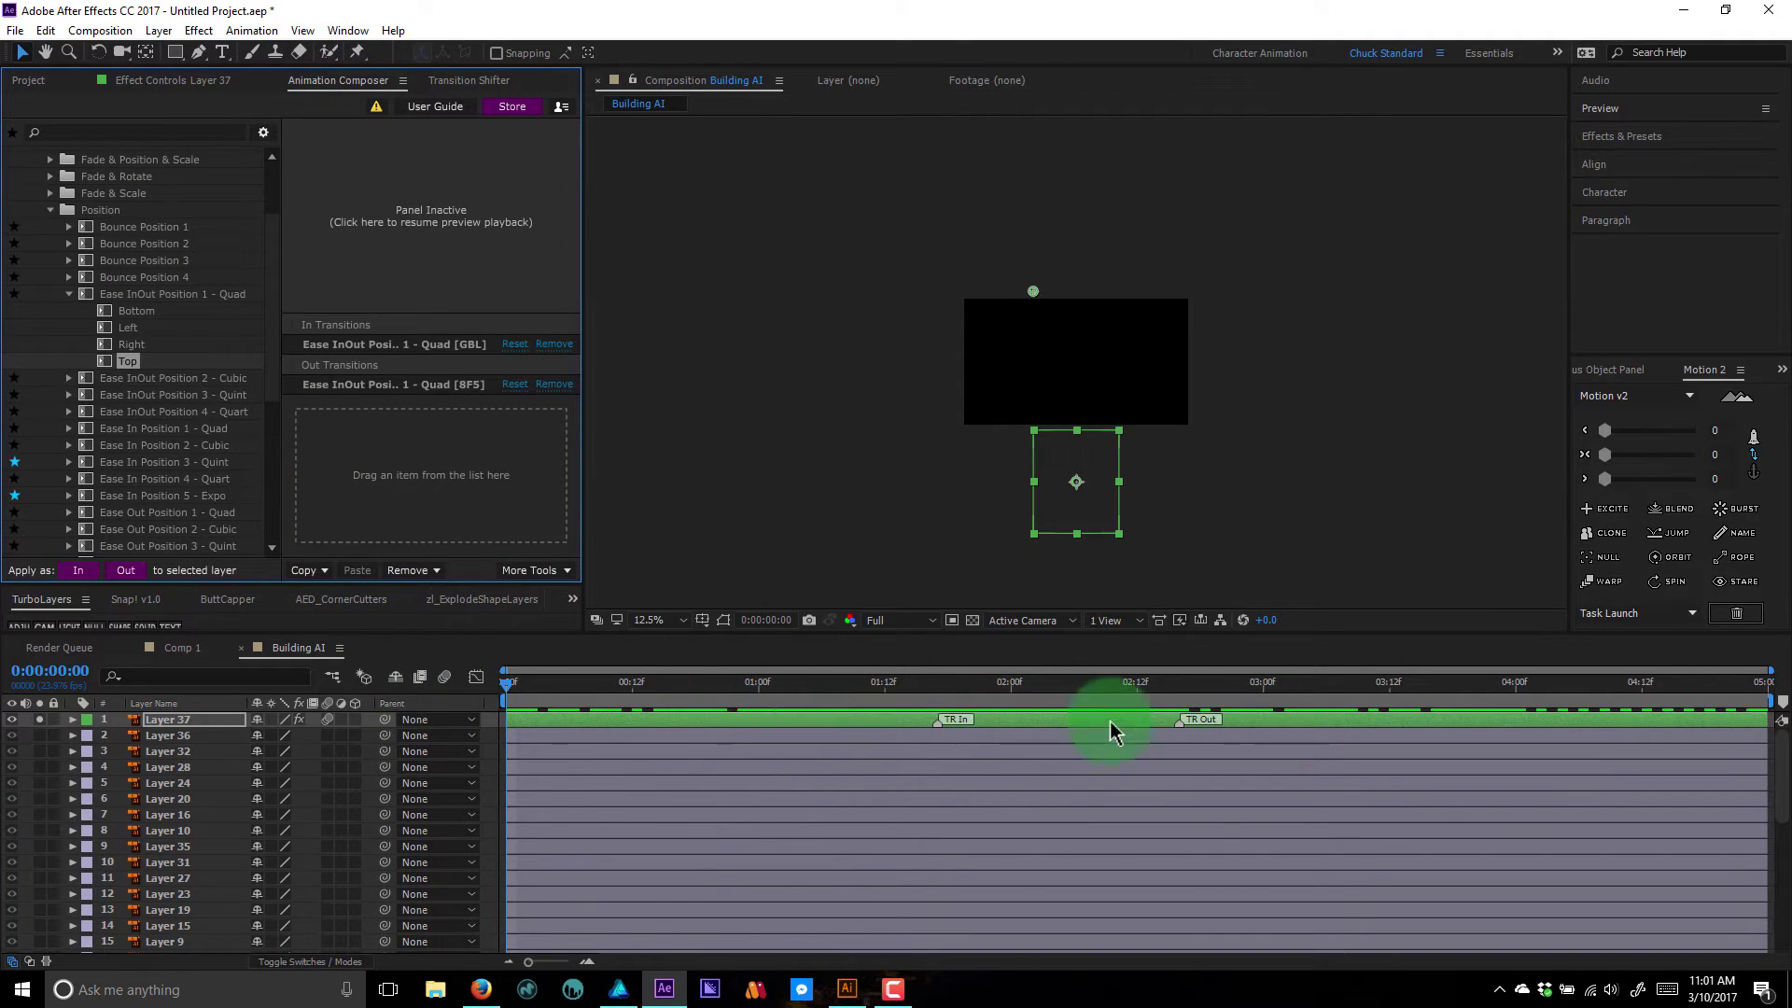
{"action": "left_click", "coordinate": [431, 573]}
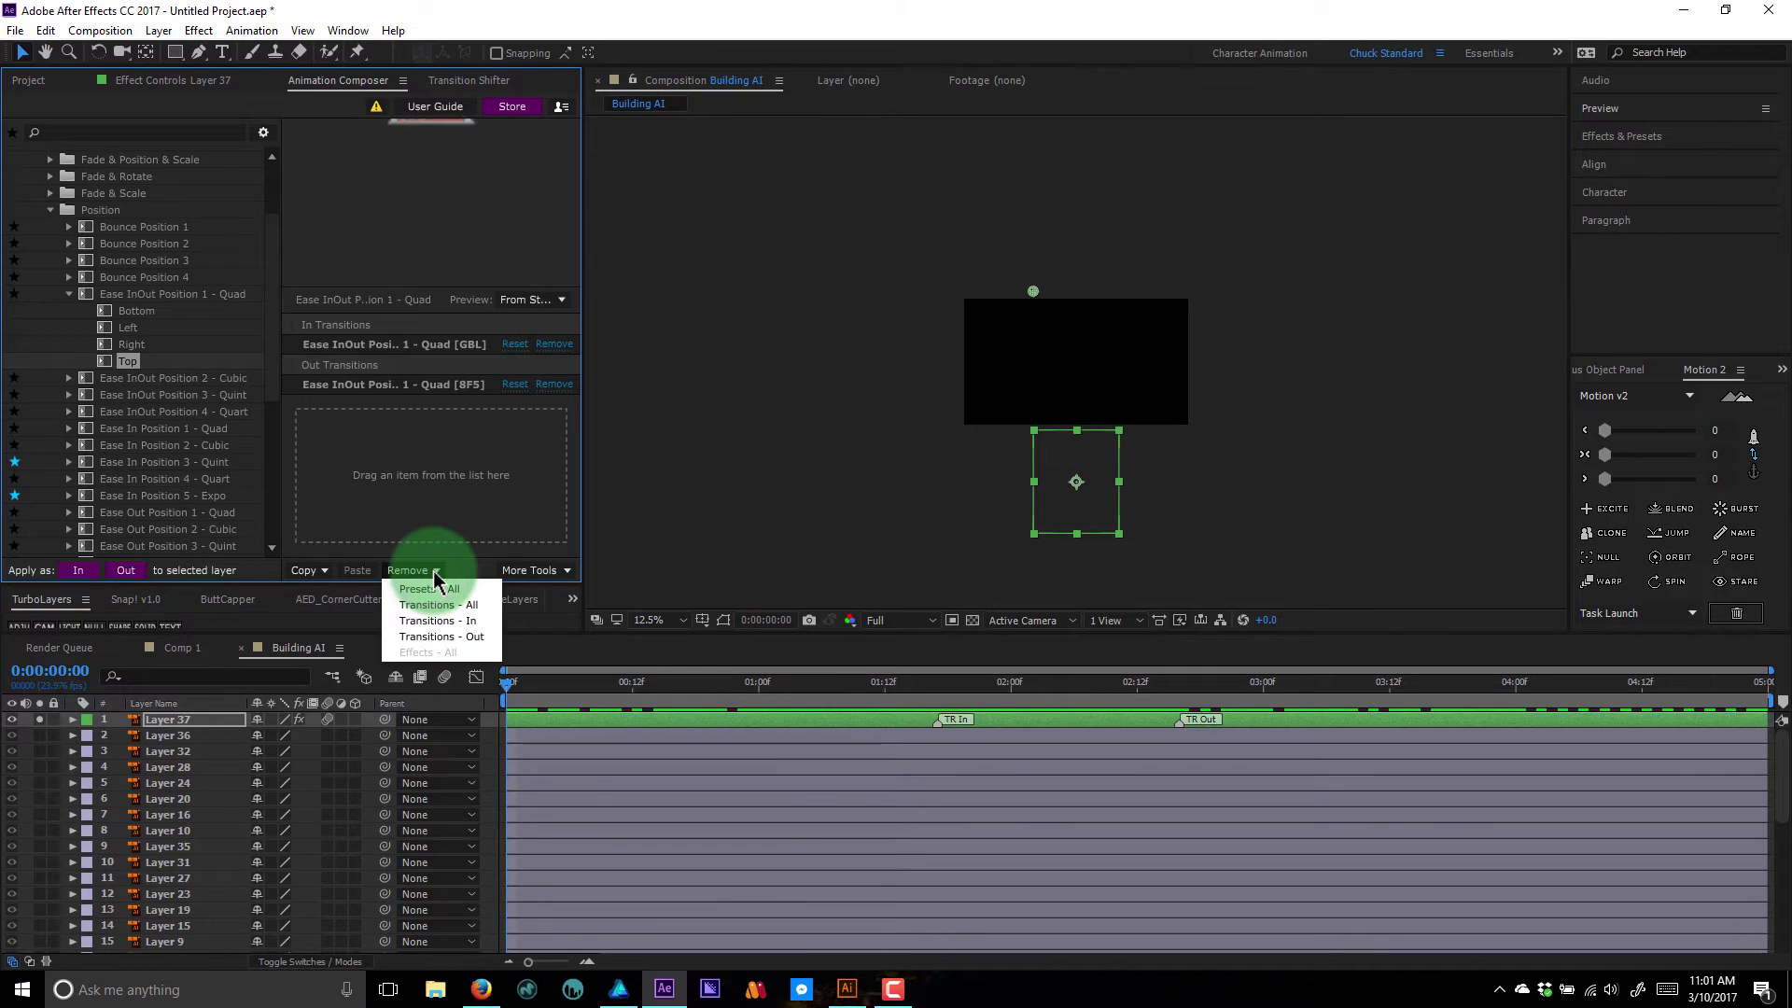
{"action": "left_click", "coordinate": [479, 603]}
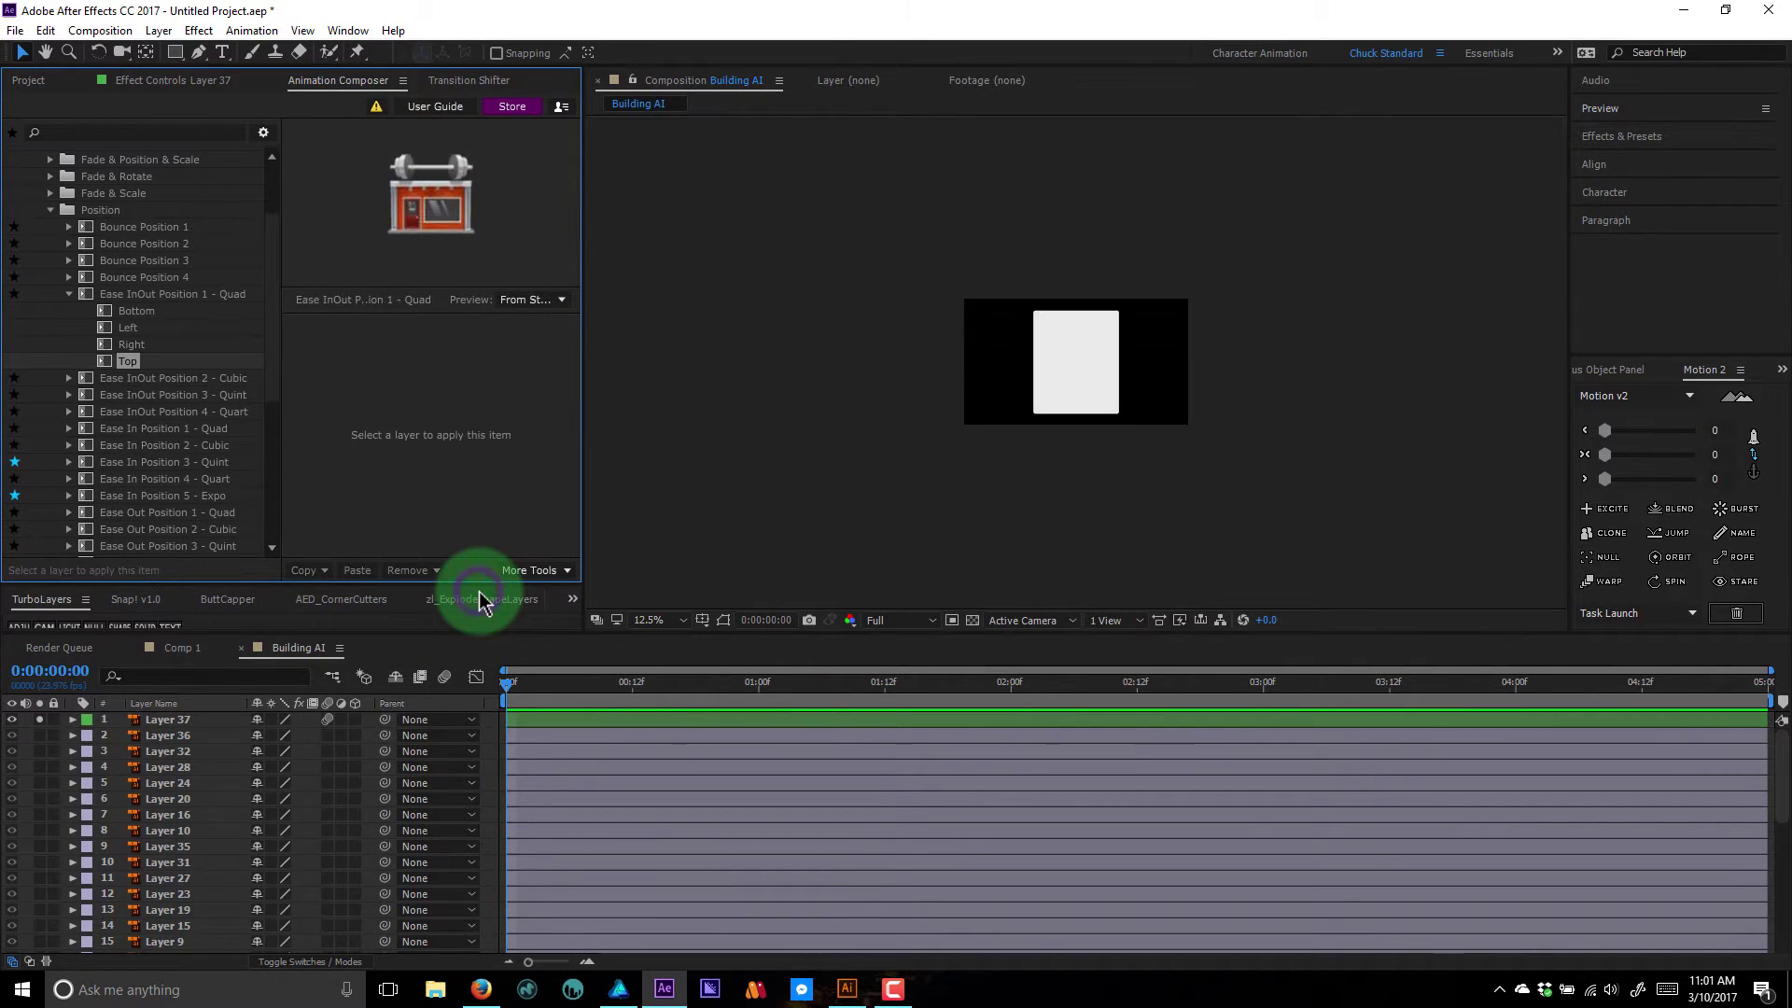
{"action": "left_click", "coordinate": [180, 729]}
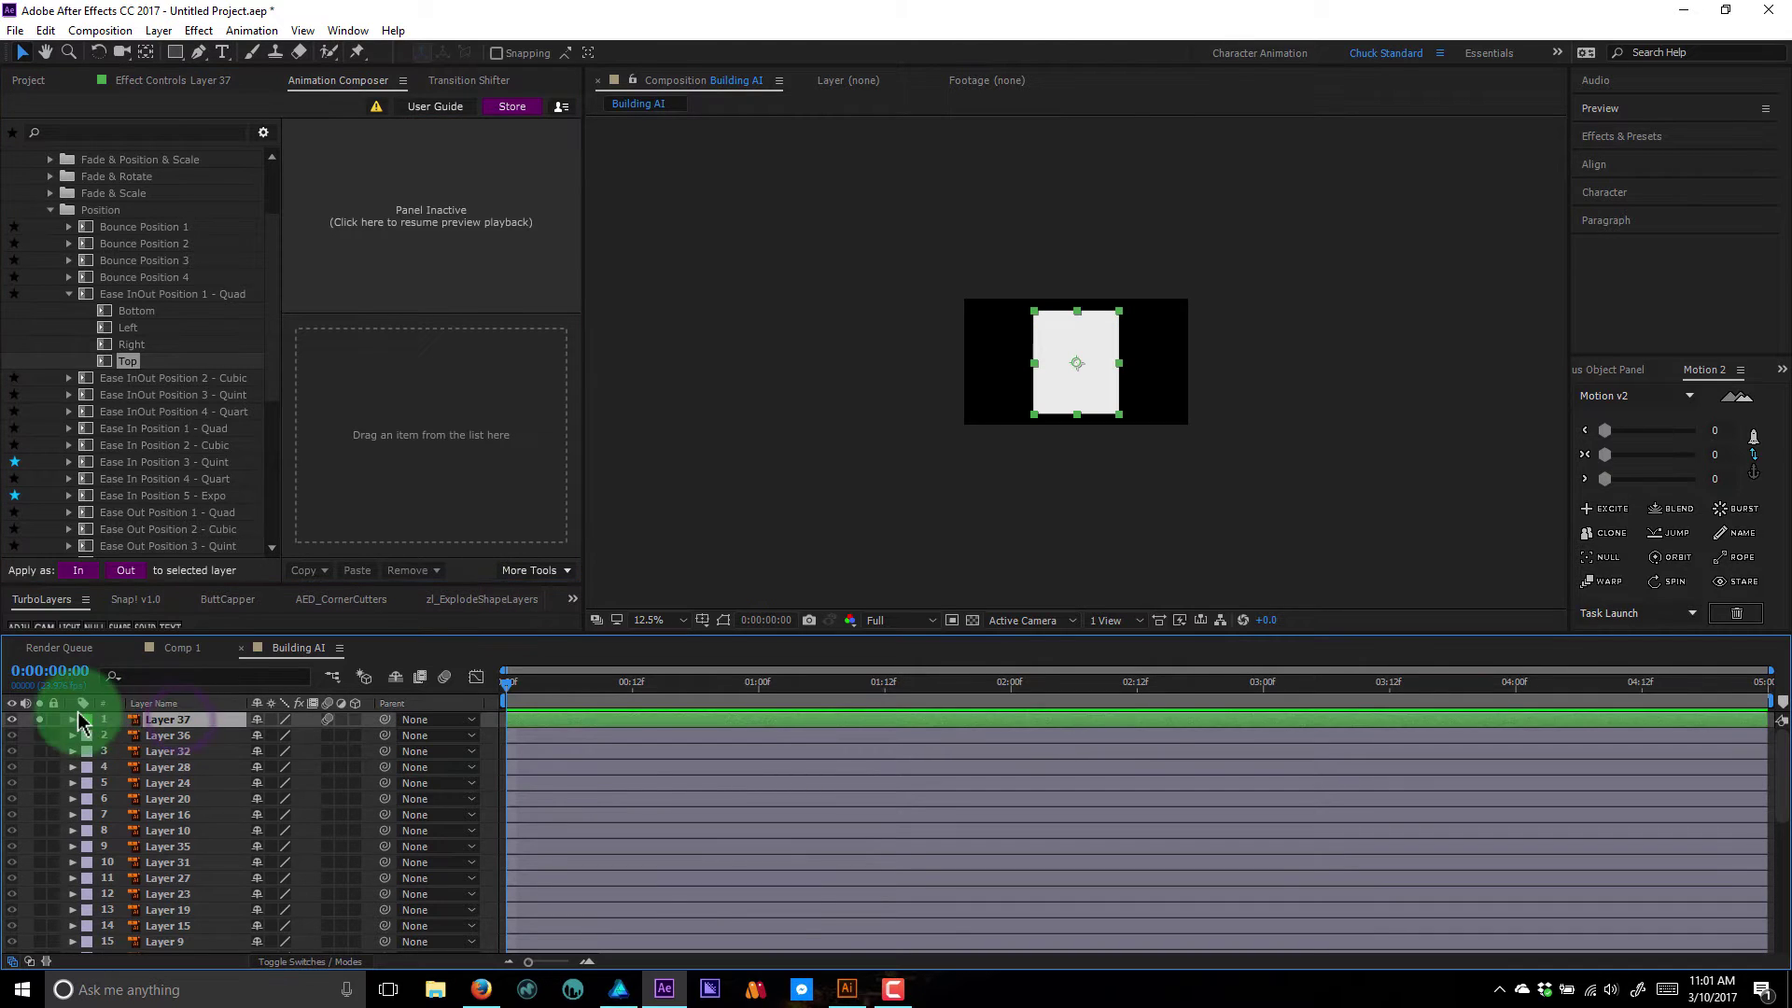
{"action": "left_click_drag", "start_coordinate": [166, 731], "coordinate": [182, 948]}
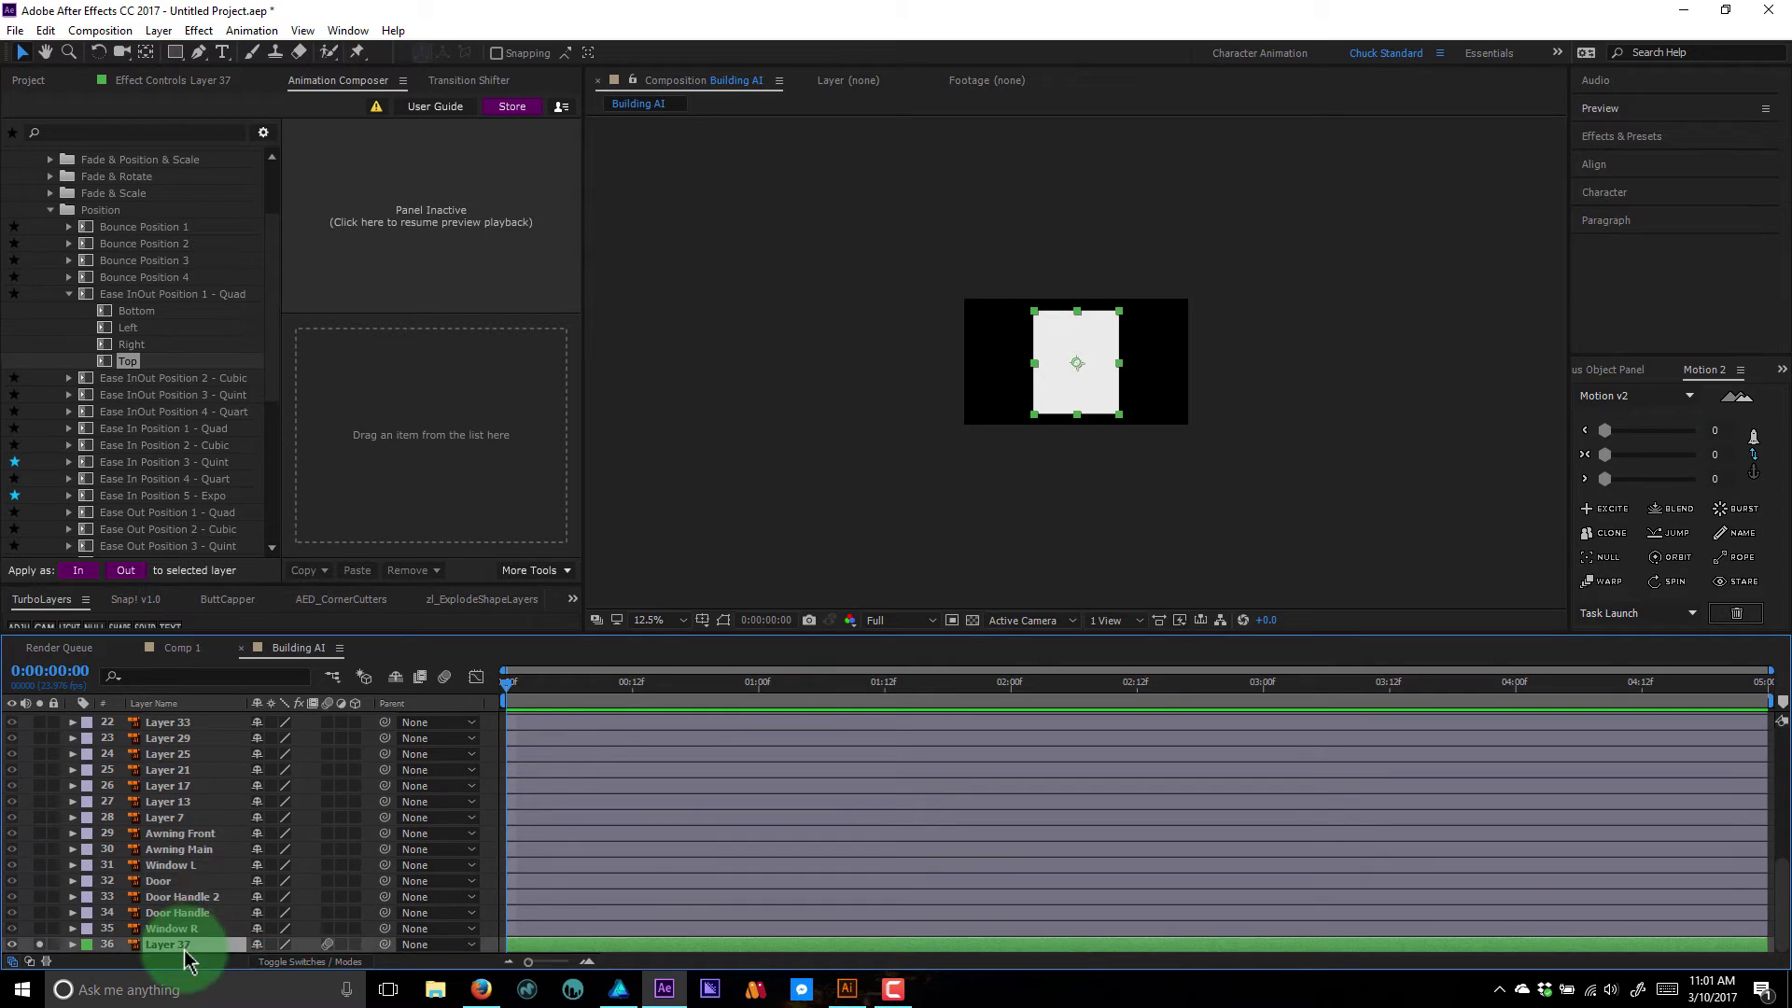
- Collapse the Position presets and preview the Fade Cubic In & Out 2 transition in the Fade folder
{"action": "left_click", "coordinate": [588, 962]}
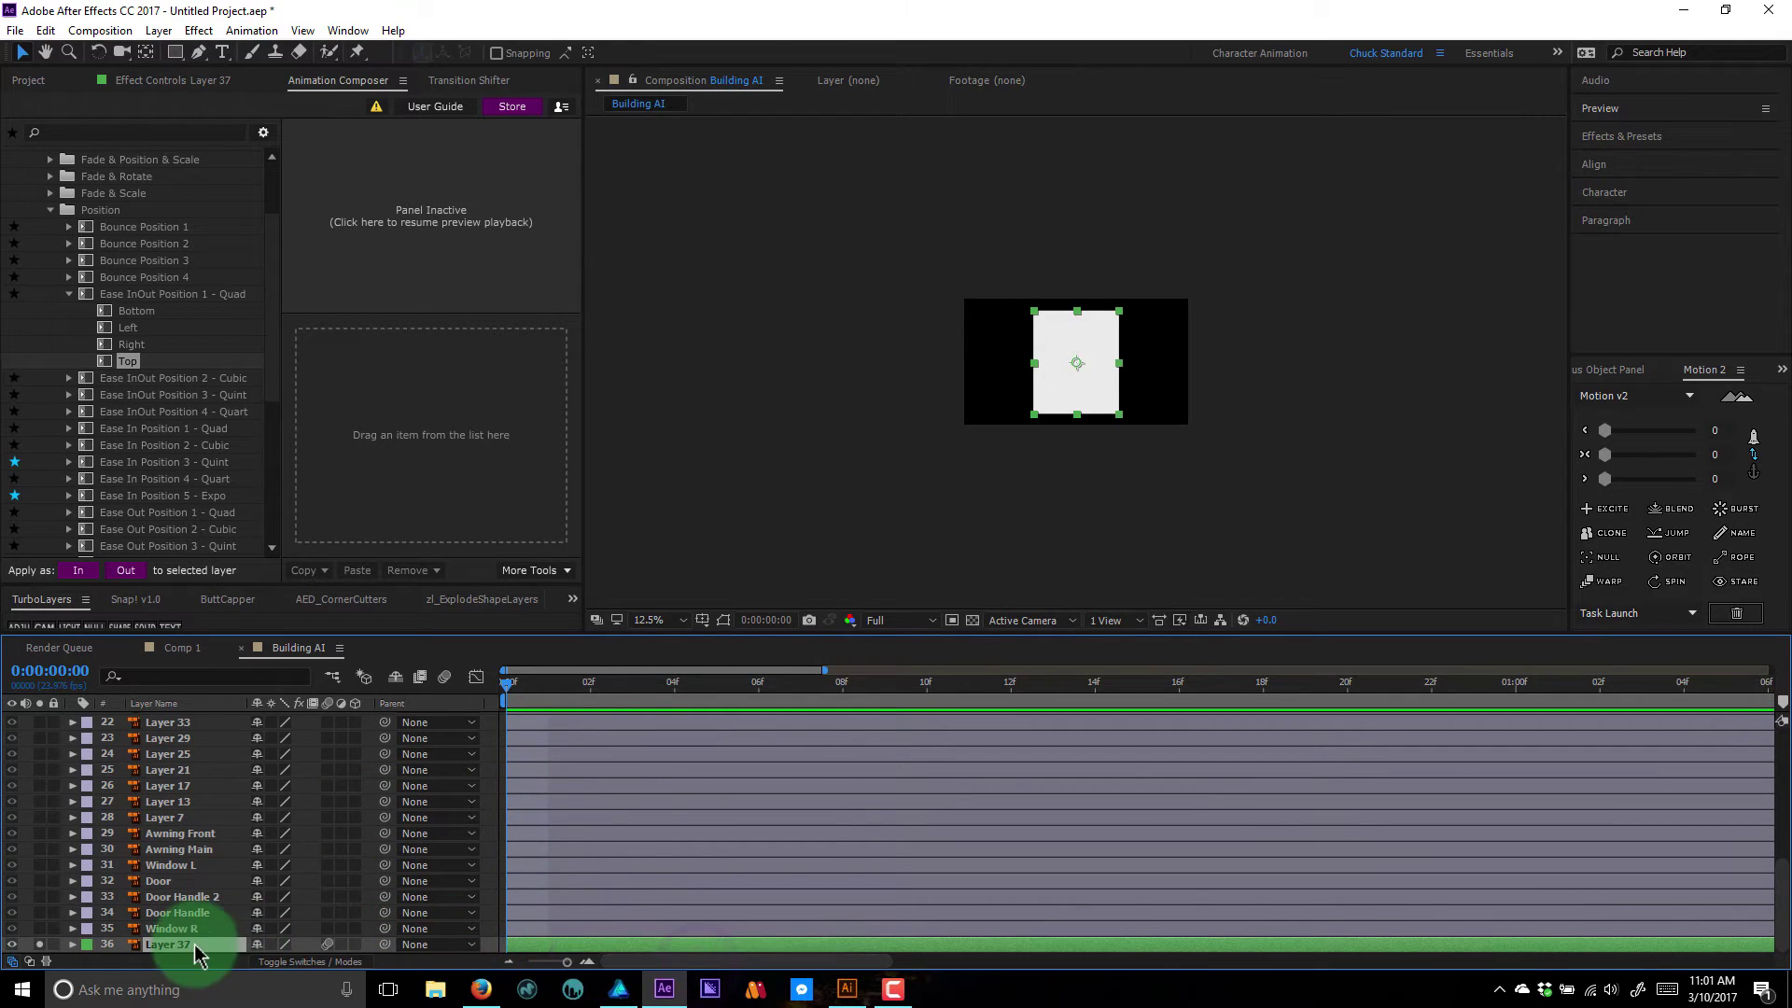
{"action": "scroll", "coordinate": [1127, 386], "scroll_direction": "up", "scroll_amount": 1}
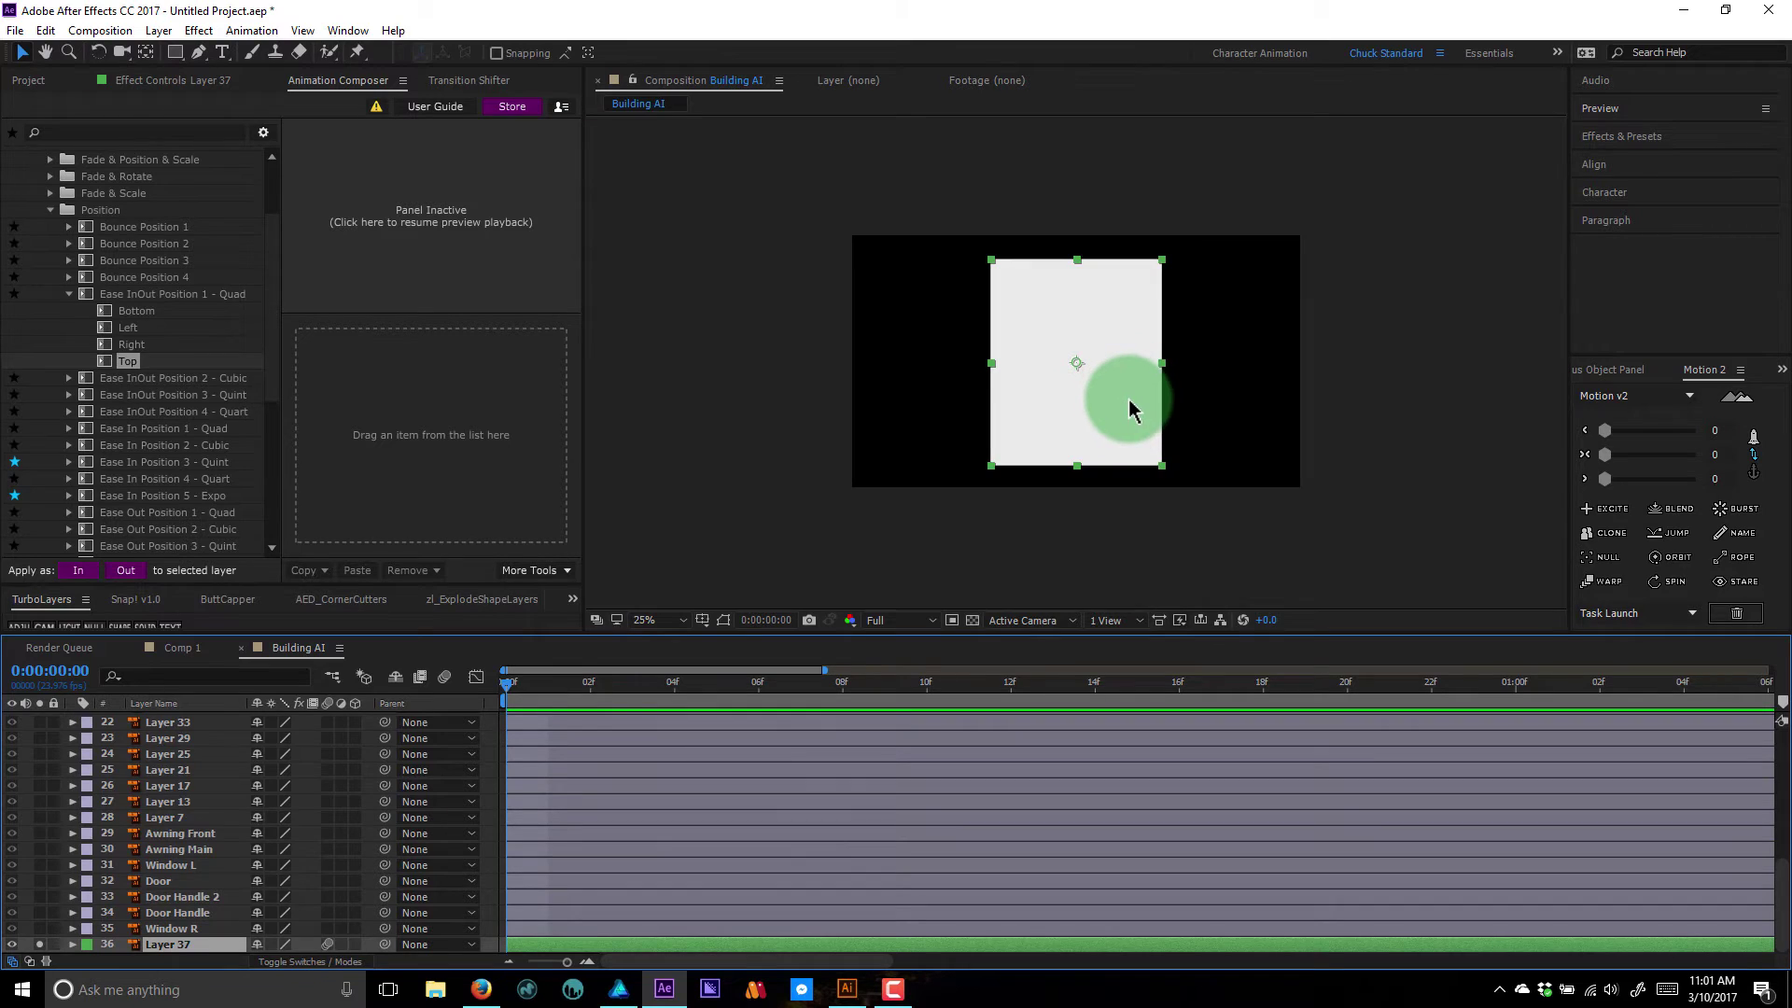
{"action": "scroll", "coordinate": [1130, 410], "scroll_direction": "up", "scroll_amount": 1}
{"action": "scroll", "coordinate": [1146, 408], "scroll_direction": "down", "scroll_amount": 1}
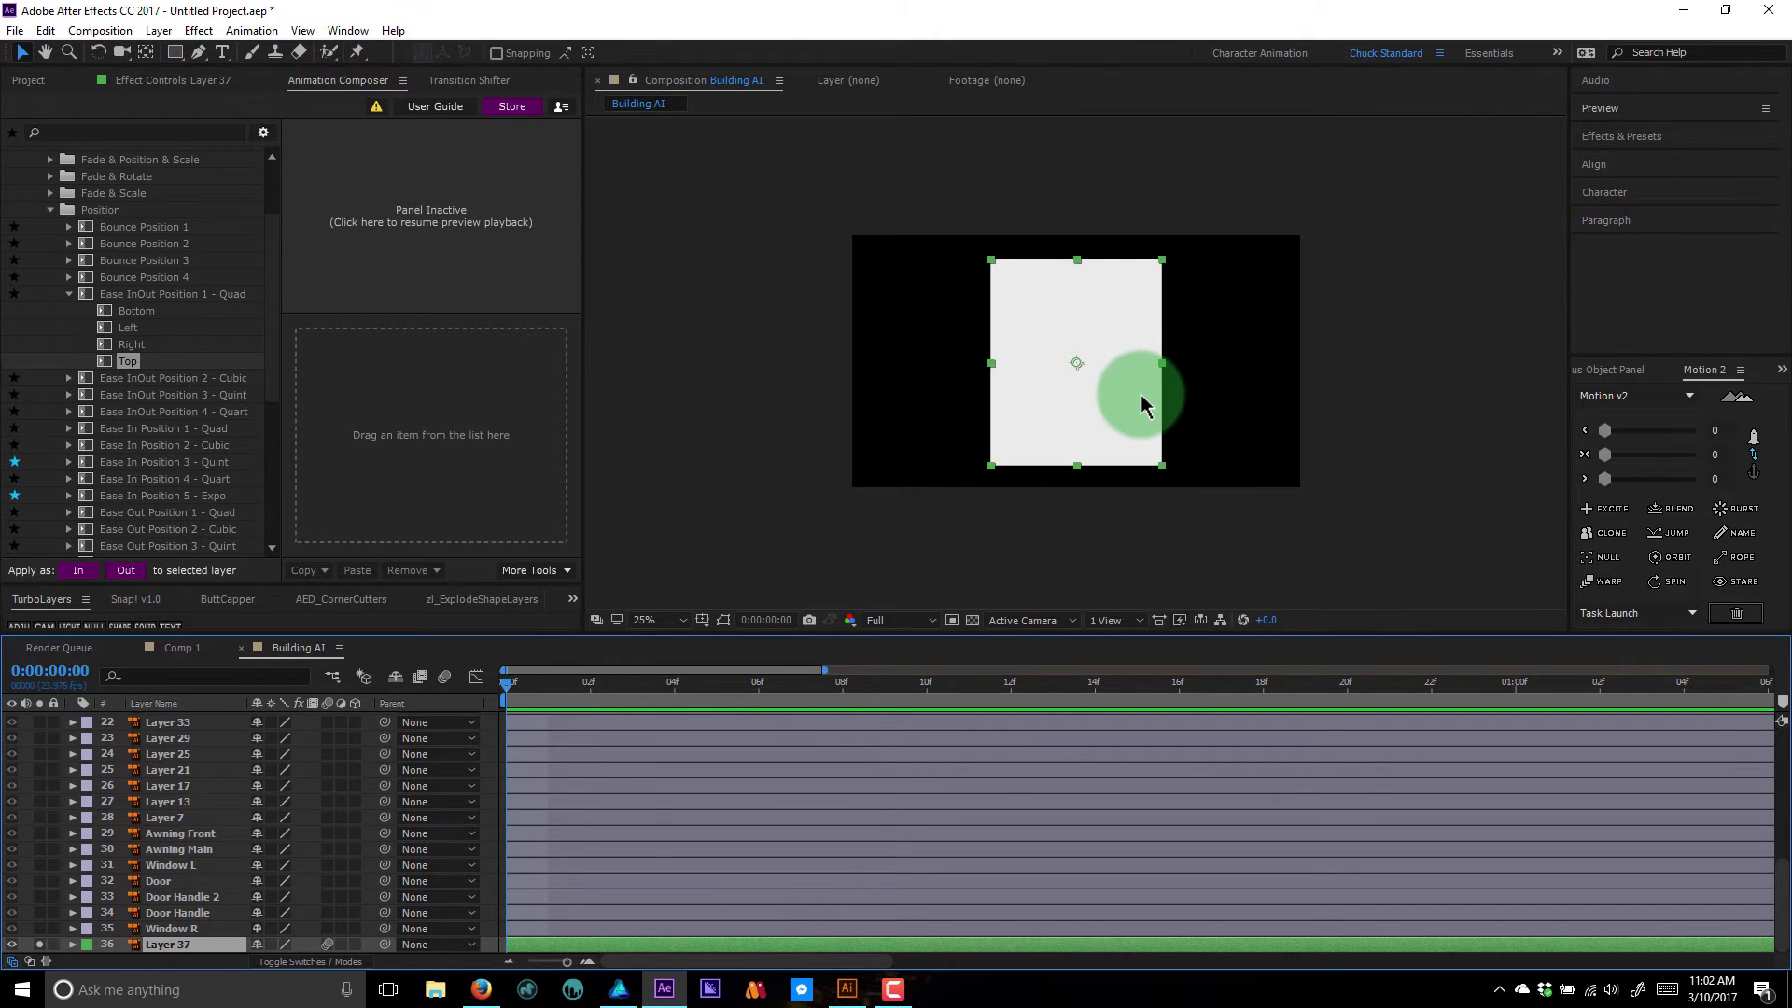
{"action": "scroll", "coordinate": [1143, 407], "scroll_direction": "up", "scroll_amount": 1}
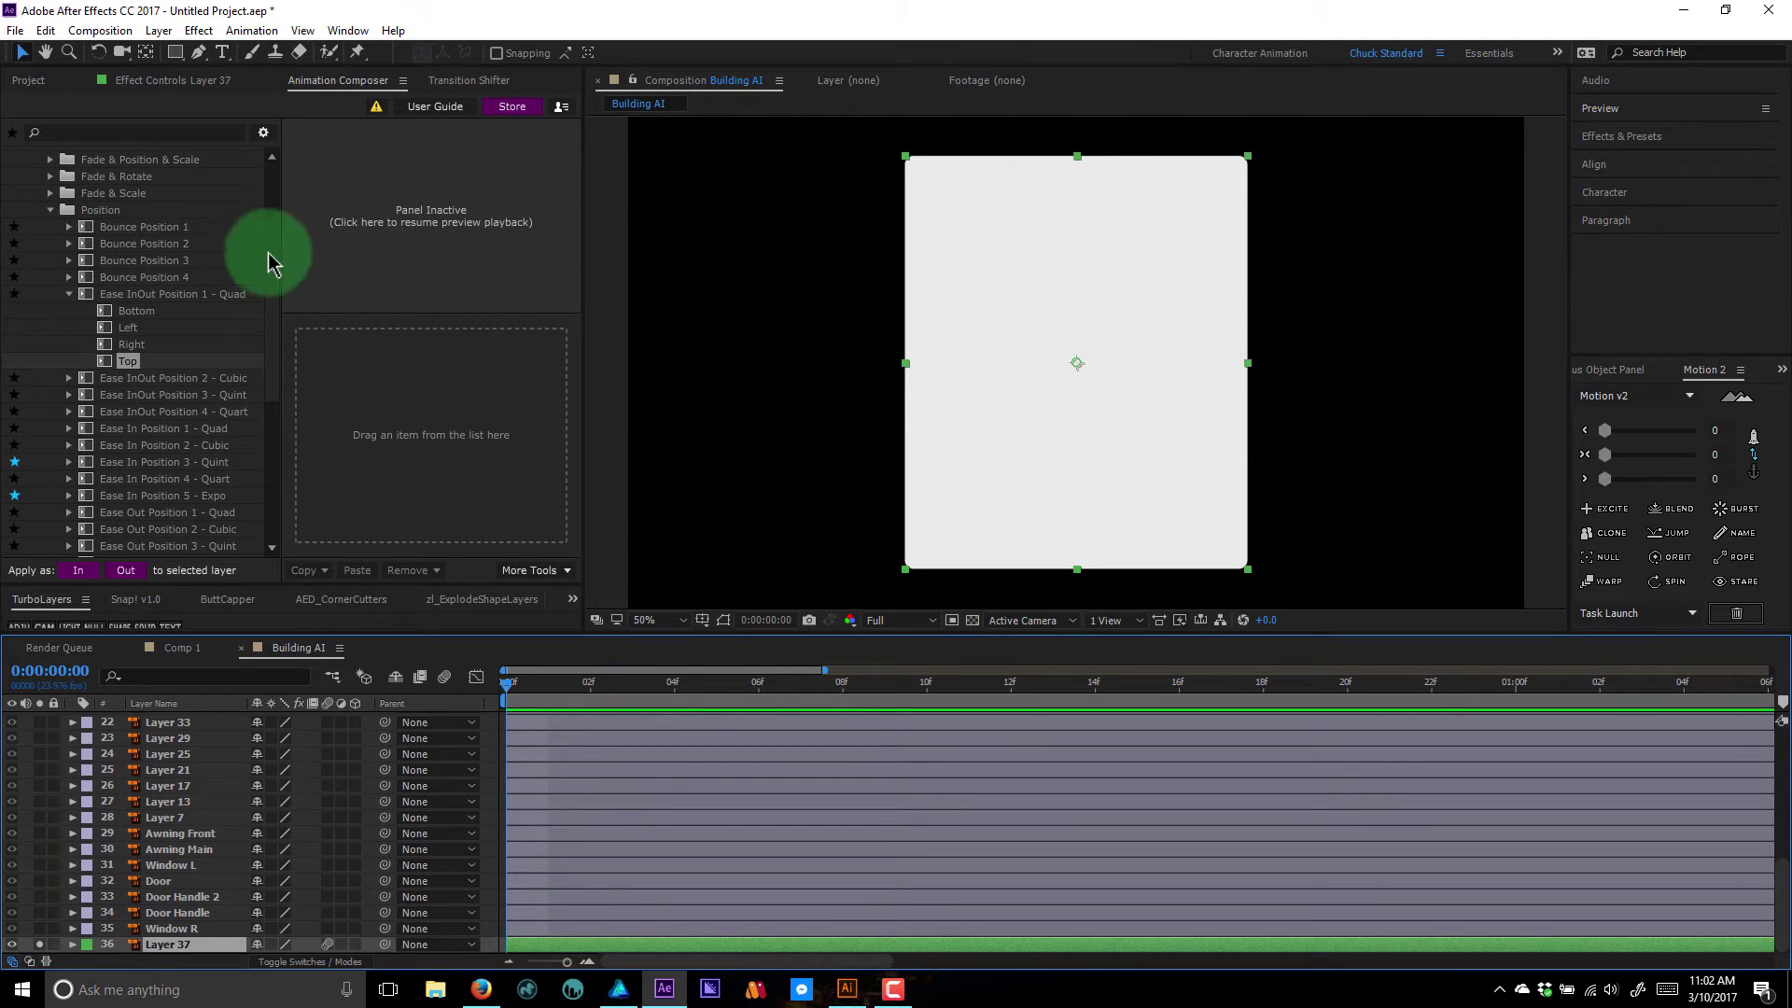
{"action": "left_click_drag", "start_coordinate": [275, 269], "coordinate": [268, 191]}
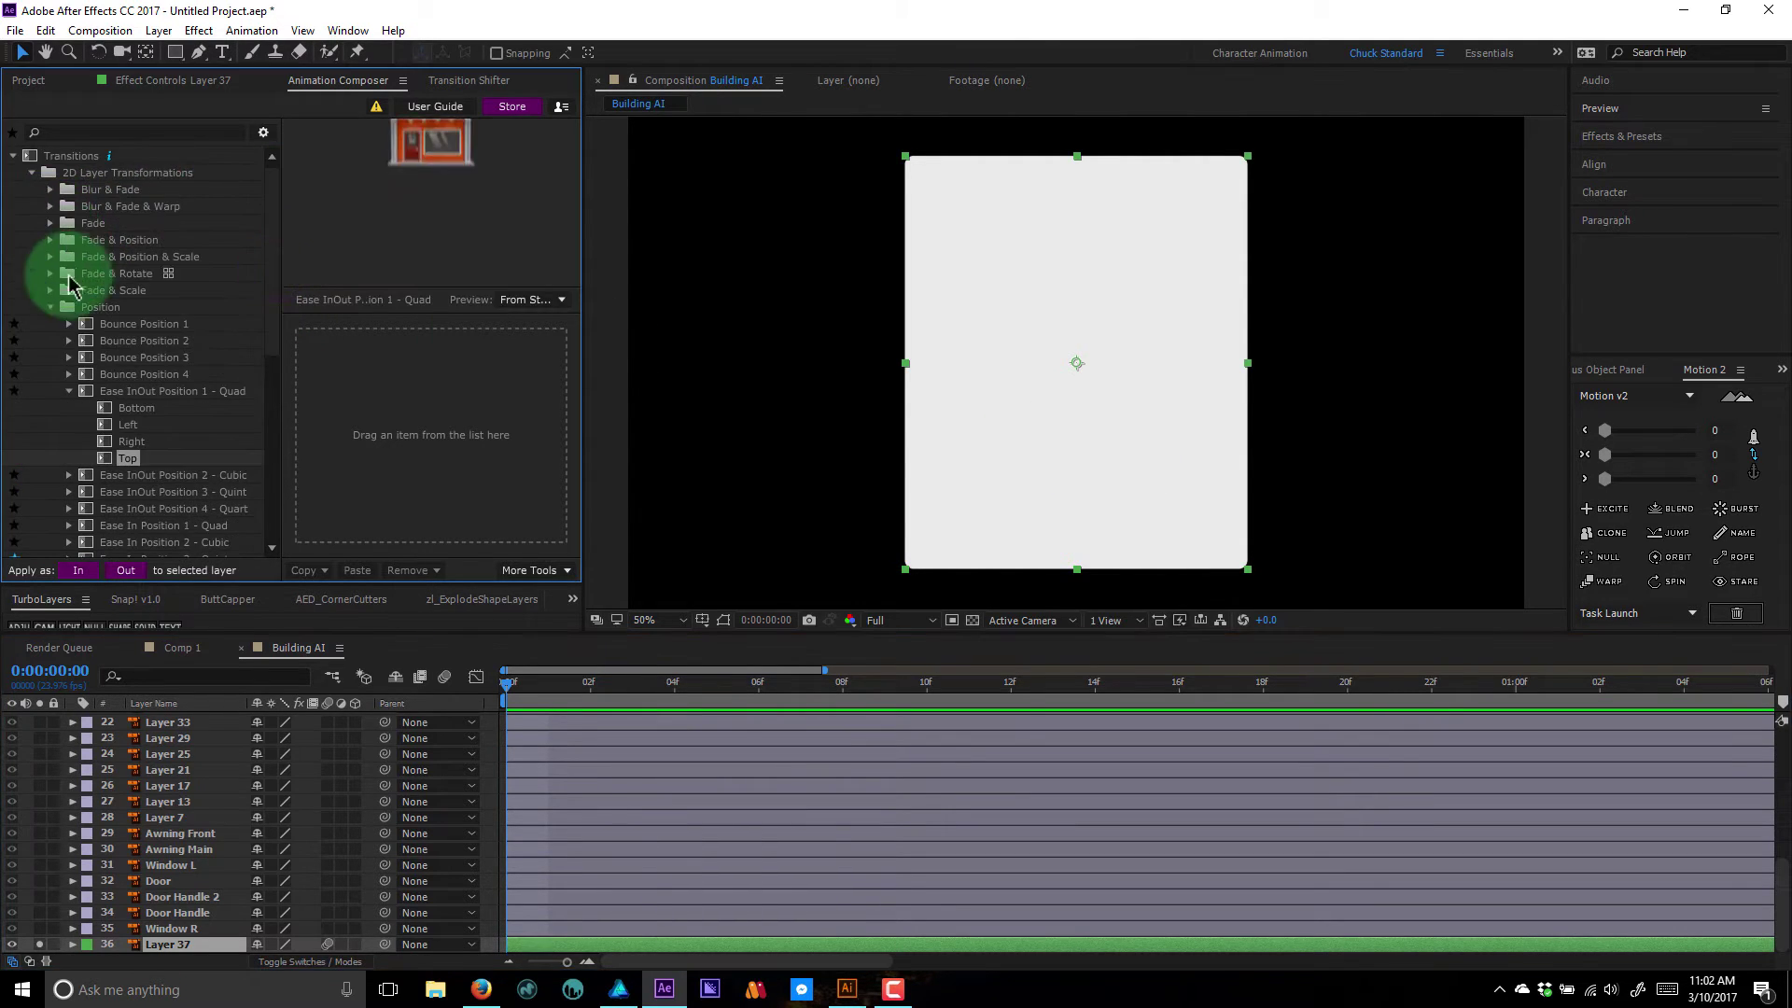
{"action": "left_click", "coordinate": [50, 308]}
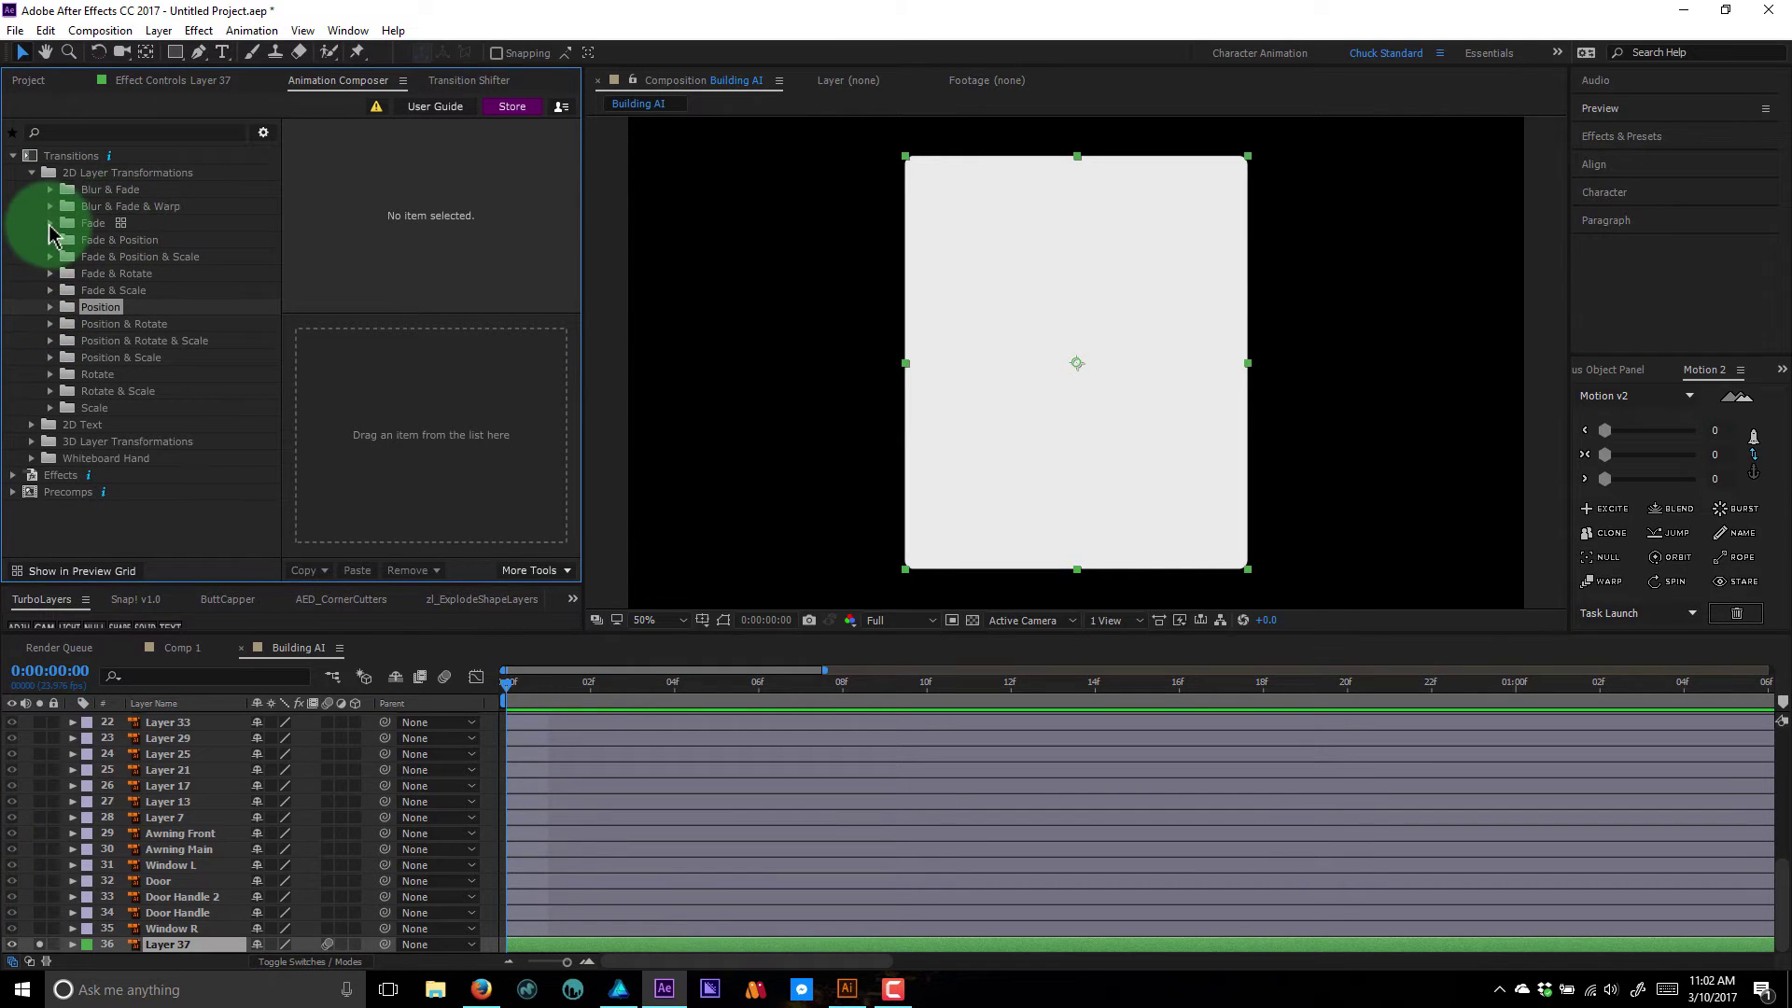
{"action": "left_click", "coordinate": [50, 224]}
{"action": "left_click", "coordinate": [121, 257]}
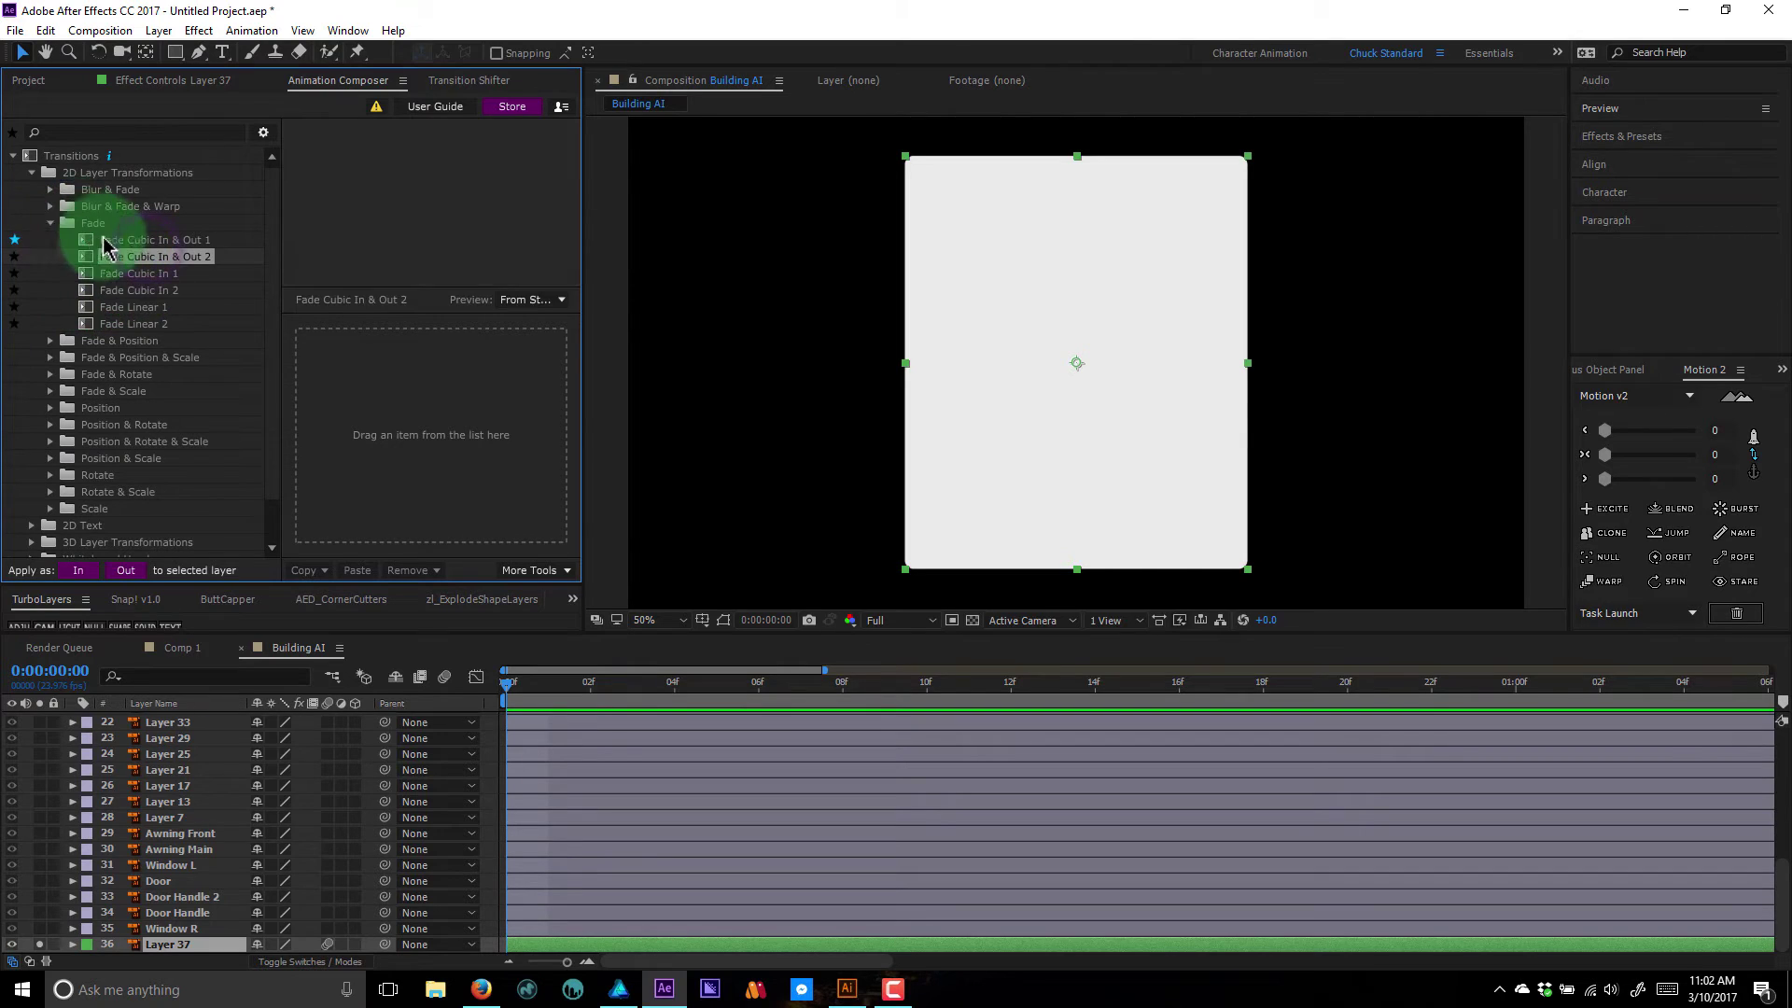
{"action": "left_click", "coordinate": [50, 224]}
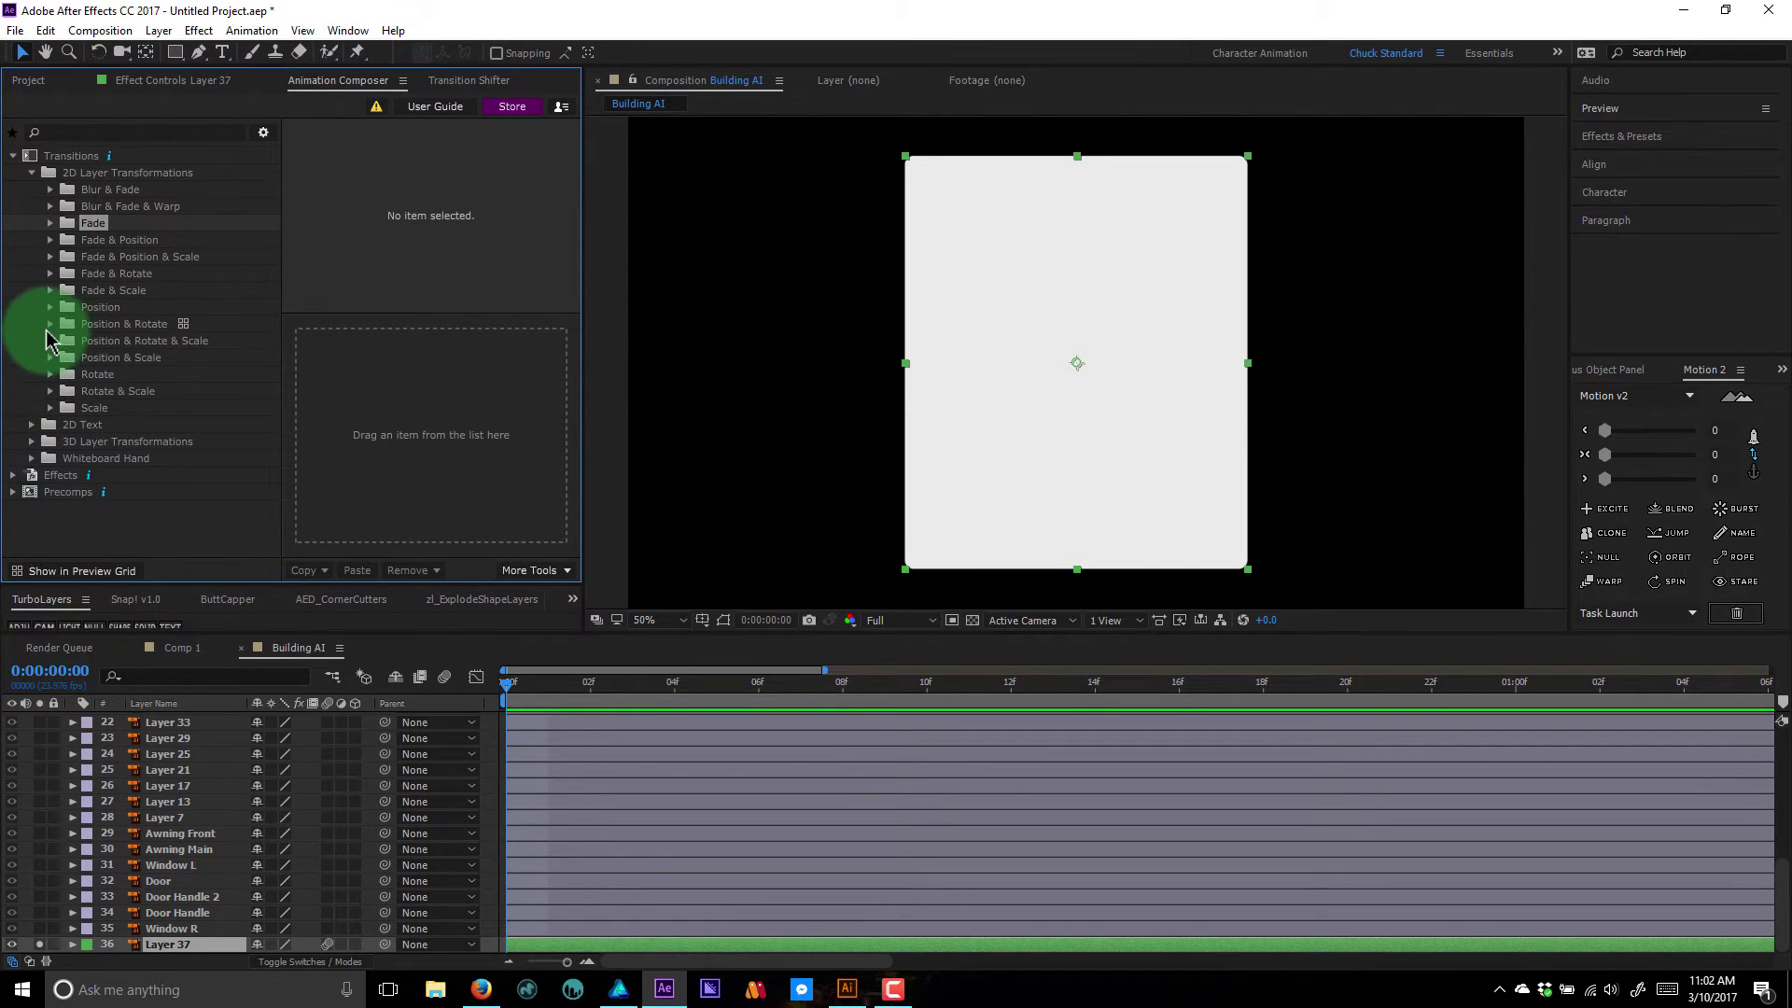
- Preview Overshoot Position & Rotate 1 and its Bottom variant in the Position & Rotate presets
{"action": "left_click", "coordinate": [50, 324]}
{"action": "scroll", "coordinate": [148, 369], "scroll_direction": "down", "scroll_amount": 1}
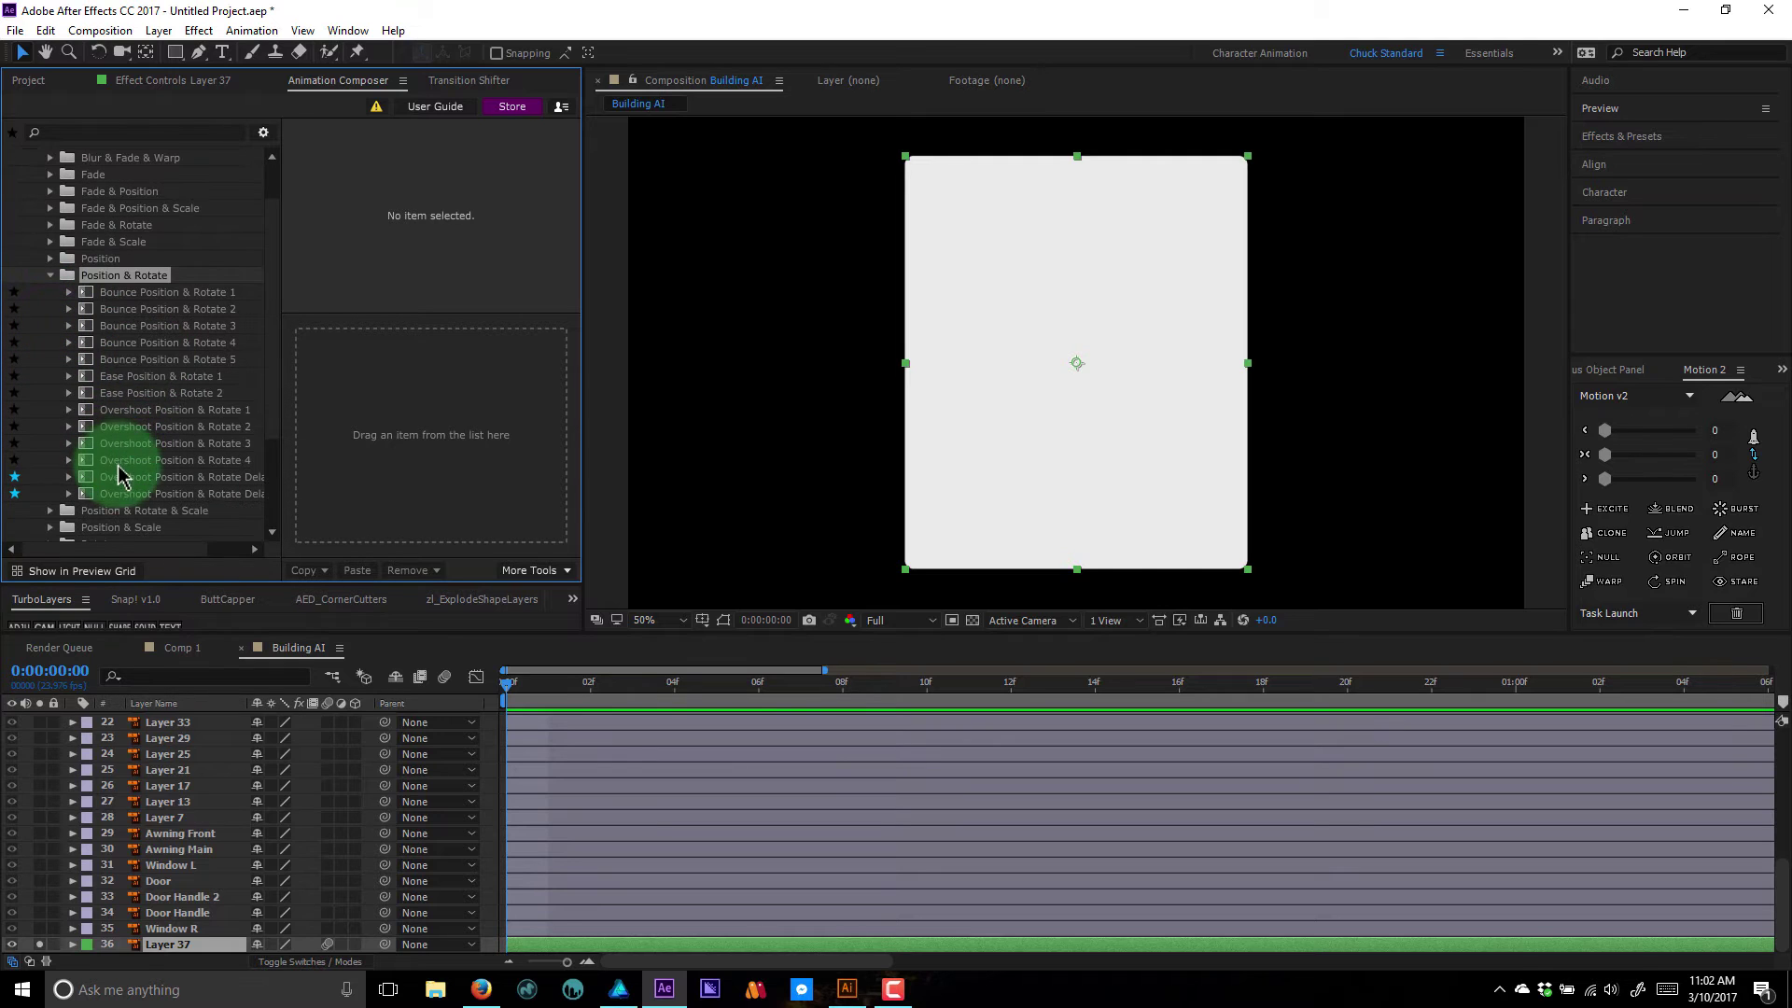
{"action": "left_click", "coordinate": [131, 411]}
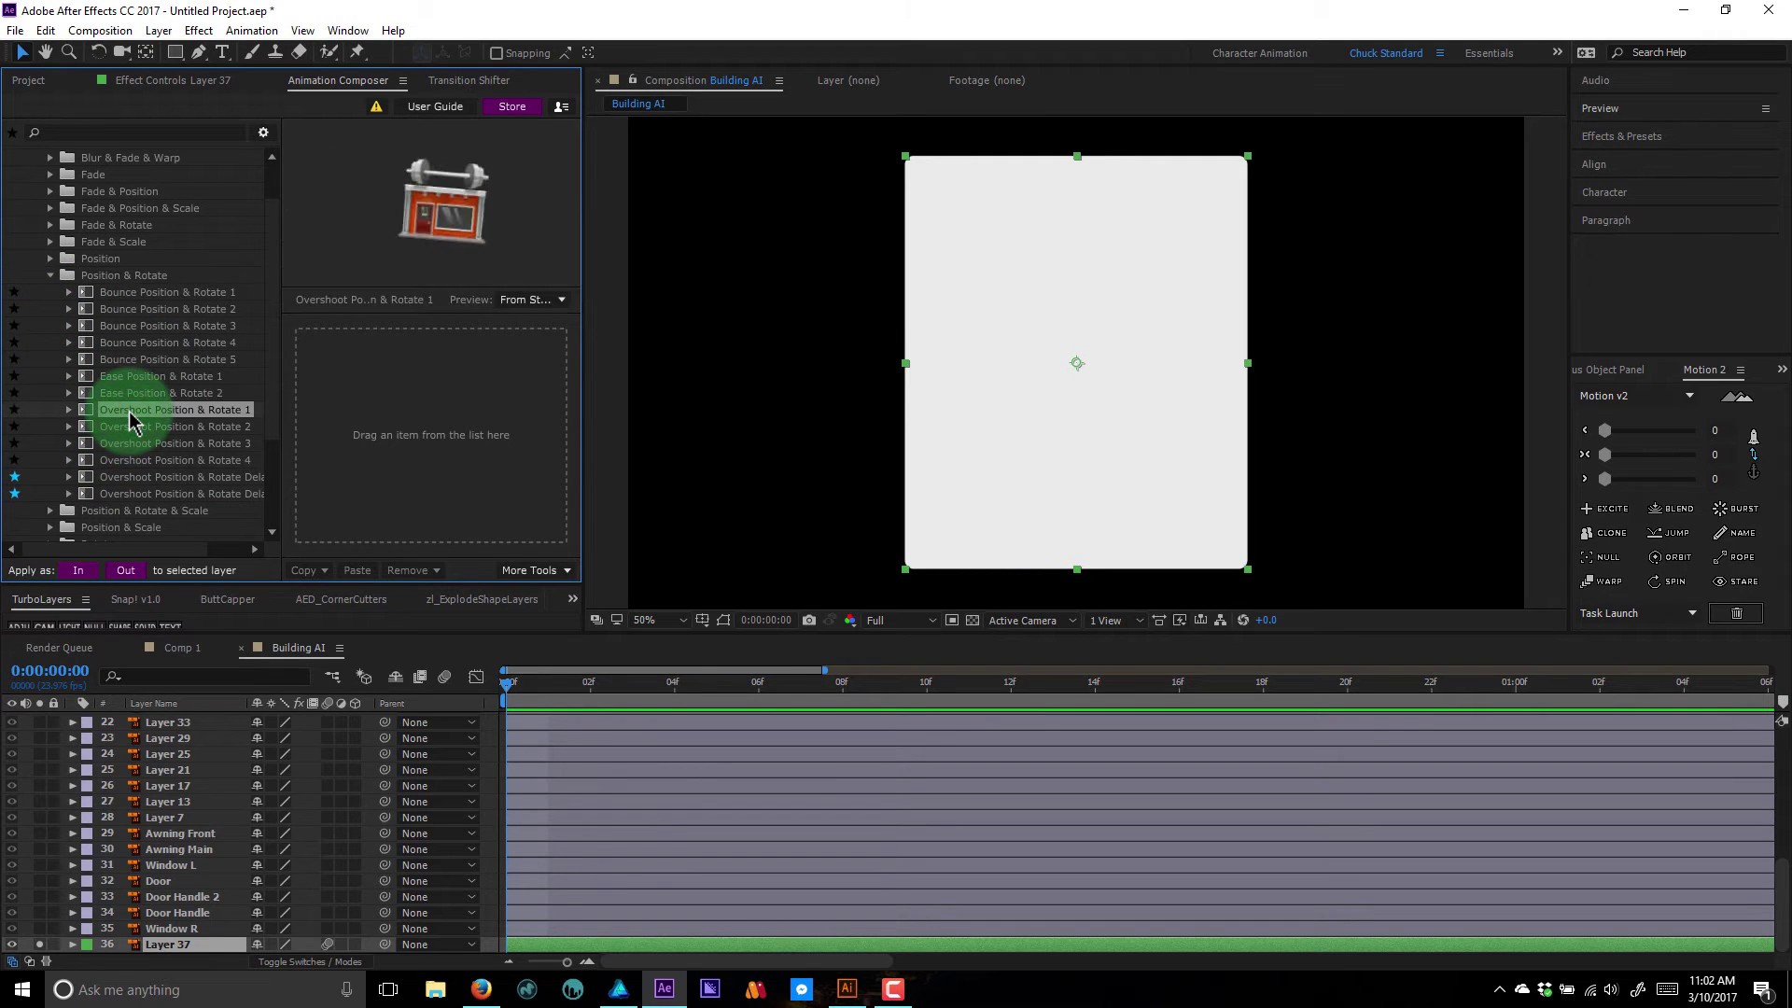
{"action": "left_click", "coordinate": [68, 410]}
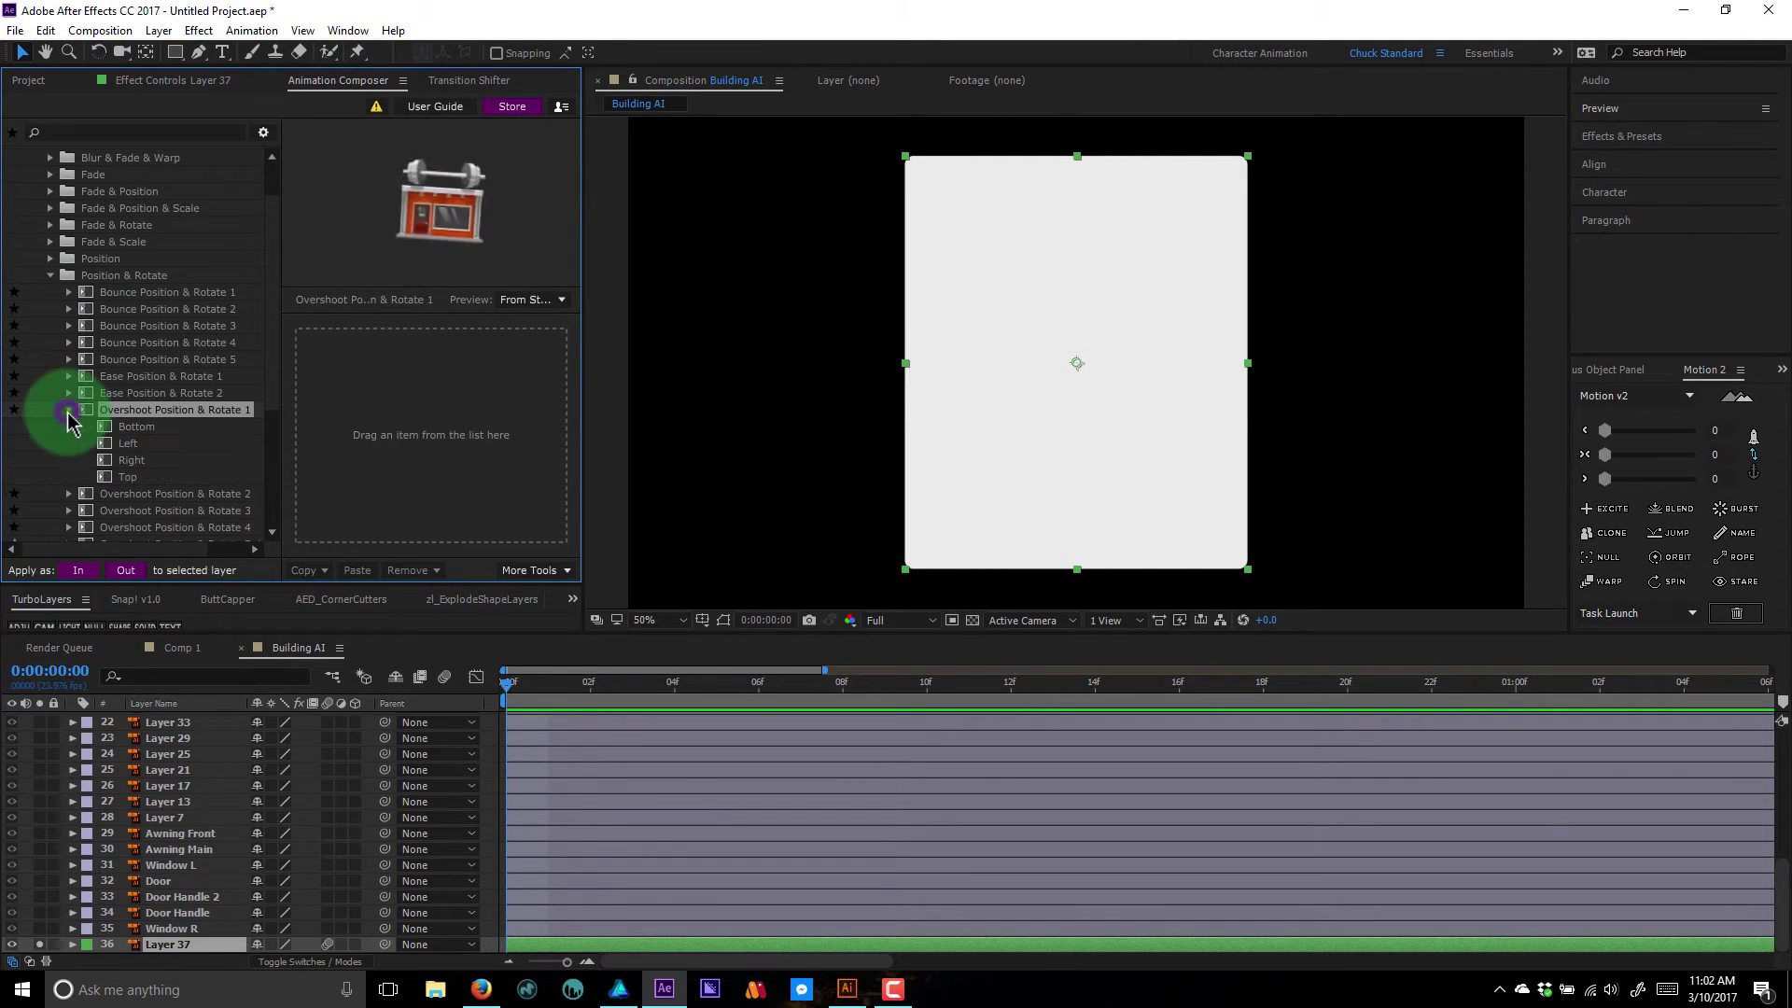
{"action": "left_click", "coordinate": [140, 427]}
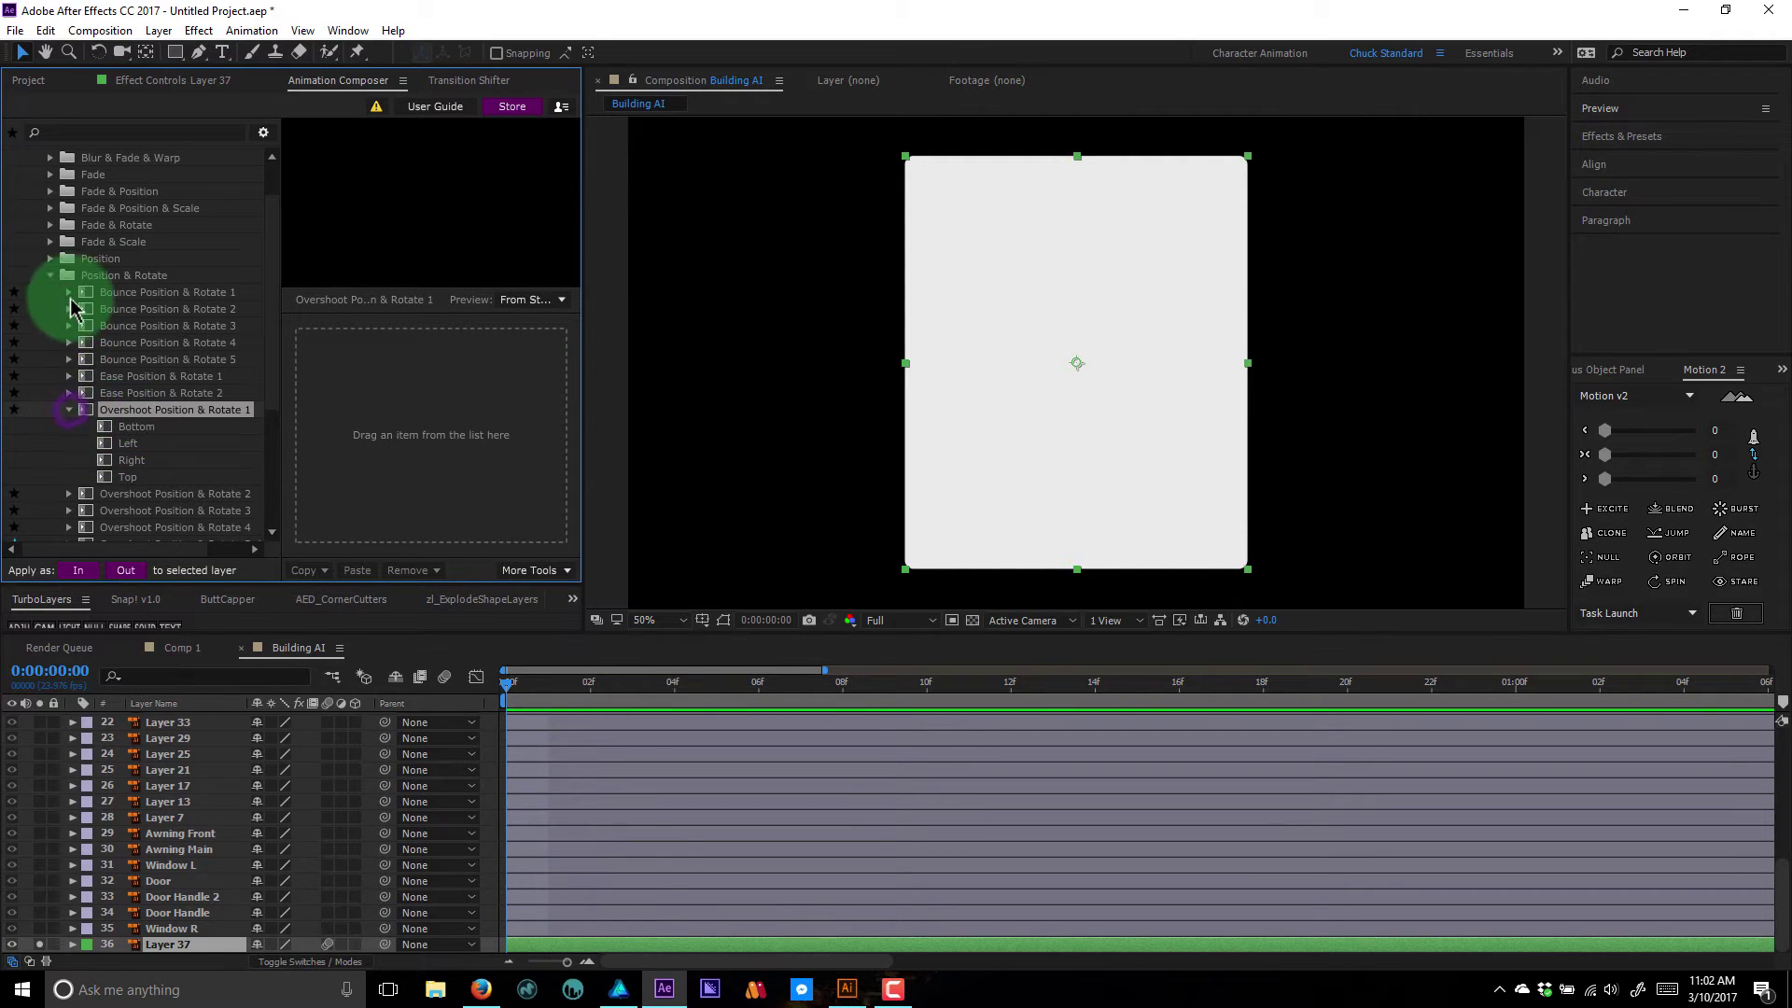
{"action": "left_click", "coordinate": [70, 411]}
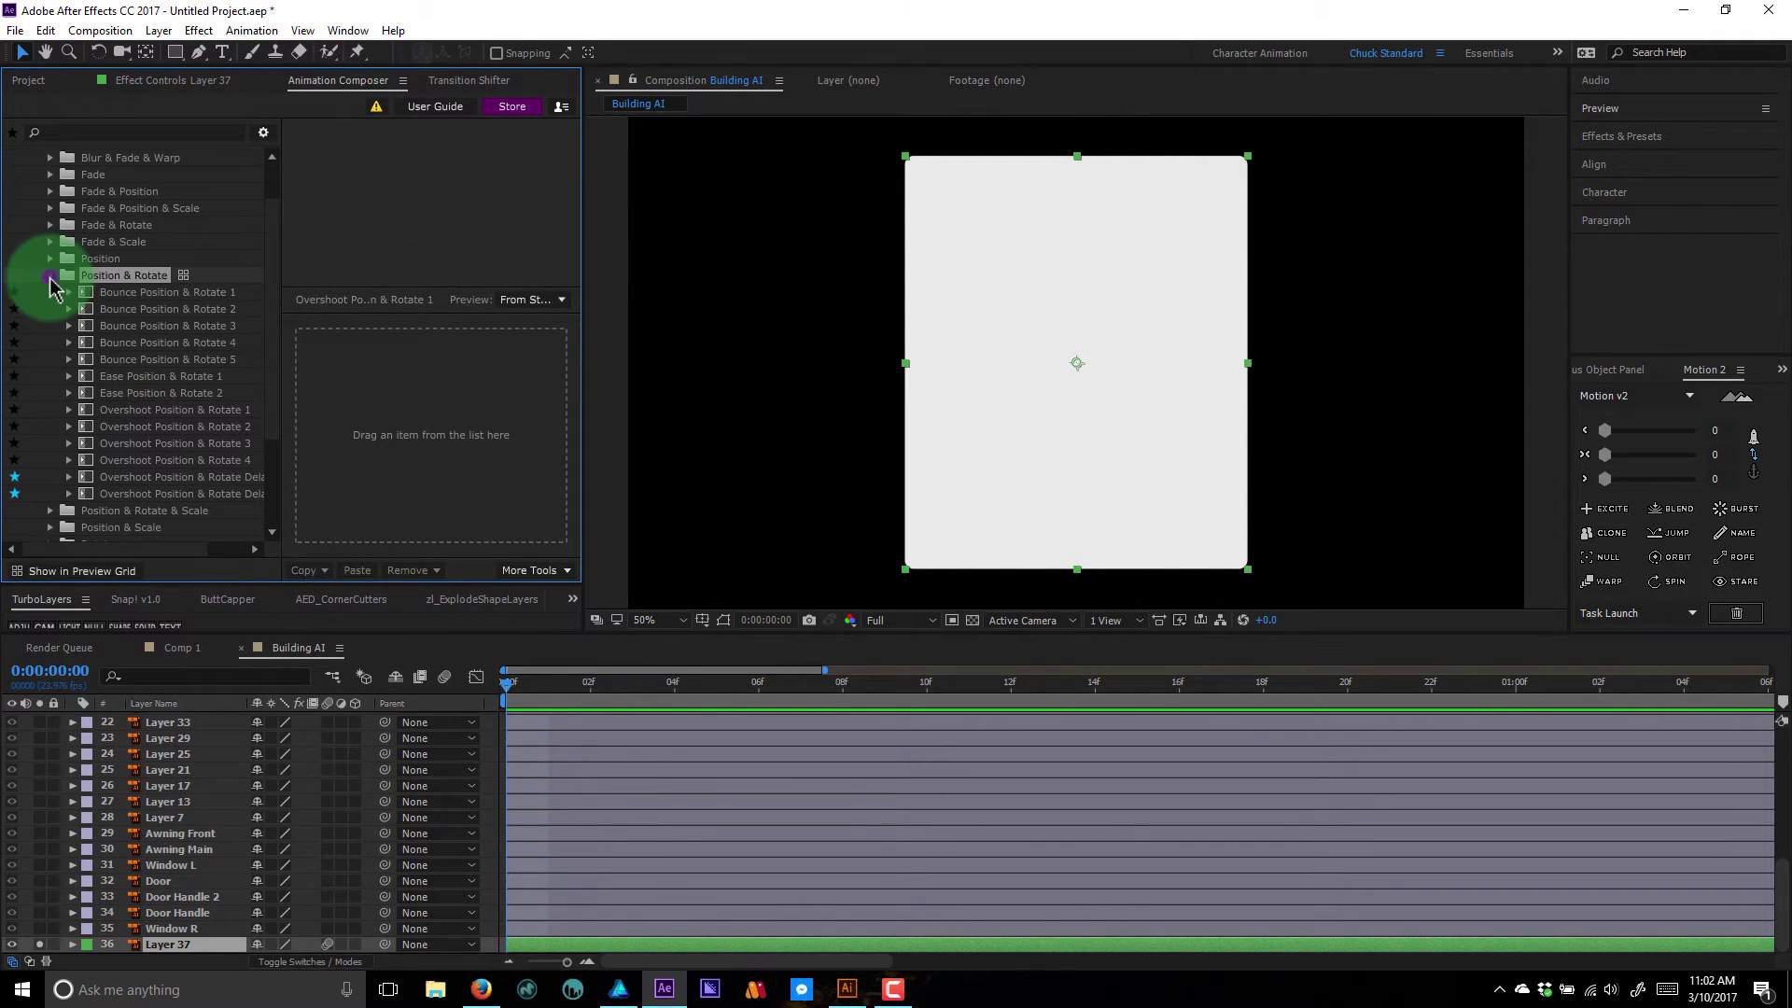
{"action": "left_click", "coordinate": [51, 276]}
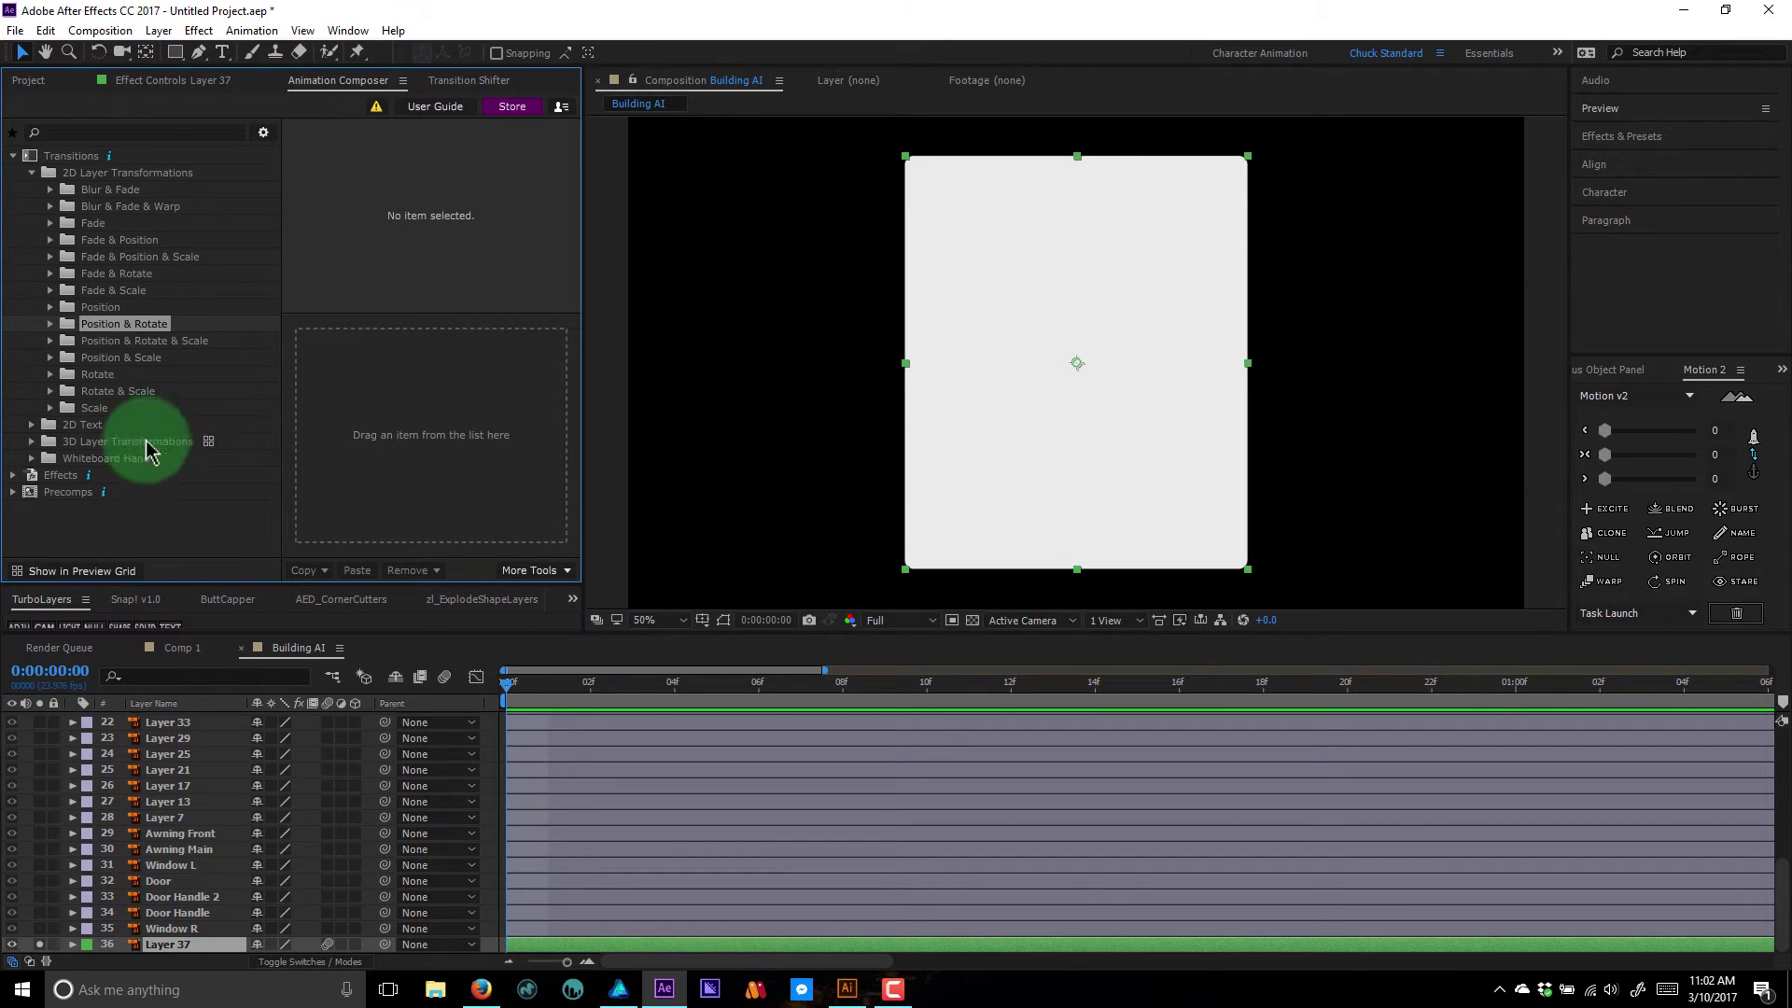
- Widen the Animation Composer panel and browse the From Anchor Point Disproportionately Y group of the Scale presets
{"action": "left_click", "coordinate": [49, 408]}
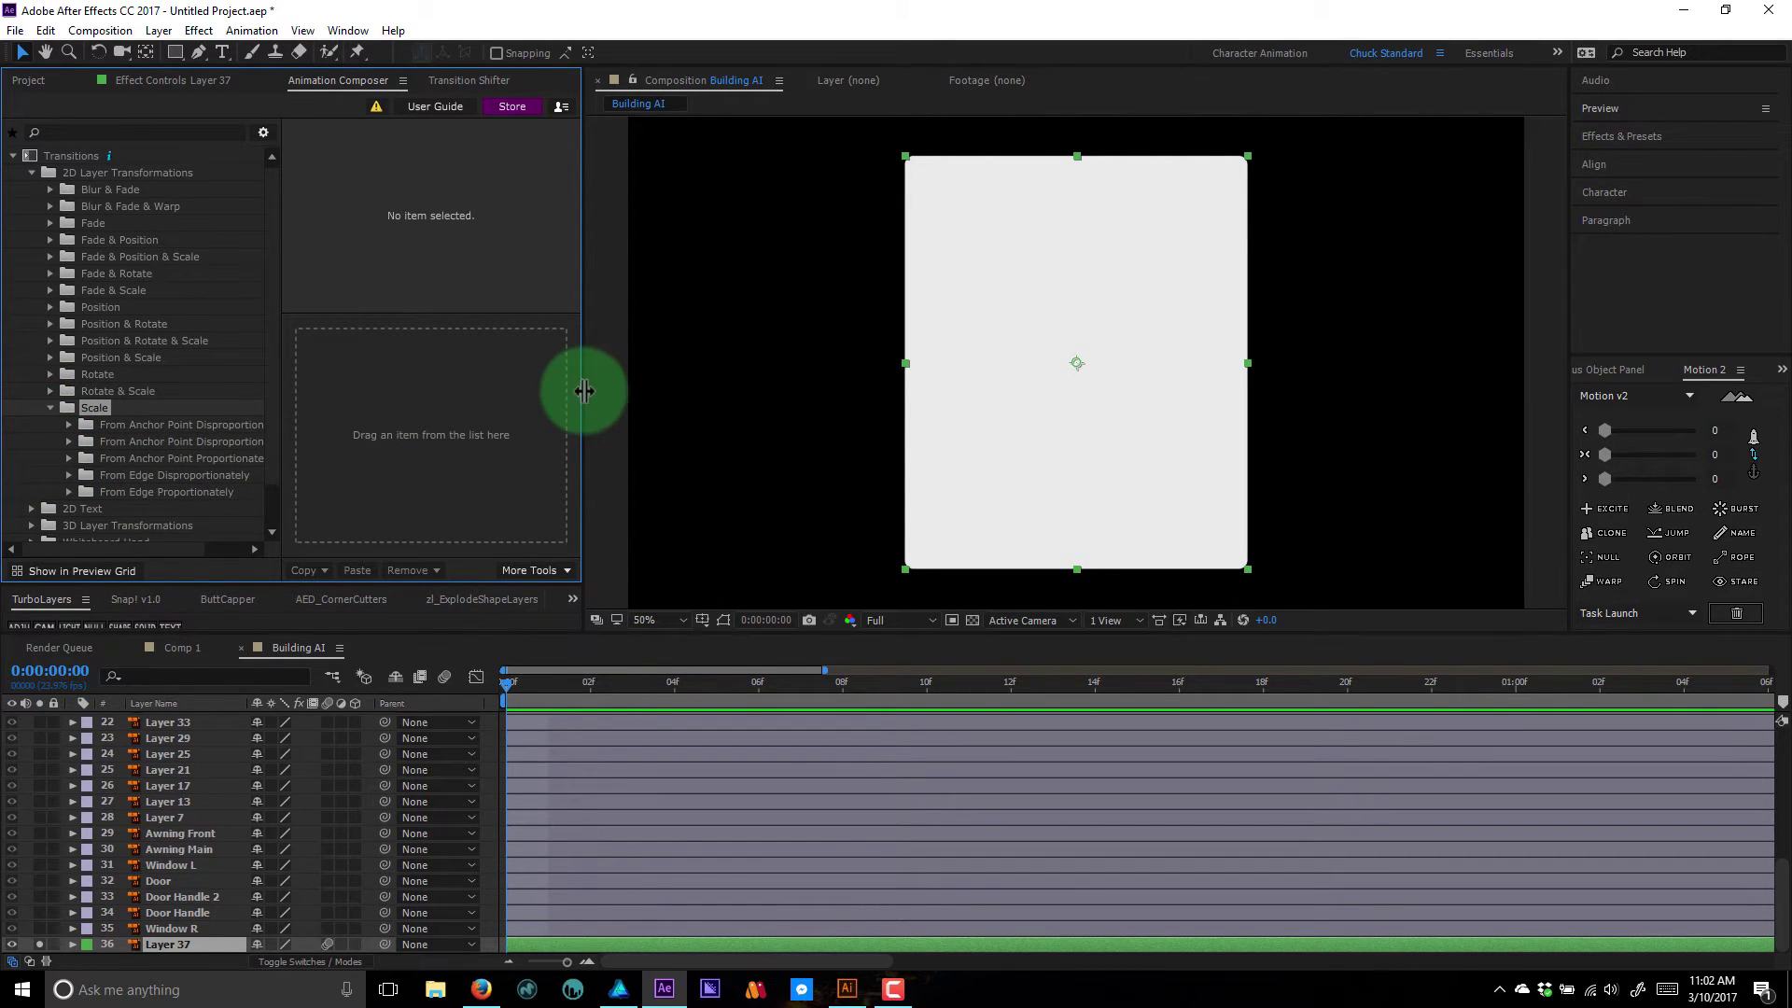
{"action": "left_click_drag", "start_coordinate": [584, 391], "coordinate": [660, 400]}
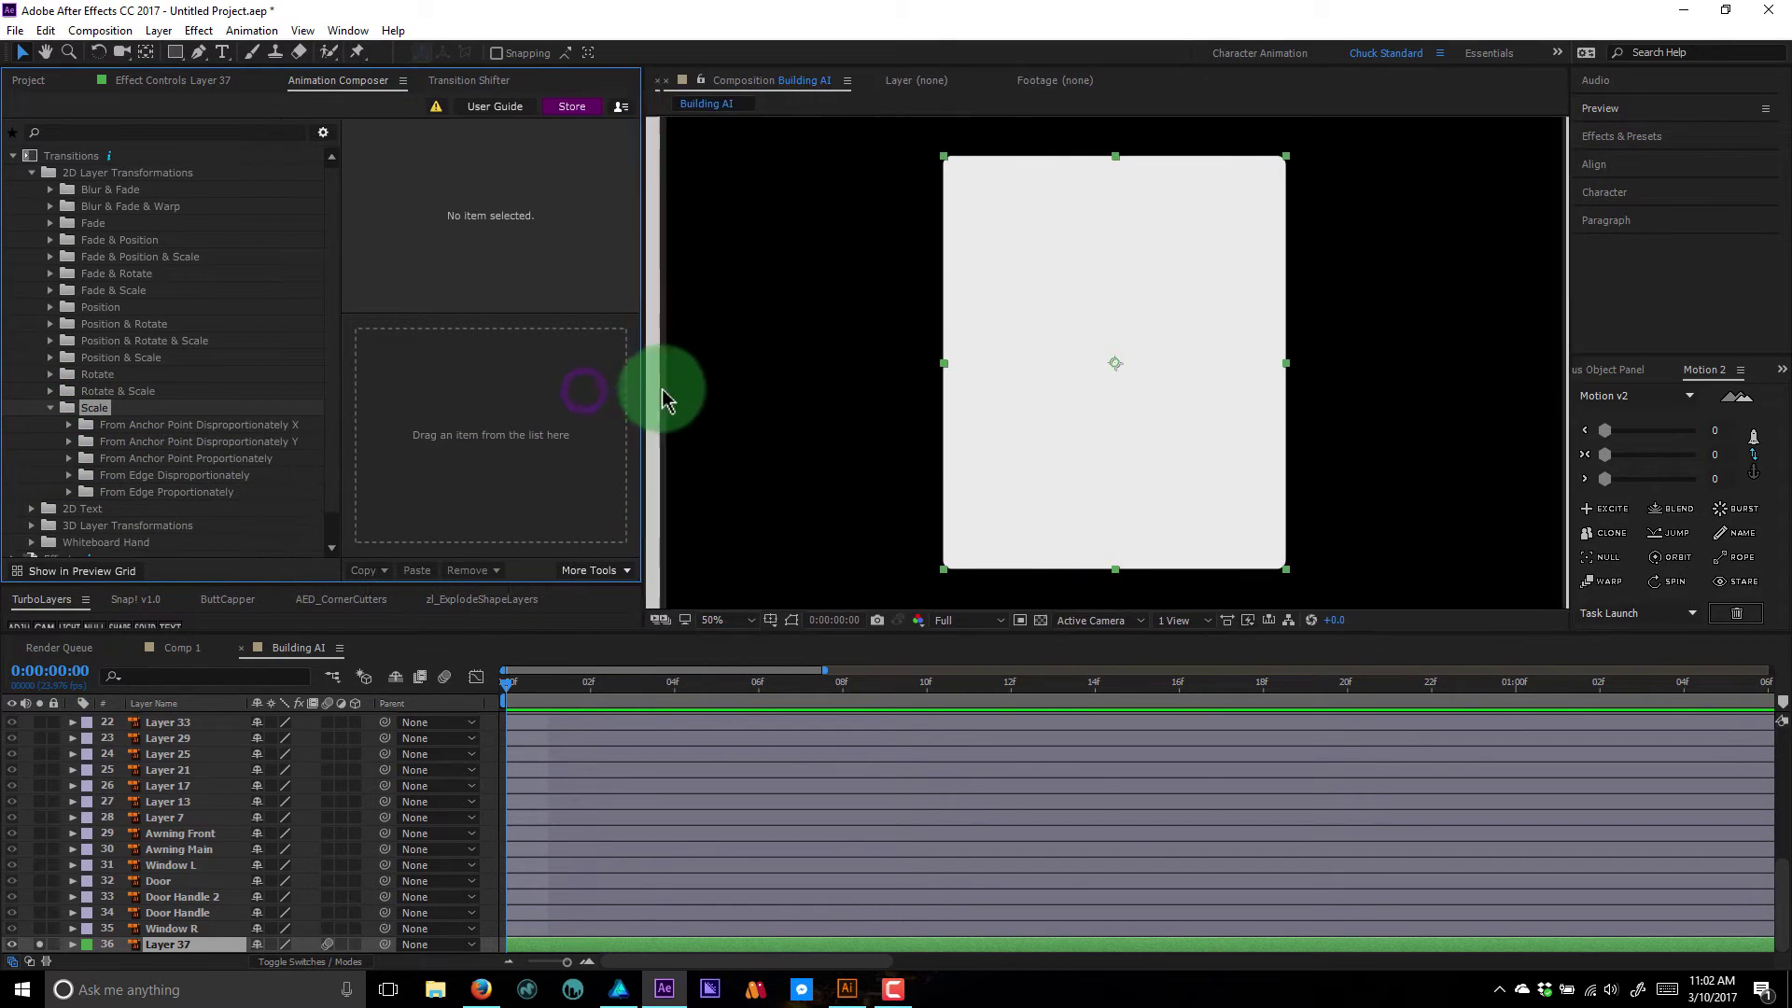
{"action": "left_click", "coordinate": [69, 443]}
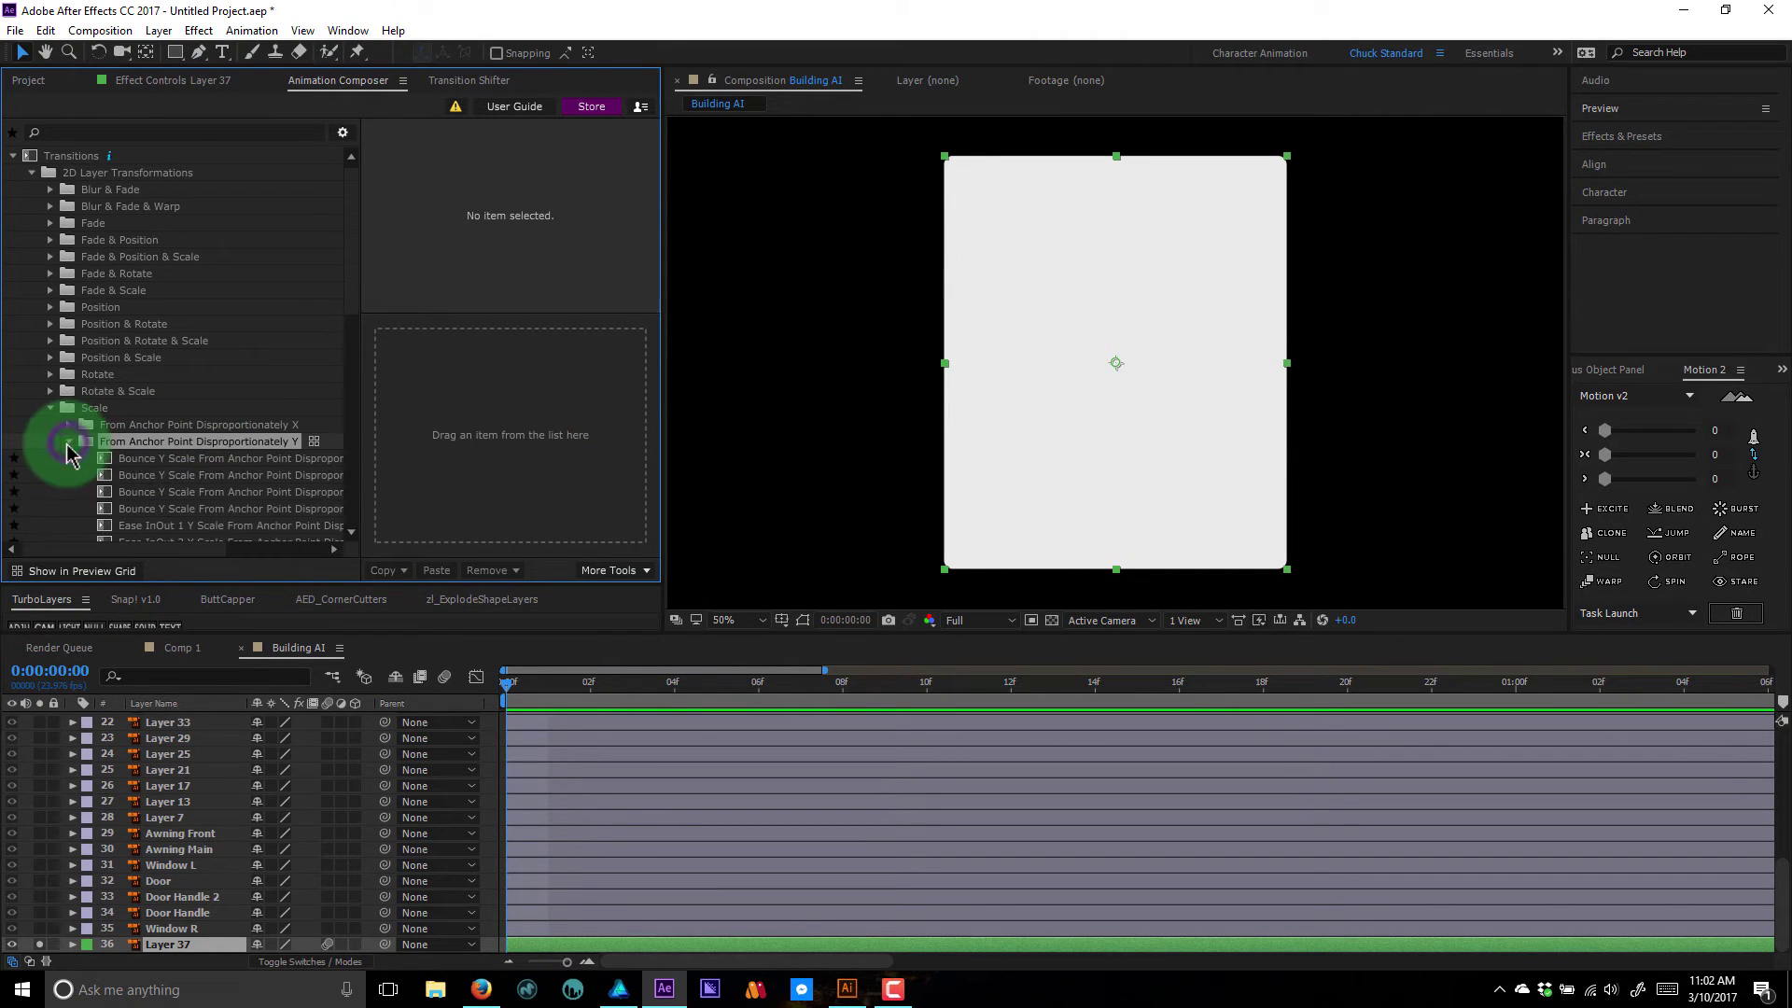
{"action": "scroll", "coordinate": [239, 396], "scroll_direction": "down", "scroll_amount": 8}
{"action": "scroll", "coordinate": [239, 399], "scroll_direction": "down", "scroll_amount": 3}
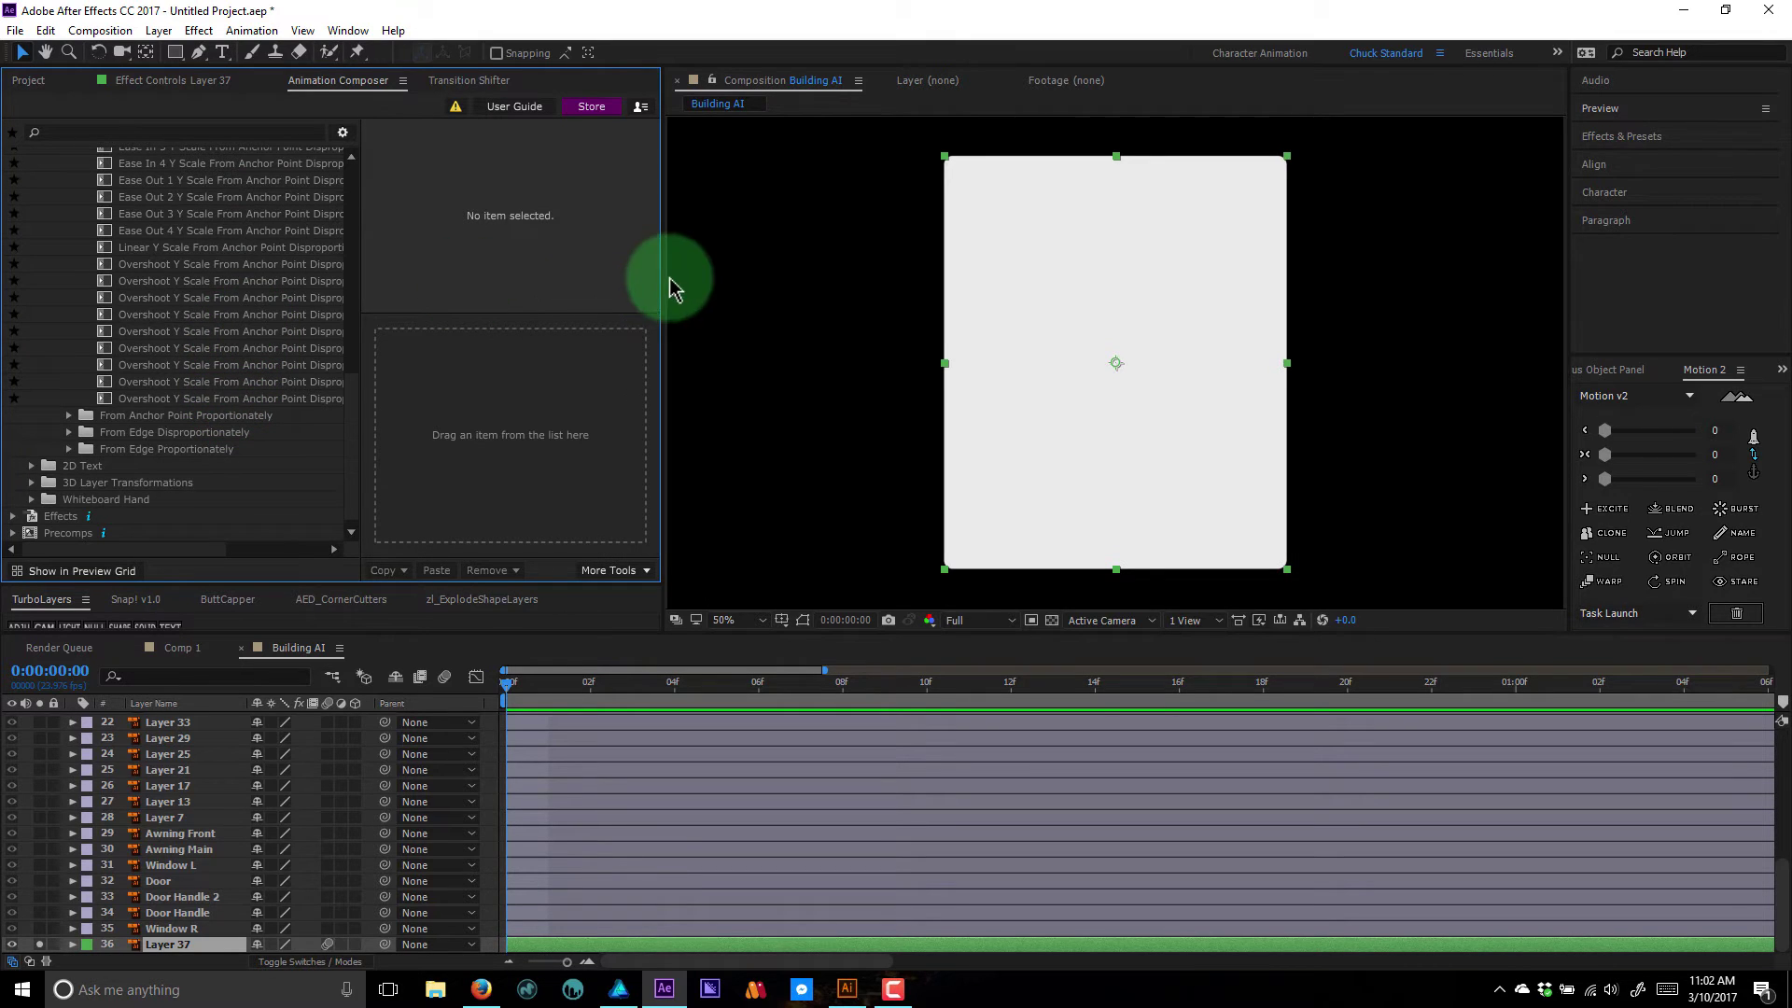
- Preview the first two Overshoot Y Scale presets and apply Overshoot Y Scale From Anchor Point Disproportionately 2 to Layer 37 as an In transition
{"action": "left_click", "coordinate": [205, 266]}
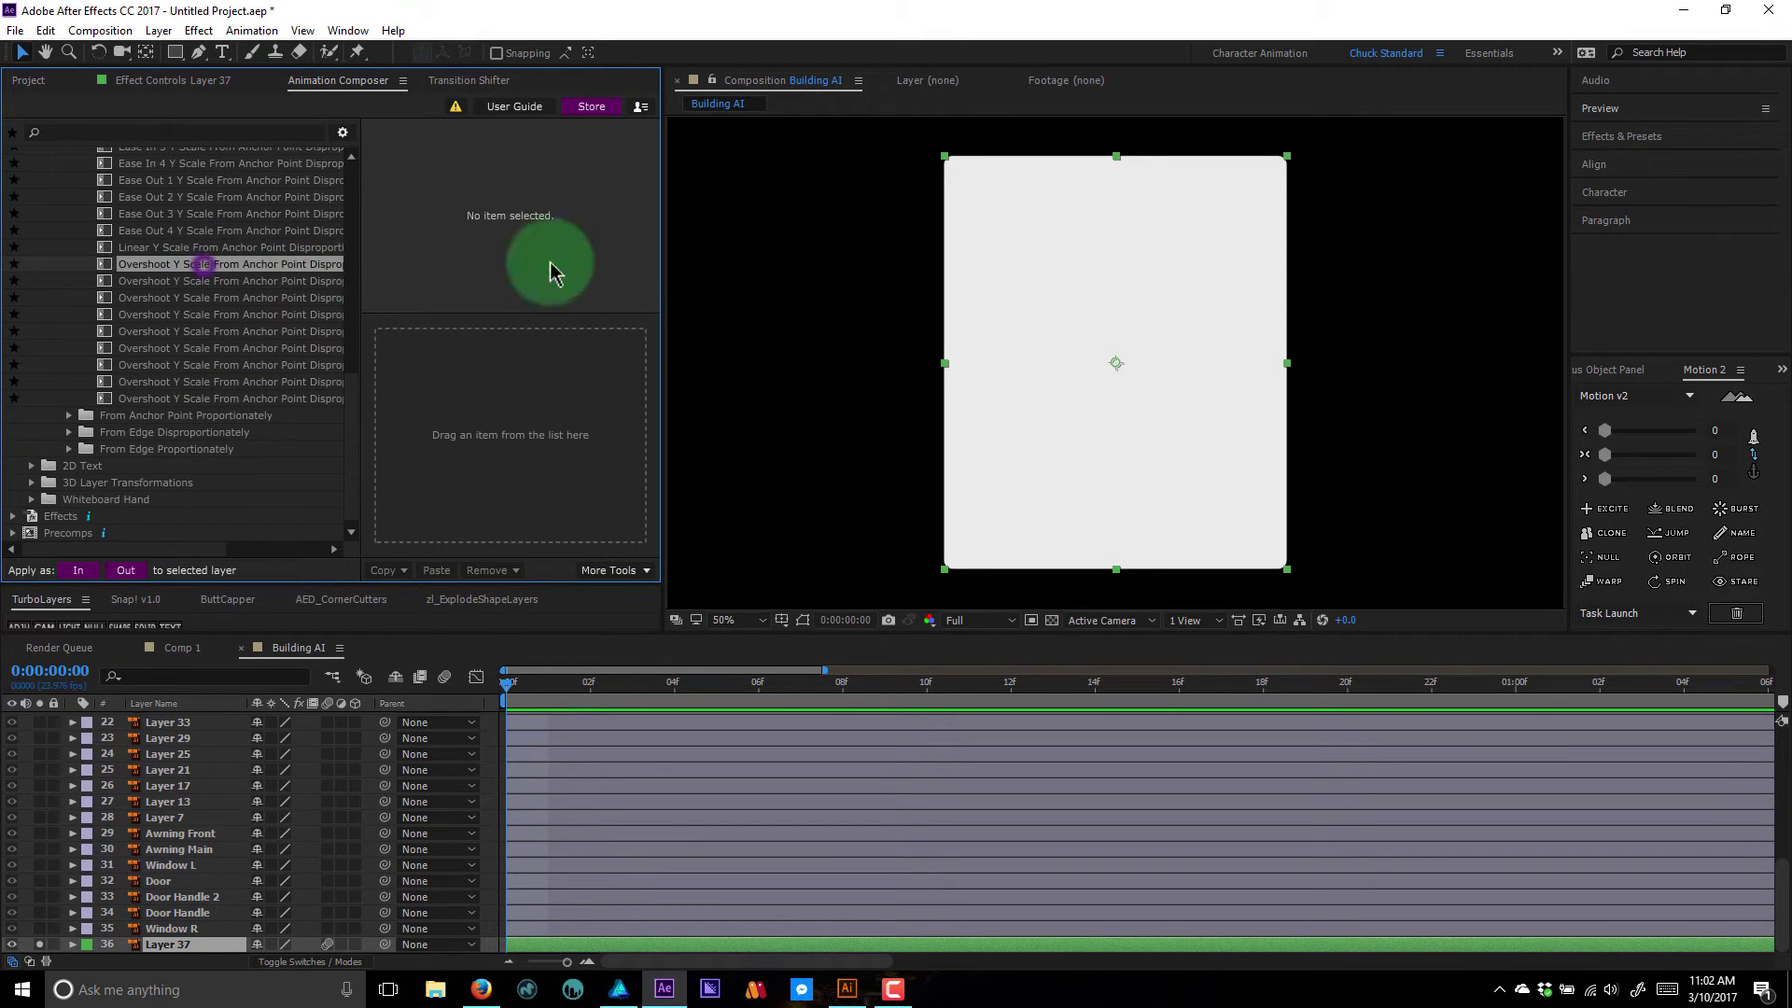
{"action": "left_click_drag", "start_coordinate": [662, 275], "coordinate": [791, 278]}
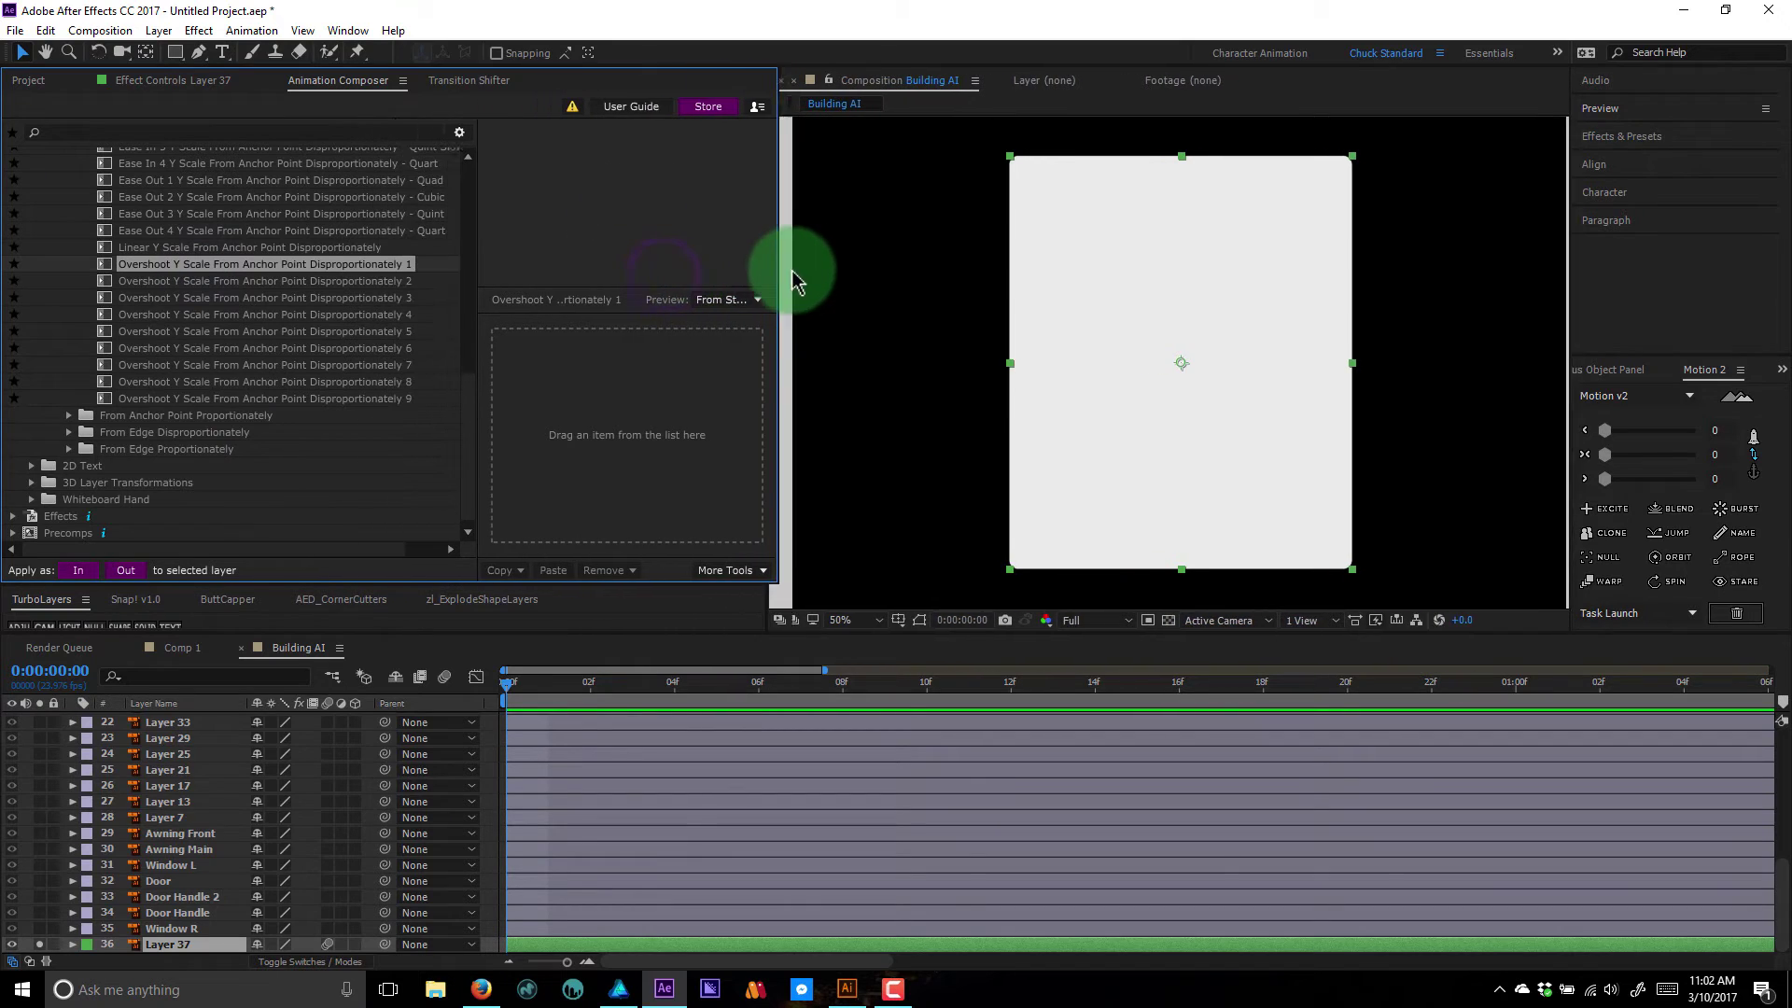
{"action": "left_click", "coordinate": [199, 281]}
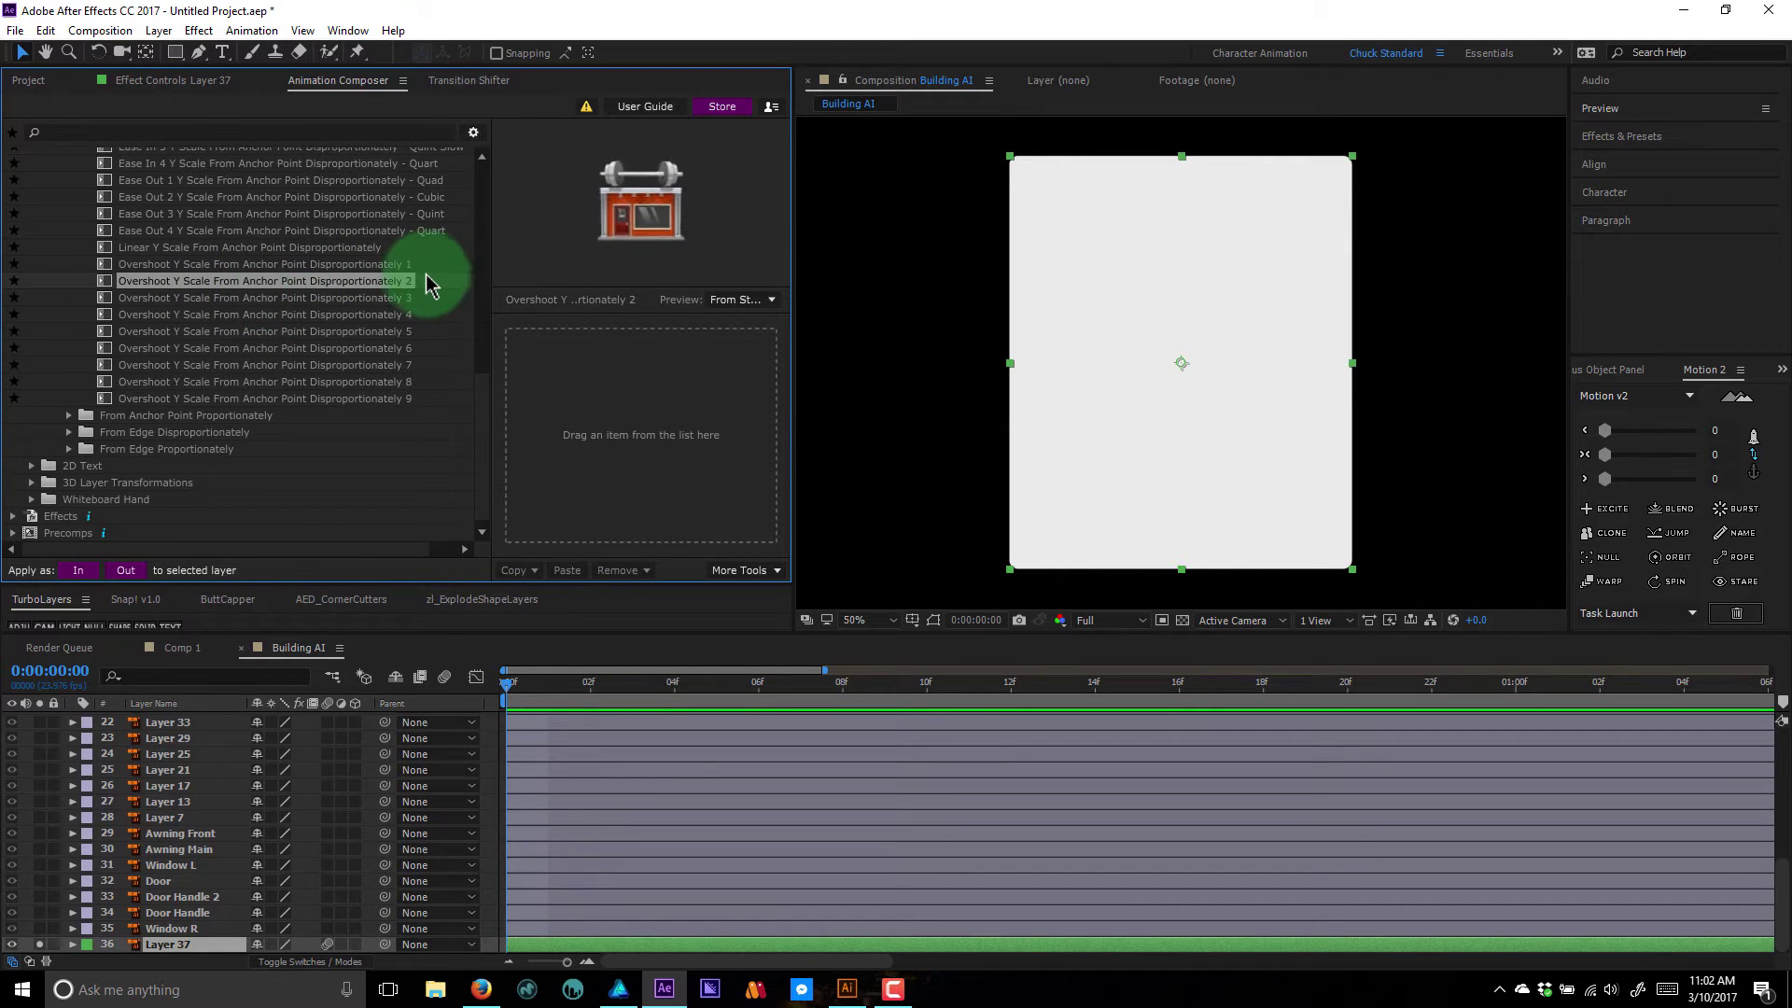
{"action": "mouse_move", "coordinate": [425, 274]}
{"action": "left_mouse_down"}
{"action": "mouse_move", "coordinate": [380, 288]}
{"action": "mouse_move", "coordinate": [572, 380]}
{"action": "mouse_move", "coordinate": [594, 405]}
{"action": "mouse_move", "coordinate": [592, 466]}
{"action": "left_mouse_up"}
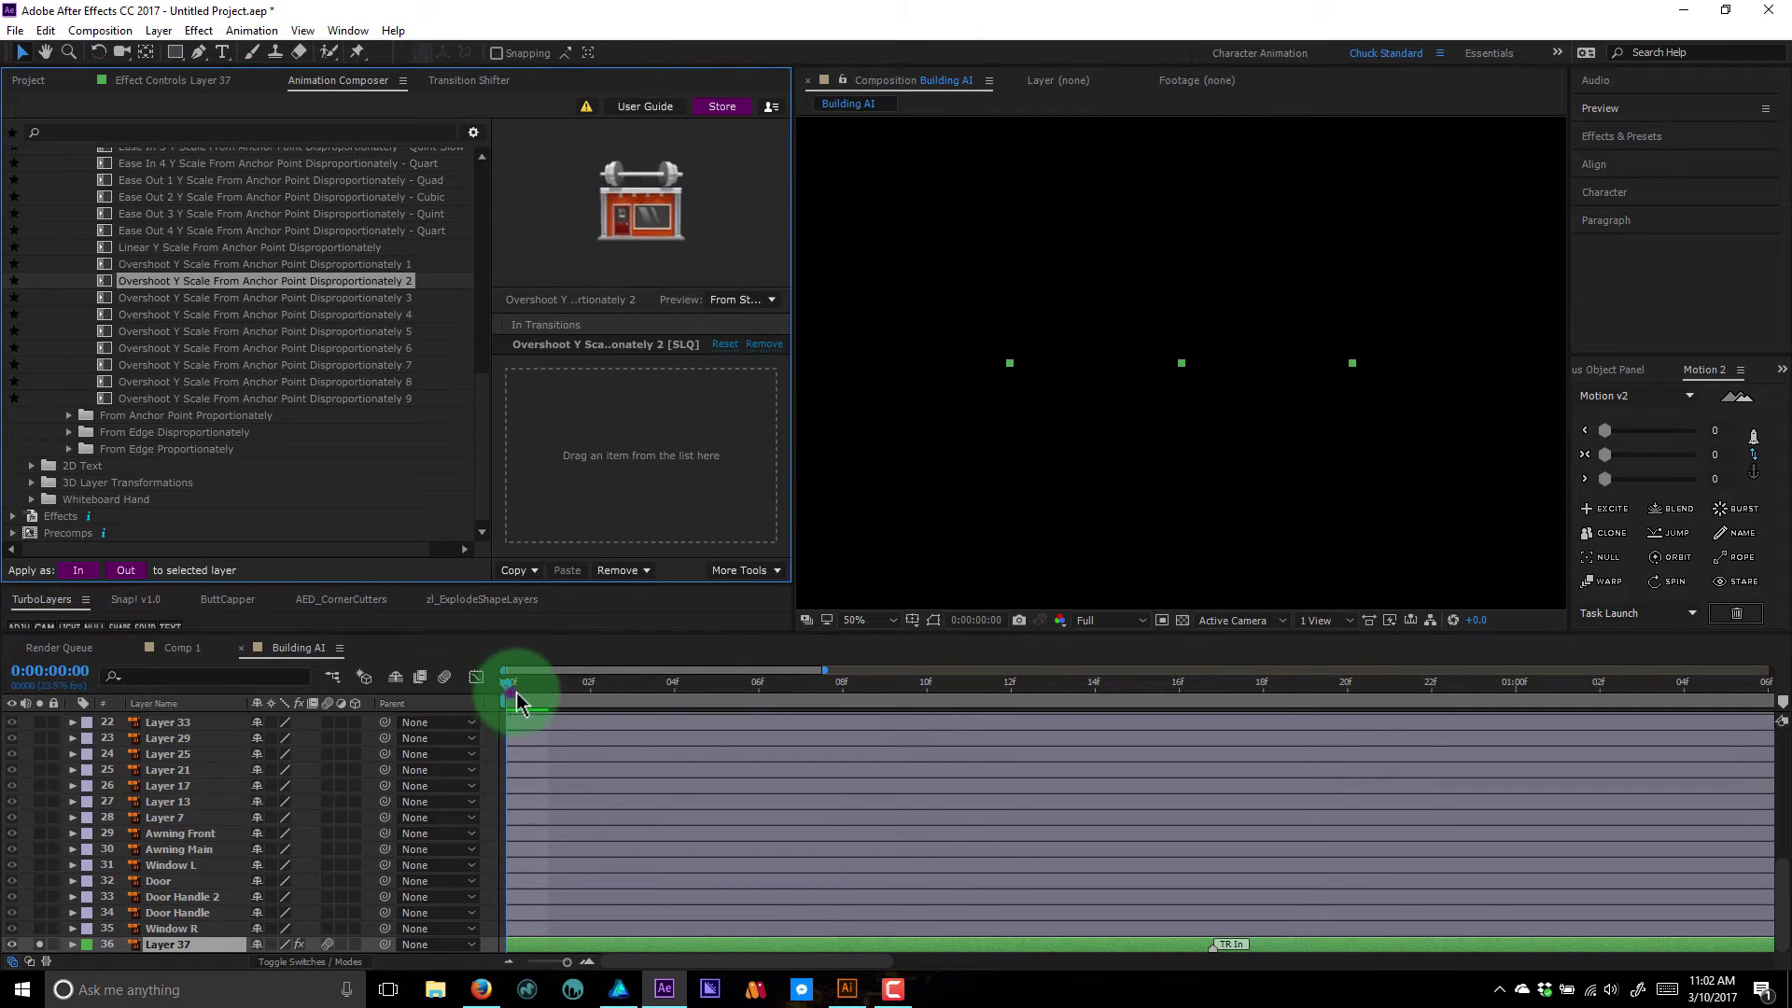
- End the work area at frame 17 and play Layer 37's scale entrance
{"action": "left_click_drag", "start_coordinate": [518, 702], "coordinate": [1148, 717]}
{"action": "key", "text": "n"}
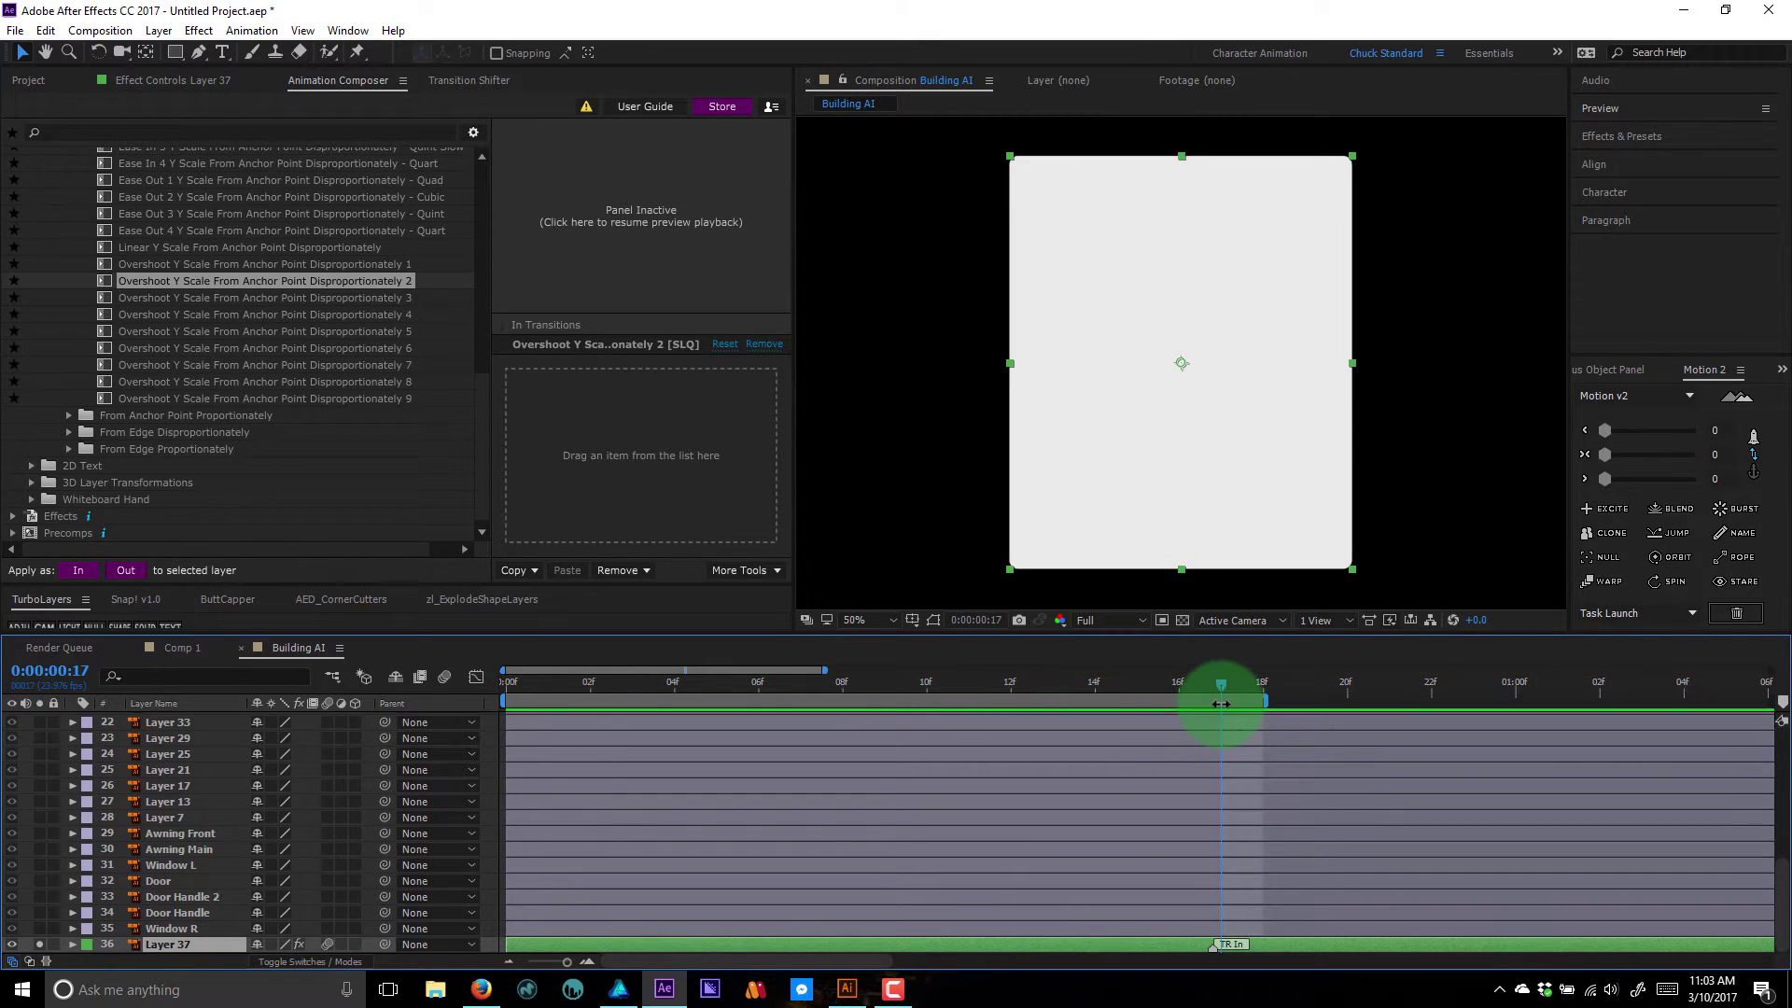
{"action": "key", "text": "space"}
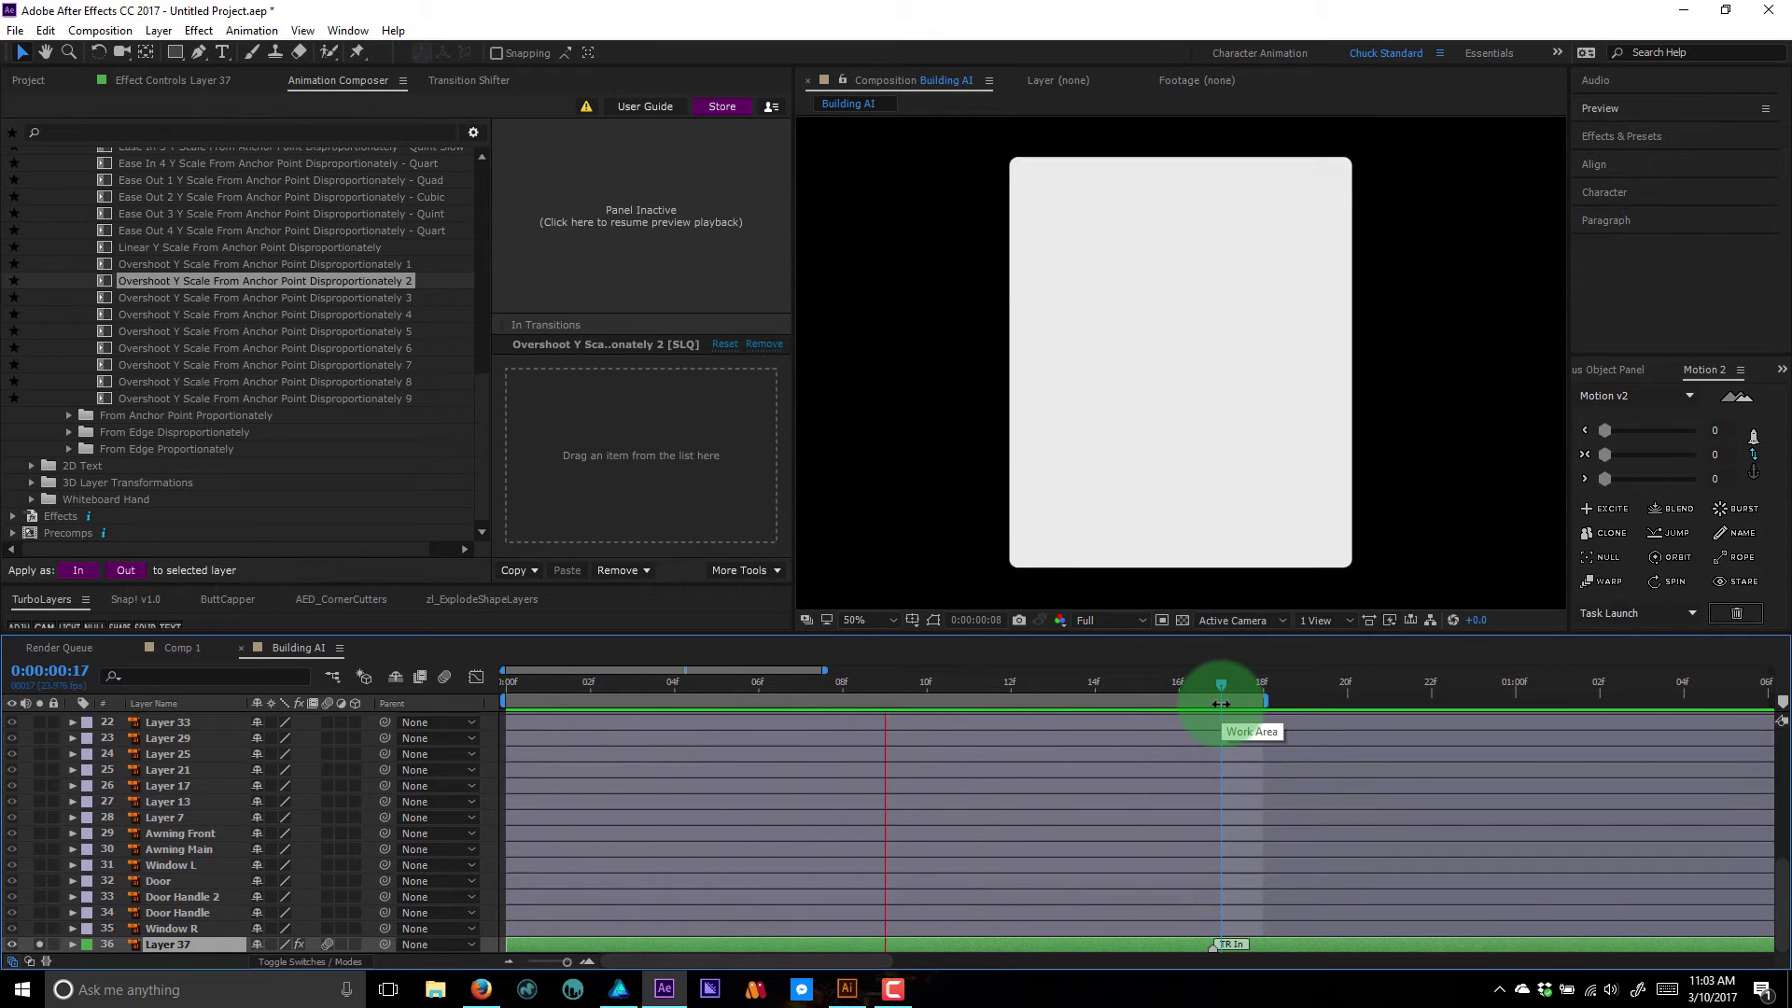
{"action": "key", "text": "Home"}
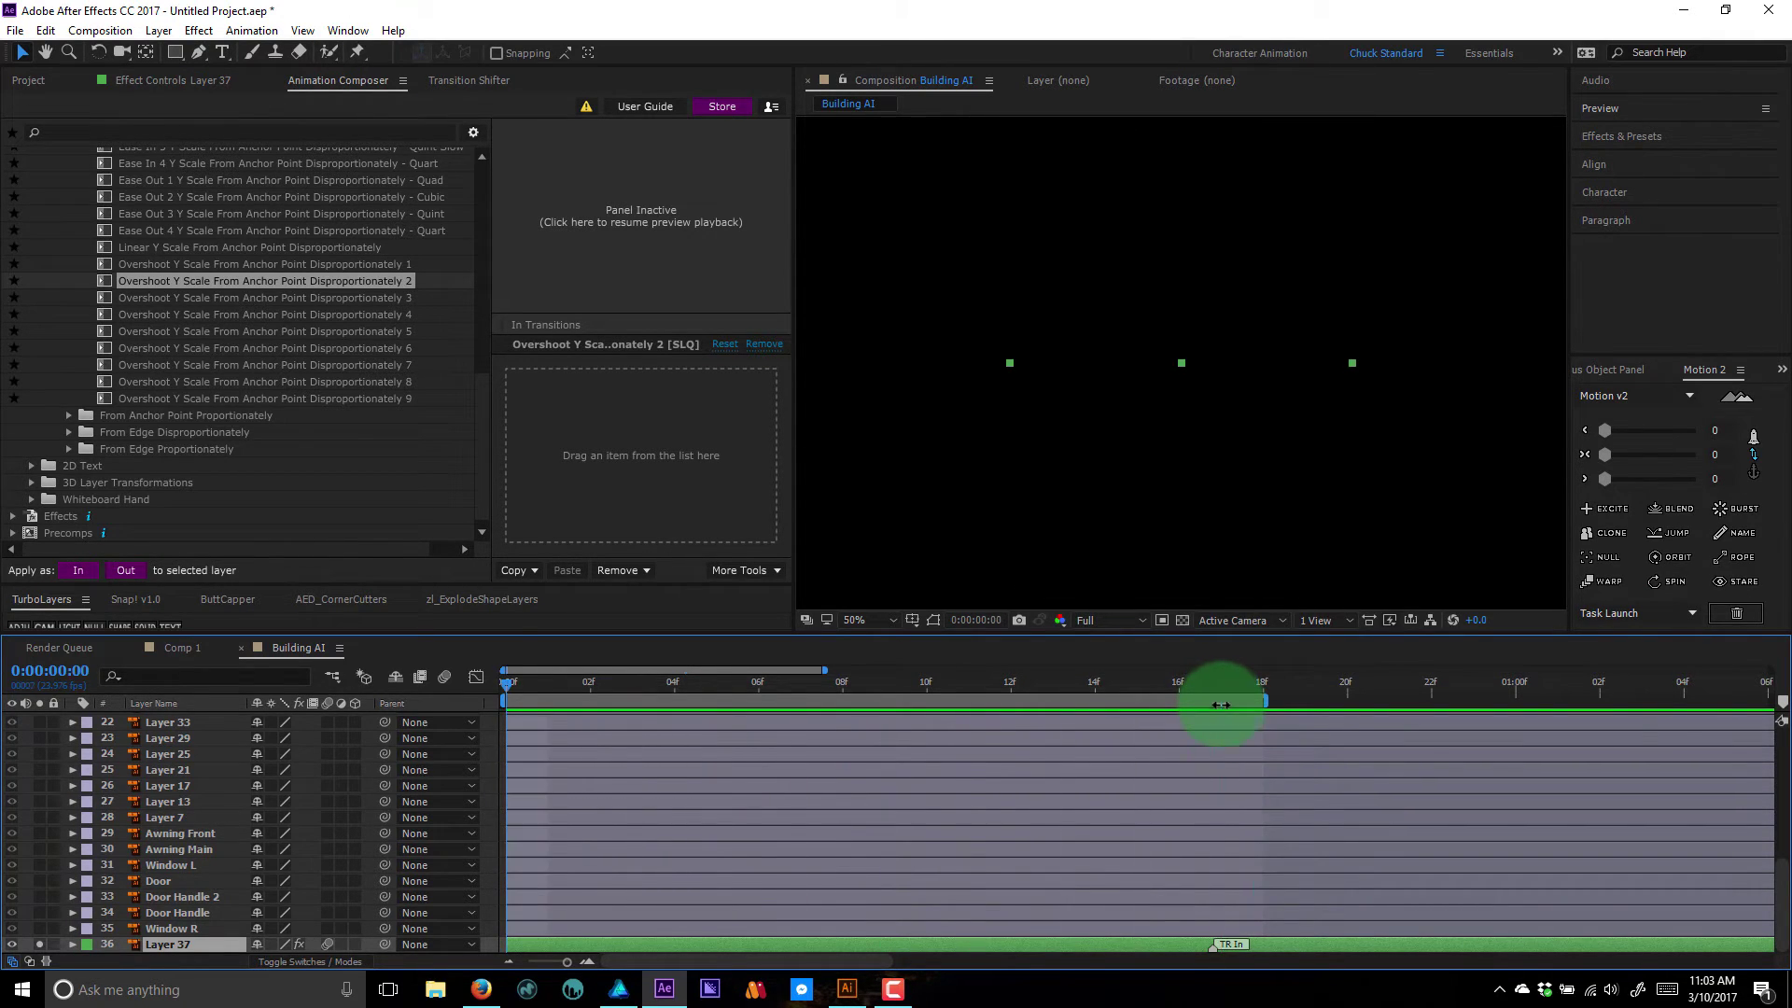
- At frame 17, move Layer 37's anchor point to the middle of its bottom edge and play the entrance
{"action": "left_click_drag", "start_coordinate": [1372, 691], "coordinate": [1182, 716]}
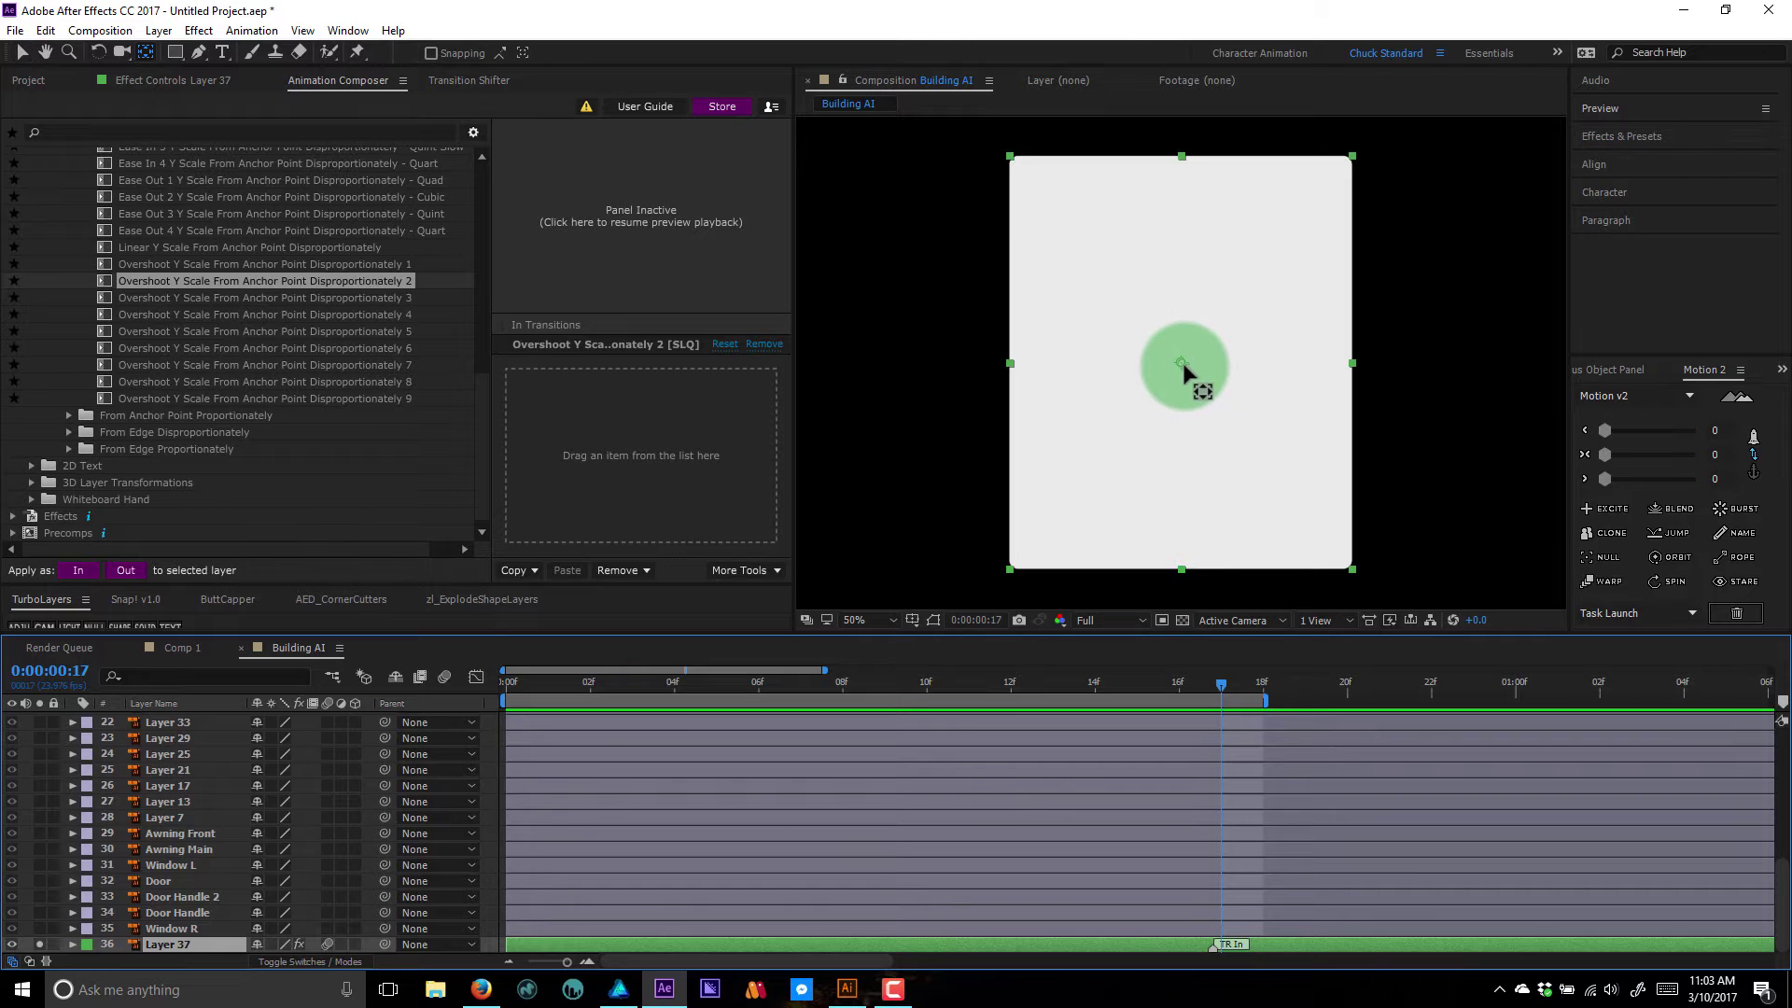
{"action": "left_click_drag", "start_coordinate": [1183, 366], "coordinate": [1186, 569]}
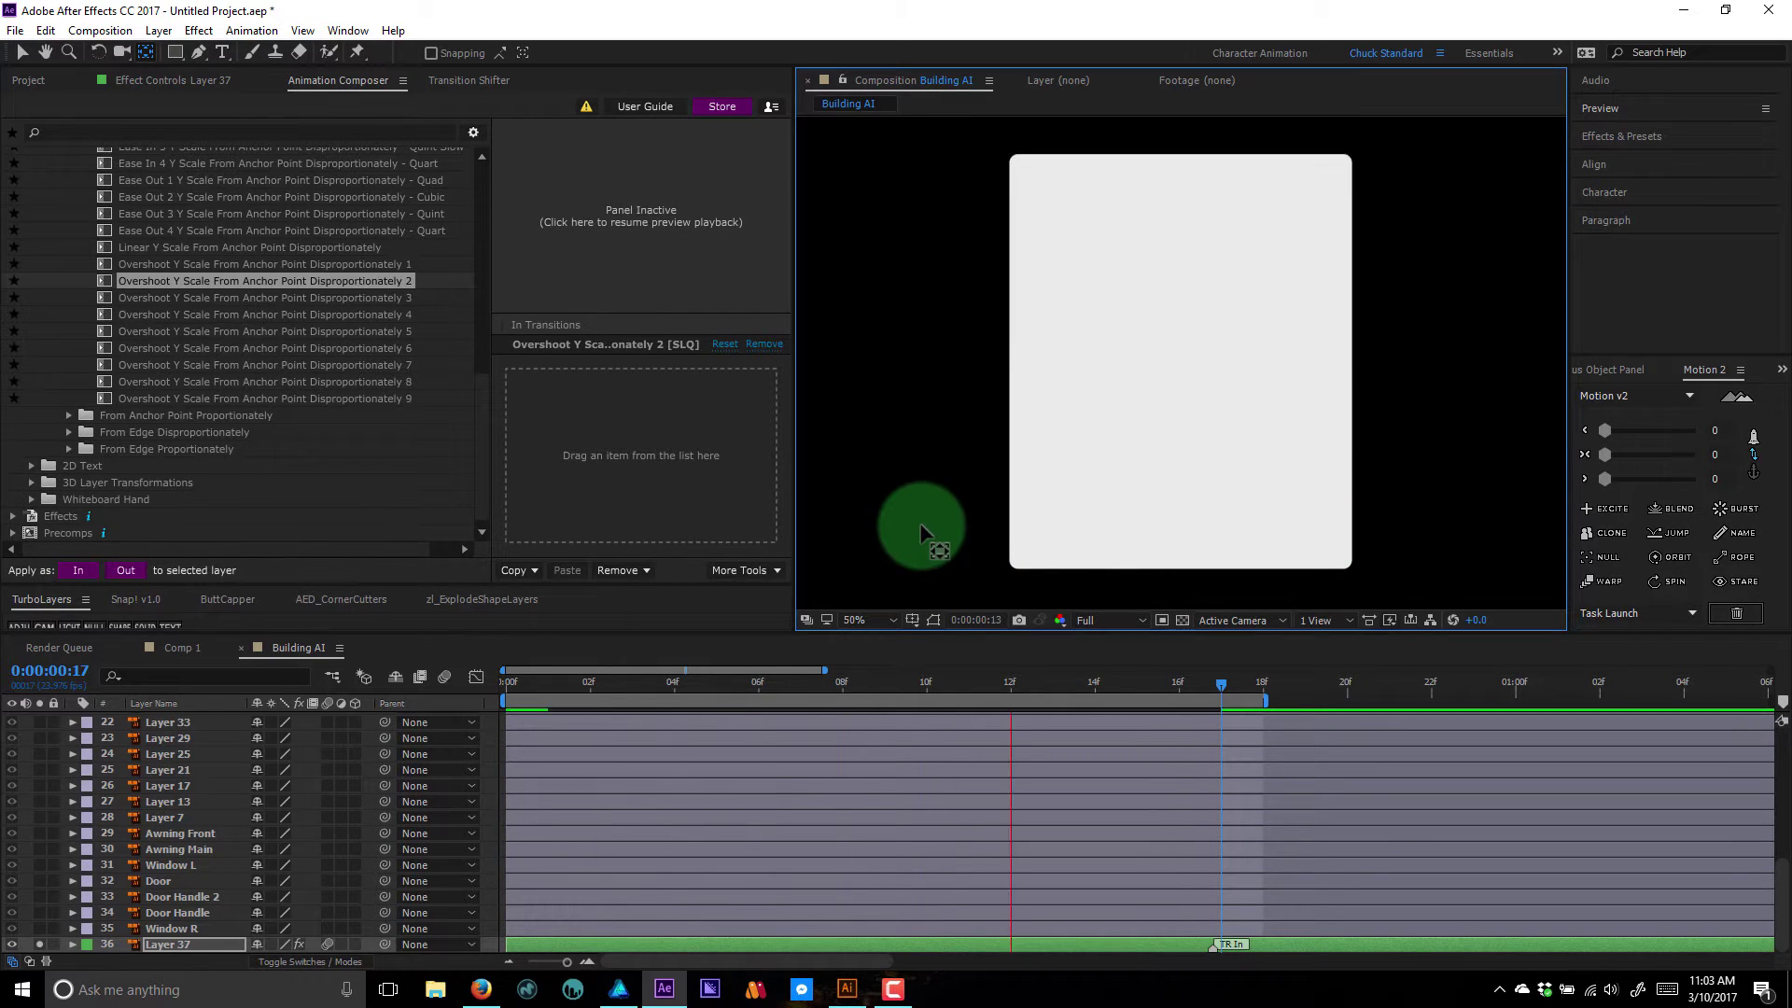
{"action": "left_click", "coordinate": [568, 688]}
- Move Layer 37's TR In marker to about 1:07, extend the work area to about 1:12 and play the slower entrance
{"action": "left_click_drag", "start_coordinate": [540, 715], "coordinate": [551, 963]}
{"action": "left_click_drag", "start_coordinate": [809, 946], "coordinate": [976, 945]}
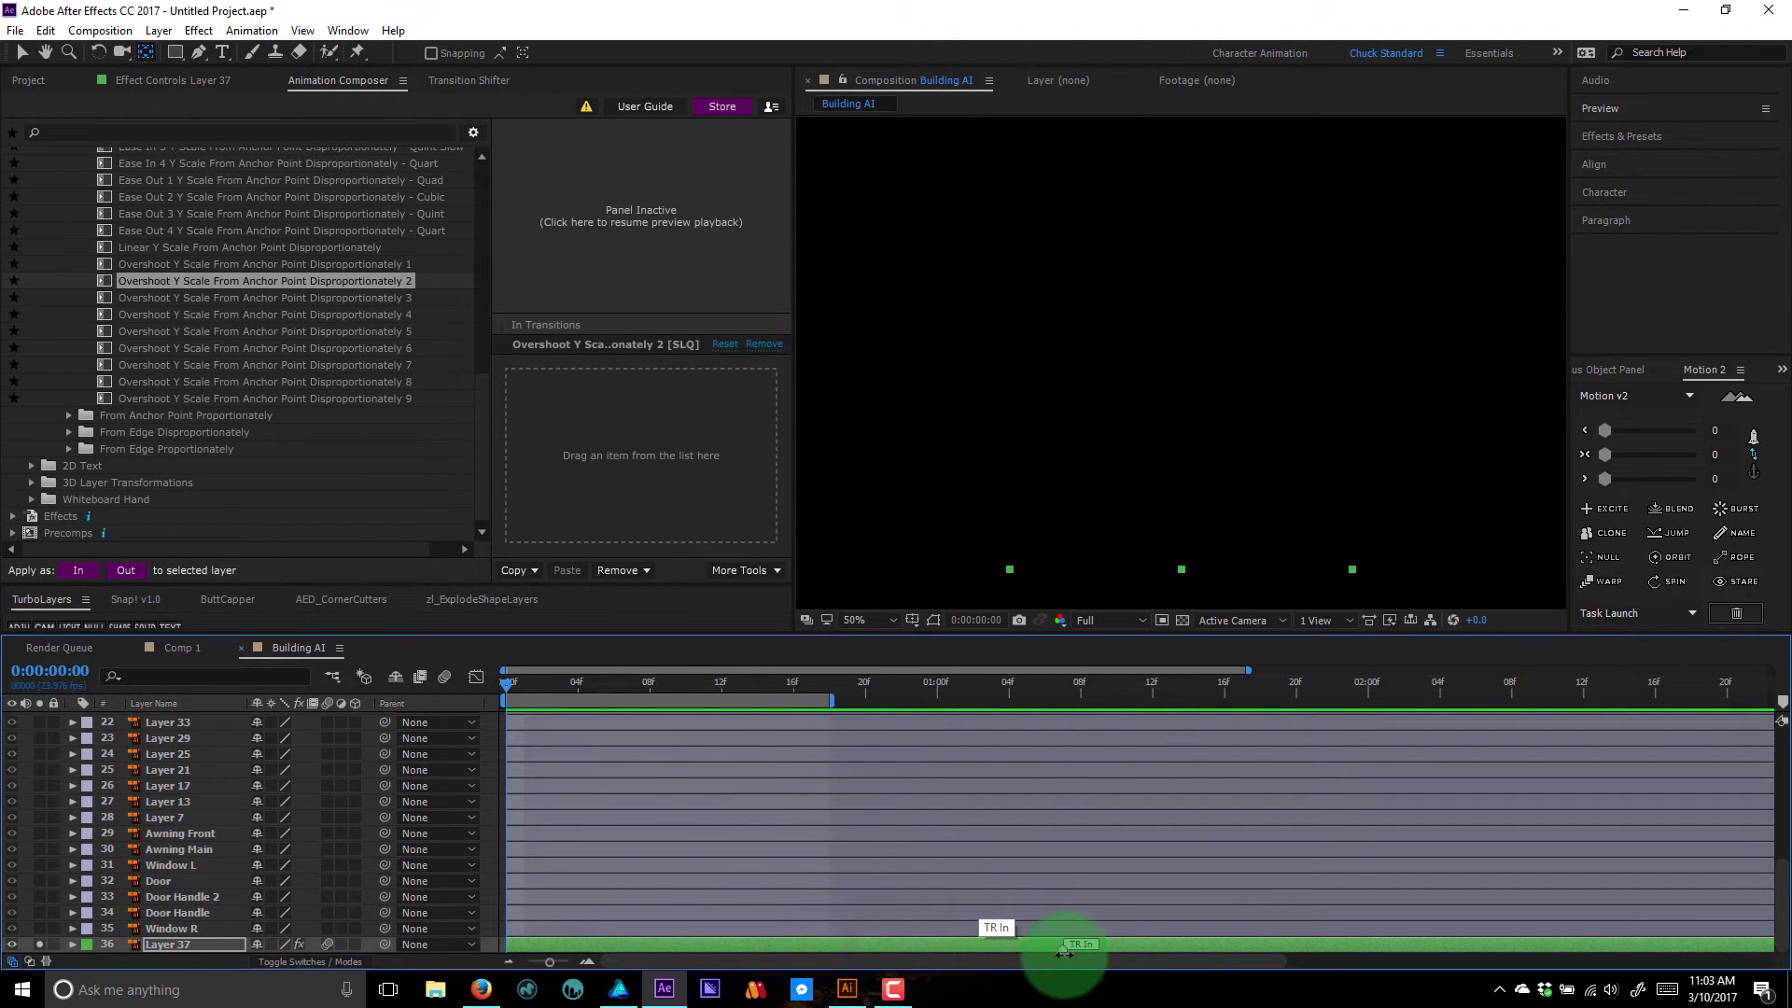
{"action": "left_click_drag", "start_coordinate": [839, 702], "coordinate": [1156, 715]}
{"action": "key", "text": "space"}
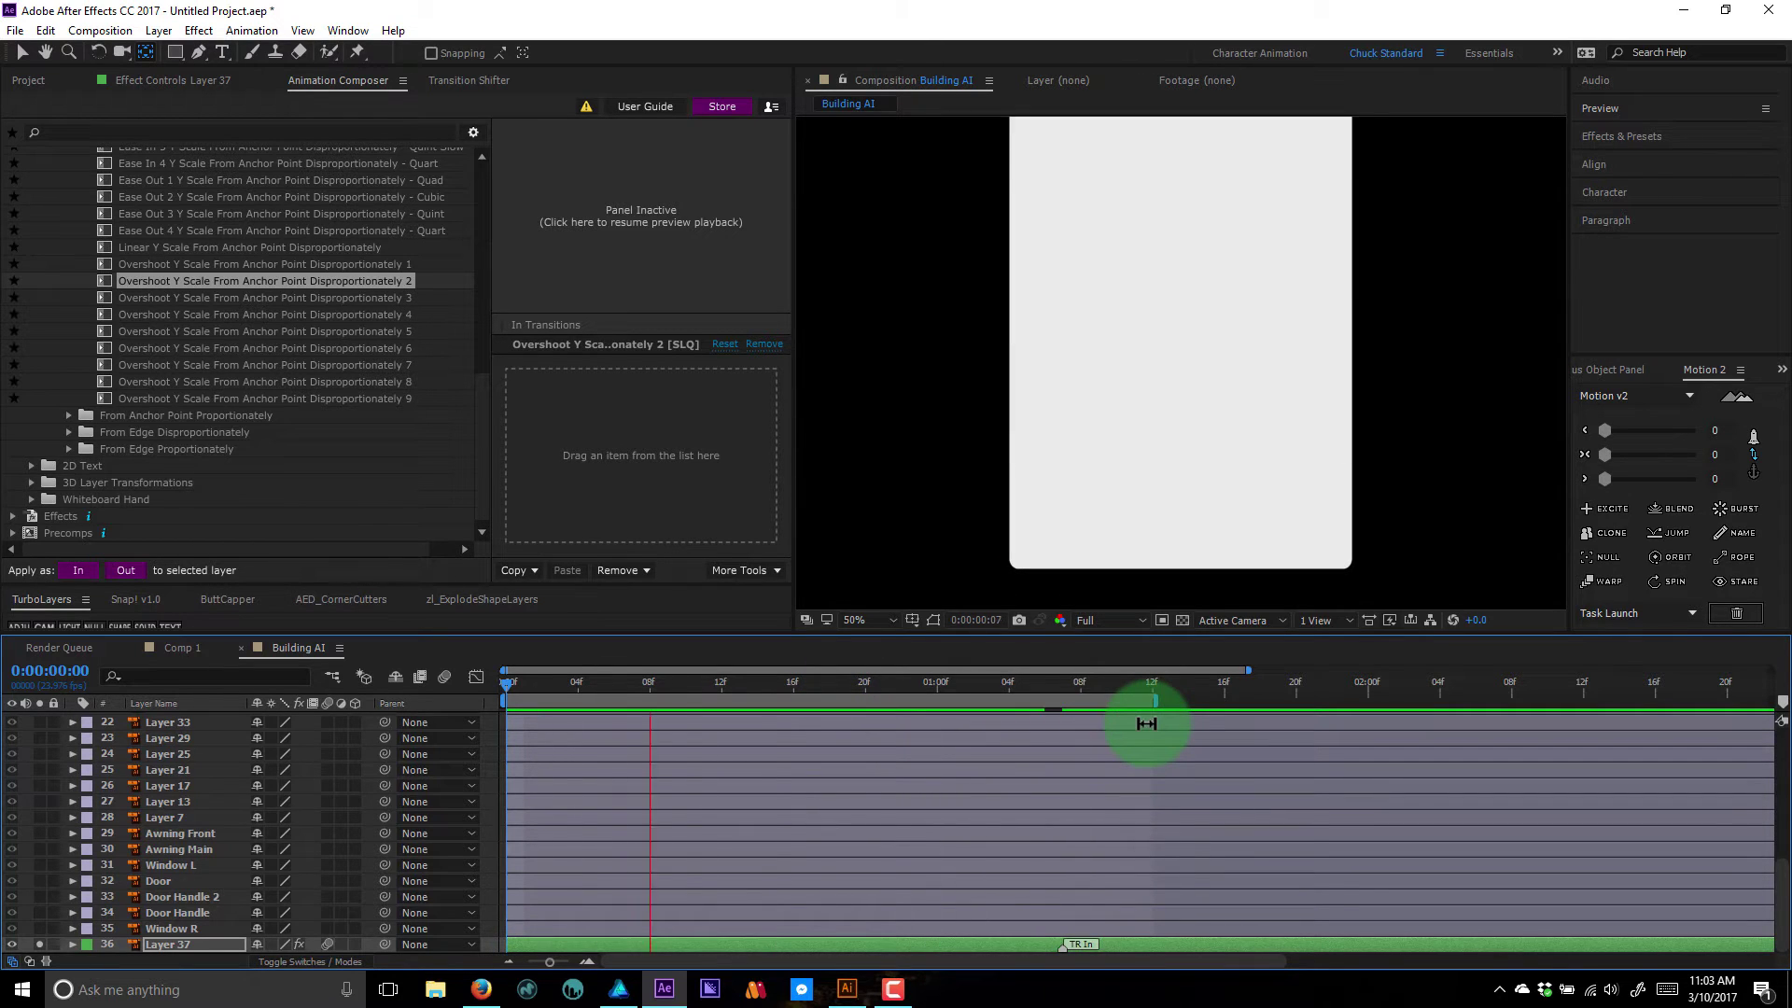
{"action": "scroll", "coordinate": [1541, 355], "scroll_direction": "down", "scroll_amount": 2}
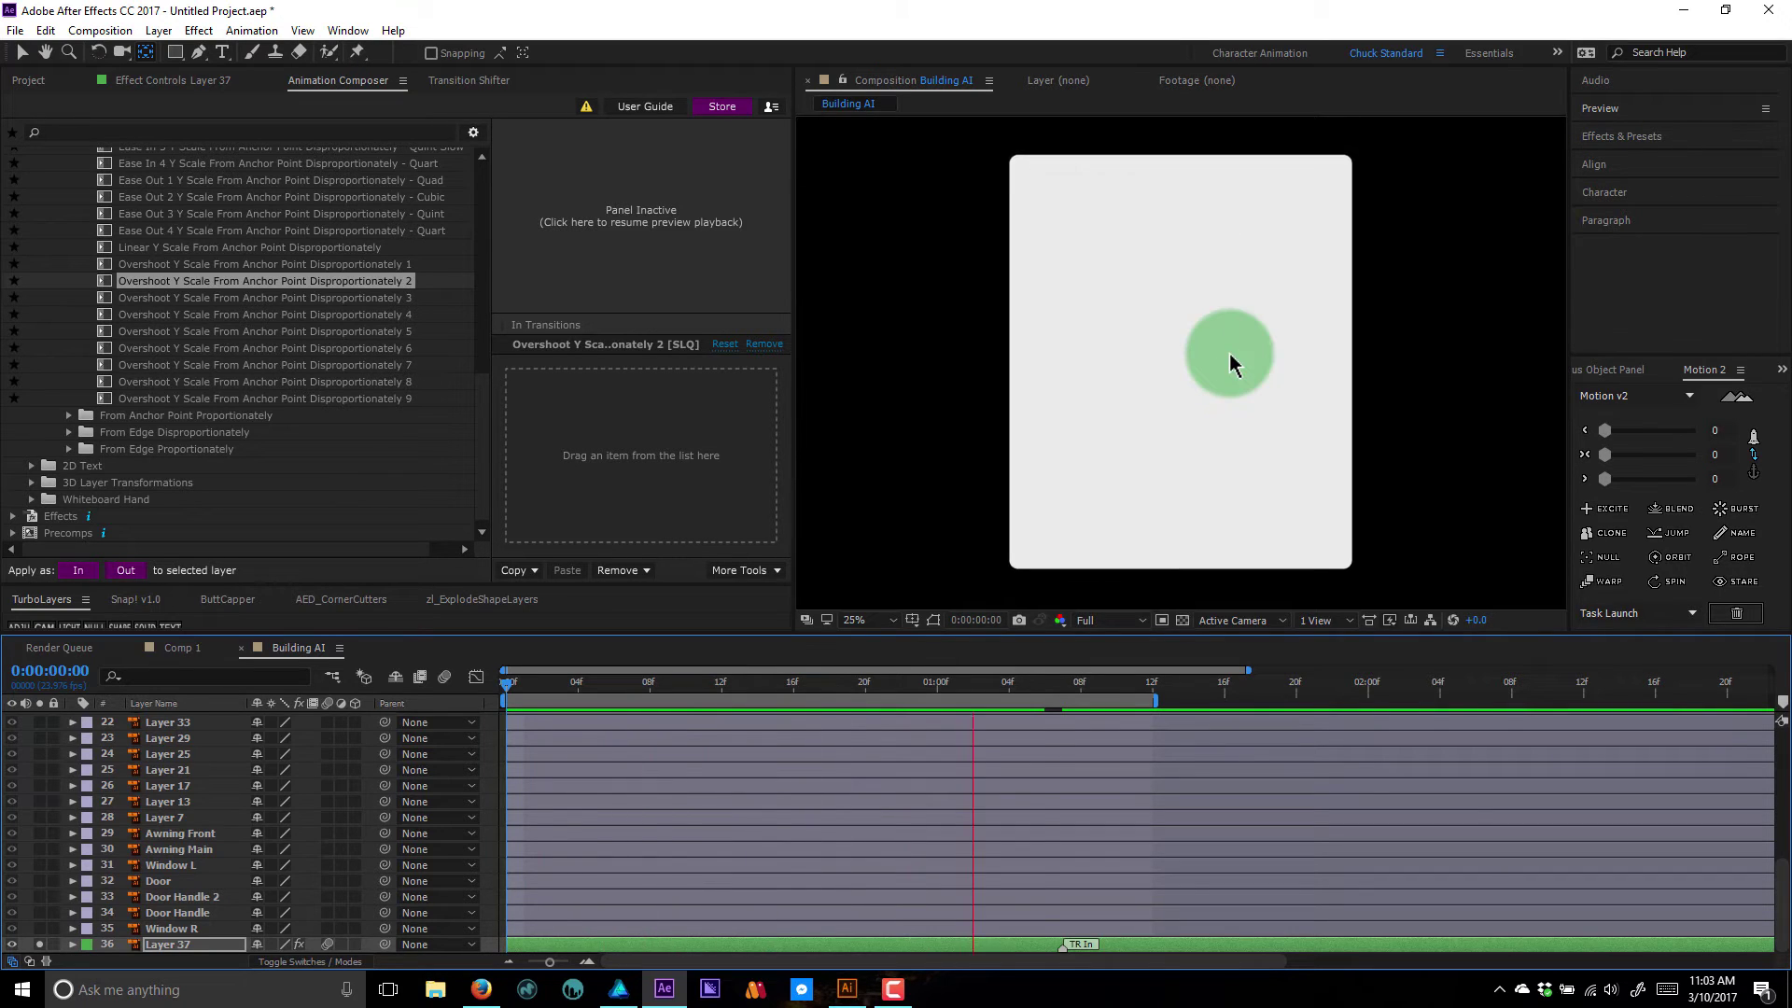
{"action": "left_click", "coordinate": [1331, 347]}
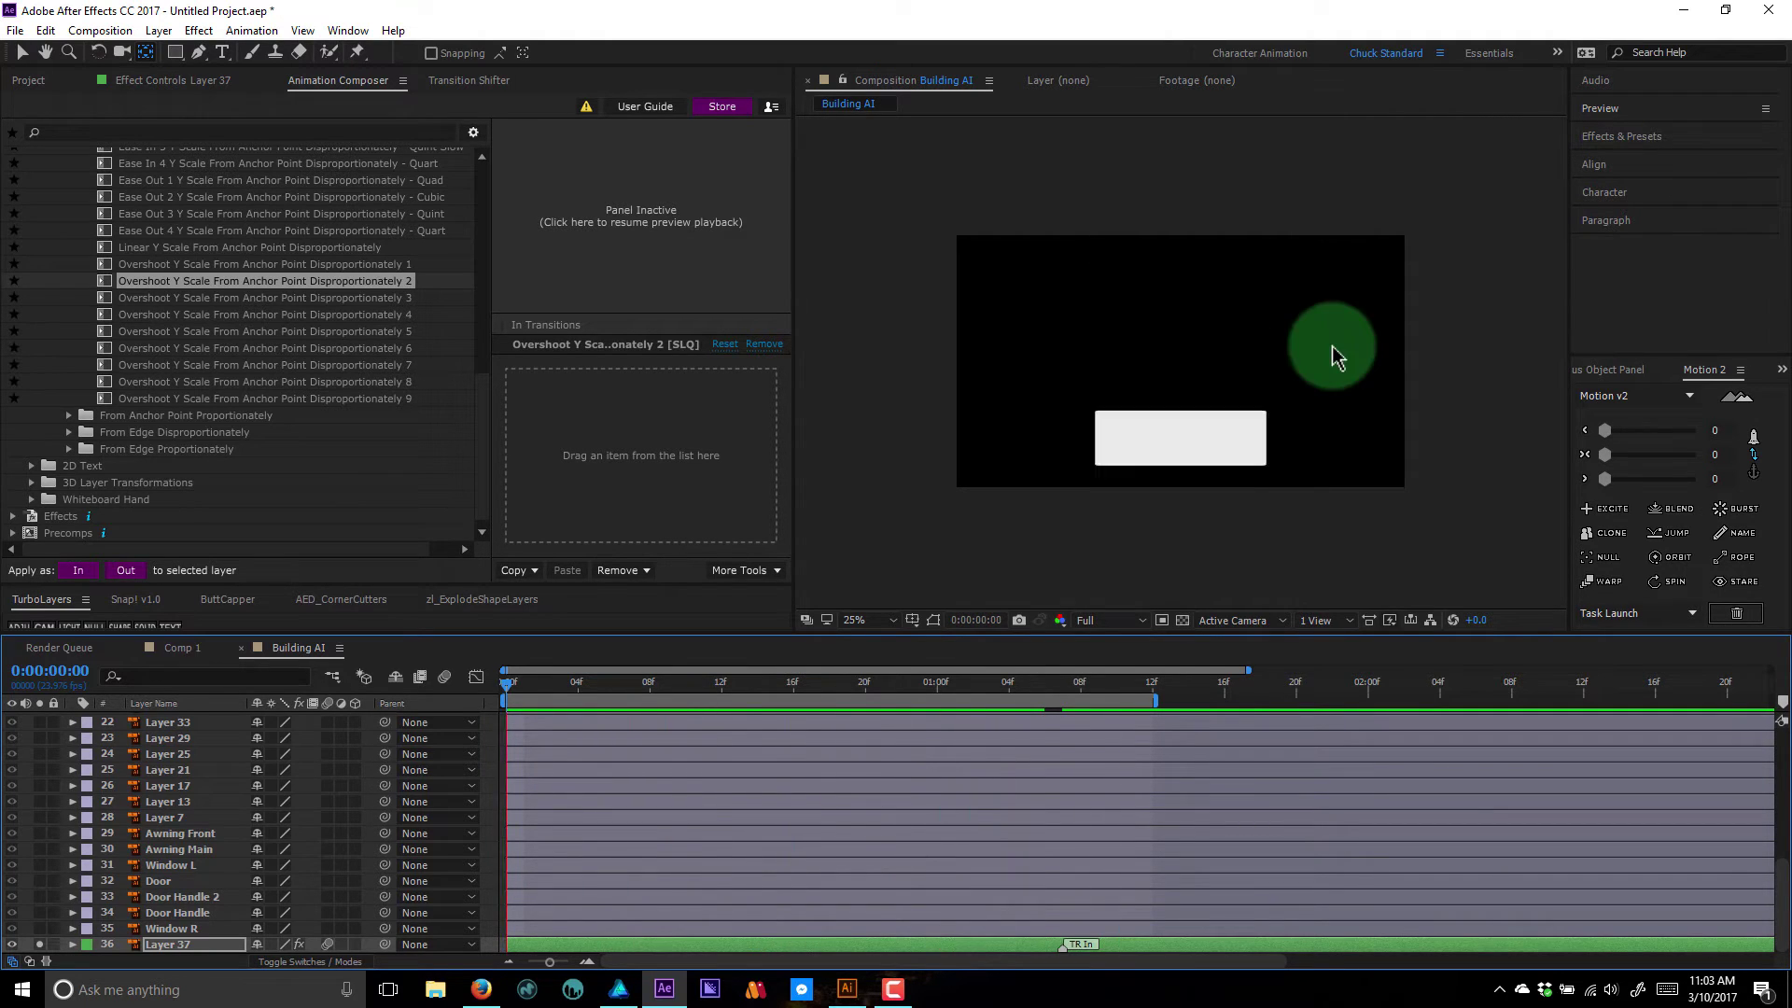
- Select the Window R layer and turn off solo on Layer 37 to show the whole building
{"action": "left_click", "coordinate": [224, 947]}
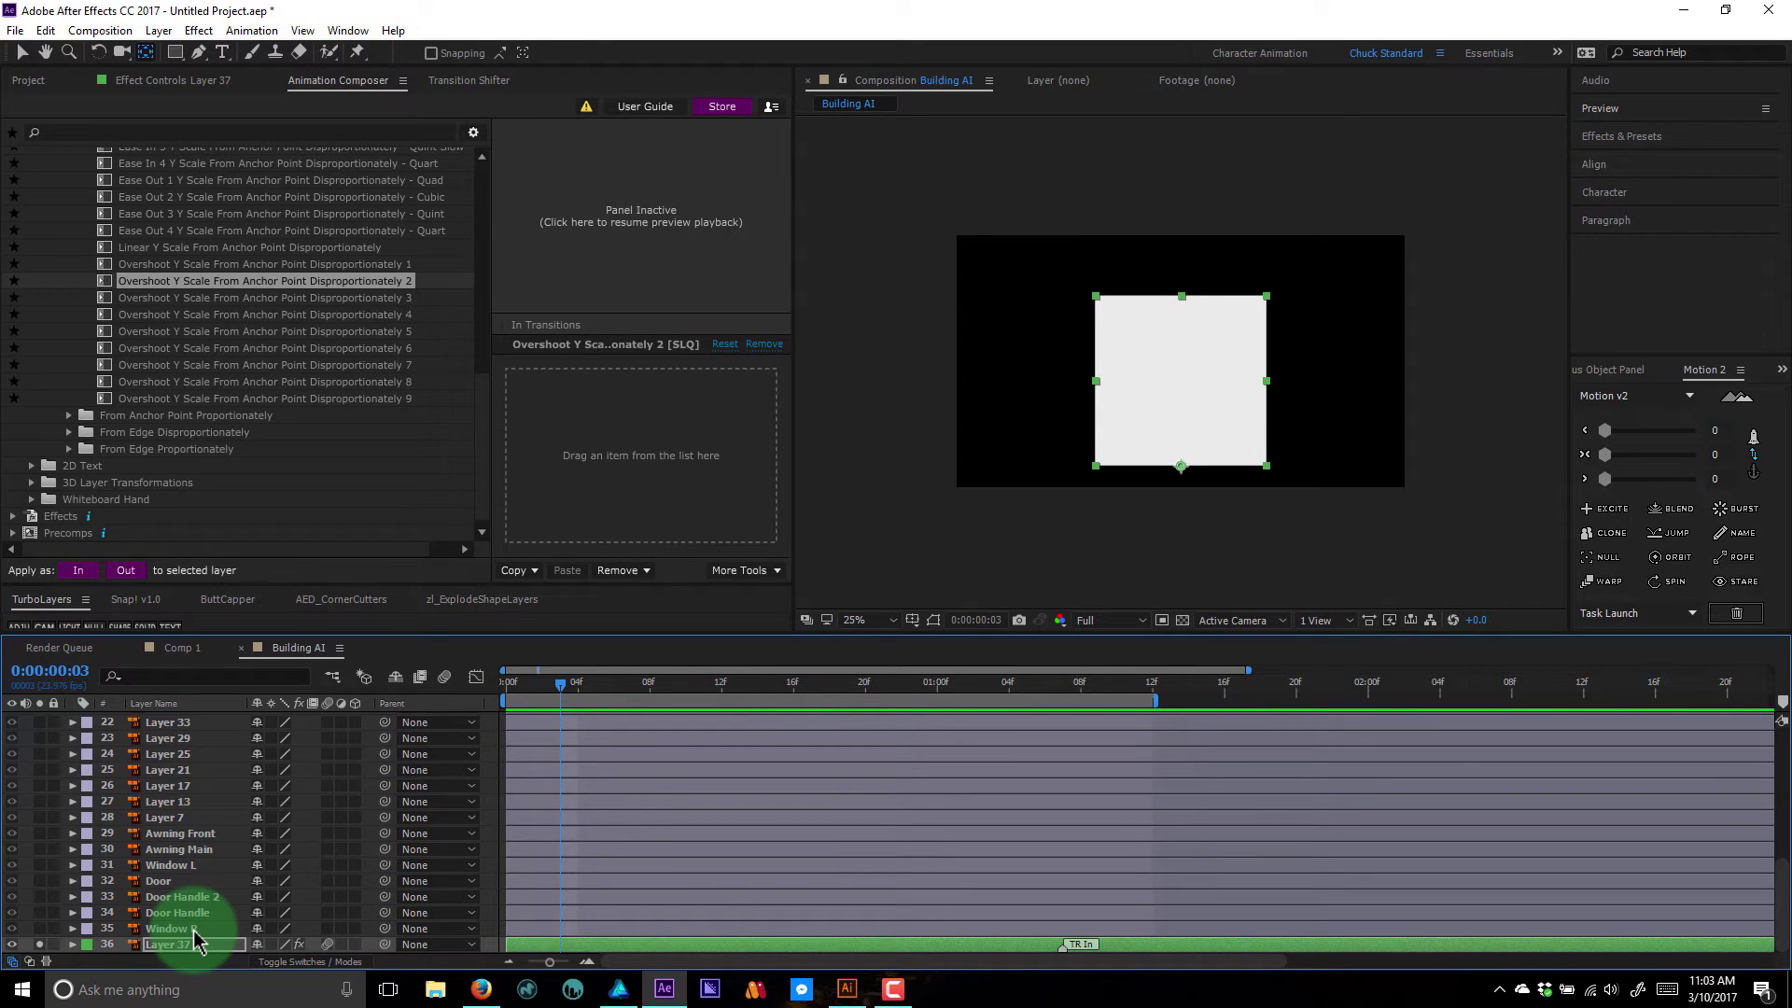
{"action": "left_click", "coordinate": [187, 930]}
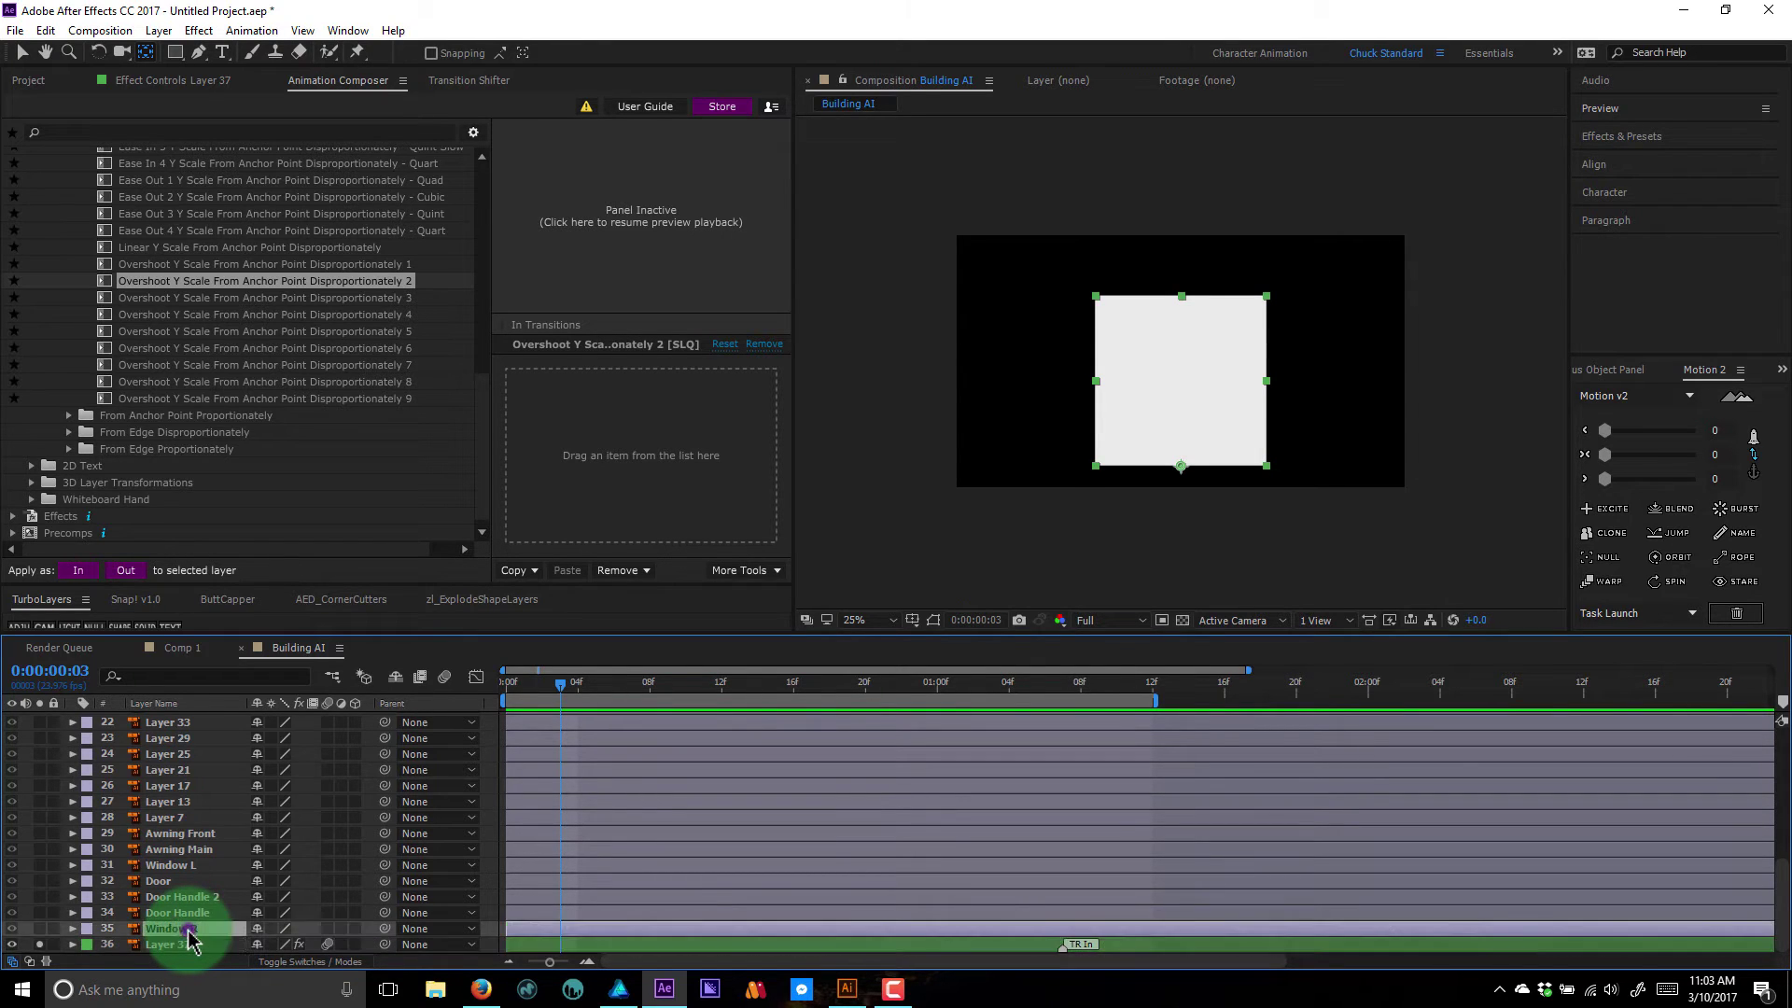
{"action": "scroll", "coordinate": [194, 911], "scroll_direction": "up", "scroll_amount": 7}
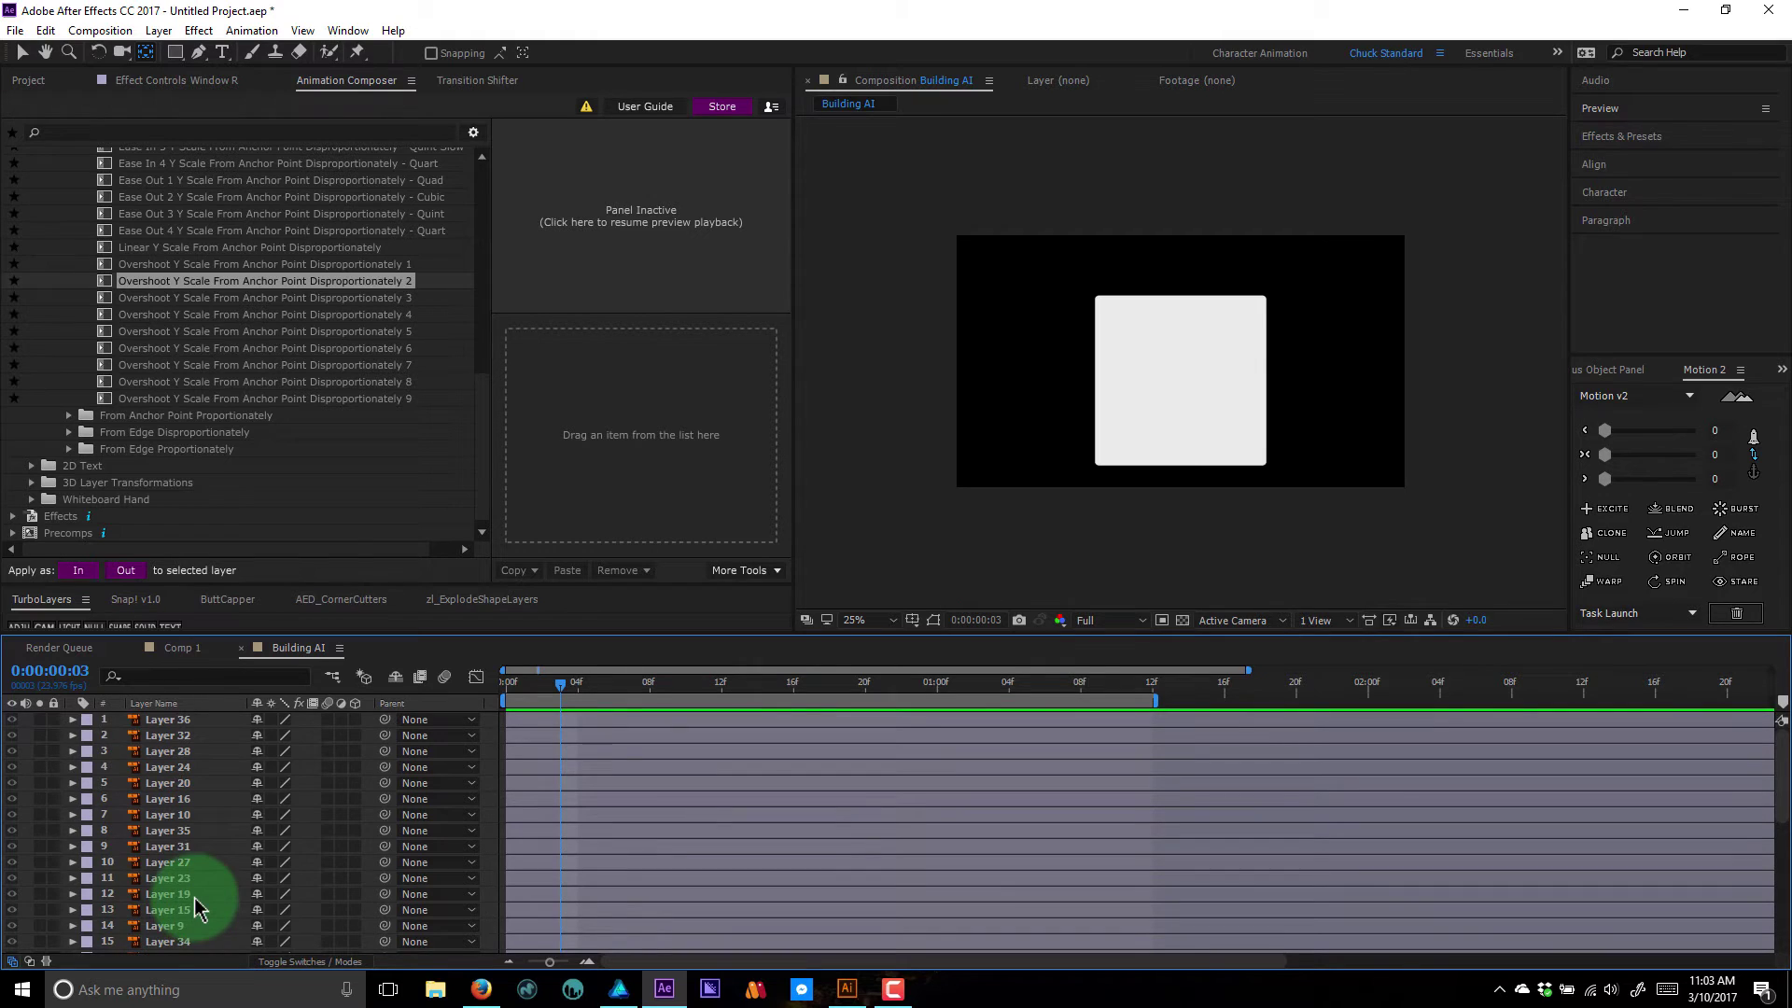
{"action": "scroll", "coordinate": [194, 906], "scroll_direction": "down", "scroll_amount": 7}
{"action": "left_click", "coordinate": [40, 945]}
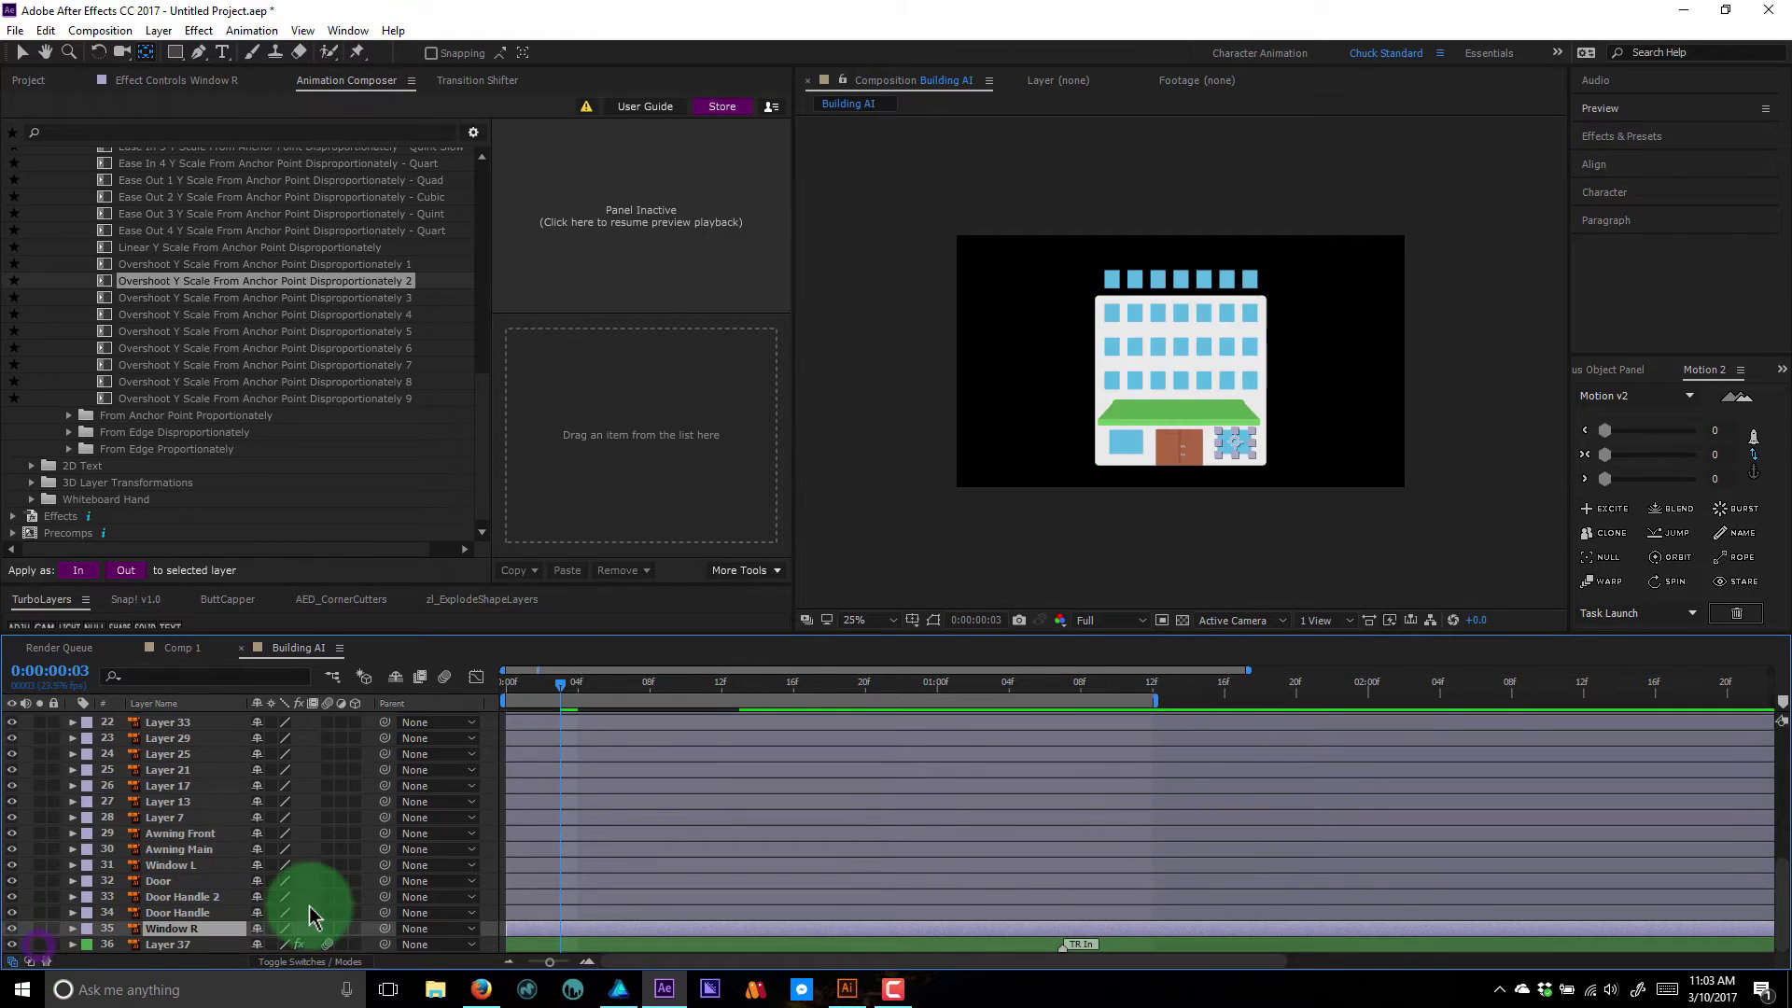
- Parent all 35 layers from Layer 36 through Window R to Layer 37
{"action": "scroll", "coordinate": [271, 868], "scroll_direction": "up", "scroll_amount": 7}
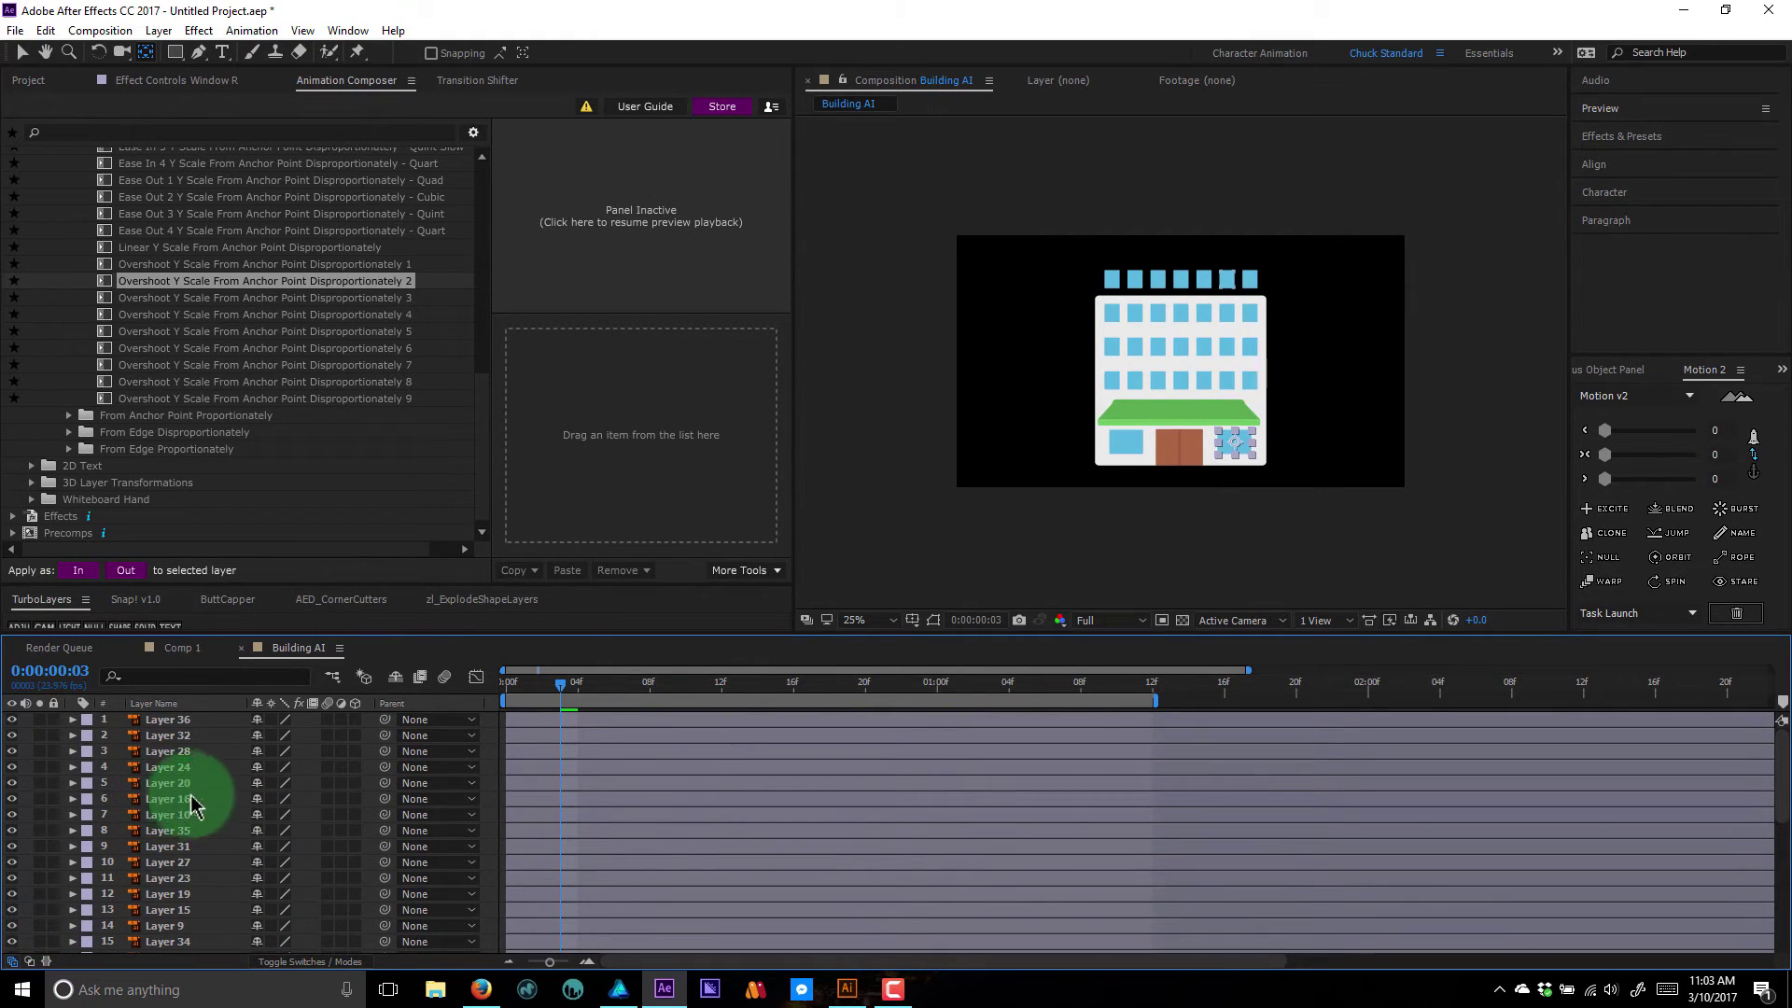
{"action": "left_click_drag", "start_coordinate": [1260, 700], "coordinate": [1293, 710]}
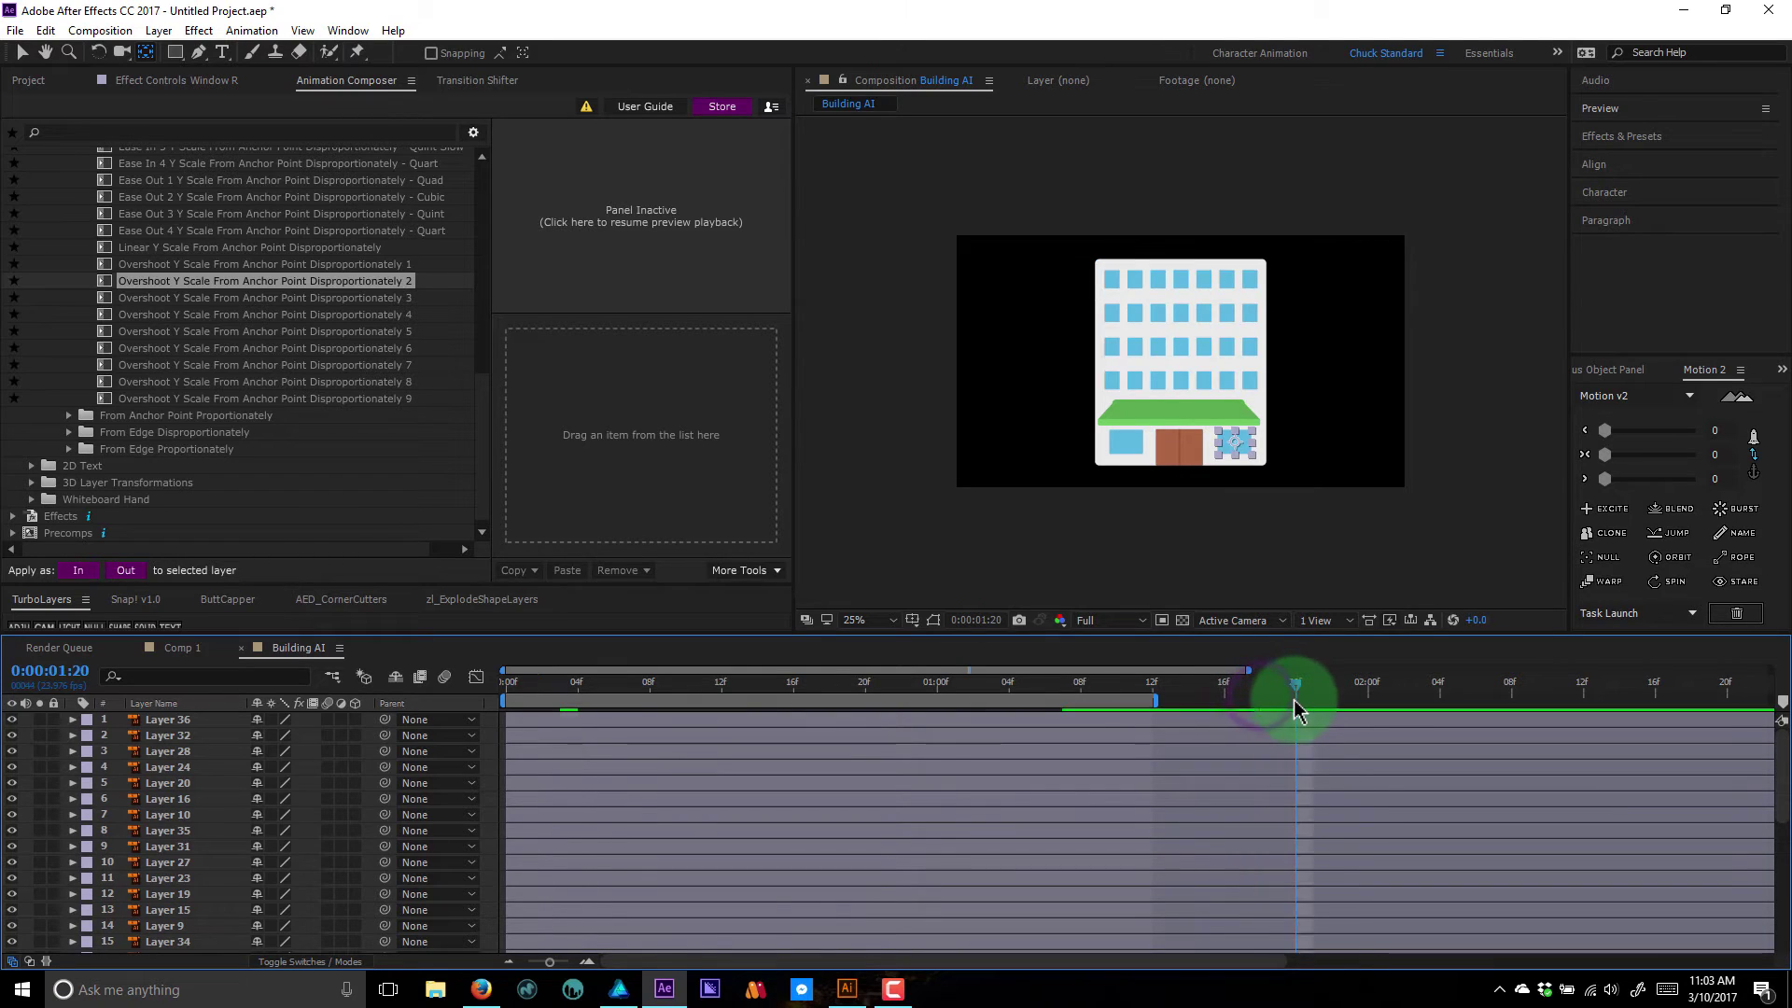
{"action": "left_click", "coordinate": [185, 723]}
{"action": "scroll", "coordinate": [160, 793], "scroll_direction": "down", "scroll_amount": 3}
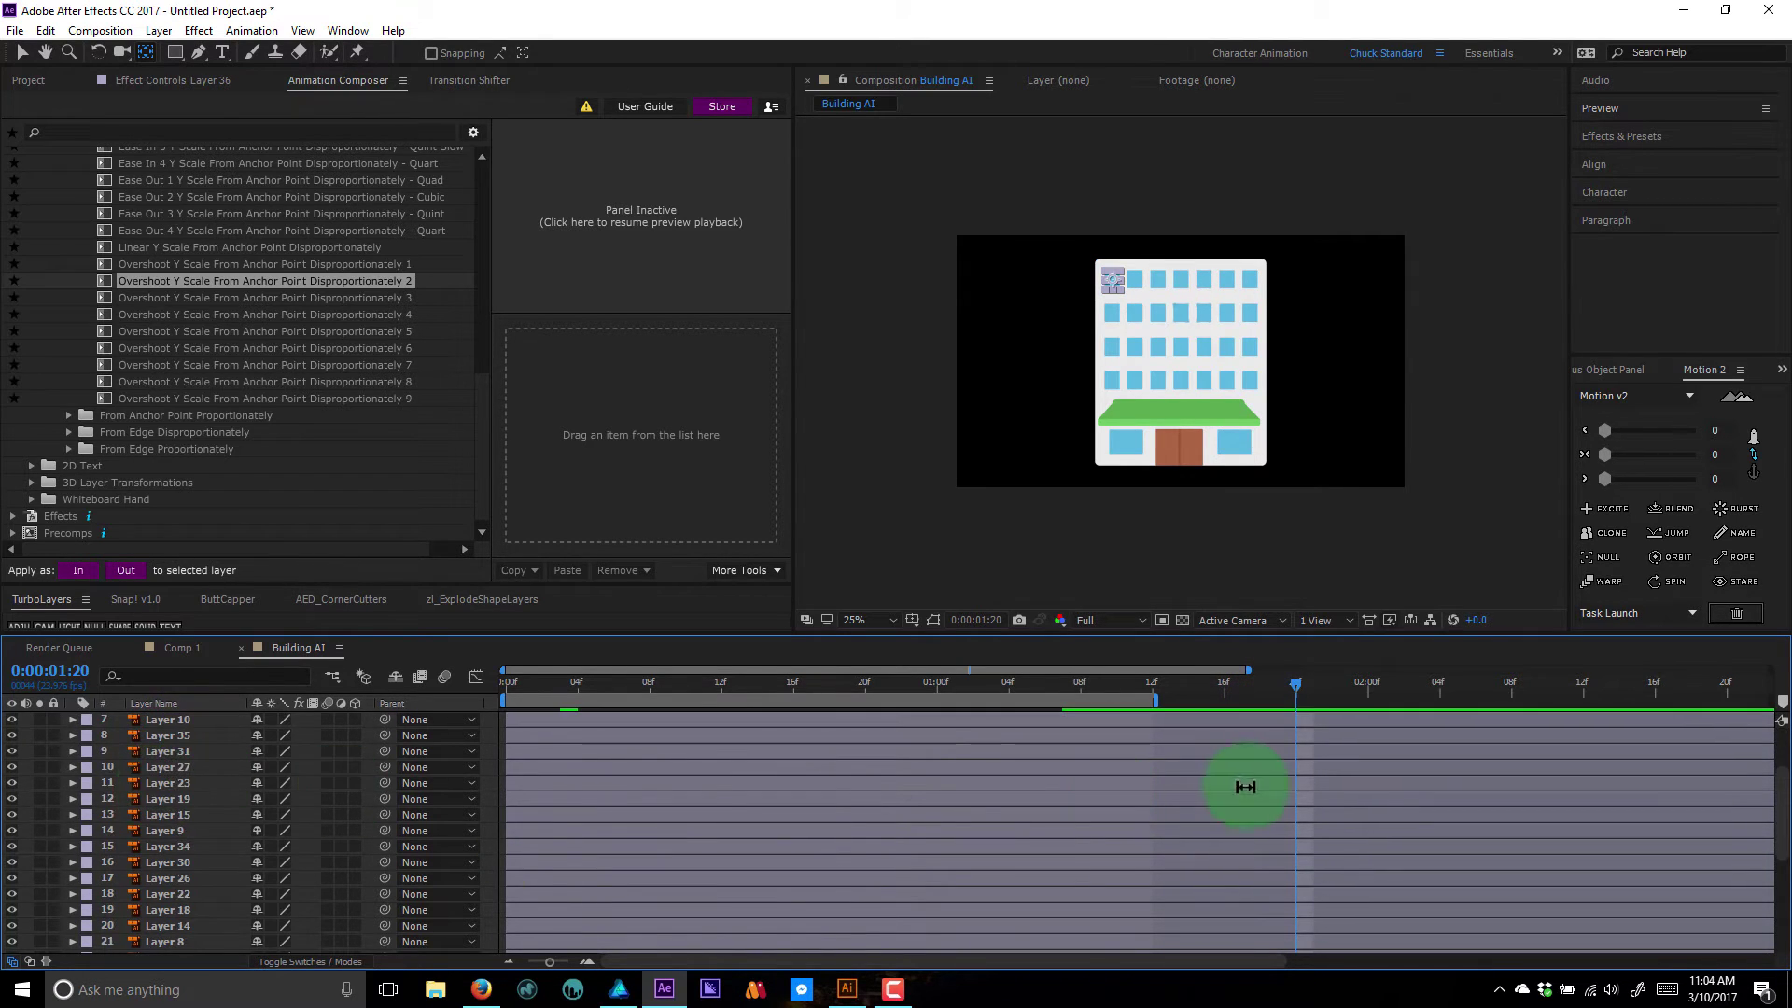
{"action": "left_click_drag", "start_coordinate": [1137, 682], "coordinate": [1099, 684]}
{"action": "left_click_drag", "start_coordinate": [979, 706], "coordinate": [676, 717]}
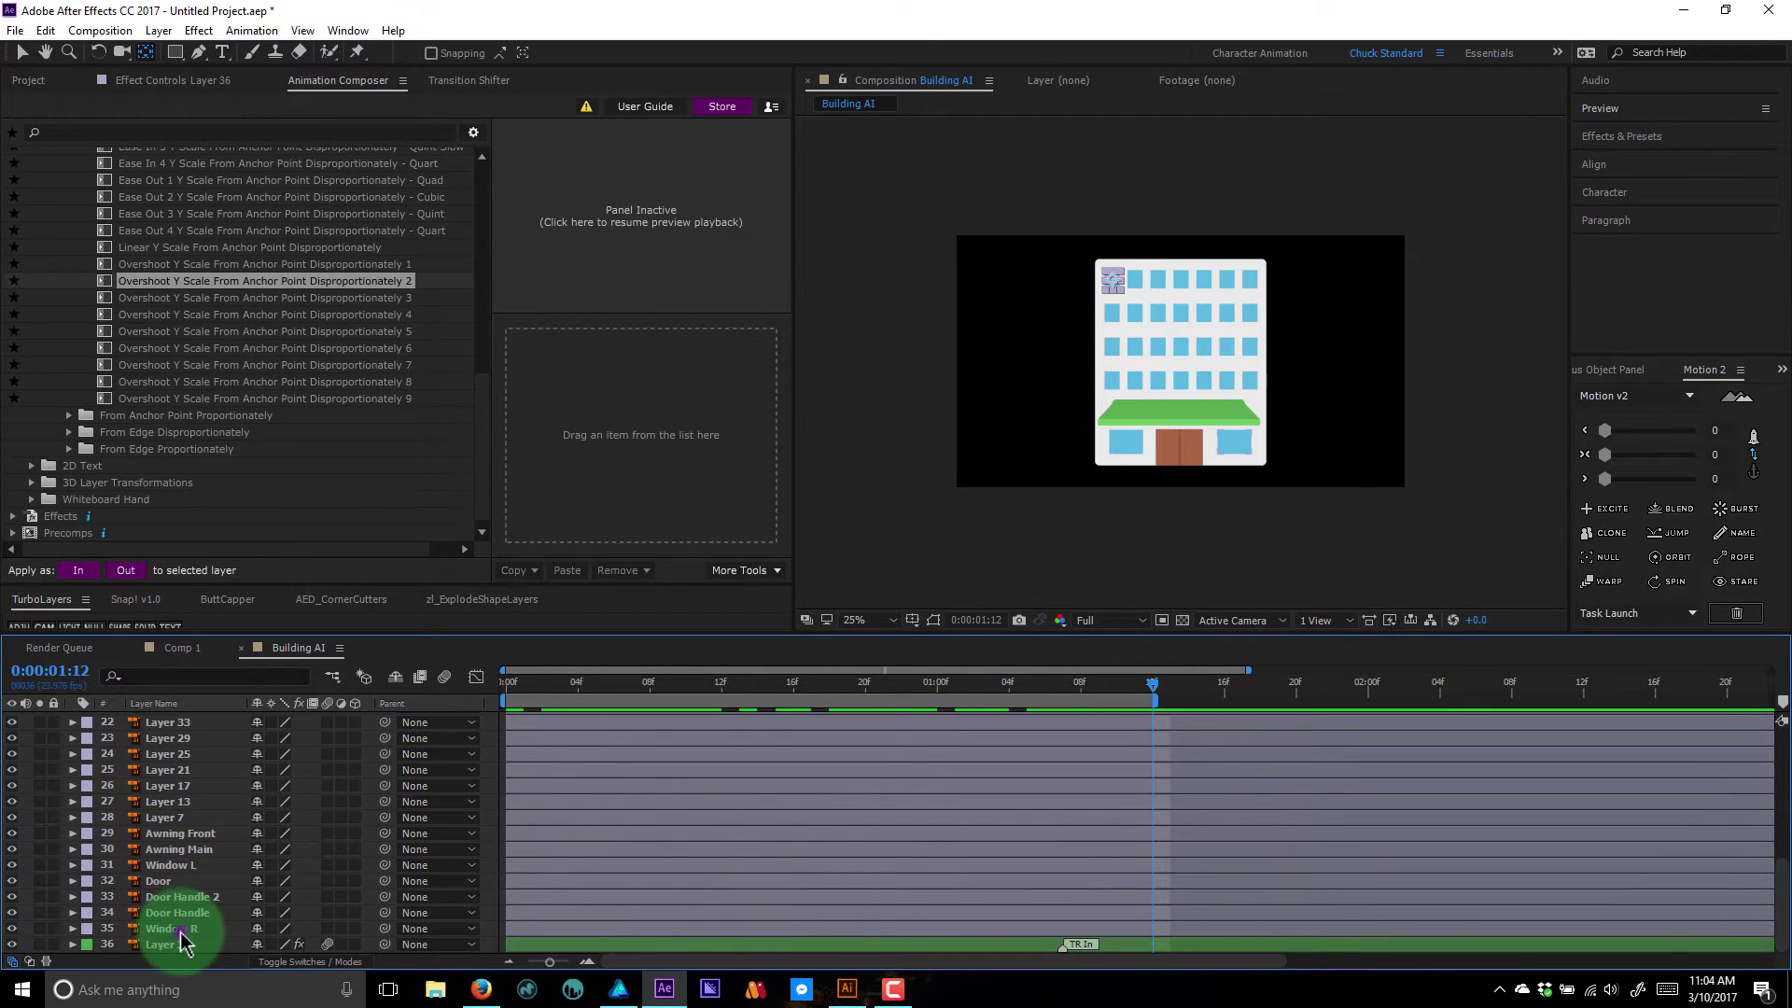
{"action": "left_click", "coordinate": [180, 930], "text": "shift"}
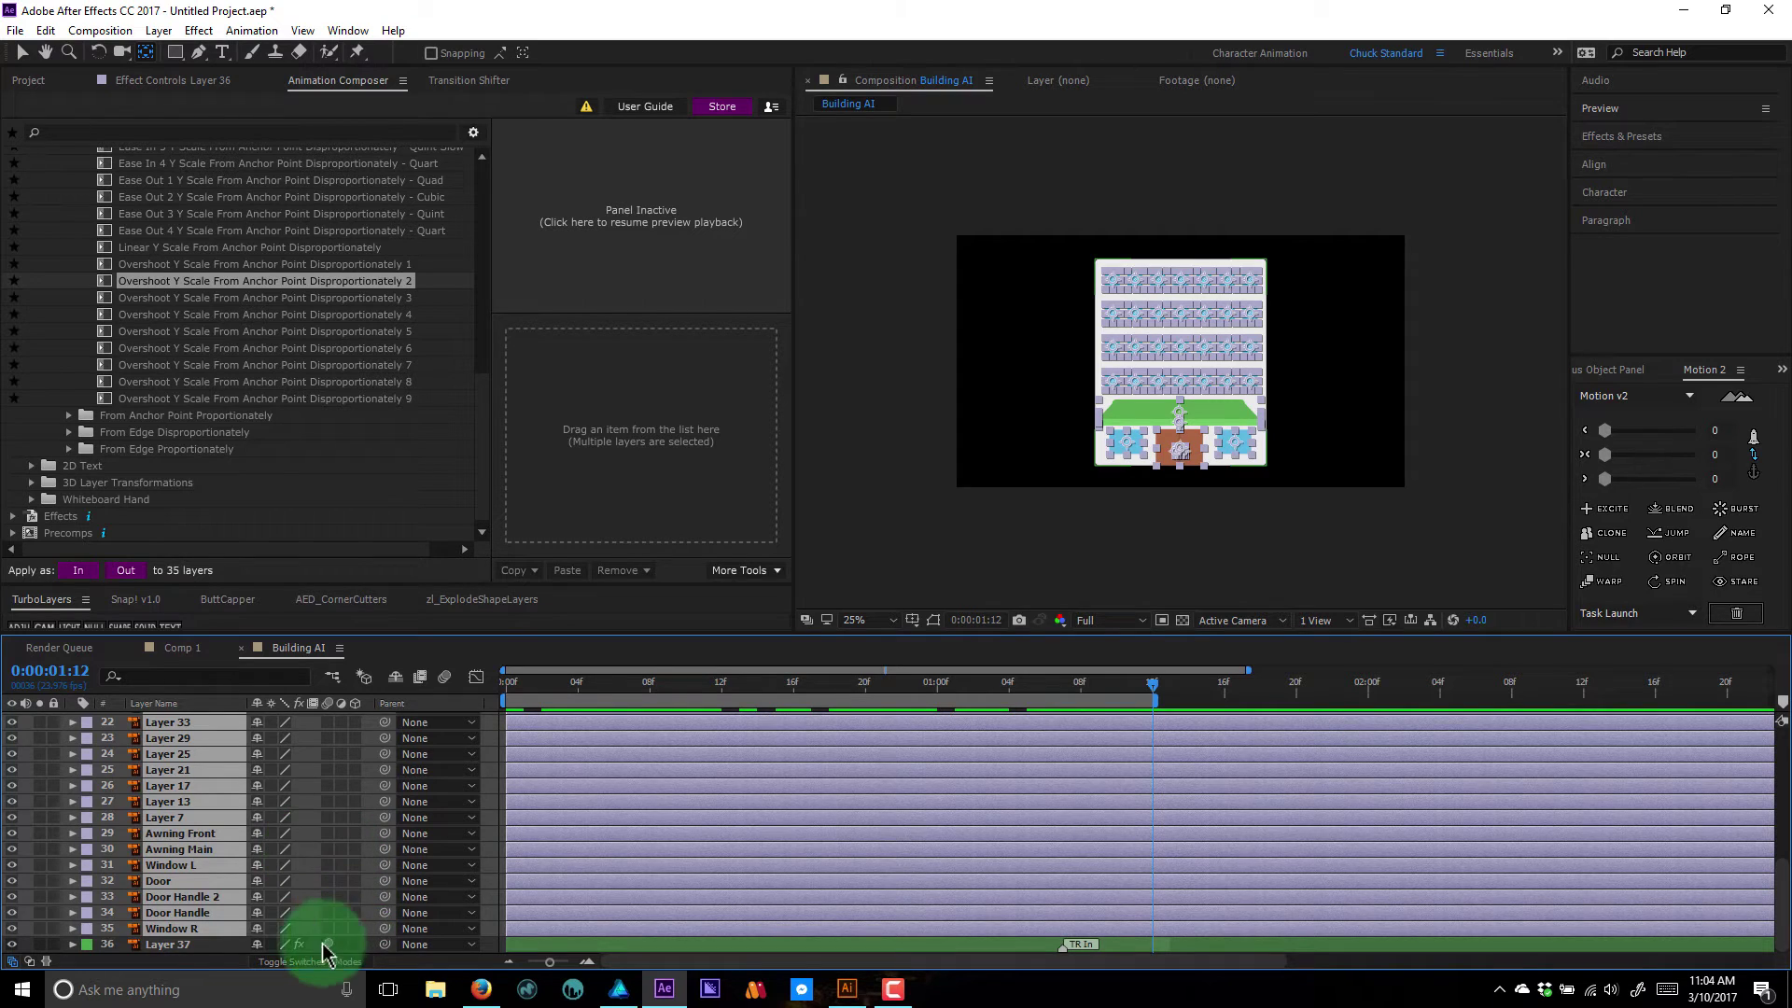
{"action": "left_click_drag", "start_coordinate": [386, 928], "coordinate": [196, 946]}
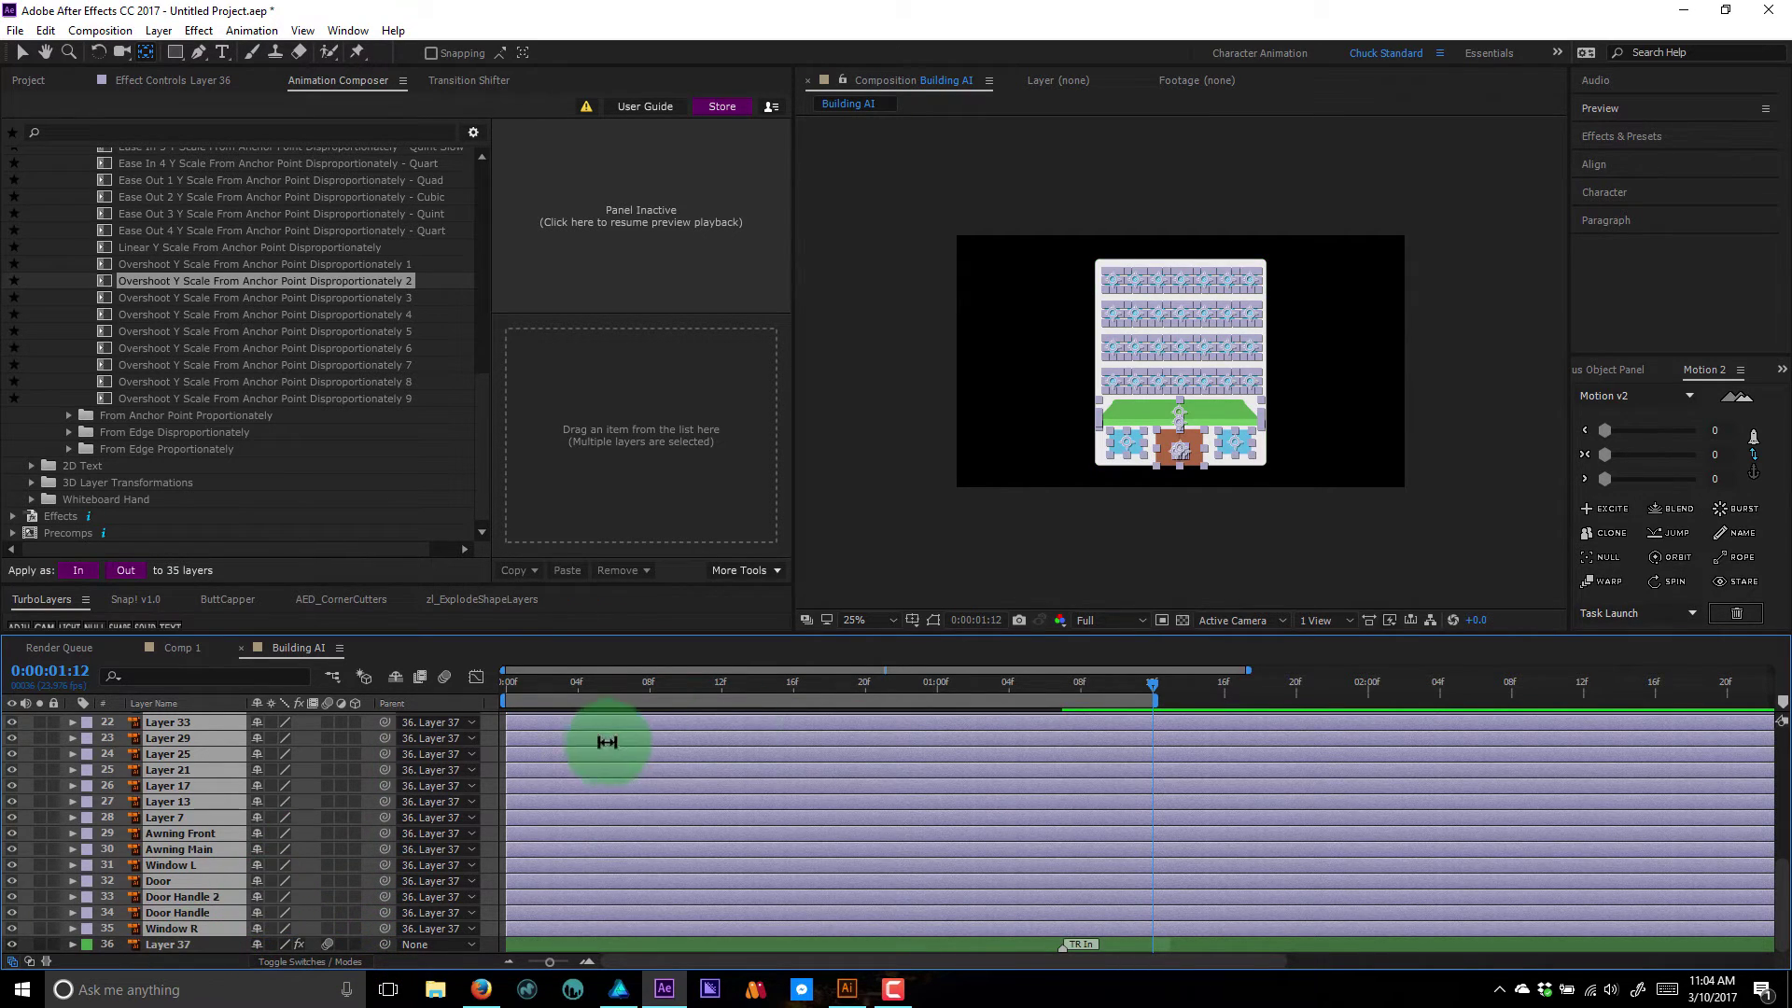
- Clear the layer selection, scrub through the entrance and play it to check how the parented parts move with Layer 37
{"action": "left_click", "coordinate": [492, 727]}
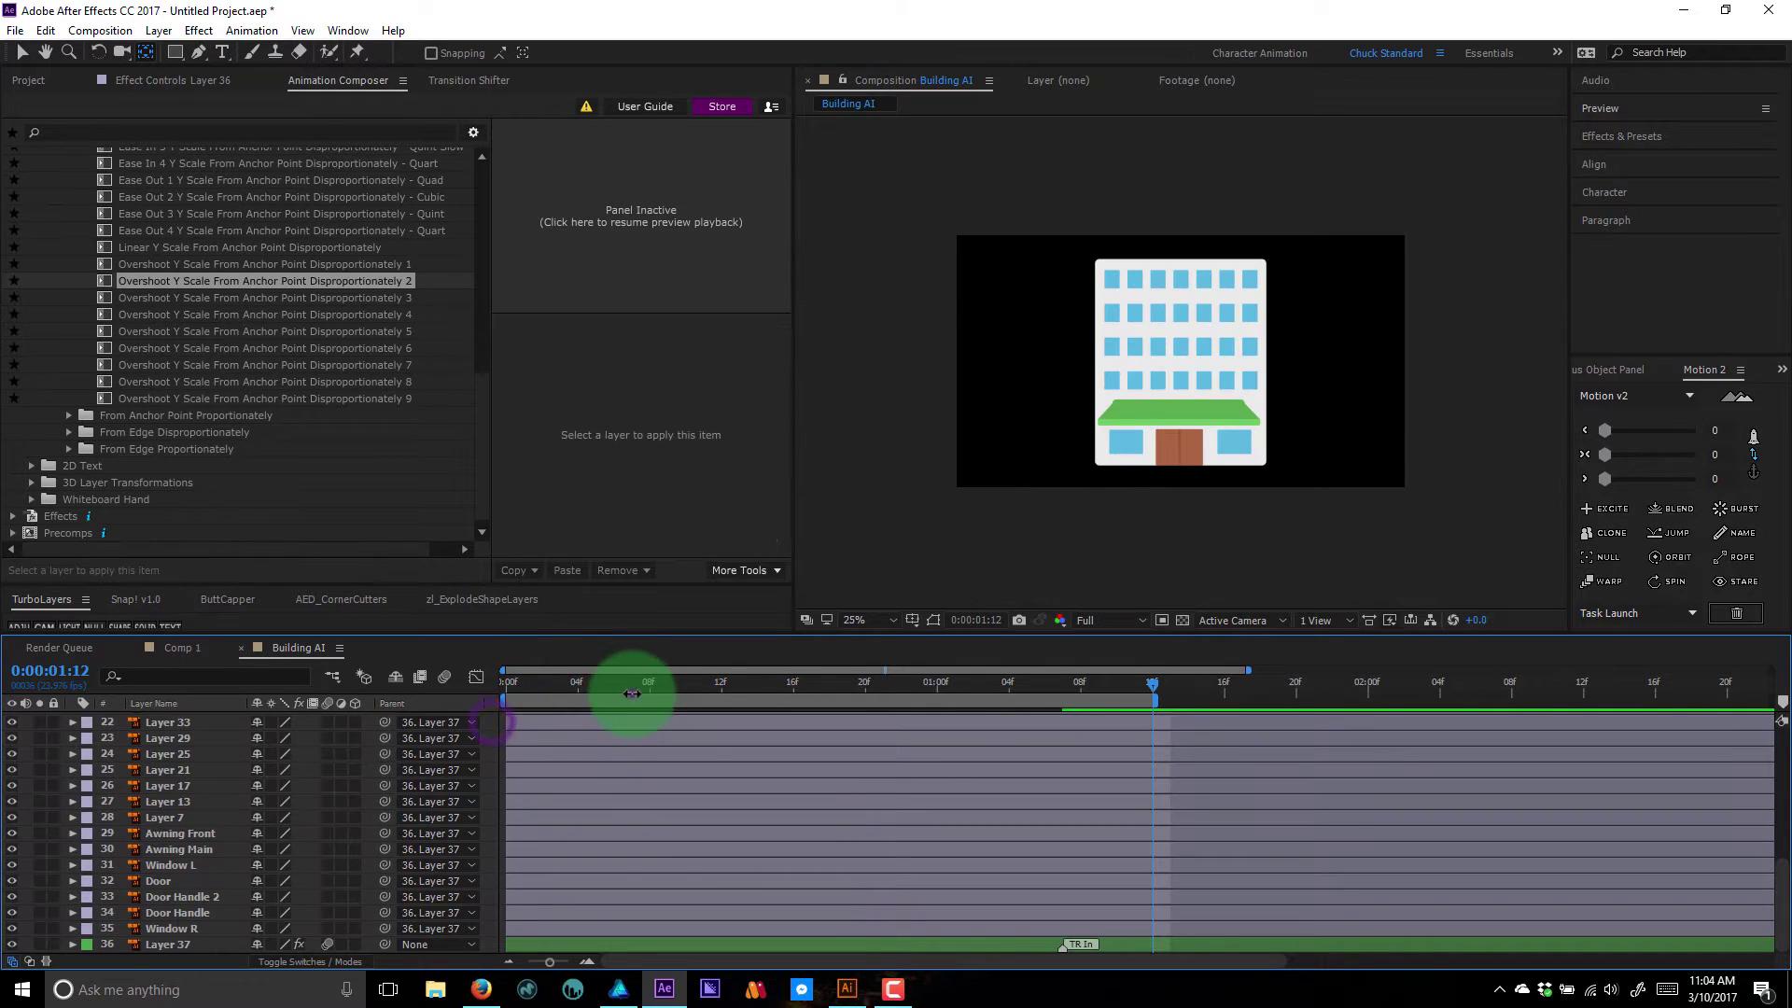
{"action": "left_click_drag", "start_coordinate": [634, 694], "coordinate": [966, 706]}
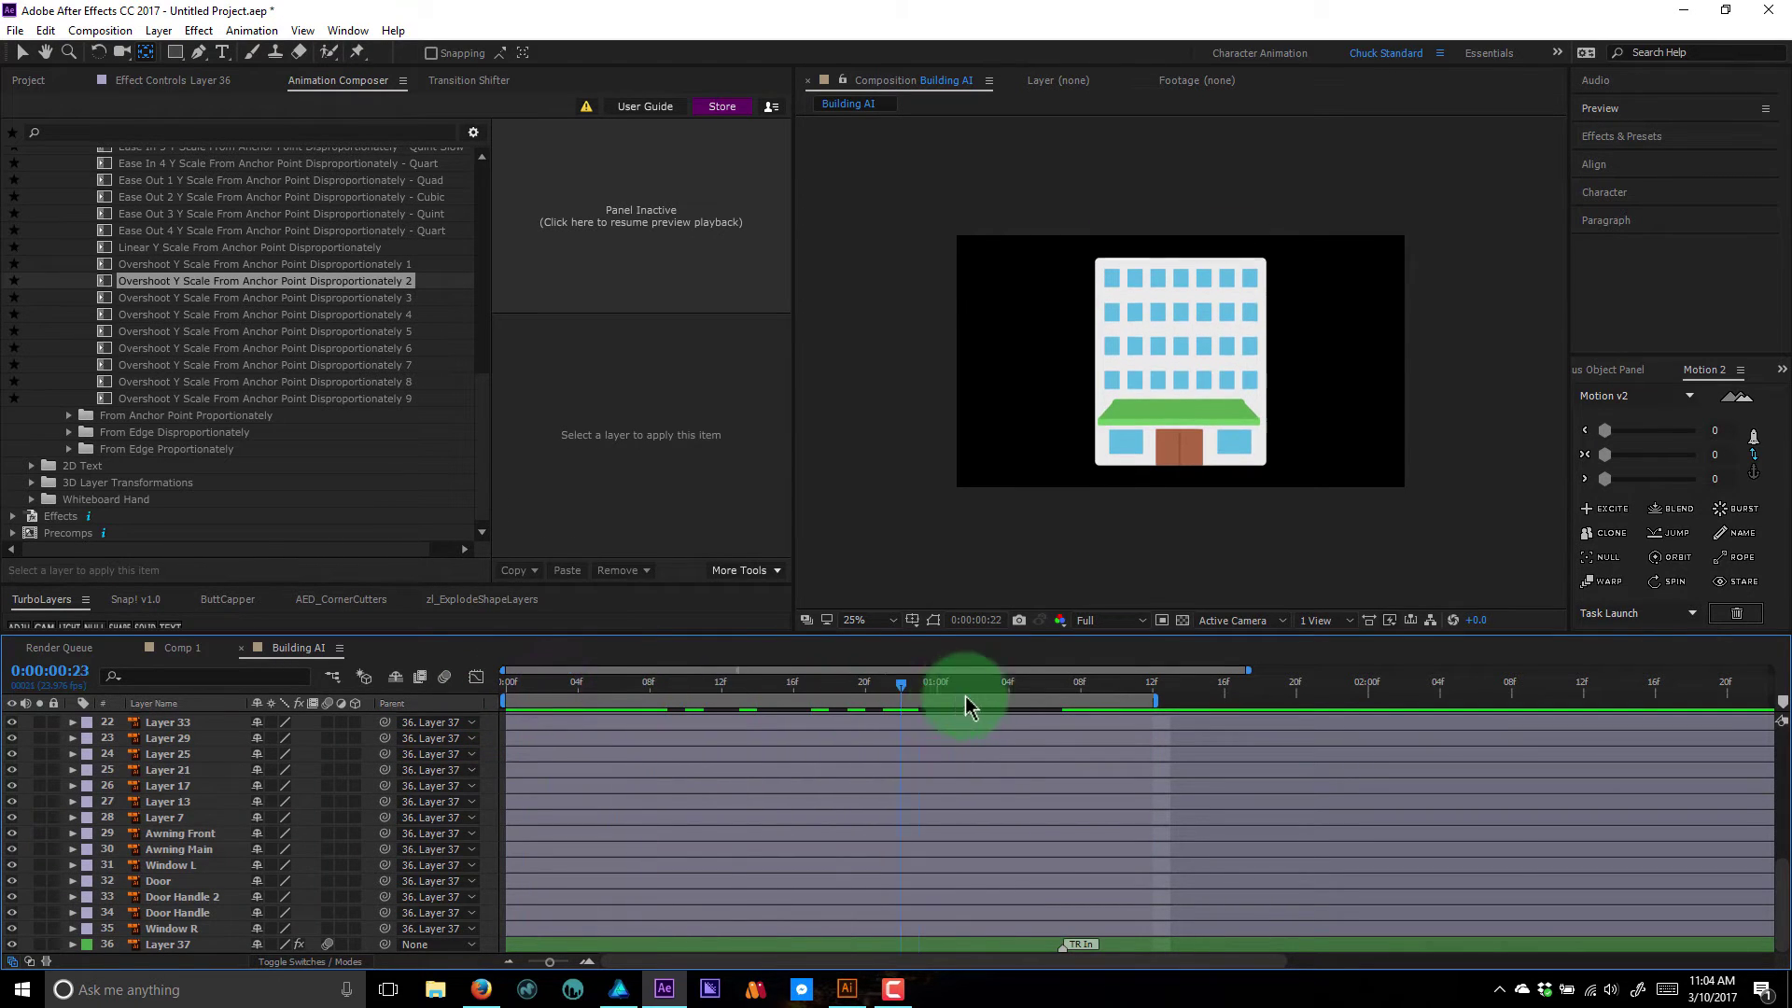
{"action": "key", "text": "space"}
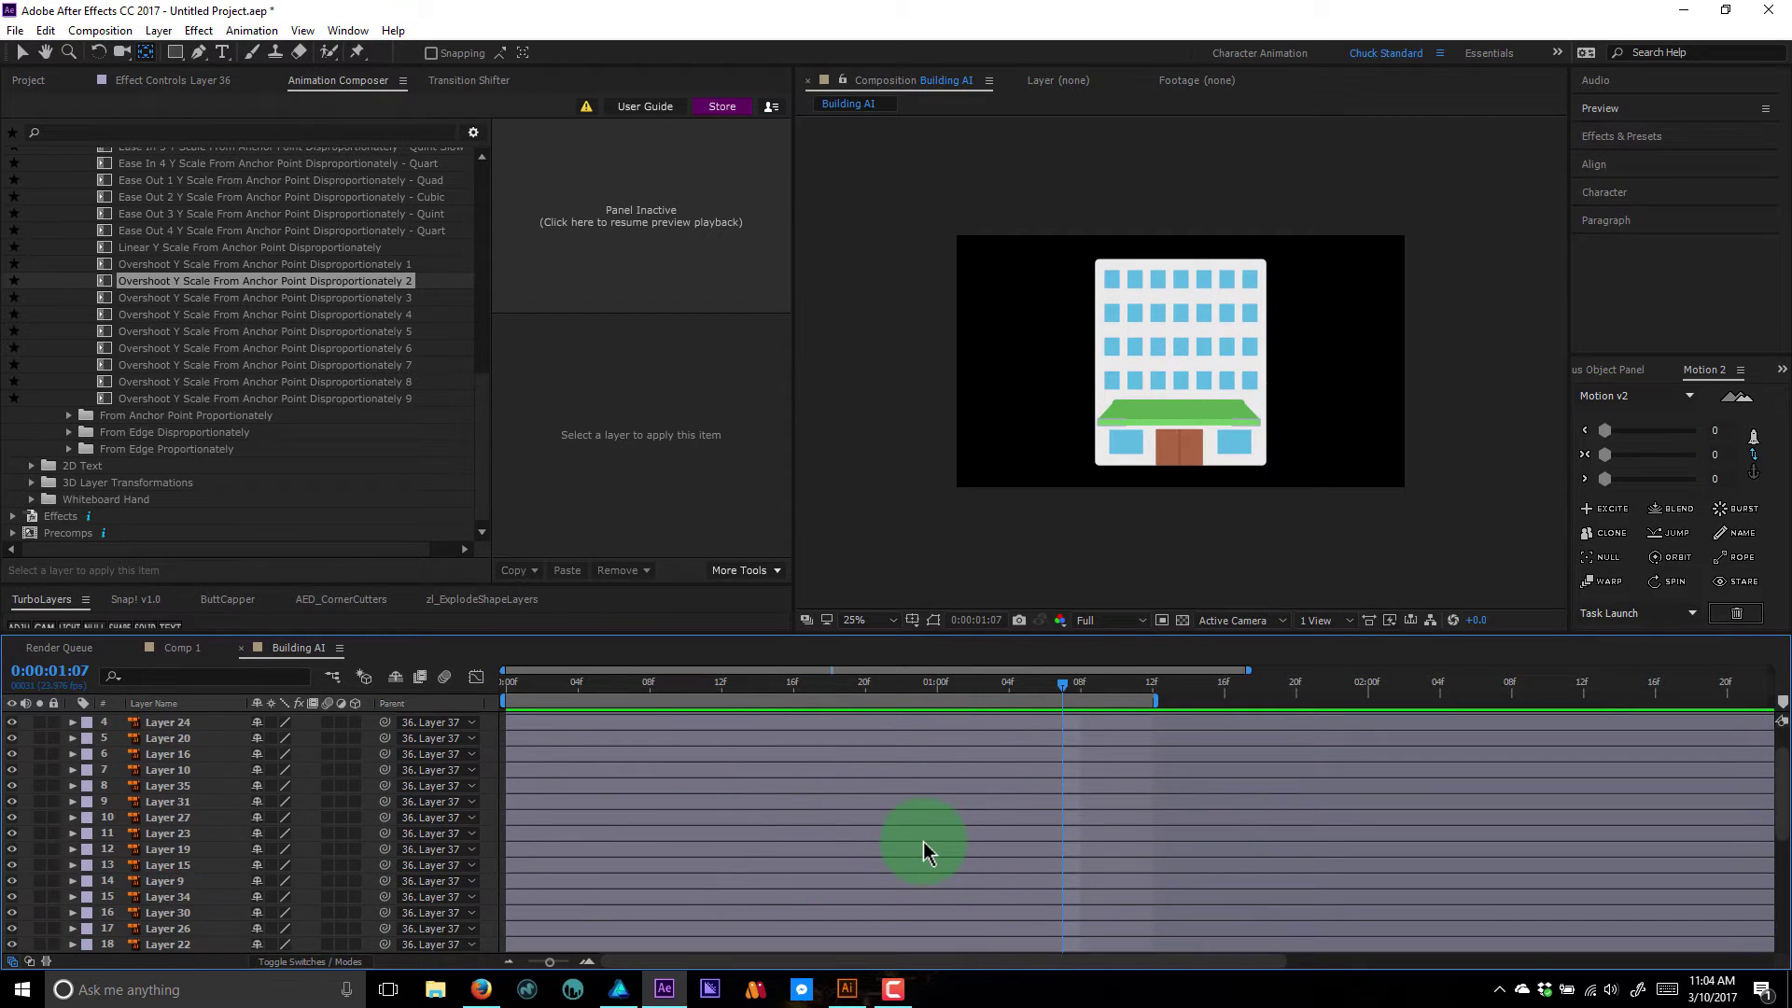
- Apply Overshoot Scale From Anchor Point 2 as an In transition to the 28 upper window layers, Layer 36 through Layer 7
{"action": "scroll", "coordinate": [919, 847], "scroll_direction": "up", "scroll_amount": 5}
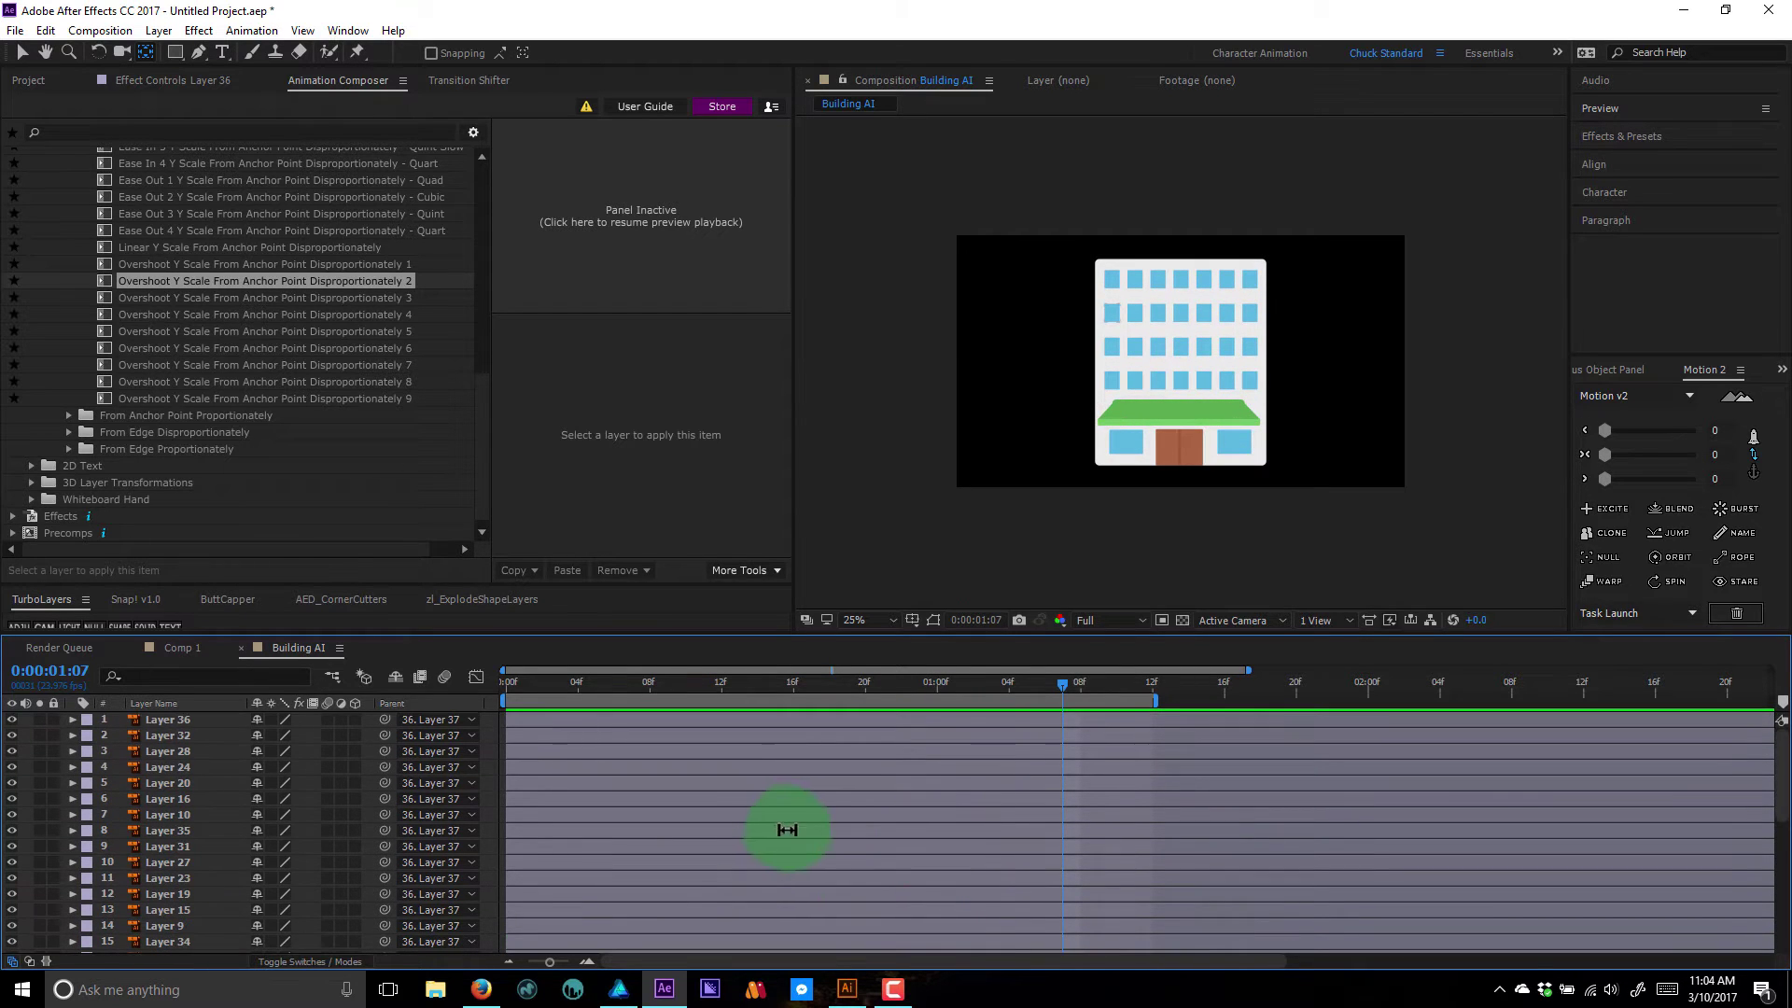
{"action": "left_click", "coordinate": [191, 724]}
{"action": "scroll", "coordinate": [191, 766], "scroll_direction": "down", "scroll_amount": 1}
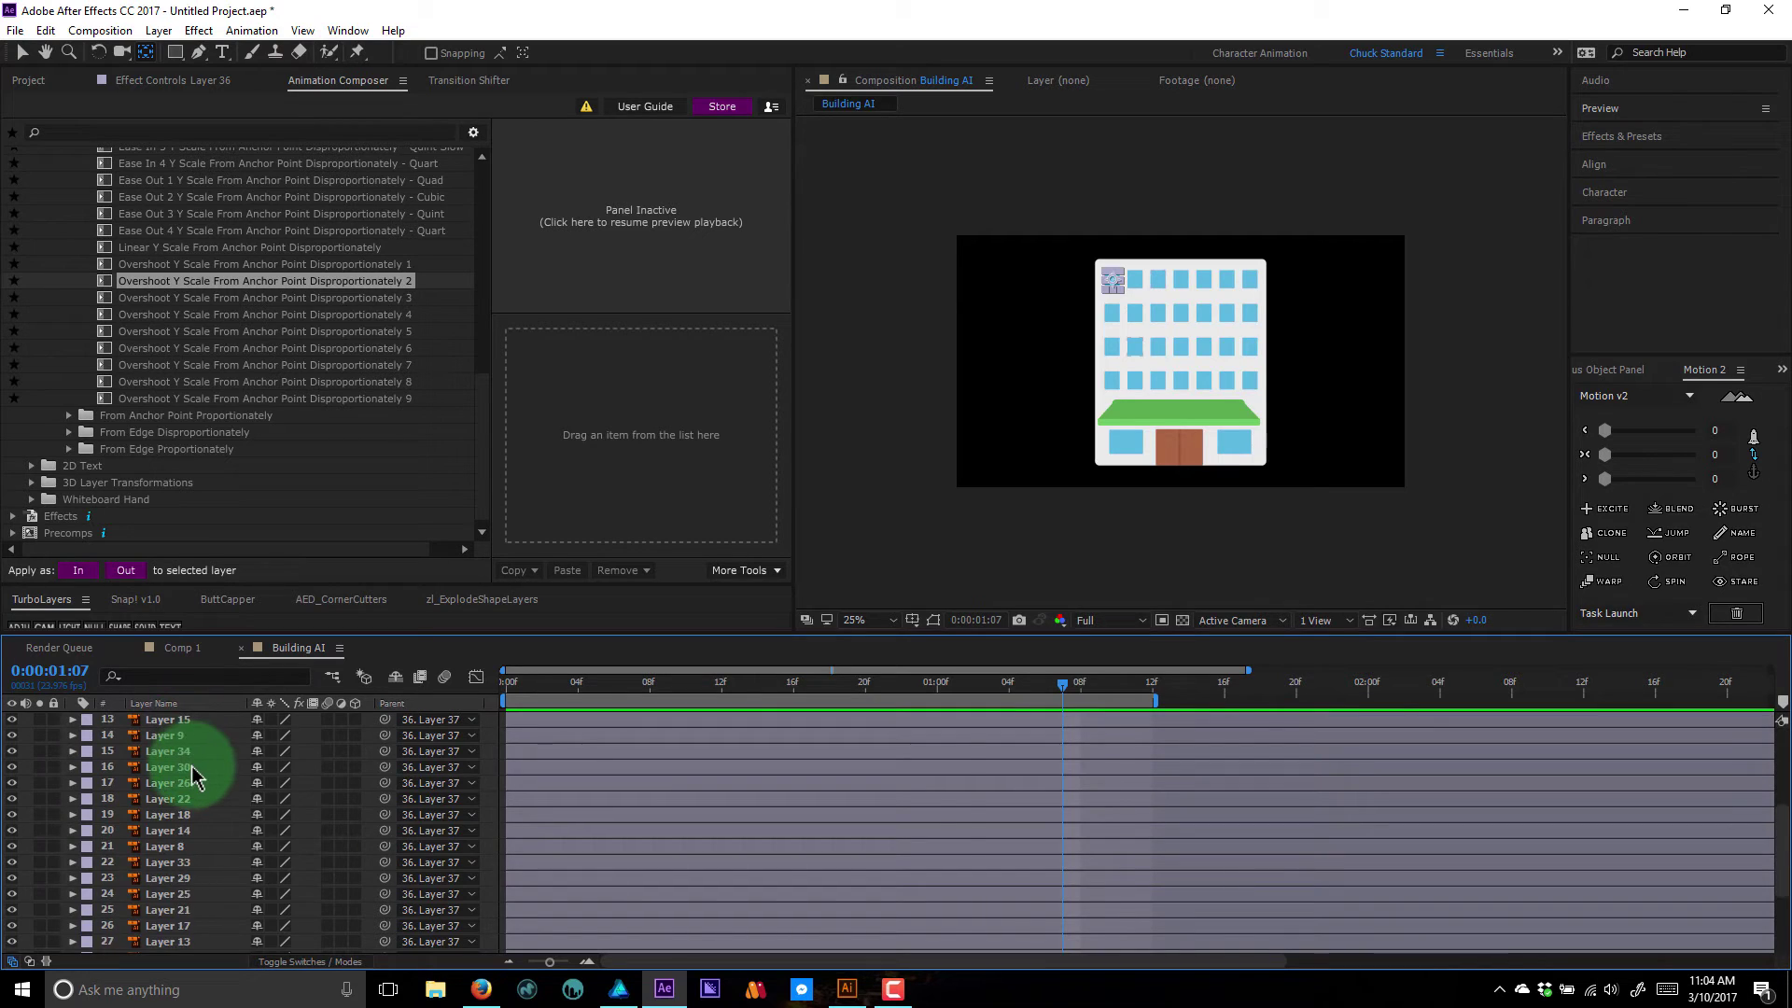
{"action": "scroll", "coordinate": [191, 773], "scroll_direction": "down", "scroll_amount": 3}
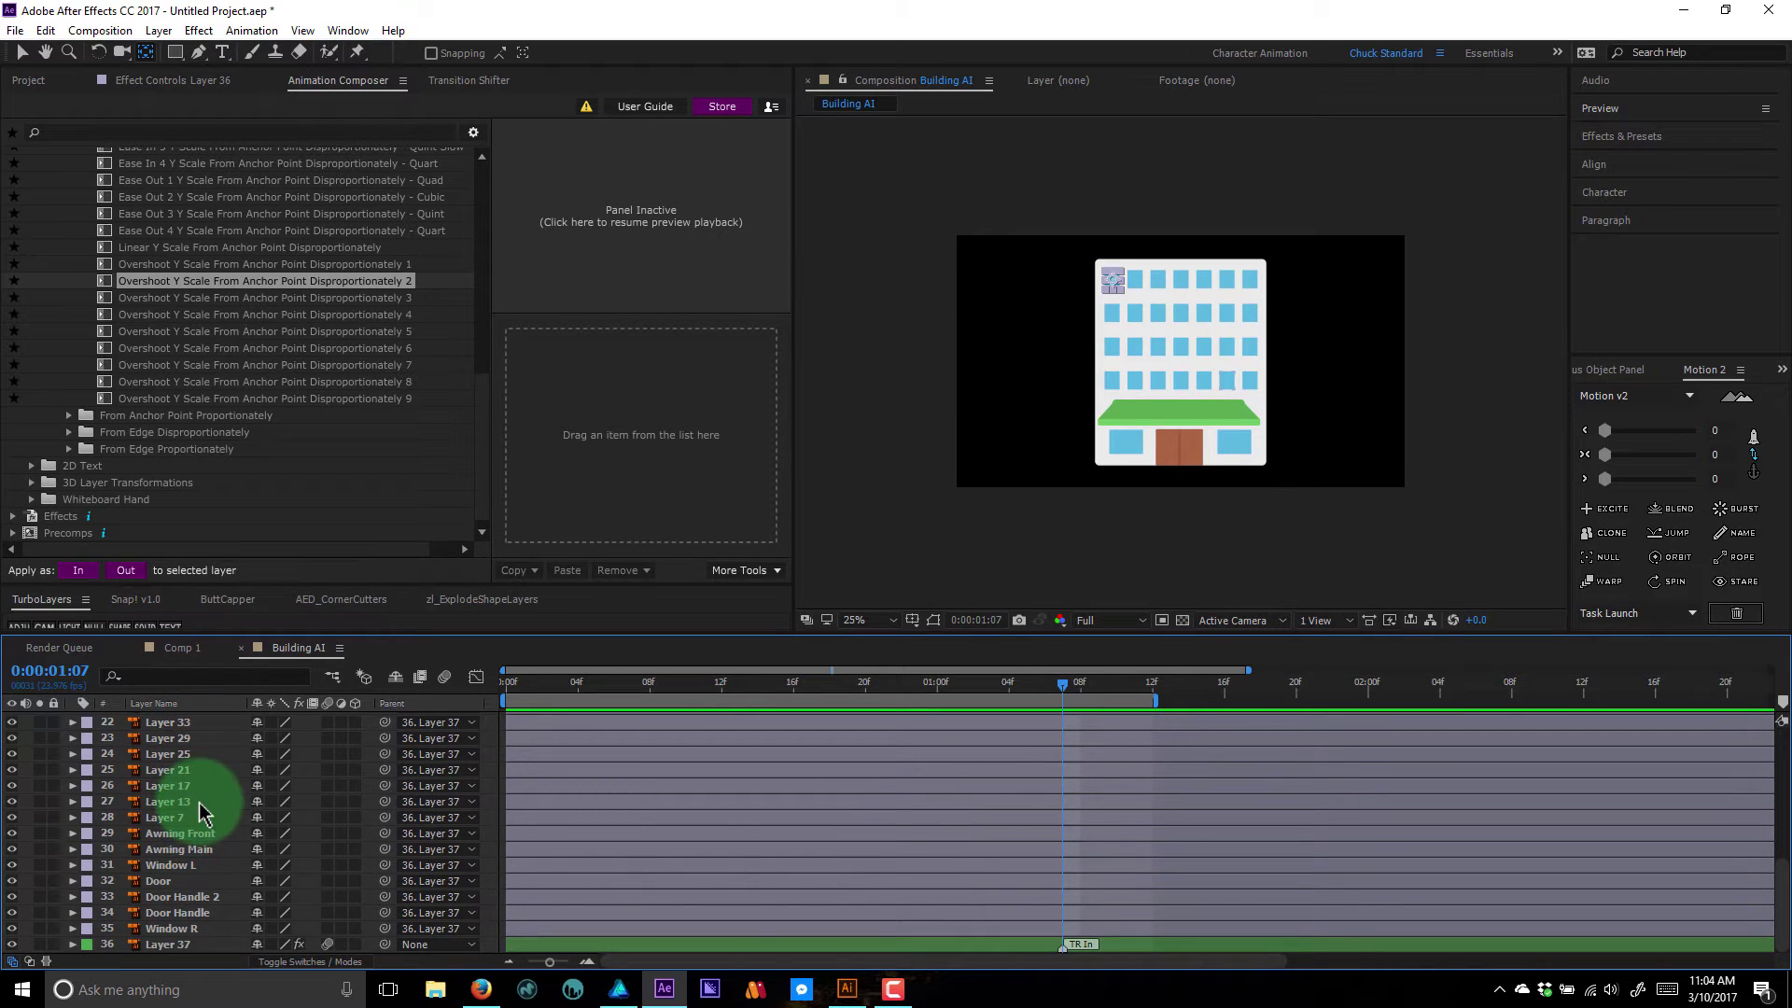
{"action": "left_click", "coordinate": [186, 803], "text": "shift"}
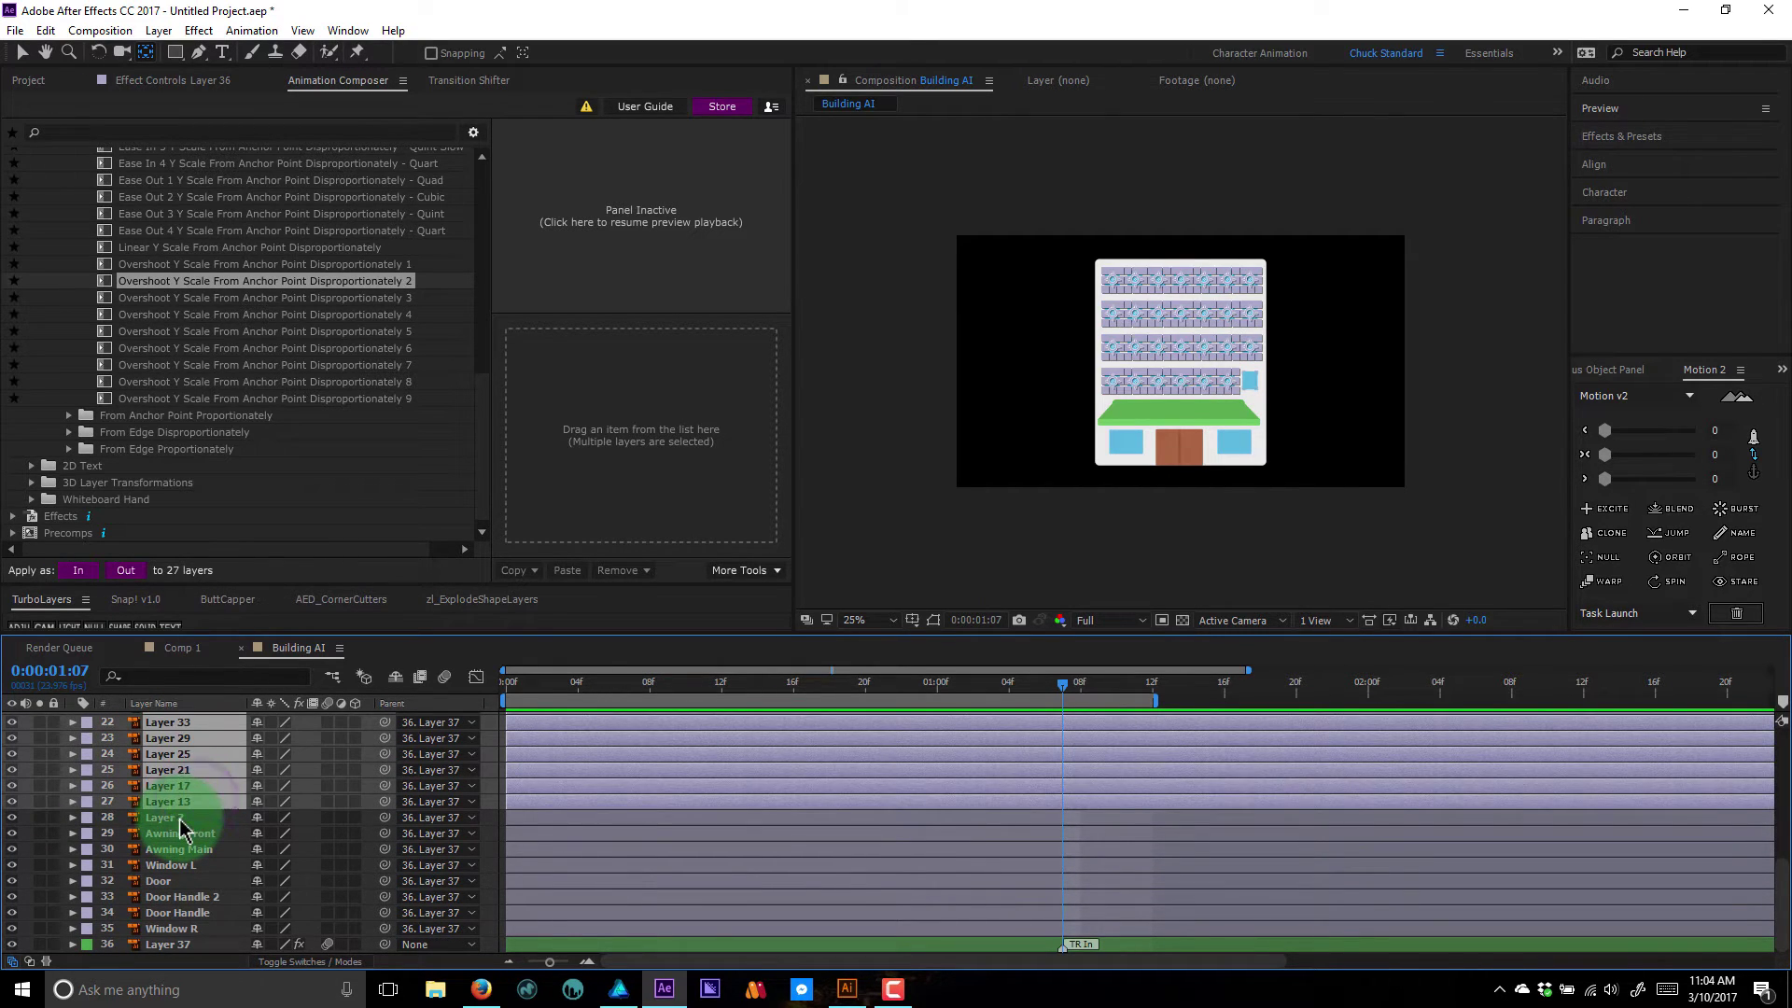
{"action": "left_click", "coordinate": [180, 820], "text": "shift"}
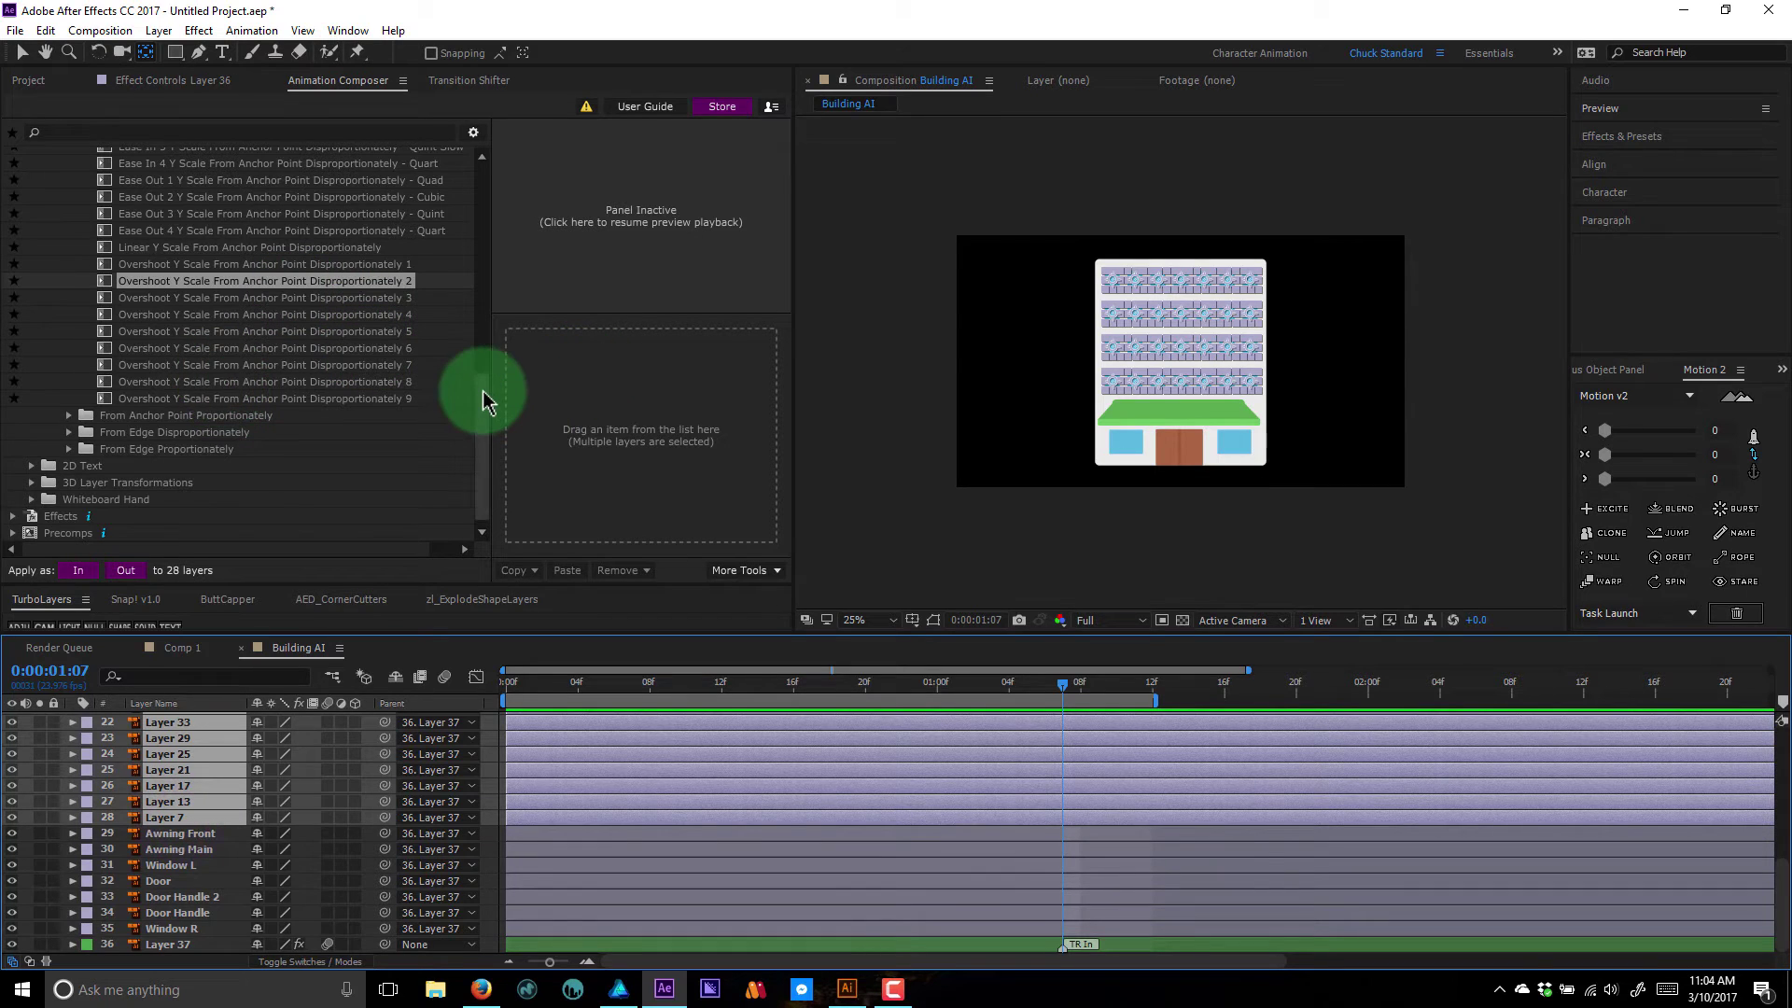
{"action": "left_click_drag", "start_coordinate": [486, 401], "coordinate": [484, 240]}
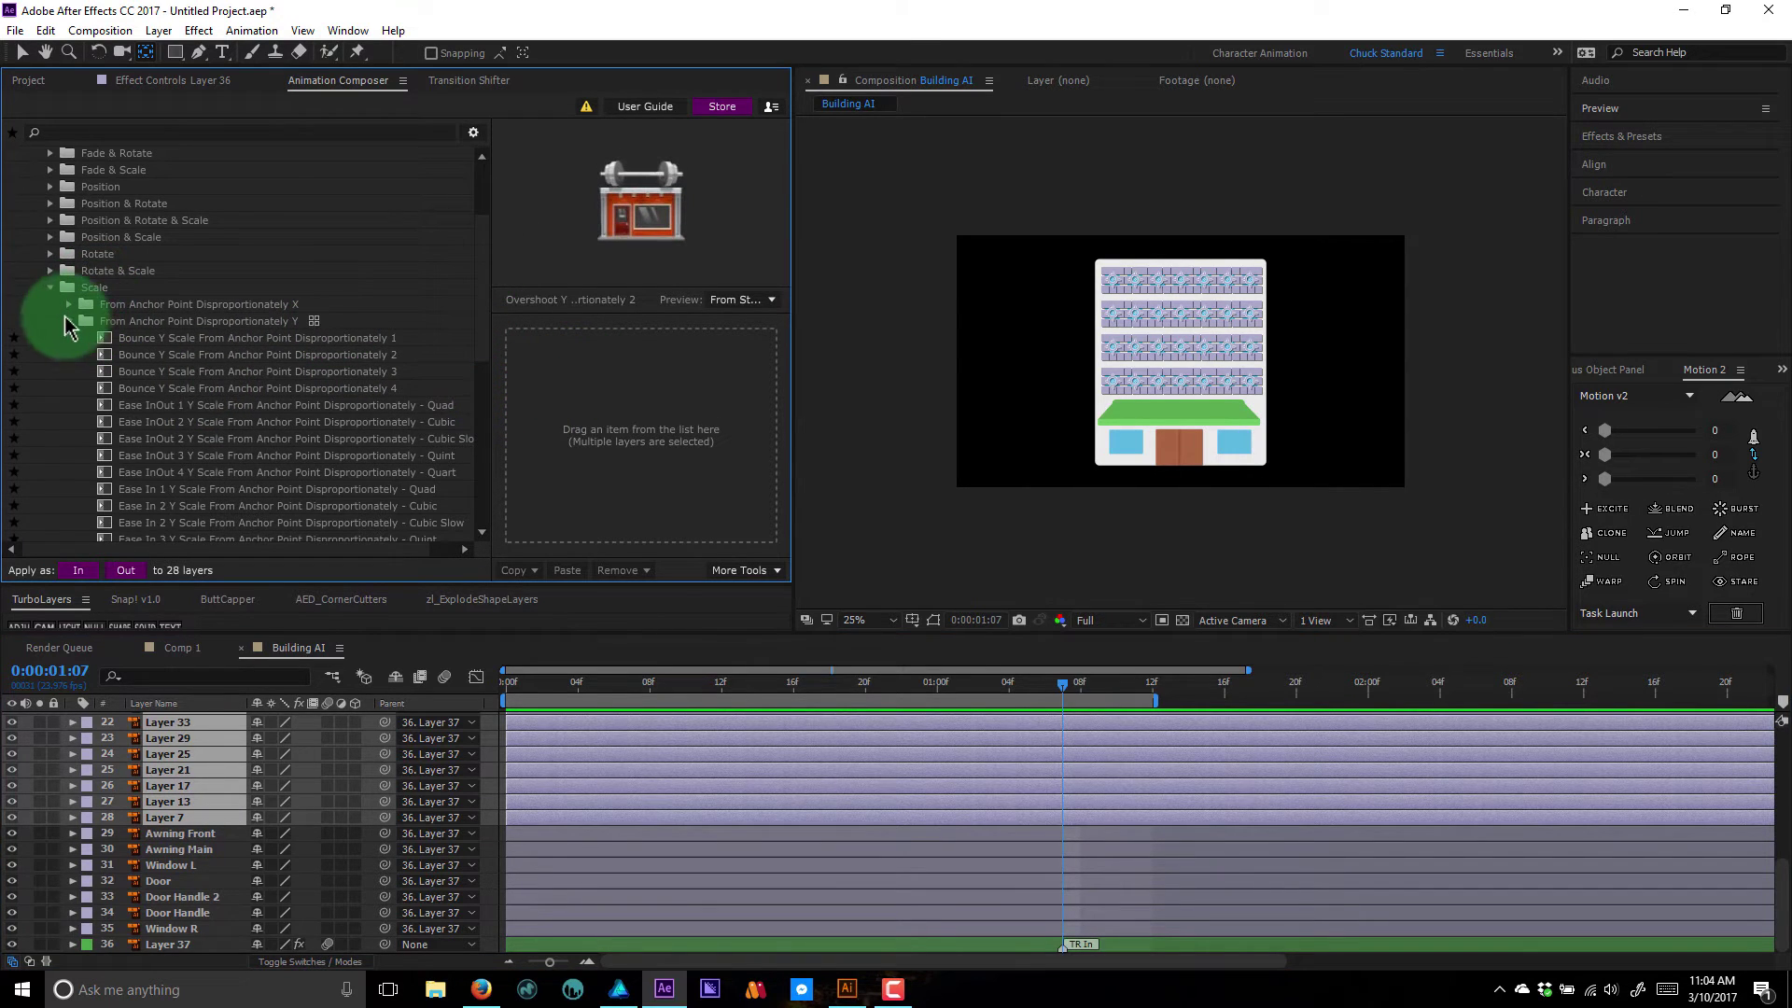
{"action": "left_click", "coordinate": [70, 321]}
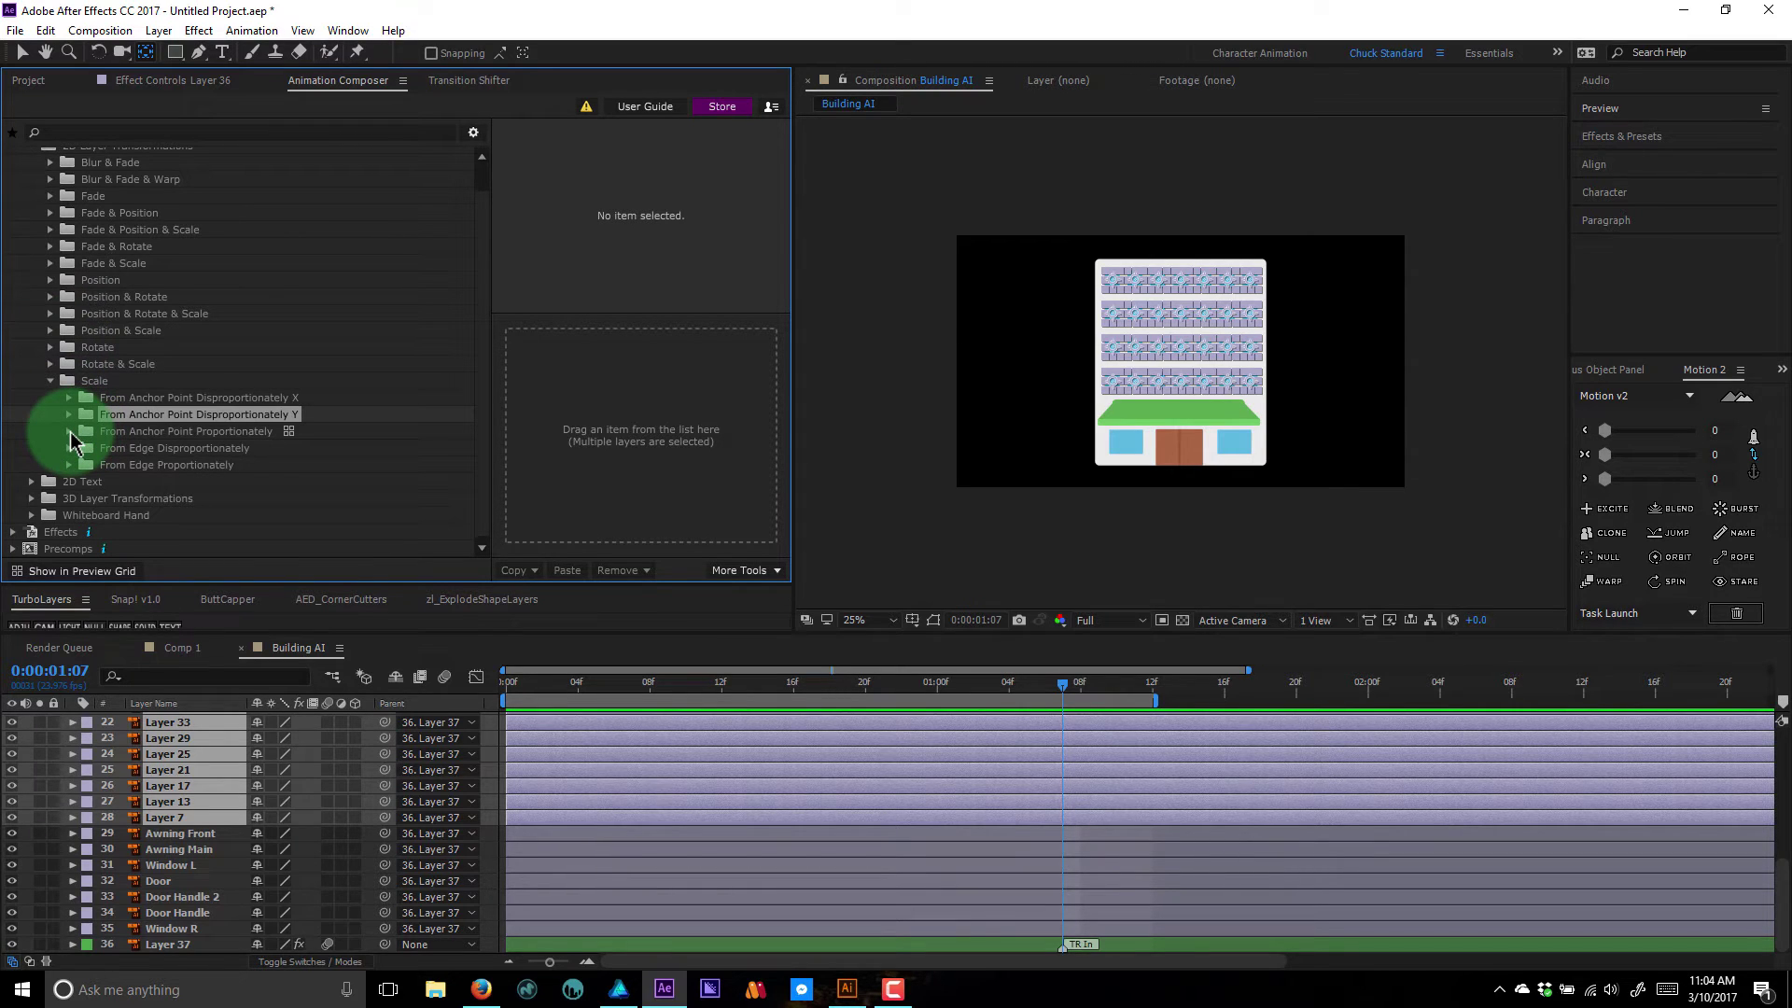
{"action": "left_click", "coordinate": [70, 433]}
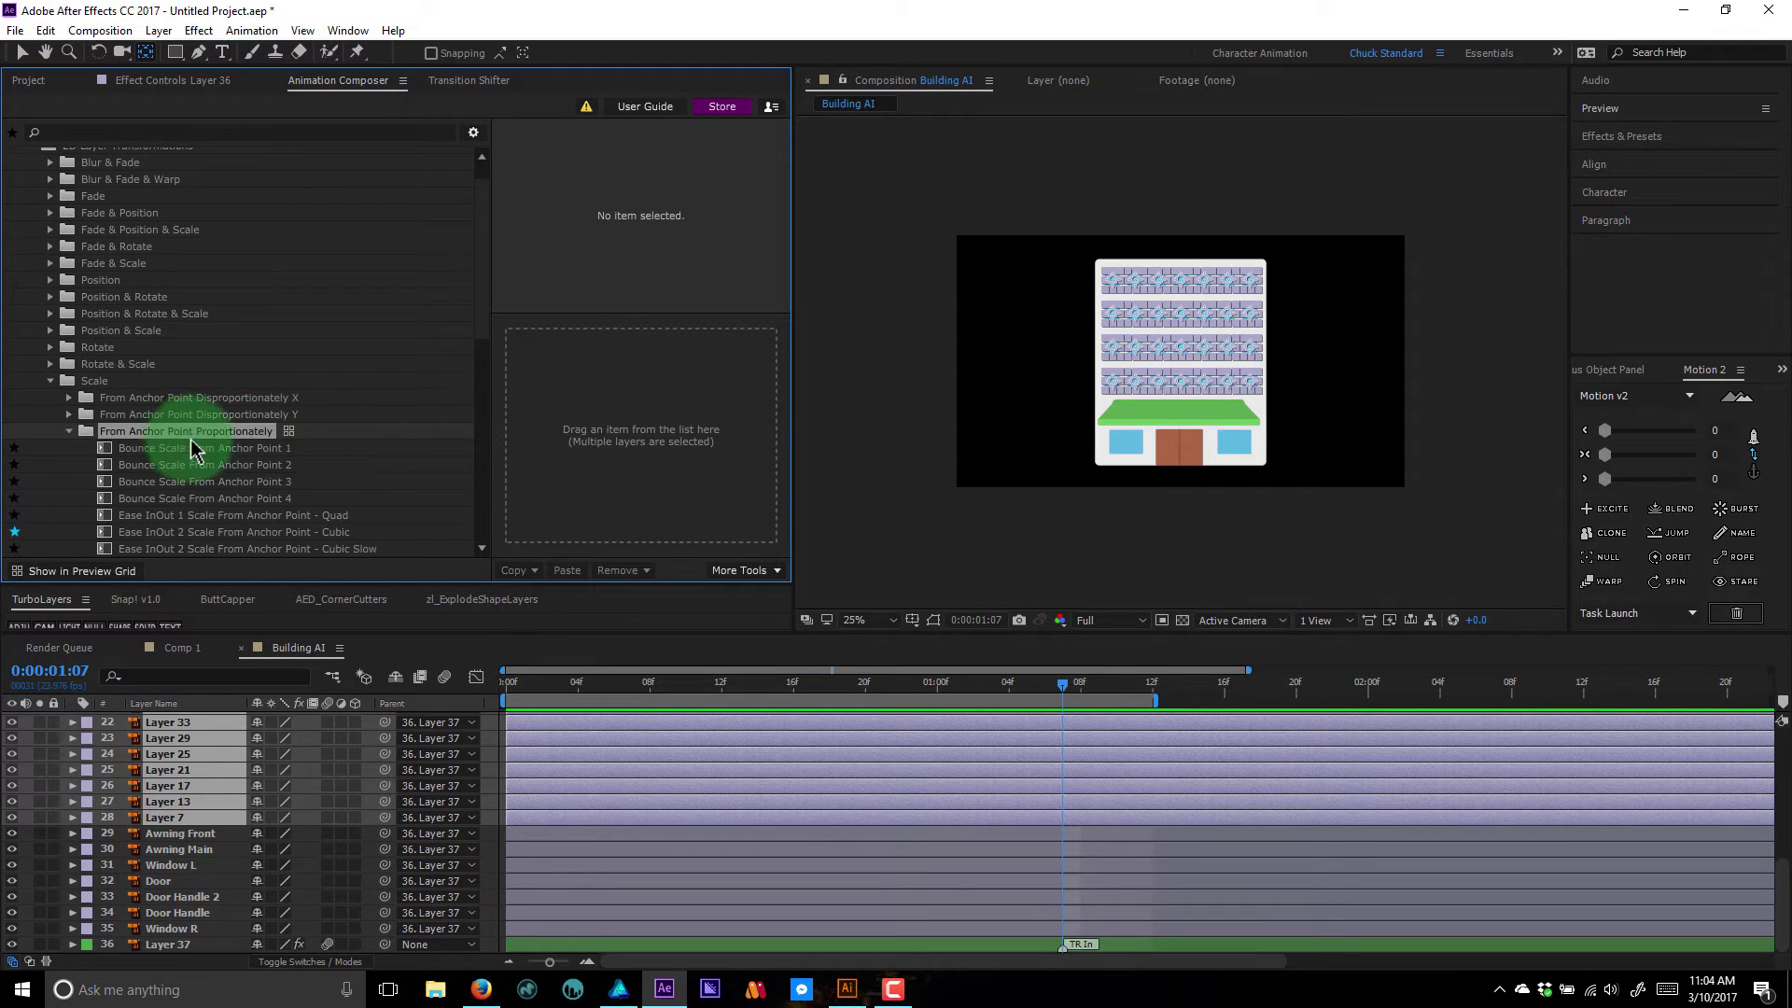
{"action": "scroll", "coordinate": [205, 434], "scroll_direction": "down", "scroll_amount": 1}
{"action": "scroll", "coordinate": [234, 415], "scroll_direction": "down", "scroll_amount": 4}
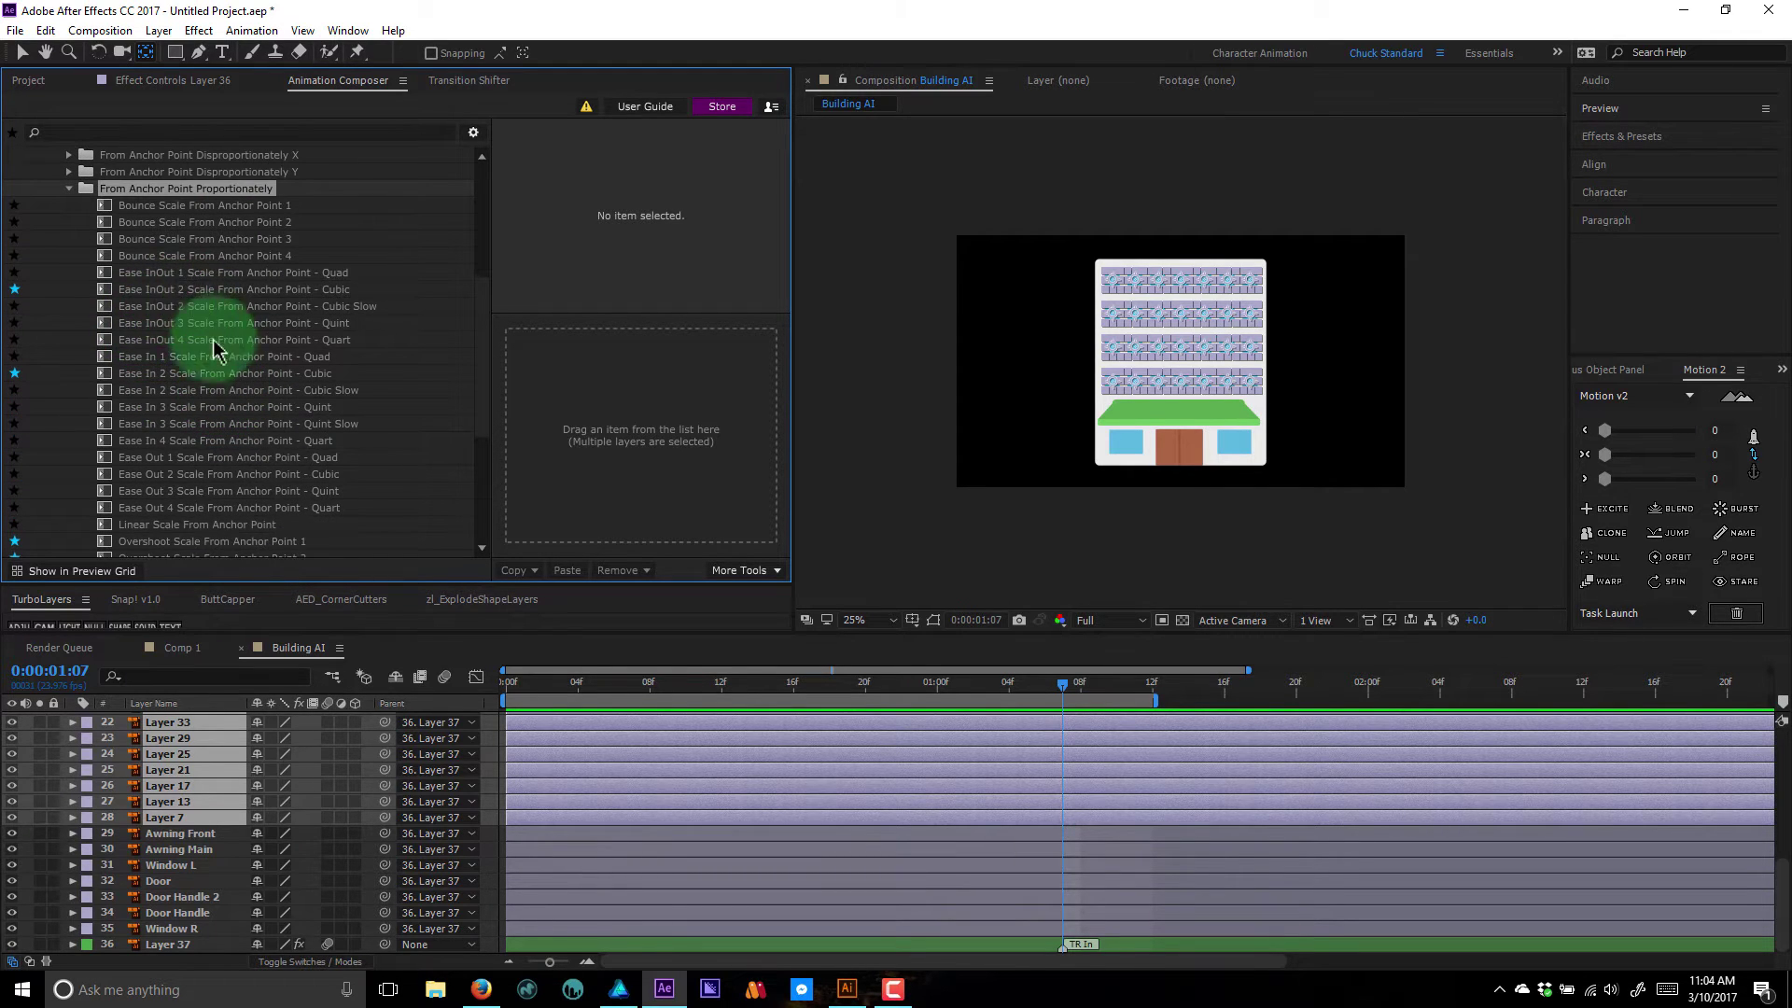
{"action": "scroll", "coordinate": [200, 359], "scroll_direction": "down", "scroll_amount": 4}
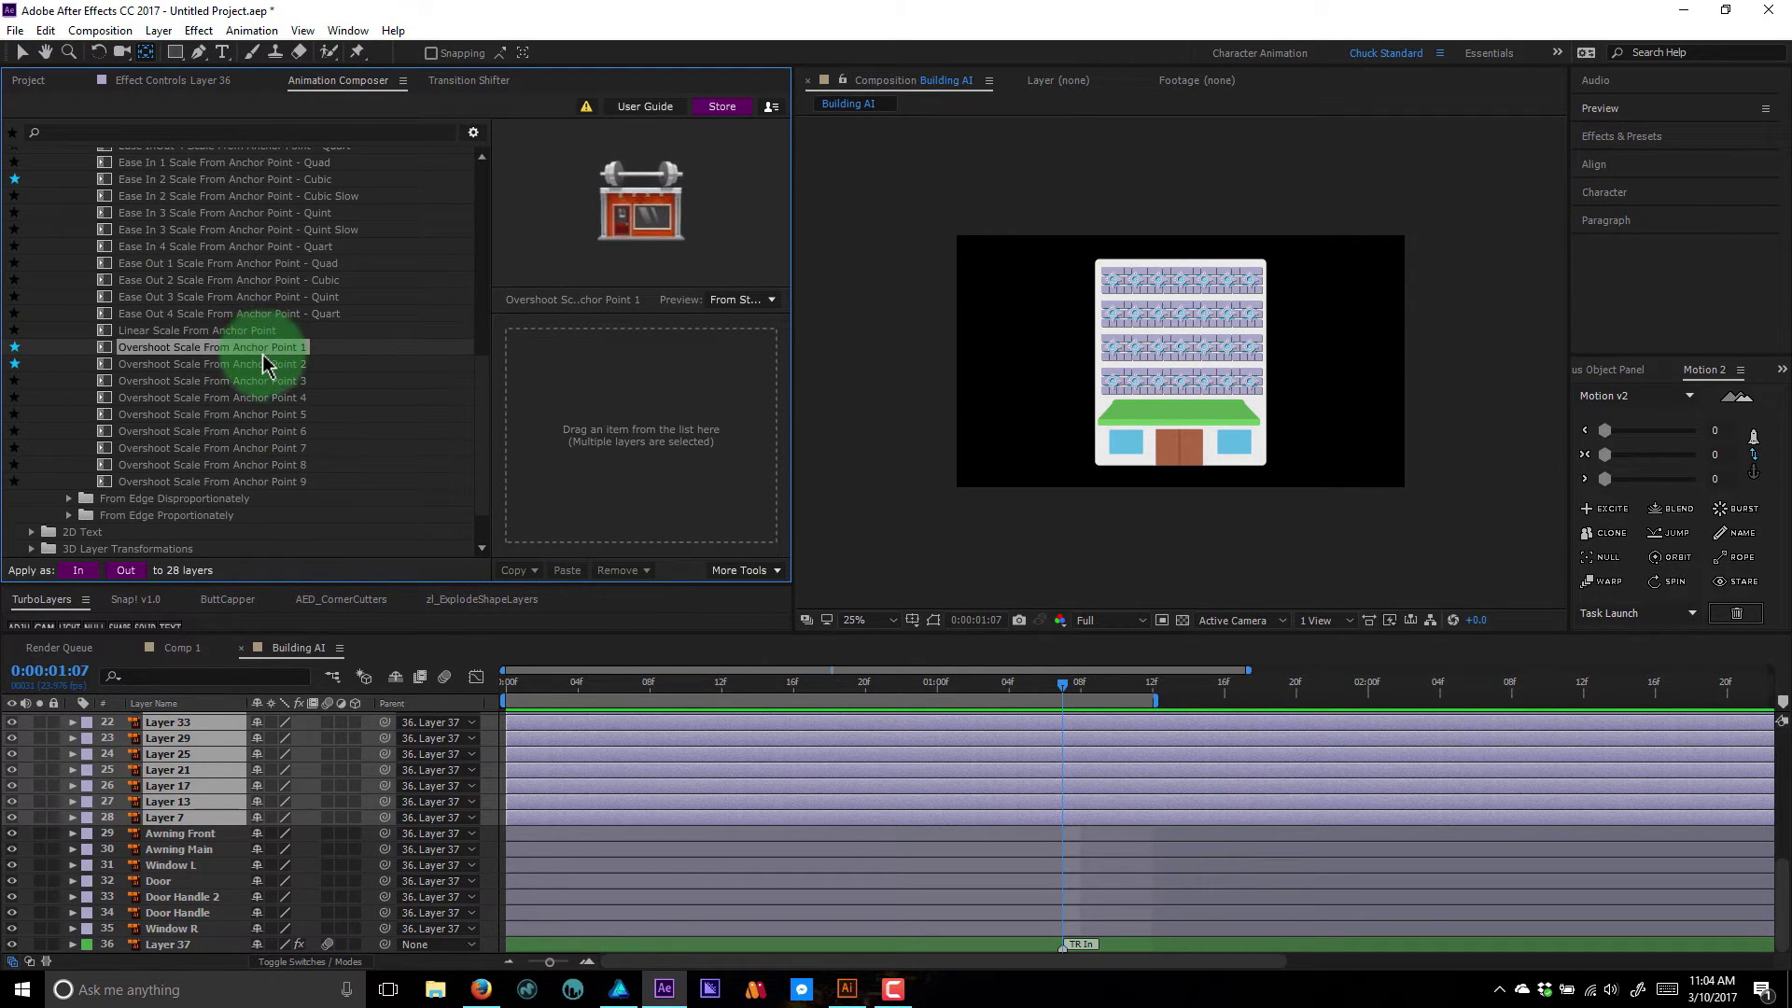
{"action": "left_click", "coordinate": [263, 365]}
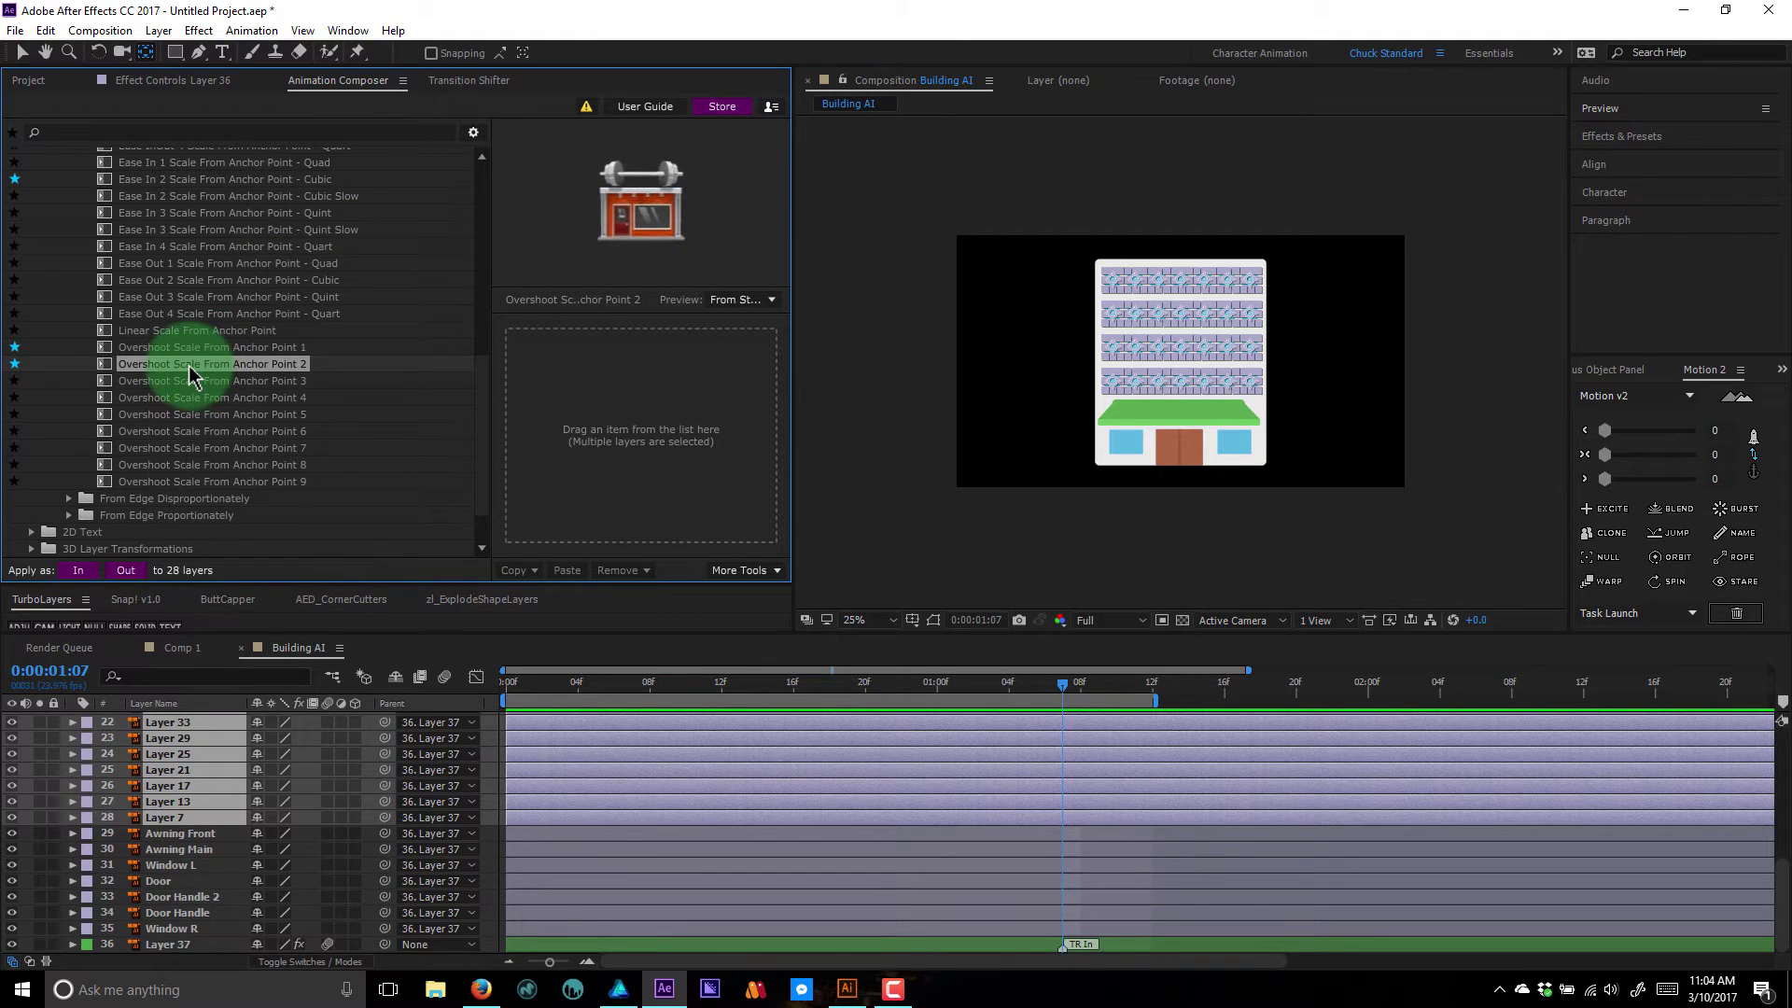
{"action": "left_click_drag", "start_coordinate": [262, 367], "coordinate": [580, 409]}
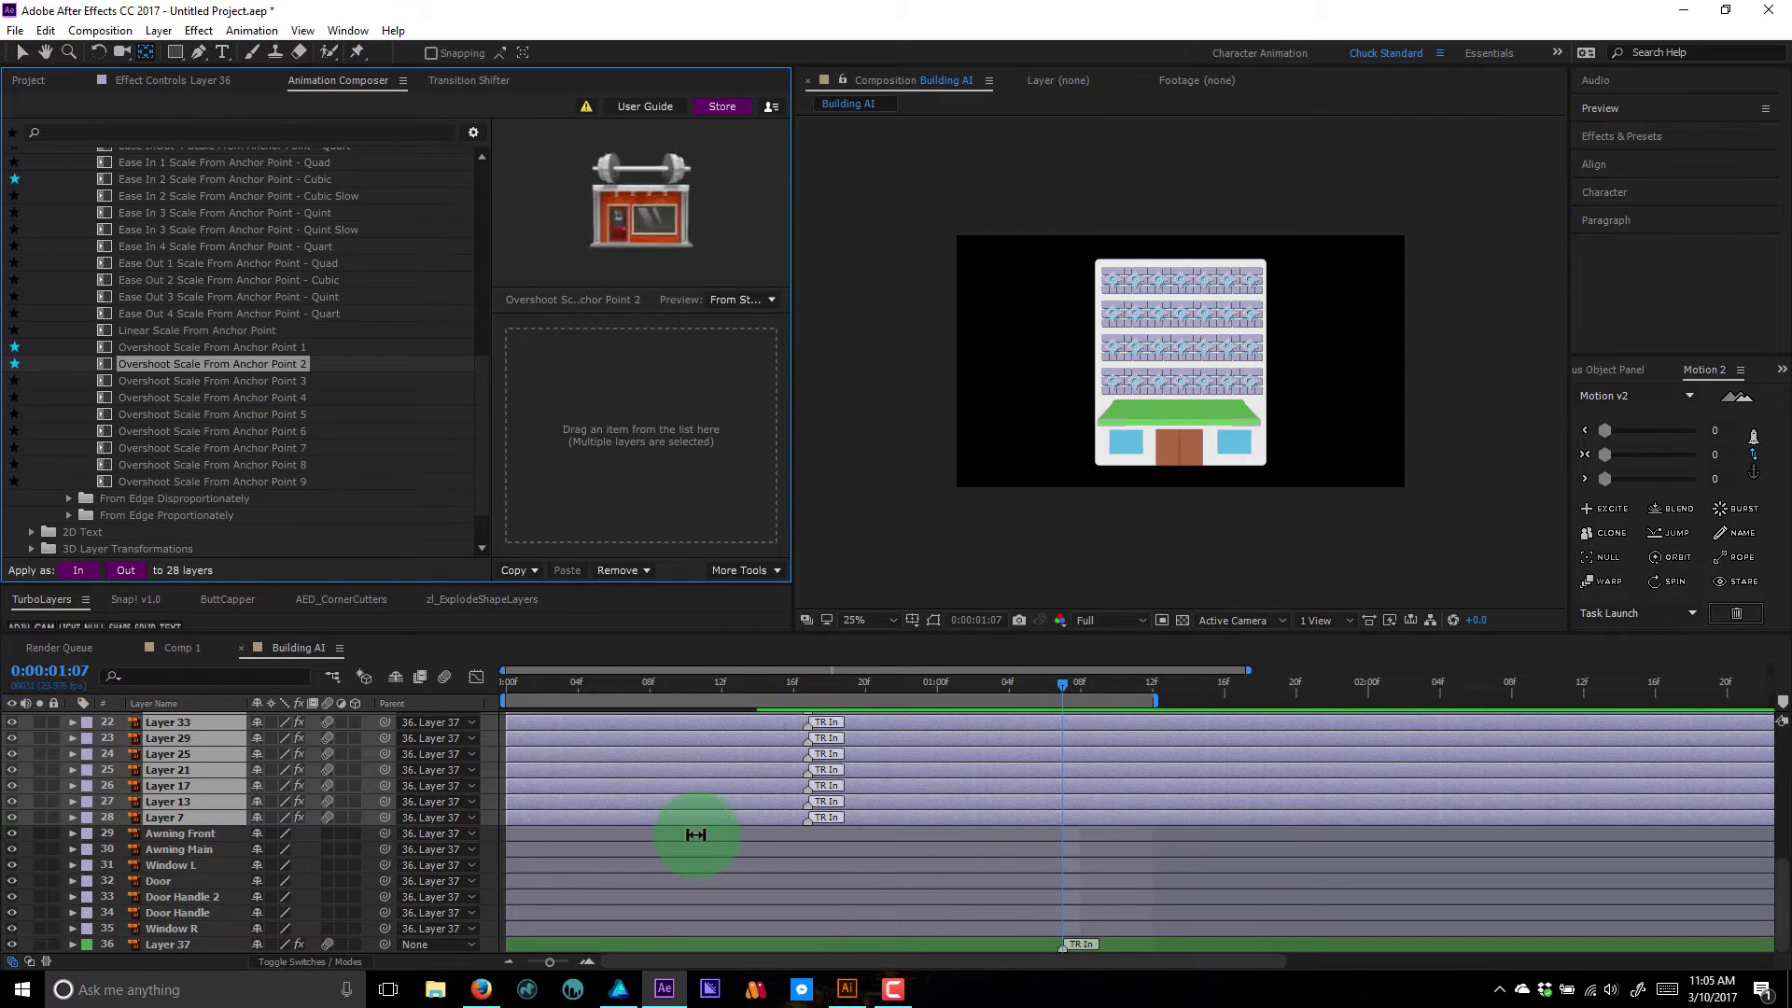
- Delay the 28 window layers to start at about frame 15, extend the work area to about 1:18 and play the result
{"action": "left_click_drag", "start_coordinate": [561, 686], "coordinate": [805, 687]}
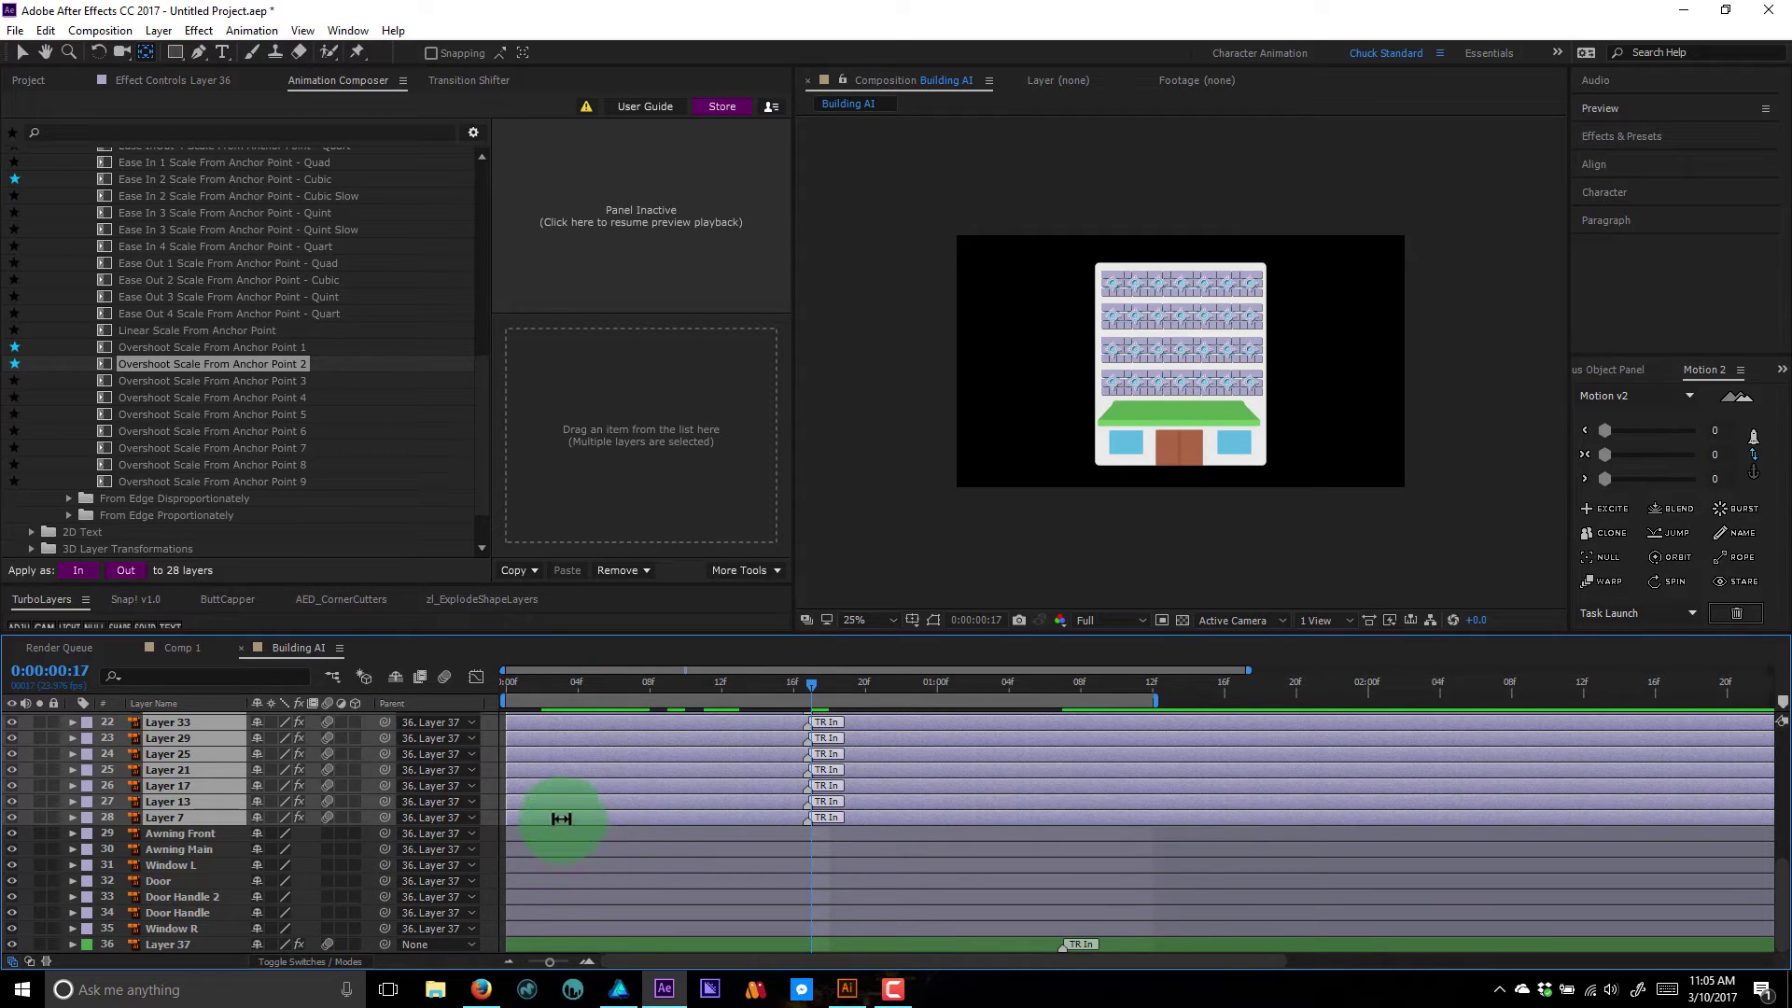
{"action": "left_click_drag", "start_coordinate": [556, 819], "coordinate": [829, 821]}
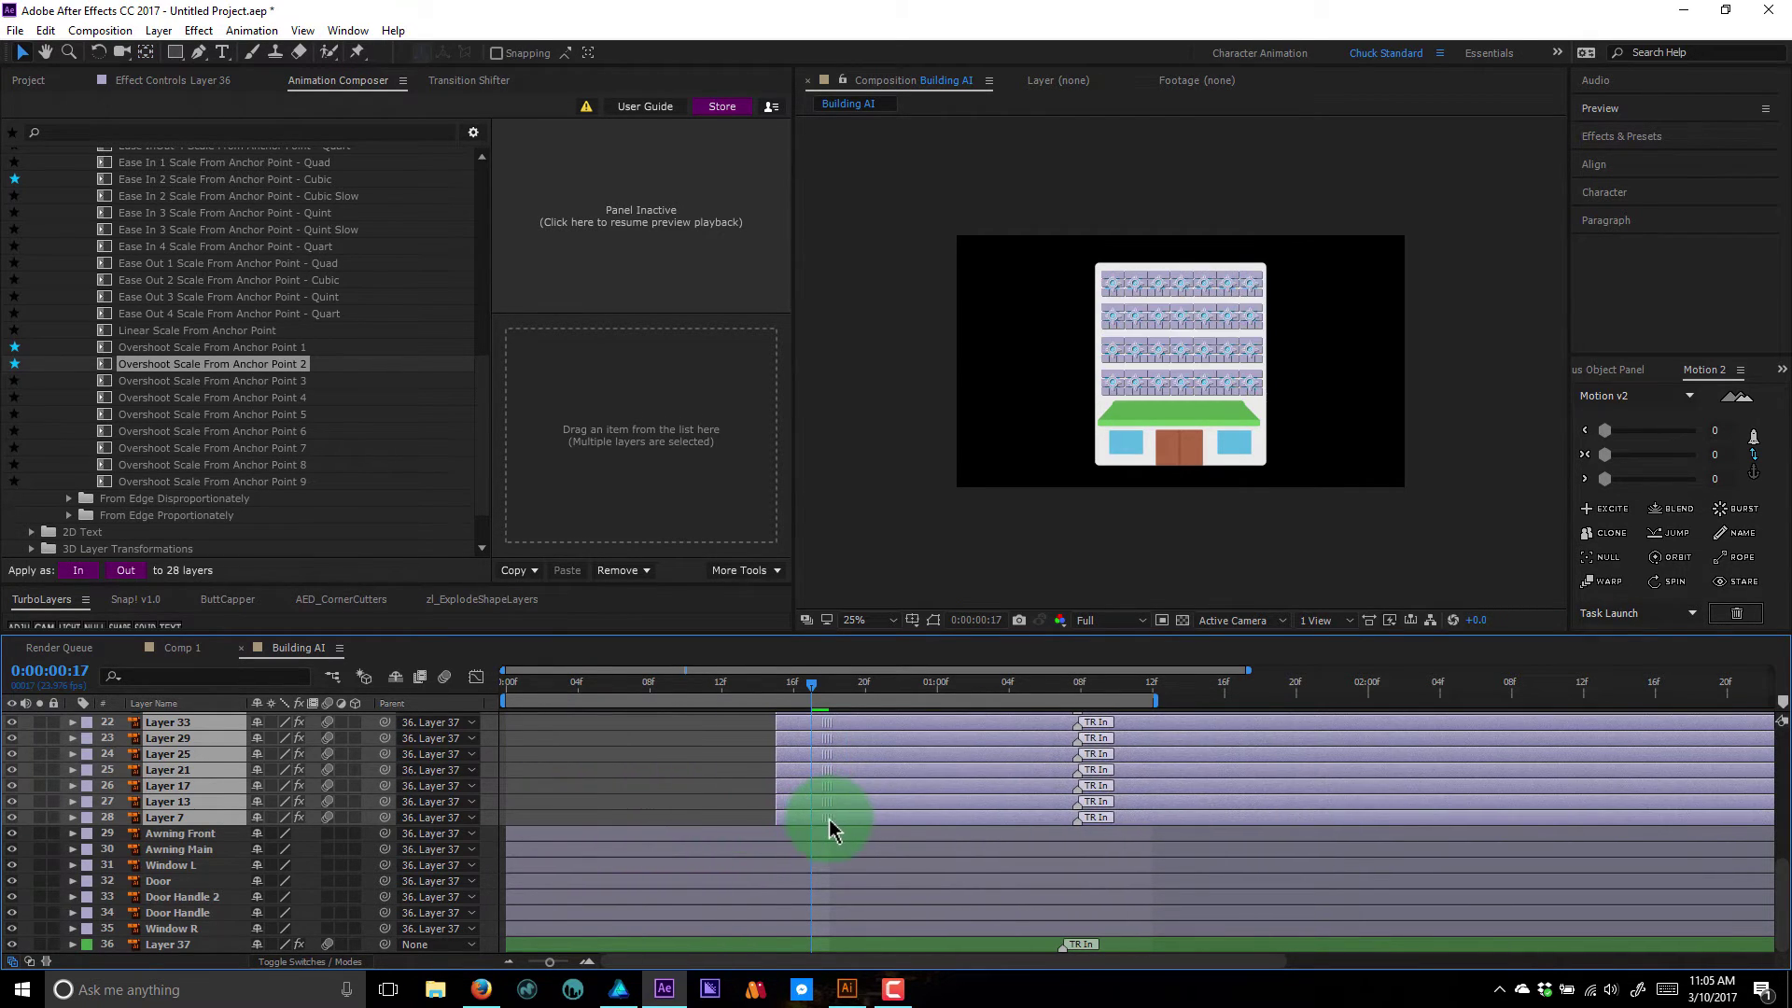
{"action": "left_click", "coordinate": [681, 789]}
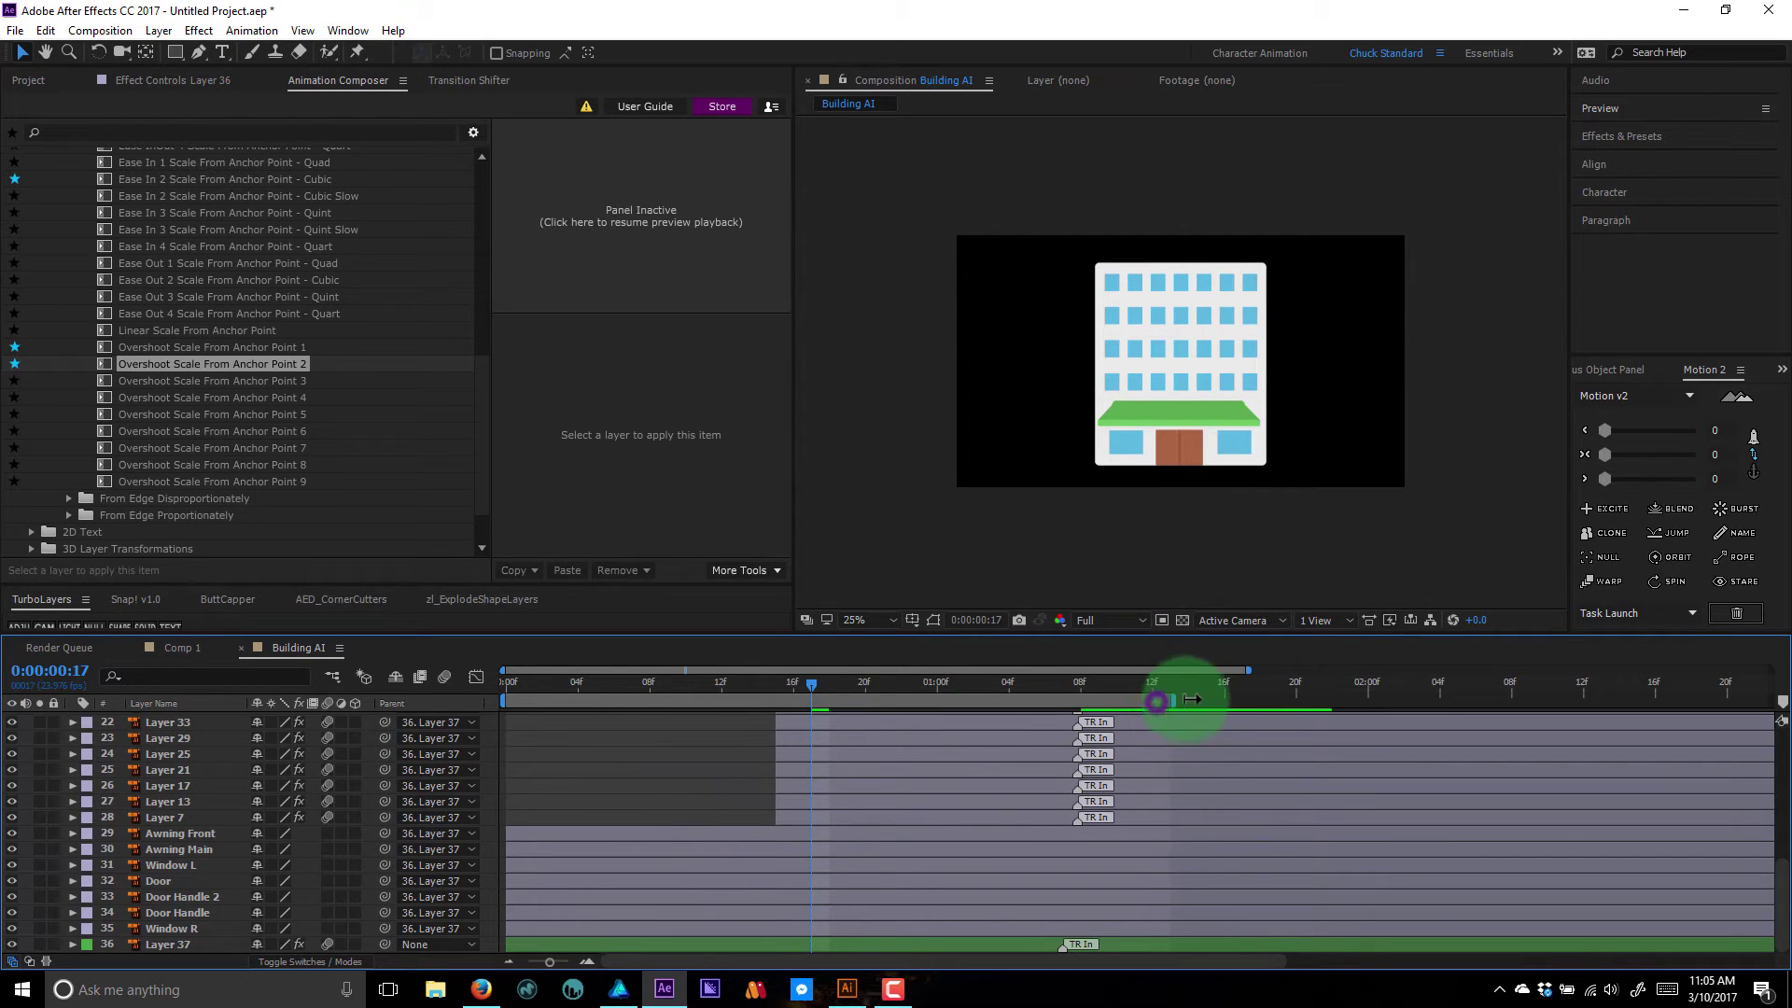
{"action": "left_click", "coordinate": [719, 731]}
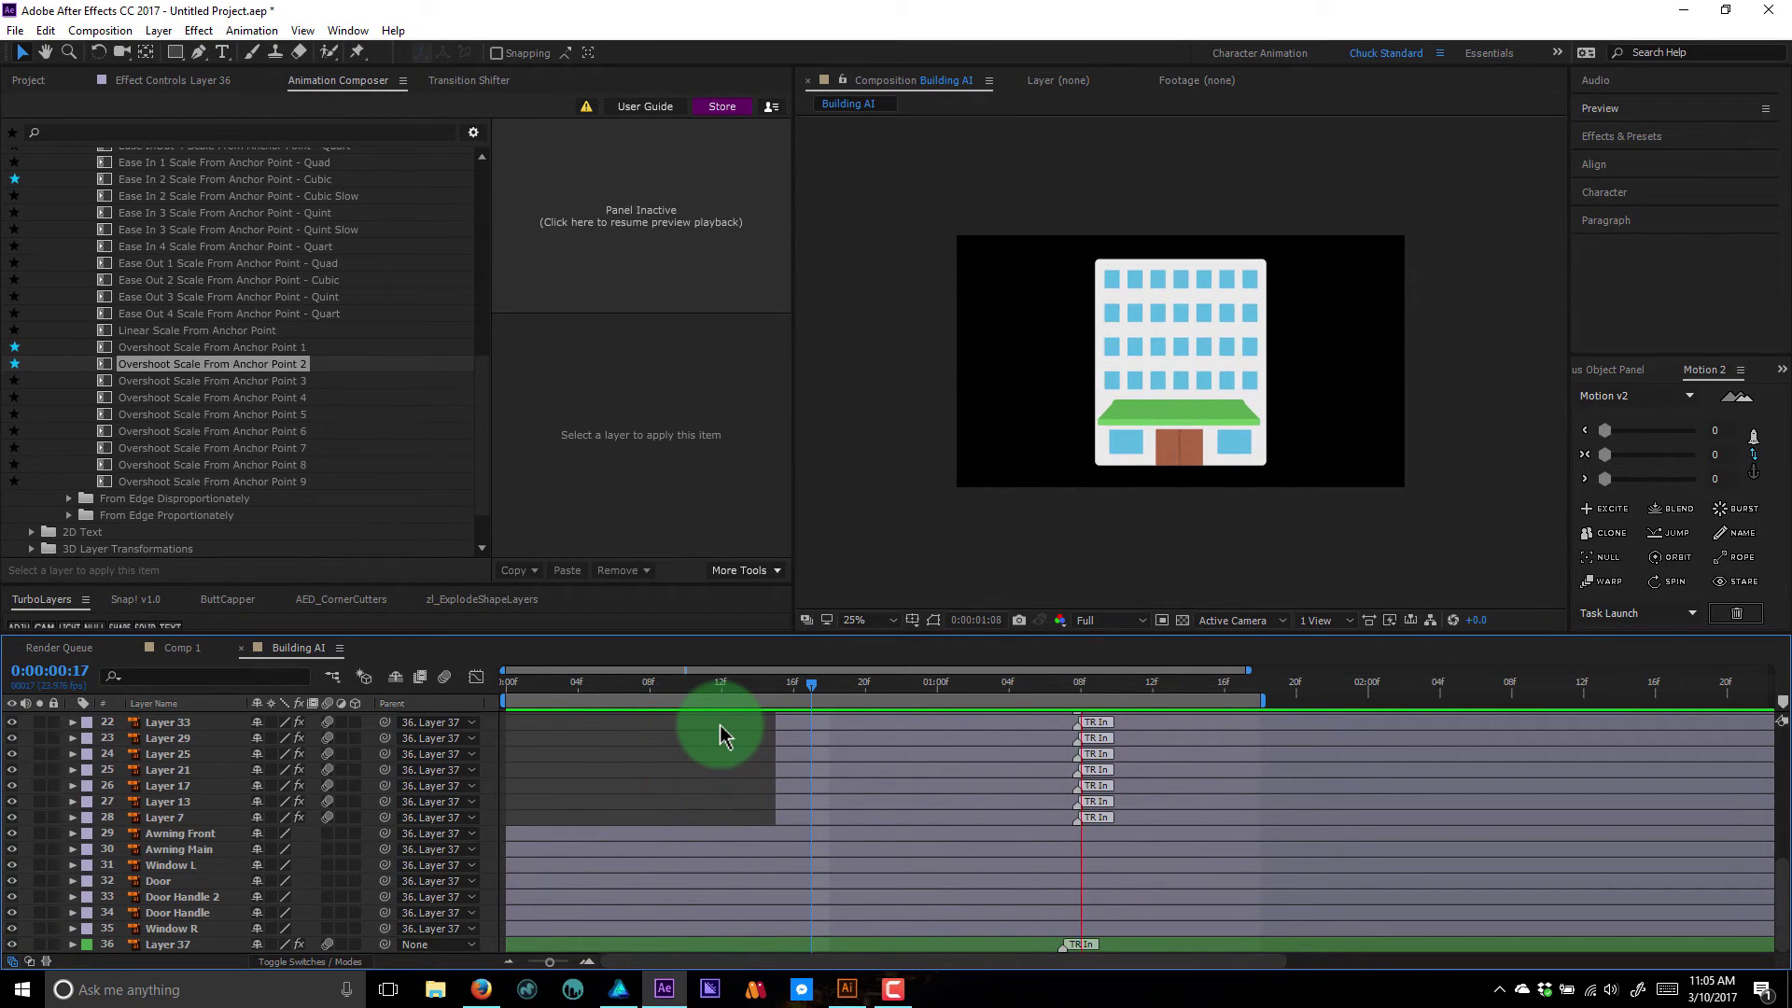
{"action": "key", "text": "space"}
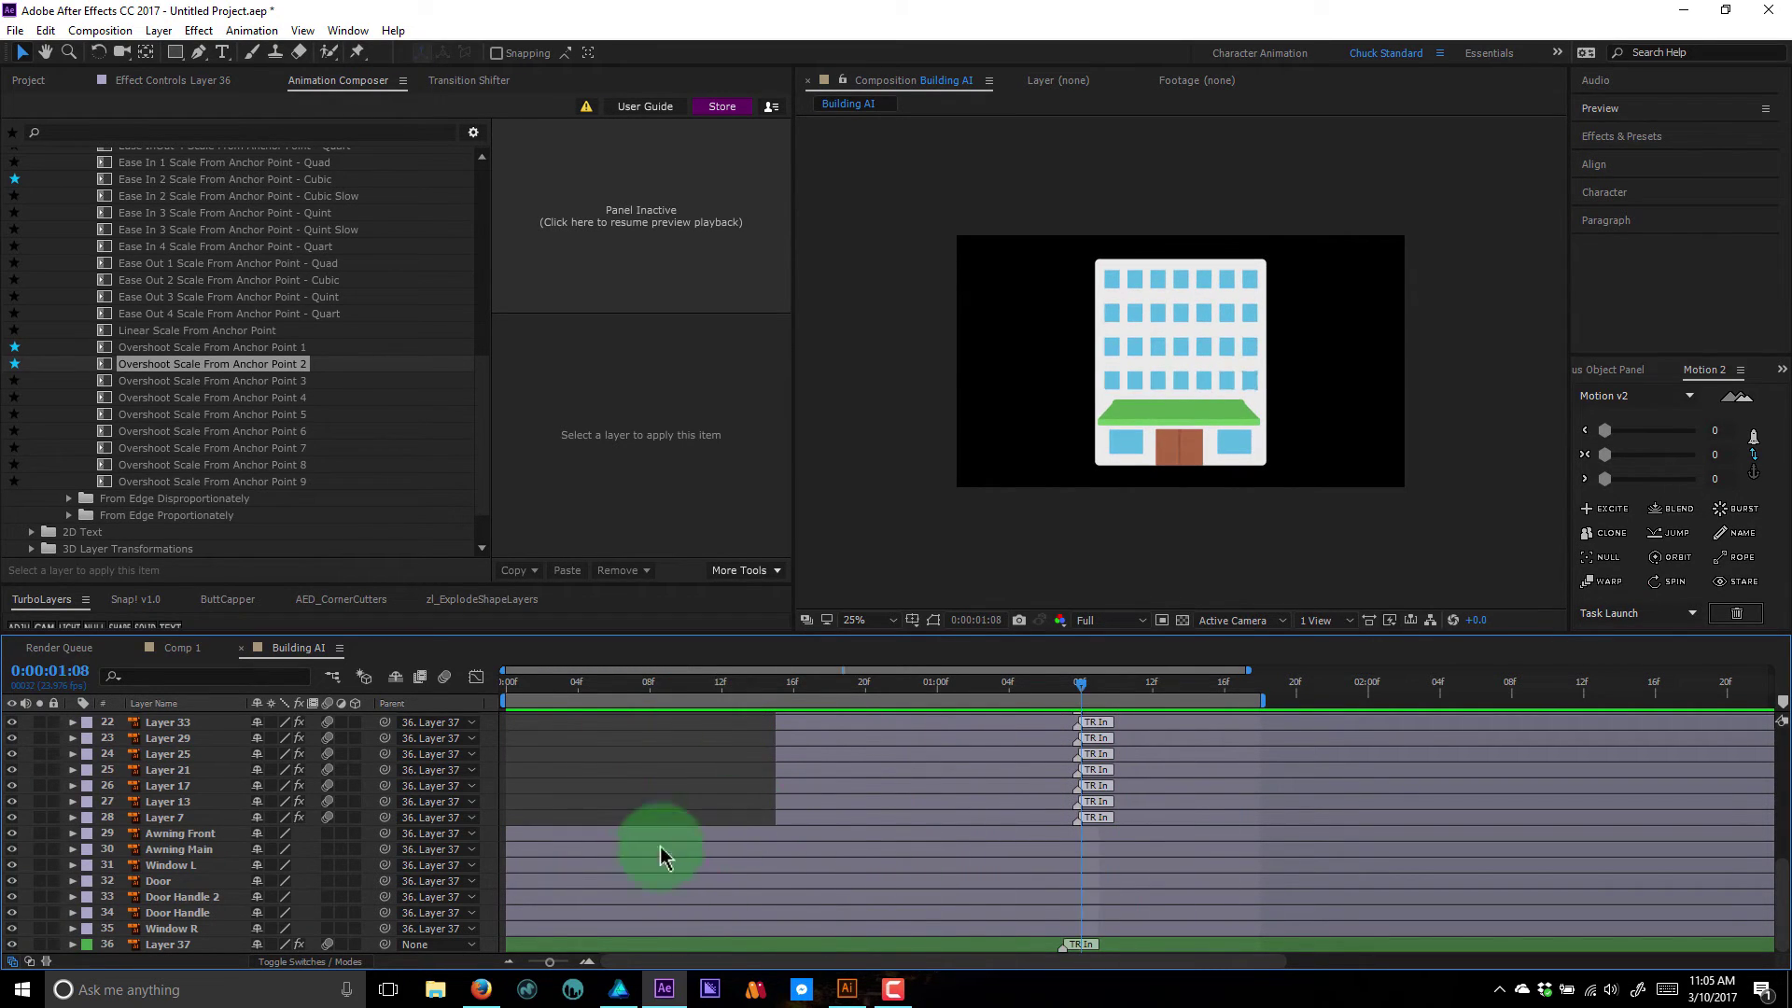
- Move the Awning Main layer's anchor point to the middle of its top edge
{"action": "left_click", "coordinate": [187, 836]}
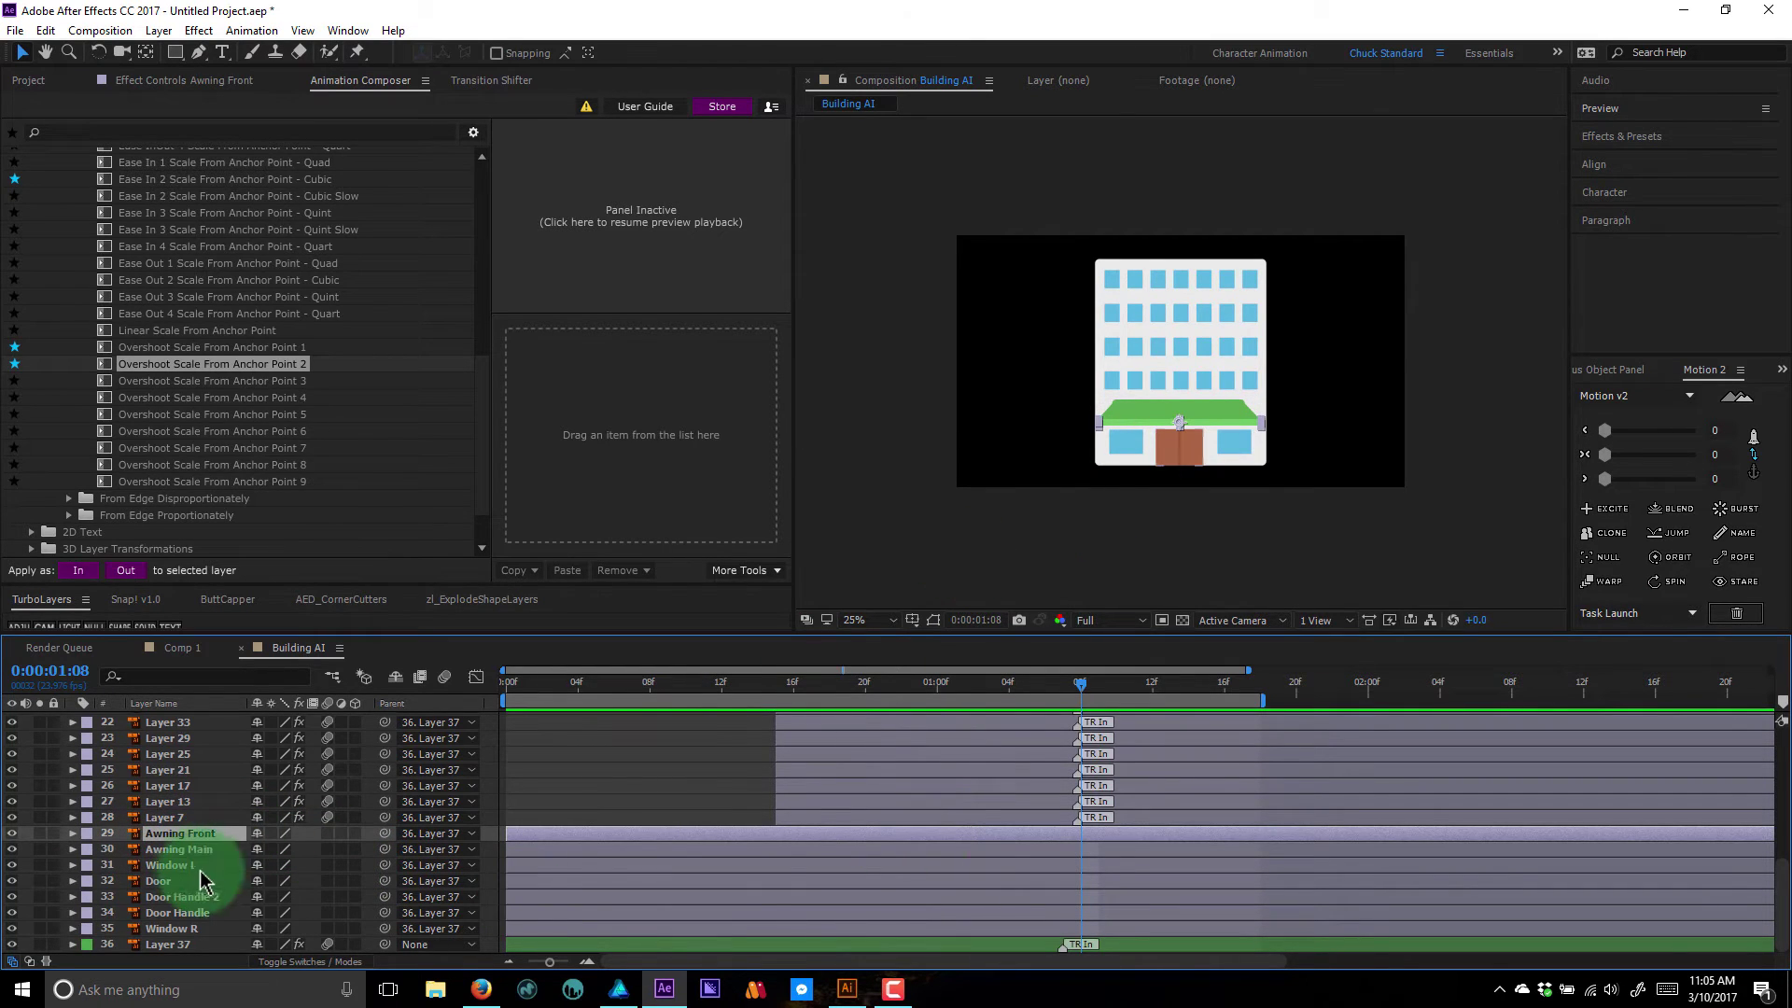
{"action": "left_click", "coordinate": [199, 852]}
{"action": "scroll", "coordinate": [1072, 508], "scroll_direction": "up", "scroll_amount": 4}
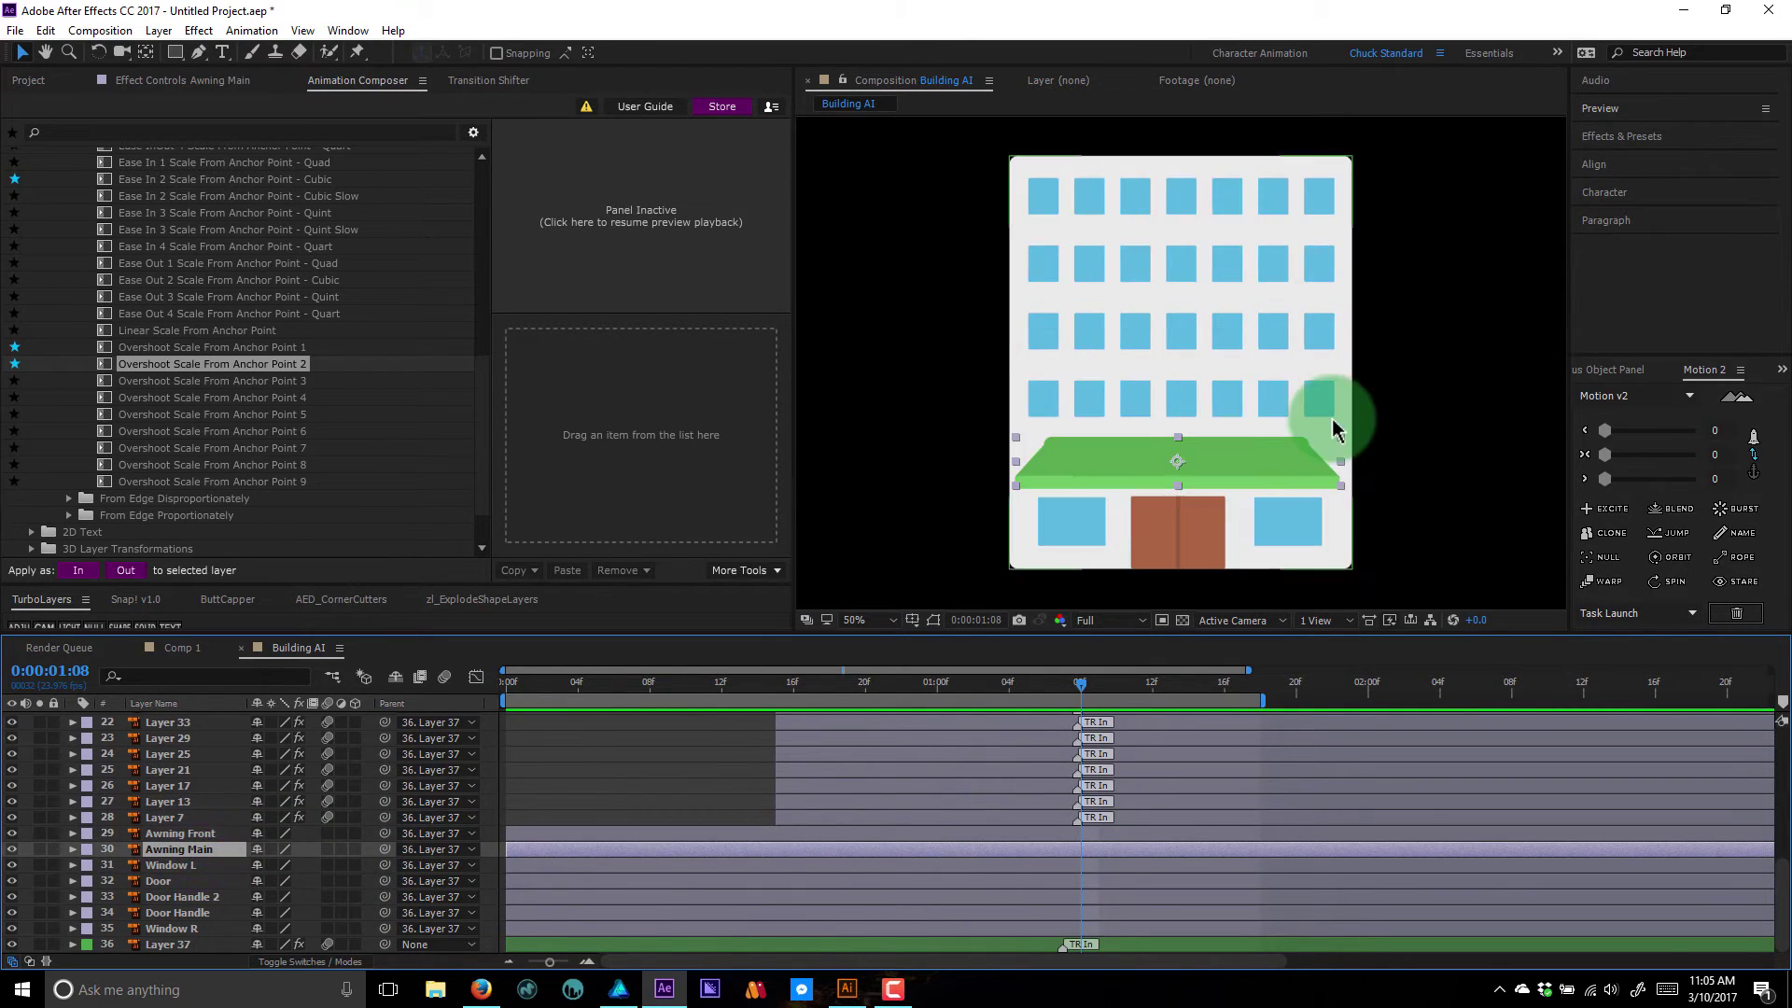
{"action": "left_click_drag", "start_coordinate": [1138, 502], "coordinate": [1139, 382]}
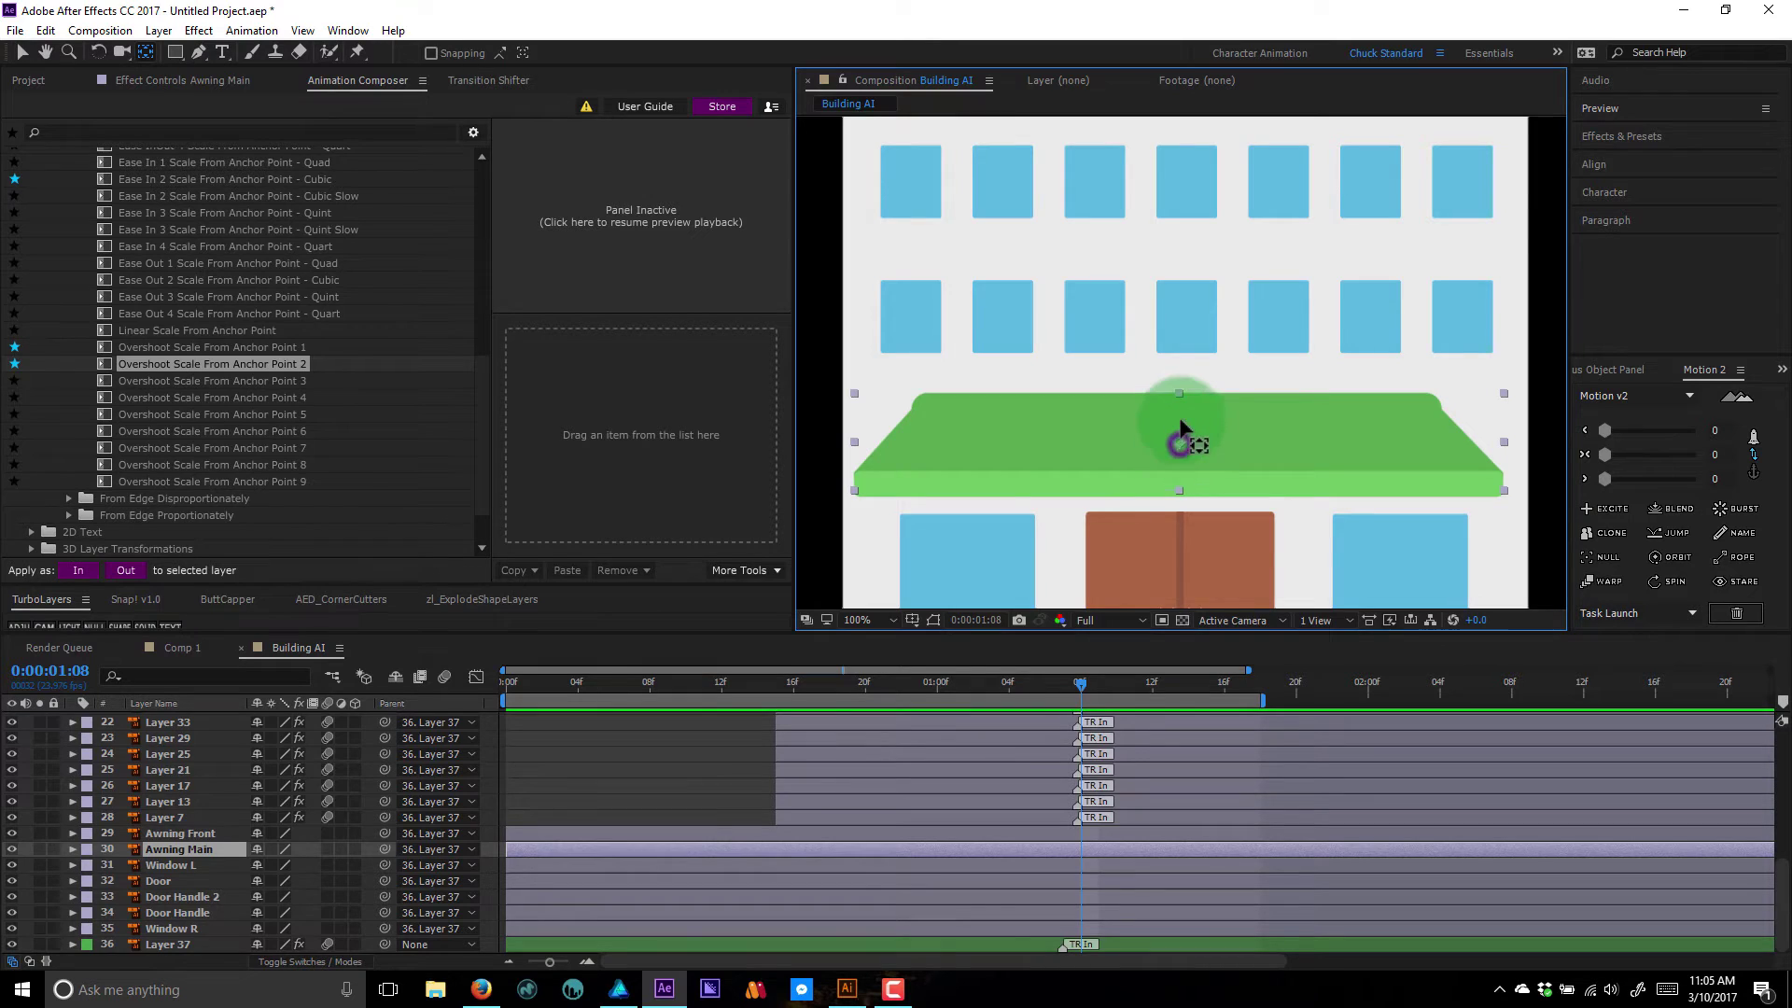
{"action": "left_click_drag", "start_coordinate": [1181, 422], "coordinate": [1177, 396]}
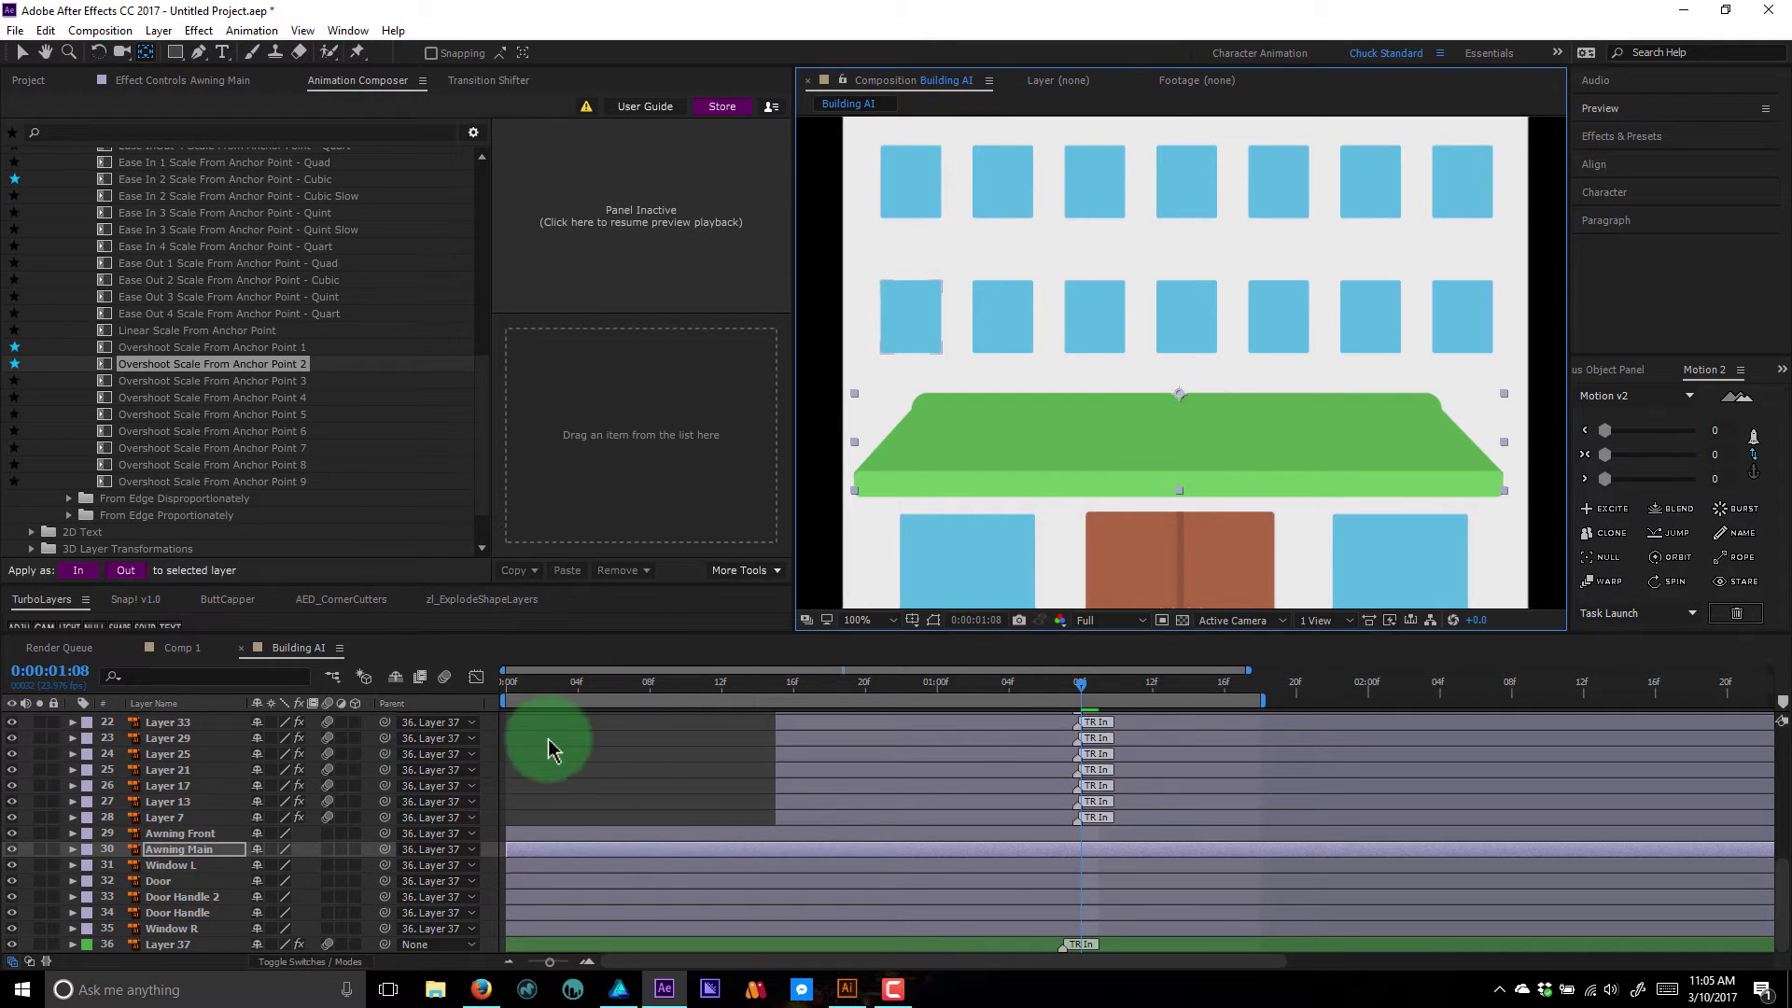
- Copy all Animation Composer presets from Layer 37 and paste them onto the Awning Main layer
{"action": "scroll", "coordinate": [280, 381], "scroll_direction": "up", "scroll_amount": 6}
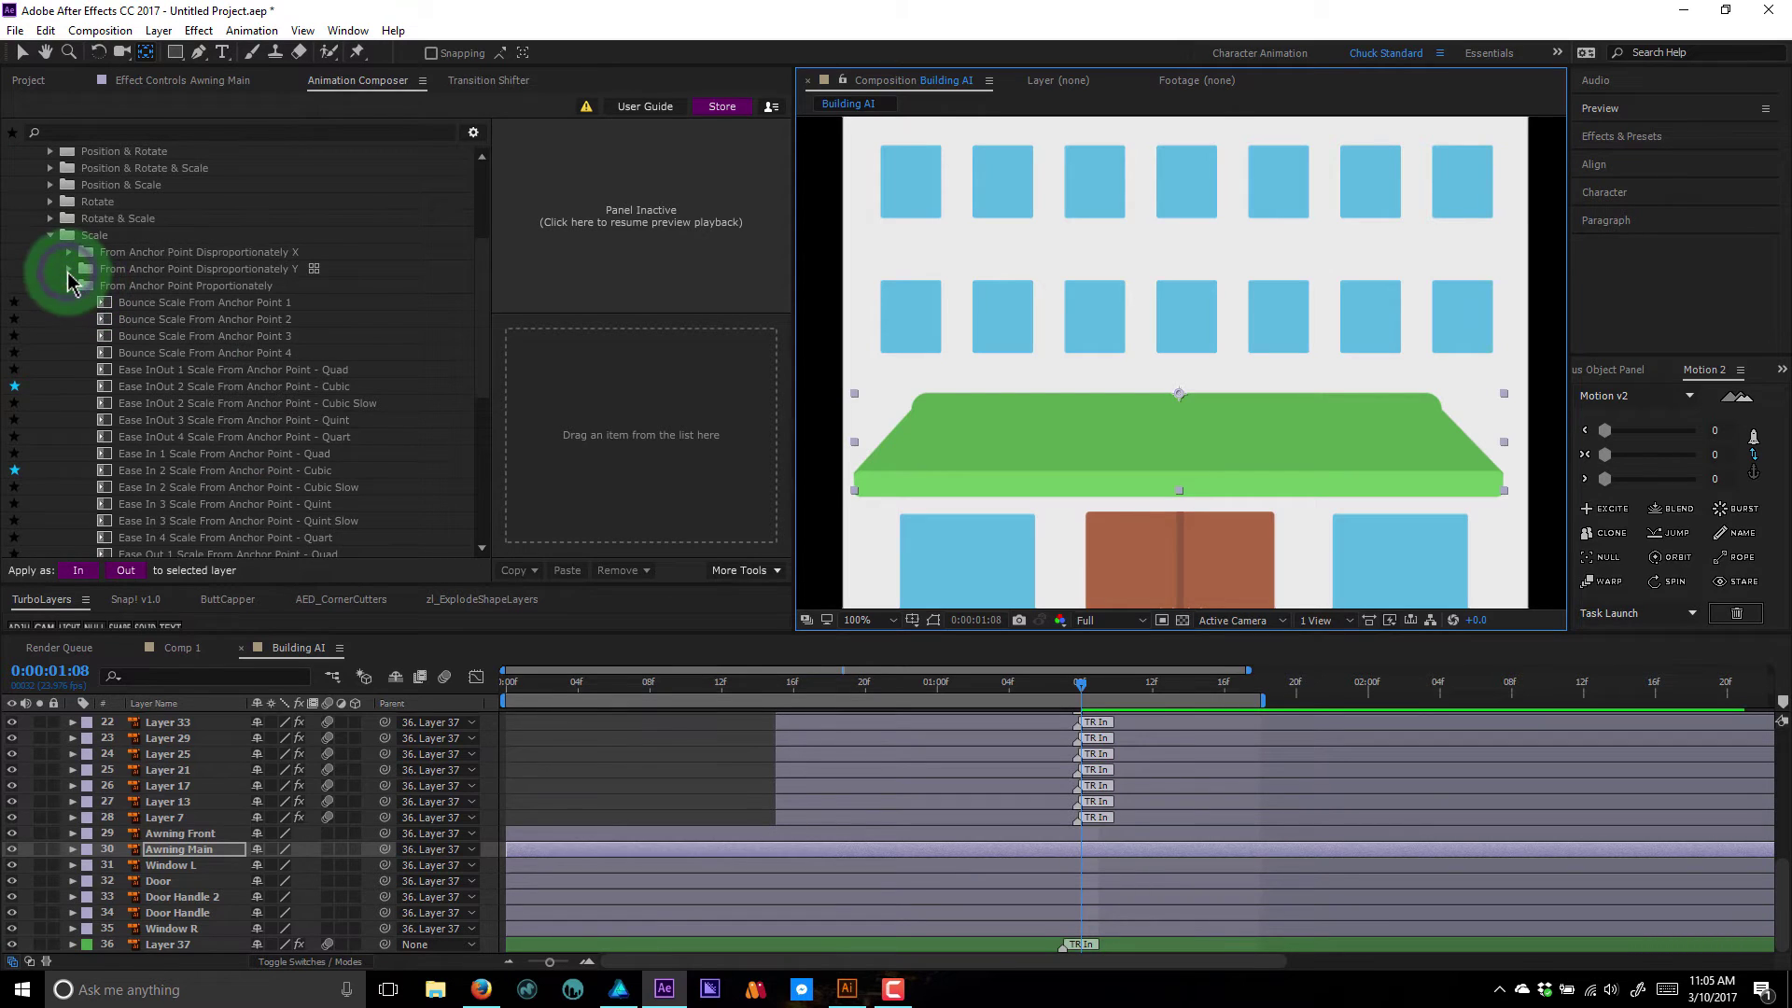
{"action": "left_click", "coordinate": [69, 271]}
{"action": "scroll", "coordinate": [289, 388], "scroll_direction": "down", "scroll_amount": 10}
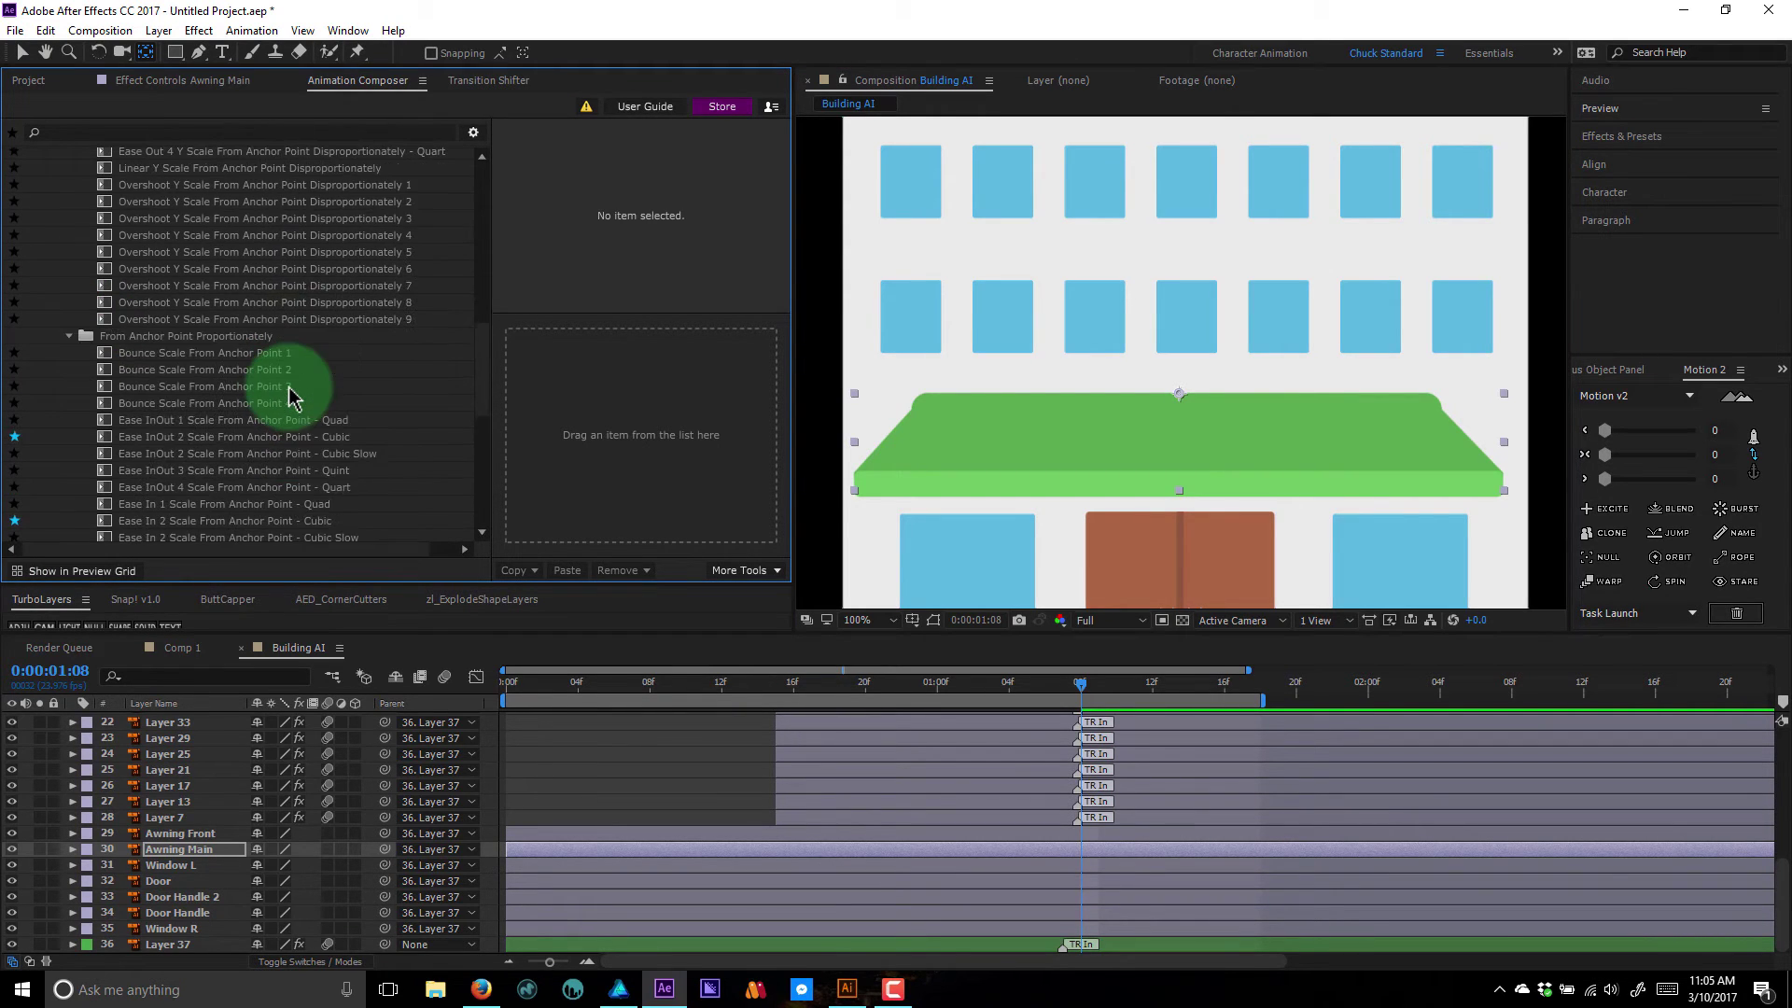
{"action": "scroll", "coordinate": [291, 390], "scroll_direction": "up", "scroll_amount": 4}
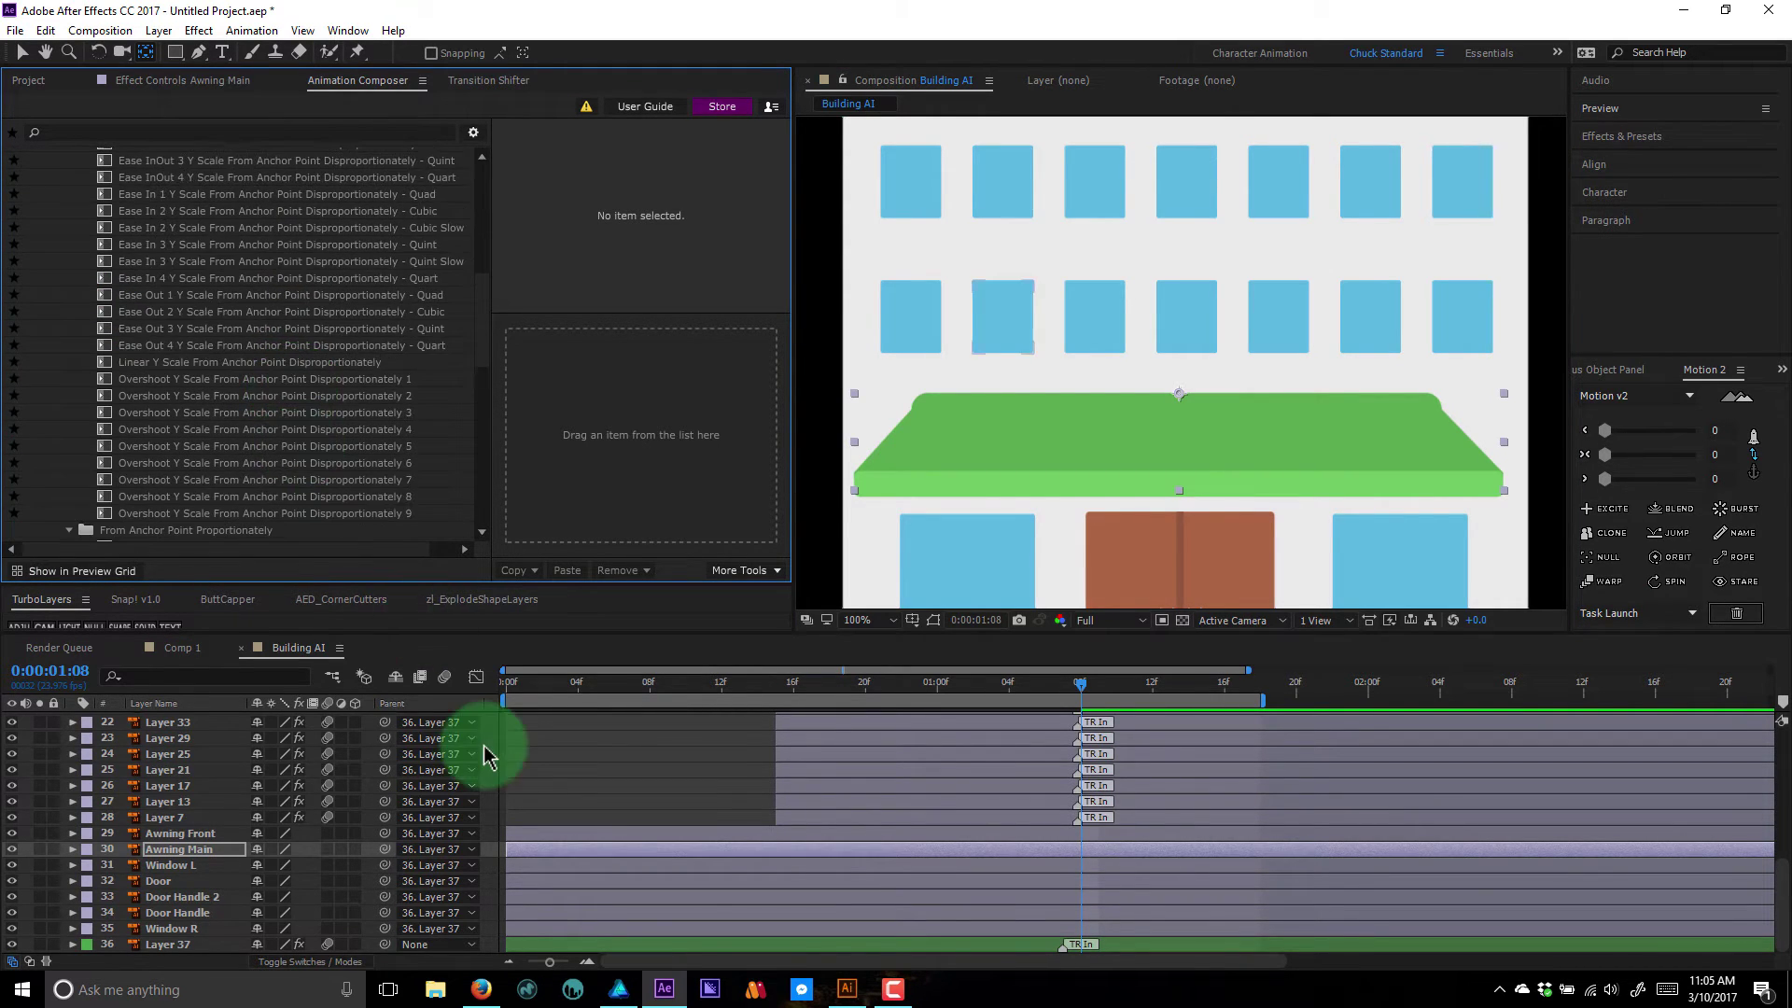
{"action": "left_click", "coordinate": [186, 945]}
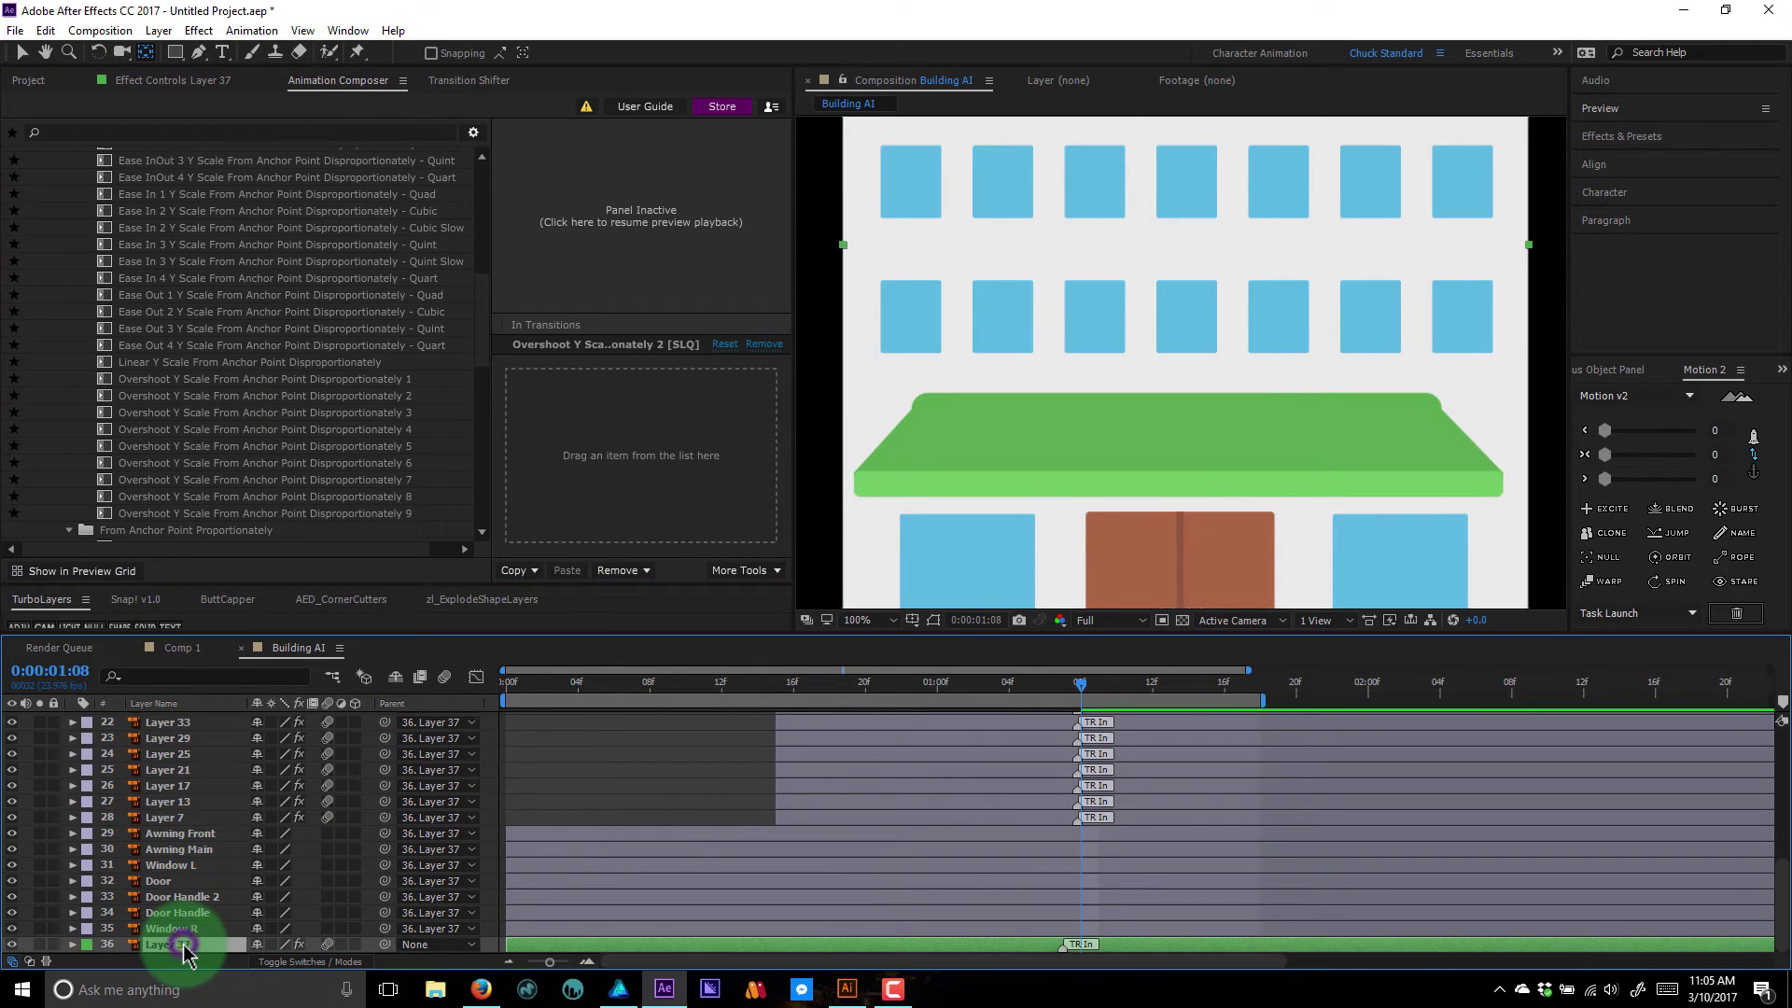
{"action": "left_click", "coordinate": [529, 571]}
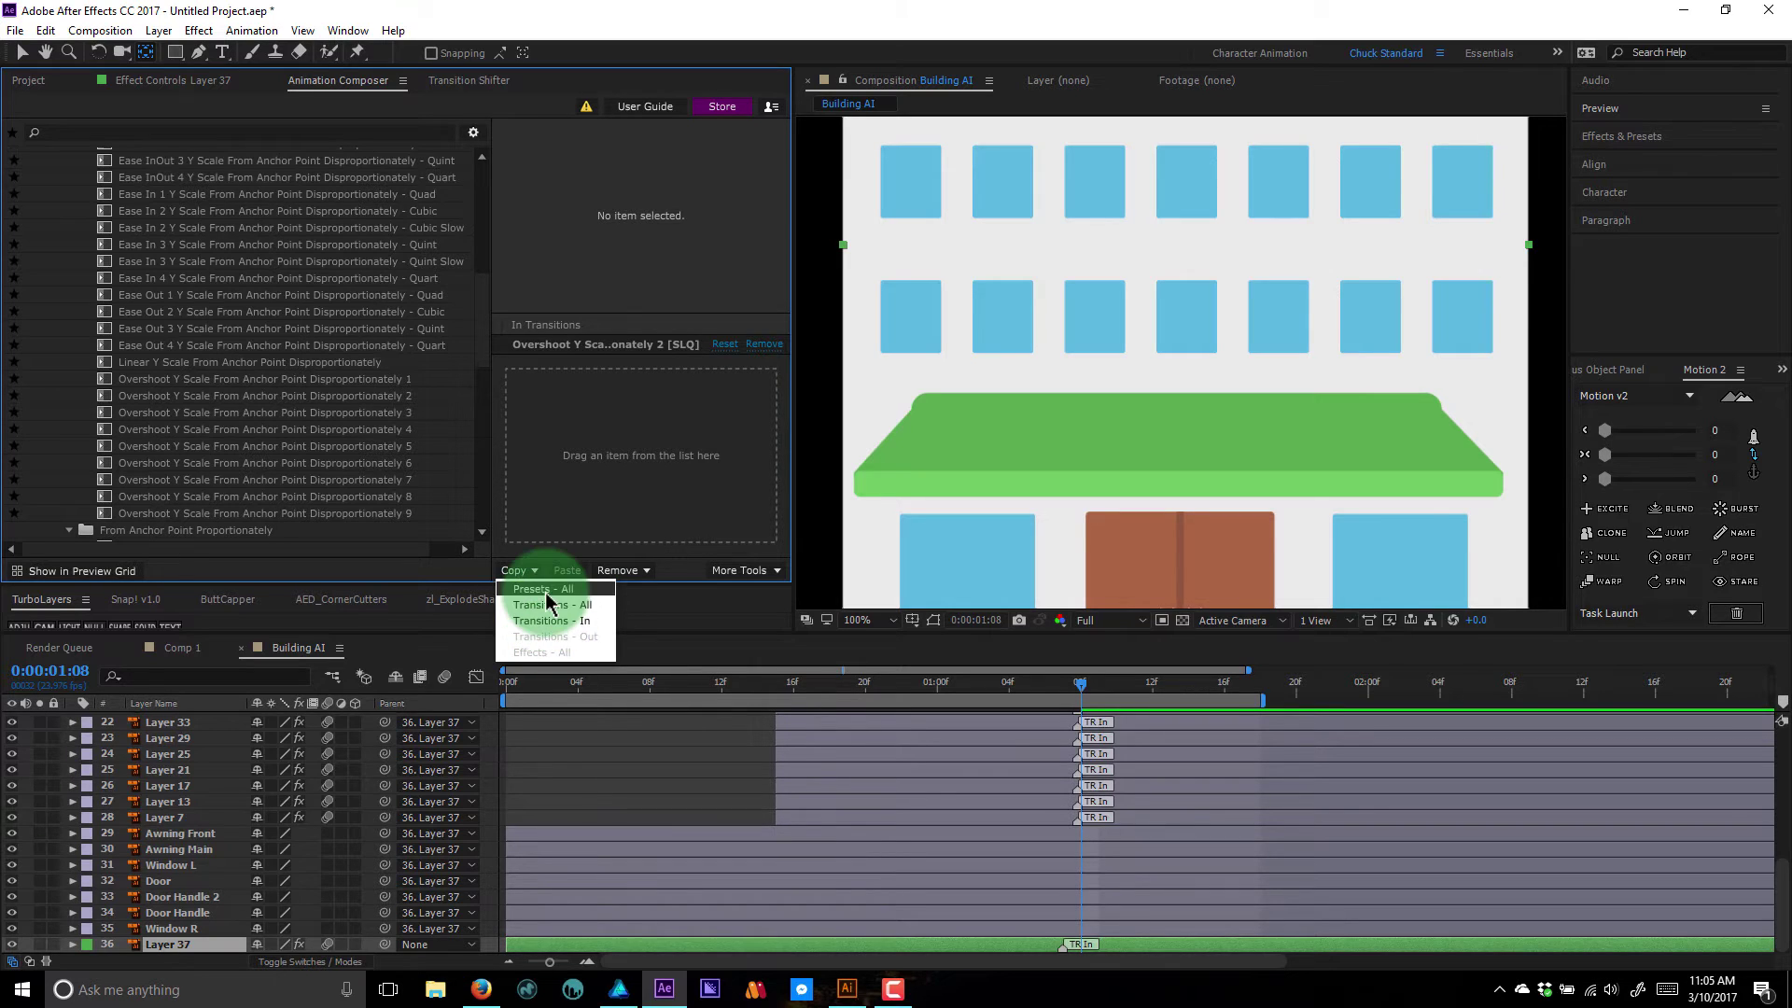
{"action": "left_click", "coordinate": [558, 590]}
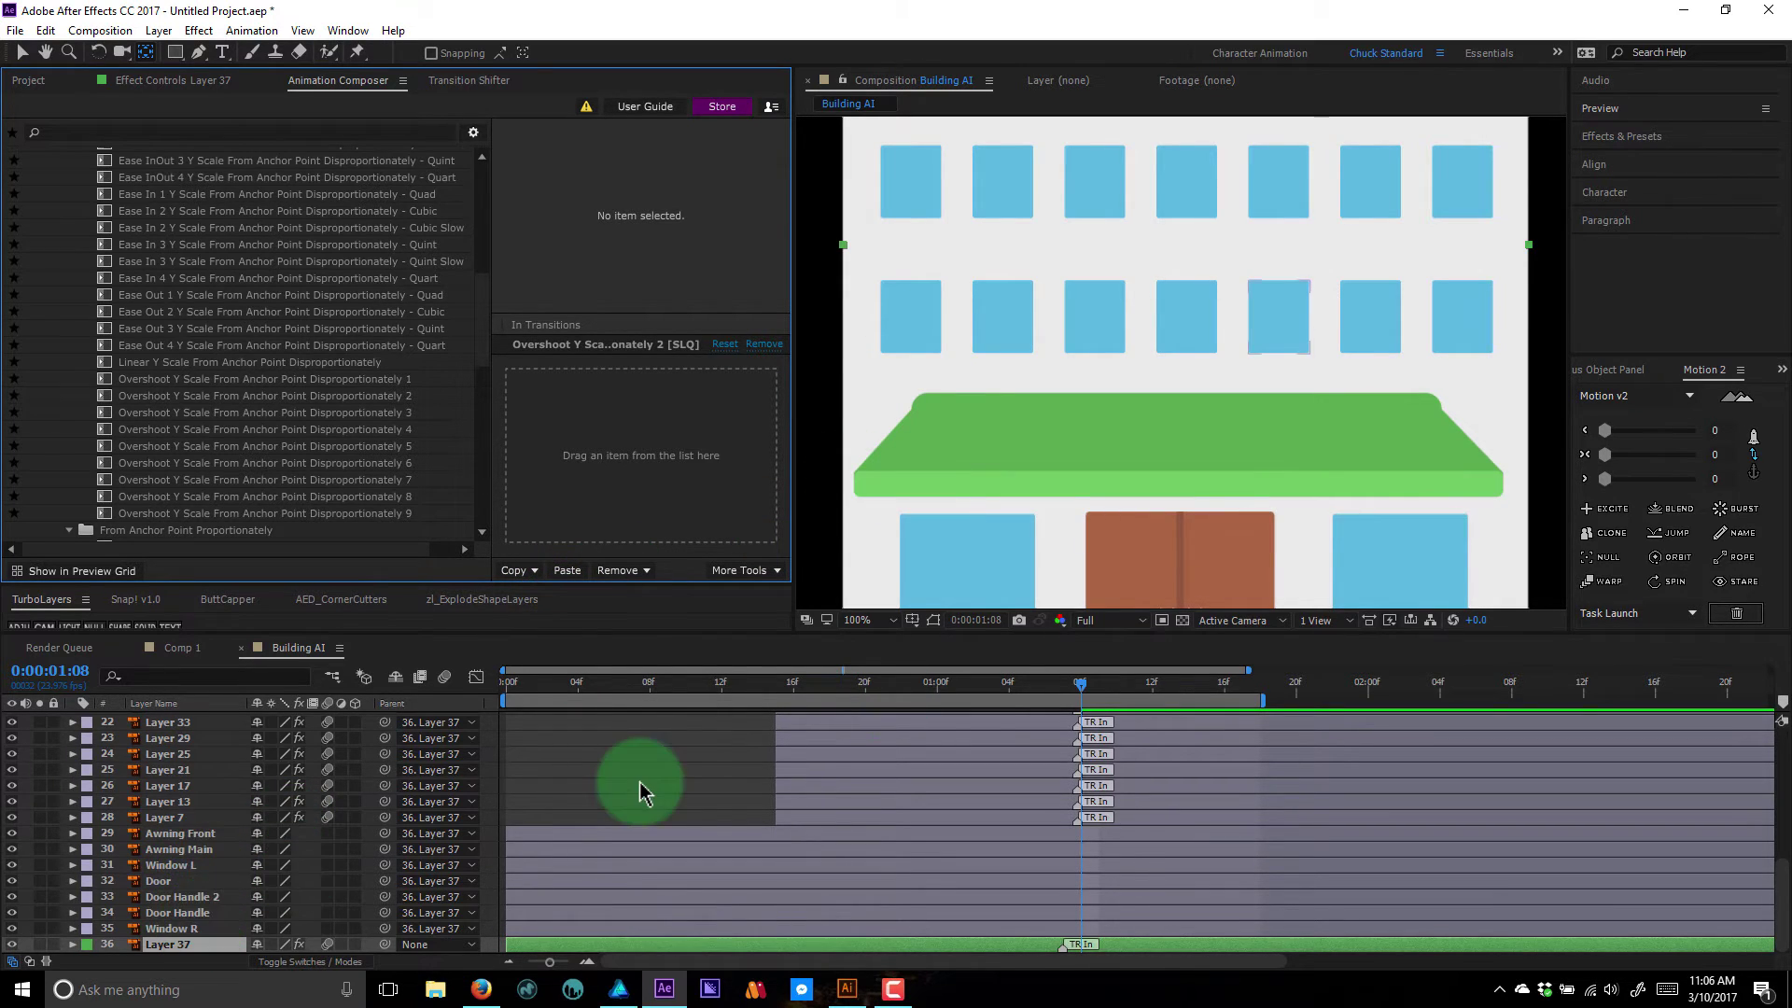
{"action": "left_click", "coordinate": [208, 850]}
{"action": "left_click", "coordinate": [566, 572]}
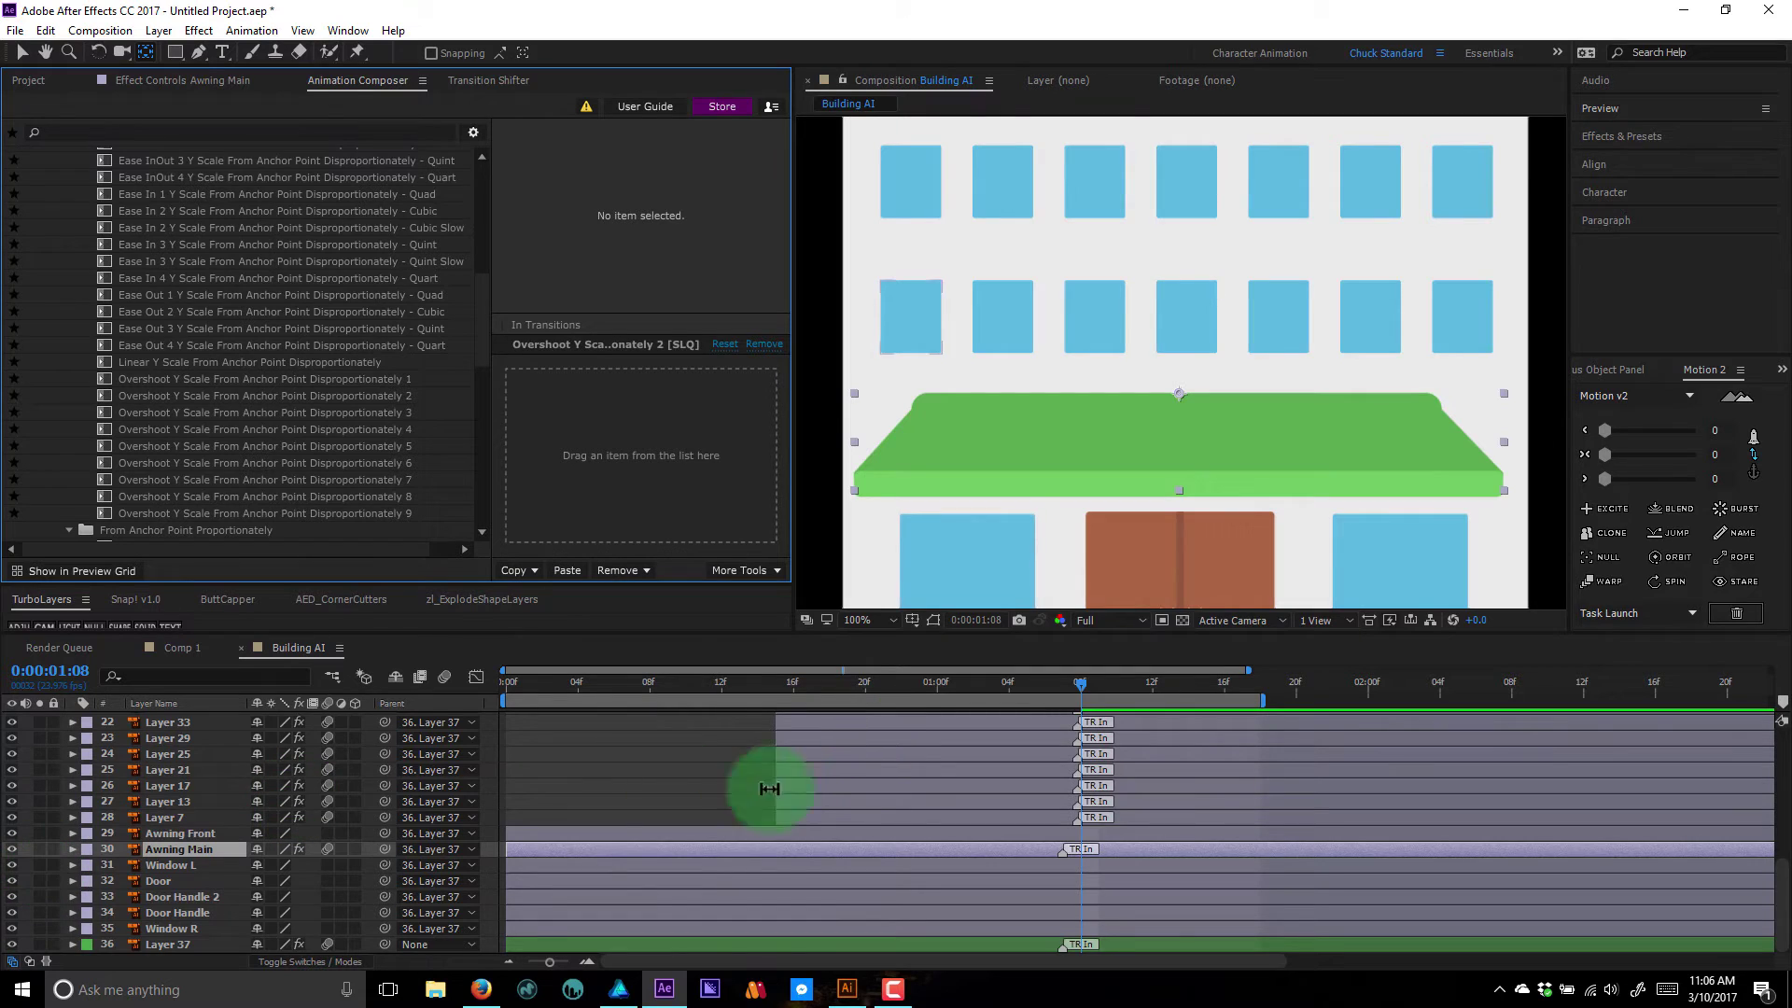
- Delay the Awning Main layer to start at about 1:05 and scrub through its unfolding up to 2:15
{"action": "left_click_drag", "start_coordinate": [574, 850], "coordinate": [1094, 845]}
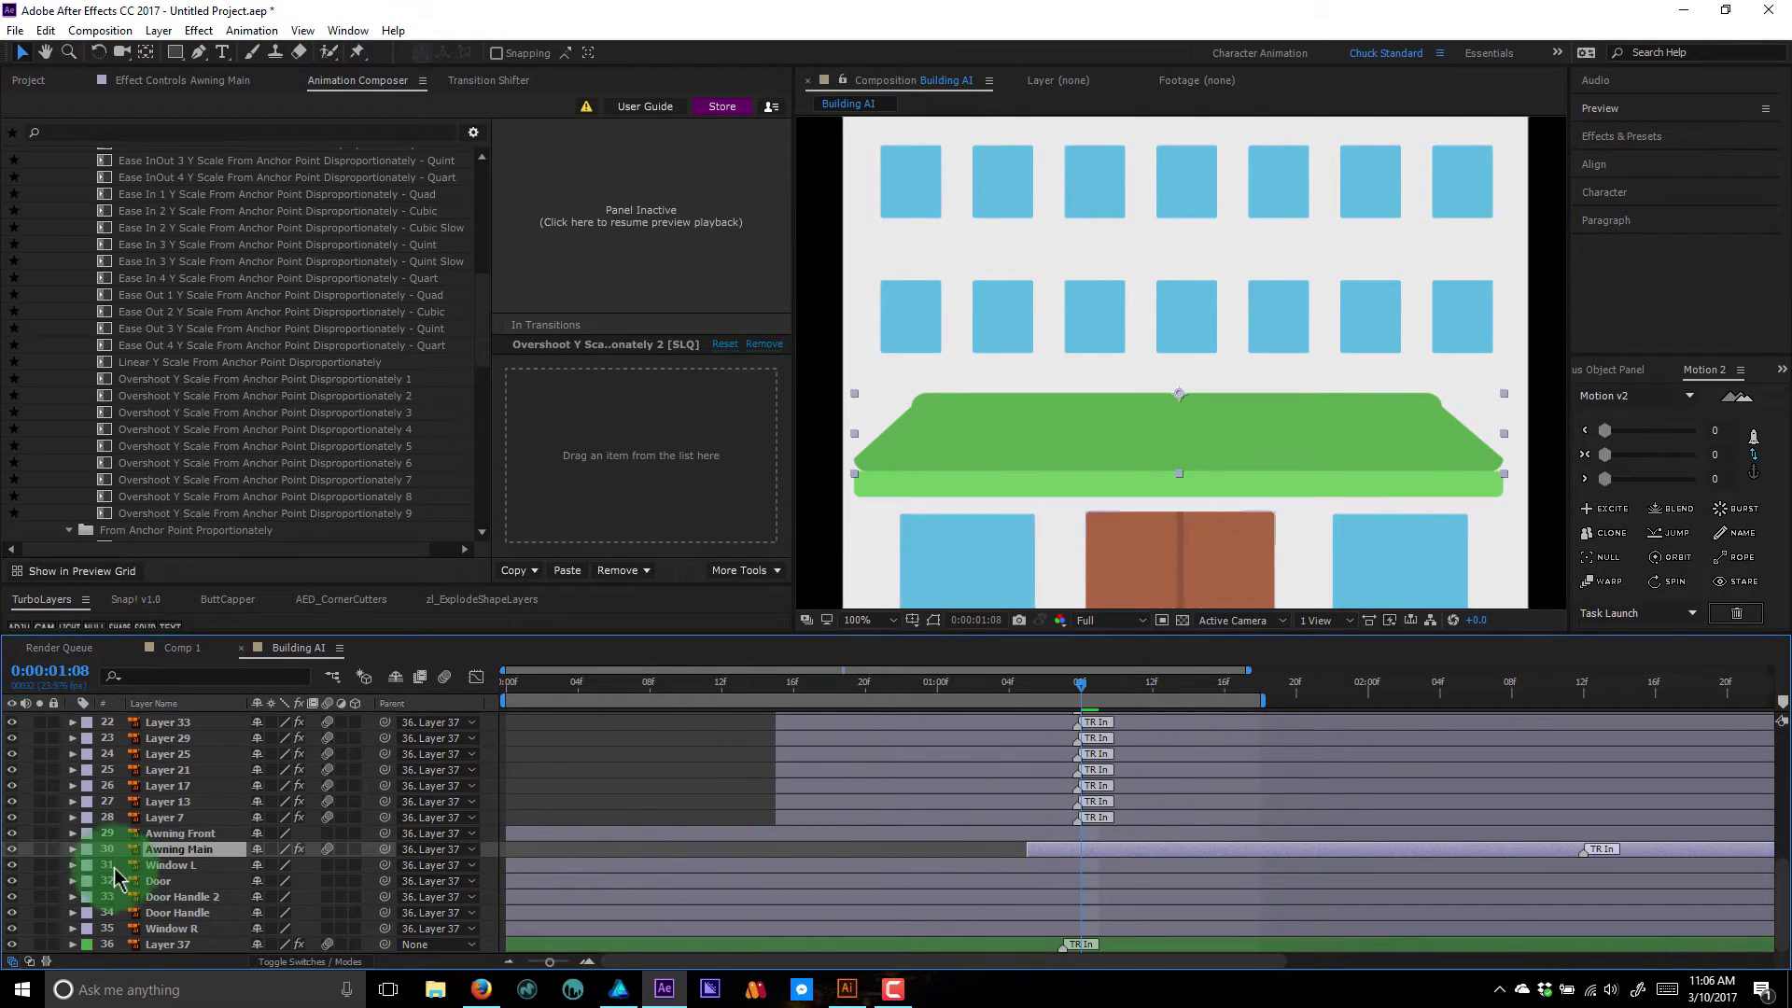
{"action": "left_click_drag", "start_coordinate": [1065, 696], "coordinate": [1459, 700]}
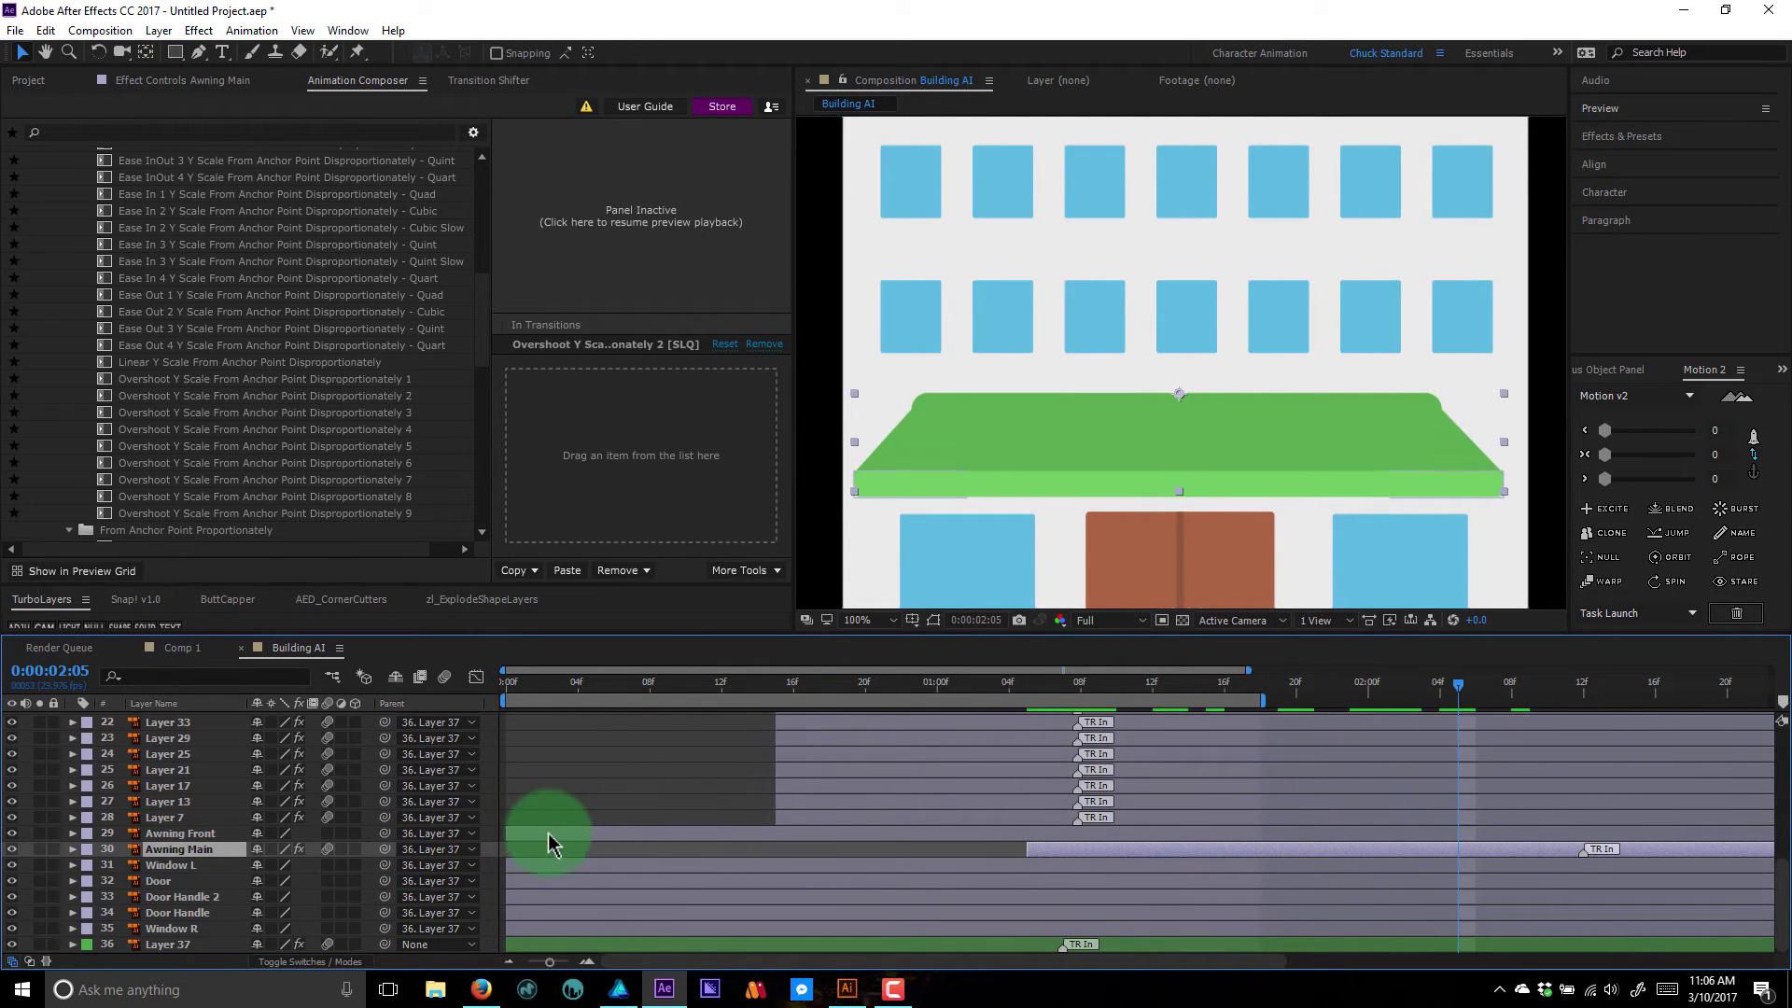
{"action": "left_click", "coordinate": [1638, 692]}
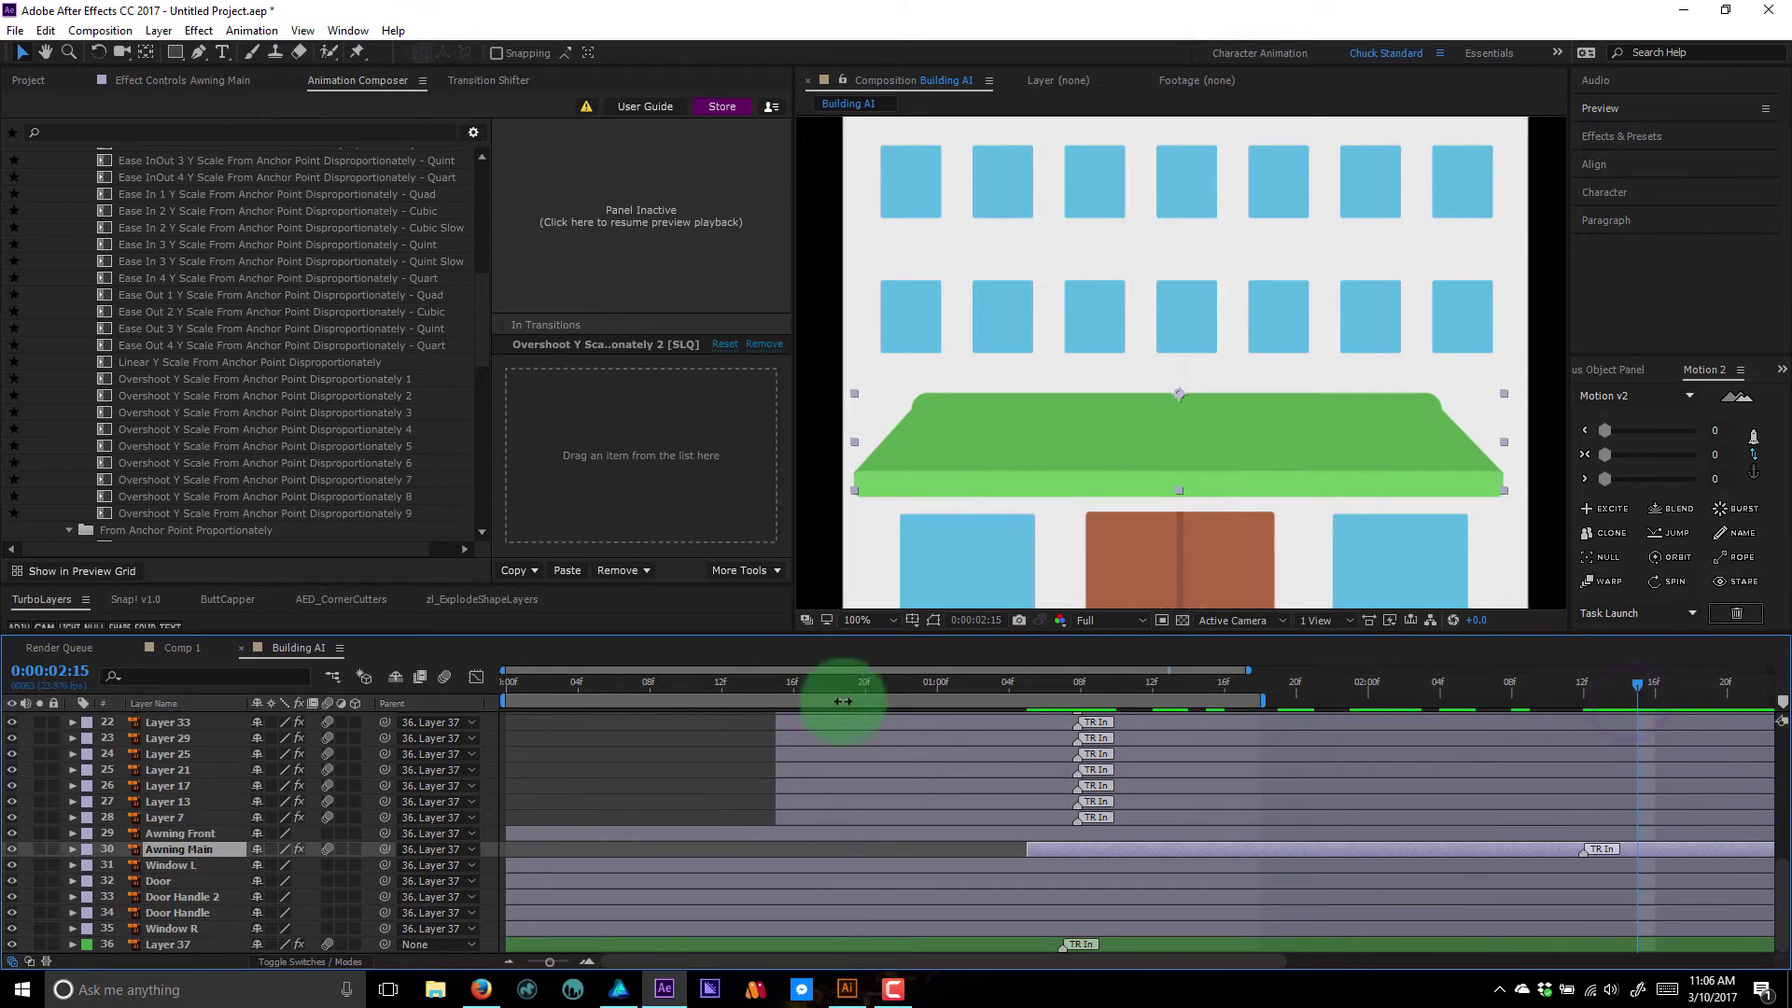
- Parent Awning Front to Awning Main, scrub back to 2:04 and shift both awning layers to start together at about frame 21
{"action": "left_click", "coordinate": [203, 837]}
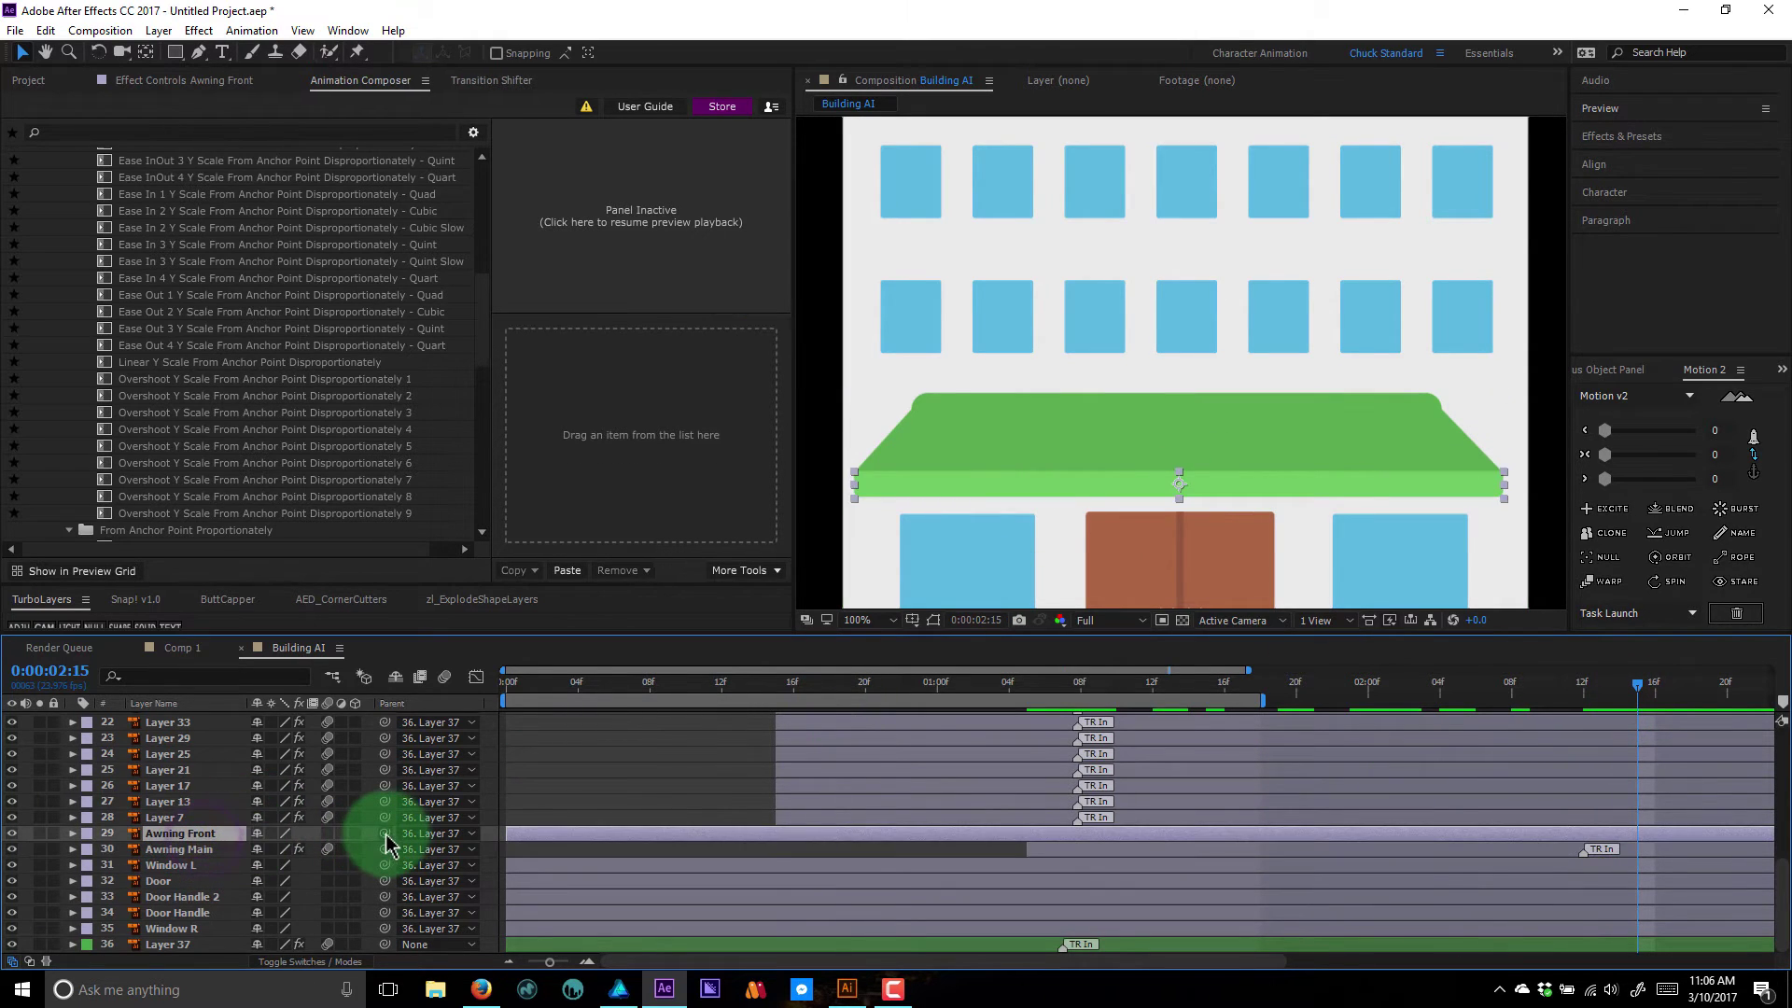
{"action": "left_click_drag", "start_coordinate": [386, 834], "coordinate": [218, 851]}
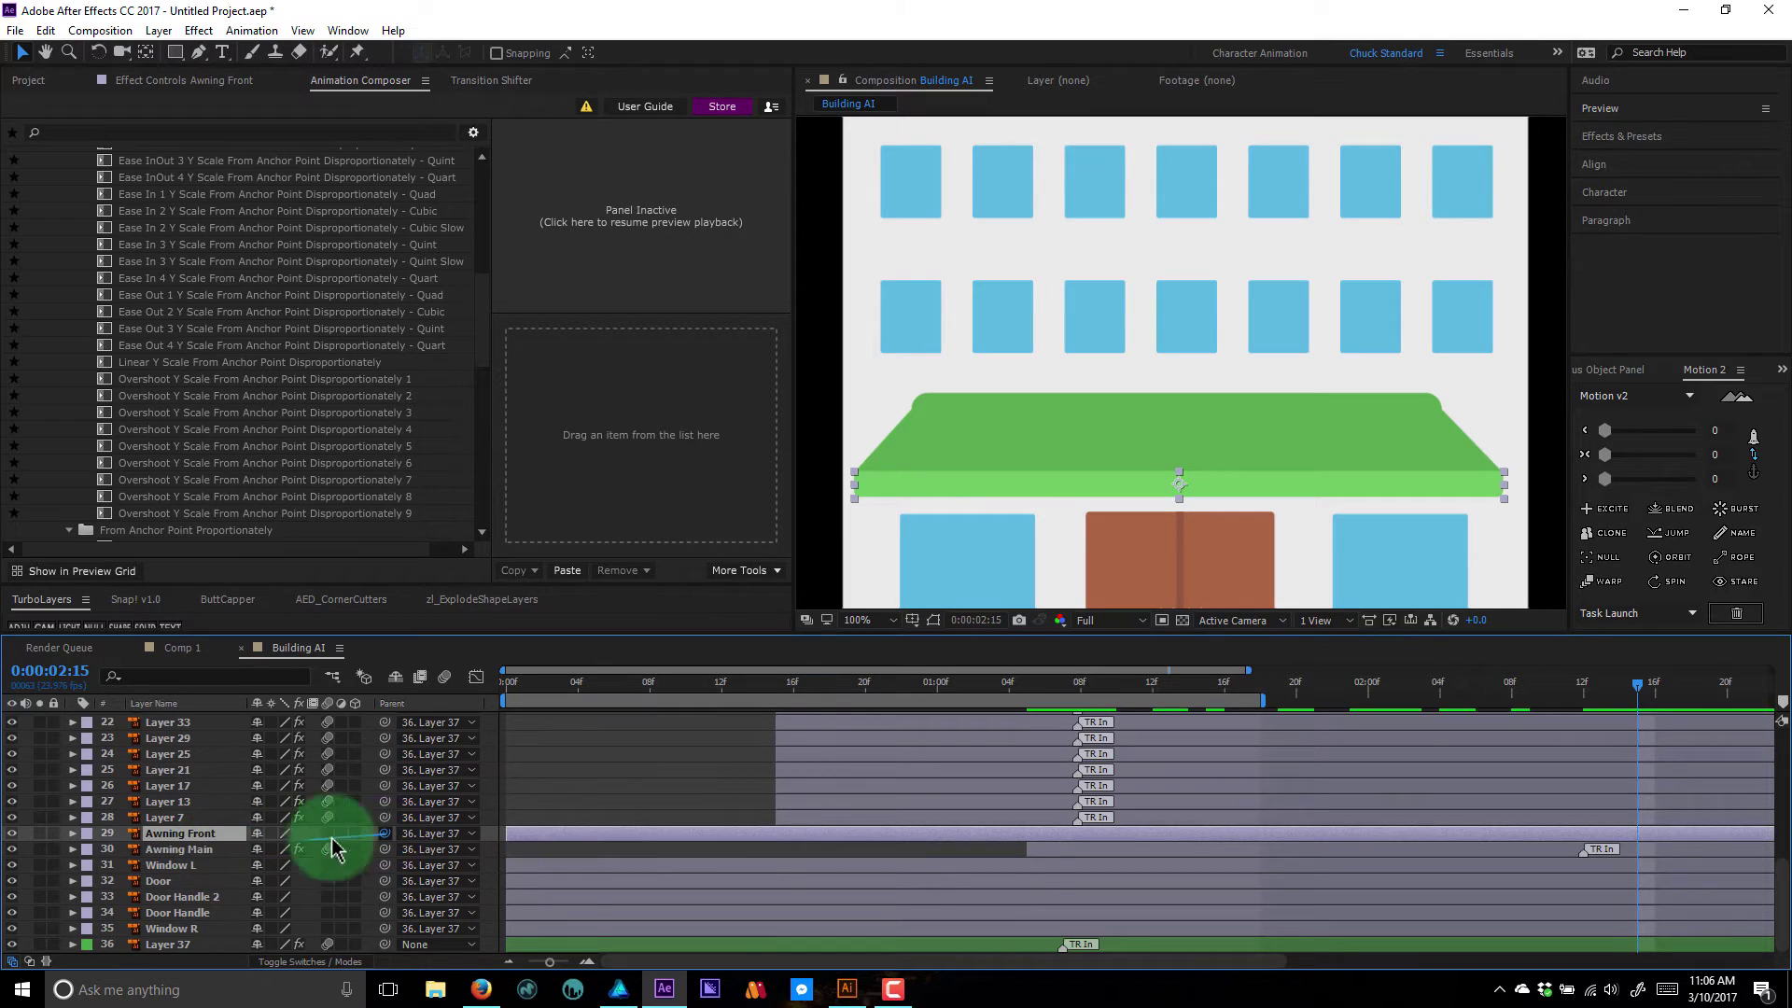
{"action": "left_click_drag", "start_coordinate": [392, 840], "coordinate": [208, 851]}
{"action": "left_click_drag", "start_coordinate": [1638, 685], "coordinate": [1440, 732]}
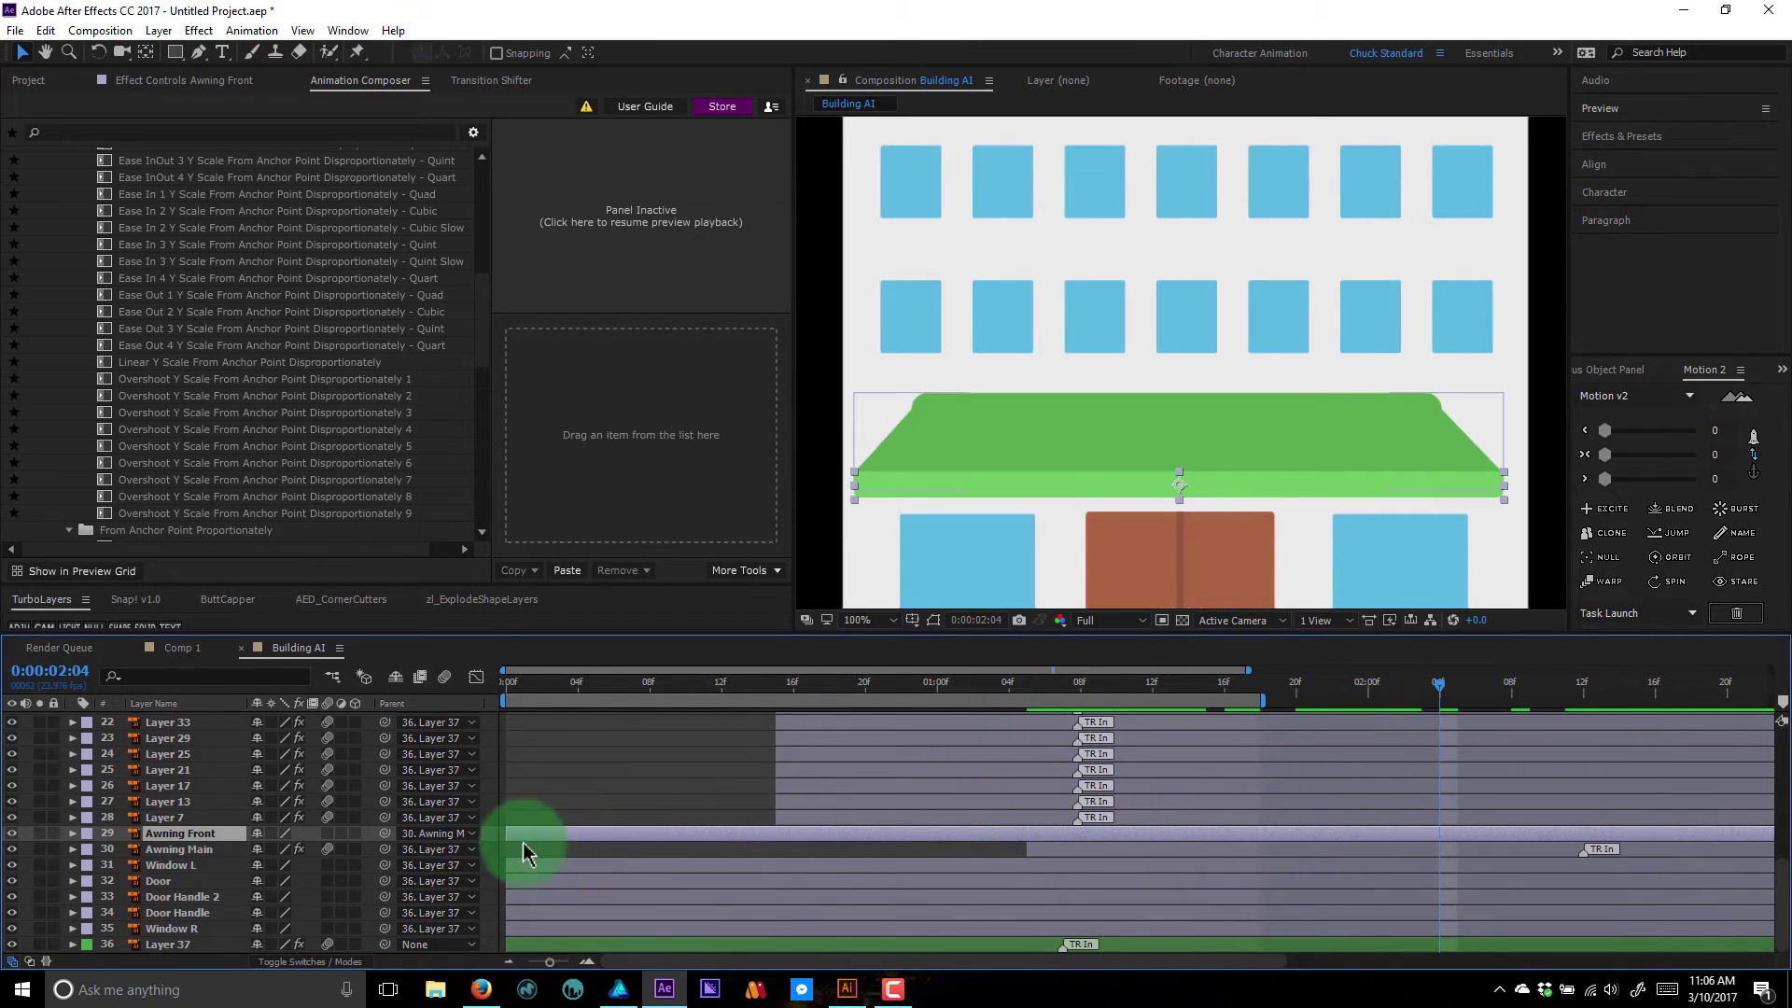
{"action": "mouse_move", "coordinate": [520, 833]}
{"action": "left_mouse_down"}
{"action": "mouse_move", "coordinate": [1051, 854]}
{"action": "mouse_move", "coordinate": [962, 849]}
{"action": "left_mouse_up"}
{"action": "left_click", "coordinate": [1106, 849], "text": "ctrl"}
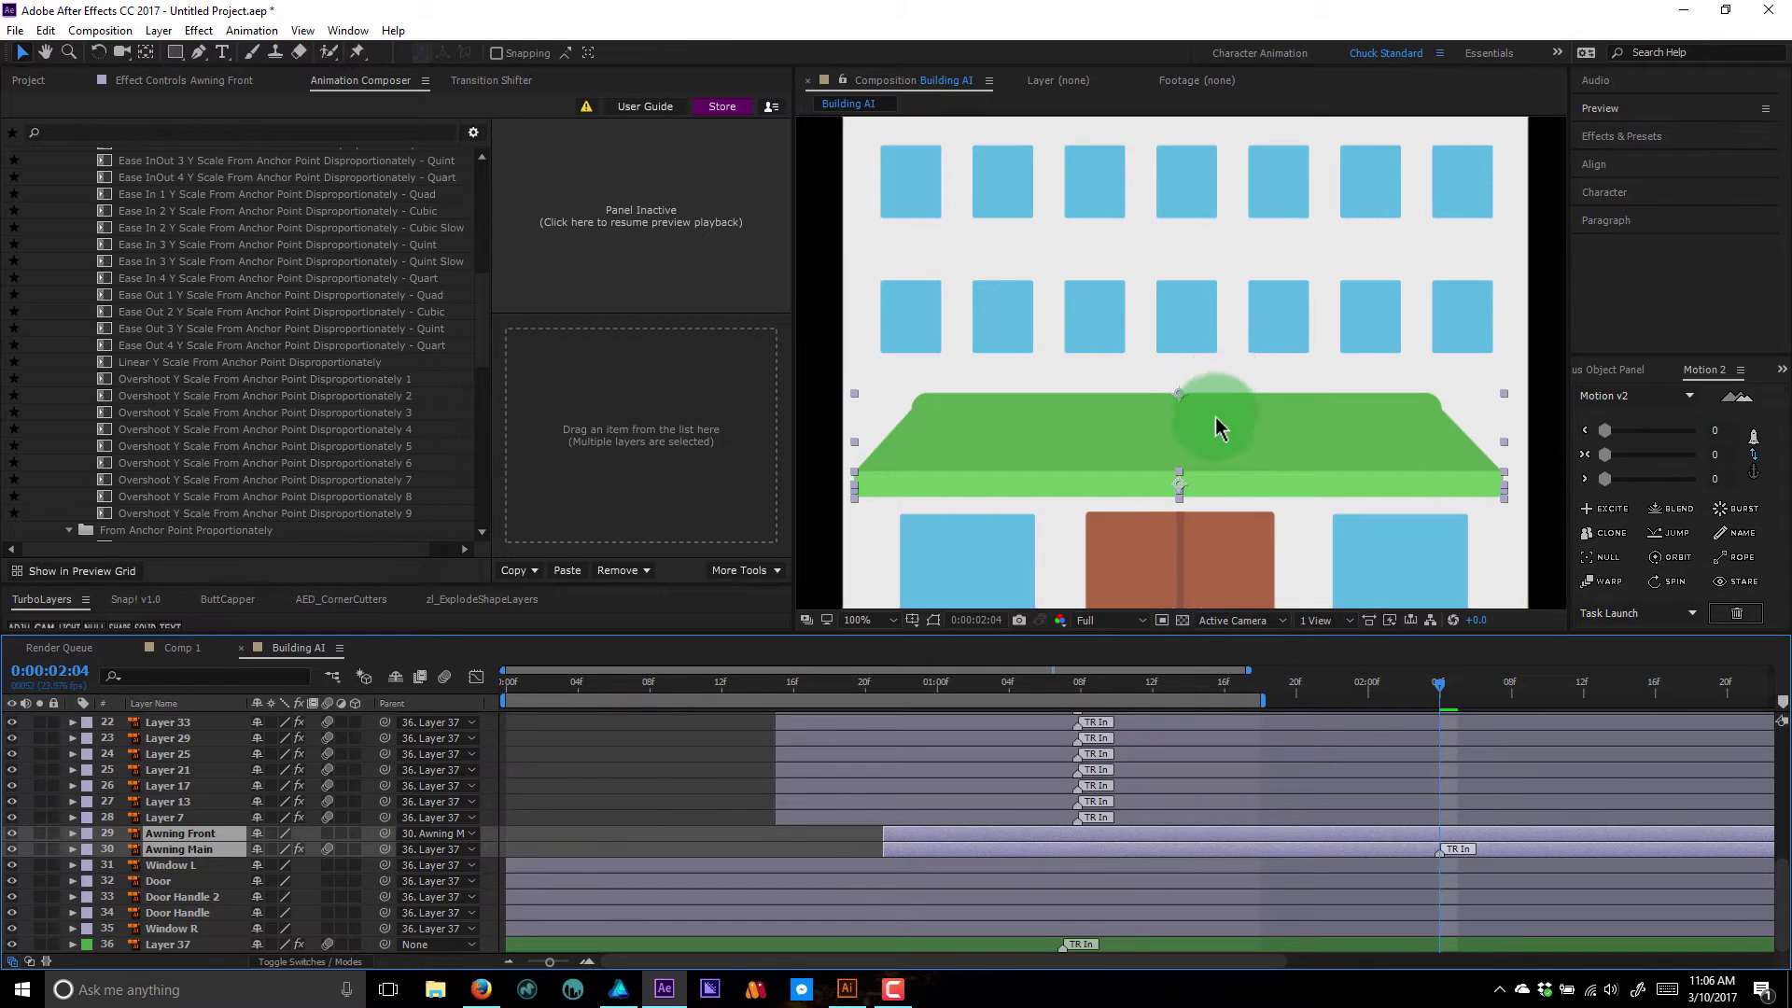
- Select the Window L layer and collapse the From Anchor Point Disproportionately Y presets to reach the proportional scale ones
{"action": "left_click_drag", "start_coordinate": [1205, 487], "coordinate": [1176, 342]}
{"action": "left_click", "coordinate": [953, 436]}
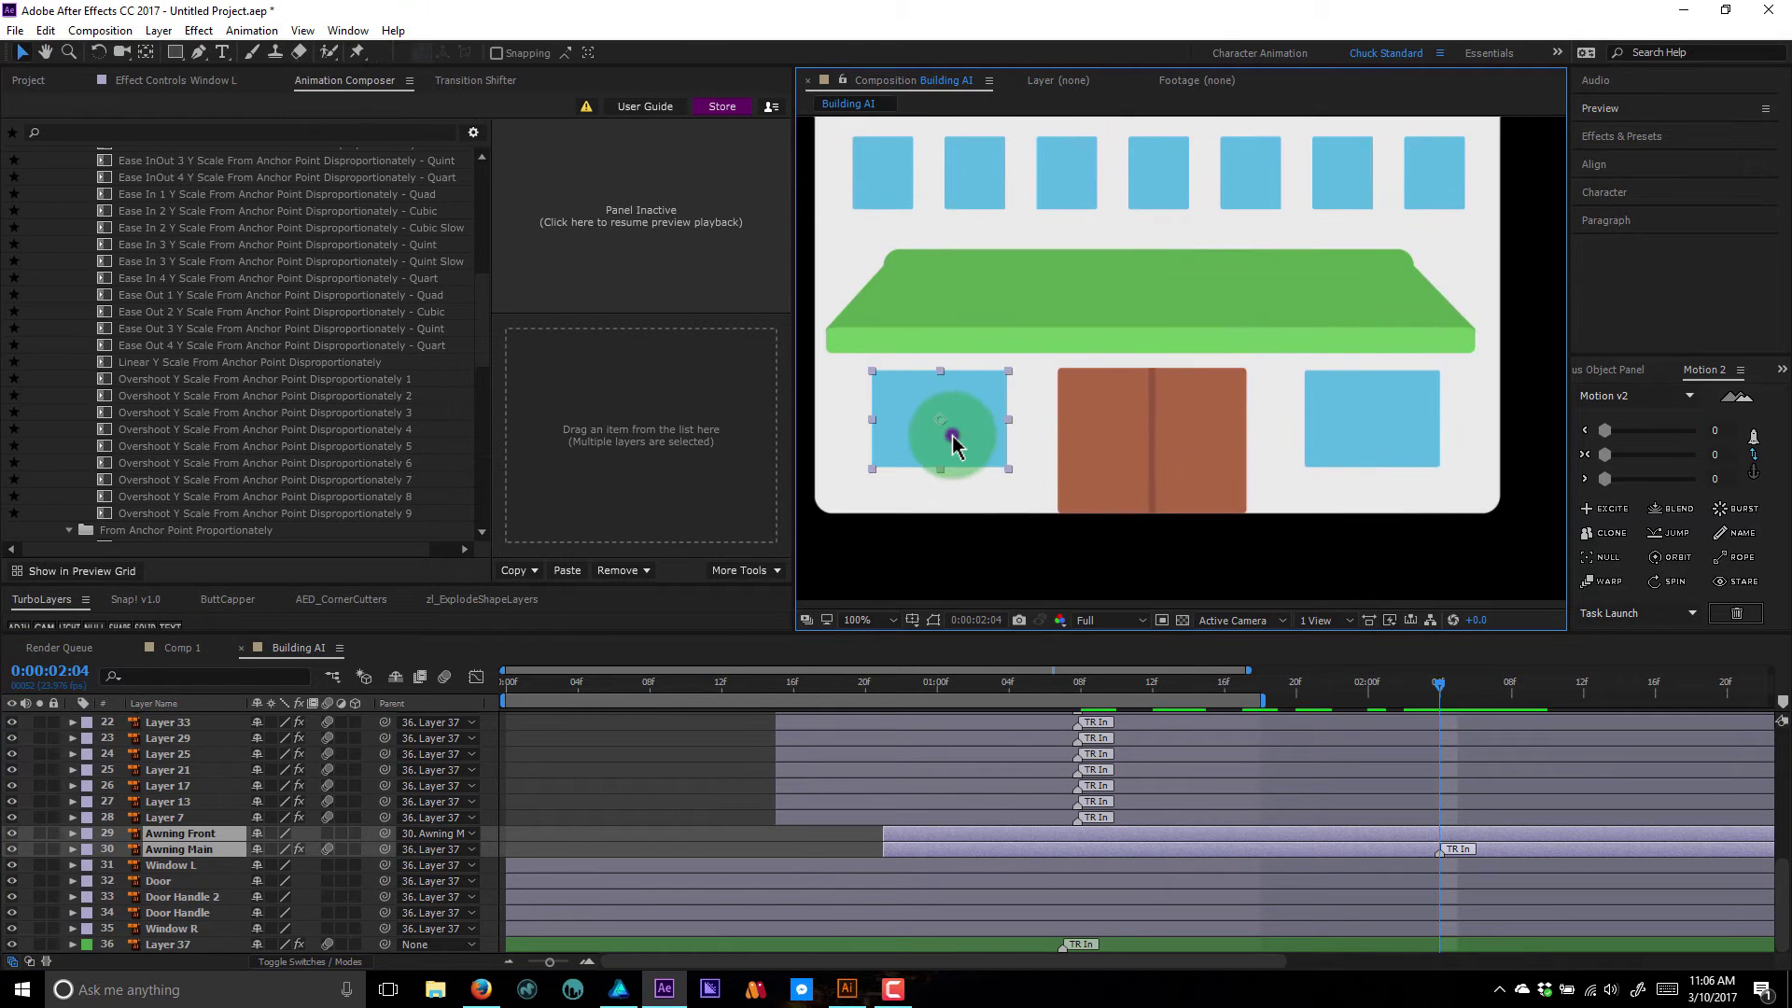
{"action": "scroll", "coordinate": [240, 349], "scroll_direction": "up", "scroll_amount": 7}
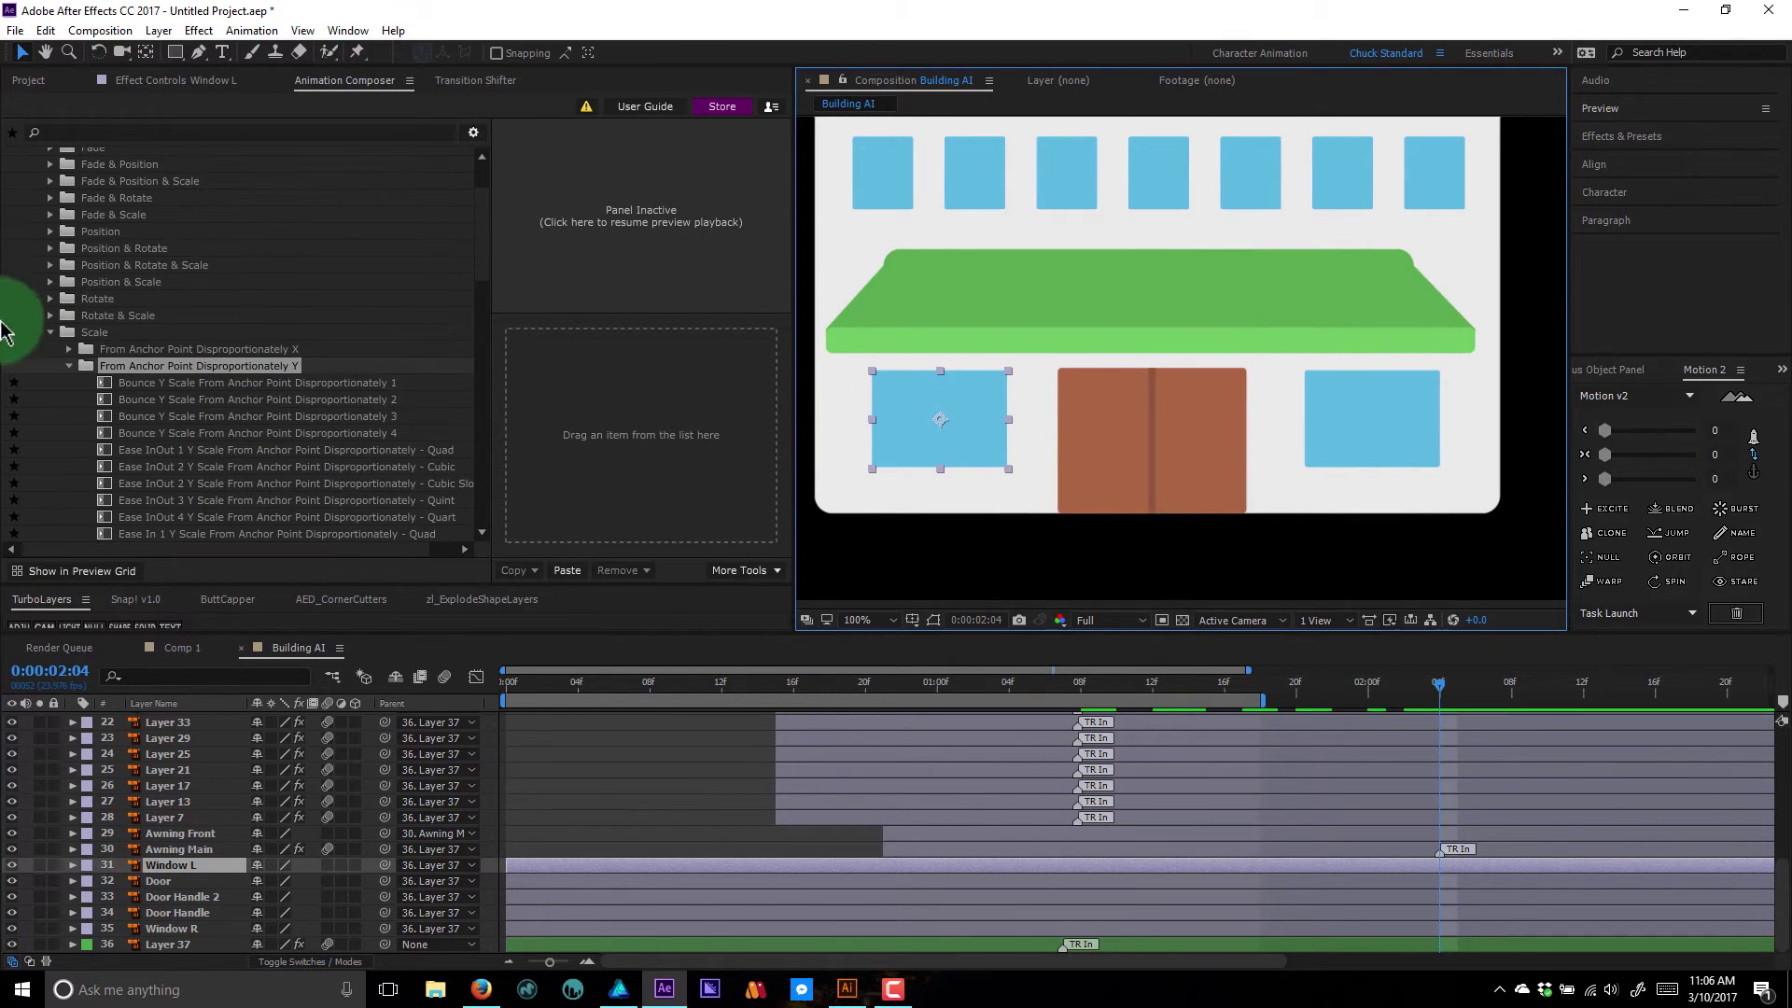
{"action": "left_click", "coordinate": [71, 367]}
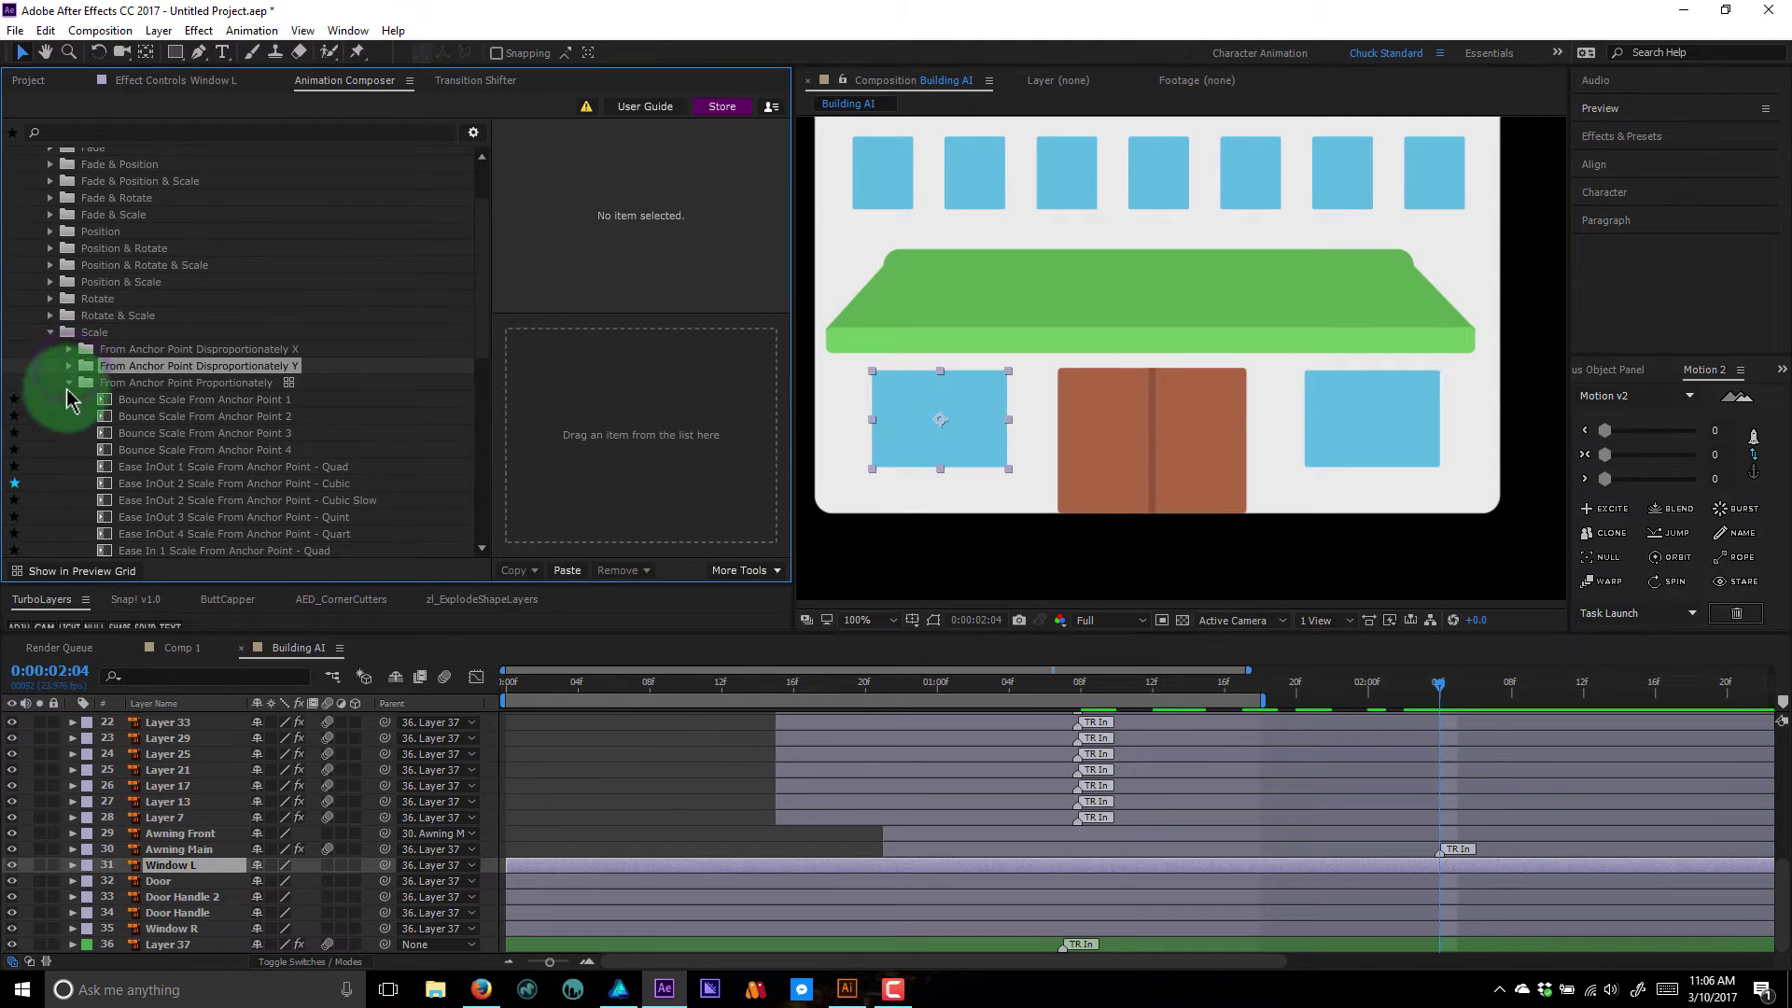
- Apply the Overshoot X Scale From Anchor Point Disproportionately 2 preset as an in transition to the Window L and Window R layers
{"action": "left_click", "coordinate": [69, 383]}
{"action": "left_click", "coordinate": [68, 396]}
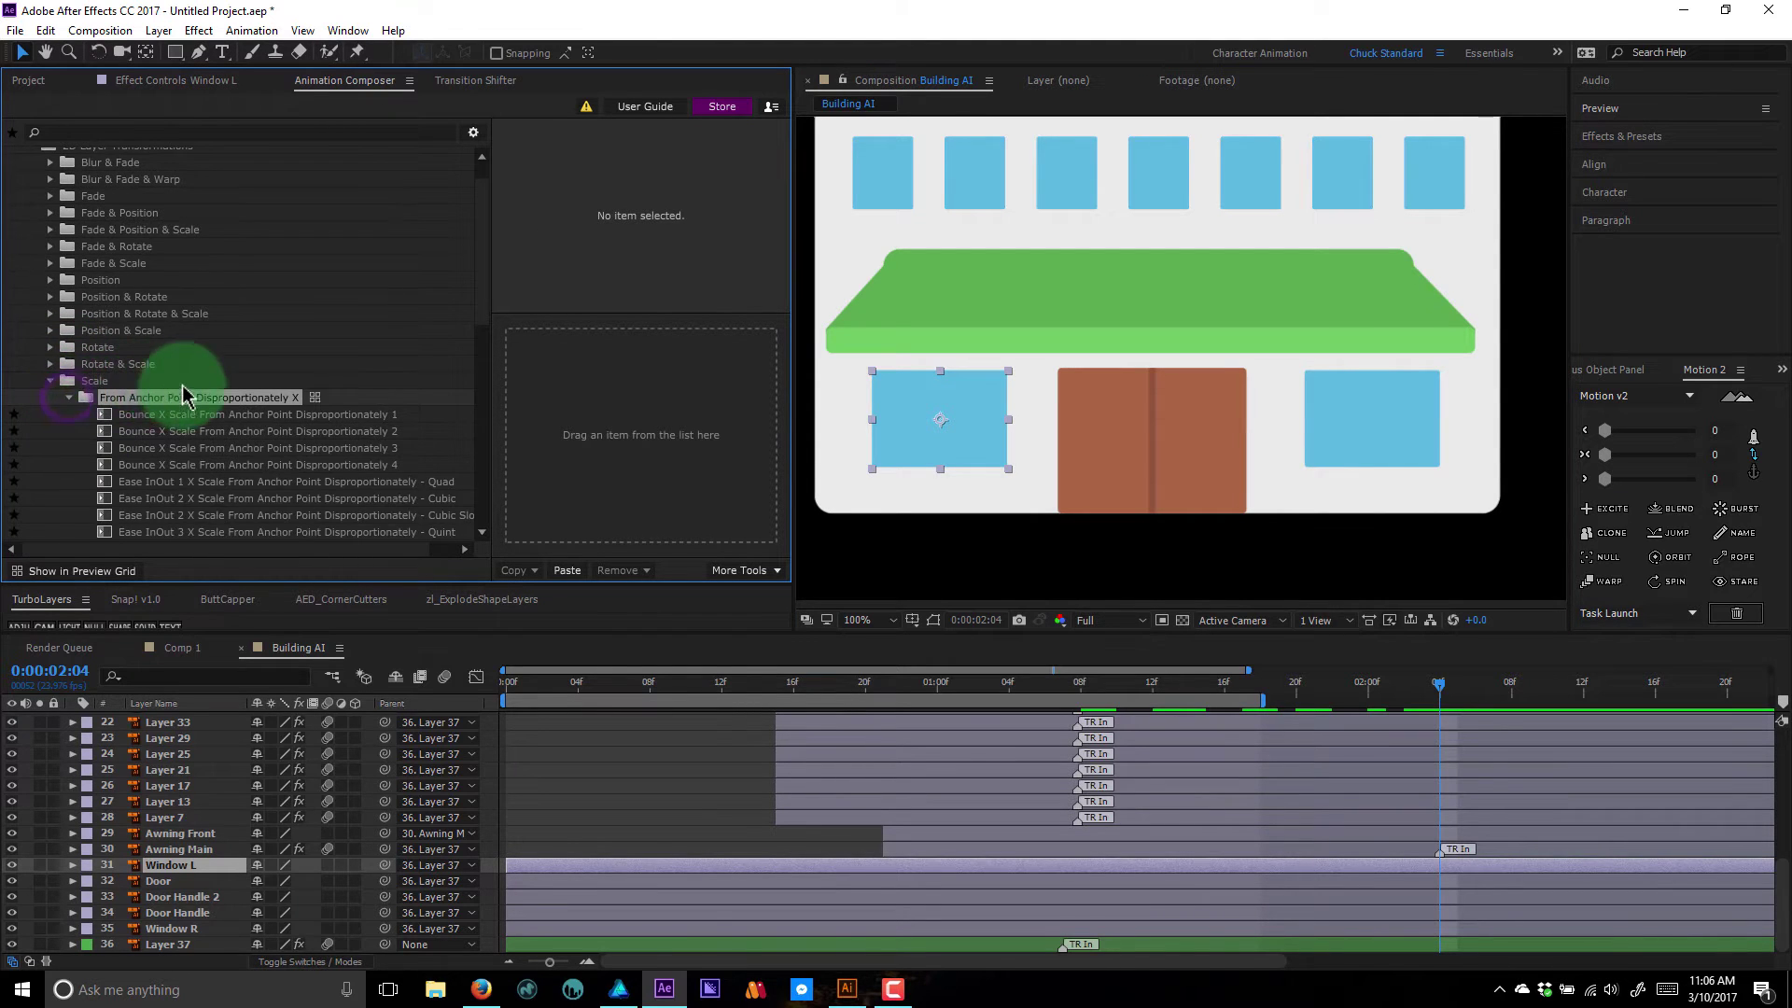
{"action": "scroll", "coordinate": [196, 392], "scroll_direction": "down", "scroll_amount": 6}
{"action": "scroll", "coordinate": [207, 392], "scroll_direction": "down", "scroll_amount": 2}
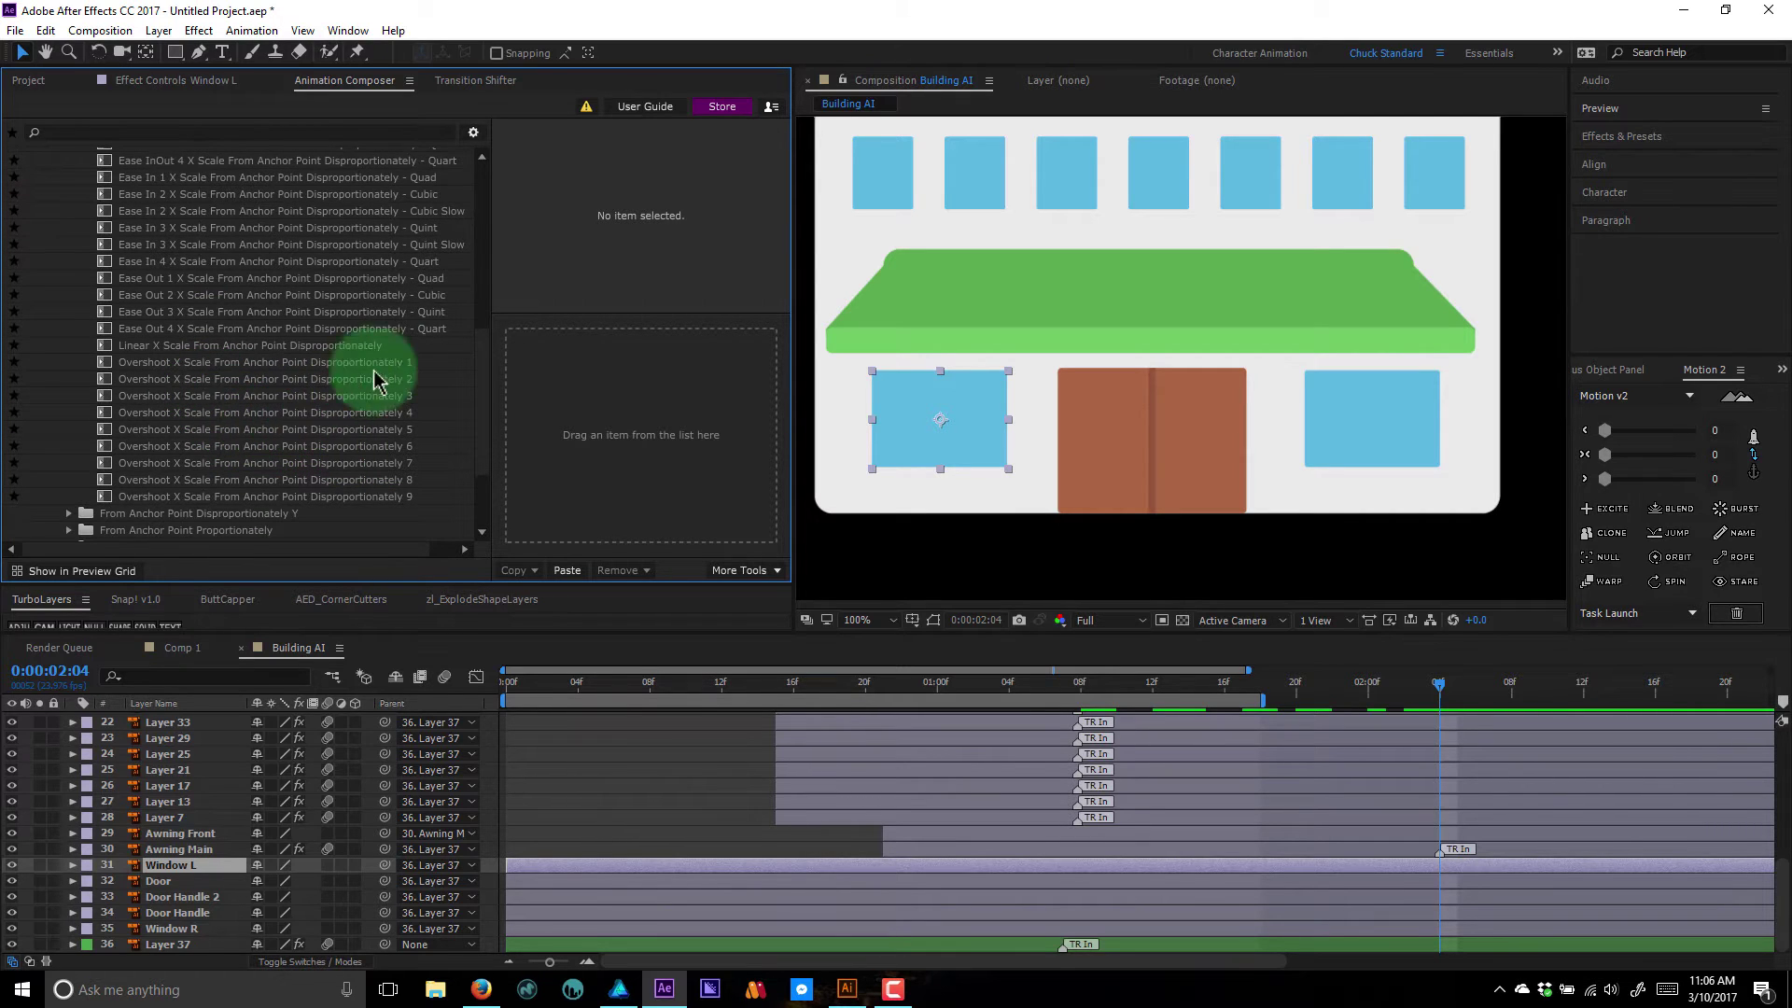
{"action": "left_click", "coordinate": [268, 364]}
{"action": "left_click", "coordinate": [273, 380]}
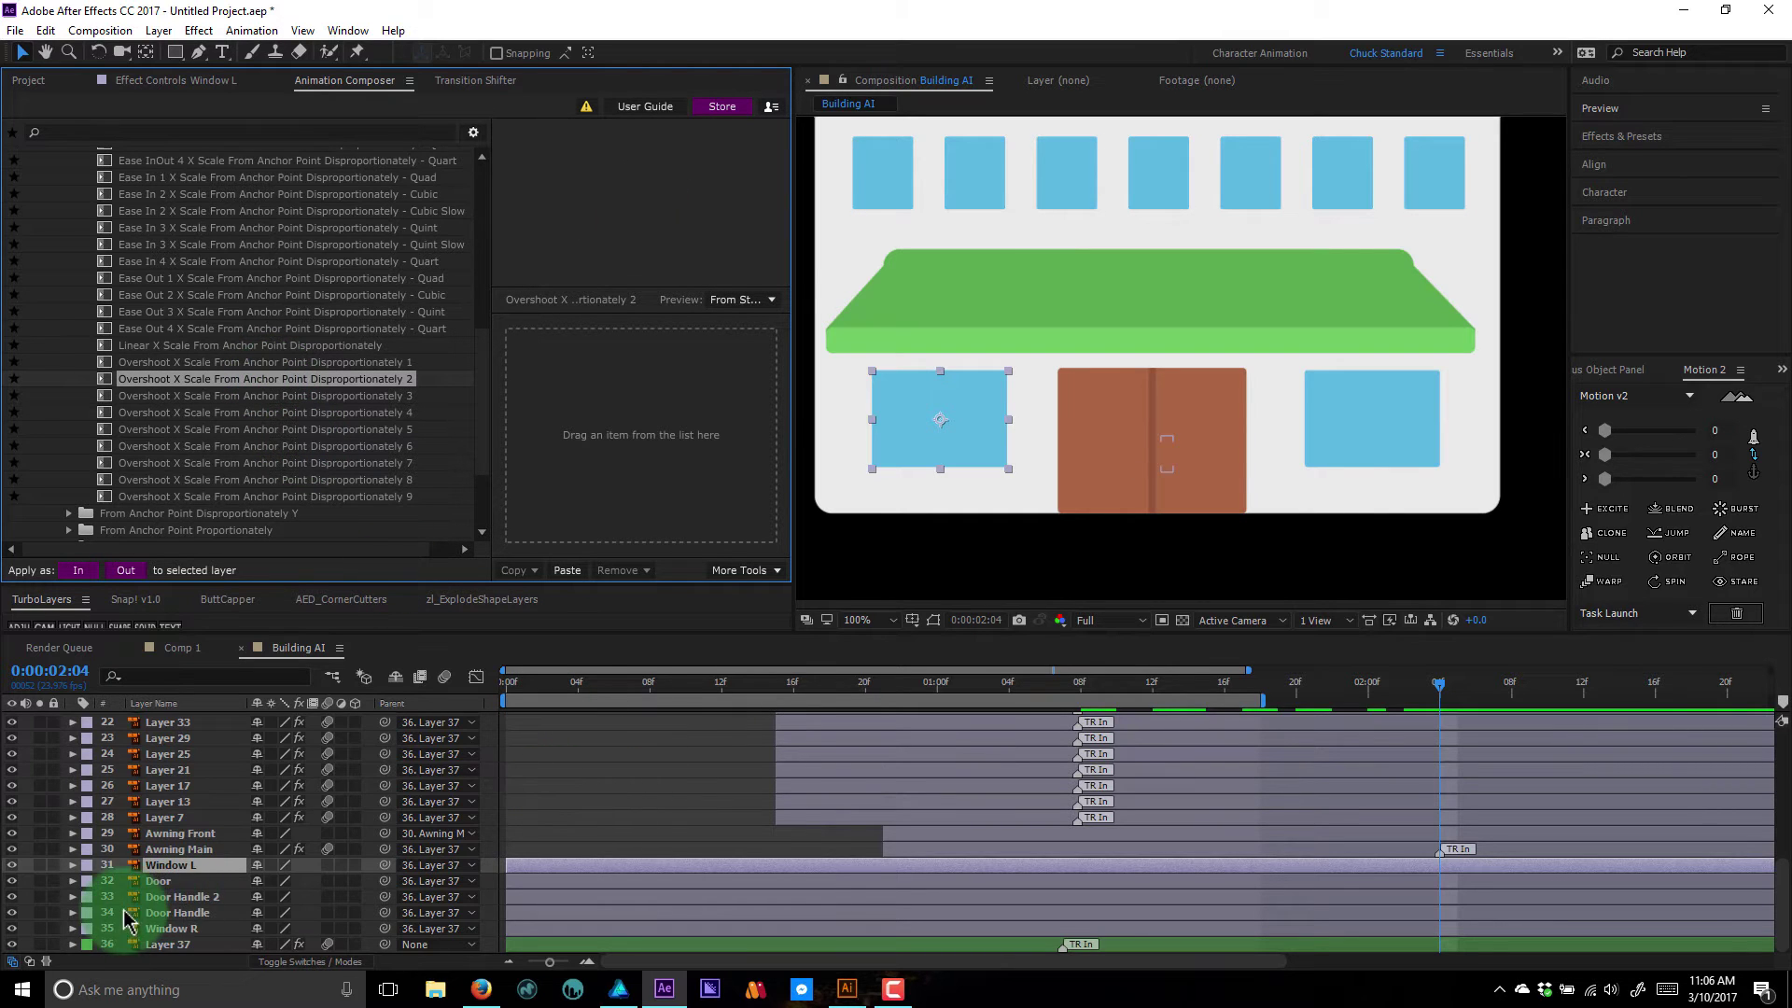
{"action": "left_click", "coordinate": [191, 930], "text": "ctrl"}
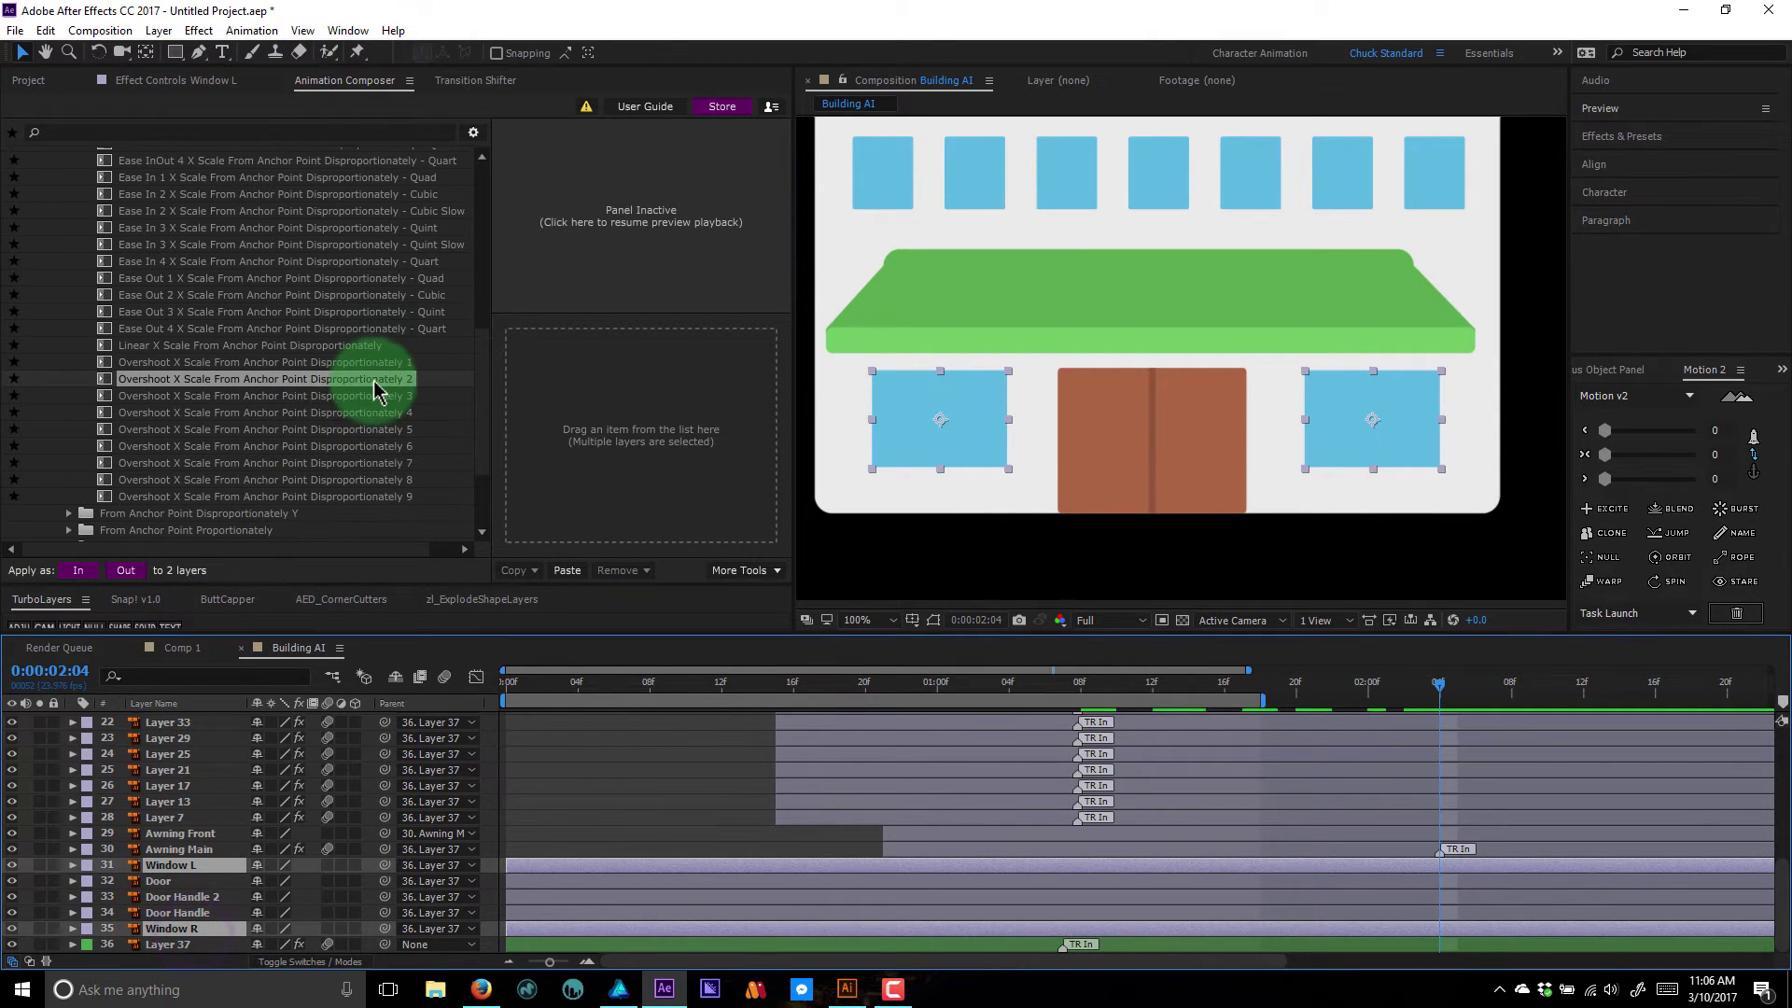
{"action": "left_click_drag", "start_coordinate": [374, 383], "coordinate": [580, 411]}
- Shift the Window L and Window R layers in time so both start together with the awning layers, and check the timing
{"action": "left_click_drag", "start_coordinate": [565, 691], "coordinate": [667, 690]}
{"action": "left_click_drag", "start_coordinate": [604, 865], "coordinate": [1052, 875]}
{"action": "left_click", "coordinate": [933, 874]}
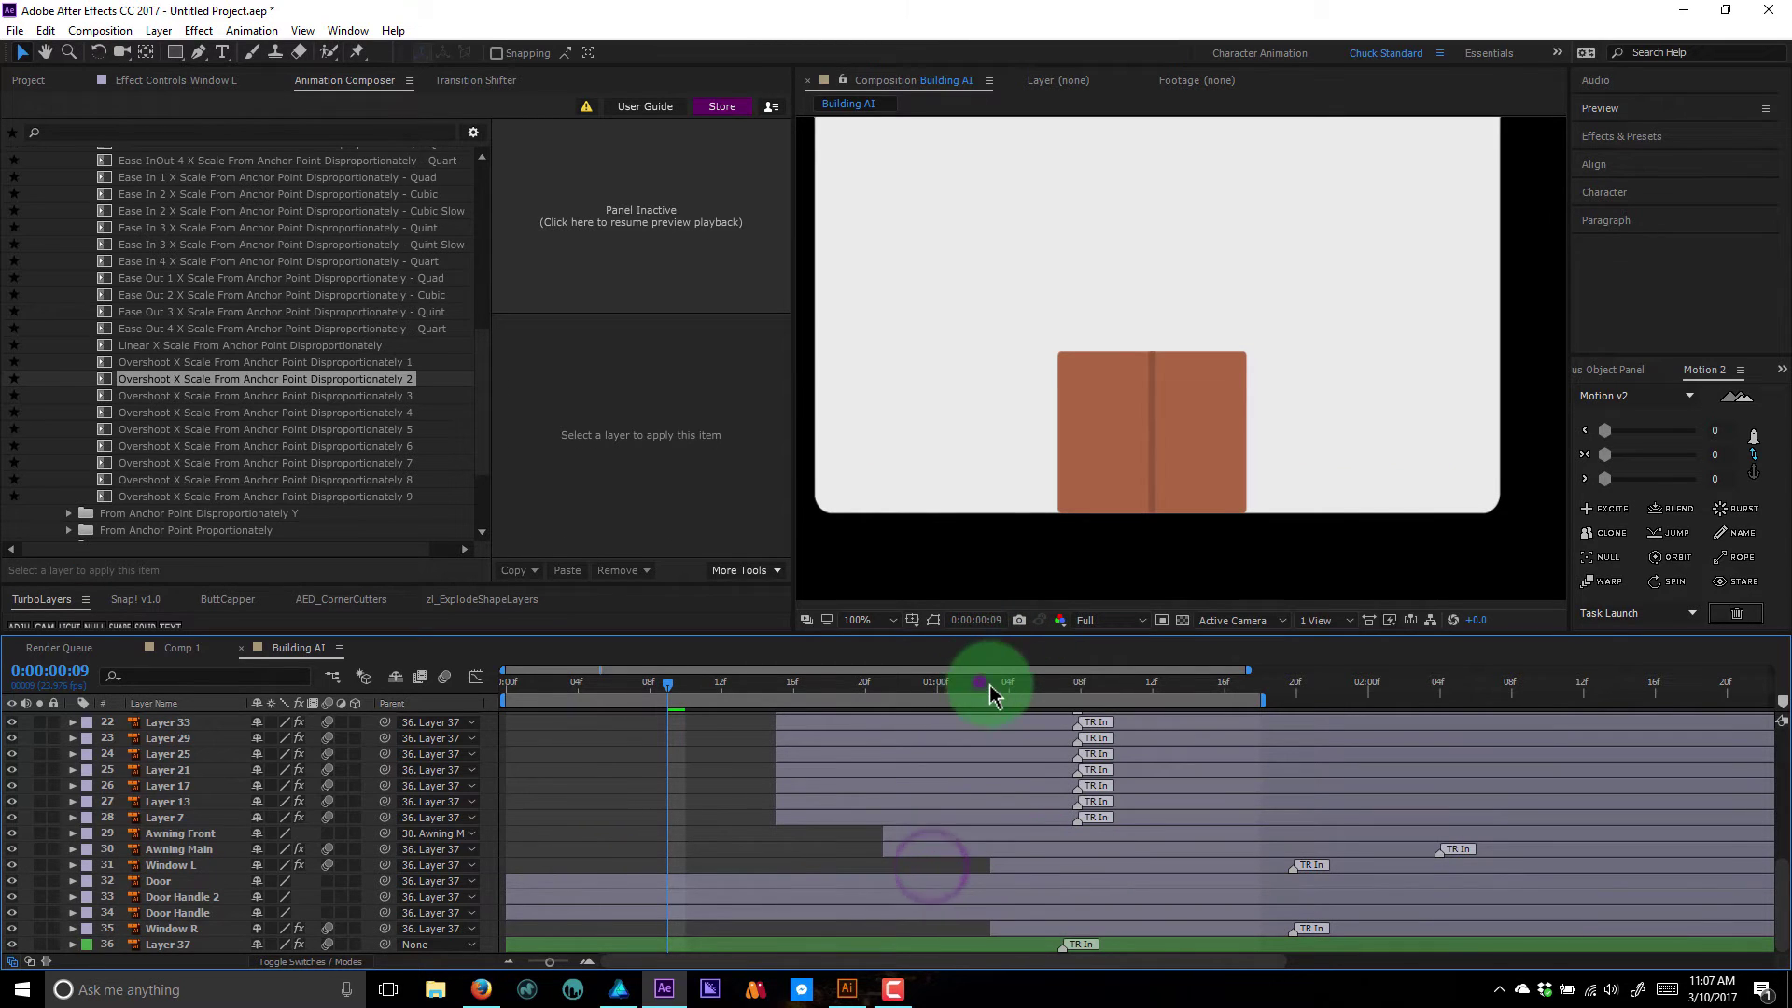
{"action": "left_click_drag", "start_coordinate": [990, 696], "coordinate": [1261, 696]}
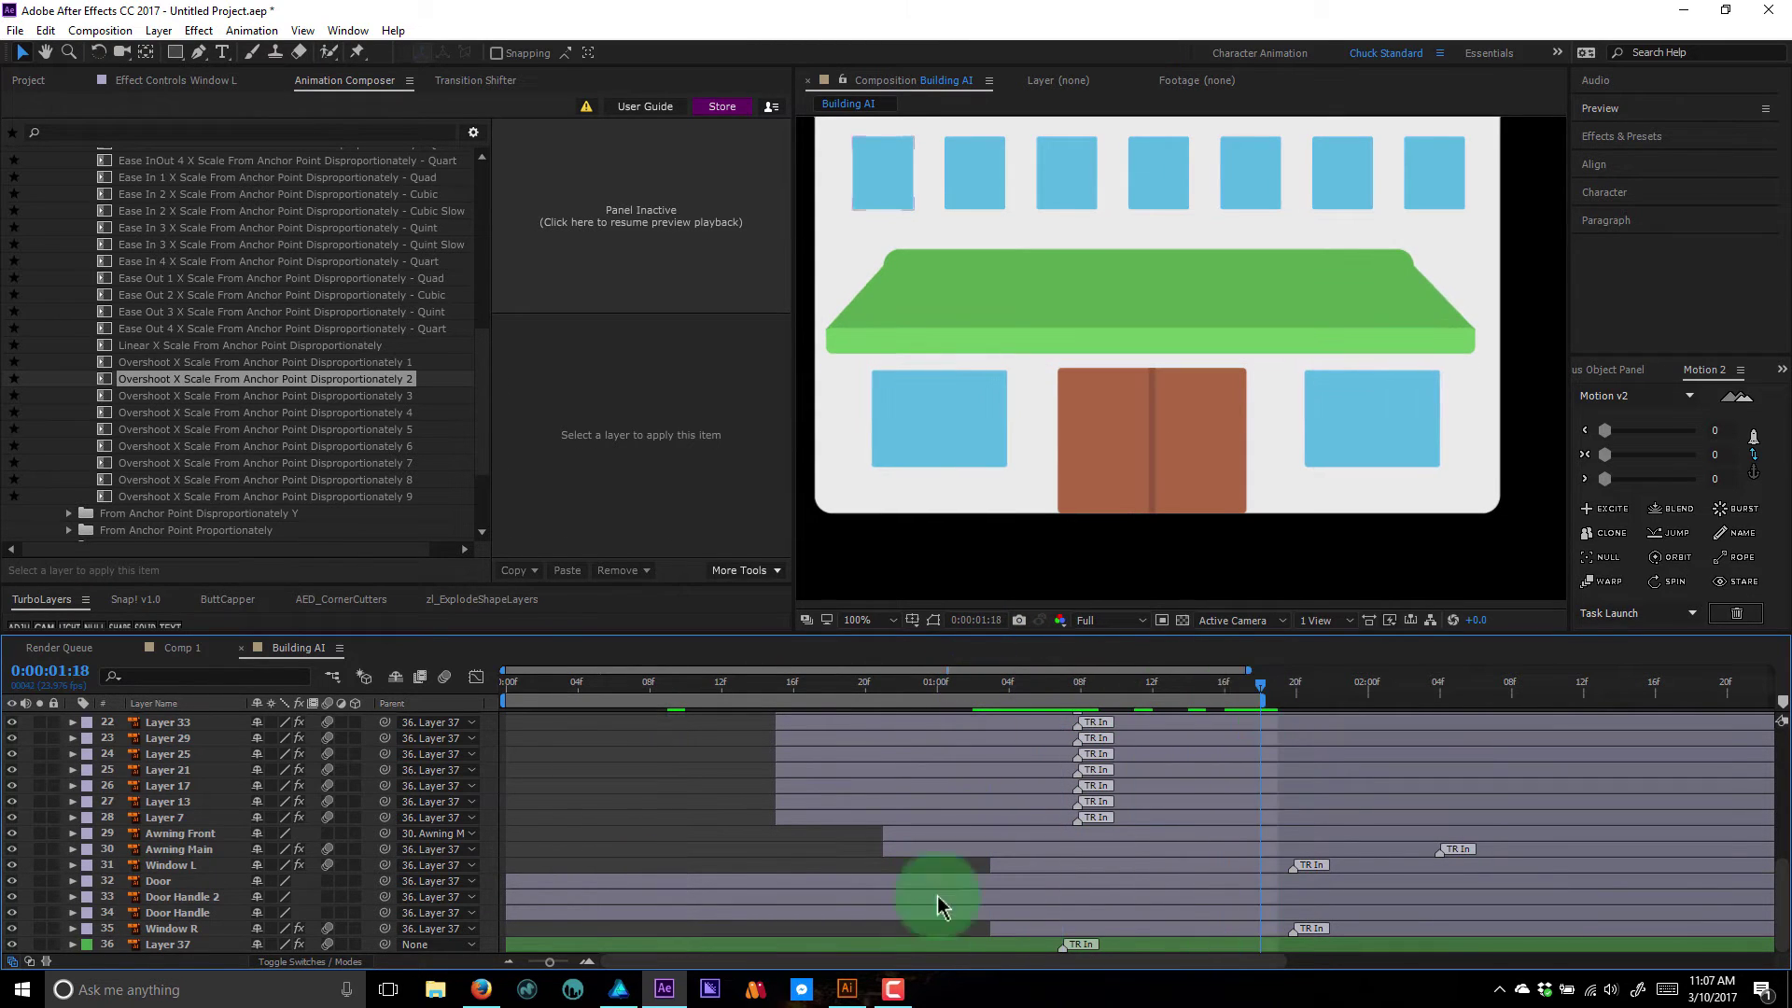
{"action": "left_click", "coordinate": [1017, 869]}
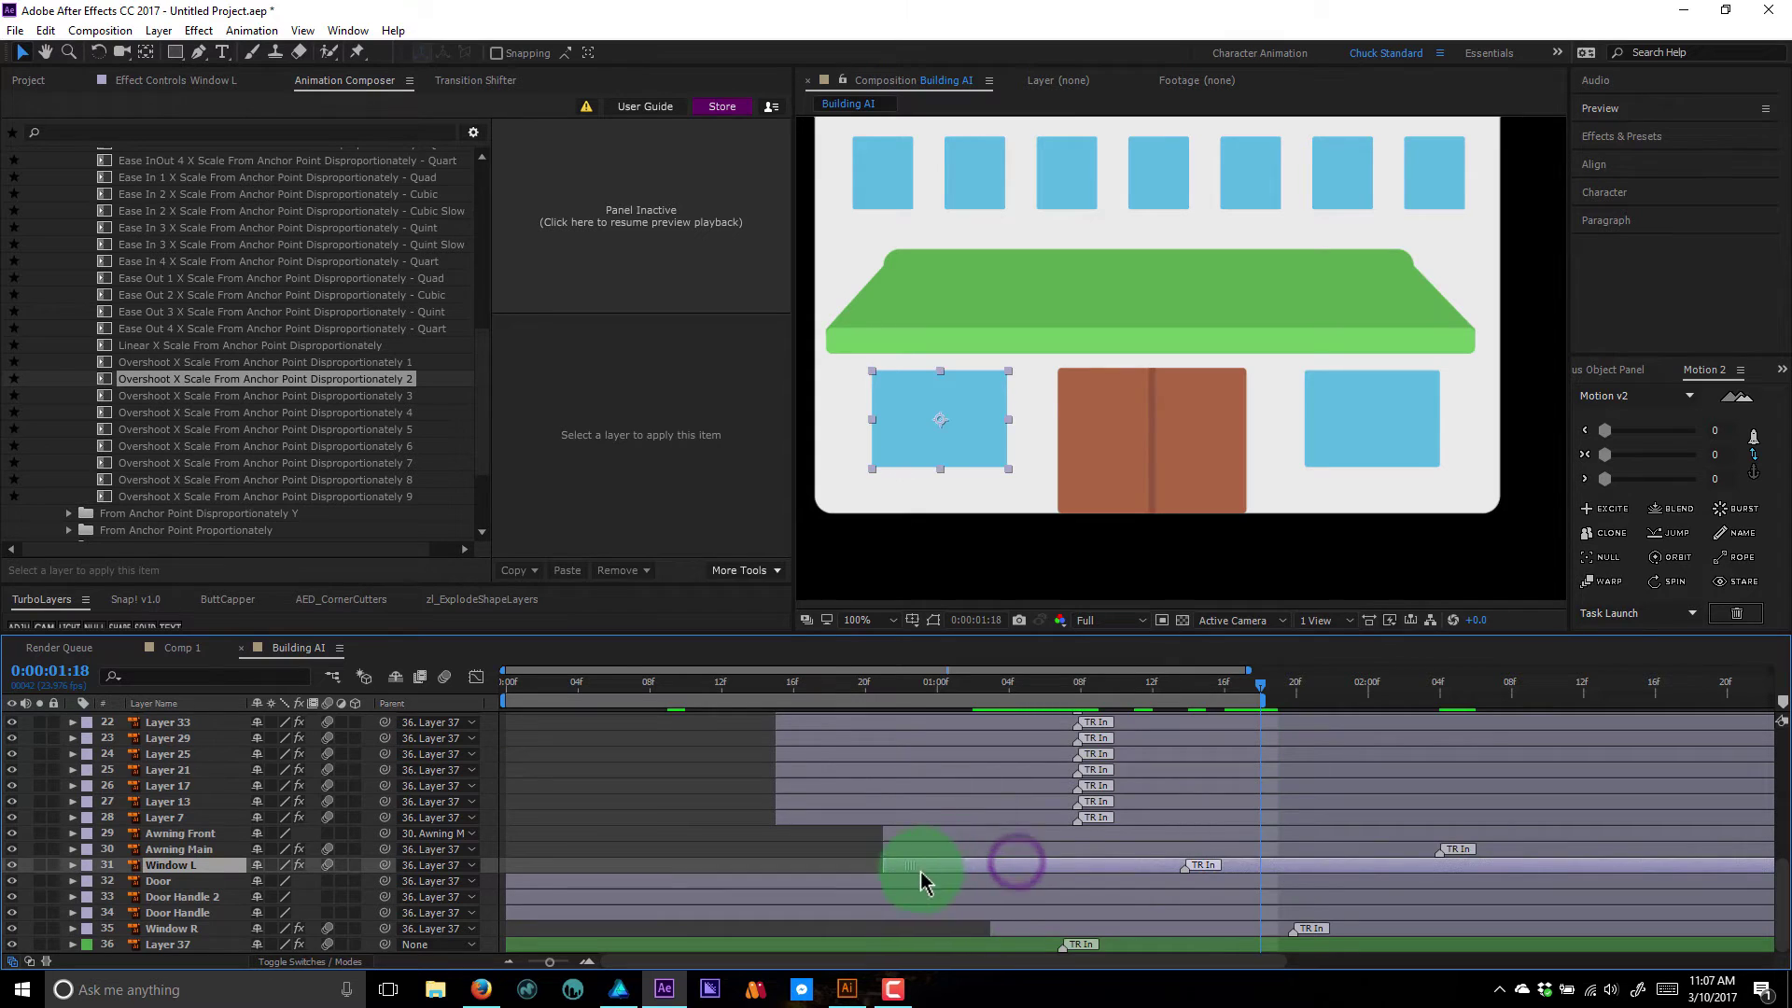
{"action": "left_click_drag", "start_coordinate": [1004, 928], "coordinate": [940, 945]}
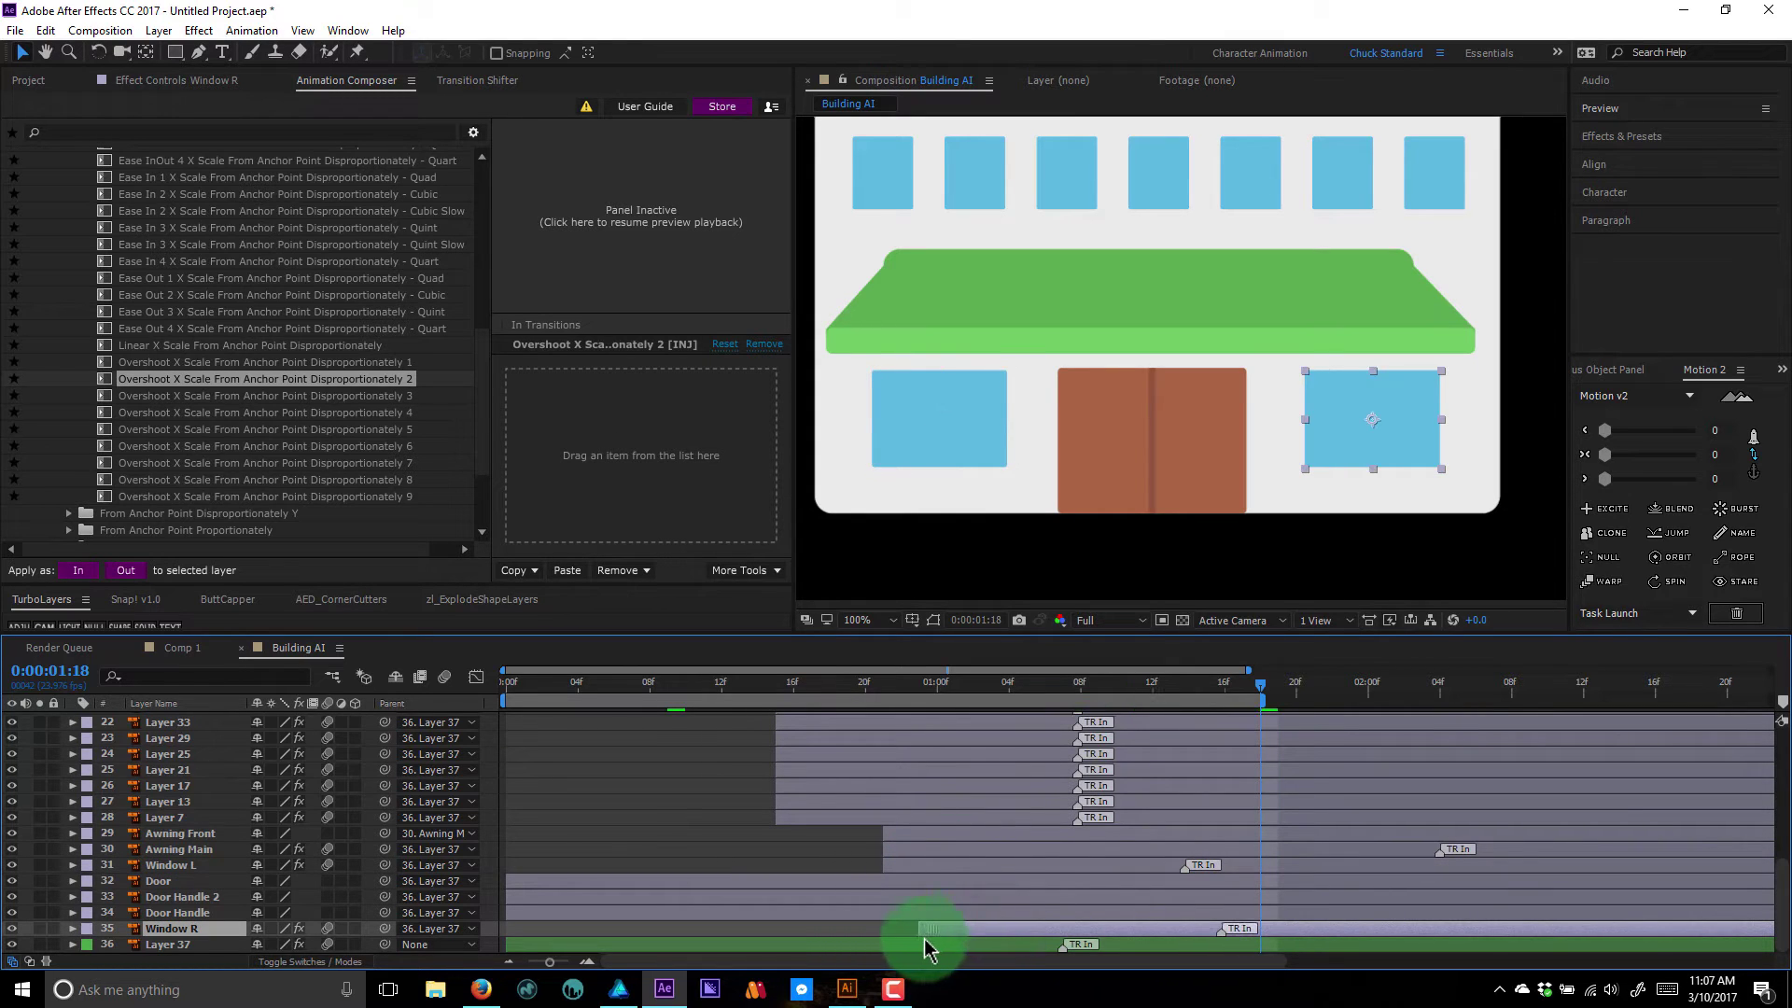
{"action": "left_click_drag", "start_coordinate": [752, 692], "coordinate": [1009, 695]}
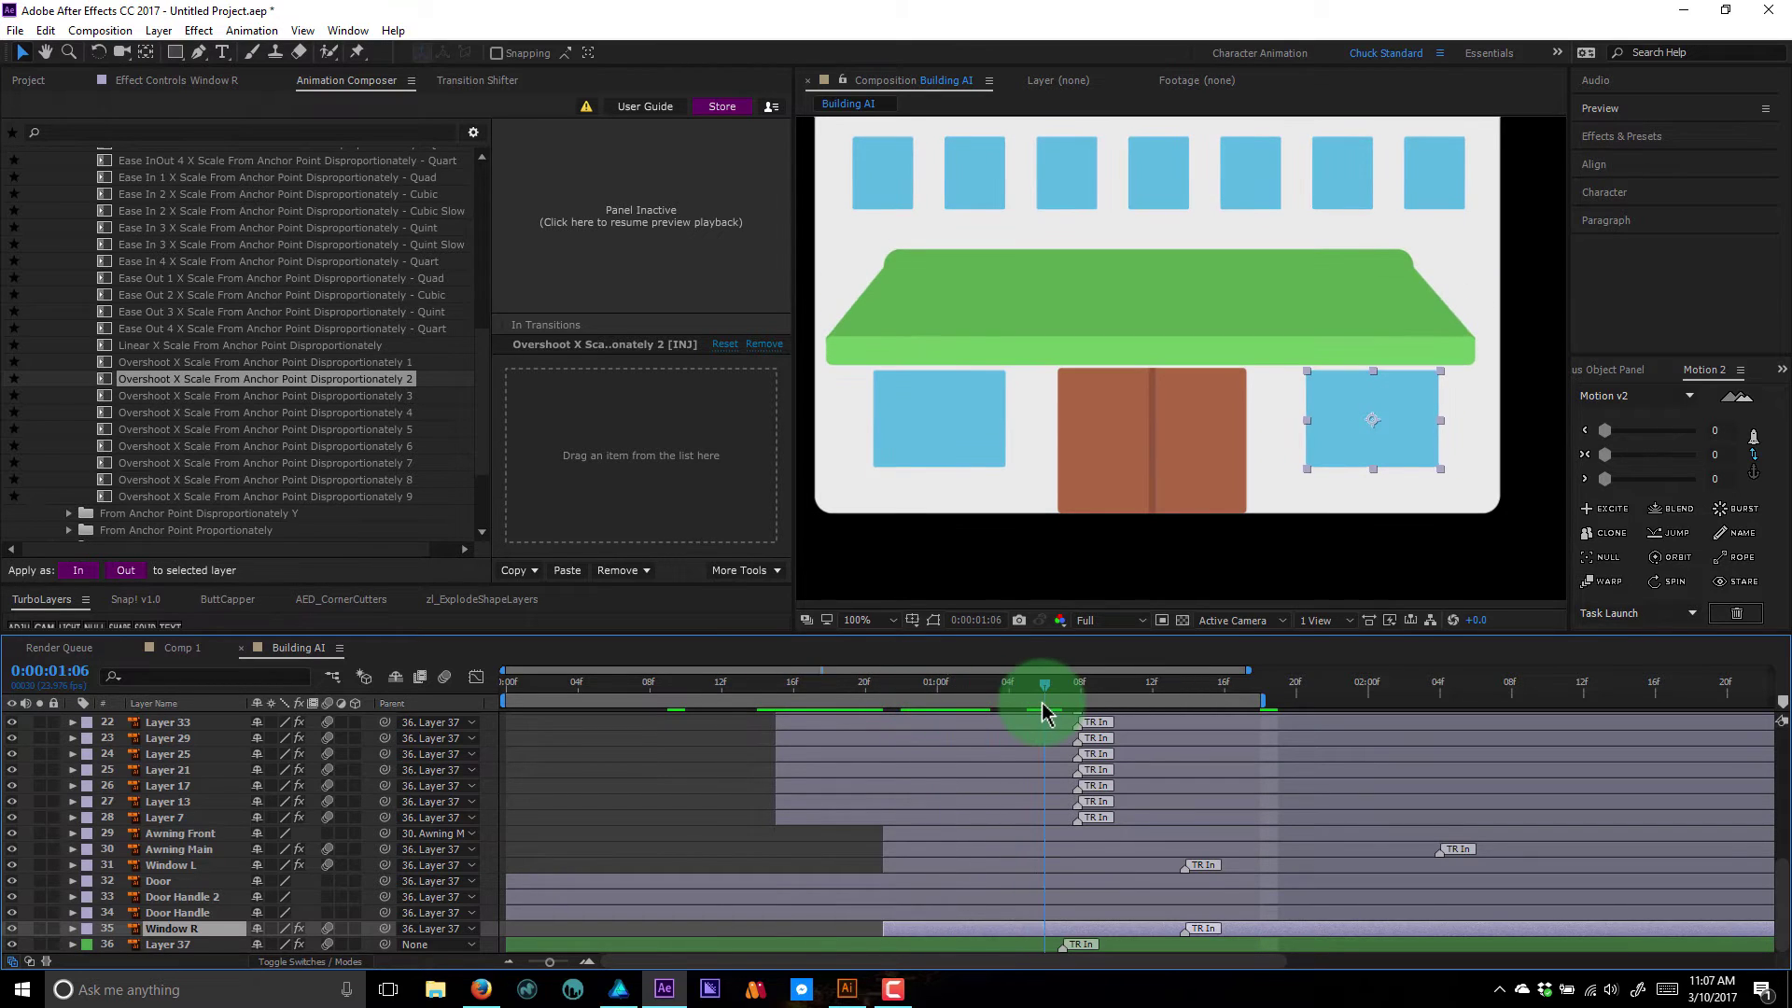
{"action": "left_click_drag", "start_coordinate": [893, 714], "coordinate": [1133, 704]}
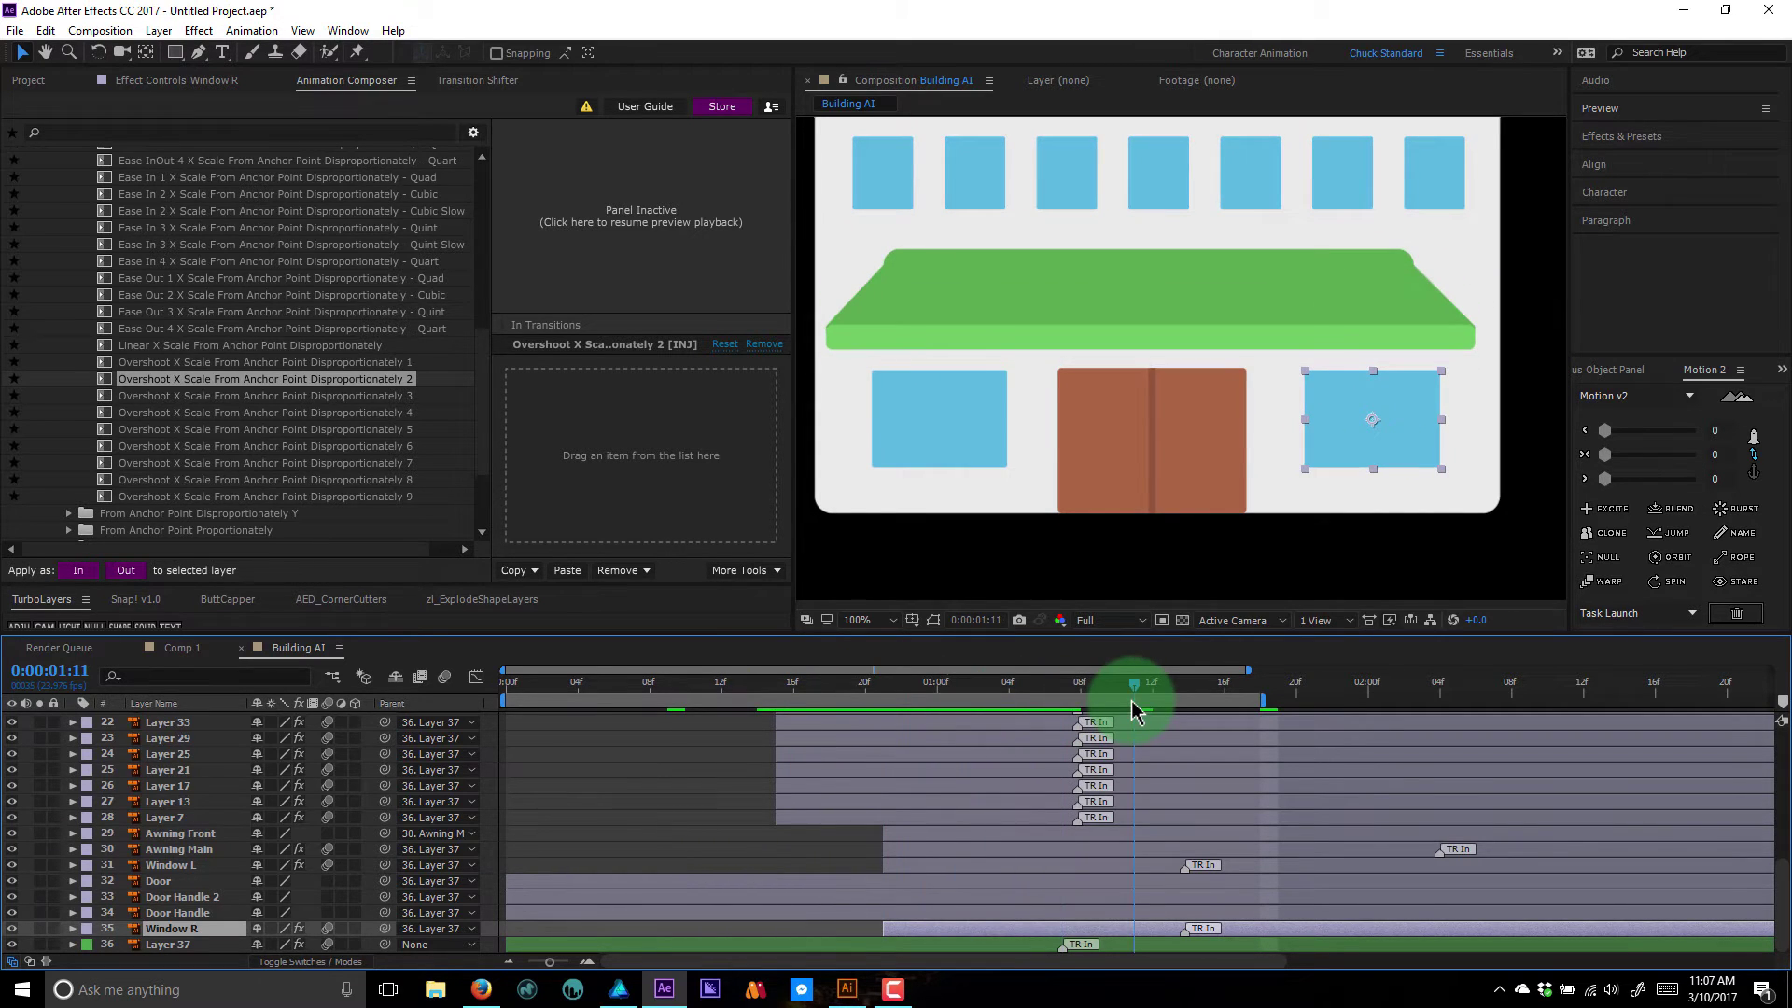
{"action": "mouse_move", "coordinate": [998, 724]}
{"action": "left_mouse_down"}
{"action": "mouse_move", "coordinate": [724, 716]}
{"action": "mouse_move", "coordinate": [1173, 732]}
{"action": "mouse_move", "coordinate": [992, 747]}
{"action": "left_mouse_up"}
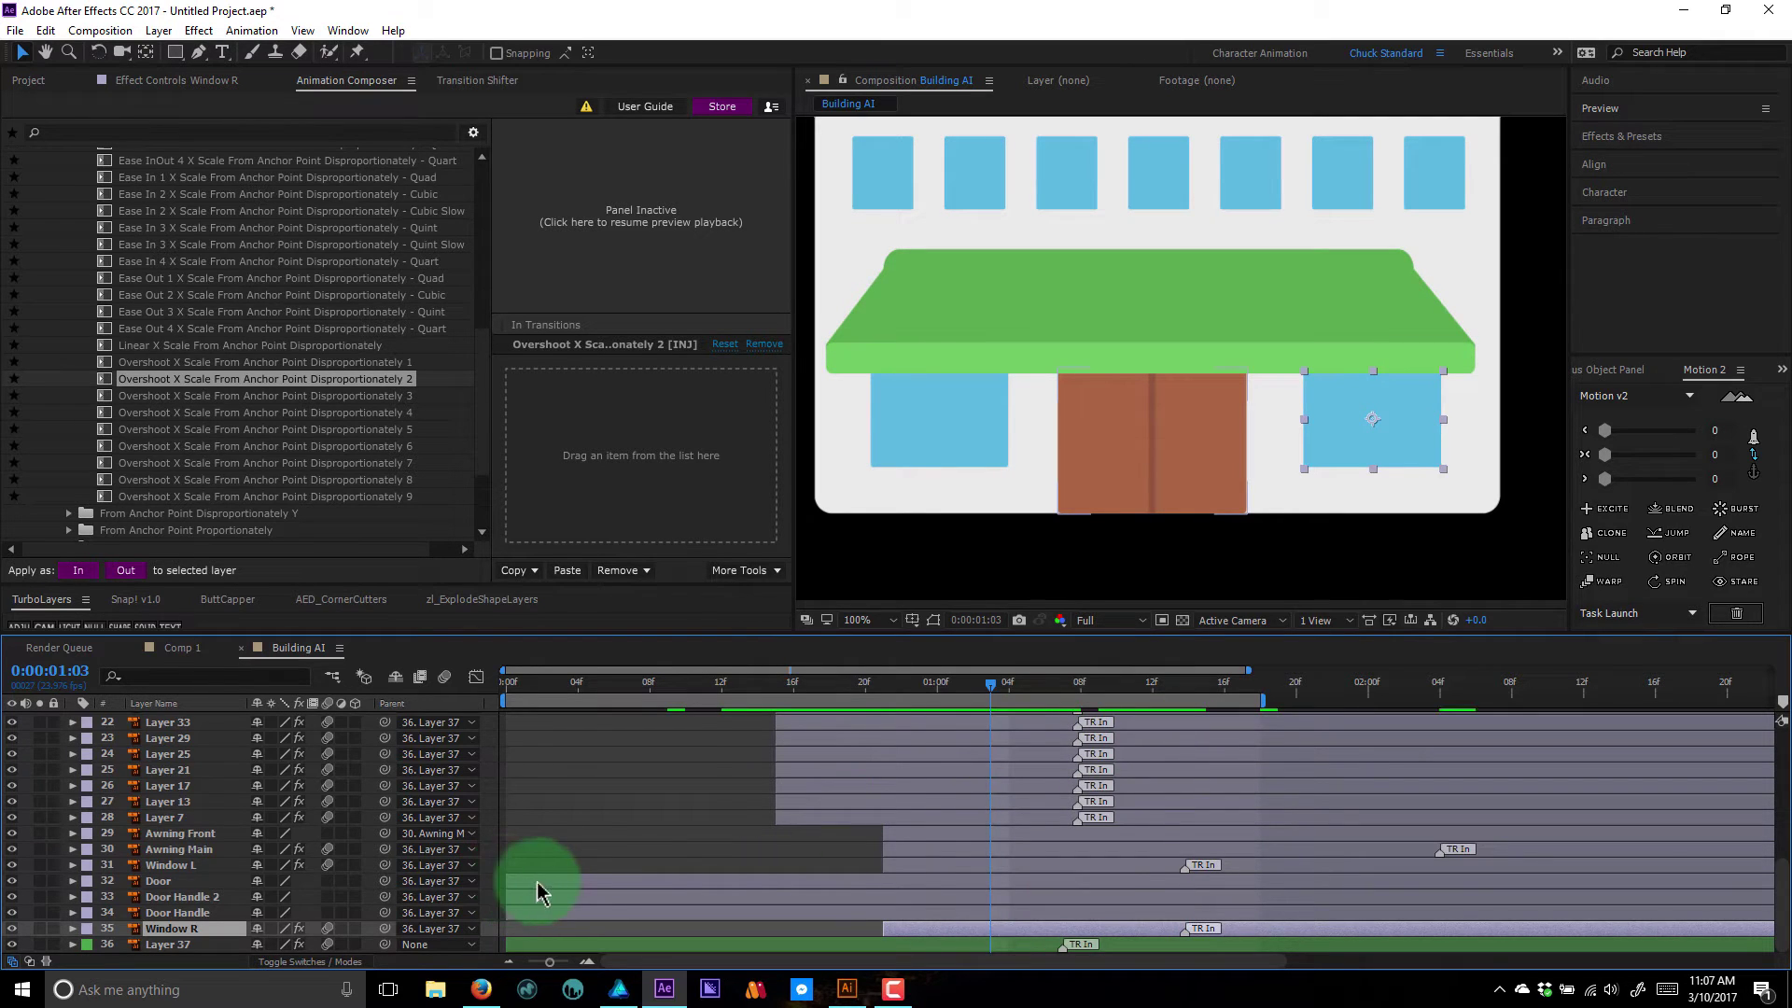
- Move the Door layer's anchor point to its bottom centre
{"action": "left_click", "coordinate": [553, 882]}
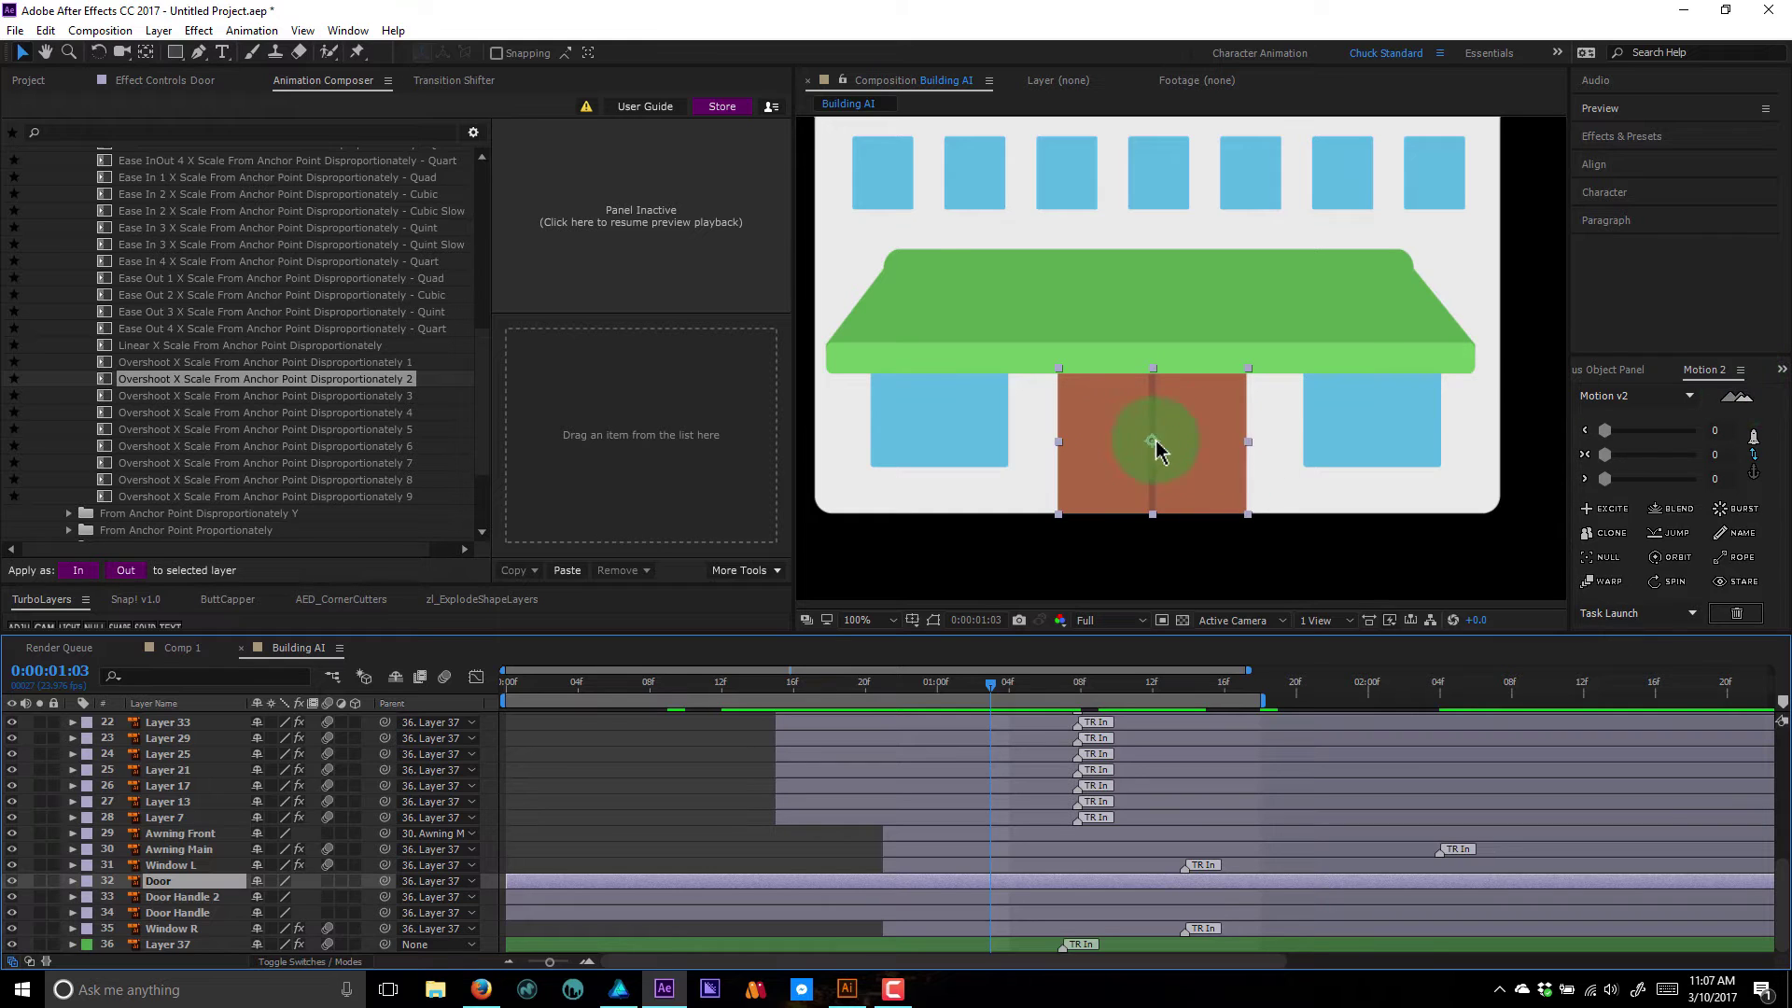
{"action": "left_click", "coordinate": [1754, 481]}
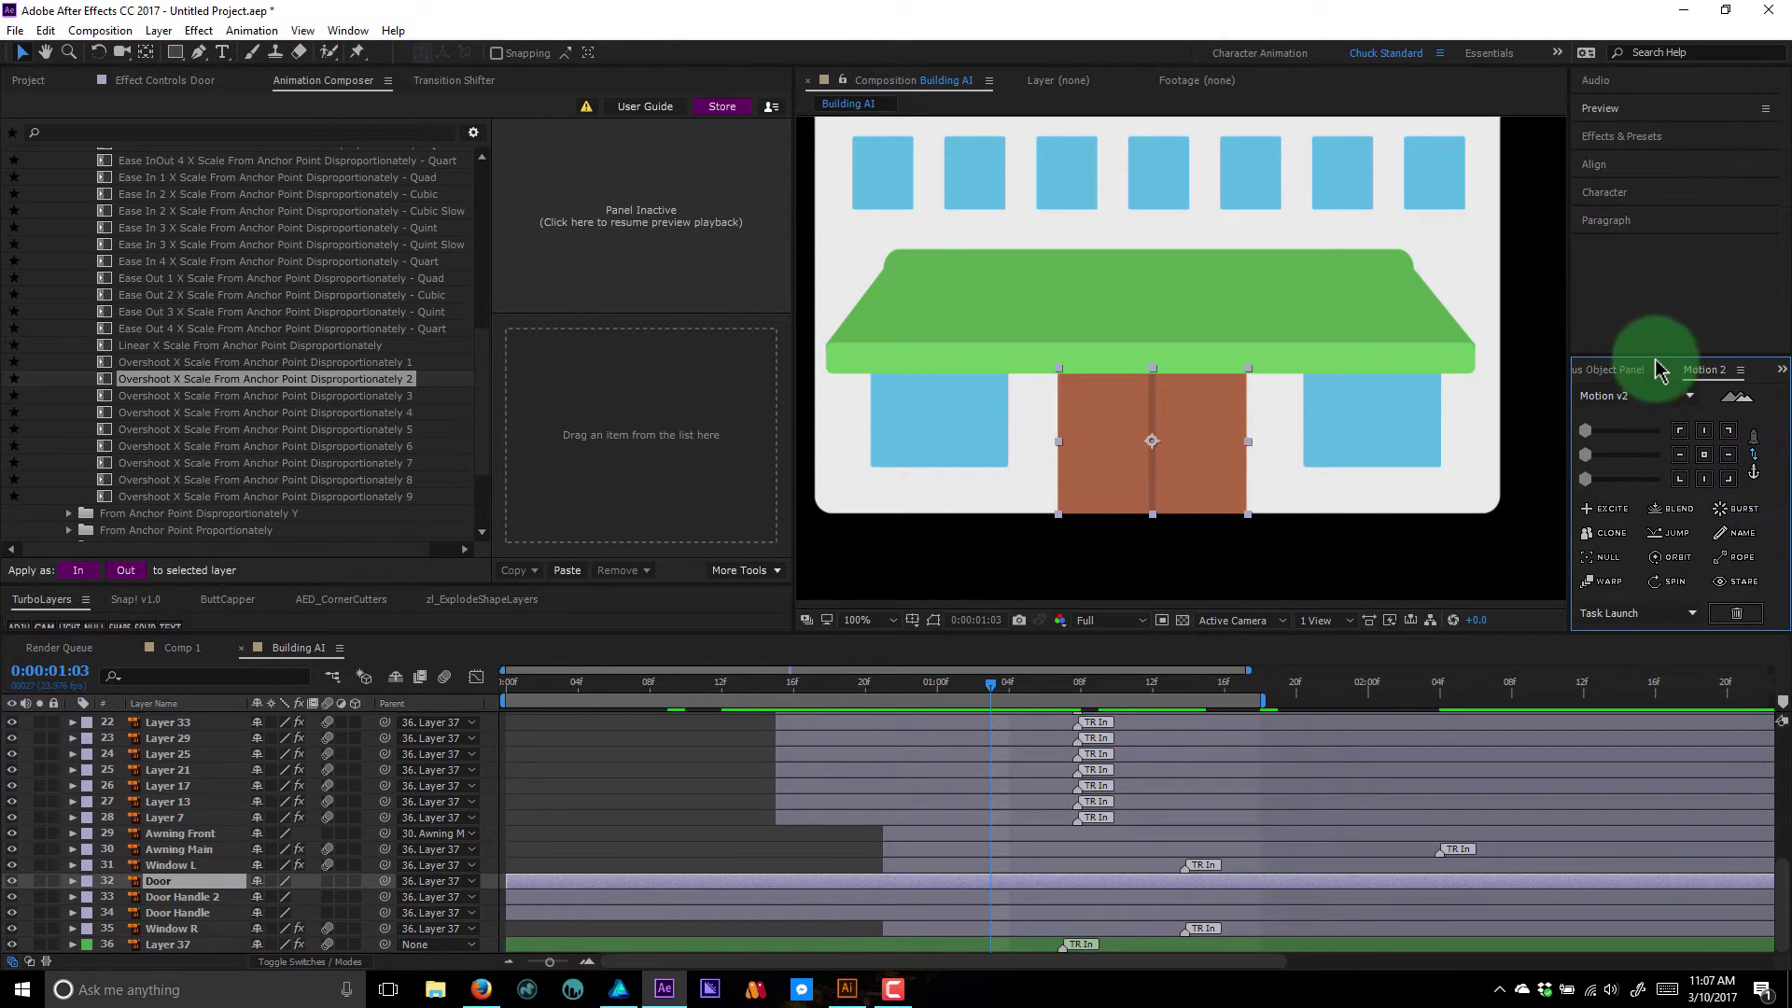
{"action": "left_click_drag", "start_coordinate": [1656, 355], "coordinate": [1641, 300]}
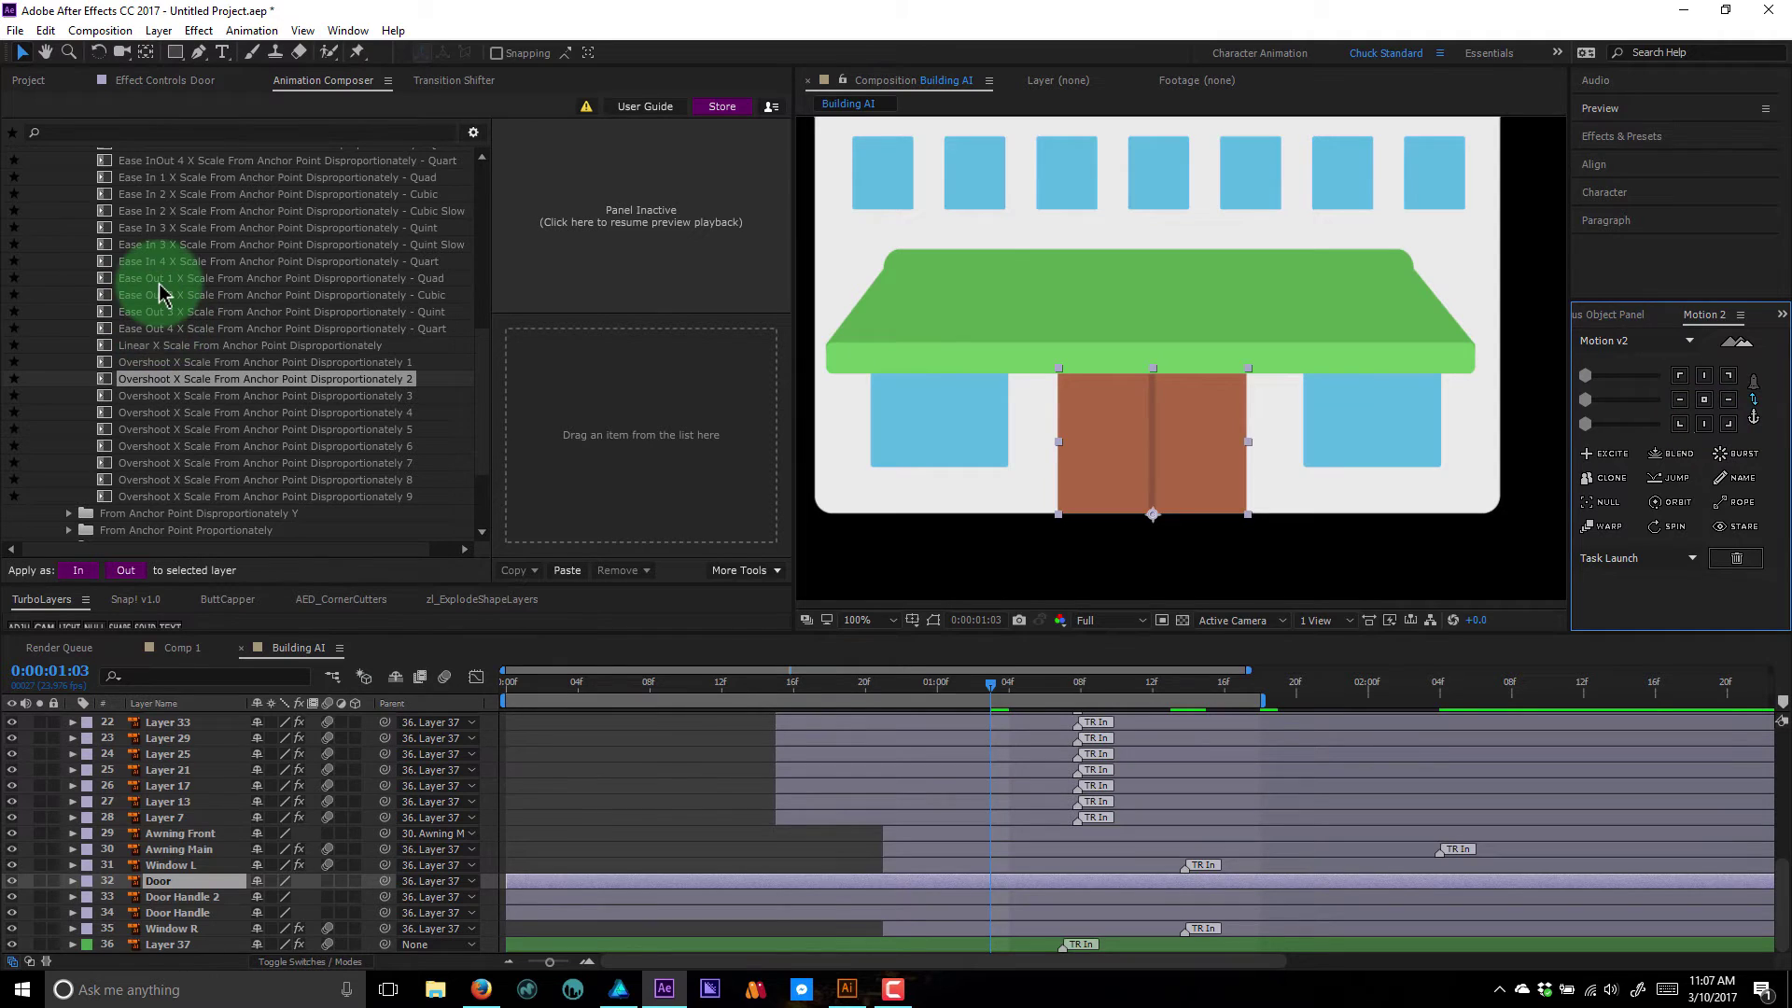
- Copy all presets from Layer 37 onto the Door layer and shift Door in time to start with the awning layers
{"action": "scroll", "coordinate": [159, 287], "scroll_direction": "up", "scroll_amount": 3}
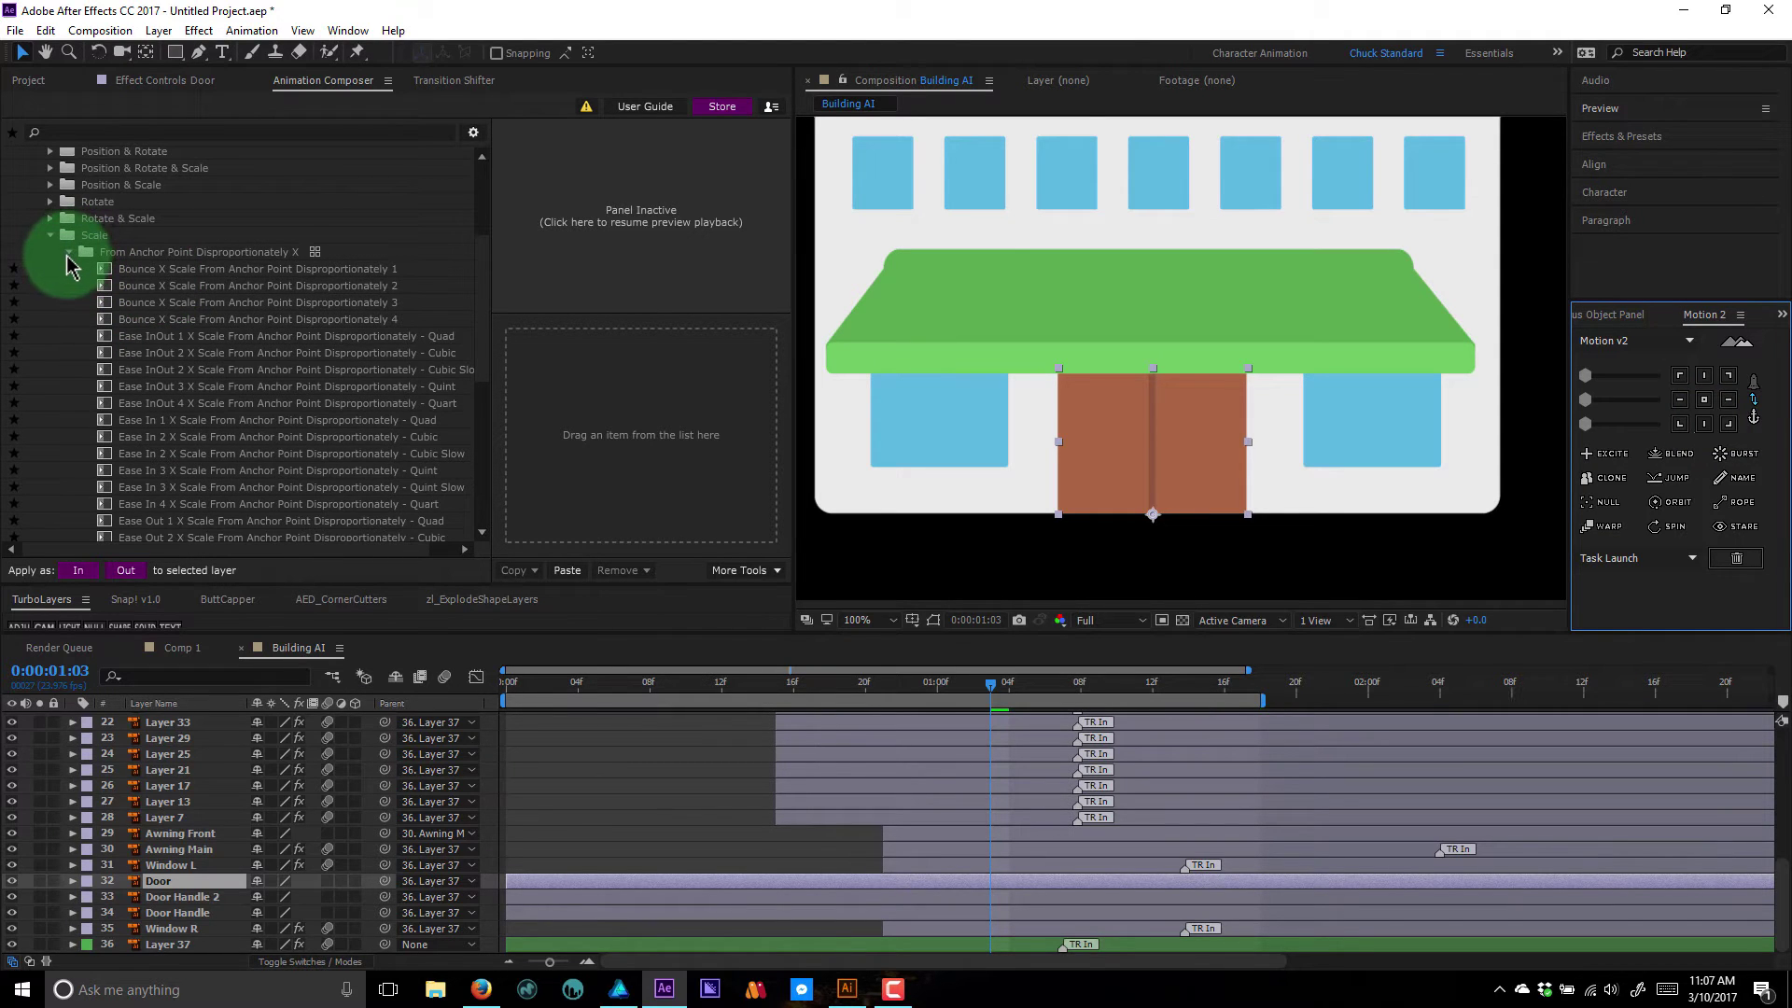
{"action": "left_click", "coordinate": [67, 256]}
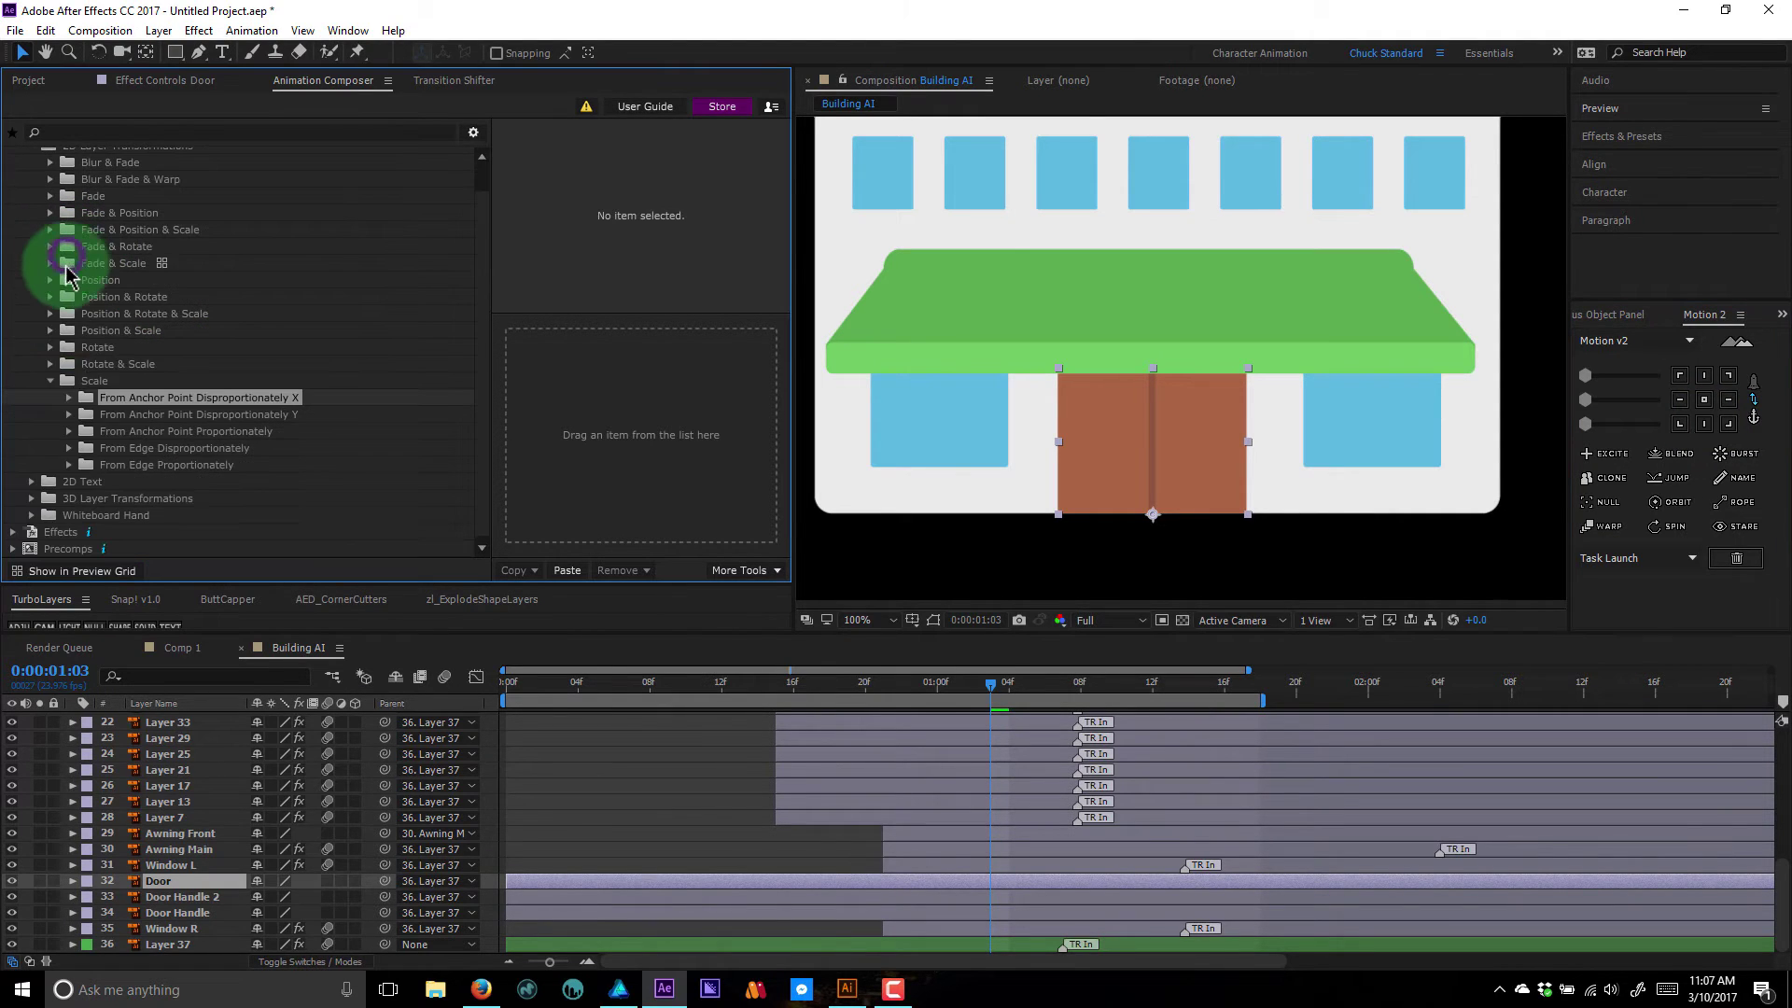
{"action": "left_click", "coordinate": [936, 957]}
{"action": "left_click", "coordinate": [519, 571]}
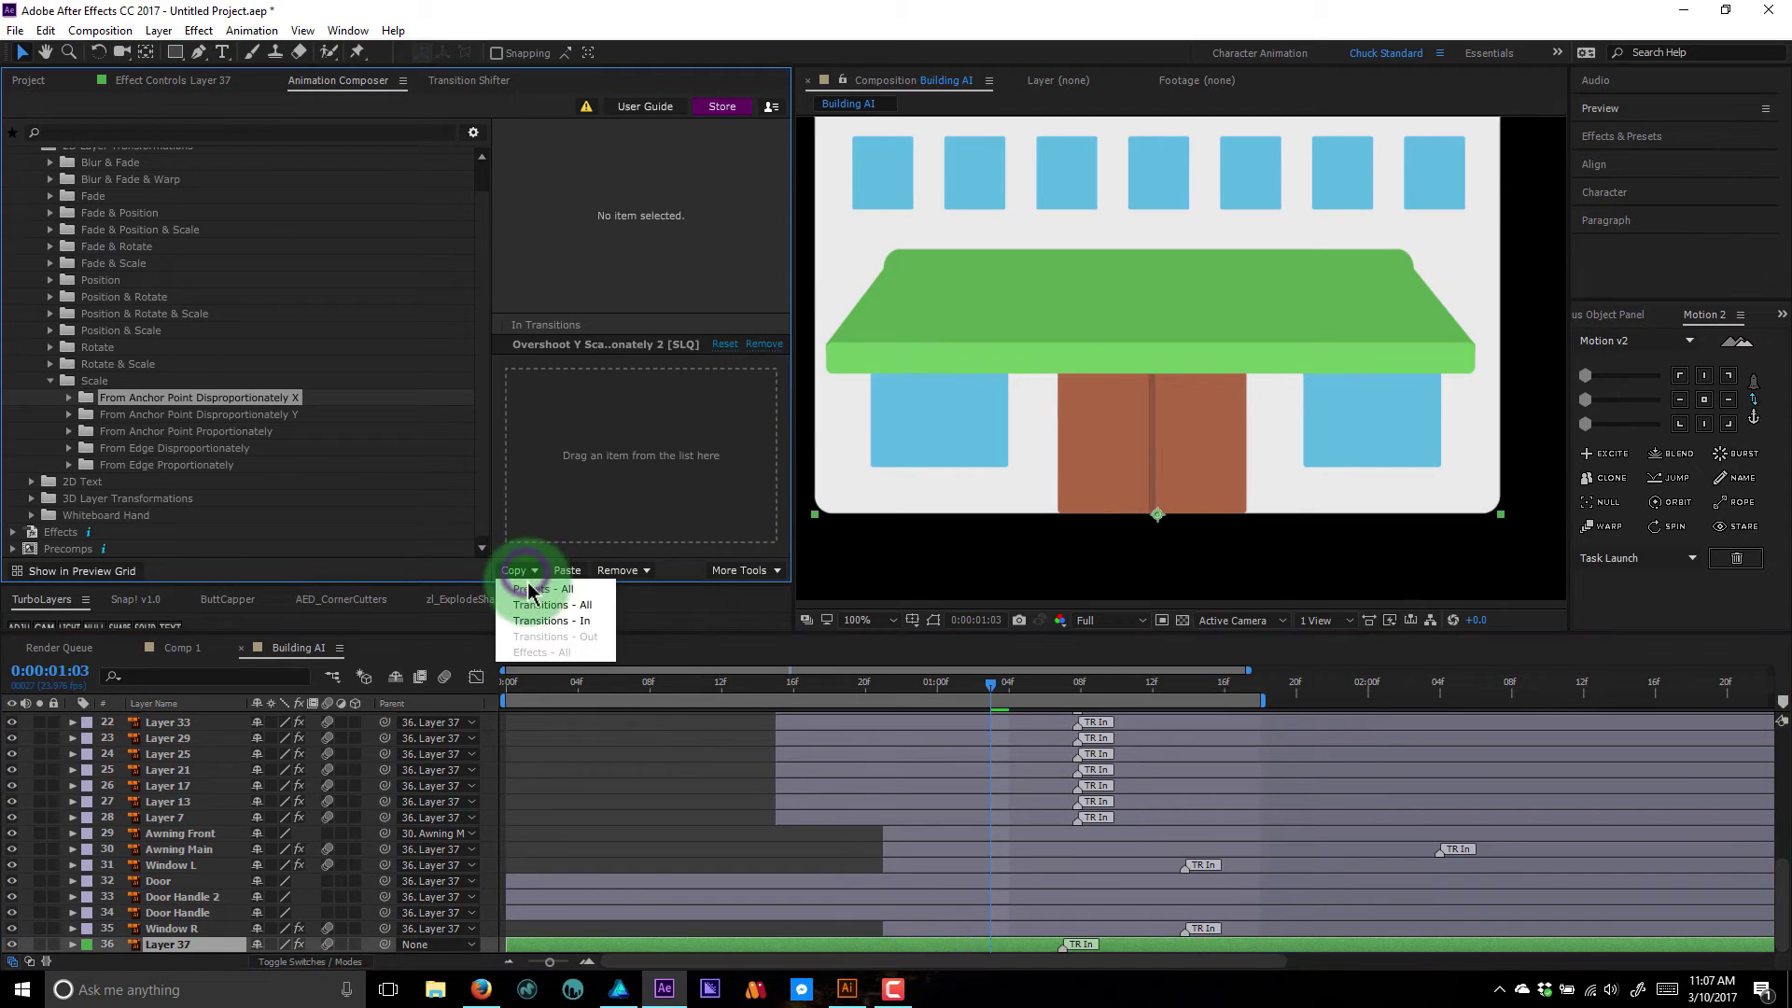
{"action": "left_click", "coordinate": [533, 591]}
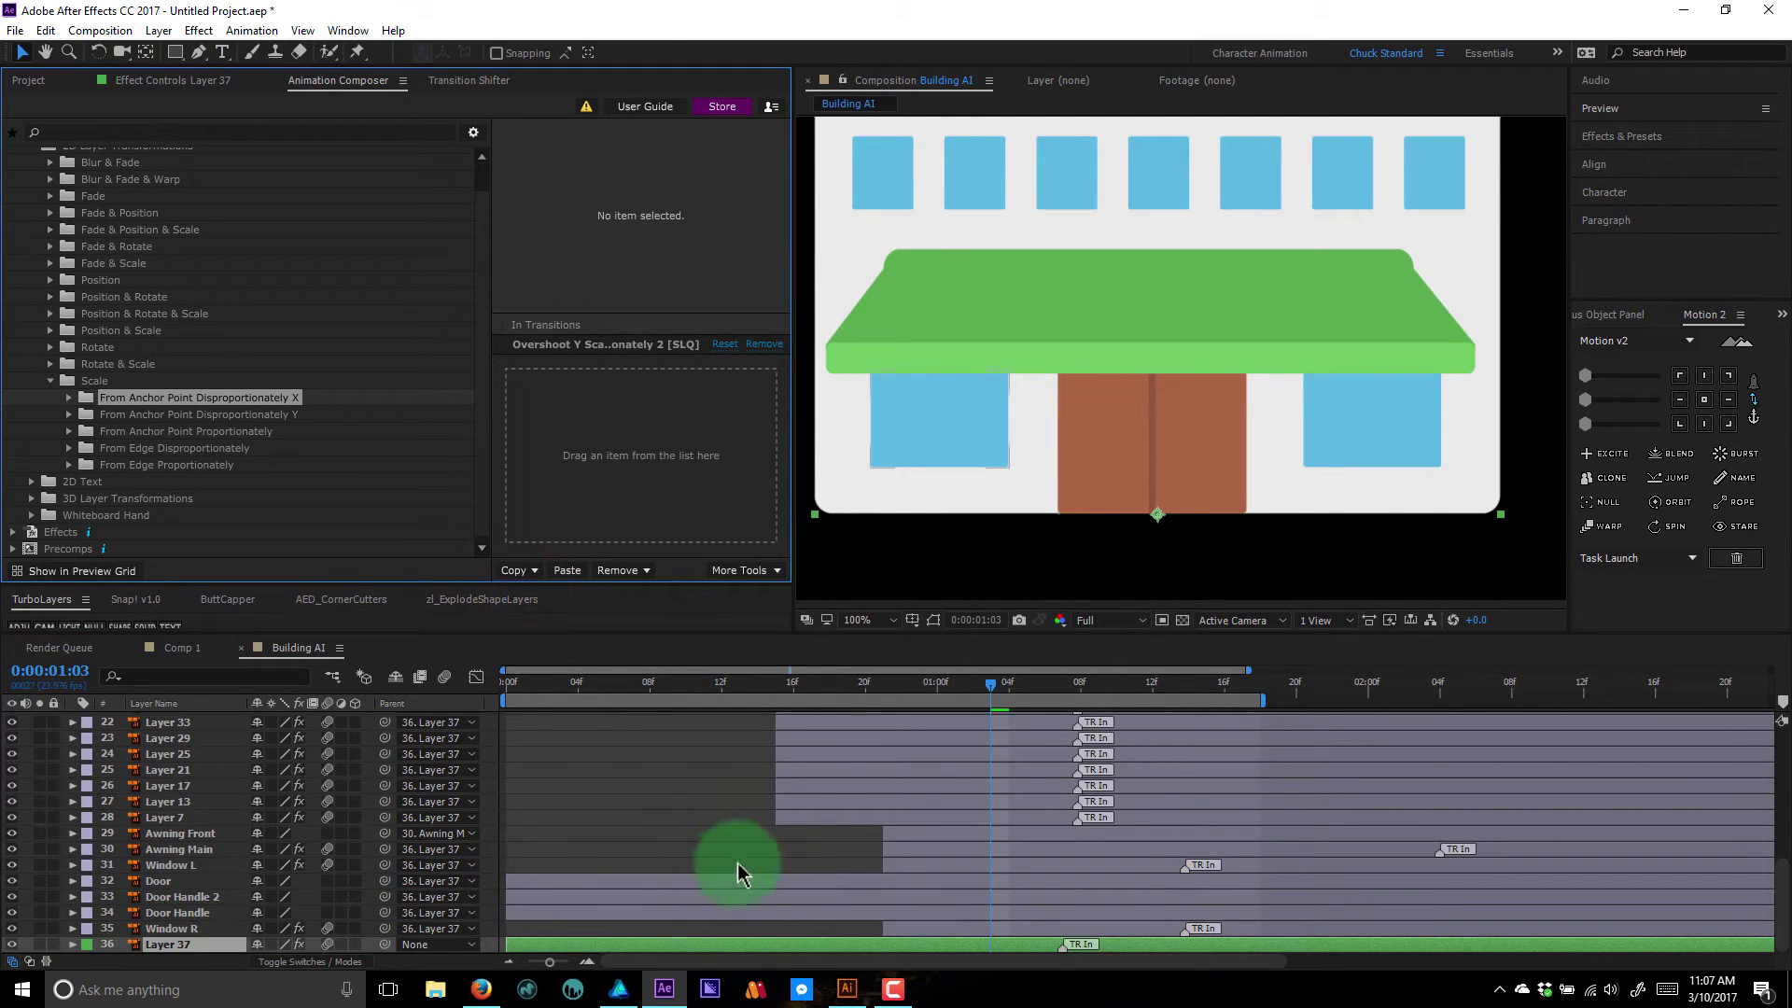
{"action": "left_click", "coordinate": [194, 882]}
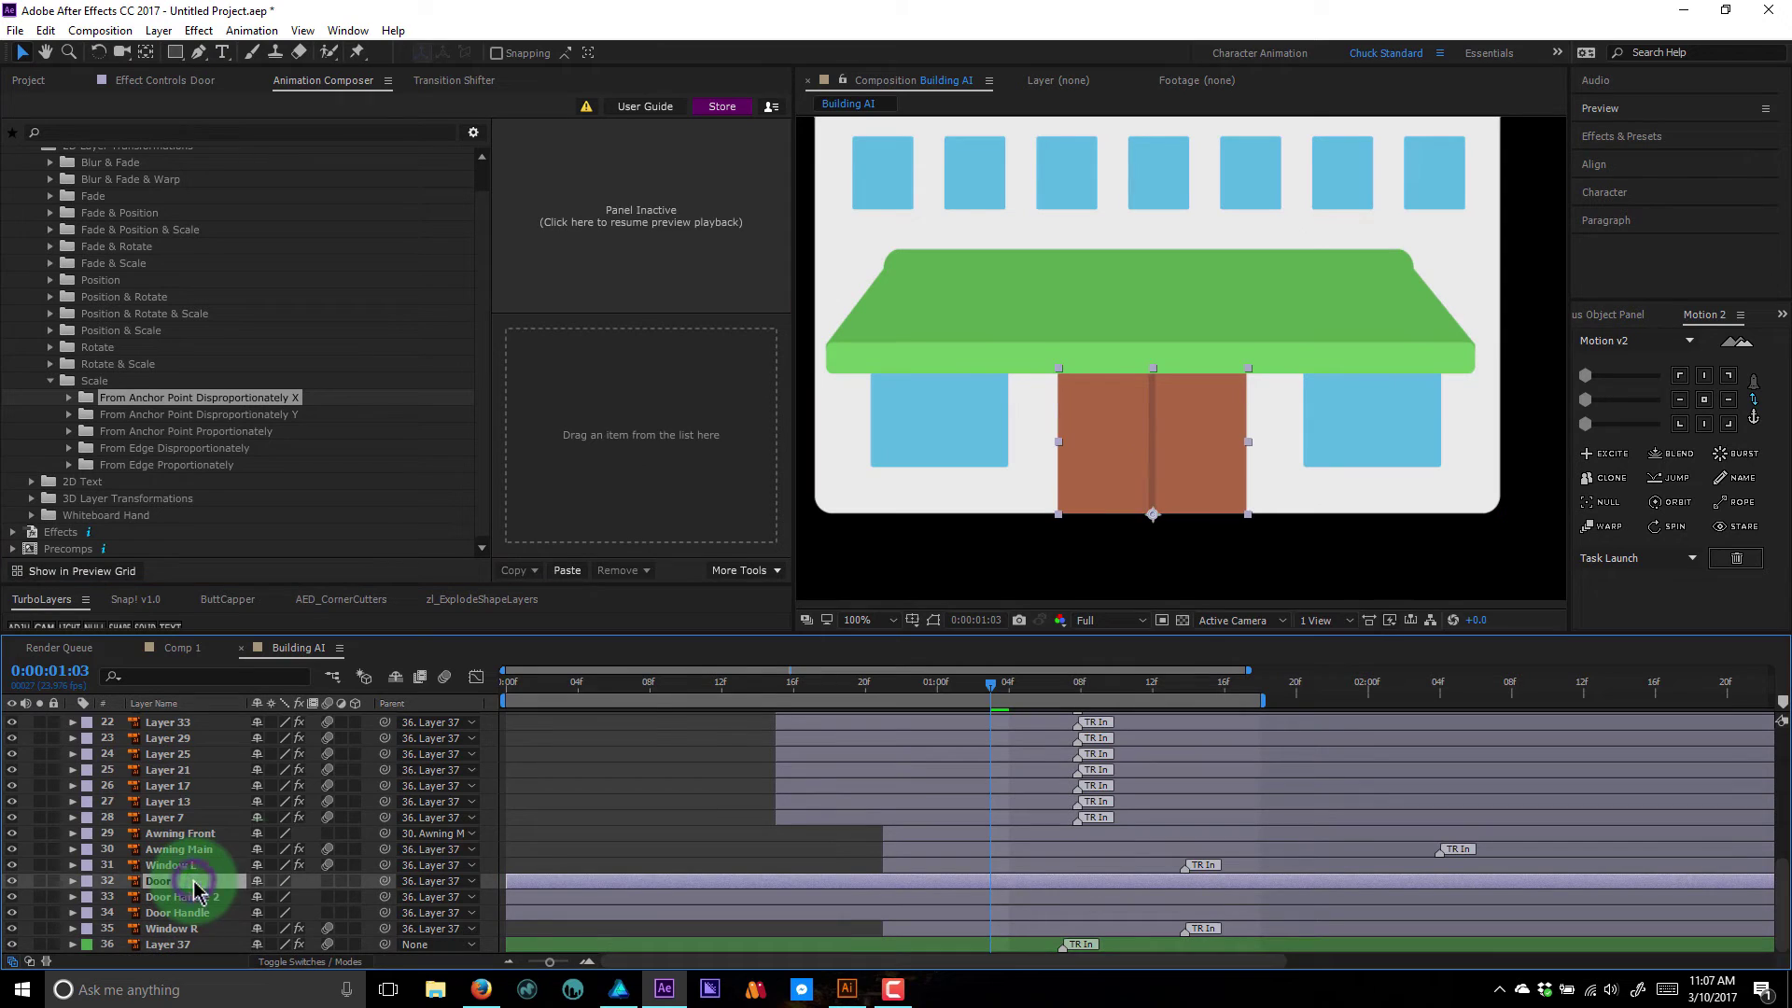
{"action": "left_click", "coordinate": [567, 572]}
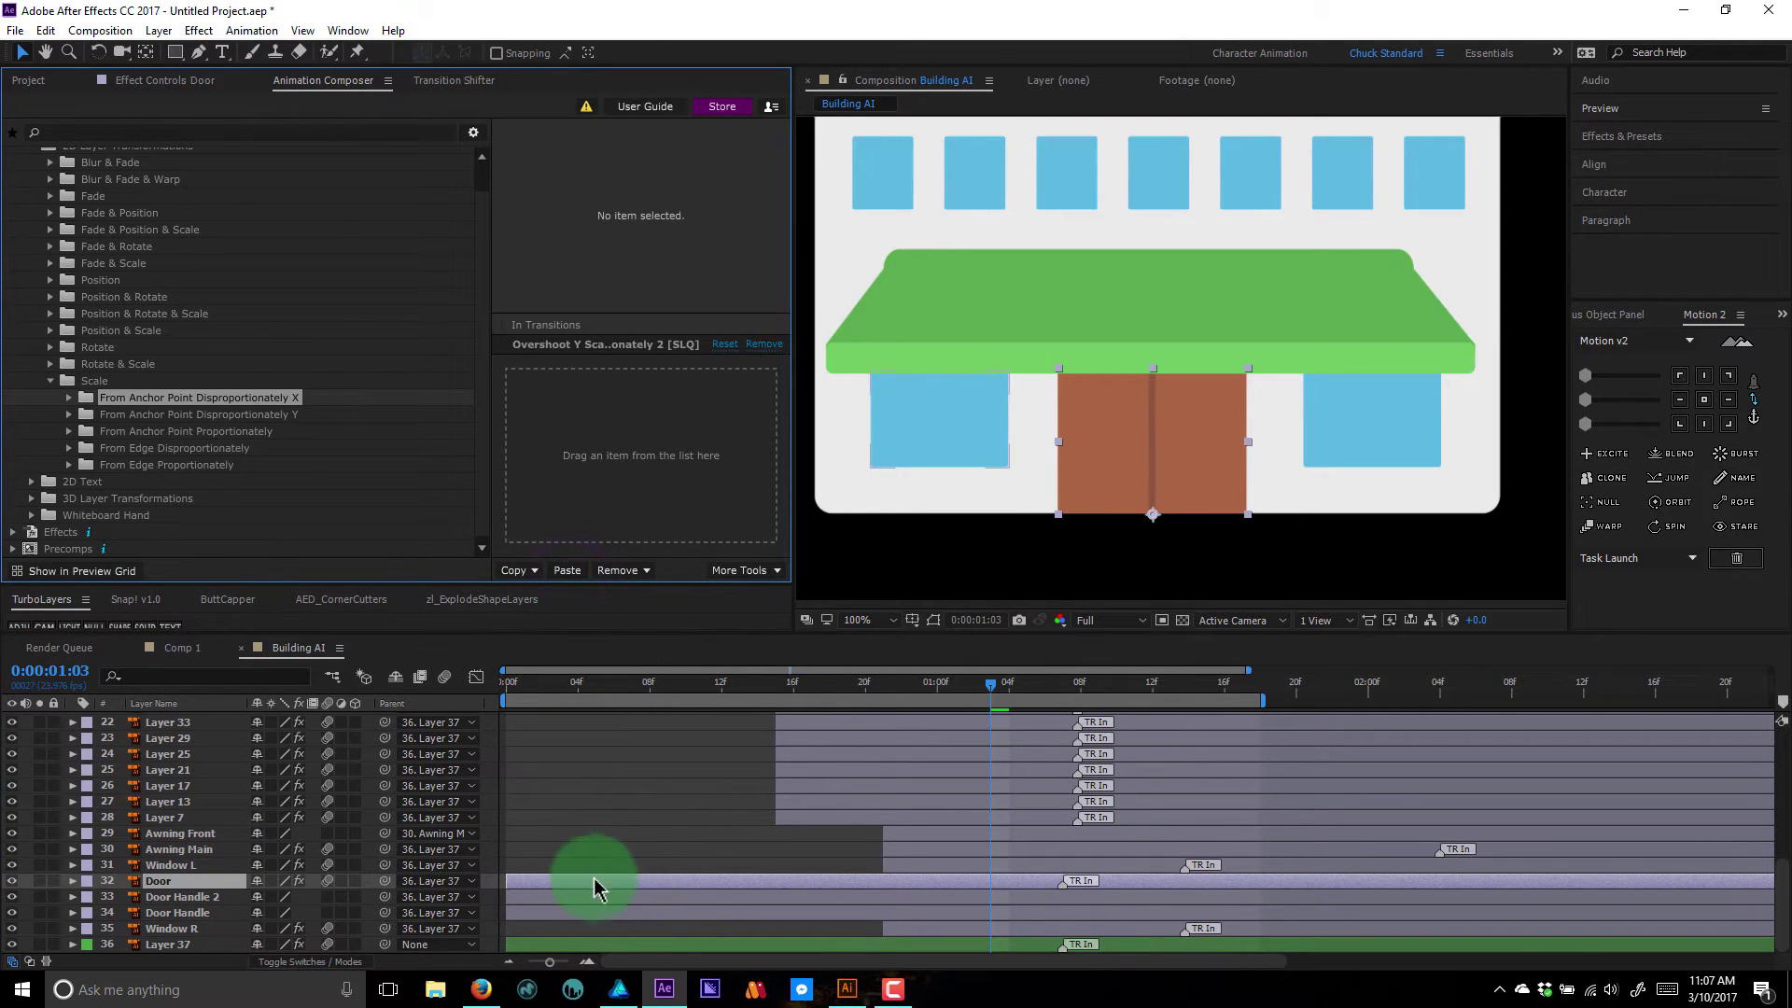
{"action": "mouse_move", "coordinate": [597, 886]}
{"action": "left_mouse_down"}
{"action": "mouse_move", "coordinate": [1073, 887]}
{"action": "mouse_move", "coordinate": [1008, 907]}
{"action": "left_mouse_up"}
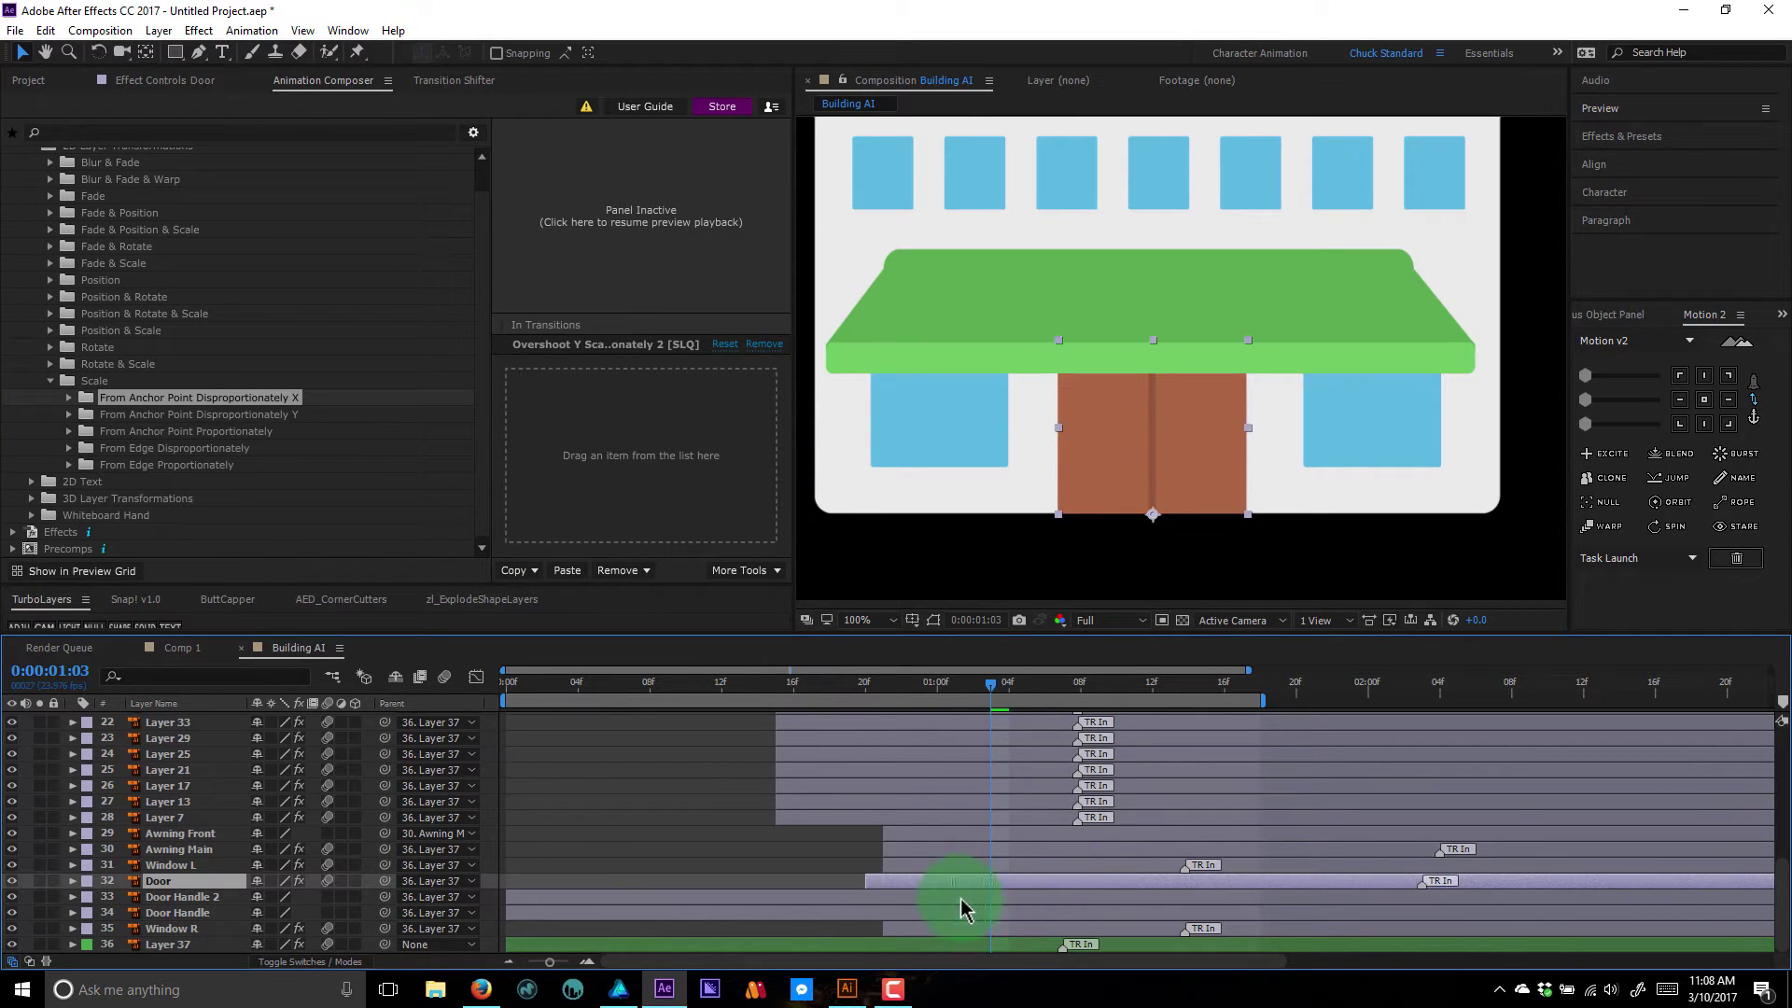
- Move the Door Handle and Door Handle 2 layers above Door in the layer stack and parent both to Door
{"action": "left_click", "coordinate": [182, 897]}
{"action": "left_click", "coordinate": [202, 913], "text": "shift"}
{"action": "left_click_drag", "start_coordinate": [203, 915], "coordinate": [211, 885]}
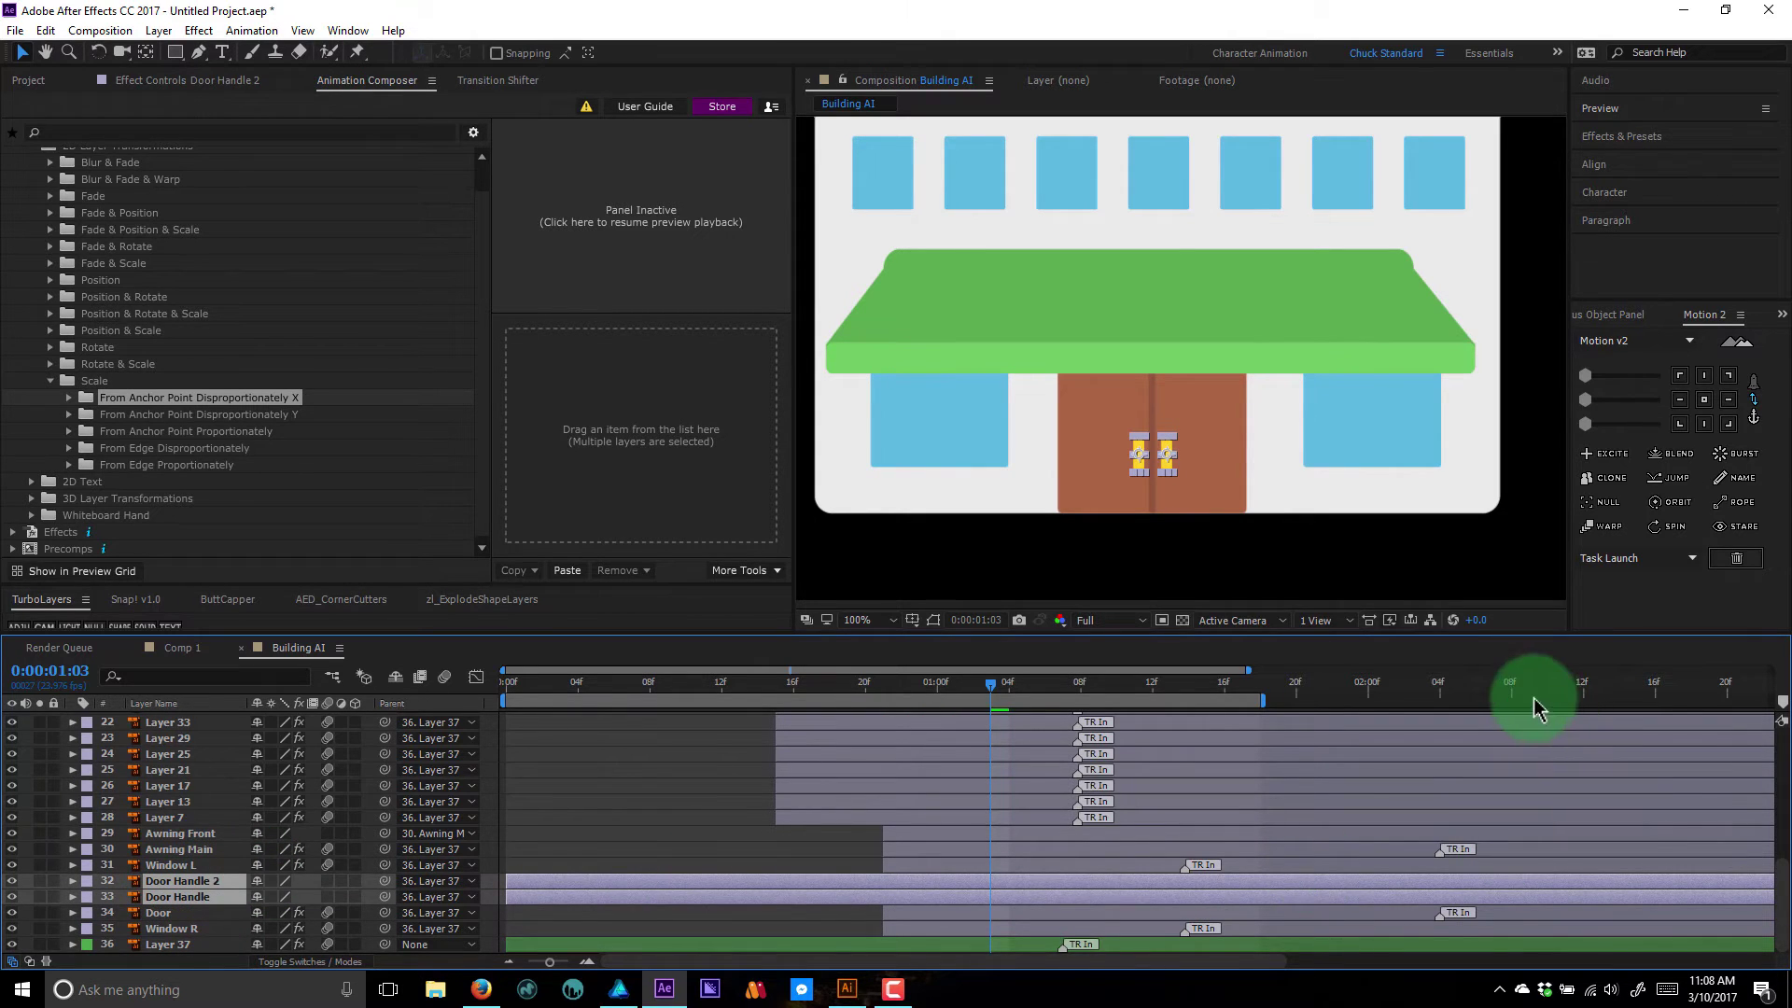
{"action": "left_click_drag", "start_coordinate": [1538, 710], "coordinate": [1635, 689]}
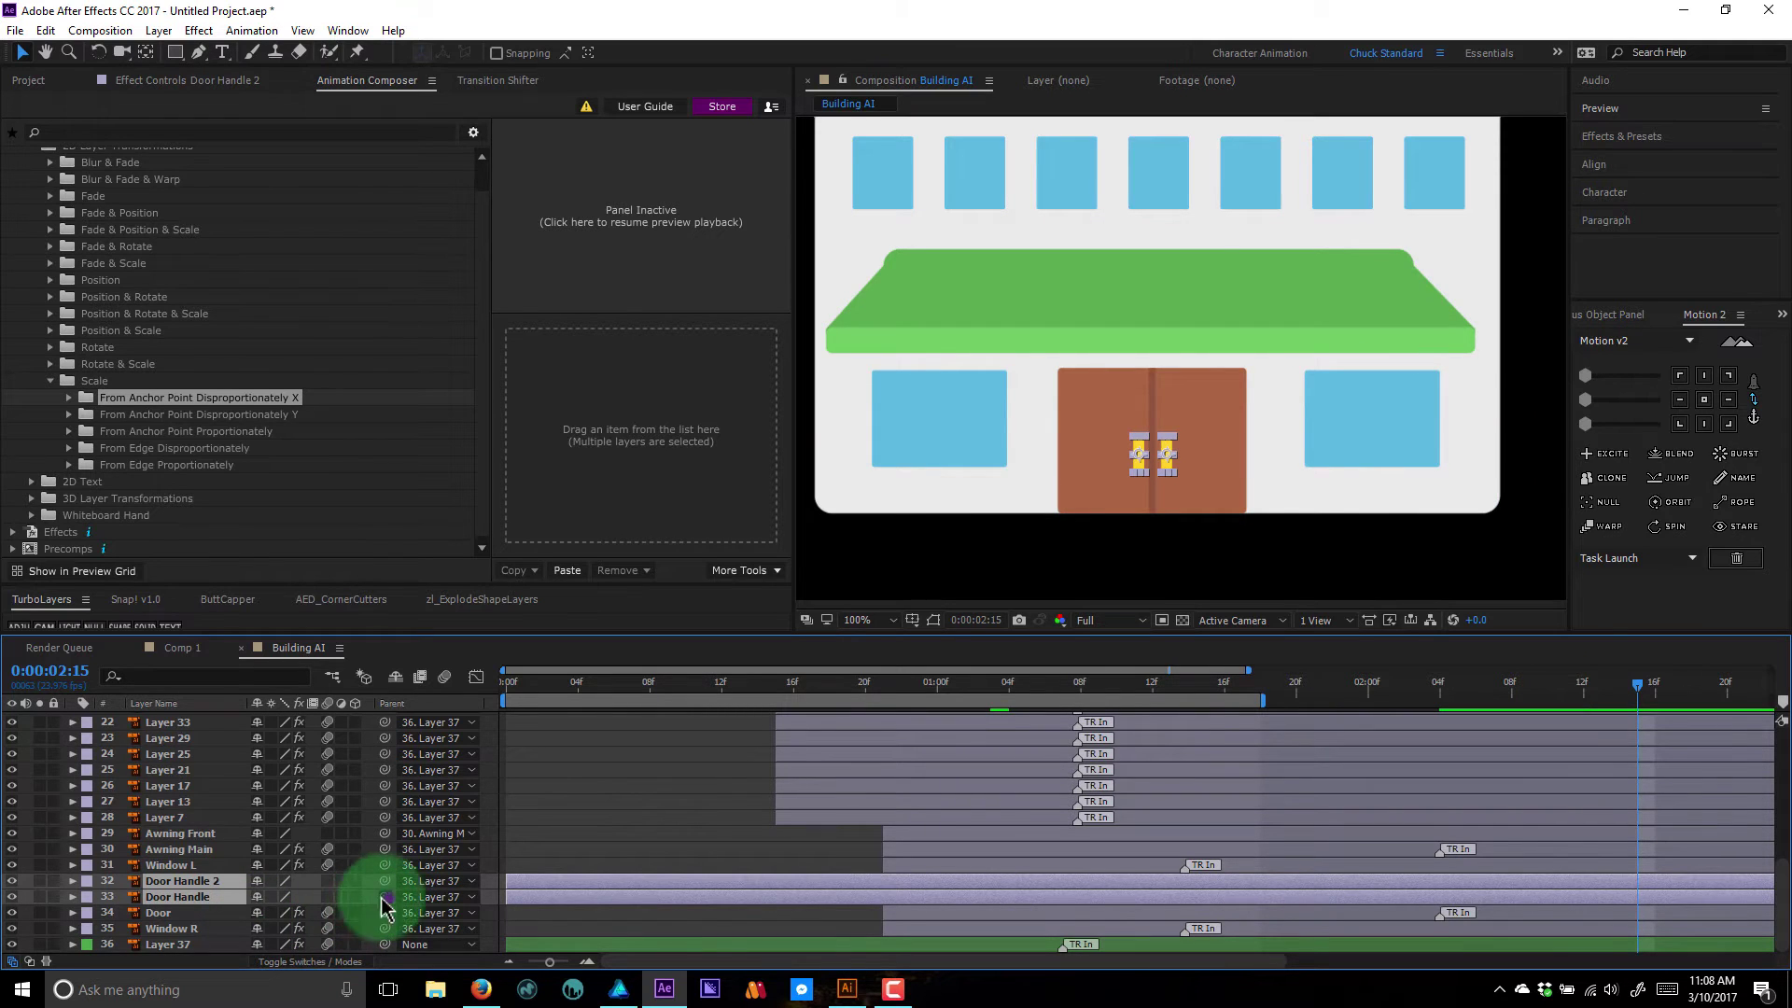
{"action": "left_click_drag", "start_coordinate": [382, 901], "coordinate": [220, 915]}
- Start both door handle layers with the awning layers and apply the Overshoot Scale From Anchor Point 2 preset as their in transition
{"action": "left_click_drag", "start_coordinate": [581, 883], "coordinate": [918, 885]}
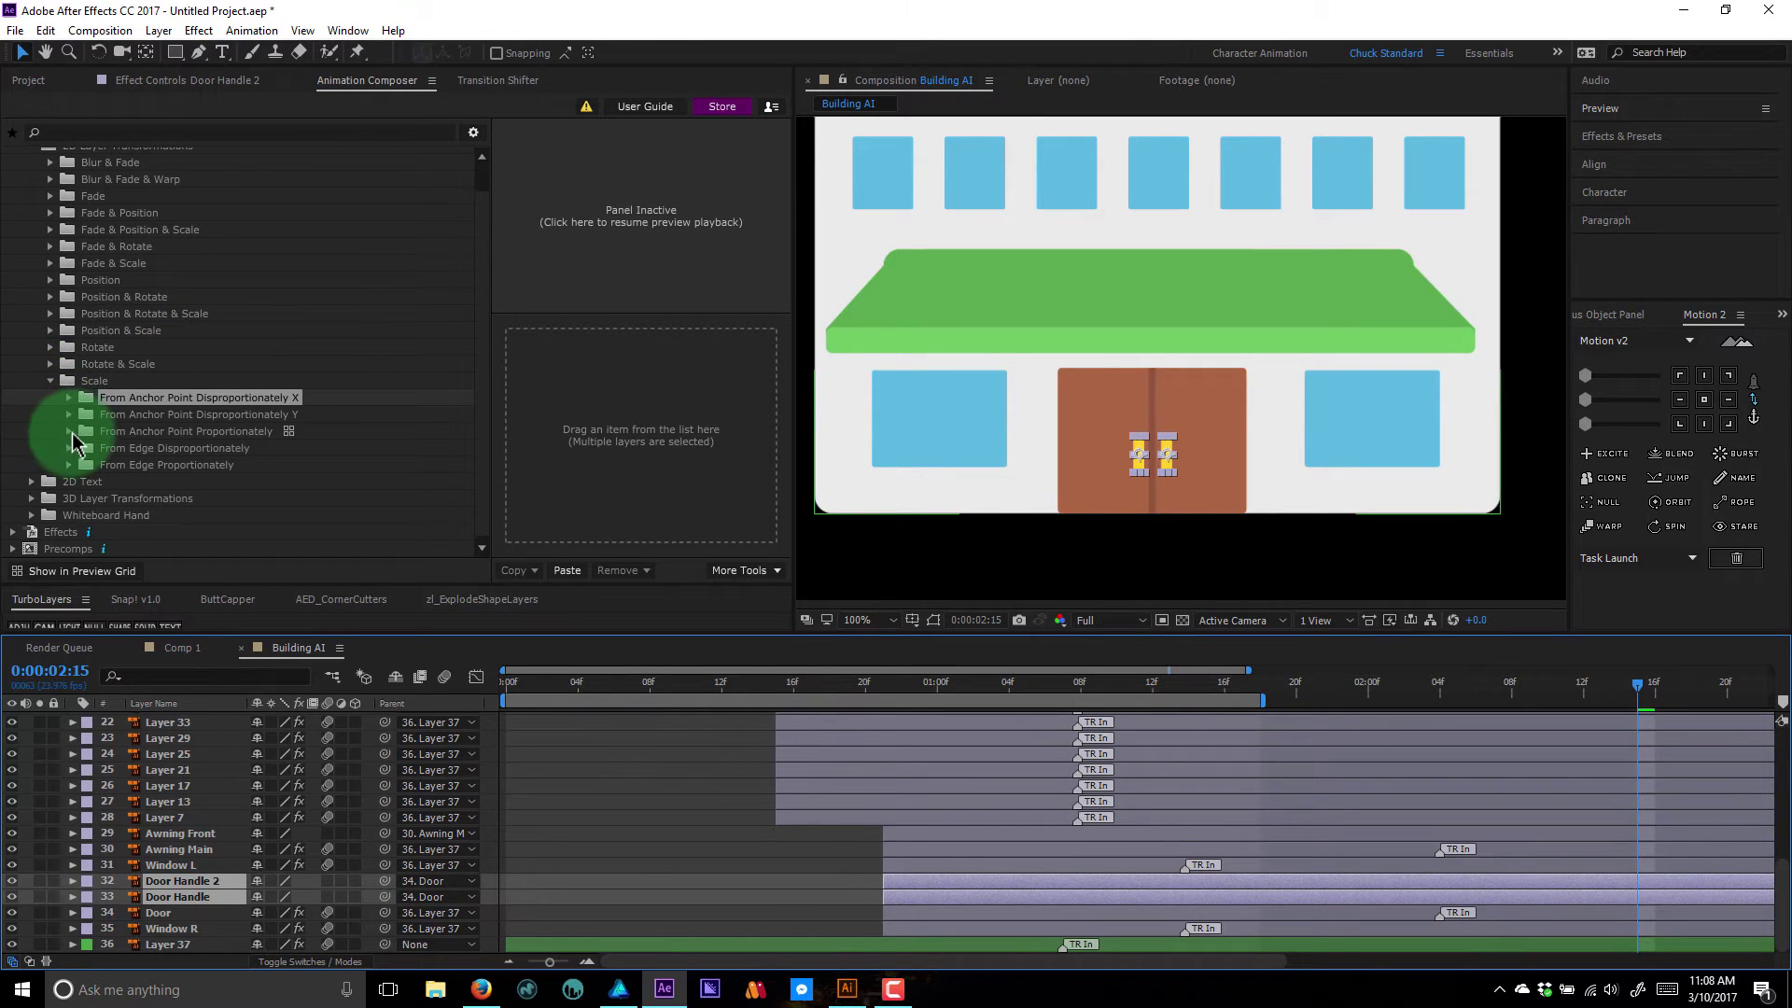
{"action": "left_click", "coordinate": [71, 433]}
{"action": "scroll", "coordinate": [228, 429], "scroll_direction": "down", "scroll_amount": 5}
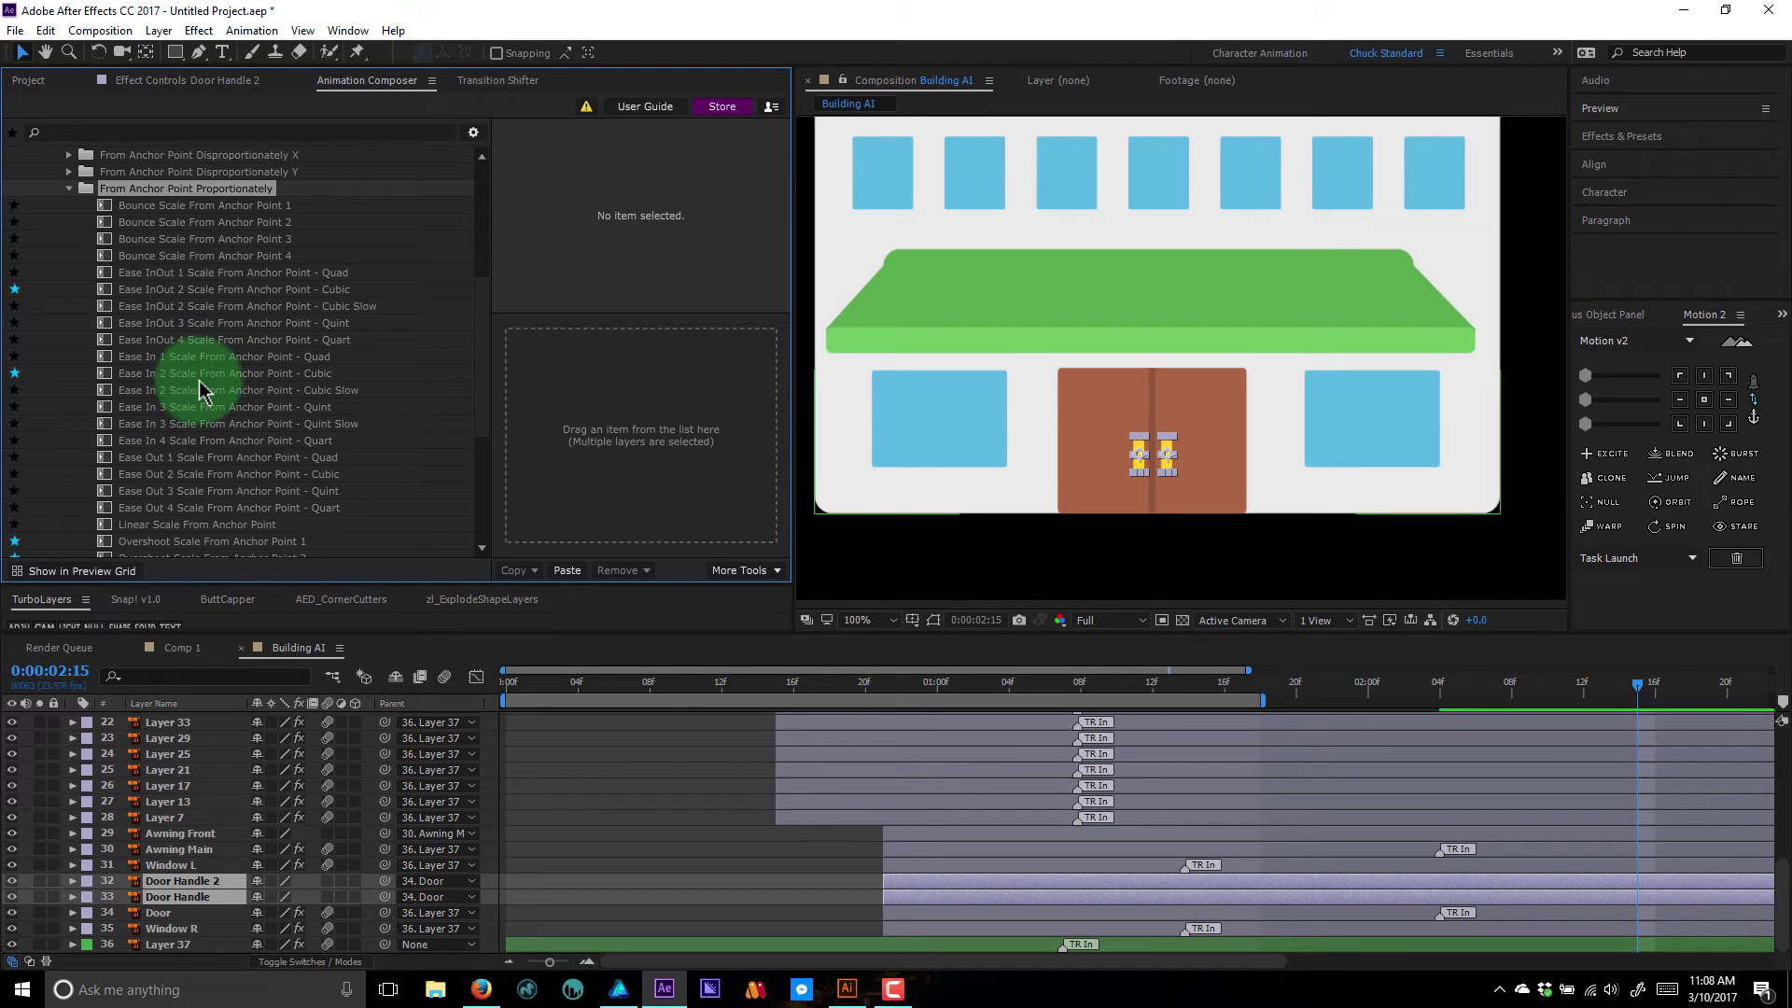
{"action": "scroll", "coordinate": [224, 392], "scroll_direction": "down", "scroll_amount": 4}
{"action": "left_click", "coordinate": [165, 347]}
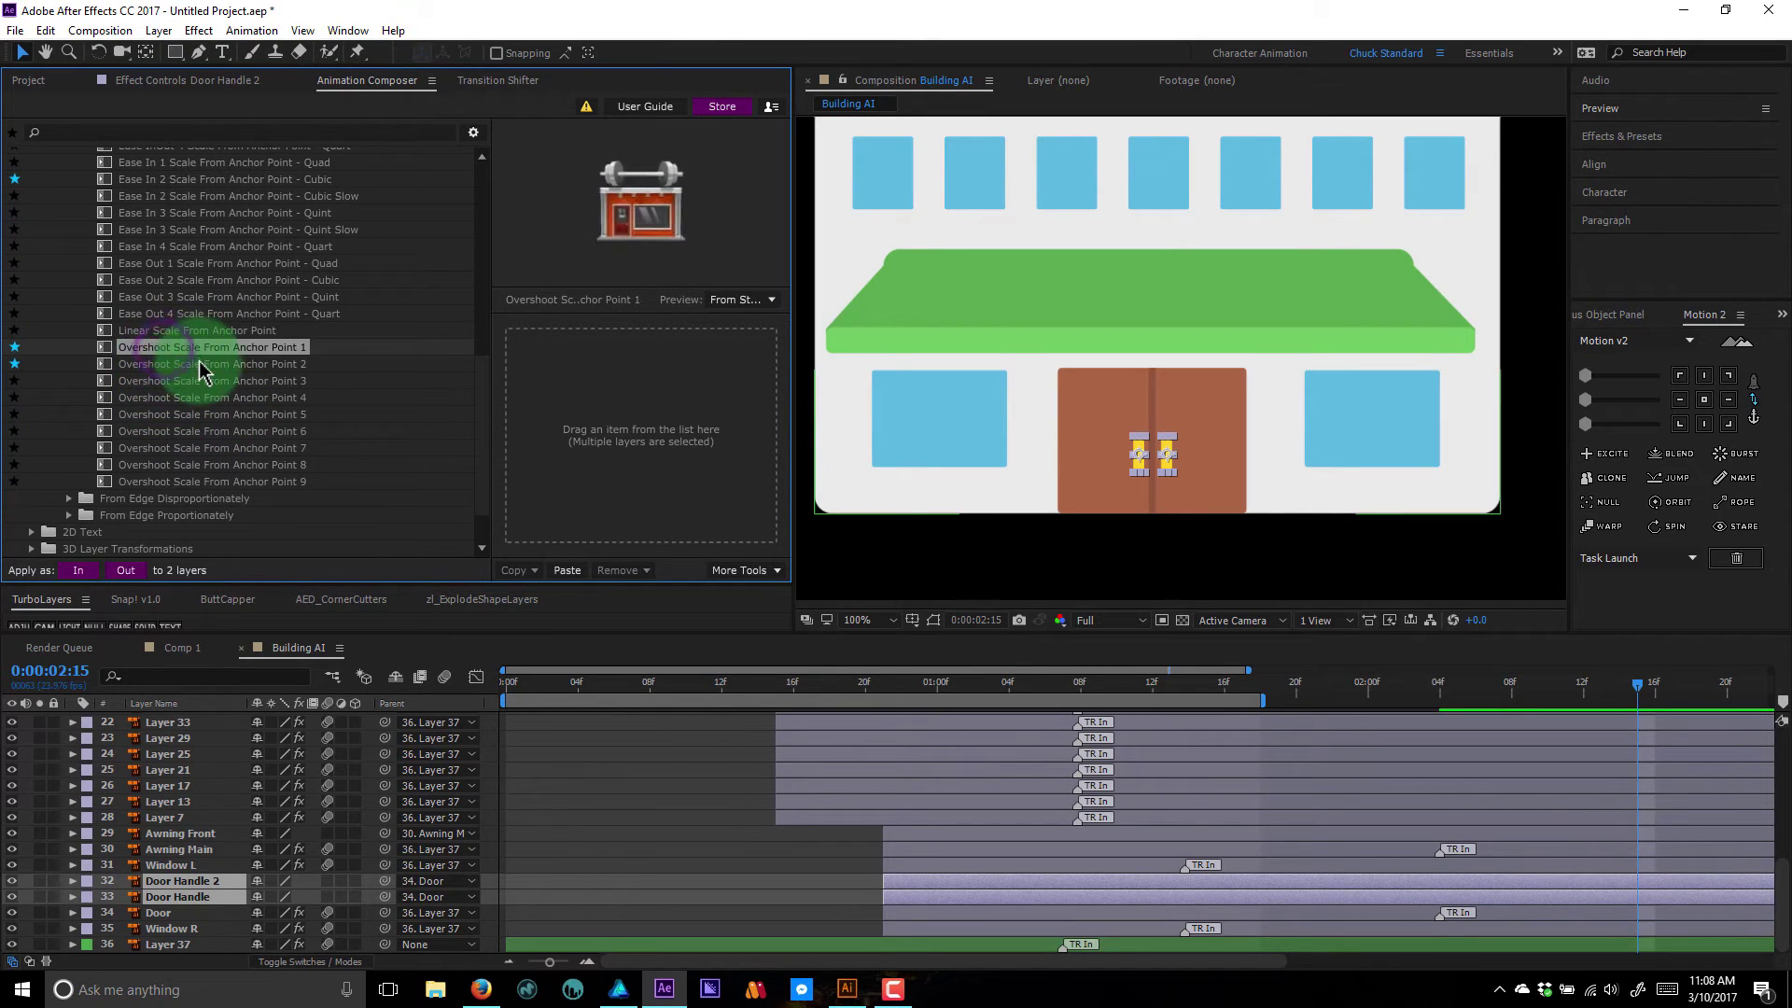
{"action": "left_click", "coordinate": [184, 363]}
{"action": "left_click_drag", "start_coordinate": [184, 368], "coordinate": [569, 417]}
- Preview other proportional scale presets, including Bounce Scale From Anchor Point 4 and Ease InOut 2 Scale From Anchor Point - Cubic
{"action": "scroll", "coordinate": [1132, 327], "scroll_direction": "down", "scroll_amount": 2}
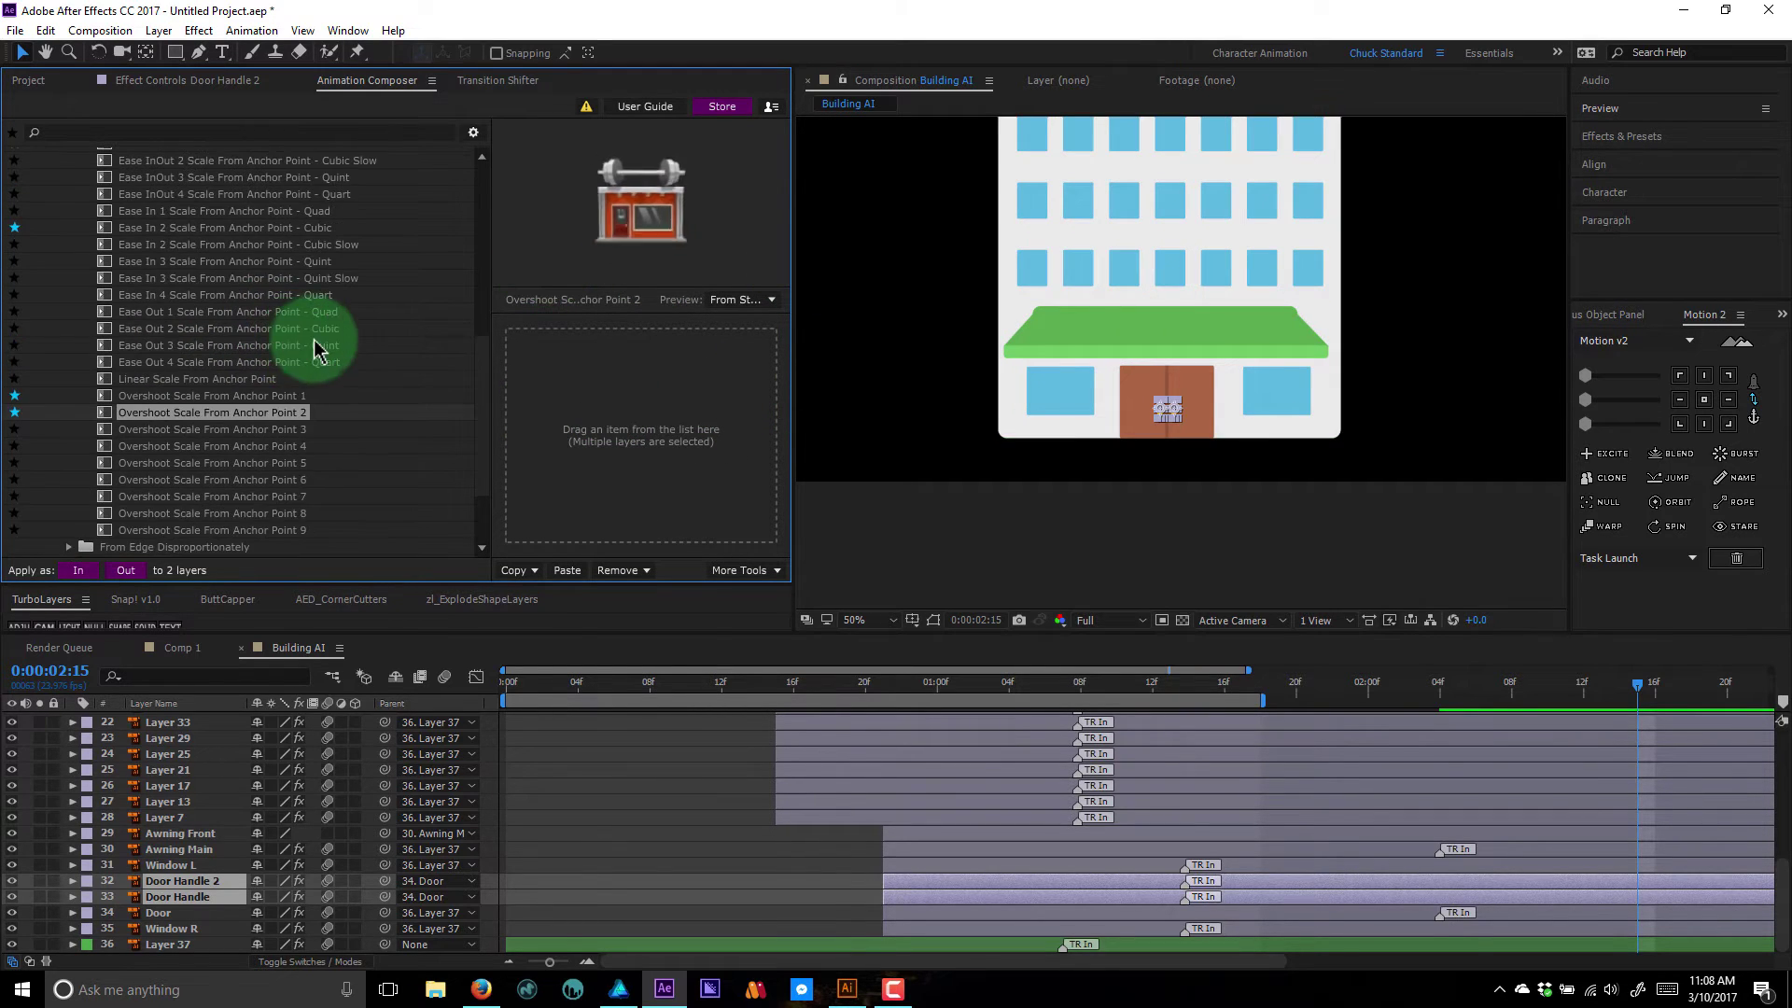
{"action": "scroll", "coordinate": [320, 347], "scroll_direction": "up", "scroll_amount": 5}
{"action": "left_click", "coordinate": [199, 304]}
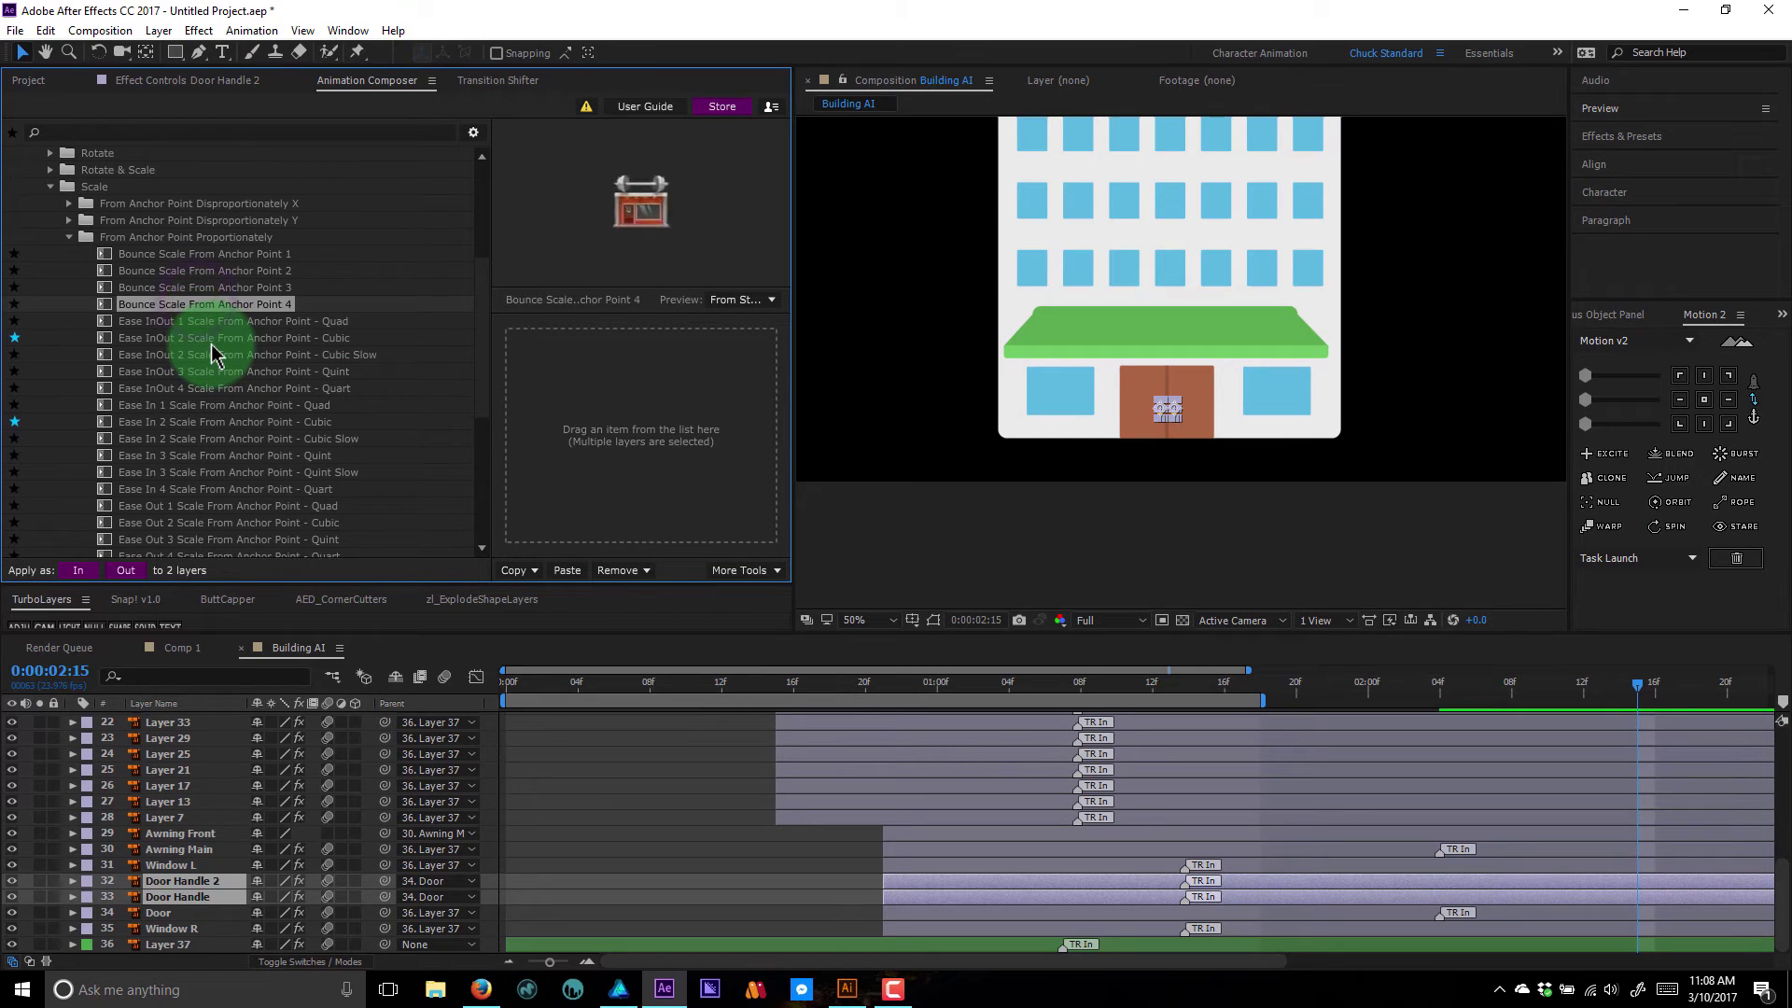
{"action": "left_click", "coordinate": [213, 342]}
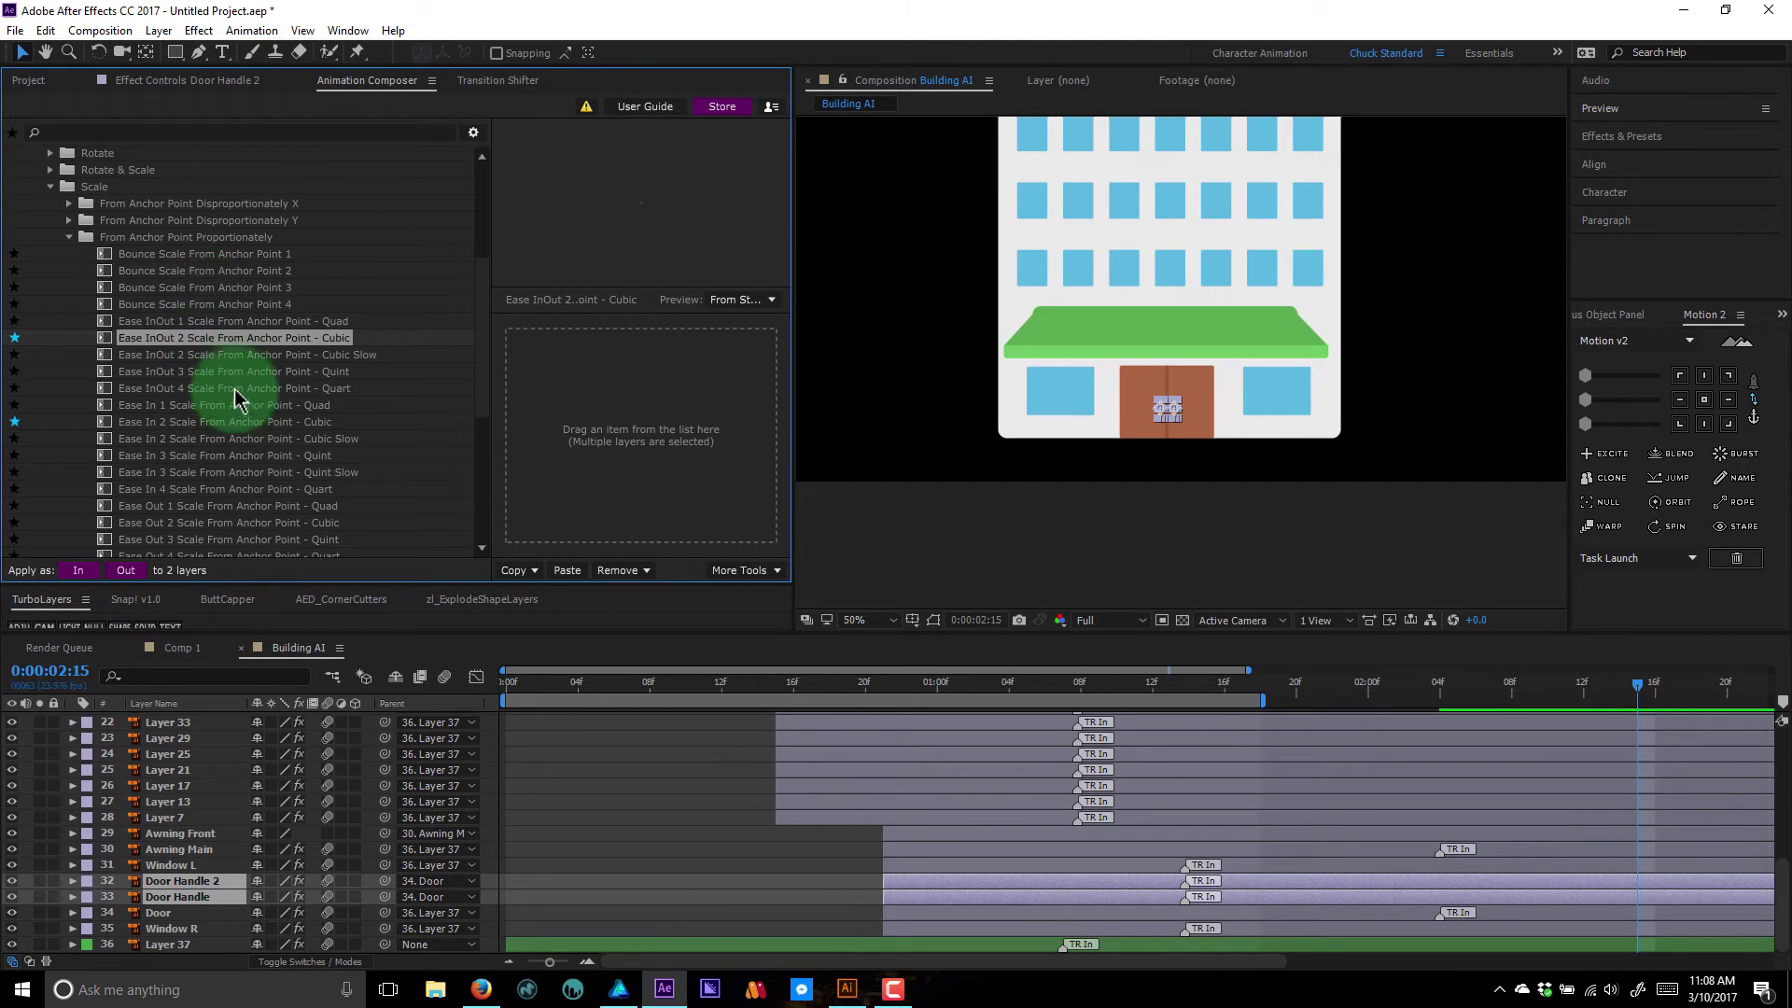
{"action": "scroll", "coordinate": [1188, 331], "scroll_direction": "down", "scroll_amount": 2}
{"action": "scroll", "coordinate": [1188, 332], "scroll_direction": "up", "scroll_amount": 2}
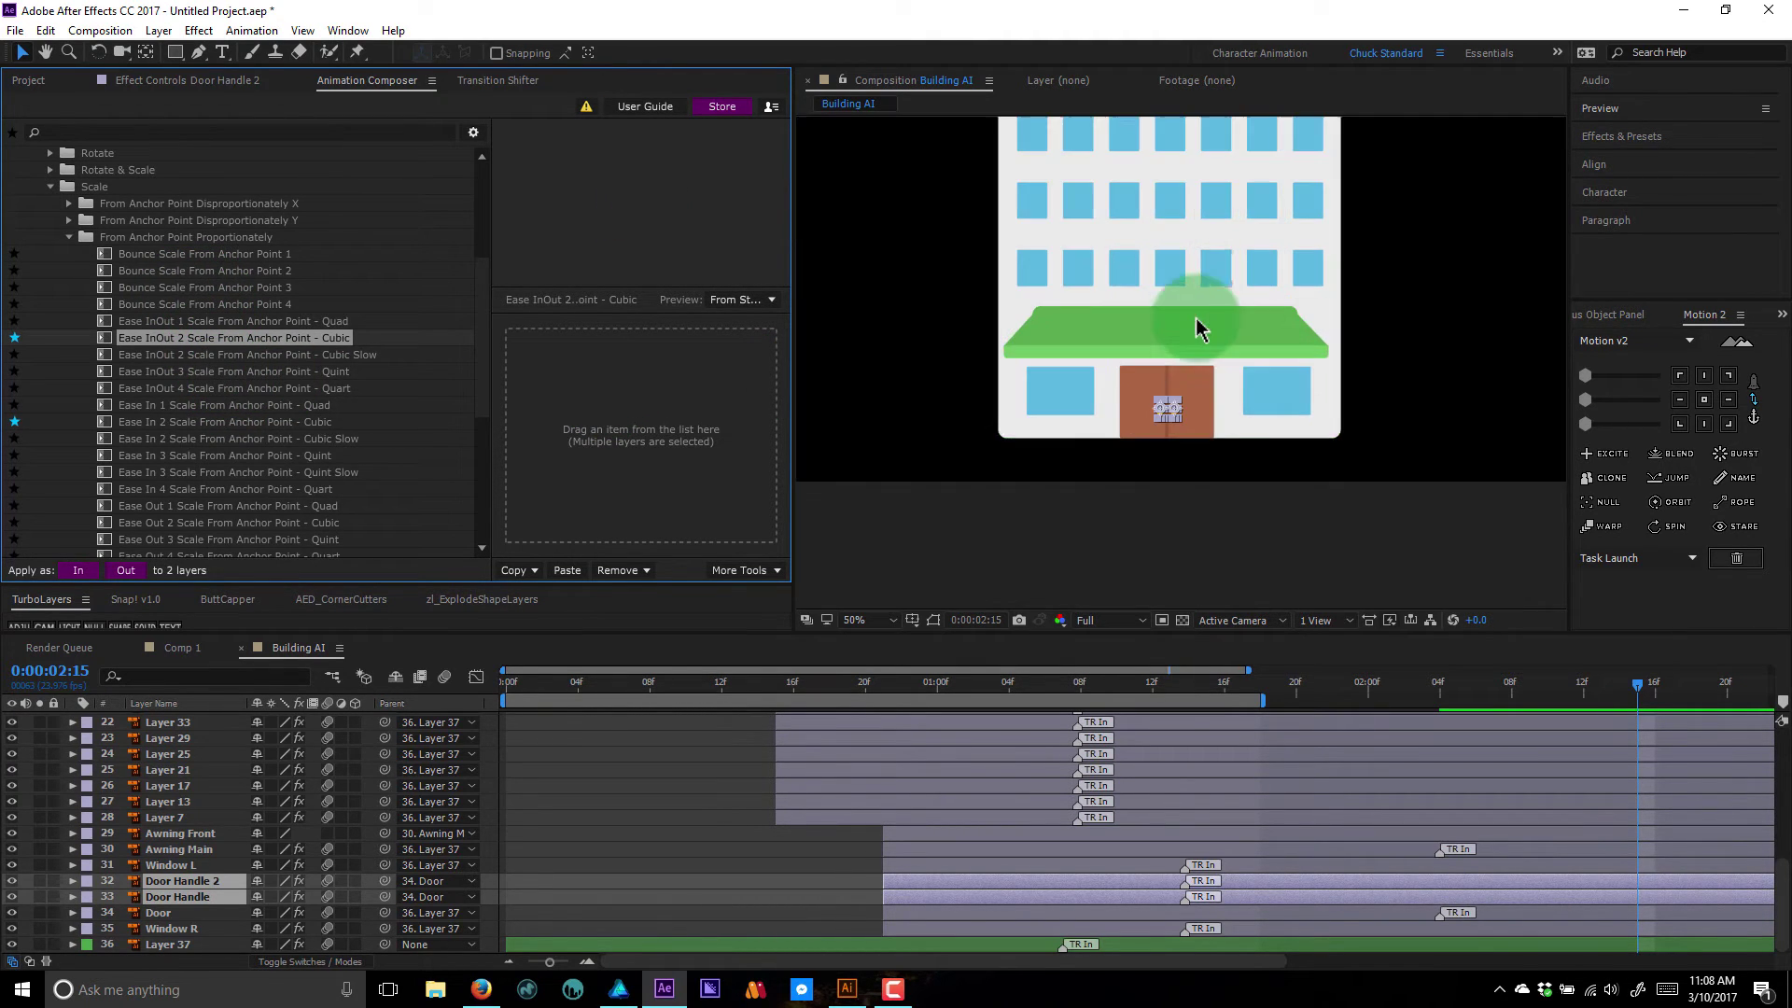
- End the work area at 0:00:02:19 and play the whole building animation in a maximized composition view
{"action": "key", "text": "space"}
{"action": "left_click_drag", "start_coordinate": [1182, 236], "coordinate": [1182, 343]}
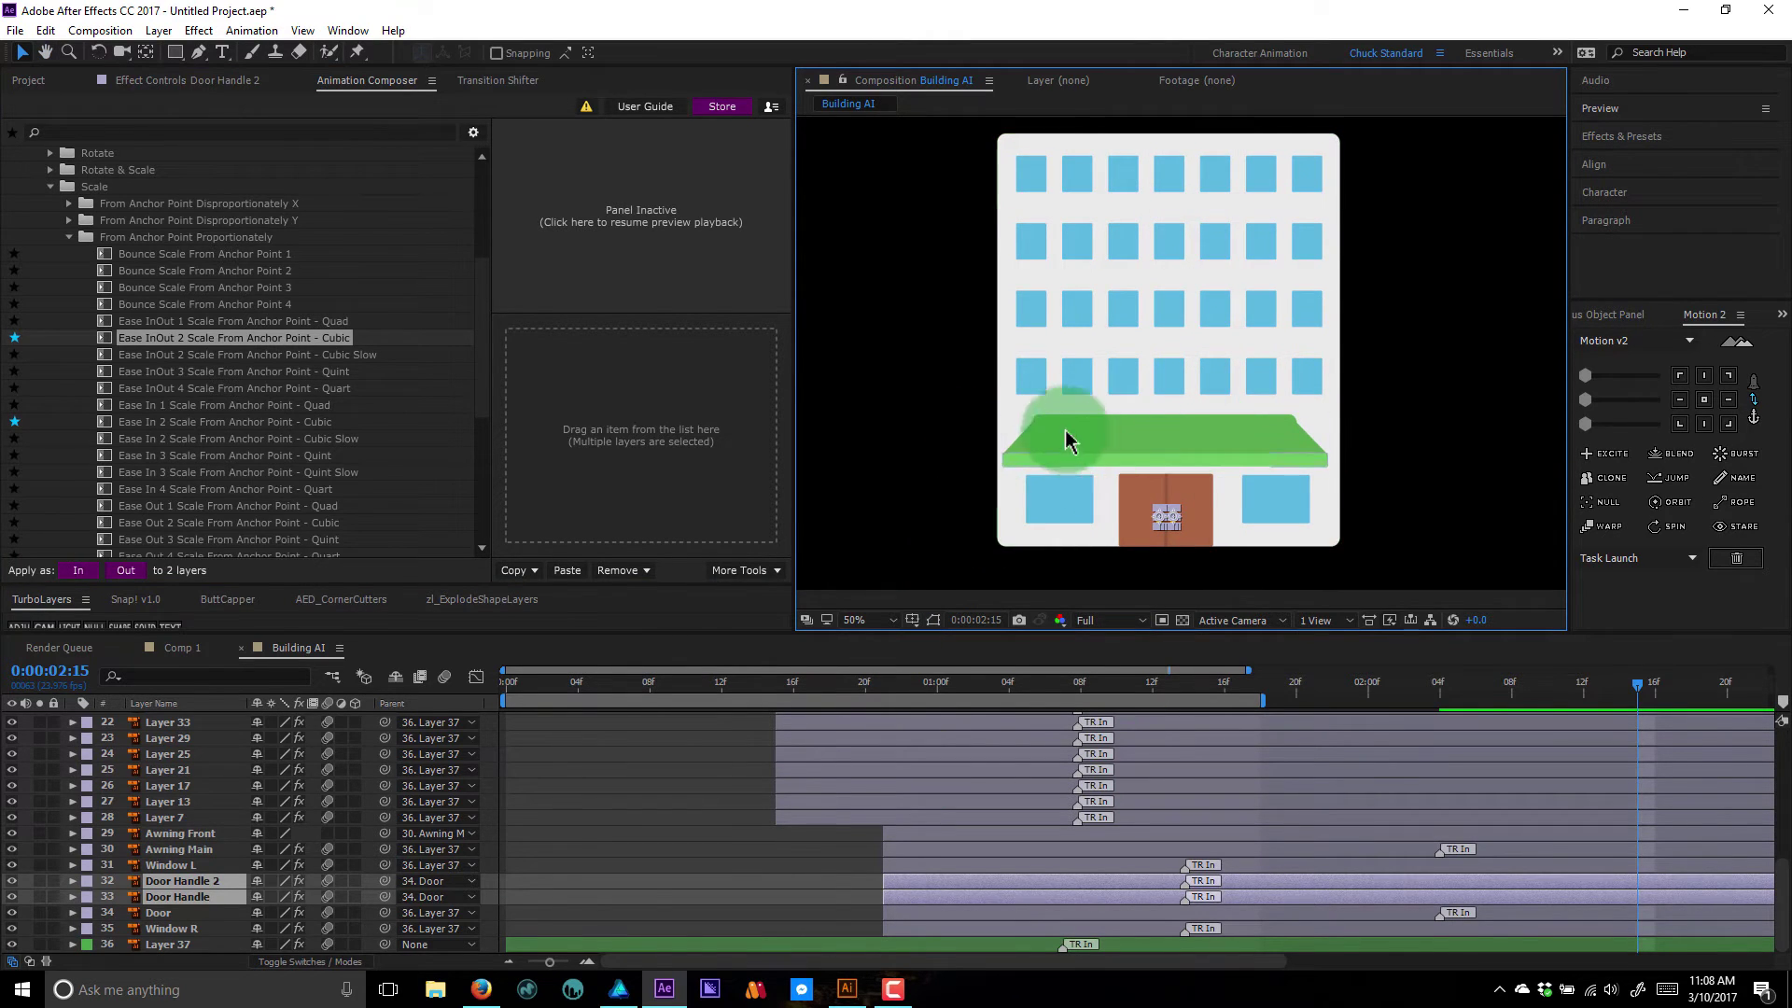
{"action": "scroll", "coordinate": [1073, 416], "scroll_direction": "down", "scroll_amount": 2}
{"action": "scroll", "coordinate": [1088, 438], "scroll_direction": "up", "scroll_amount": 2}
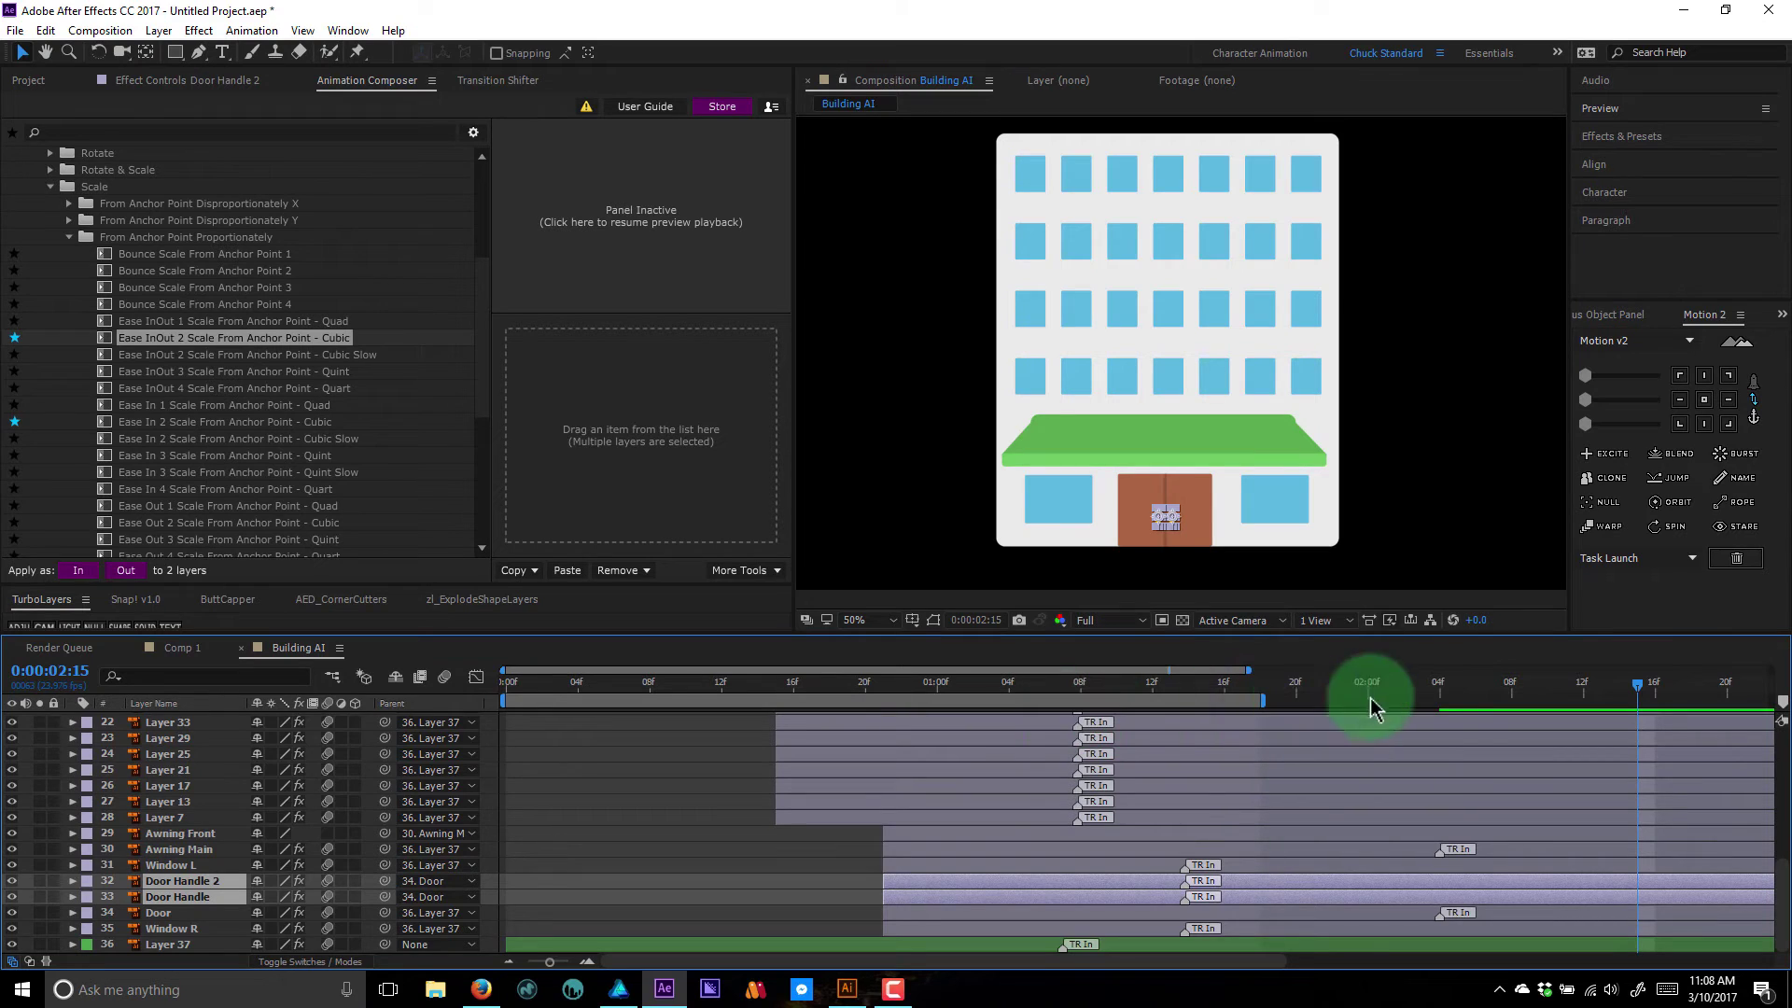
{"action": "left_click_drag", "start_coordinate": [1487, 687], "coordinate": [1714, 687]}
{"action": "key", "text": "n"}
{"action": "scroll", "coordinate": [1296, 403], "scroll_direction": "down", "scroll_amount": 1}
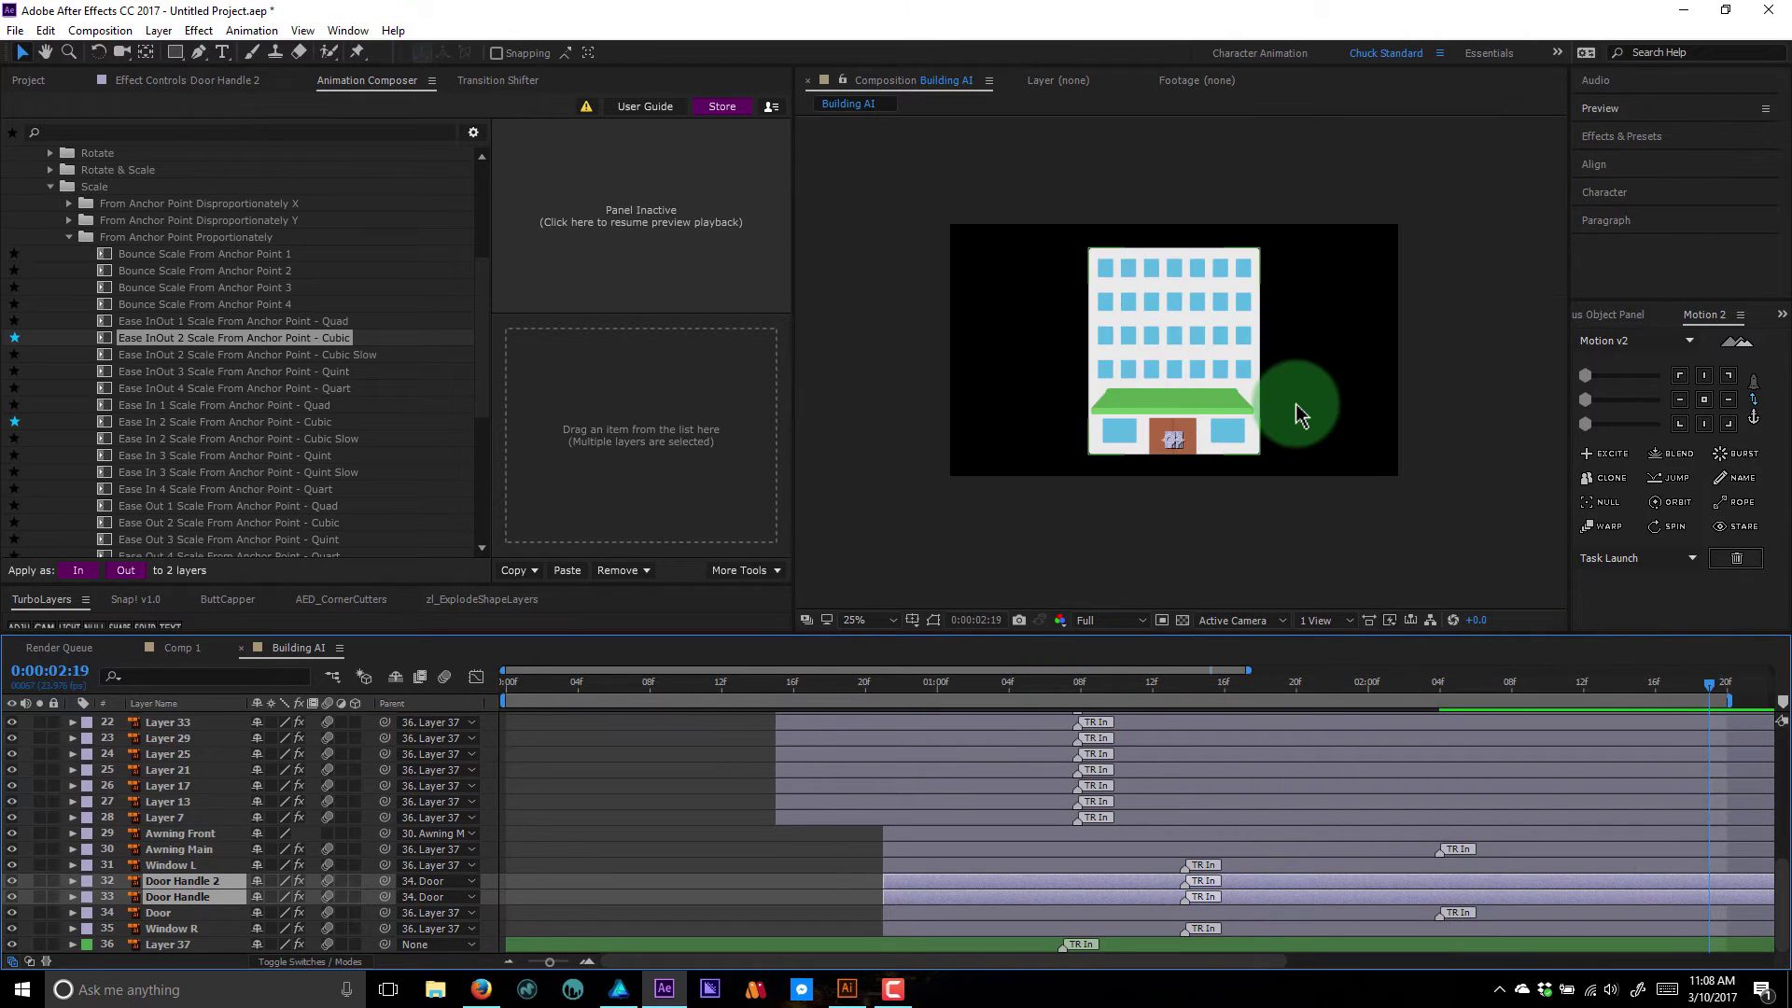
{"action": "key", "text": "space"}
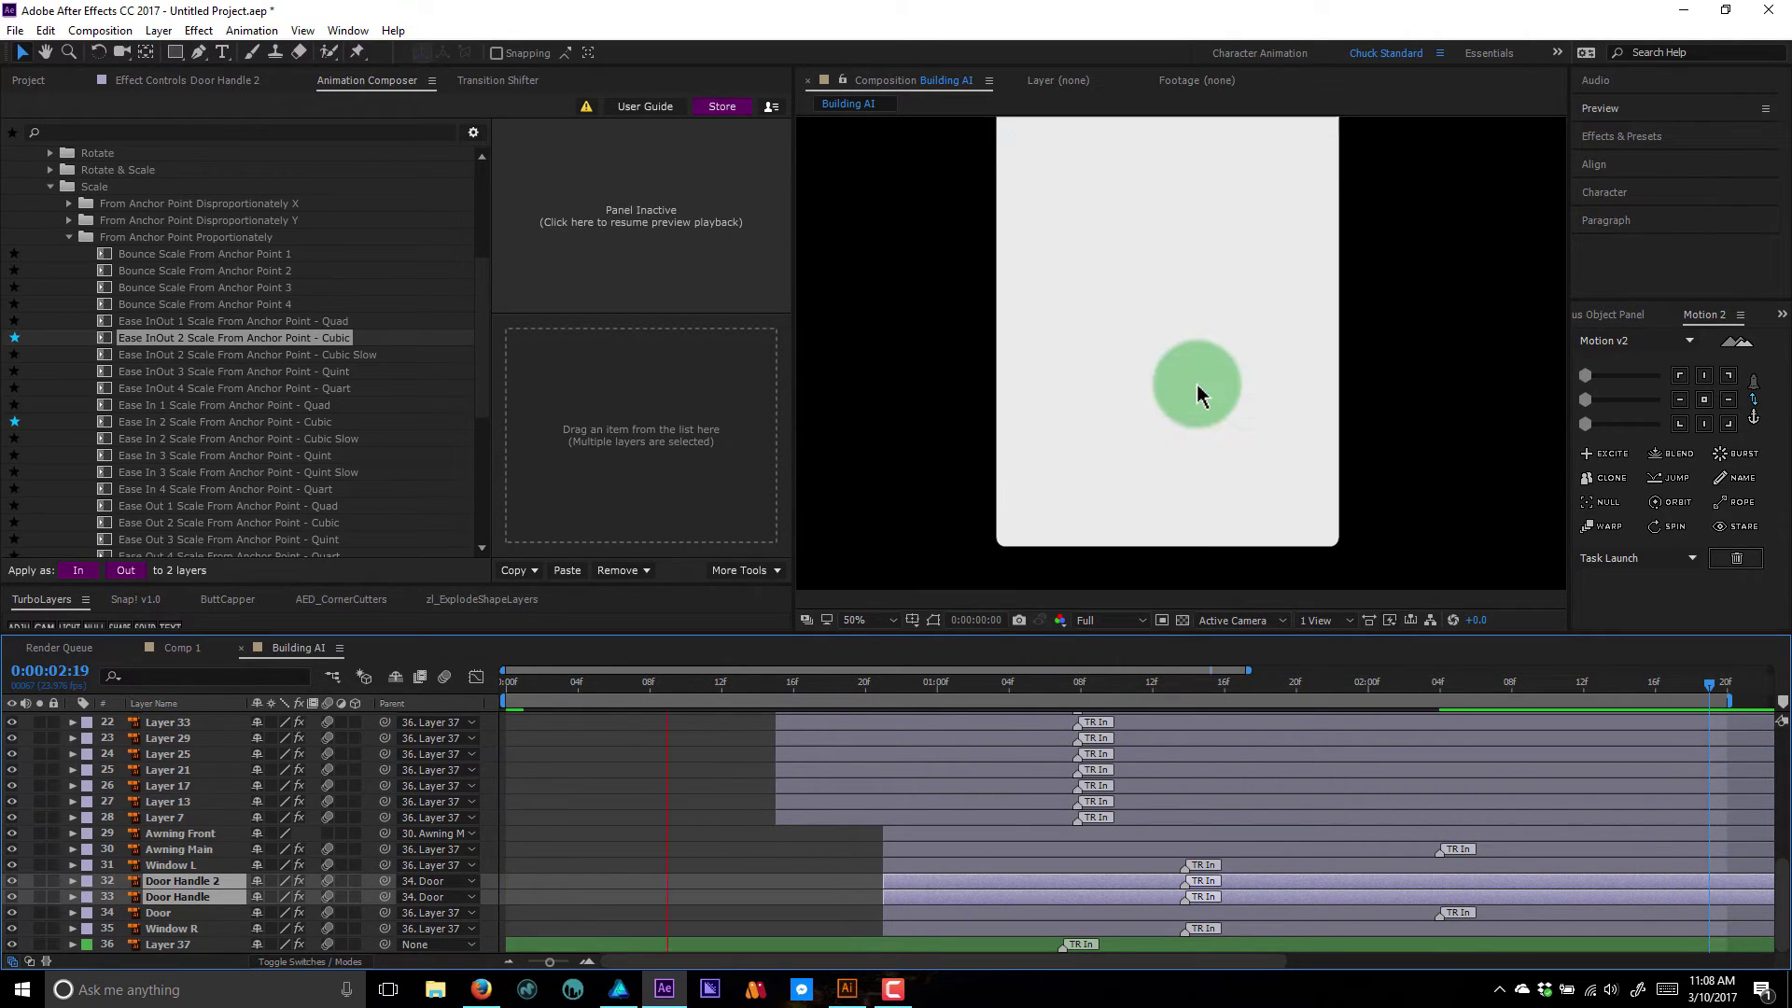
{"action": "key", "text": "grave"}
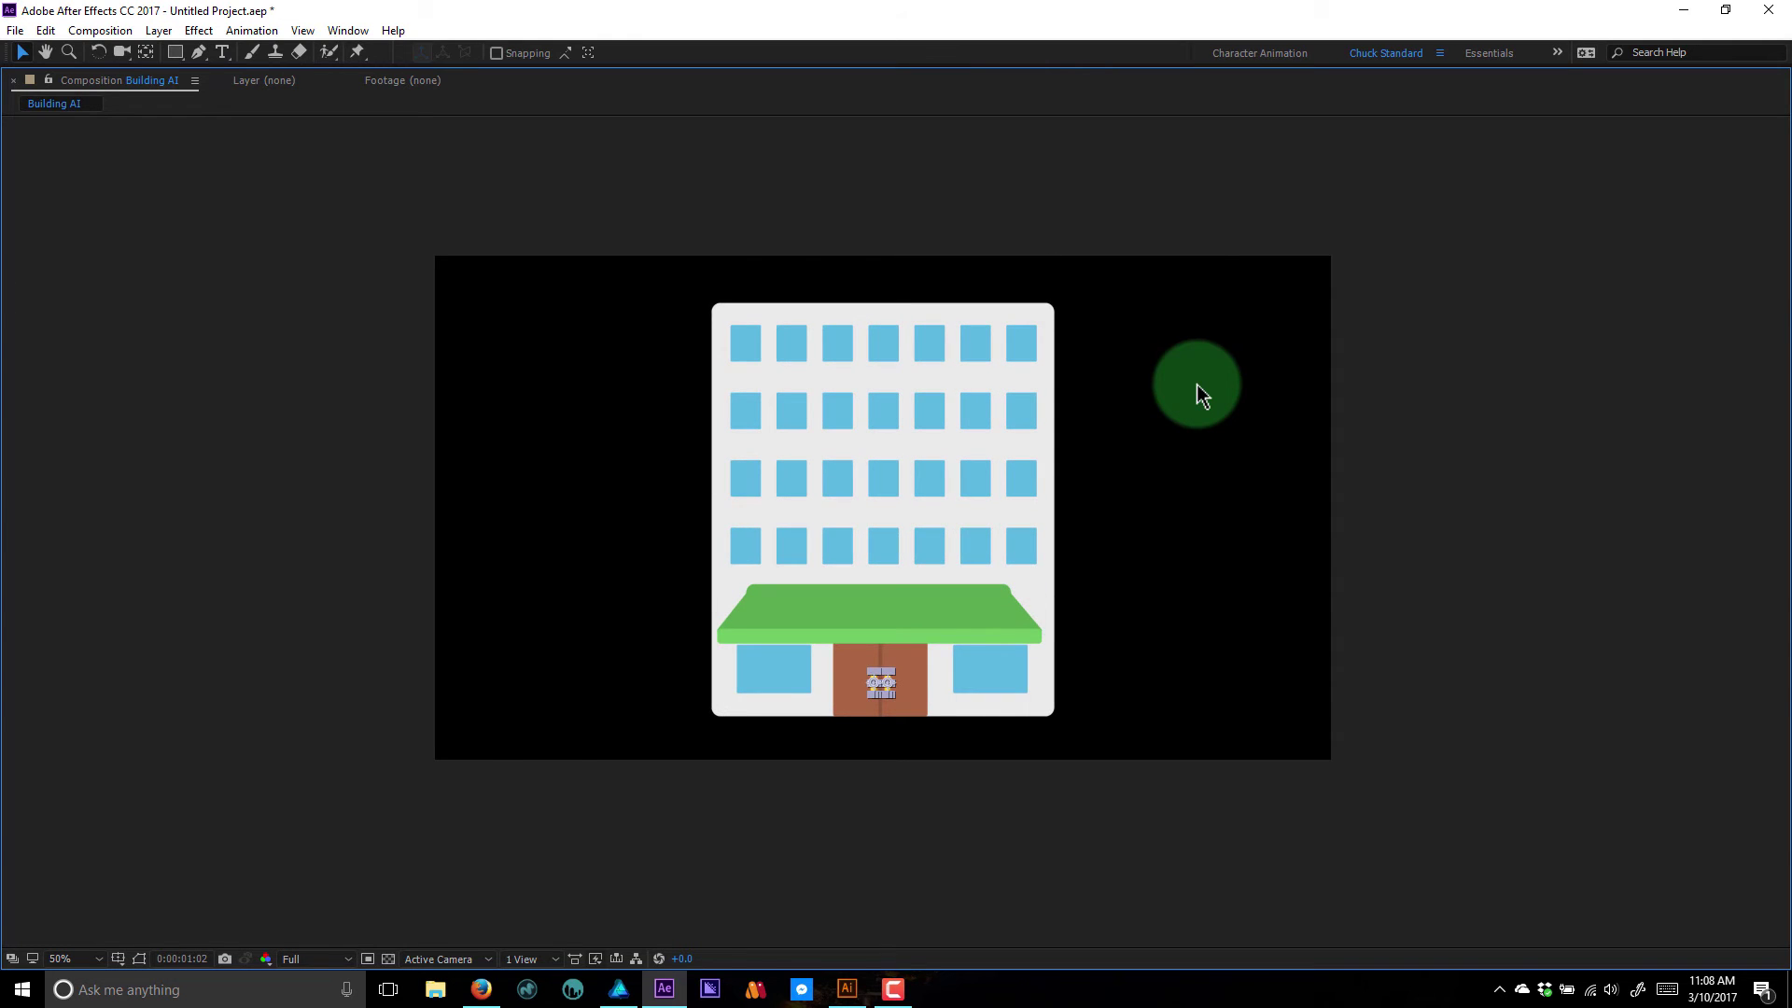
- Select all 28 upper window layers, from Layer 36 through Layer 7, and open the Transition Shifter
{"action": "key", "text": "grave"}
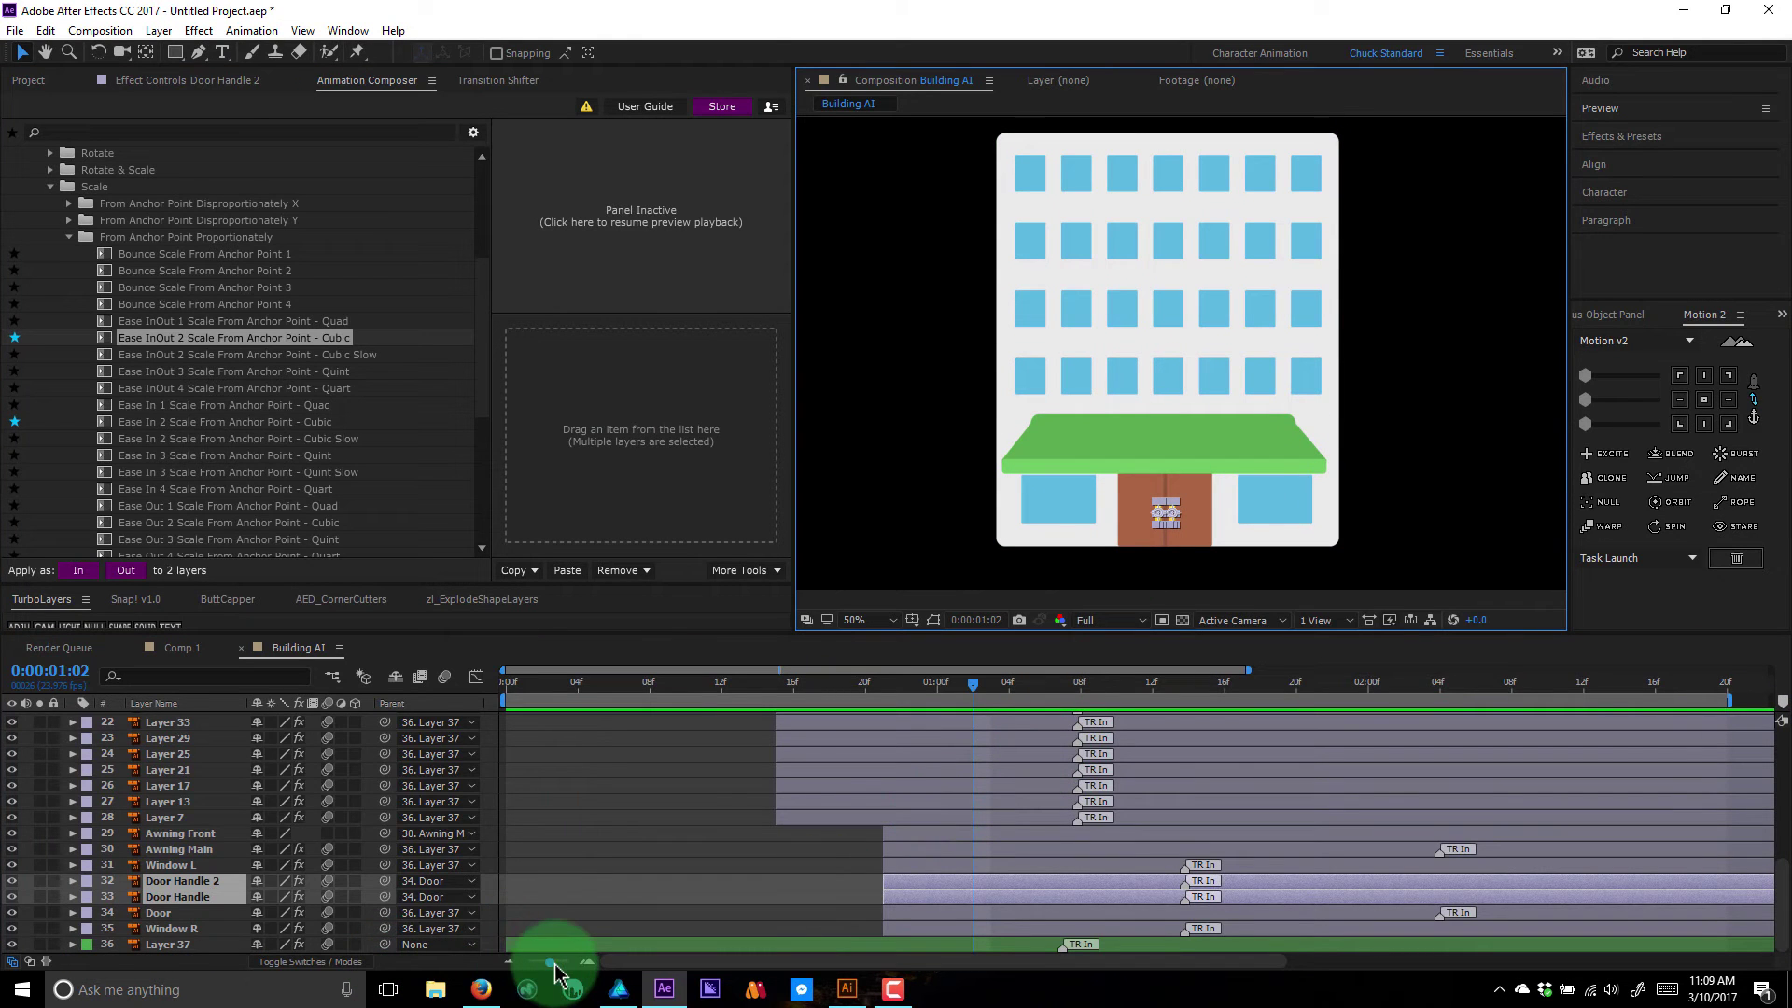
{"action": "left_click_drag", "start_coordinate": [552, 964], "coordinate": [547, 962]}
{"action": "scroll", "coordinate": [785, 865], "scroll_direction": "up", "scroll_amount": 5}
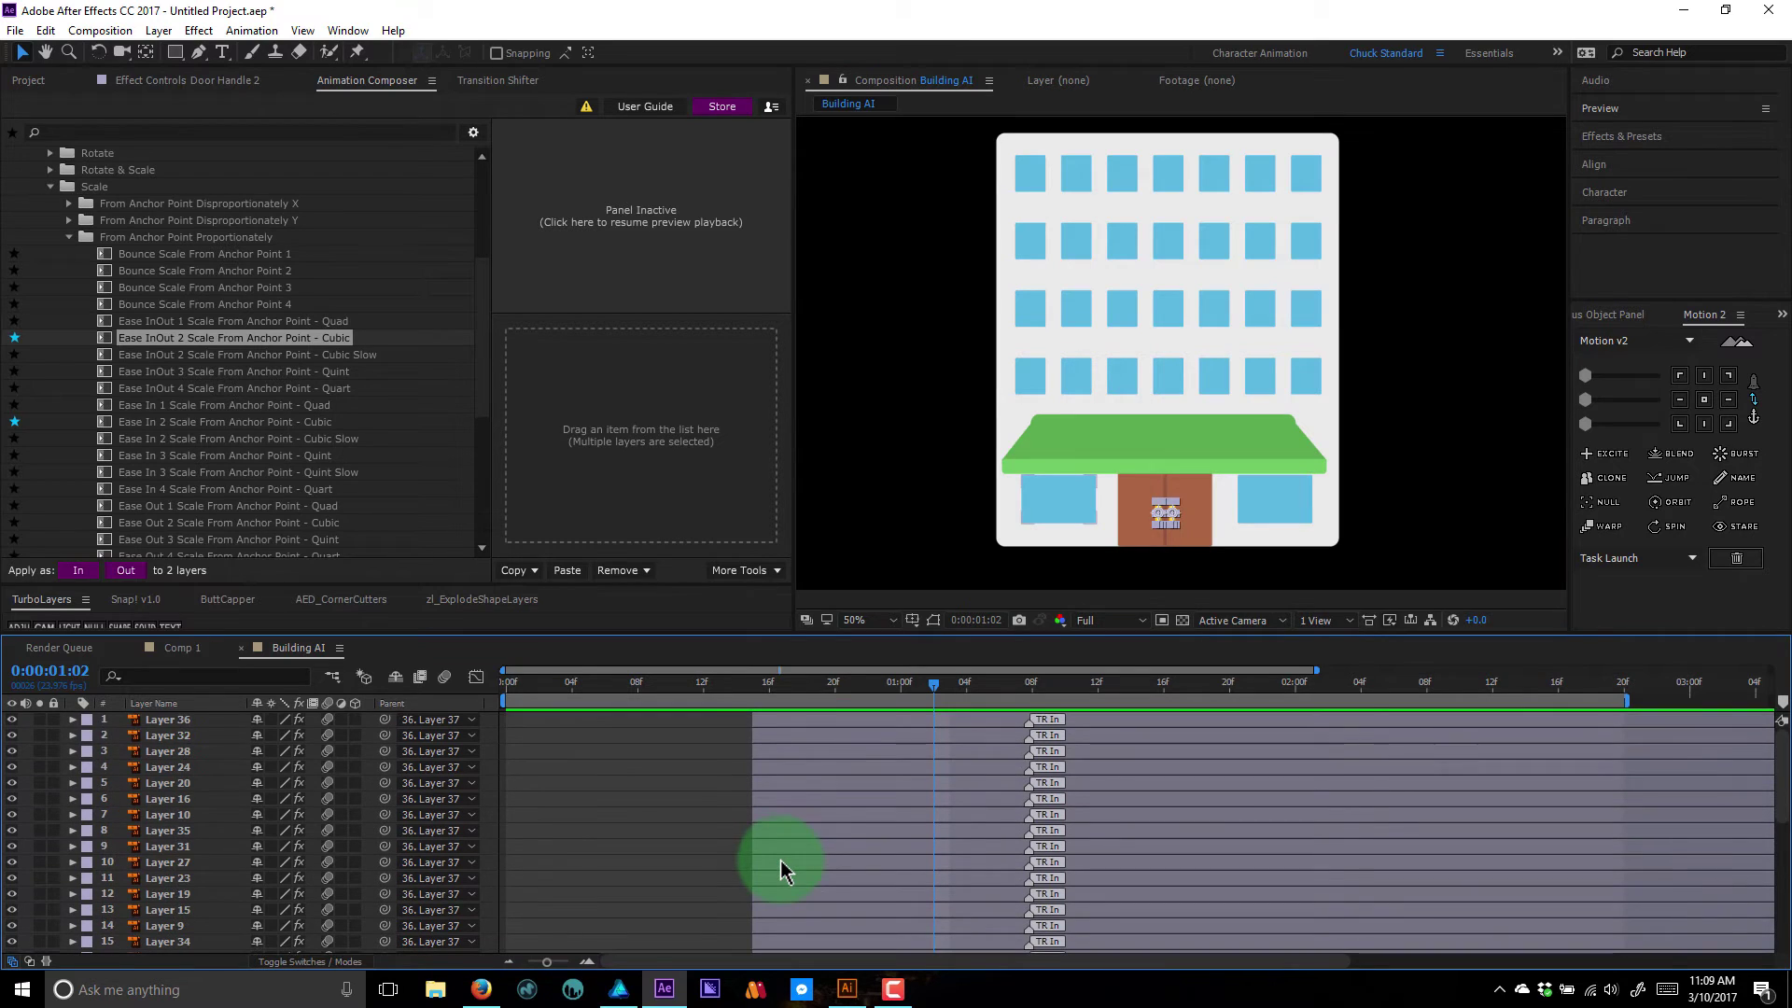
{"action": "left_click", "coordinate": [770, 727]}
{"action": "scroll", "coordinate": [772, 840], "scroll_direction": "down", "scroll_amount": 5}
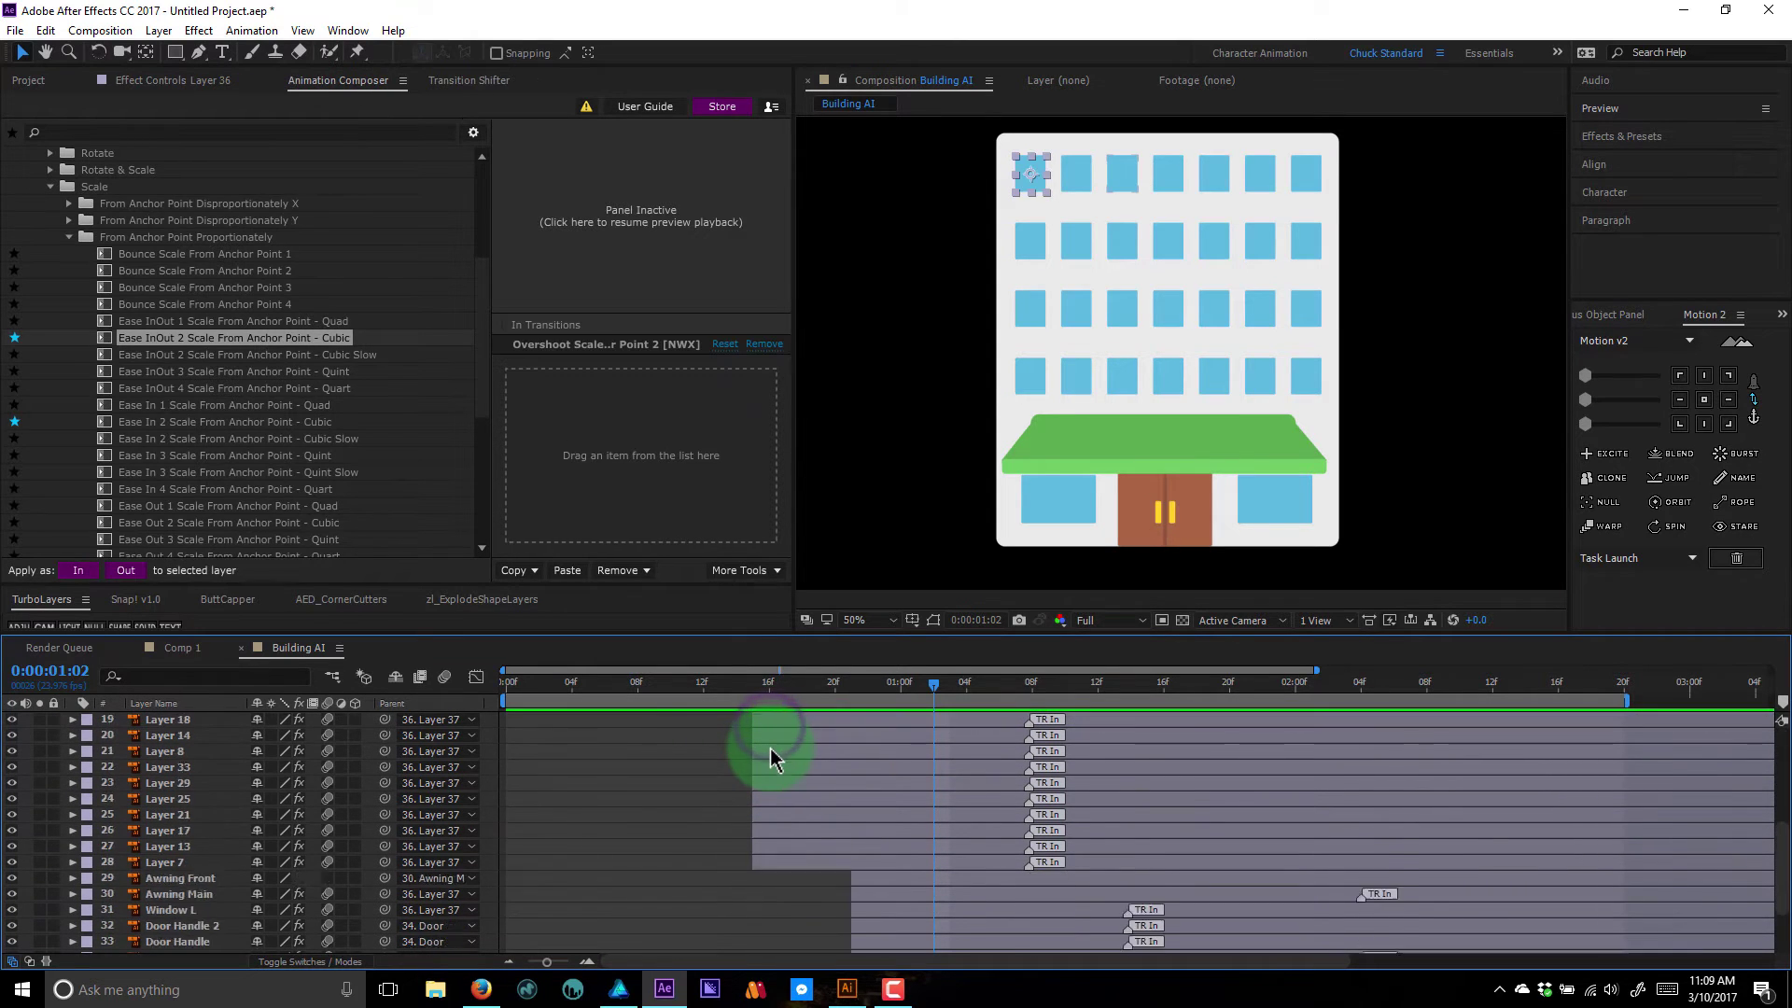
{"action": "left_click", "coordinate": [774, 818], "text": "shift"}
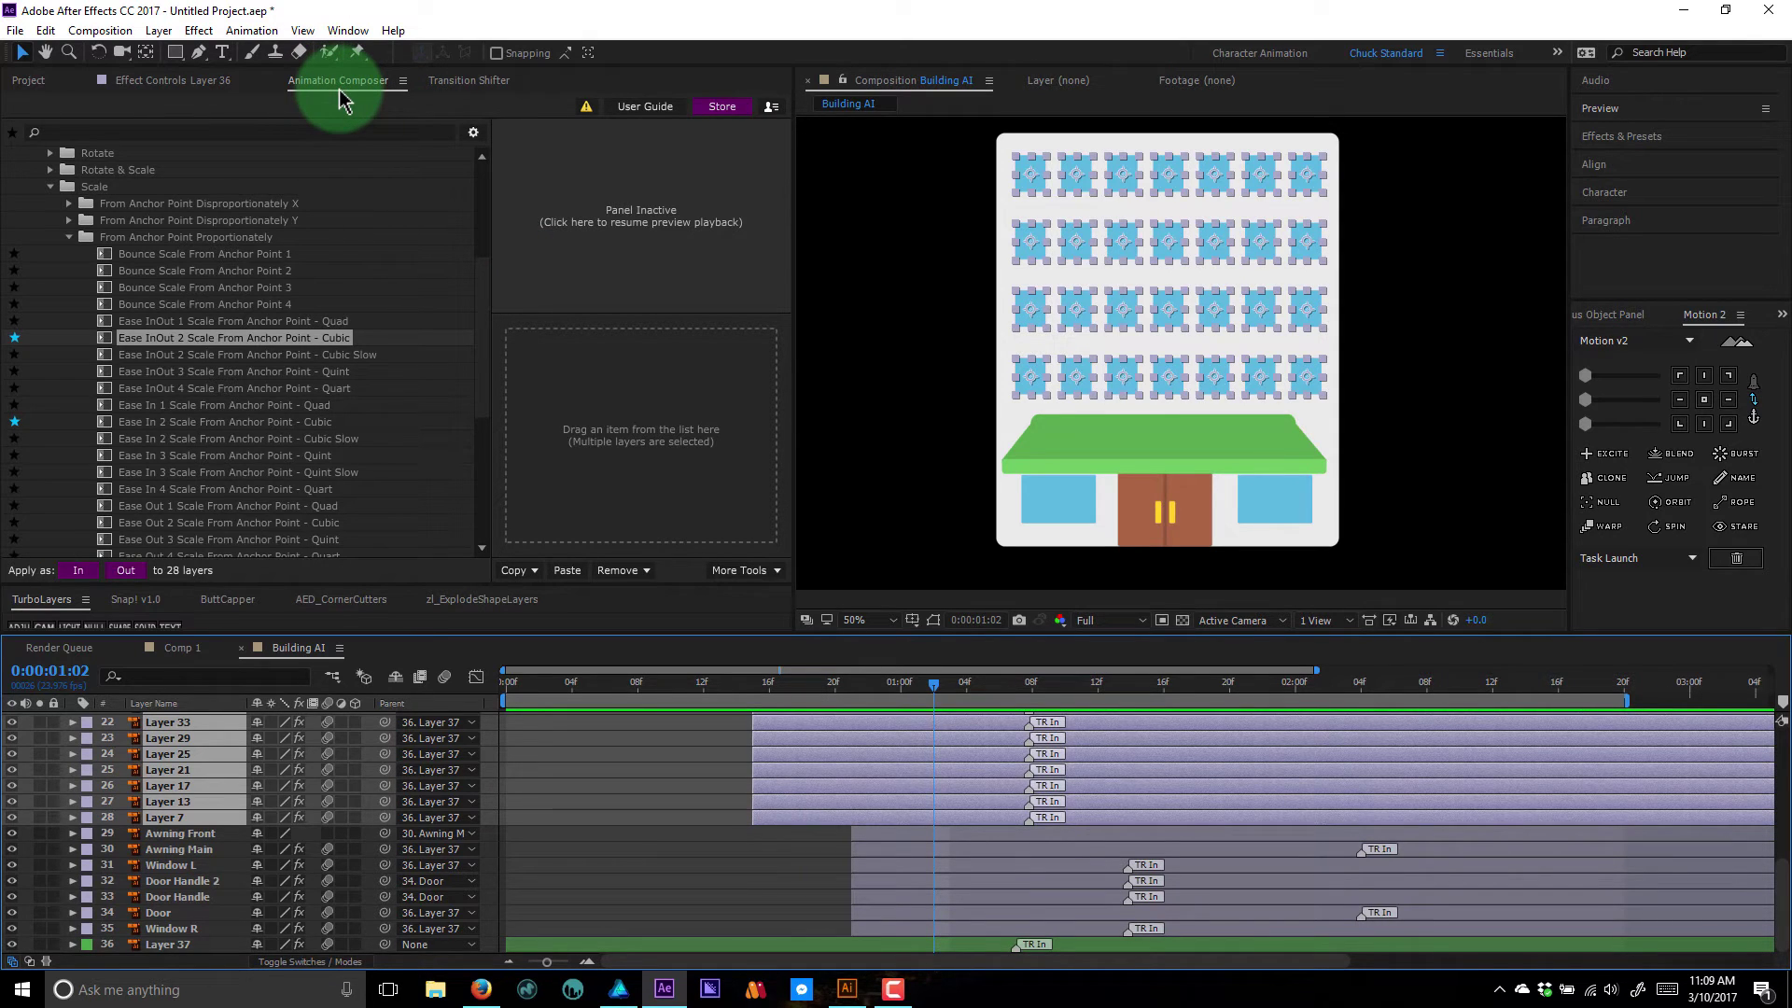
{"action": "left_click", "coordinate": [441, 84]}
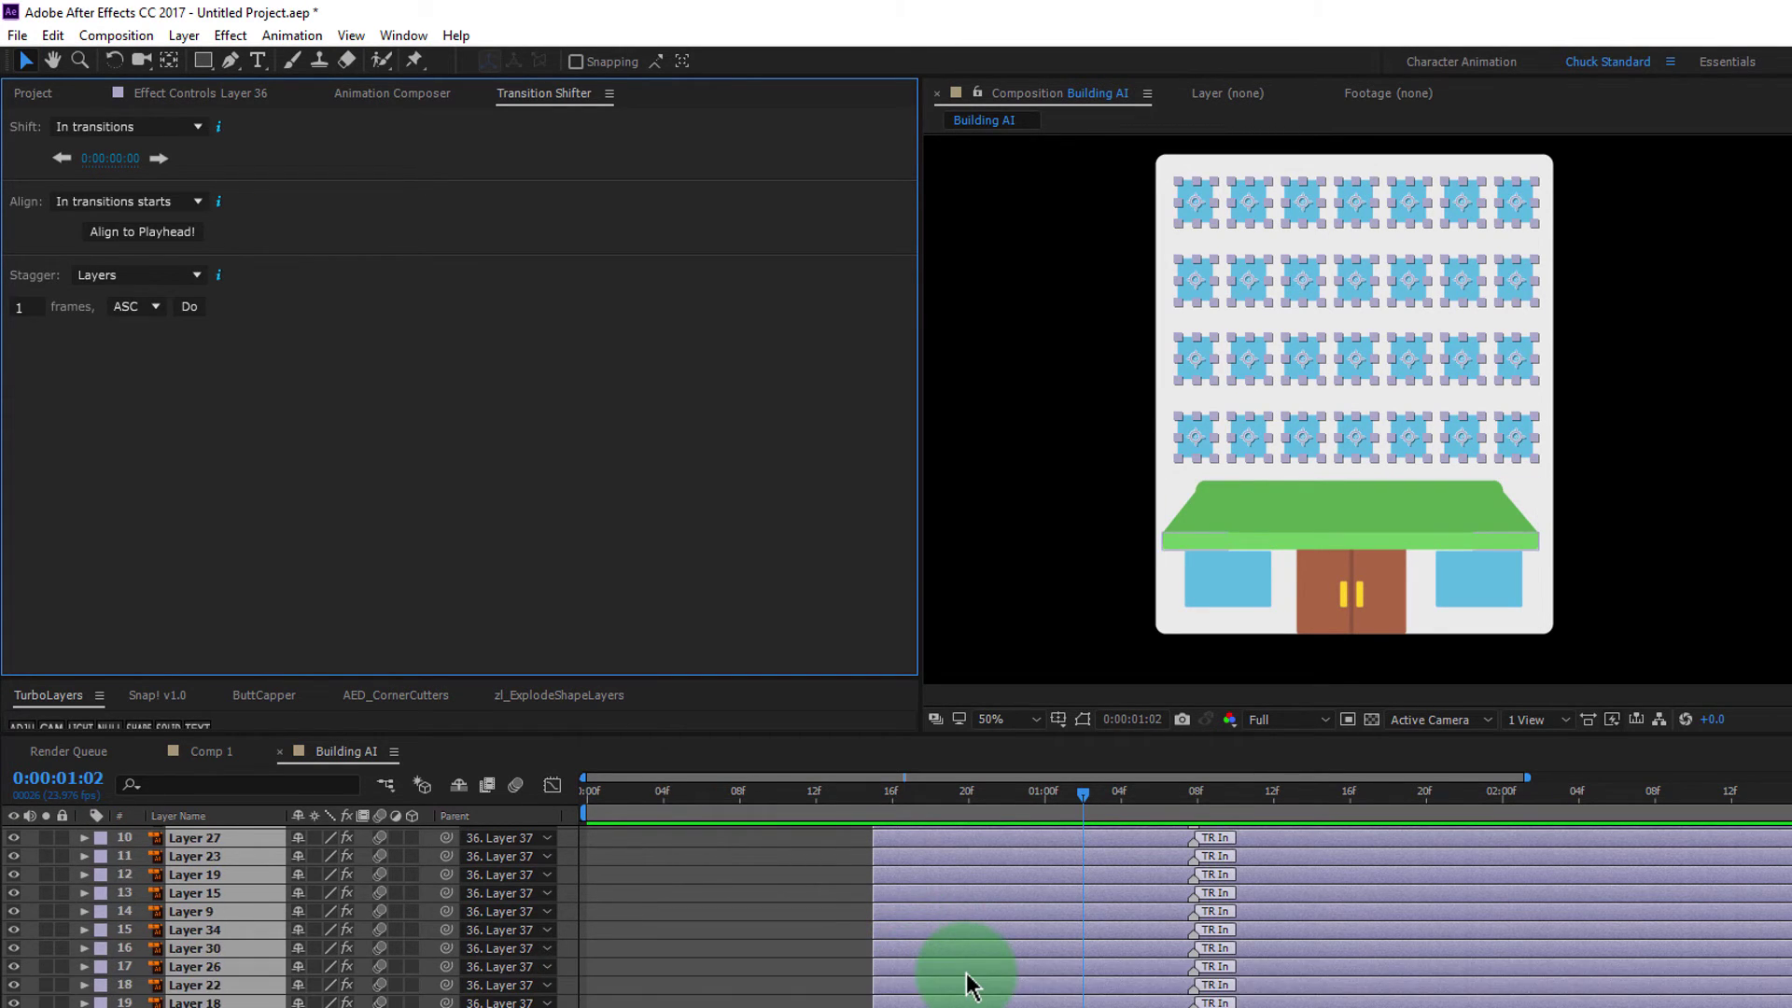
{"action": "scroll", "coordinate": [887, 952], "scroll_direction": "up", "scroll_amount": 5}
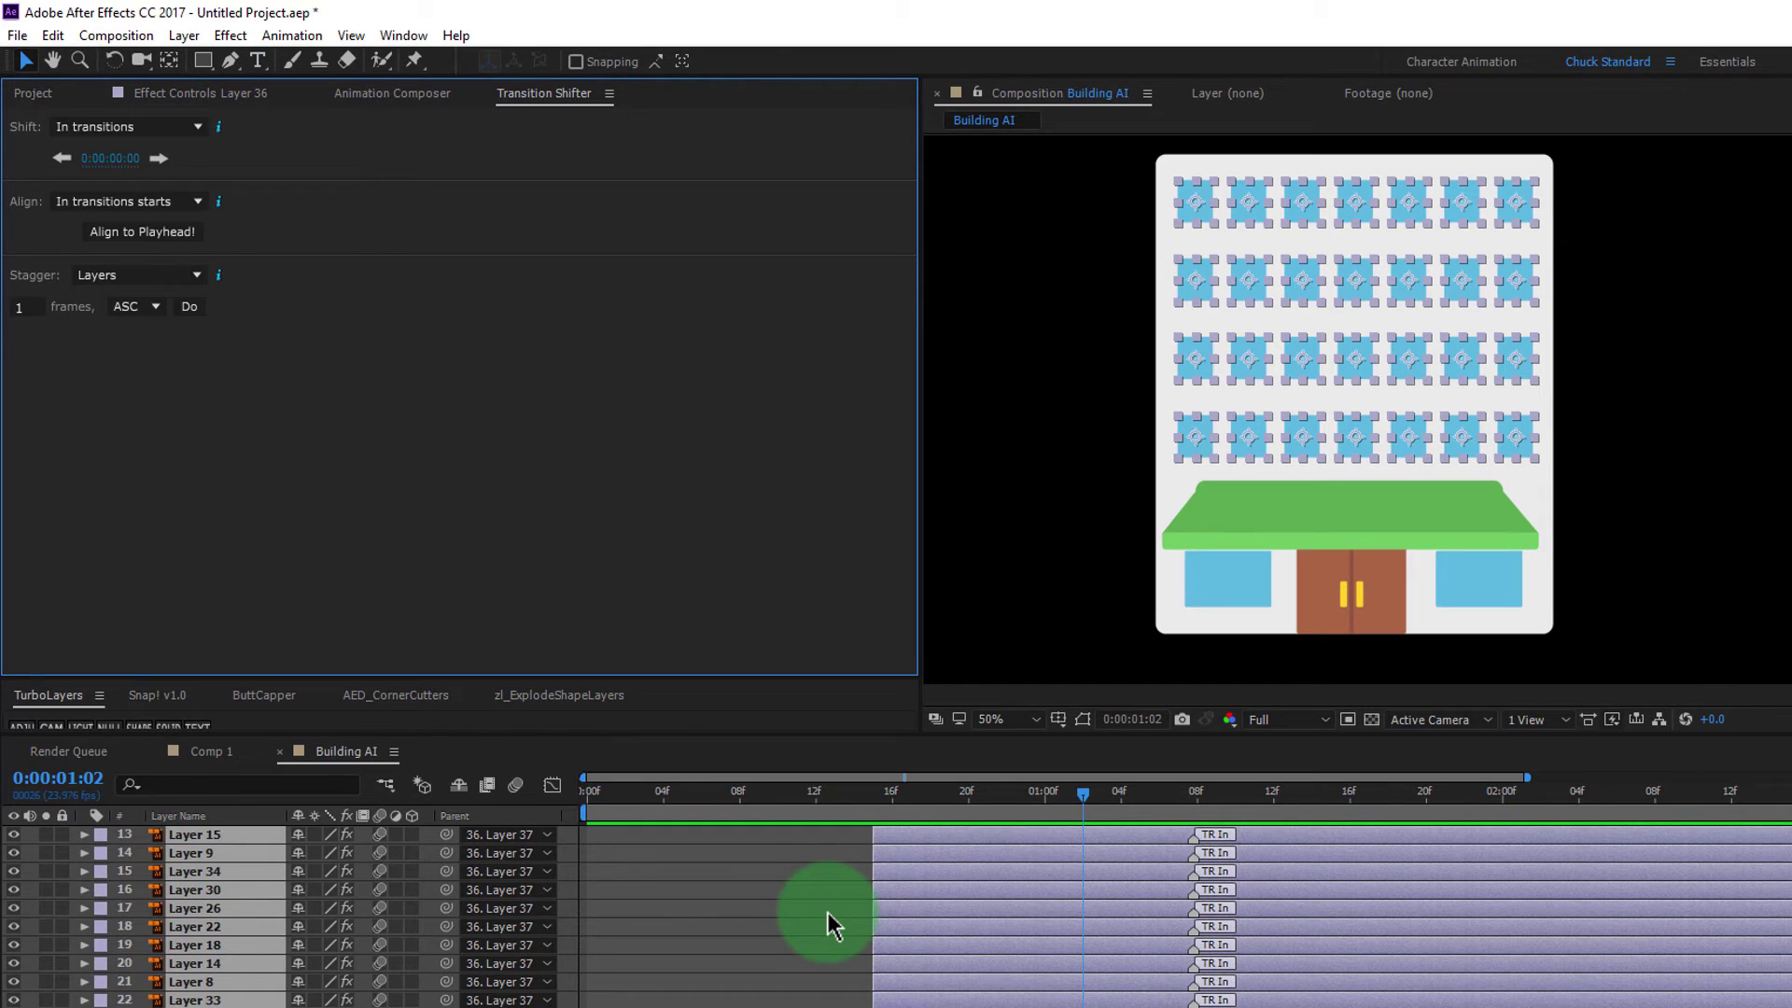
{"action": "scroll", "coordinate": [829, 915], "scroll_direction": "down", "scroll_amount": 3}
{"action": "scroll", "coordinate": [838, 928], "scroll_direction": "up", "scroll_amount": 3}
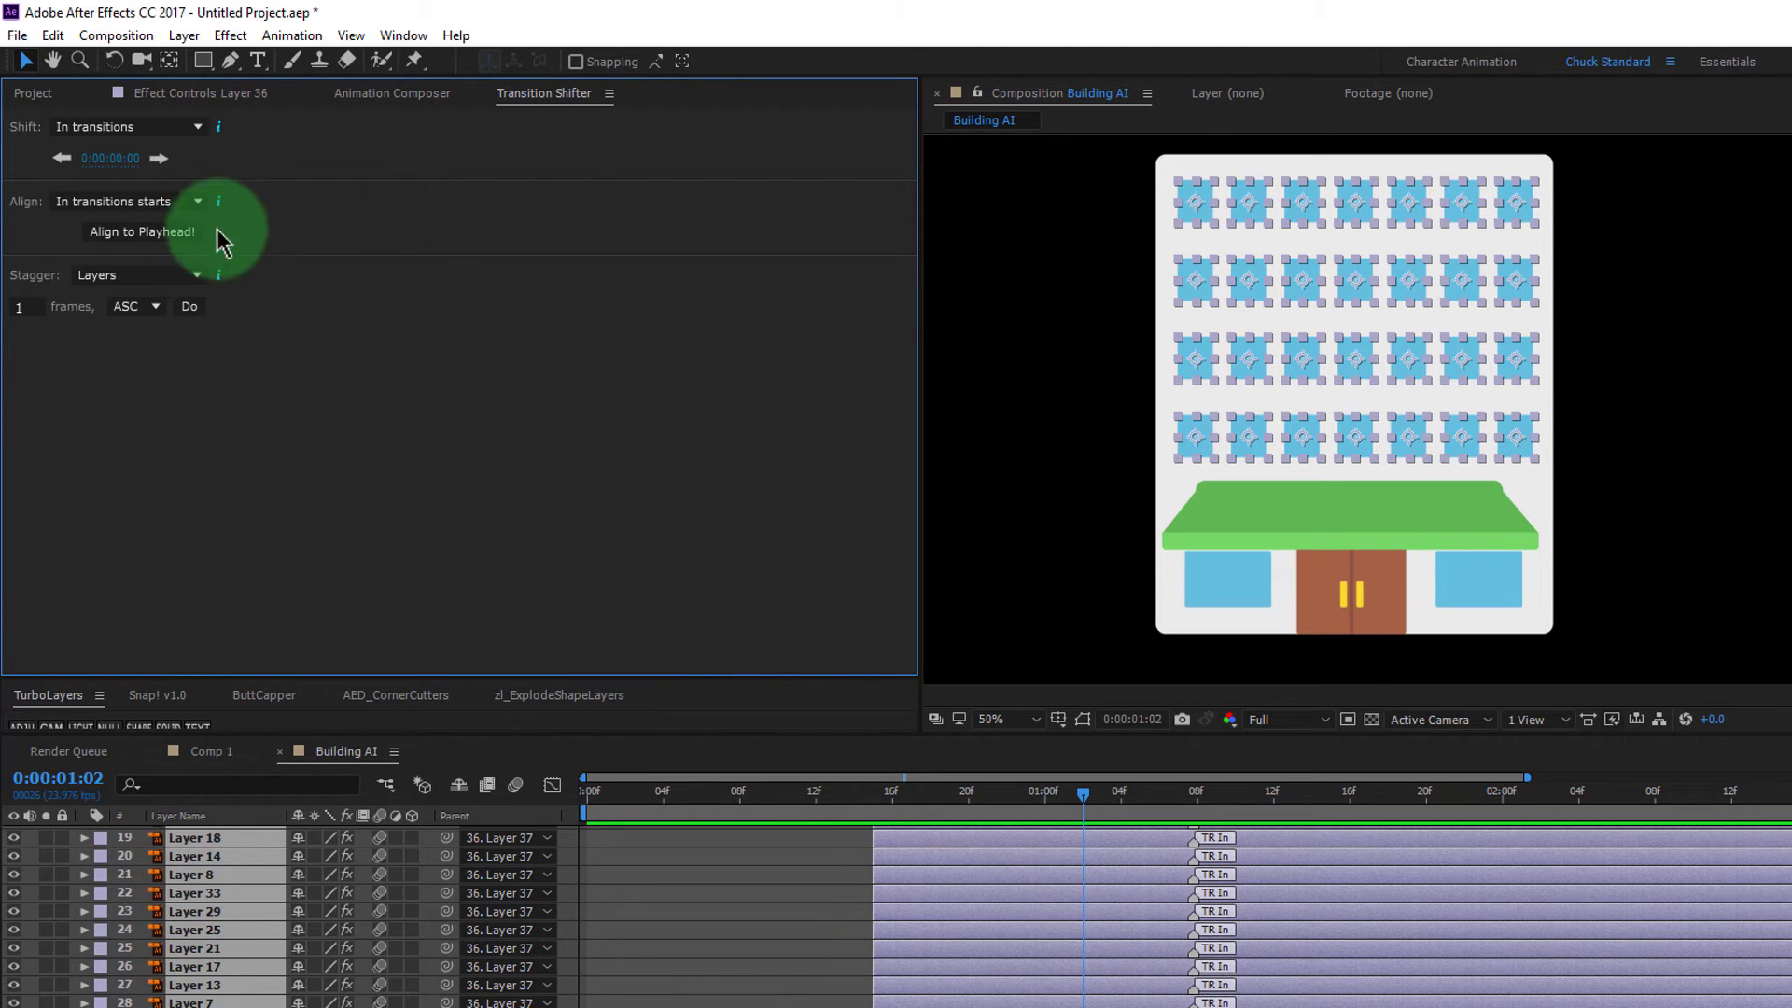
- Shift only the in transition markers of the selected window layers slightly later in time
{"action": "left_click", "coordinate": [195, 131]}
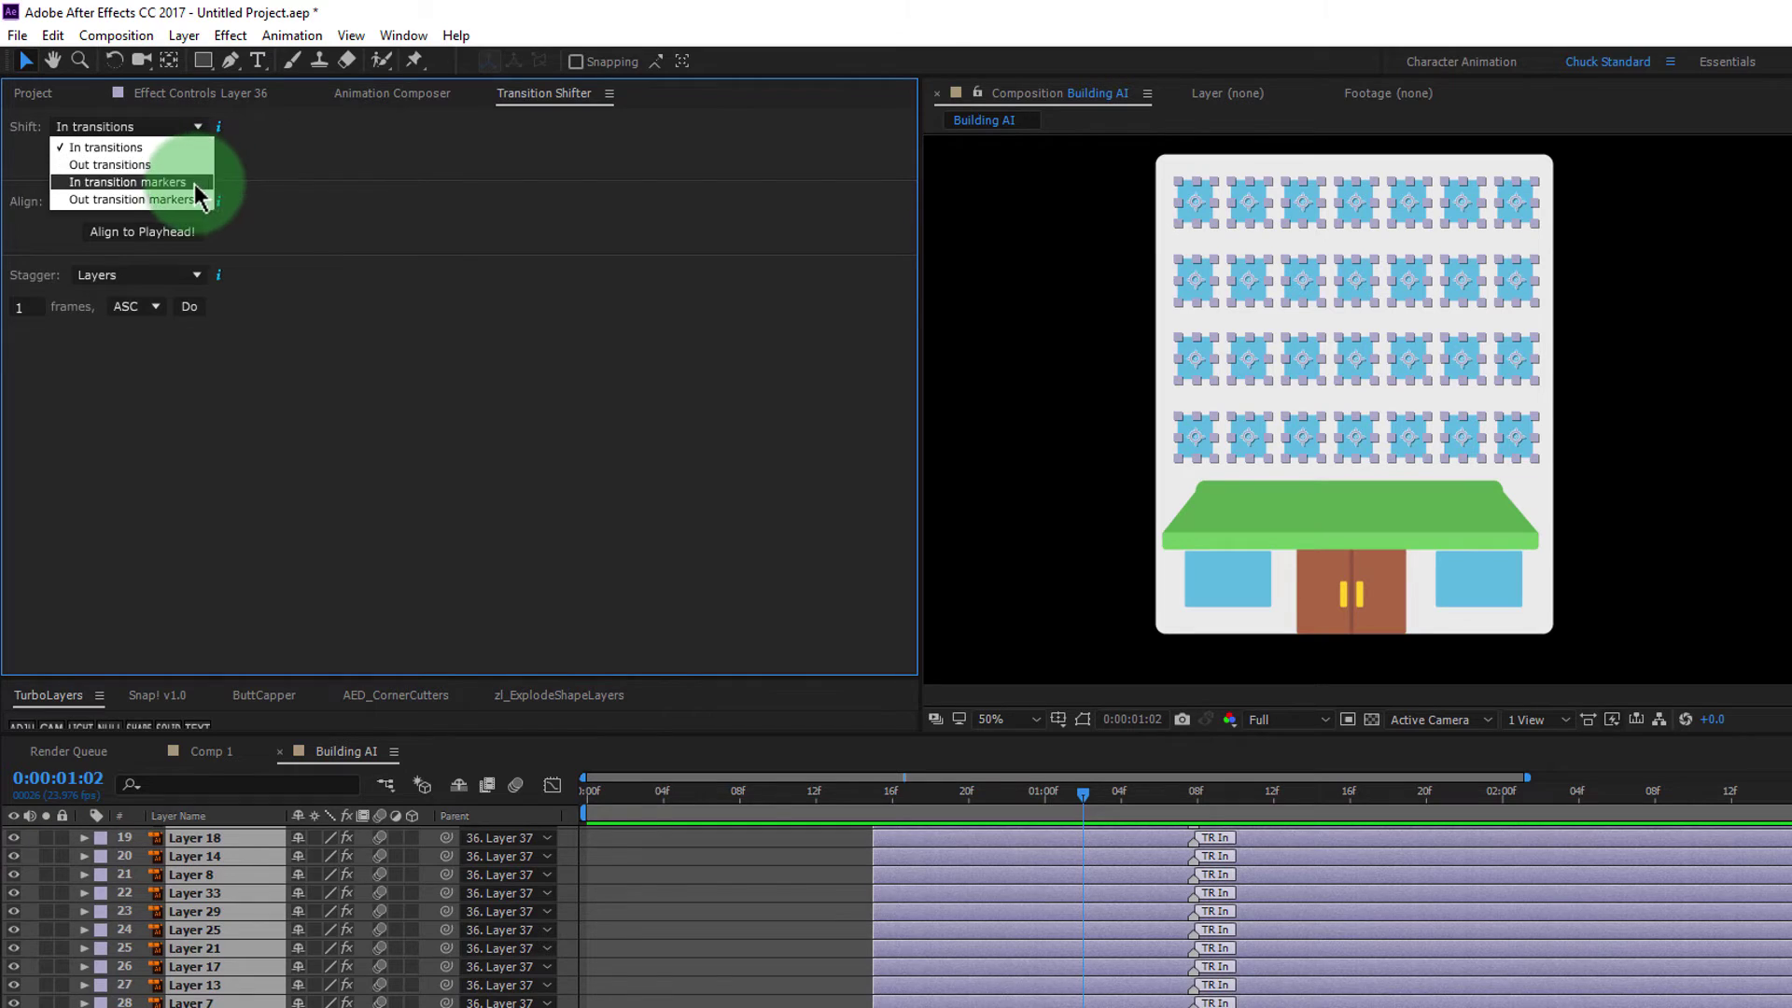
{"action": "left_click", "coordinate": [142, 184]}
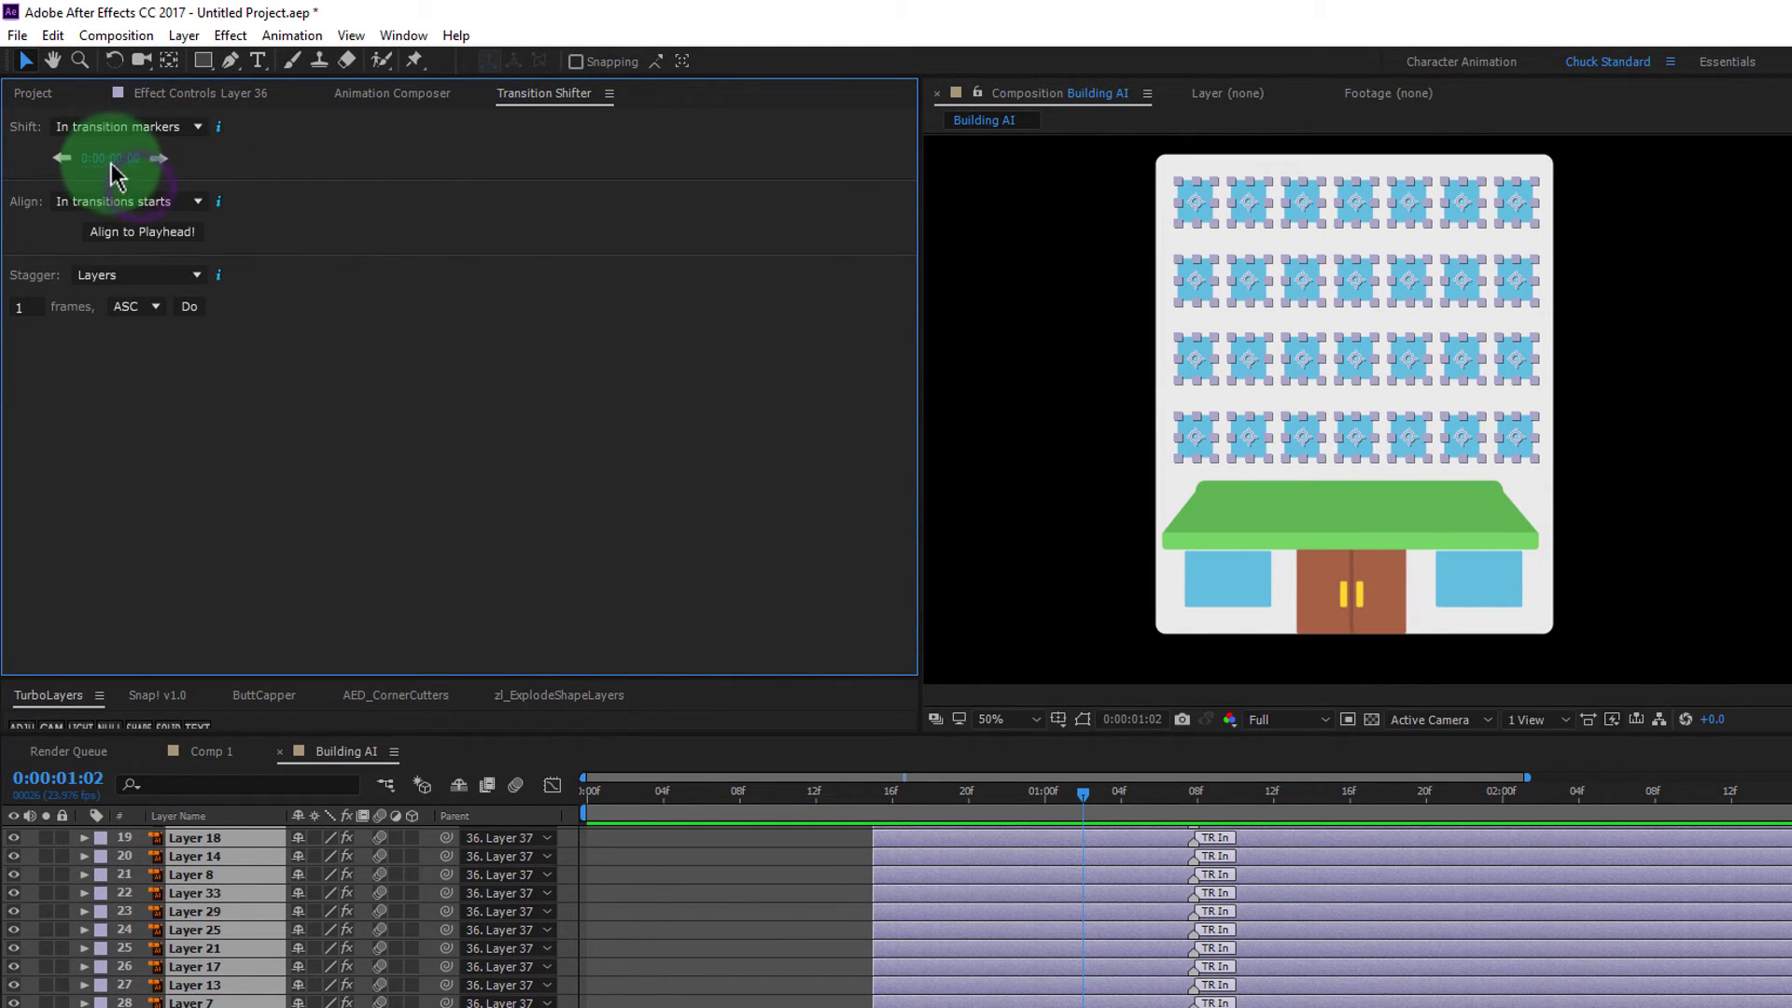
{"action": "left_click_drag", "start_coordinate": [112, 158], "coordinate": [76, 169]}
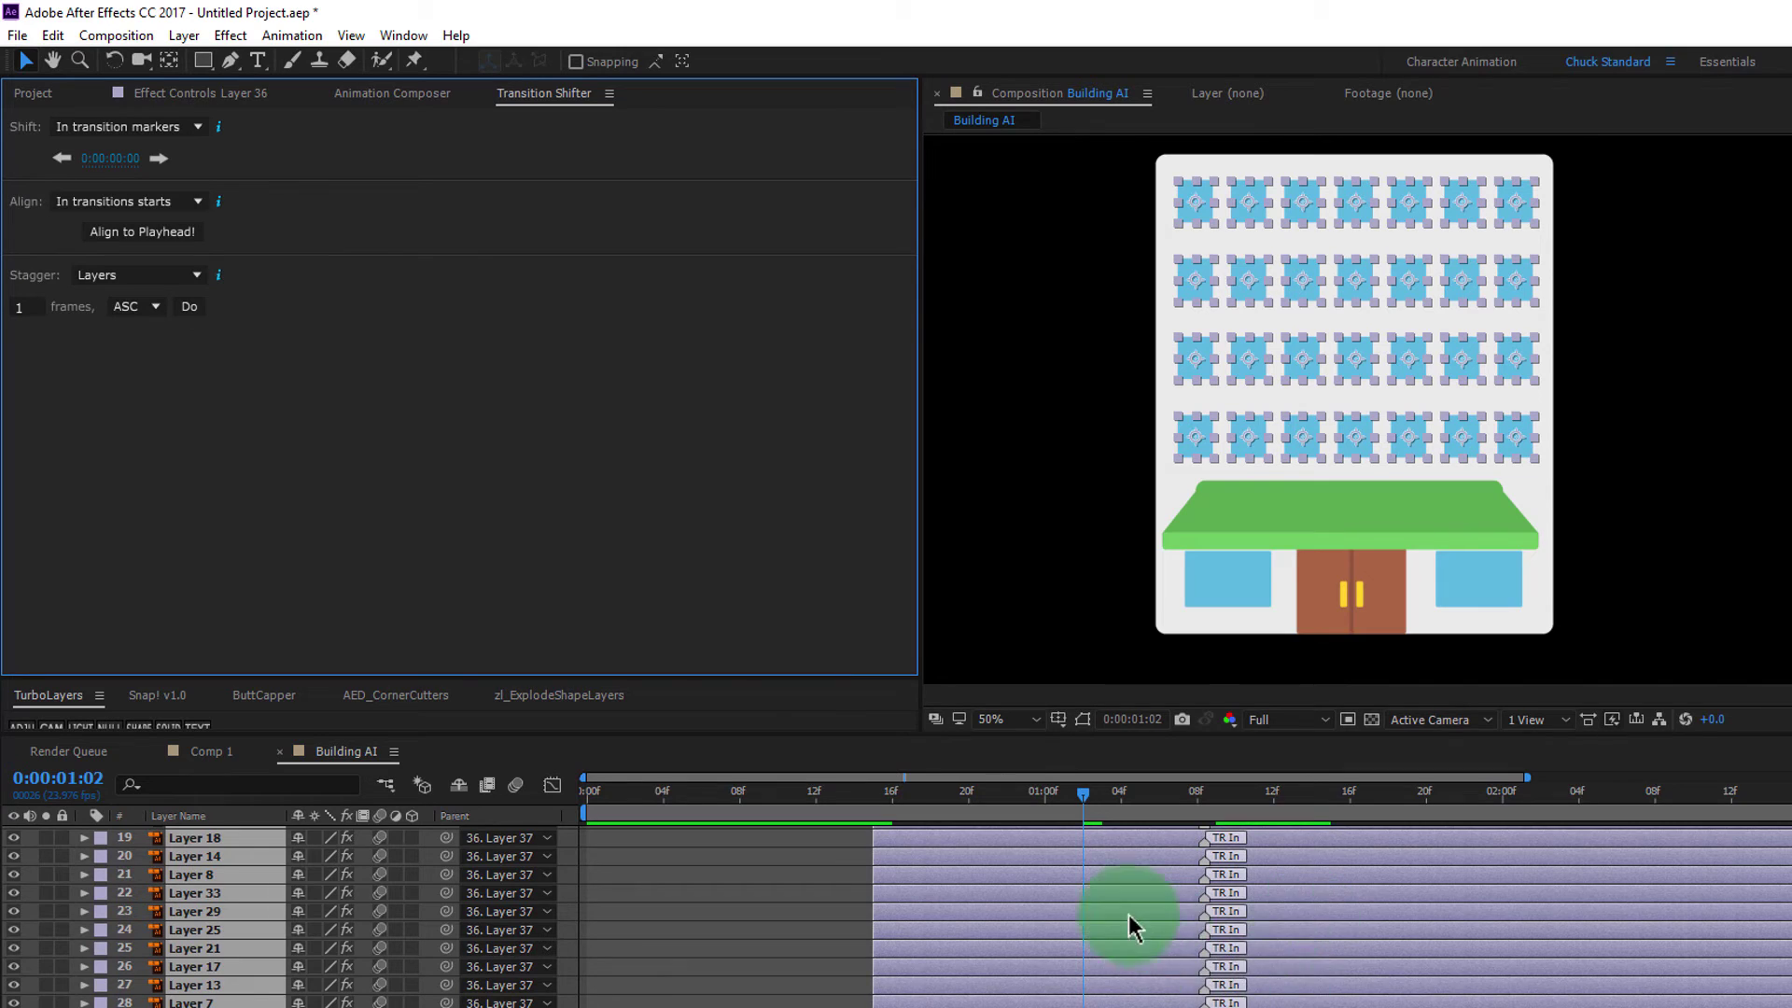
- Try shifting the window layers' whole in transitions later in small increments, and undo the shifts
{"action": "left_click", "coordinate": [156, 129]}
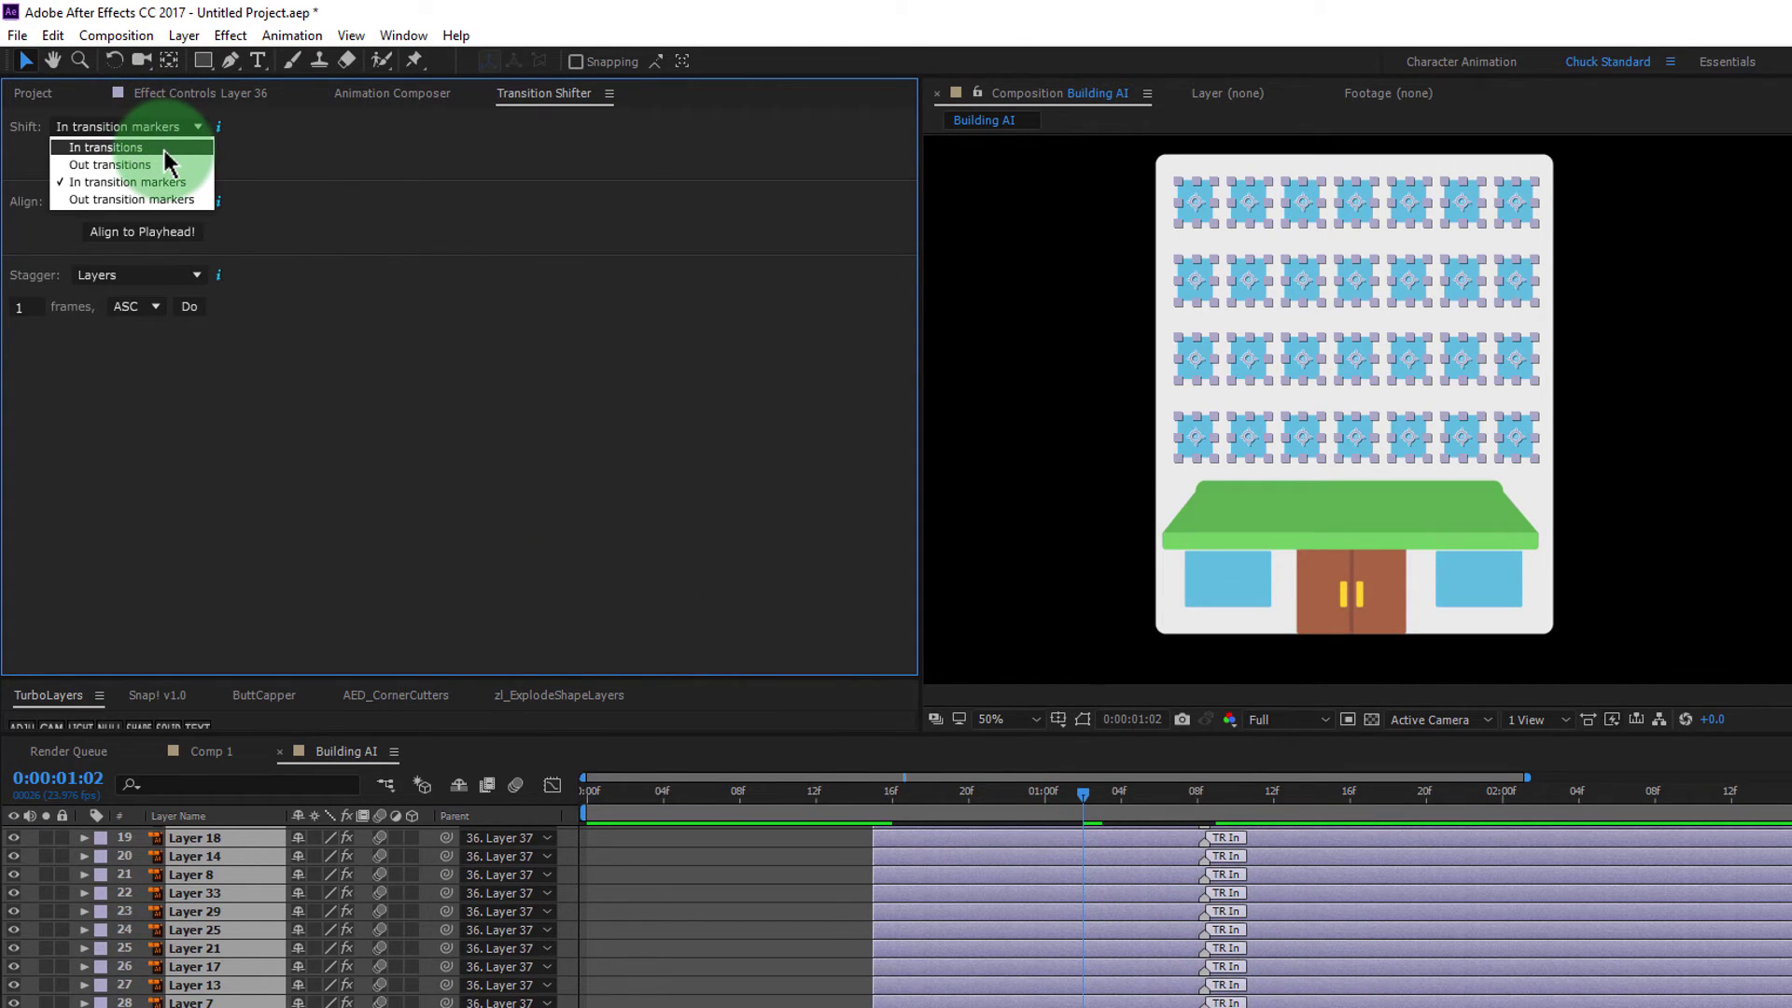
{"action": "left_click", "coordinate": [154, 150]}
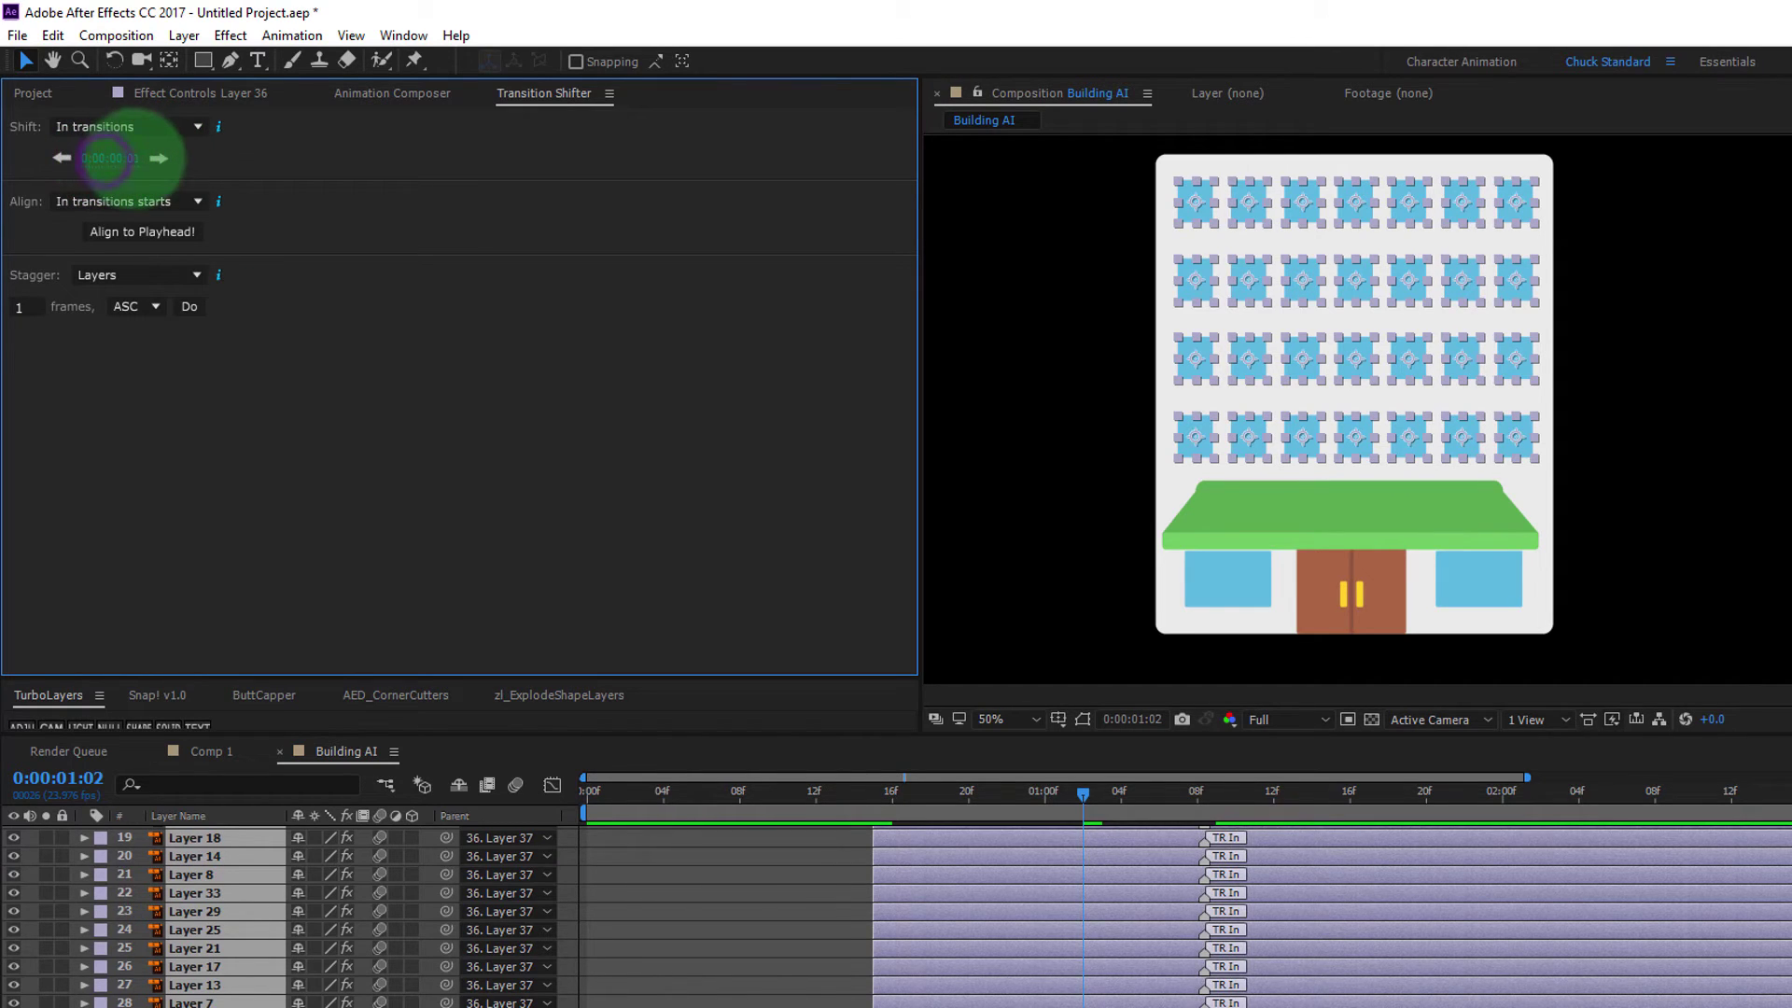
{"action": "left_click", "coordinate": [158, 158]}
{"action": "left_click", "coordinate": [158, 159]}
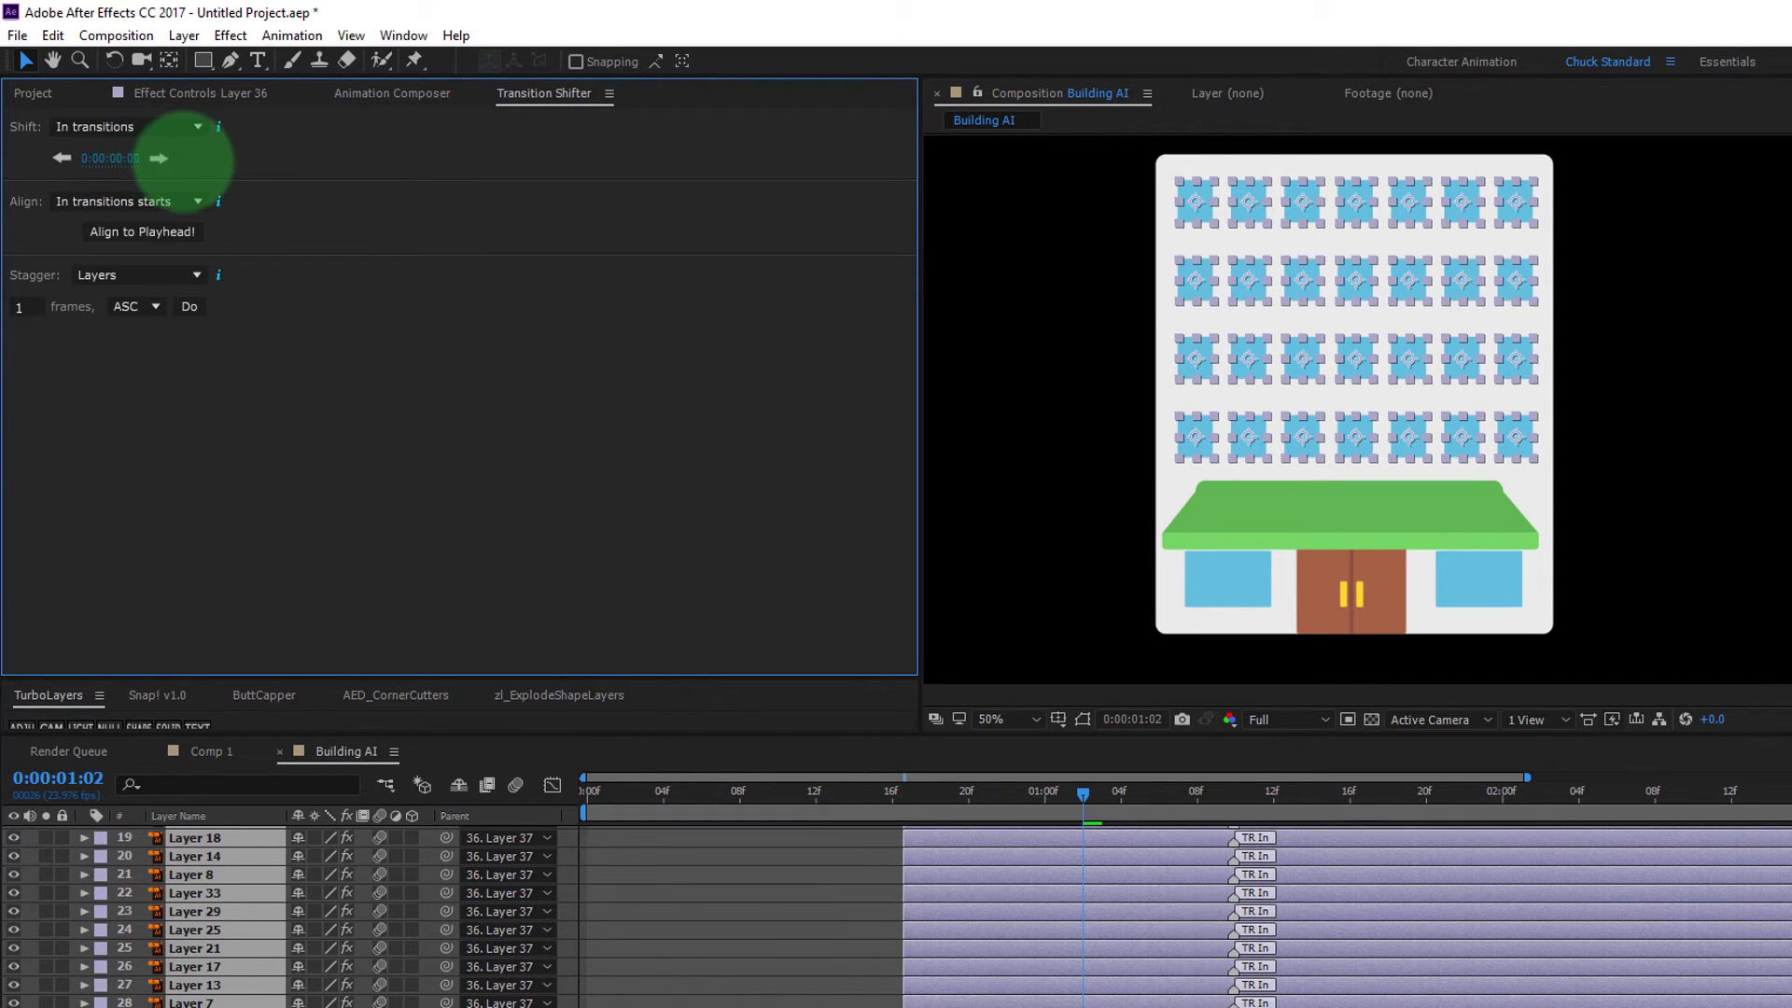
{"action": "left_click", "coordinate": [166, 159]}
{"action": "left_click", "coordinate": [847, 878]}
{"action": "key", "text": "ctrl+z"}
{"action": "key", "text": "ctrl+z"}
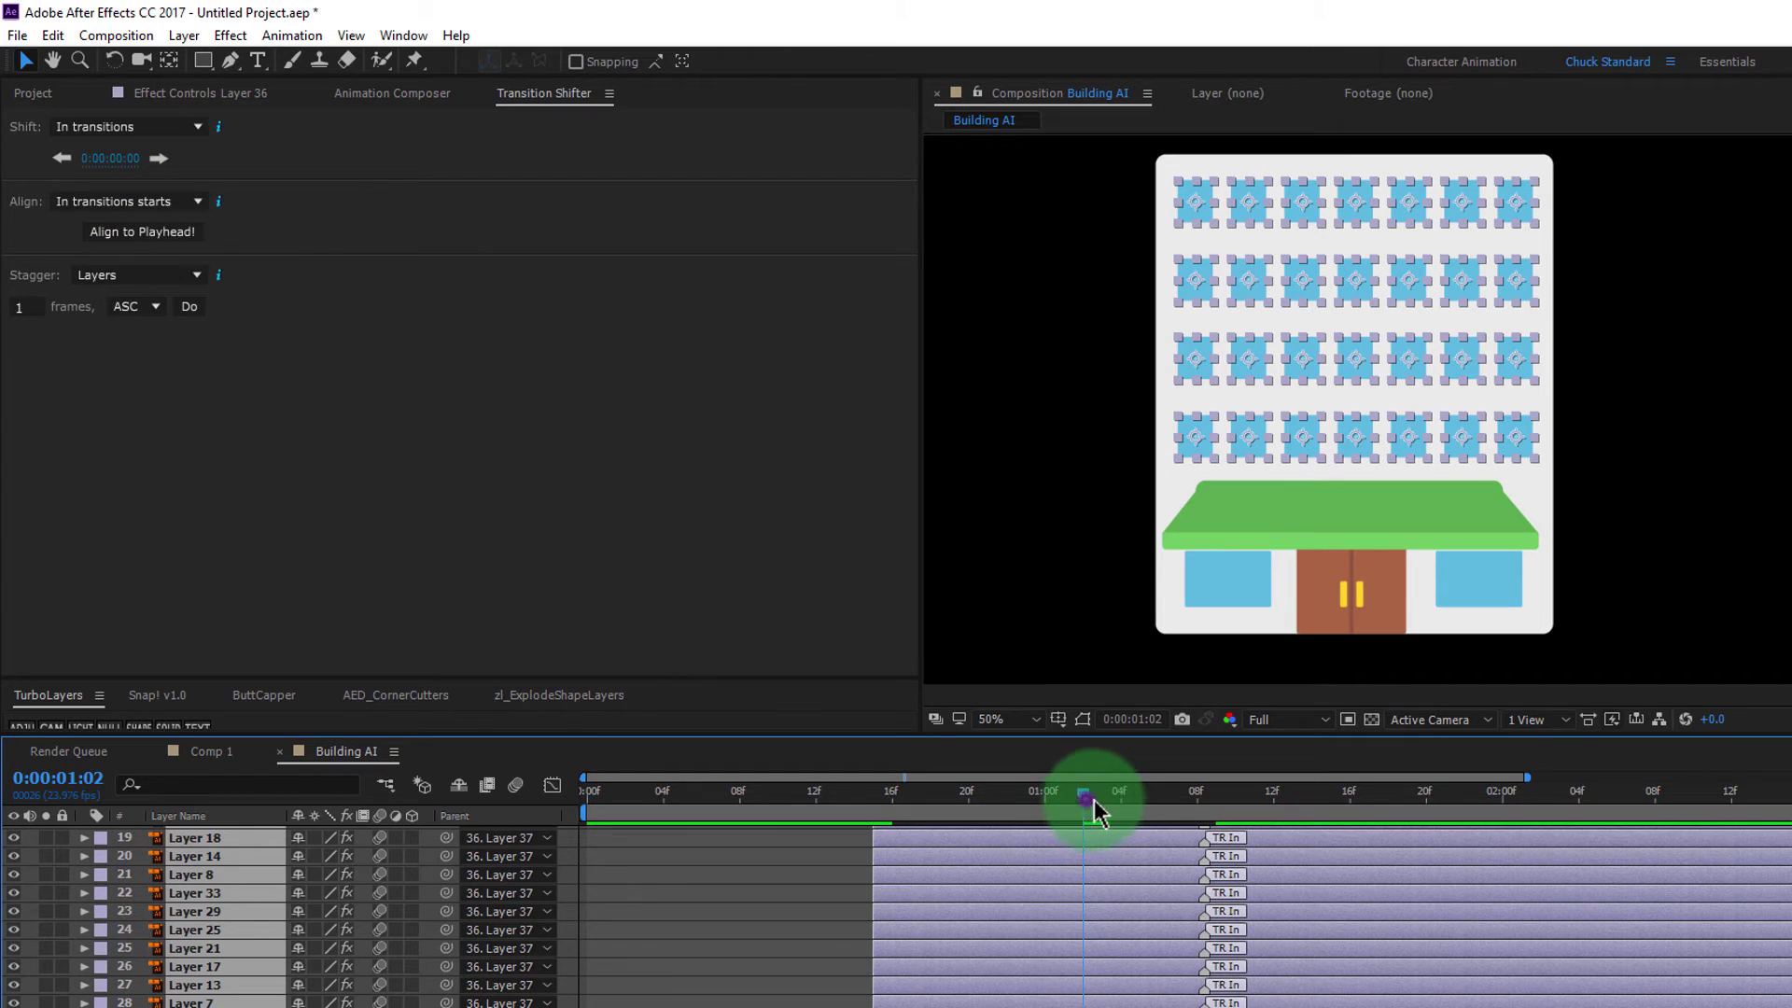
- Move the playhead to 0:00:01:04, try aligning the windows' in transition markers to it, and undo the alignment
{"action": "left_click_drag", "start_coordinate": [1097, 813], "coordinate": [1123, 818]}
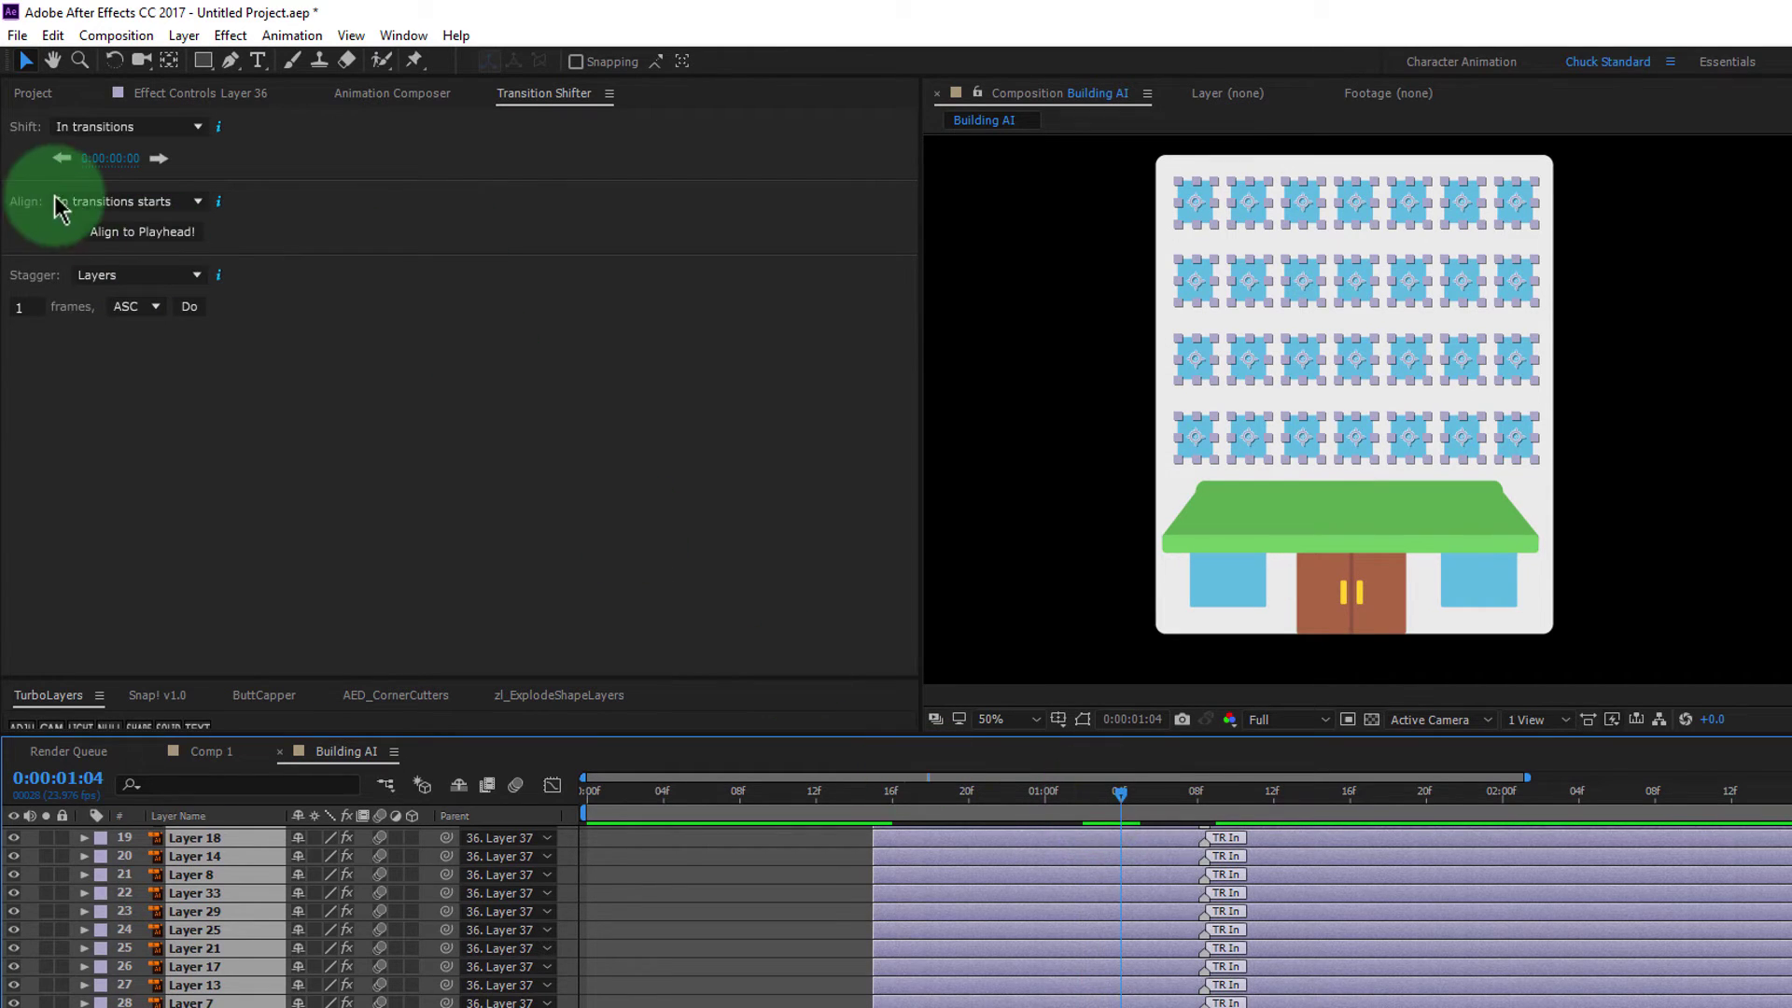
{"action": "left_click", "coordinate": [192, 202]}
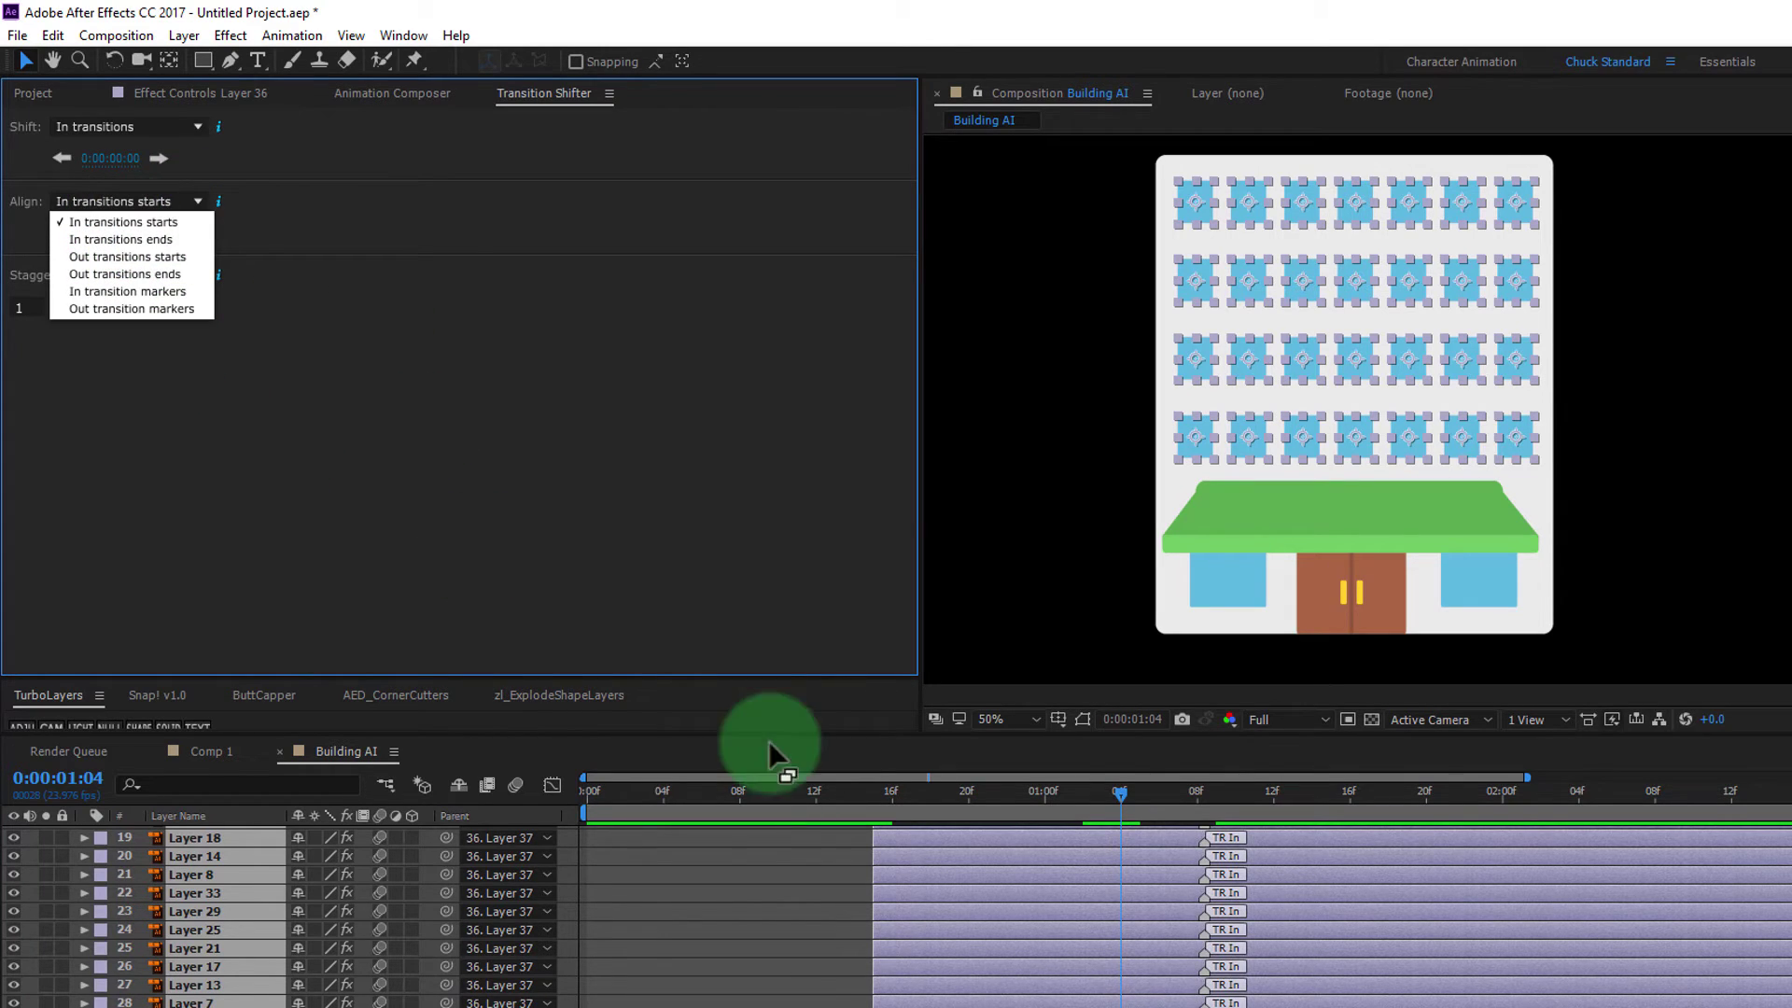
{"action": "left_click", "coordinate": [528, 485]}
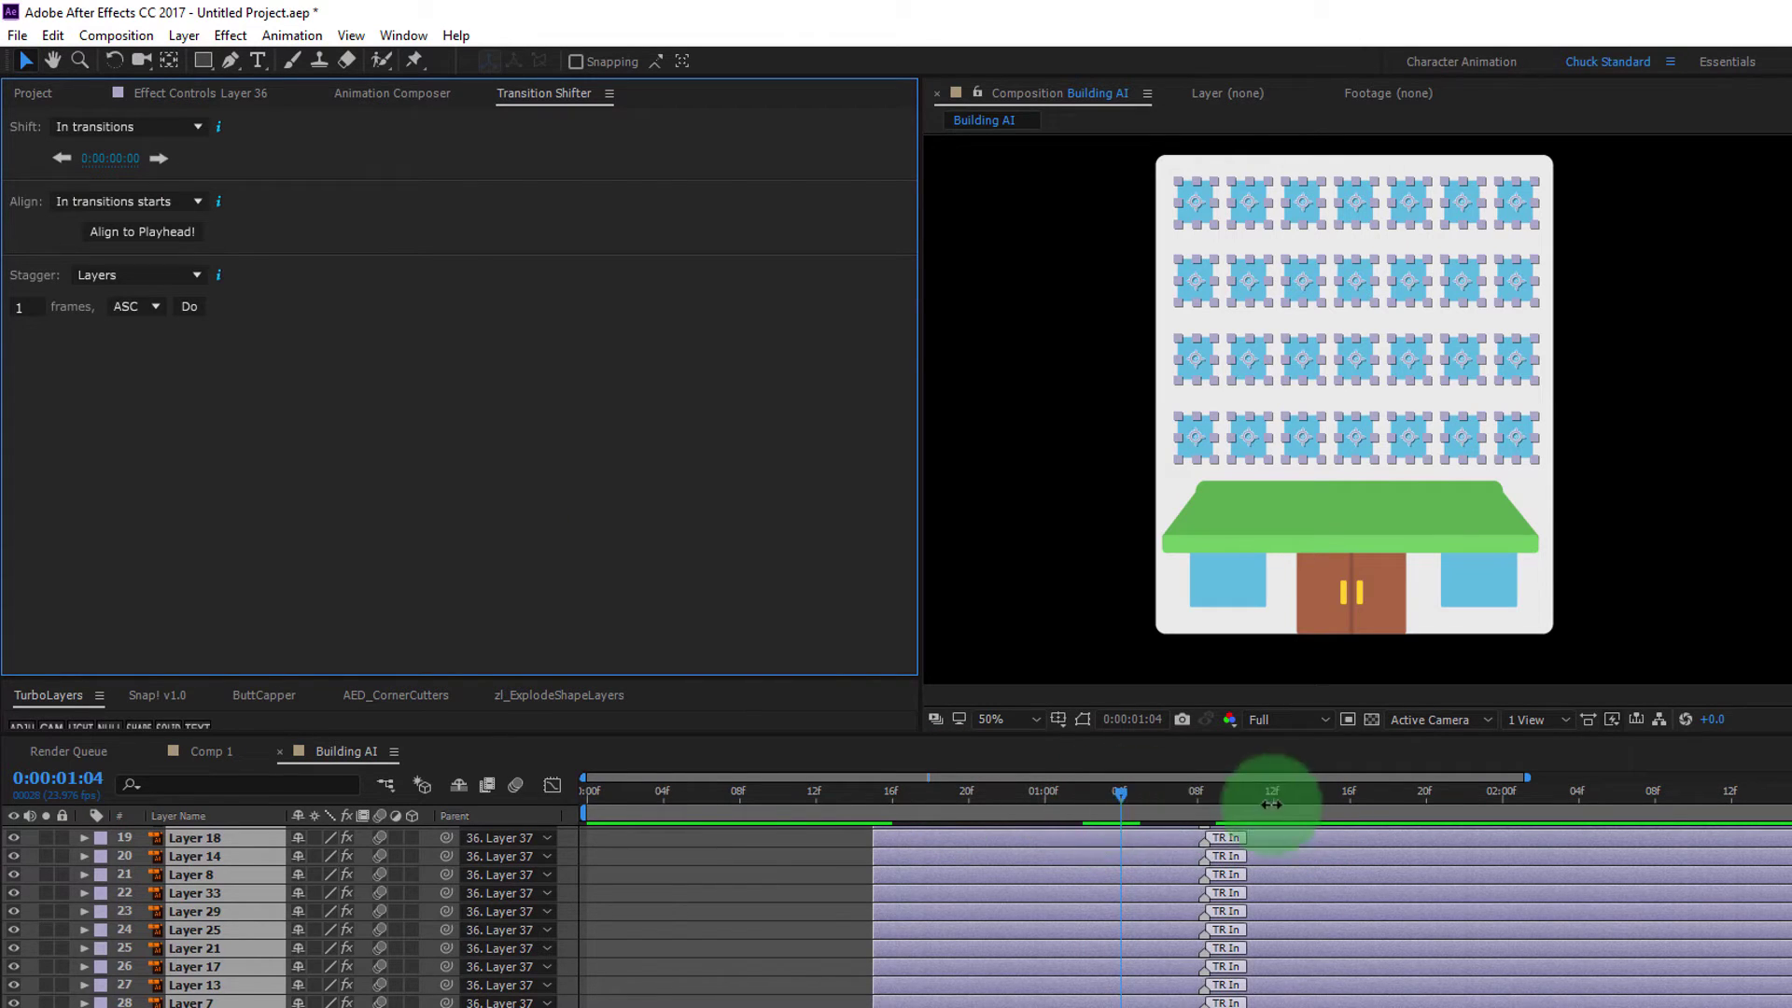
{"action": "left_click_drag", "start_coordinate": [1147, 808], "coordinate": [1111, 809]}
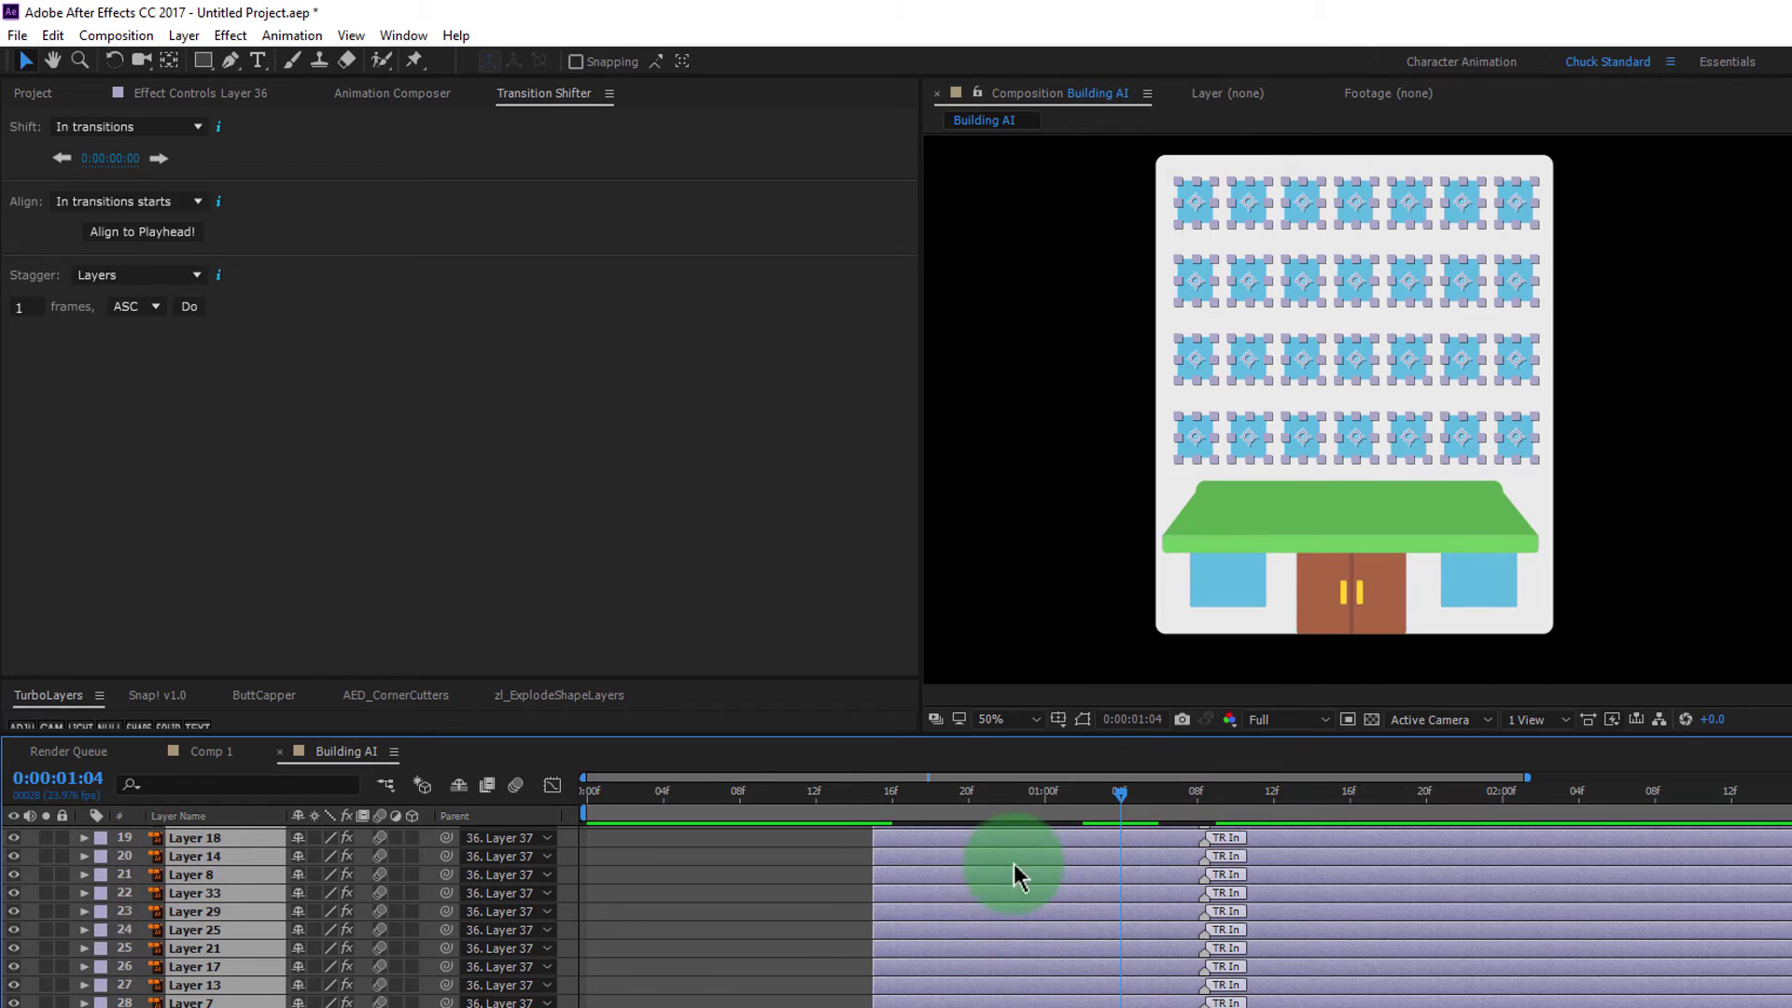
{"action": "left_click", "coordinate": [191, 203]}
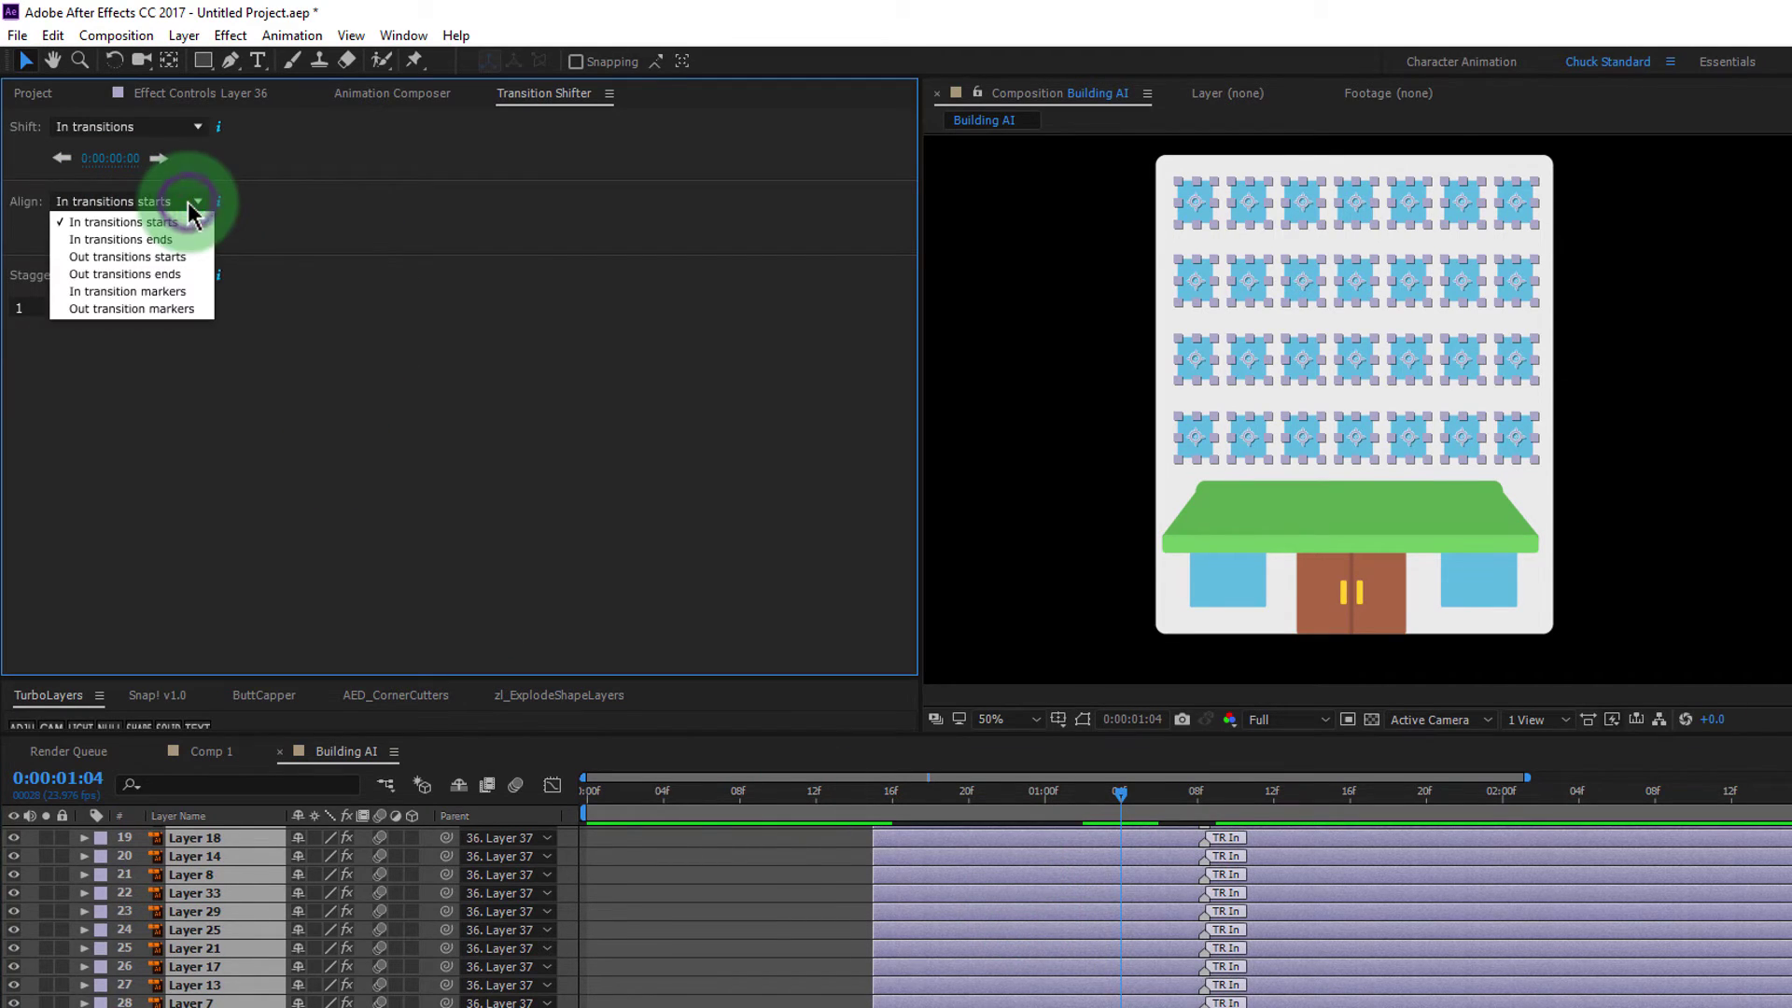
{"action": "left_click", "coordinate": [197, 292]}
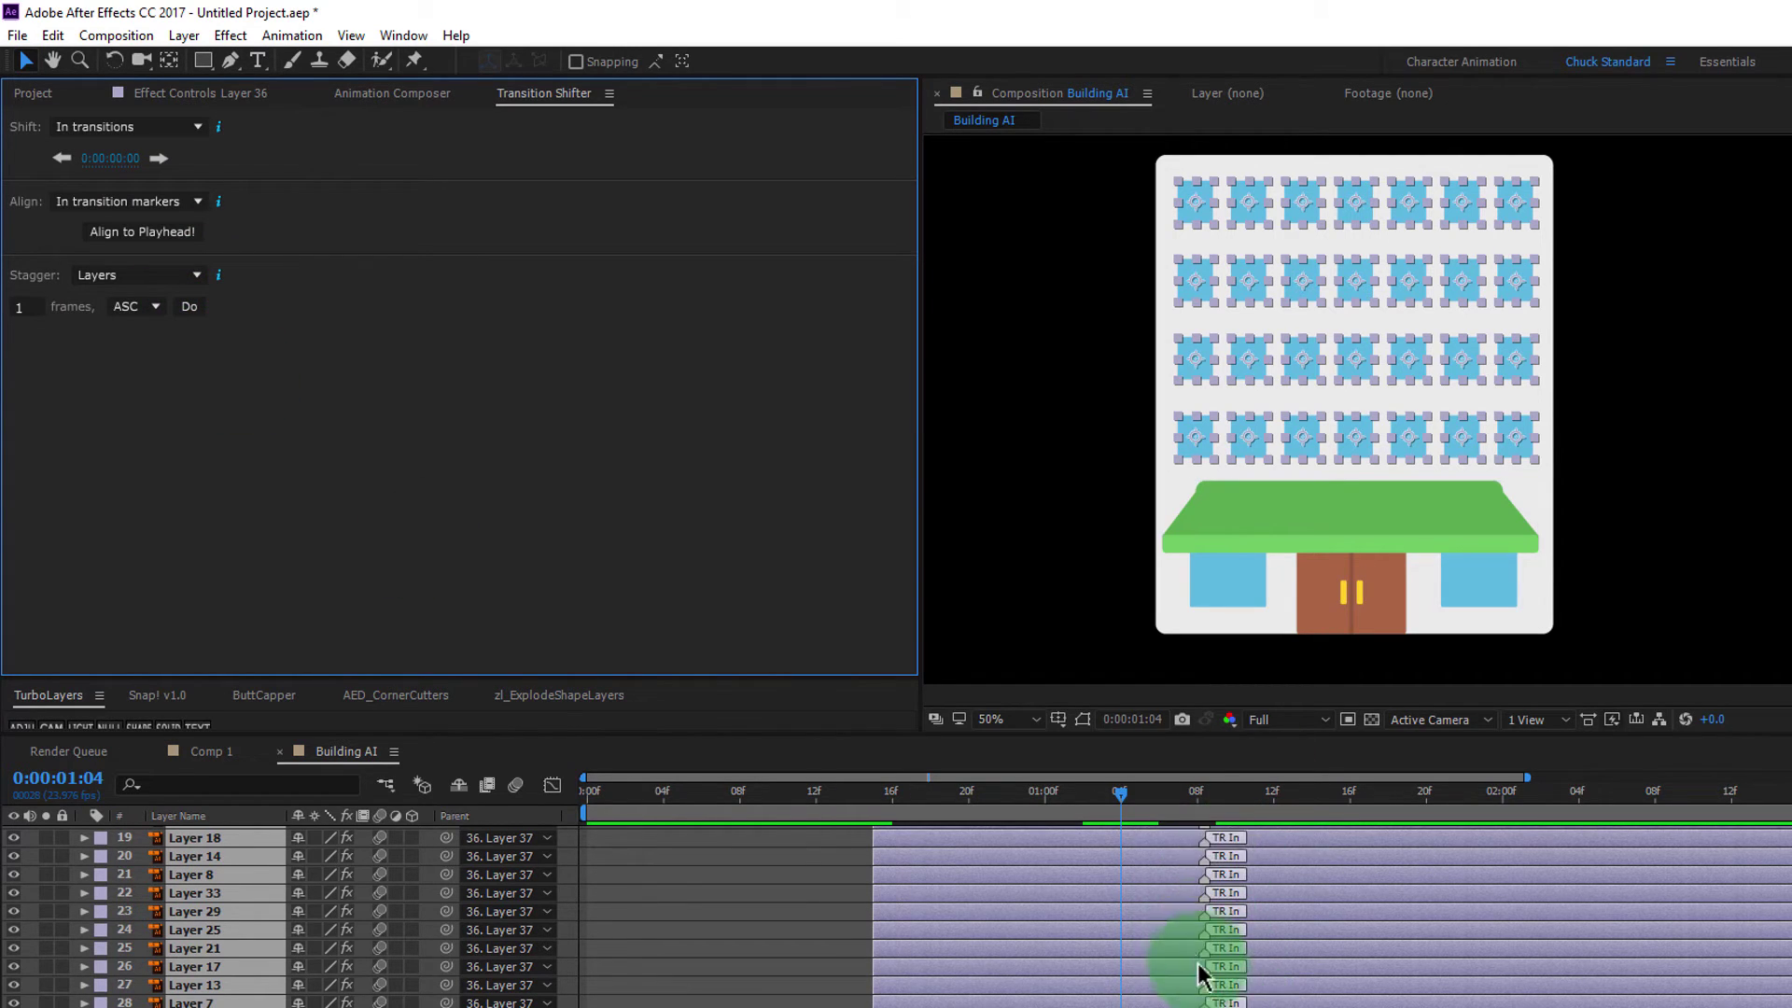
{"action": "left_click", "coordinate": [129, 239]}
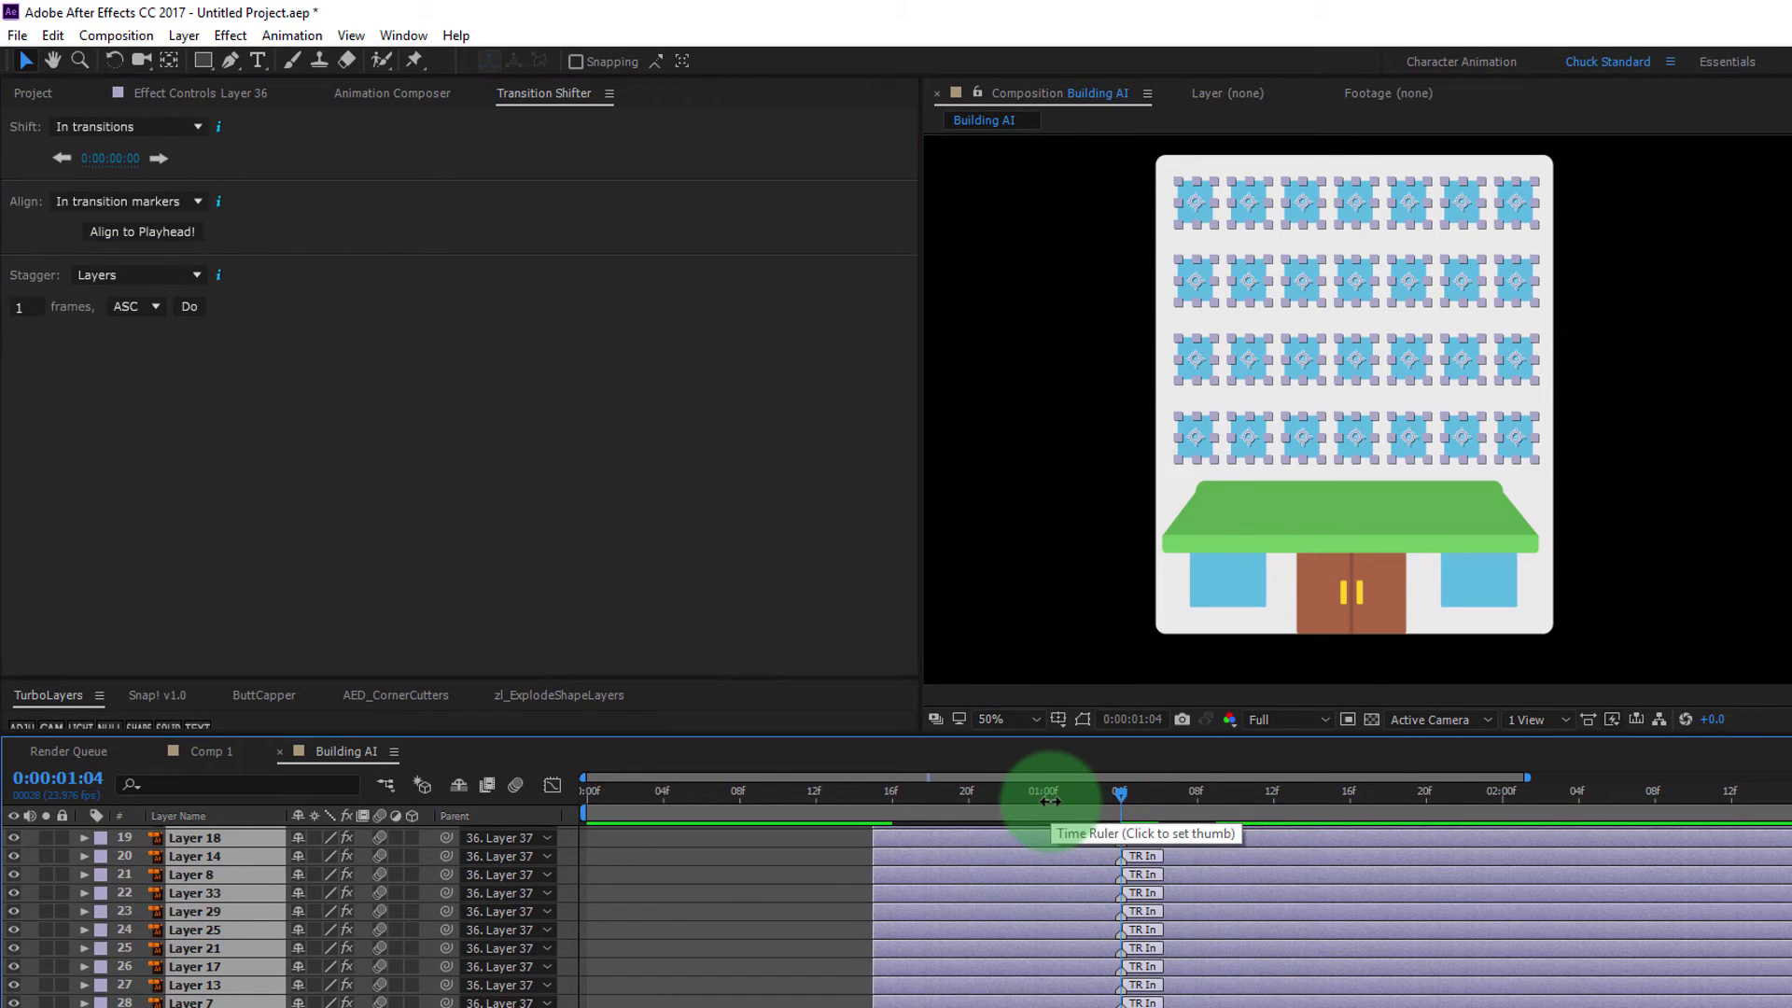
{"action": "key", "text": "ctrl+z"}
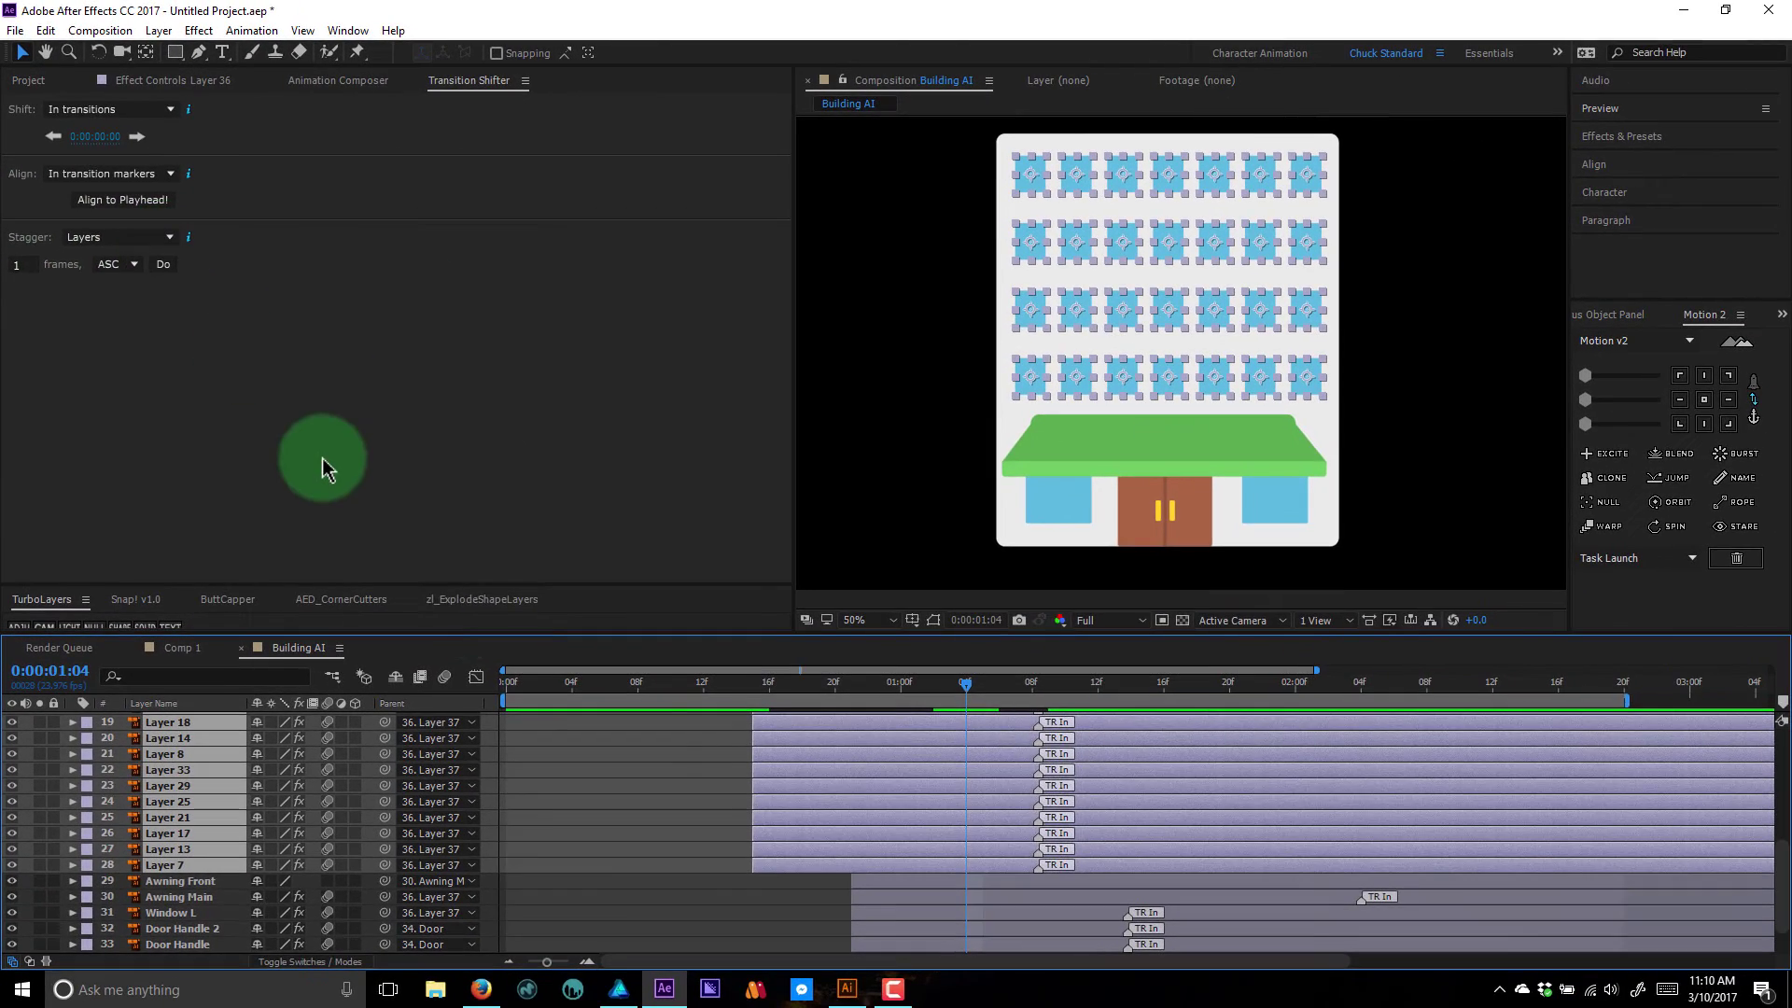
- Configure the stagger to affect in transitions by 1 frame in descending order
{"action": "left_click", "coordinate": [164, 243]}
{"action": "left_click", "coordinate": [231, 323]}
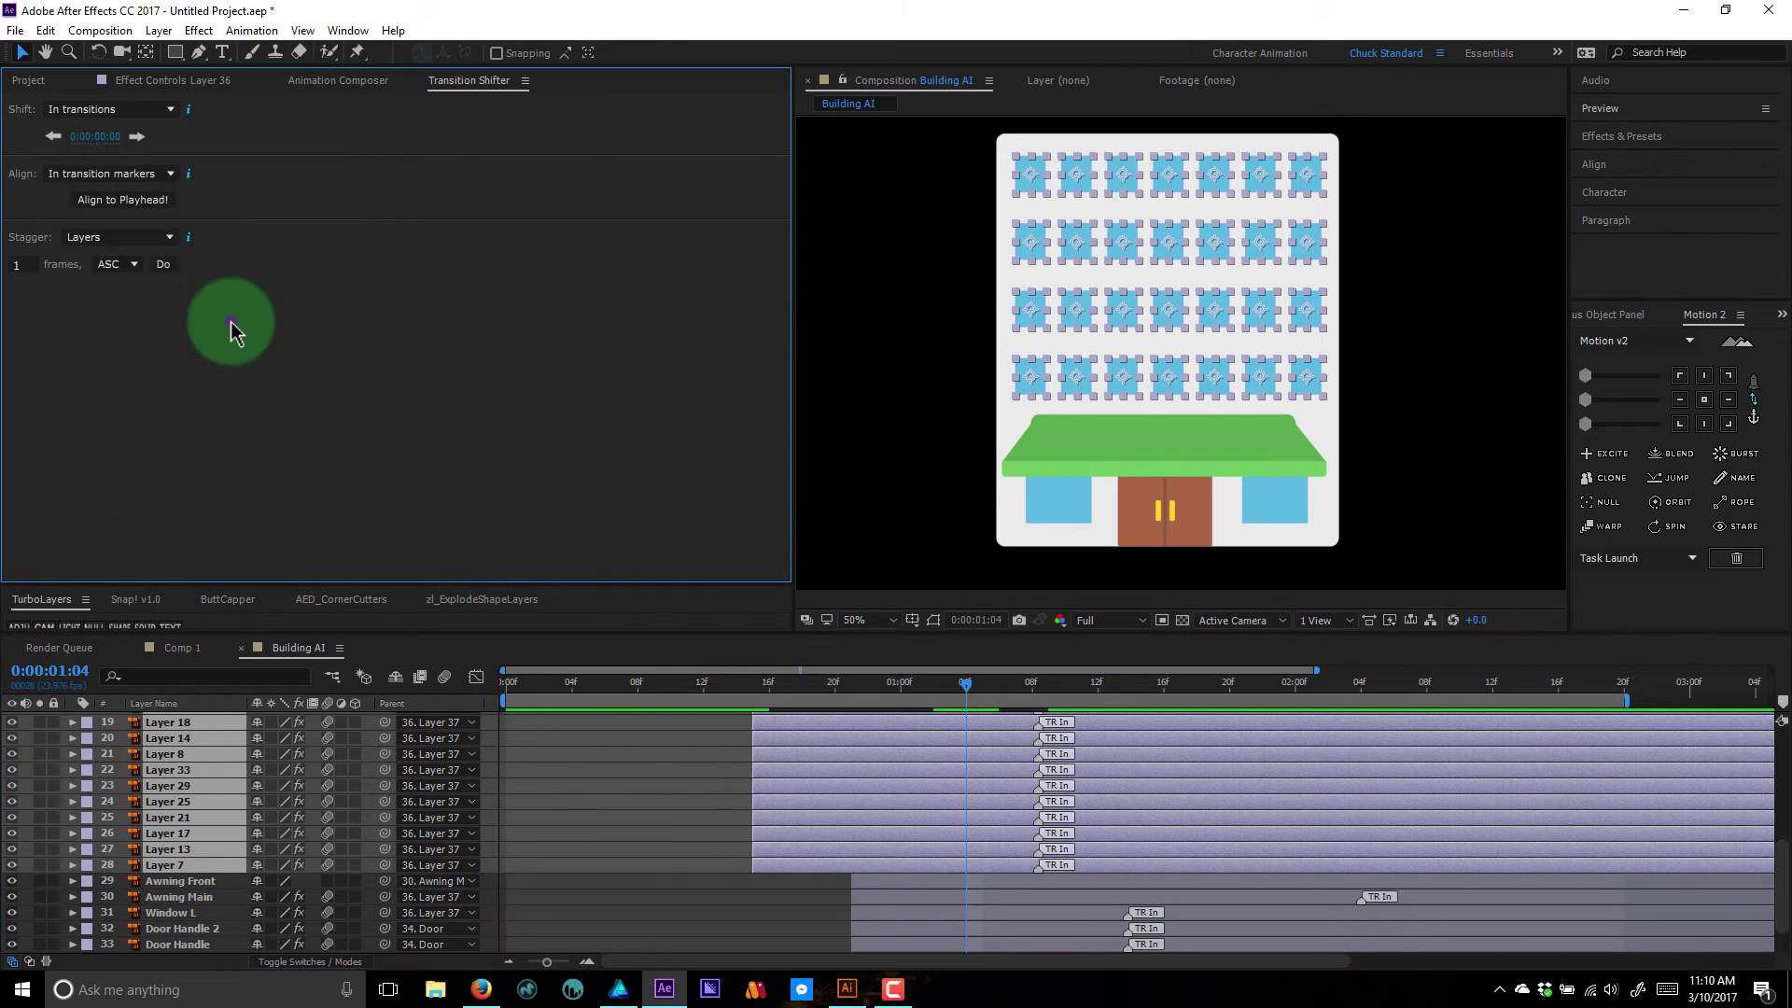
{"action": "left_click", "coordinate": [168, 244]}
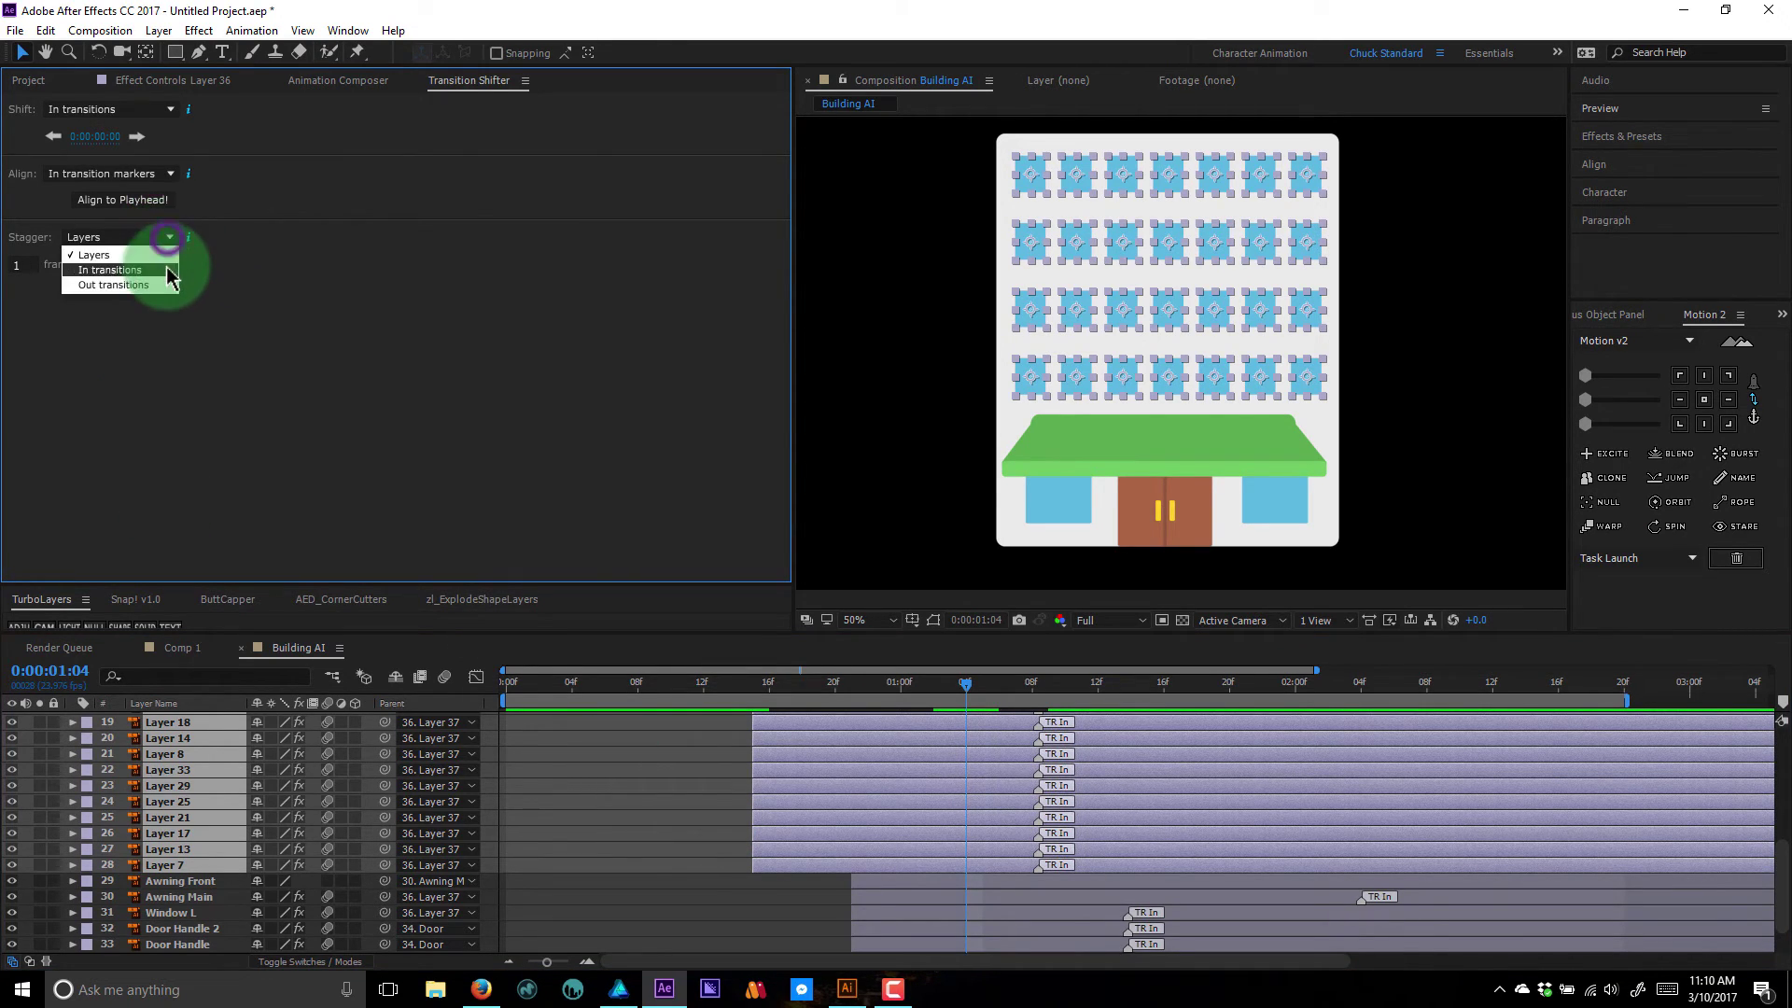
{"action": "left_click", "coordinate": [147, 271]}
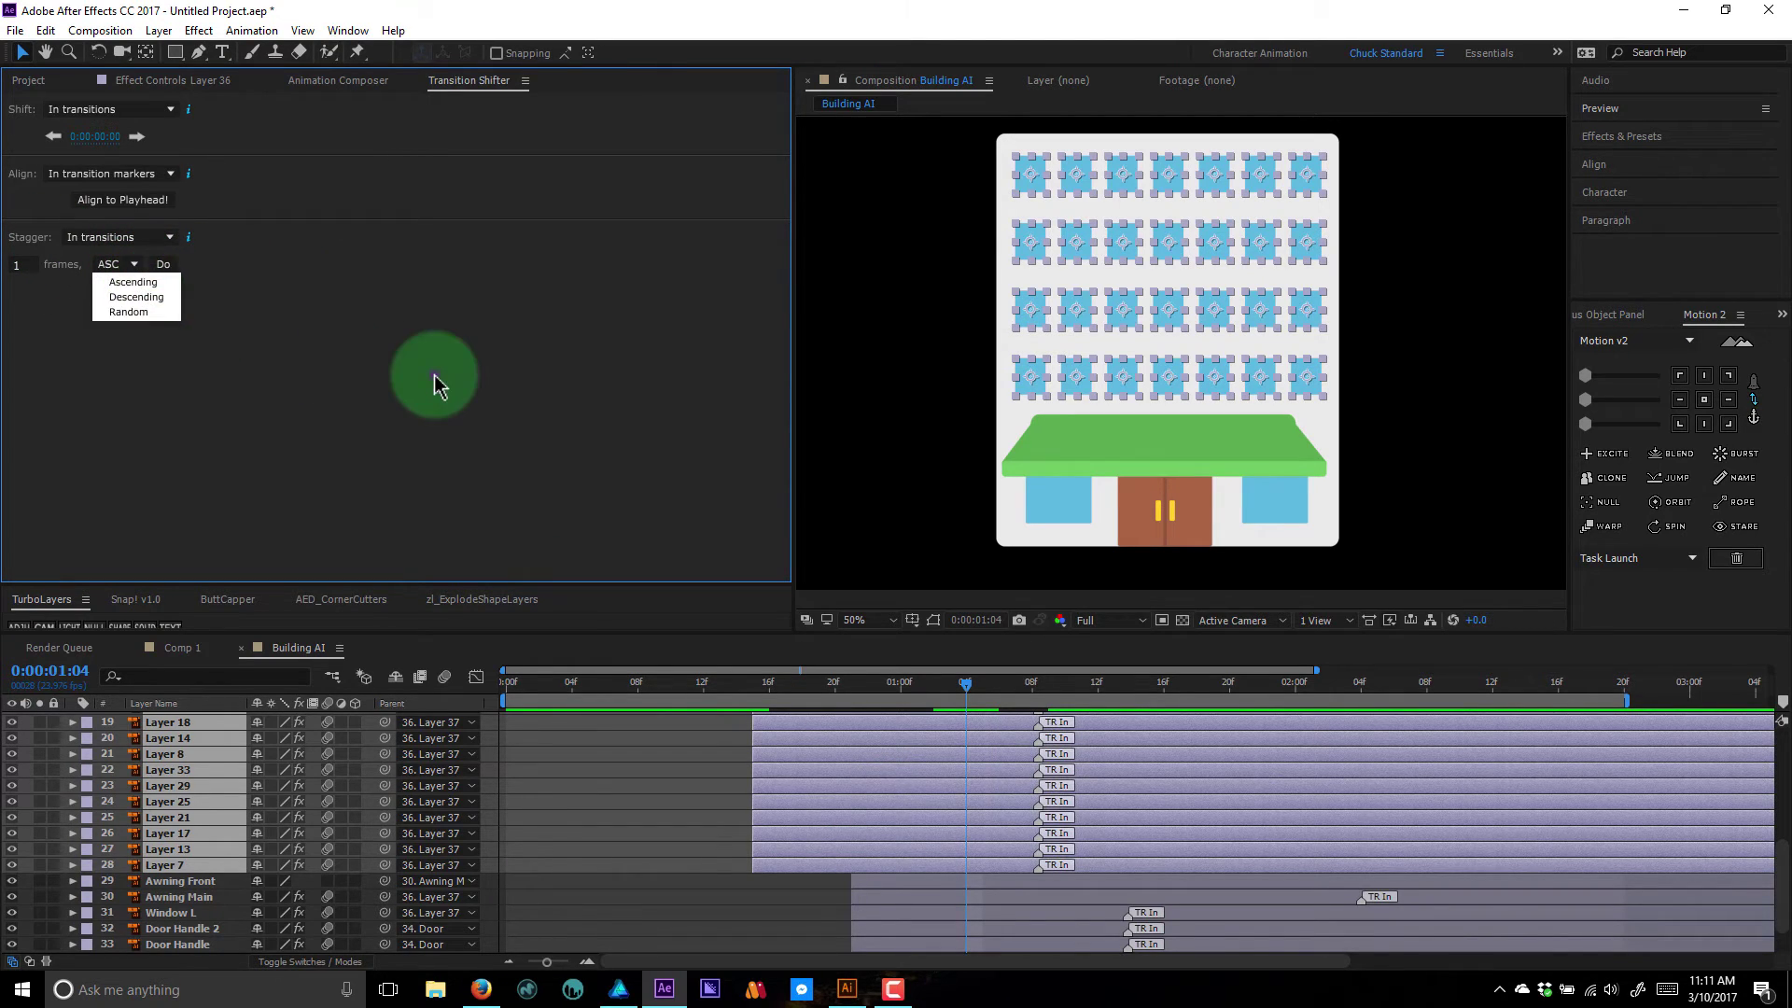
{"action": "left_click", "coordinate": [174, 270]}
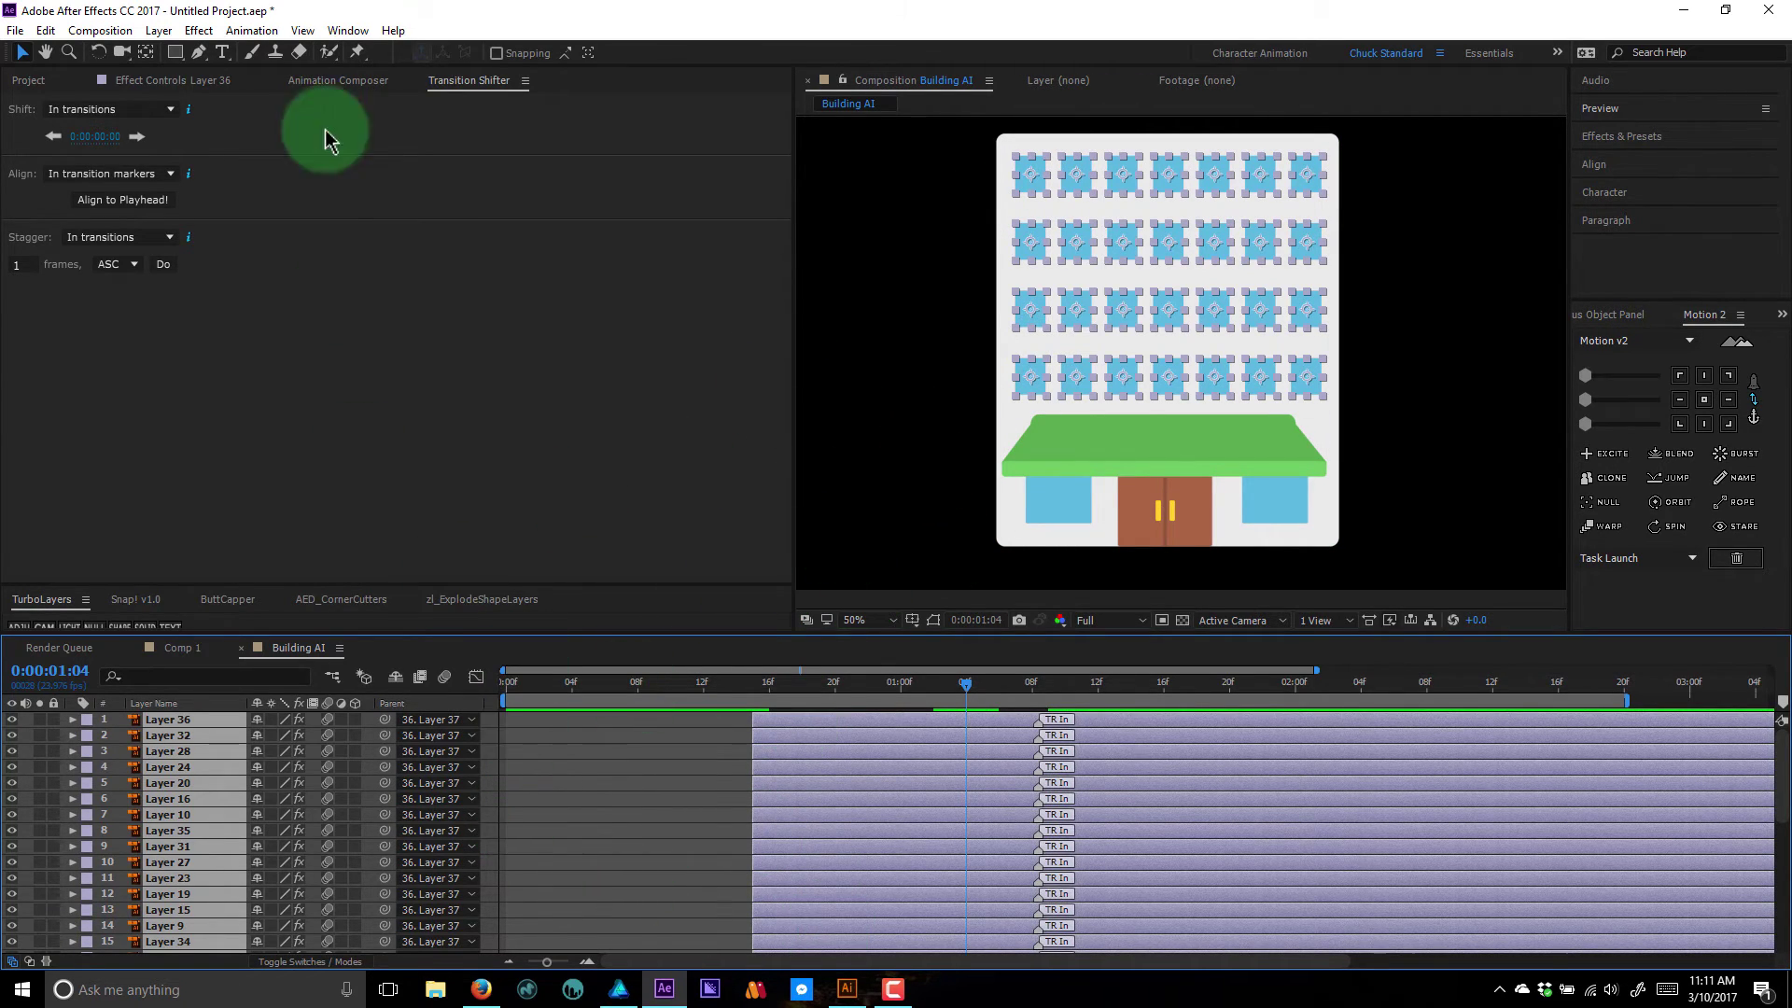
{"action": "left_click", "coordinate": [134, 266]}
{"action": "left_click", "coordinate": [137, 298]}
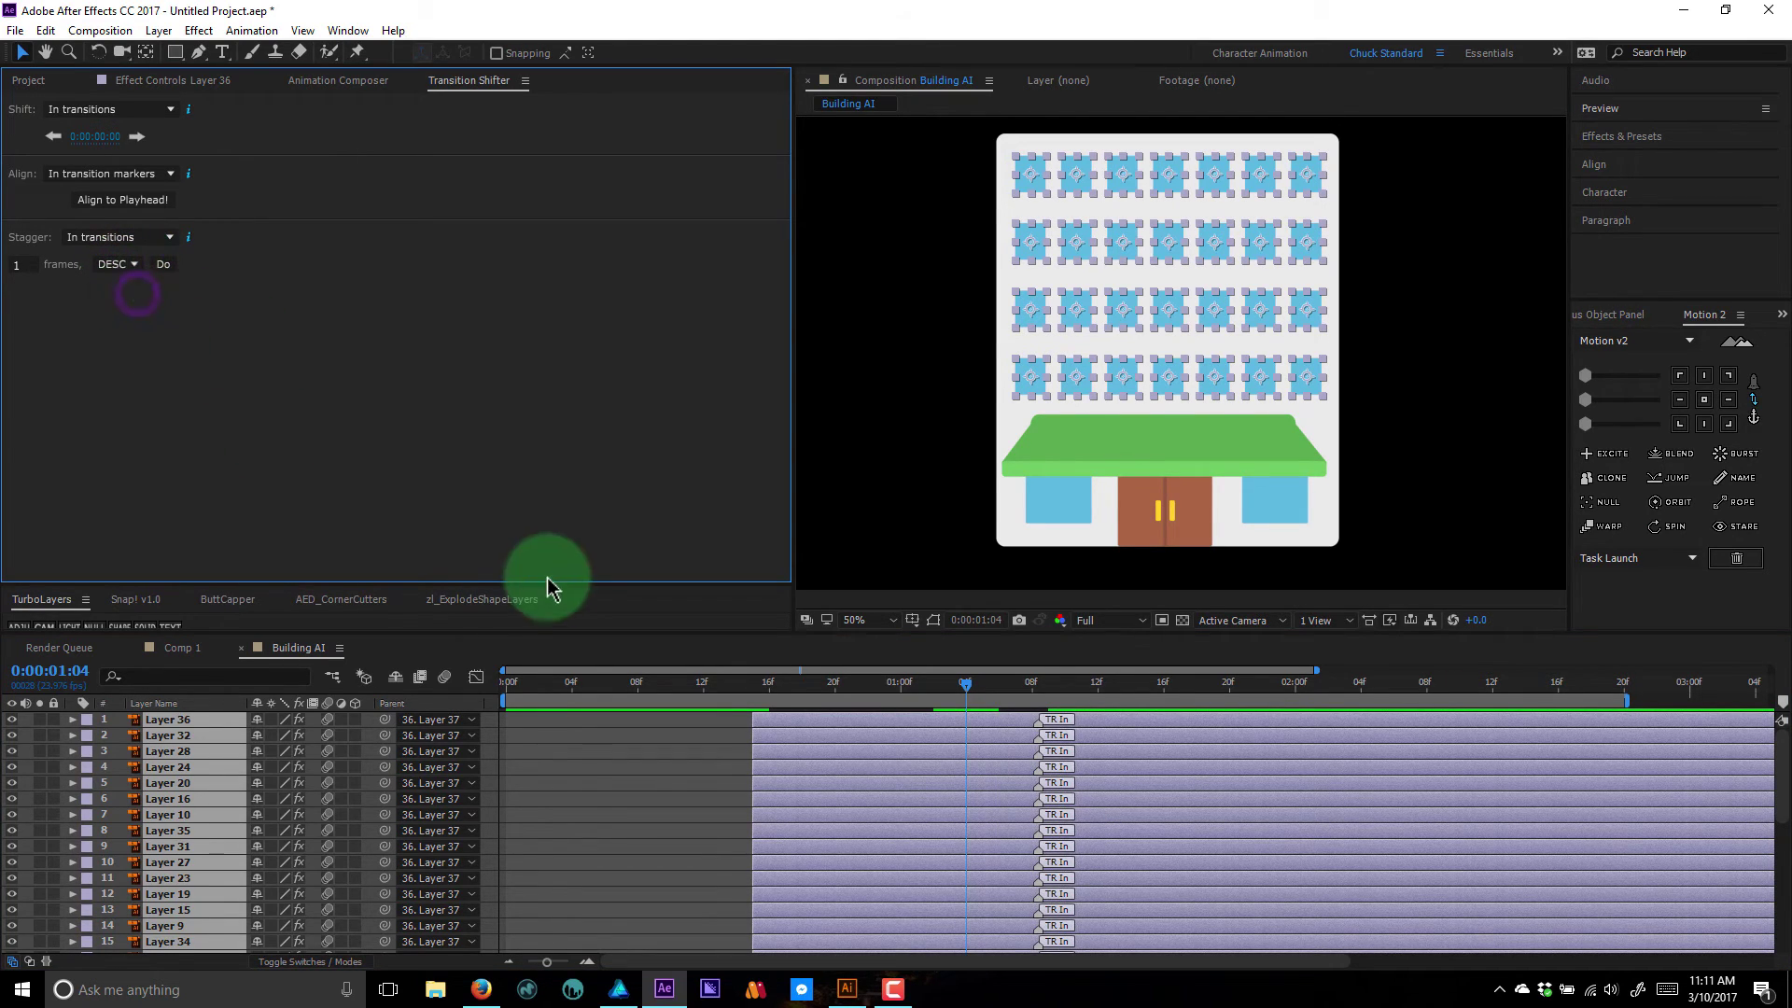
- Apply the stagger to the 28 selected window layers and review their offsets in a maximized timeline
{"action": "scroll", "coordinate": [809, 845], "scroll_direction": "down", "scroll_amount": 6}
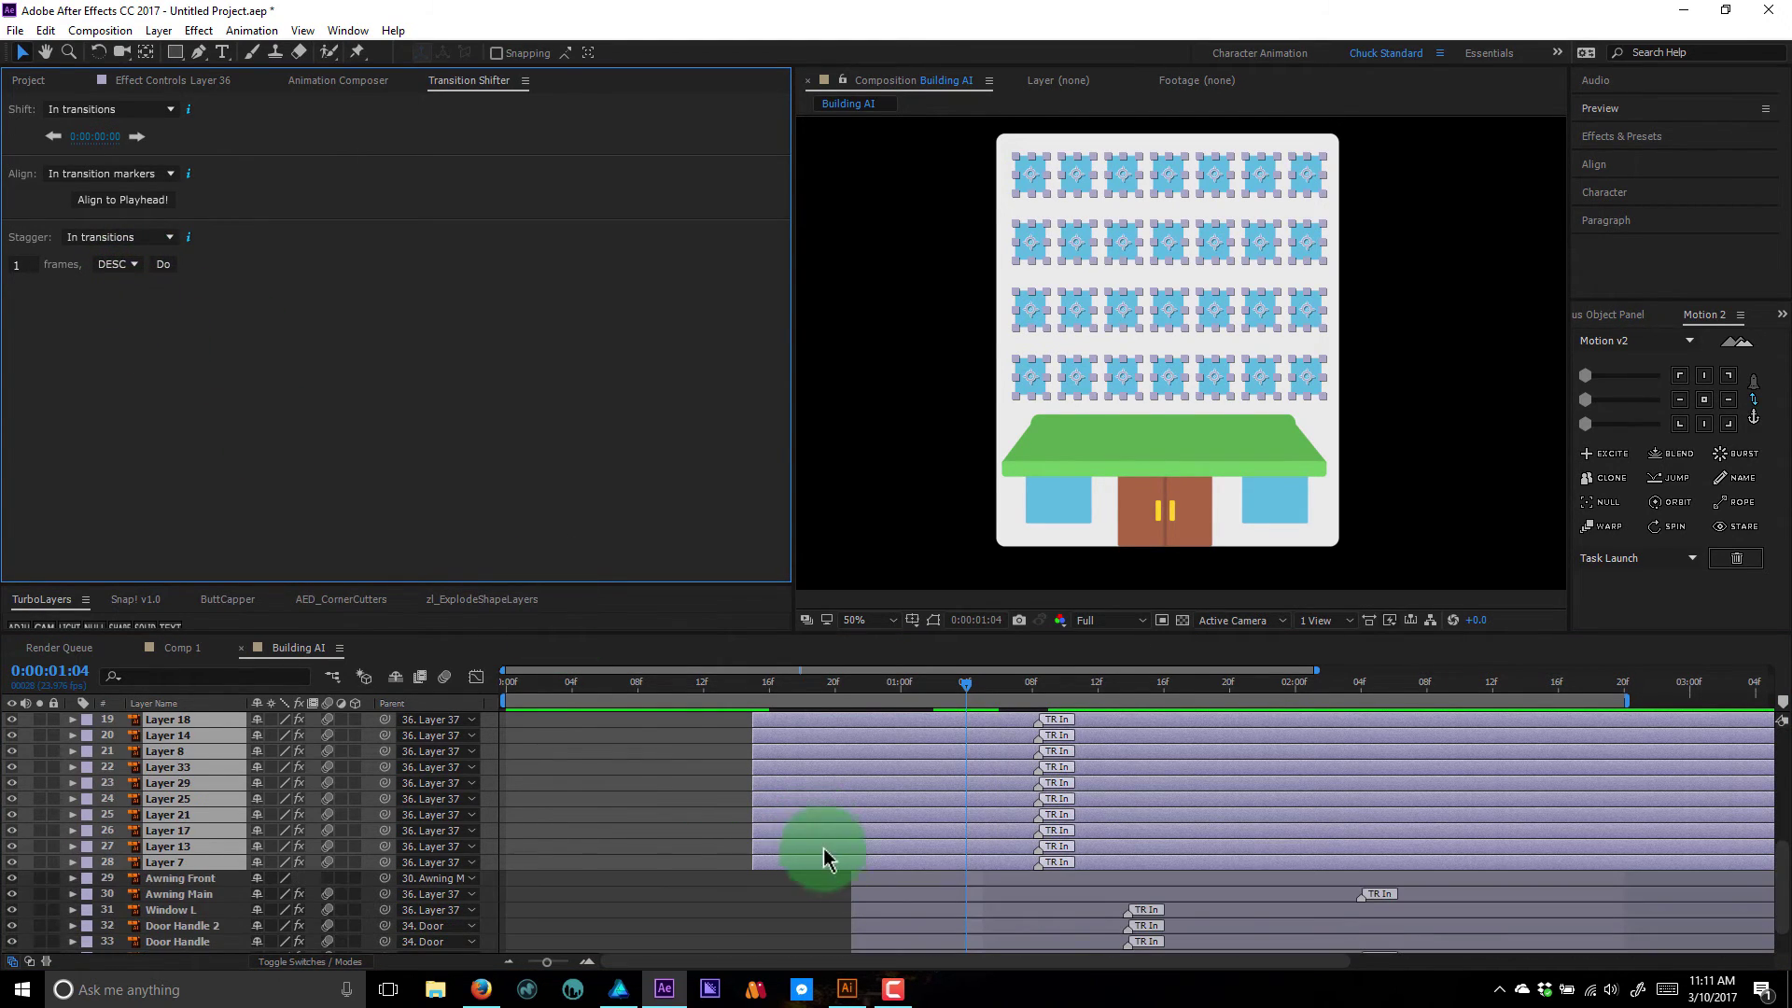
{"action": "scroll", "coordinate": [824, 859], "scroll_direction": "up", "scroll_amount": 6}
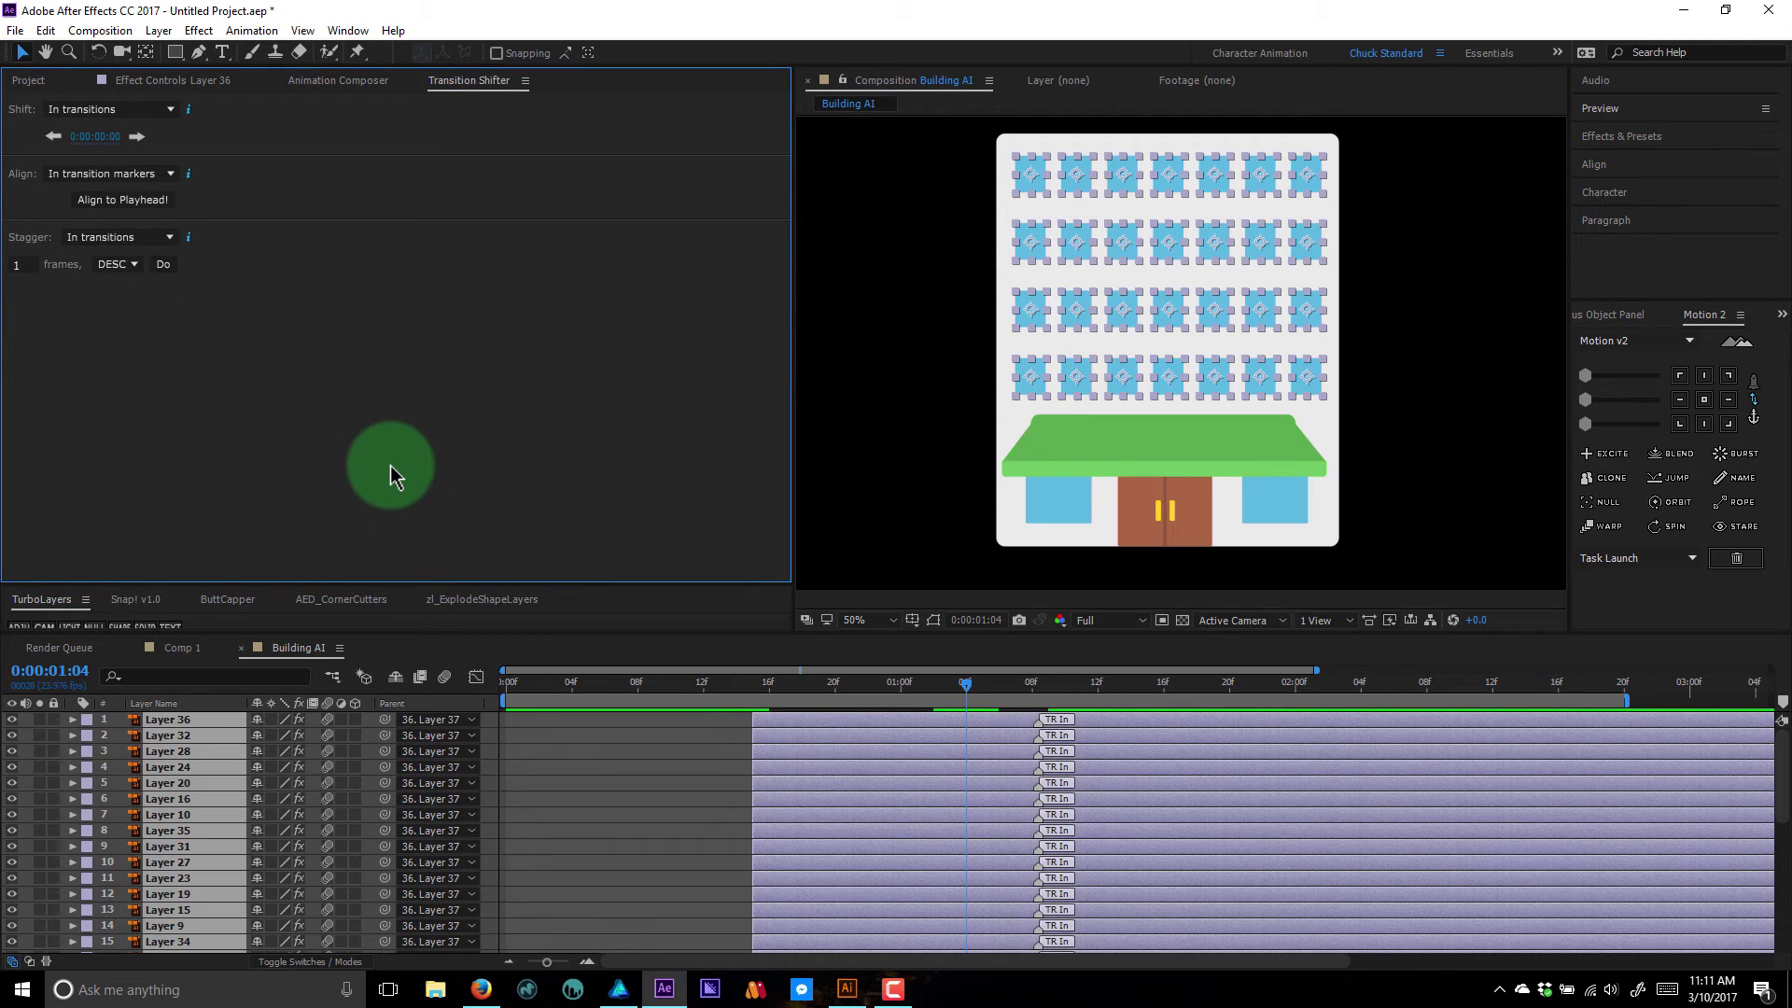
{"action": "left_click", "coordinate": [164, 268]}
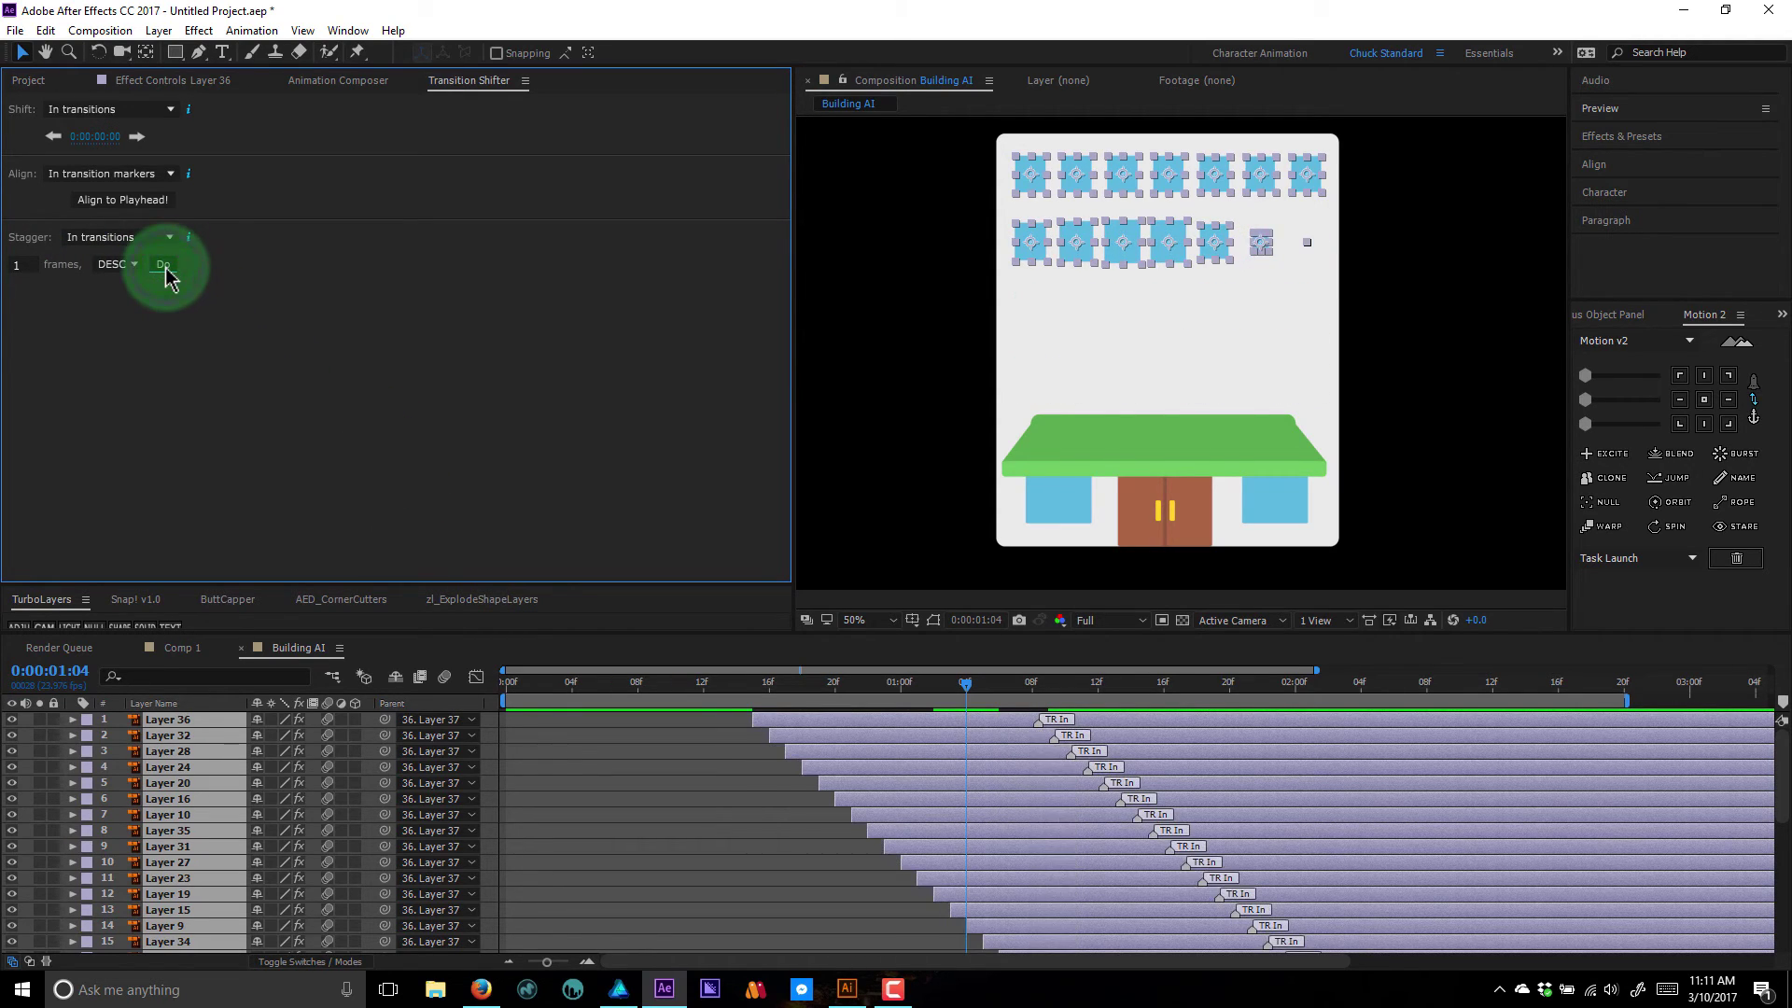
{"action": "scroll", "coordinate": [873, 836], "scroll_direction": "down", "scroll_amount": 5}
{"action": "scroll", "coordinate": [882, 840], "scroll_direction": "up", "scroll_amount": 4}
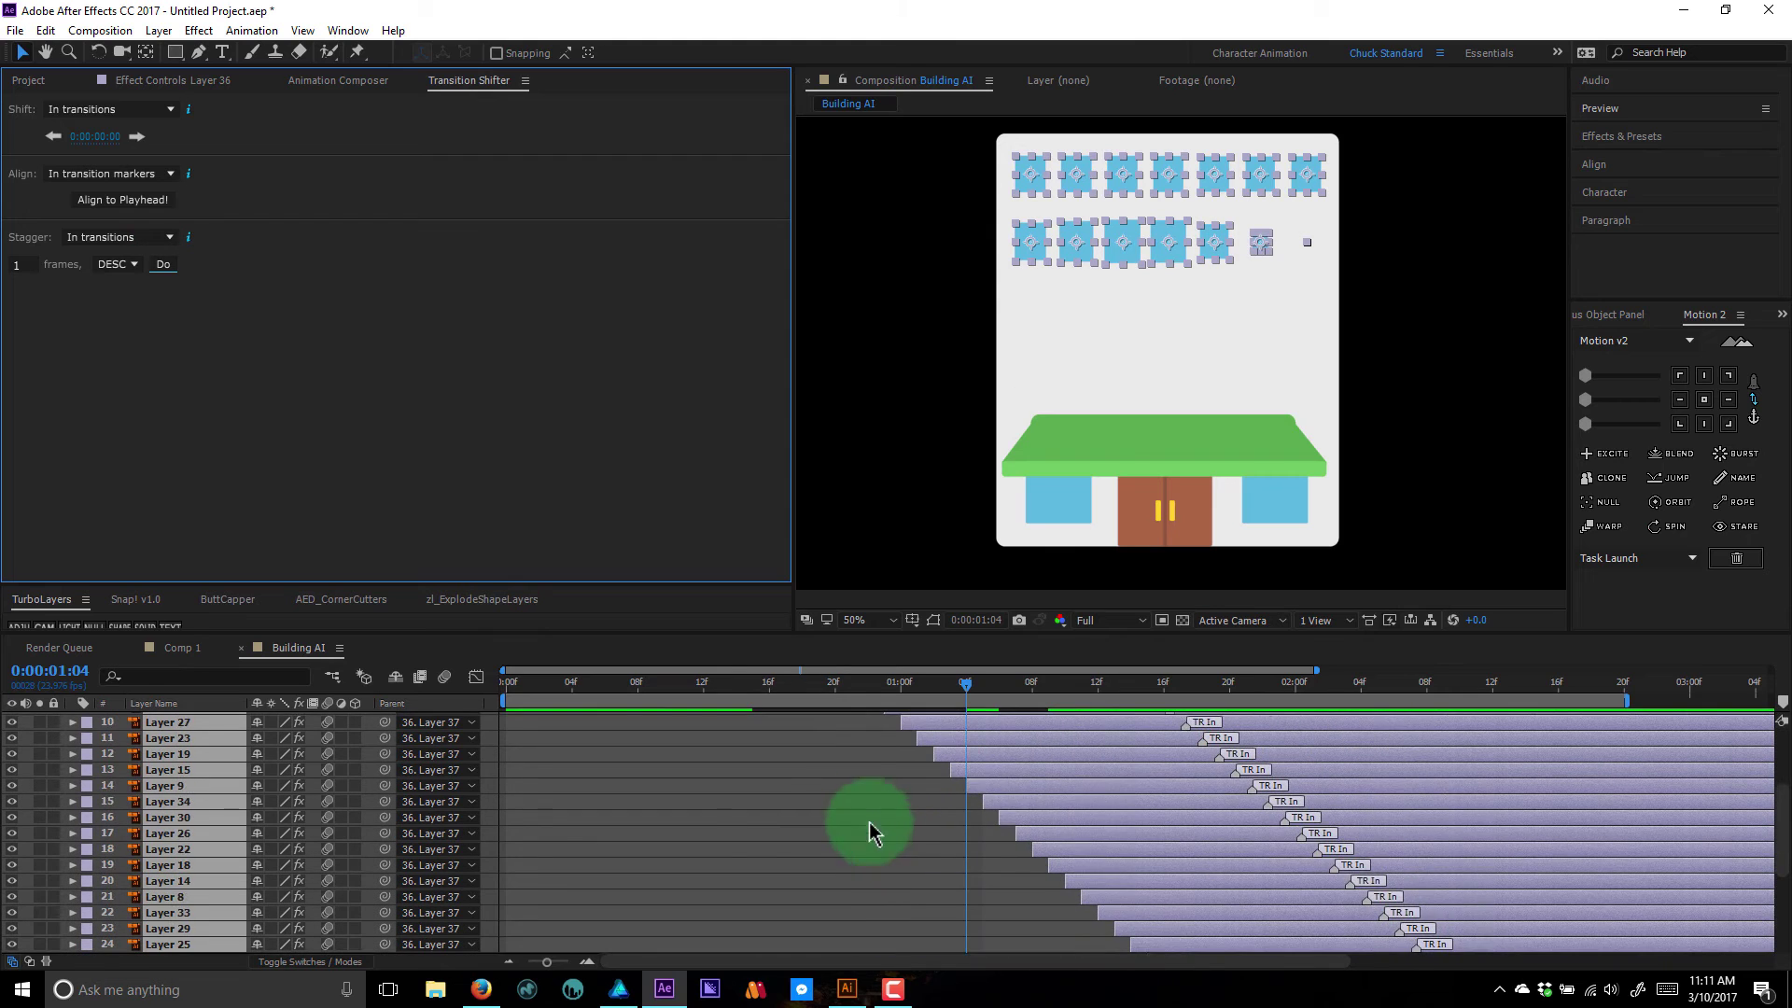
{"action": "key", "text": "grave"}
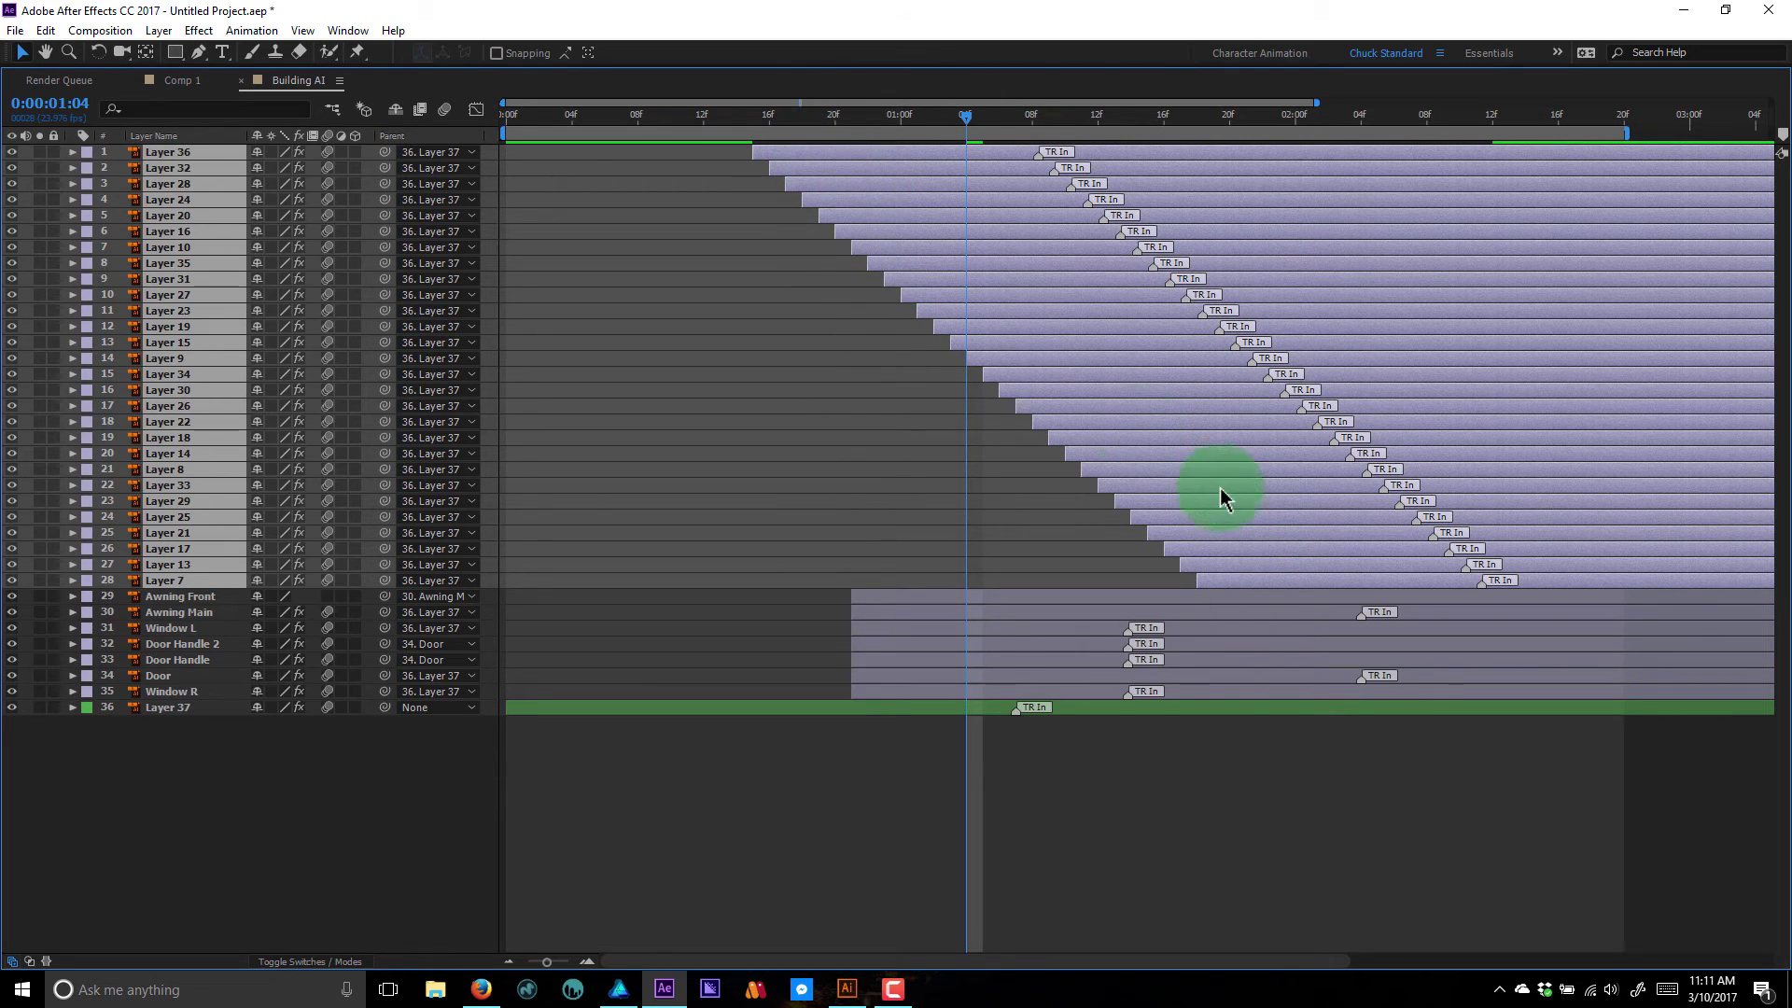
{"action": "key", "text": "grave"}
- Stagger the seven layers from Awning Front to Window R by 1 frame in descending order and move them to start after the windows
{"action": "scroll", "coordinate": [1041, 767], "scroll_direction": "down", "scroll_amount": 7}
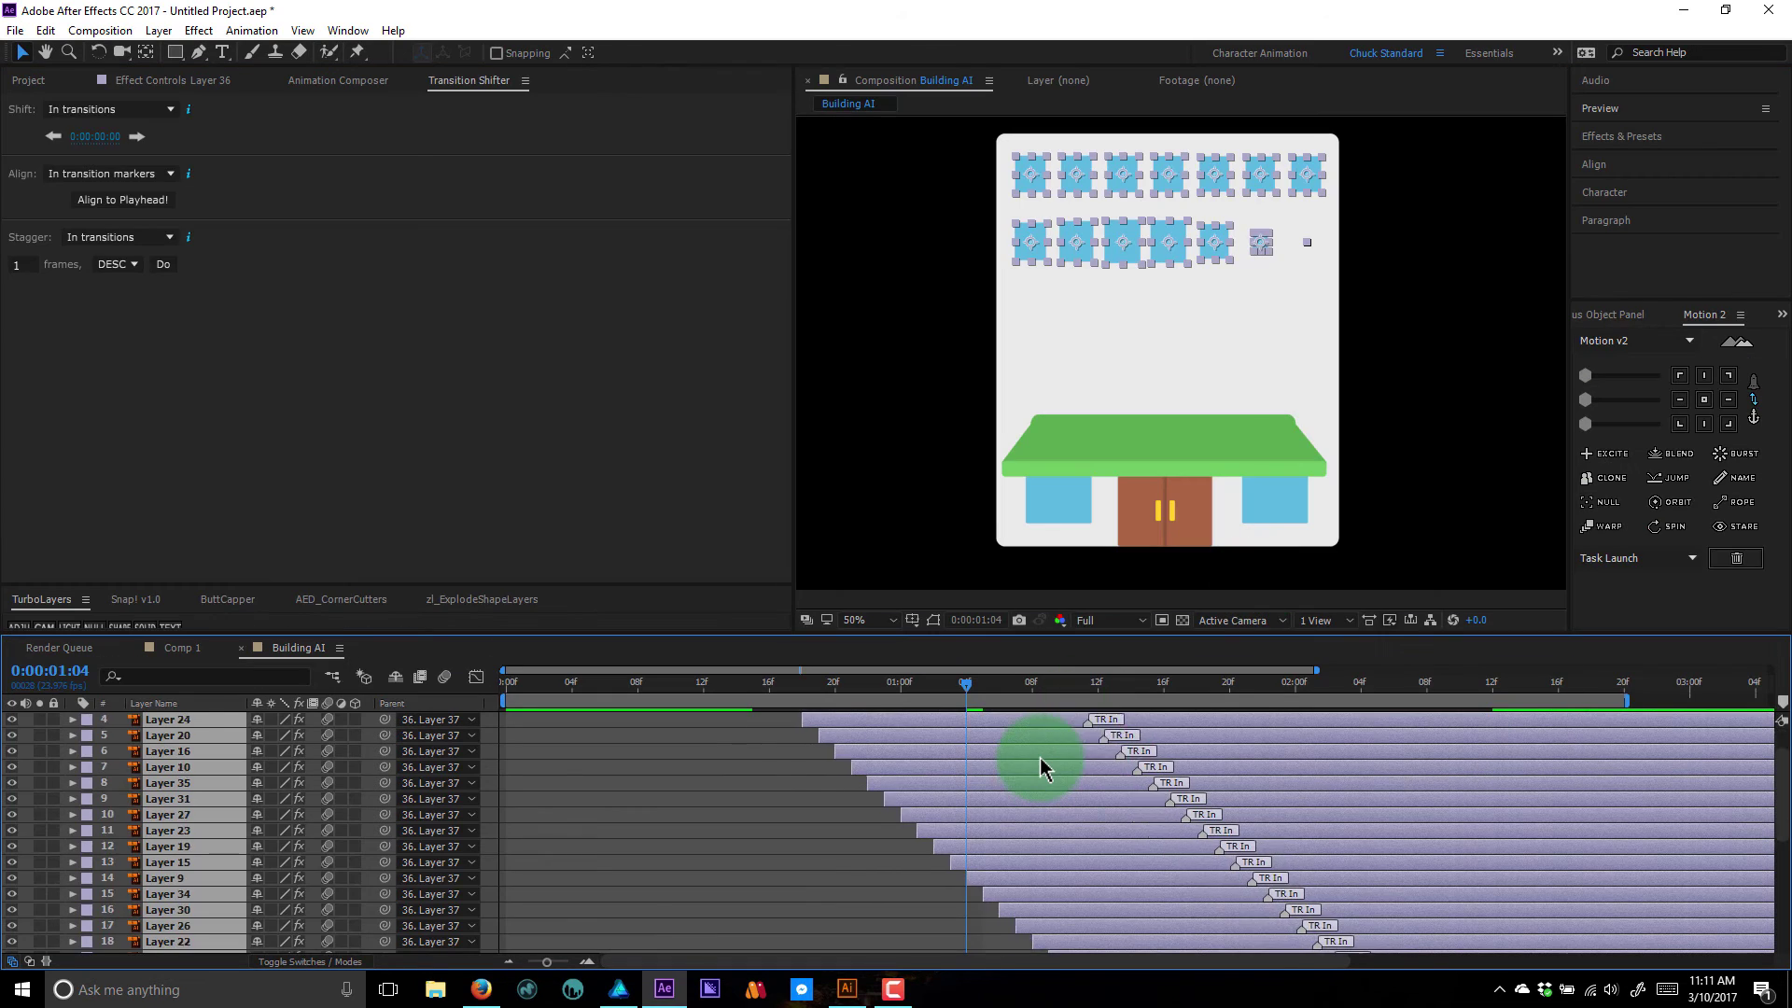
{"action": "left_click", "coordinate": [1056, 834]}
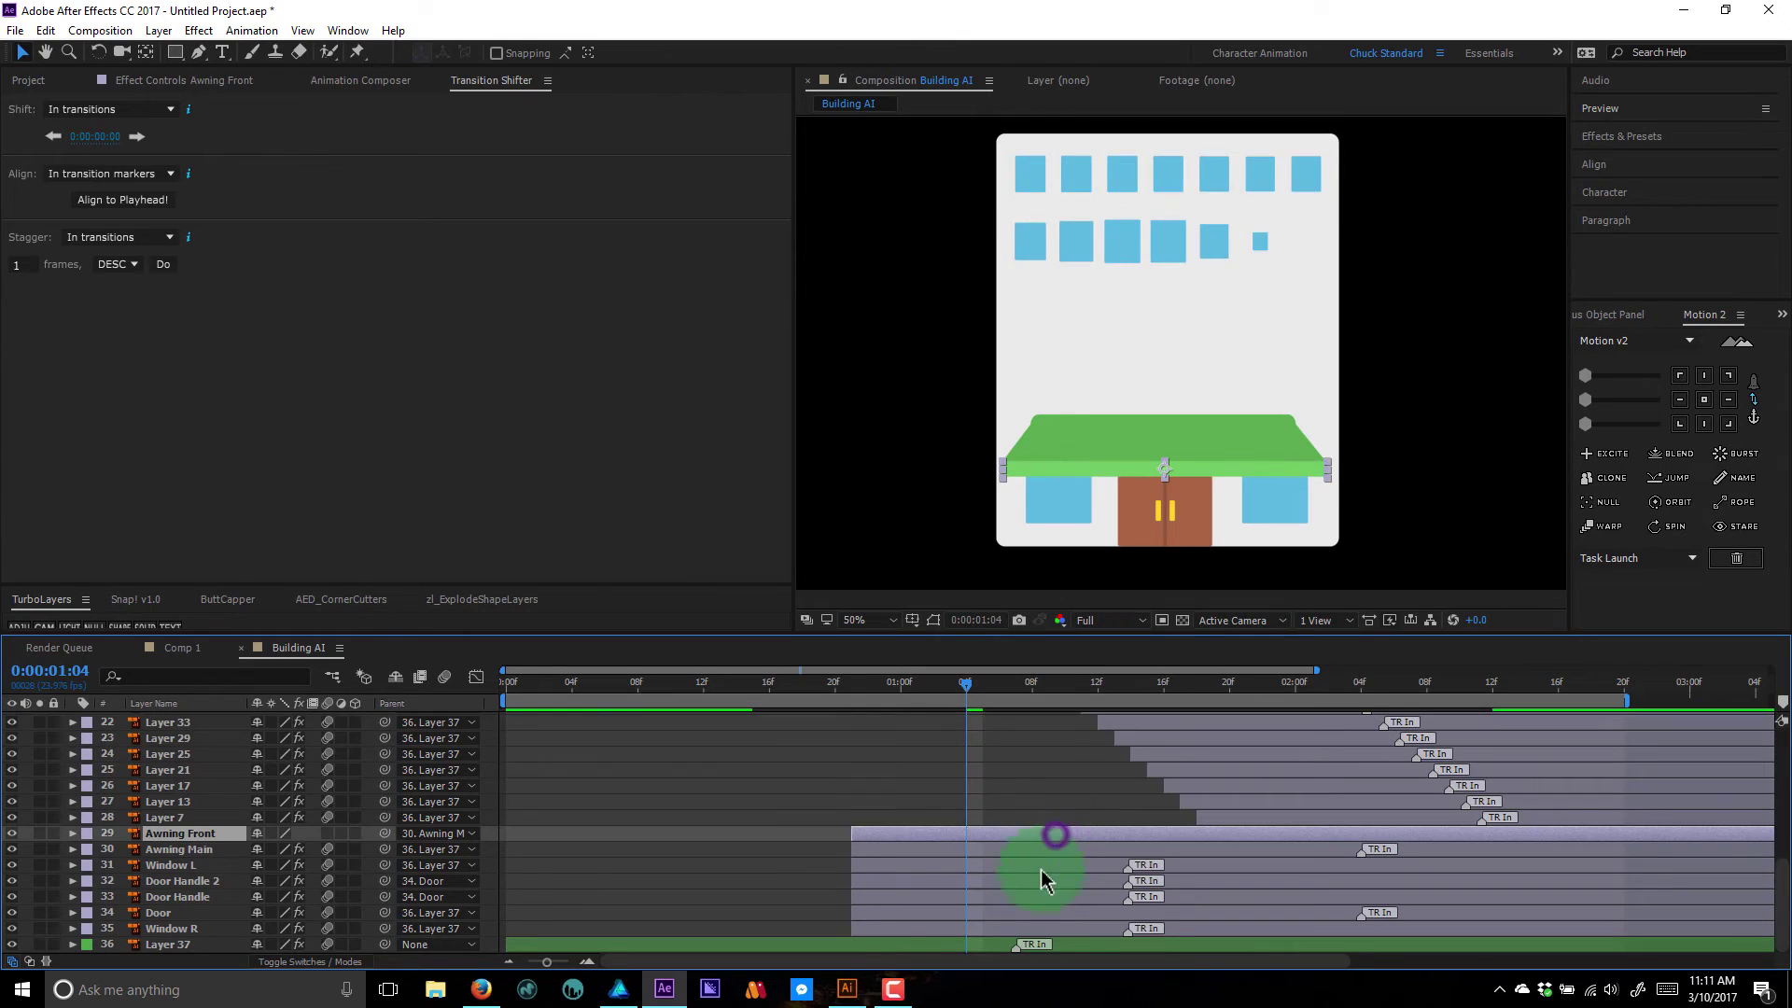
{"action": "left_click", "coordinate": [1047, 930], "text": "shift"}
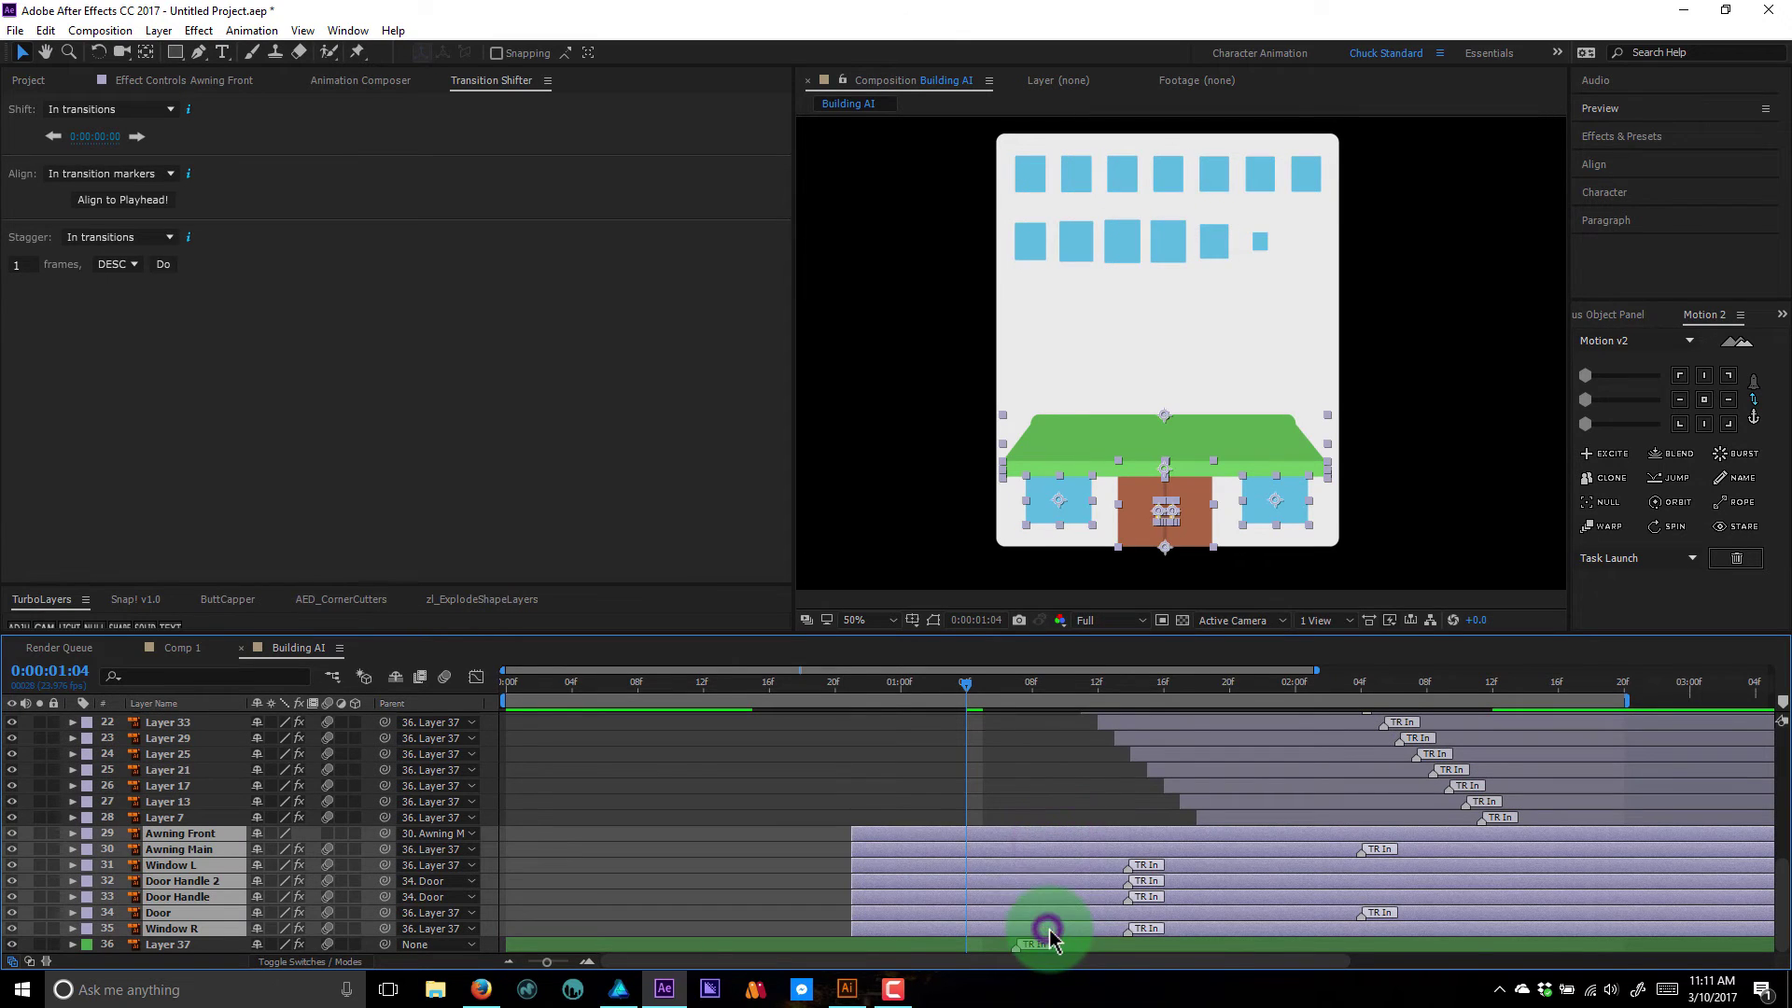
{"action": "left_click", "coordinate": [165, 266]}
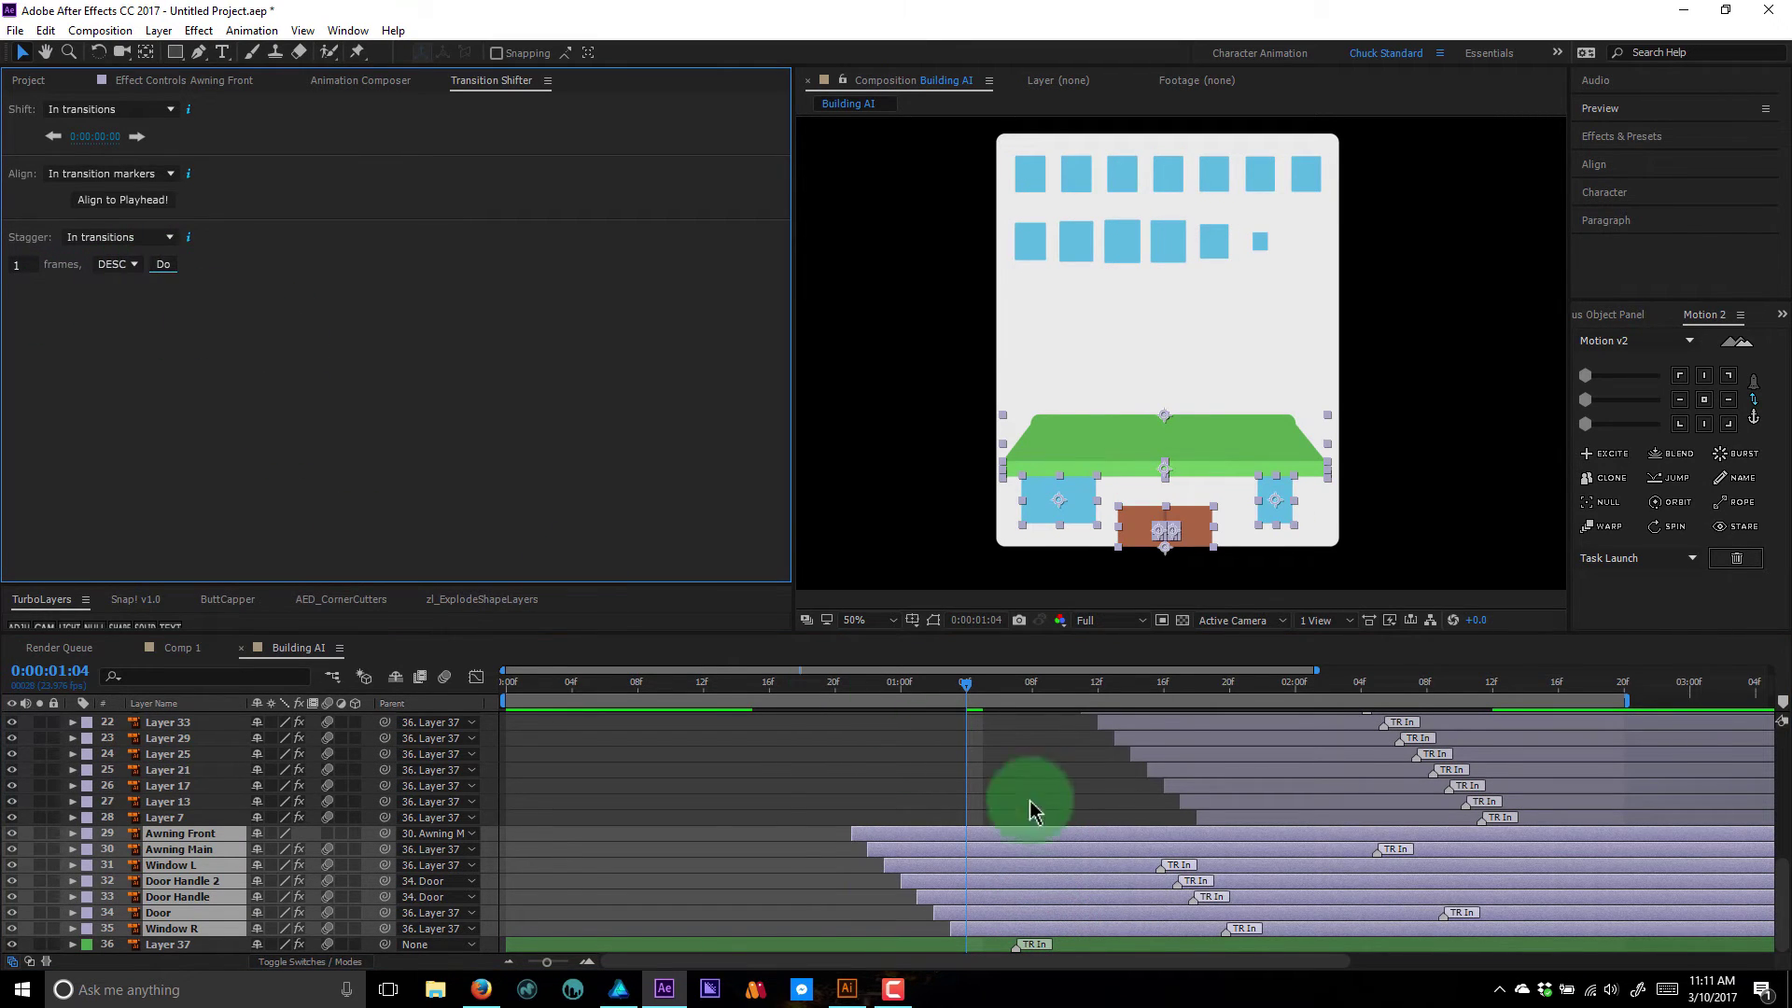
{"action": "left_click_drag", "start_coordinate": [885, 845], "coordinate": [1233, 839]}
{"action": "left_click", "coordinate": [1050, 901]}
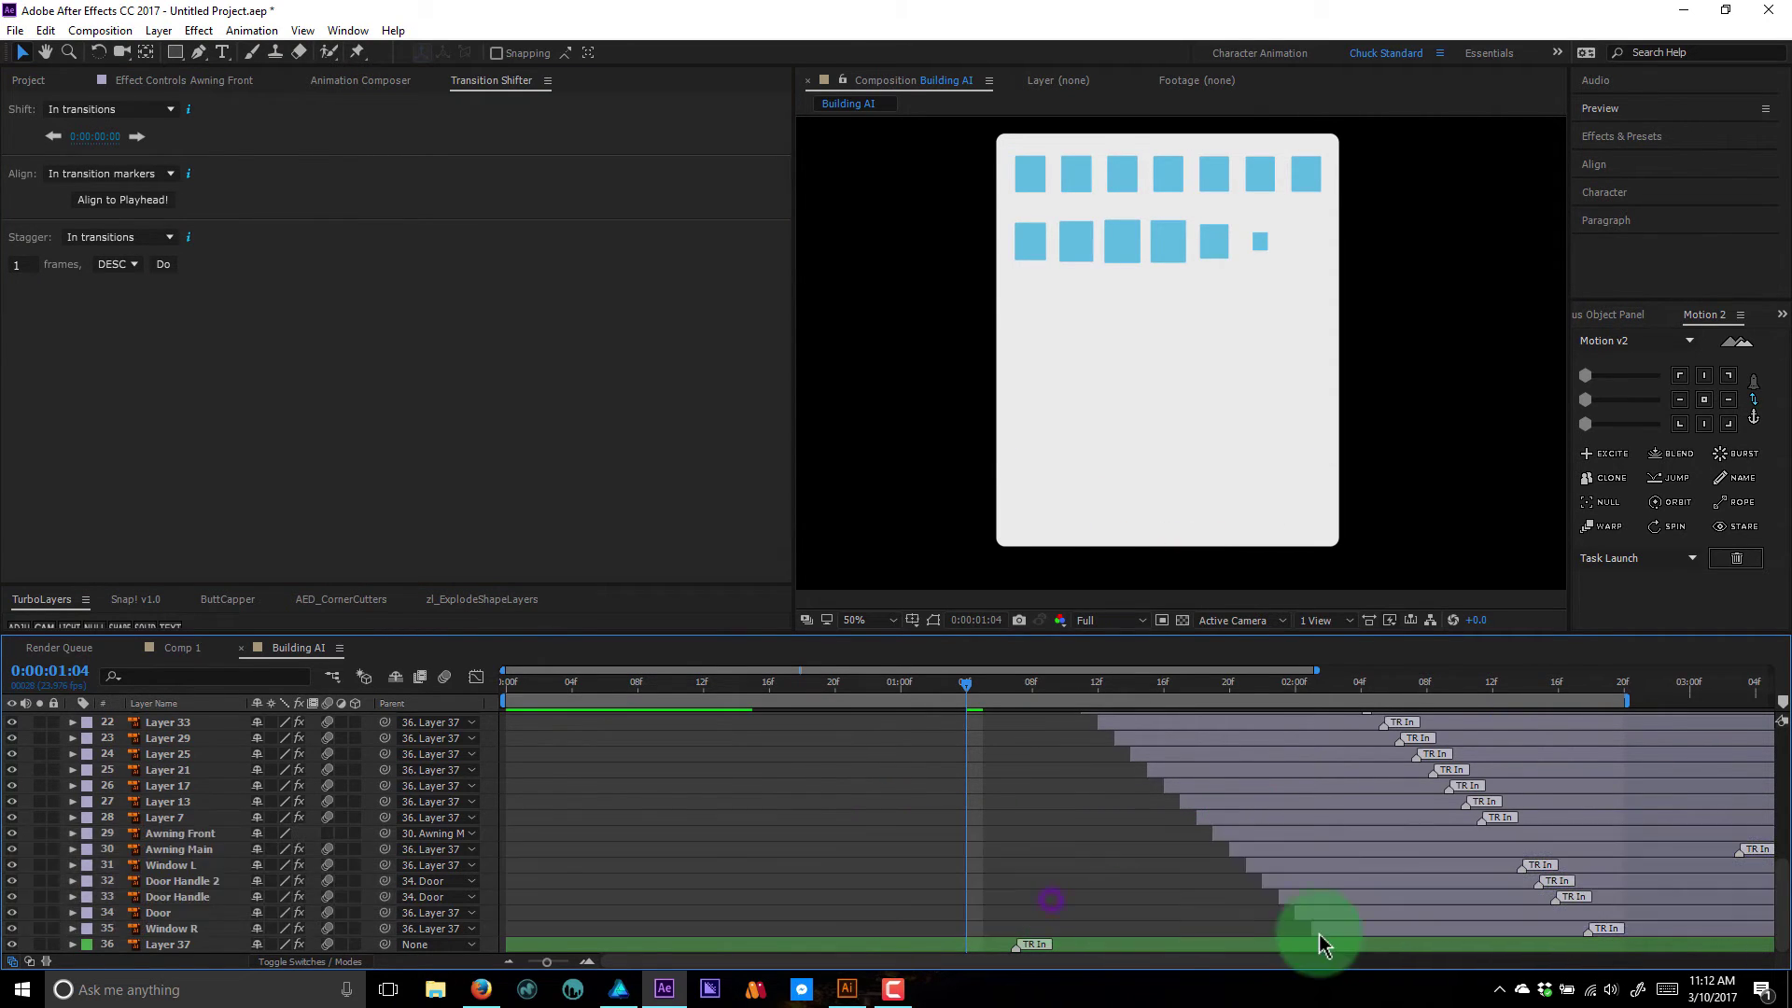
- Move all layers from Layer 36 through Window R about 6 frames earlier and maximize the composition view
{"action": "left_click", "coordinate": [1336, 930]}
{"action": "scroll", "coordinate": [1279, 880], "scroll_direction": "up", "scroll_amount": 10}
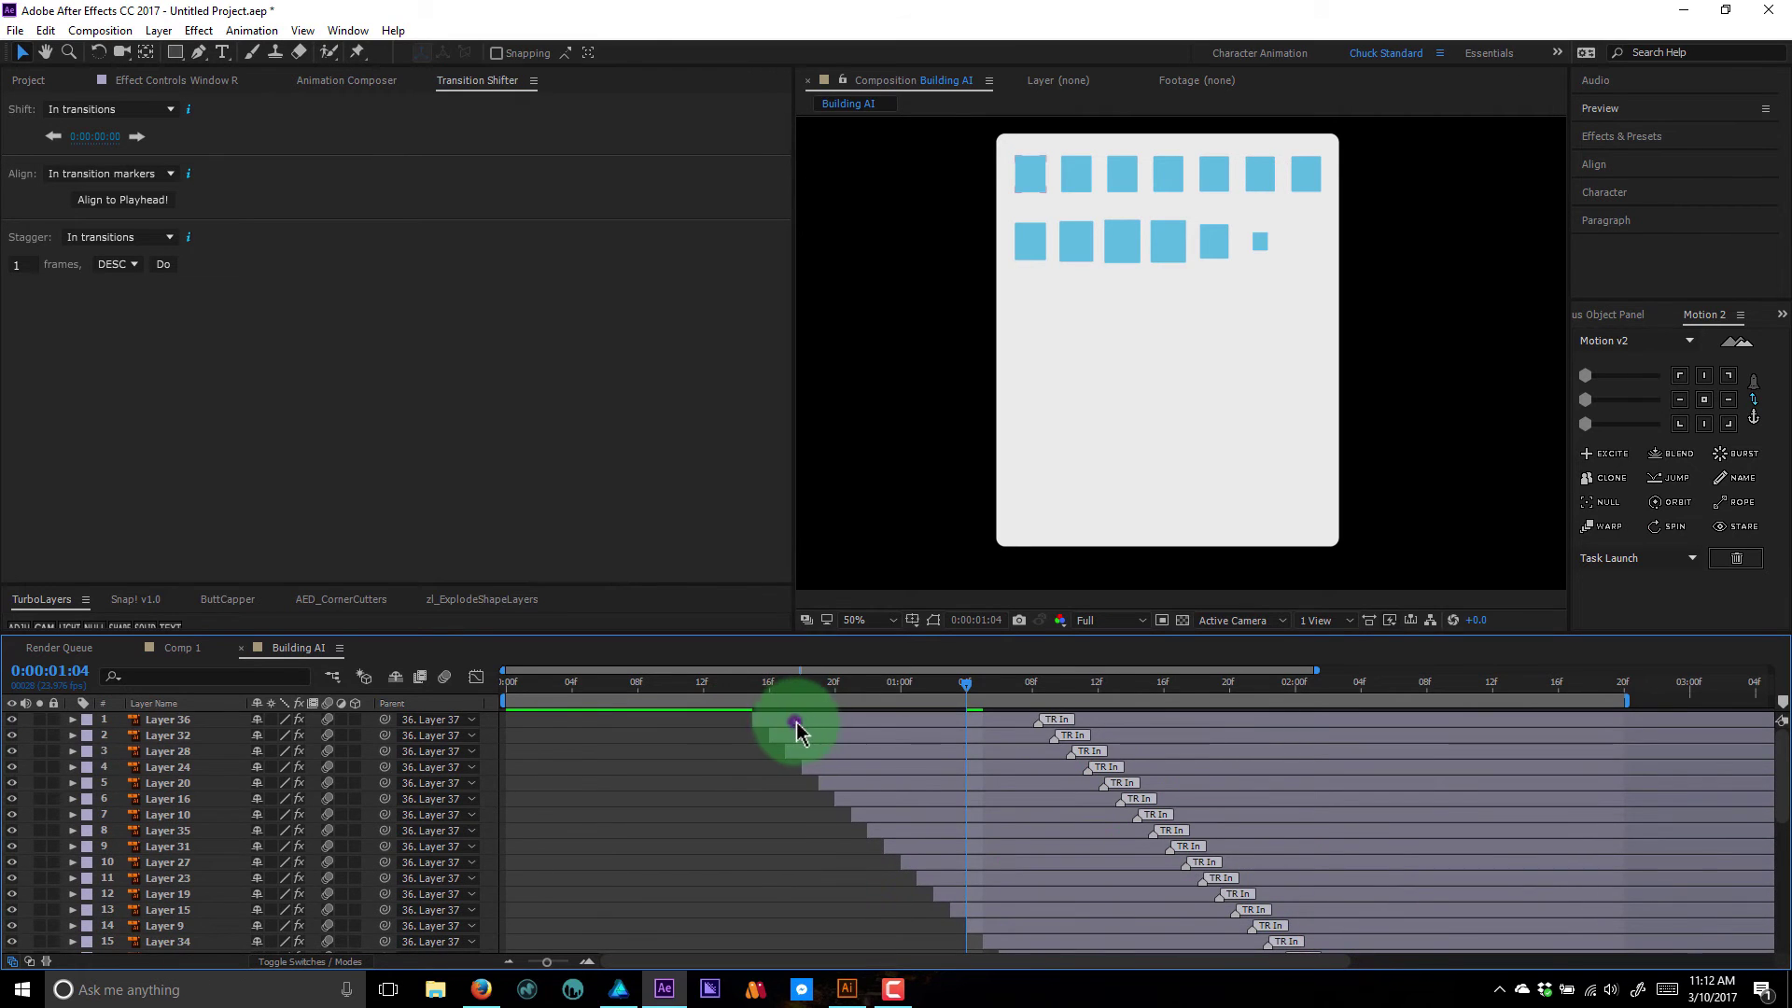
{"action": "left_click", "coordinate": [797, 722], "text": "shift"}
{"action": "left_click_drag", "start_coordinate": [826, 721], "coordinate": [730, 724]}
{"action": "left_click", "coordinate": [605, 766]}
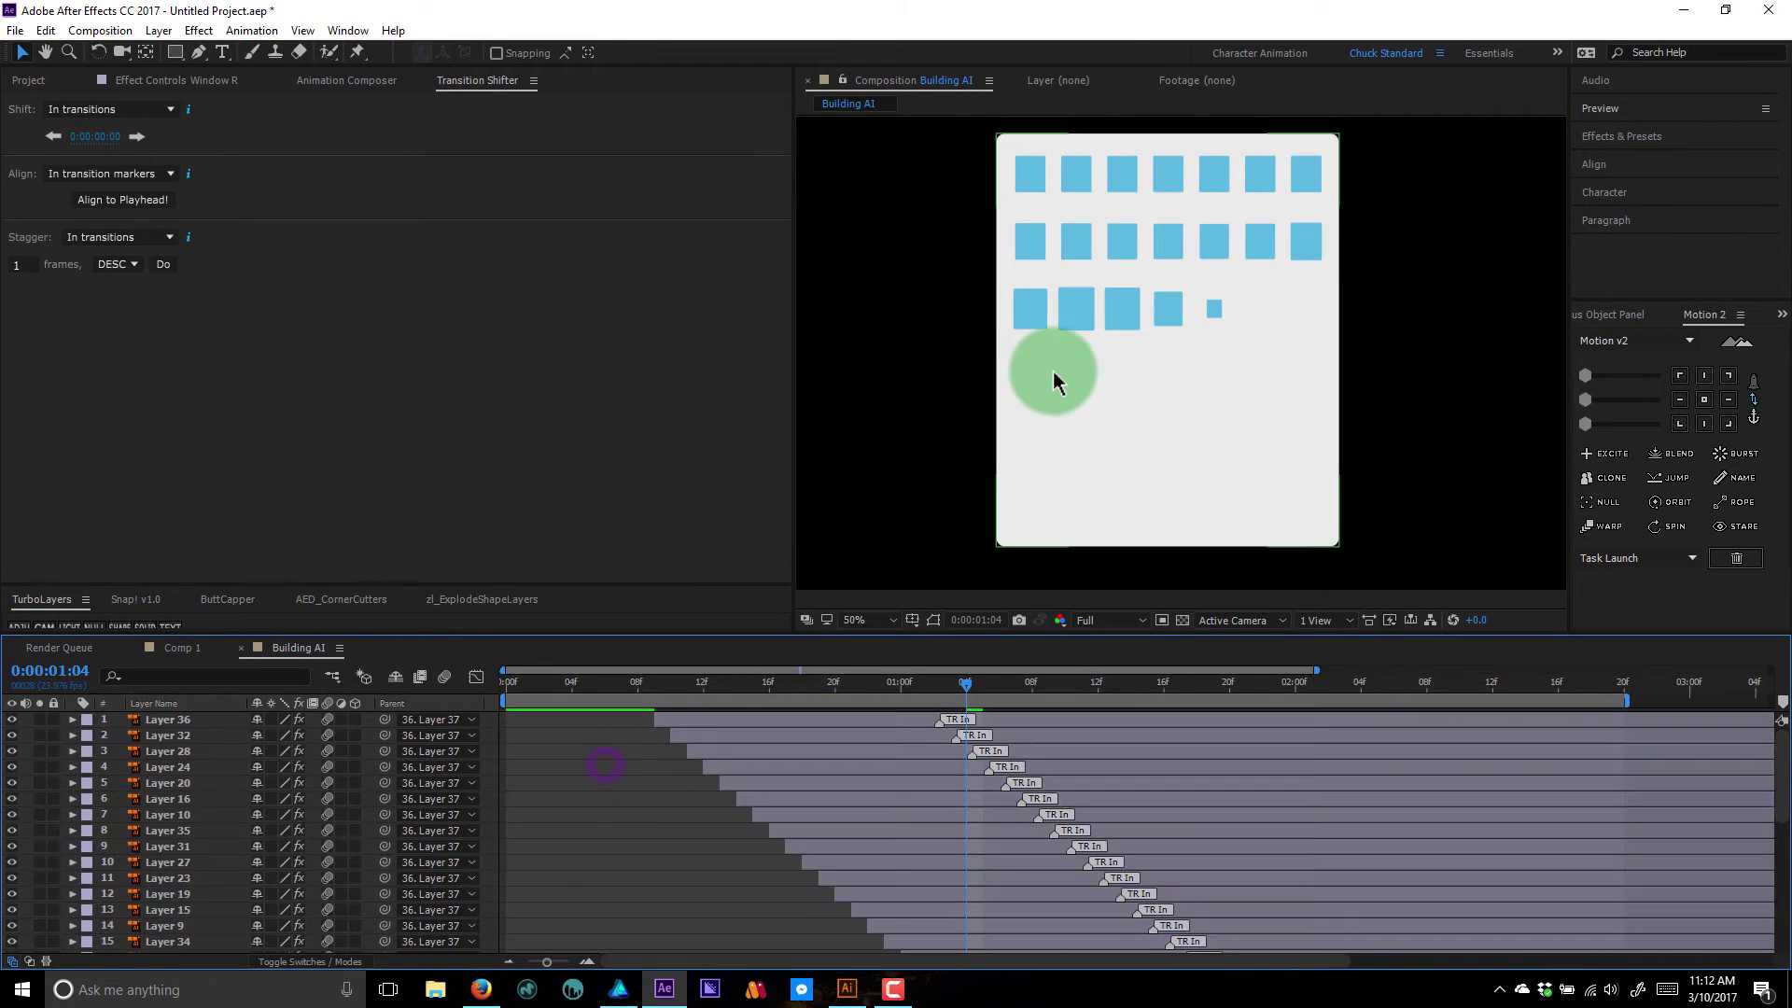
{"action": "key", "text": "grave"}
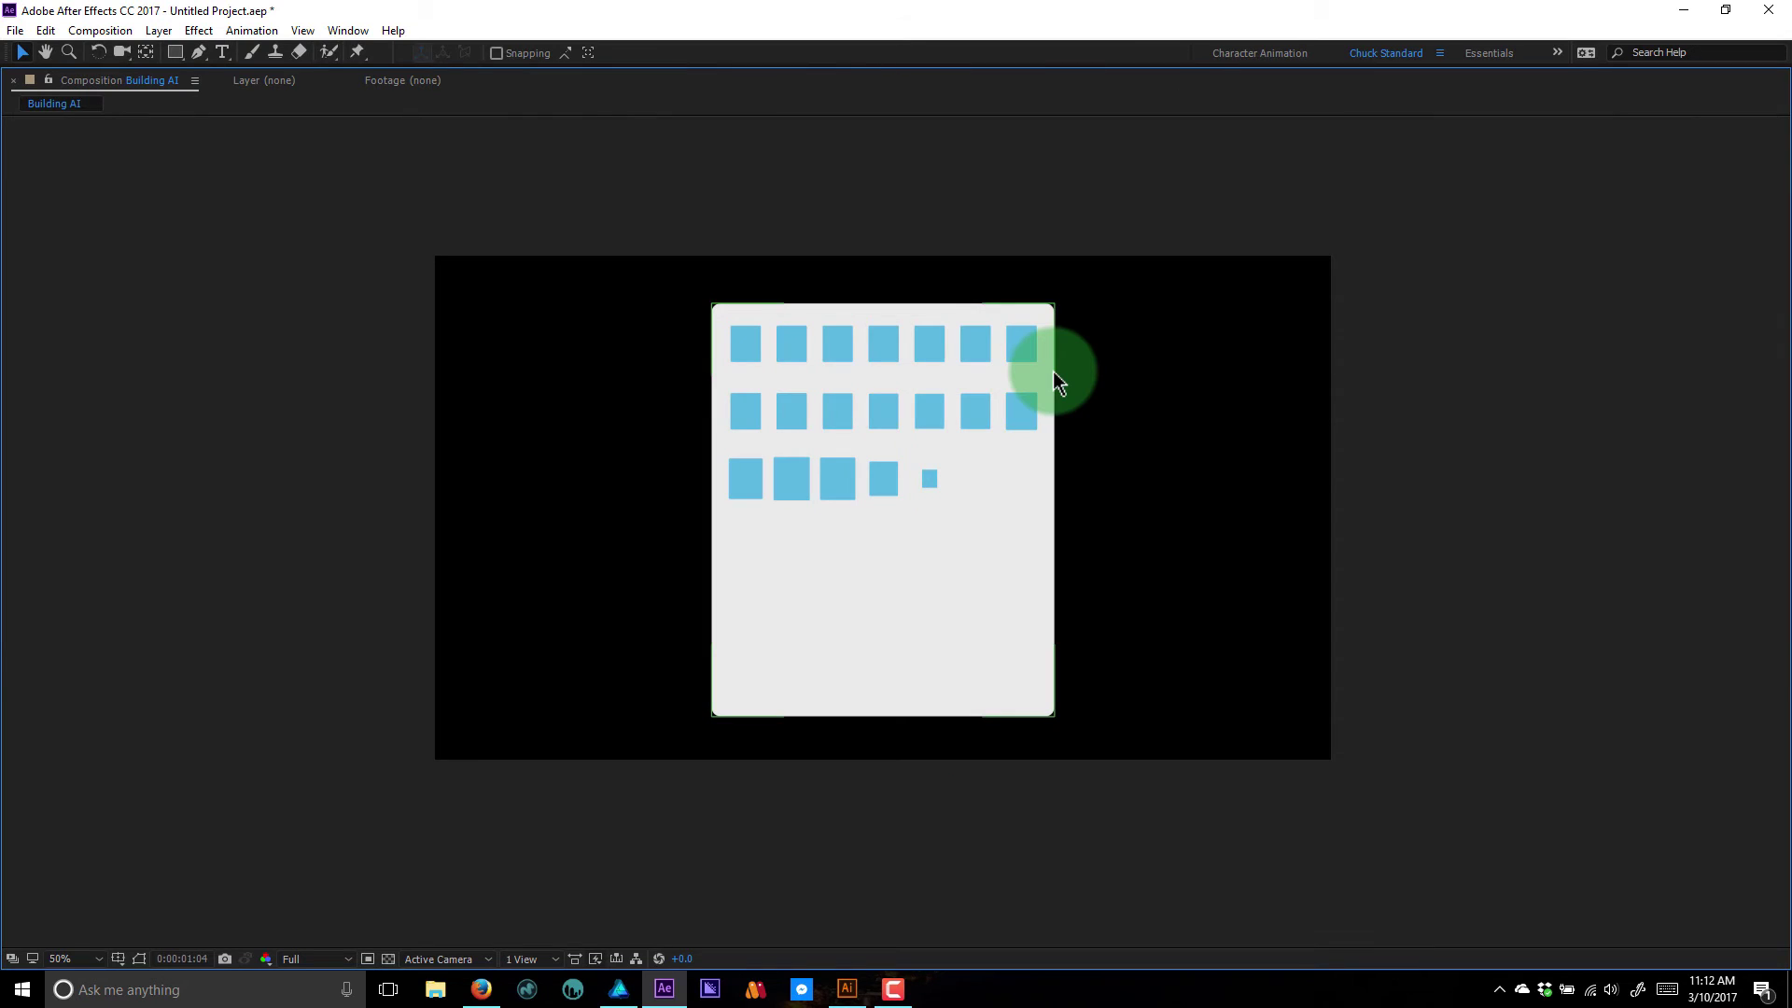
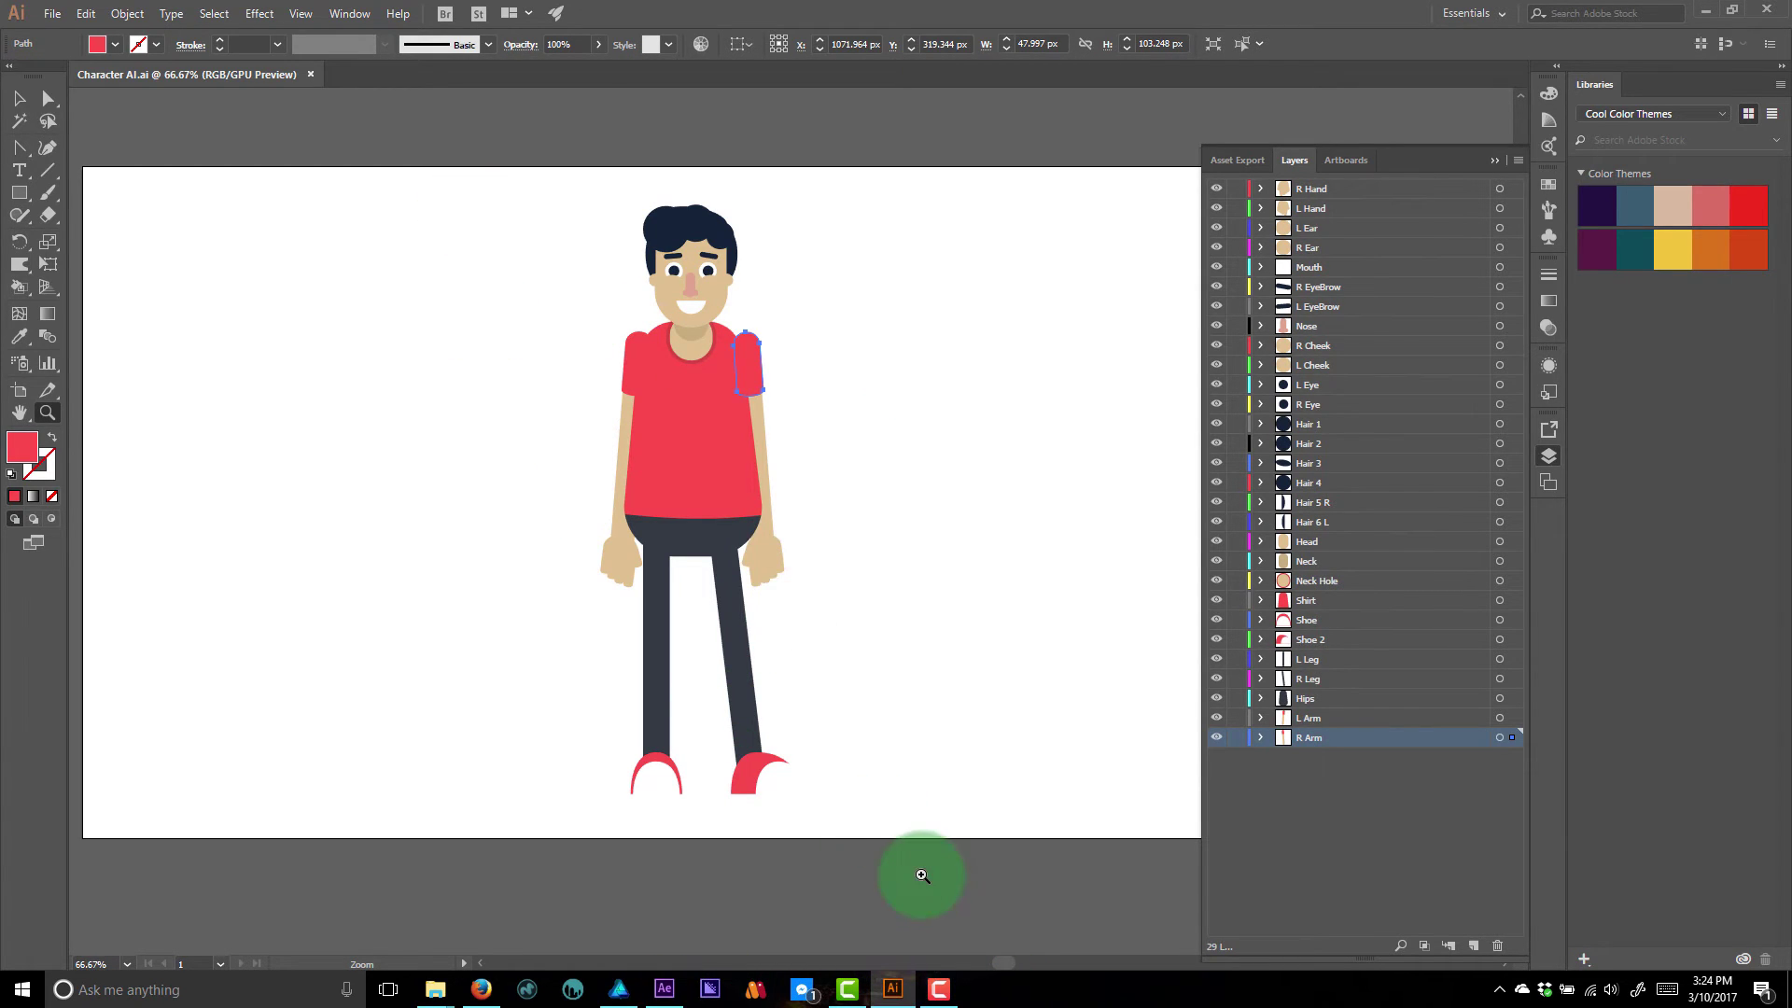
- Switch to After Effects and import Character AI from the Desktop as a composition with Layer Size footage dimensions
{"action": "left_click", "coordinate": [665, 988]}
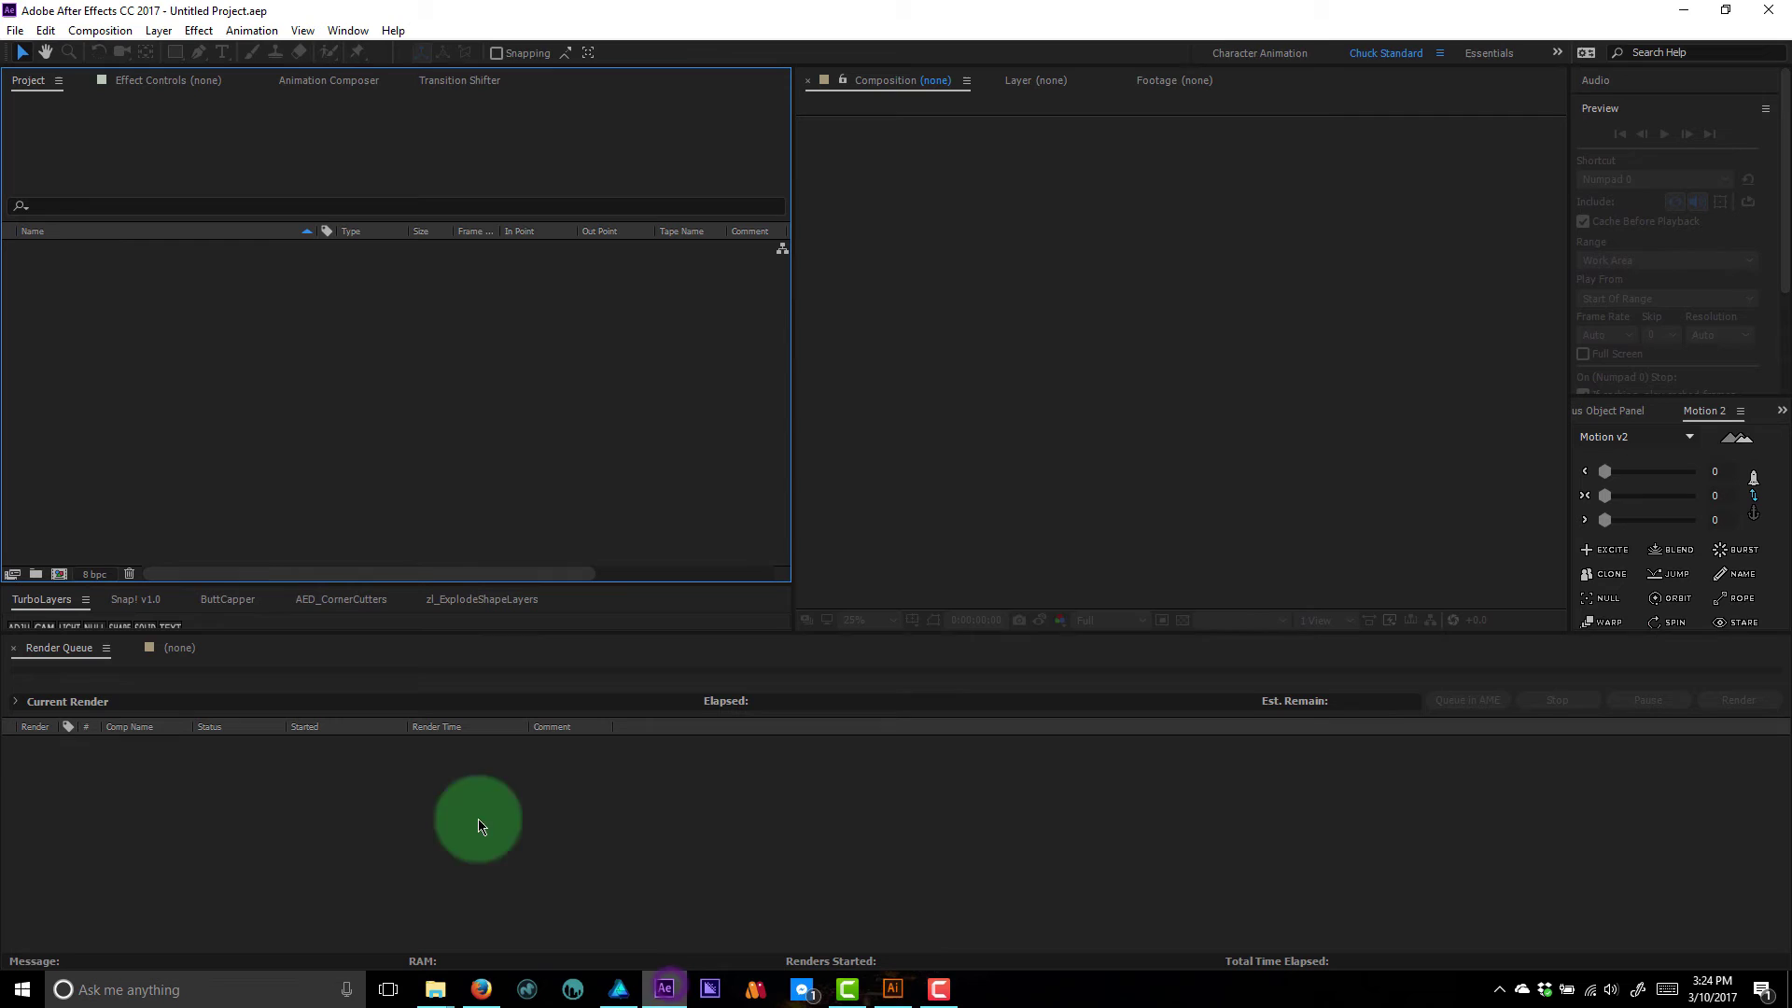
{"action": "double_click", "coordinate": [320, 521]}
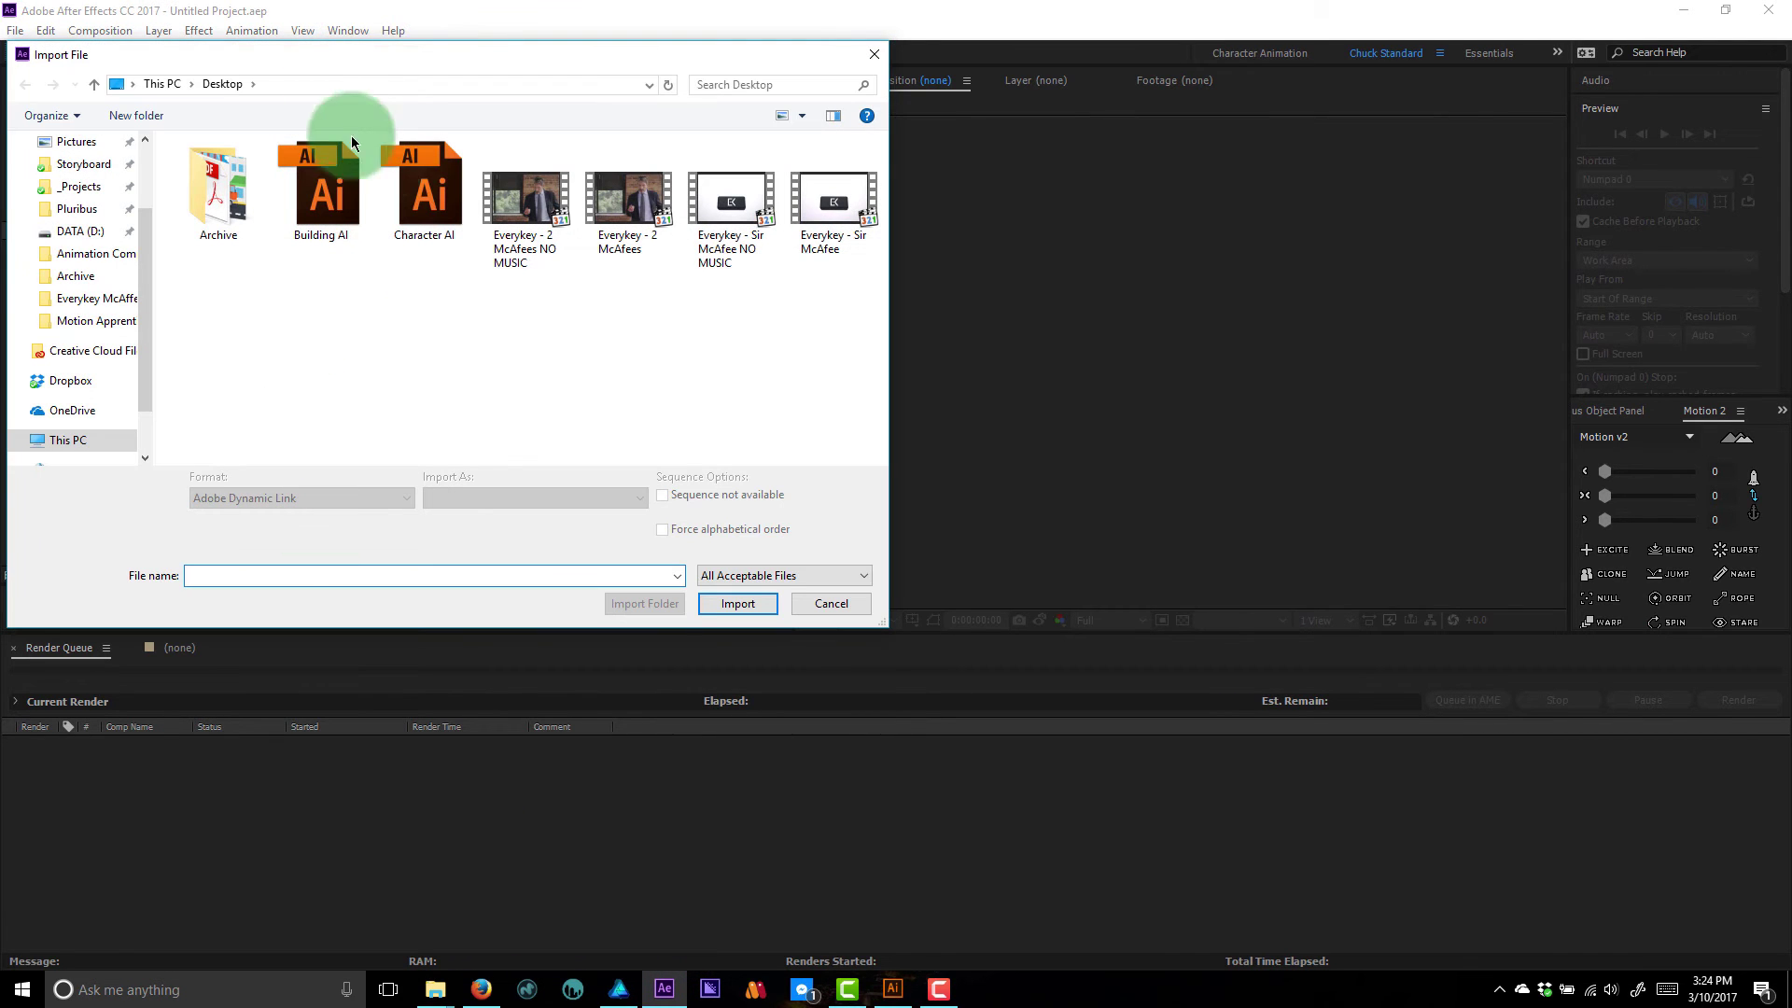
{"action": "double_click", "coordinate": [420, 192]}
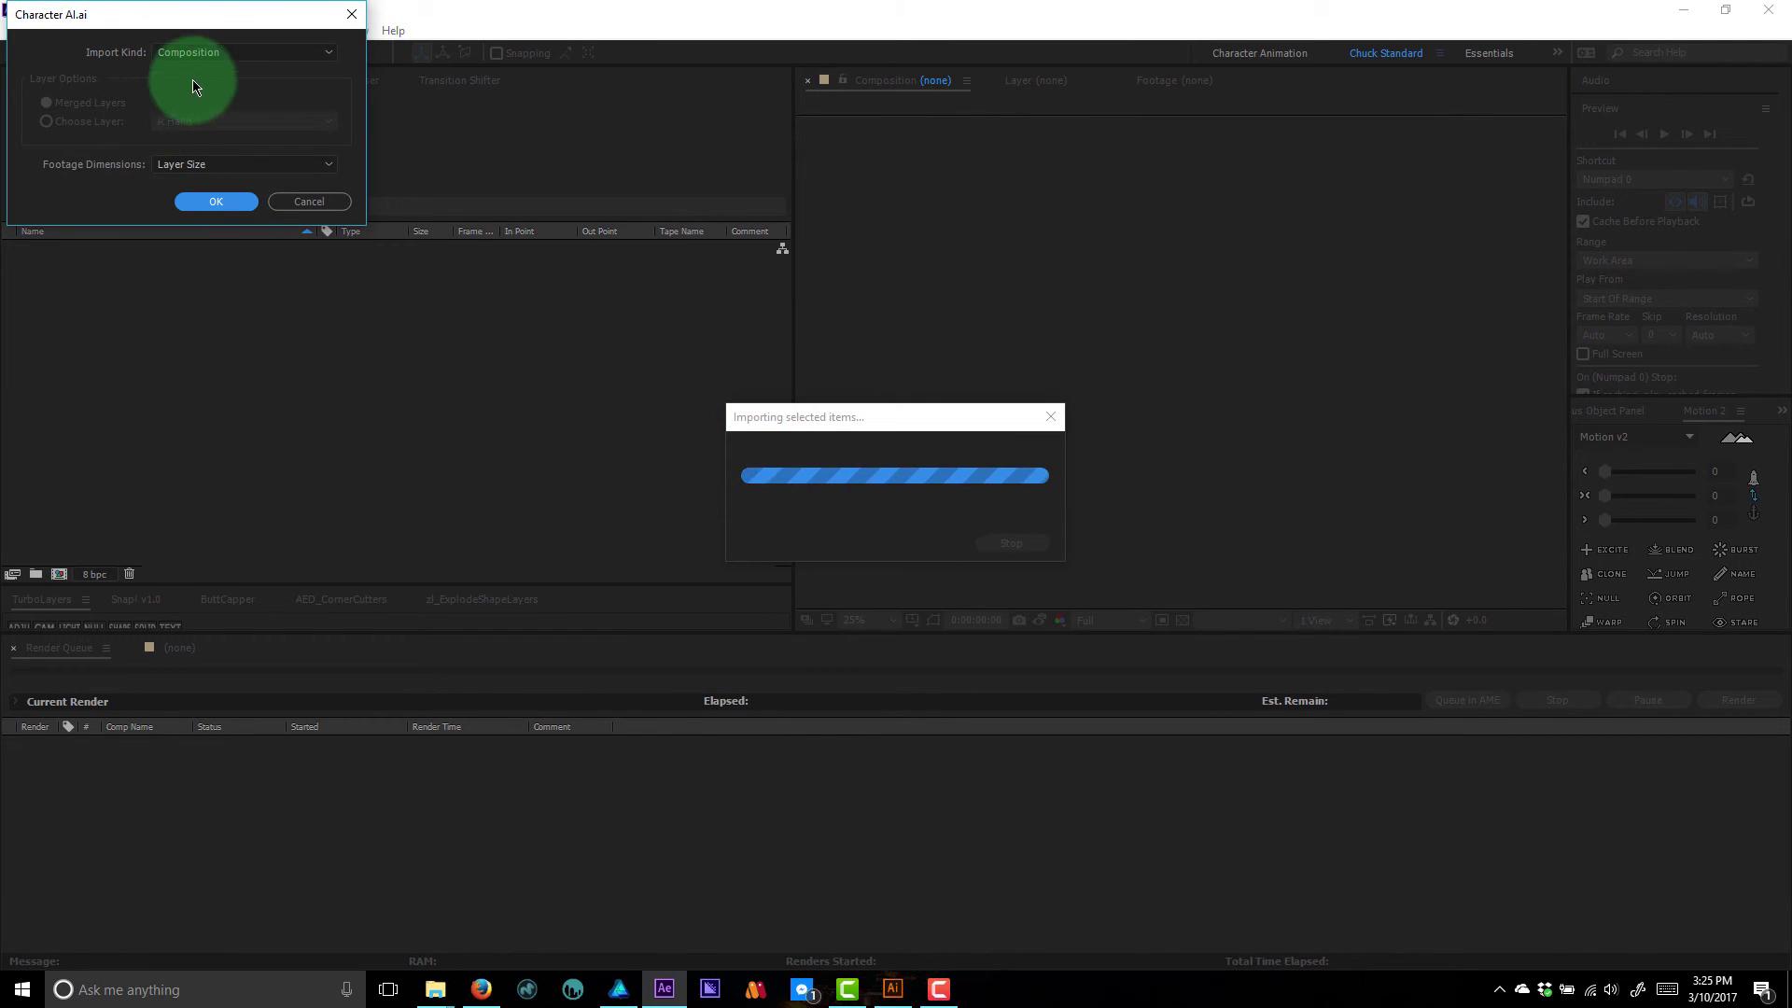
{"action": "left_click", "coordinate": [219, 202]}
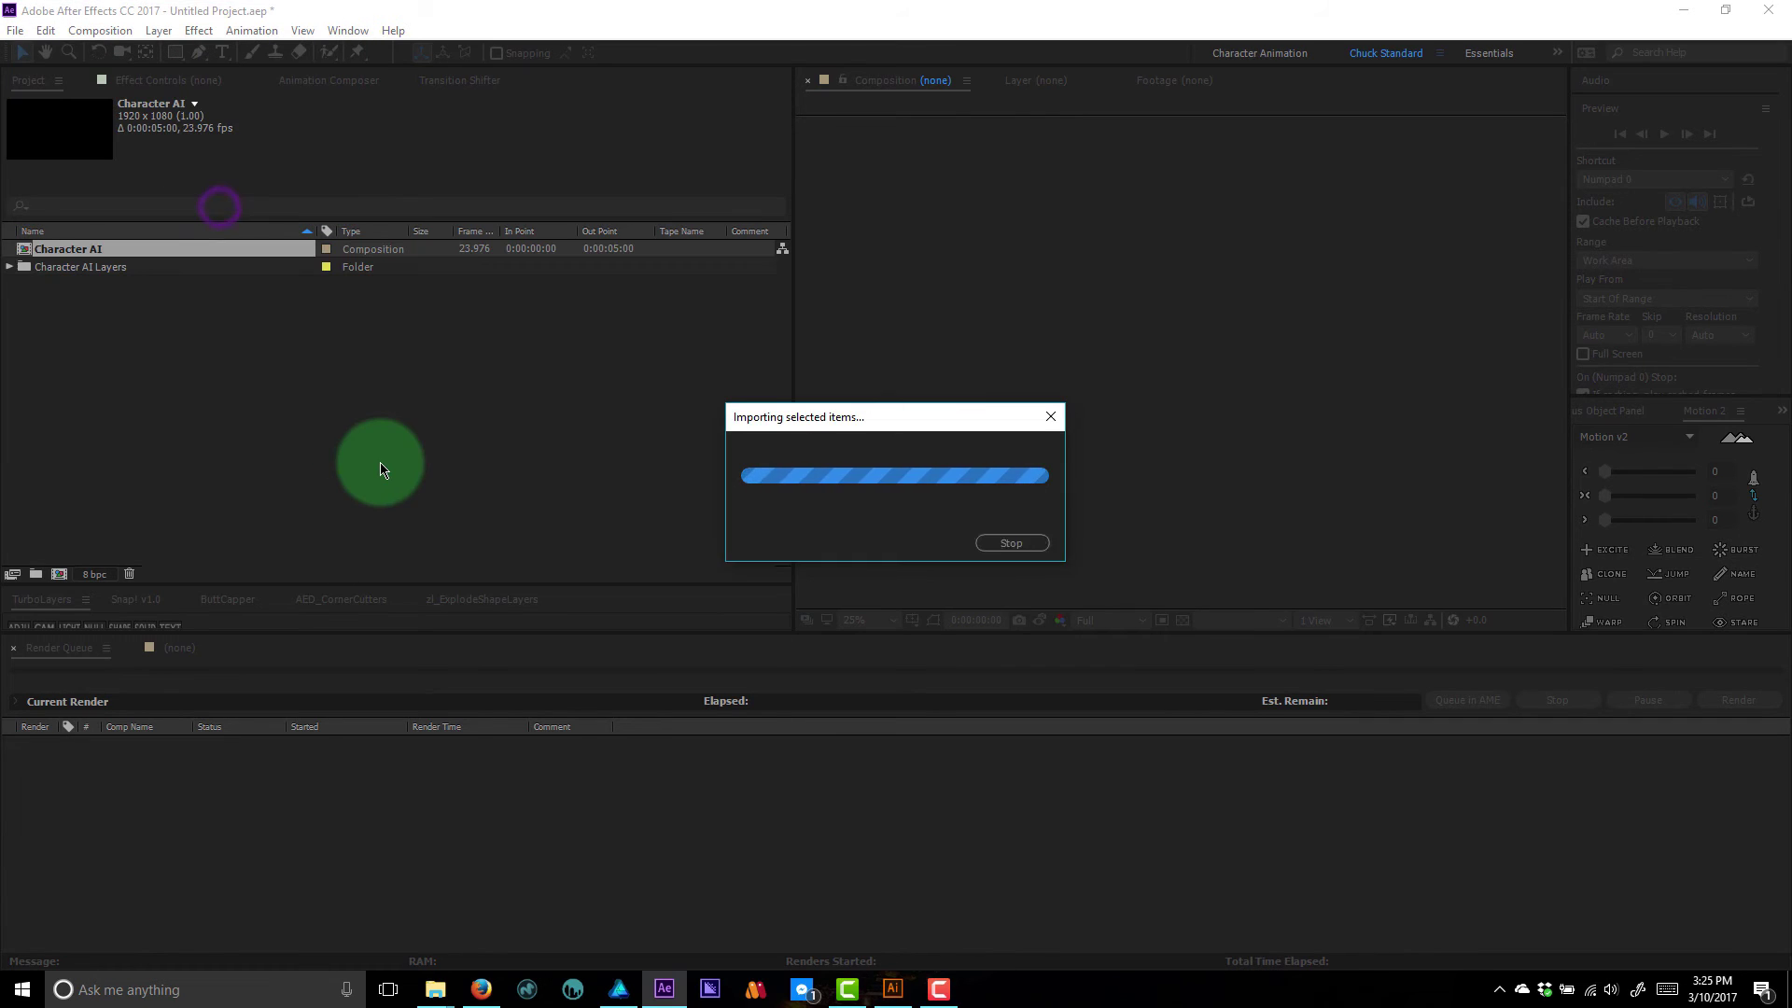
- Open the imported Character AI composition at 50% magnification
{"action": "left_click_drag", "start_coordinate": [43, 254], "coordinate": [143, 492]}
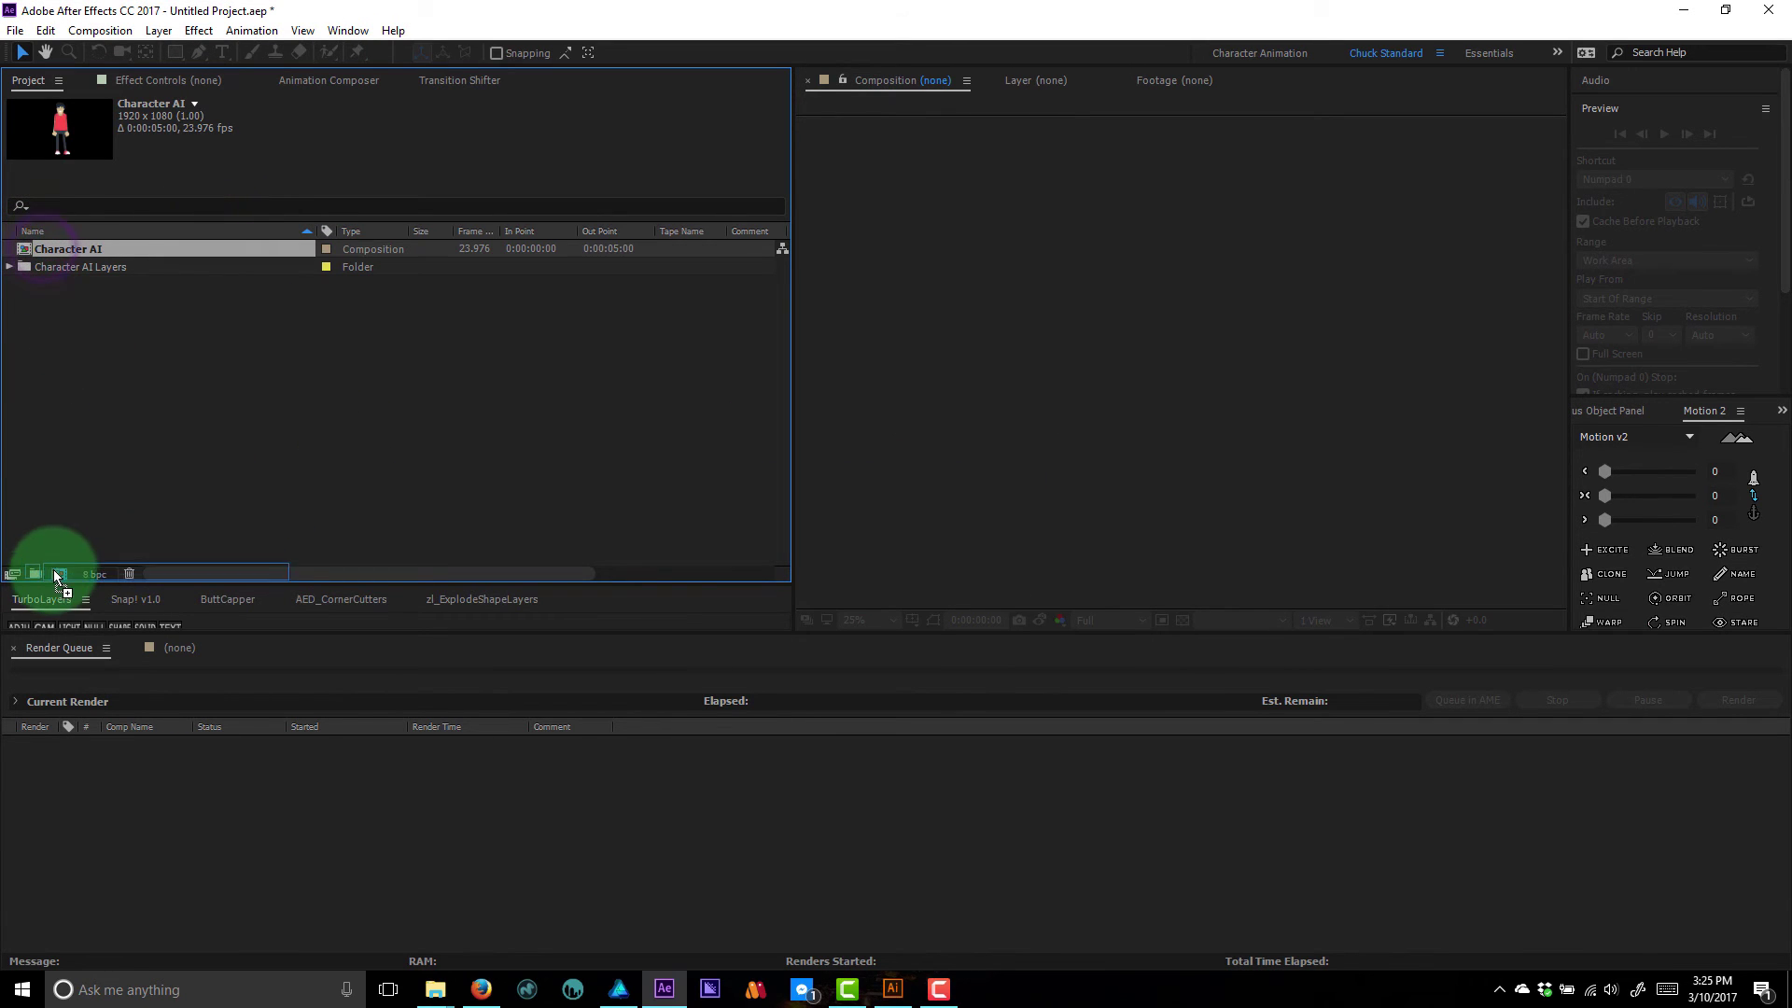
{"action": "left_click_drag", "start_coordinate": [53, 570], "coordinate": [67, 256]}
{"action": "double_click", "coordinate": [67, 252]}
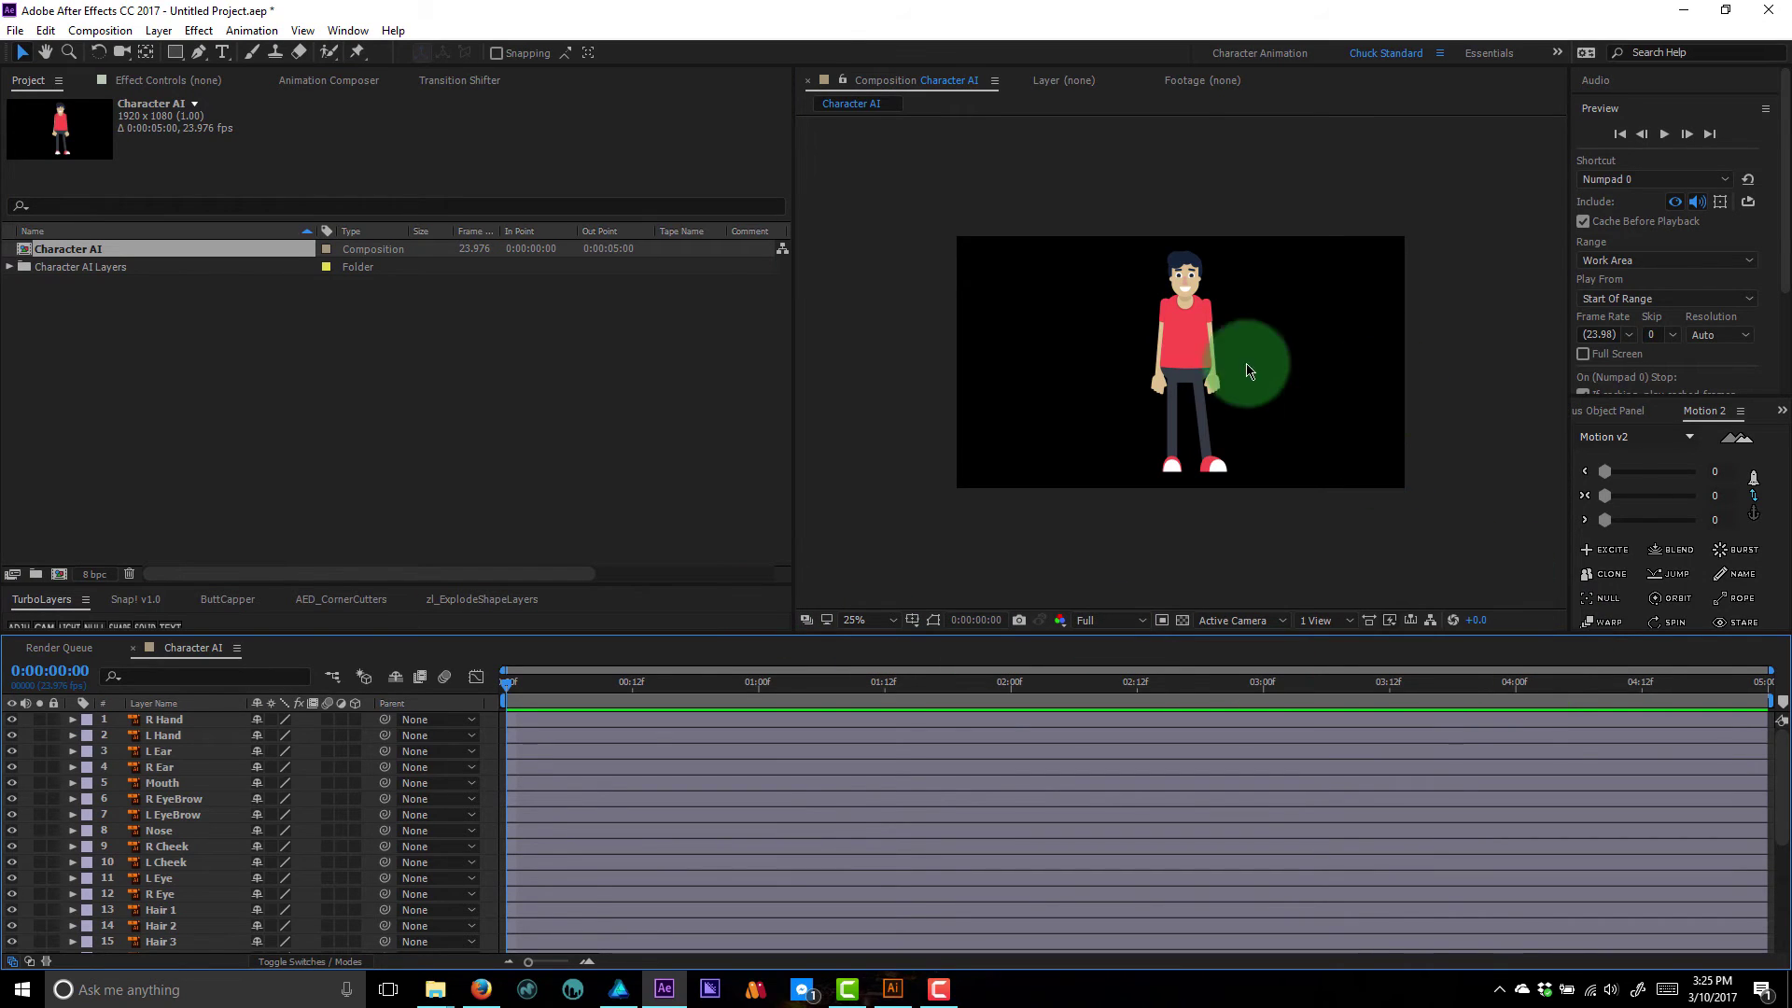
{"action": "key", "text": "period"}
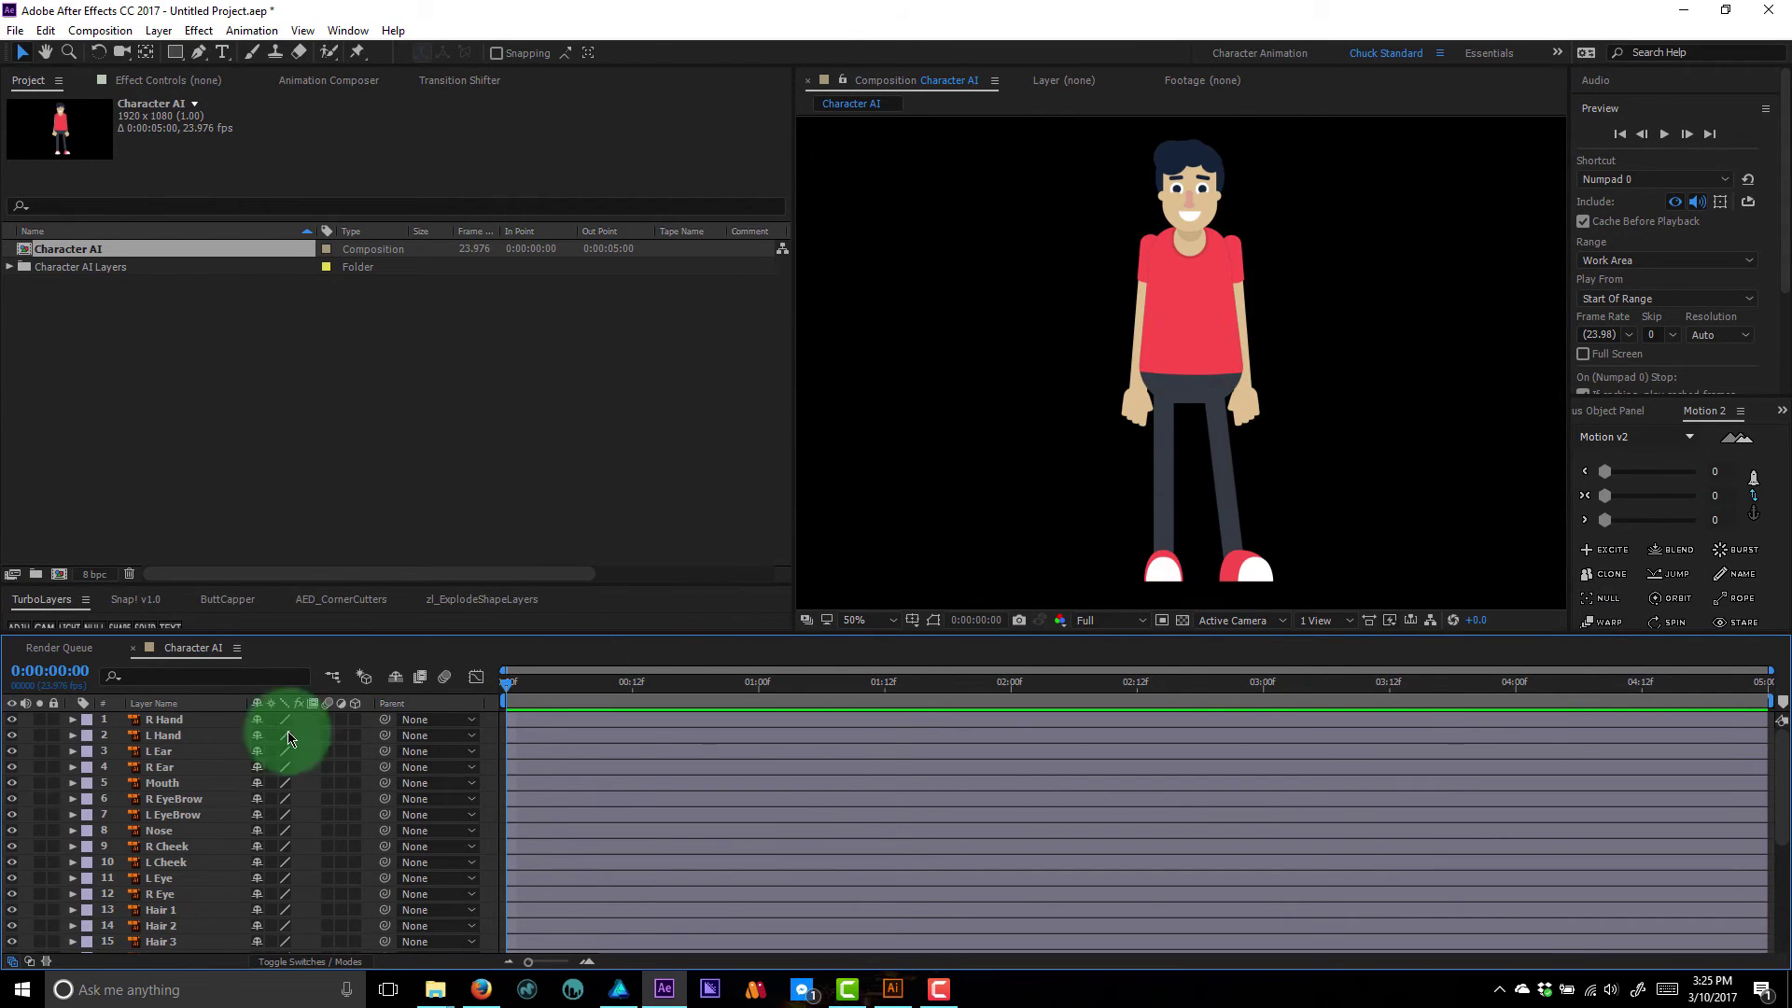
- Reorder the hand layers so L Hand sits directly above L Arm and R Hand directly above R Arm
{"action": "left_click", "coordinate": [165, 720]}
{"action": "left_click", "coordinate": [164, 736], "text": "shift"}
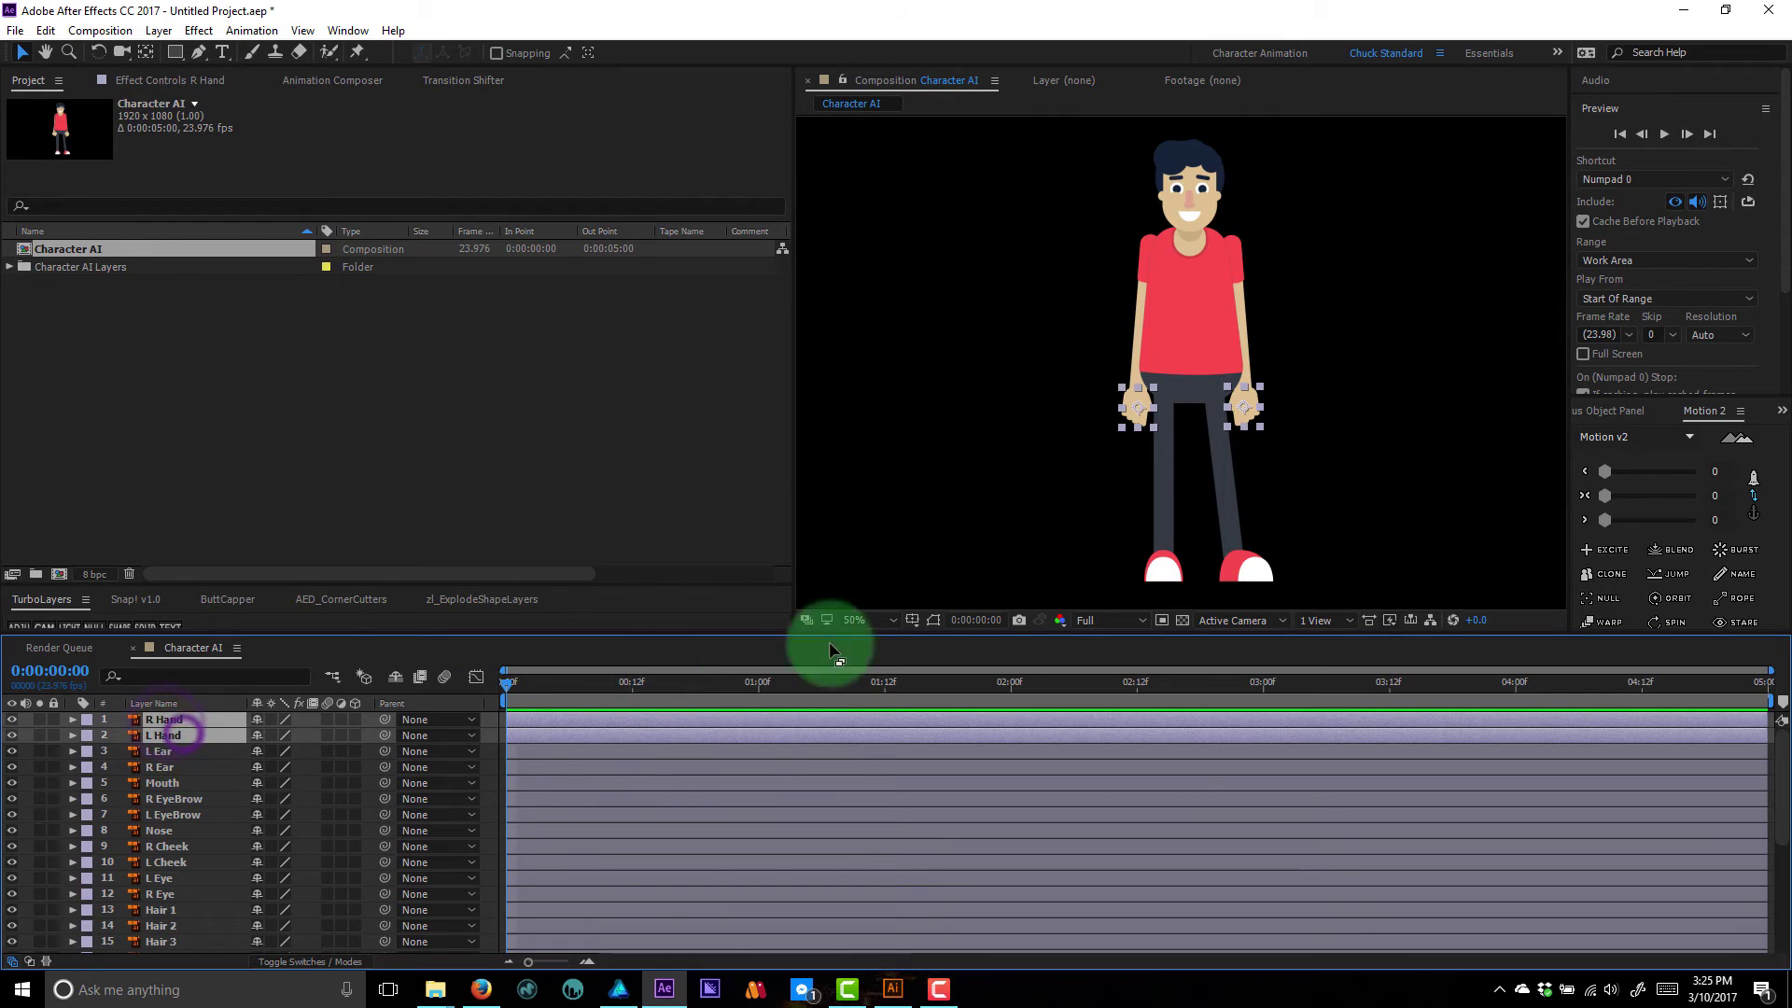
{"action": "left_click_drag", "start_coordinate": [172, 736], "coordinate": [178, 938]}
{"action": "left_click", "coordinate": [176, 931]}
- Parent L Hand to L Arm and R Hand to R Arm
{"action": "left_click", "coordinate": [167, 896]}
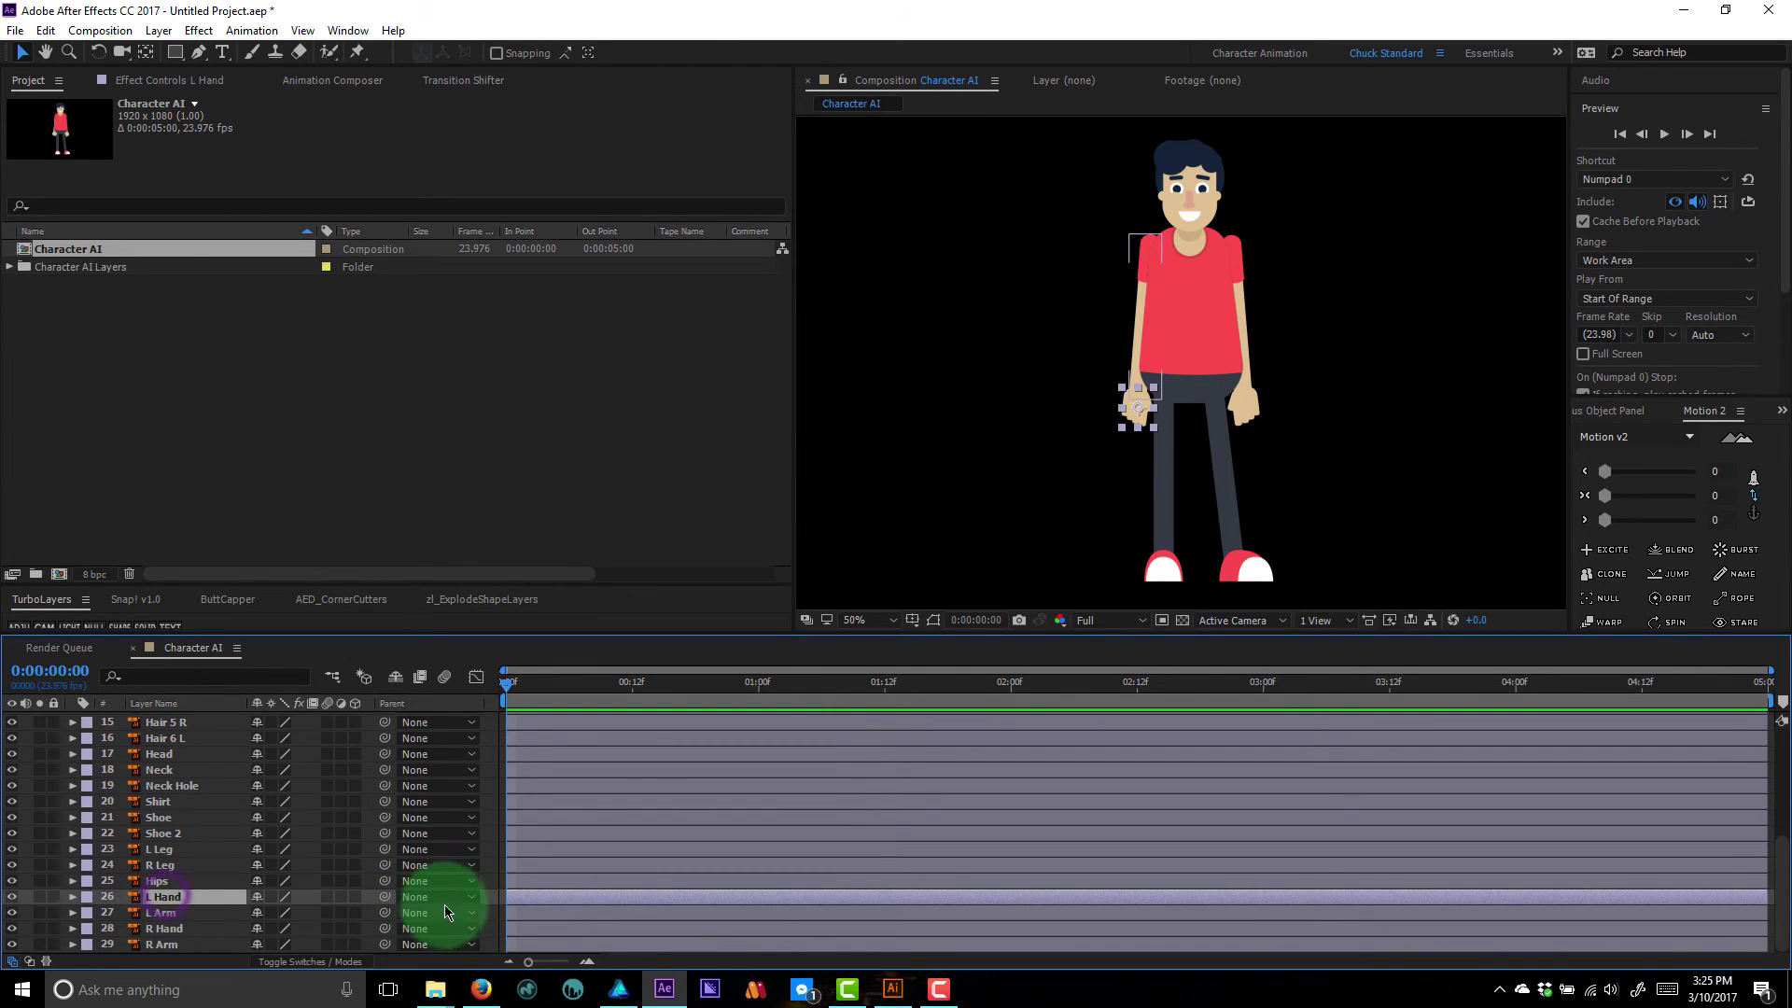
{"action": "left_click_drag", "start_coordinate": [385, 897], "coordinate": [215, 913]}
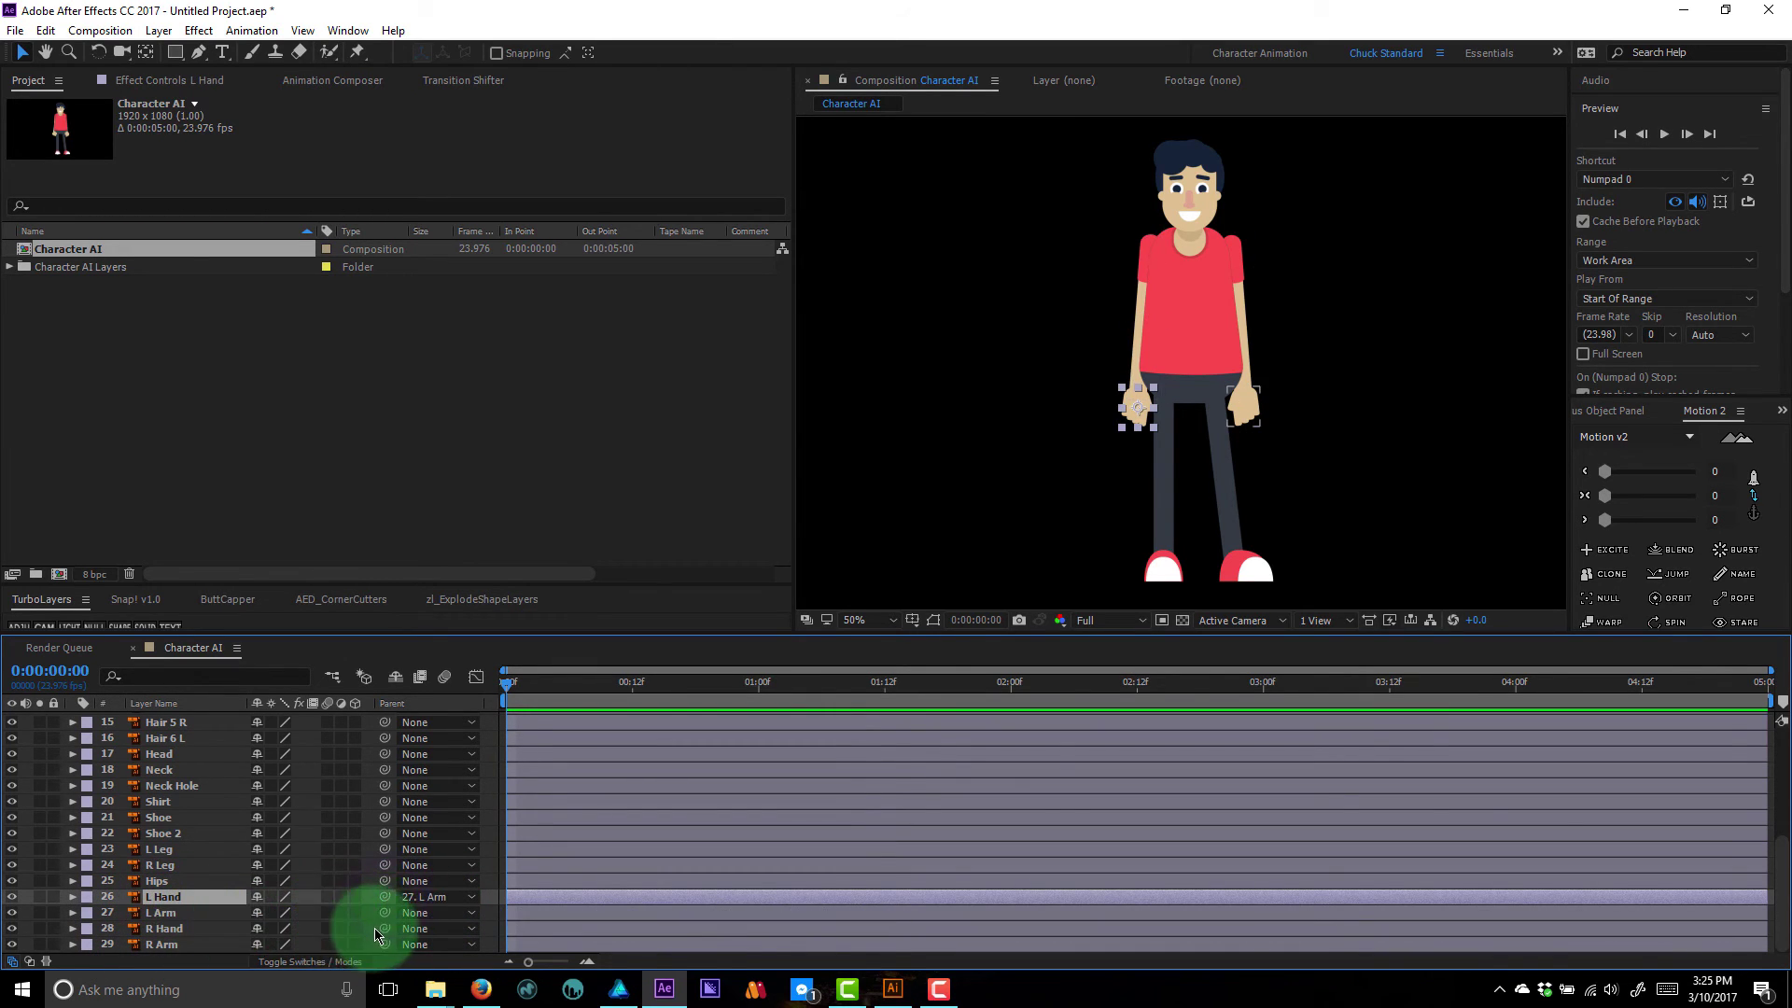
{"action": "left_click_drag", "start_coordinate": [383, 929], "coordinate": [157, 945]}
- Parent the Shoe 2 layer to R Leg and the Shoe layer to L Leg
{"action": "left_click", "coordinate": [175, 881]}
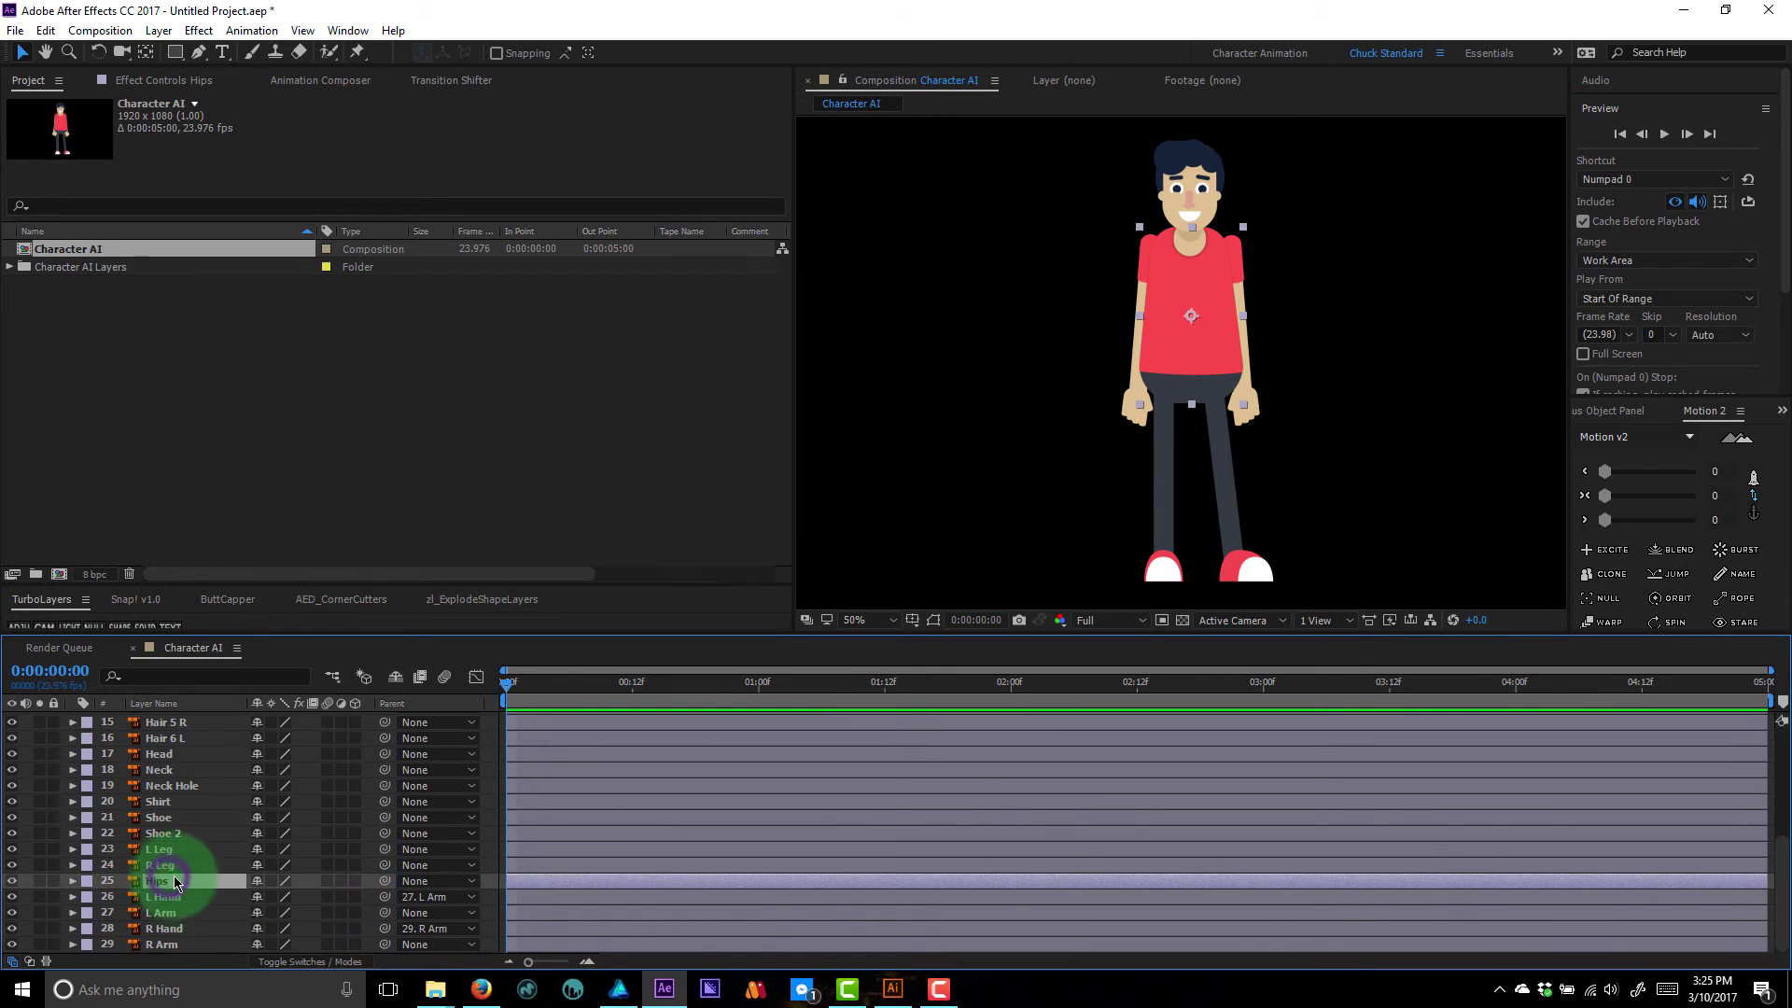
{"action": "left_click", "coordinate": [191, 864]}
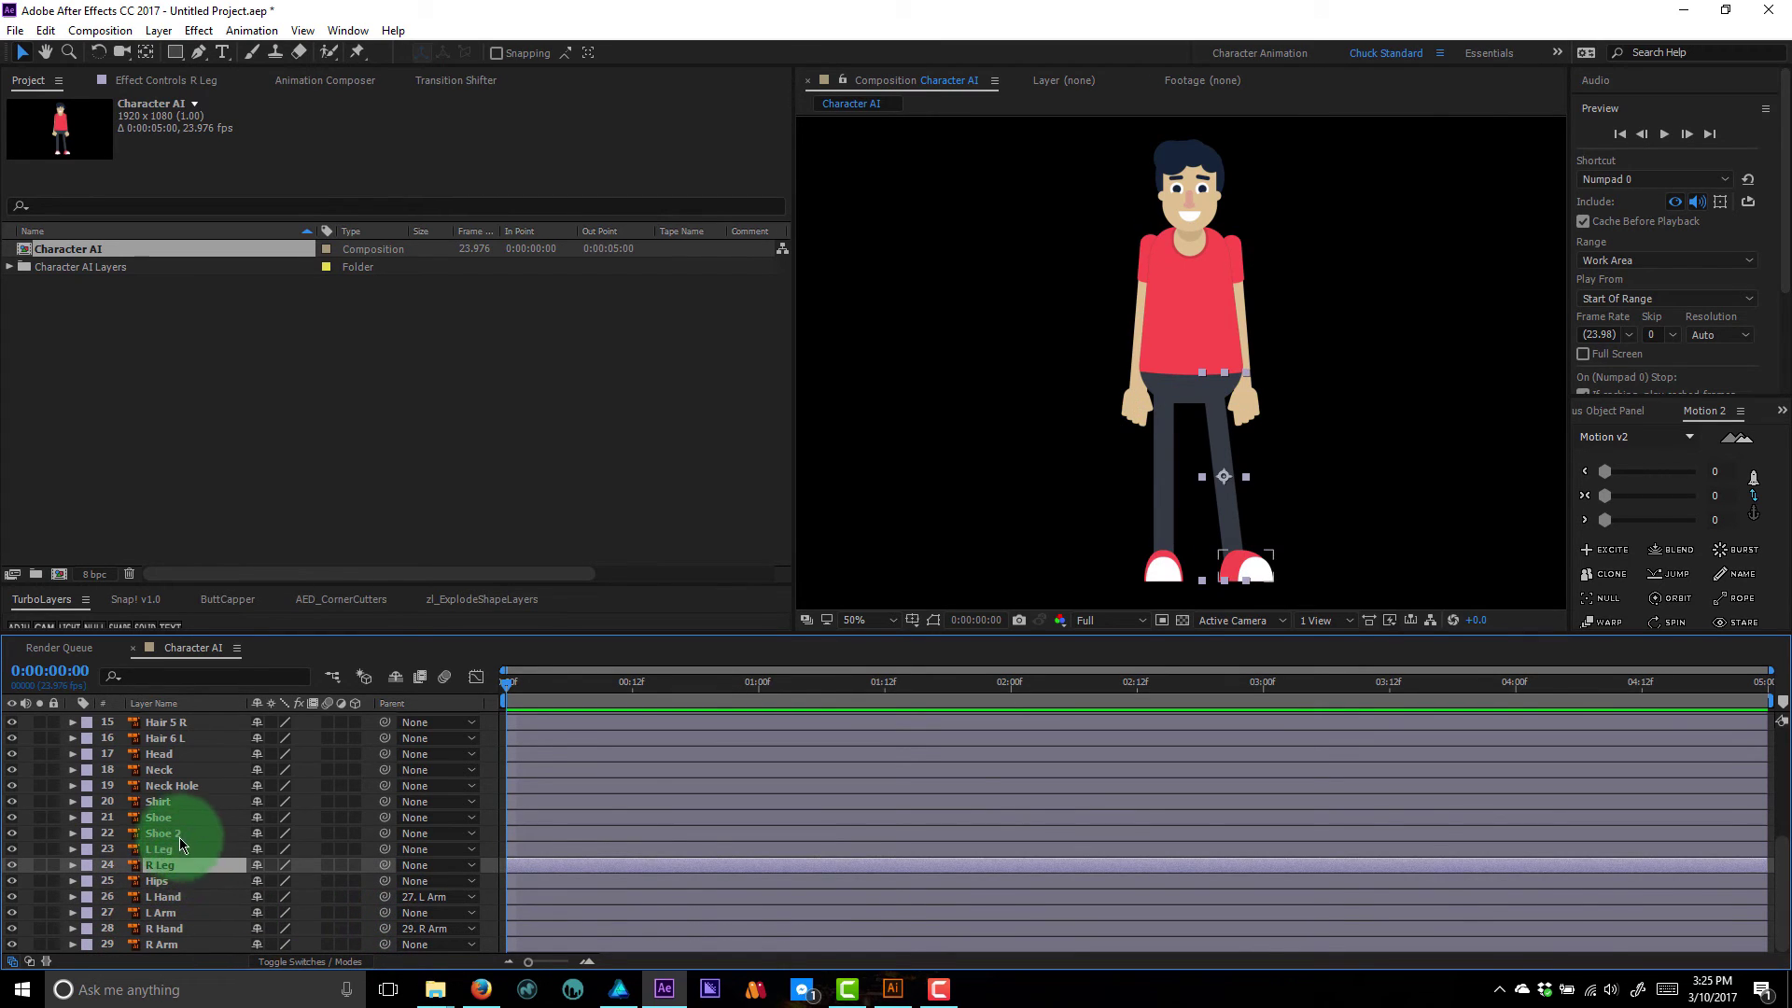
{"action": "left_click", "coordinate": [180, 834]}
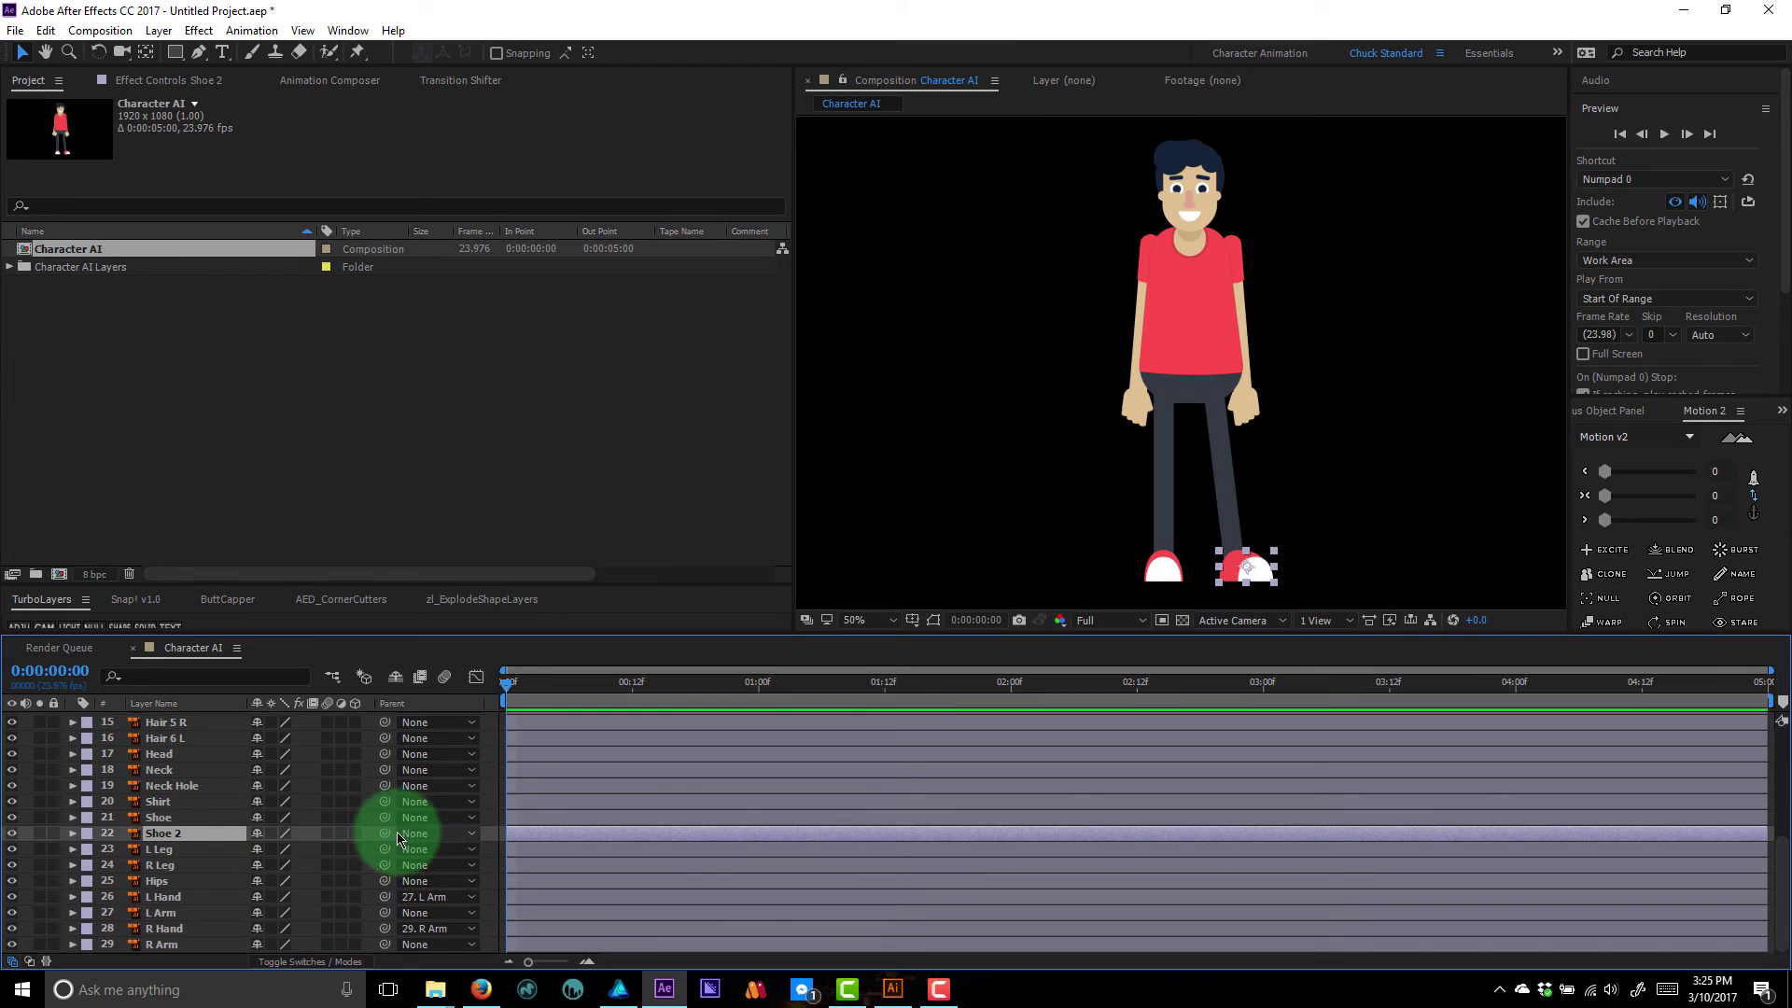
{"action": "left_click_drag", "start_coordinate": [386, 834], "coordinate": [186, 864]}
{"action": "left_click", "coordinate": [187, 818]}
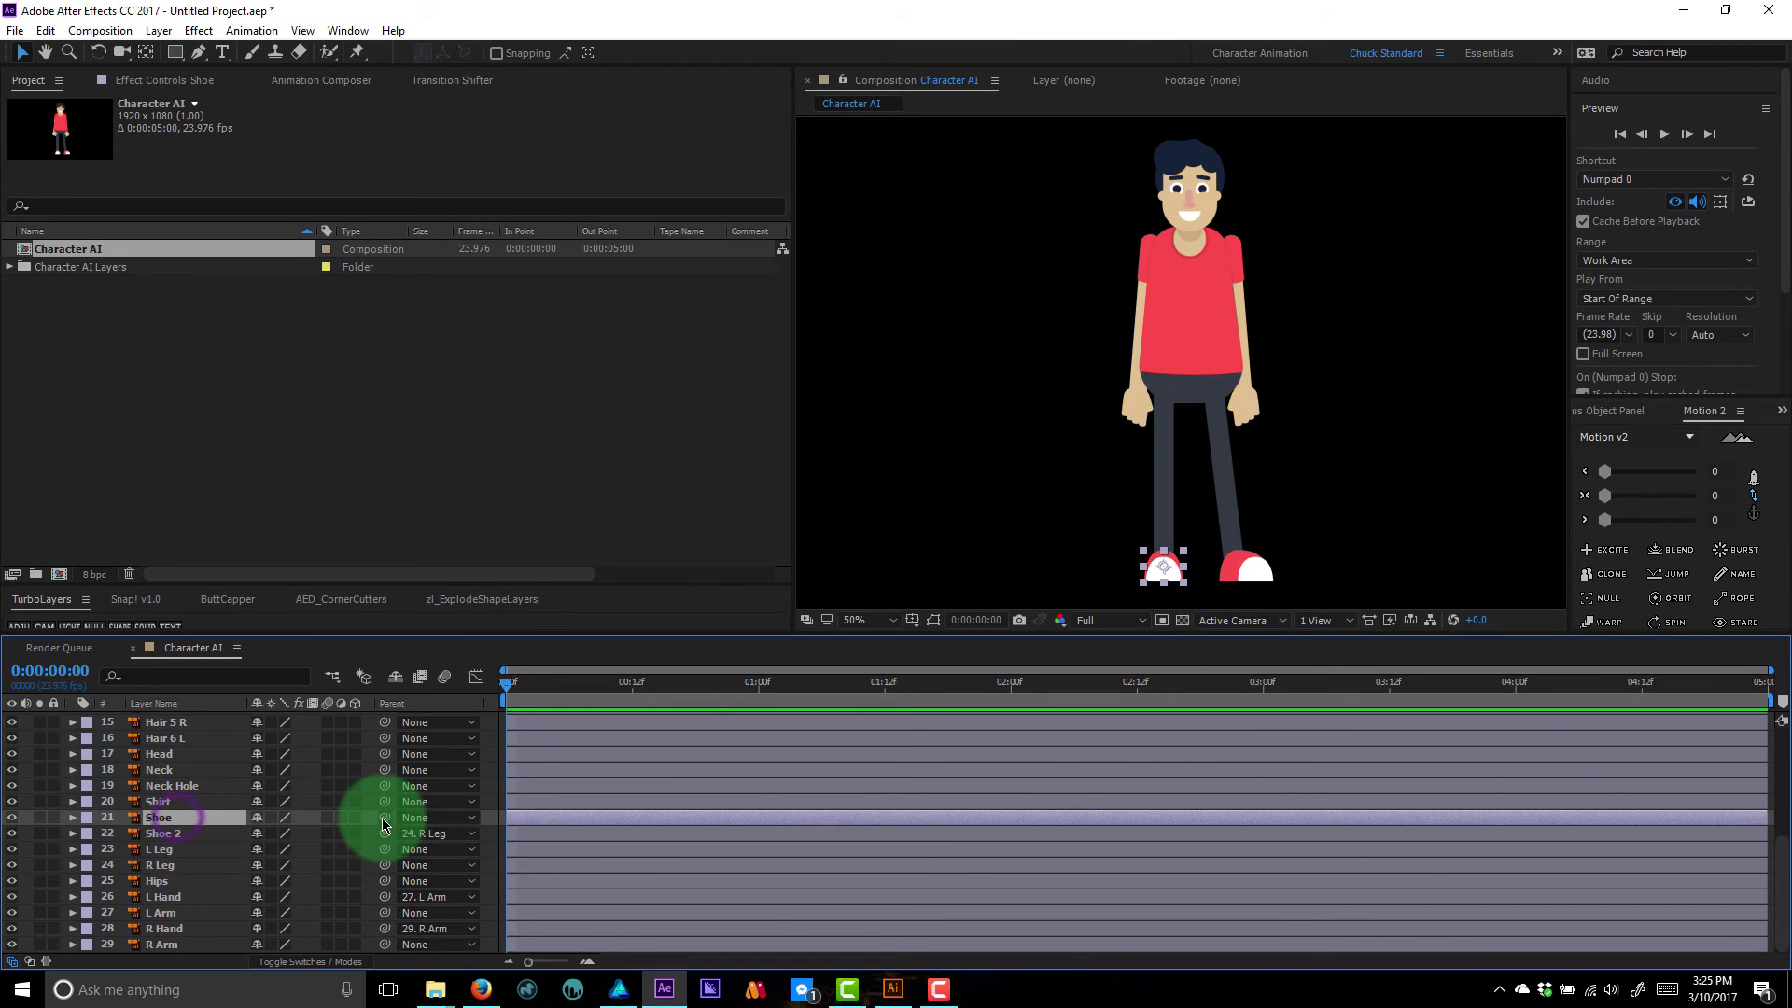
{"action": "left_click_drag", "start_coordinate": [384, 818], "coordinate": [224, 850]}
- Parent the L Leg, R Leg and Shirt layers to Hips
{"action": "left_click", "coordinate": [181, 850]}
{"action": "left_click", "coordinate": [180, 866], "text": "ctrl"}
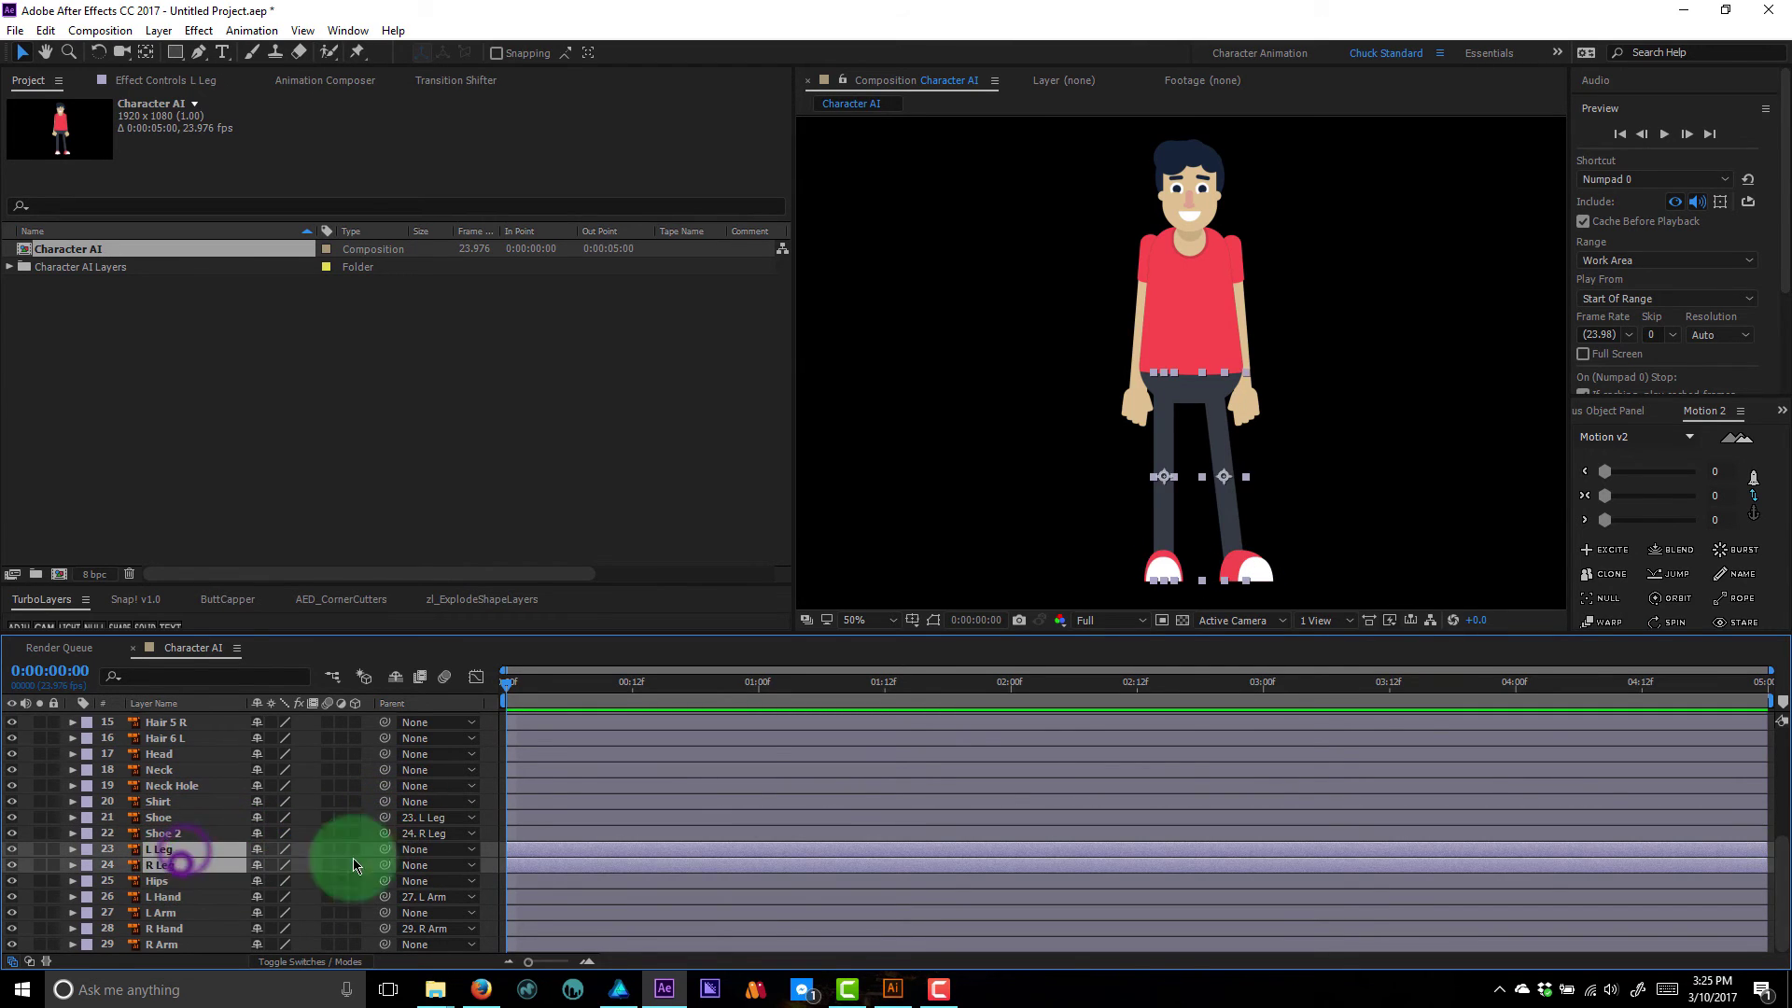
{"action": "left_click_drag", "start_coordinate": [392, 866], "coordinate": [213, 881]}
{"action": "left_click", "coordinate": [178, 884]}
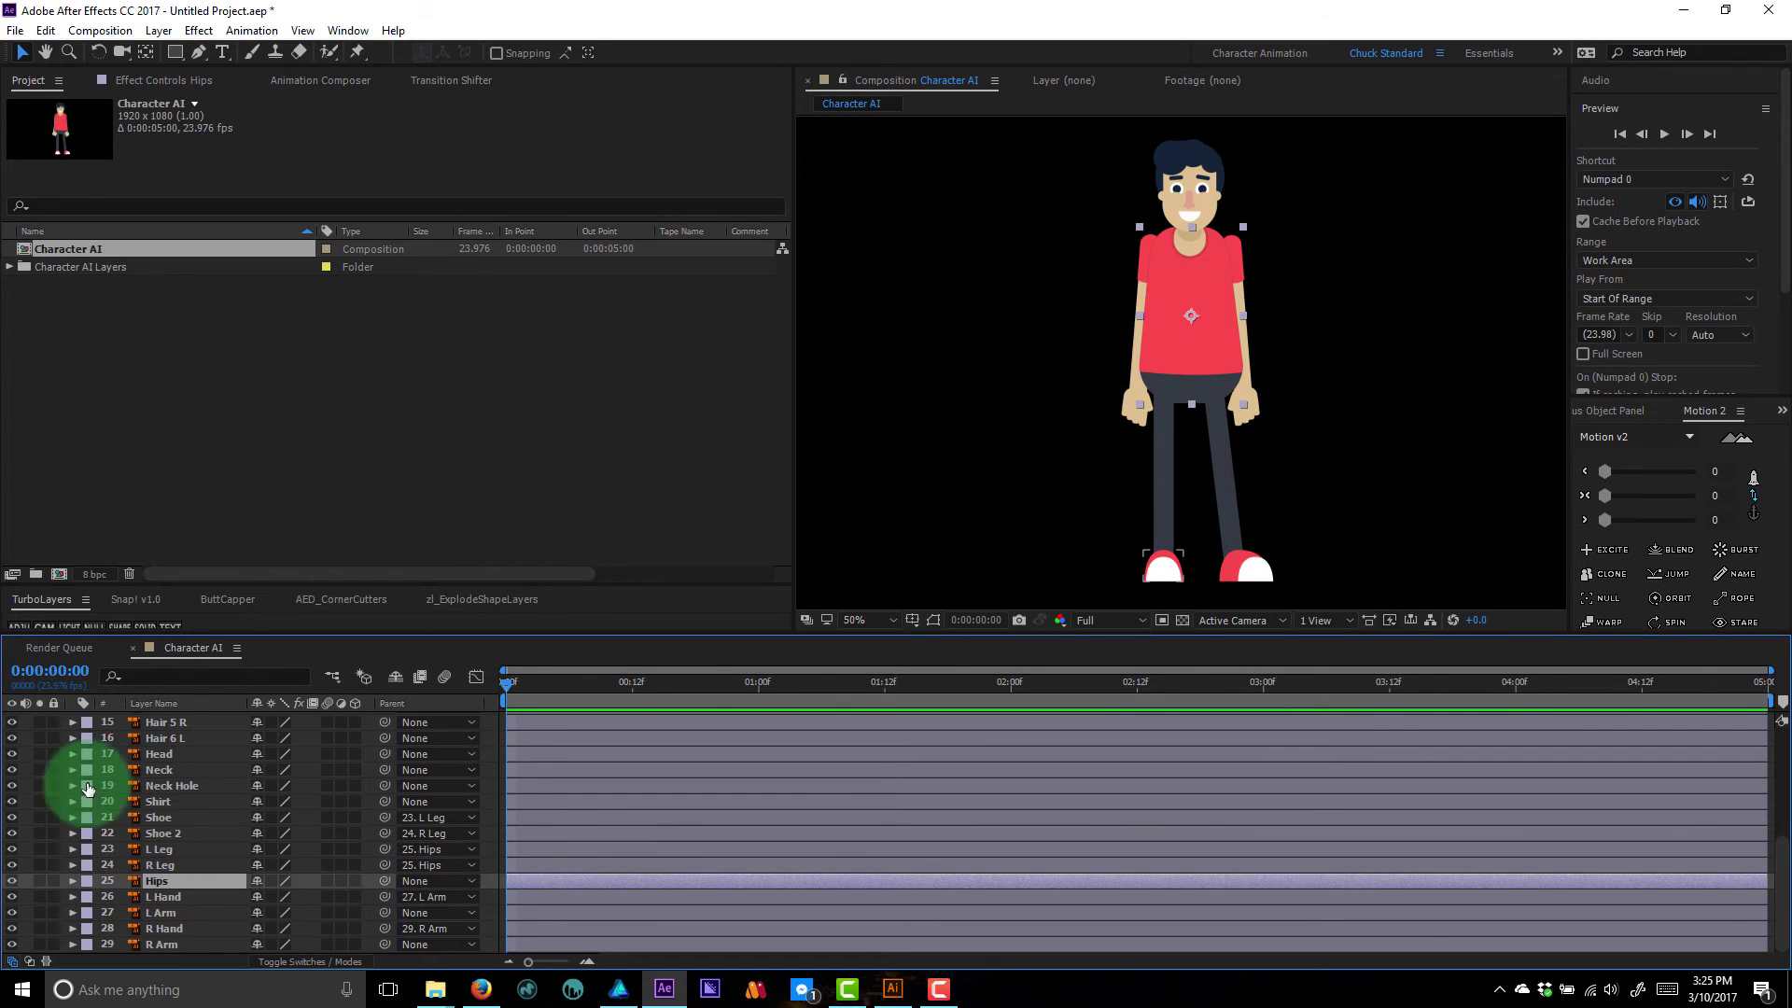
{"action": "left_click", "coordinate": [155, 801]}
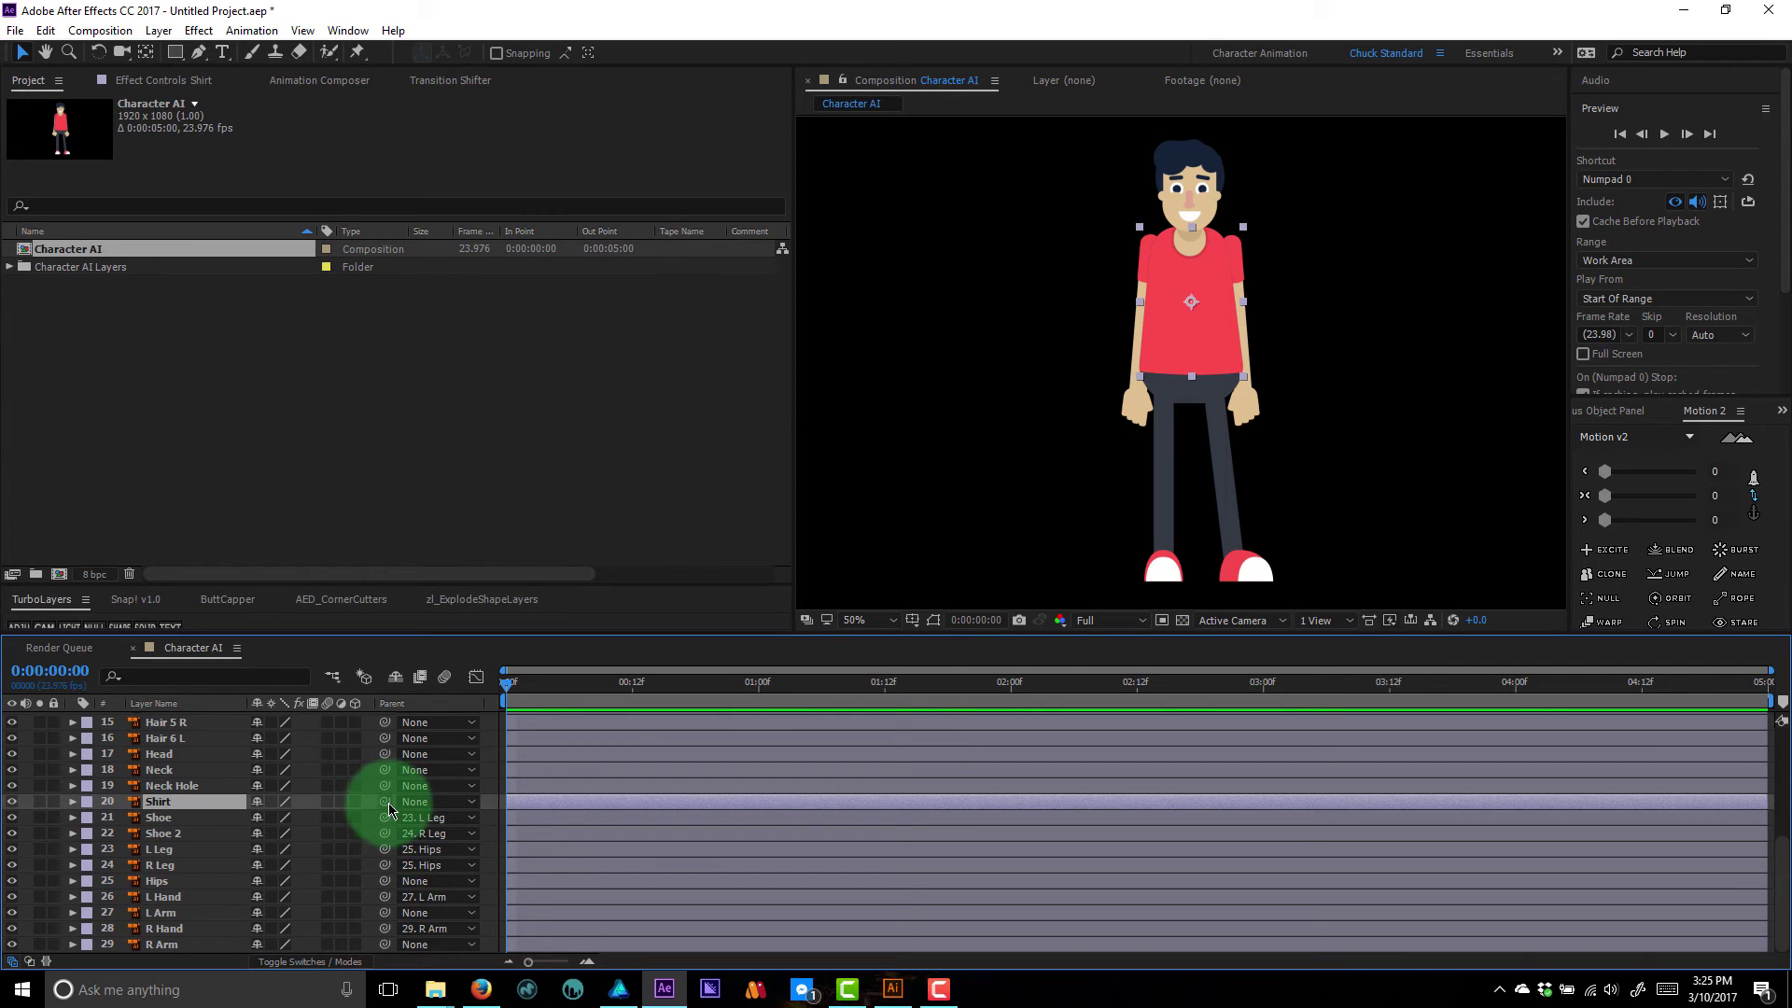
{"action": "left_click_drag", "start_coordinate": [389, 808], "coordinate": [200, 881]}
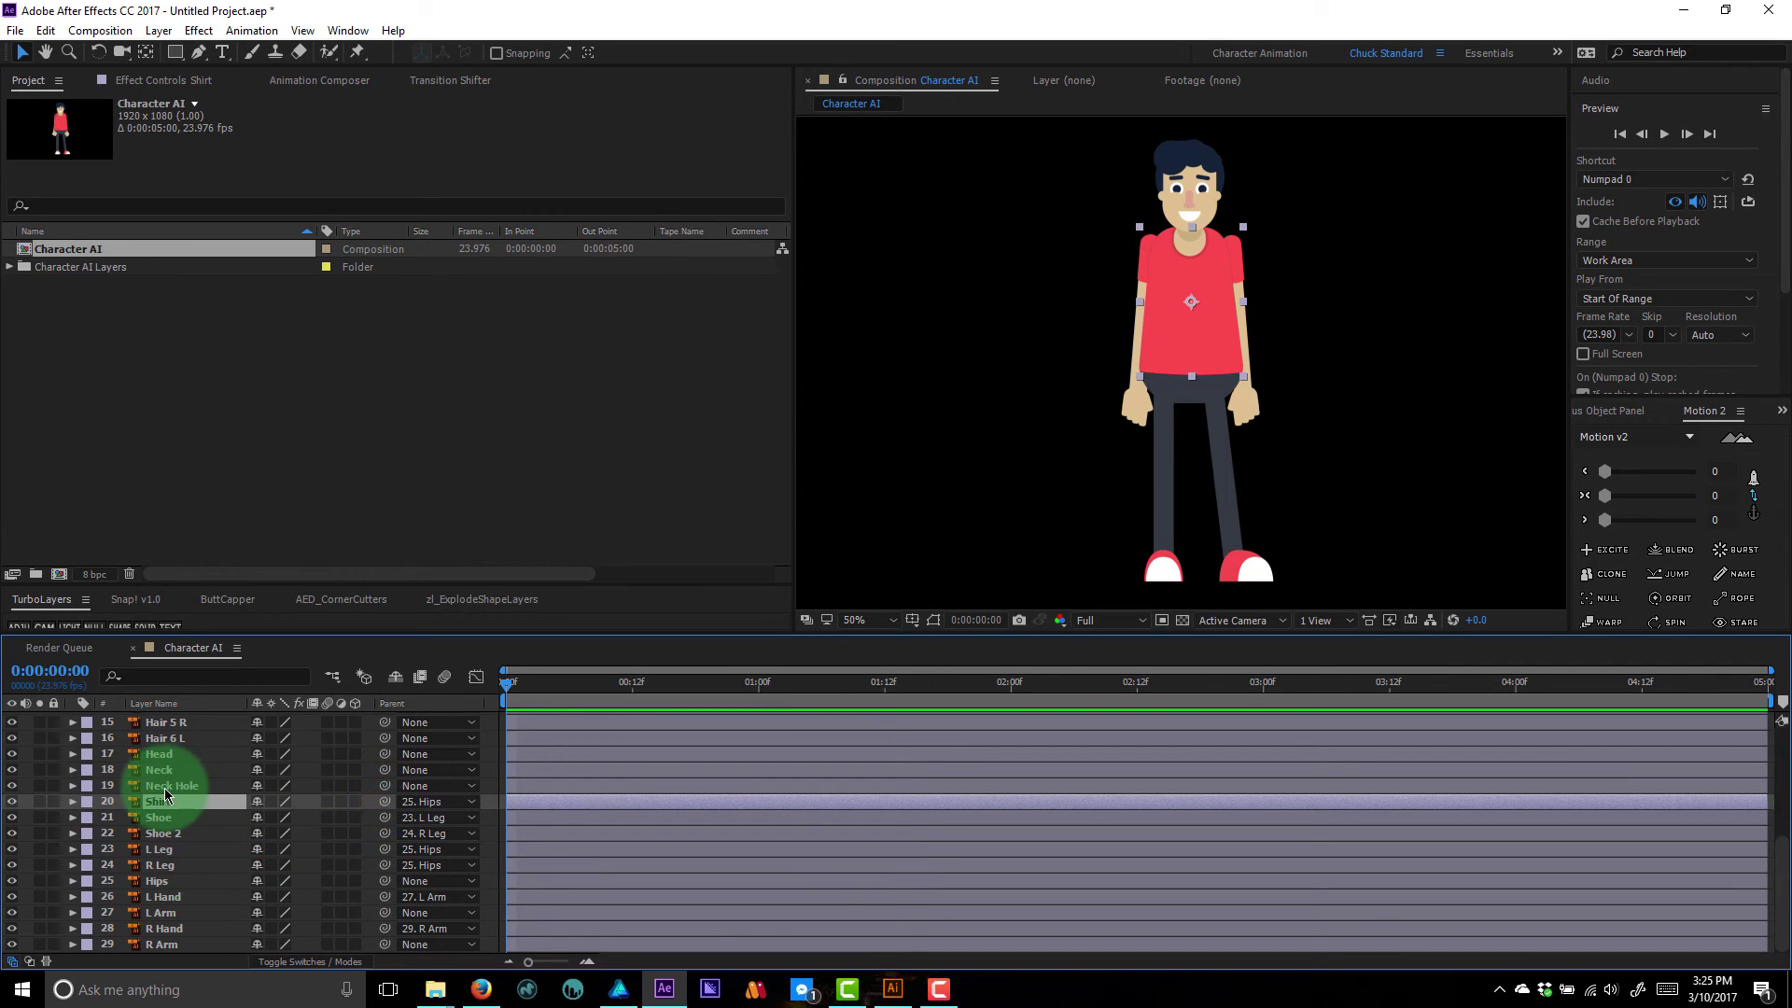
- Chain the upper body by parenting Neck Hole to Shirt, Neck to Neck Hole, and Head to Neck
{"action": "left_click", "coordinate": [165, 789]}
{"action": "left_click_drag", "start_coordinate": [384, 790], "coordinate": [161, 802]}
{"action": "left_click", "coordinate": [173, 770]}
{"action": "left_click_drag", "start_coordinate": [385, 770], "coordinate": [172, 815]}
{"action": "key", "text": "space"}
{"action": "left_click", "coordinate": [172, 816]}
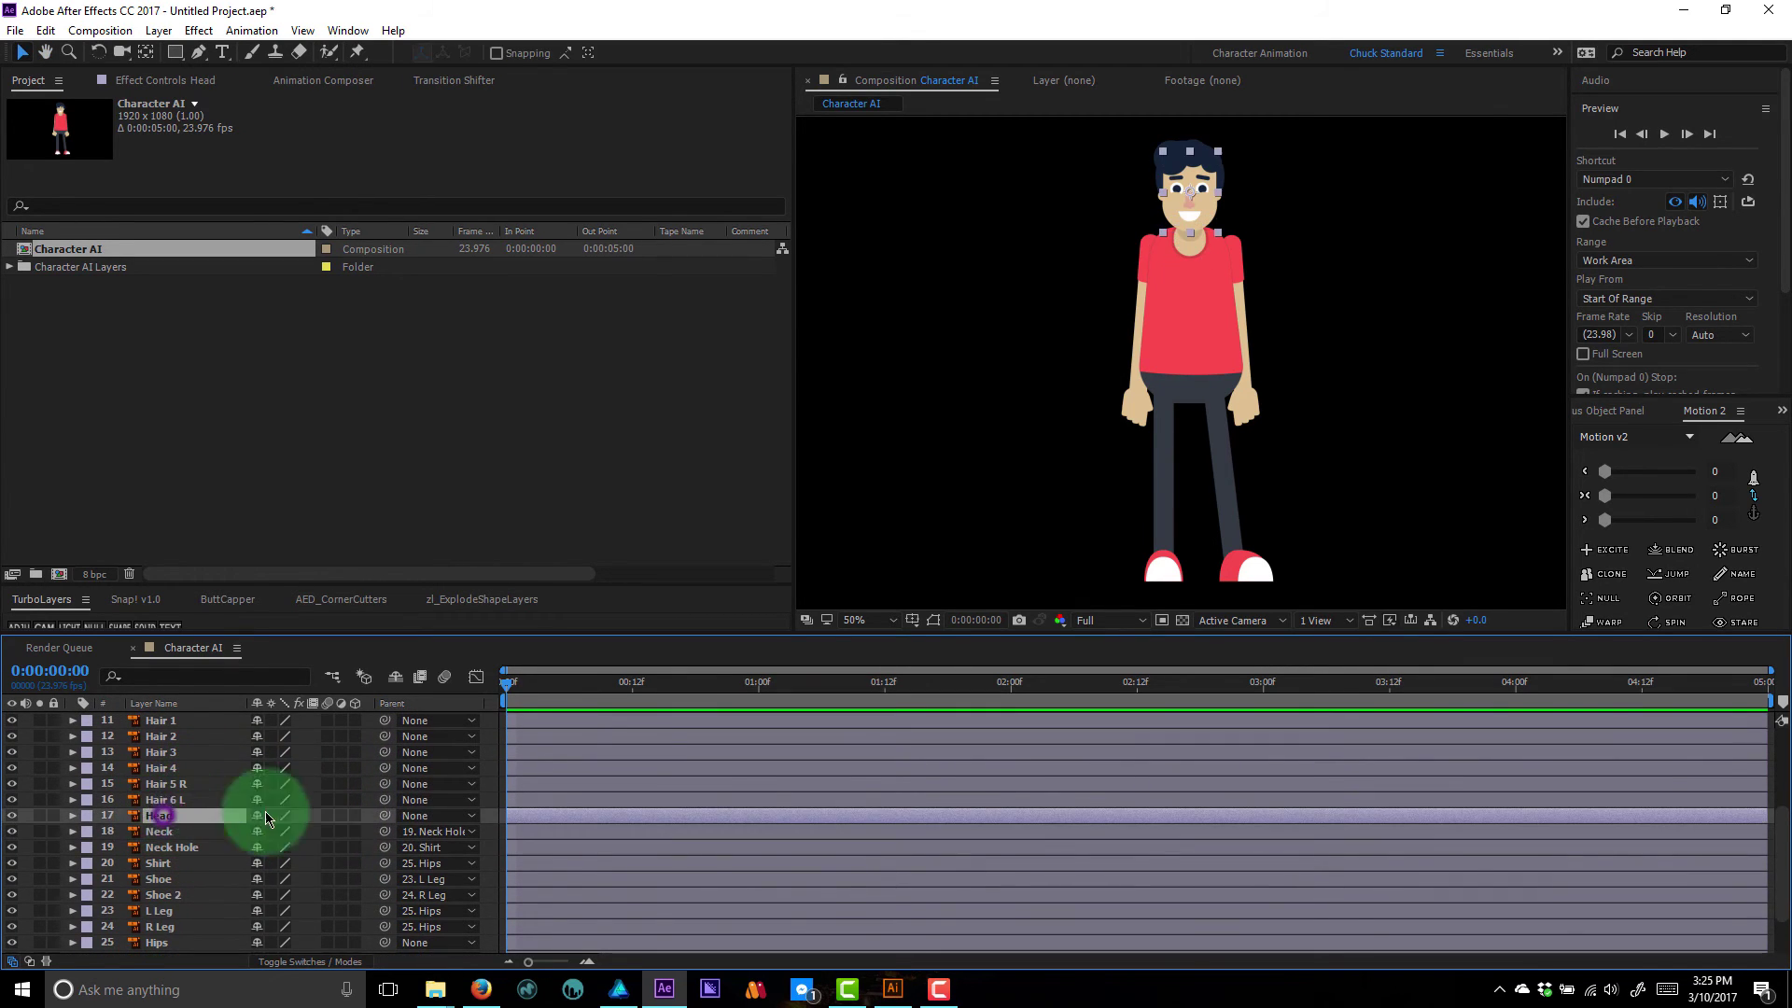
{"action": "left_click_drag", "start_coordinate": [384, 815], "coordinate": [199, 834]}
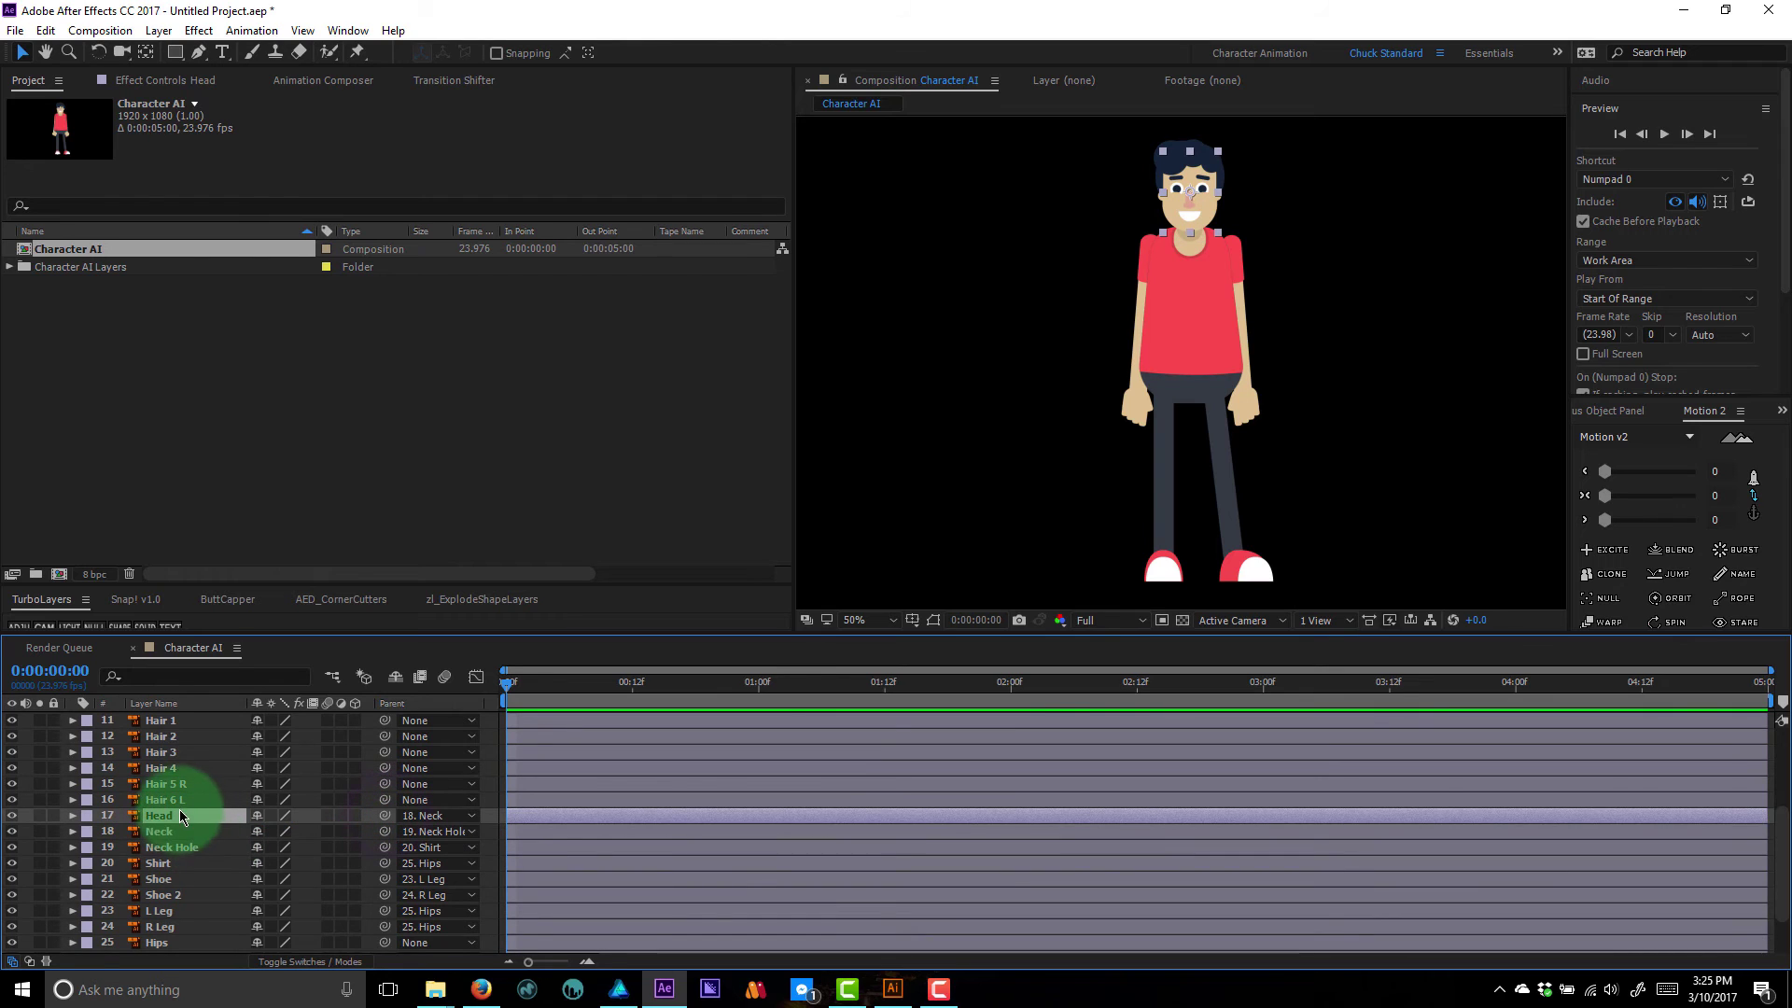
- Parent all face and hair layers from L Ear through Hair 6 L to Head
{"action": "left_click", "coordinate": [181, 798]}
{"action": "scroll", "coordinate": [177, 761], "scroll_direction": "up", "scroll_amount": 2}
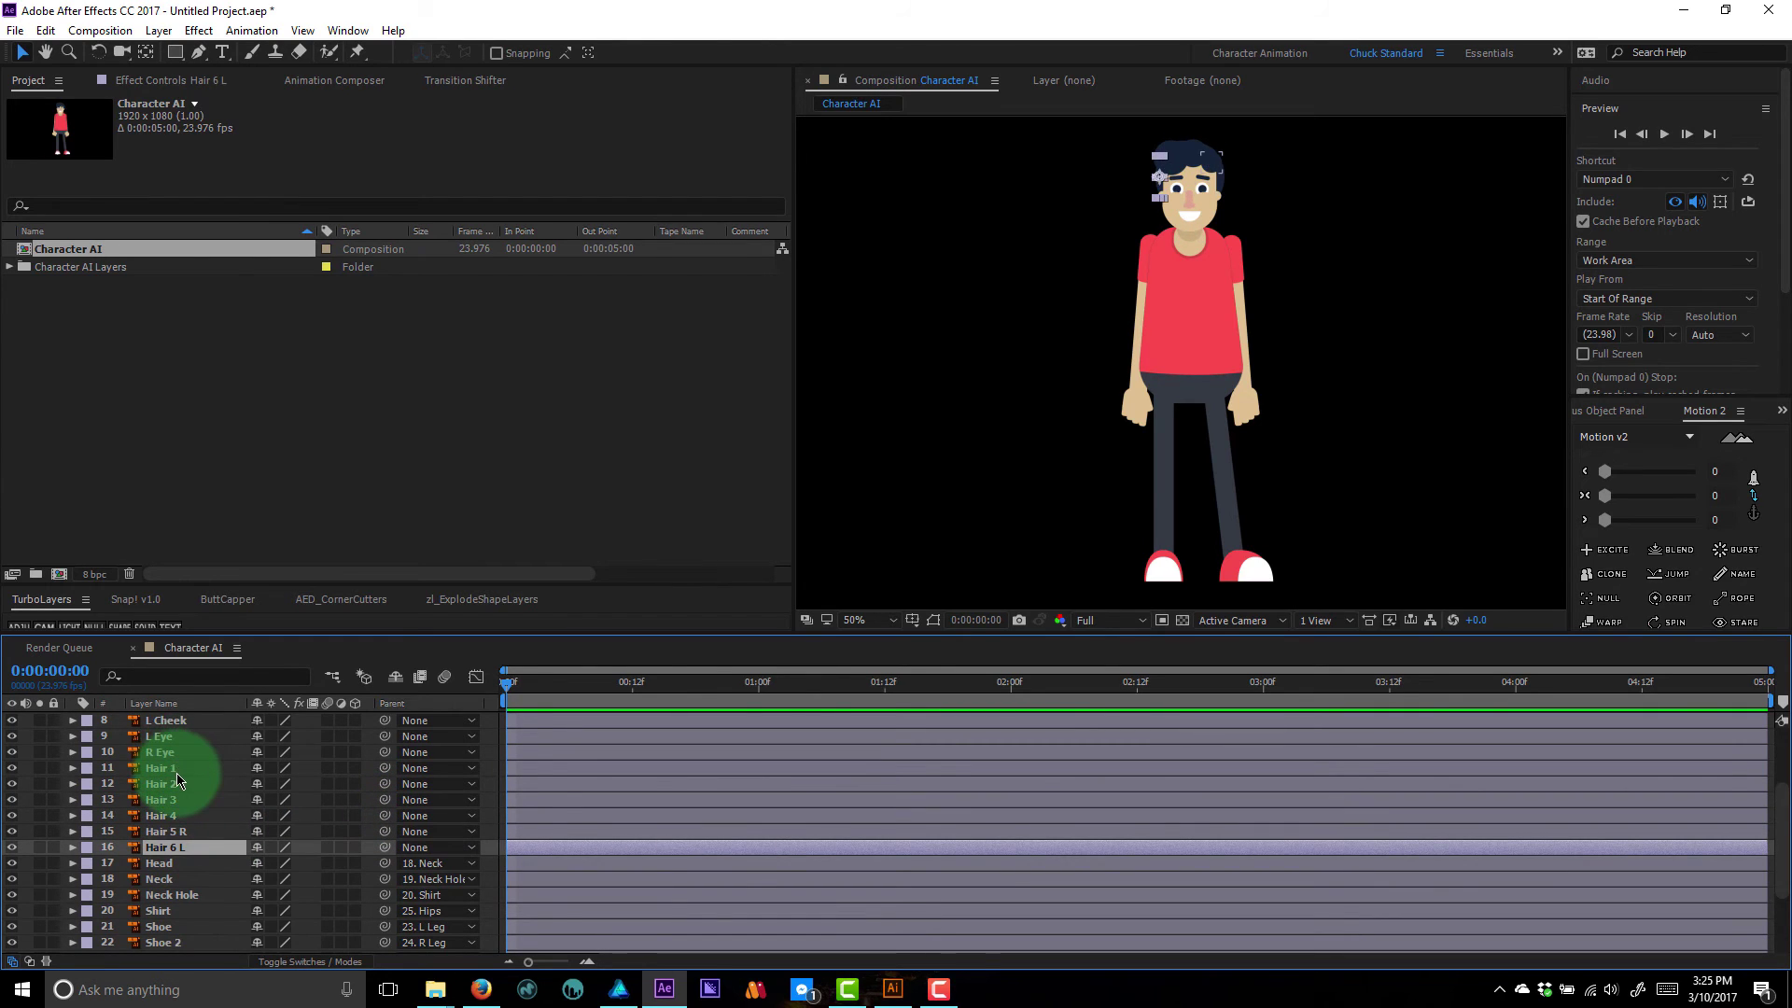
{"action": "scroll", "coordinate": [192, 768], "scroll_direction": "up", "scroll_amount": 2}
{"action": "scroll", "coordinate": [192, 768], "scroll_direction": "up", "scroll_amount": 1}
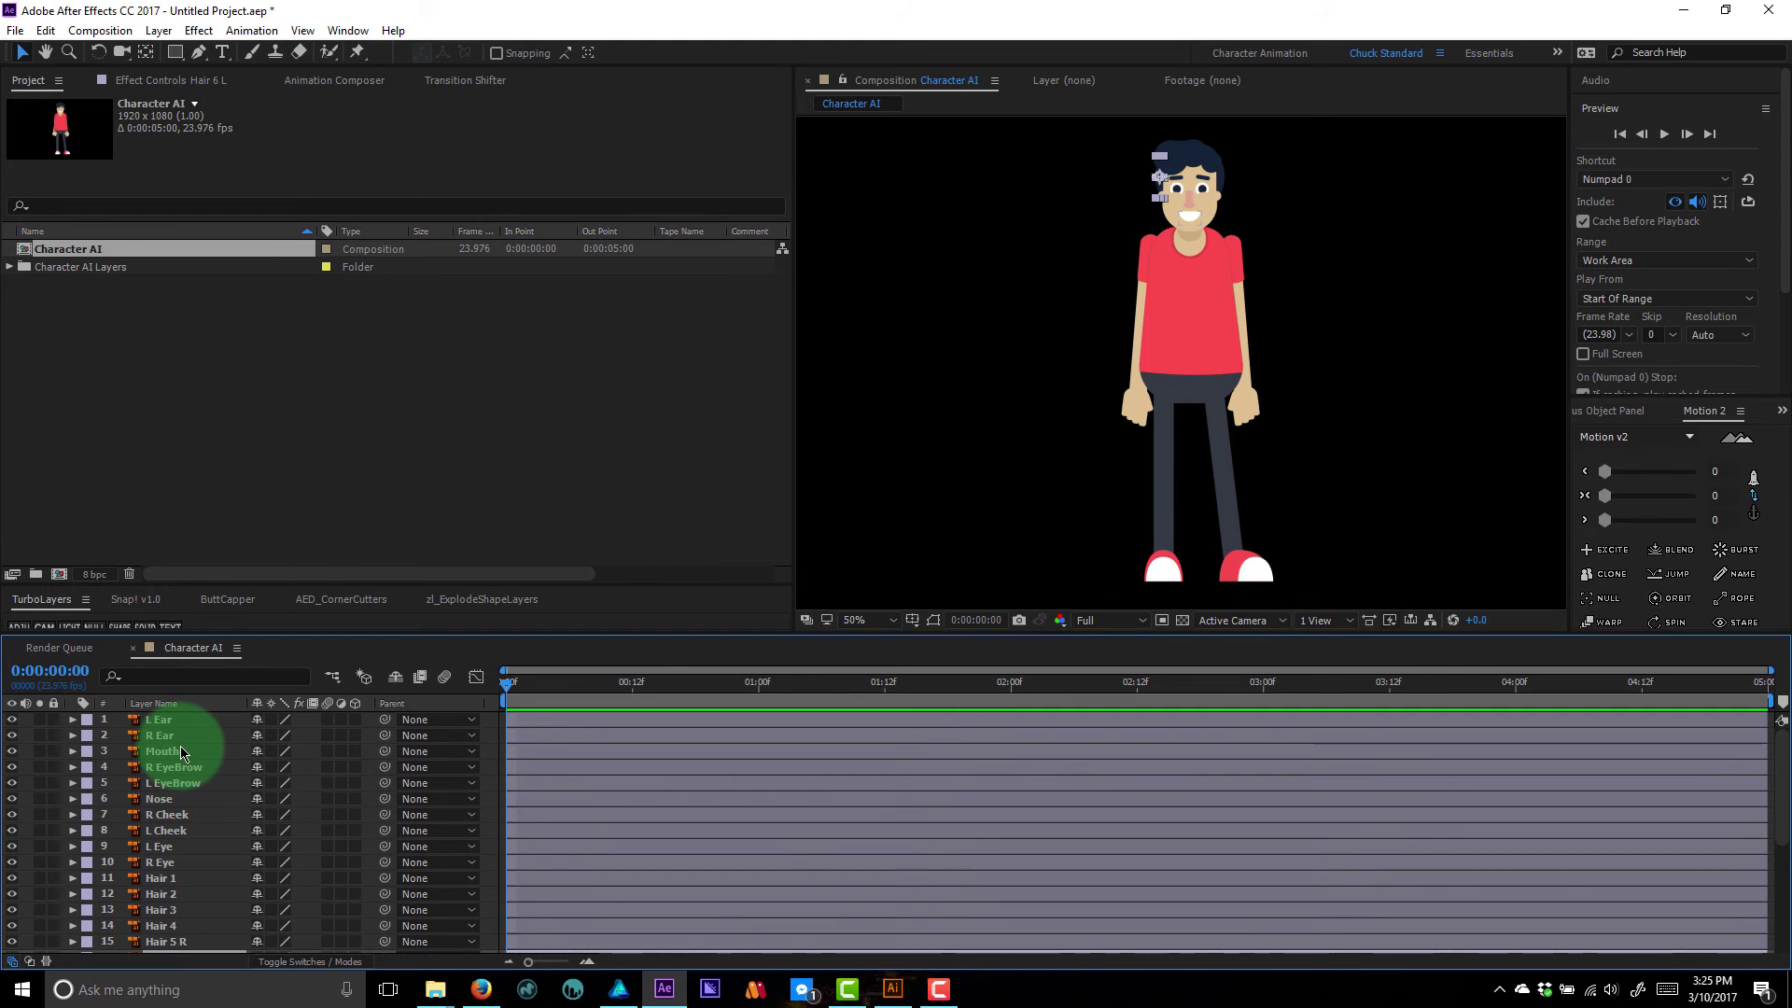
{"action": "left_click", "coordinate": [176, 720], "text": "shift"}
{"action": "scroll", "coordinate": [194, 830], "scroll_direction": "down", "scroll_amount": 2}
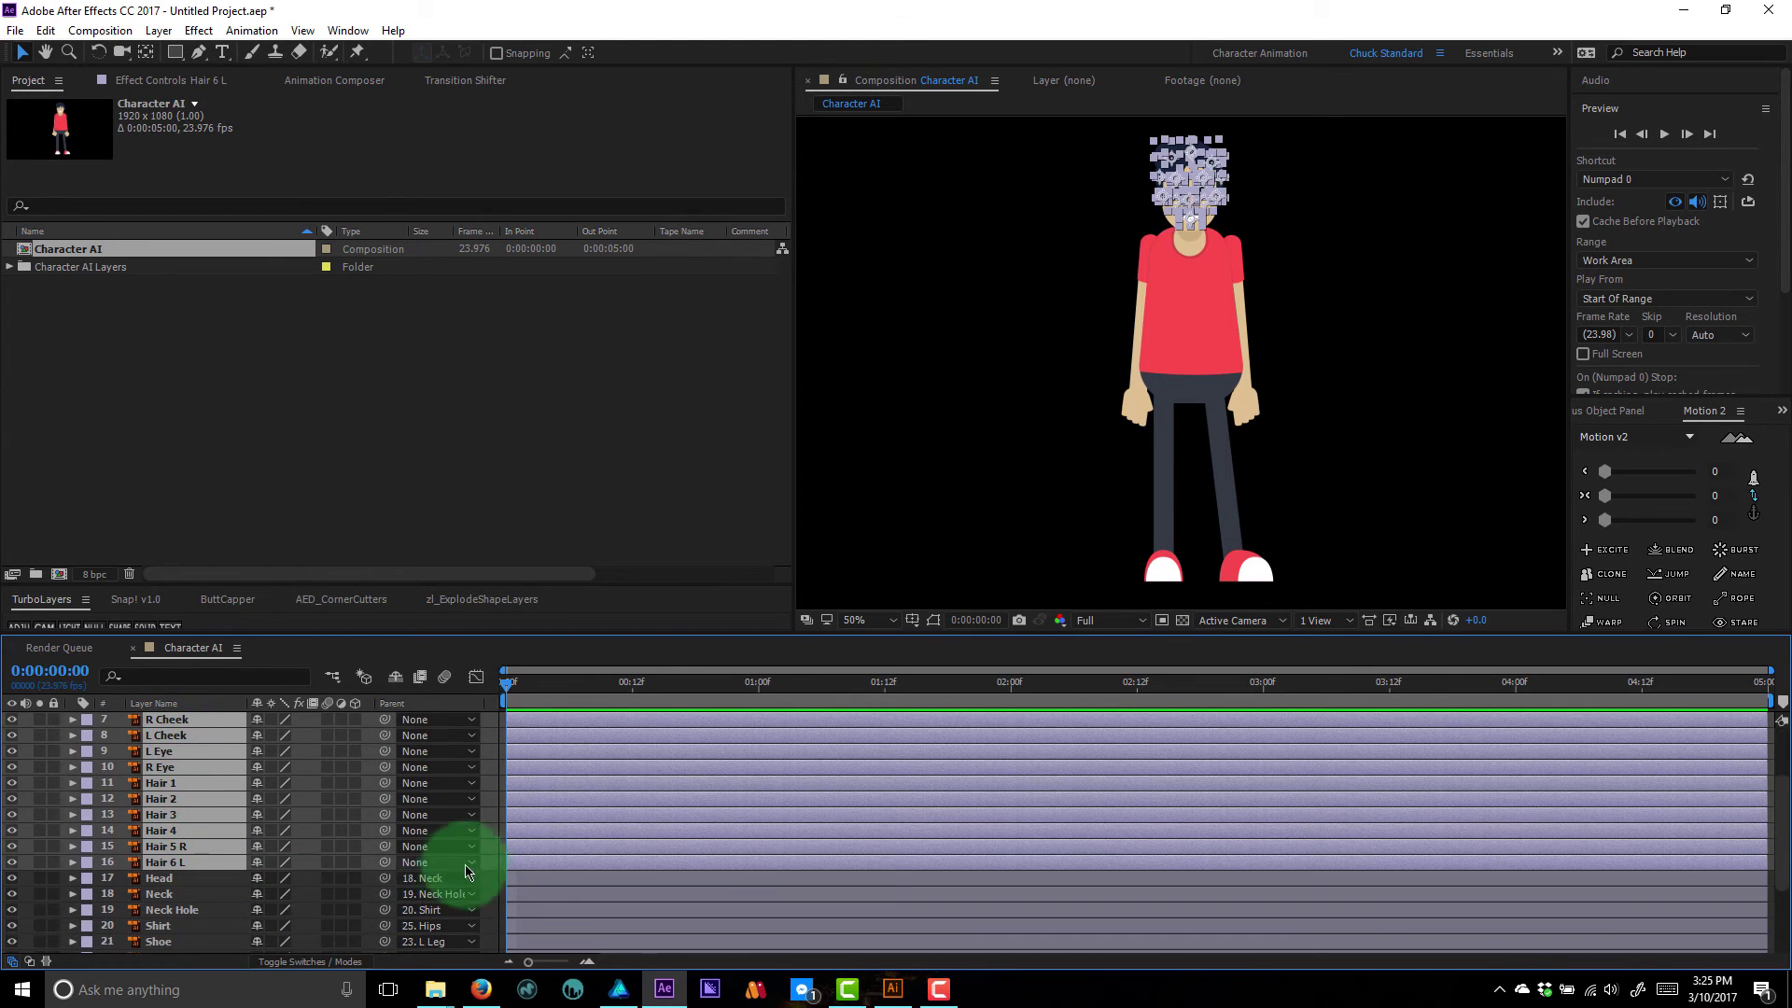
{"action": "left_click_drag", "start_coordinate": [385, 861], "coordinate": [179, 882]}
- Move the Head layer's anchor point from the middle of the face down to the neck, just below the chin
{"action": "left_click", "coordinate": [177, 877]}
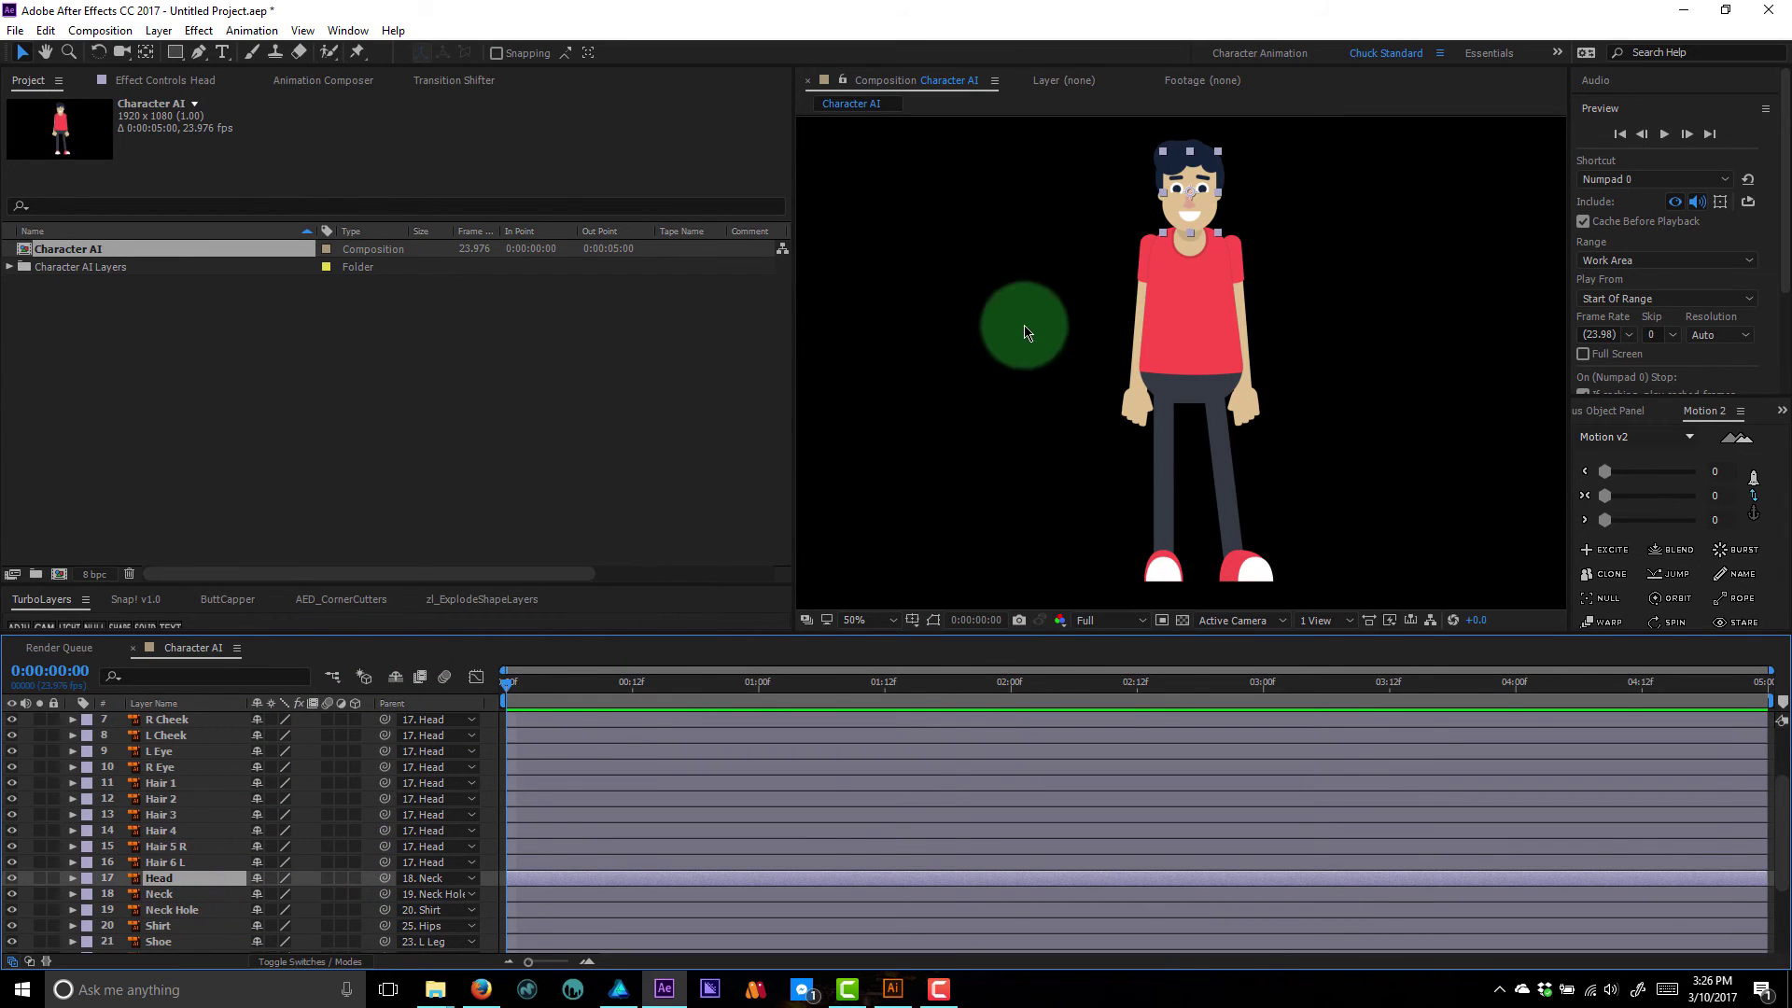
{"action": "scroll", "coordinate": [1184, 260], "scroll_direction": "up", "scroll_amount": 2}
{"action": "left_click_drag", "start_coordinate": [1215, 169], "coordinate": [1122, 395]}
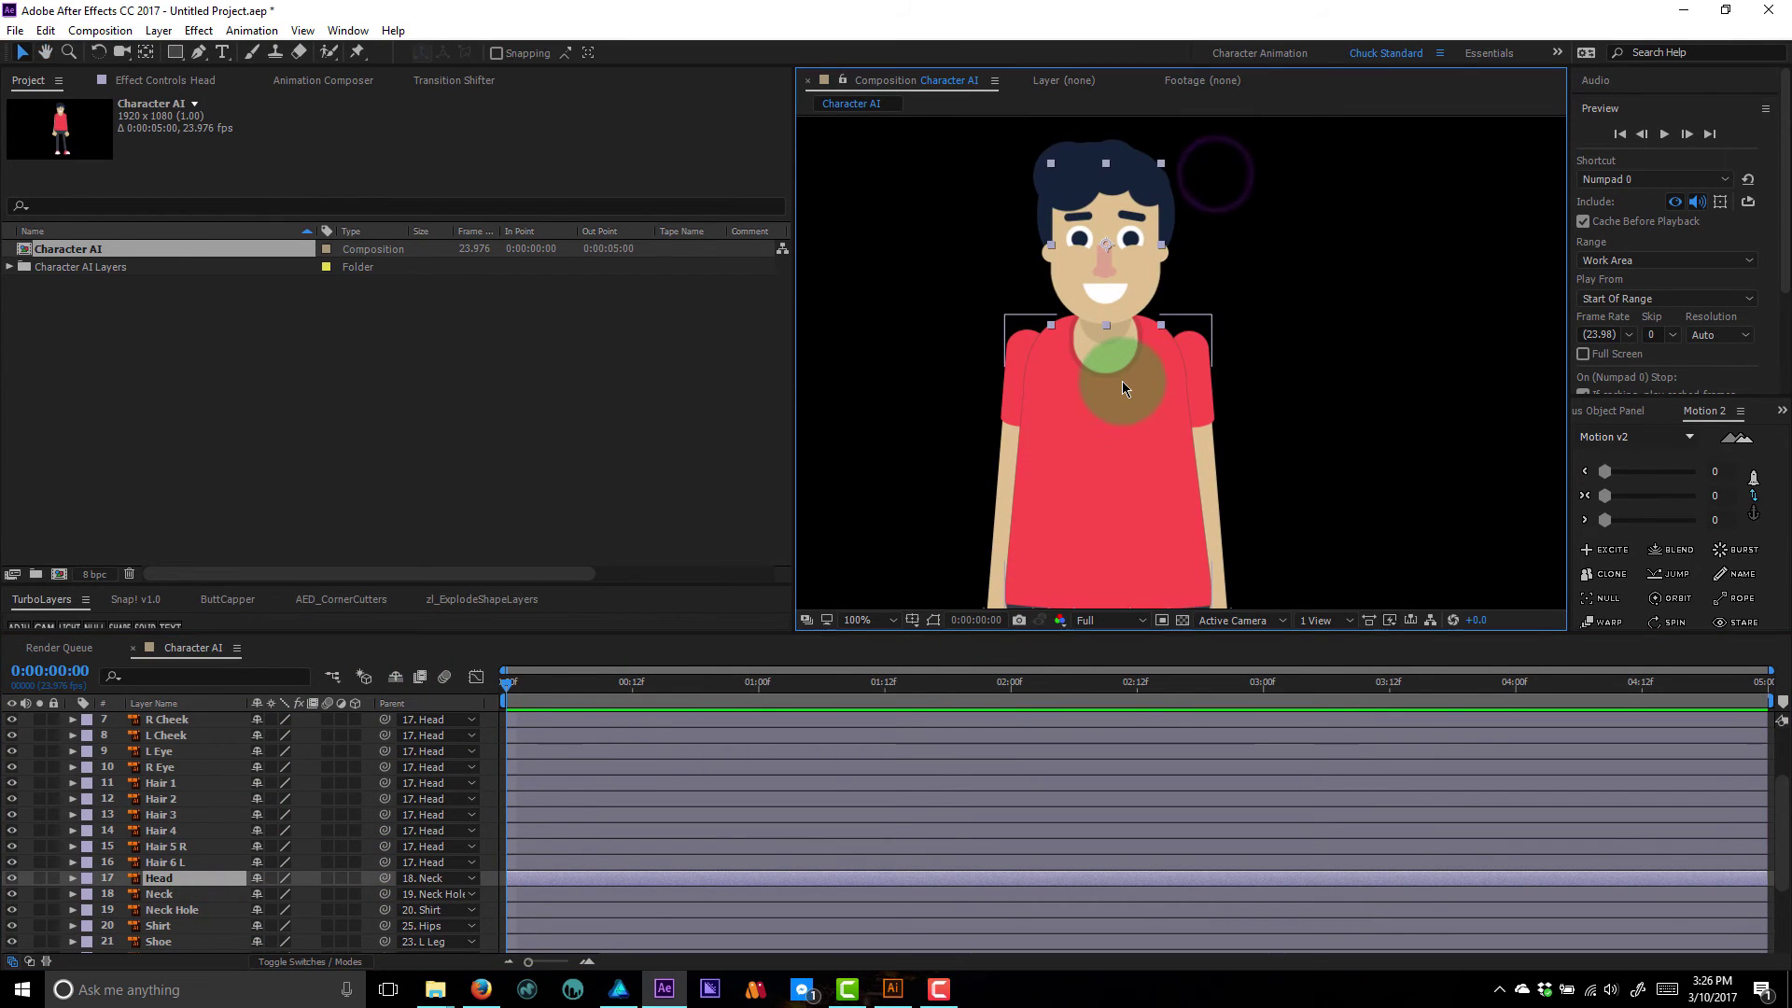
{"action": "key", "text": "y"}
{"action": "left_click_drag", "start_coordinate": [1104, 246], "coordinate": [1107, 340]}
- Move the Neck layer's anchor point down to the base of the neck and raise the Neck Hole layer's anchor point slightly
{"action": "left_click", "coordinate": [208, 893]}
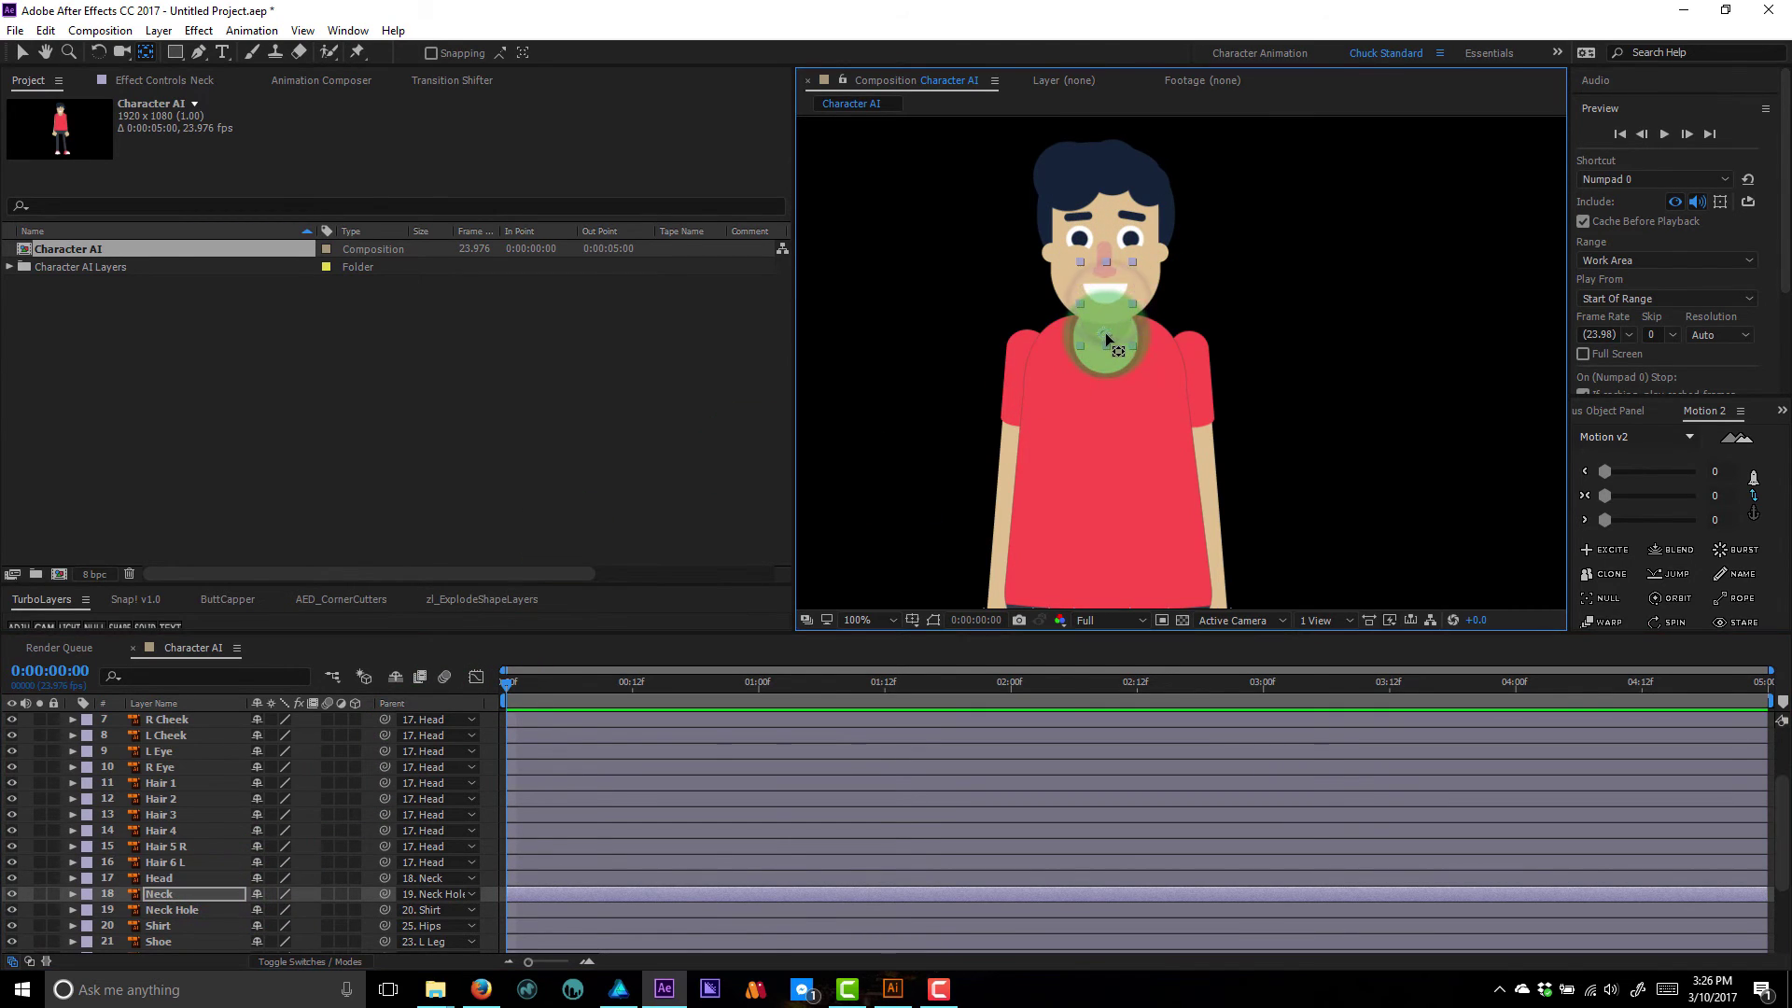
{"action": "left_click", "coordinate": [191, 910]}
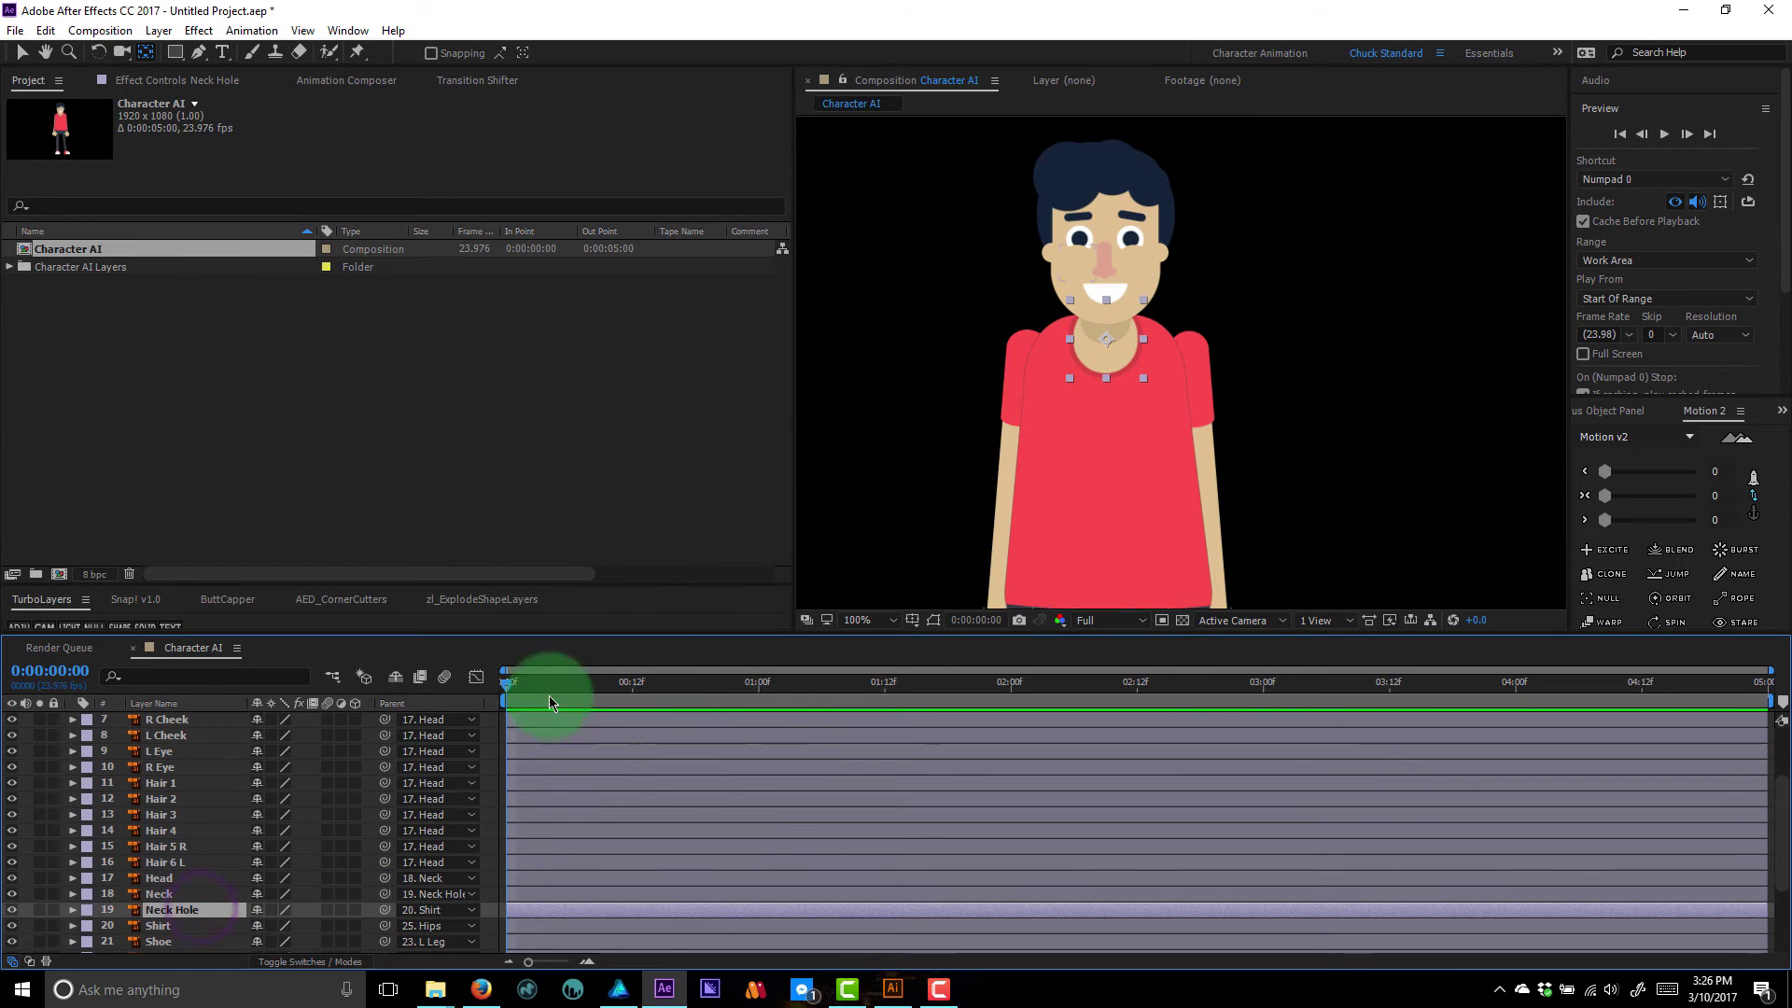
{"action": "left_click_drag", "start_coordinate": [1107, 346], "coordinate": [1141, 383]}
- Move the Hips layer's anchor point down from mid-torso to just above the shirt's hem
{"action": "left_click_drag", "start_coordinate": [889, 464], "coordinate": [917, 296]}
{"action": "scroll", "coordinate": [215, 884], "scroll_direction": "down", "scroll_amount": 3}
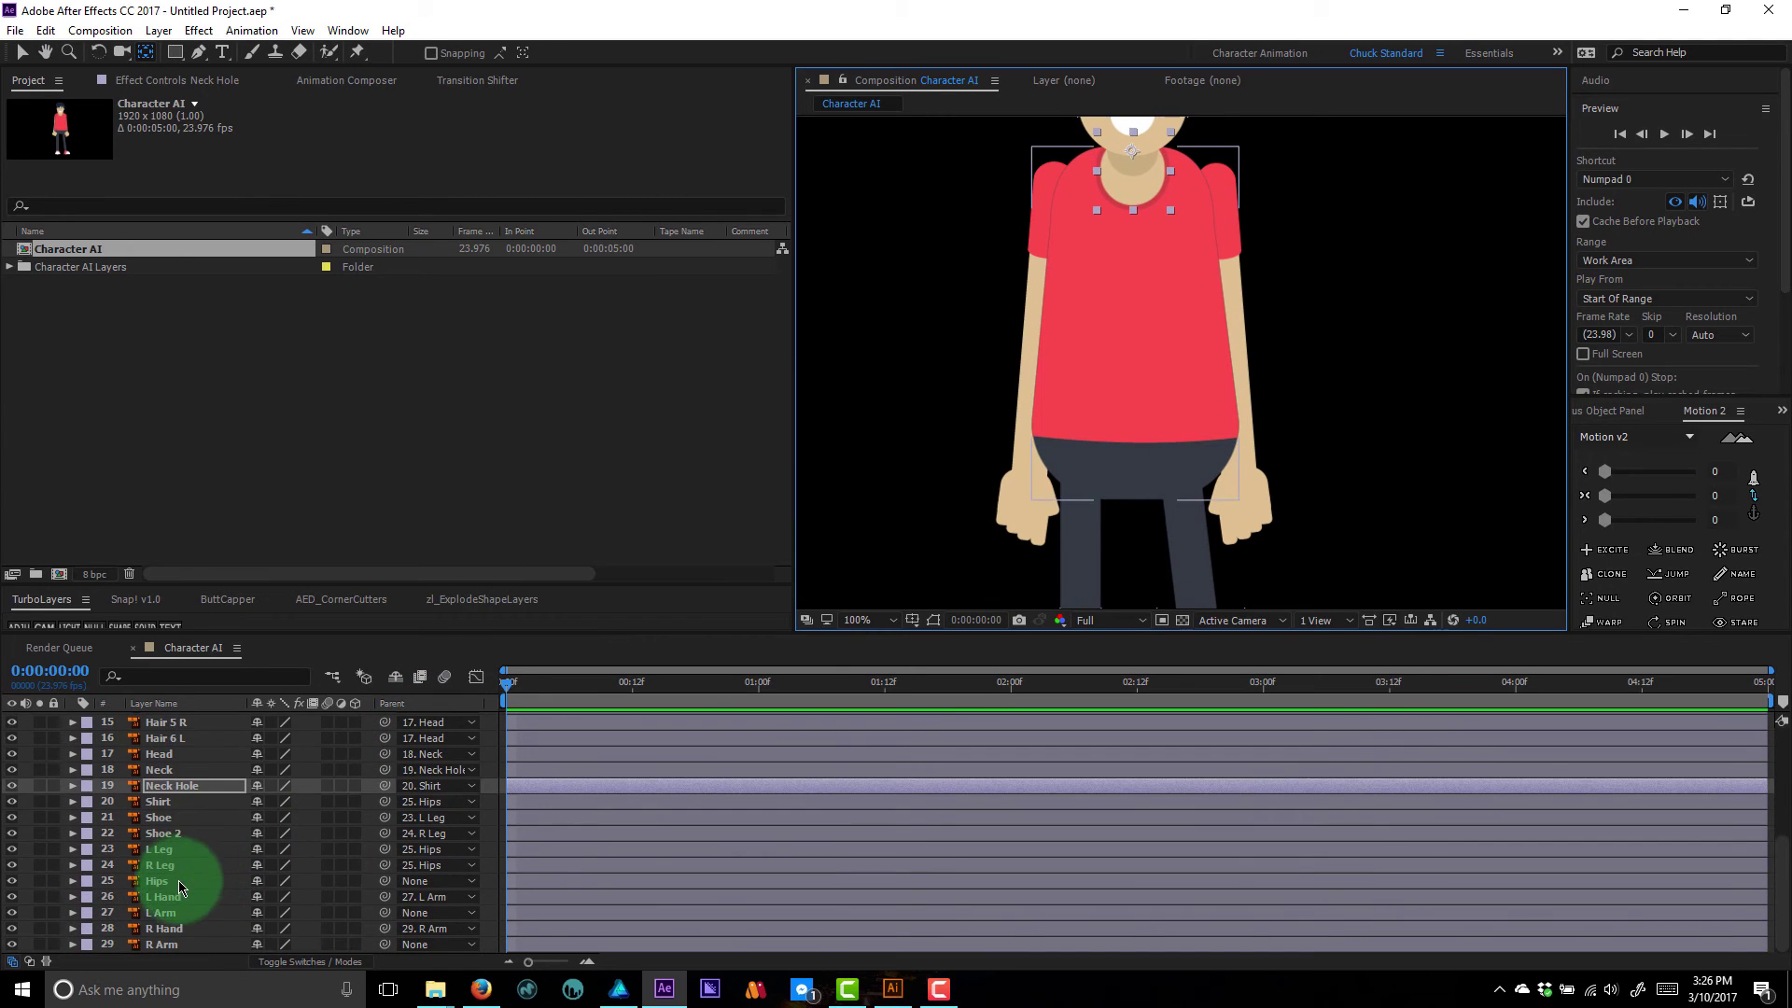
{"action": "left_click", "coordinate": [180, 882]}
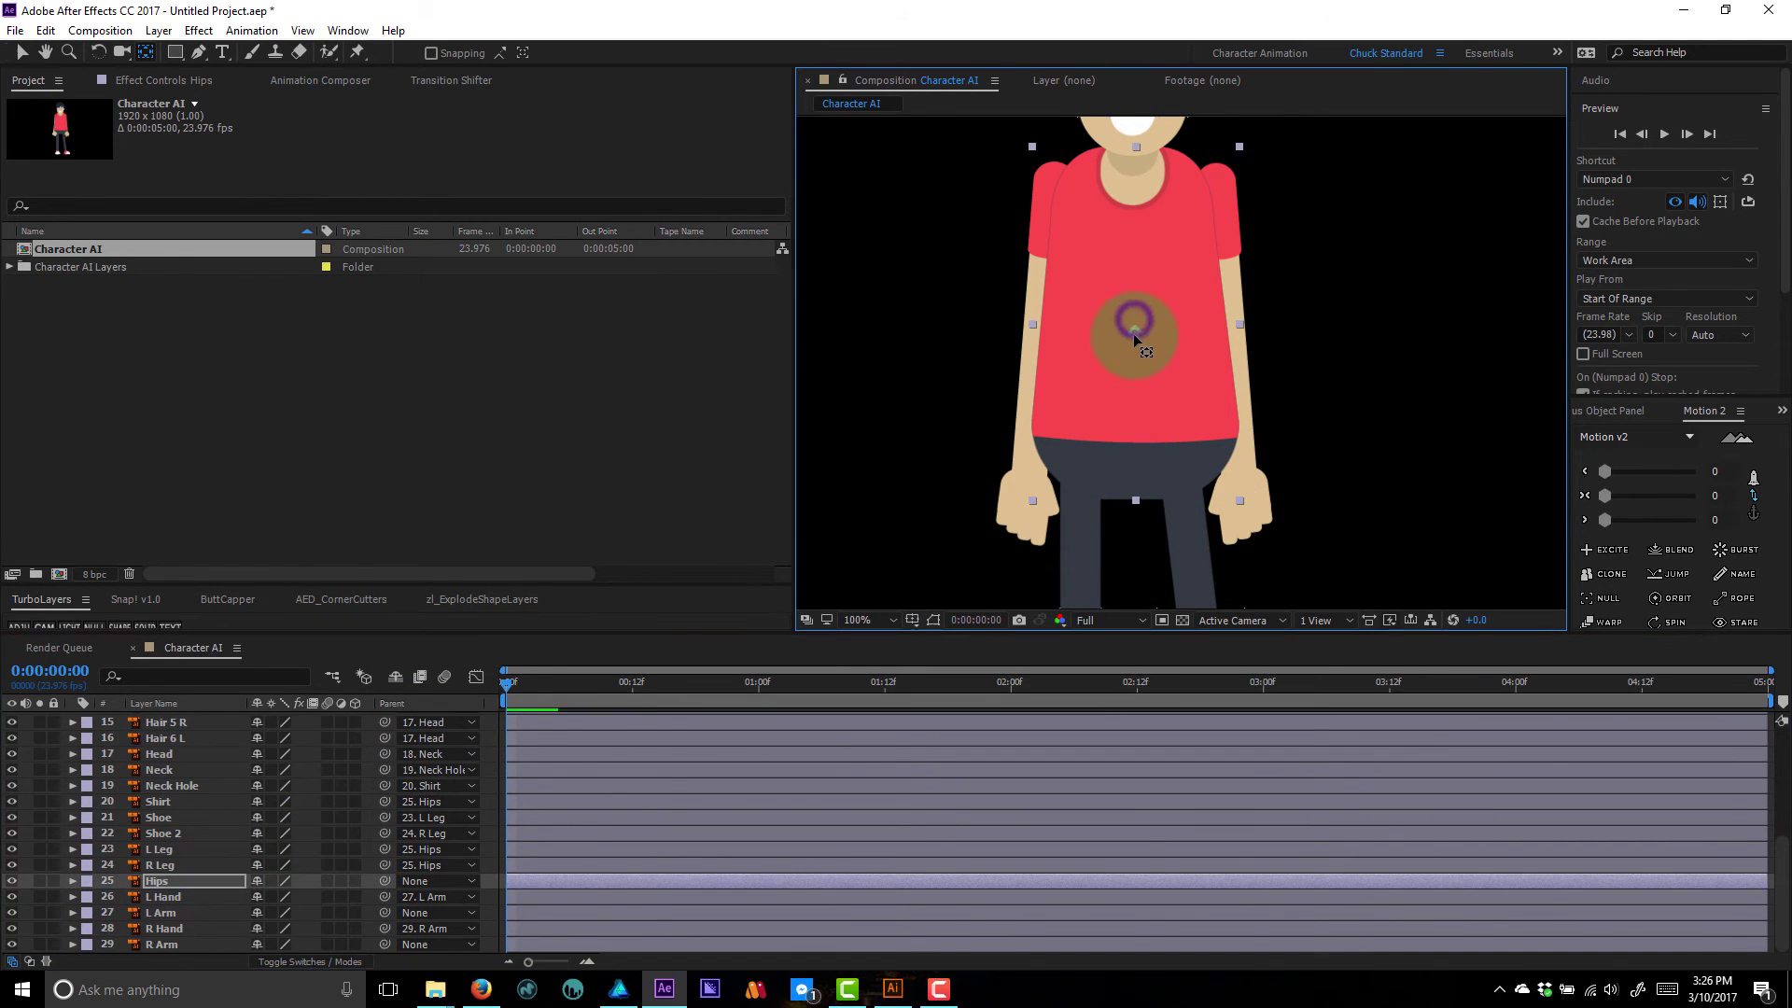
{"action": "left_click_drag", "start_coordinate": [1135, 324], "coordinate": [1135, 352]}
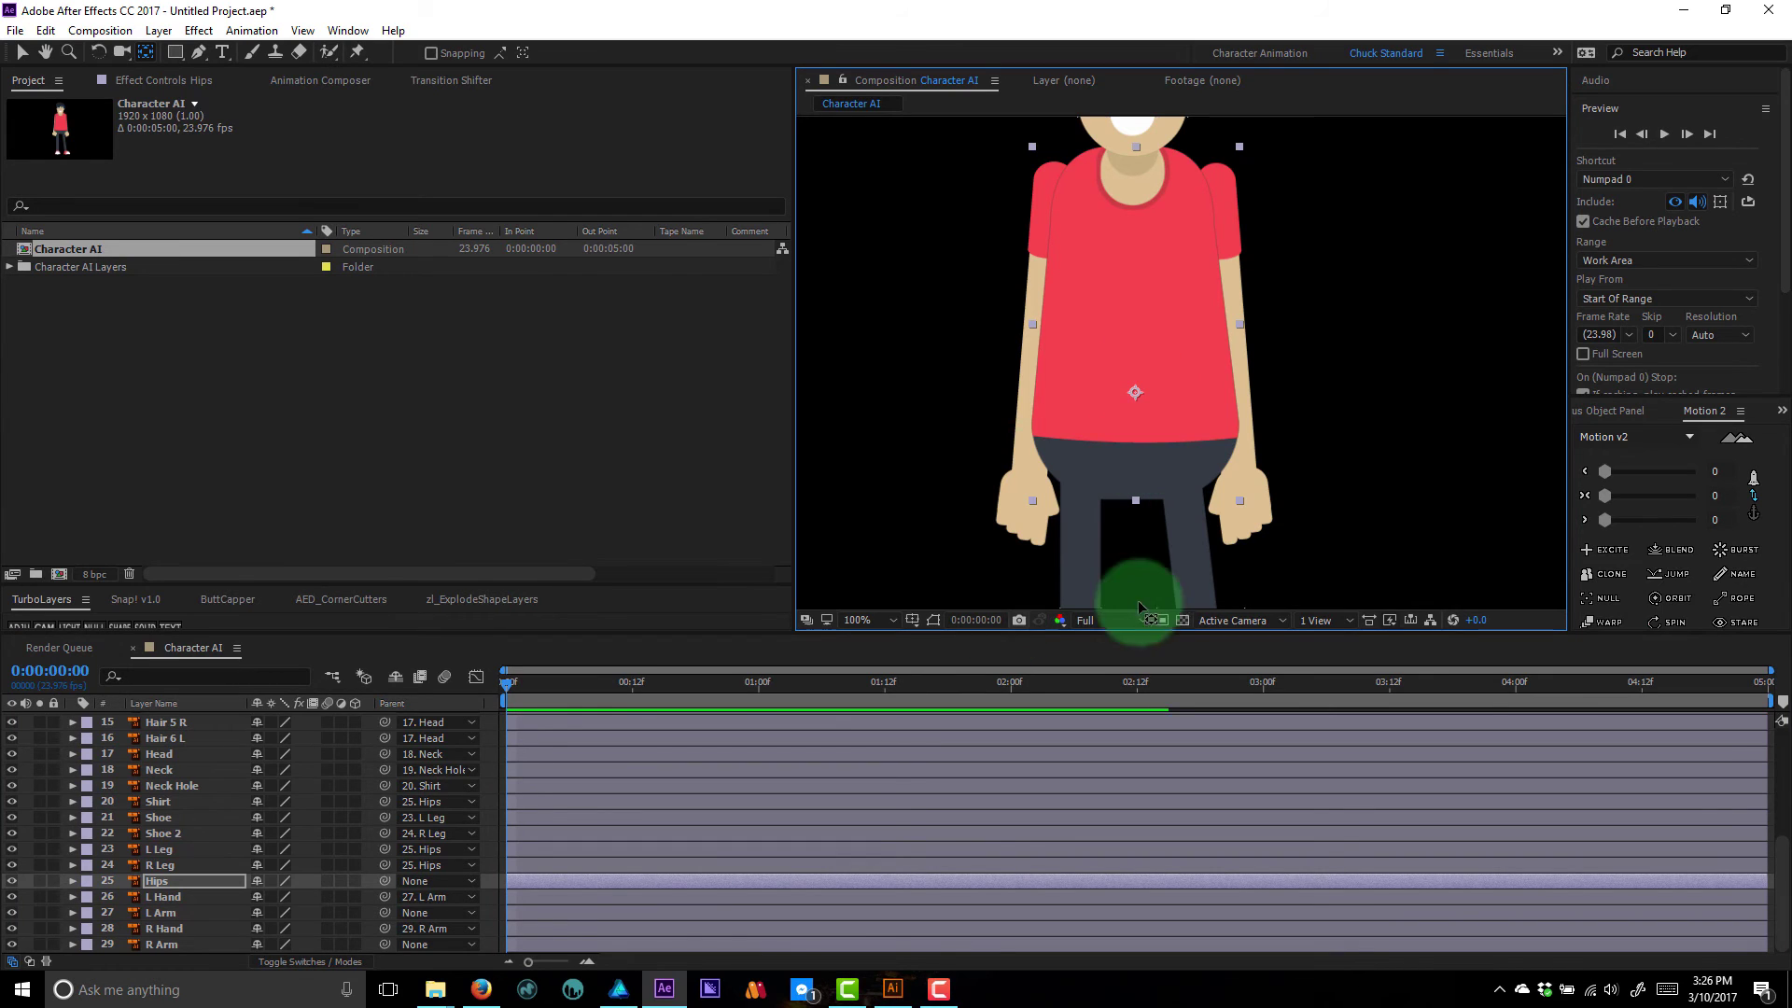
- Move the anchor points of the R Leg and L Leg layers up to the hip joints at the tops of the legs
{"action": "left_click", "coordinate": [1180, 544]}
{"action": "key", "text": "space"}
{"action": "left_click_drag", "start_coordinate": [1268, 565], "coordinate": [1143, 281]}
{"action": "key", "text": "y"}
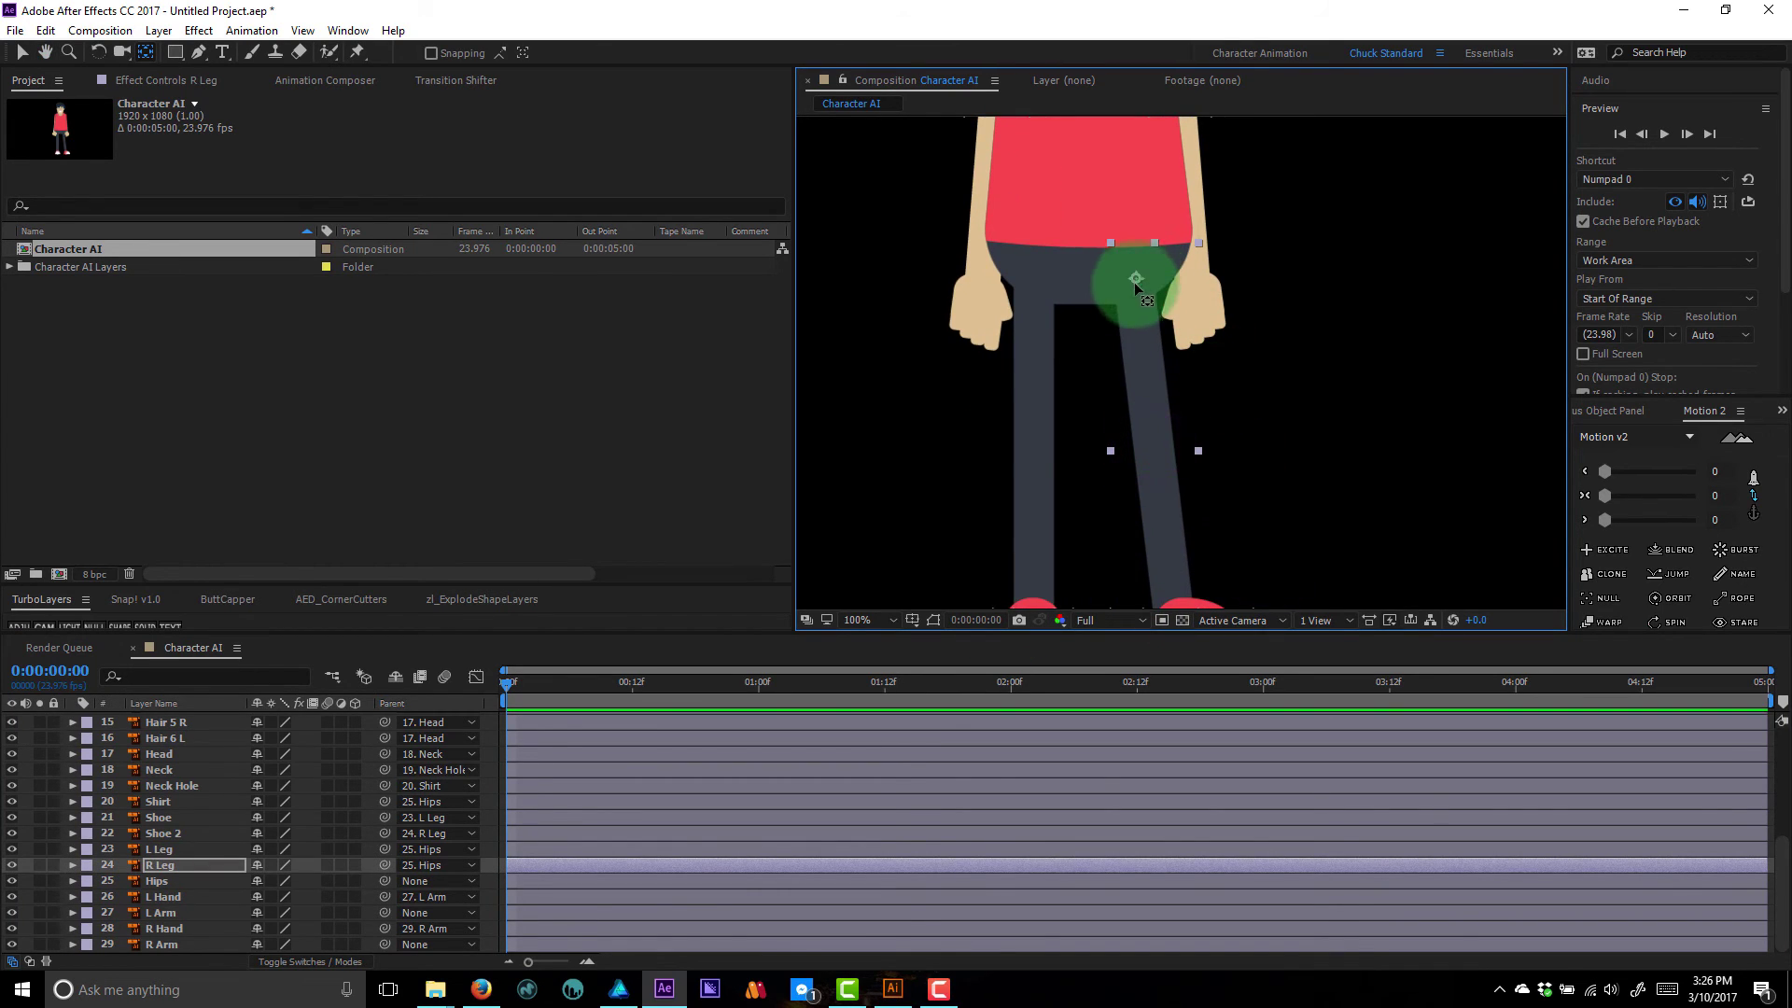
{"action": "left_click_drag", "start_coordinate": [1032, 443], "coordinate": [1030, 273]}
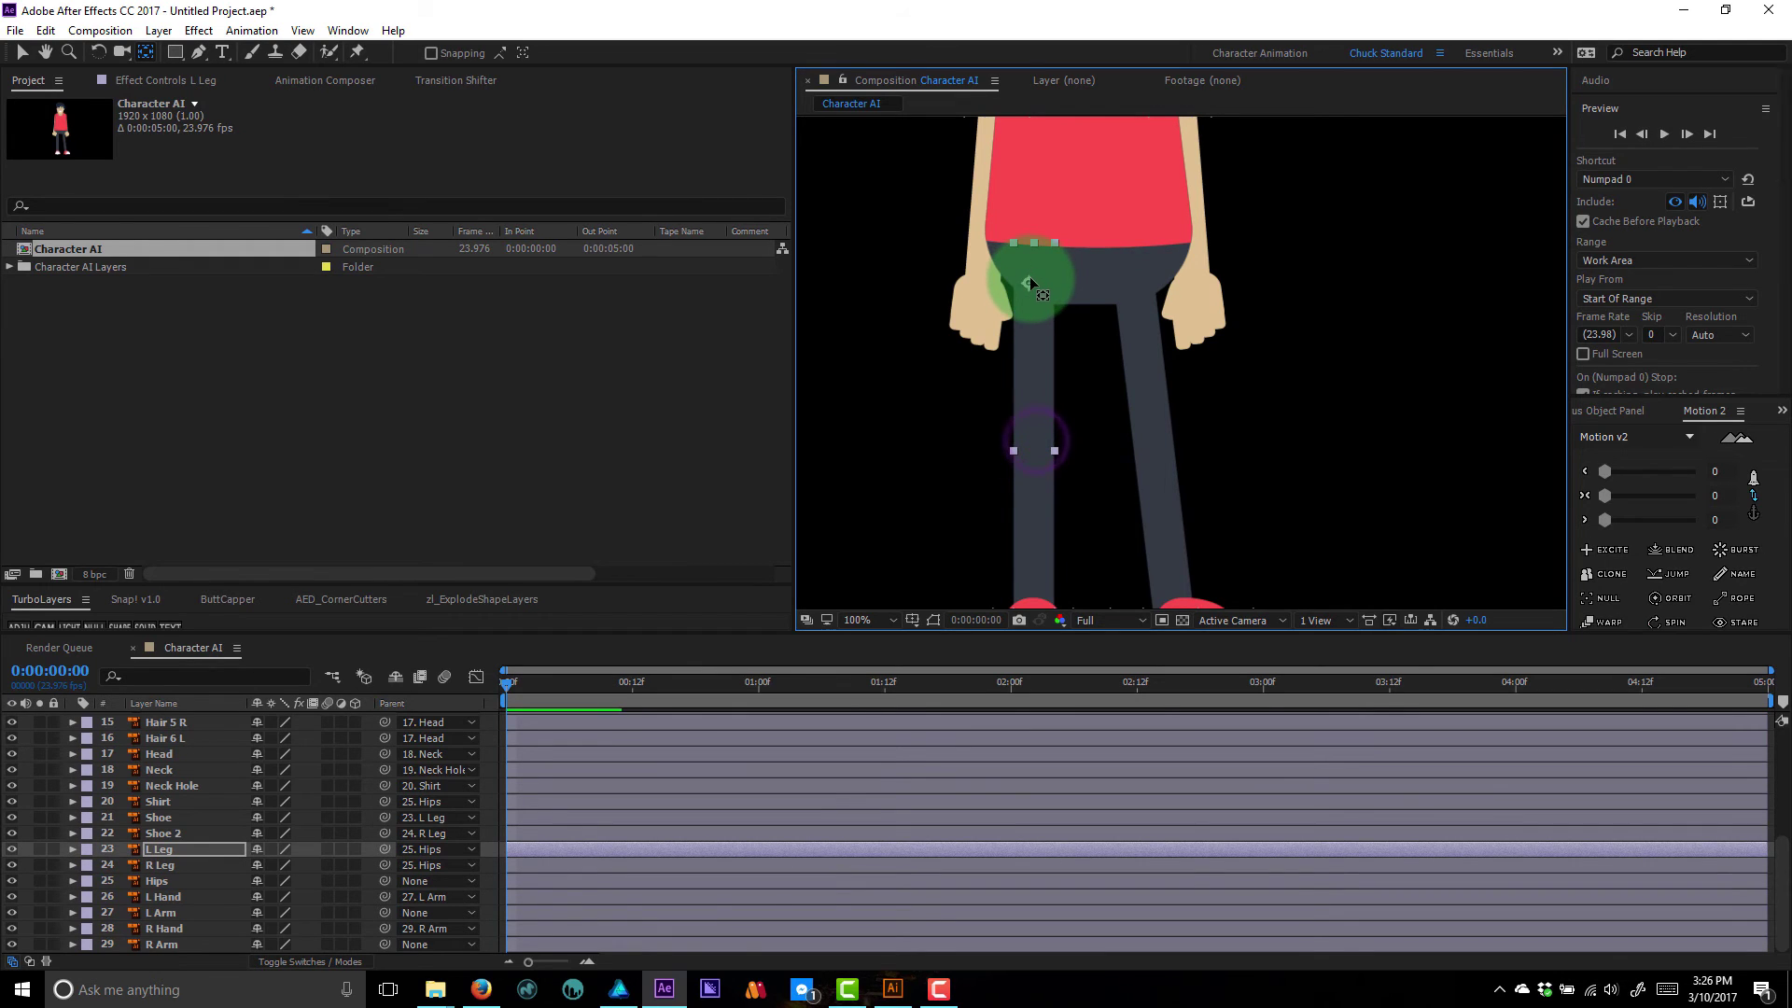
- Move the anchor points of the L Hand and R Hand layers up to the wrists
{"action": "left_click", "coordinate": [985, 307]}
{"action": "left_click", "coordinate": [973, 332]}
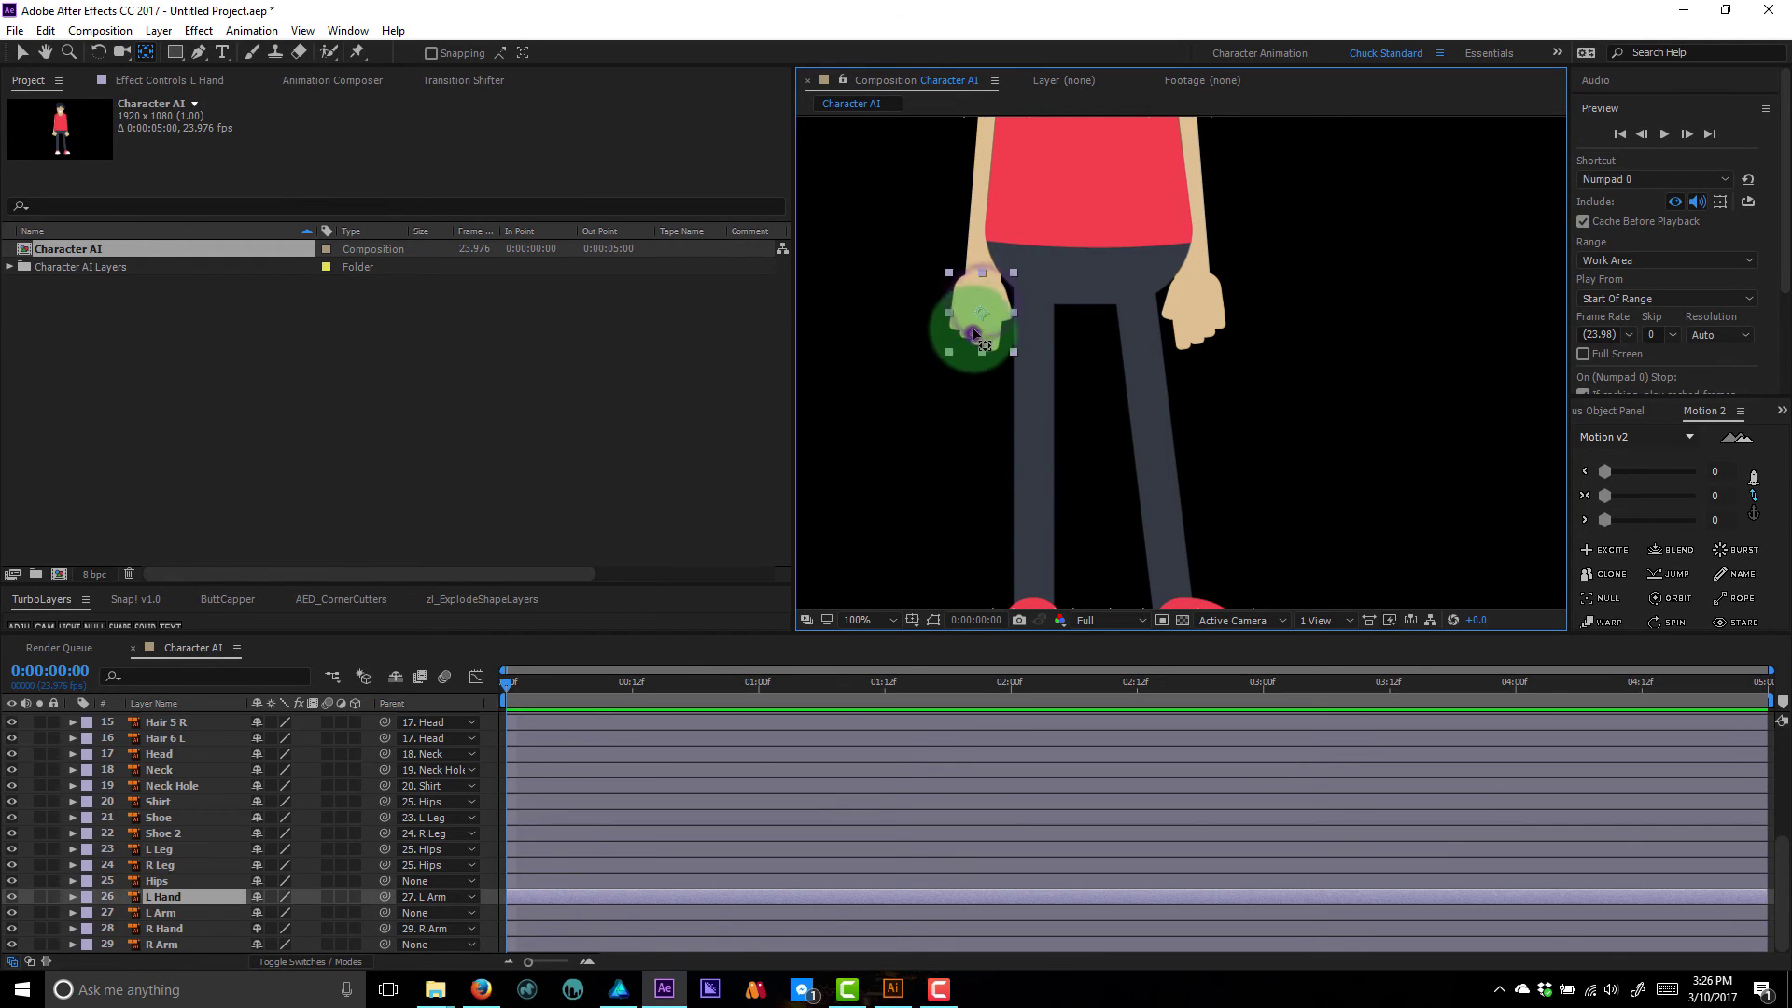
{"action": "left_click_drag", "start_coordinate": [982, 317], "coordinate": [983, 273]}
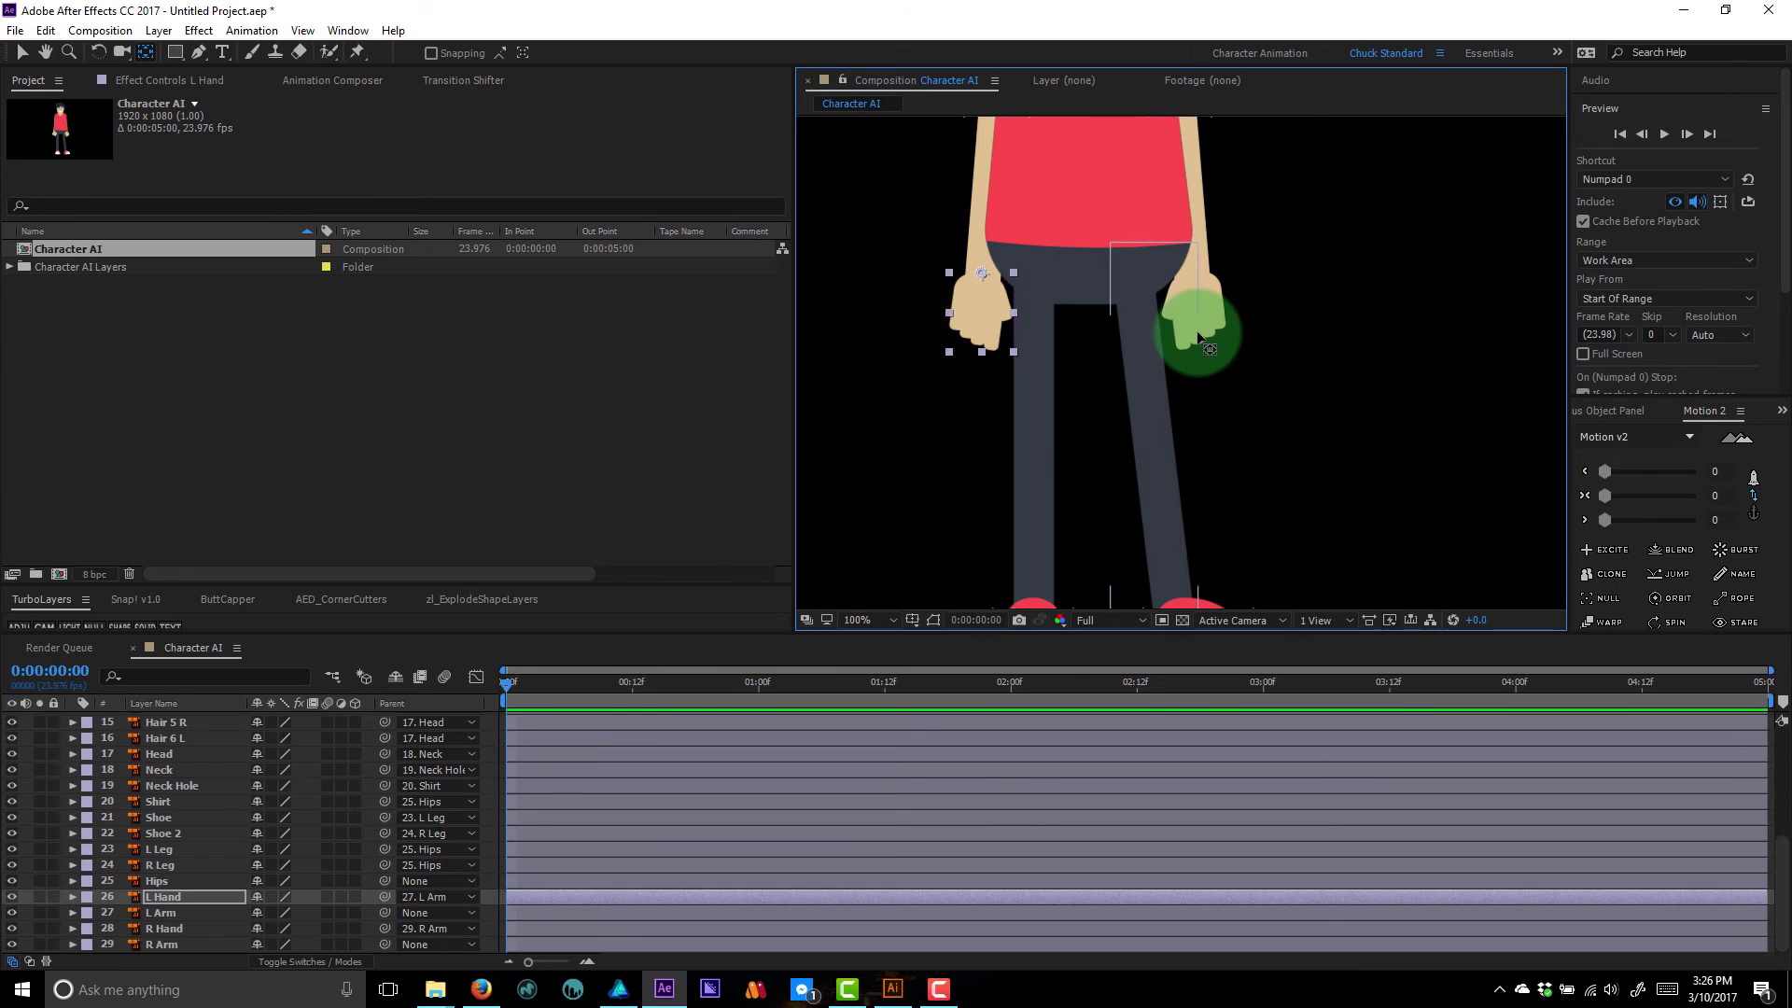
{"action": "left_click", "coordinate": [1200, 336]}
{"action": "left_click", "coordinate": [1209, 324]}
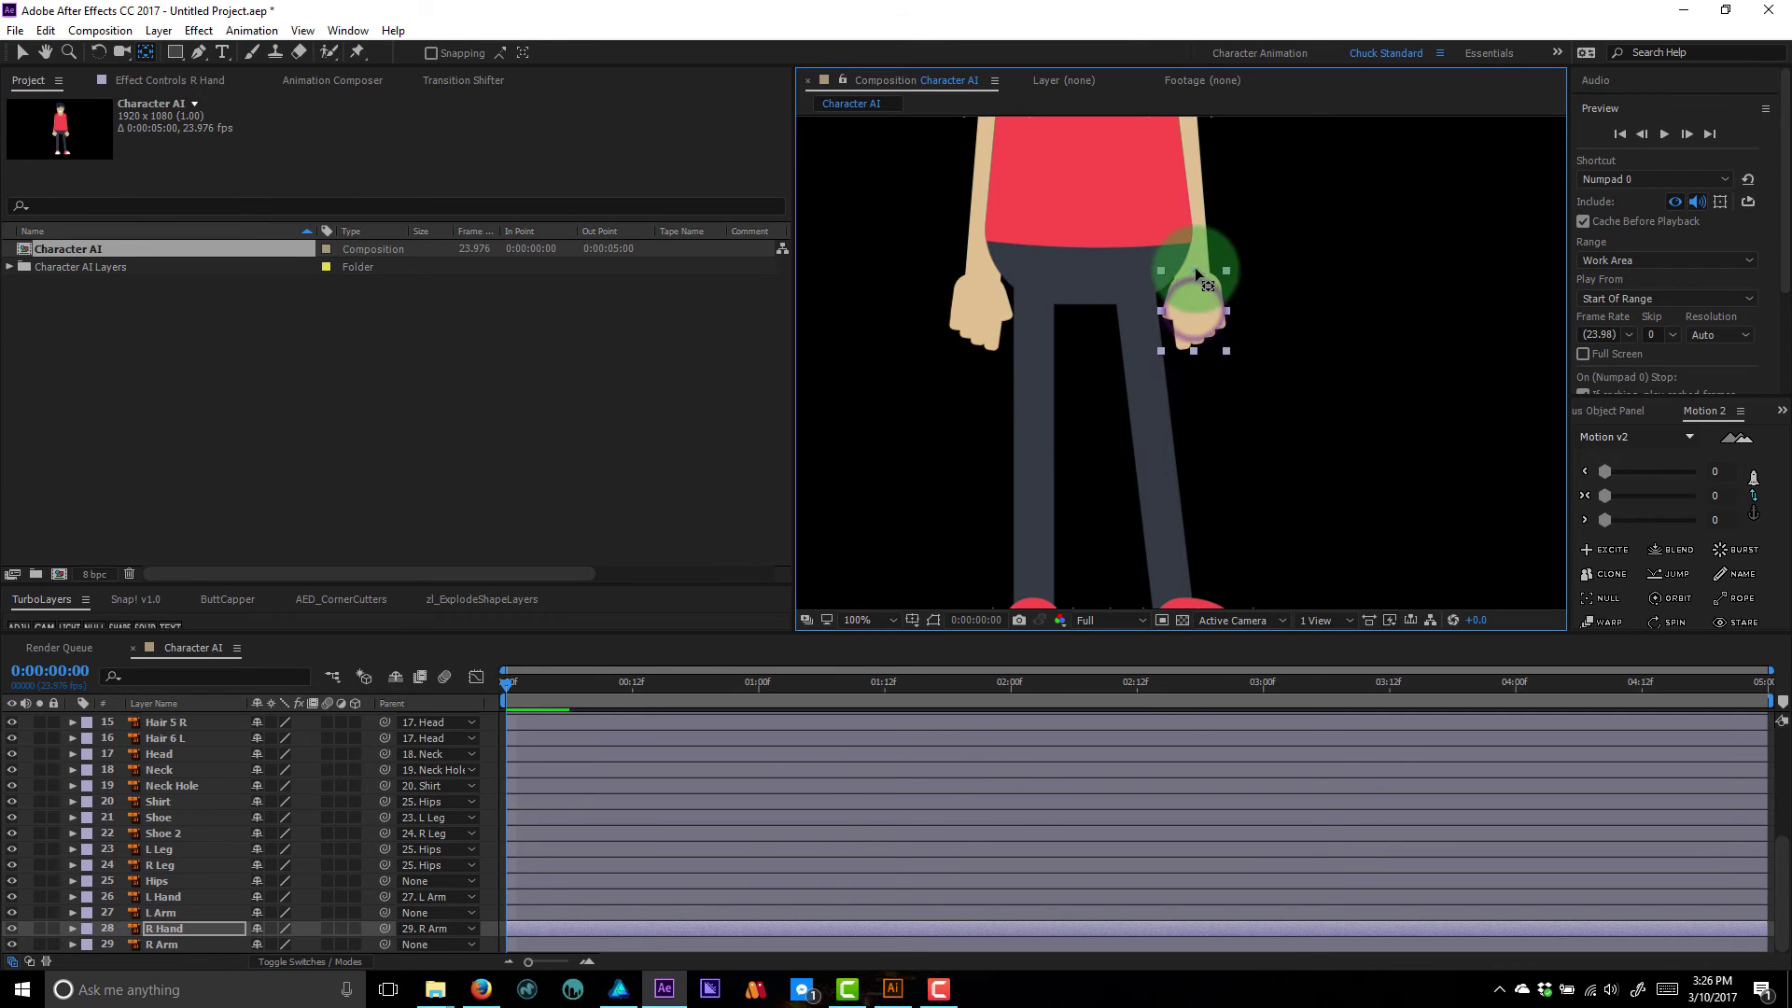
- Move the anchor points of the R Arm and L Arm layers up to the shoulders
{"action": "left_click_drag", "start_coordinate": [1244, 210], "coordinate": [1317, 485]}
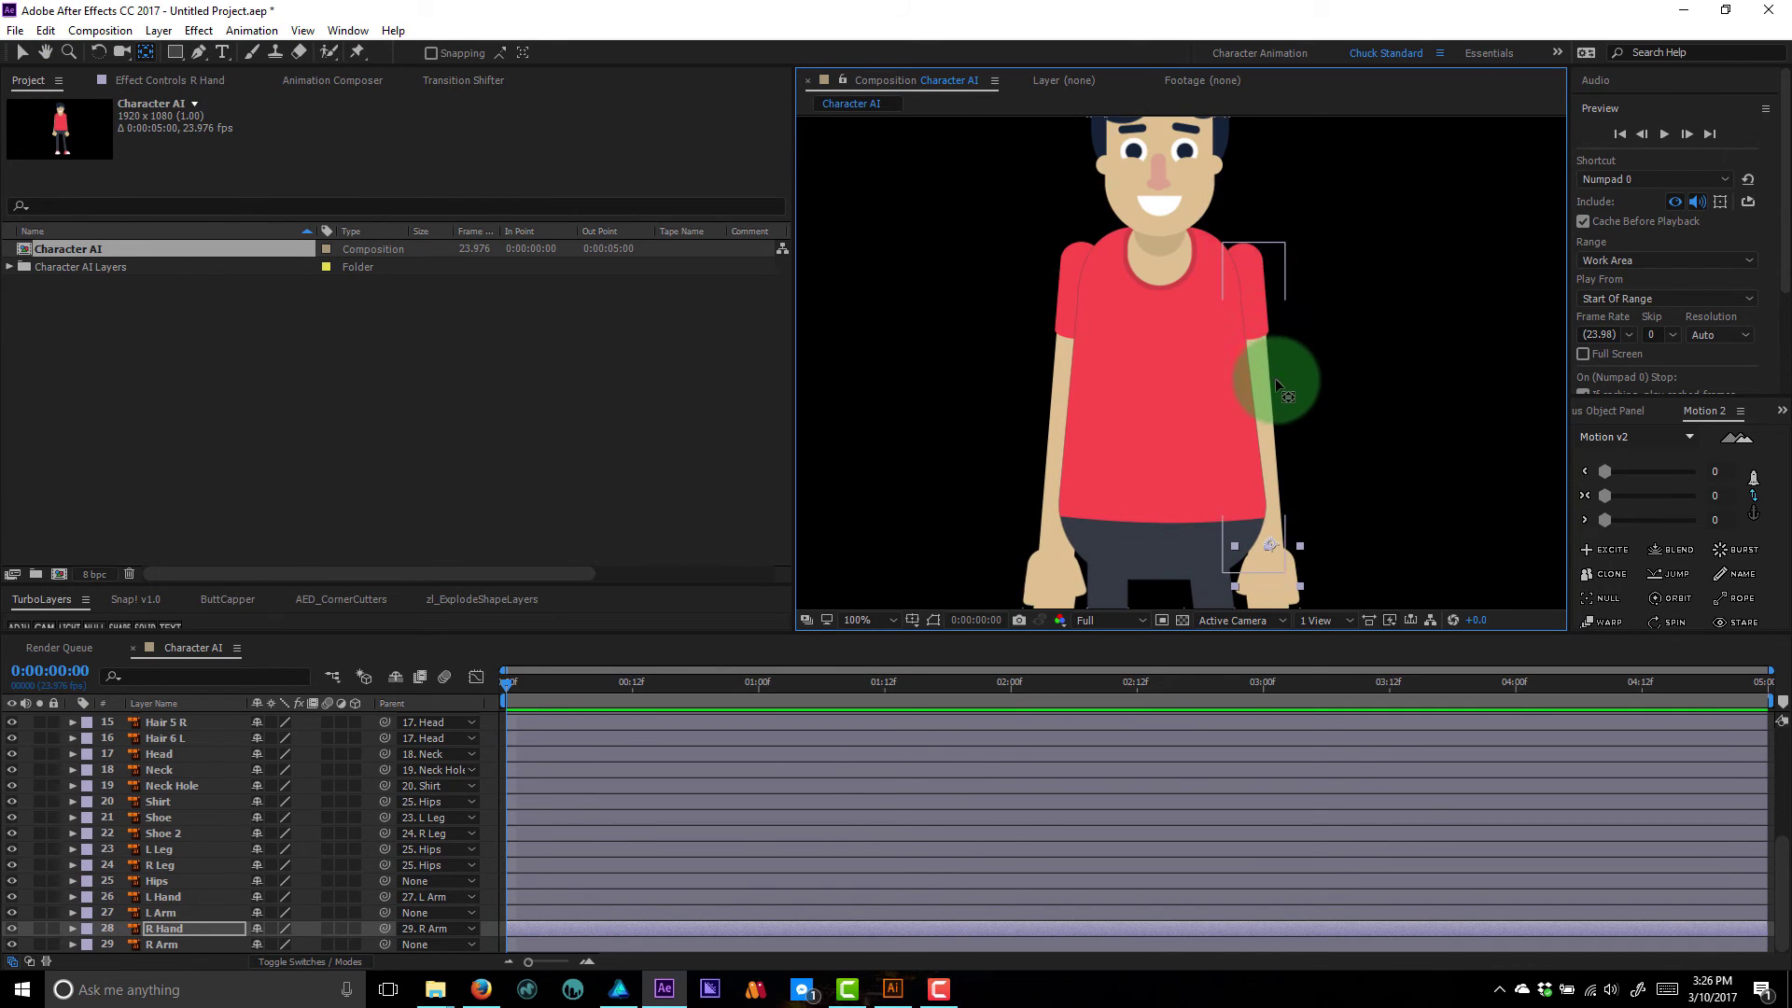
{"action": "left_click", "coordinate": [1275, 378]}
{"action": "left_click_drag", "start_coordinate": [1254, 408], "coordinate": [1241, 277]}
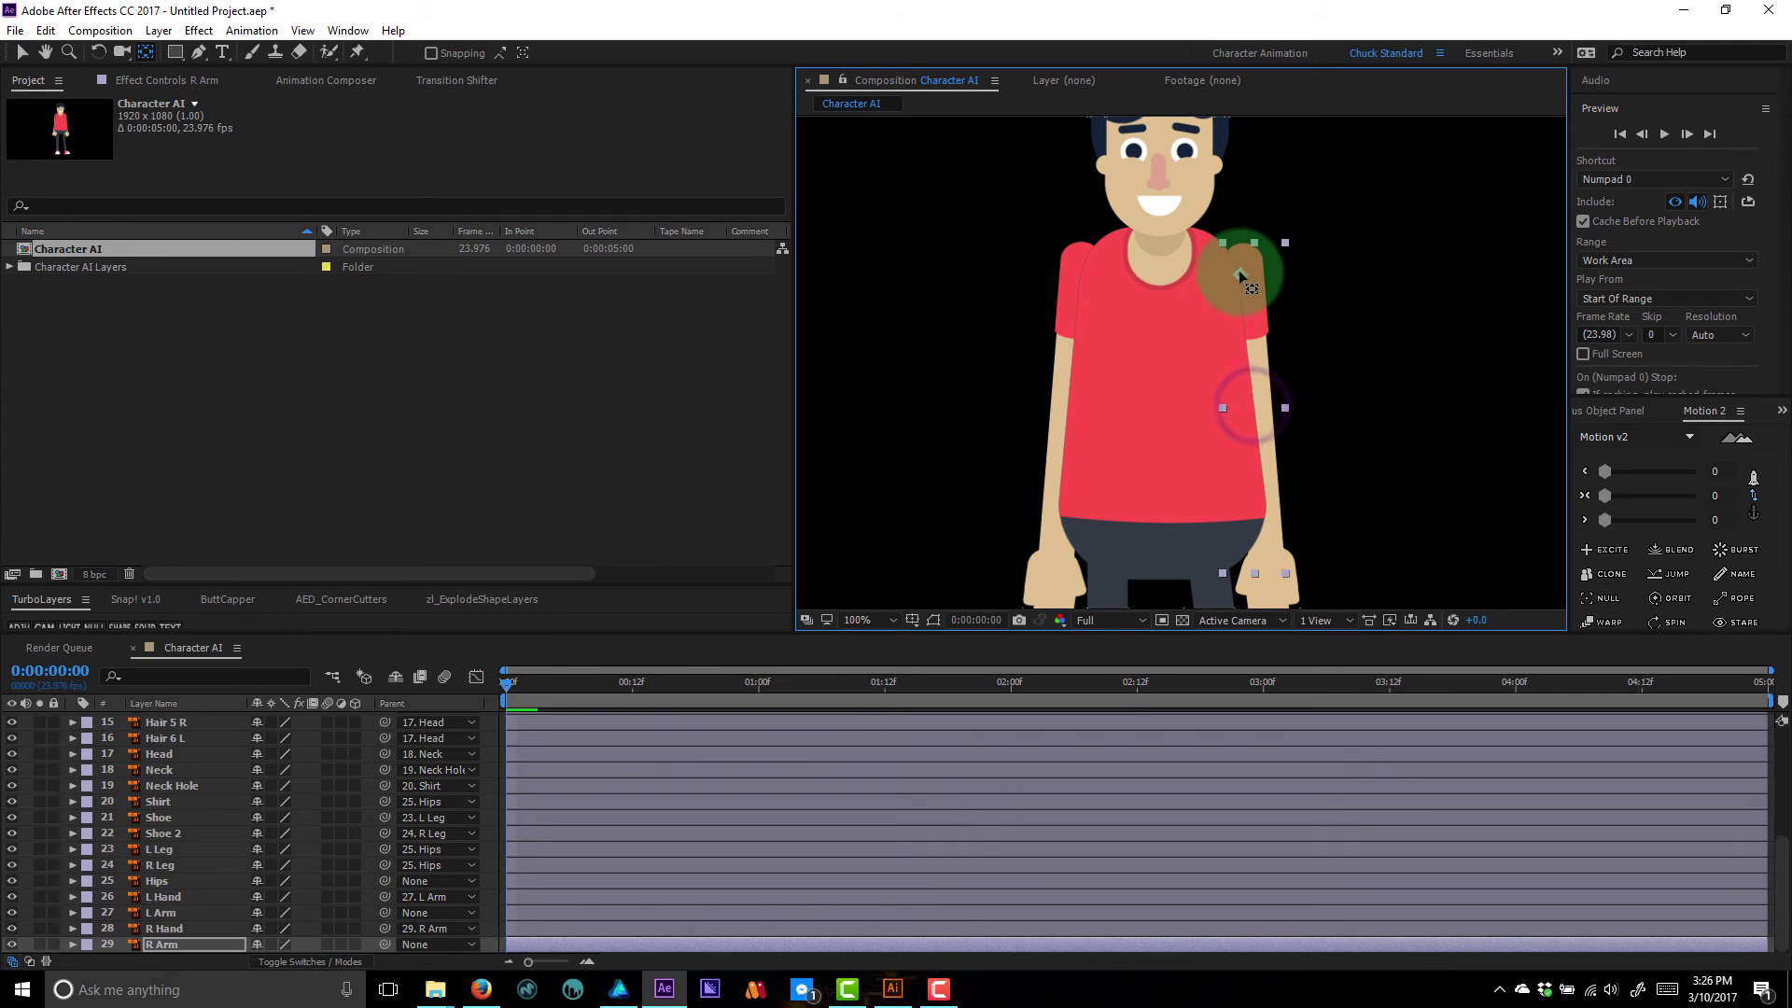
{"action": "left_click", "coordinate": [1044, 517]}
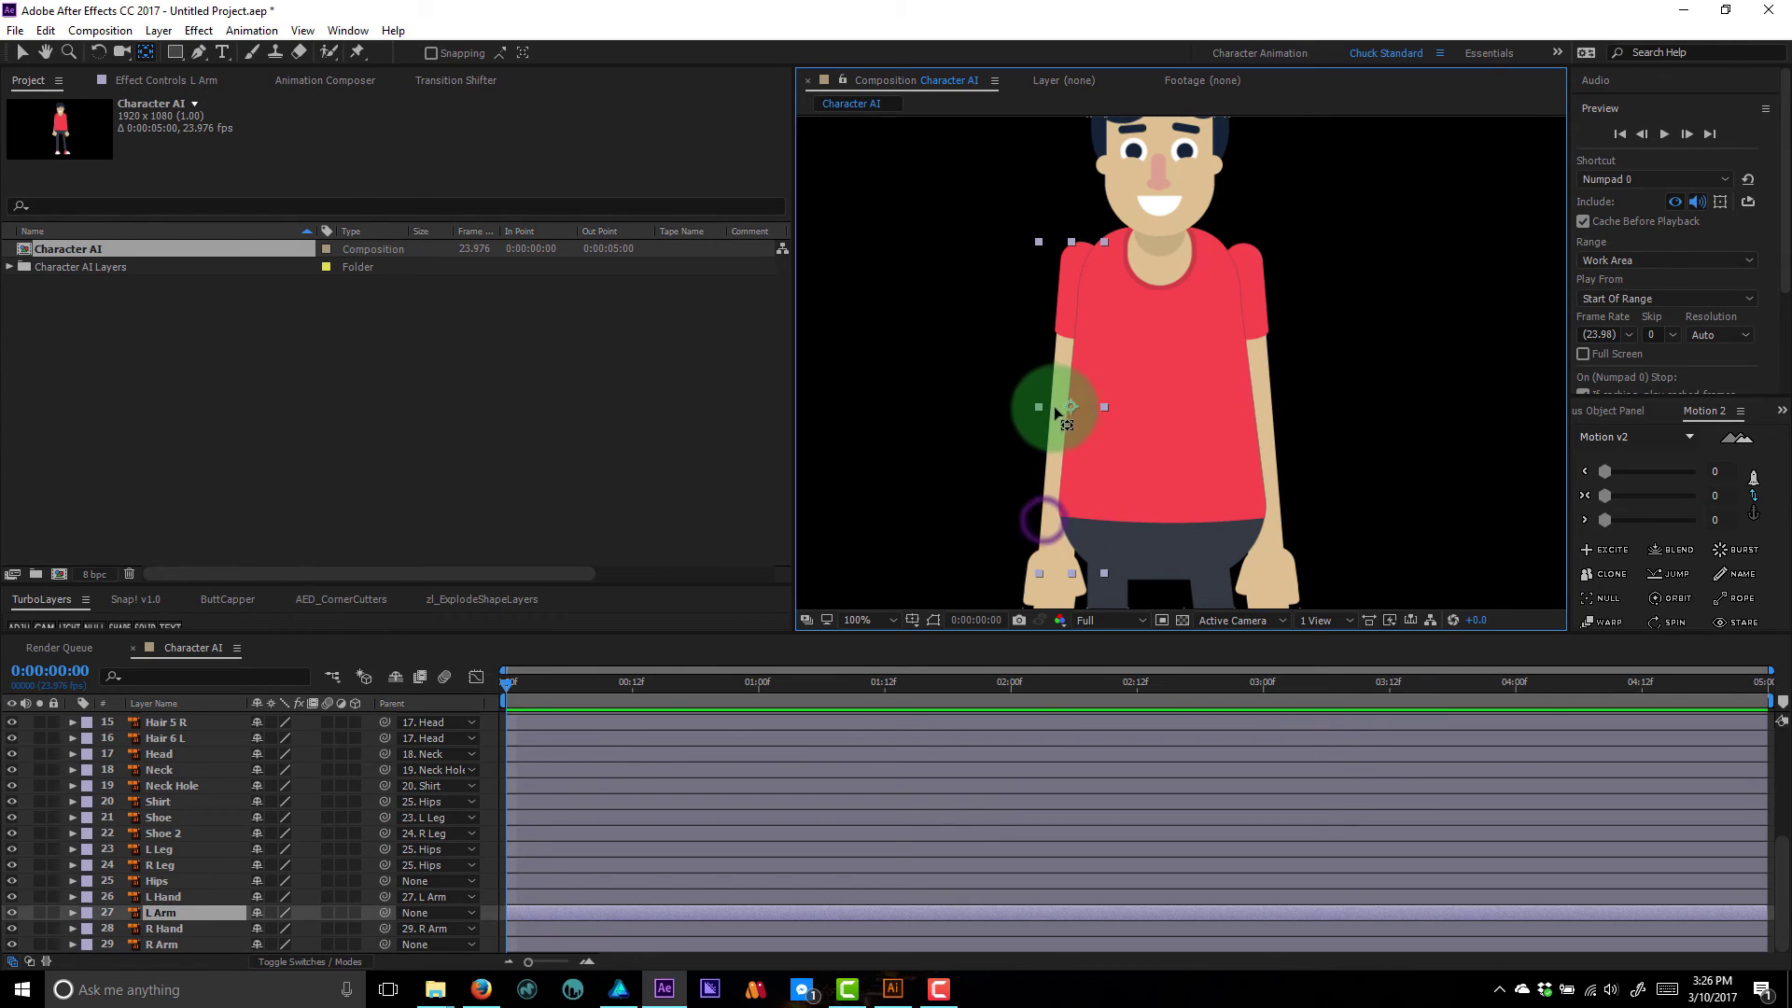
{"action": "left_click_drag", "start_coordinate": [1071, 404], "coordinate": [1077, 262]}
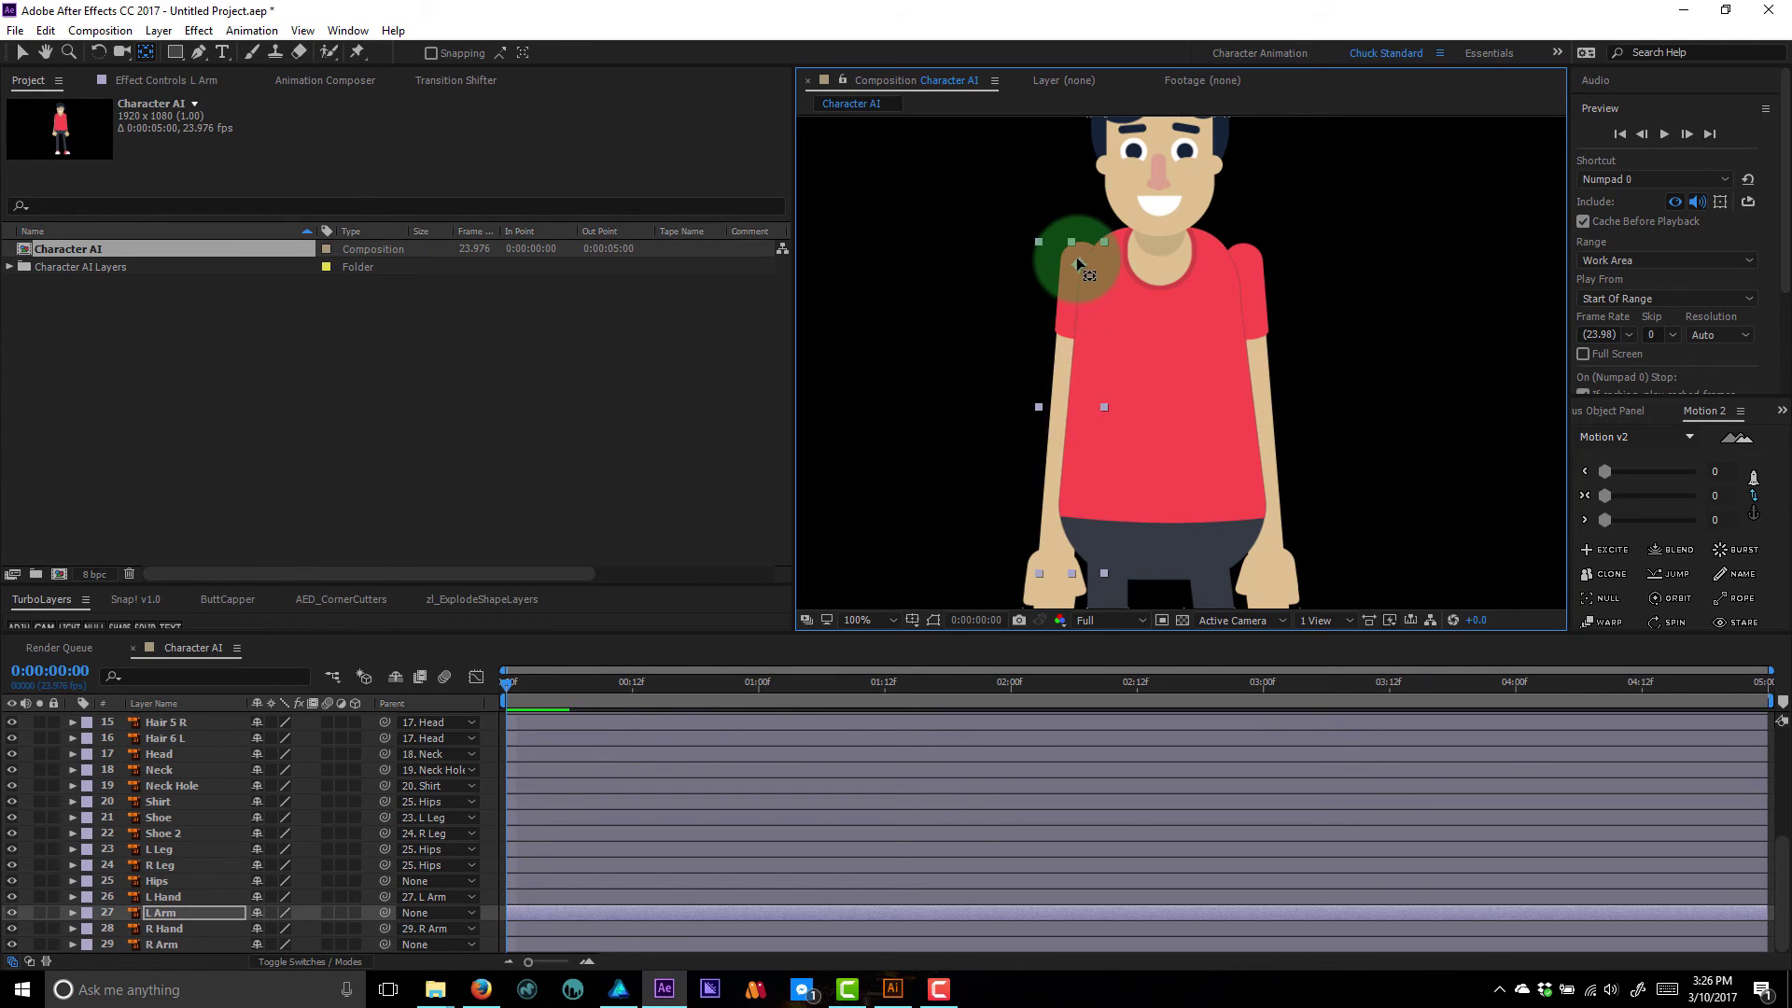
- Move the anchor points of Shoe 2 and Shoe up to the ankles where the shoes meet the legs
{"action": "scroll", "coordinate": [1135, 299], "scroll_direction": "down", "scroll_amount": 1}
{"action": "left_click_drag", "start_coordinate": [1150, 448], "coordinate": [1092, 240]}
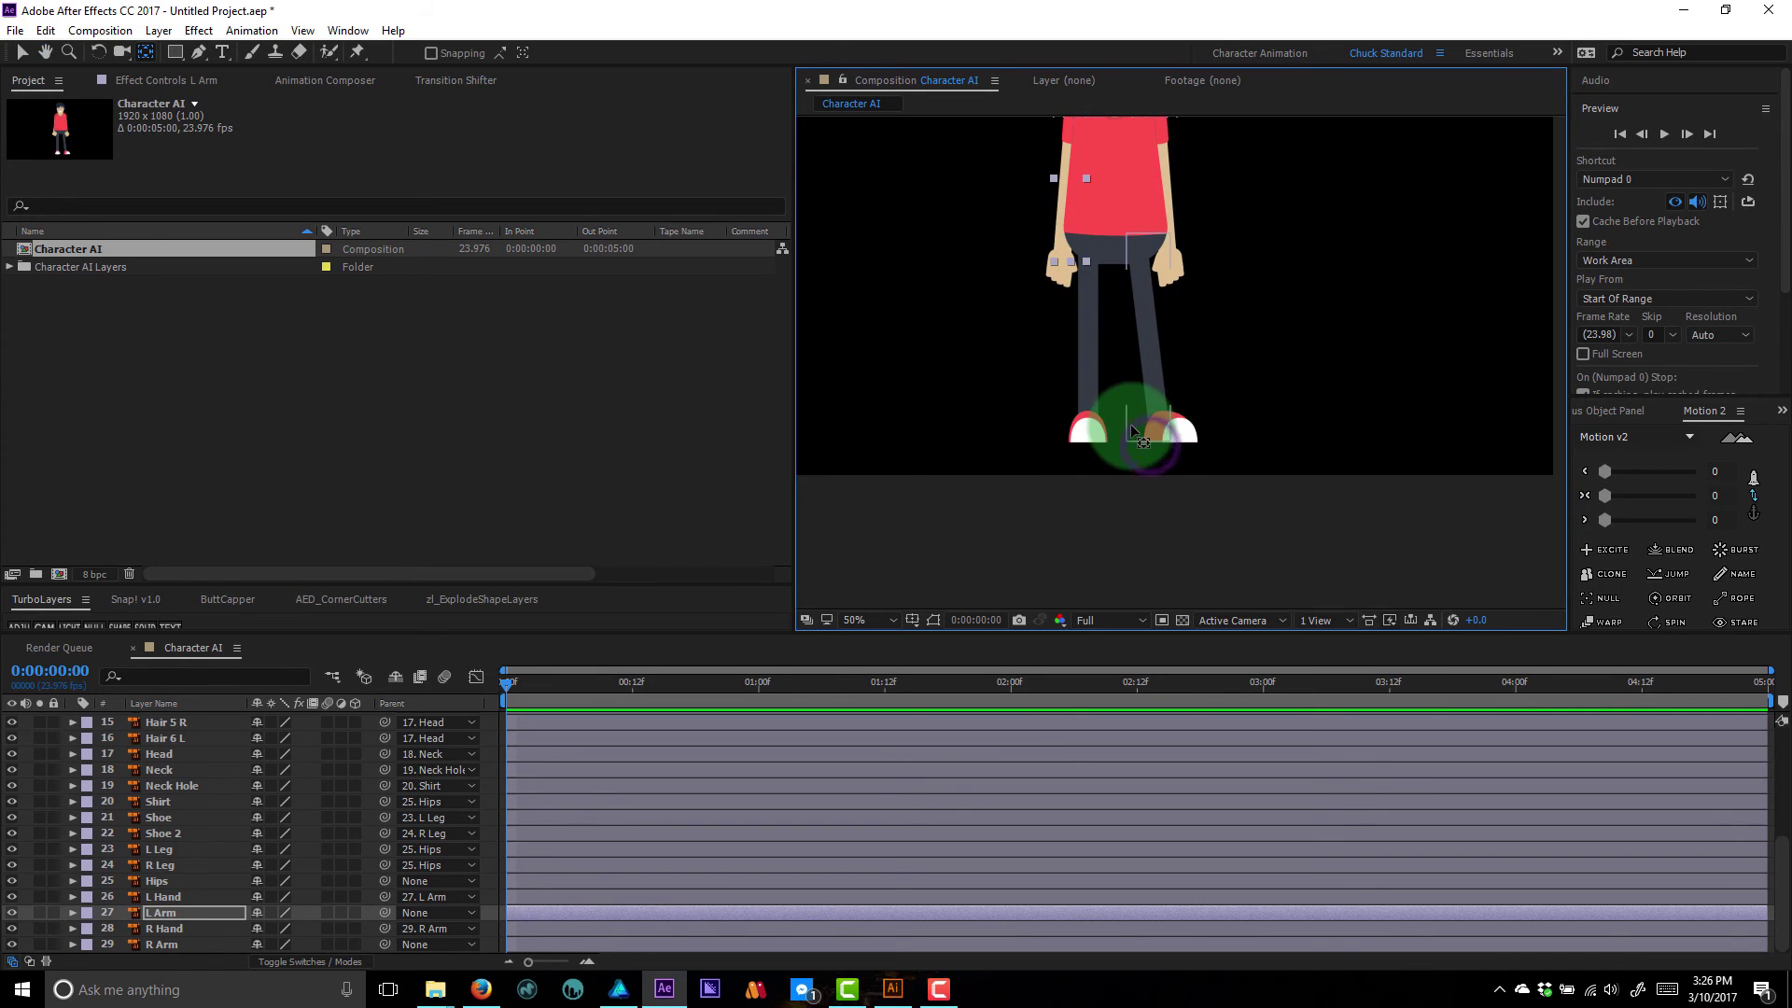
{"action": "scroll", "coordinate": [1129, 424], "scroll_direction": "up", "scroll_amount": 1}
{"action": "key", "text": "space"}
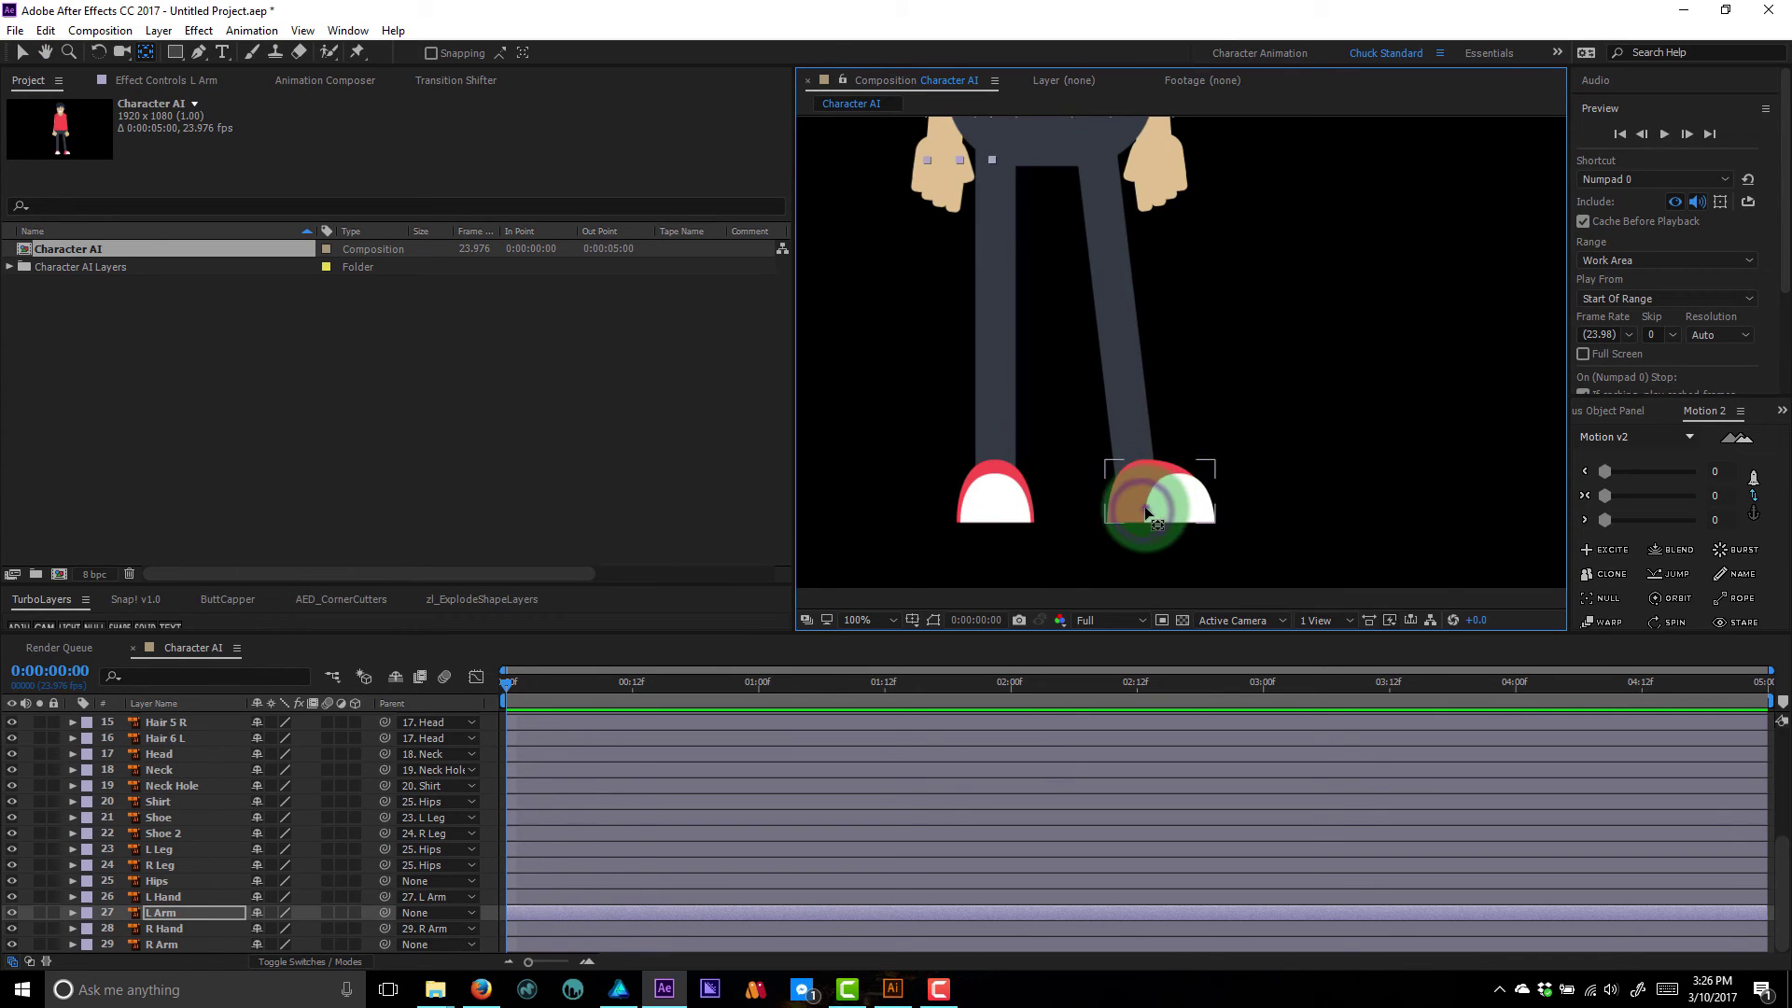
{"action": "left_click", "coordinate": [1147, 514]}
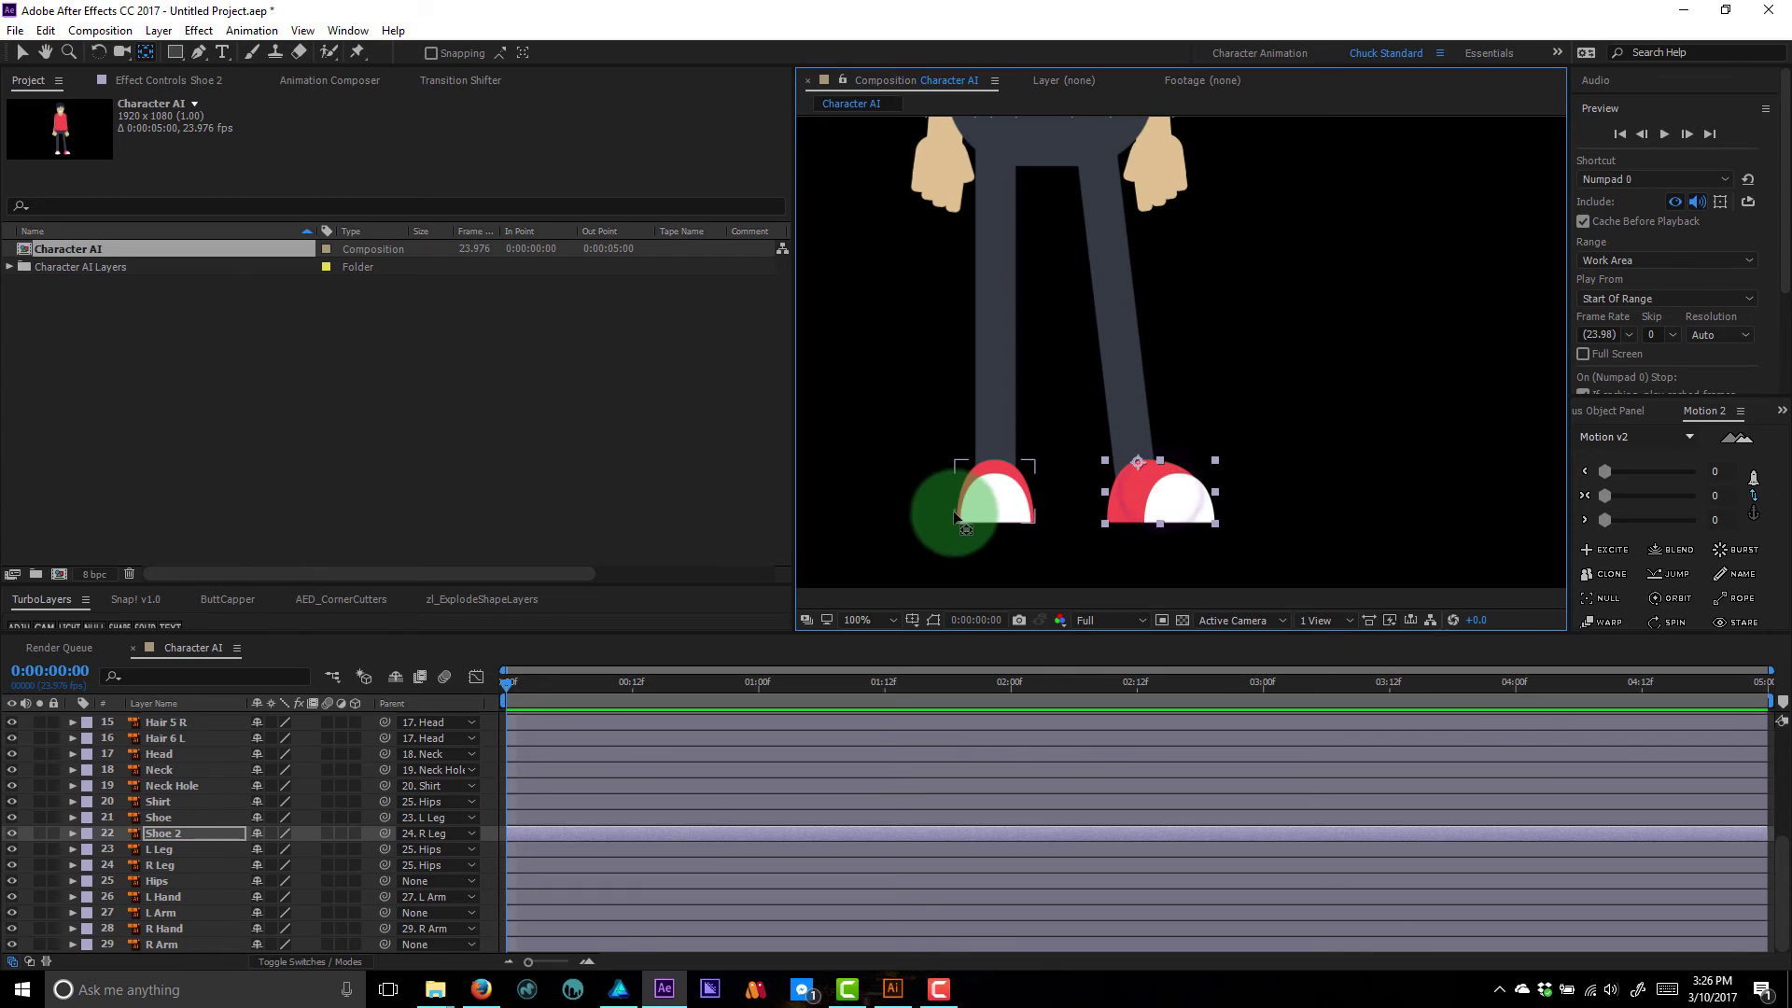
{"action": "left_click", "coordinate": [985, 507]}
{"action": "left_click_drag", "start_coordinate": [994, 496], "coordinate": [995, 469]}
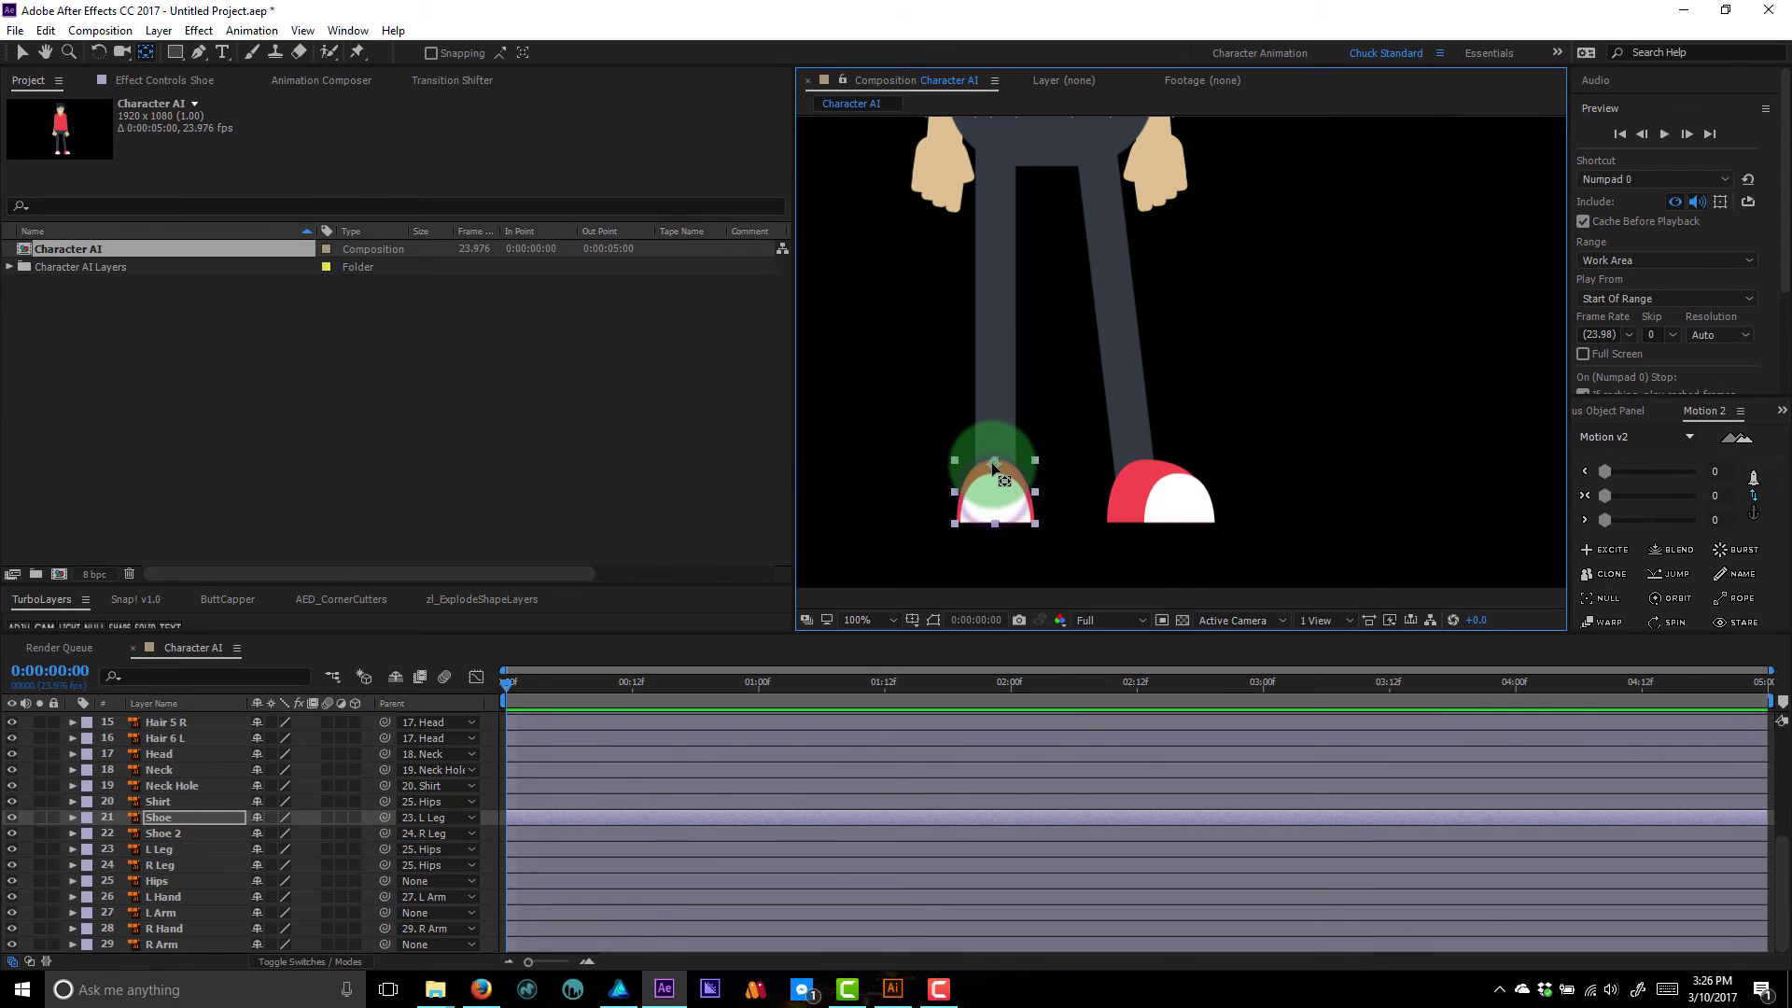
- Apply the favorite preset Overshoot Scale From Anchor Point 1 from Animation Composer to the Hips layer as an in transition
{"action": "scroll", "coordinate": [1058, 310], "scroll_direction": "down", "scroll_amount": 1}
{"action": "scroll", "coordinate": [1059, 308], "scroll_direction": "down", "scroll_amount": 1}
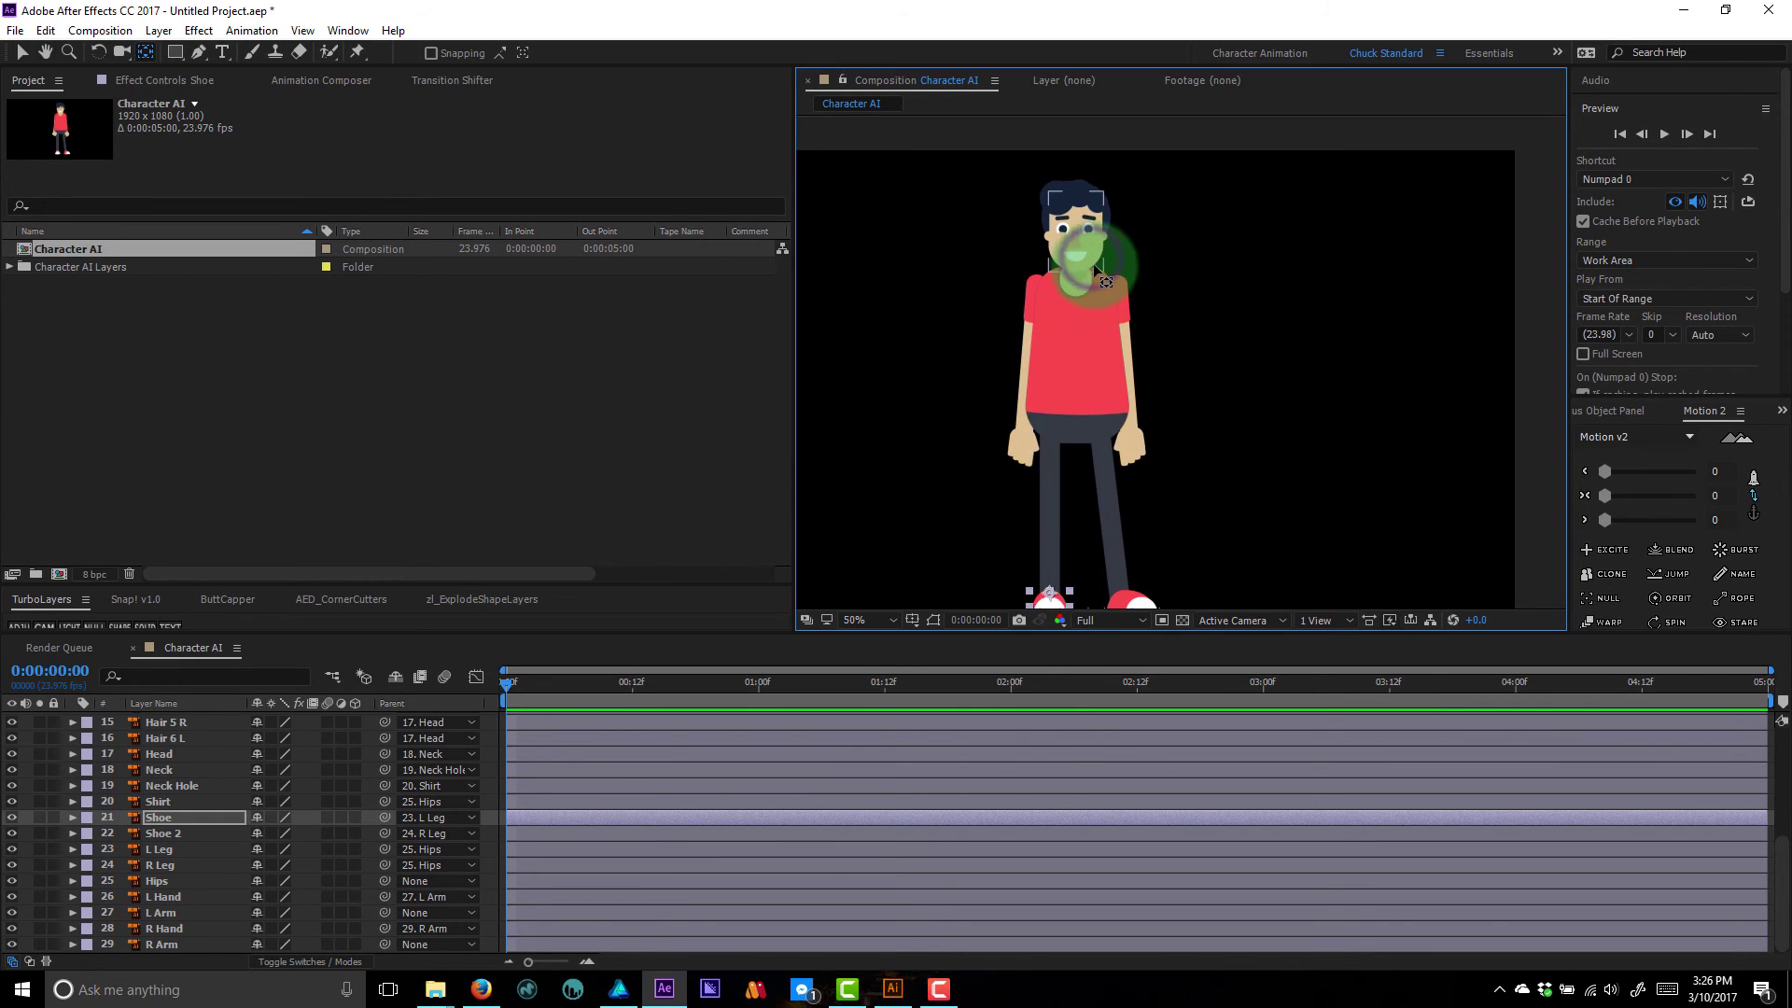
{"action": "scroll", "coordinate": [1094, 263], "scroll_direction": "up", "scroll_amount": 2}
{"action": "key", "text": "space"}
{"action": "left_click_drag", "start_coordinate": [1000, 173], "coordinate": [1044, 344]}
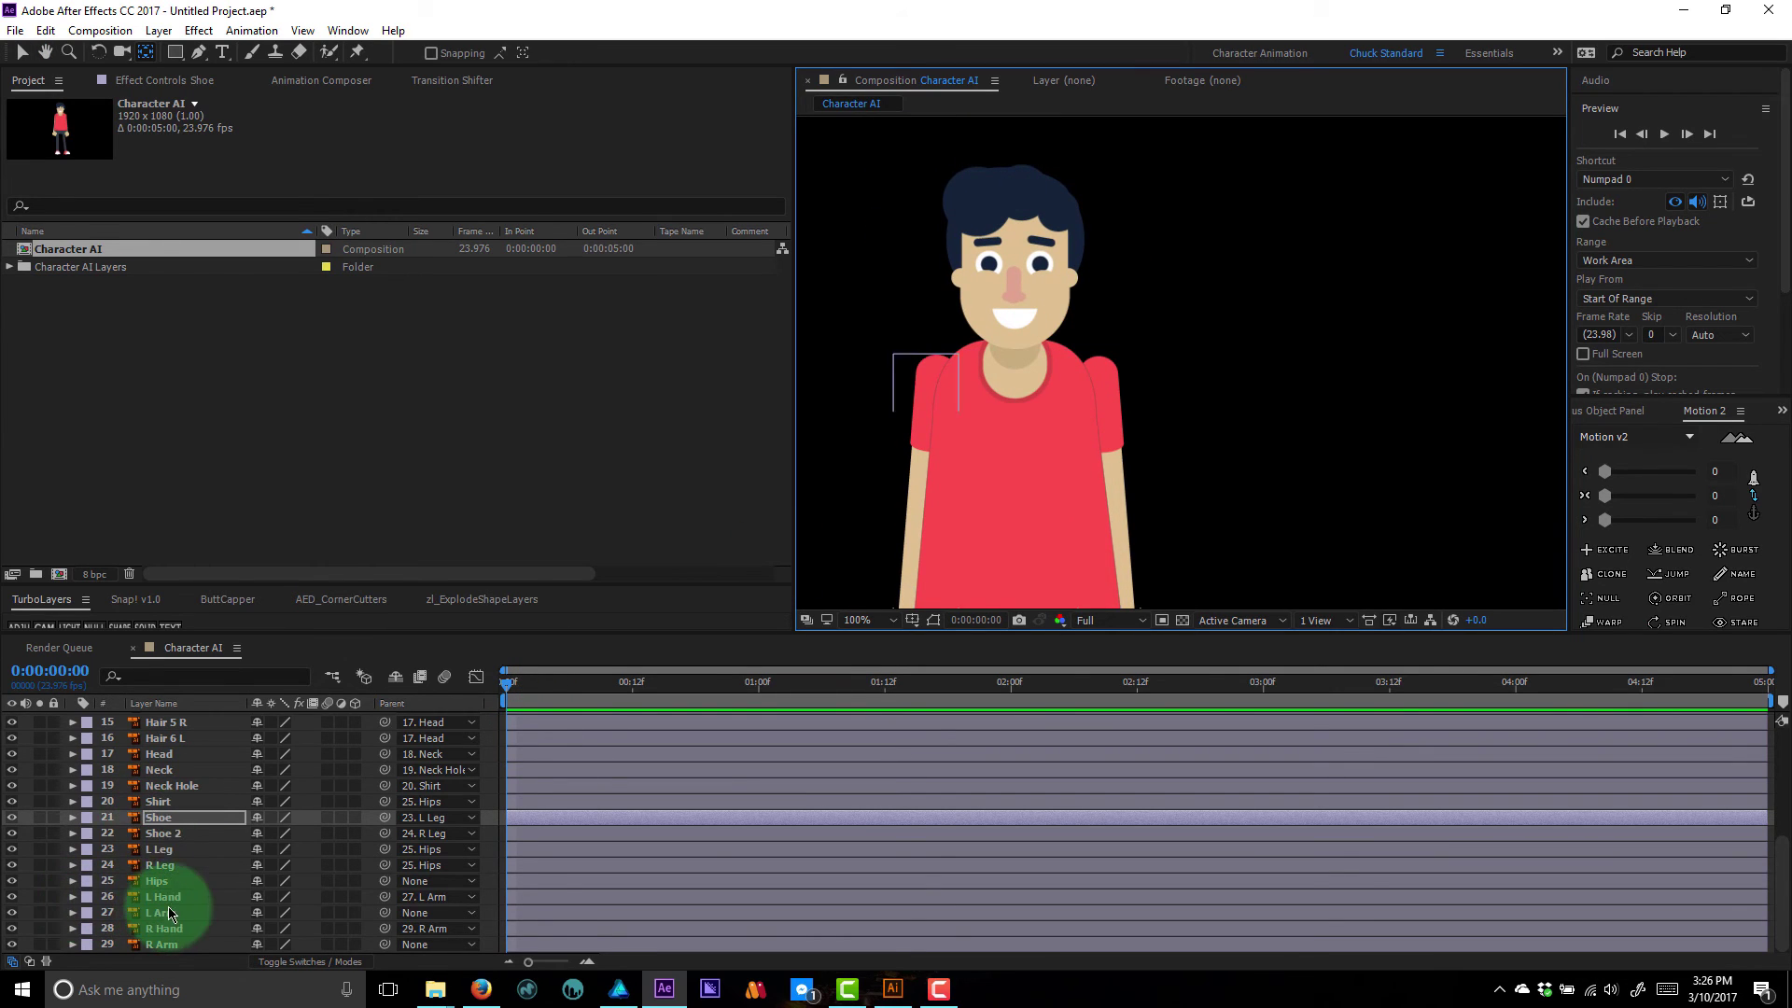
{"action": "left_click", "coordinate": [160, 881]}
{"action": "left_click", "coordinate": [297, 82]}
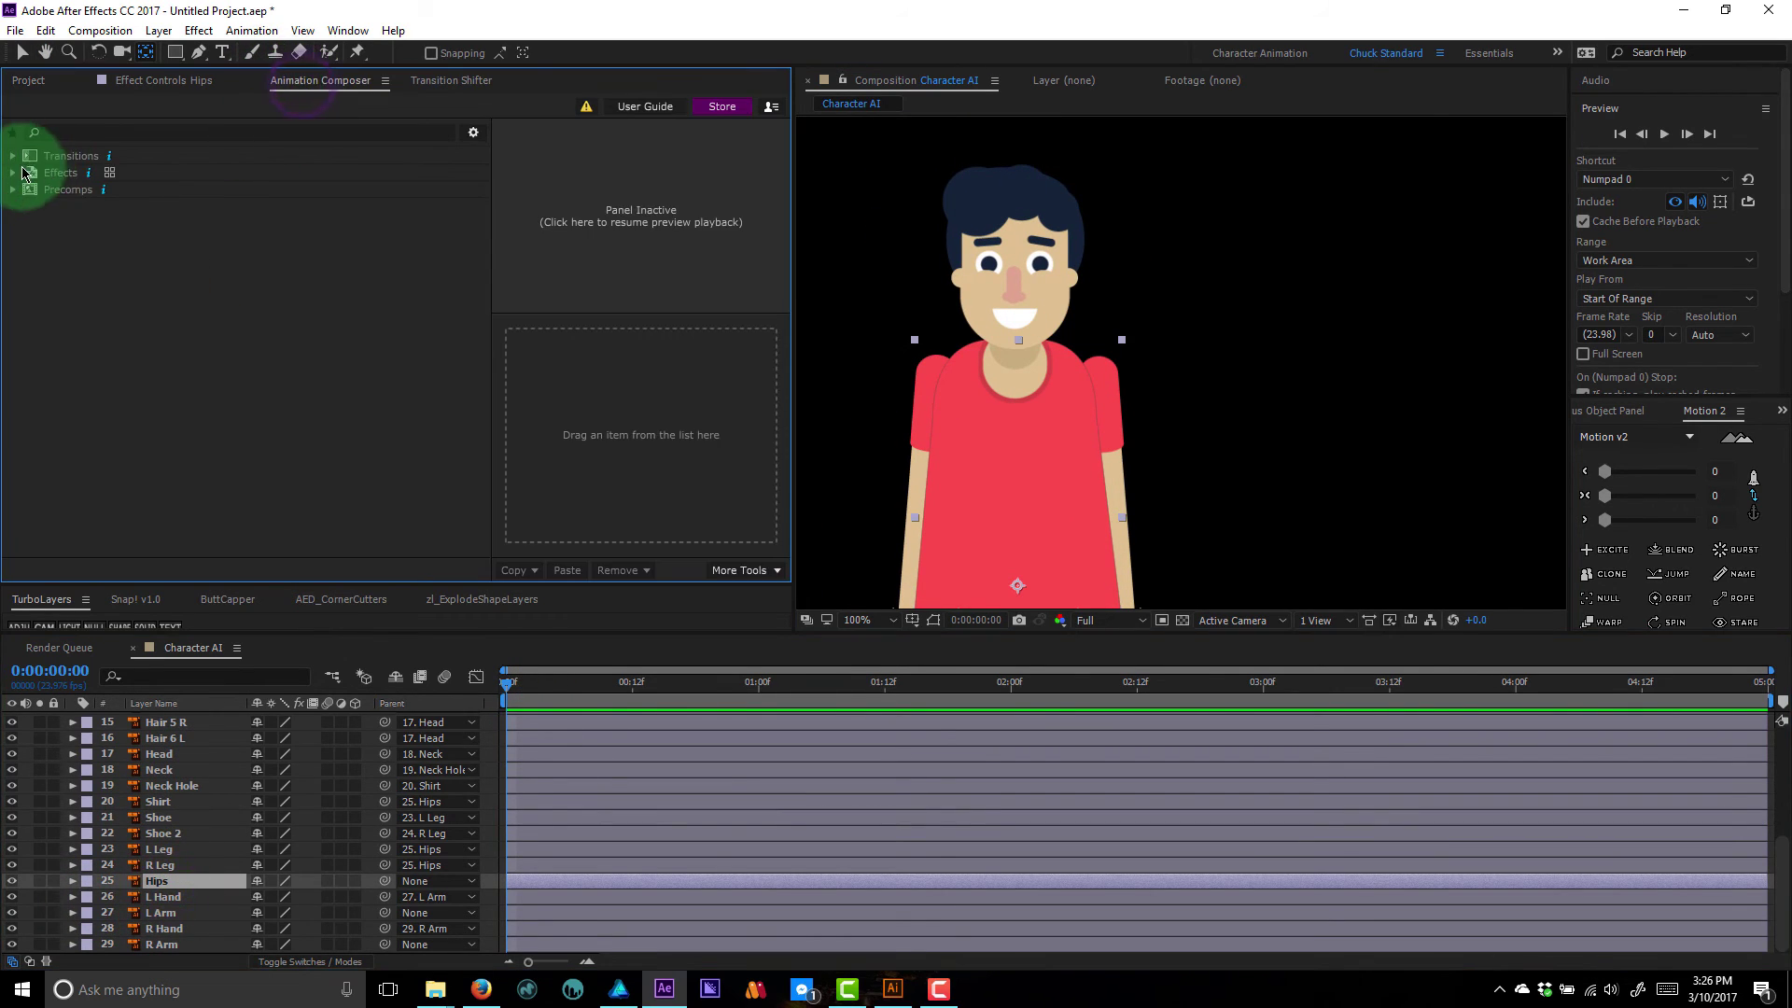
{"action": "left_click", "coordinate": [14, 137]}
{"action": "scroll", "coordinate": [388, 308], "scroll_direction": "down", "scroll_amount": 5}
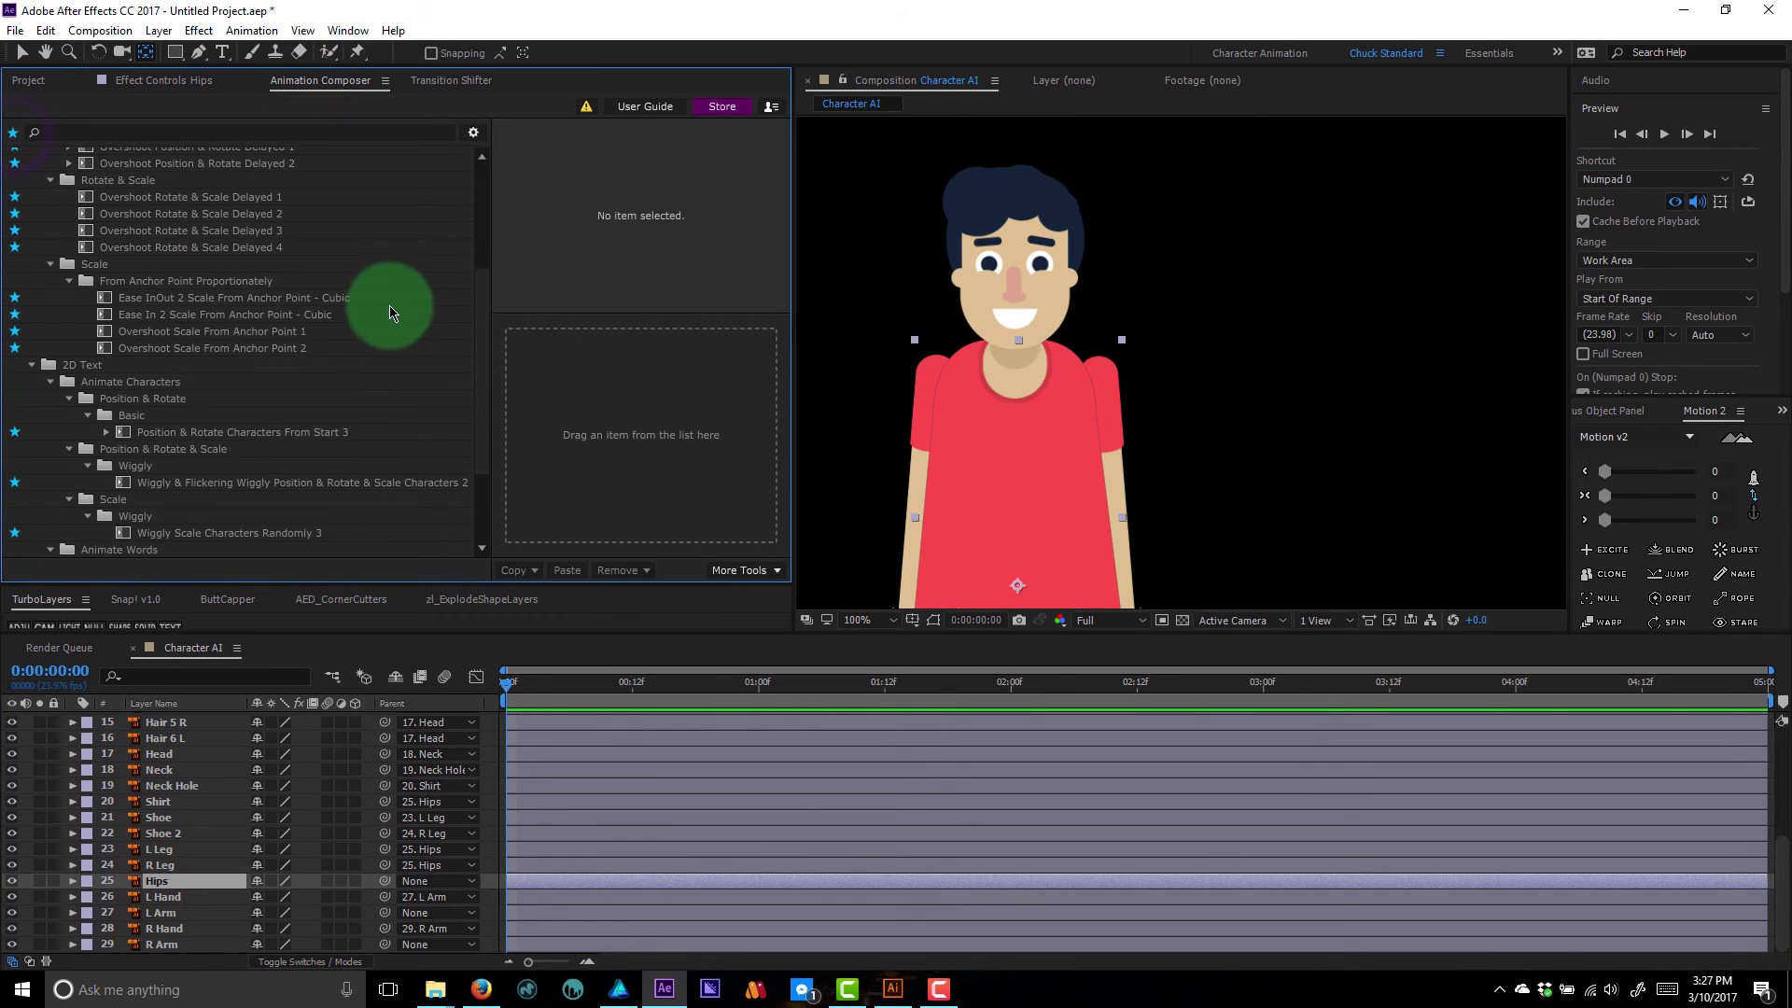
{"action": "left_click", "coordinate": [227, 333]}
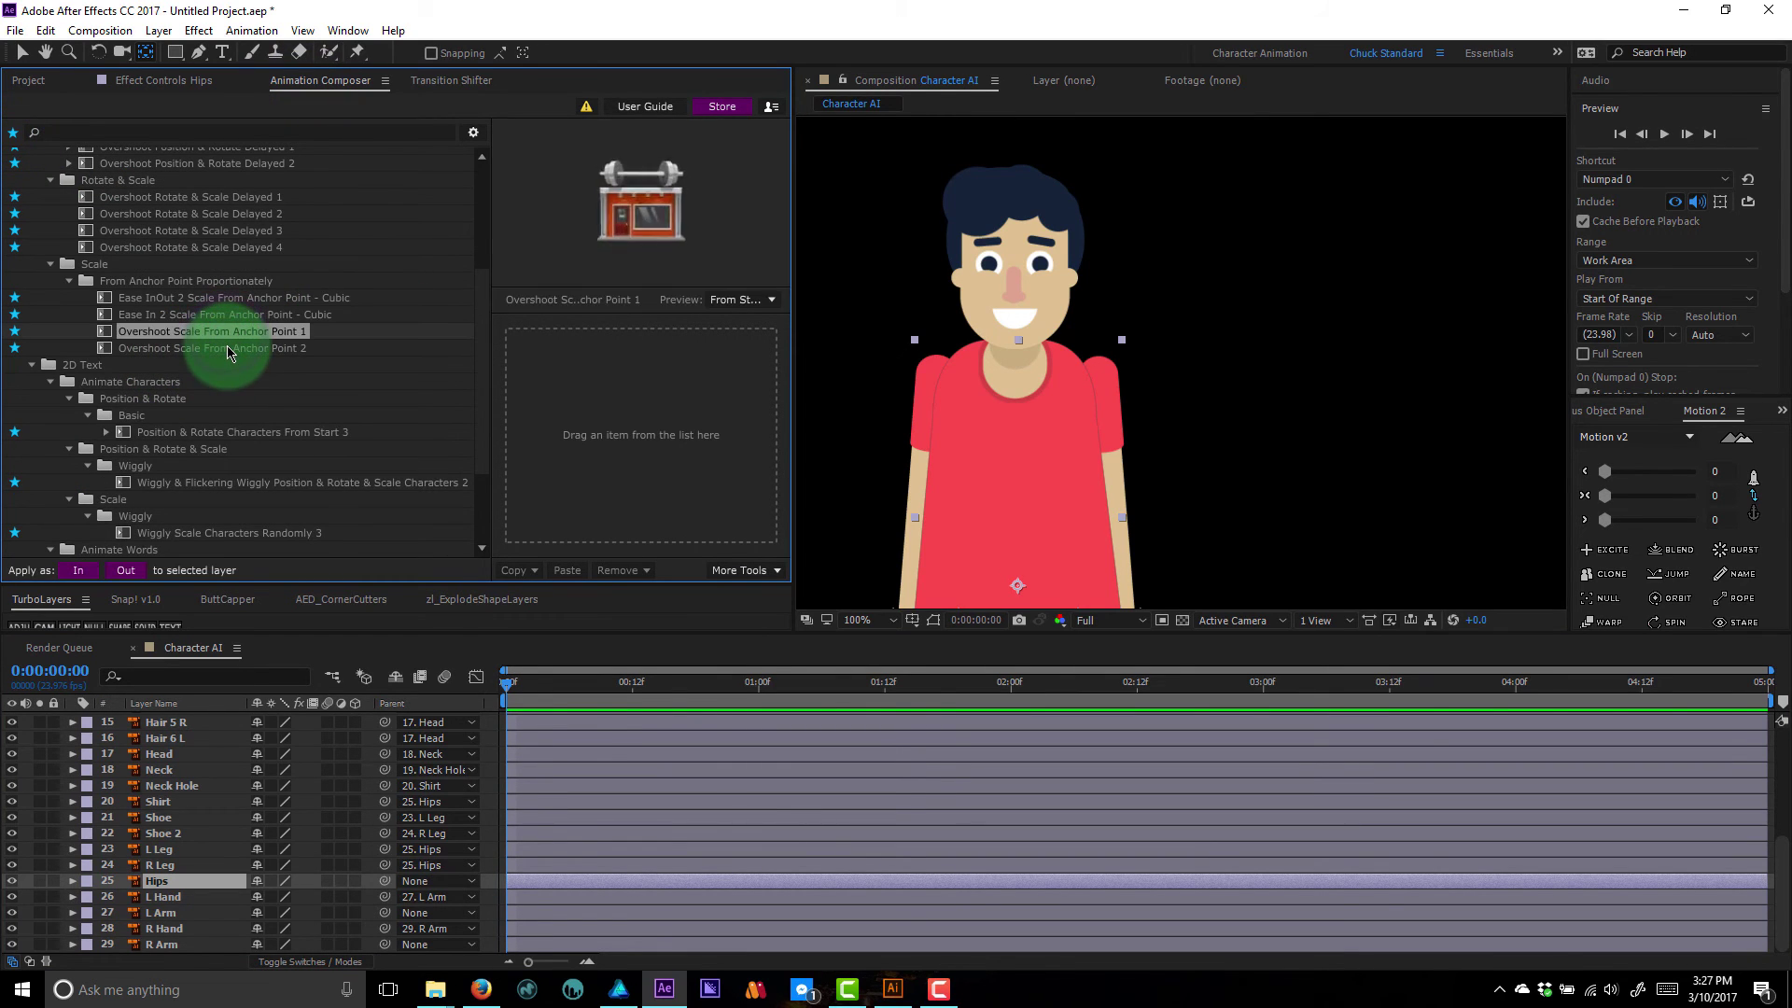
{"action": "left_click", "coordinate": [227, 348]}
{"action": "left_click_drag", "start_coordinate": [262, 348], "coordinate": [558, 426]}
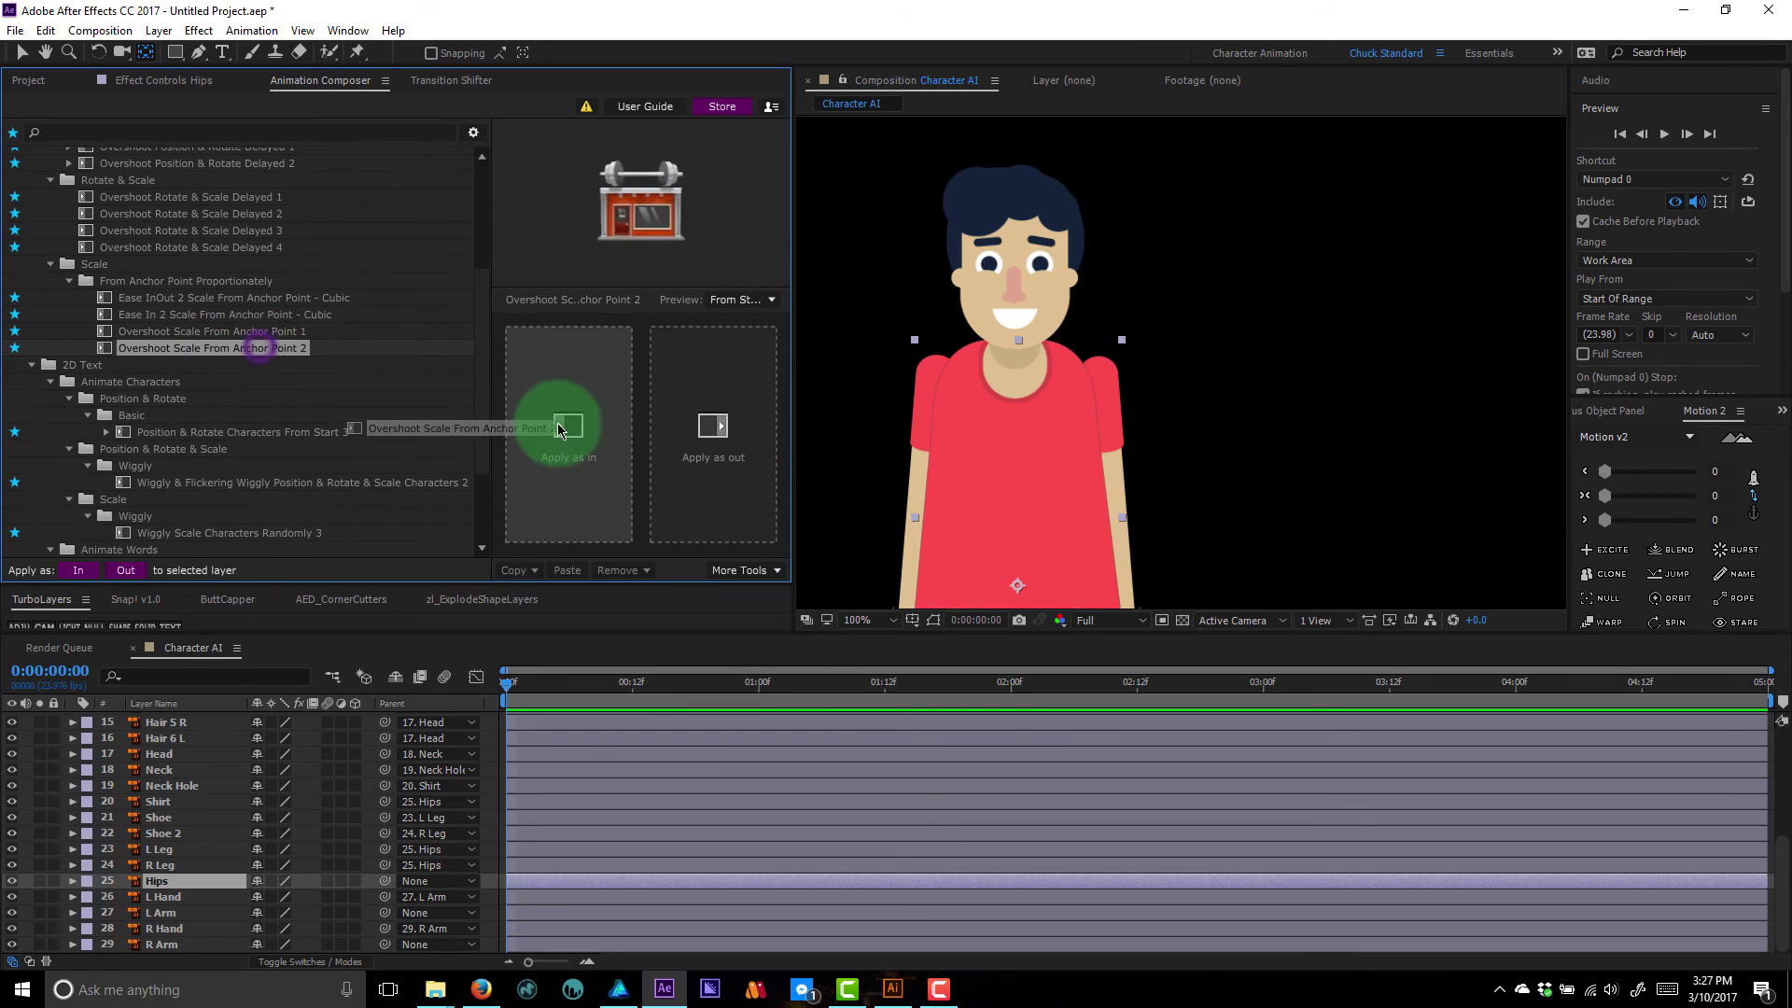
{"action": "mouse_move", "coordinate": [272, 332]}
{"action": "left_mouse_down"}
{"action": "mouse_move", "coordinate": [512, 387]}
{"action": "mouse_move", "coordinate": [562, 434]}
{"action": "mouse_move", "coordinate": [581, 426]}
{"action": "left_mouse_up"}
{"action": "key", "text": "space"}
{"action": "left_click_drag", "start_coordinate": [1089, 476], "coordinate": [1125, 342]}
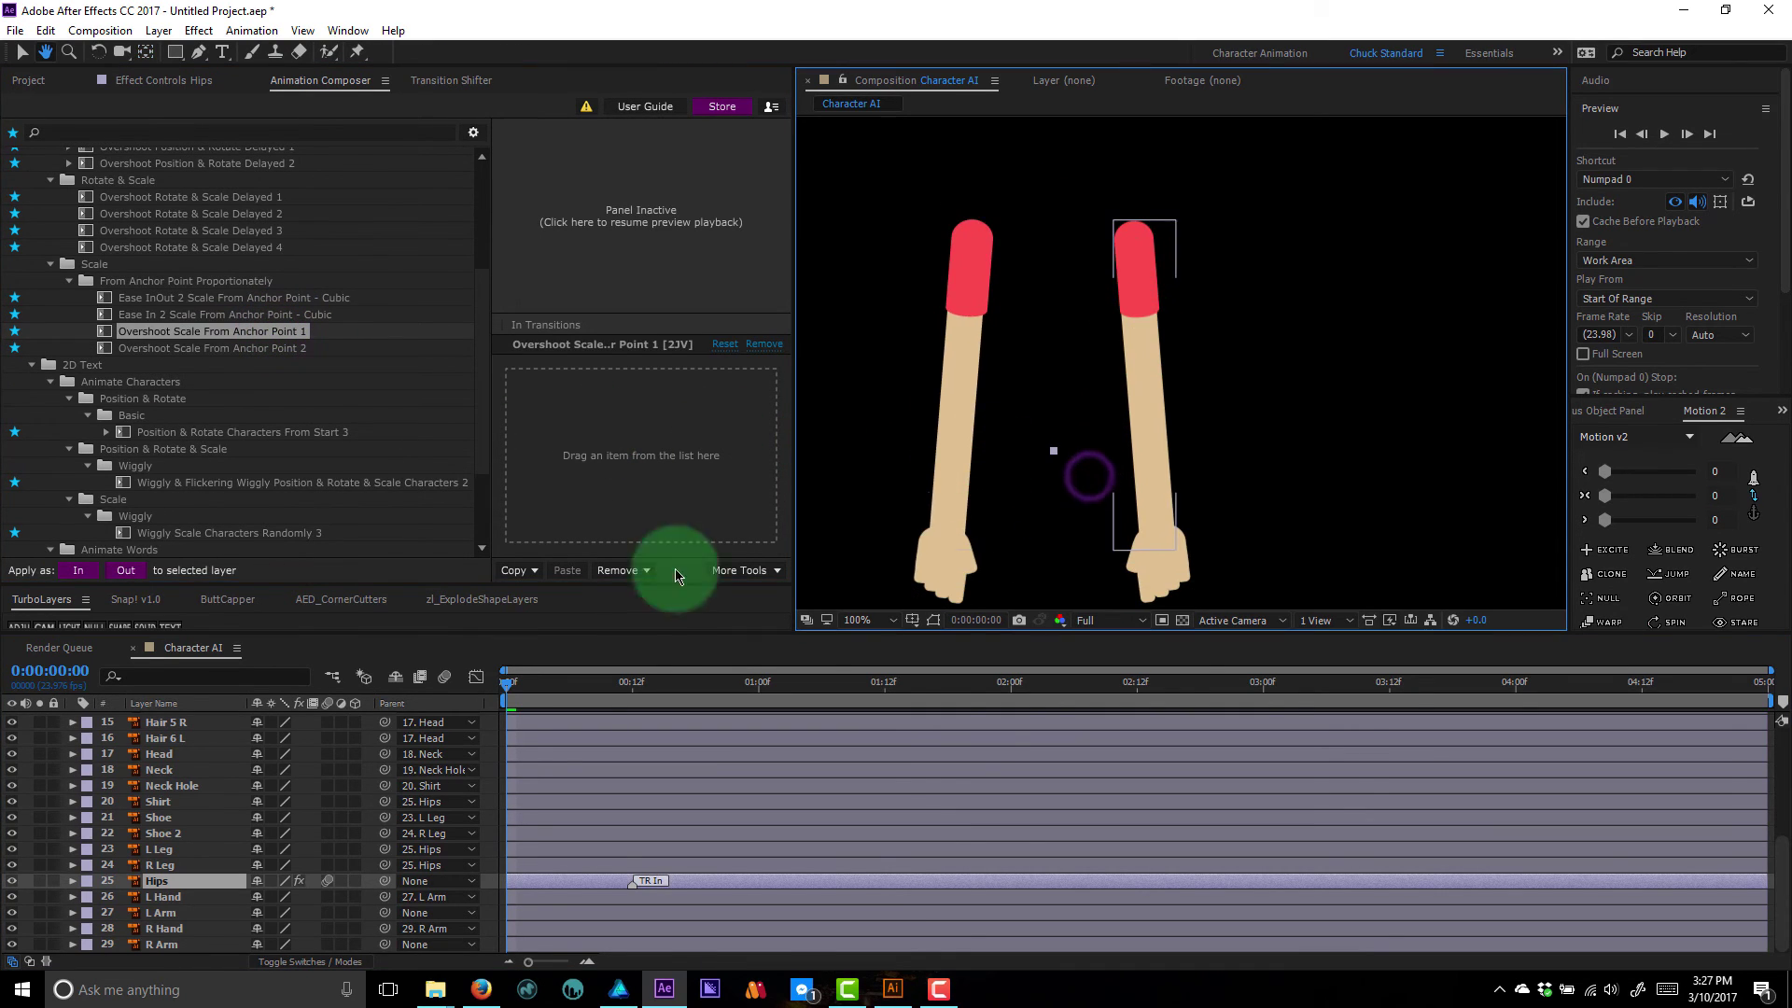
- Move the current time to 0:00:00:12 and parent the L Arm and R Arm layers to Shirt
{"action": "left_click", "coordinate": [548, 707]}
{"action": "left_click_drag", "start_coordinate": [510, 692], "coordinate": [632, 687]}
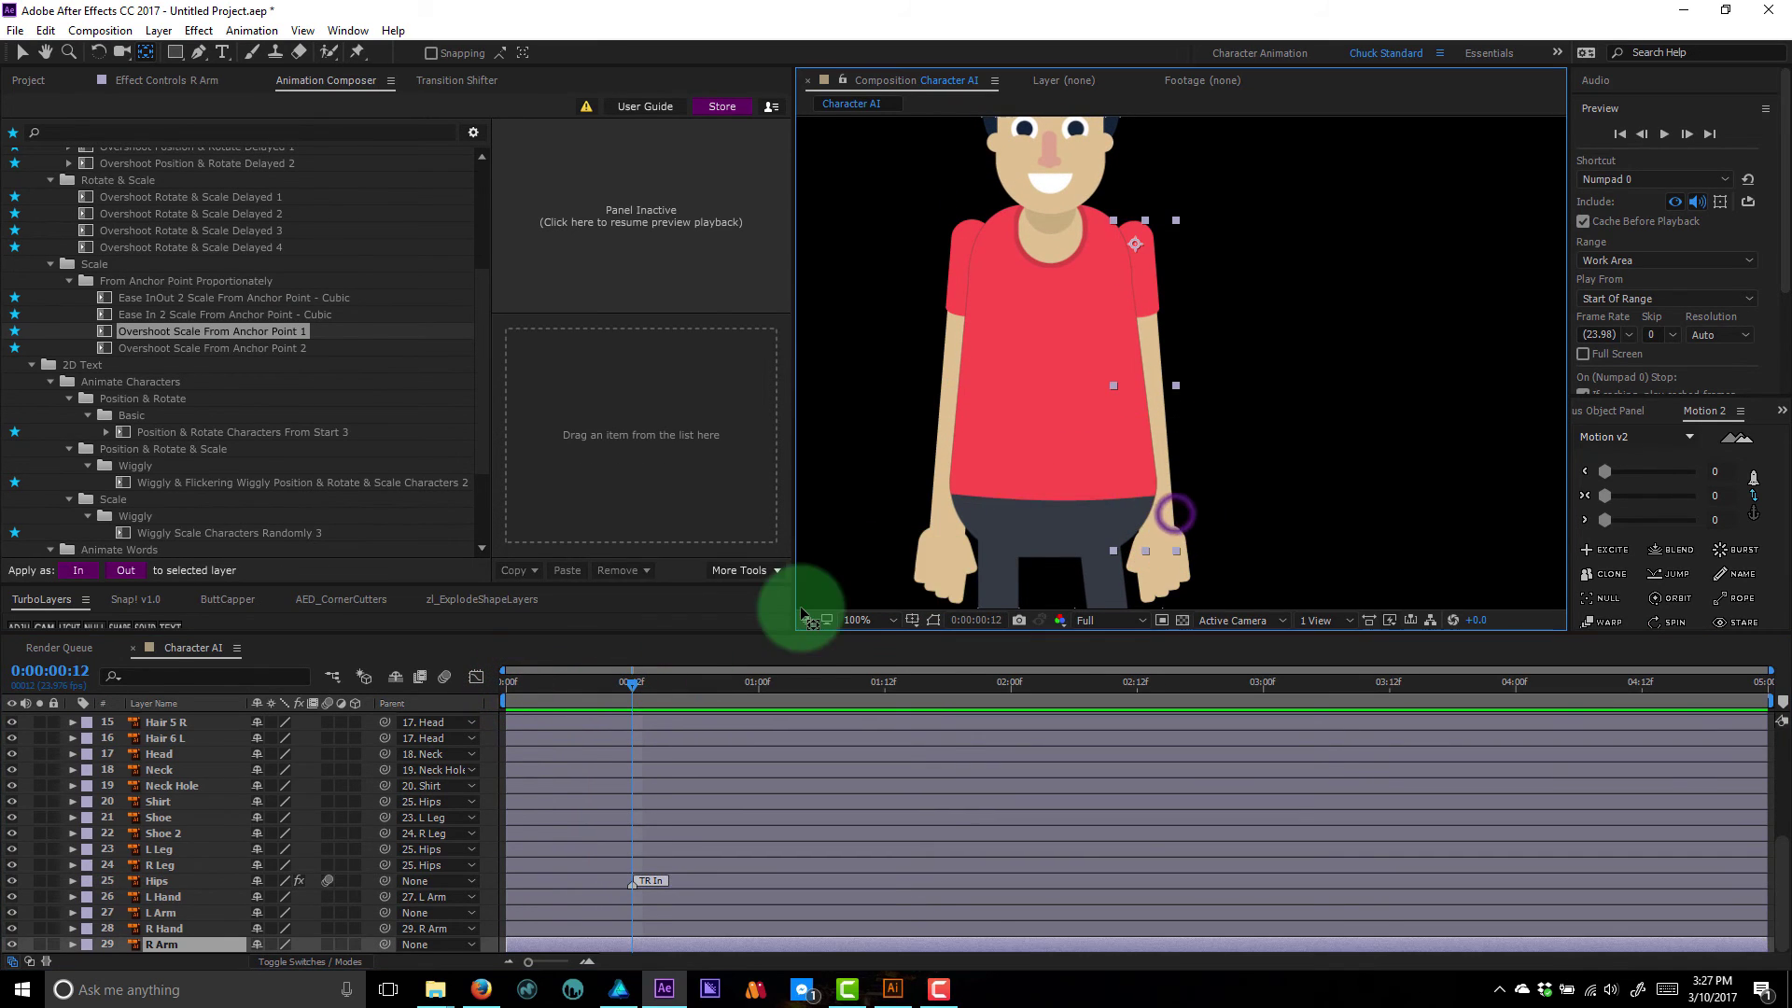
{"action": "left_click", "coordinate": [190, 945]}
{"action": "left_click", "coordinate": [180, 913], "text": "ctrl"}
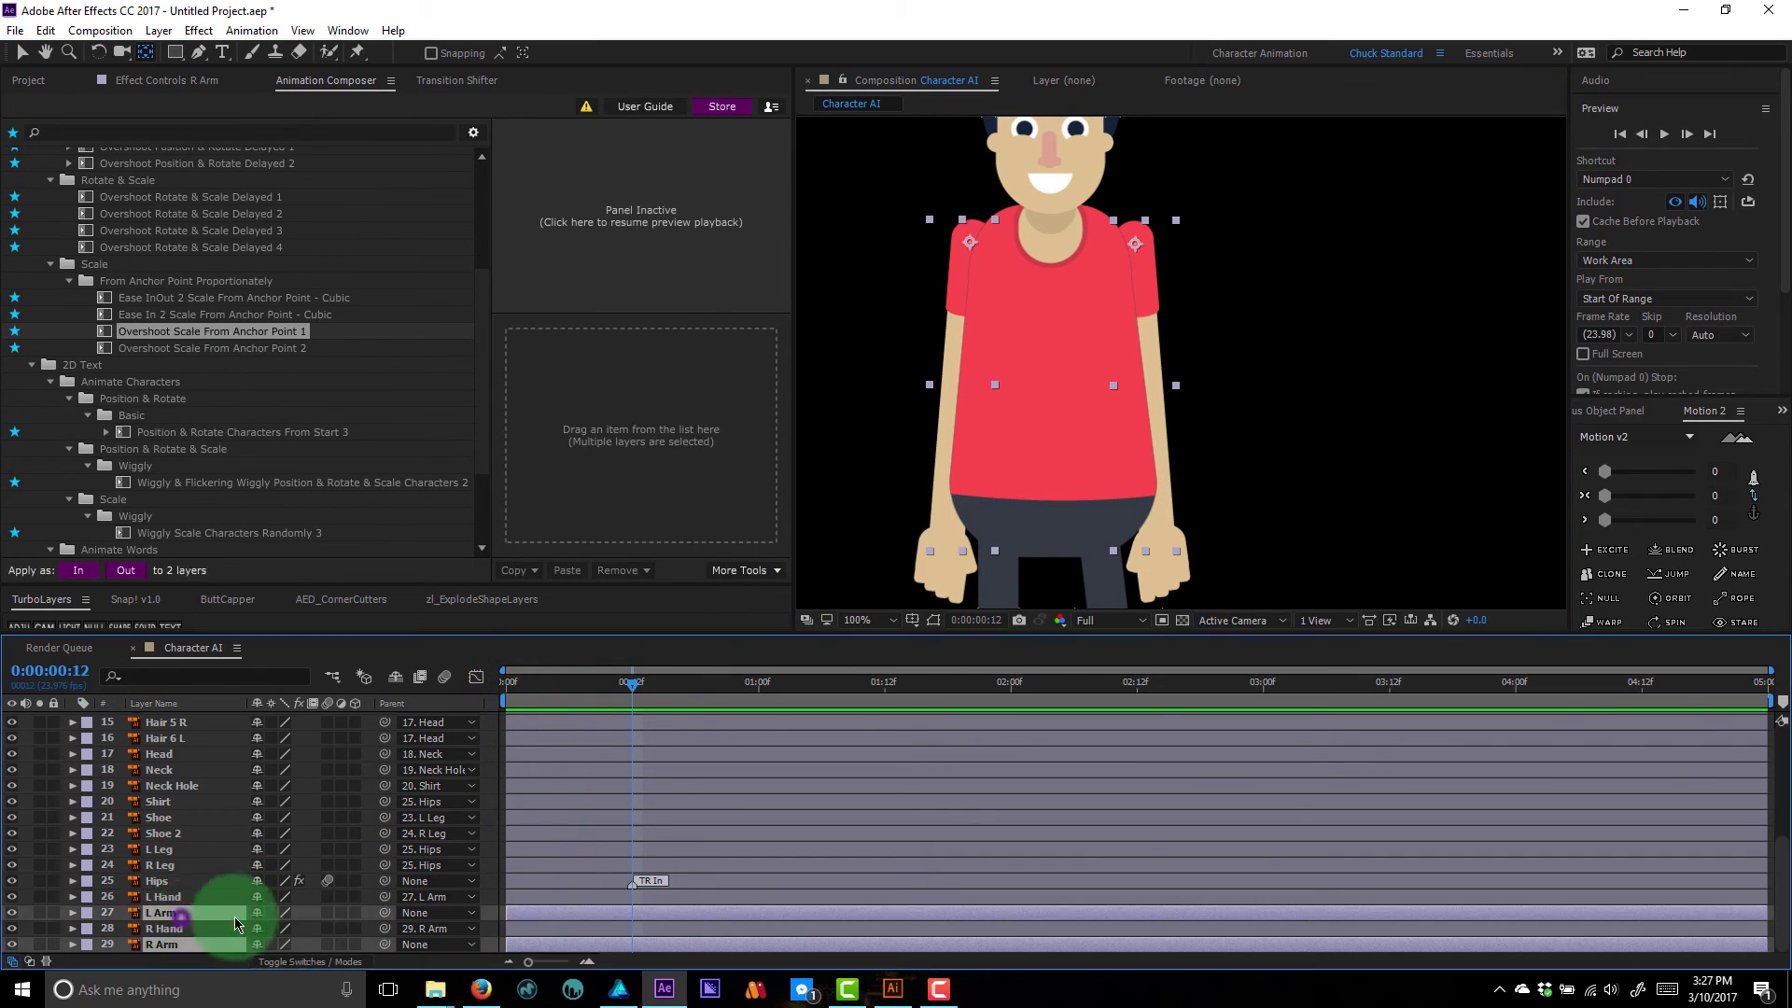
{"action": "left_click_drag", "start_coordinate": [384, 920], "coordinate": [191, 801]}
- Apply Overshoot Rotate & Scale Delayed 1 as an in transition to the L Leg and R Leg layers
{"action": "key", "text": "comma"}
{"action": "key", "text": "comma"}
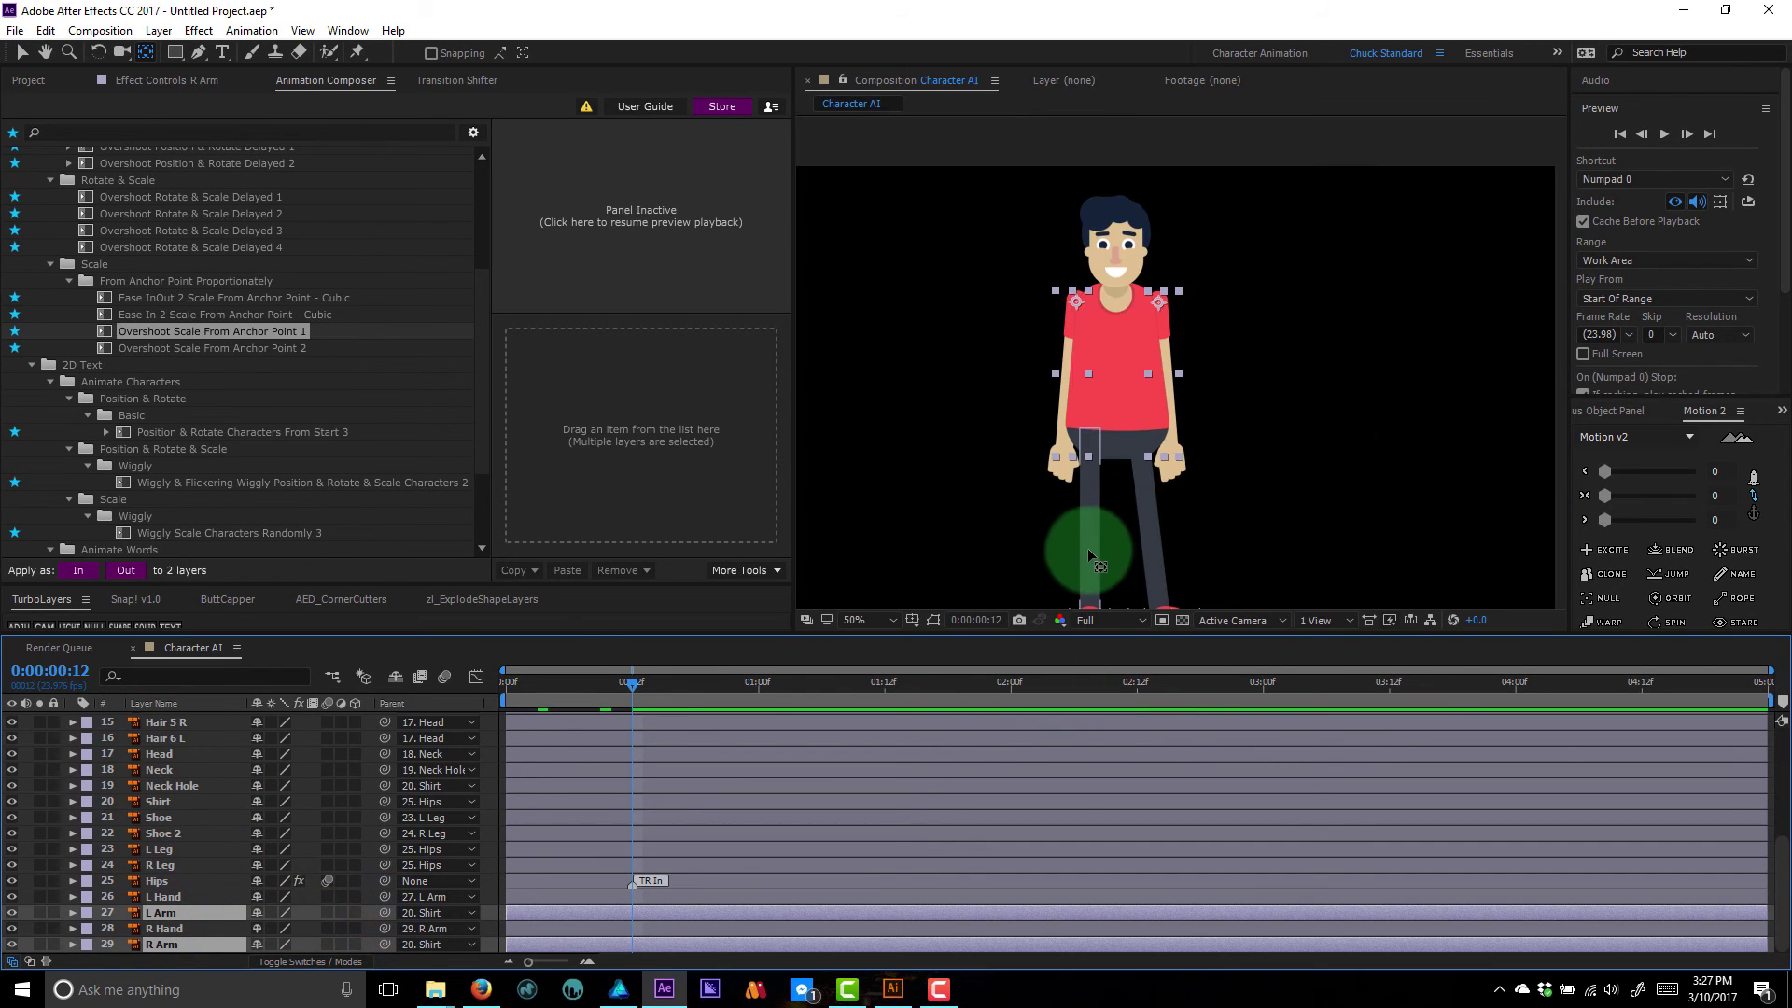
{"action": "left_click", "coordinate": [1089, 547]}
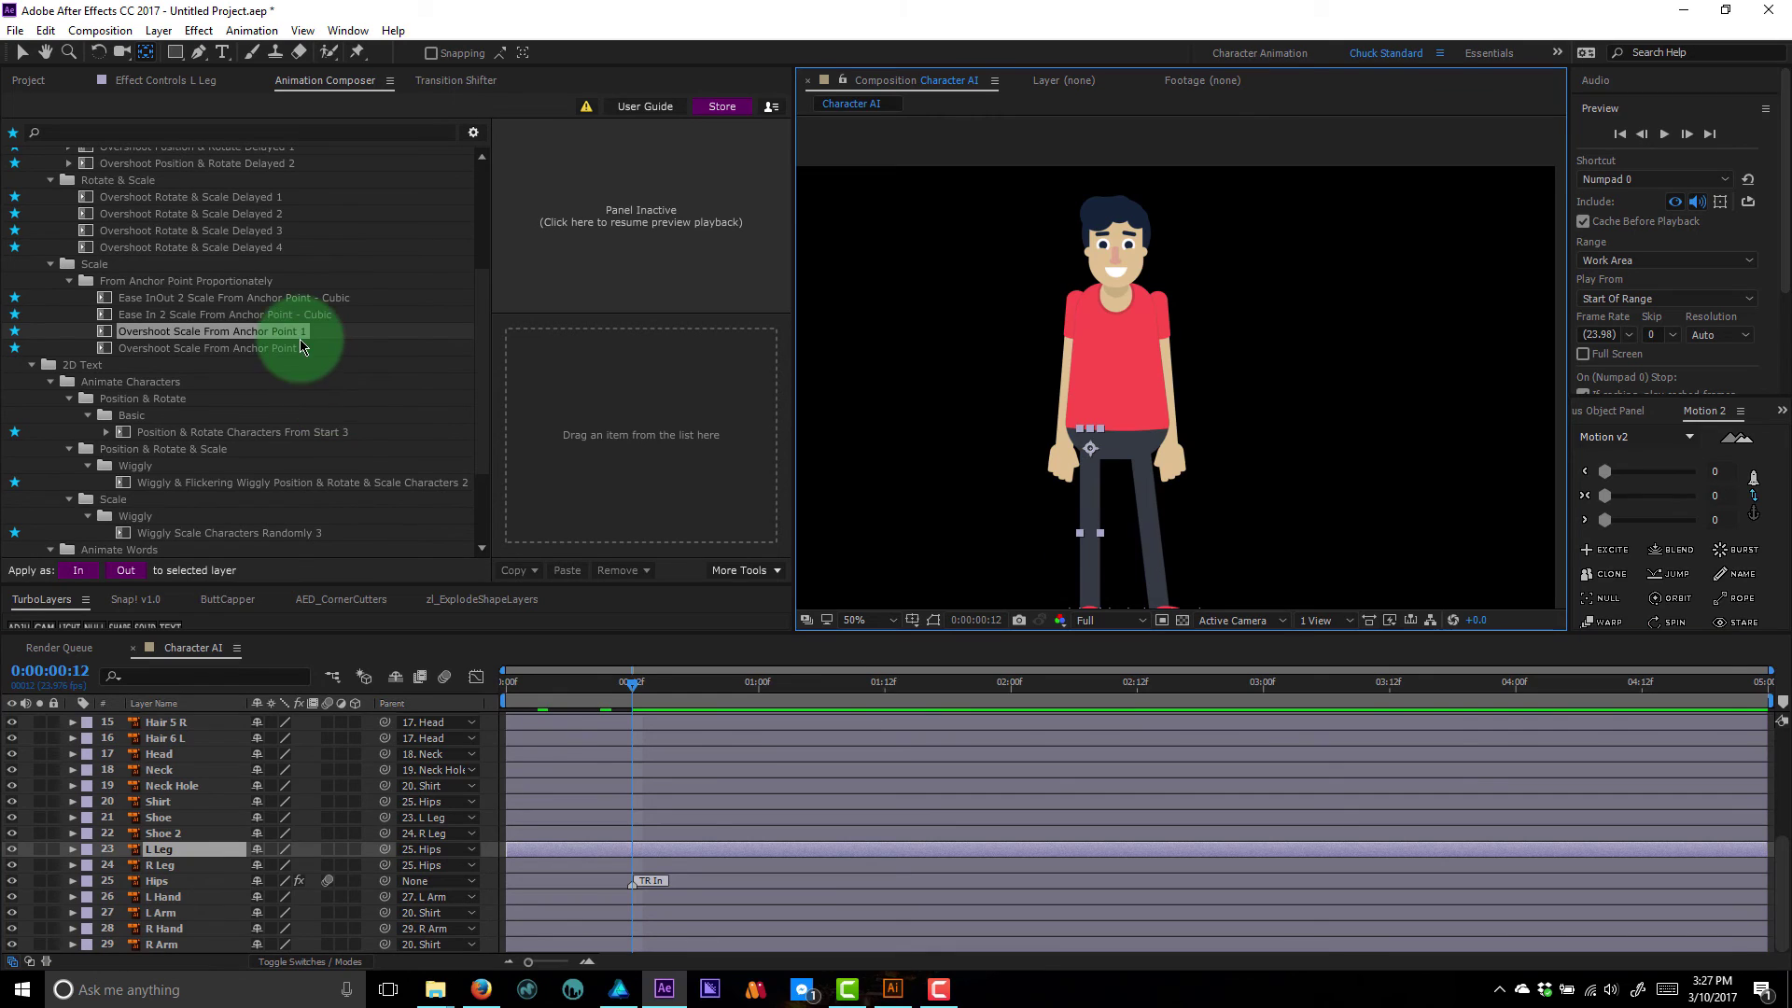
{"action": "left_click", "coordinate": [256, 199]}
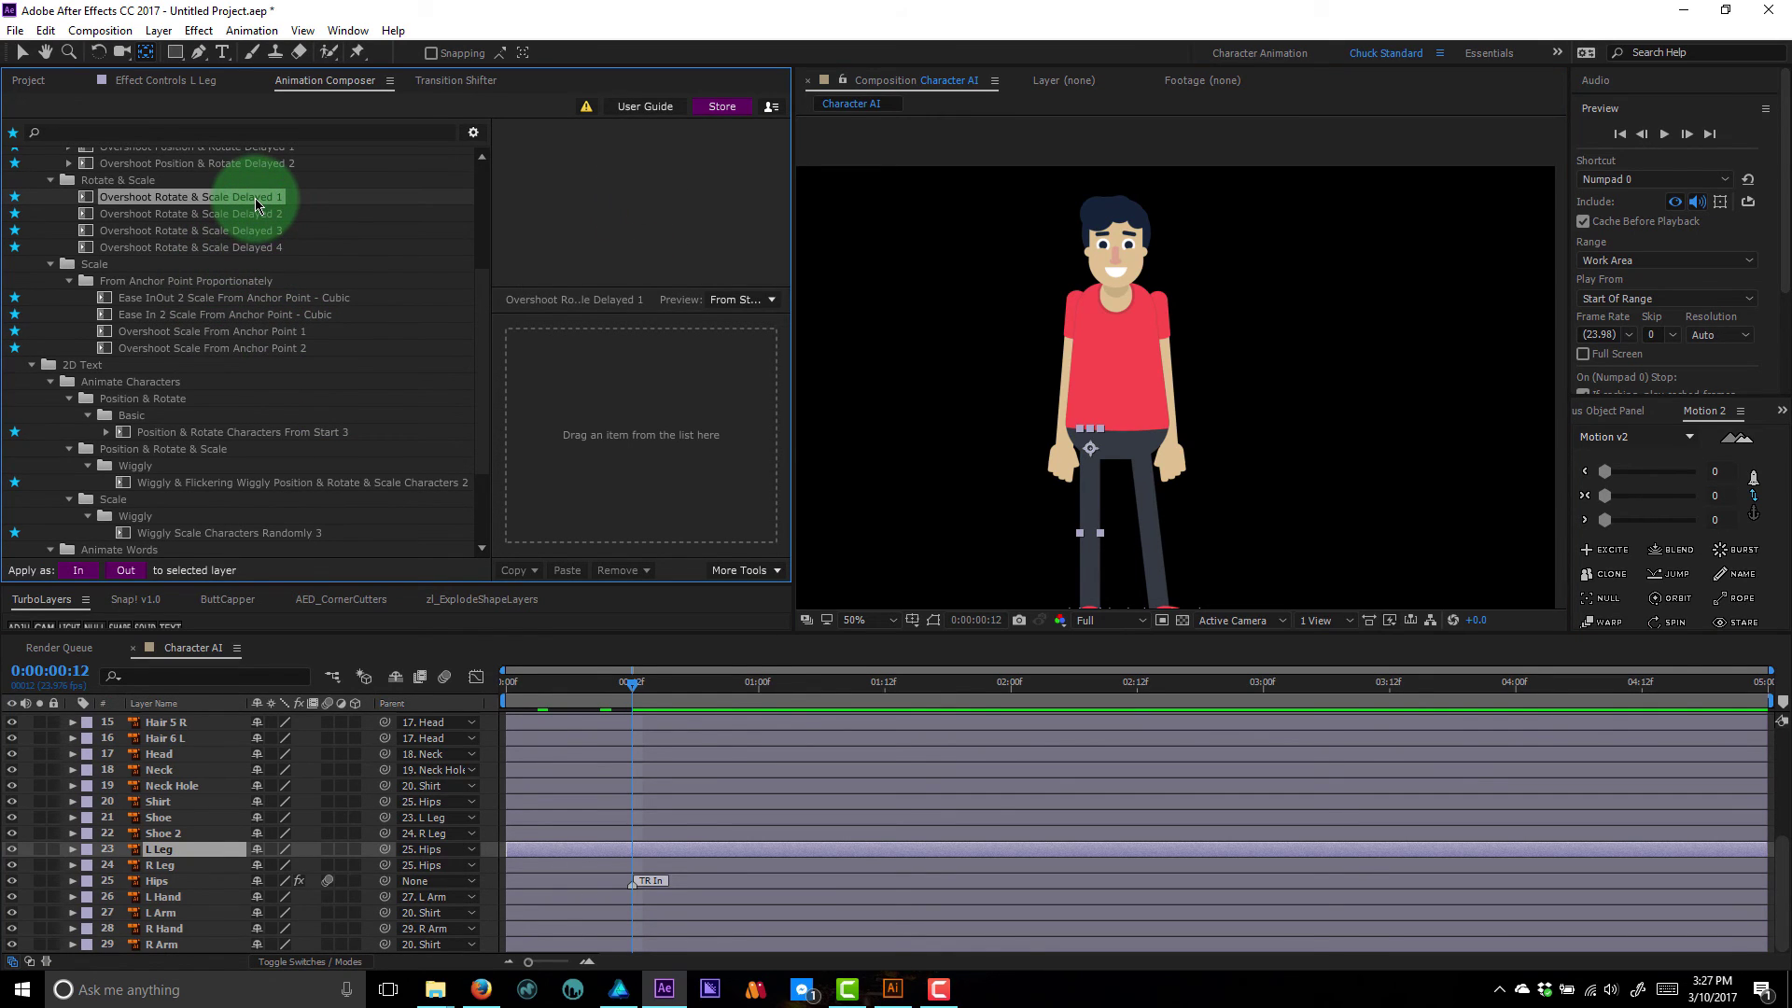
{"action": "left_click", "coordinate": [193, 866], "text": "ctrl"}
{"action": "left_click_drag", "start_coordinate": [227, 200], "coordinate": [583, 406]}
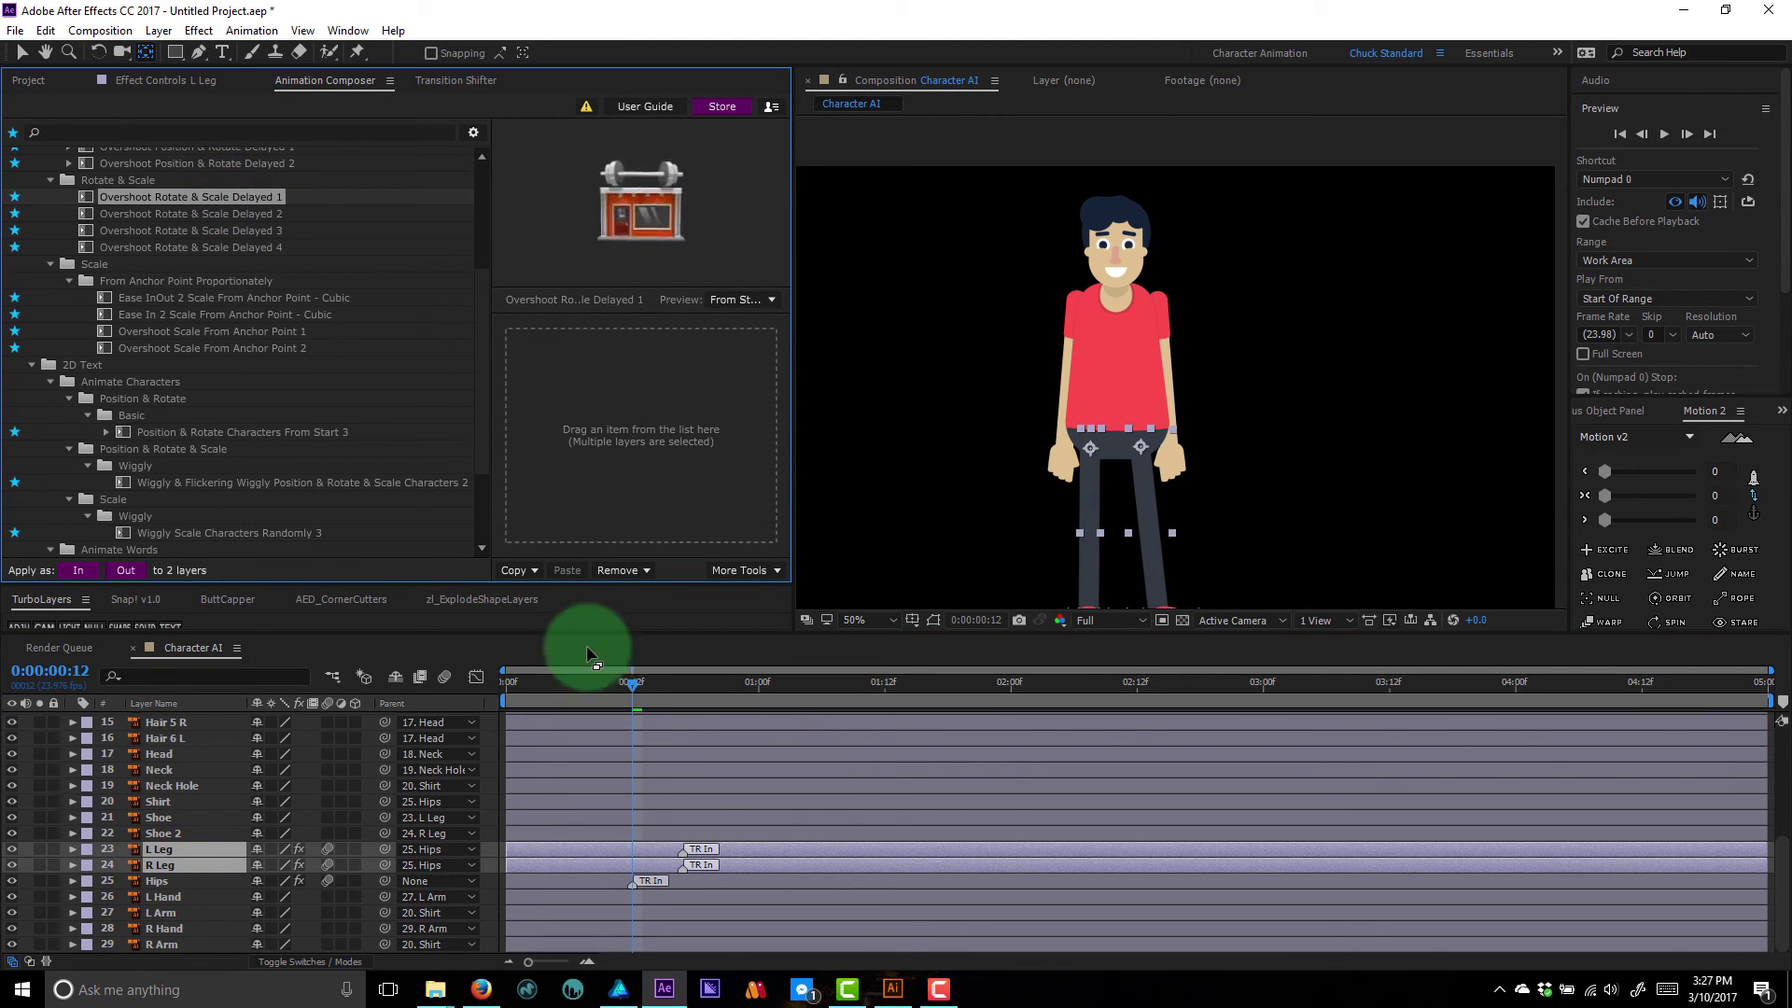
- Apply Overshoot Rotate & Scale Delayed 1 as an in transition to the L Arm and R Arm layers
{"action": "mouse_move", "coordinate": [637, 686]}
{"action": "left_mouse_down"}
{"action": "mouse_move", "coordinate": [529, 696]}
{"action": "mouse_move", "coordinate": [642, 688]}
{"action": "left_mouse_up"}
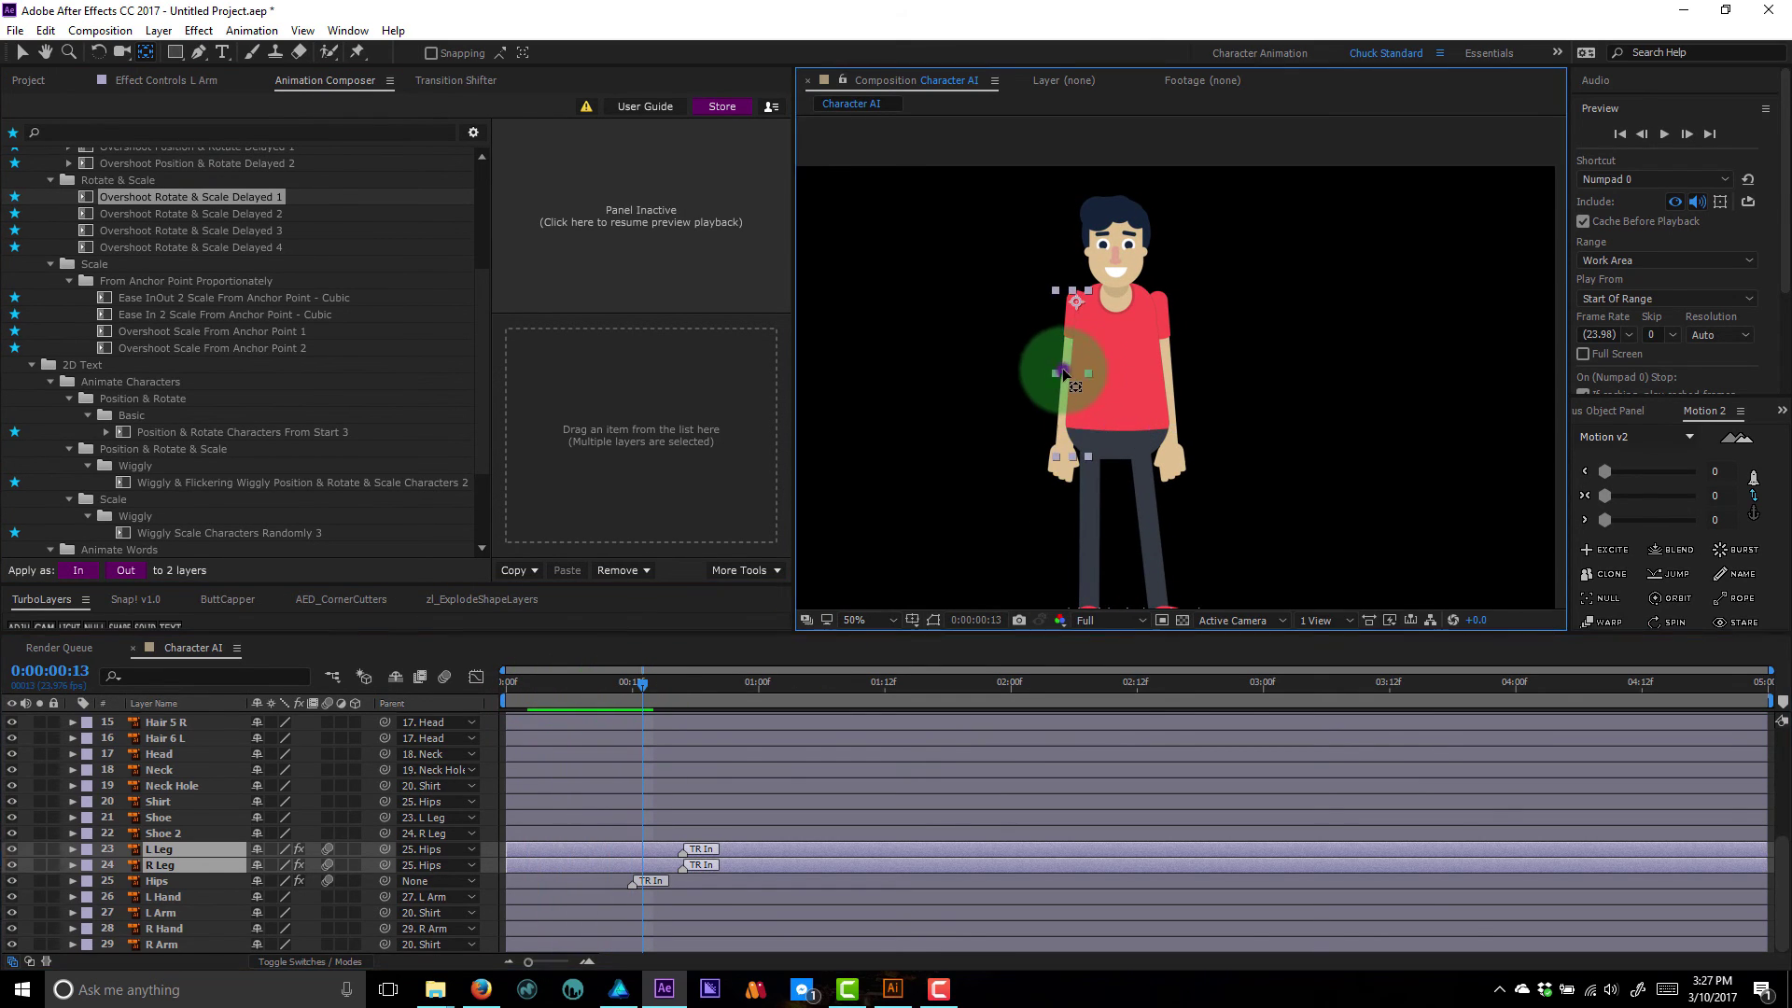
{"action": "left_click", "coordinate": [1063, 368]}
{"action": "left_click", "coordinate": [1168, 351], "text": "shift"}
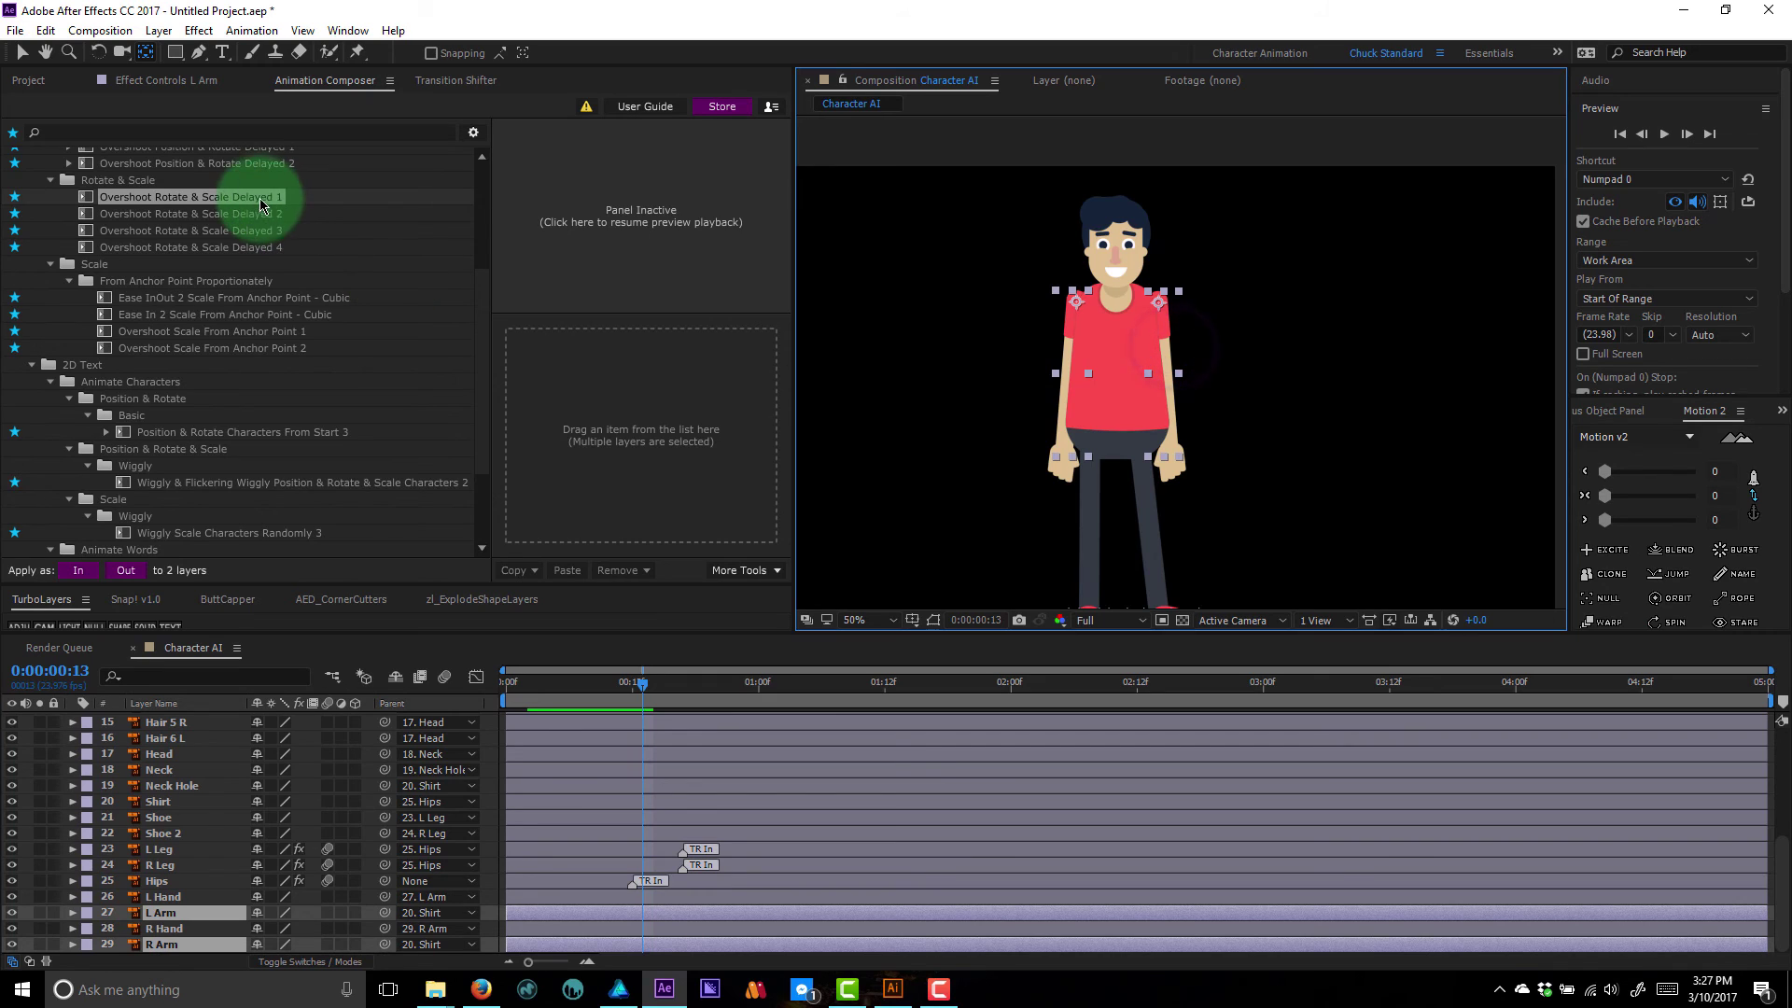
{"action": "left_click_drag", "start_coordinate": [249, 195], "coordinate": [579, 412]}
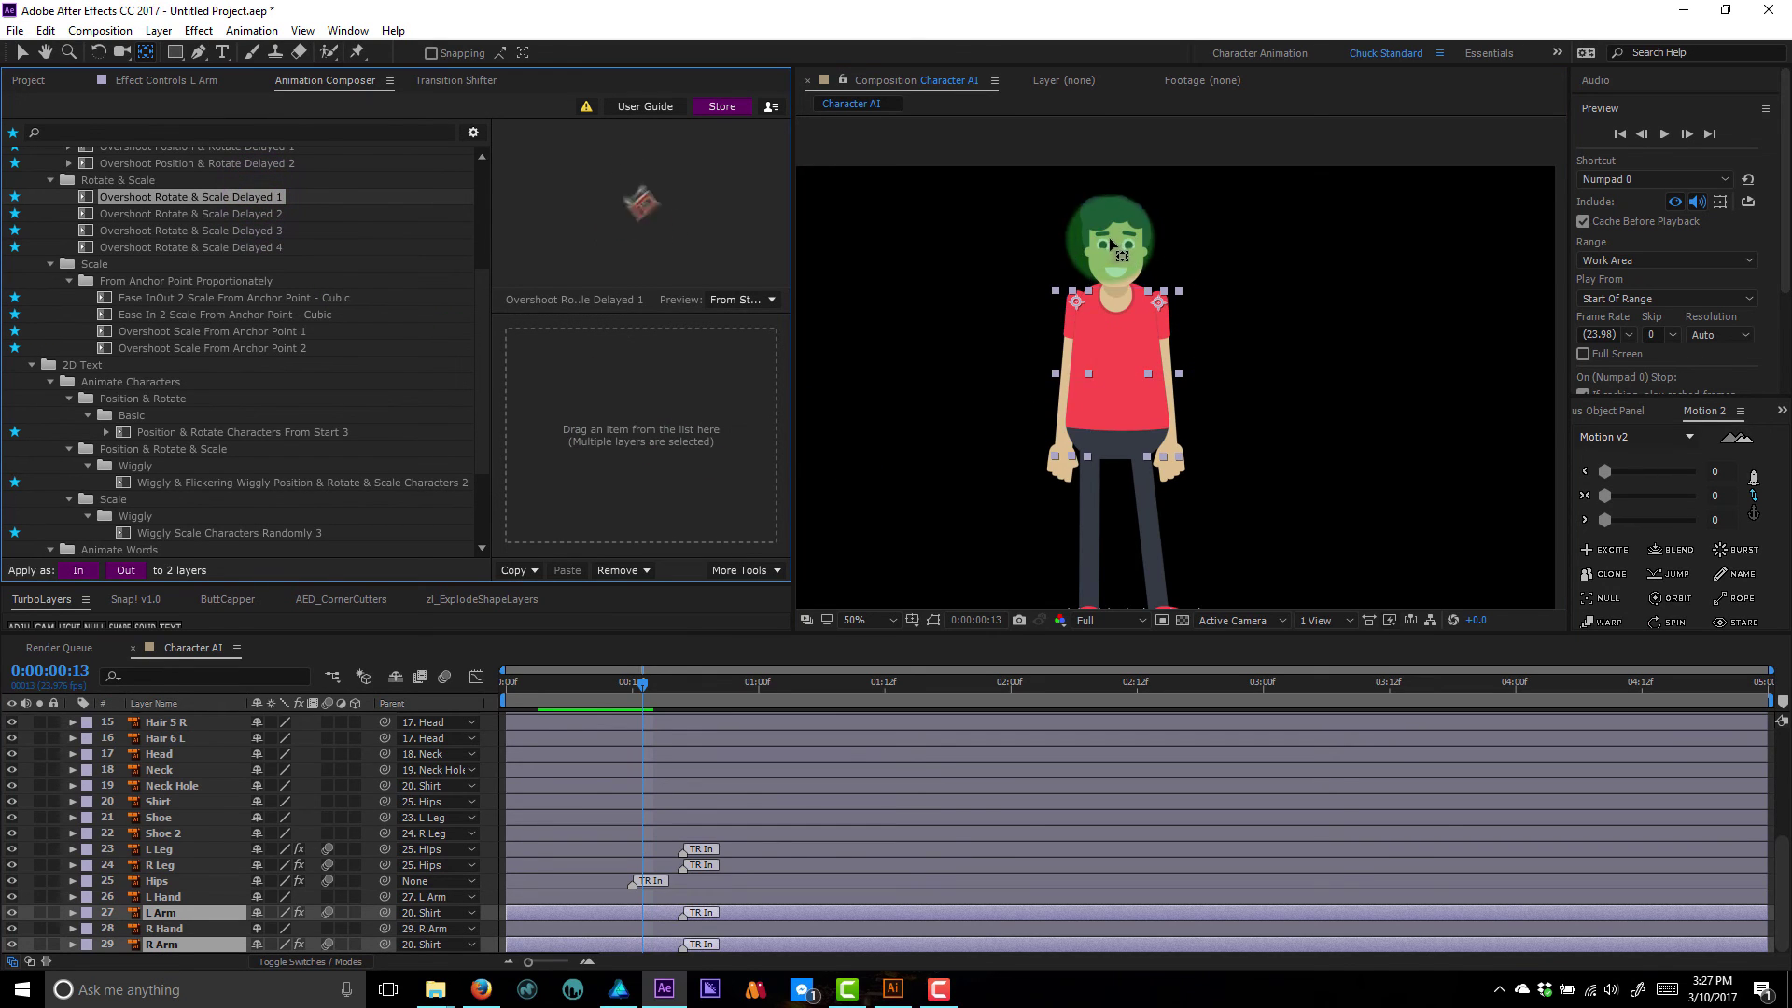
- Apply Overshoot Scale From Anchor Point 1 as an in transition to the Neck Hole layer
{"action": "scroll", "coordinate": [1109, 239], "scroll_direction": "up", "scroll_amount": 2}
{"action": "left_click_drag", "start_coordinate": [950, 199], "coordinate": [1096, 487]}
{"action": "left_click", "coordinate": [1067, 418]}
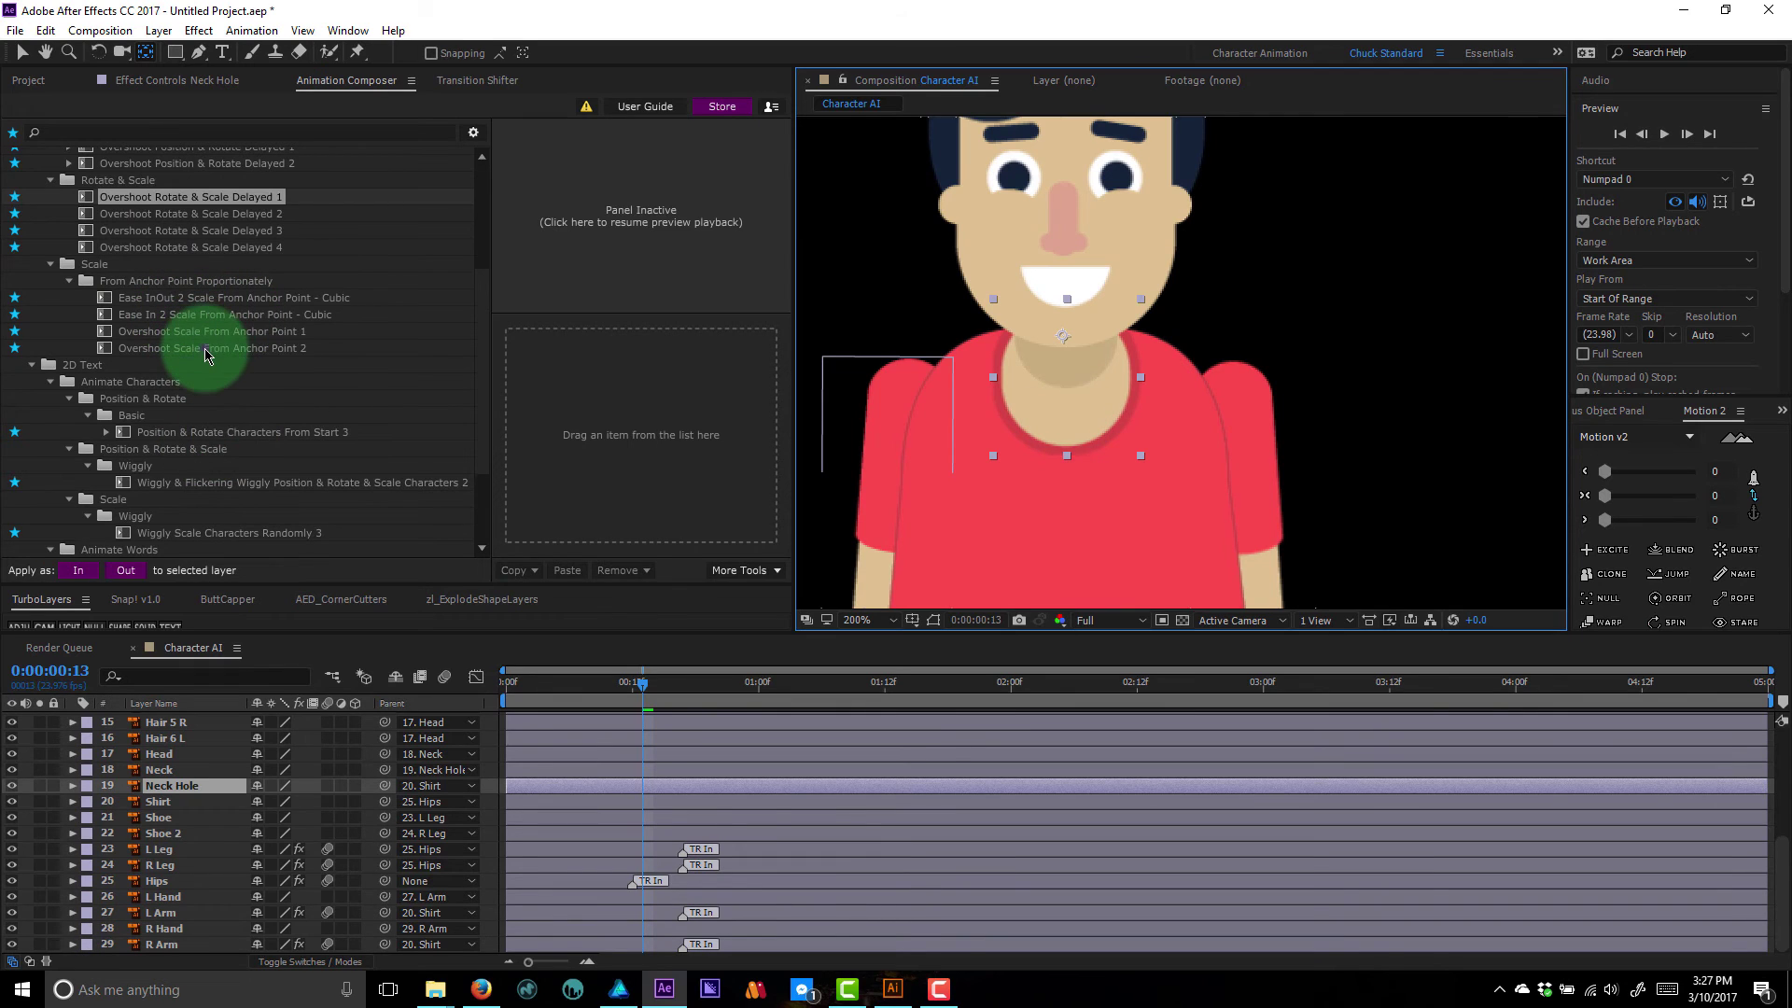
{"action": "left_click_drag", "start_coordinate": [206, 354], "coordinate": [463, 355]}
{"action": "left_click_drag", "start_coordinate": [321, 355], "coordinate": [591, 419]}
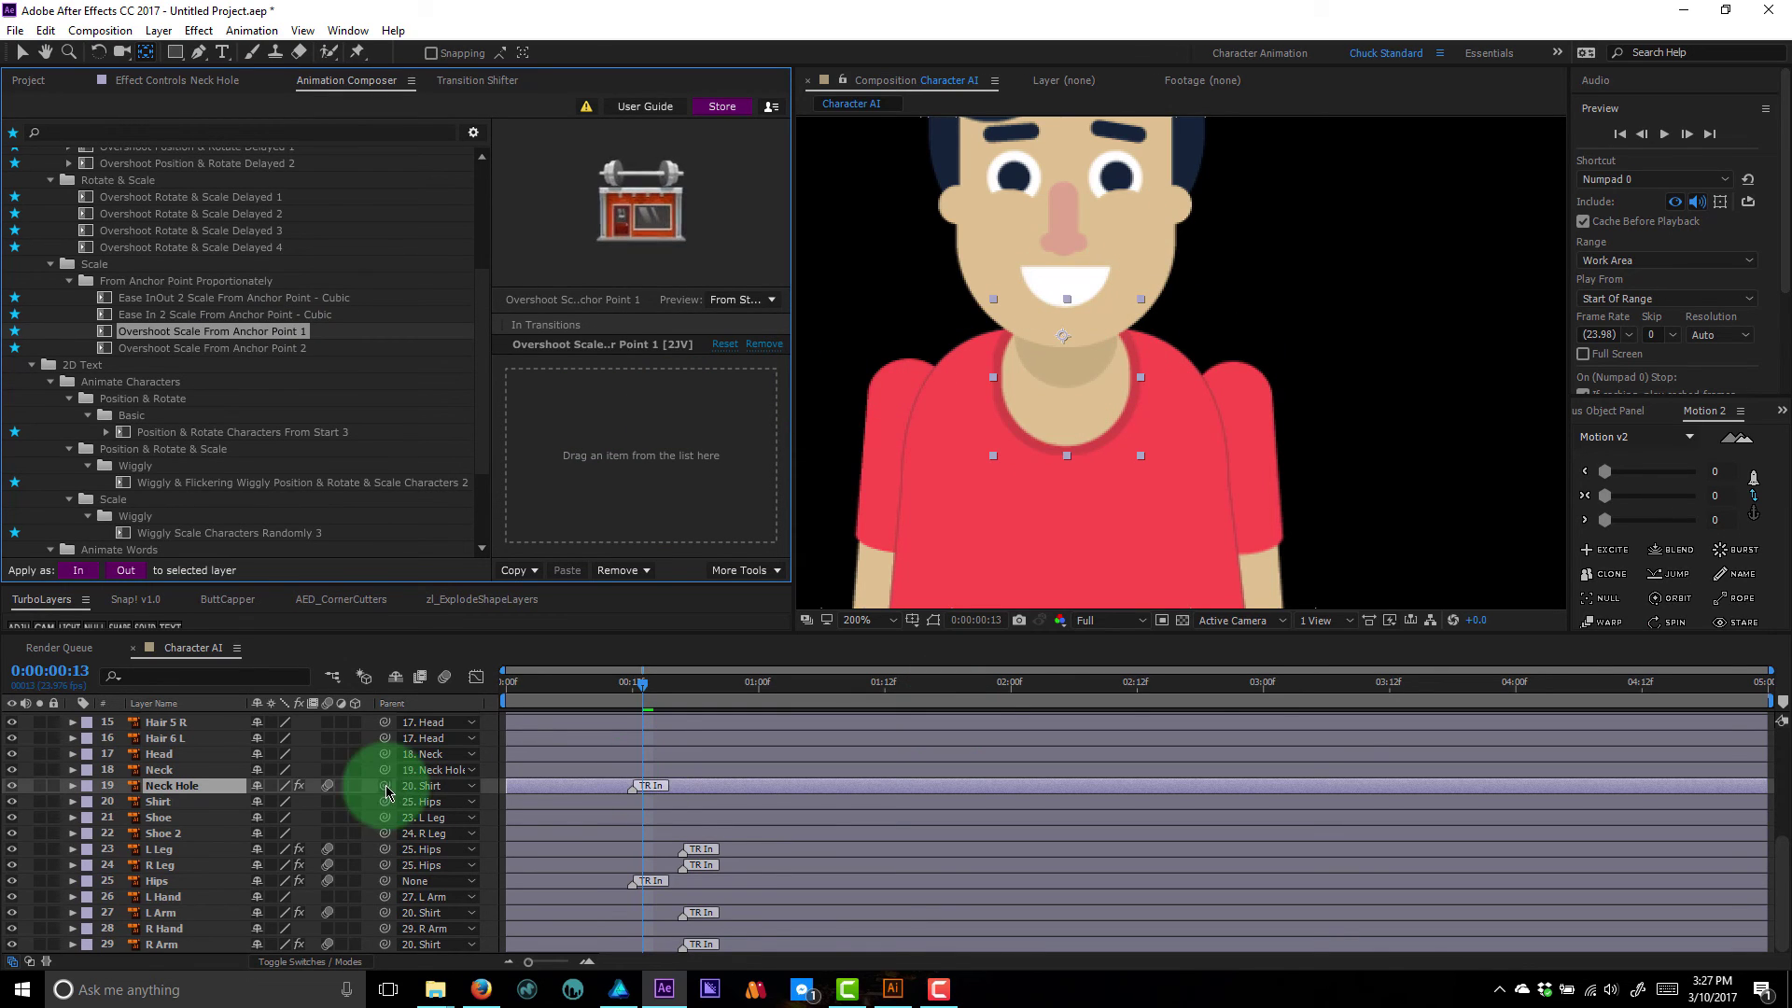
- Apply Overshoot Scale From Anchor Point 1 as an in transition to the Neck layer and the Head layer
{"action": "left_click", "coordinate": [172, 770]}
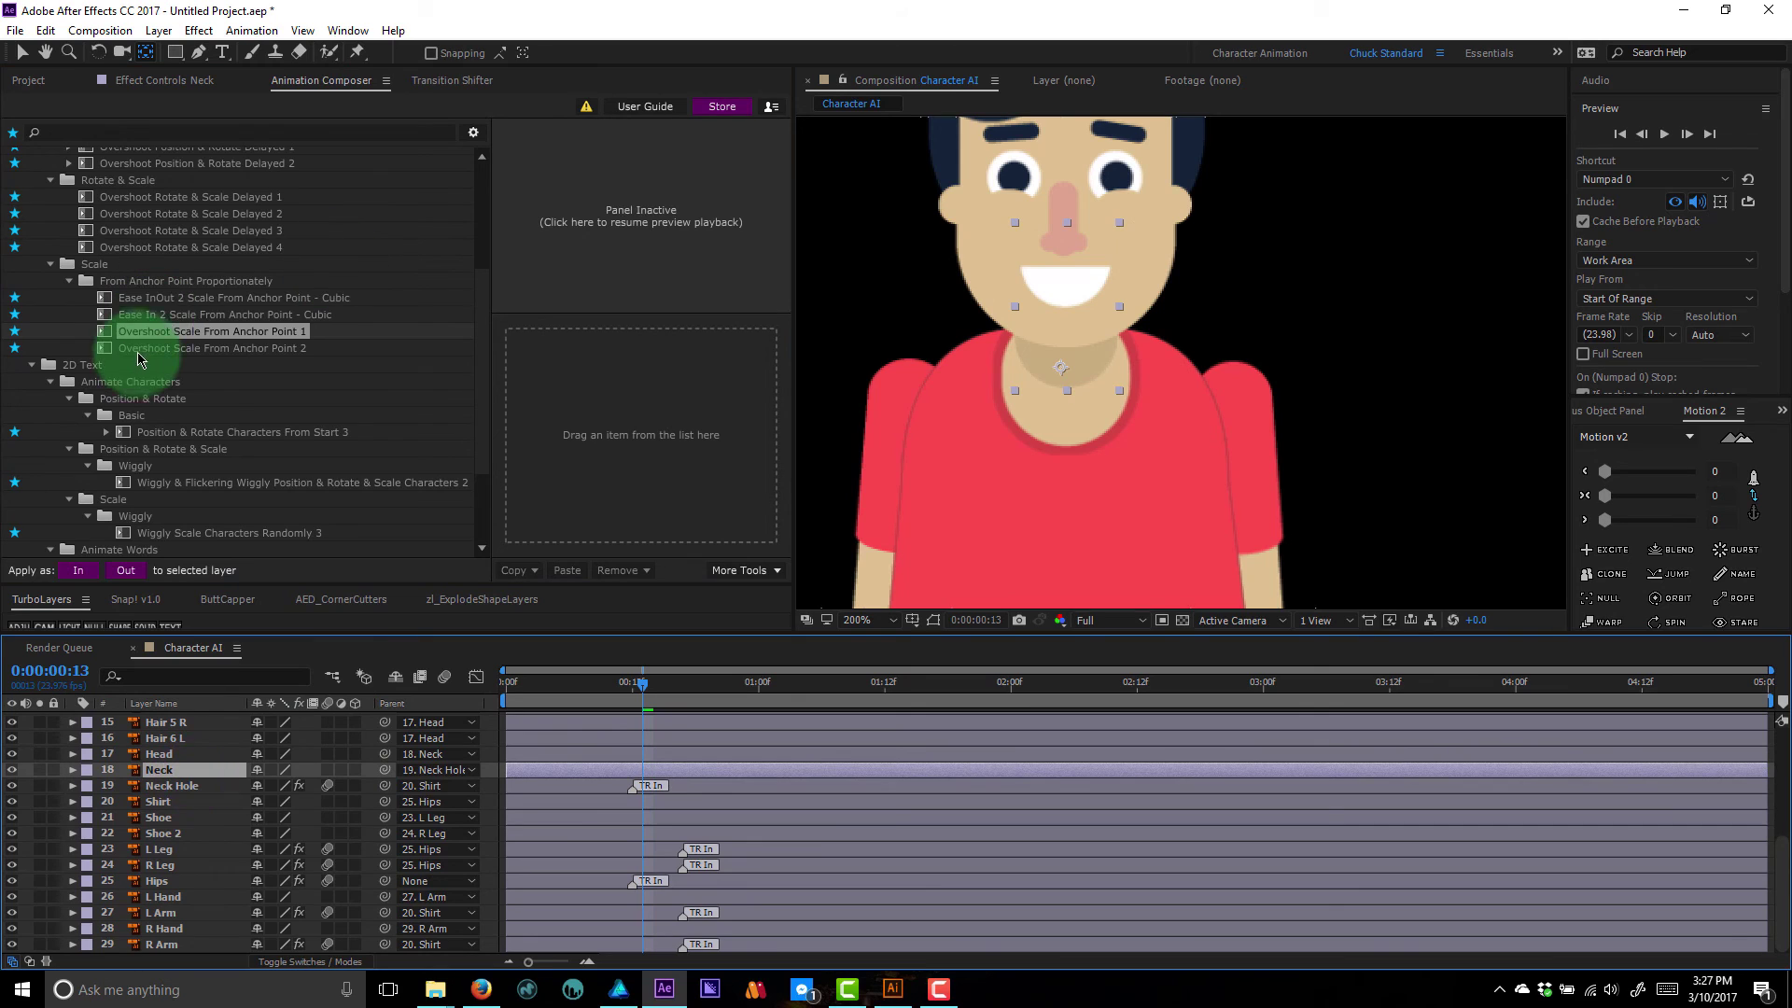
{"action": "left_click_drag", "start_coordinate": [156, 331], "coordinate": [580, 400]}
{"action": "left_click", "coordinate": [204, 754]}
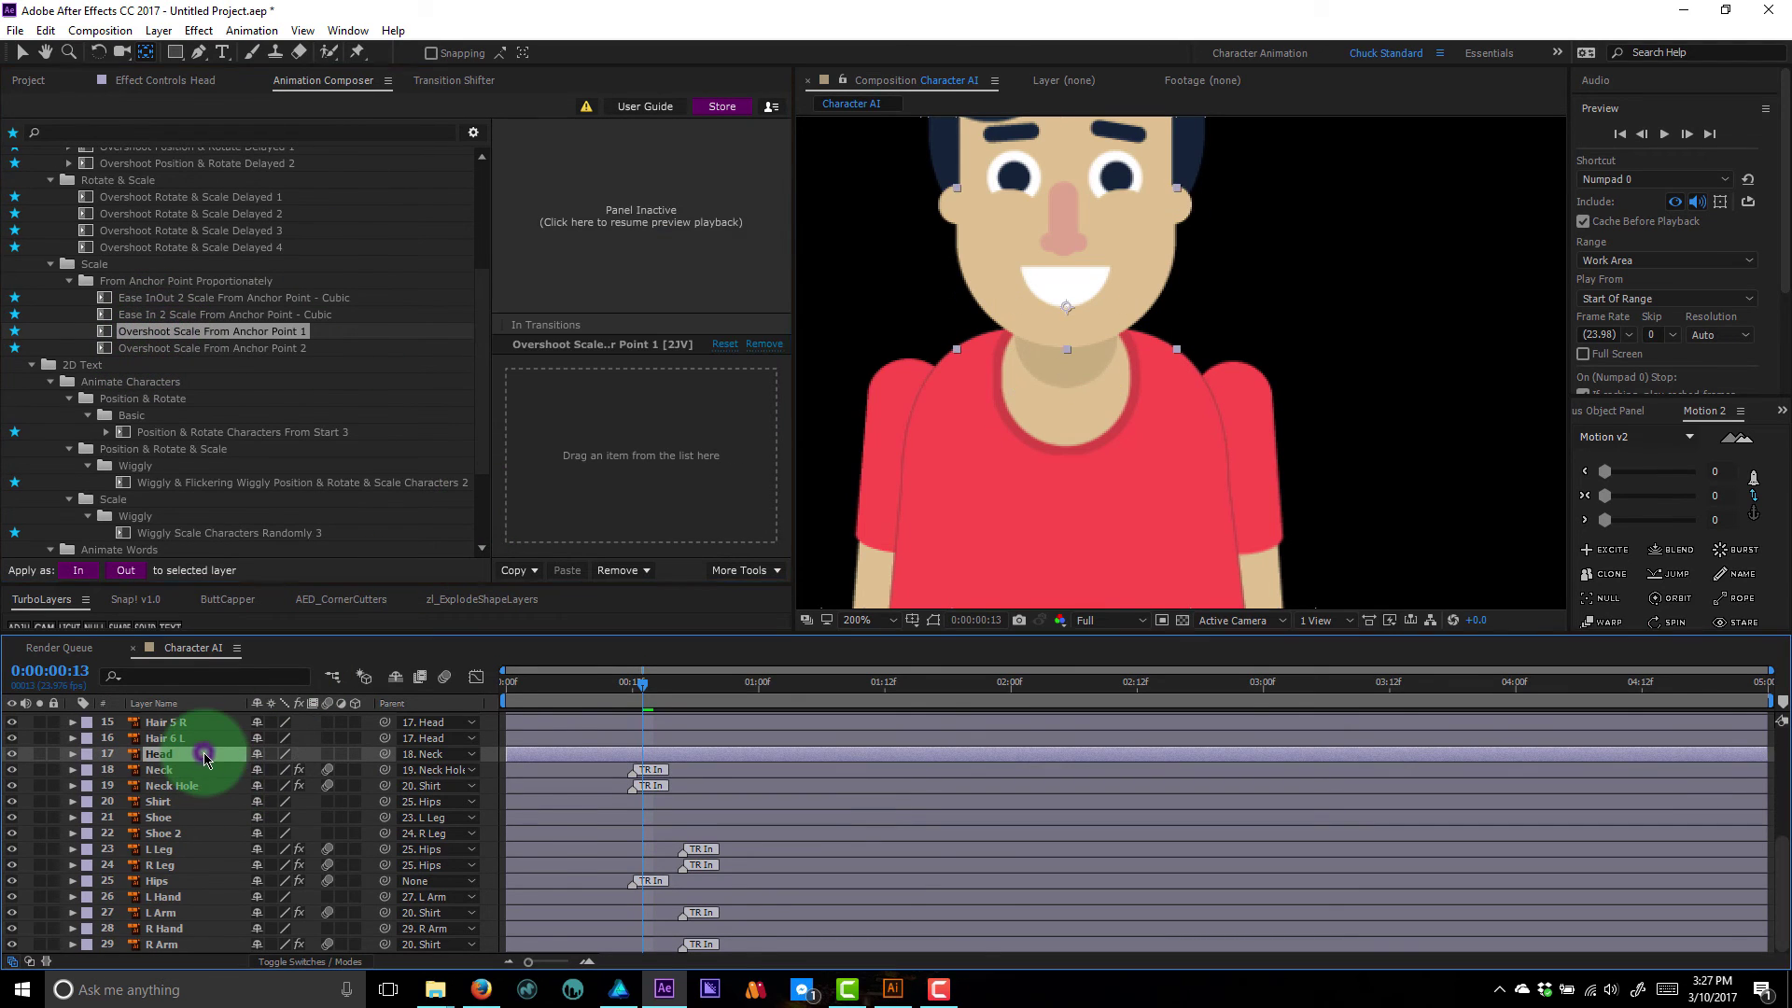
{"action": "left_click_drag", "start_coordinate": [178, 332], "coordinate": [583, 453]}
{"action": "key", "text": "space"}
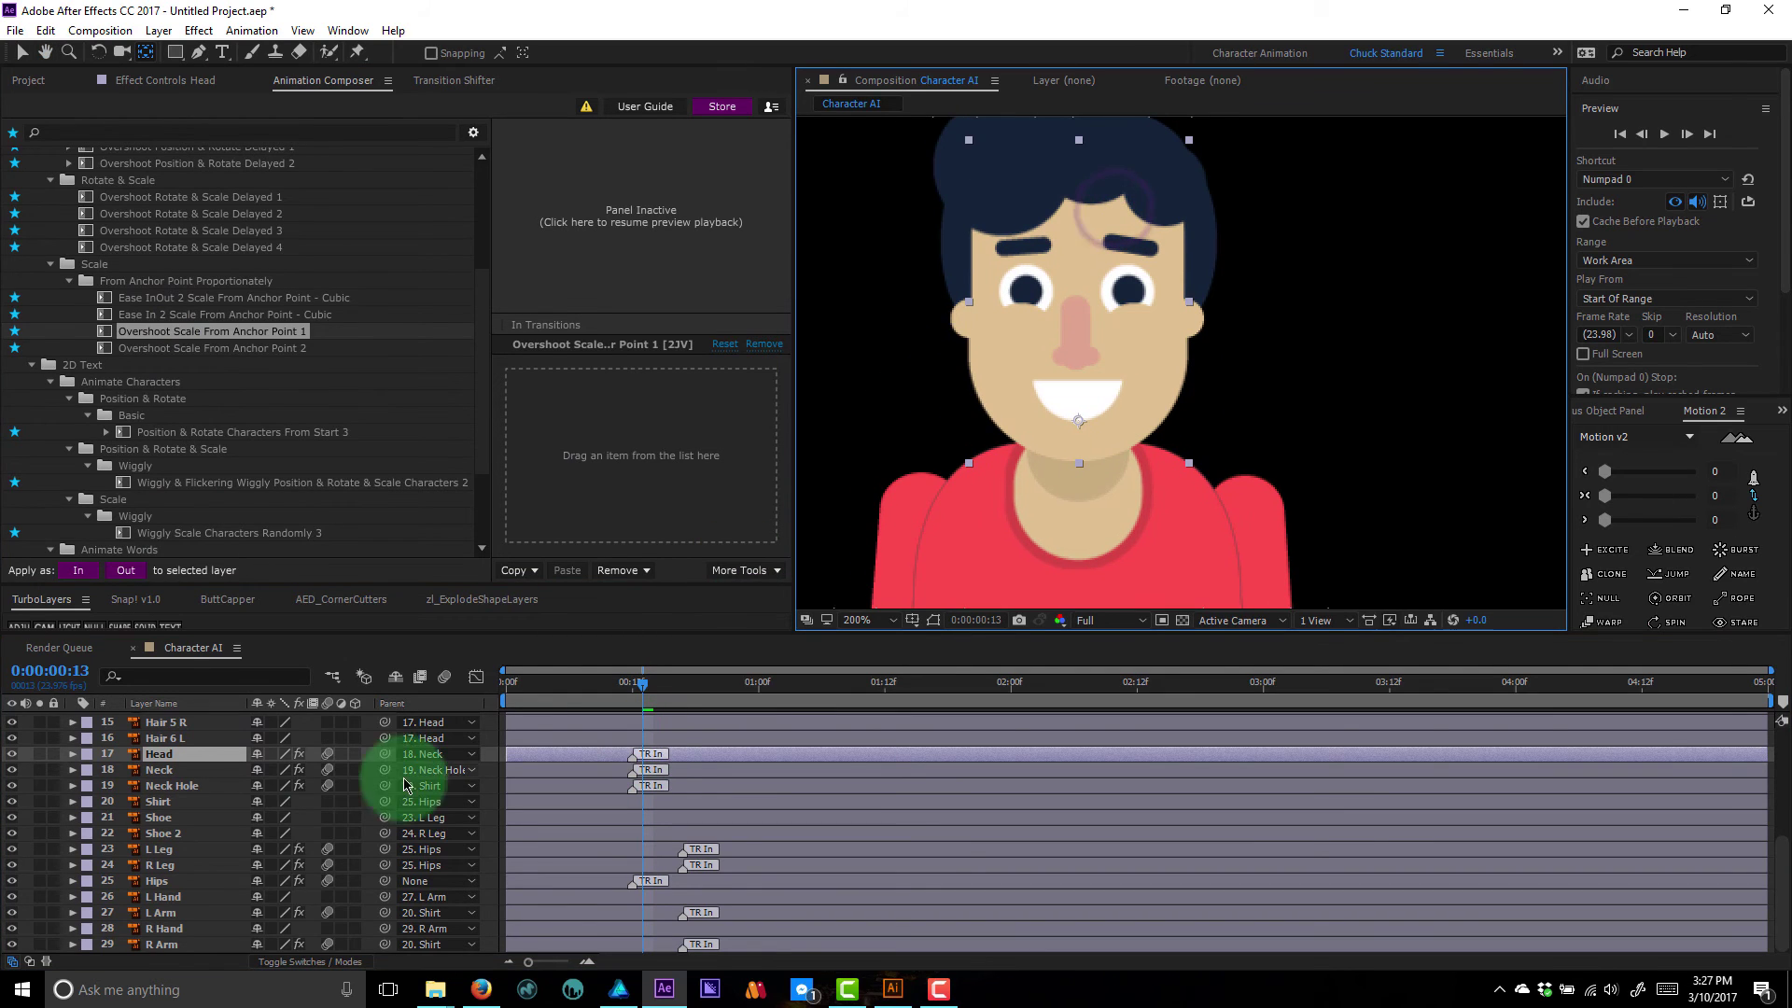
- Apply Overshoot Scale From Anchor Point 2 as an in transition to all face and hair layers from L Ear to Hair 6 L
{"action": "left_click", "coordinate": [198, 738]}
{"action": "scroll", "coordinate": [200, 733], "scroll_direction": "up", "scroll_amount": 5}
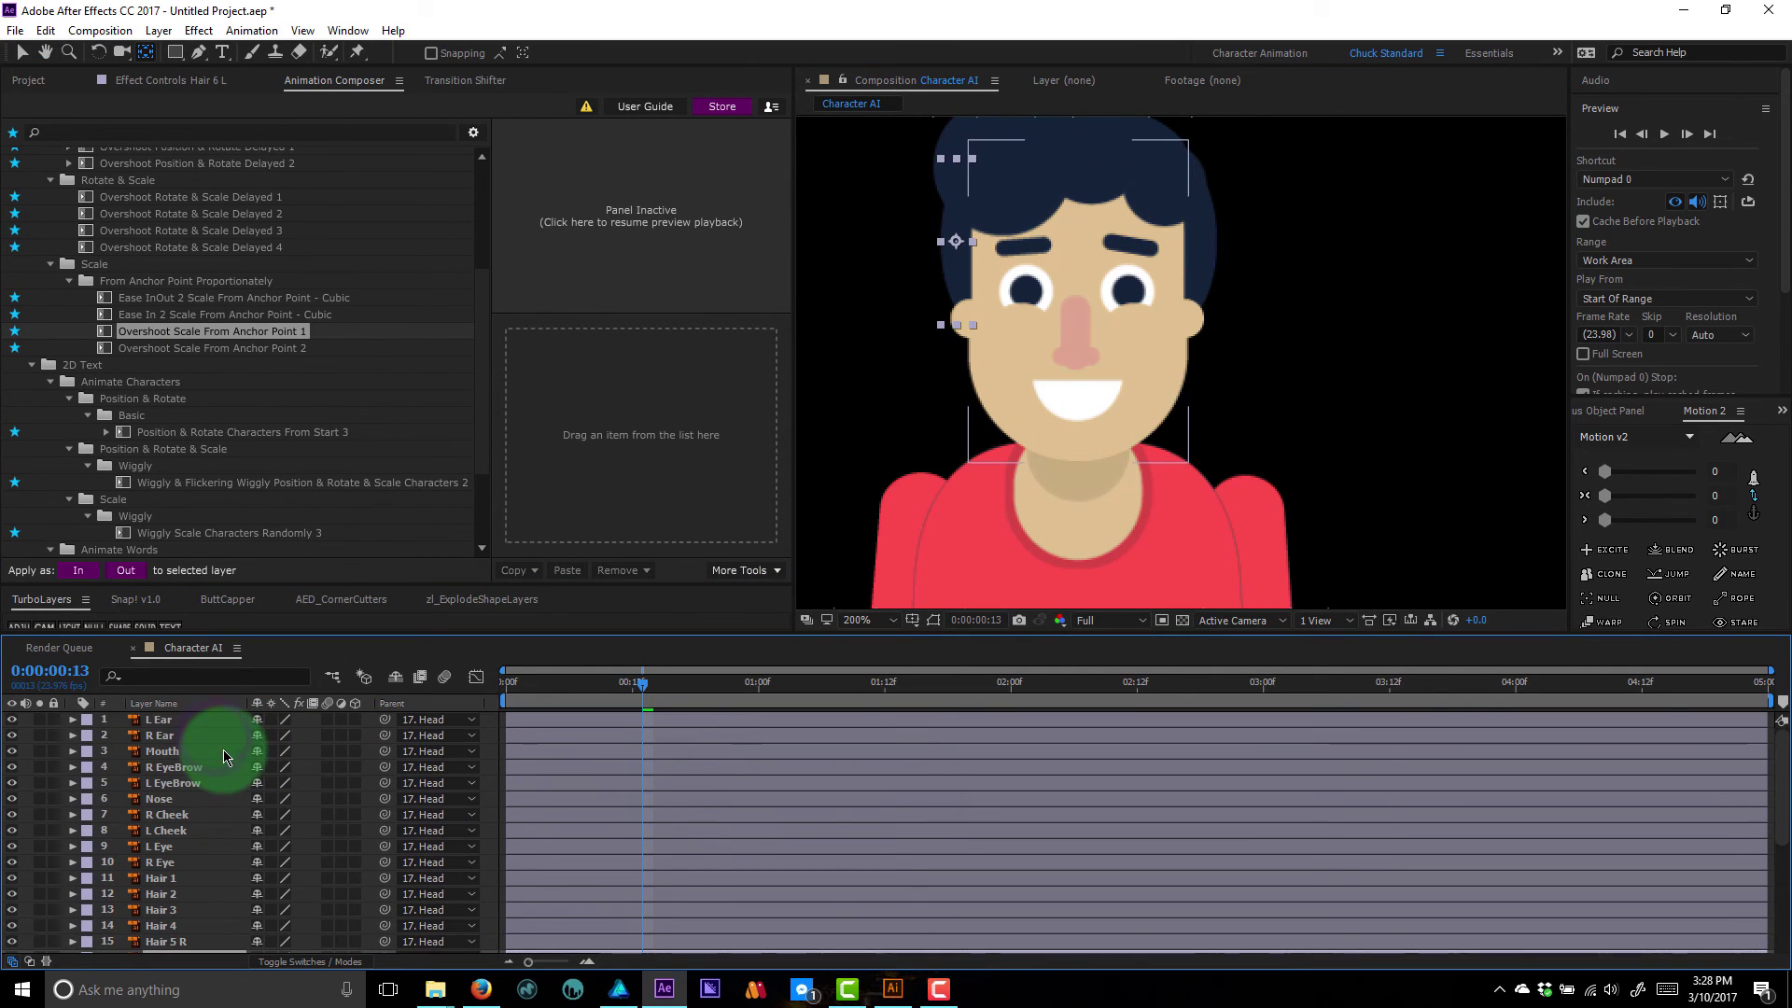
{"action": "left_click", "coordinate": [194, 727], "text": "shift"}
{"action": "left_click_drag", "start_coordinate": [241, 348], "coordinate": [1067, 373]}
{"action": "scroll", "coordinate": [1151, 345], "scroll_direction": "down", "scroll_amount": 1}
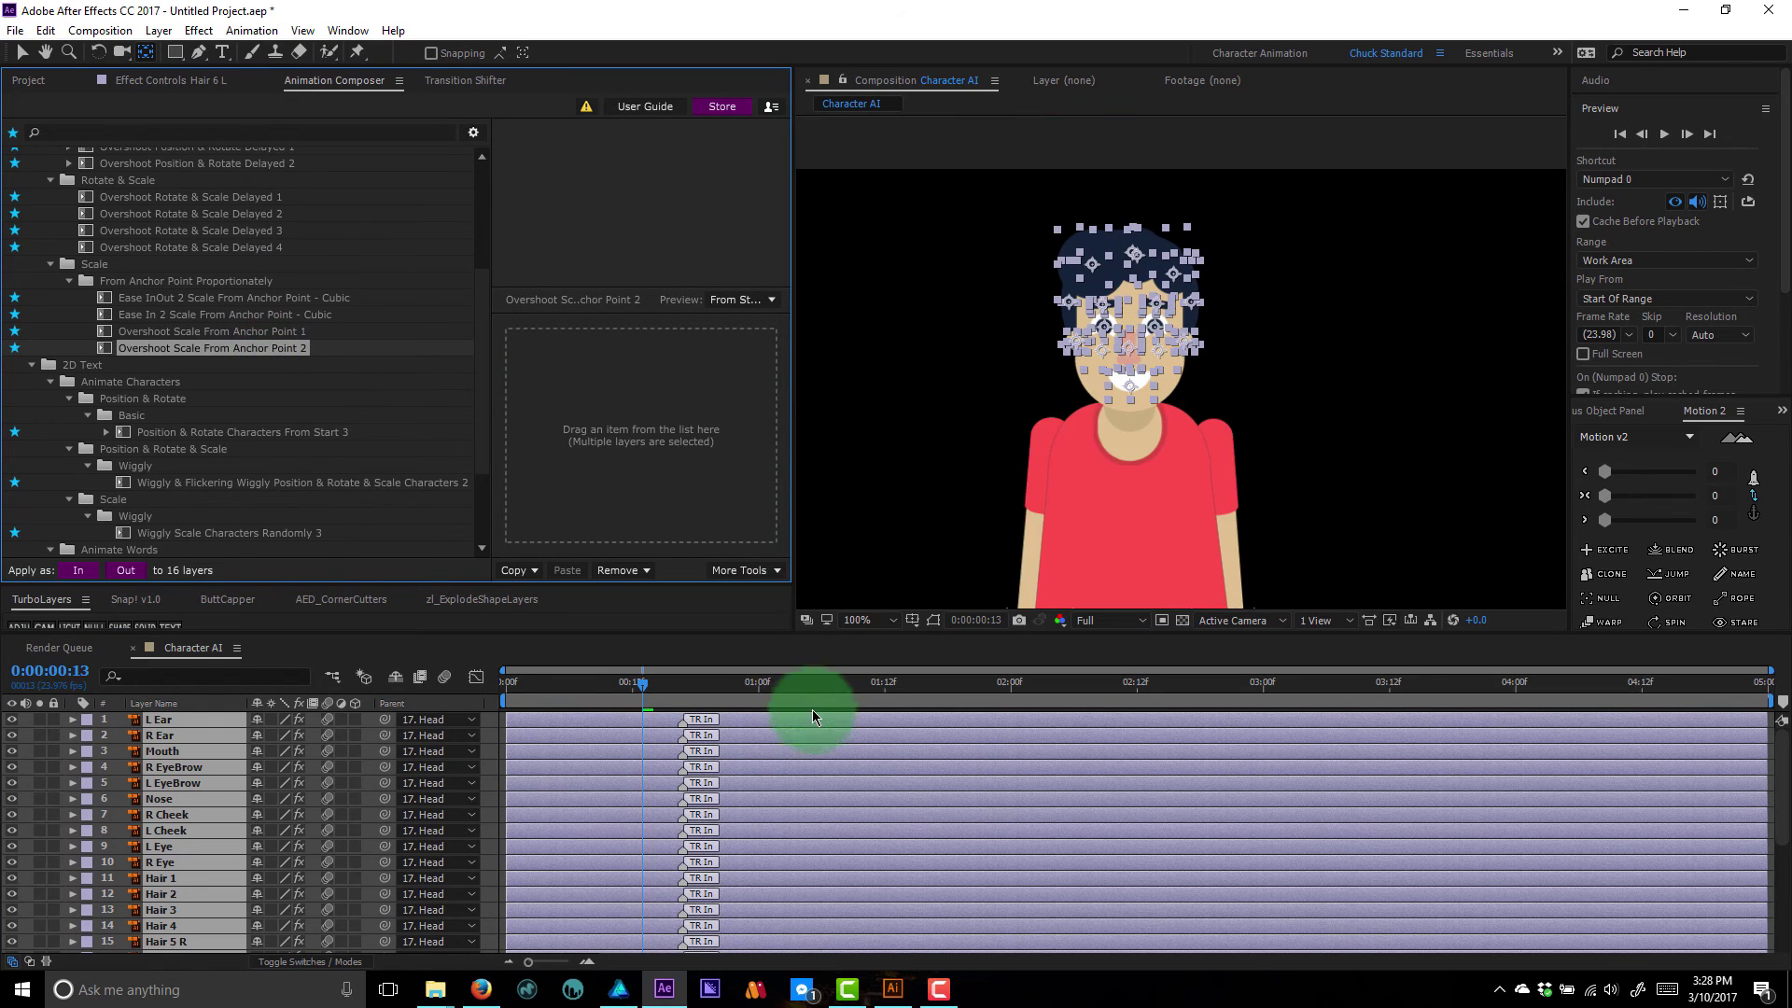
- Apply Overshoot Scale From Anchor Point 1 as an in transition to the Shoe and Shoe 2 layers
{"action": "key", "text": "space"}
{"action": "left_click_drag", "start_coordinate": [1138, 472], "coordinate": [1152, 227]}
{"action": "left_click_drag", "start_coordinate": [1138, 419], "coordinate": [1089, 282]}
{"action": "scroll", "coordinate": [1105, 261], "scroll_direction": "down", "scroll_amount": 1}
{"action": "key", "text": "space"}
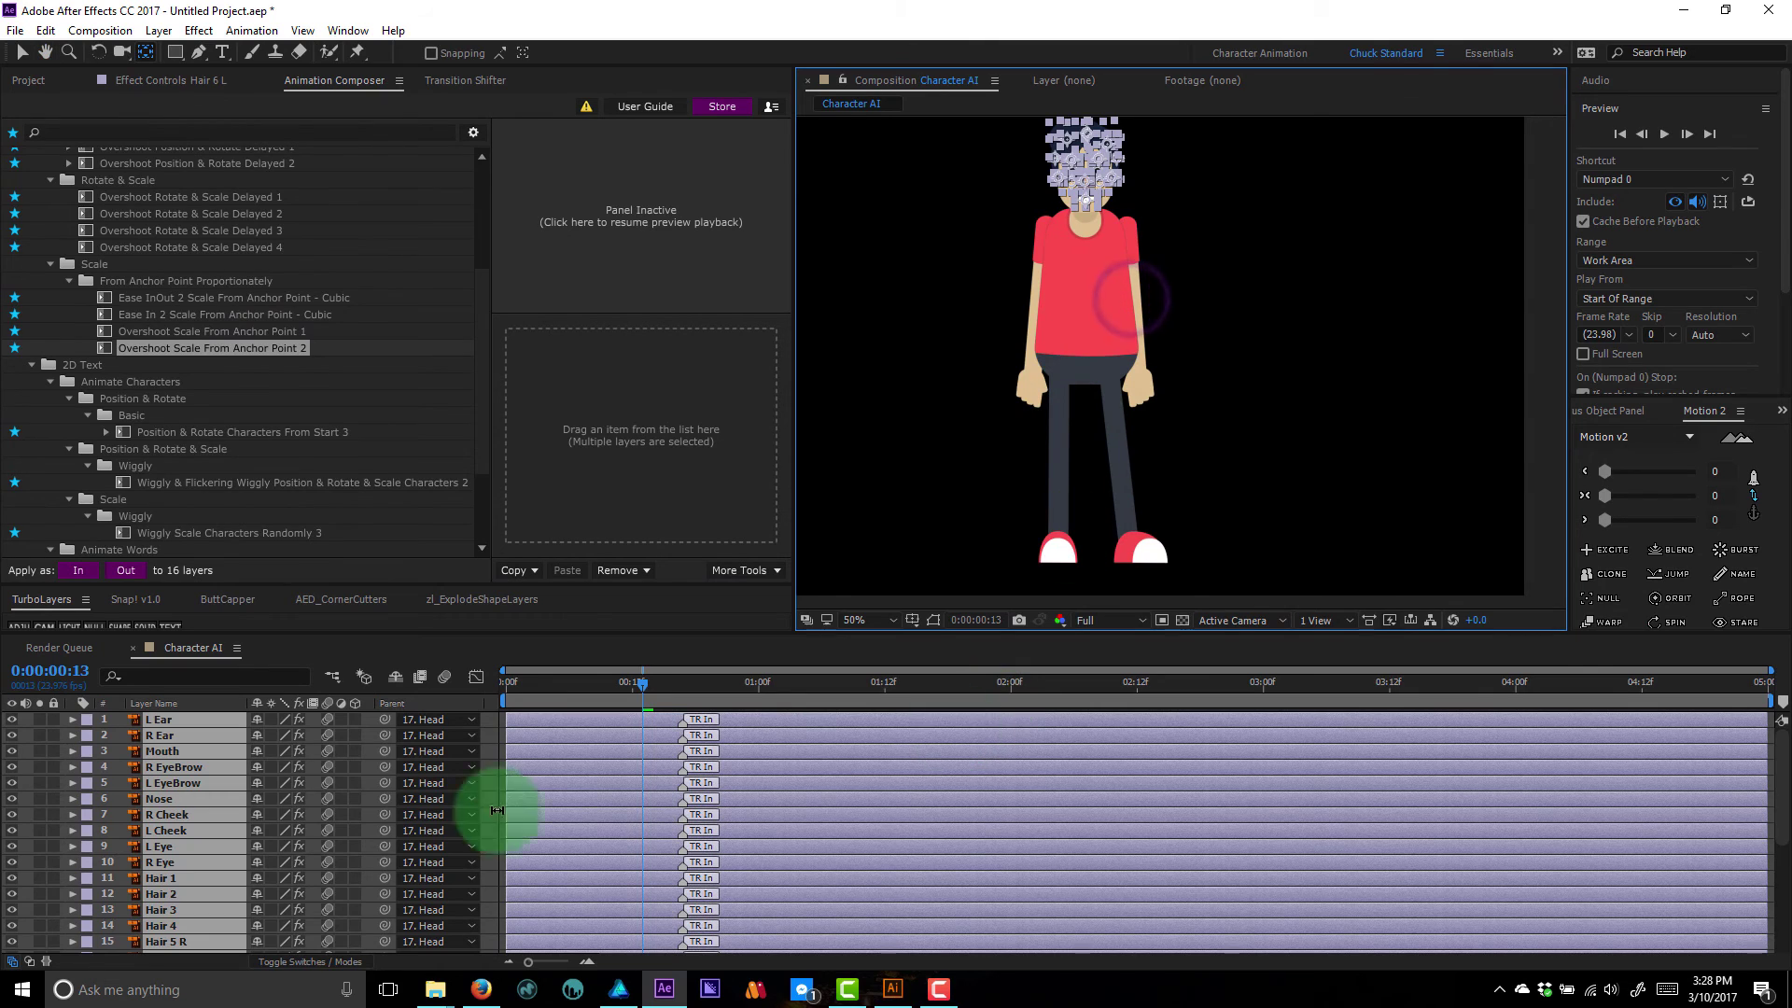
{"action": "scroll", "coordinate": [596, 840], "scroll_direction": "down", "scroll_amount": 5}
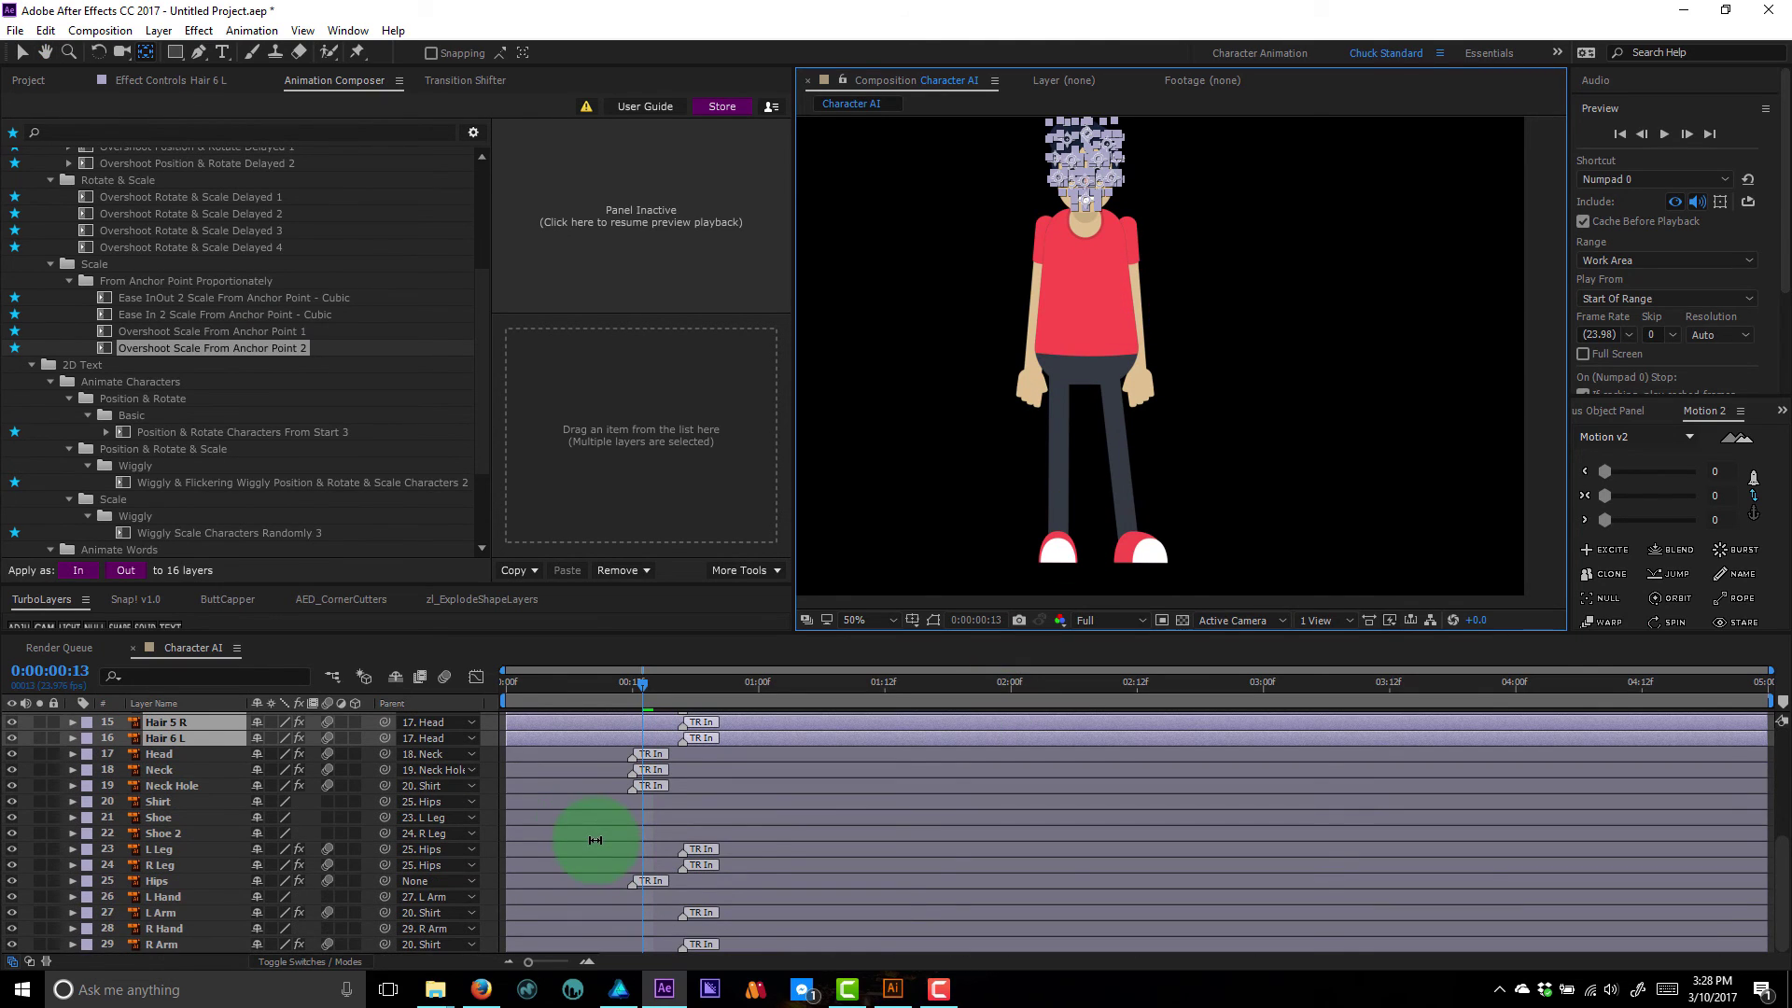
{"action": "left_click", "coordinate": [176, 883]}
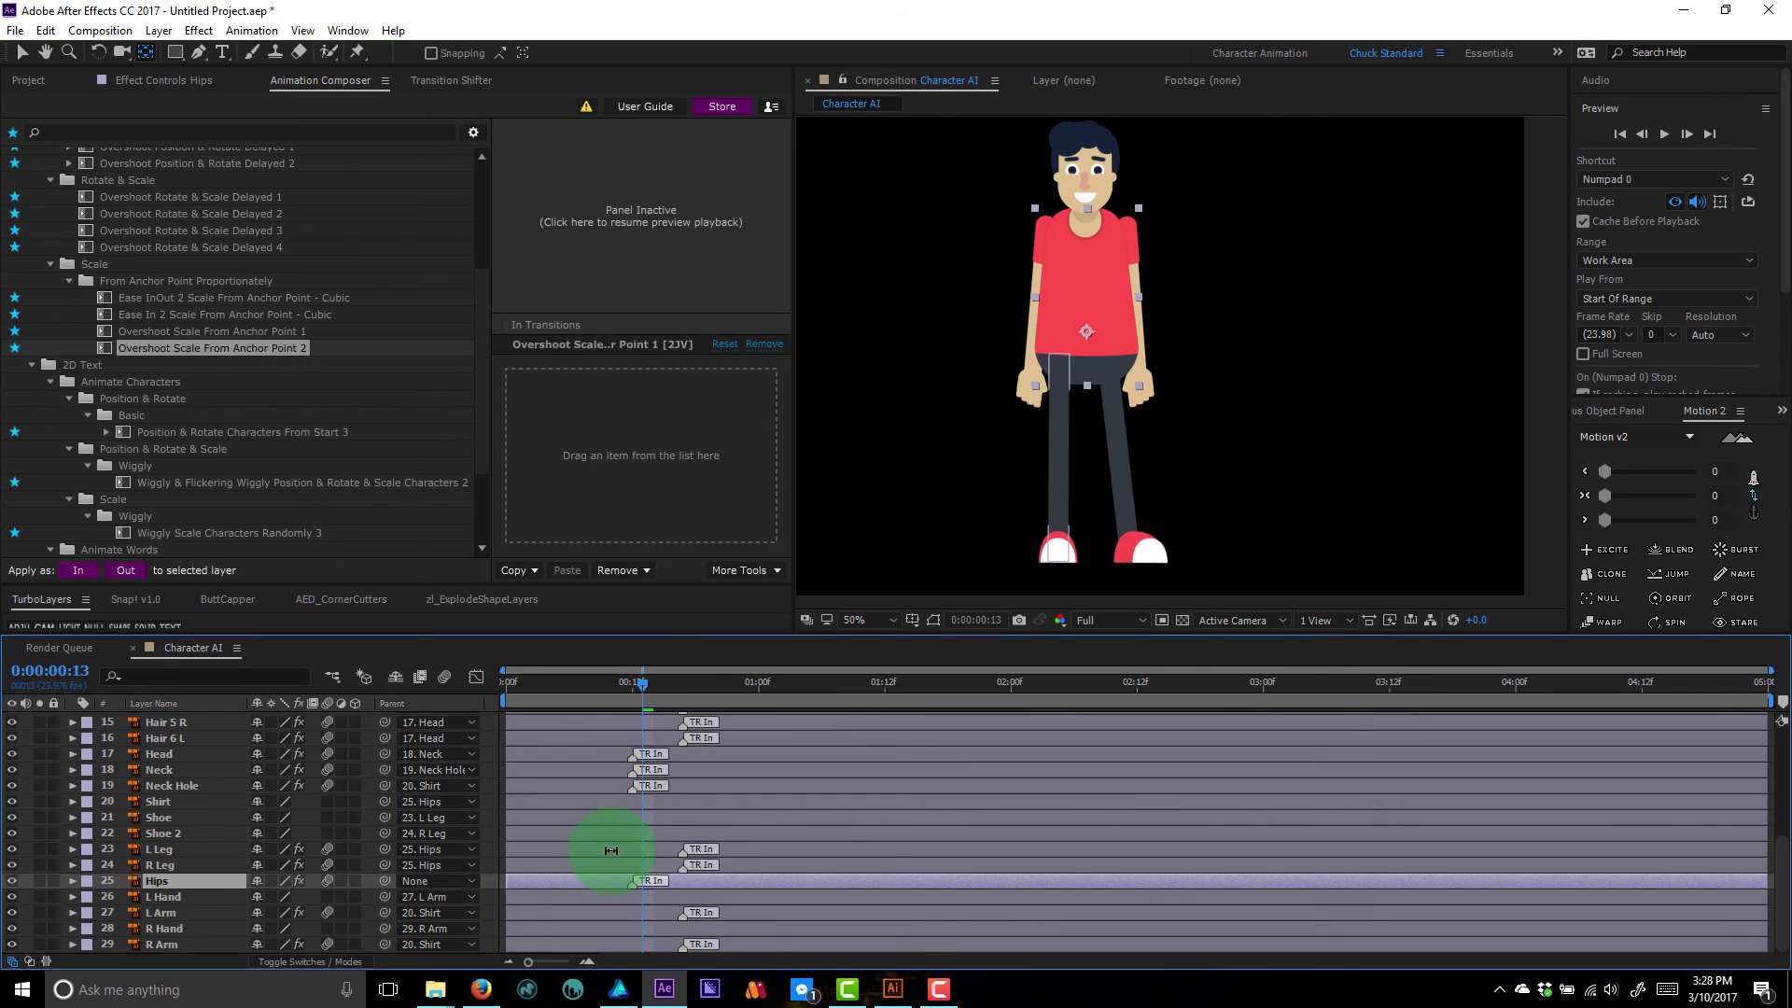
{"action": "left_click", "coordinate": [160, 864]}
{"action": "left_click", "coordinate": [168, 834]}
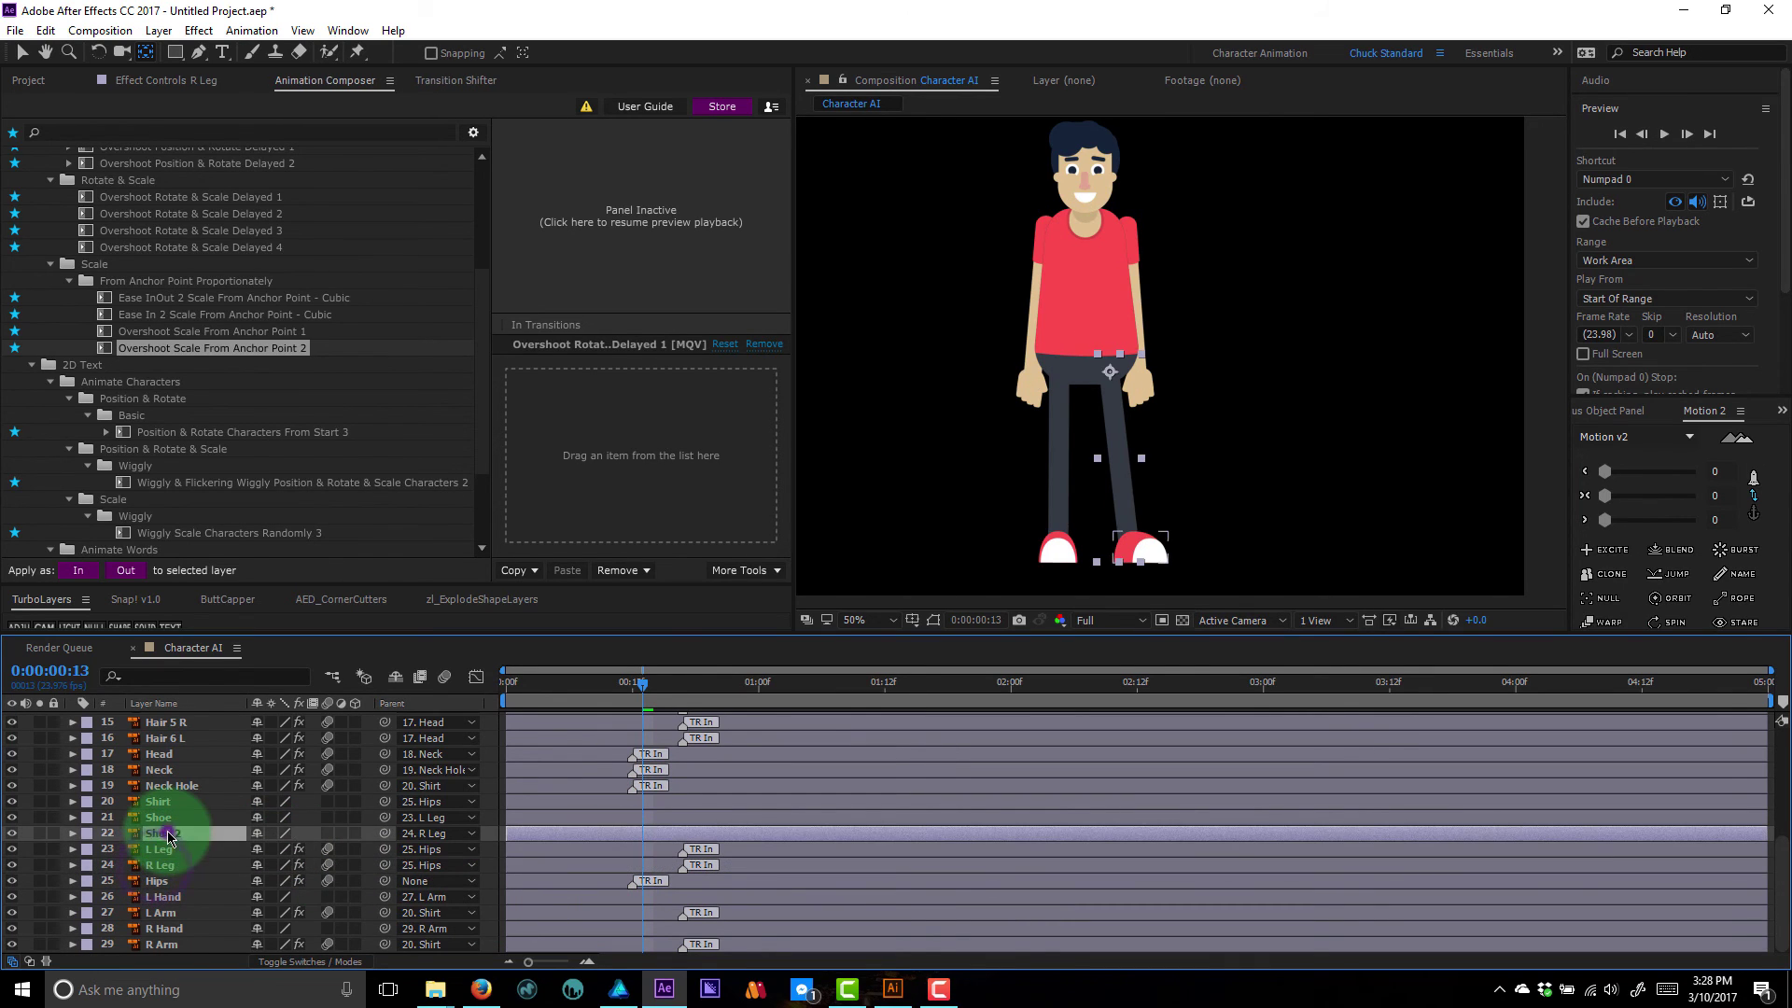
{"action": "left_click", "coordinate": [159, 817], "text": "ctrl"}
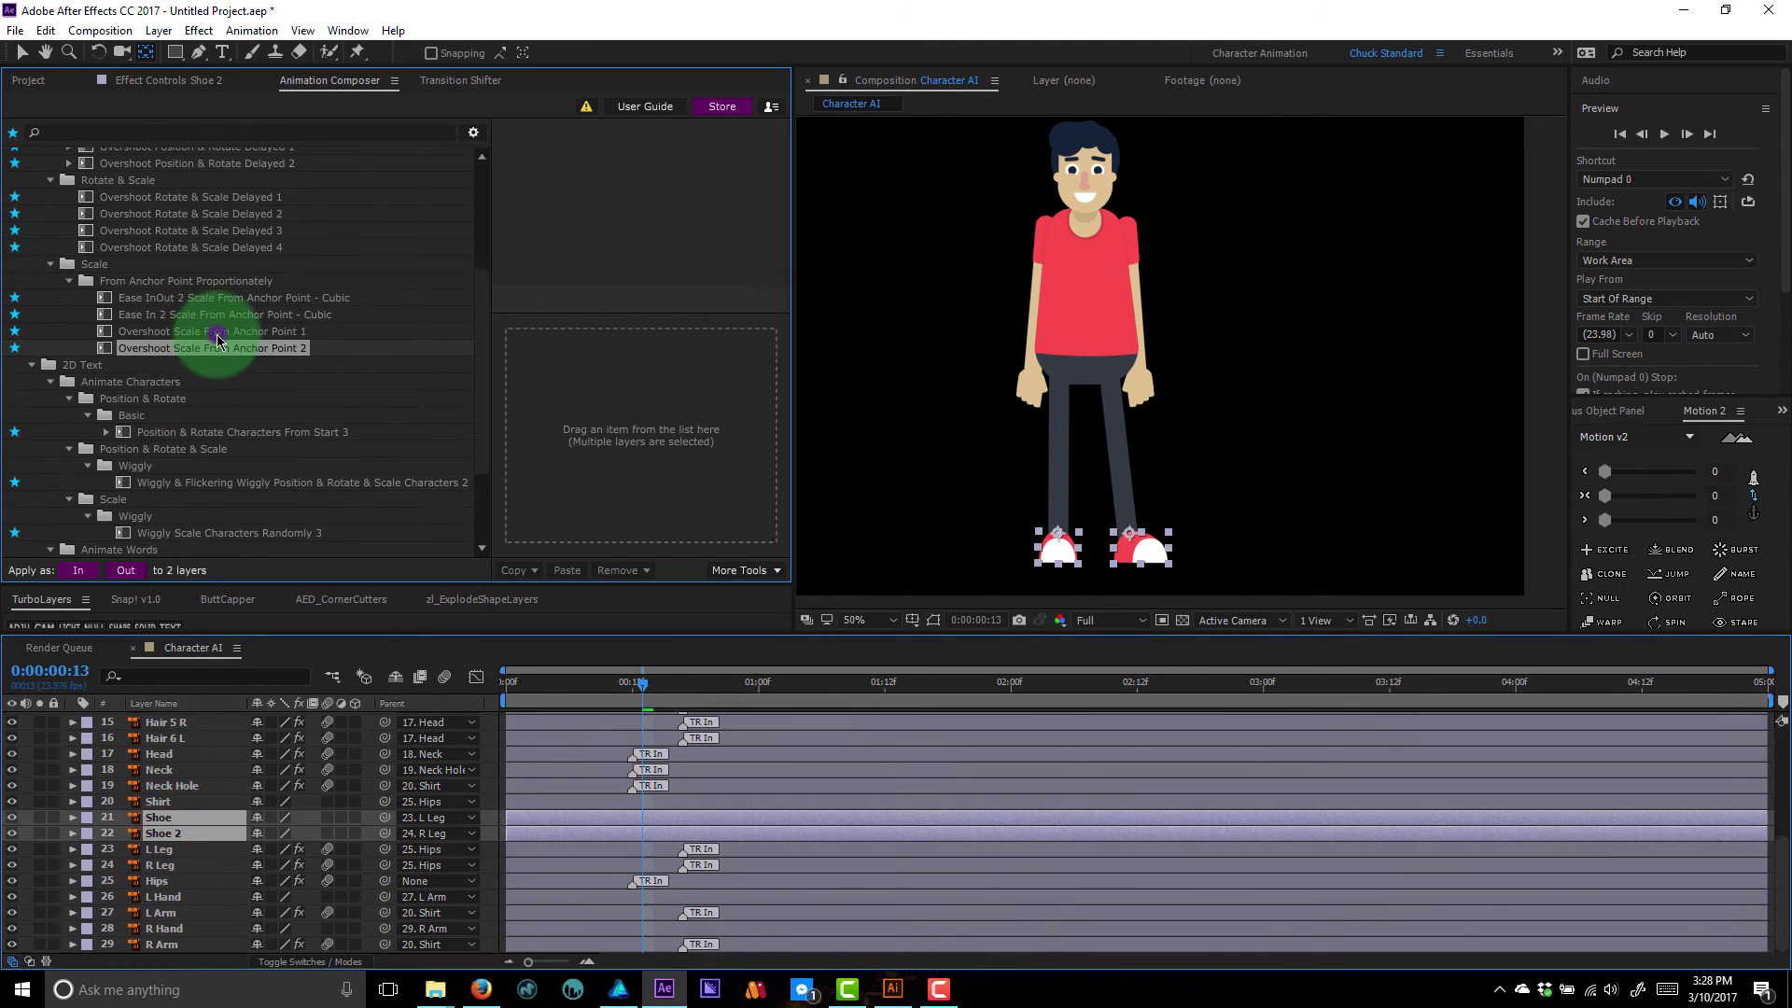
{"action": "left_click_drag", "start_coordinate": [218, 335], "coordinate": [601, 432]}
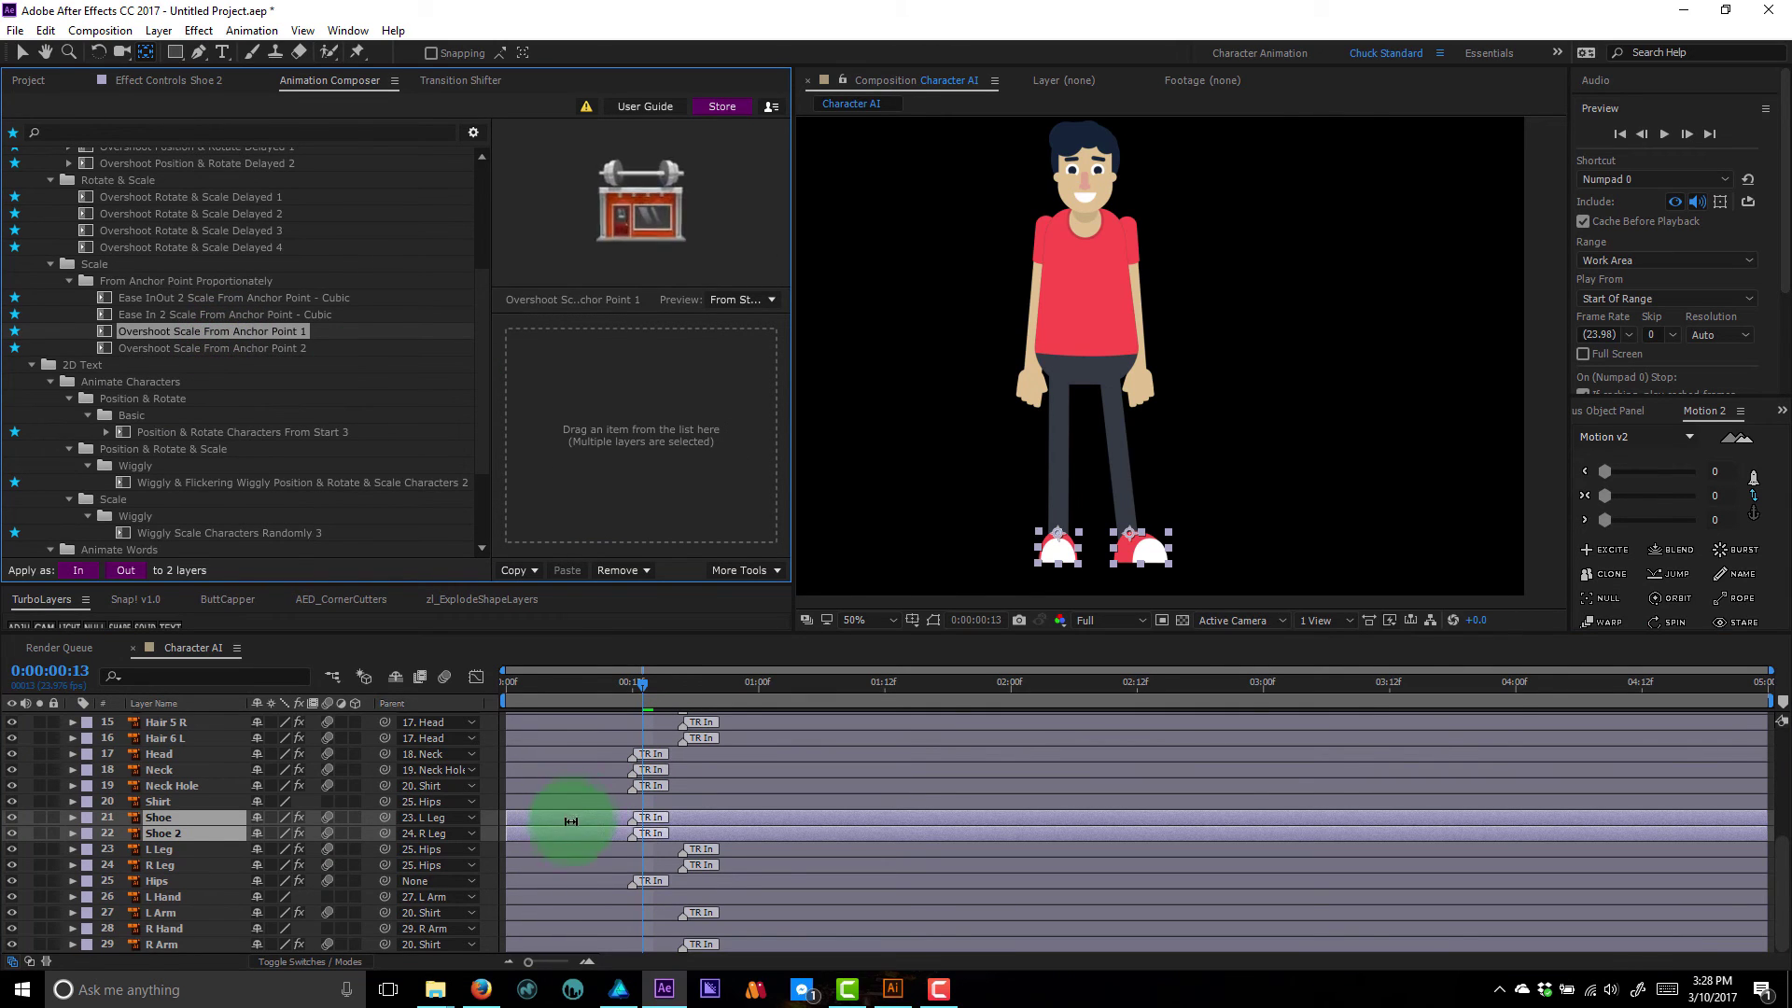
- Shift both shoe layers later to start at about 0:00:00:21 and both leg layers to start at about 0:00:00:16
{"action": "left_click_drag", "start_coordinate": [571, 821], "coordinate": [793, 827]}
{"action": "left_click", "coordinate": [577, 867]}
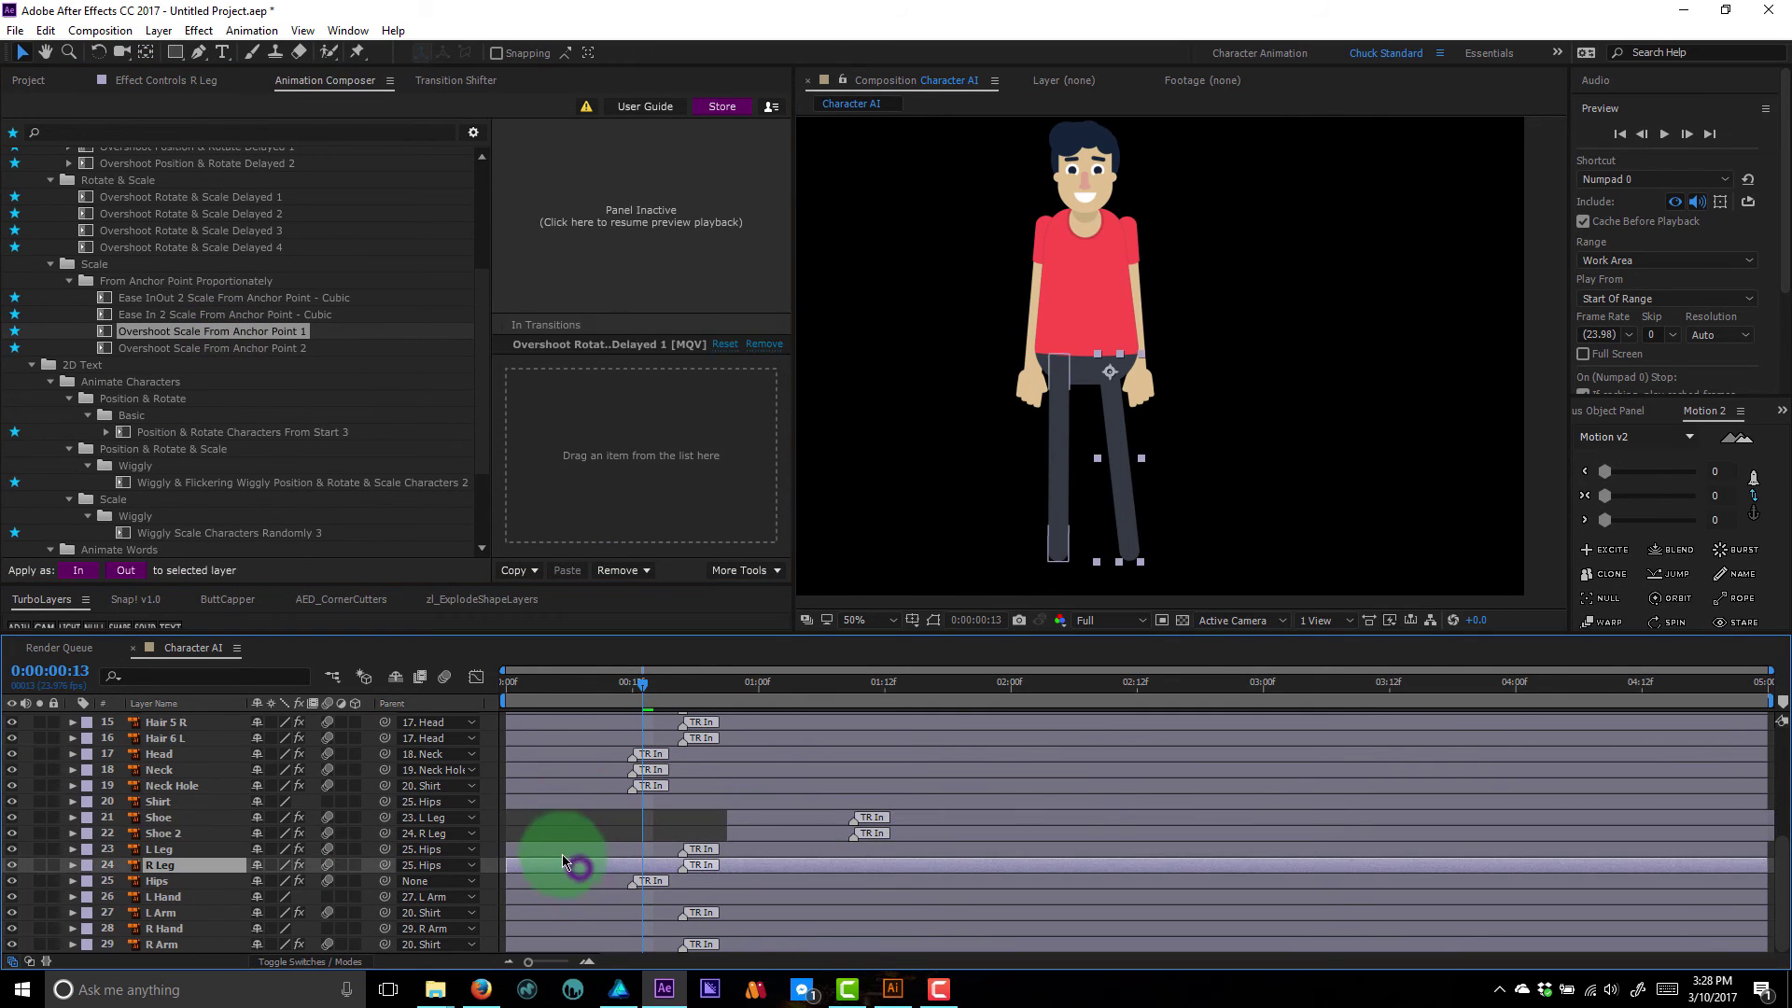
{"action": "left_click", "coordinate": [553, 850], "text": "ctrl"}
{"action": "left_click_drag", "start_coordinate": [557, 859], "coordinate": [722, 870]}
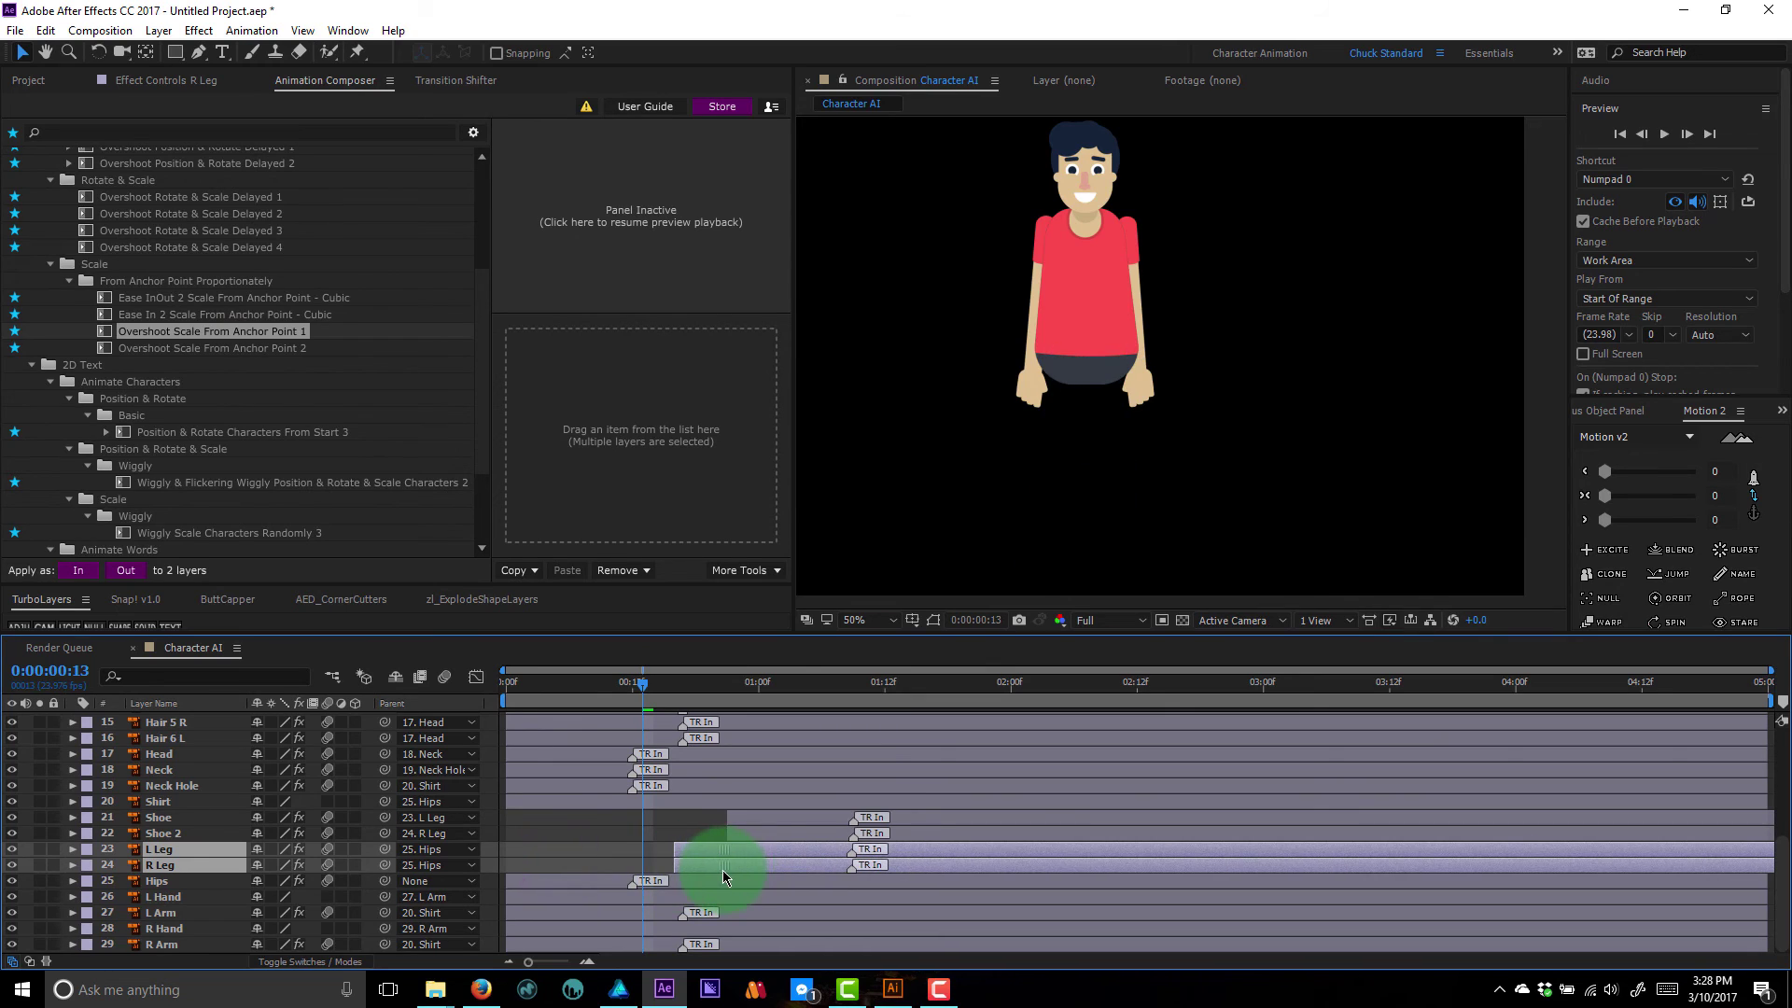
- Shift the L Arm and R Arm layers later in the timeline to start at about 0:00:00:12
{"action": "left_click", "coordinate": [1035, 310]}
{"action": "left_click", "coordinate": [1133, 285], "text": "shift"}
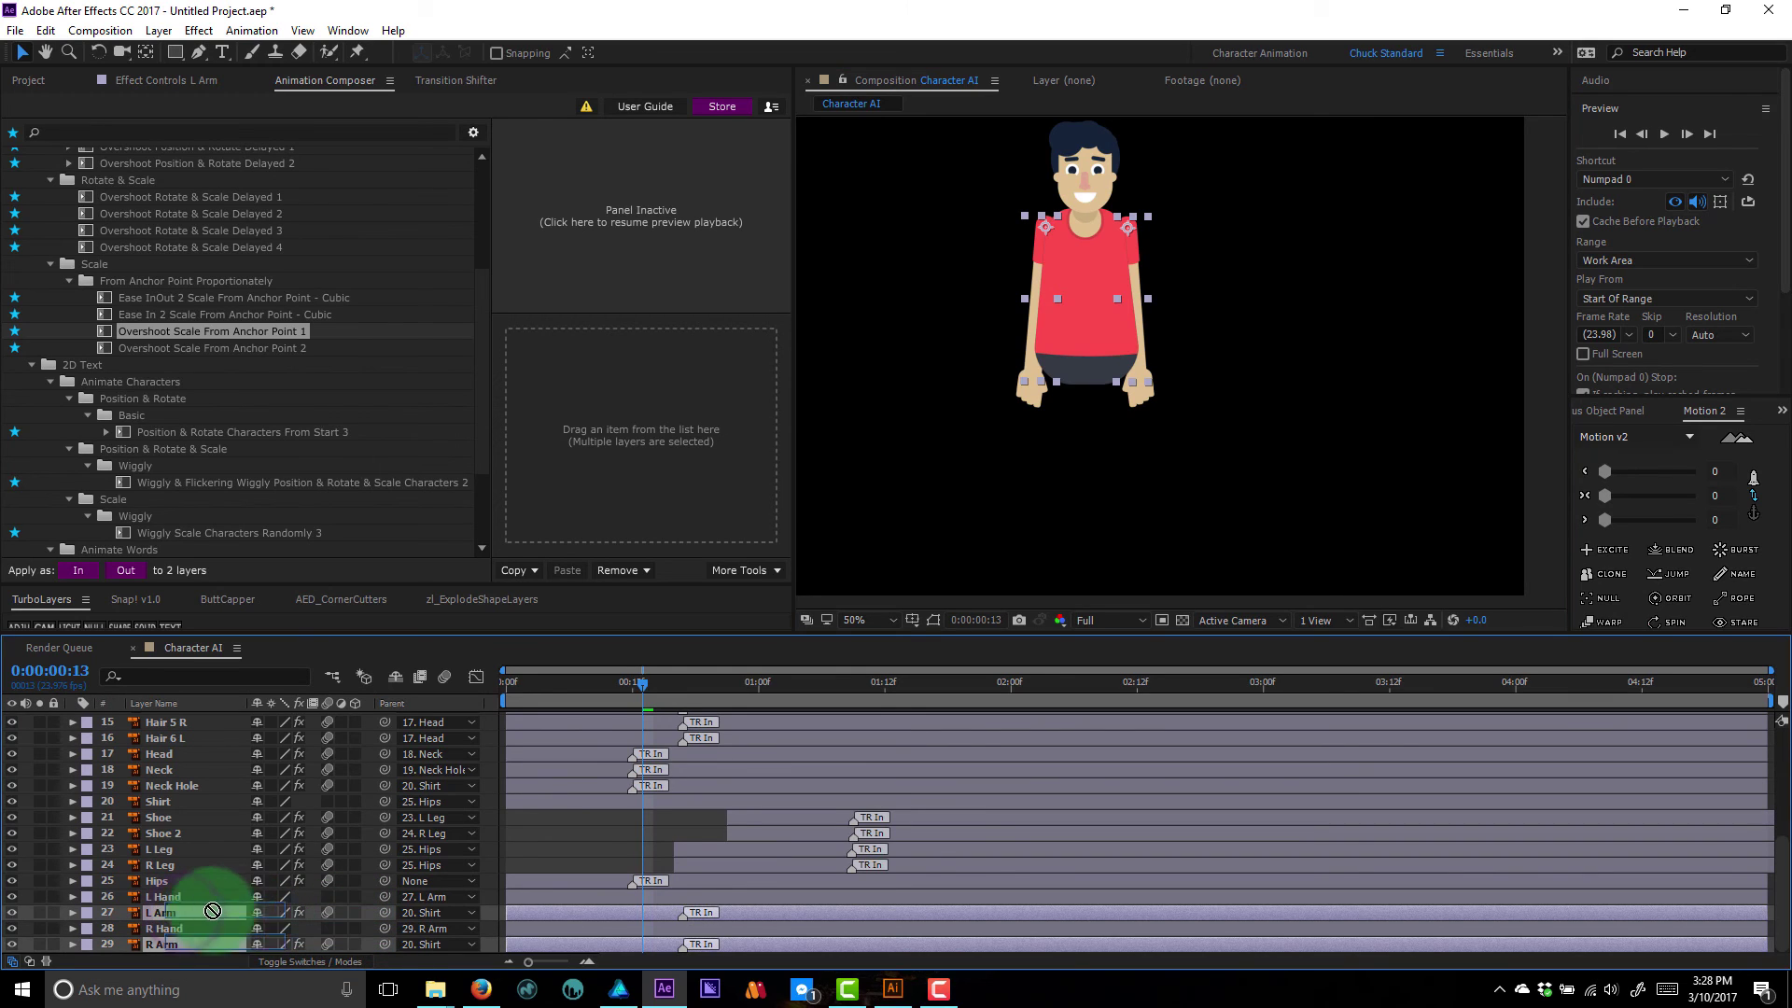
{"action": "left_click_drag", "start_coordinate": [597, 918], "coordinate": [724, 919]}
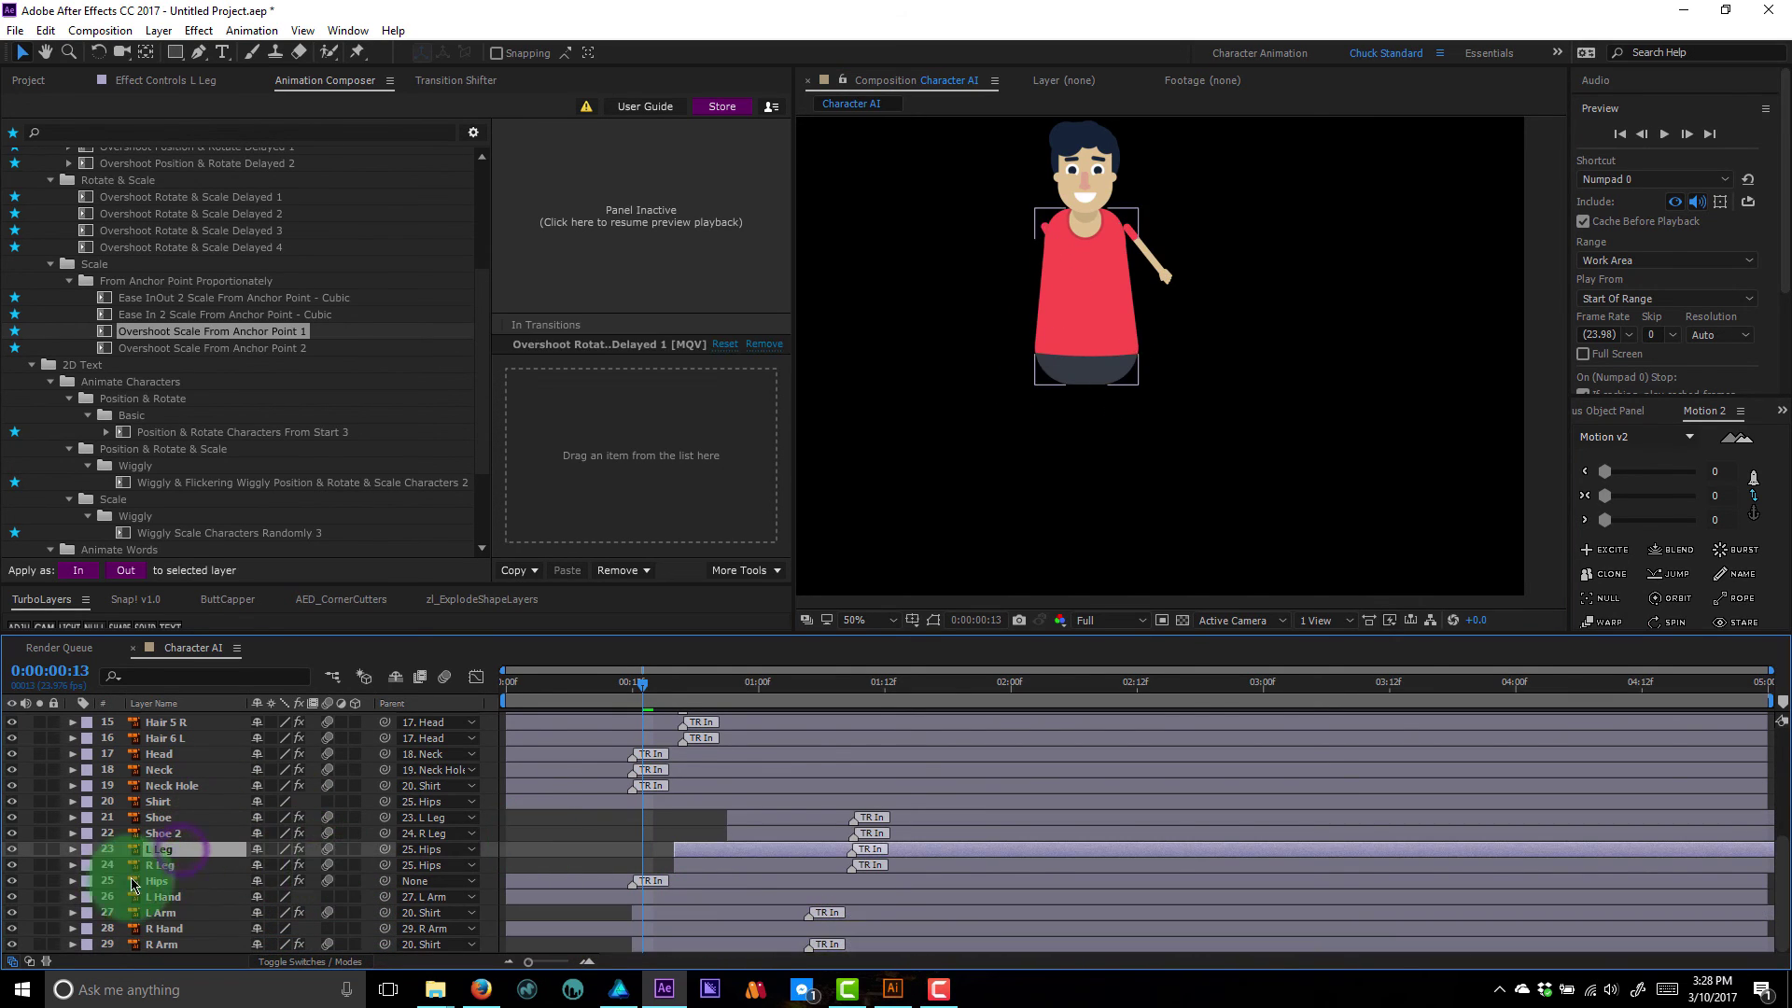
- Shift the L Hand, R Hand and both shoe layers later together, with the hands starting at about 0:00:00:23
{"action": "left_click", "coordinate": [177, 944]}
{"action": "left_click", "coordinate": [166, 929]}
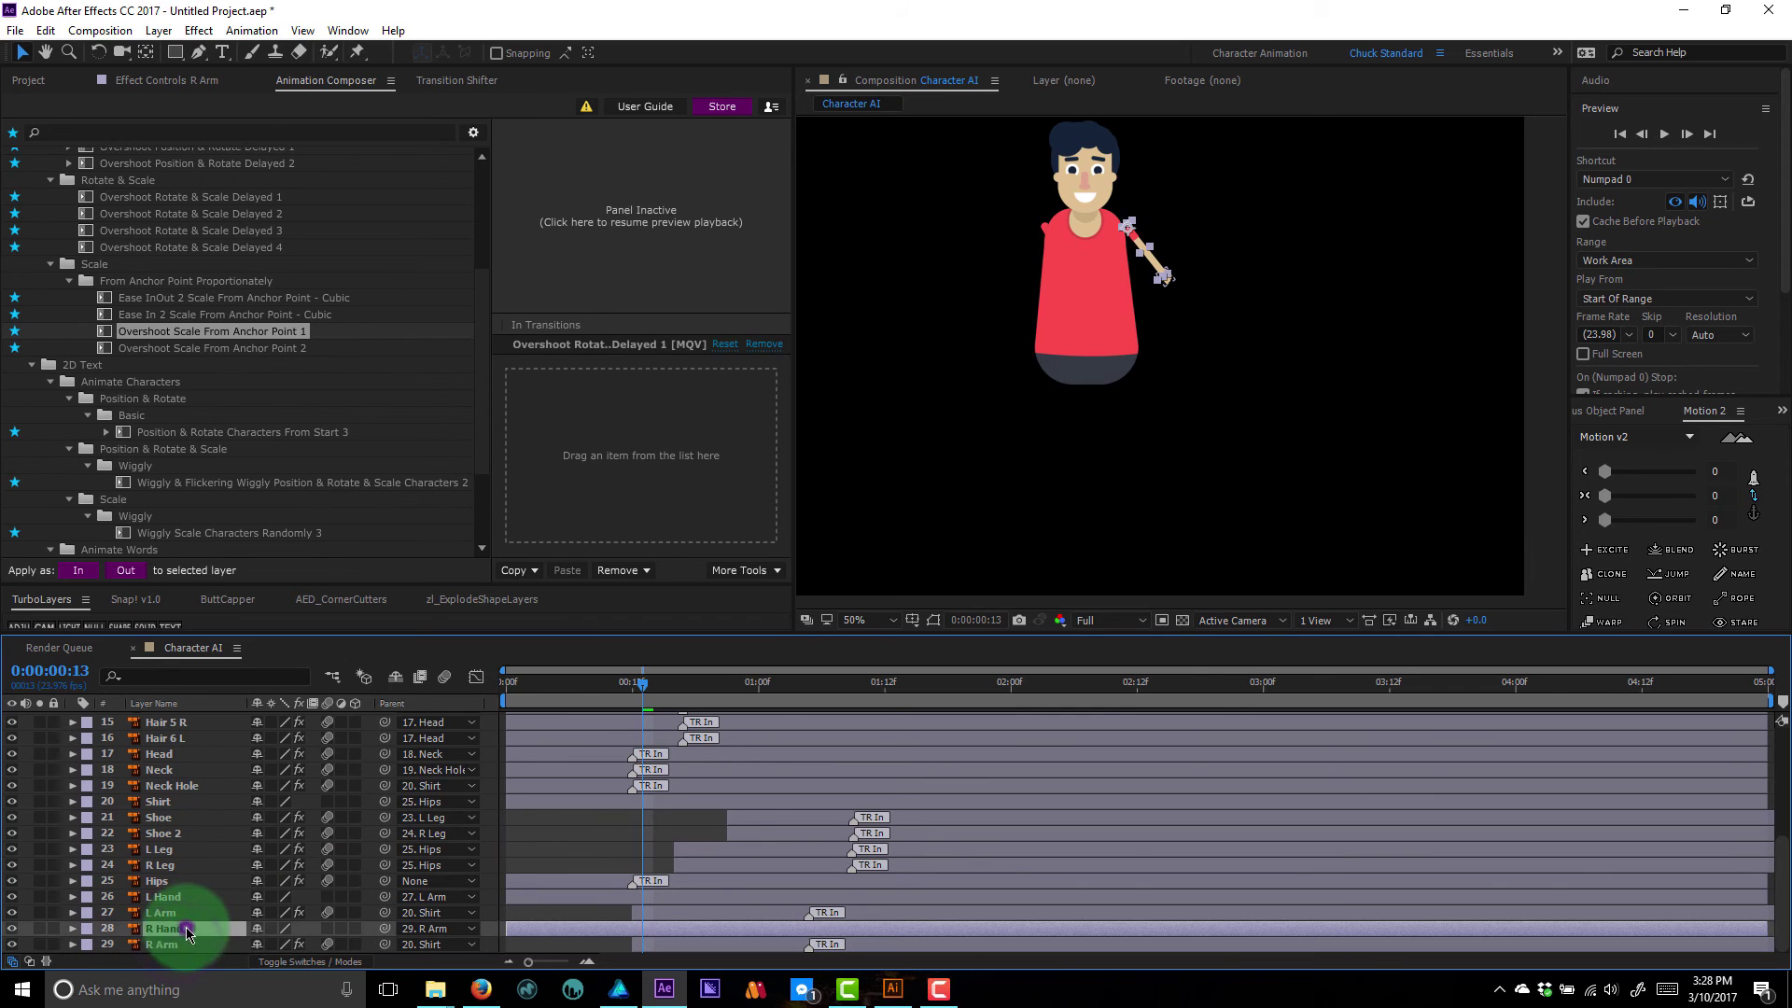
{"action": "left_click", "coordinate": [164, 897], "text": "ctrl"}
{"action": "left_click", "coordinate": [161, 834], "text": "ctrl"}
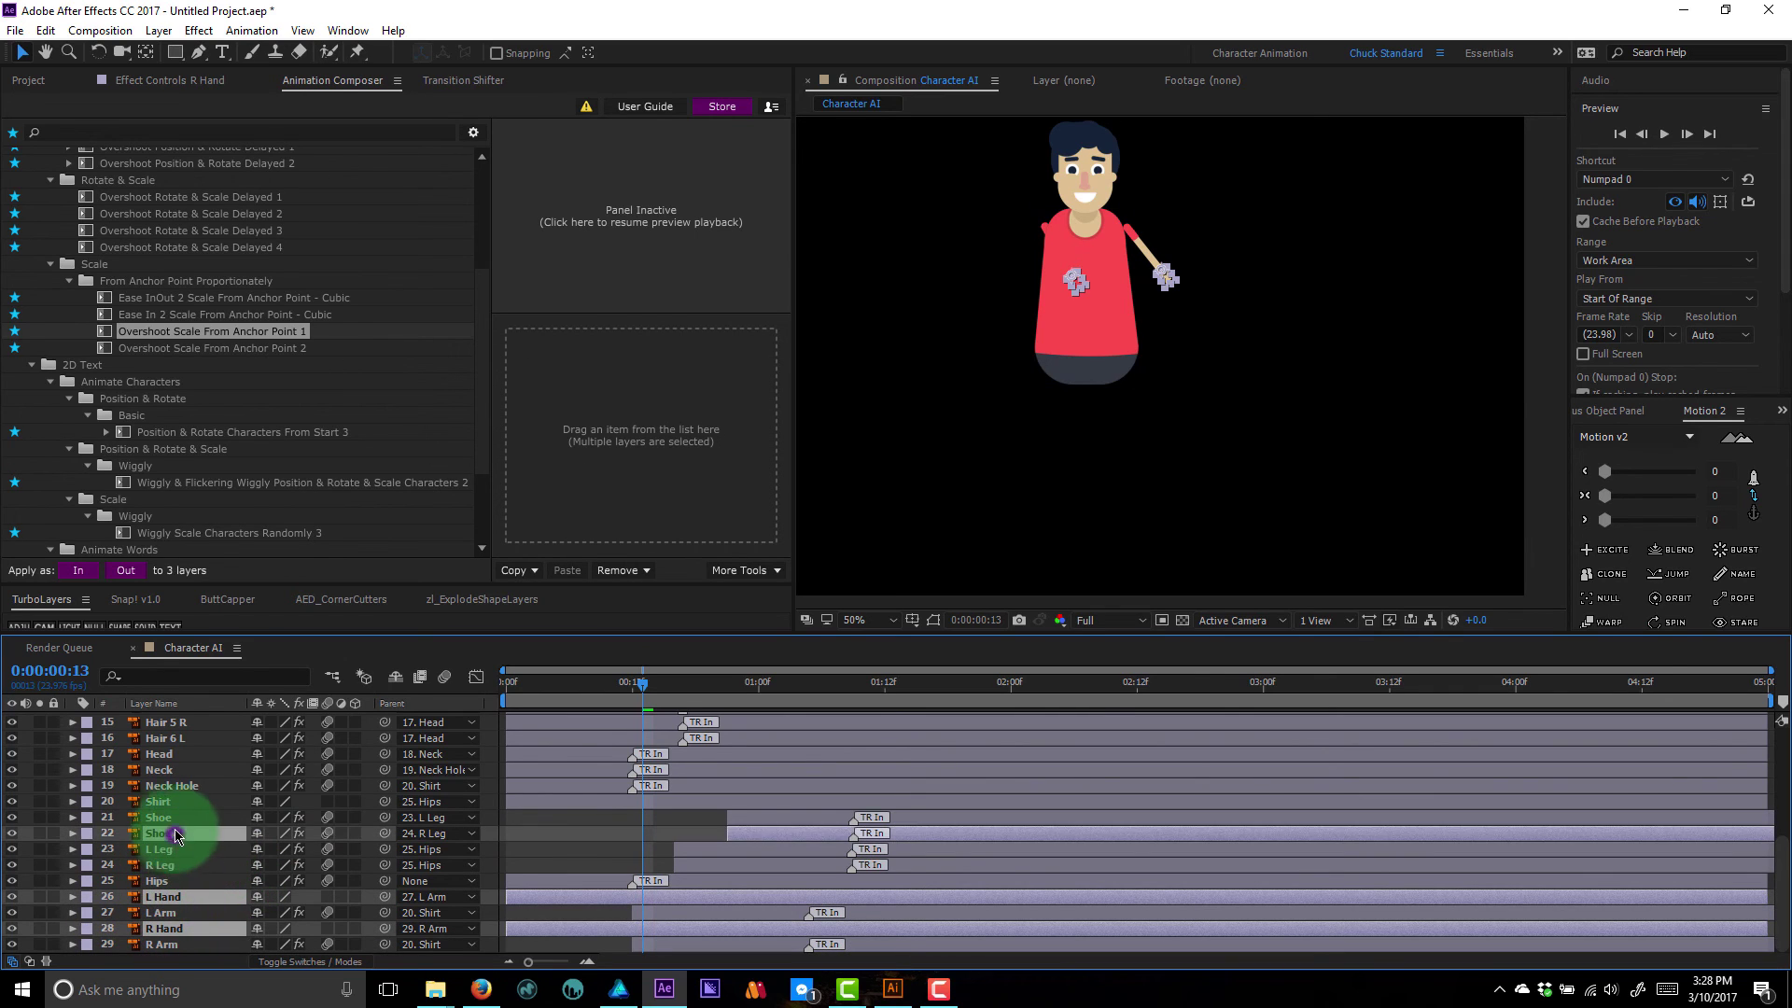
{"action": "left_click", "coordinate": [158, 817], "text": "ctrl"}
{"action": "mouse_move", "coordinate": [937, 836]}
{"action": "left_mouse_down"}
{"action": "mouse_move", "coordinate": [984, 829]}
{"action": "mouse_move", "coordinate": [923, 831]}
{"action": "left_mouse_up"}
{"action": "left_click", "coordinate": [989, 829]}
{"action": "left_click", "coordinate": [993, 819], "text": "ctrl"}
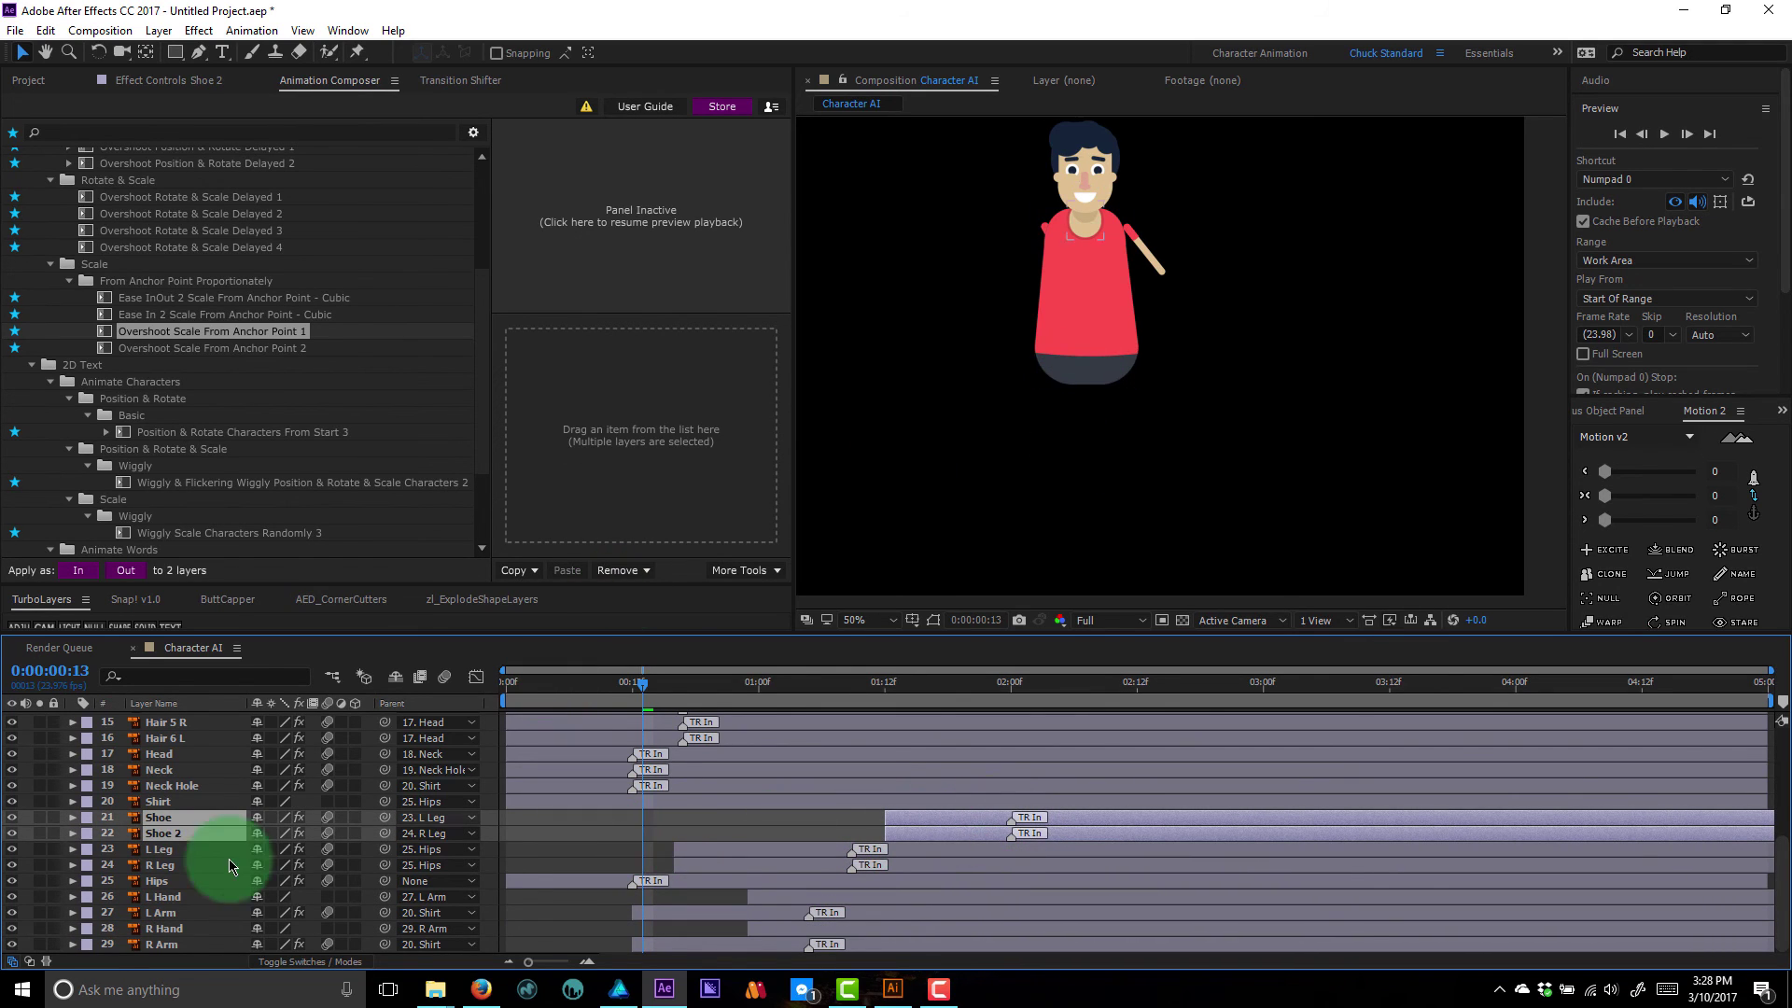
- Stagger the layers from L Ear to Neck Hole by 1 frame ascending with Transition Shifter, and shift them to start from about 0:00:00:19
{"action": "left_click", "coordinate": [177, 788]}
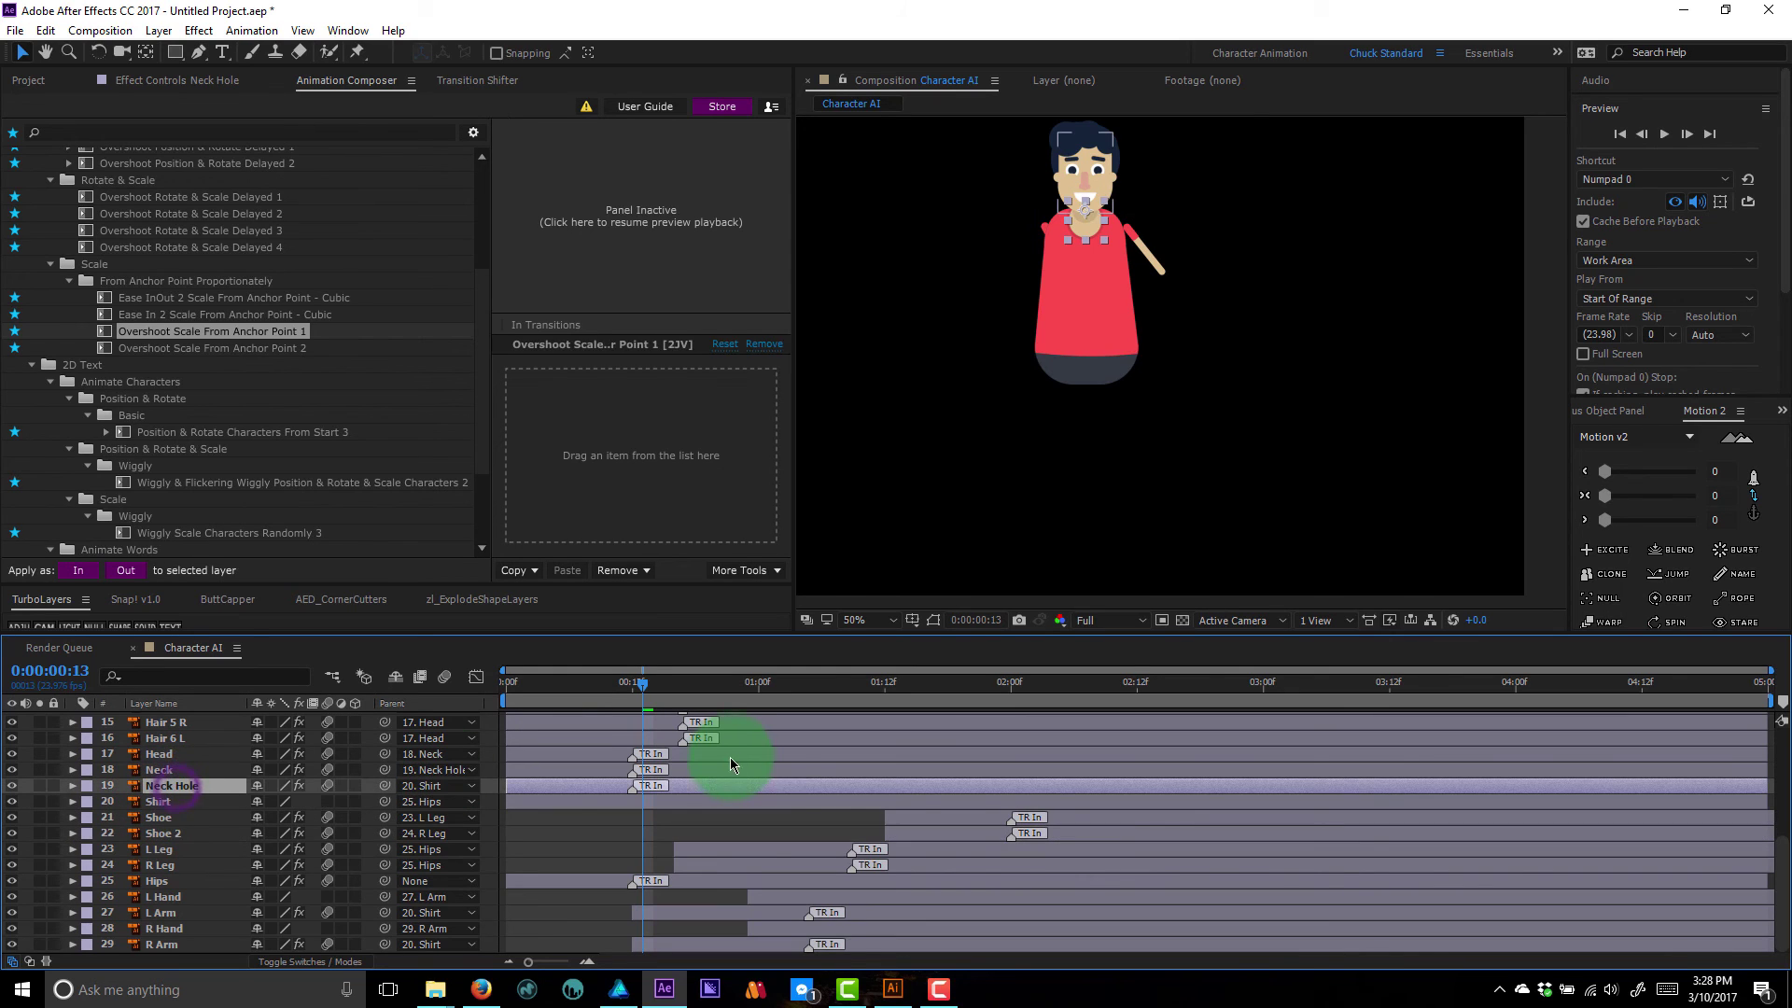
{"action": "scroll", "coordinate": [734, 801], "scroll_direction": "up", "scroll_amount": 5}
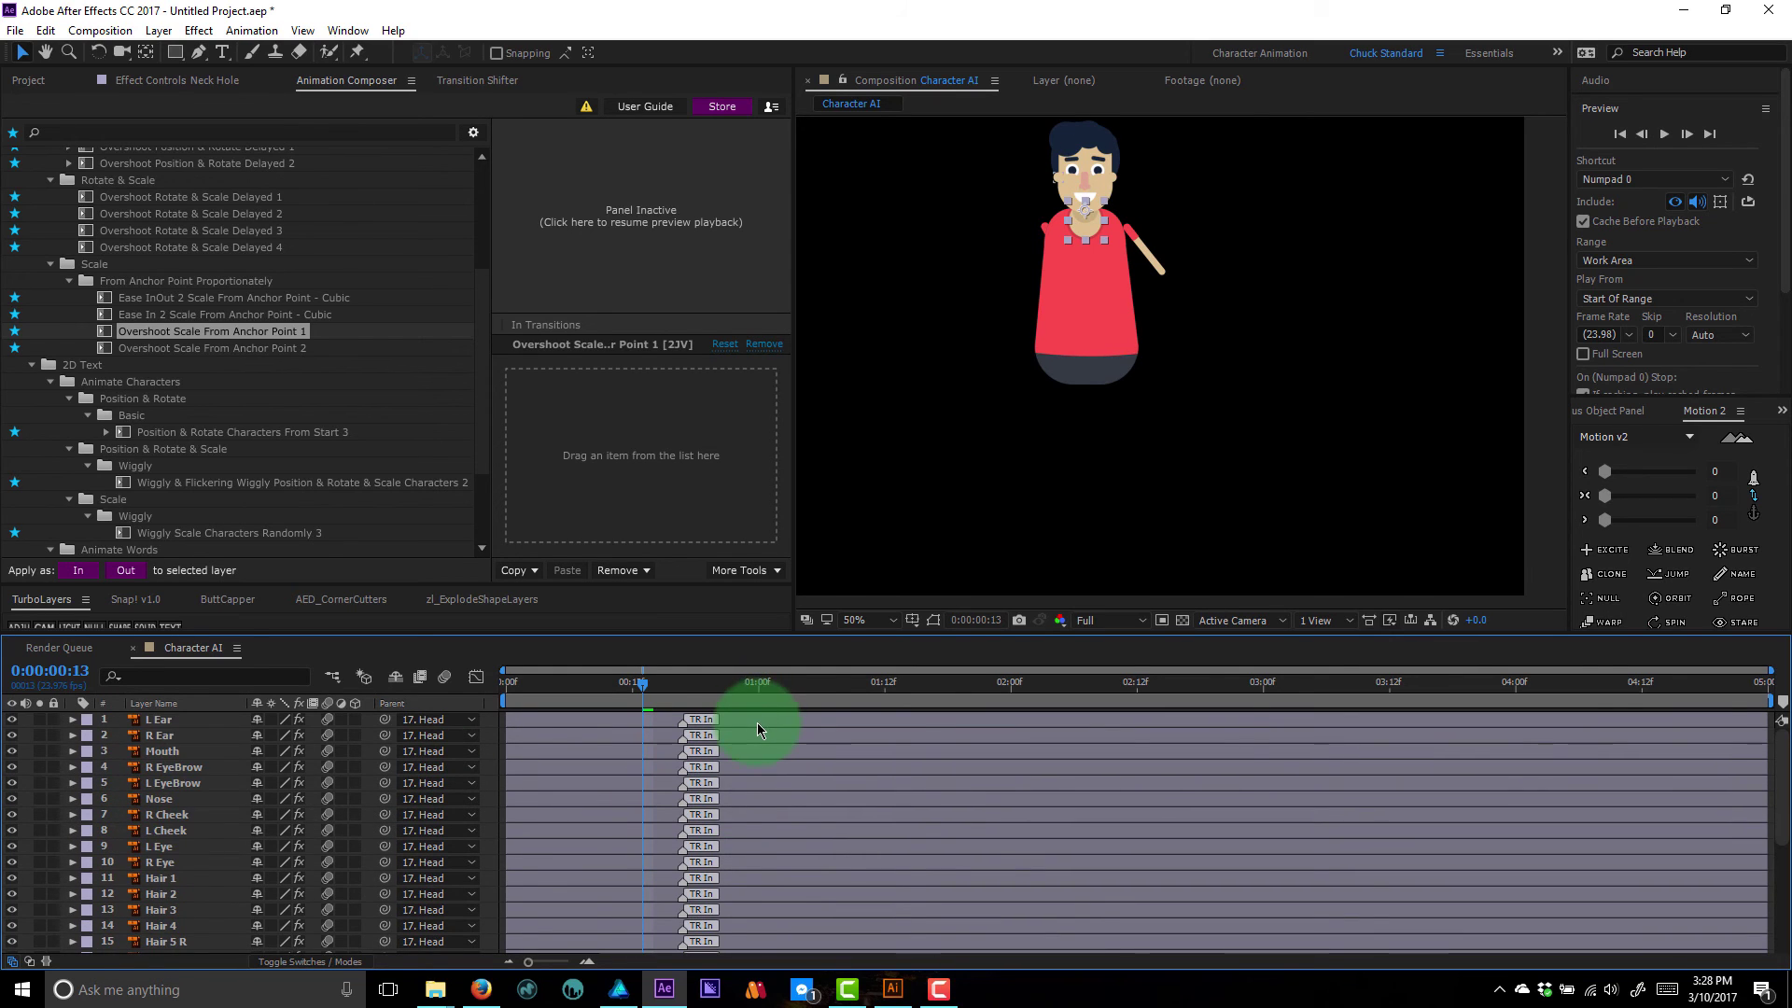
{"action": "left_click", "coordinate": [758, 723], "text": "shift"}
{"action": "scroll", "coordinate": [804, 786], "scroll_direction": "down", "scroll_amount": 4}
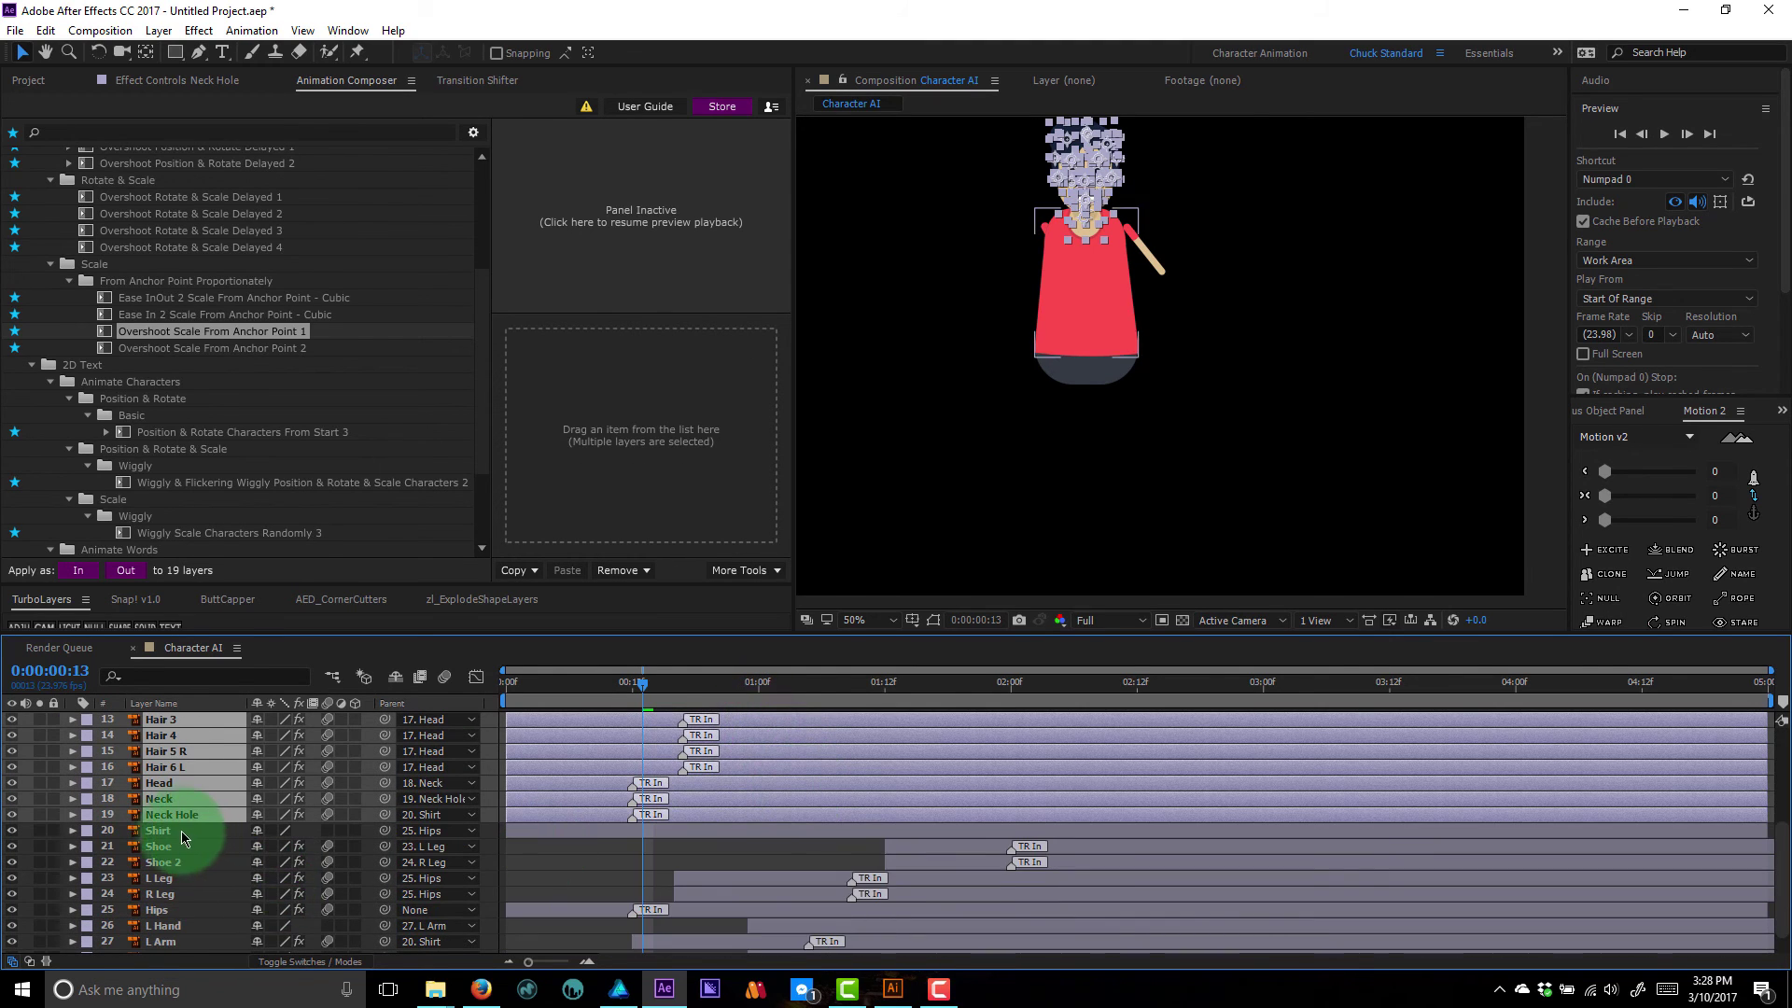
{"action": "left_click", "coordinate": [478, 80]}
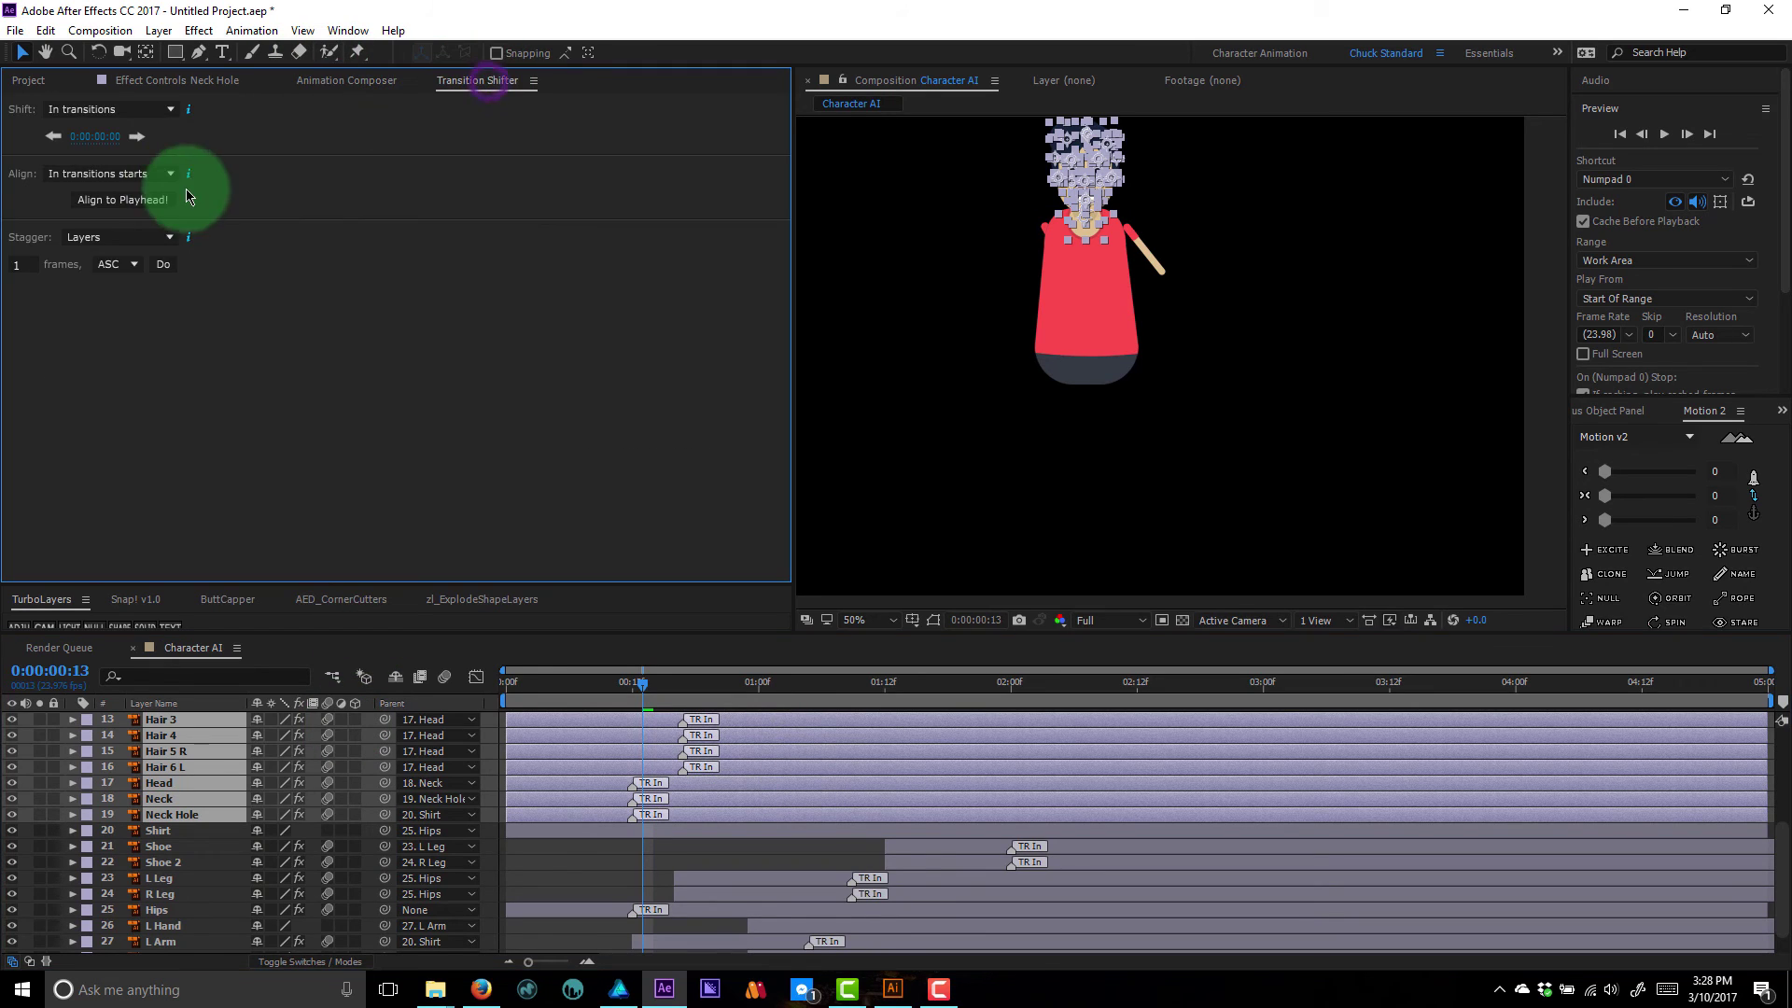
{"action": "left_click", "coordinate": [163, 265]}
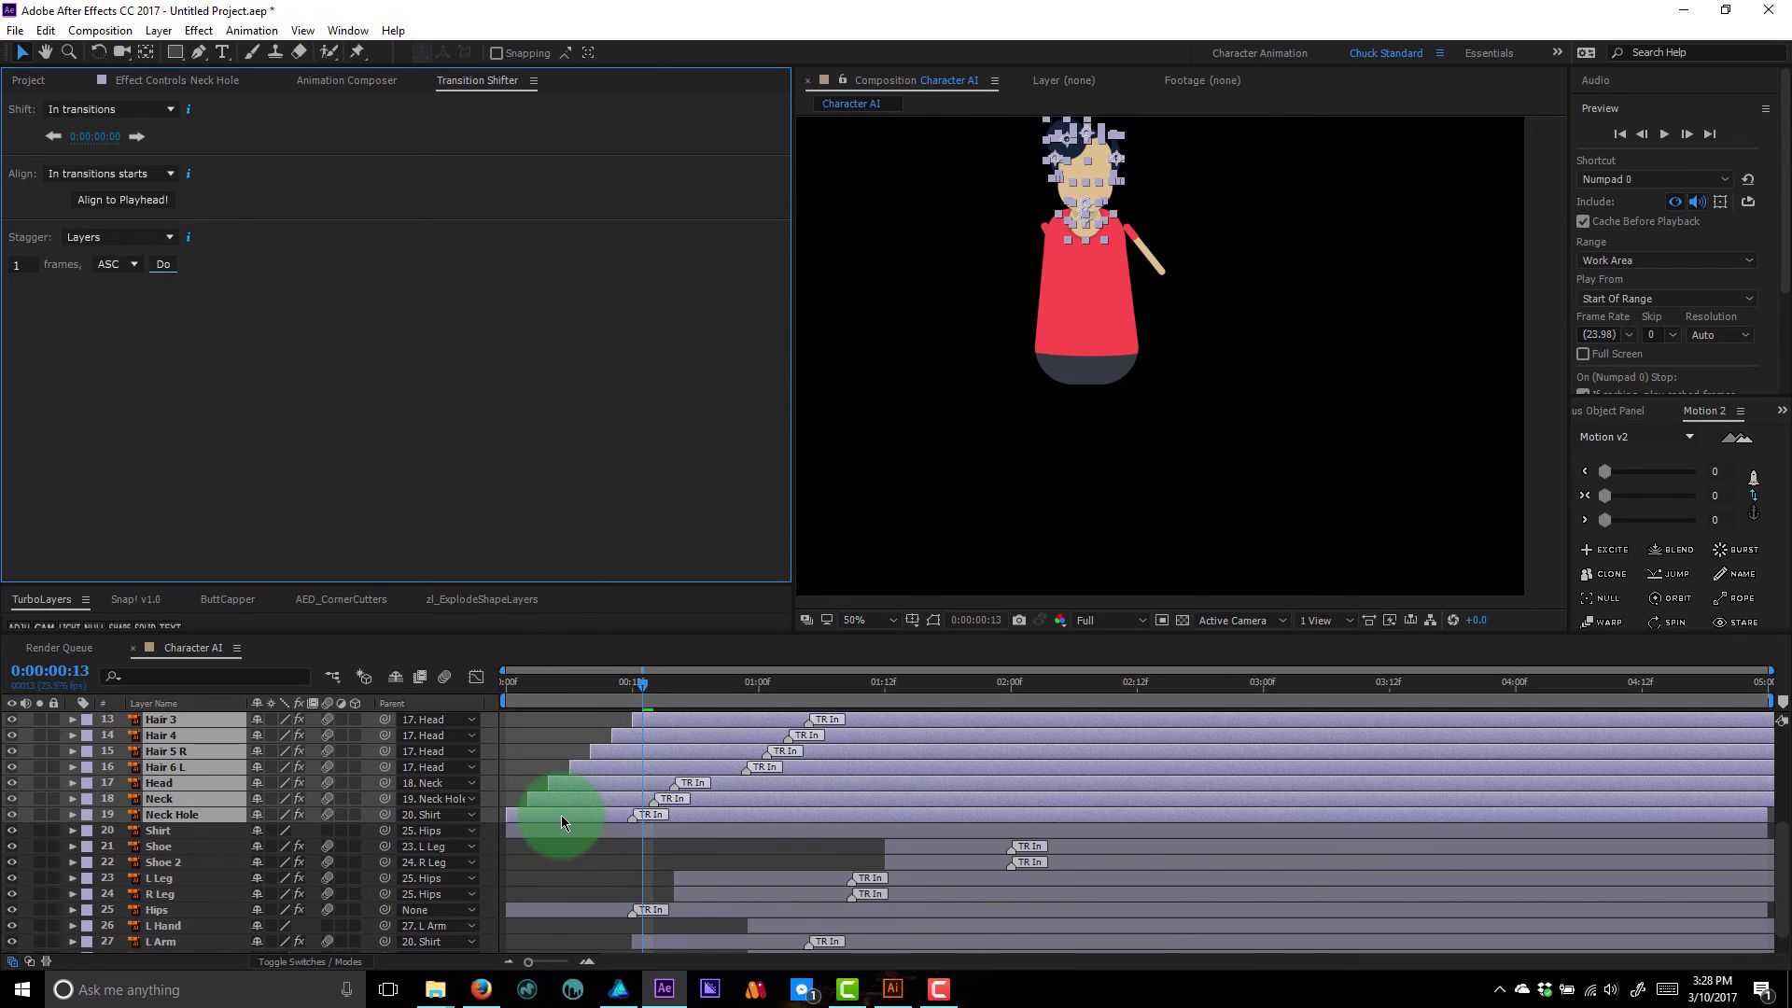
{"action": "key", "text": "ctrl+z"}
{"action": "left_click_drag", "start_coordinate": [547, 814], "coordinate": [742, 805]}
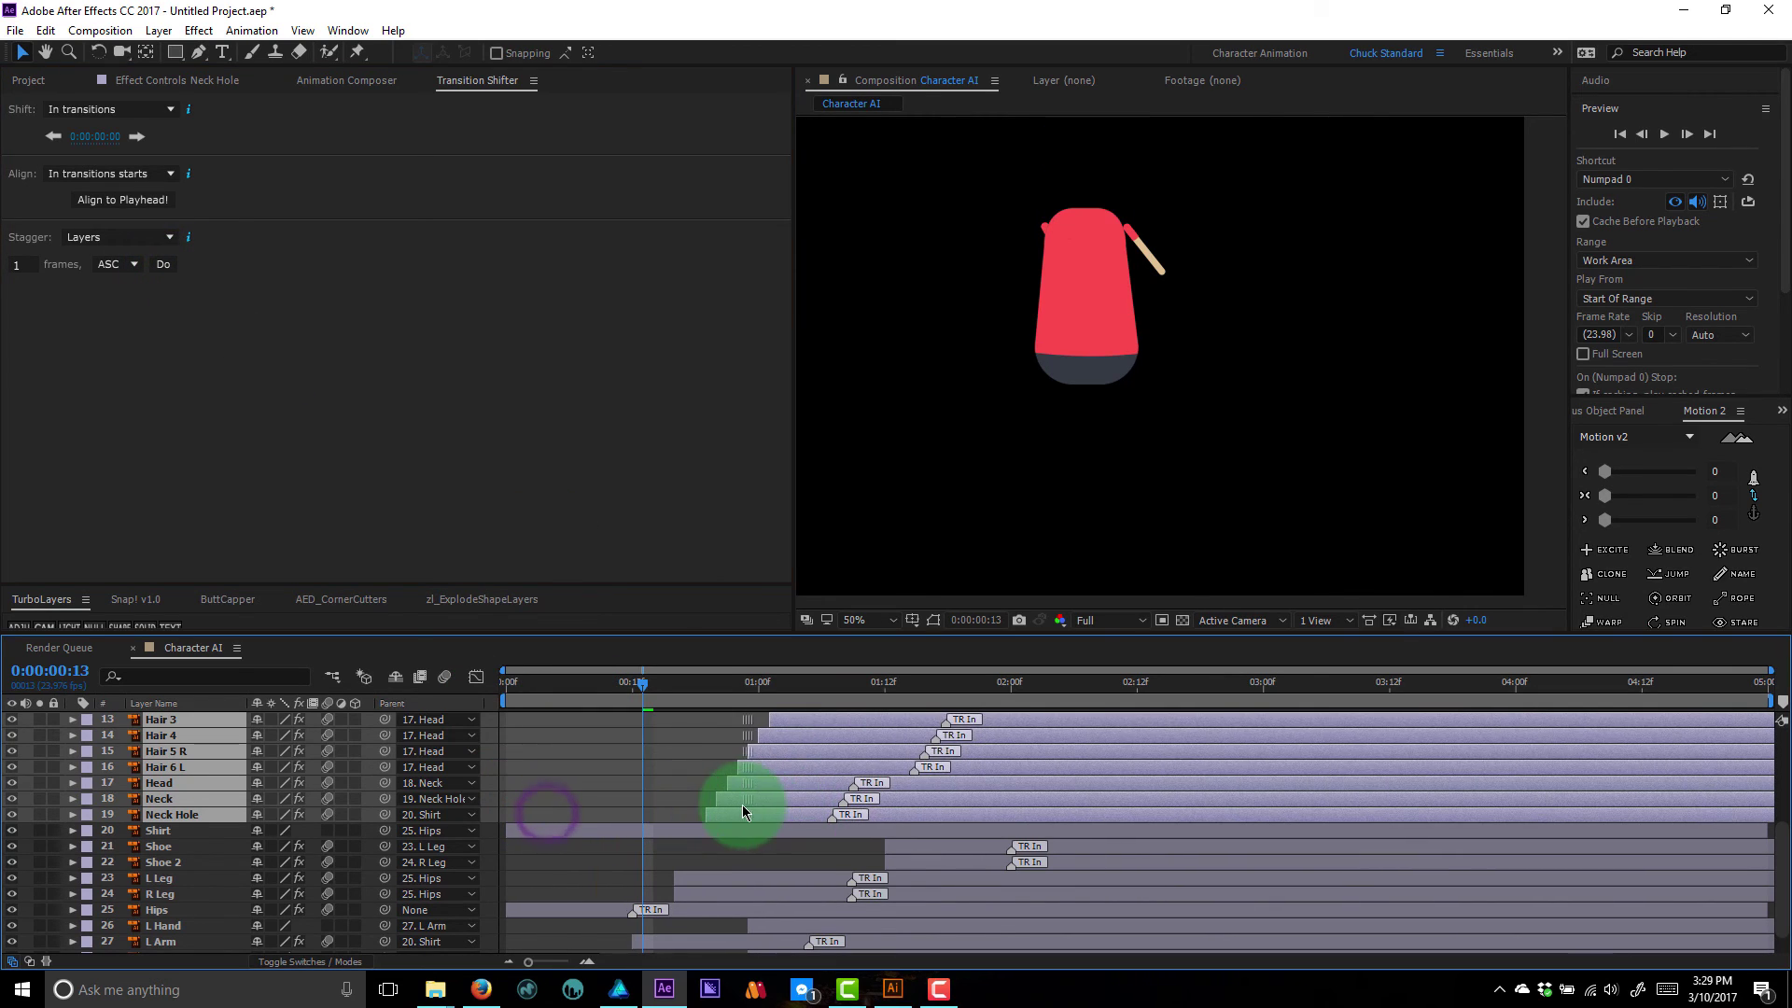
- Move the current time to 0:00:01:05 and shift the Shoe and Shoe 2 layers earlier to start at about 0:00:01:02
{"action": "left_click_drag", "start_coordinate": [658, 689], "coordinate": [808, 717]}
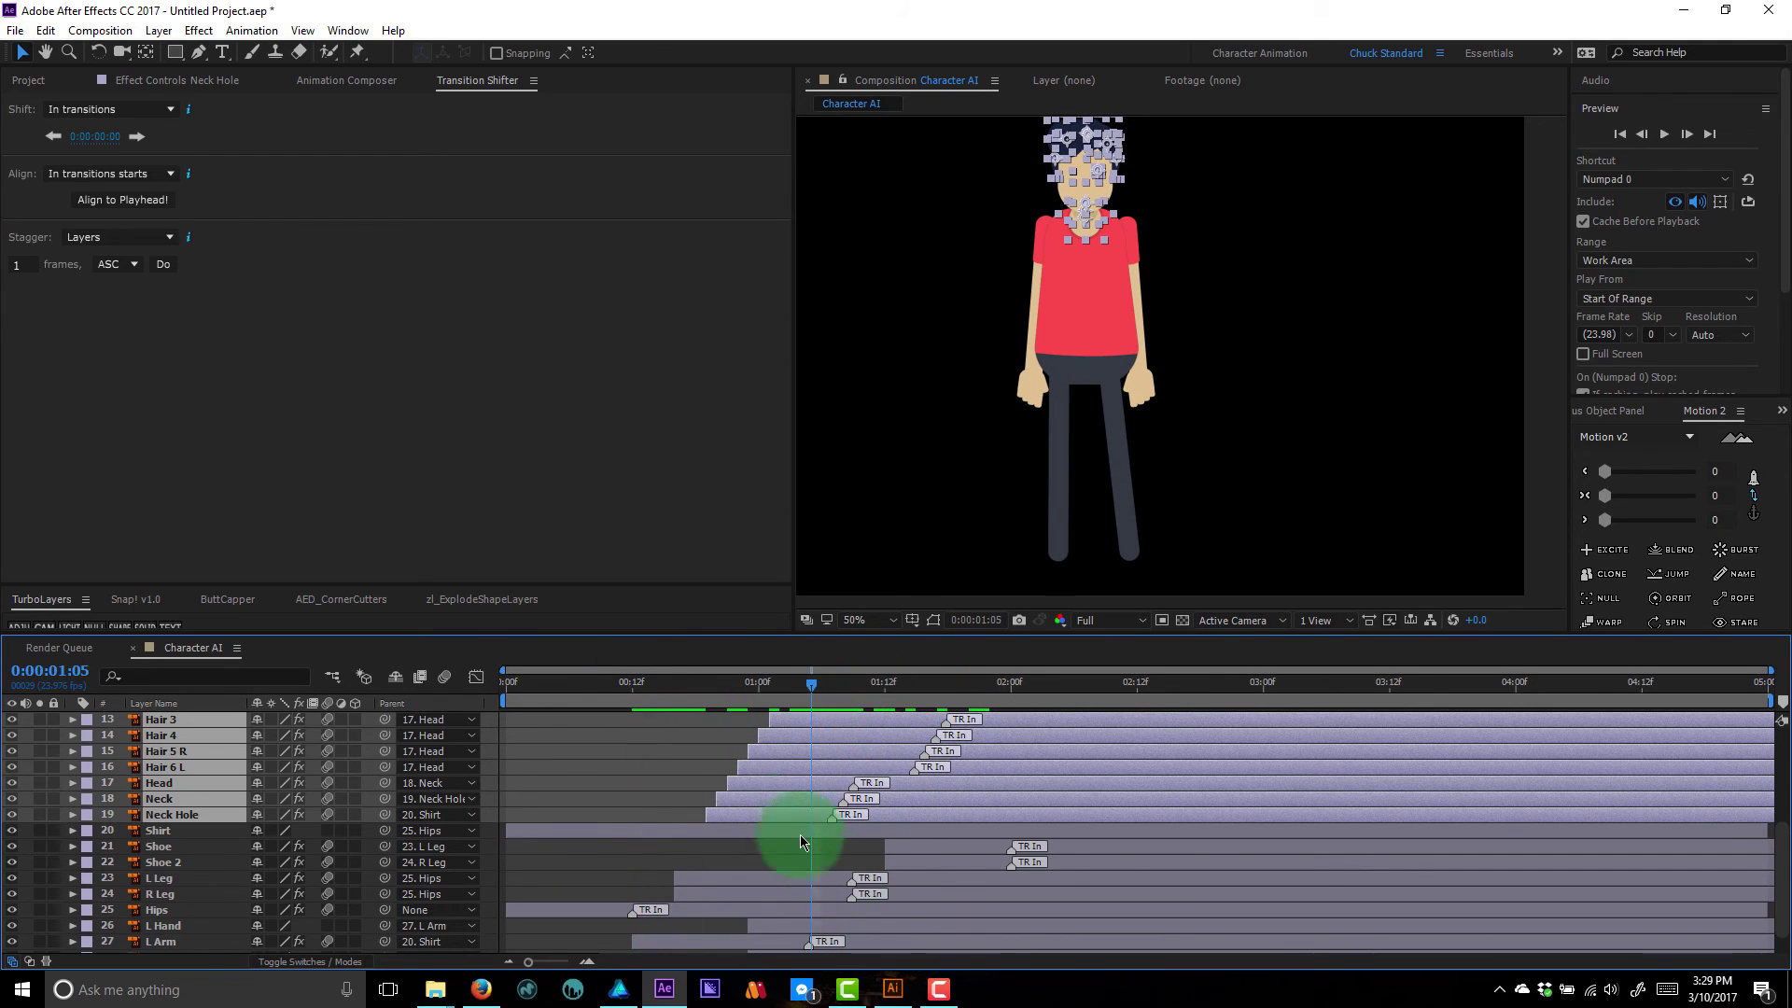
{"action": "left_click", "coordinate": [852, 861]}
{"action": "left_click", "coordinate": [902, 860]}
{"action": "left_click", "coordinate": [903, 847], "text": "shift"}
{"action": "left_click_drag", "start_coordinate": [922, 860], "coordinate": [819, 868]}
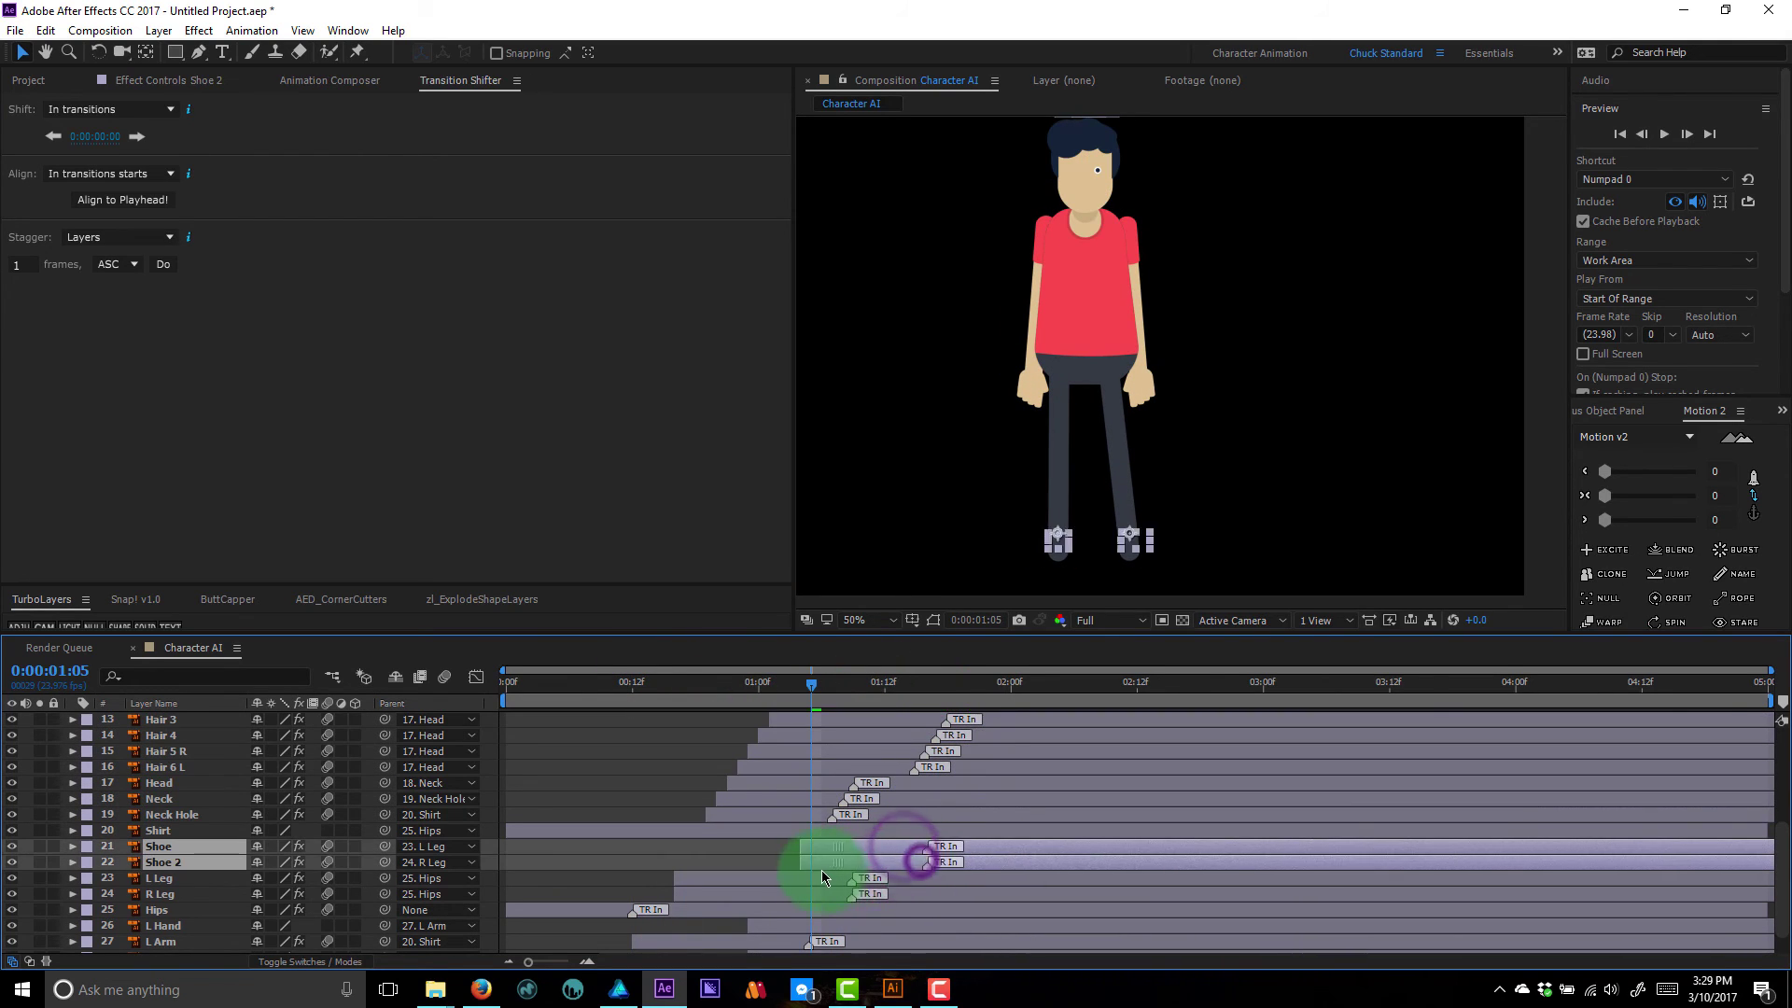
{"action": "left_click", "coordinate": [731, 867]}
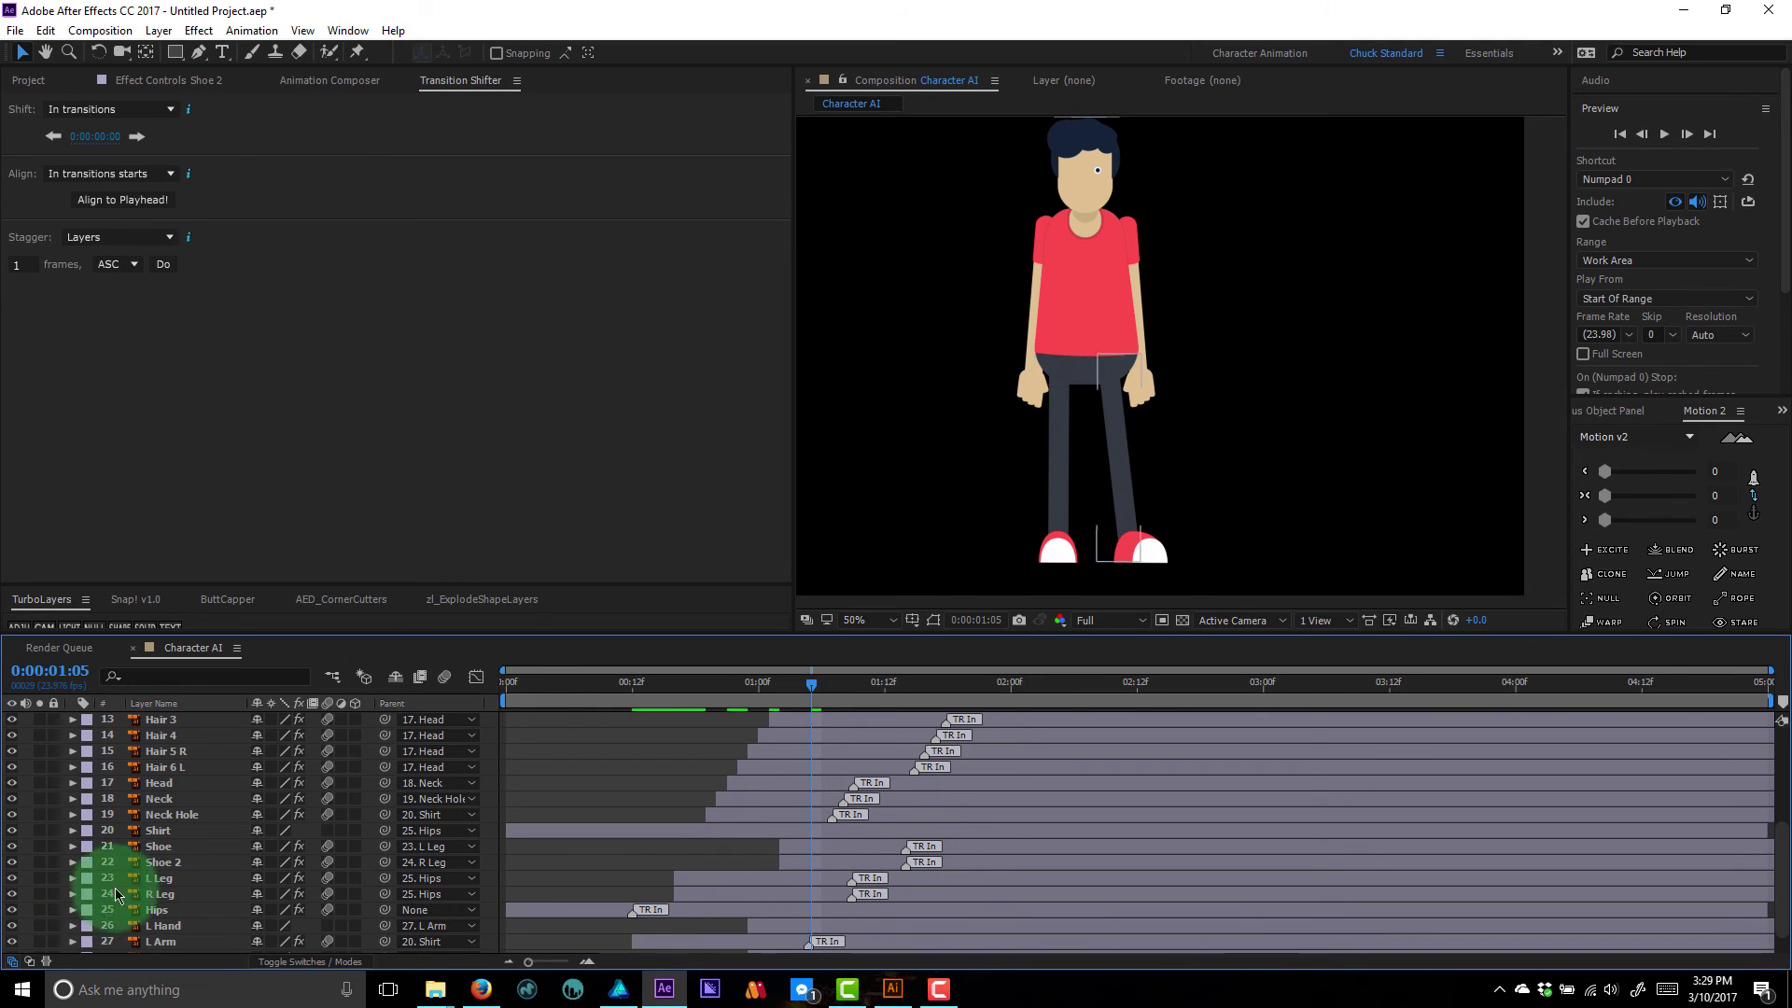
- Move the current time to 0:00:00:19 and set the R Leg layer's in-transition Angle to 70°
{"action": "left_click", "coordinate": [178, 879]}
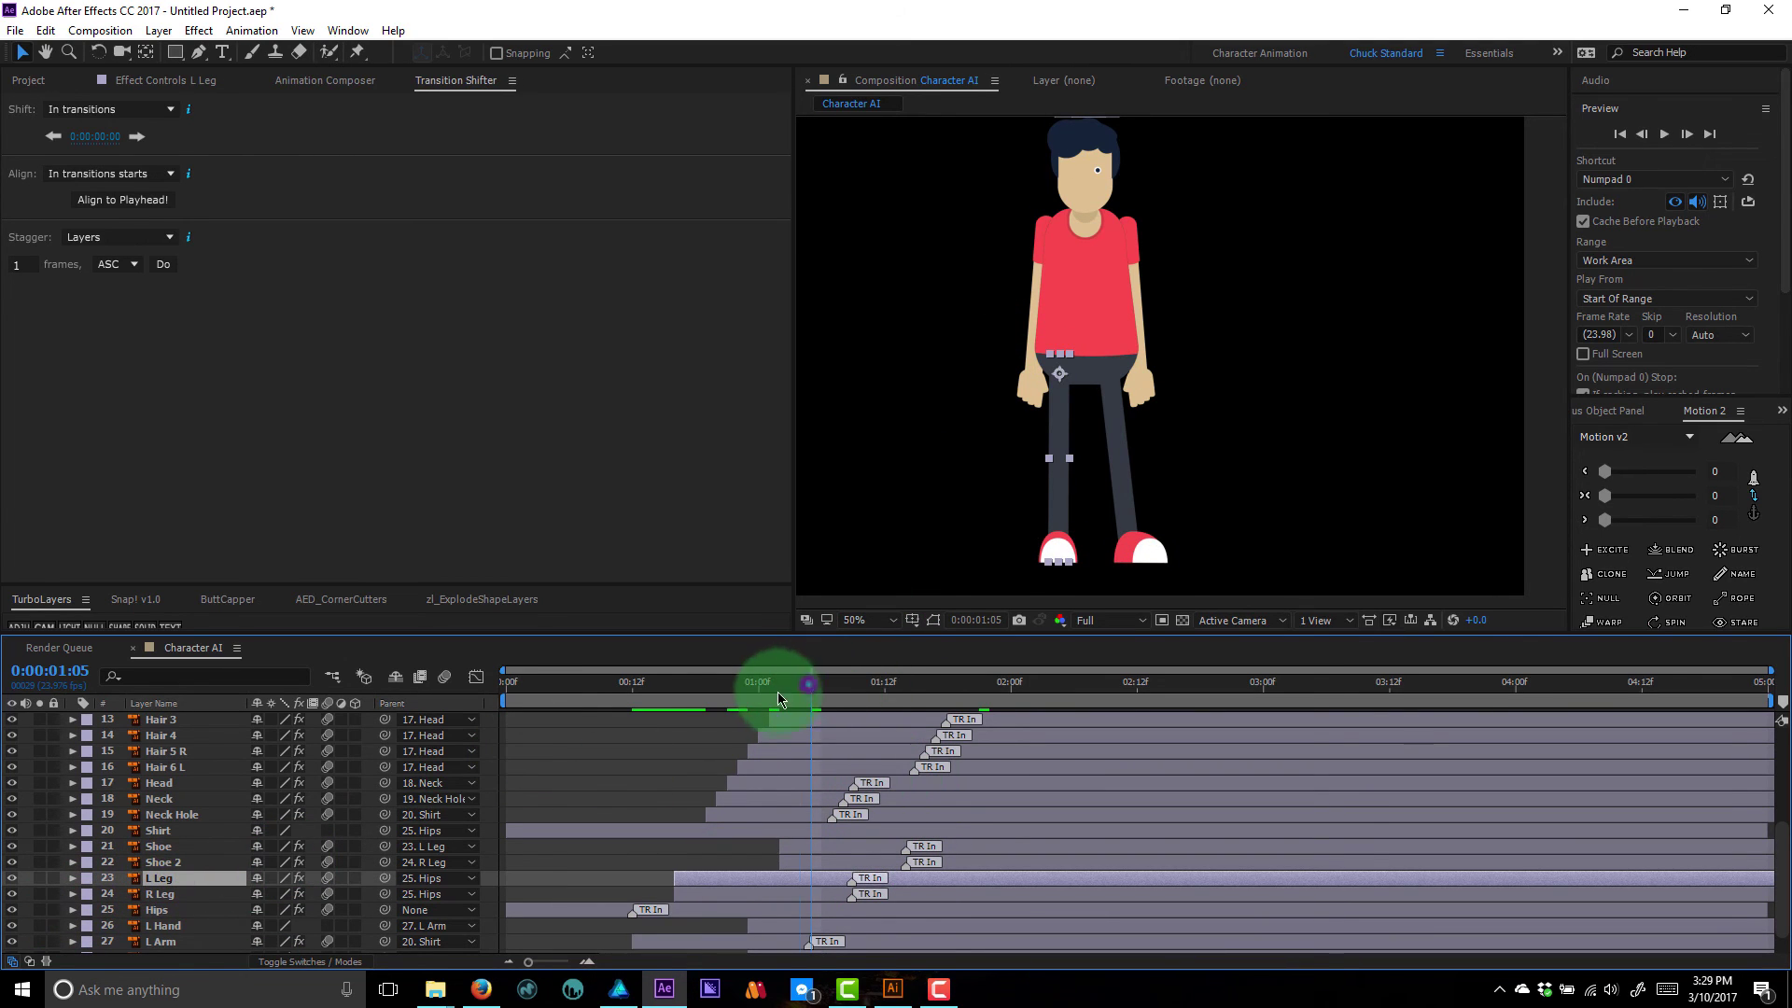
{"action": "left_click_drag", "start_coordinate": [778, 694], "coordinate": [699, 696]}
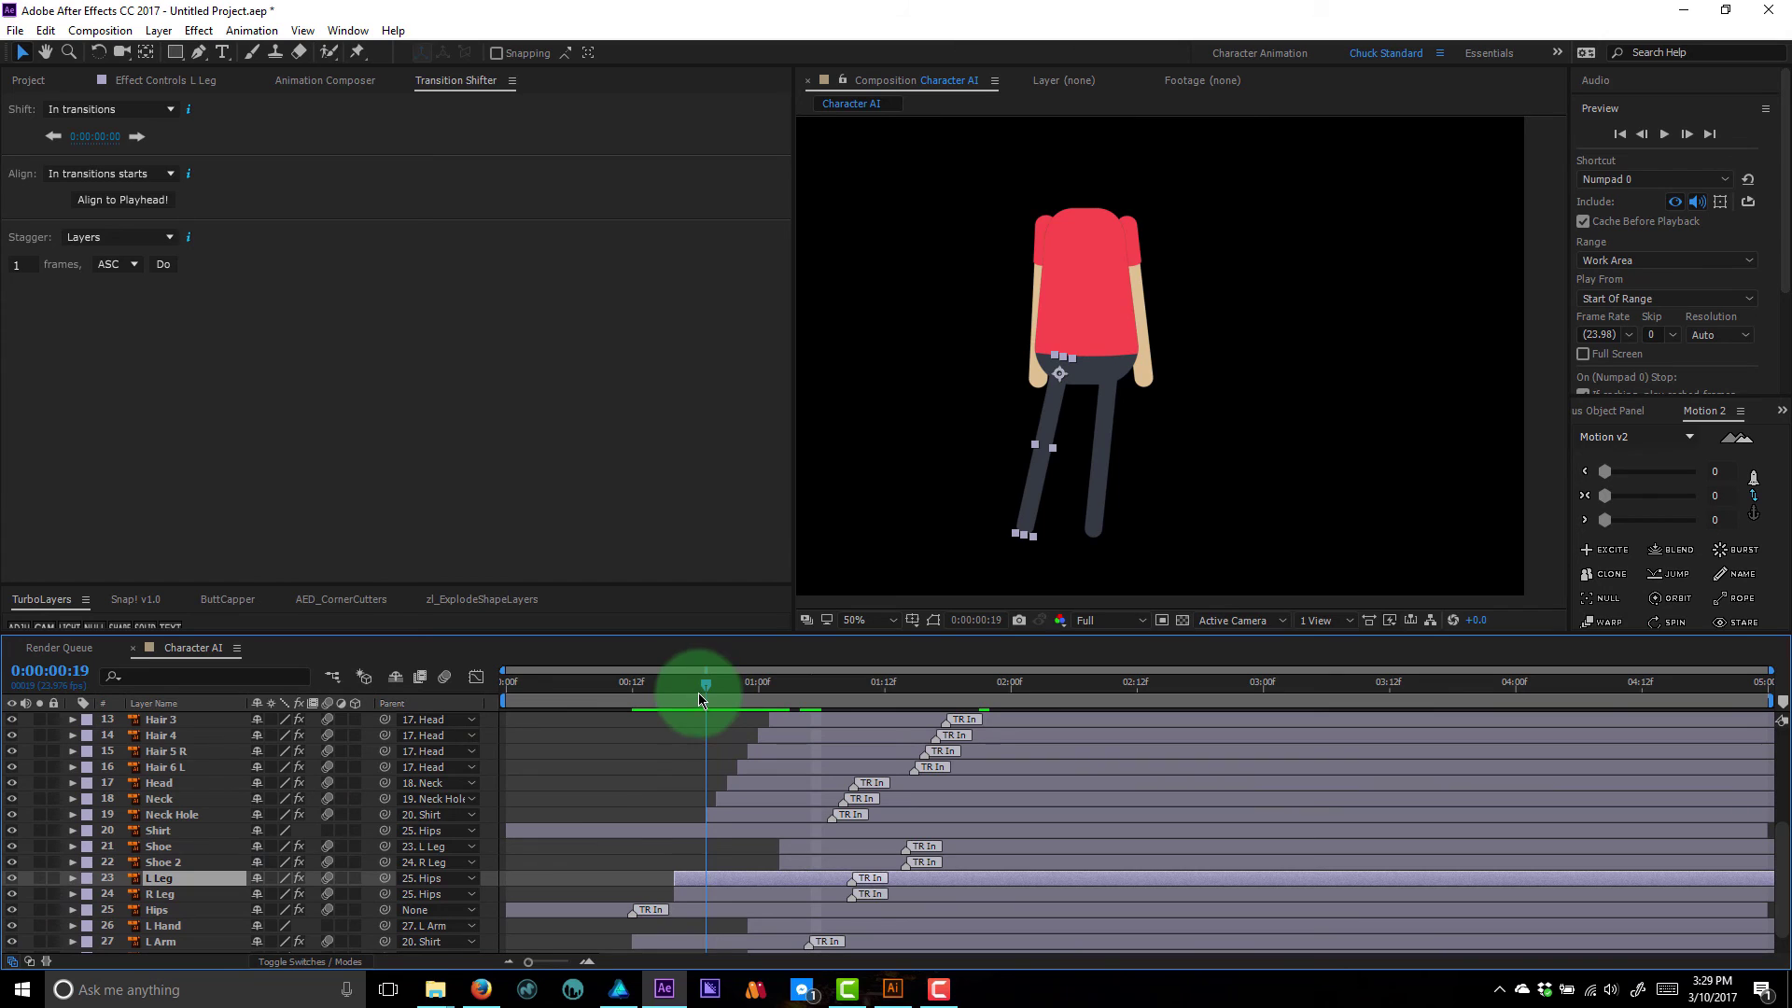
{"action": "left_click", "coordinate": [1105, 451]}
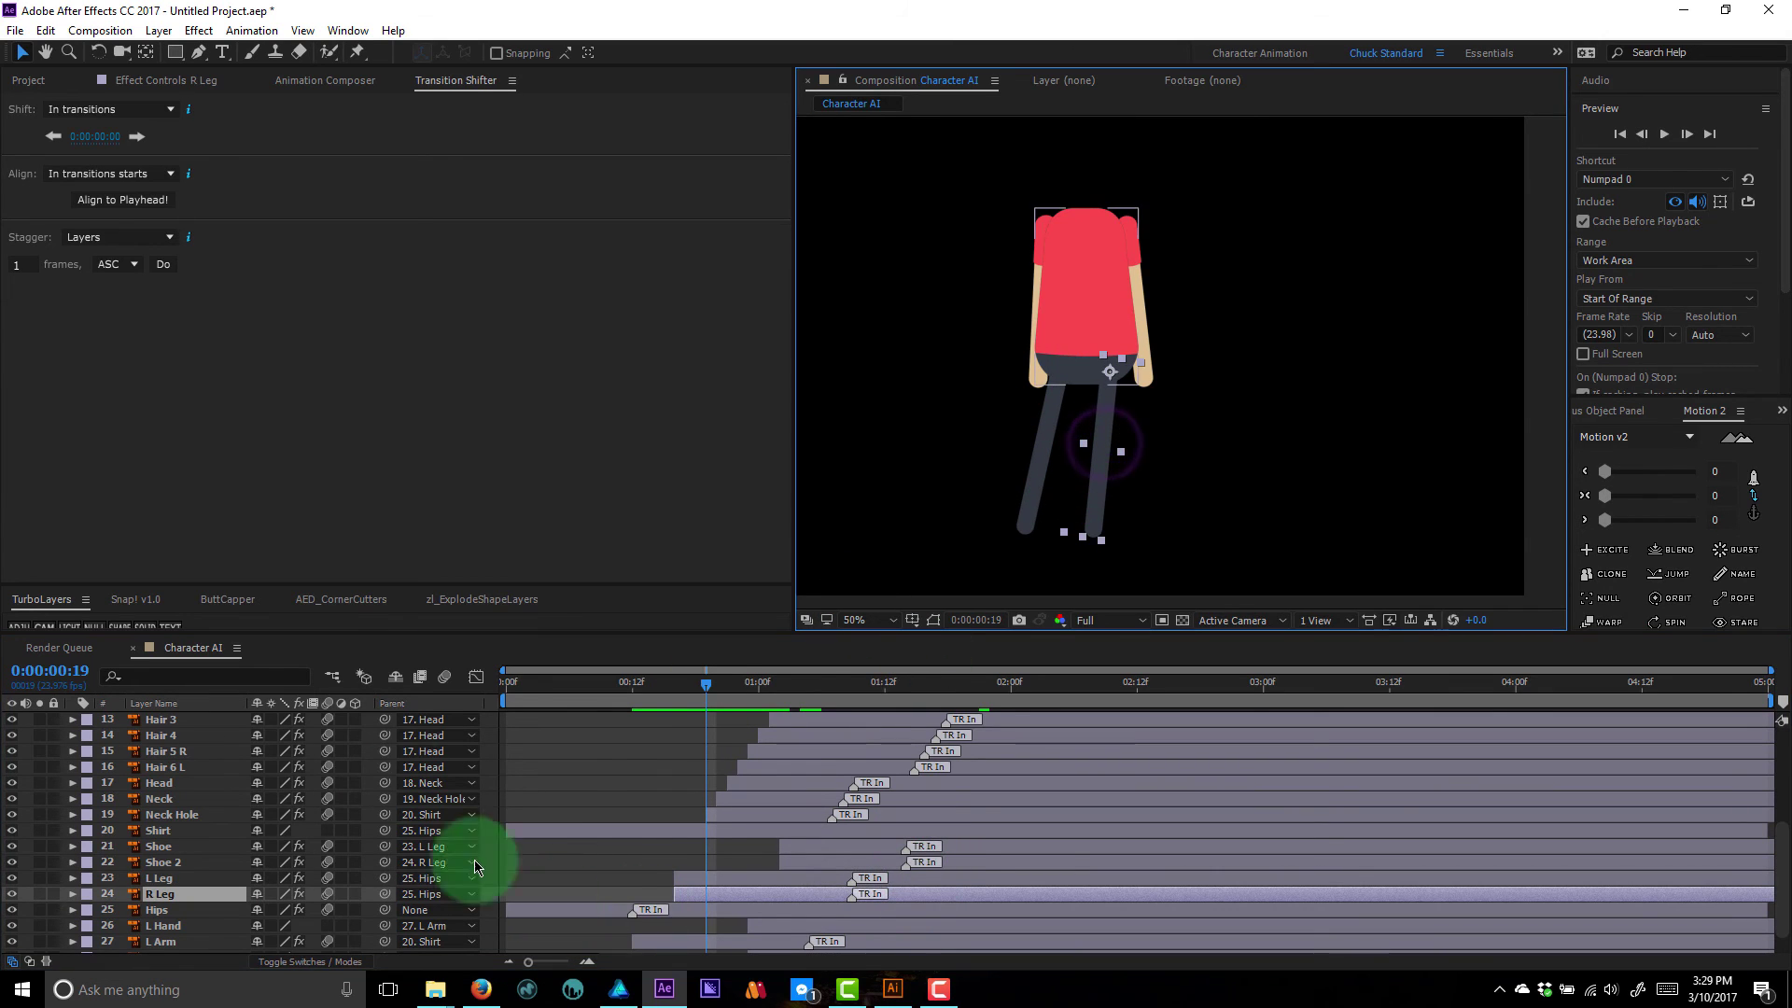
{"action": "left_click", "coordinate": [186, 90]}
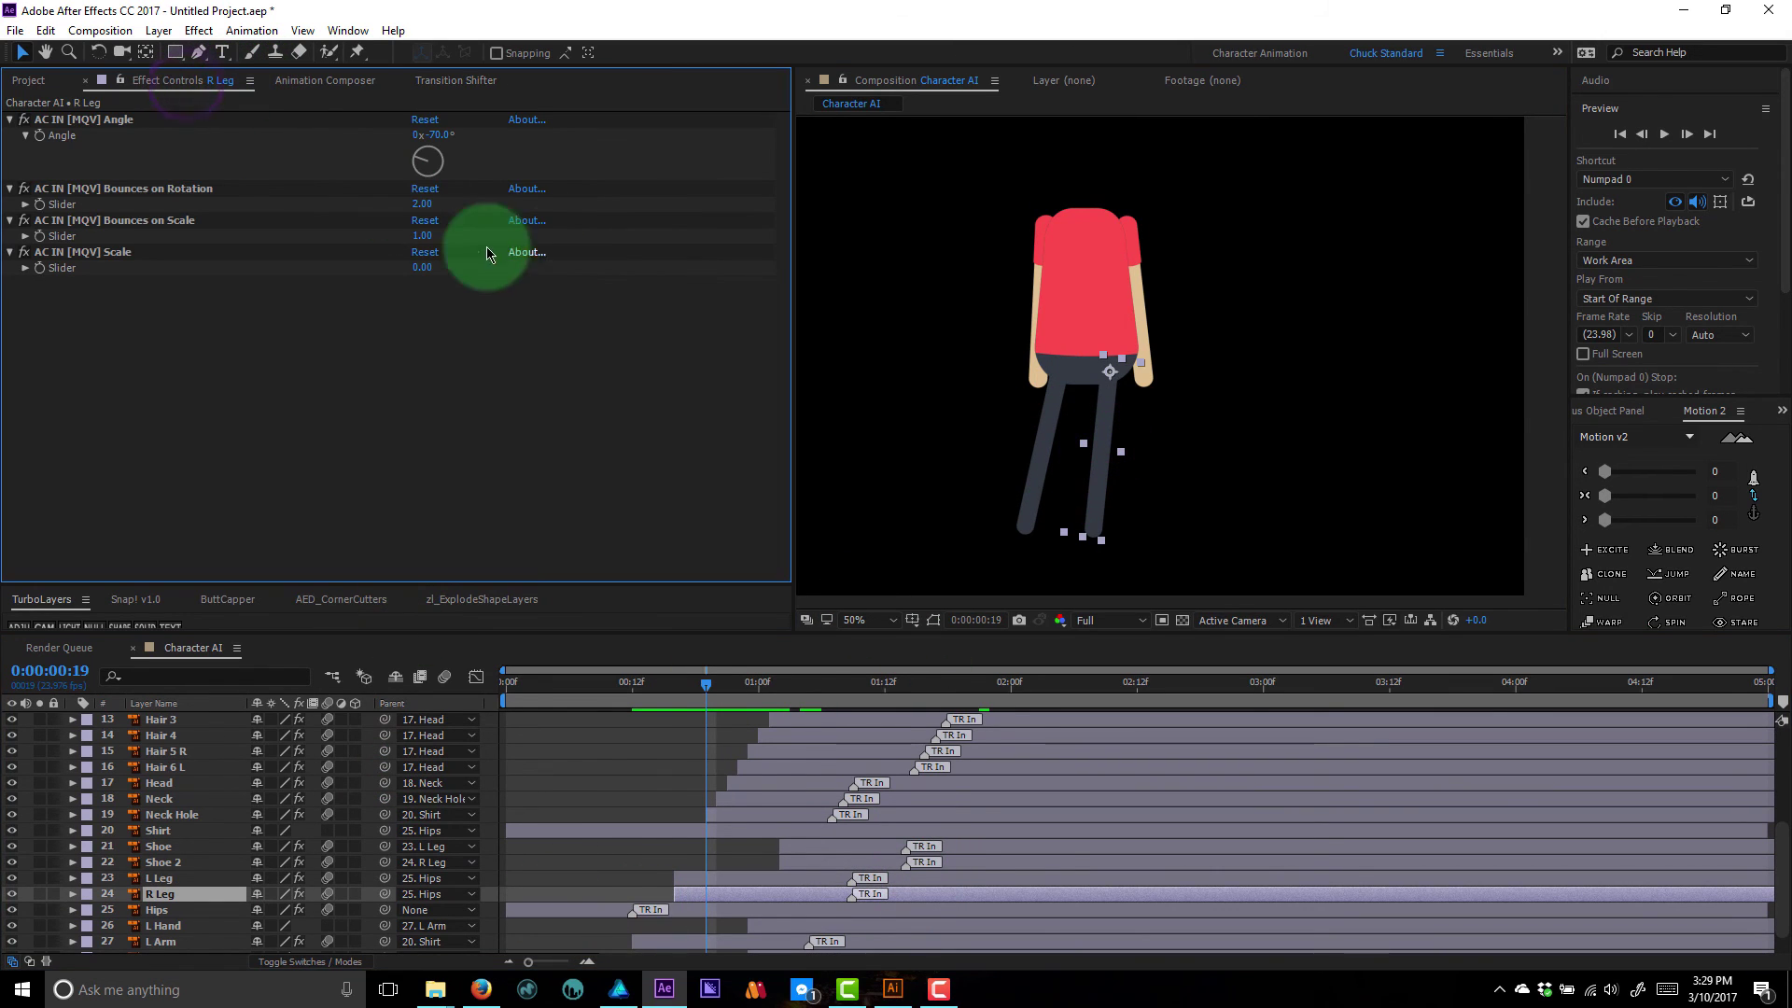
{"action": "left_click", "coordinate": [443, 135]}
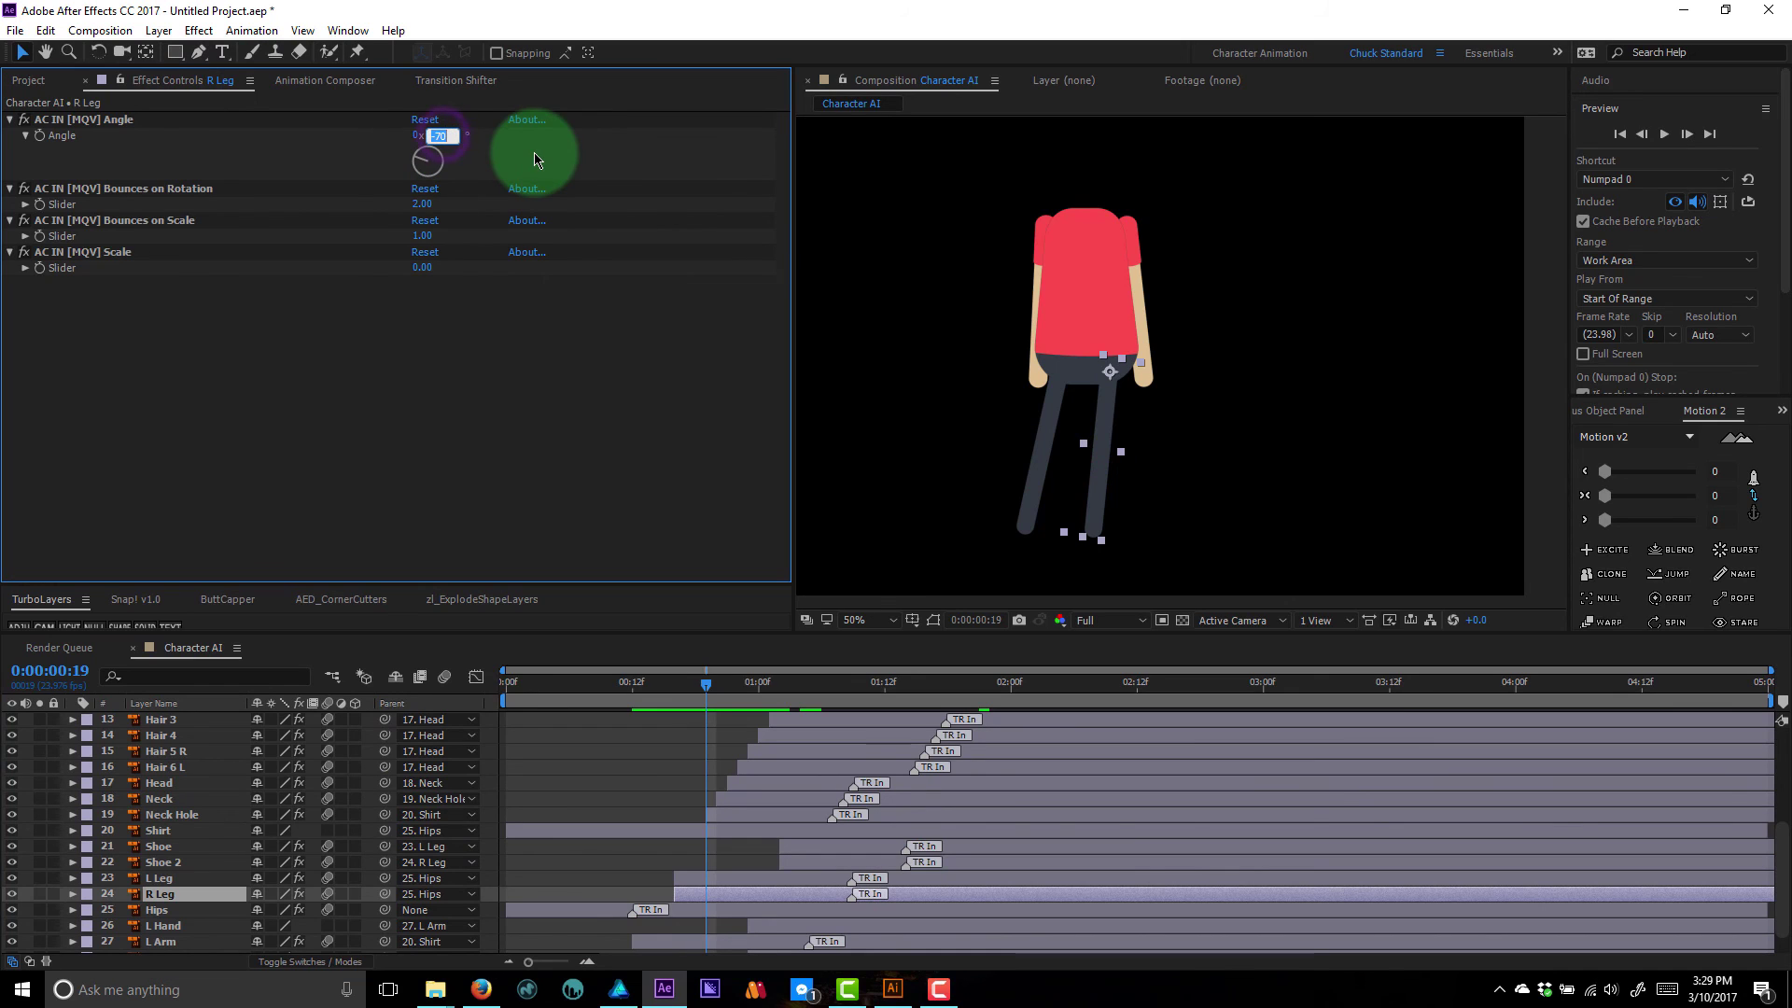
{"action": "left_click", "coordinate": [535, 159]}
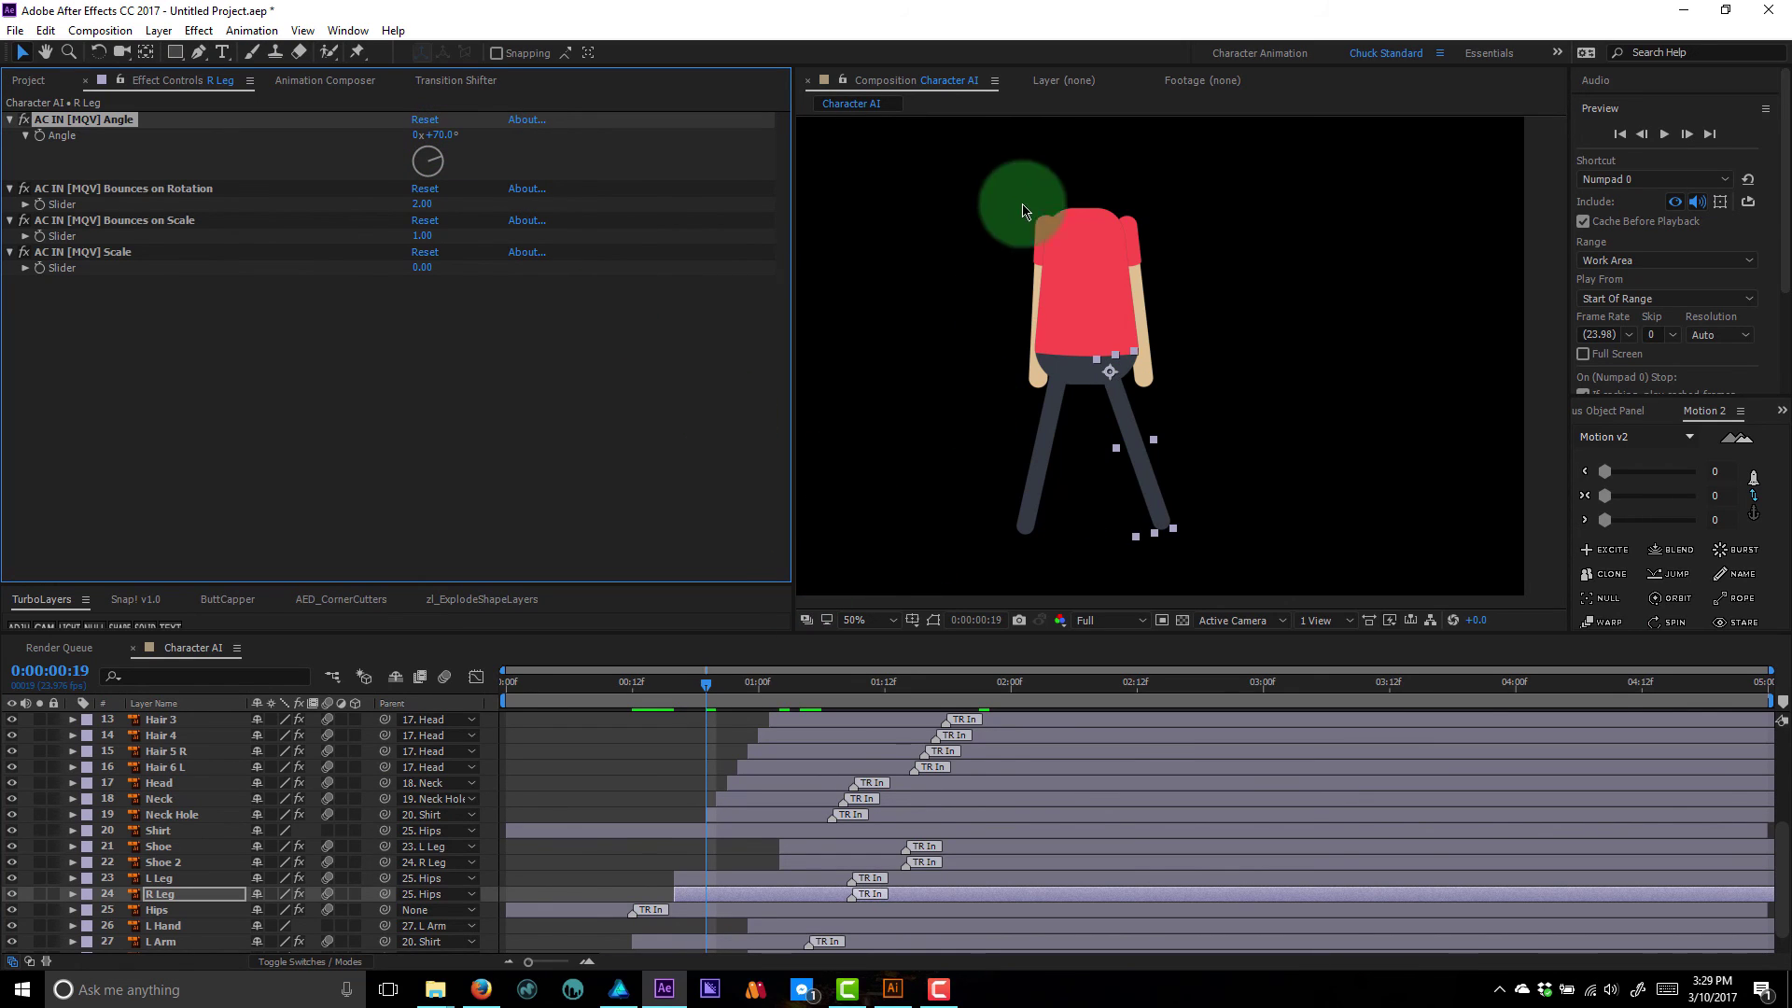
- Set the R Arm layer's in-transition Angle to 70°
{"action": "left_click", "coordinate": [1147, 285]}
{"action": "left_click", "coordinate": [441, 136]}
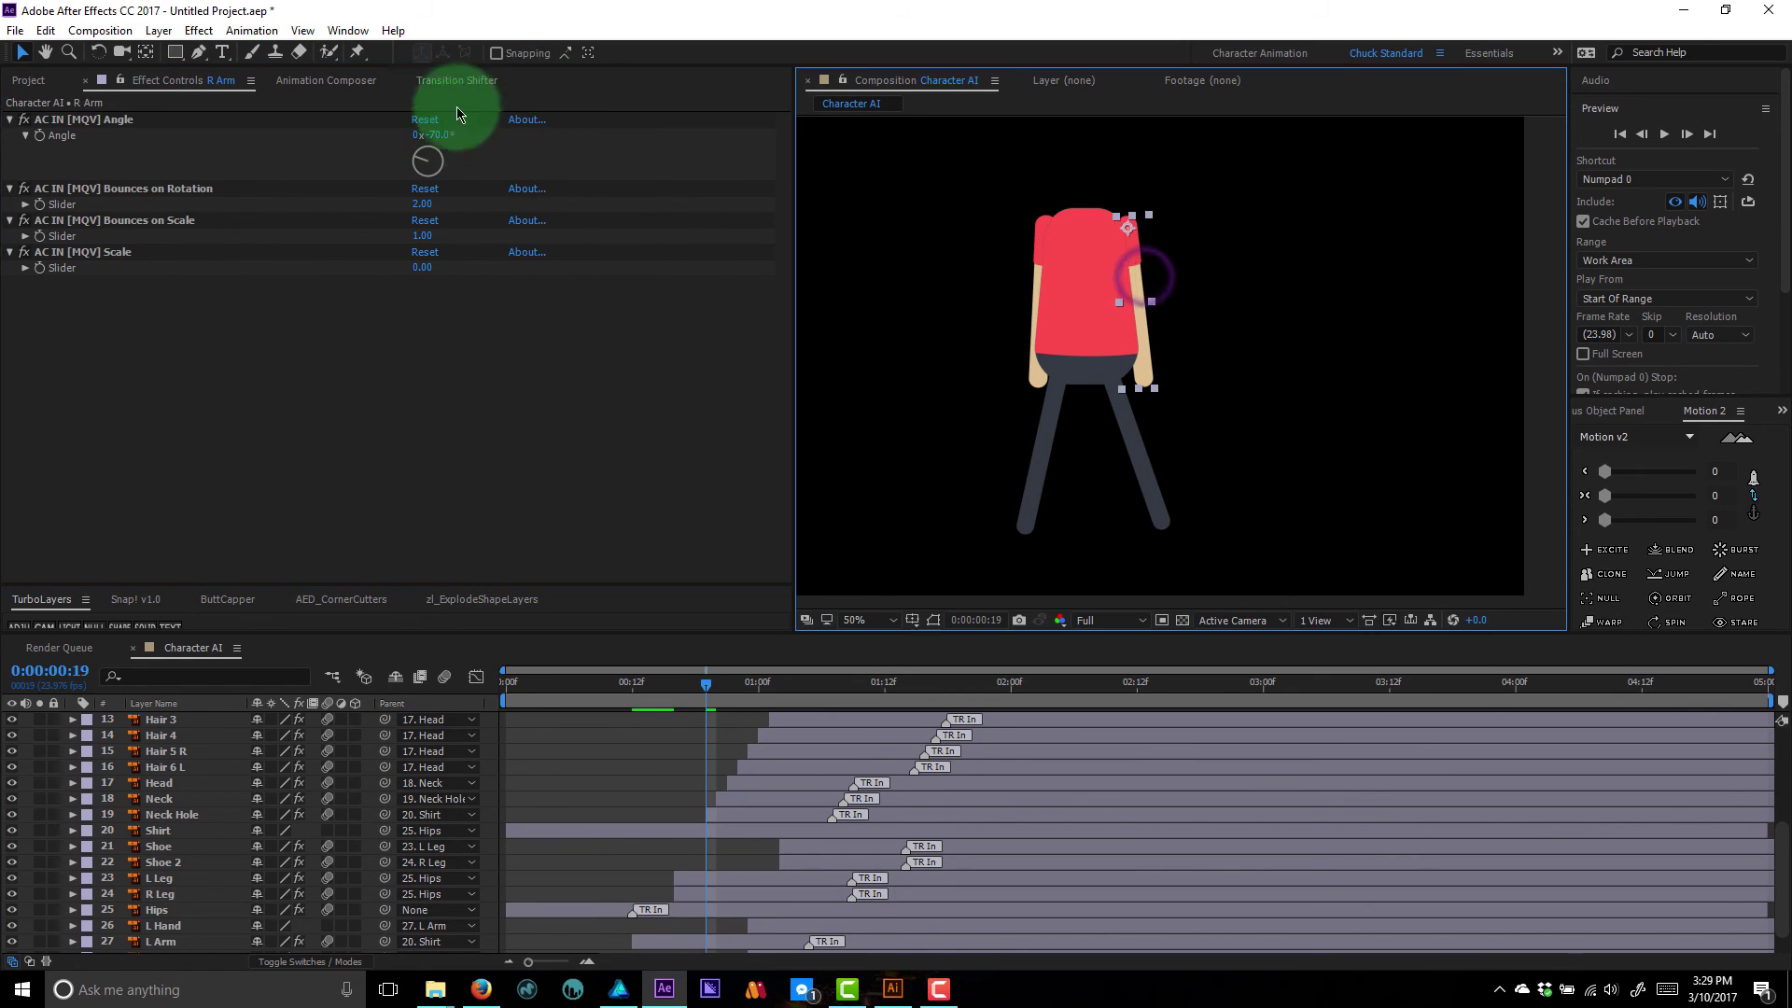
{"action": "type", "text": "70"}
{"action": "left_click", "coordinate": [741, 182]}
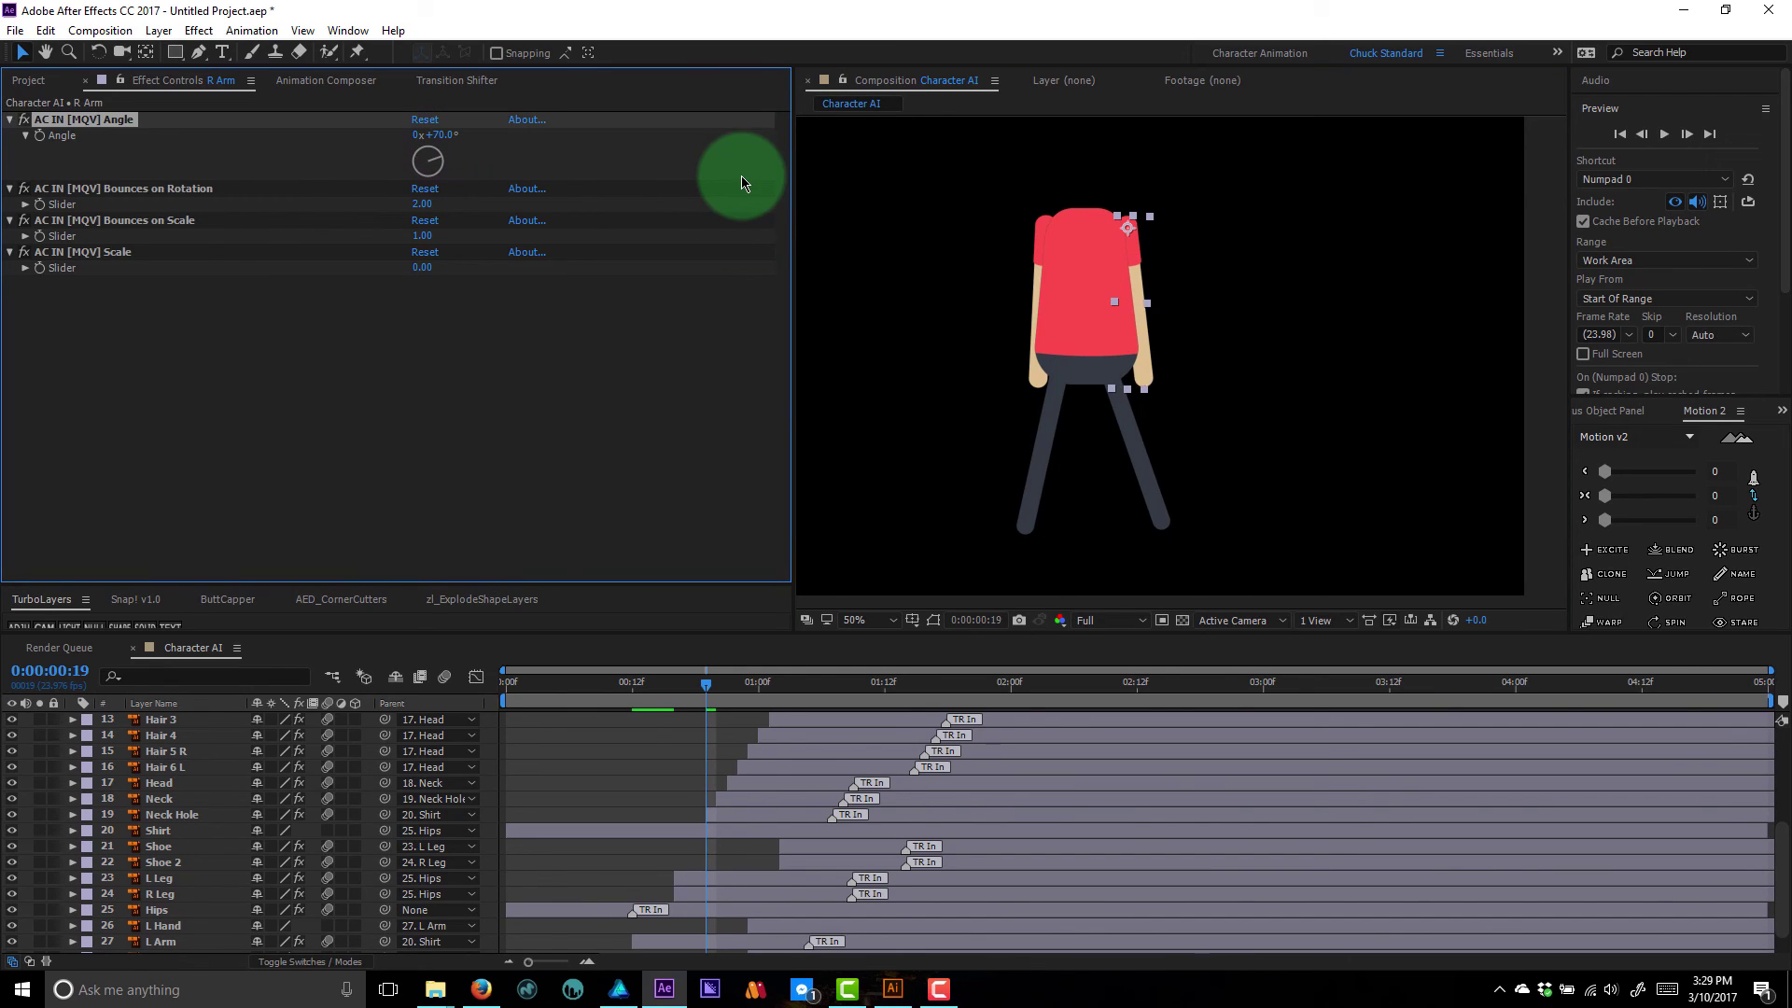
- Move the current time to 0:00:02:08 and end the work area there
{"action": "left_click", "coordinate": [757, 714]}
{"action": "left_click_drag", "start_coordinate": [721, 685], "coordinate": [899, 692]}
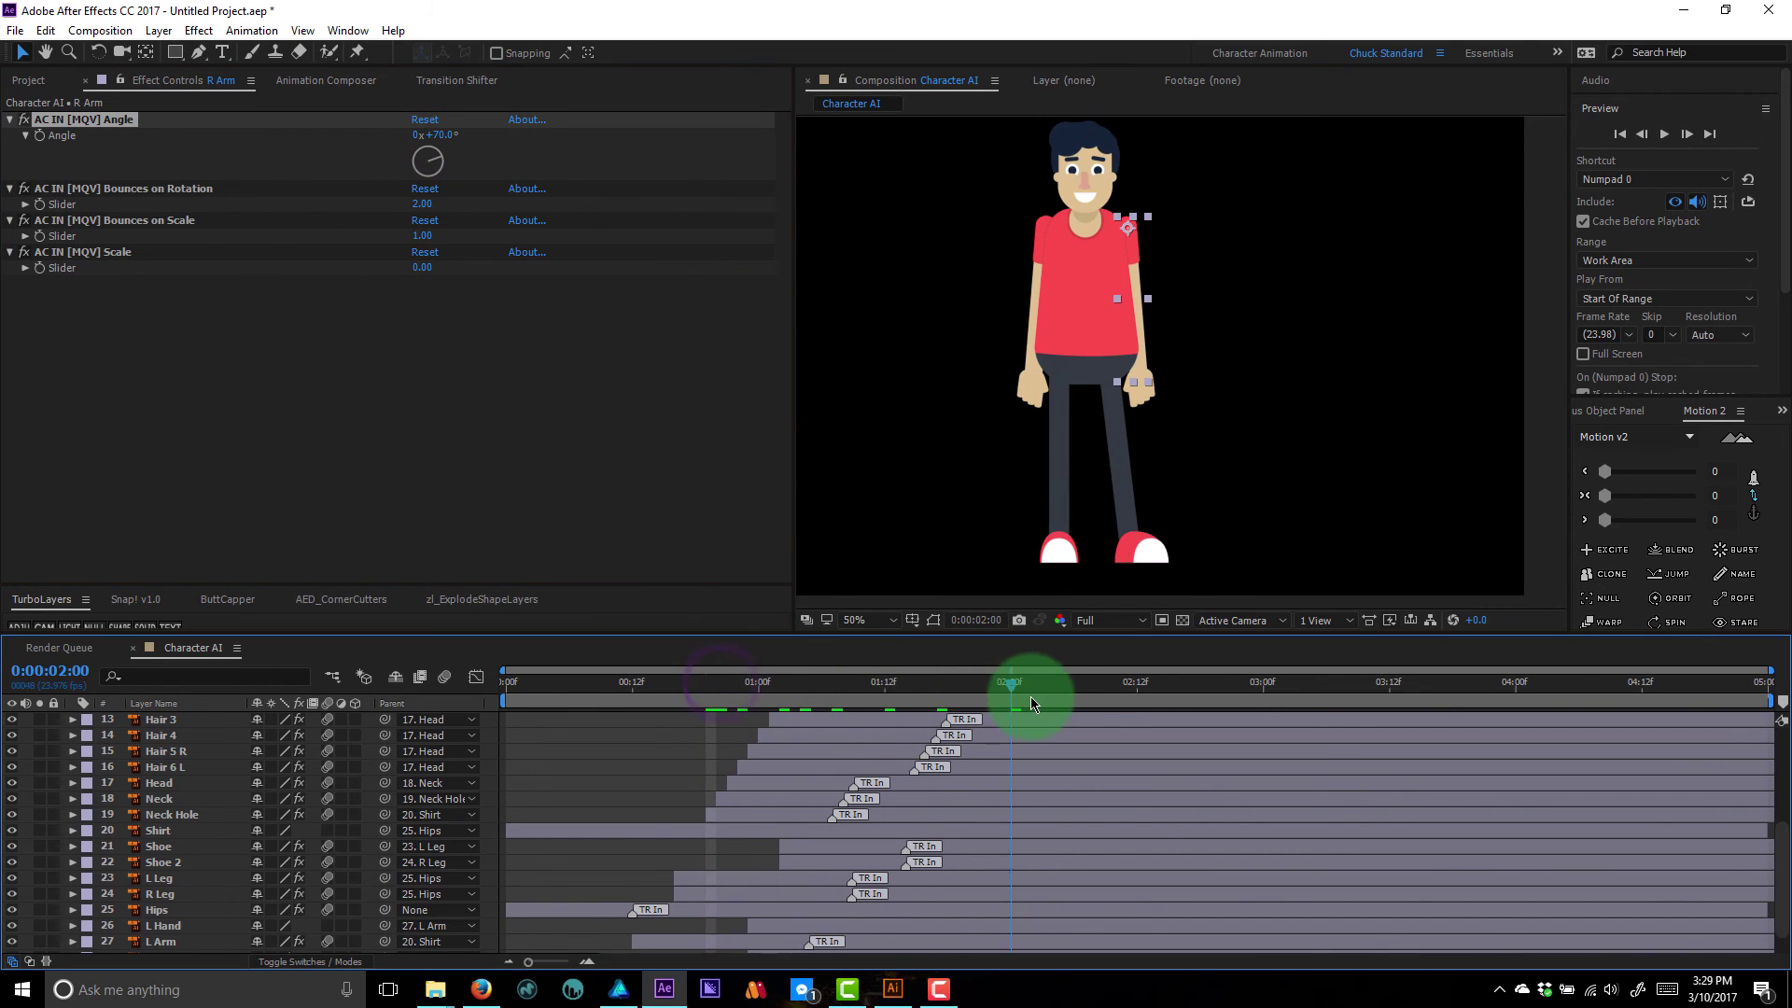
{"action": "left_click", "coordinate": [1099, 707]}
{"action": "key", "text": "n"}
- Preview the character animation in the maximized composition view, fitting the whole frame, and restore the normal layout
{"action": "left_click", "coordinate": [1165, 272]}
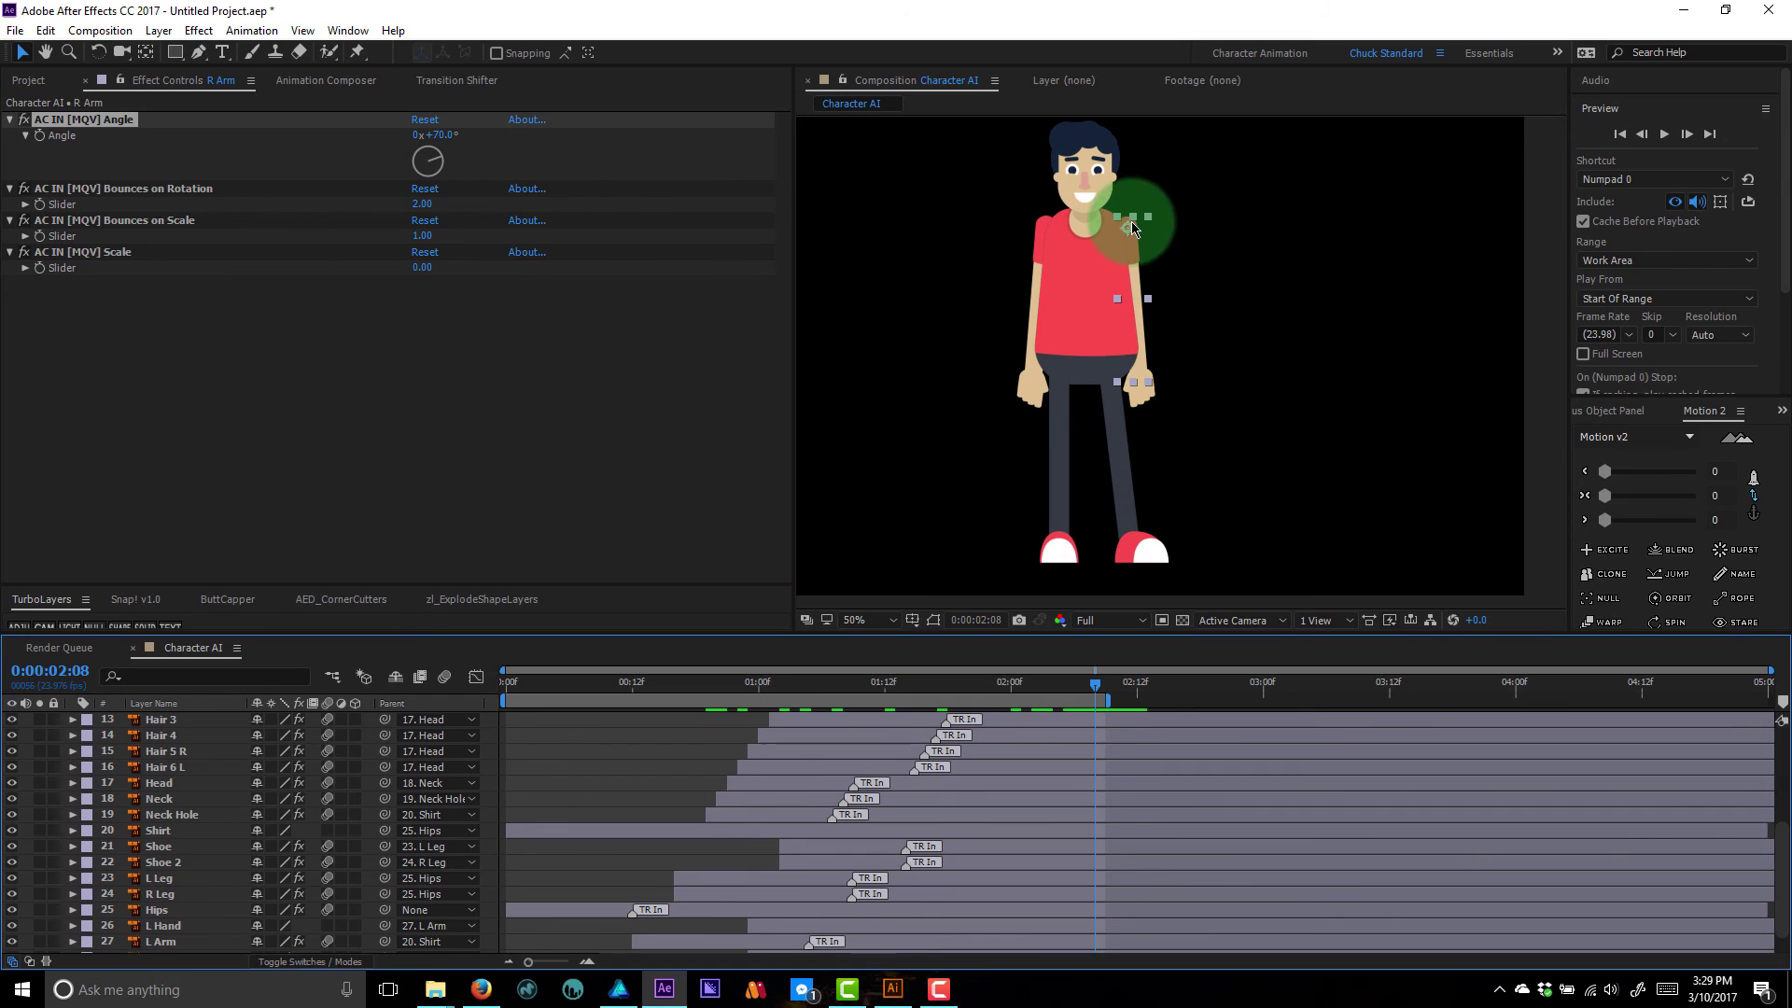
{"action": "key", "text": "space"}
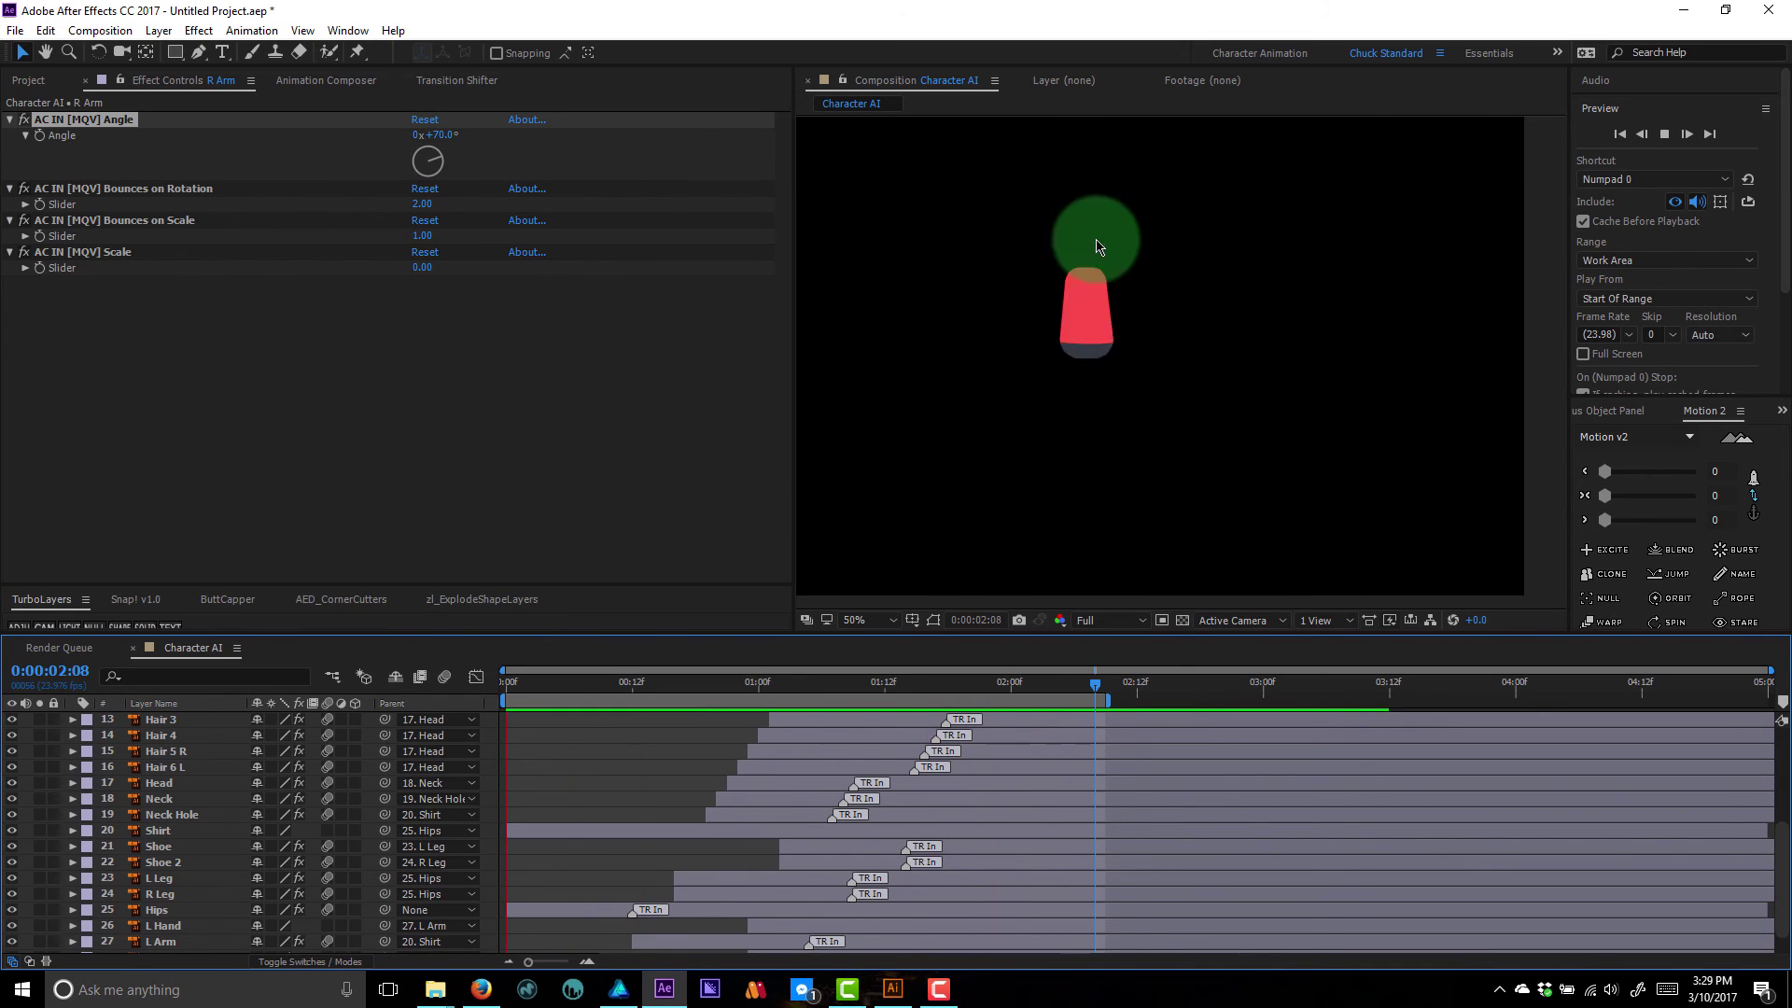
{"action": "key", "text": "grave"}
{"action": "scroll", "coordinate": [782, 461], "scroll_direction": "up", "scroll_amount": 2}
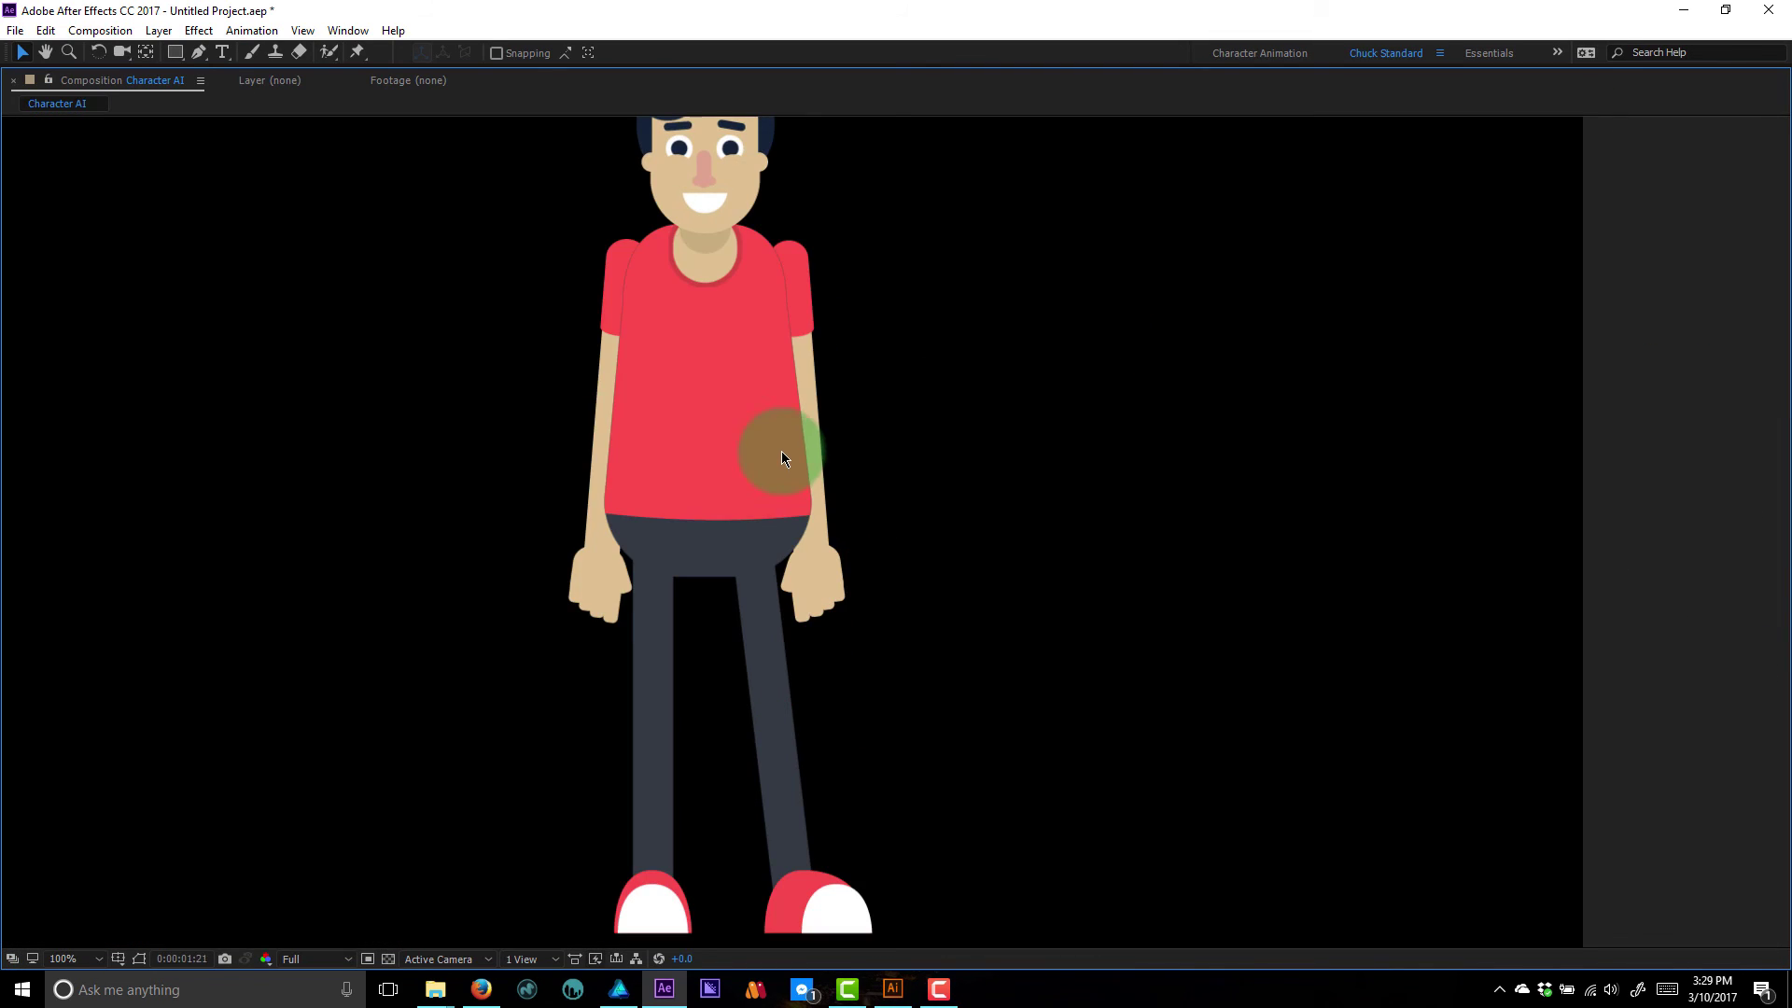
{"action": "left_click", "coordinate": [65, 958]}
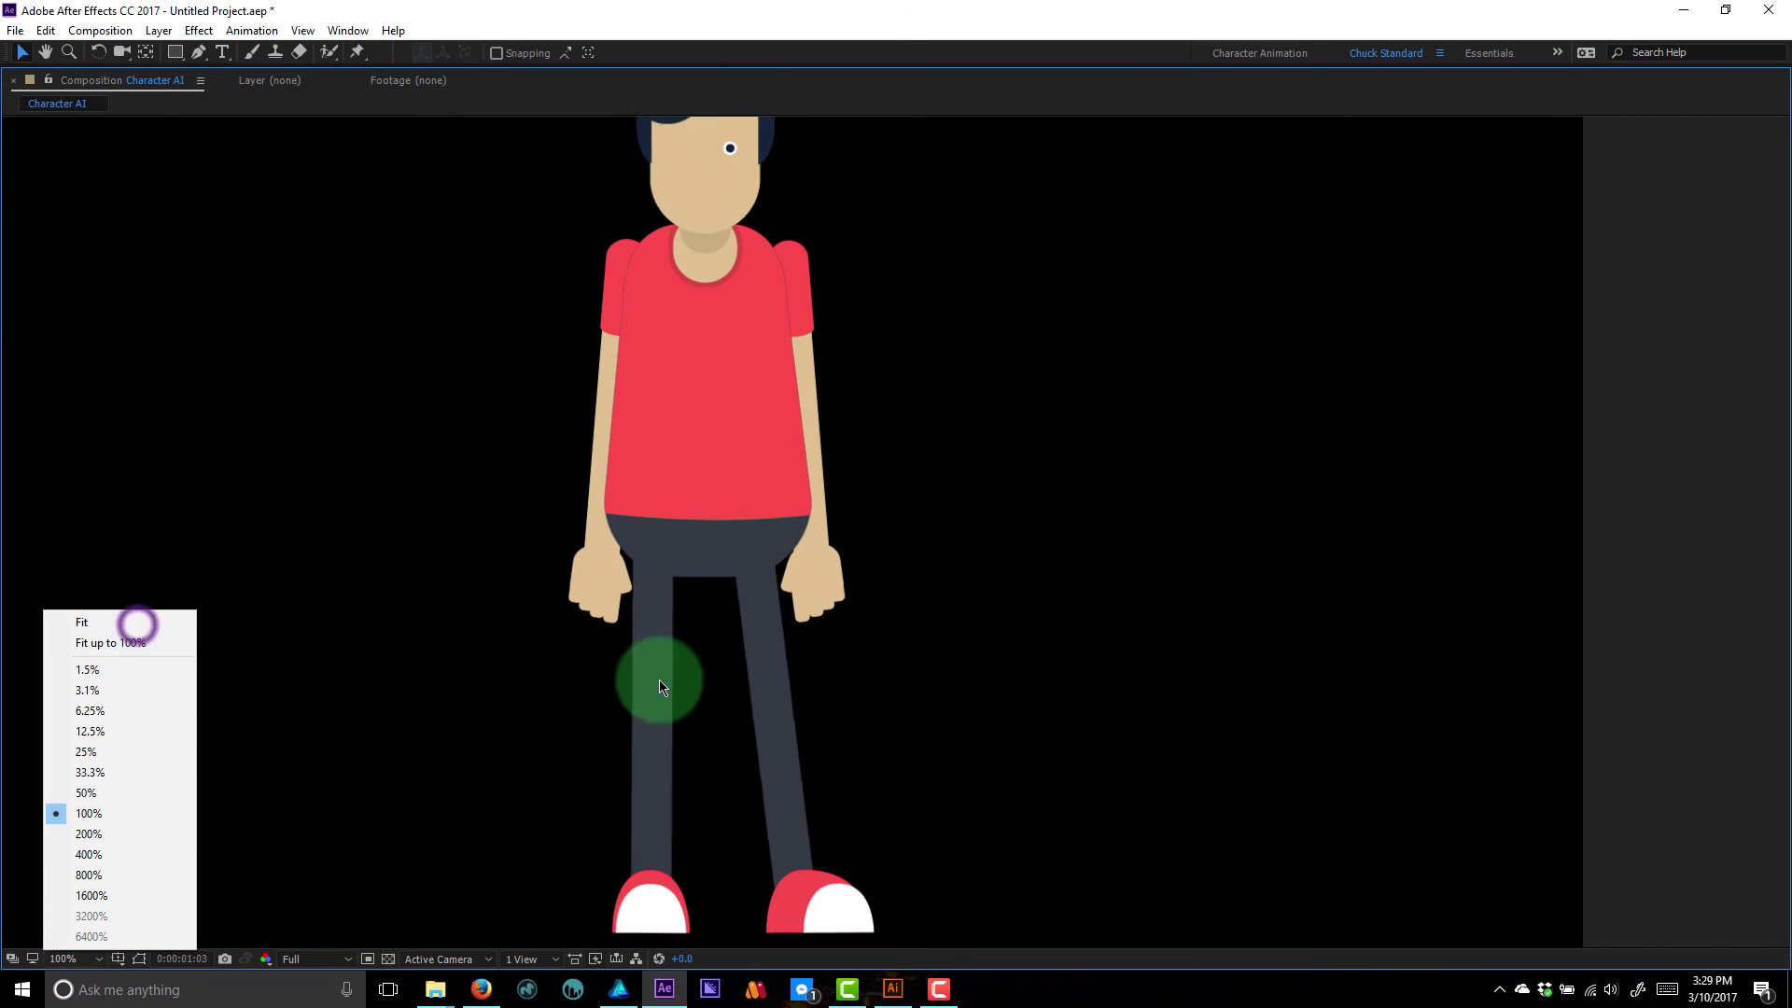
{"action": "left_click", "coordinate": [145, 620]}
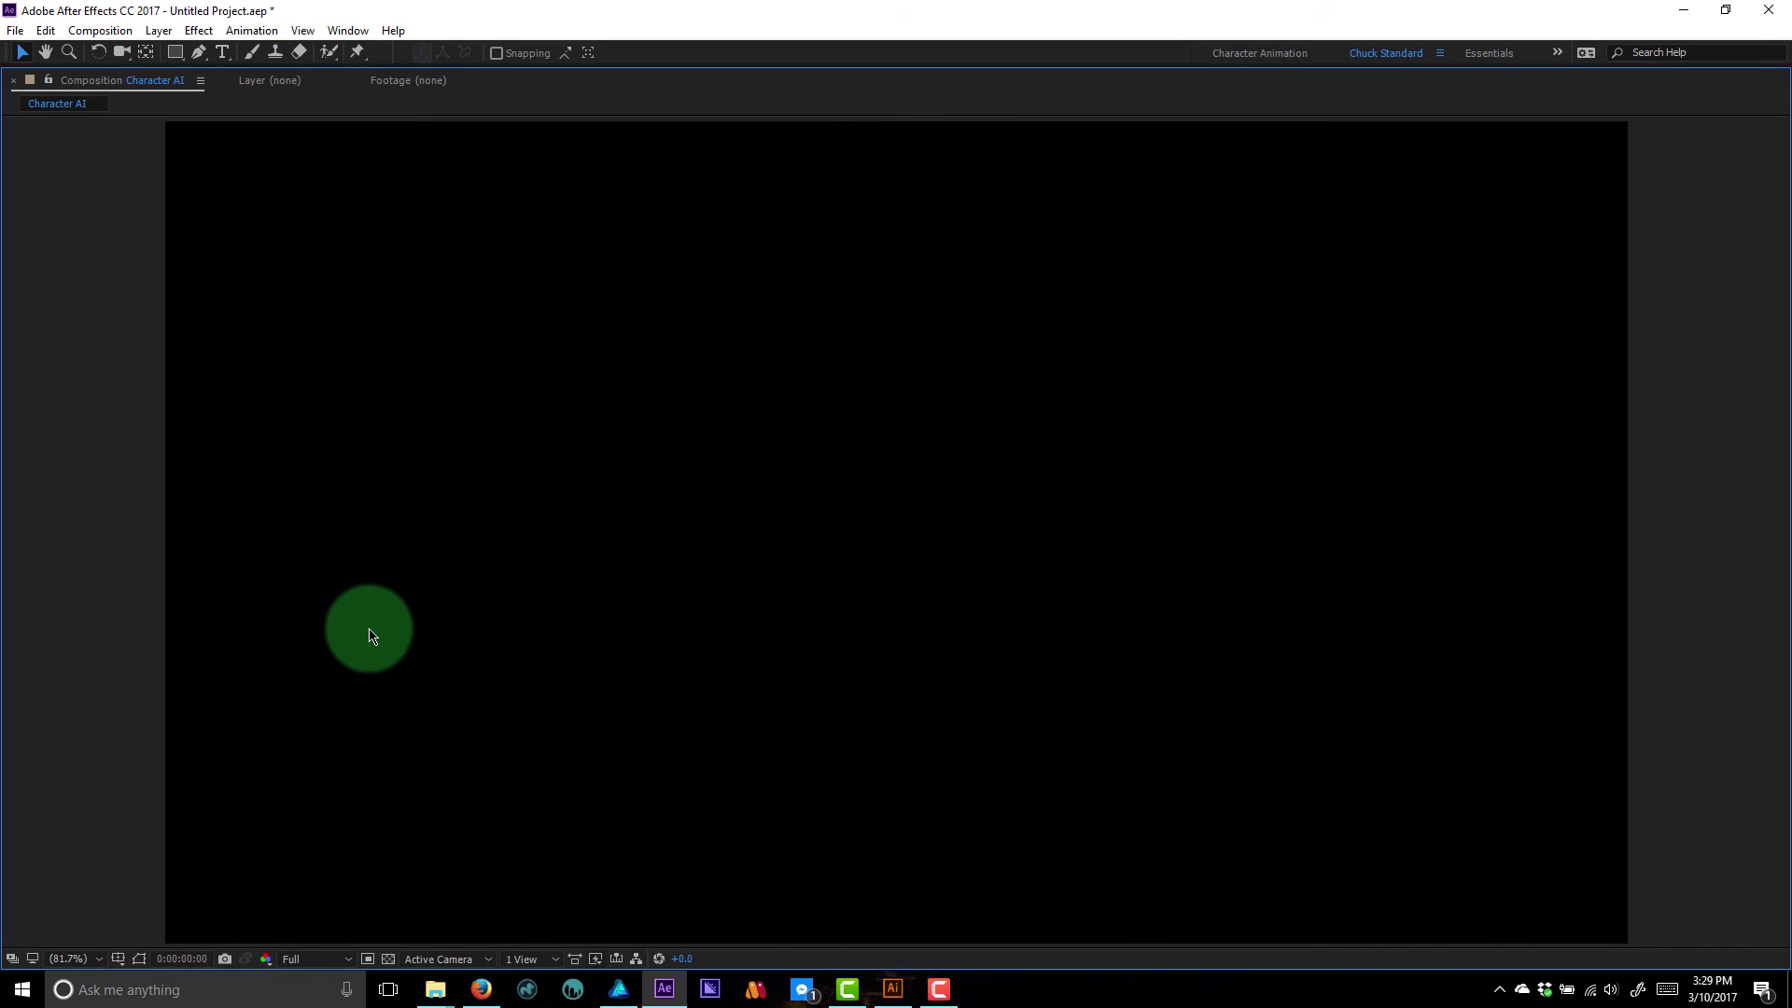
{"action": "key", "text": "space"}
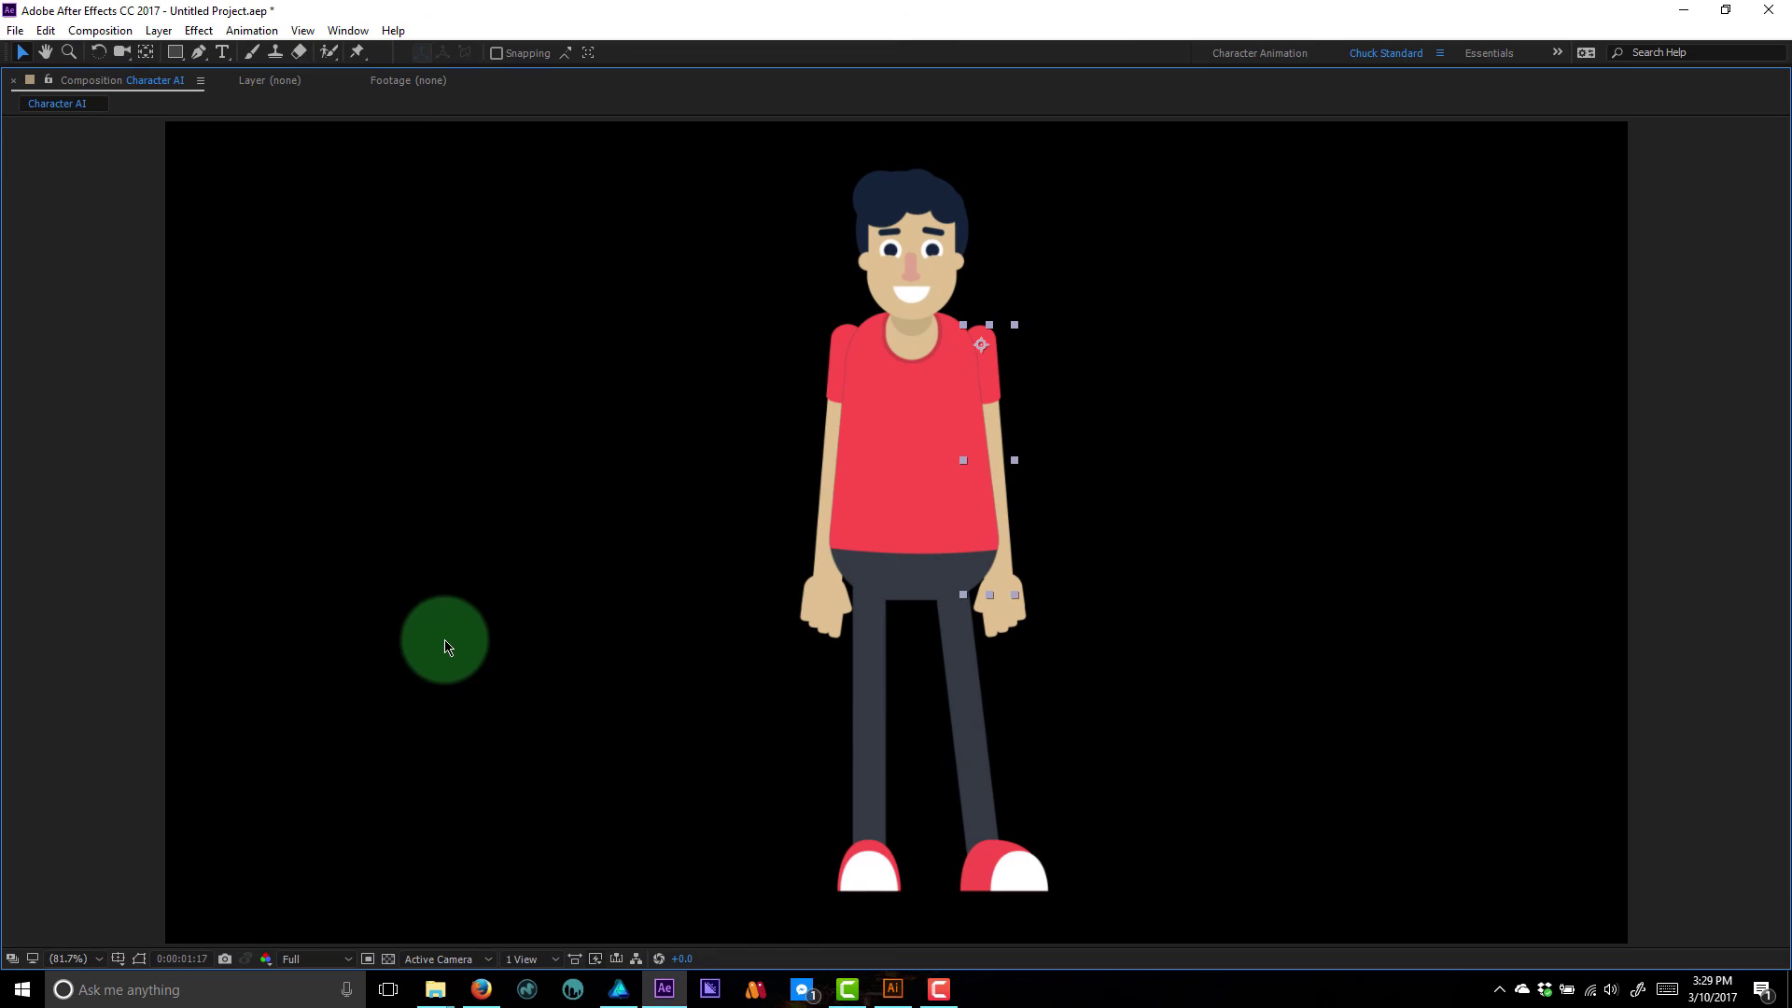
{"action": "key", "text": "grave"}
- Apply Overshoot Rotate & Scale Delayed 1 to the L Hand and R Hand layers and shift them to start at about 0:00:01:01
{"action": "scroll", "coordinate": [624, 832], "scroll_direction": "down", "scroll_amount": 2}
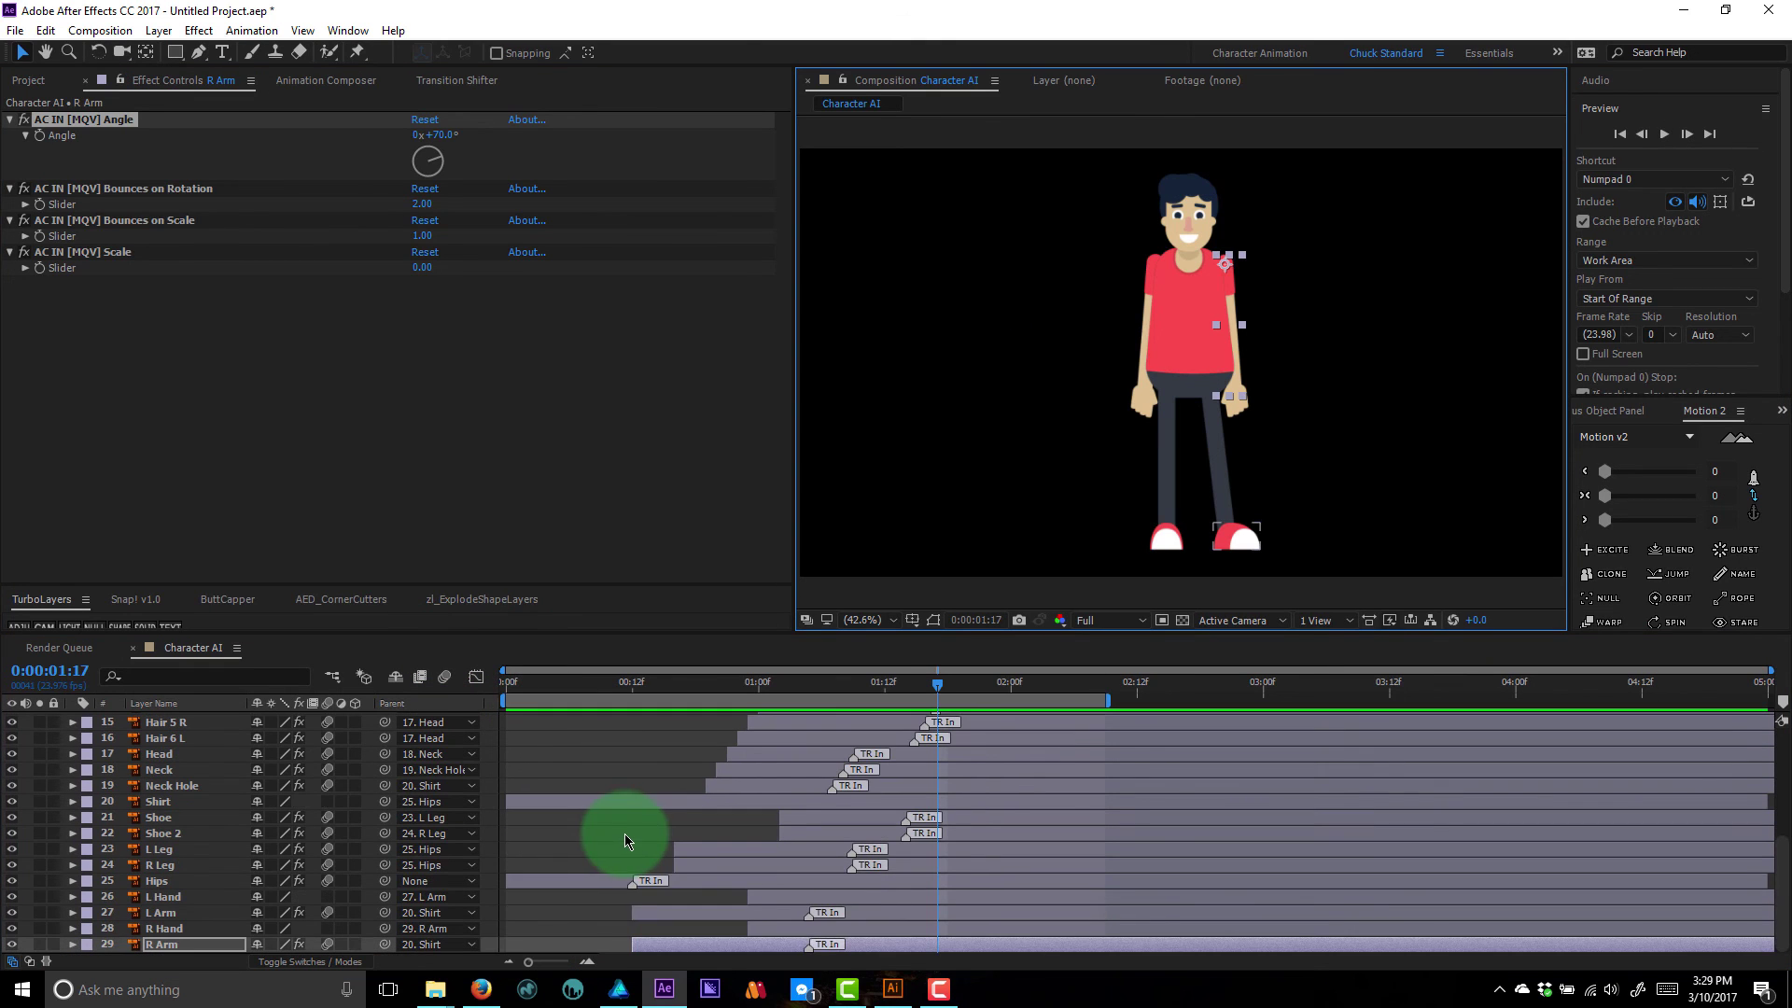
{"action": "left_click", "coordinate": [164, 929]}
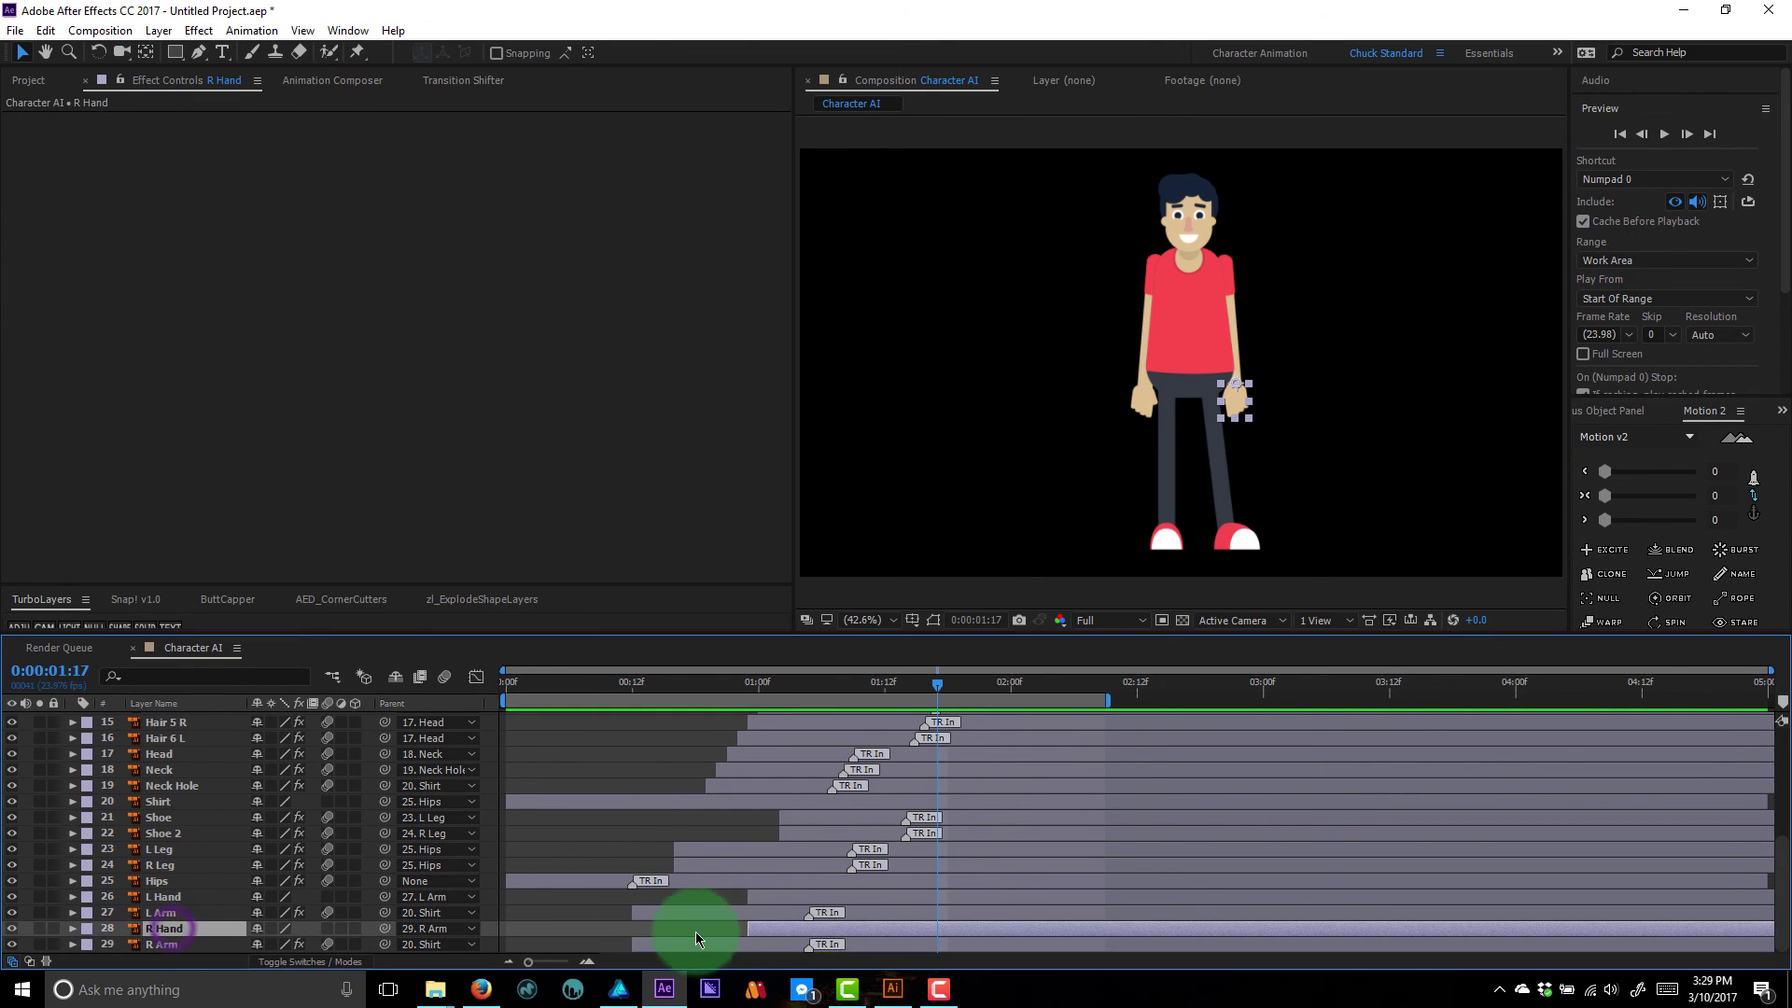
{"action": "left_click", "coordinate": [782, 898], "text": "ctrl"}
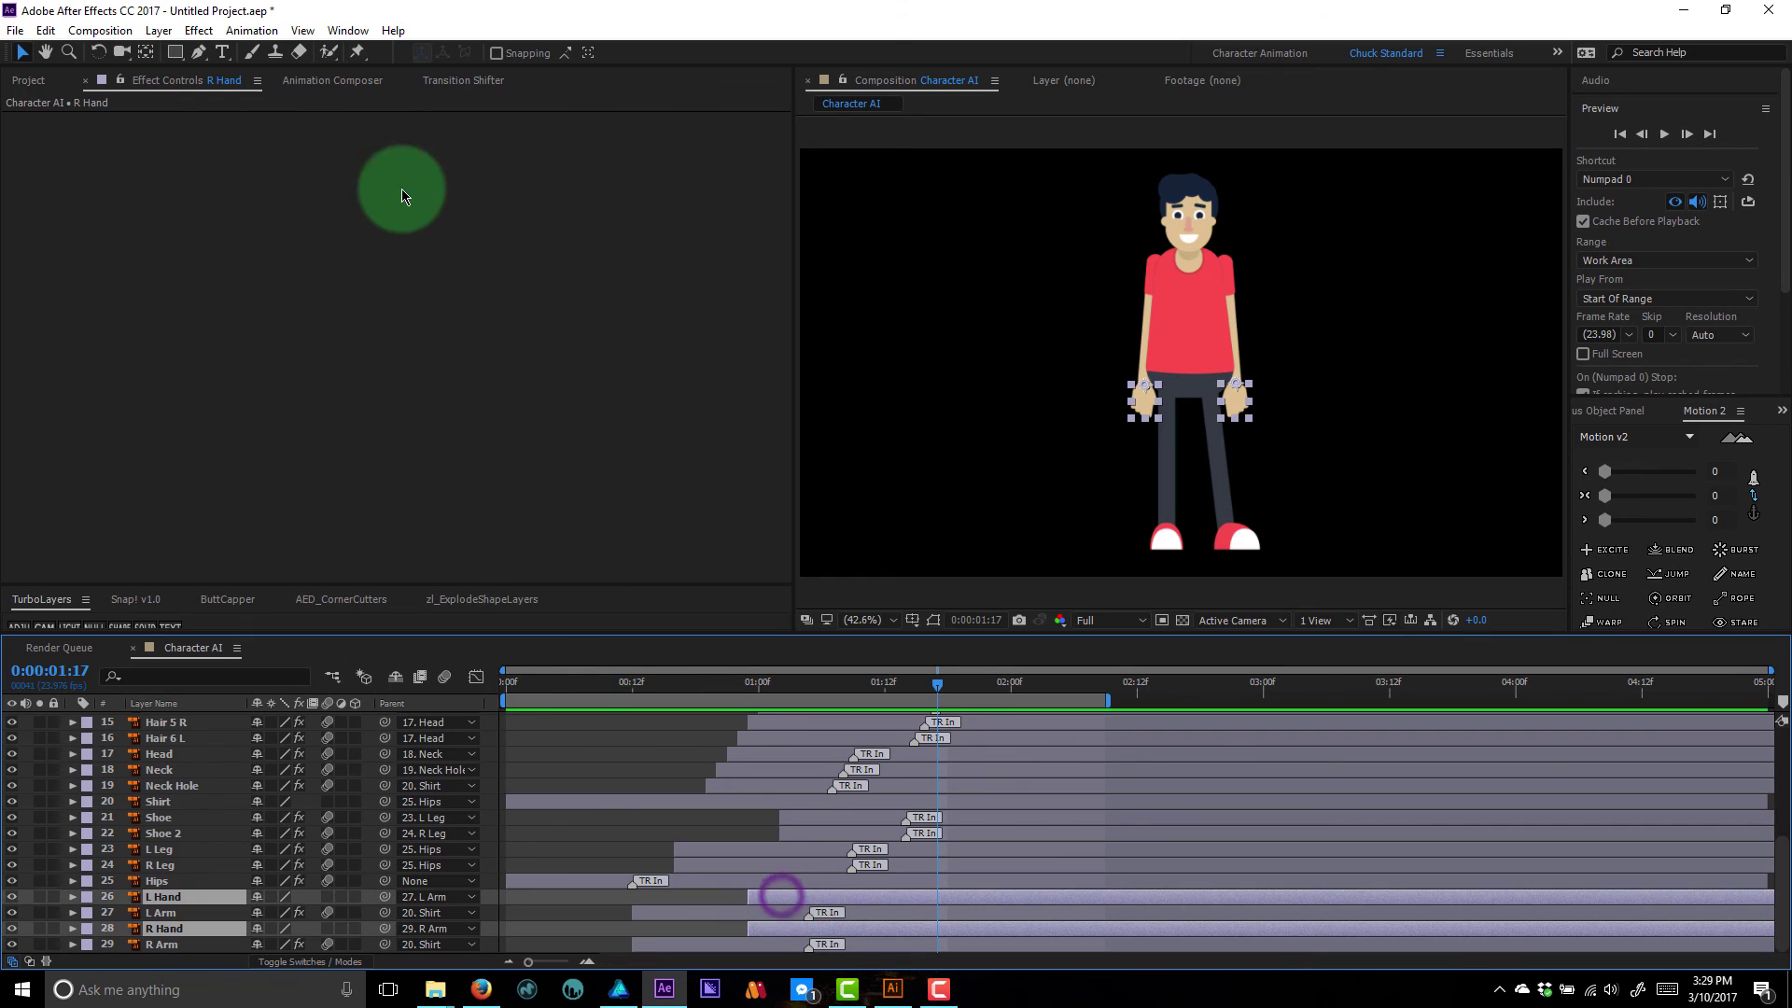
{"action": "left_click", "coordinate": [360, 81]}
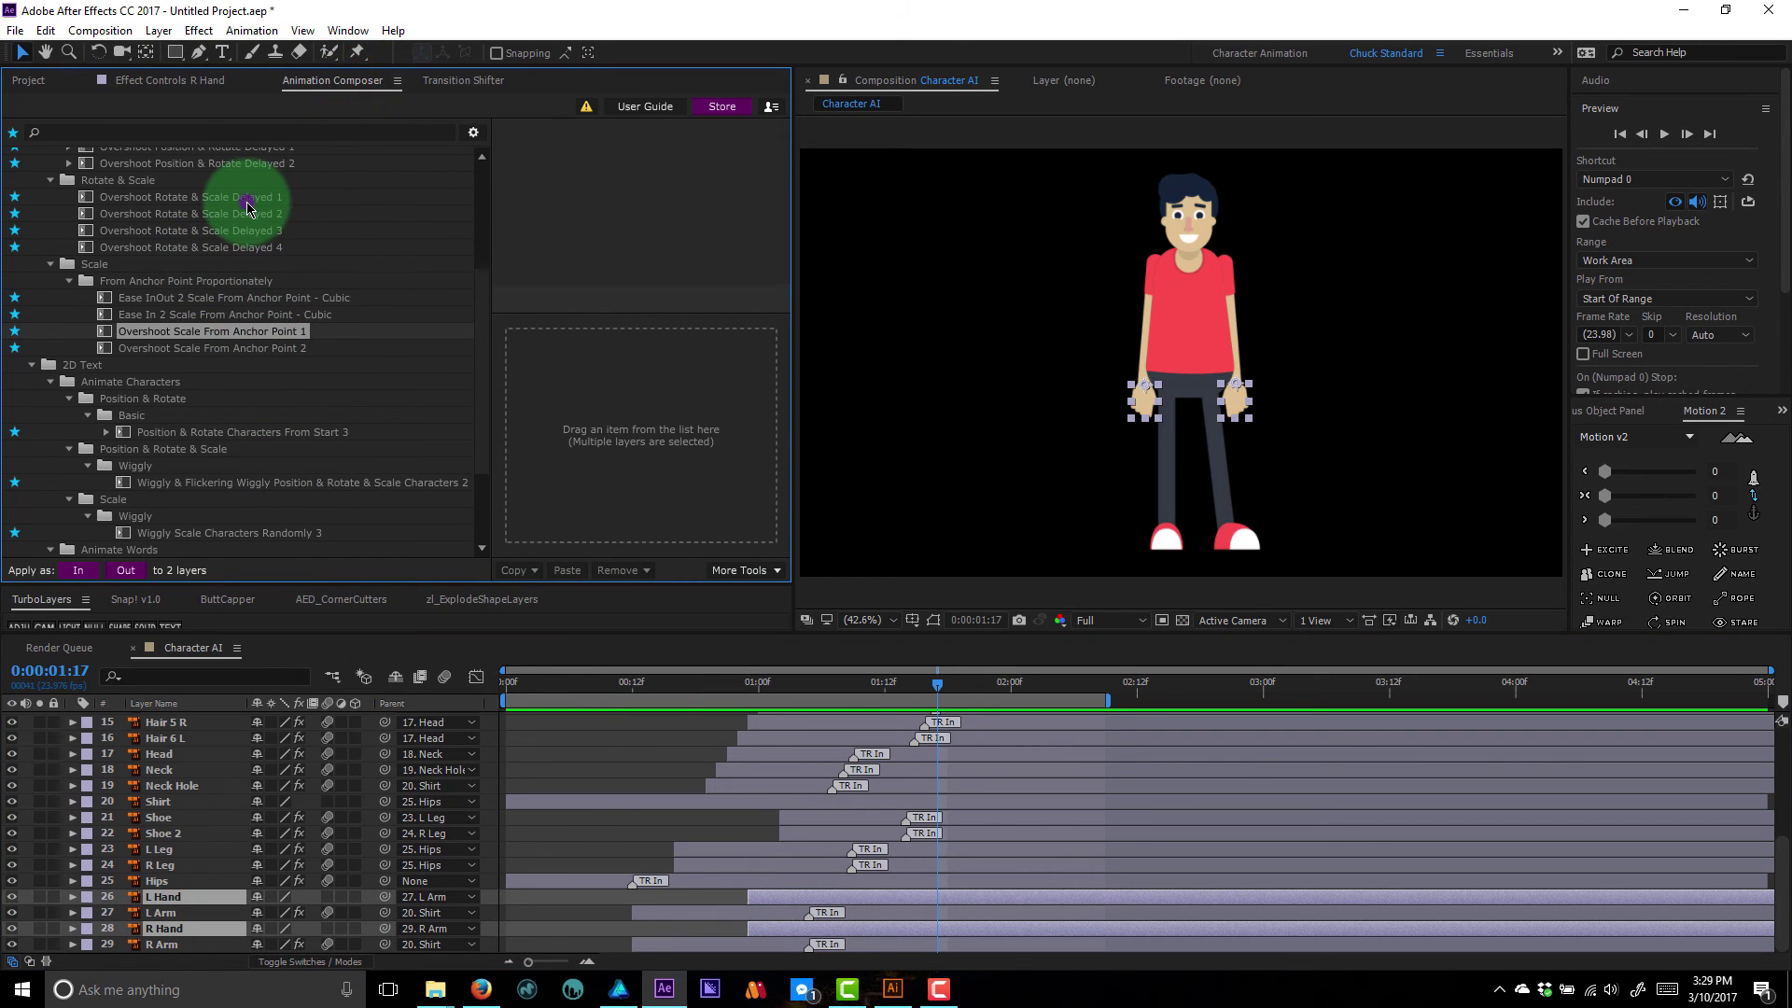
{"action": "left_click", "coordinate": [245, 200]}
{"action": "left_click_drag", "start_coordinate": [216, 203], "coordinate": [822, 903]}
{"action": "left_click", "coordinate": [781, 896]}
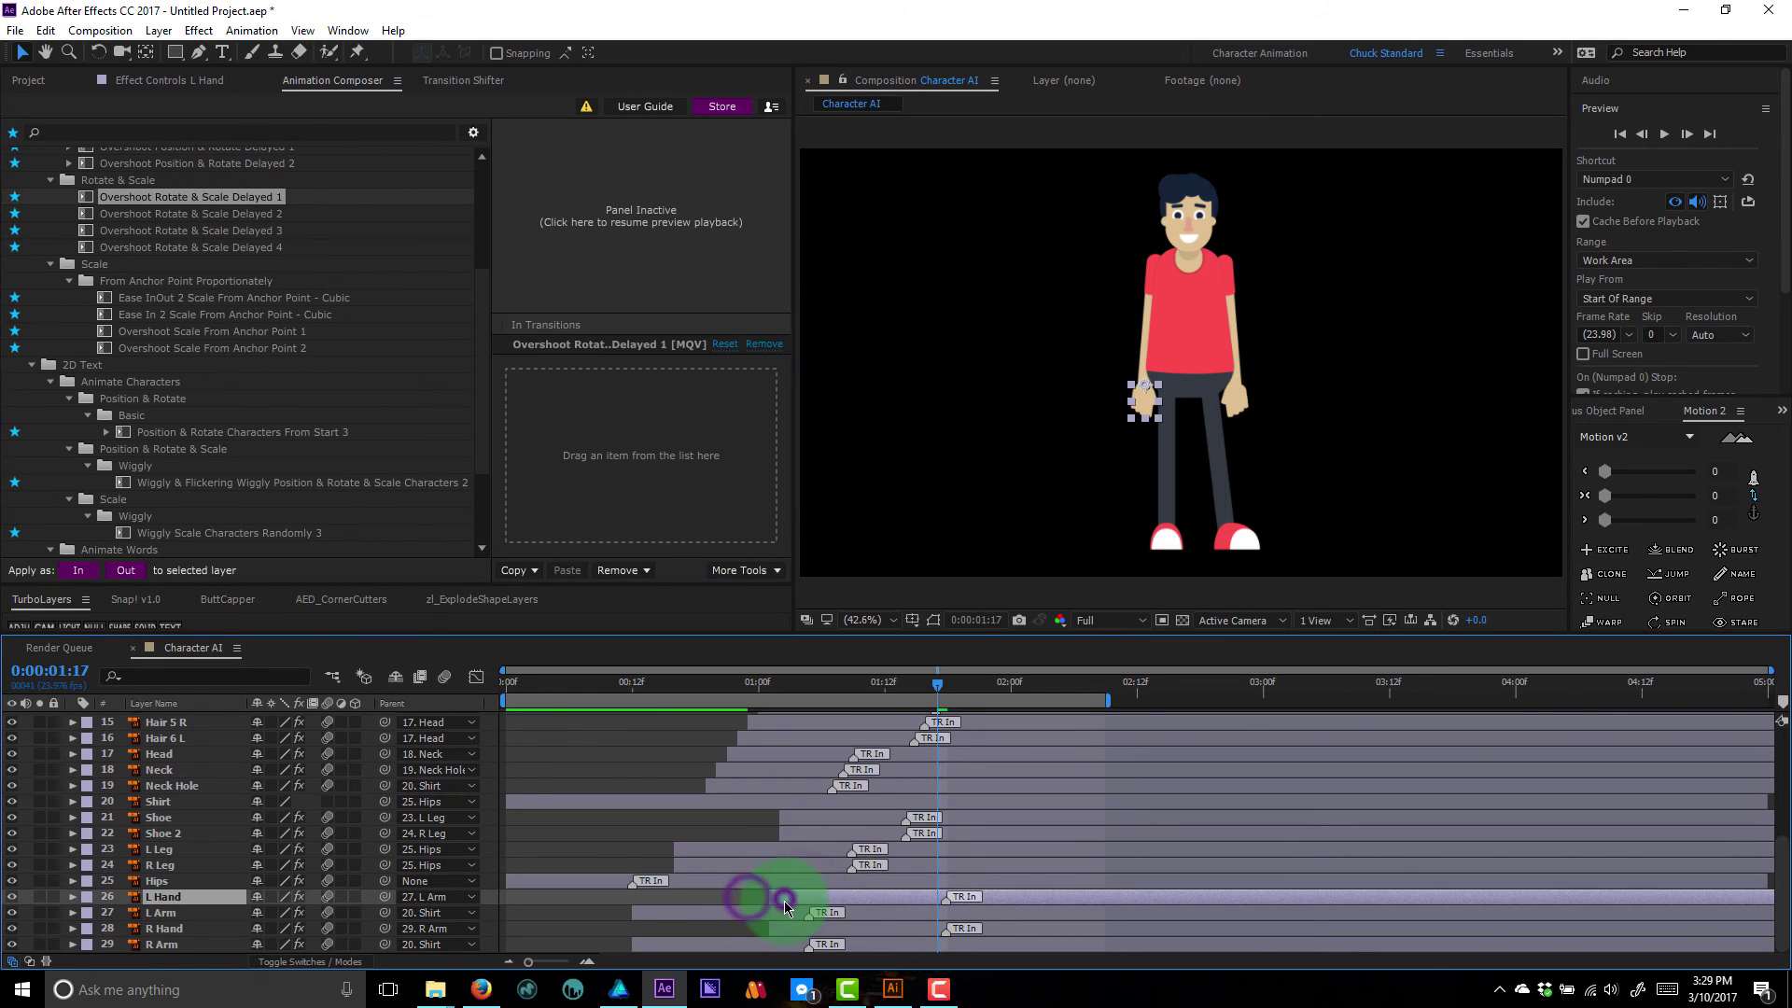
{"action": "left_click", "coordinate": [882, 725]}
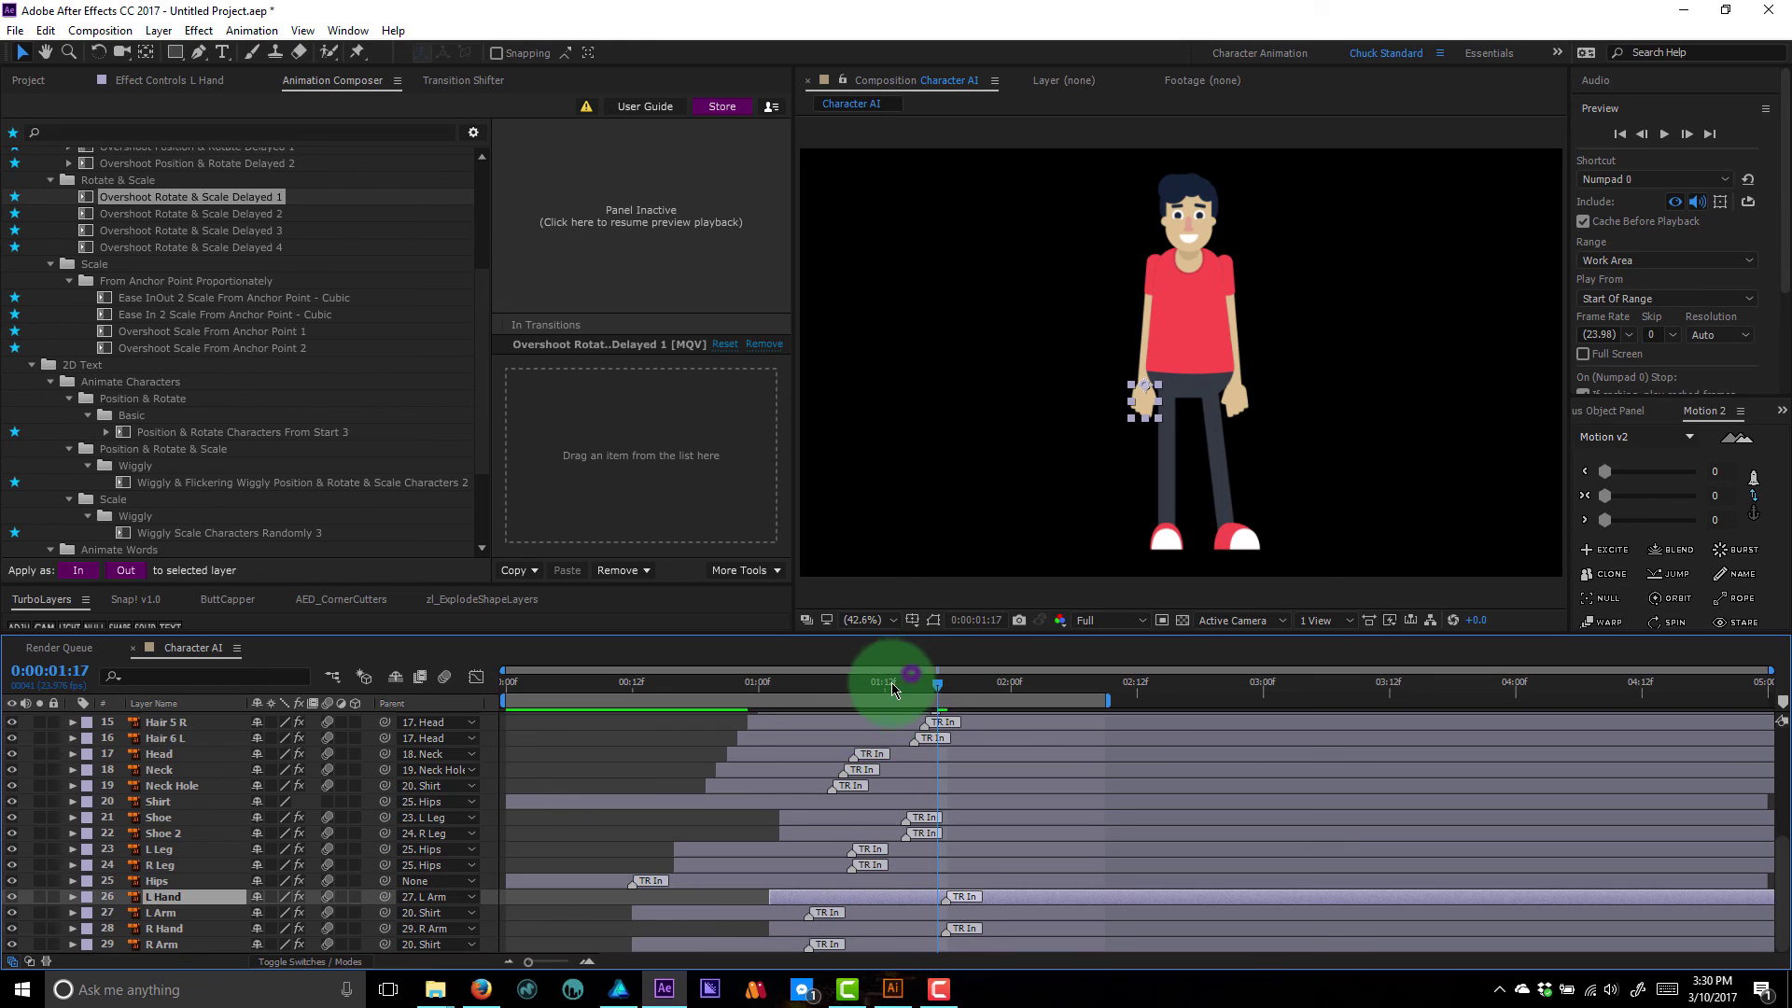
- Move the current time to 0:00:01:04 and set the R Hand layer's in-transition Angle to 70°
{"action": "left_click_drag", "start_coordinate": [892, 687], "coordinate": [821, 686]}
{"action": "left_click", "coordinate": [931, 953]}
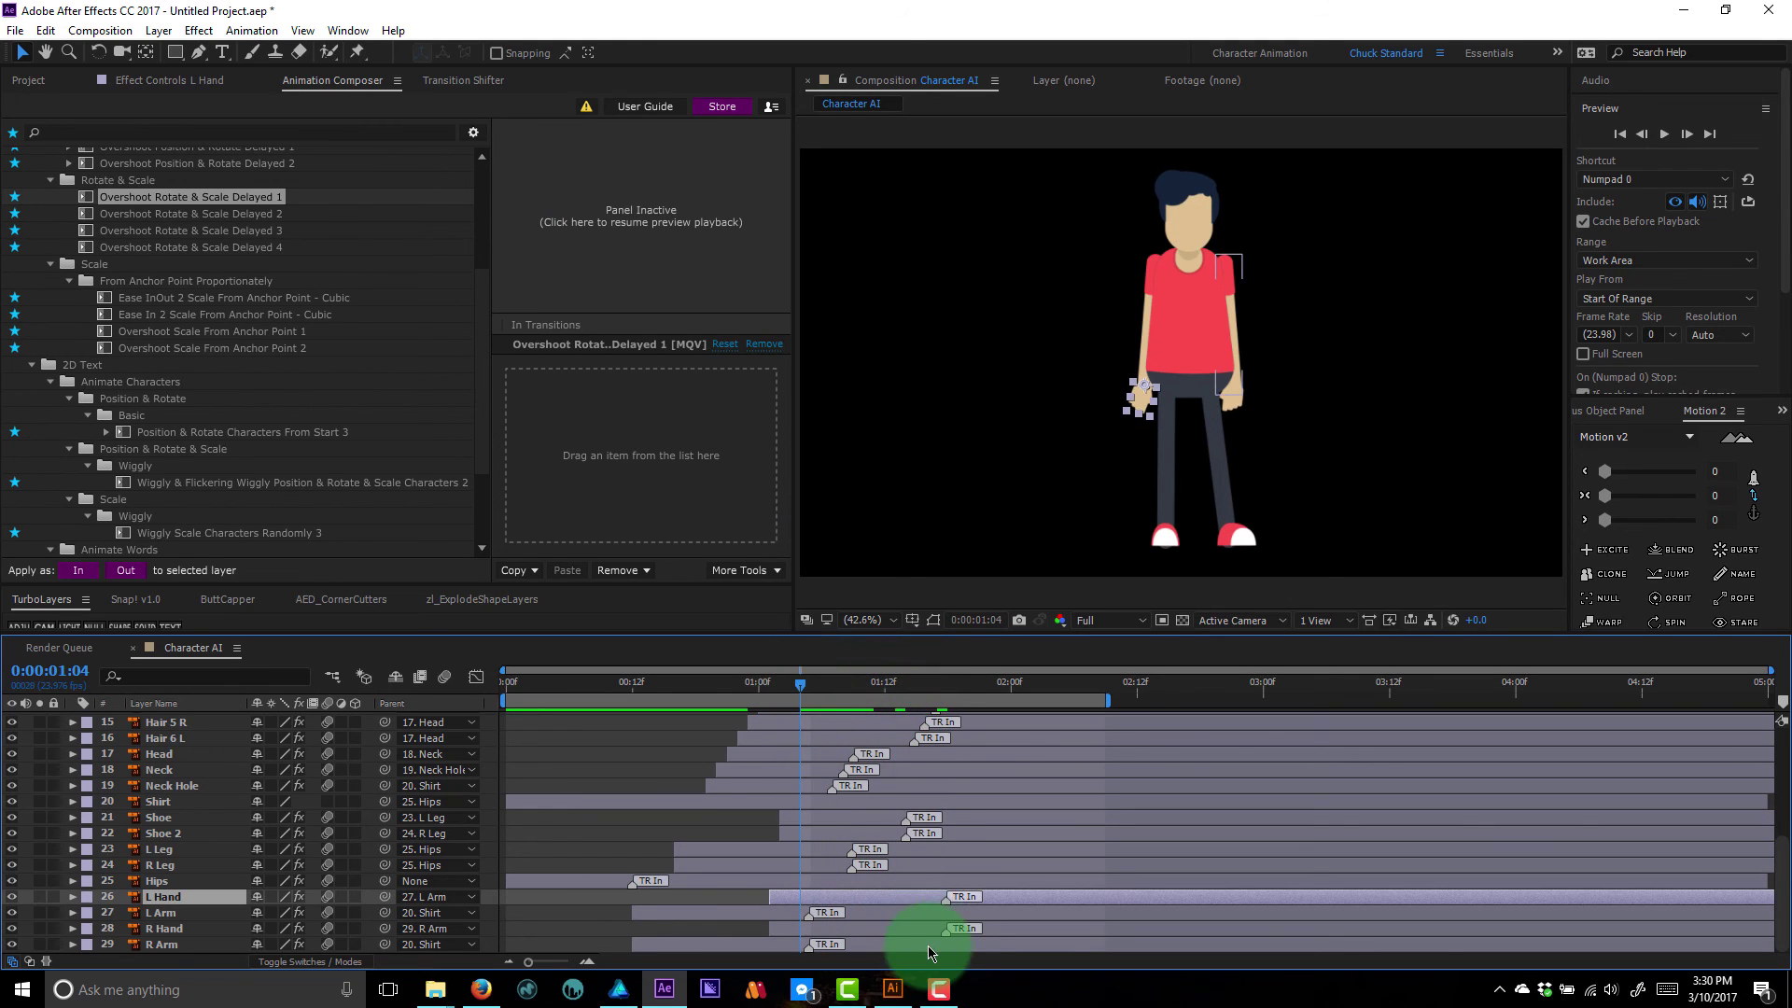
{"action": "left_click", "coordinate": [915, 929]}
{"action": "left_click", "coordinate": [186, 80]}
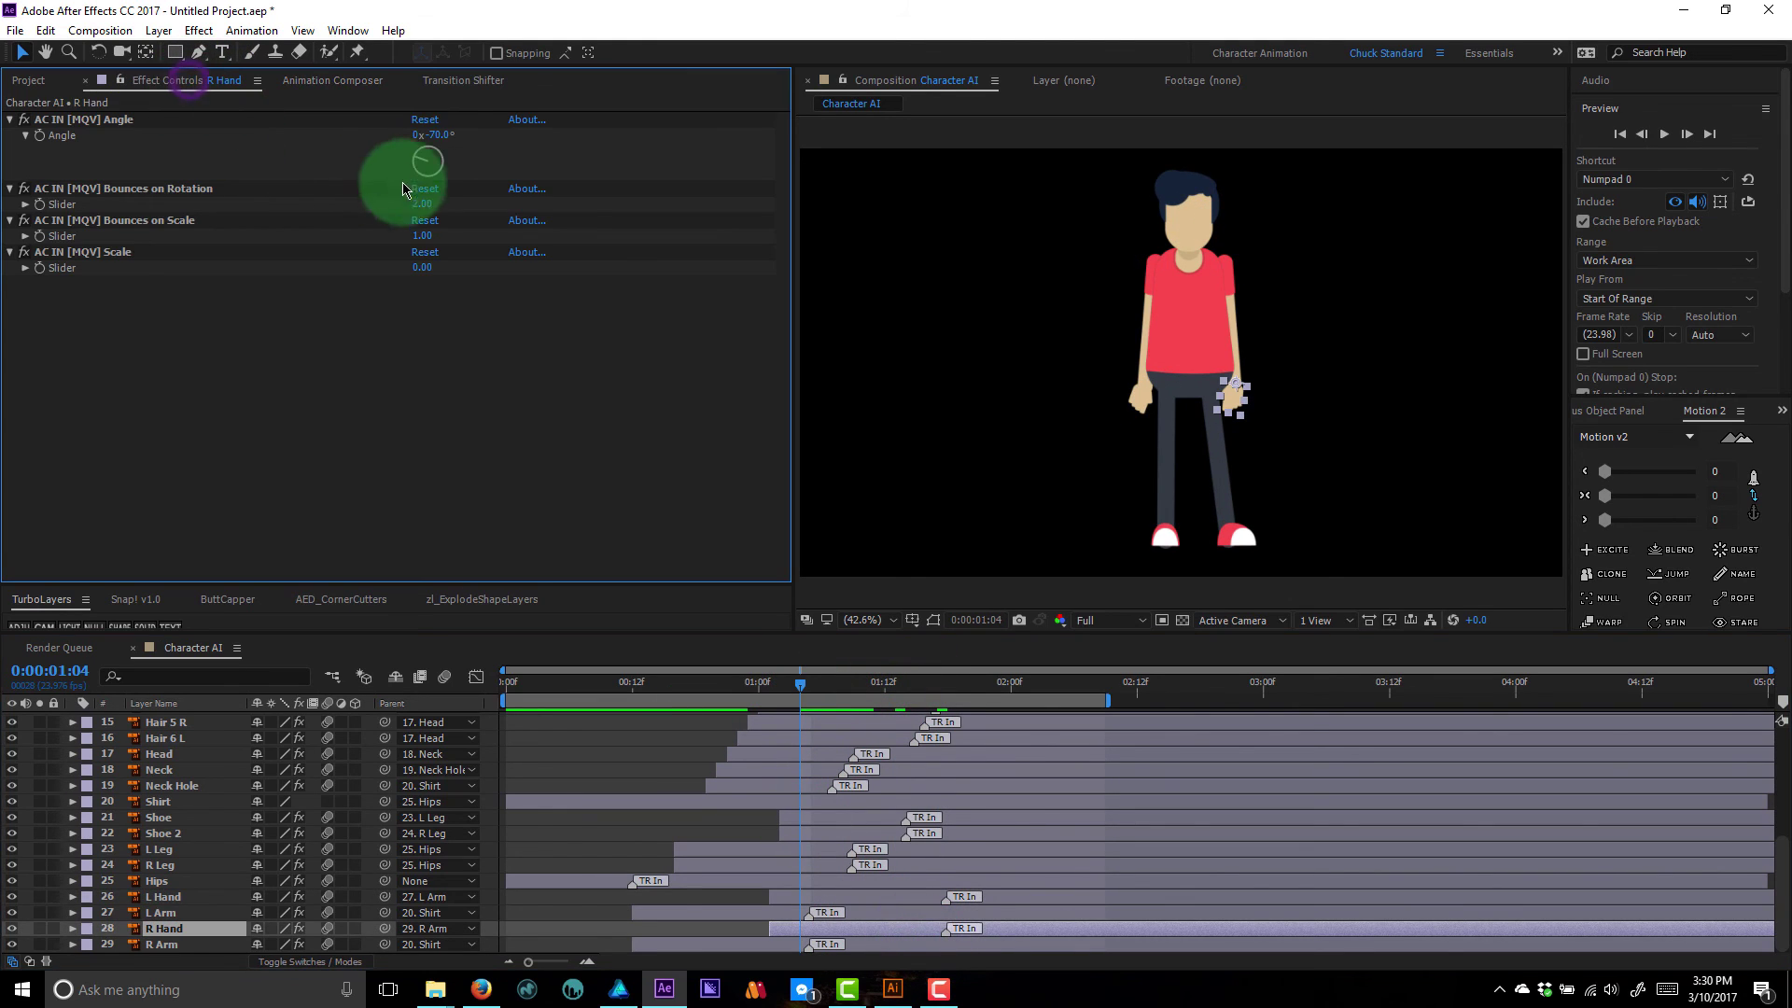
{"action": "left_click", "coordinate": [438, 136]}
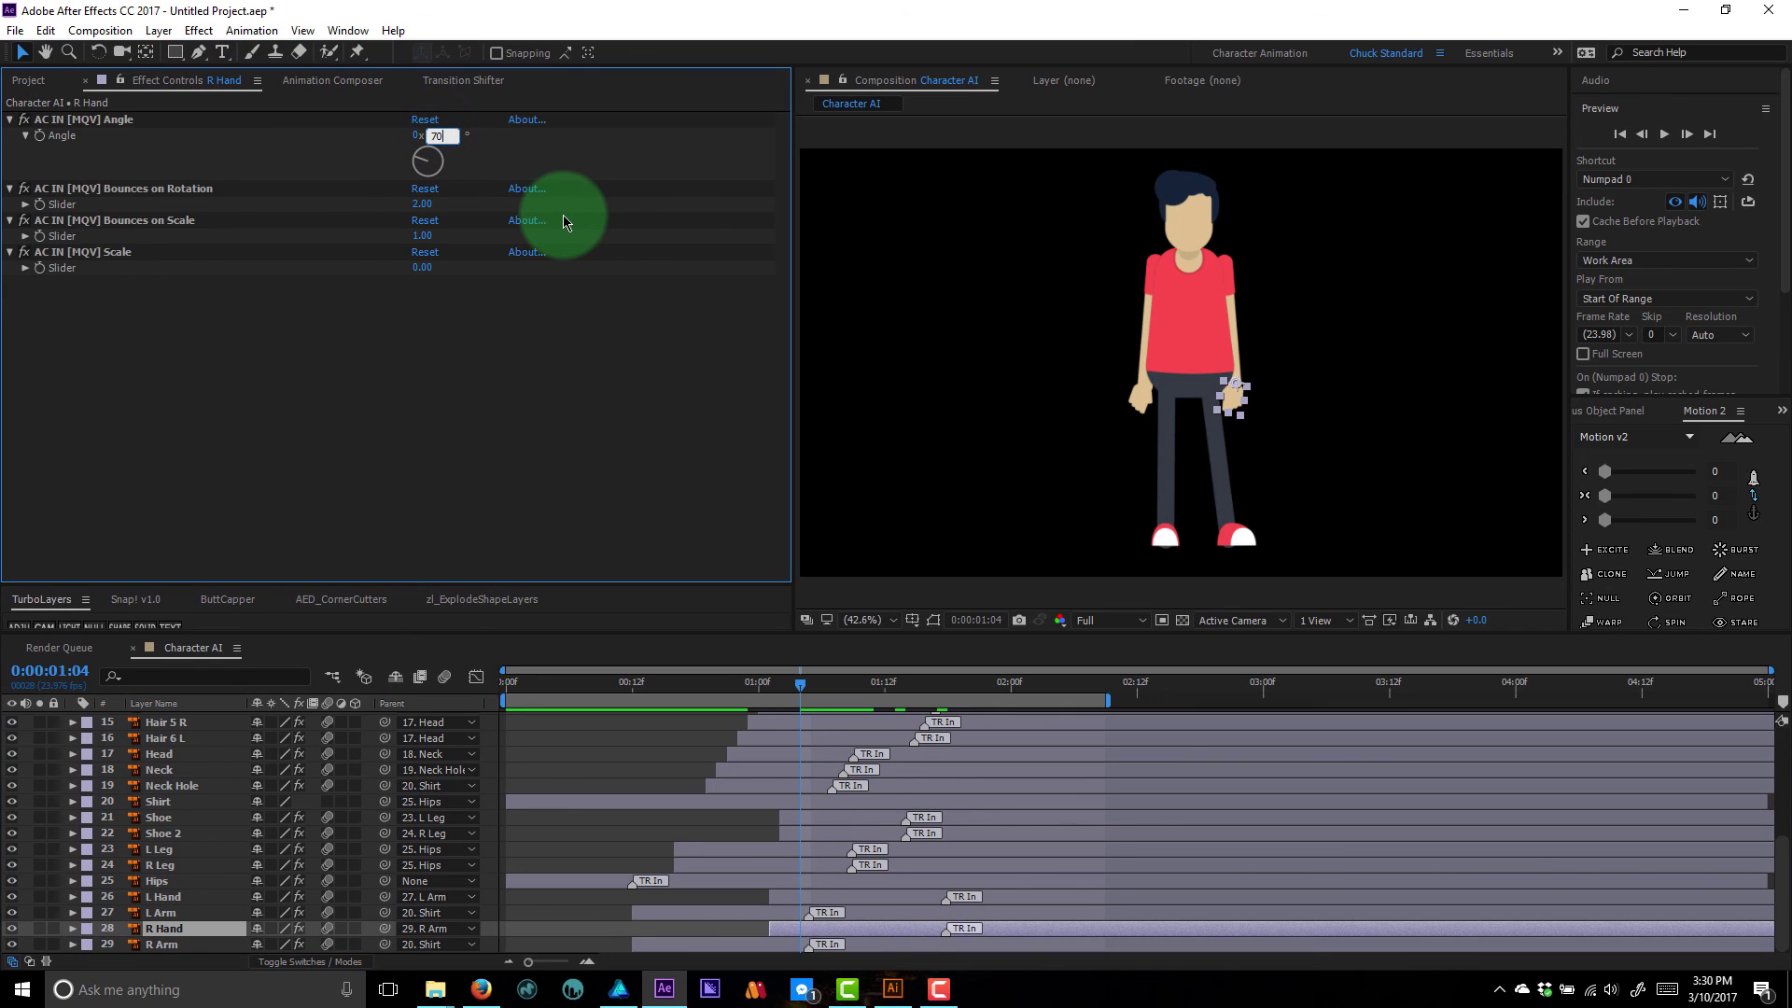
{"action": "type", "text": "70"}
{"action": "key", "text": "Return"}
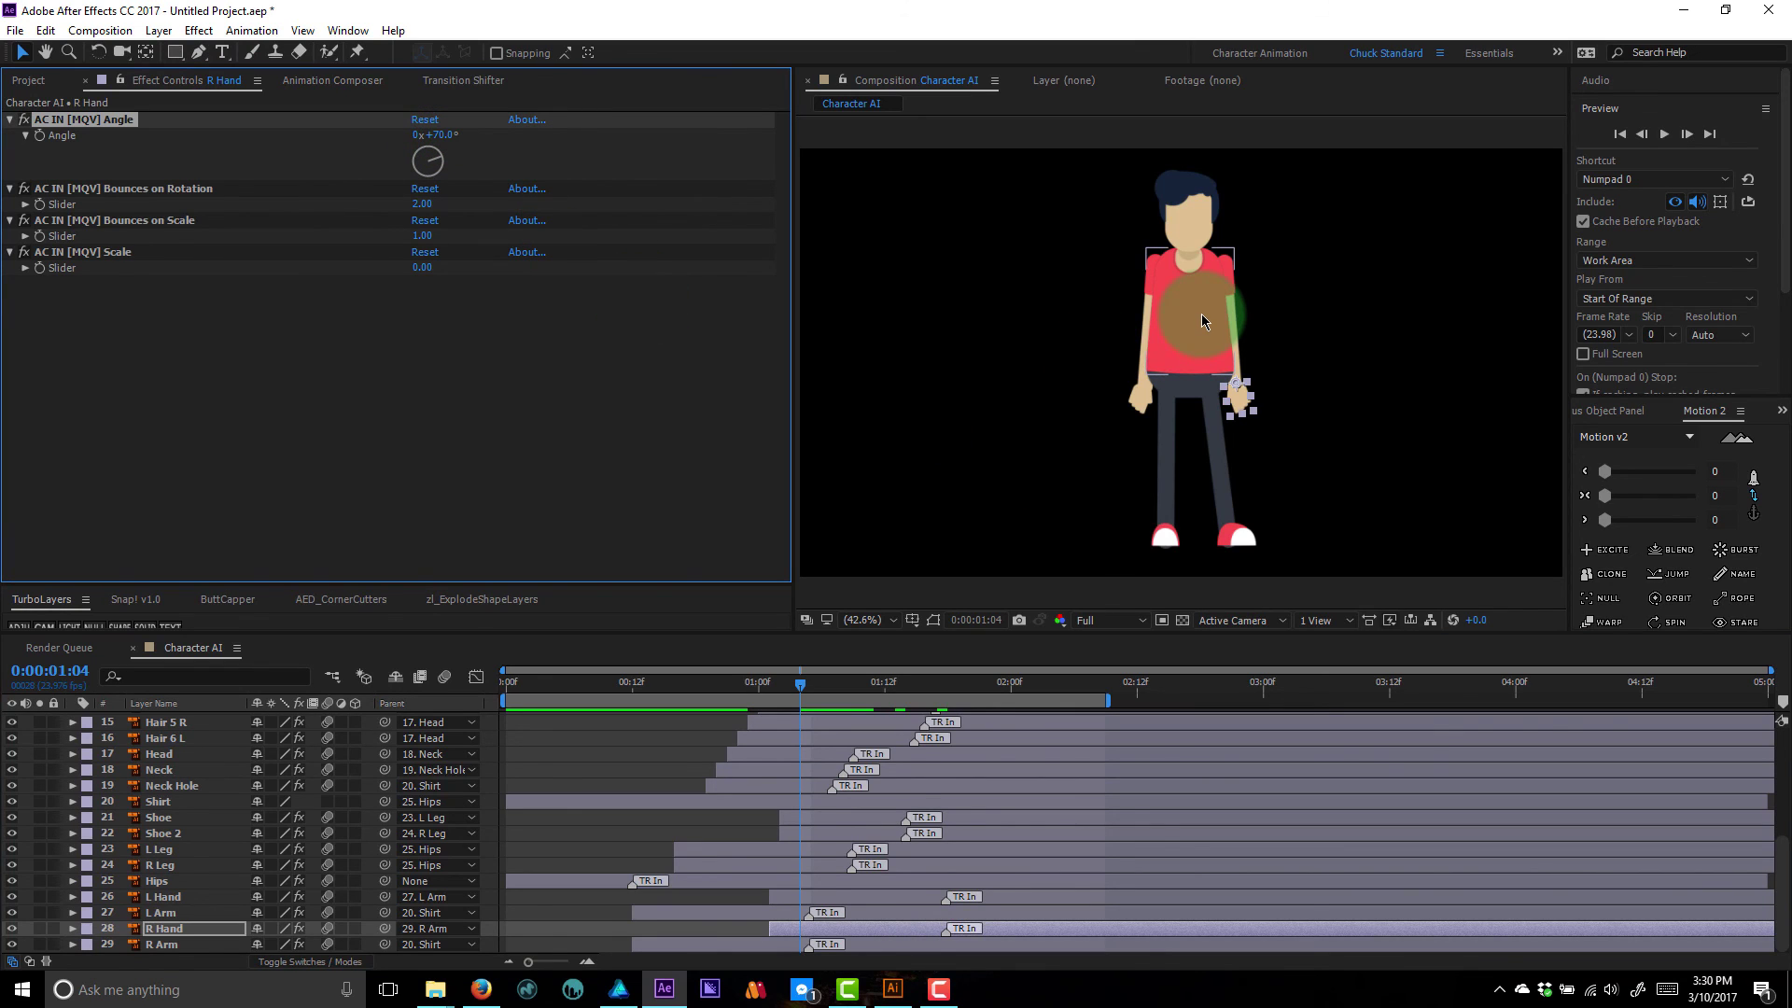
- Preview the updated hand animation in the maximized composition view and return to the normal layout
{"action": "key", "text": "grave"}
{"action": "key", "text": "space"}
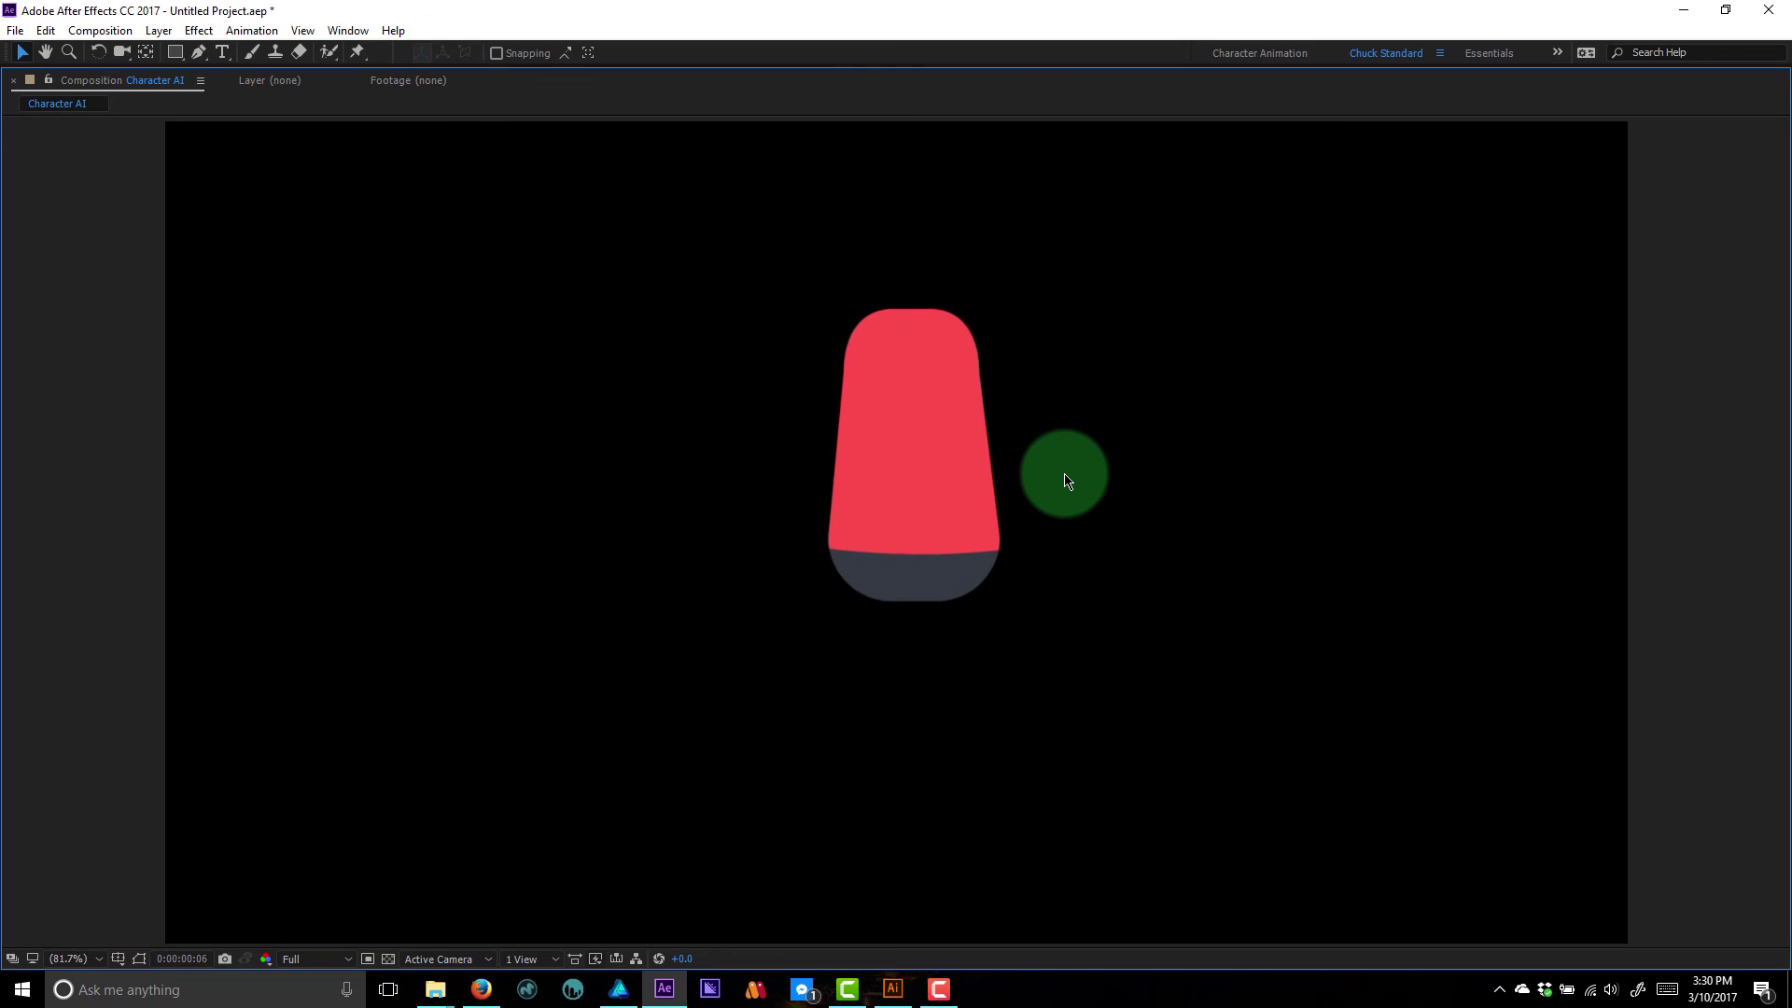
{"action": "key", "text": "grave"}
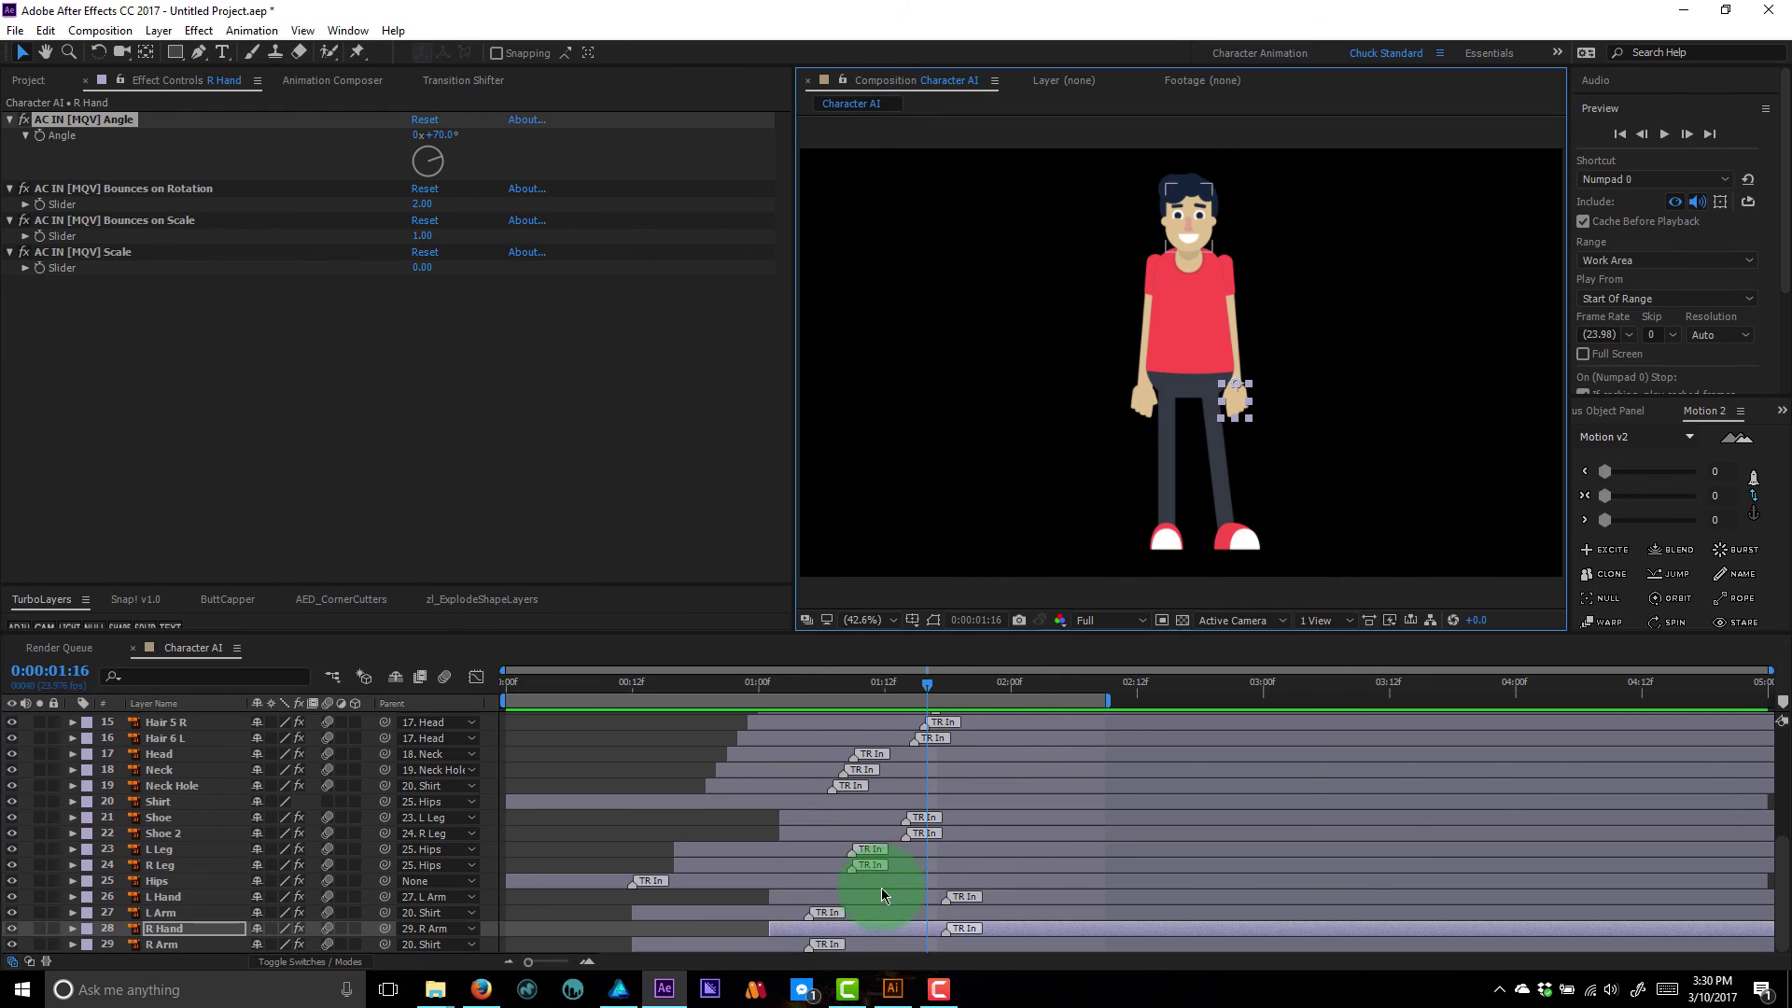
- Shift both arm layers earlier to start at about 0:00:00:04 and both hand layers to start at about 0:00:00:09
{"action": "left_click", "coordinate": [768, 942]}
{"action": "left_click", "coordinate": [782, 914], "text": "ctrl"}
{"action": "left_click_drag", "start_coordinate": [782, 914], "coordinate": [634, 896]}
{"action": "left_click", "coordinate": [813, 931]}
{"action": "left_click", "coordinate": [805, 898], "text": "ctrl"}
{"action": "left_click", "coordinate": [692, 948]}
{"action": "left_click", "coordinate": [697, 896], "text": "shift"}
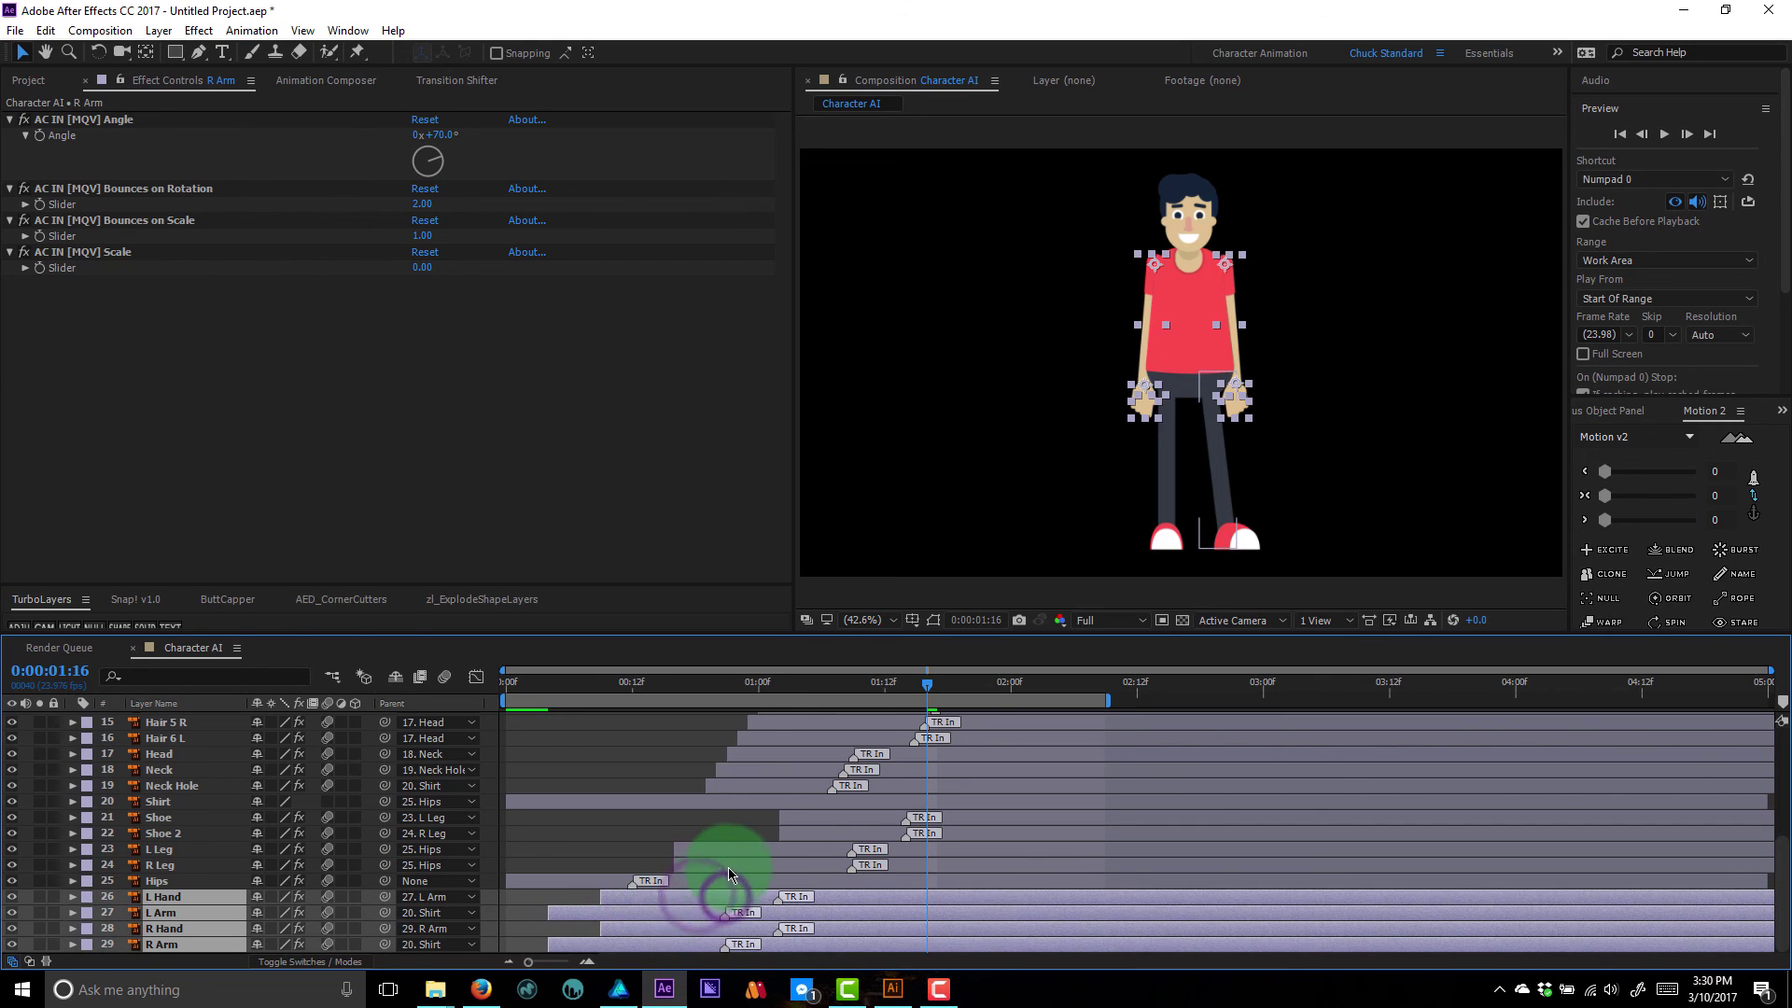
- Shift both leg layers earlier to start at about 0:00:00:12 and both shoe layers to start at about 0:00:00:16
{"action": "left_click", "coordinate": [729, 866]}
{"action": "left_click", "coordinate": [810, 852], "text": "ctrl"}
{"action": "left_click", "coordinate": [803, 835]}
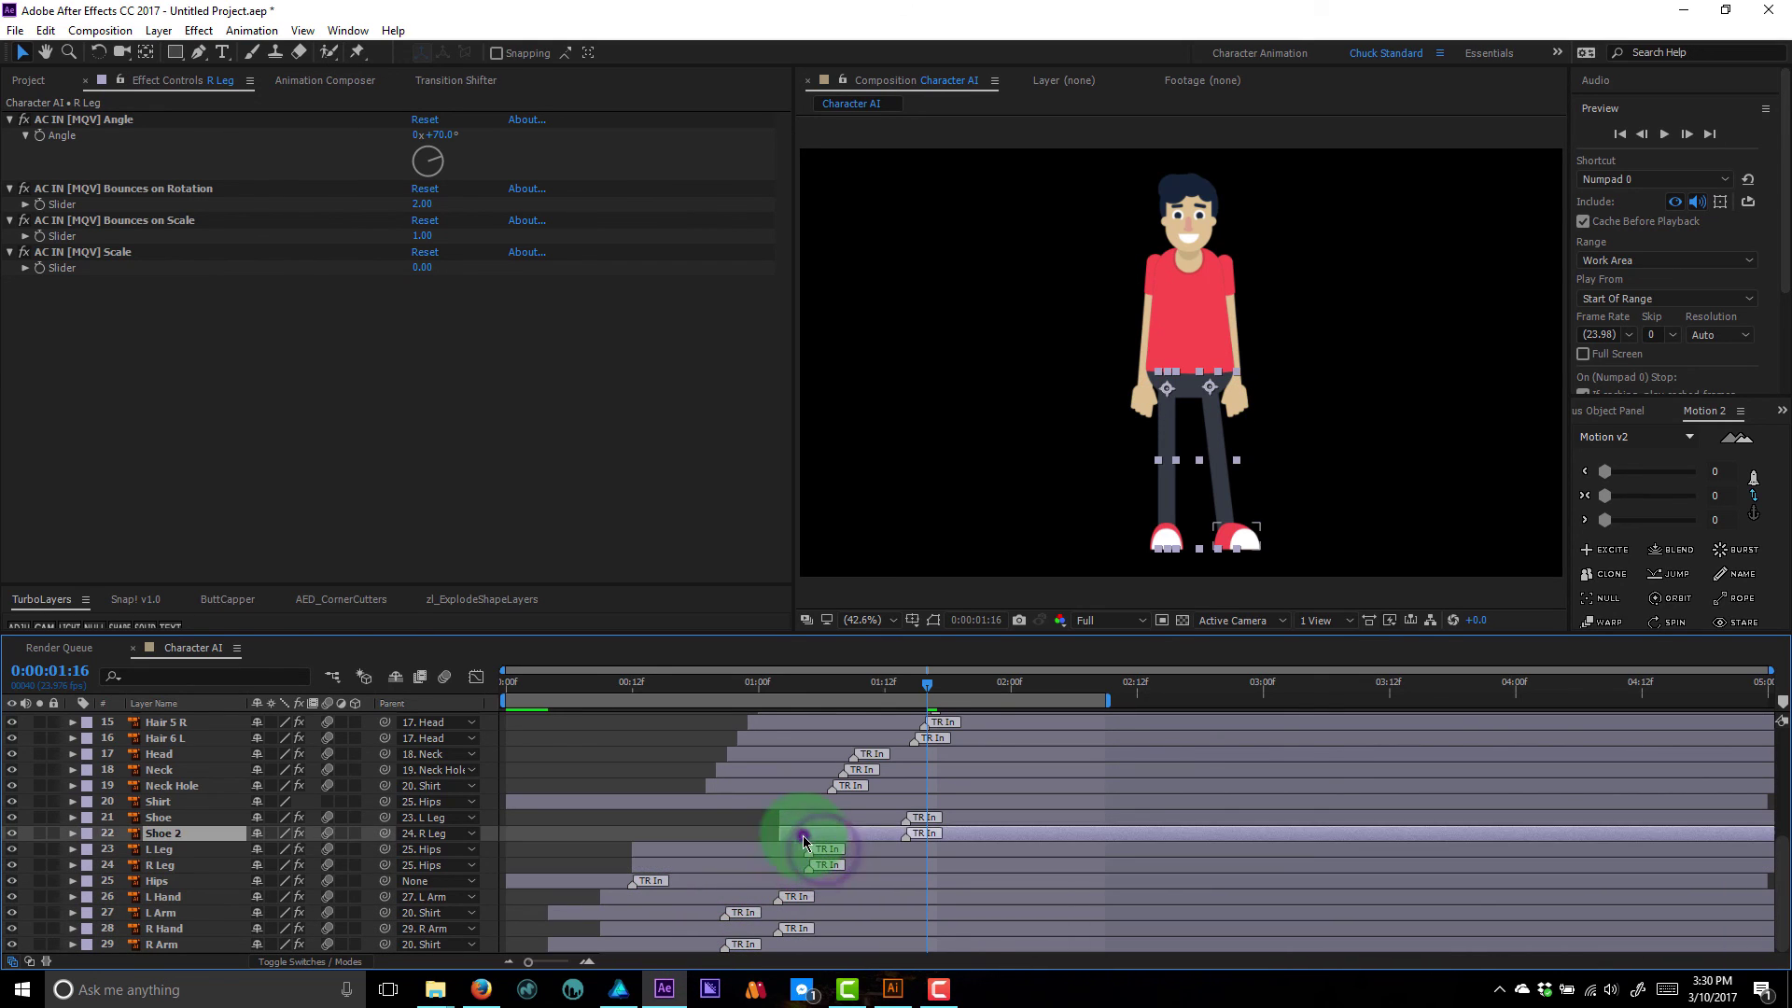
{"action": "left_click", "coordinate": [820, 818], "text": "ctrl"}
{"action": "left_click", "coordinate": [626, 721]}
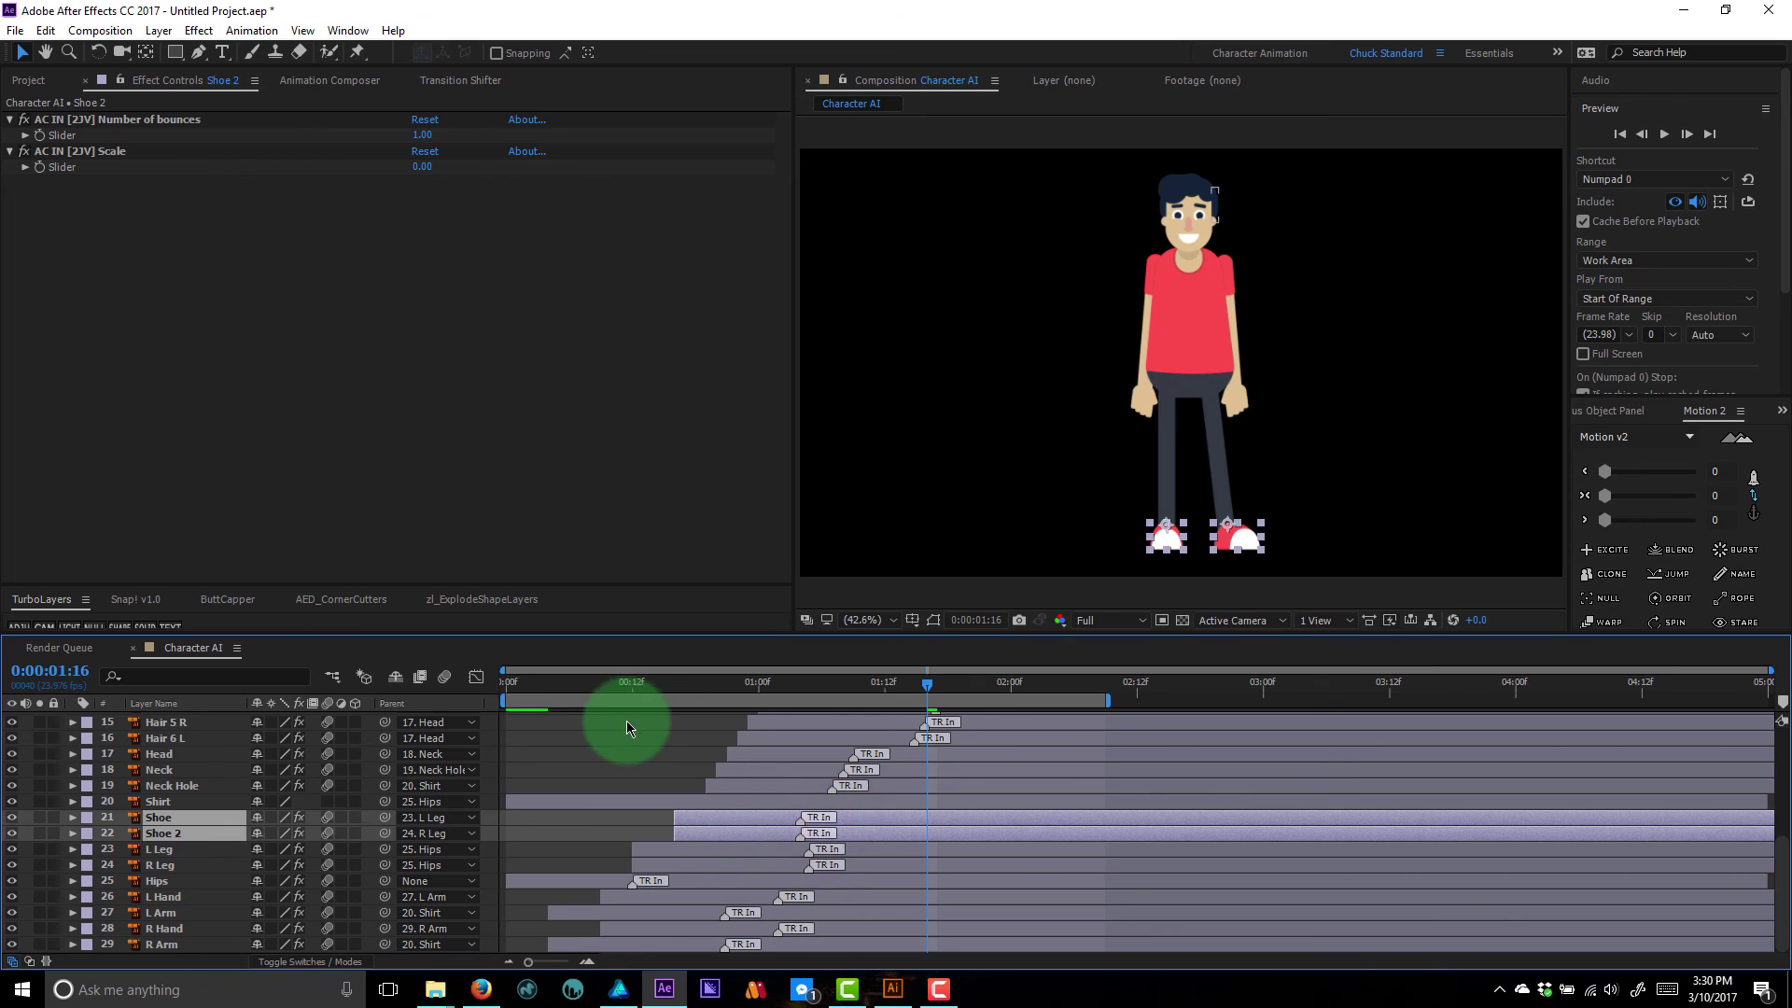
{"action": "scroll", "coordinate": [614, 747], "scroll_direction": "up", "scroll_amount": 5}
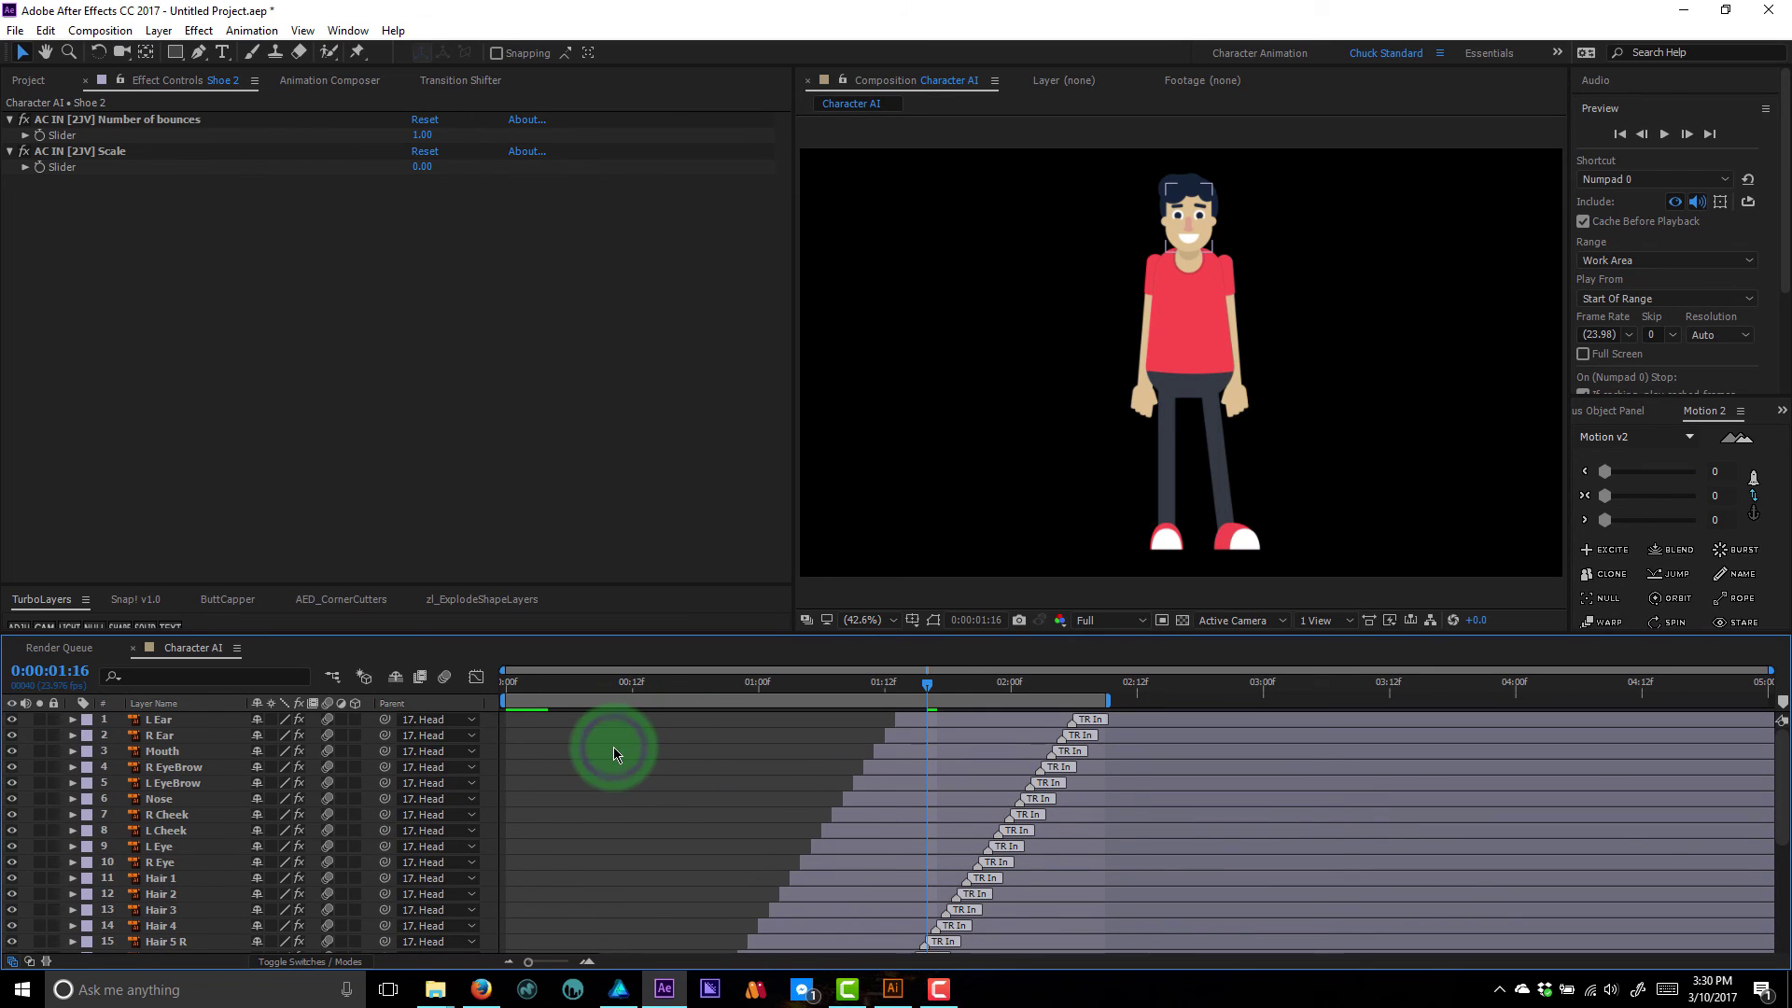
- Create a new composition from Character AI and add Position and Scale keyframes to the nested layer at 0:00:00:00
{"action": "left_click", "coordinate": [28, 80]}
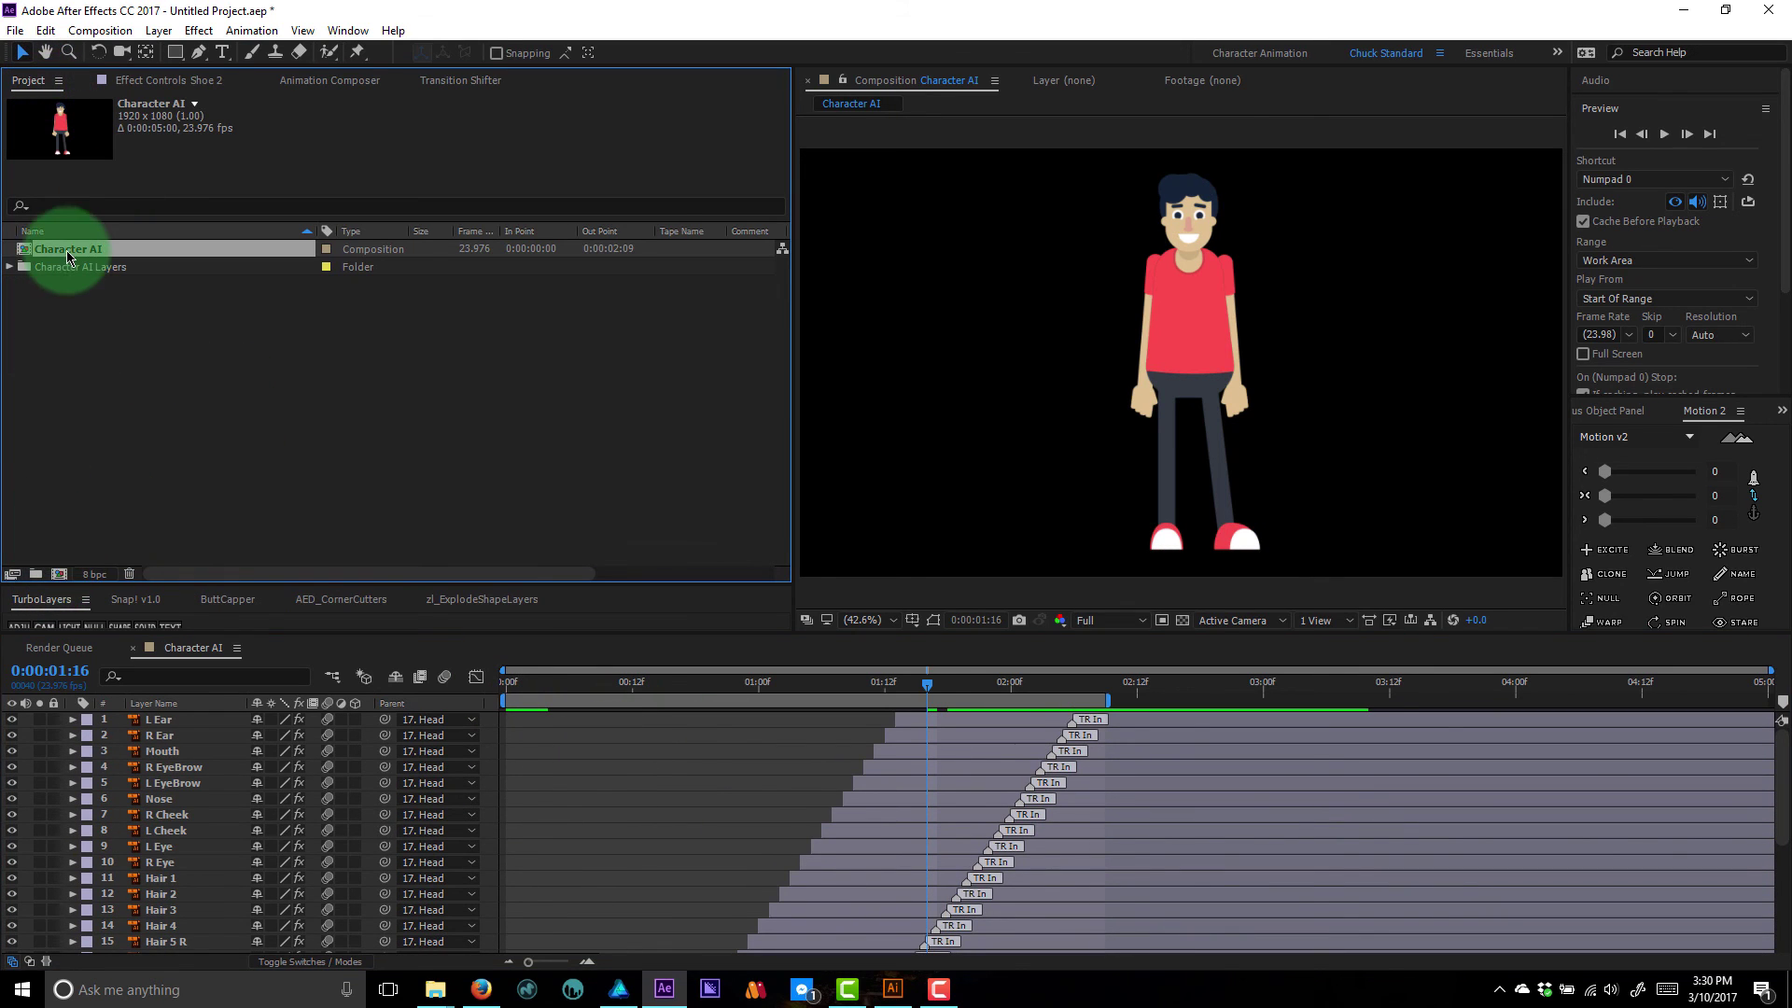
{"action": "left_click_drag", "start_coordinate": [72, 249], "coordinate": [59, 574]}
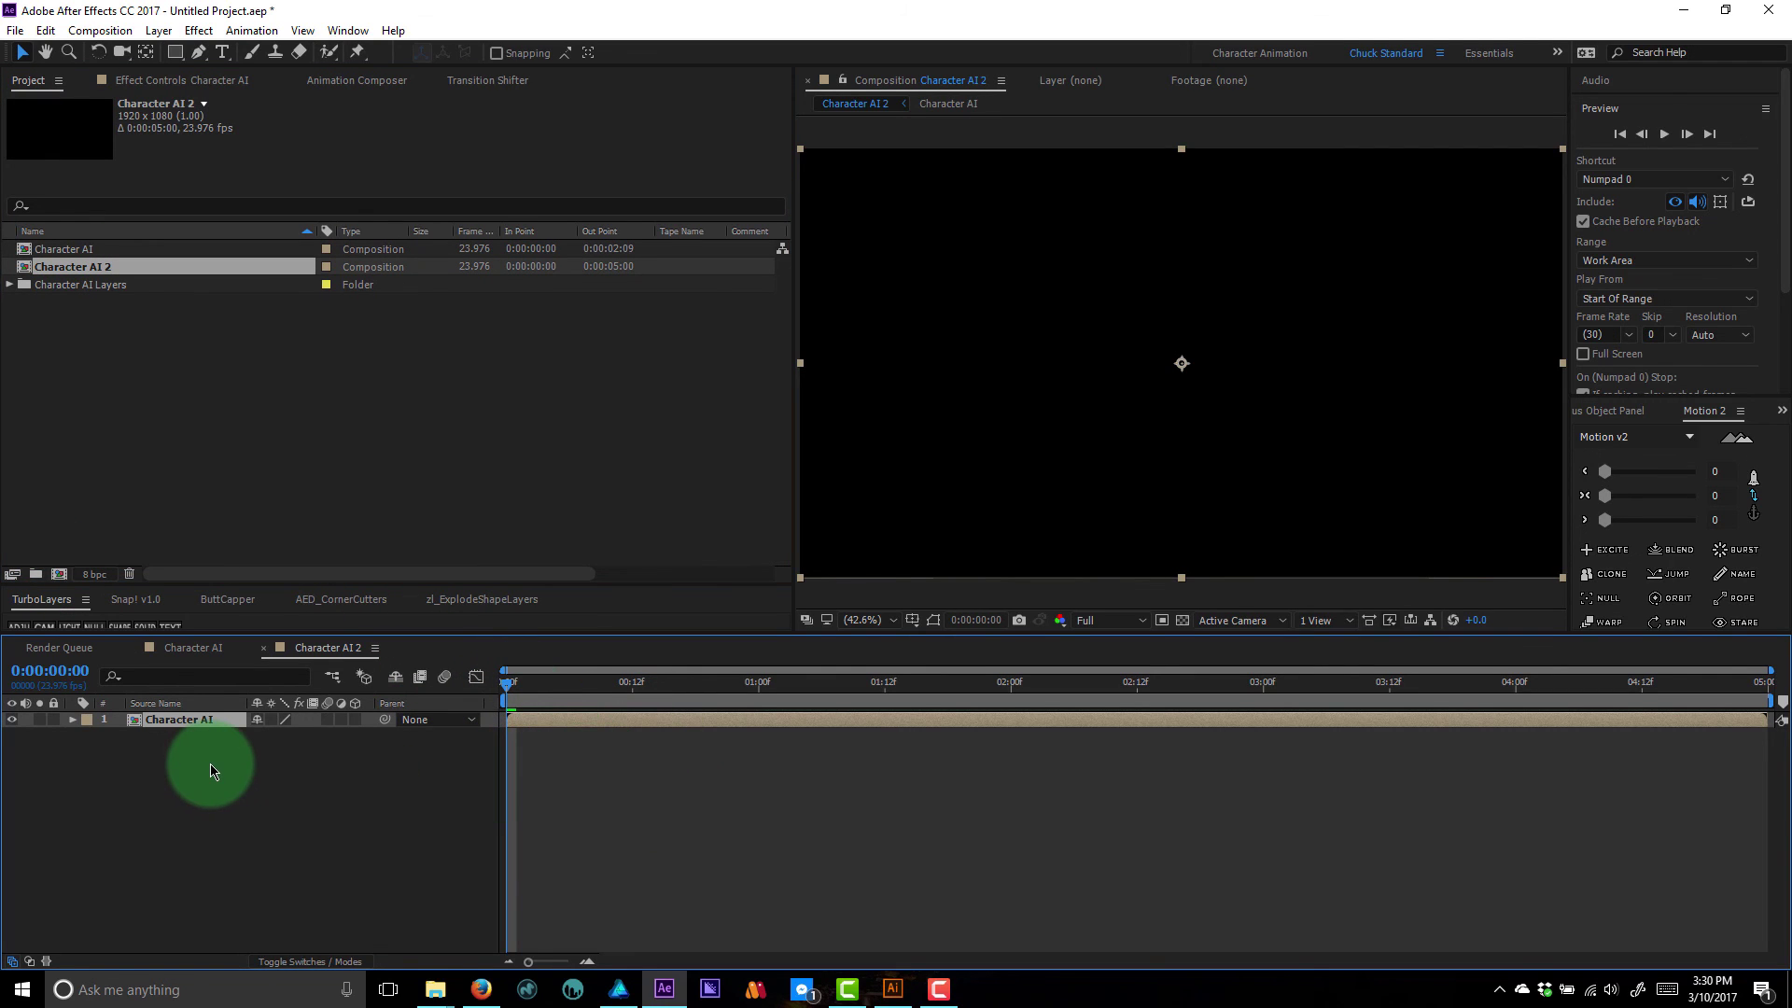
{"action": "key", "text": "shift+p"}
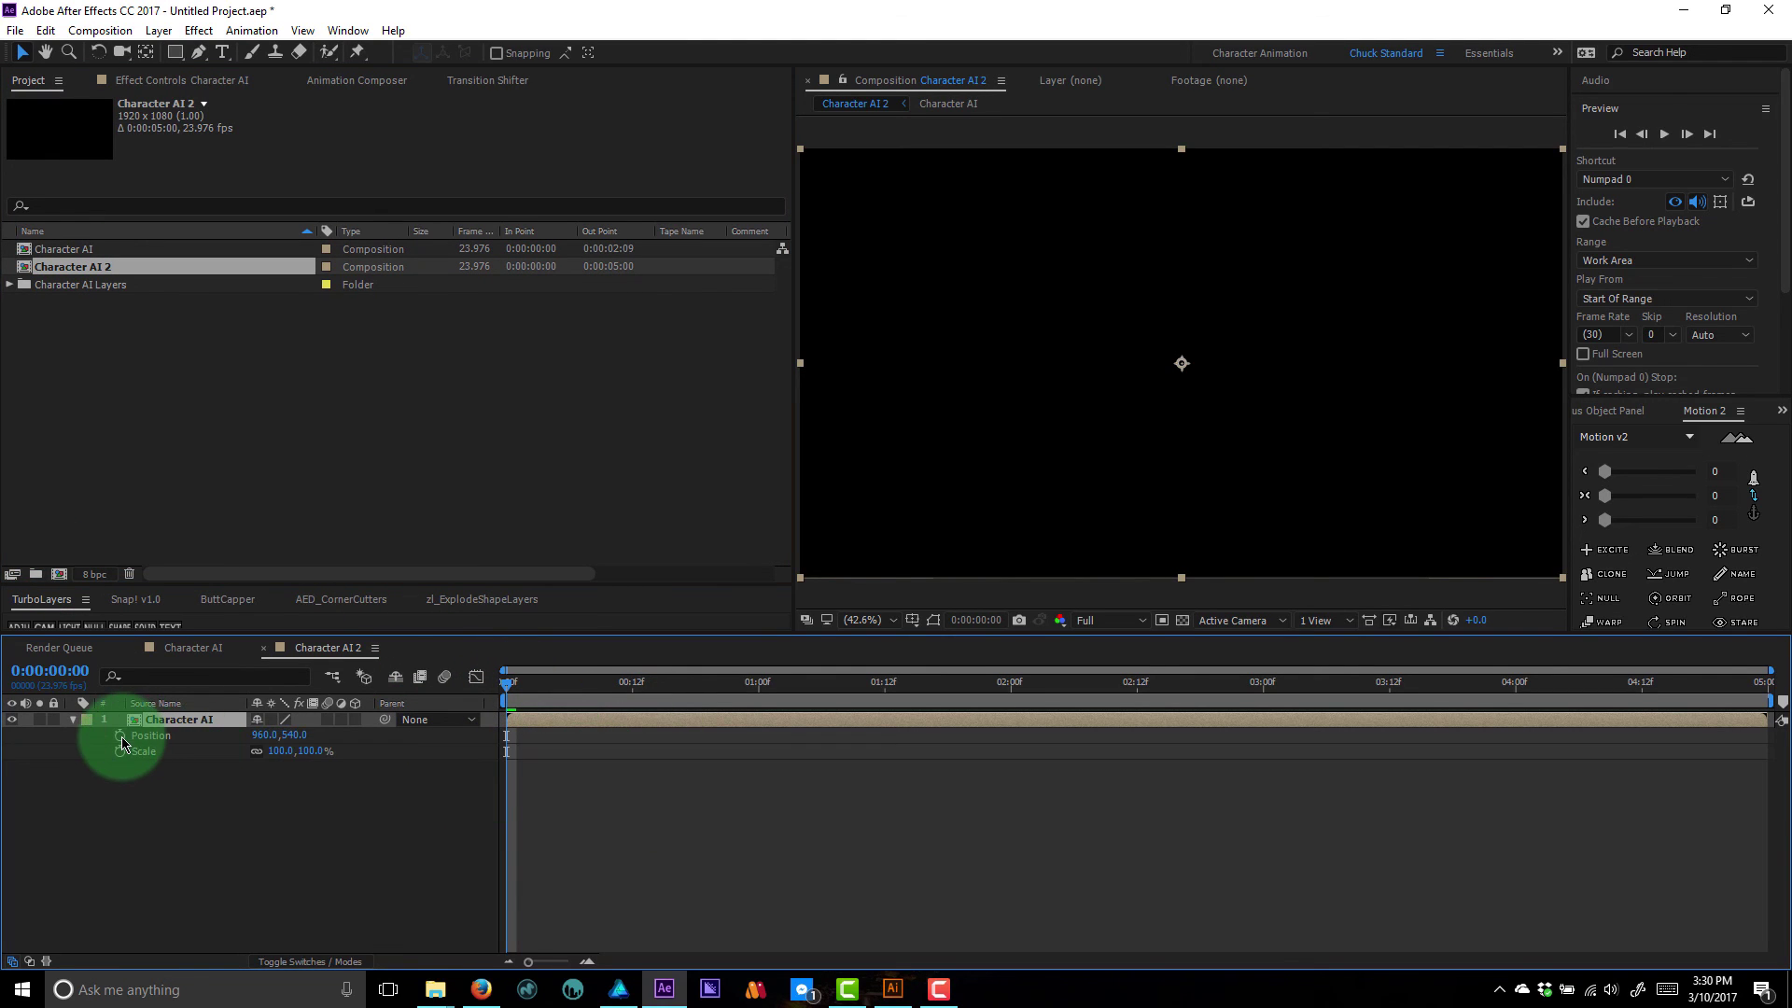
{"action": "left_click", "coordinate": [120, 736]}
{"action": "left_click", "coordinate": [120, 752]}
- At 0:00:01:03, scale the Character AI layer to about 203% and move it down to a position of 960, 1127.5
{"action": "left_click_drag", "start_coordinate": [600, 682], "coordinate": [792, 688]}
{"action": "left_click_drag", "start_coordinate": [799, 578], "coordinate": [410, 799]}
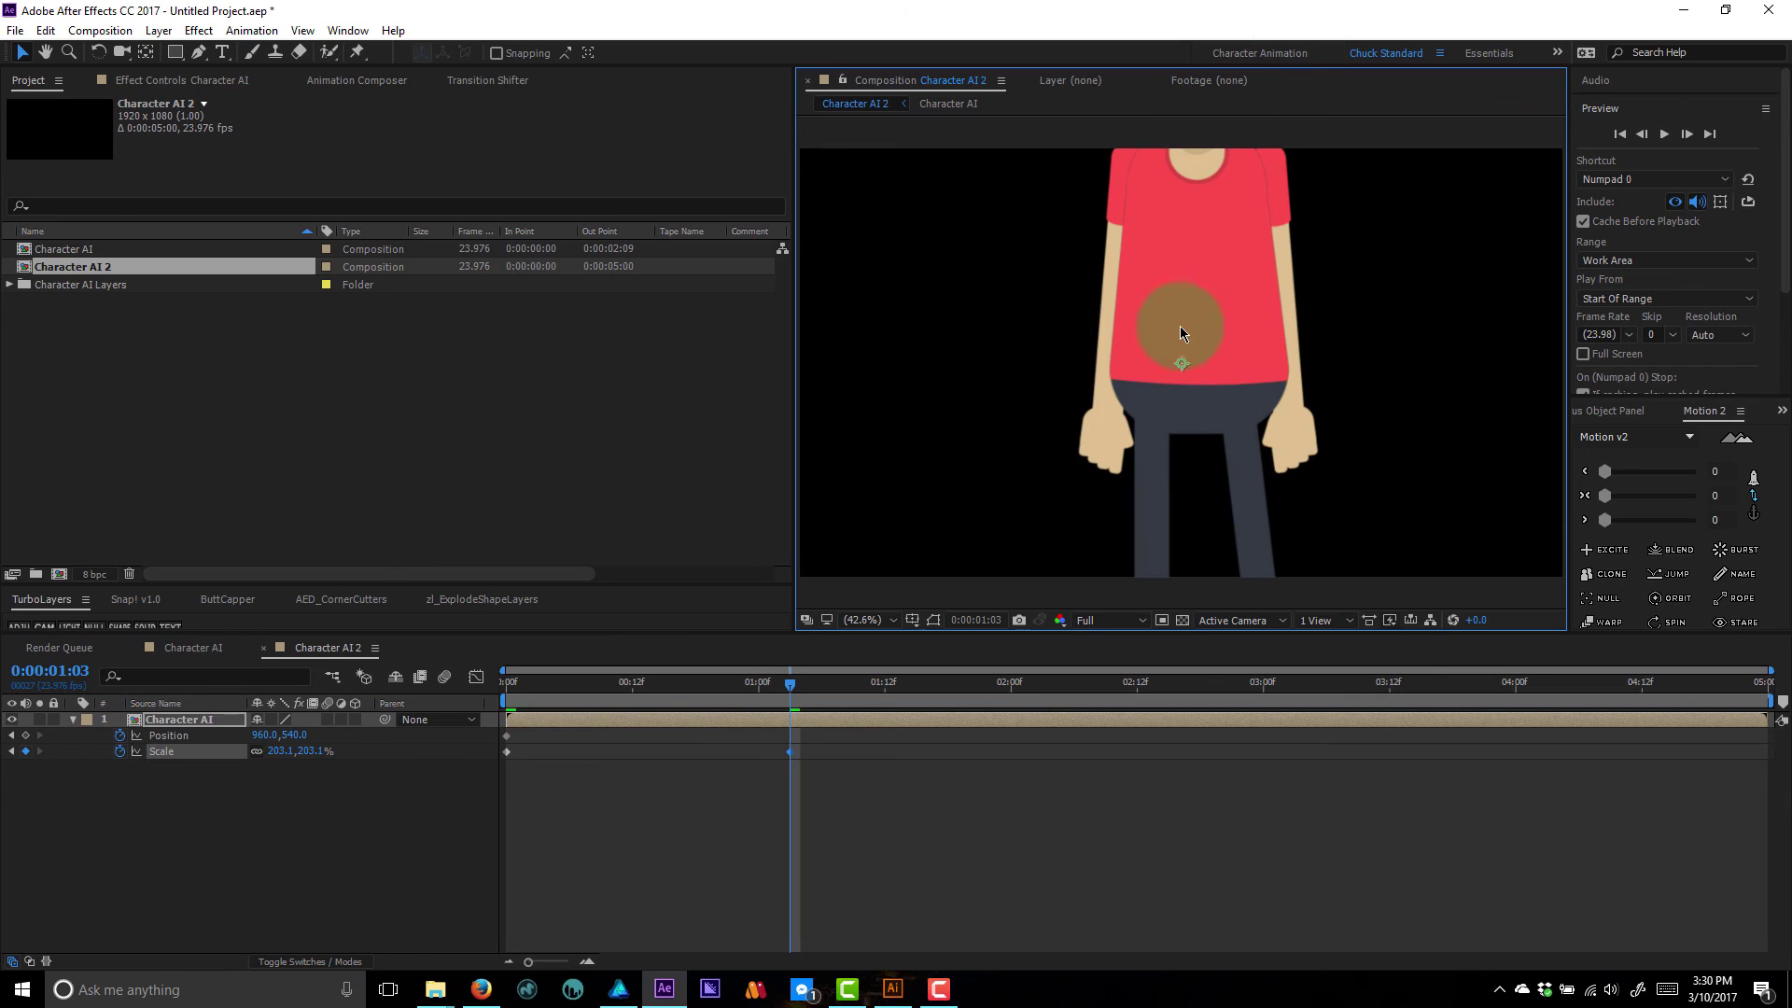
{"action": "left_click_drag", "start_coordinate": [1180, 327], "coordinate": [1147, 563]}
- Select all the Position and Scale keyframes and ease them in and out by 70 with Motion v2
{"action": "left_click", "coordinate": [580, 769]}
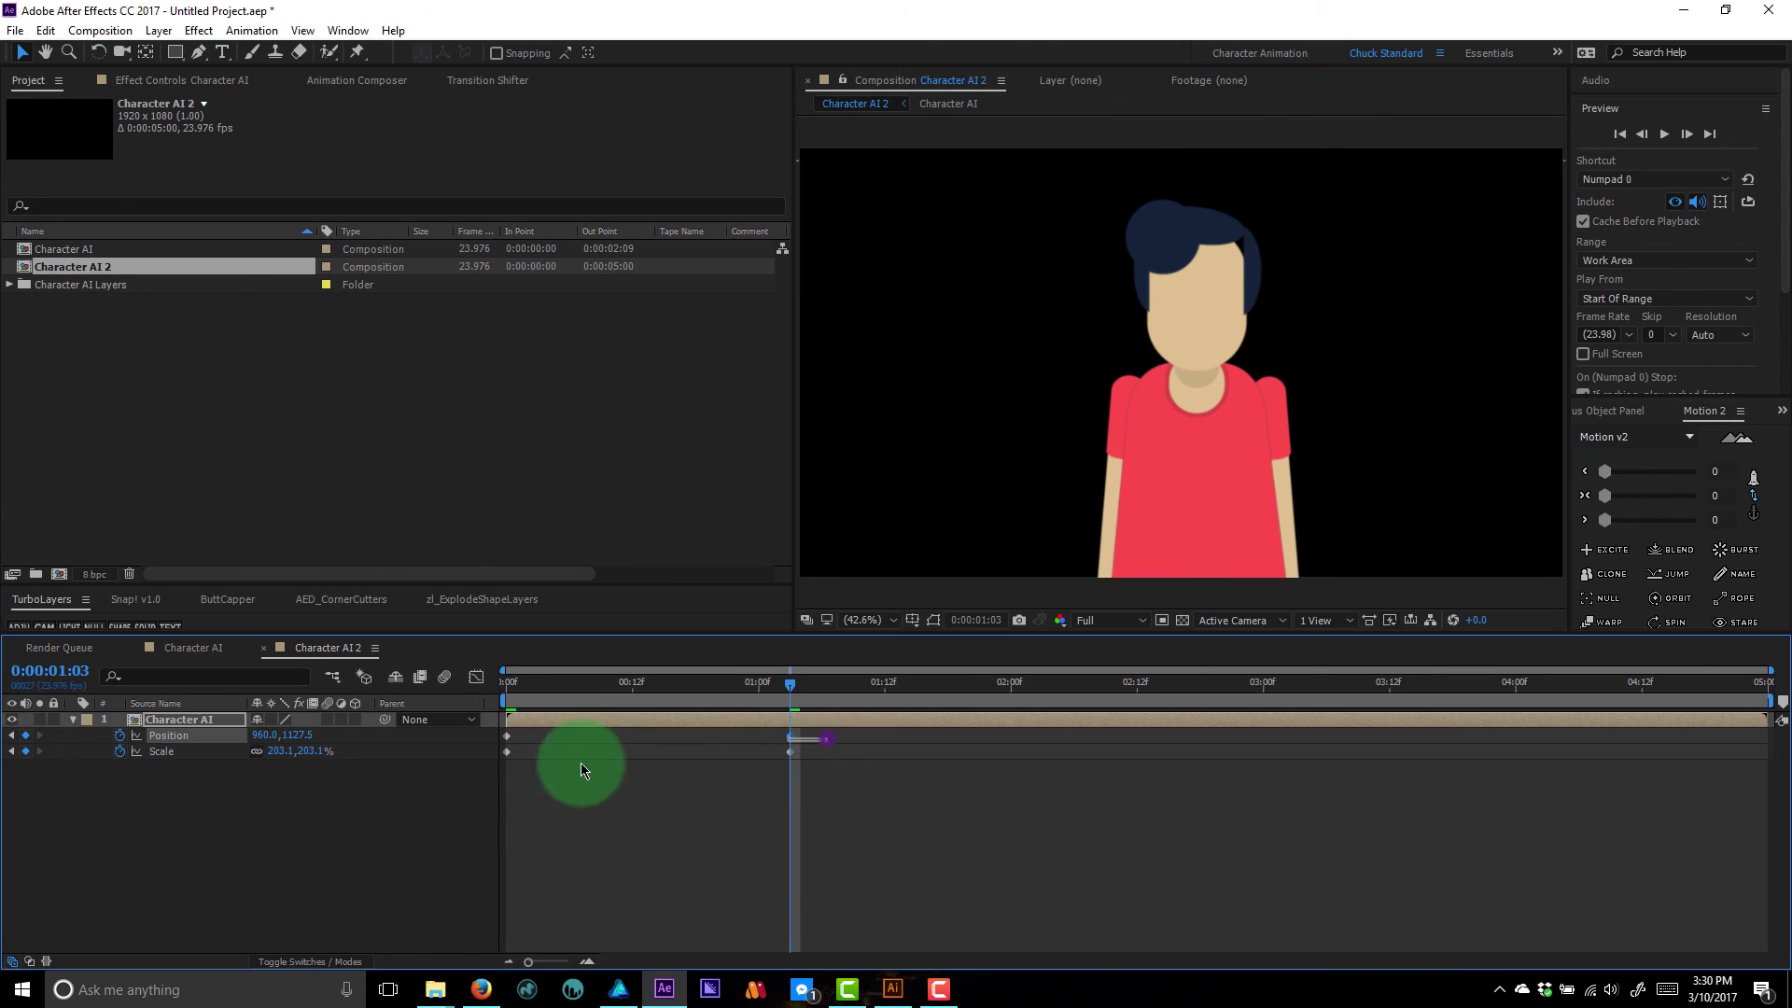
{"action": "left_click_drag", "start_coordinate": [581, 768], "coordinate": [486, 775]}
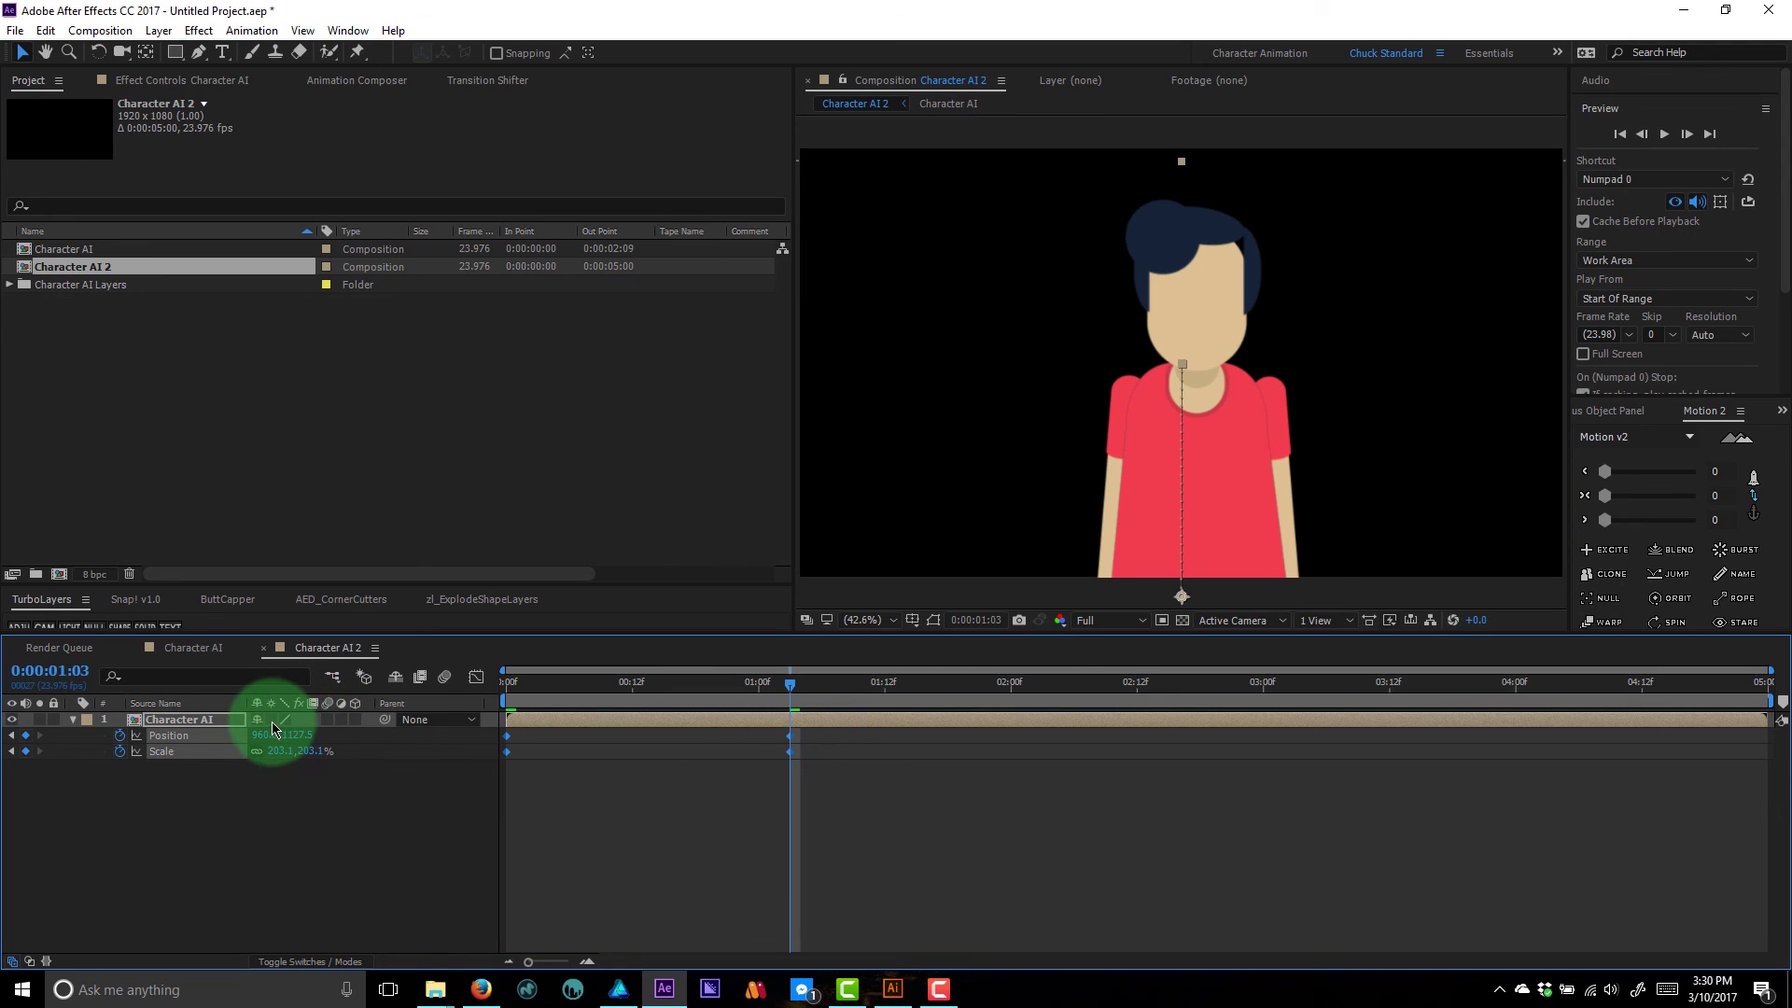
{"action": "left_click_drag", "start_coordinate": [1649, 492], "coordinate": [1668, 504]}
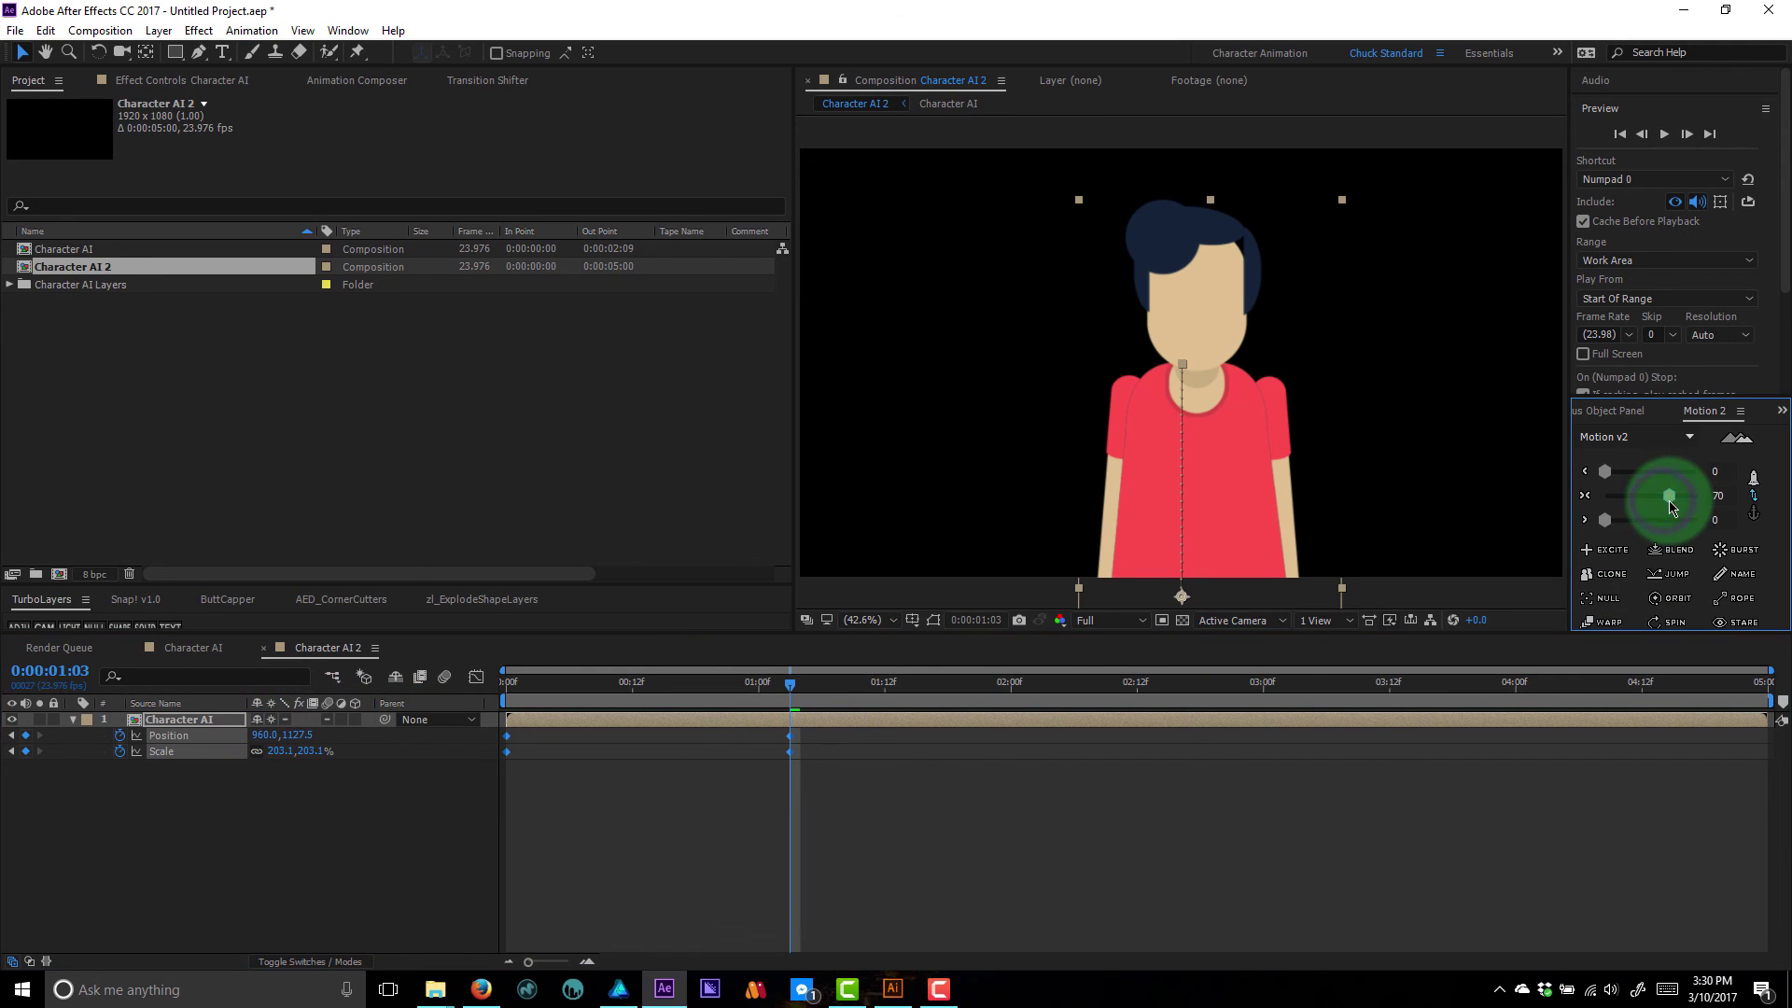
- End the work area at 0:00:03:07 and preview the zoom-in animation in the maximized composition view
{"action": "left_click_drag", "start_coordinate": [887, 682], "coordinate": [1366, 688]}
{"action": "key", "text": "n"}
{"action": "left_click", "coordinate": [1204, 366]}
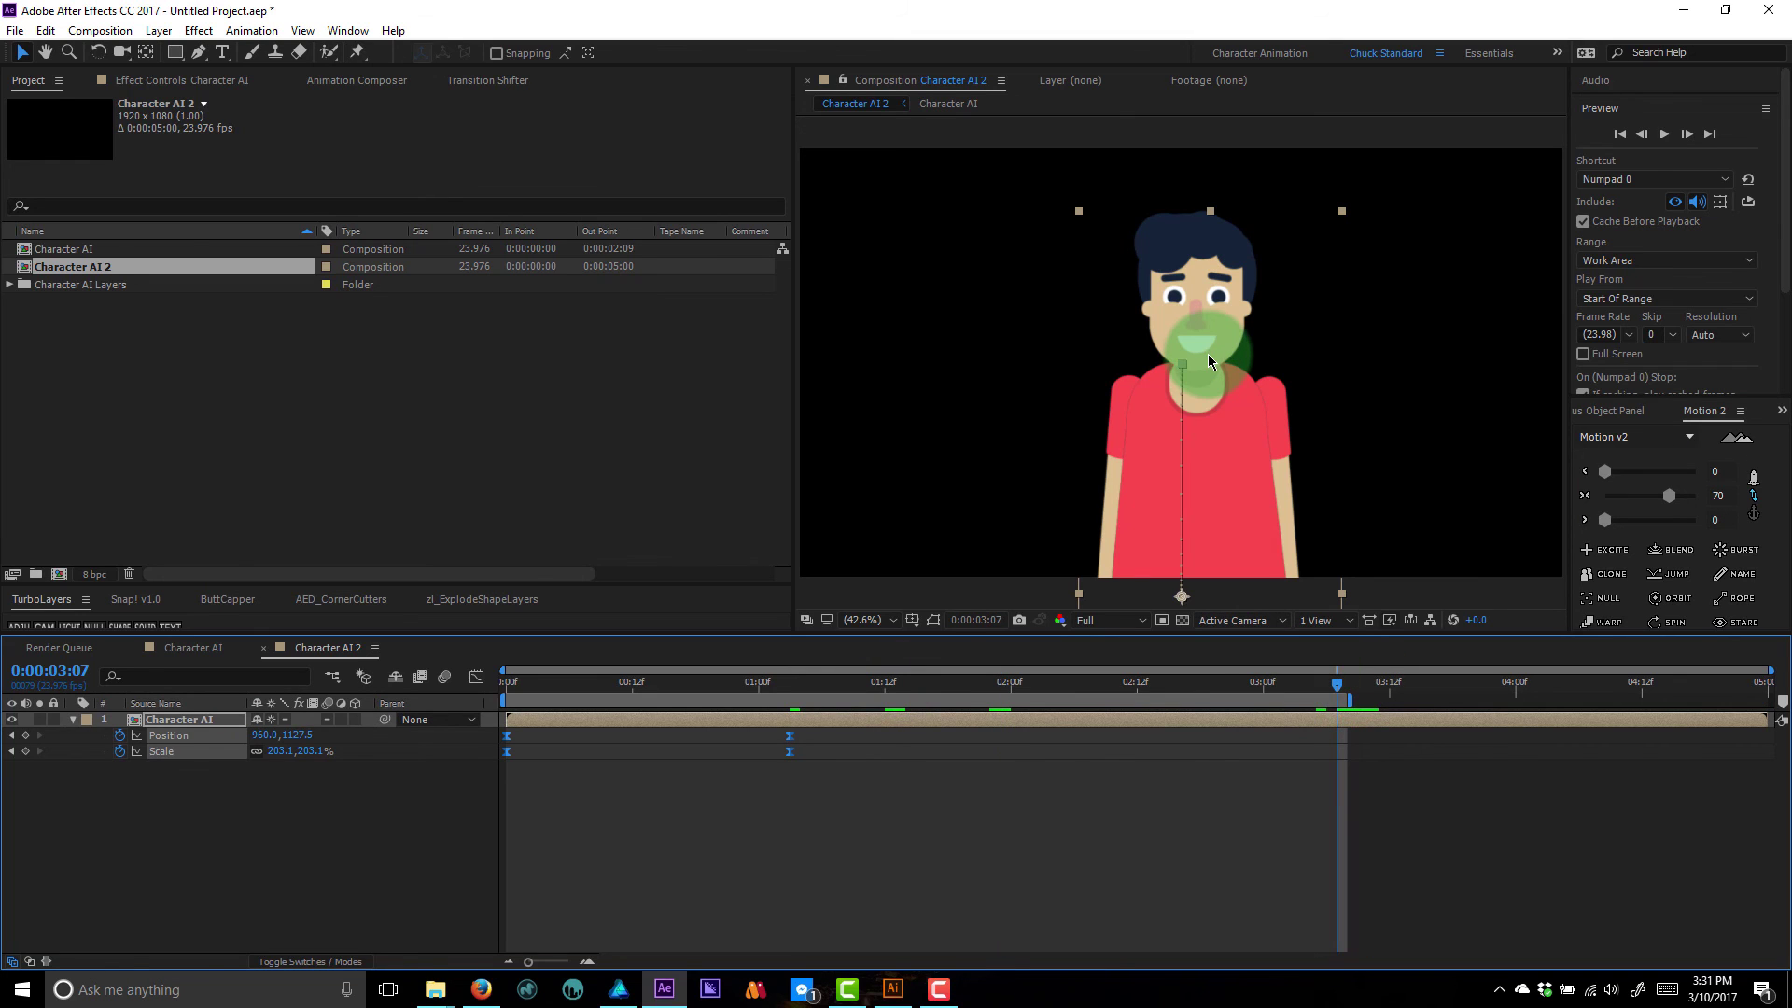
{"action": "key", "text": "grave"}
{"action": "key", "text": "space"}
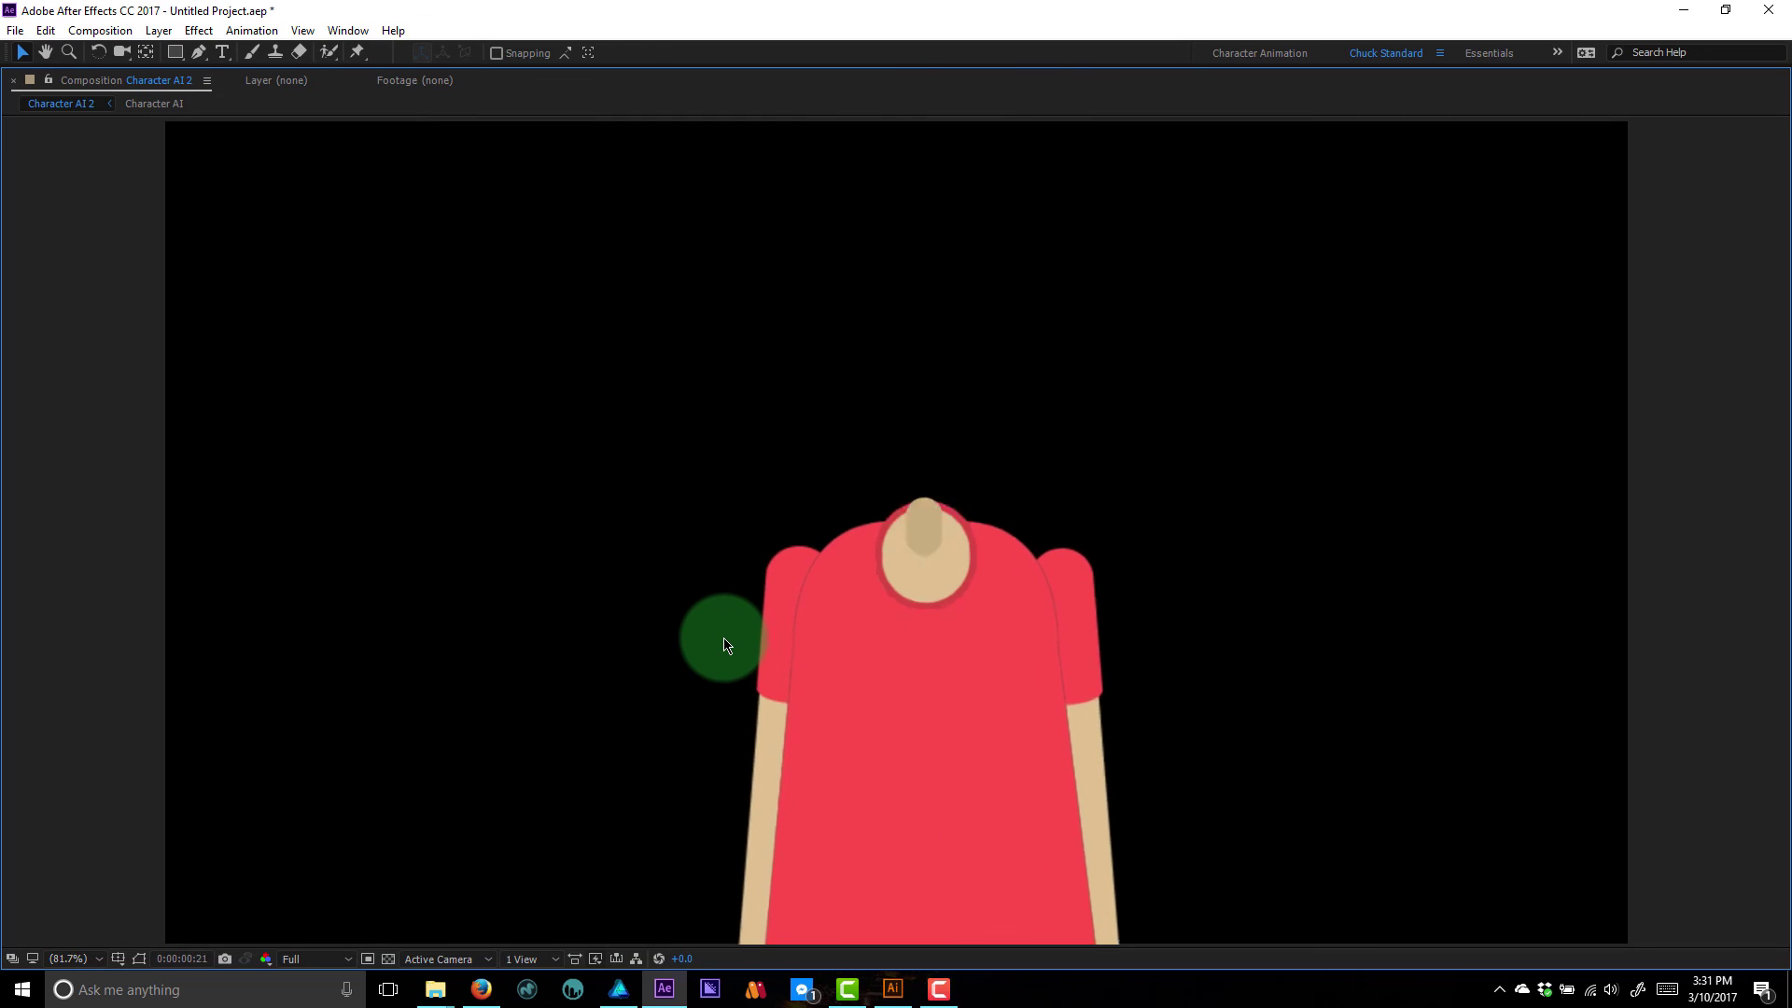
{"action": "key", "text": "grave"}
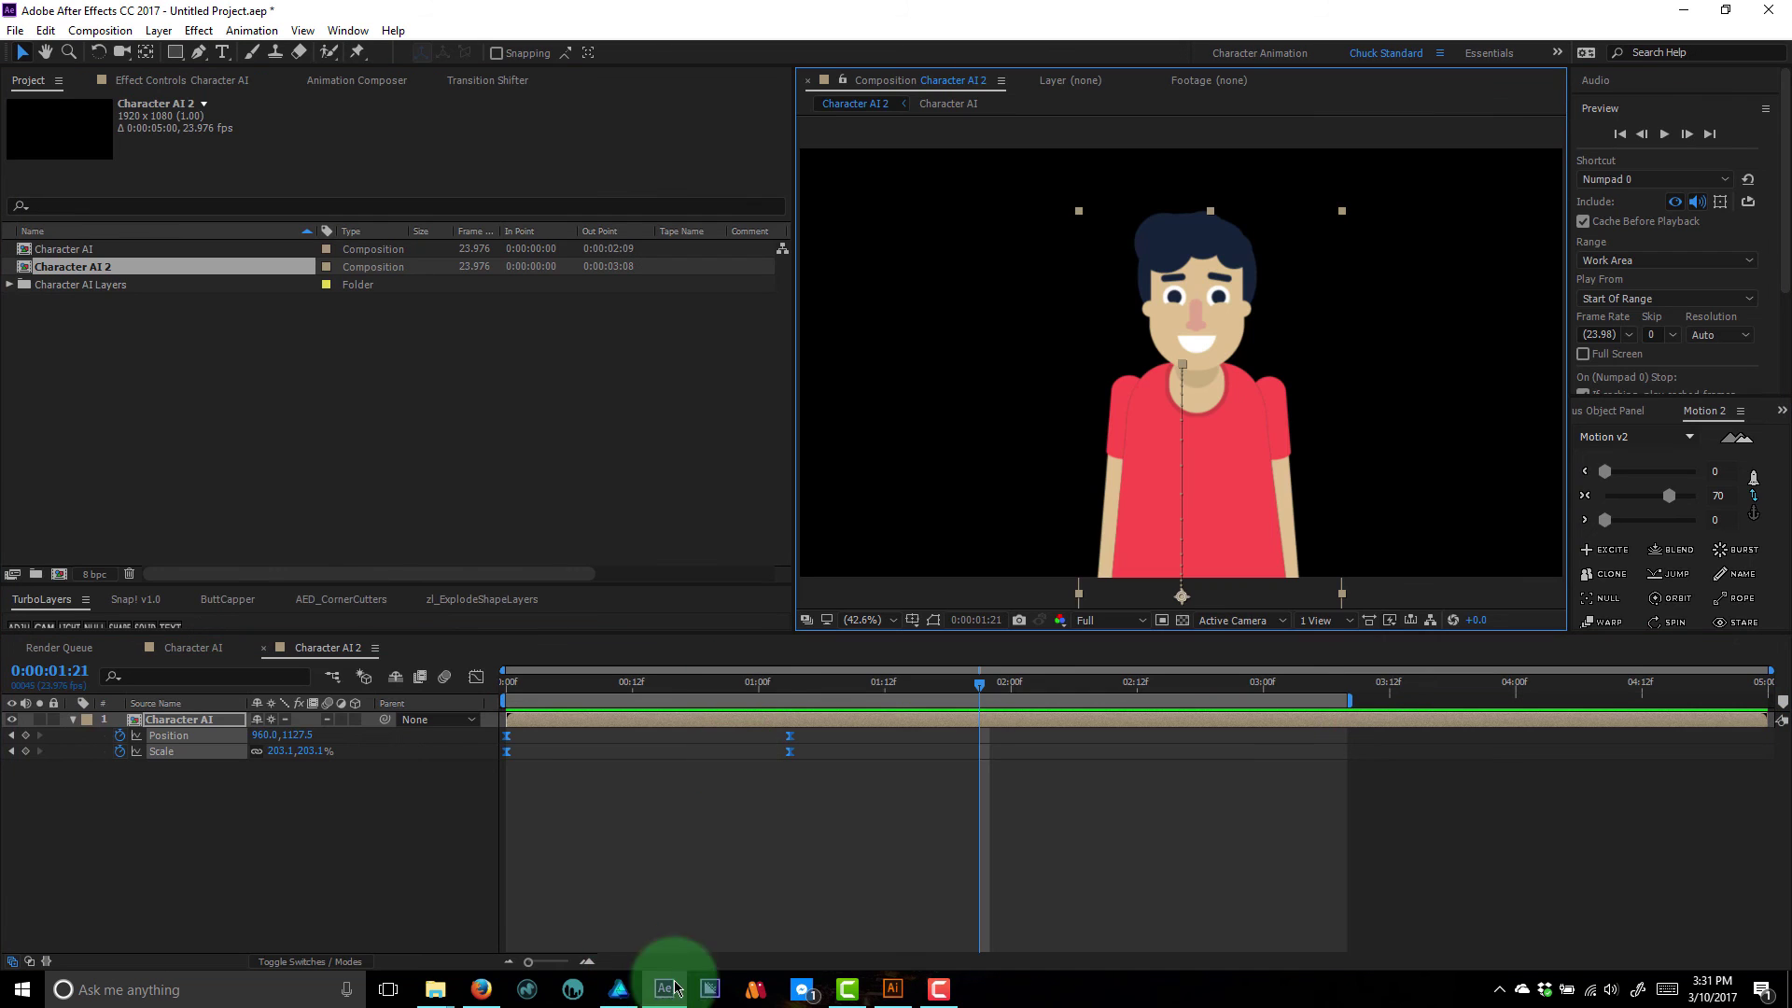
- Shift all the Position and Scale keyframes later so the zoom ends at about 0:00:02:00, and scrub through the move
{"action": "left_click_drag", "start_coordinate": [821, 807], "coordinate": [707, 766]}
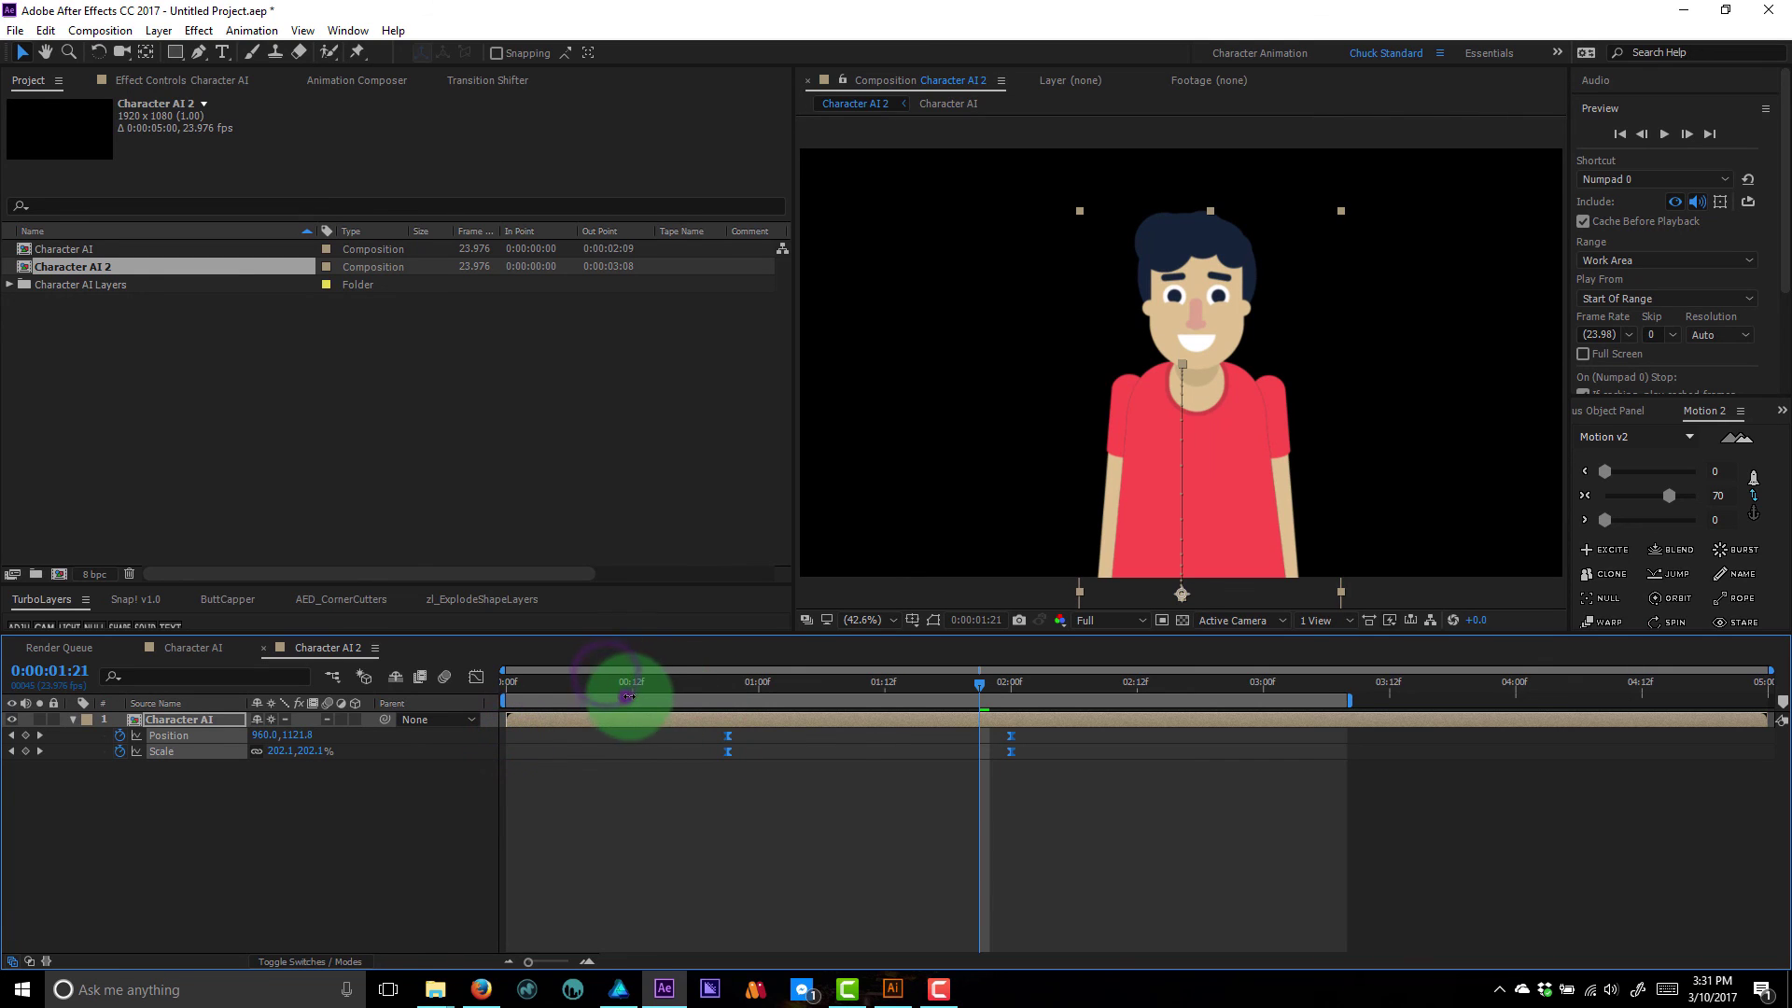
{"action": "left_click_drag", "start_coordinate": [628, 697], "coordinate": [885, 696]}
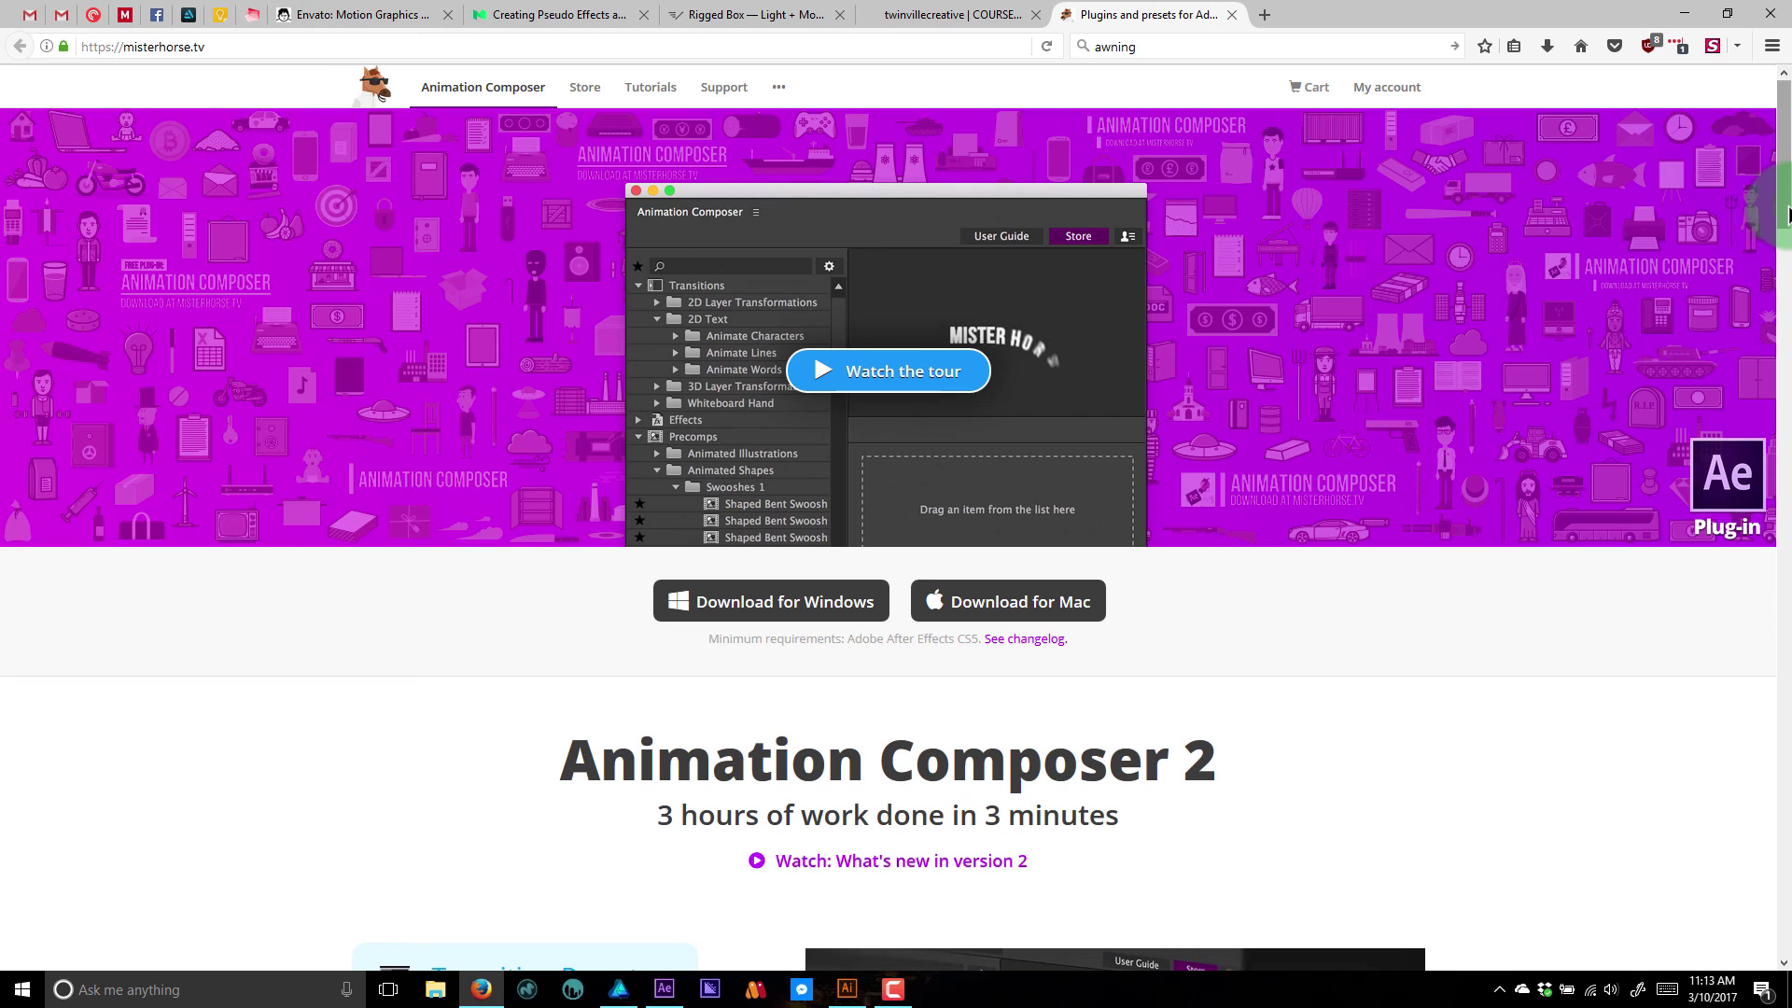
- Look over the Animation Composer page on misterhorse.tv, including its preset categories, store section and download options
{"action": "mouse_move", "coordinate": [1787, 189]}
{"action": "left_mouse_down"}
{"action": "mouse_move", "coordinate": [1787, 497]}
{"action": "mouse_move", "coordinate": [1787, 458]}
{"action": "left_mouse_up"}
{"action": "left_click", "coordinate": [1286, 459]}
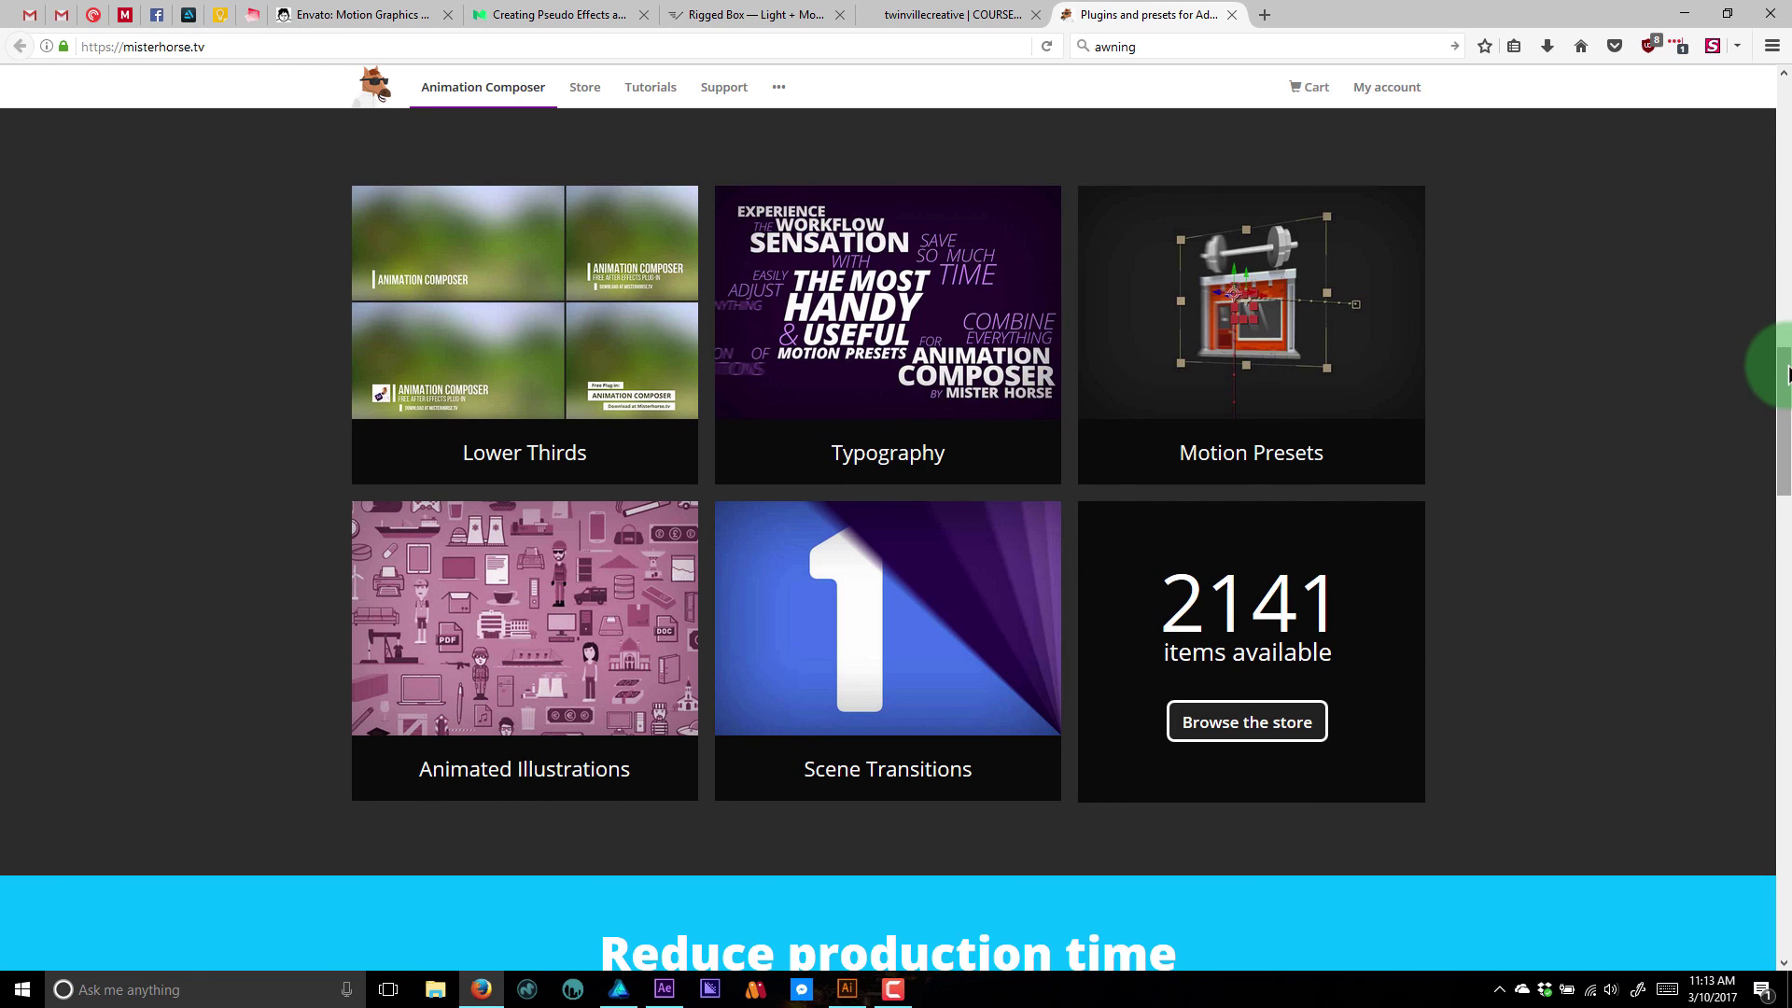
{"action": "left_click_drag", "start_coordinate": [1788, 378], "coordinate": [1652, 66]}
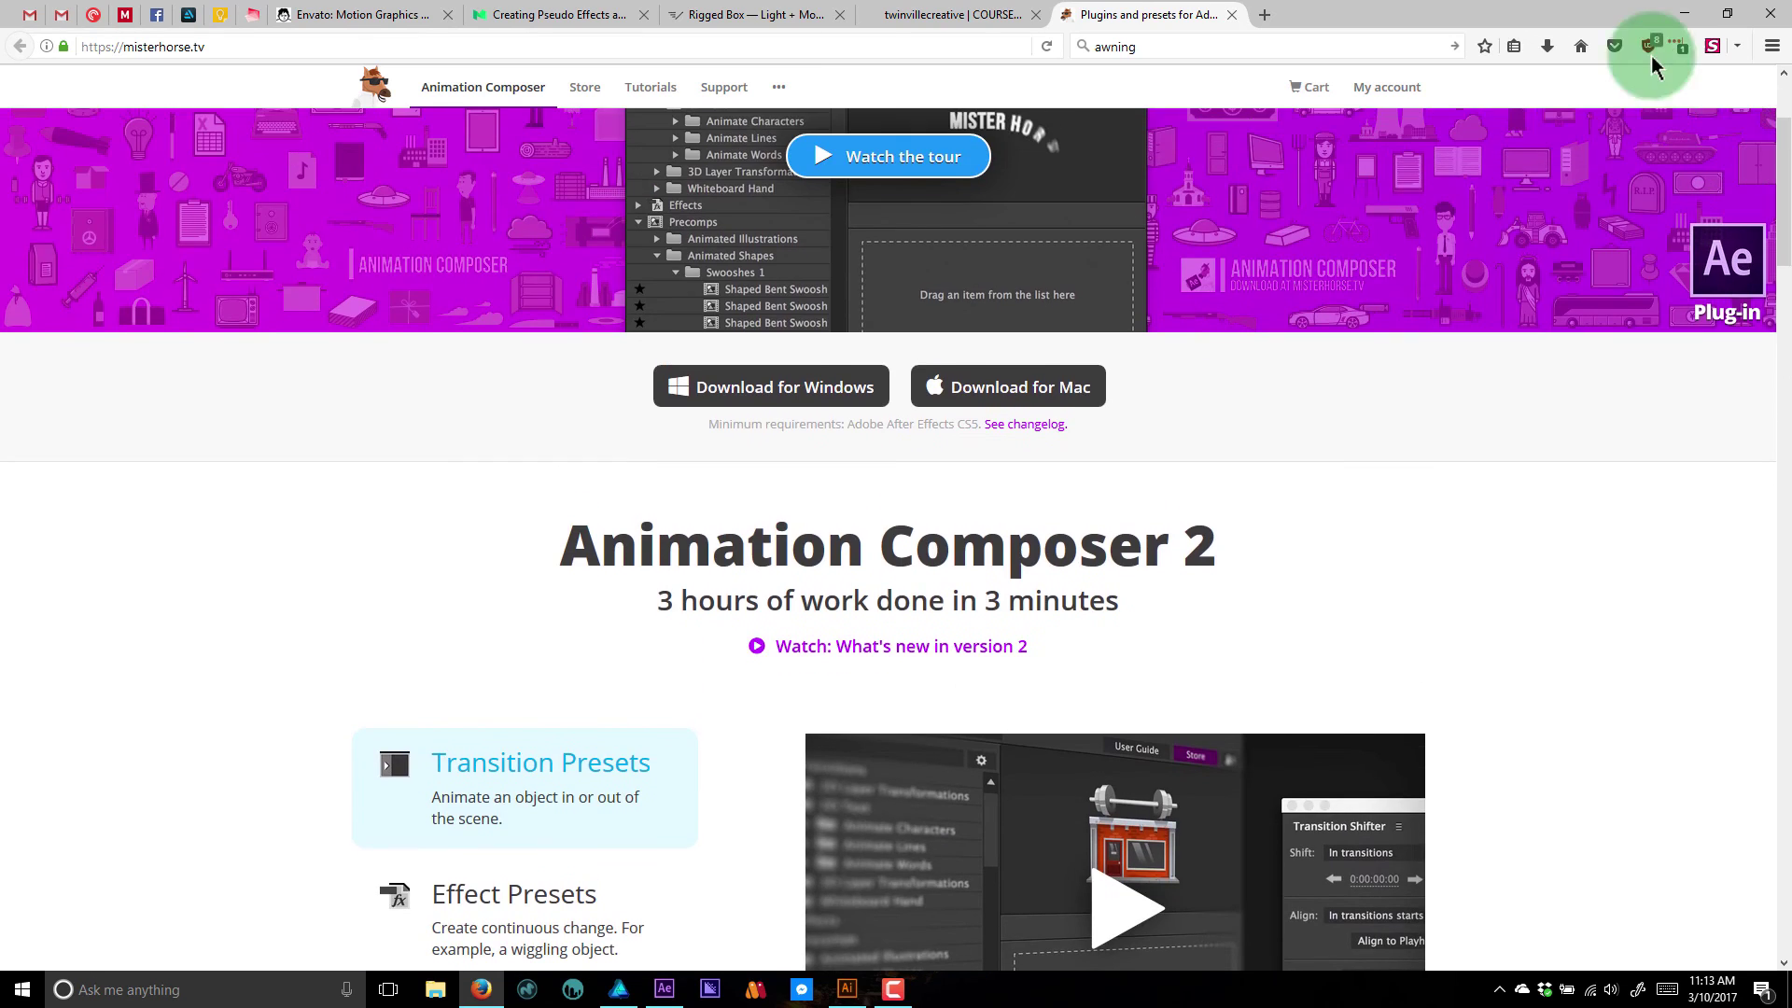
- Switch back to After Effects and preview the staggered transitions in the Building AI composition
{"action": "left_click", "coordinate": [1678, 16]}
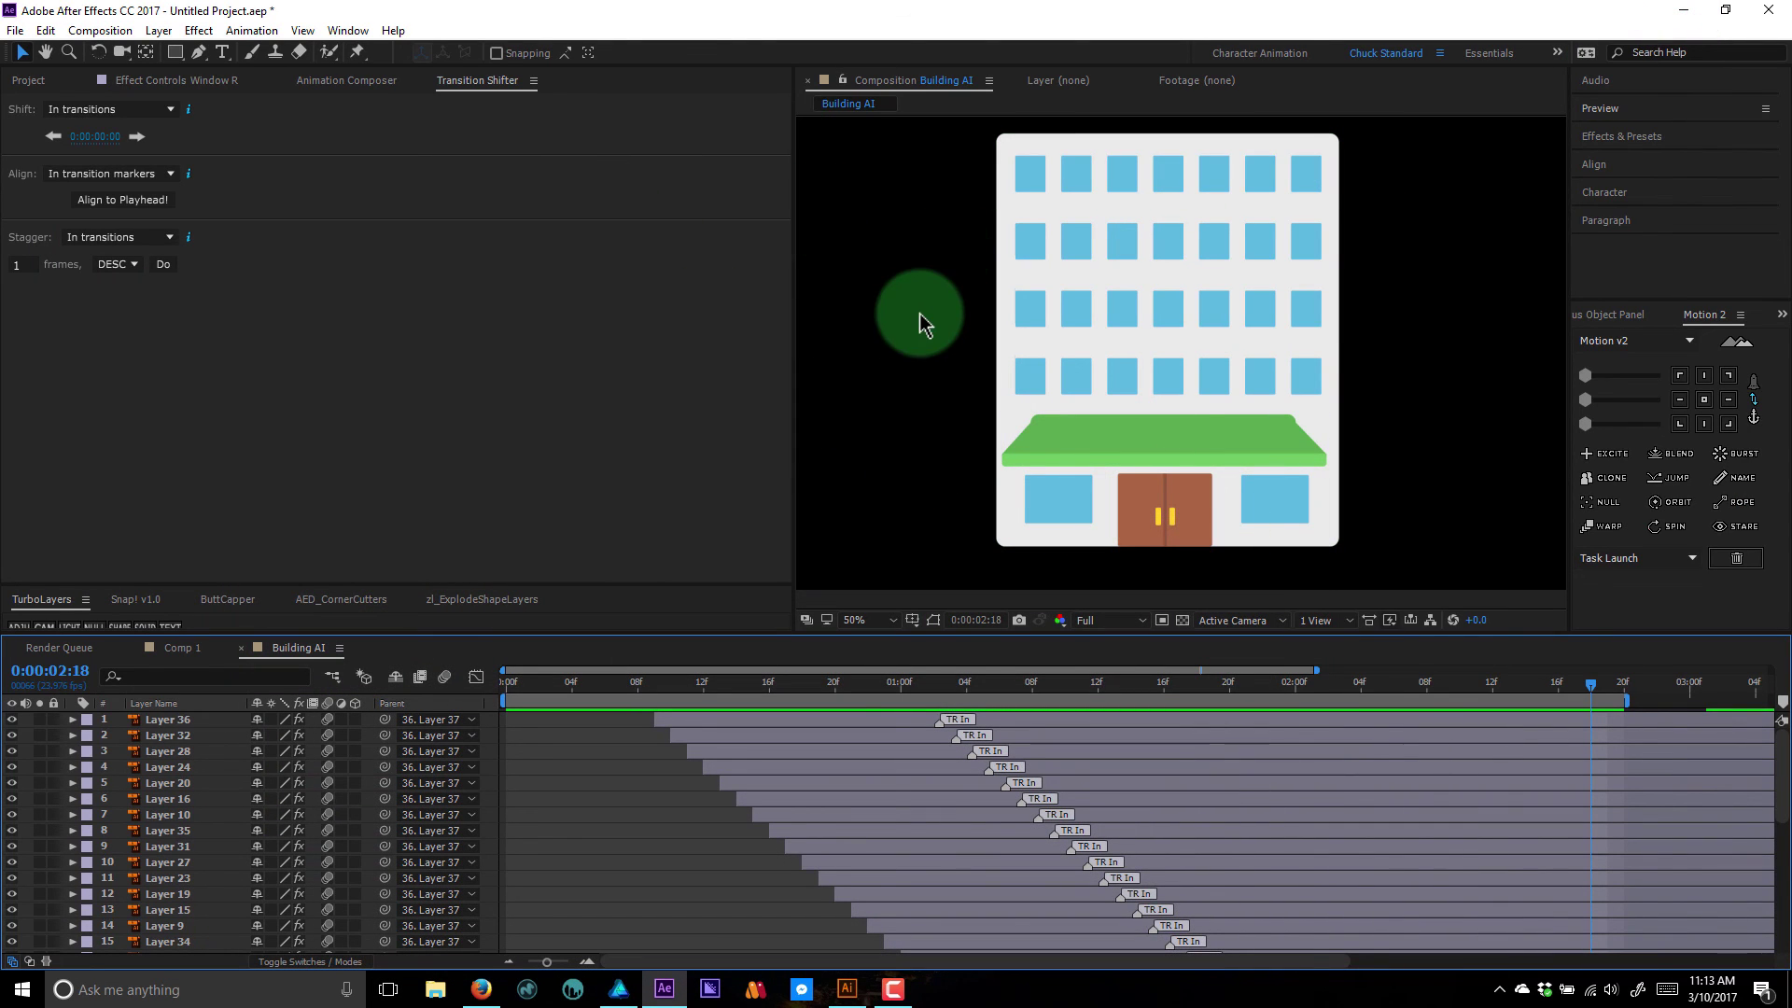
{"action": "key", "text": "space"}
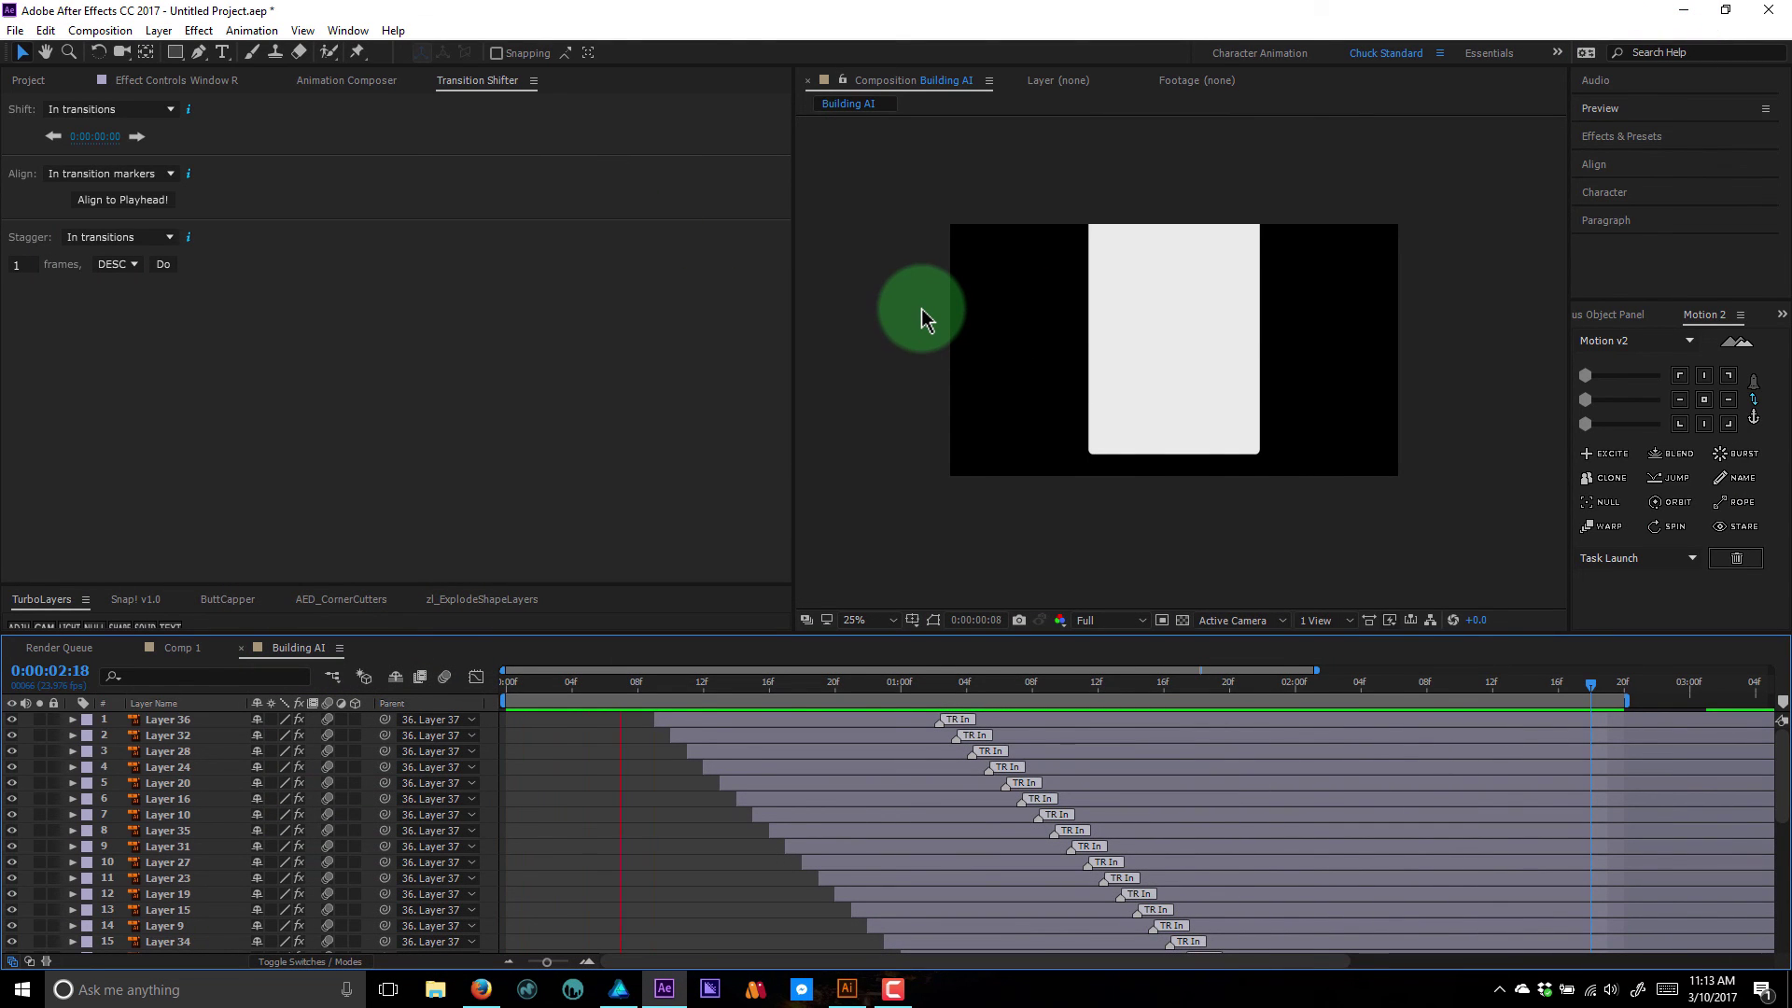